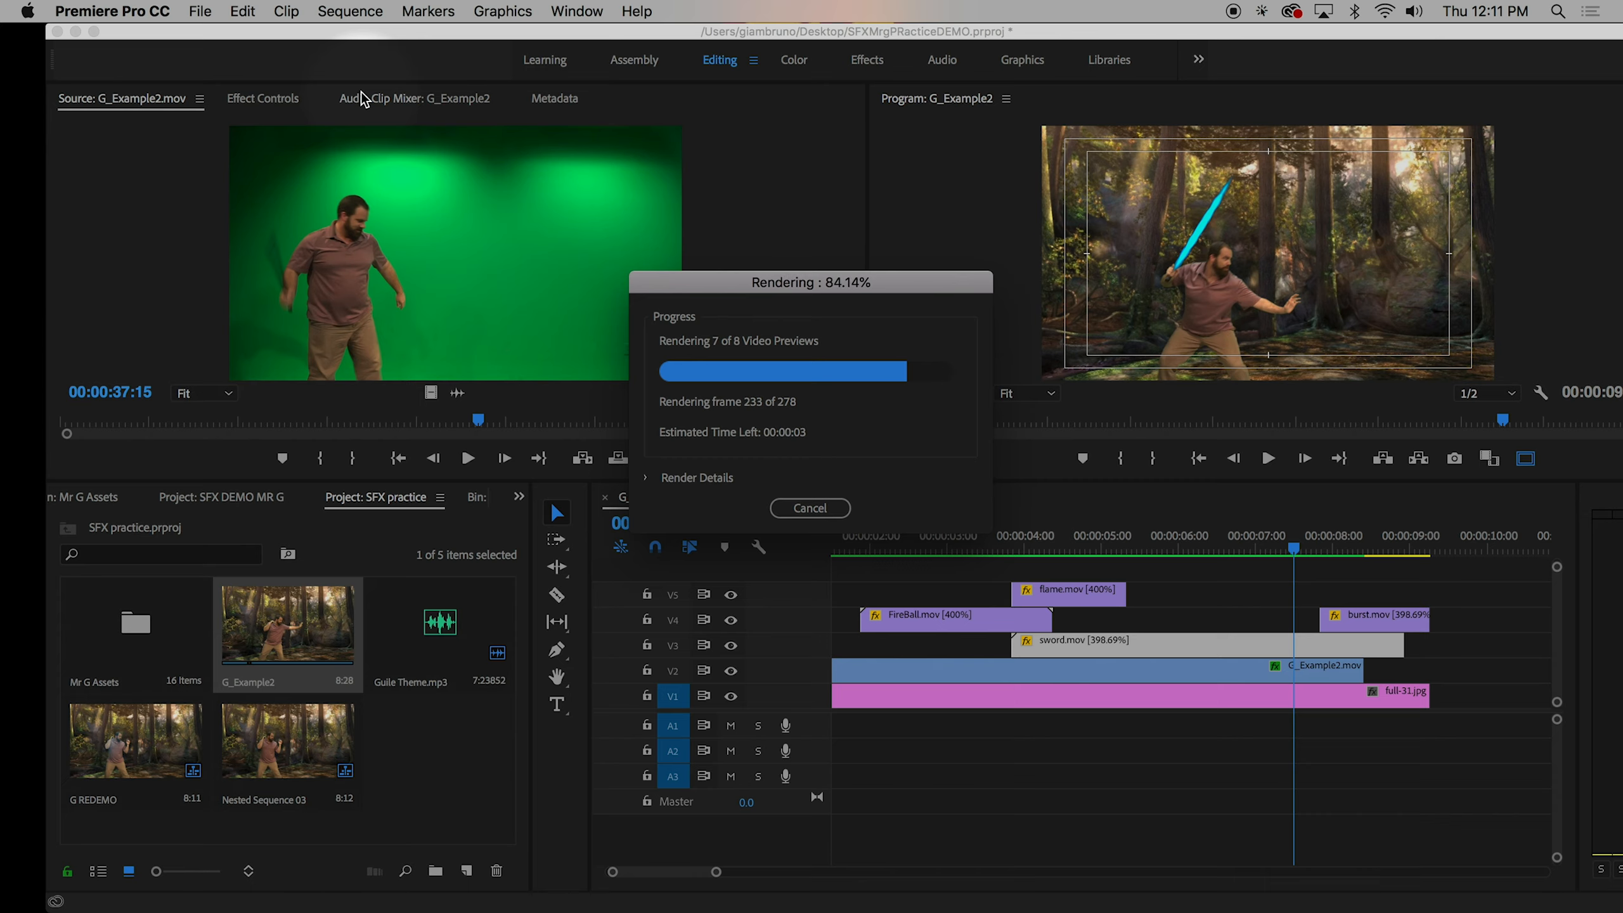
# - Play back the rendered sequence and scrub to 00:00:06:01, where the sword should pass behind the body
pyautogui.click(359, 16)
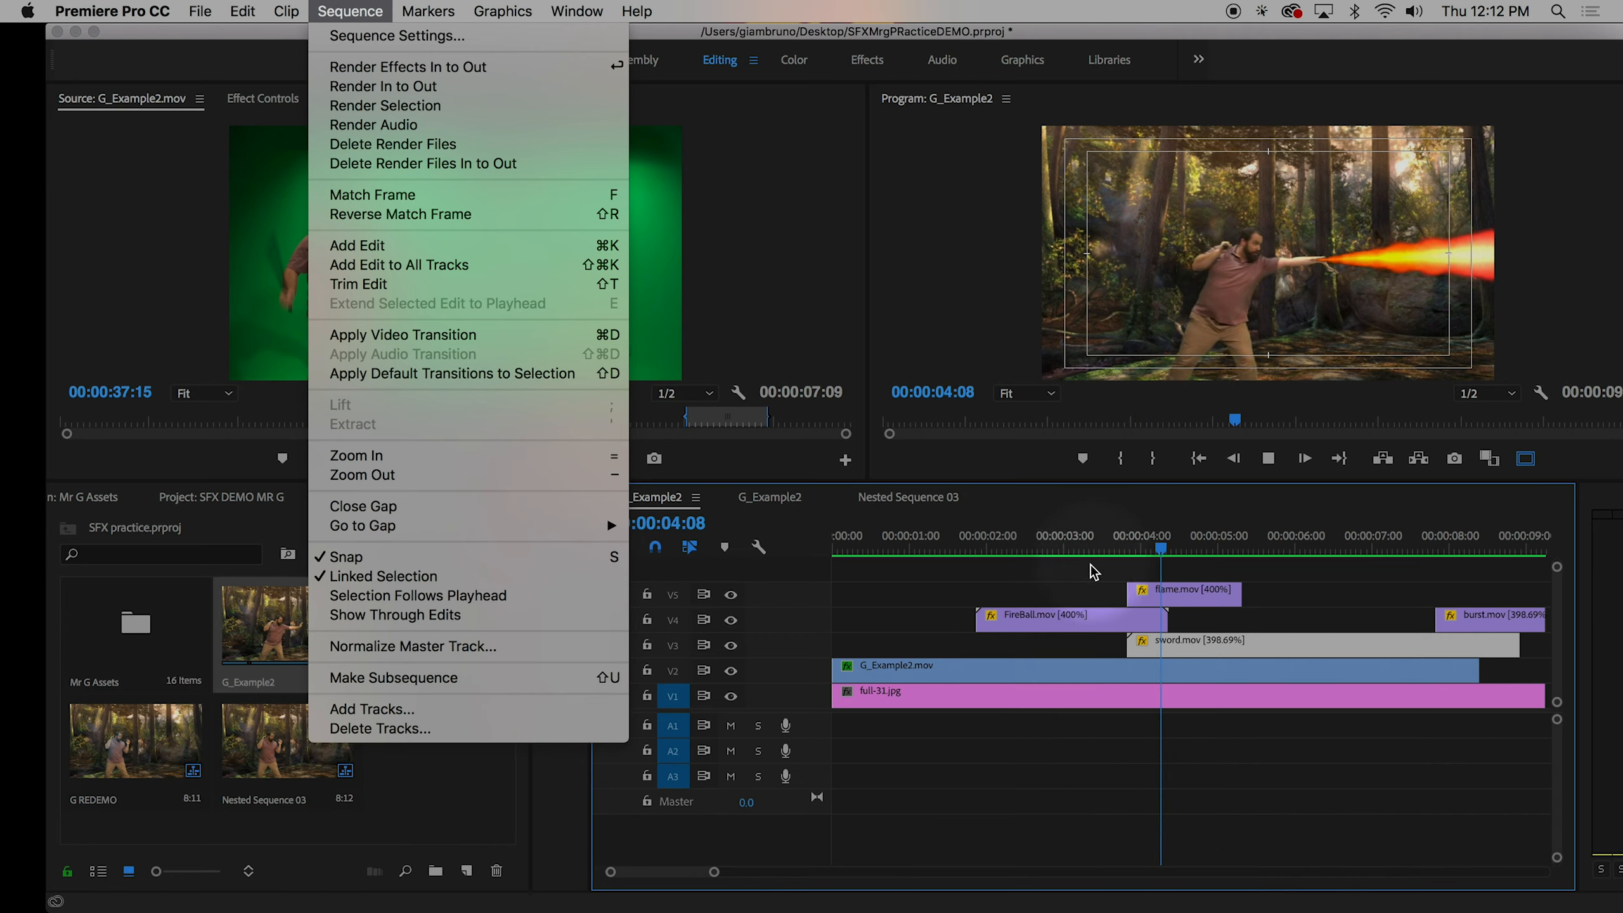
pyautogui.press('space')
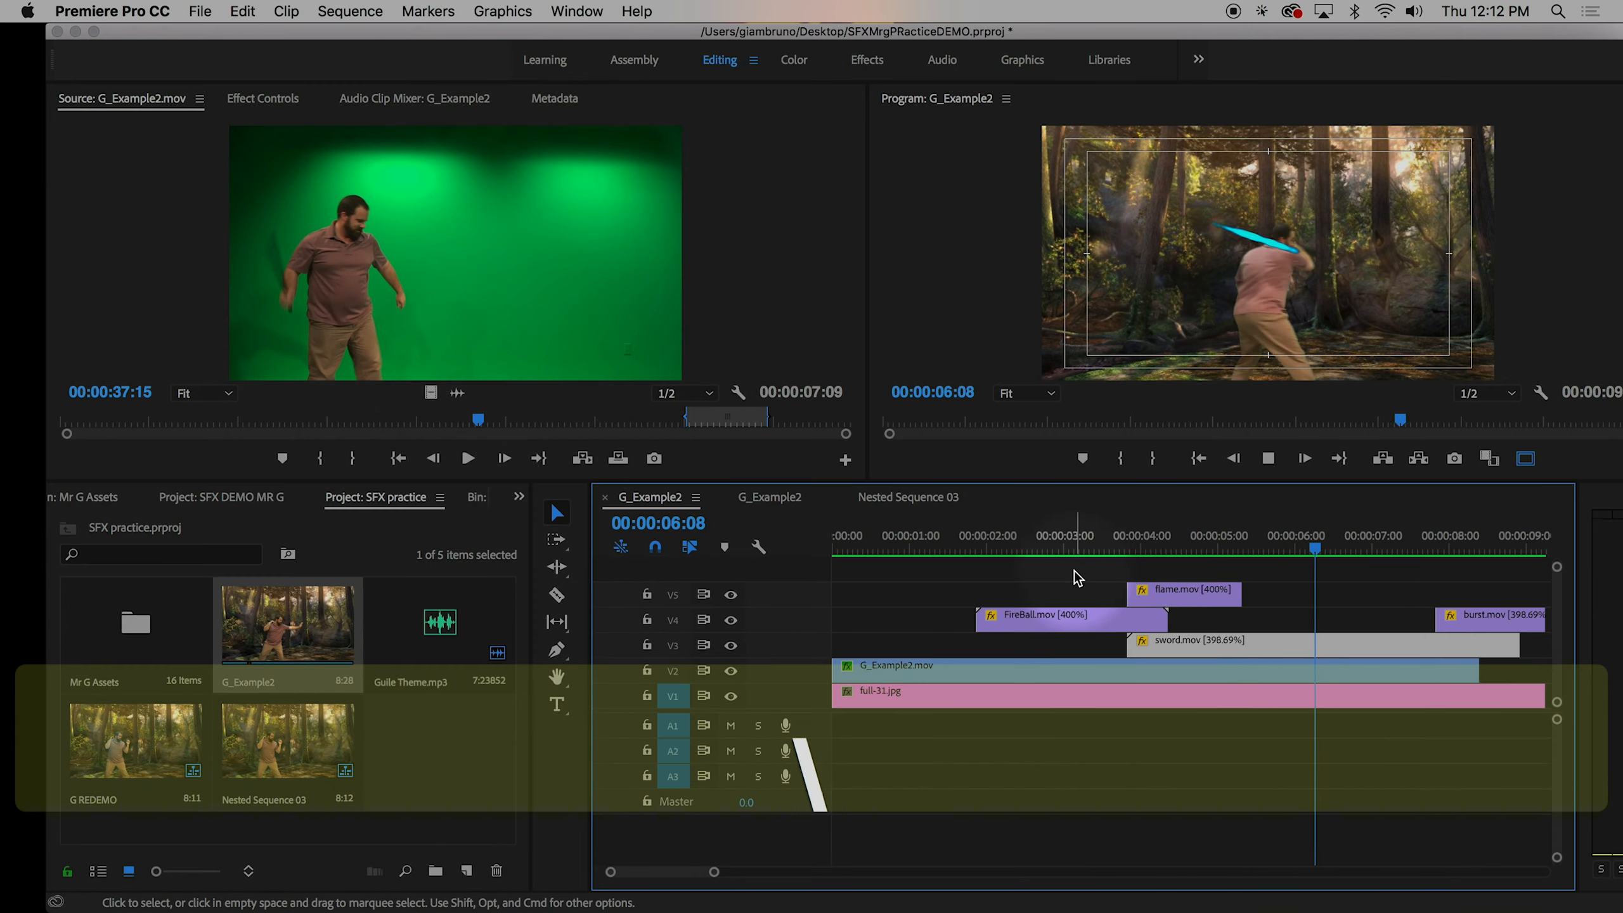
pyautogui.scroll(-1, 1074, 571)
pyautogui.press('space')
pyautogui.click(1209, 550)
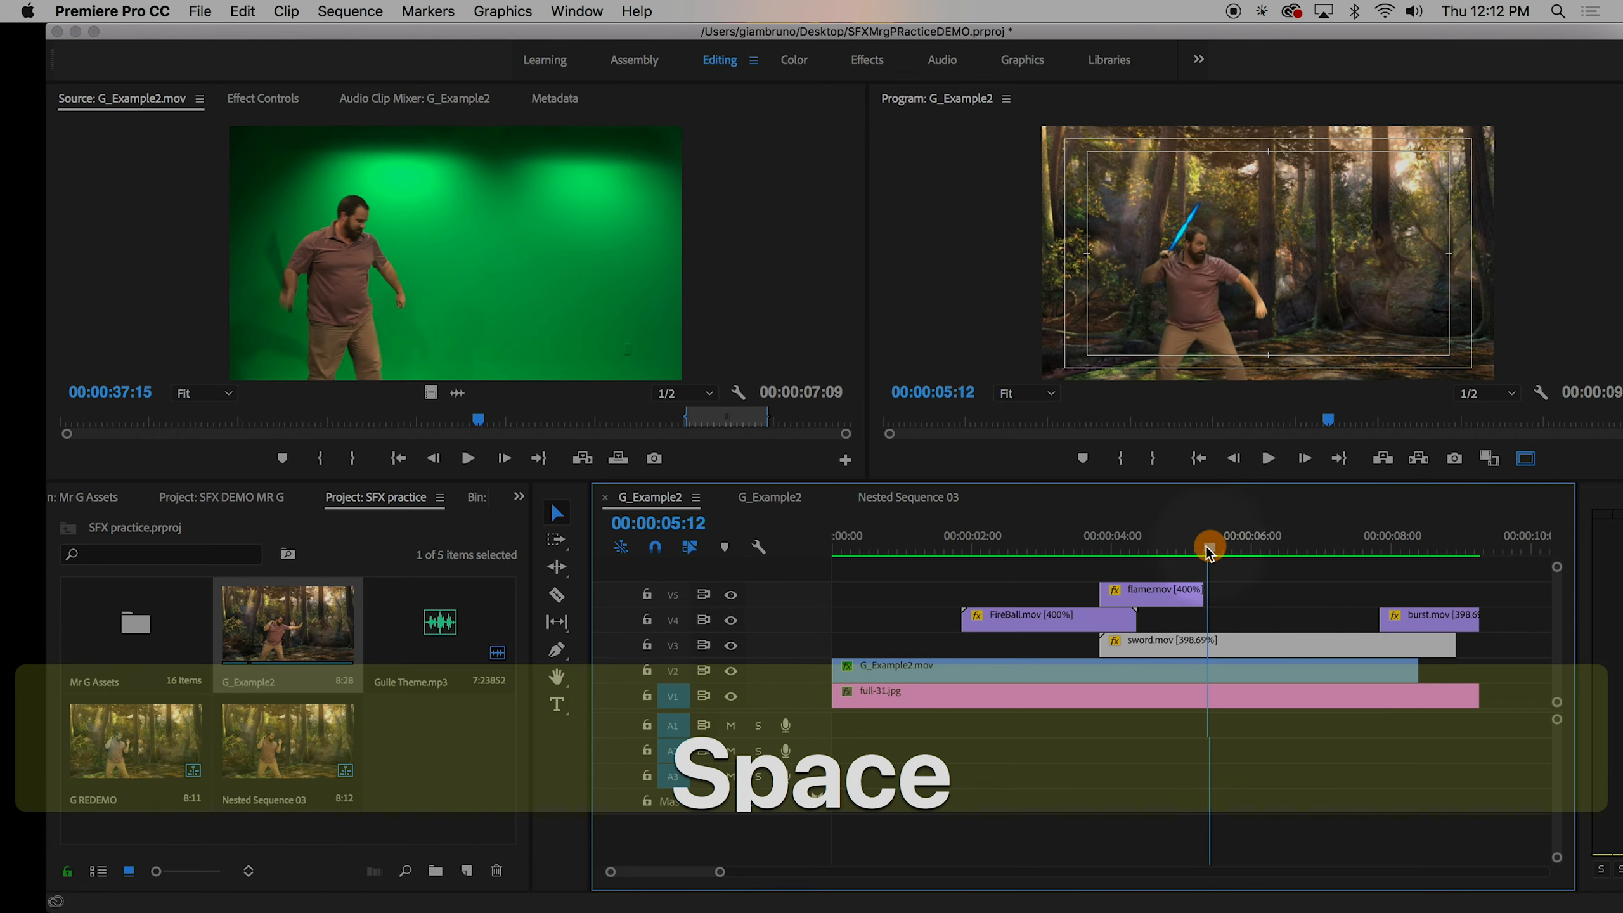
pyautogui.moveTo(1209, 550); pyautogui.dragTo(1254, 570)
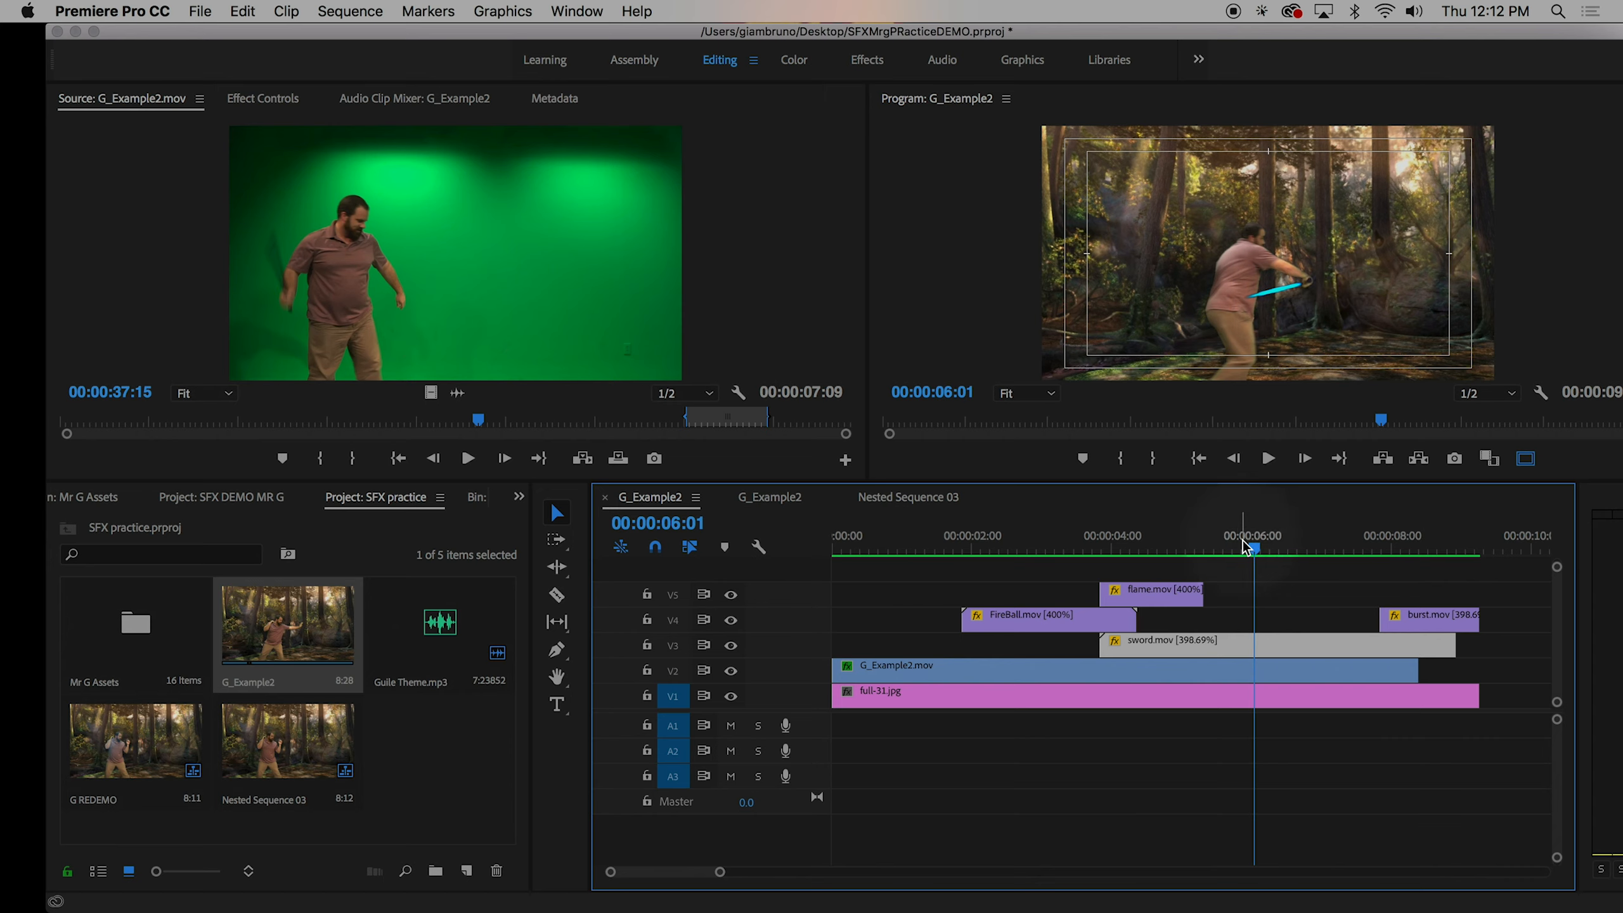
# - Move all clips above the full-31.jpg background up one track, leaving V2 empty
pyautogui.moveTo(1515, 655); pyautogui.dragTo(971, 562)
pyautogui.click(1428, 678)
pyautogui.moveTo(1534, 674); pyautogui.dragTo(968, 561)
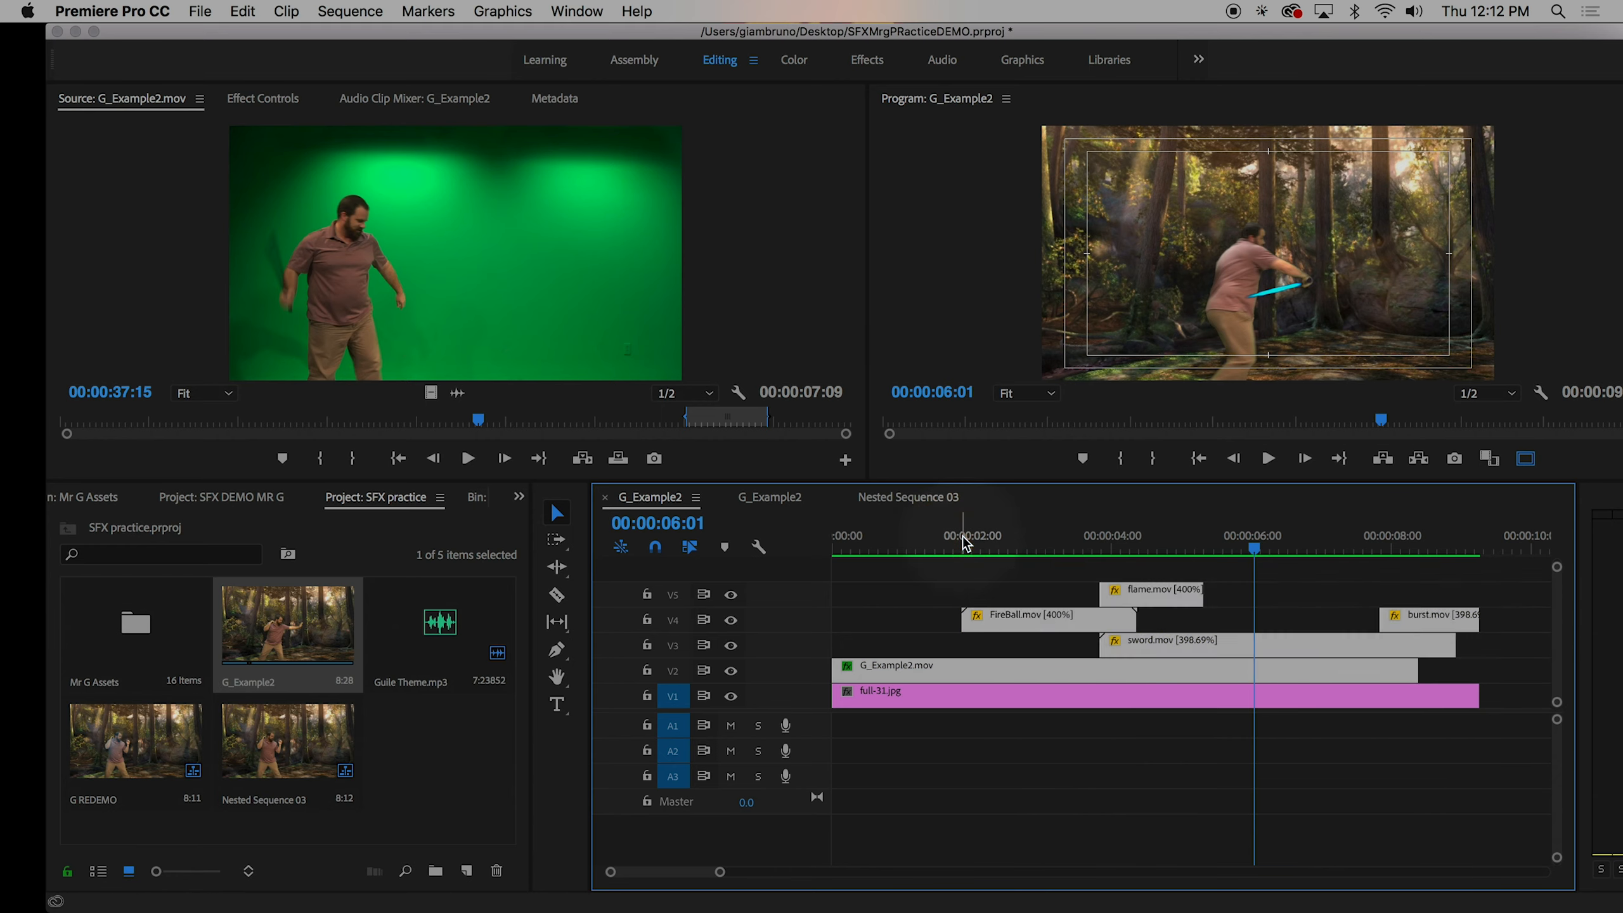
pyautogui.hotkey('alt', 'Up')
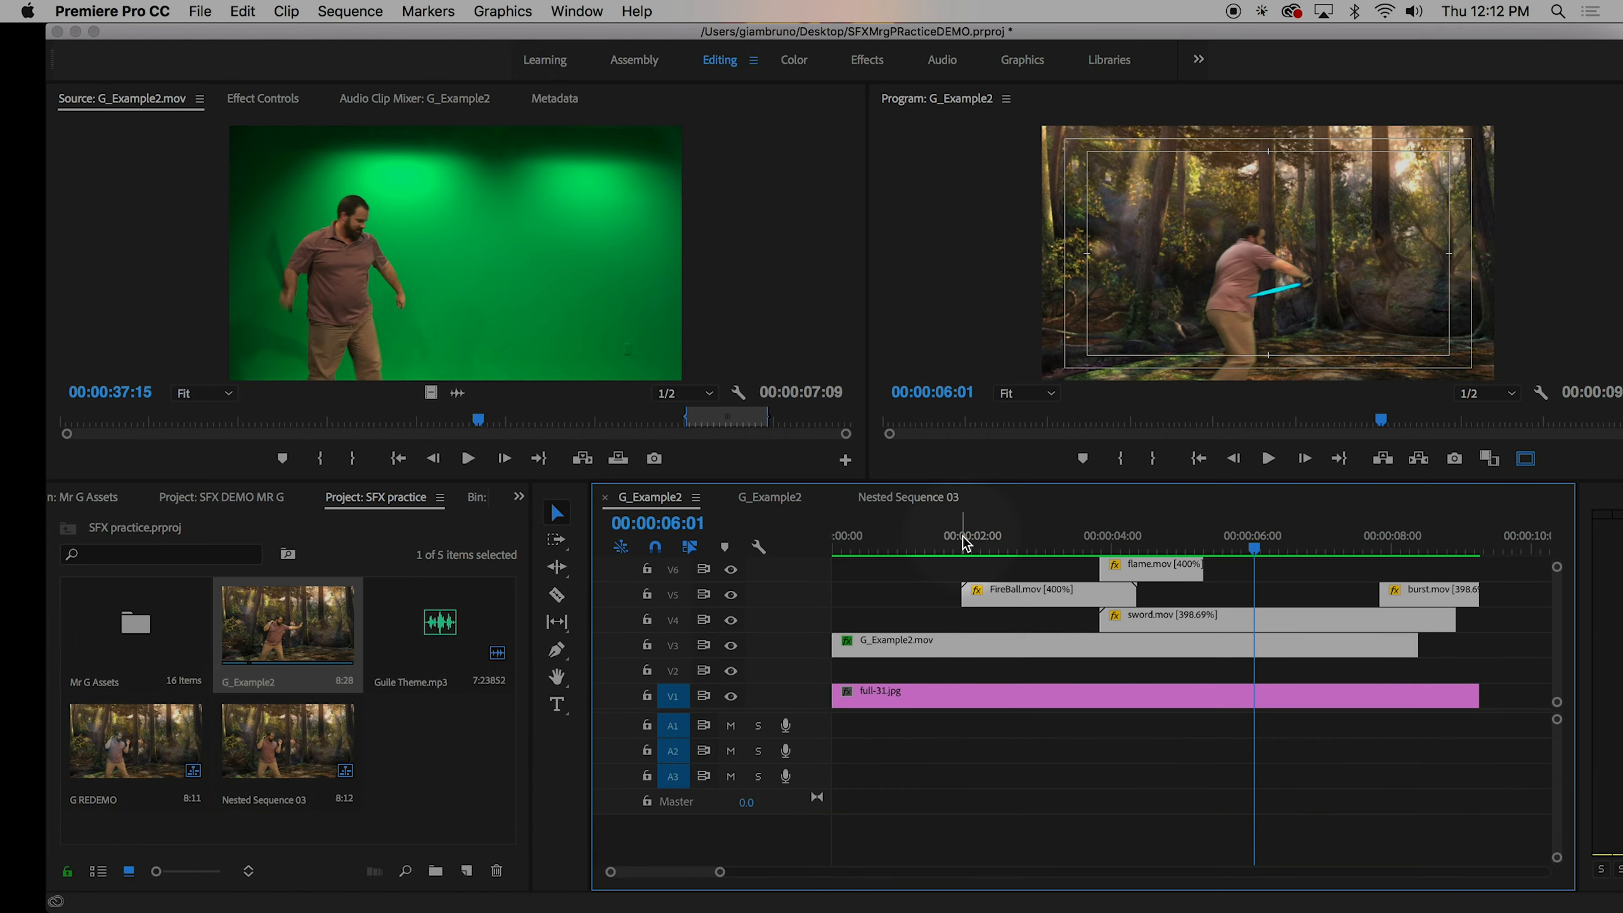
# - Position the playhead at 00:00:06:00 on the sword.mov clip and activate the Razor tool
pyautogui.moveTo(1217, 543); pyautogui.dragTo(1189, 546)
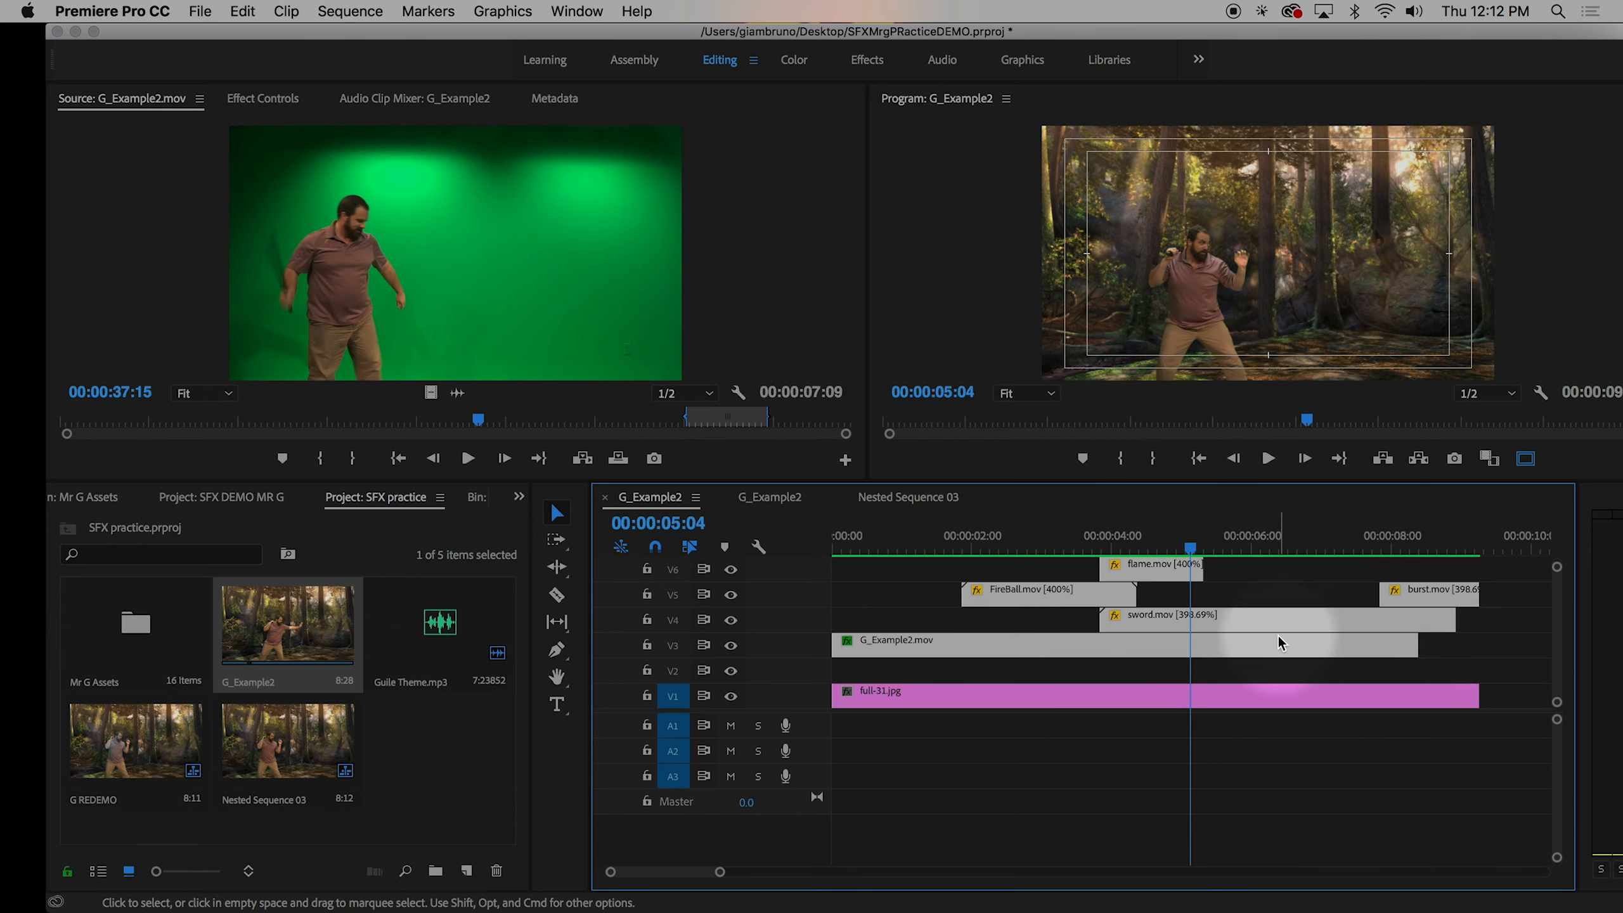
pyautogui.moveTo(1181, 547); pyautogui.dragTo(1248, 554)
pyautogui.click(1292, 671)
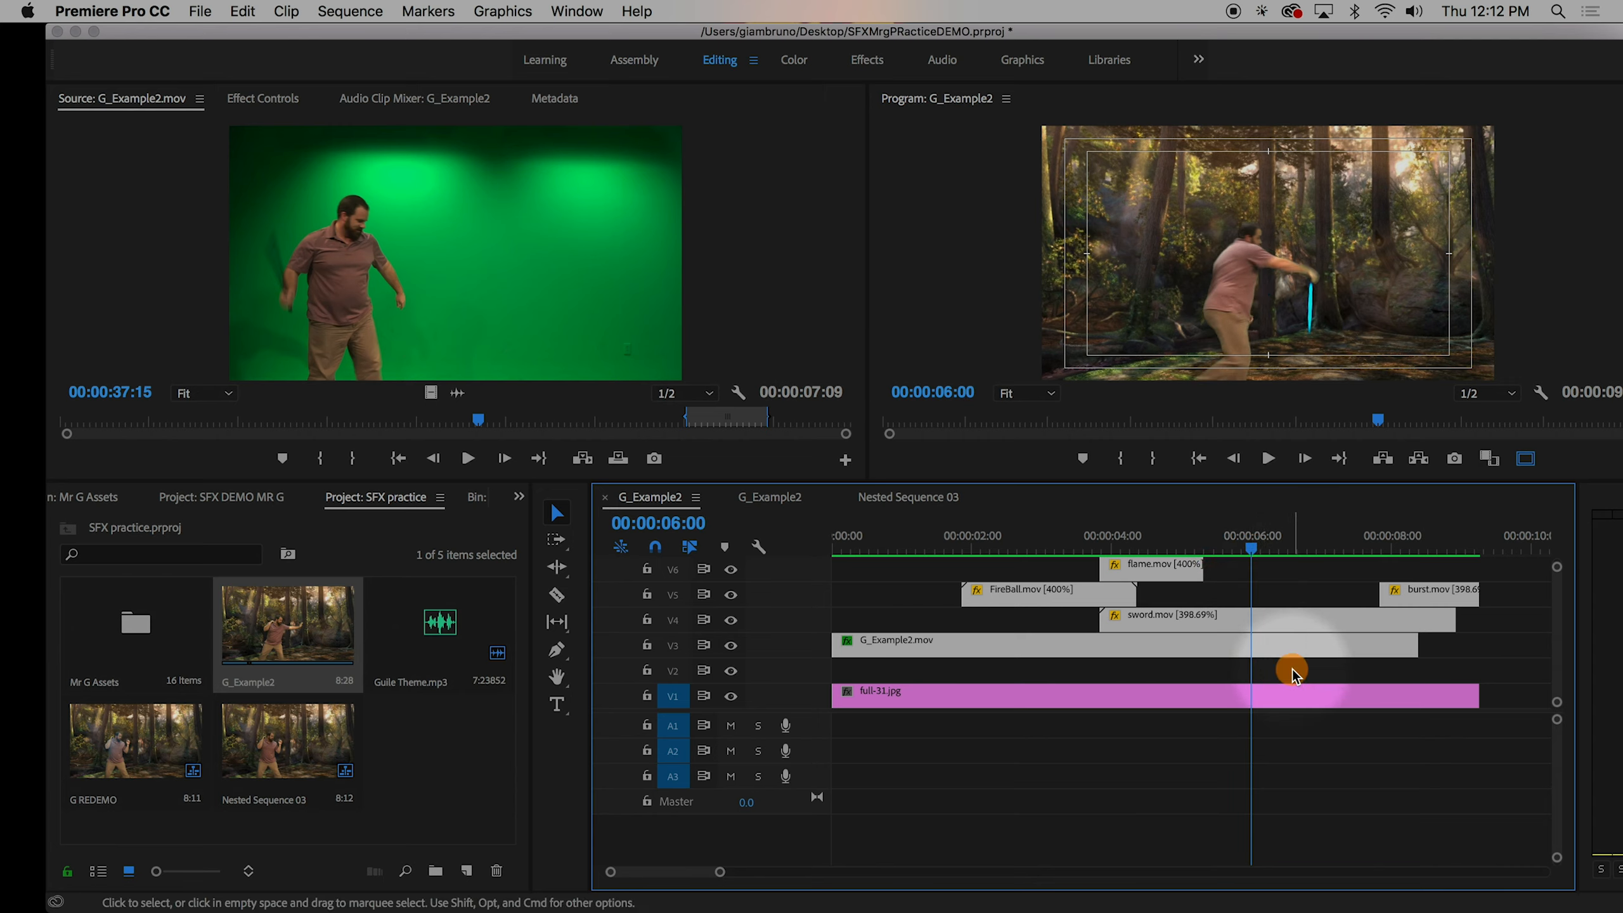
pyautogui.click(1254, 648)
pyautogui.click(1254, 625)
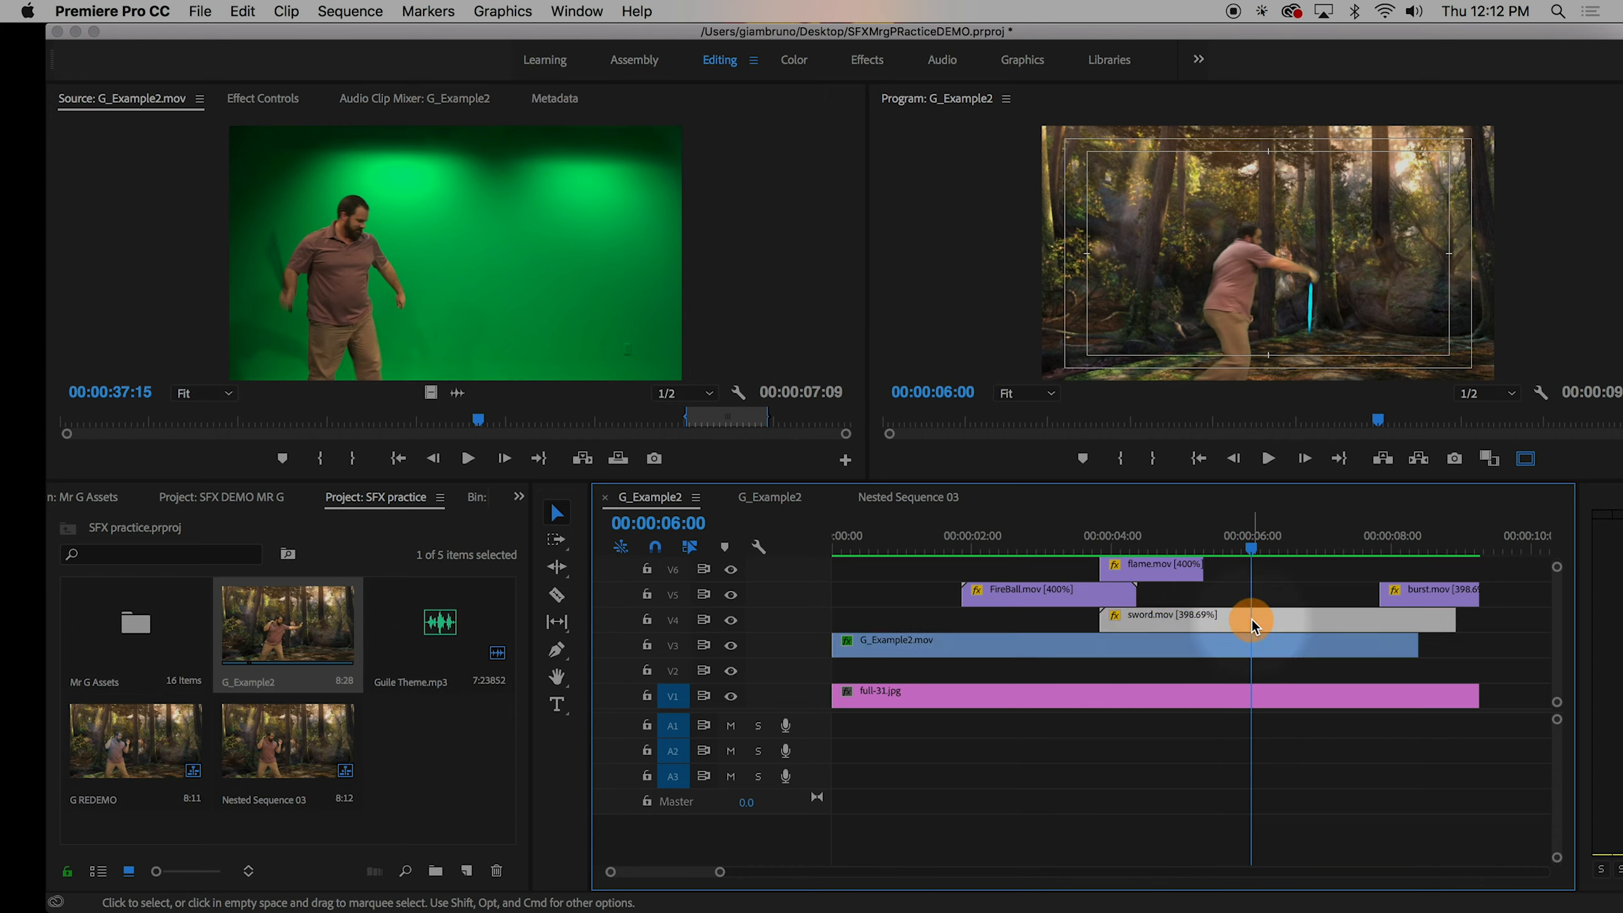
pyautogui.click(552, 598)
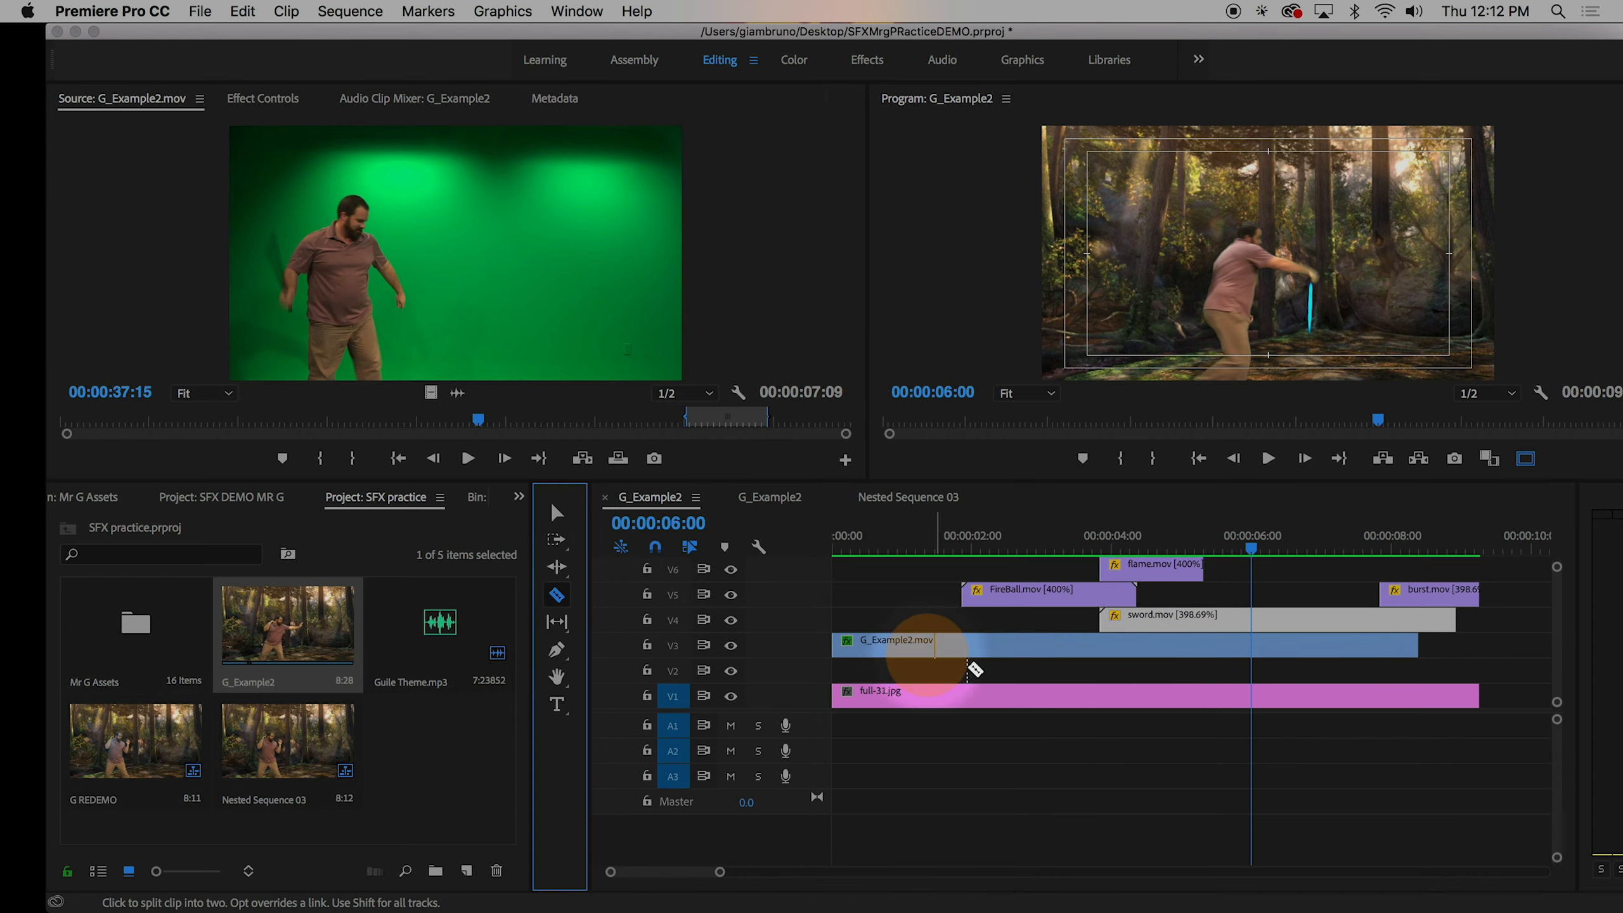
pyautogui.press('c')
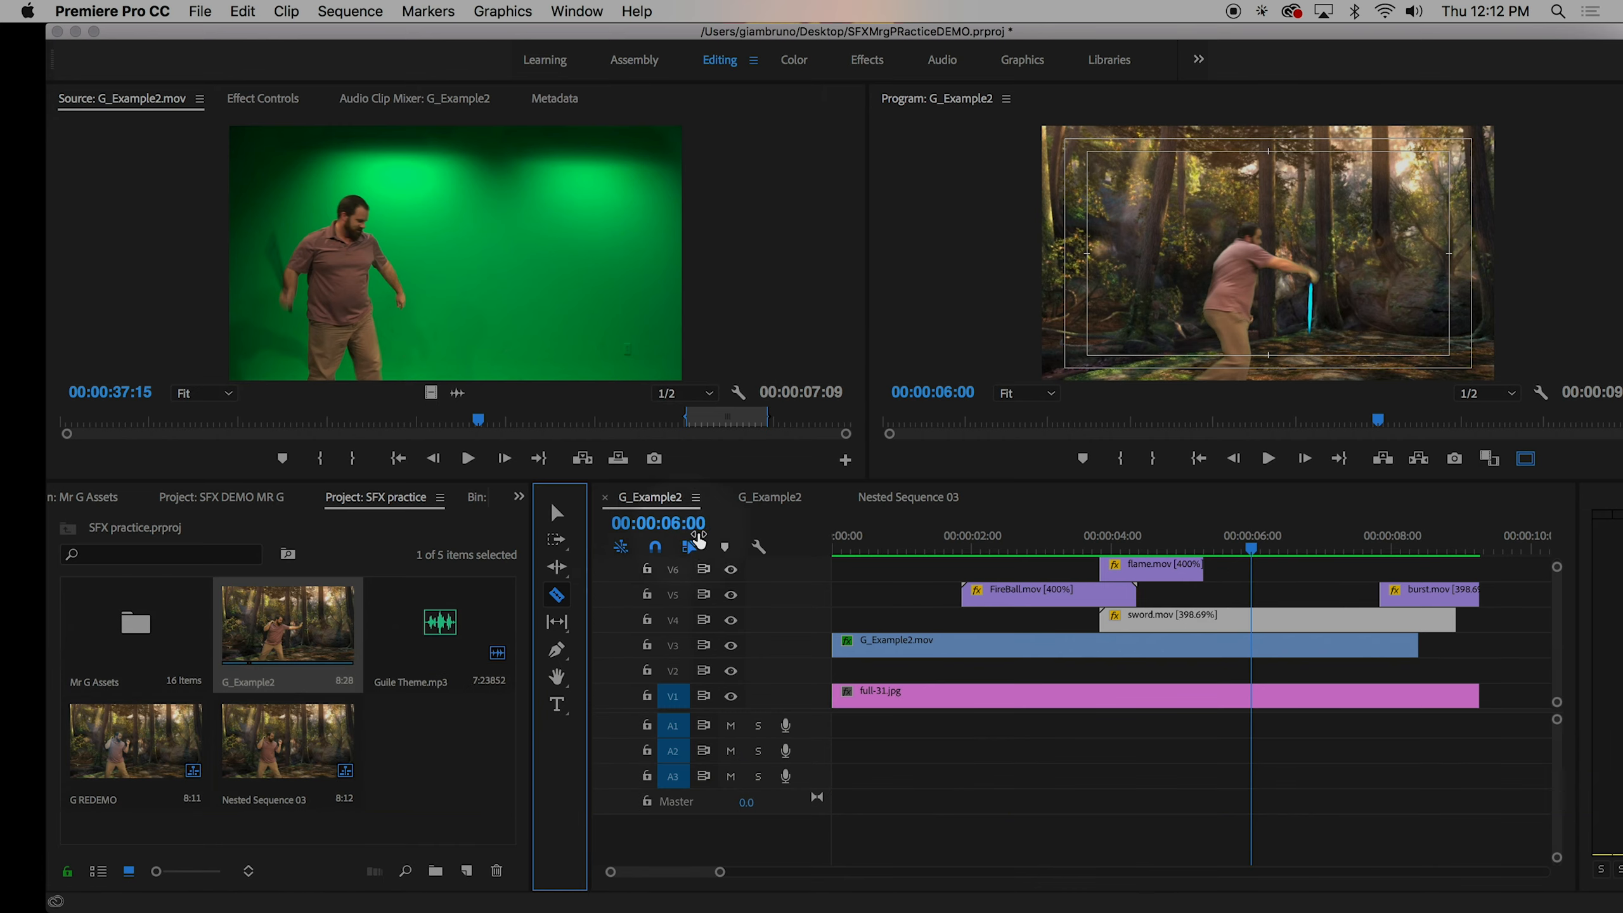
# - Enable targeting for video tracks V2 through V6 and split the sword.mov clip at 00:00:06:00
pyautogui.click(670, 671)
pyautogui.click(671, 651)
pyautogui.click(674, 628)
pyautogui.click(676, 597)
pyautogui.click(676, 576)
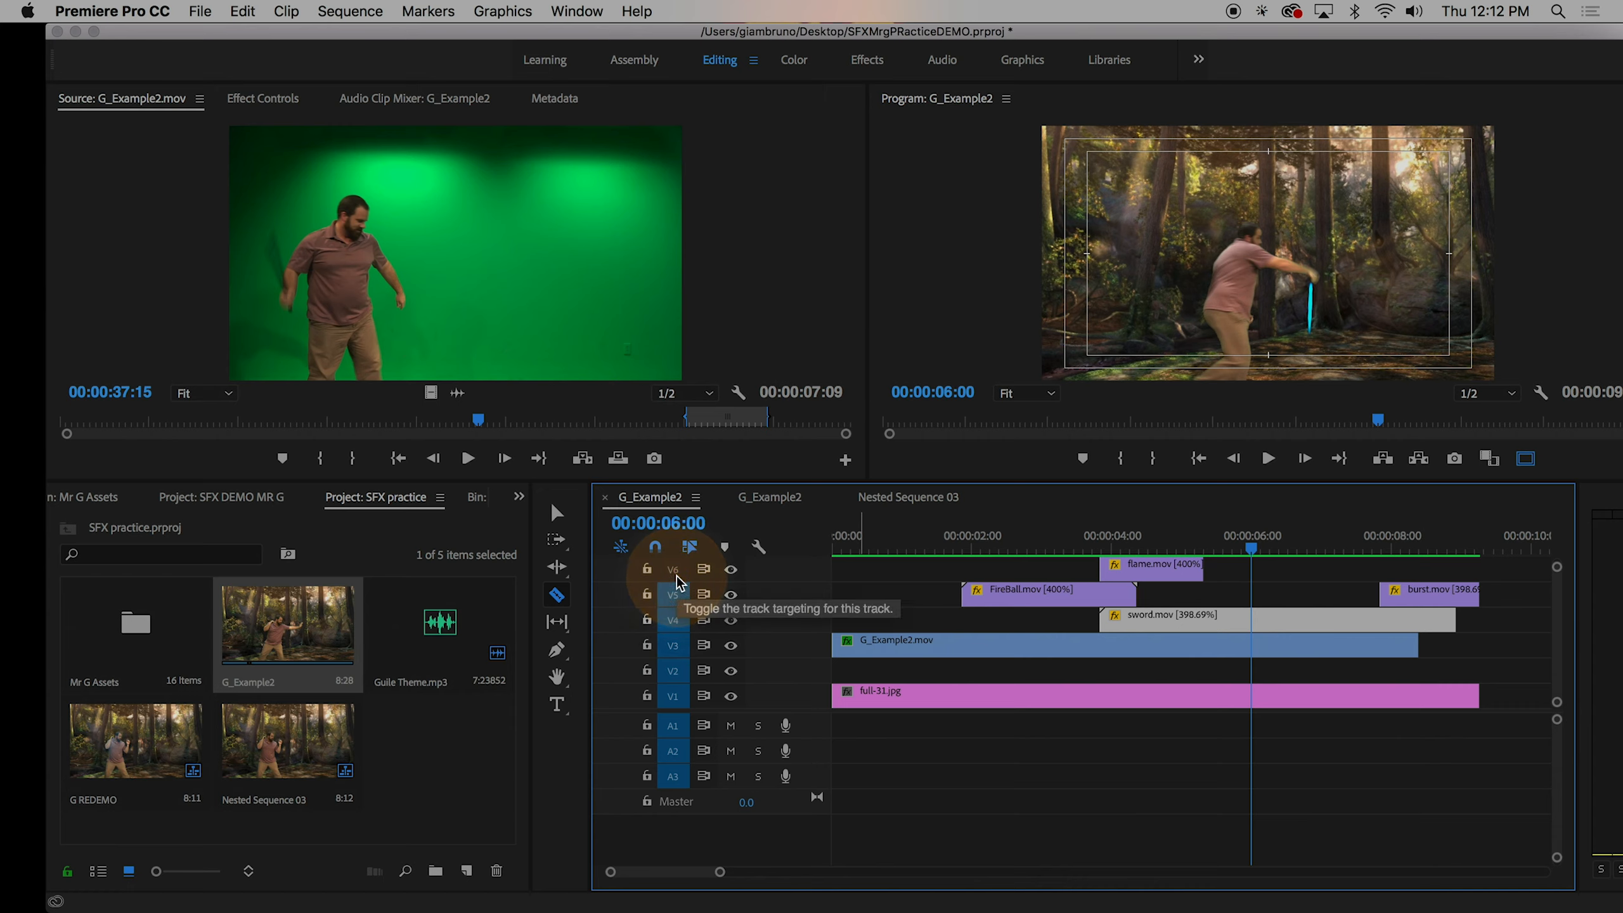
pyautogui.click(1240, 625)
pyautogui.click(1251, 621)
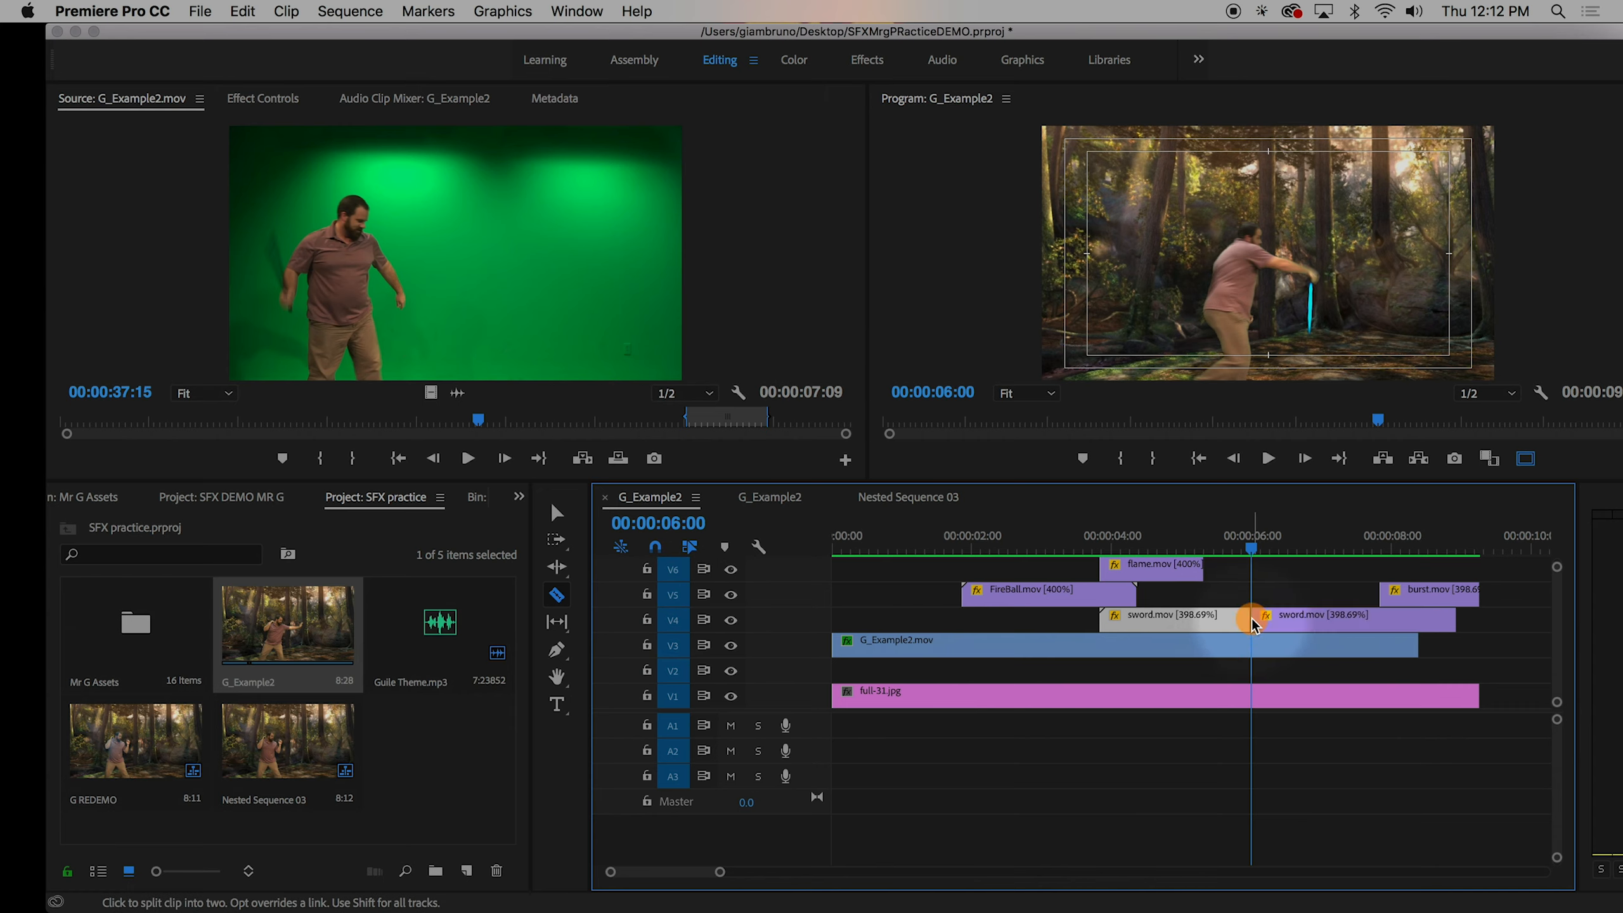
# - Find the end of the swing at 00:00:06:13 and split the sword.mov clip there
pyautogui.press('space')
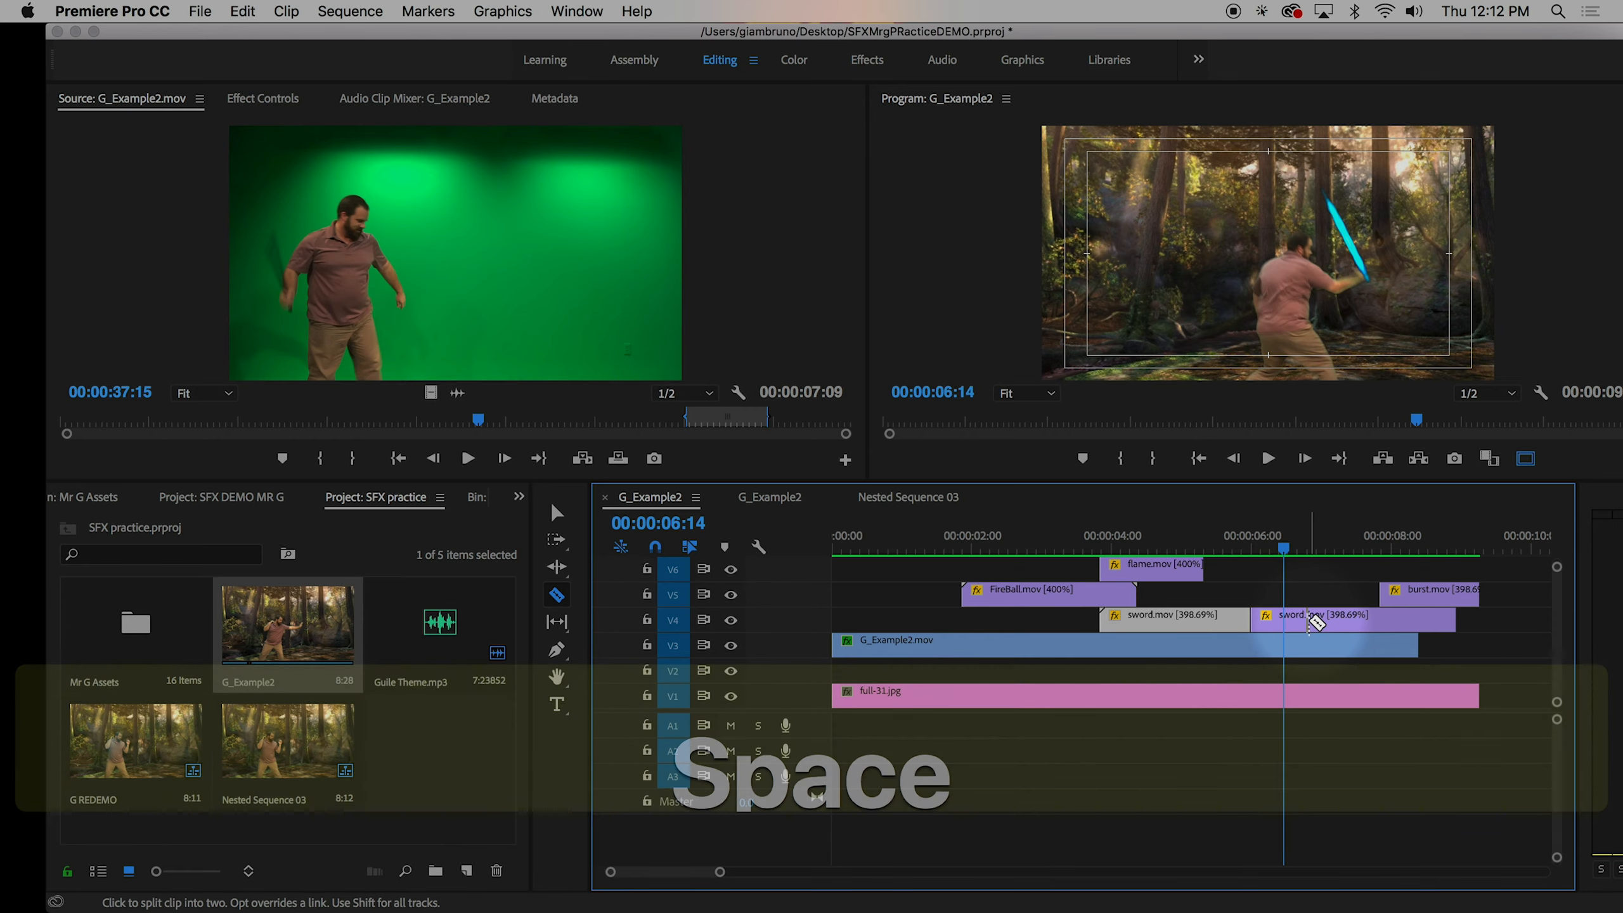
pyautogui.press('Left')
pyautogui.press('Left')
pyautogui.press('Right')
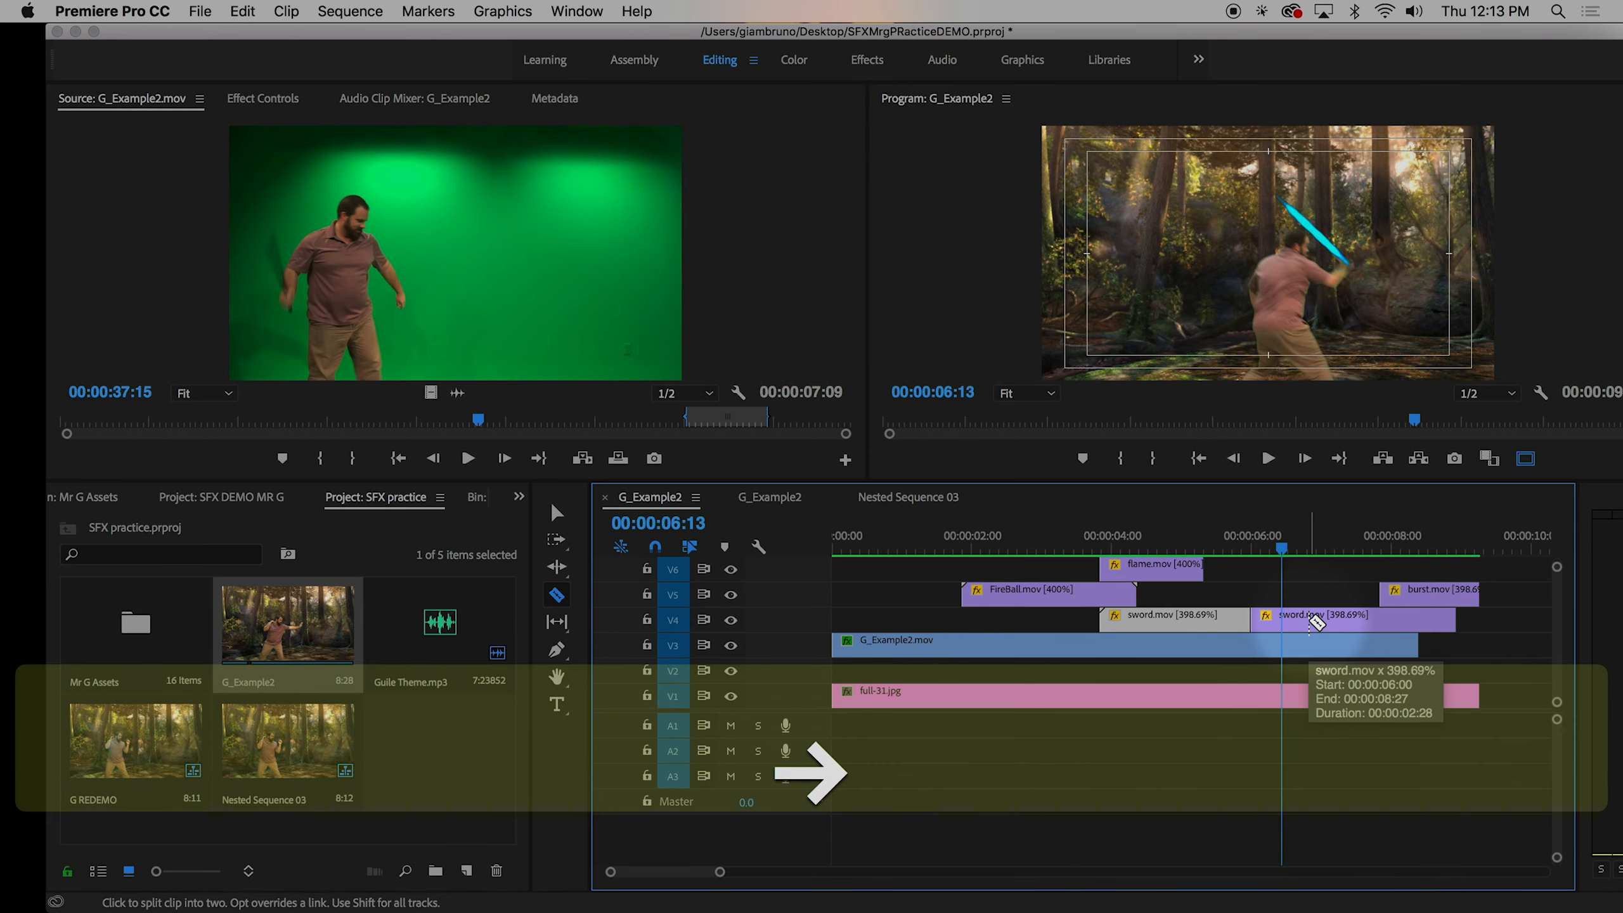
pyautogui.press('Left')
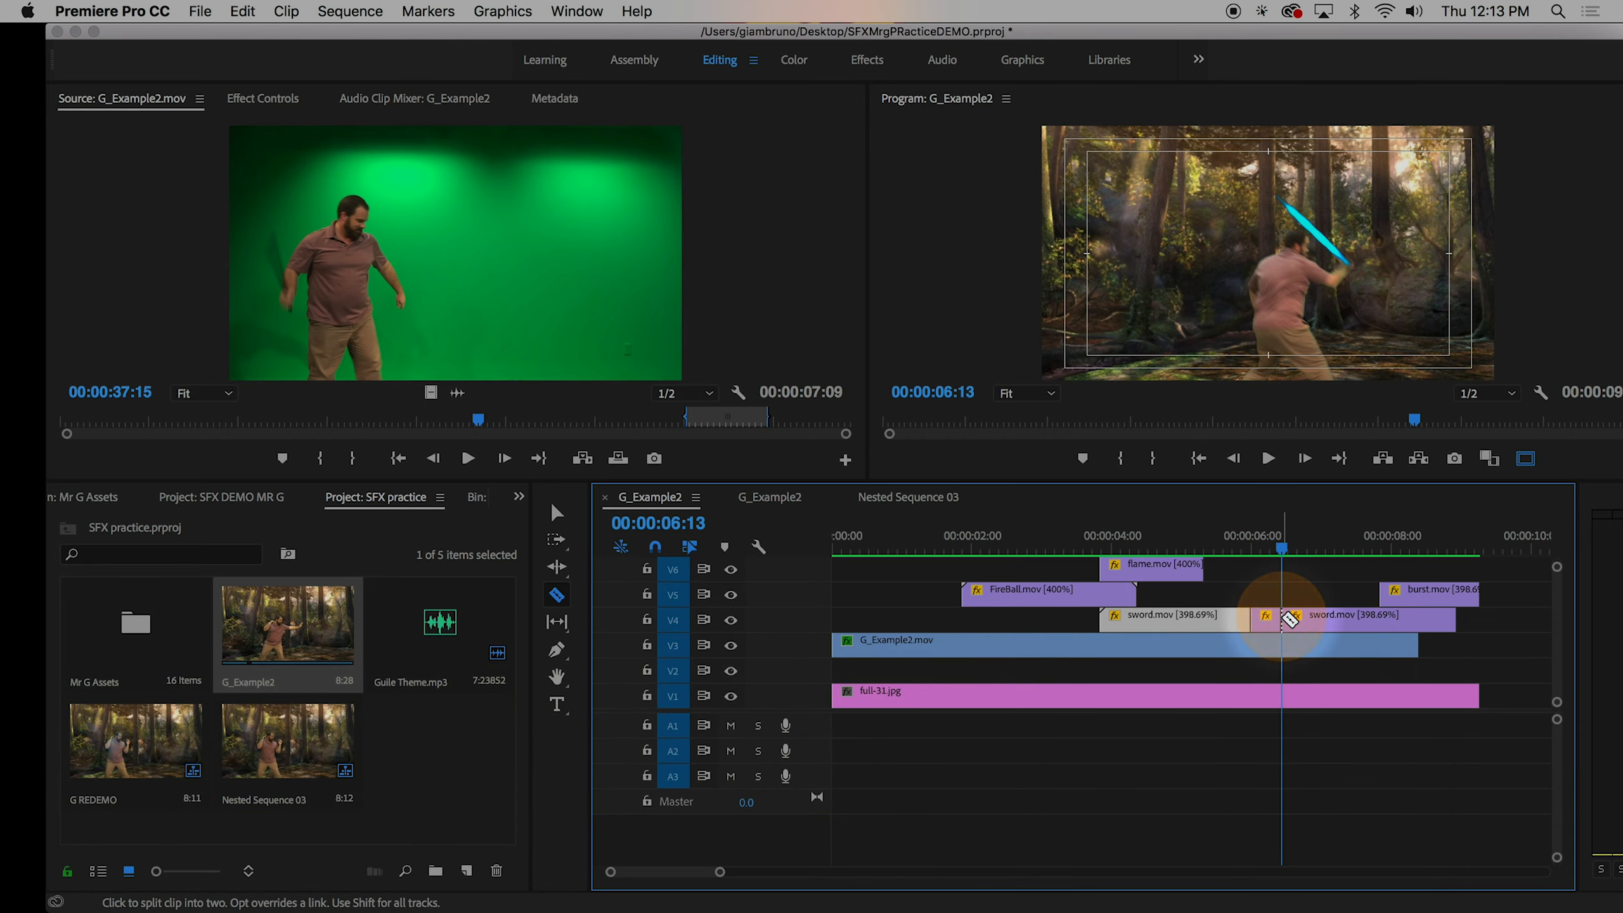
# - Move the short middle sword segment down to V2, beneath the G_Example2.mov clip, and play back the result
pyautogui.press('v')
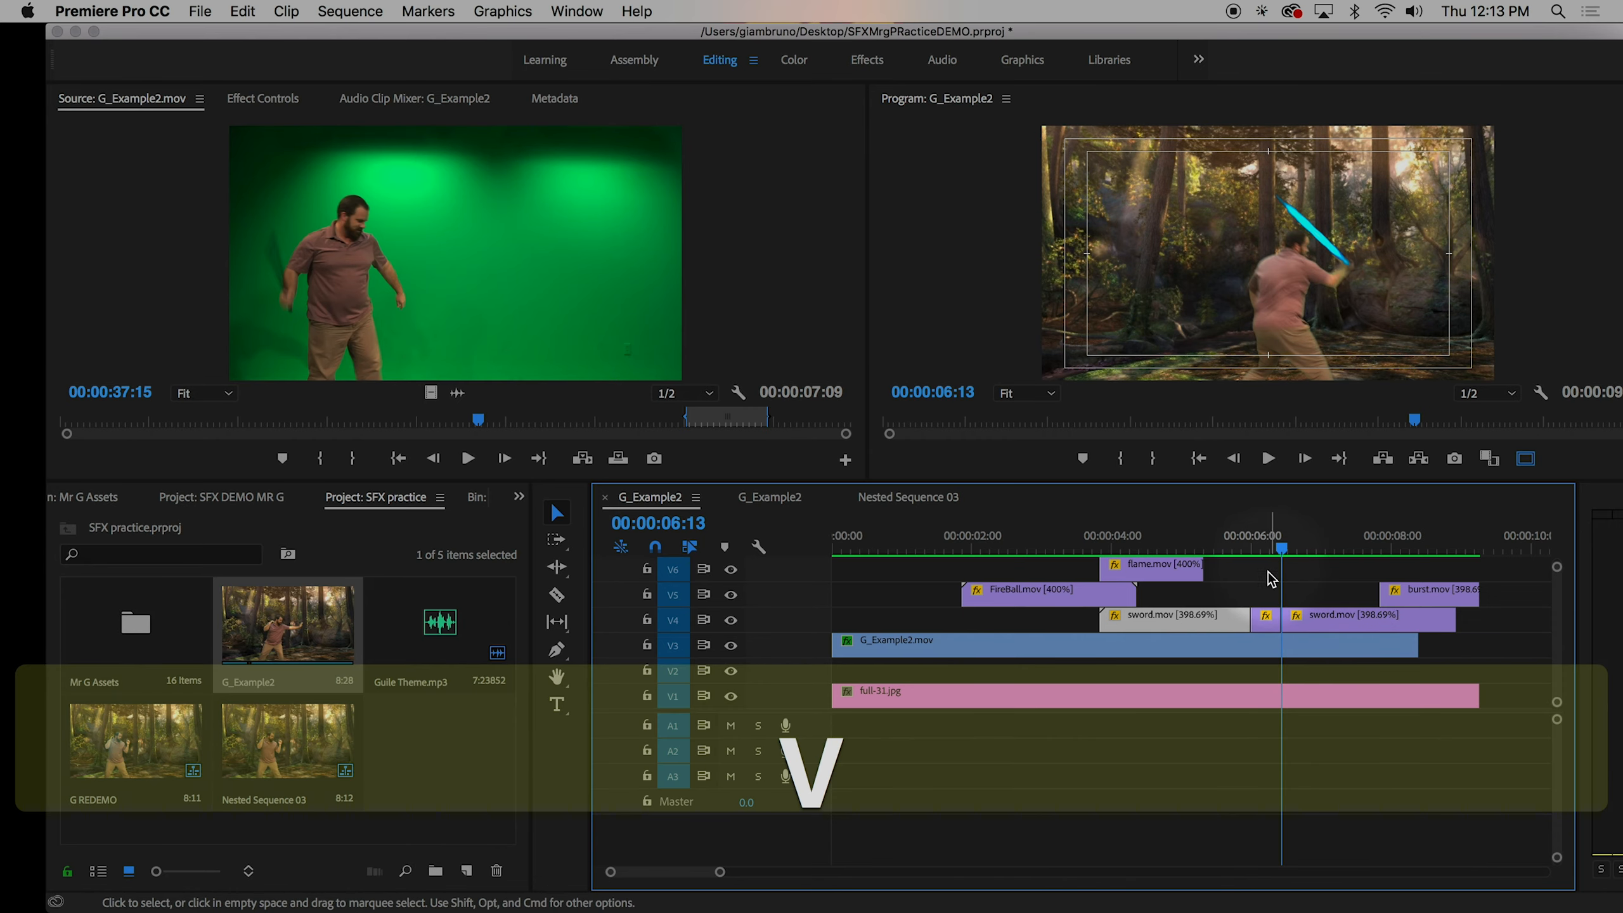
pyautogui.moveTo(1265, 630); pyautogui.dragTo(1263, 672)
pyautogui.moveTo(1262, 551); pyautogui.dragTo(1105, 623)
pyautogui.press('space')
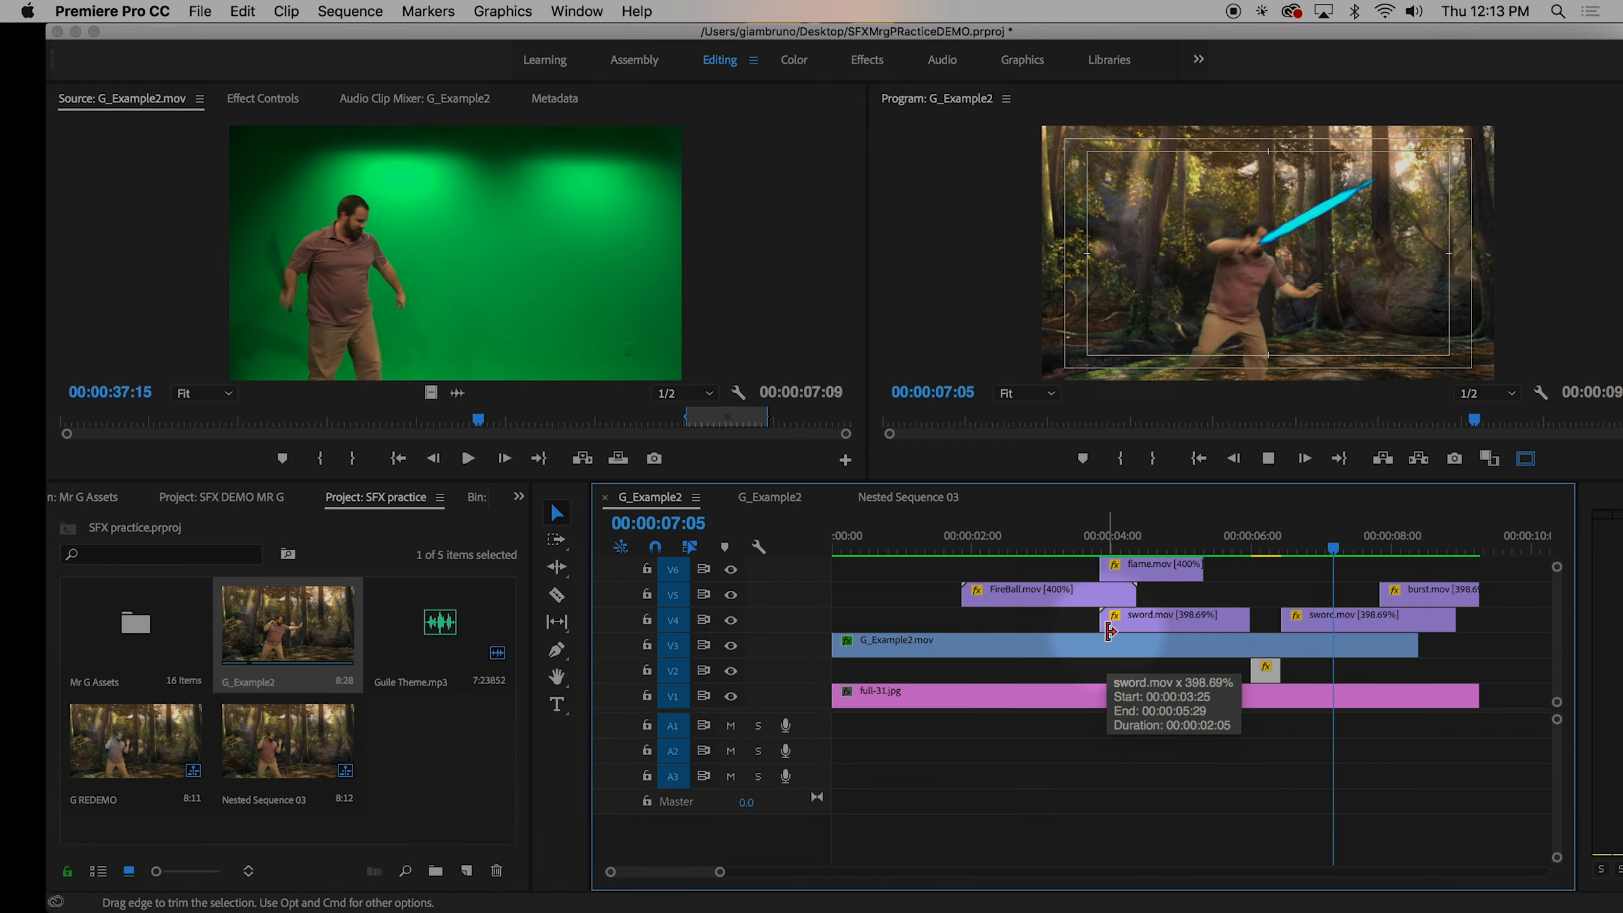
pyautogui.press('space')
pyautogui.moveTo(1362, 550); pyautogui.dragTo(714, 609)
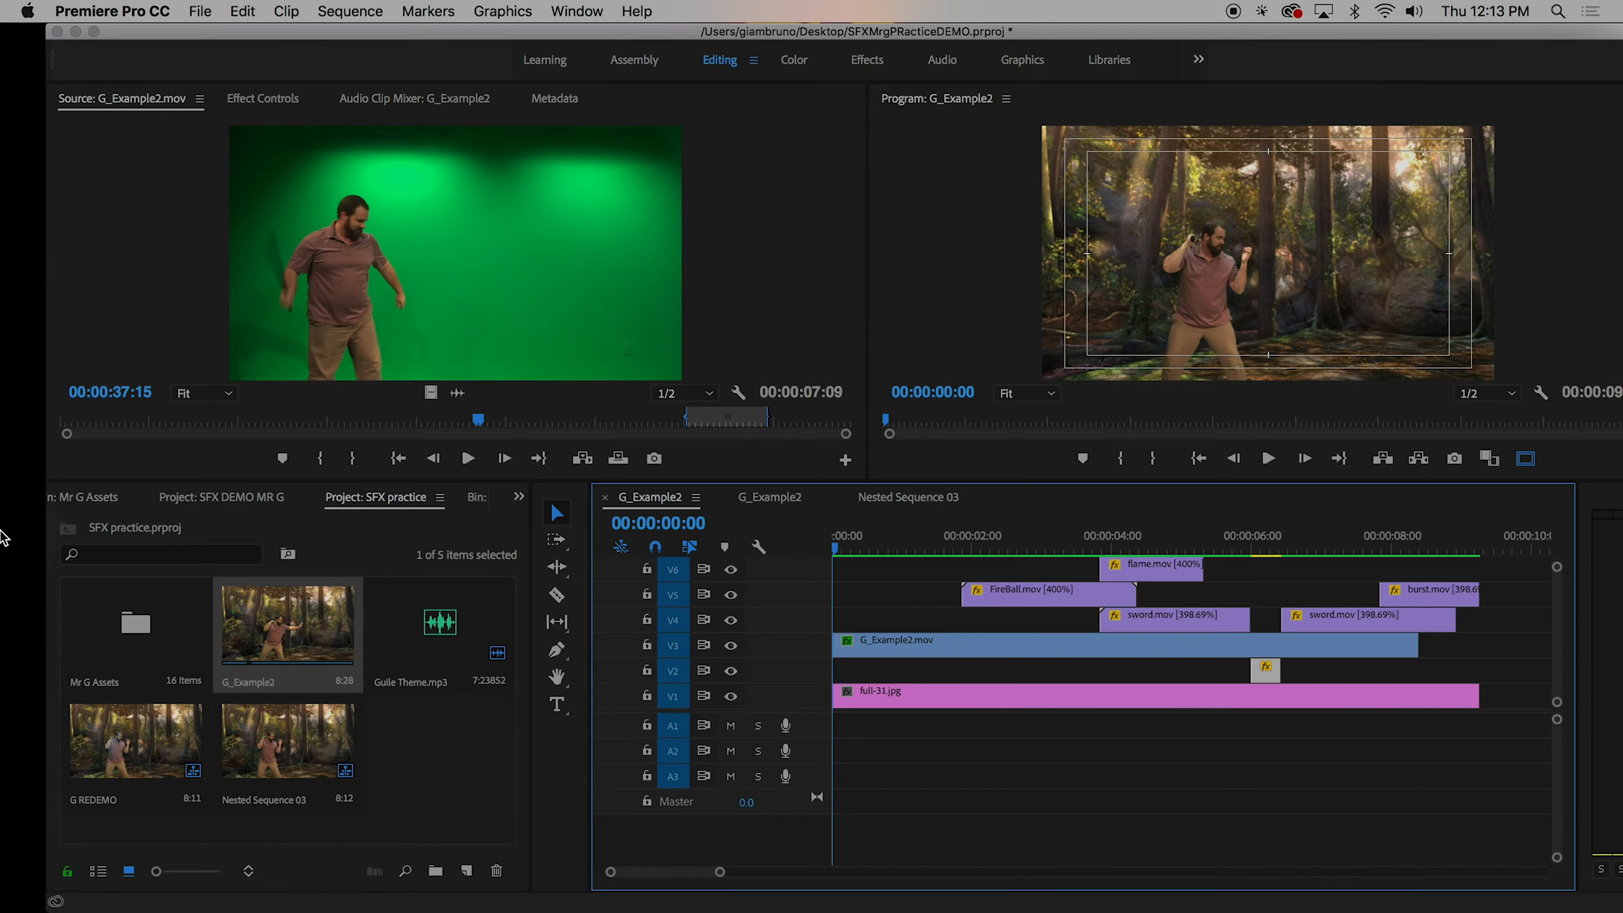
# - Switch to Chrome to check the Advanced SFX Tricks list on the slide, and return to Premiere Pro
pyautogui.click(58, 131)
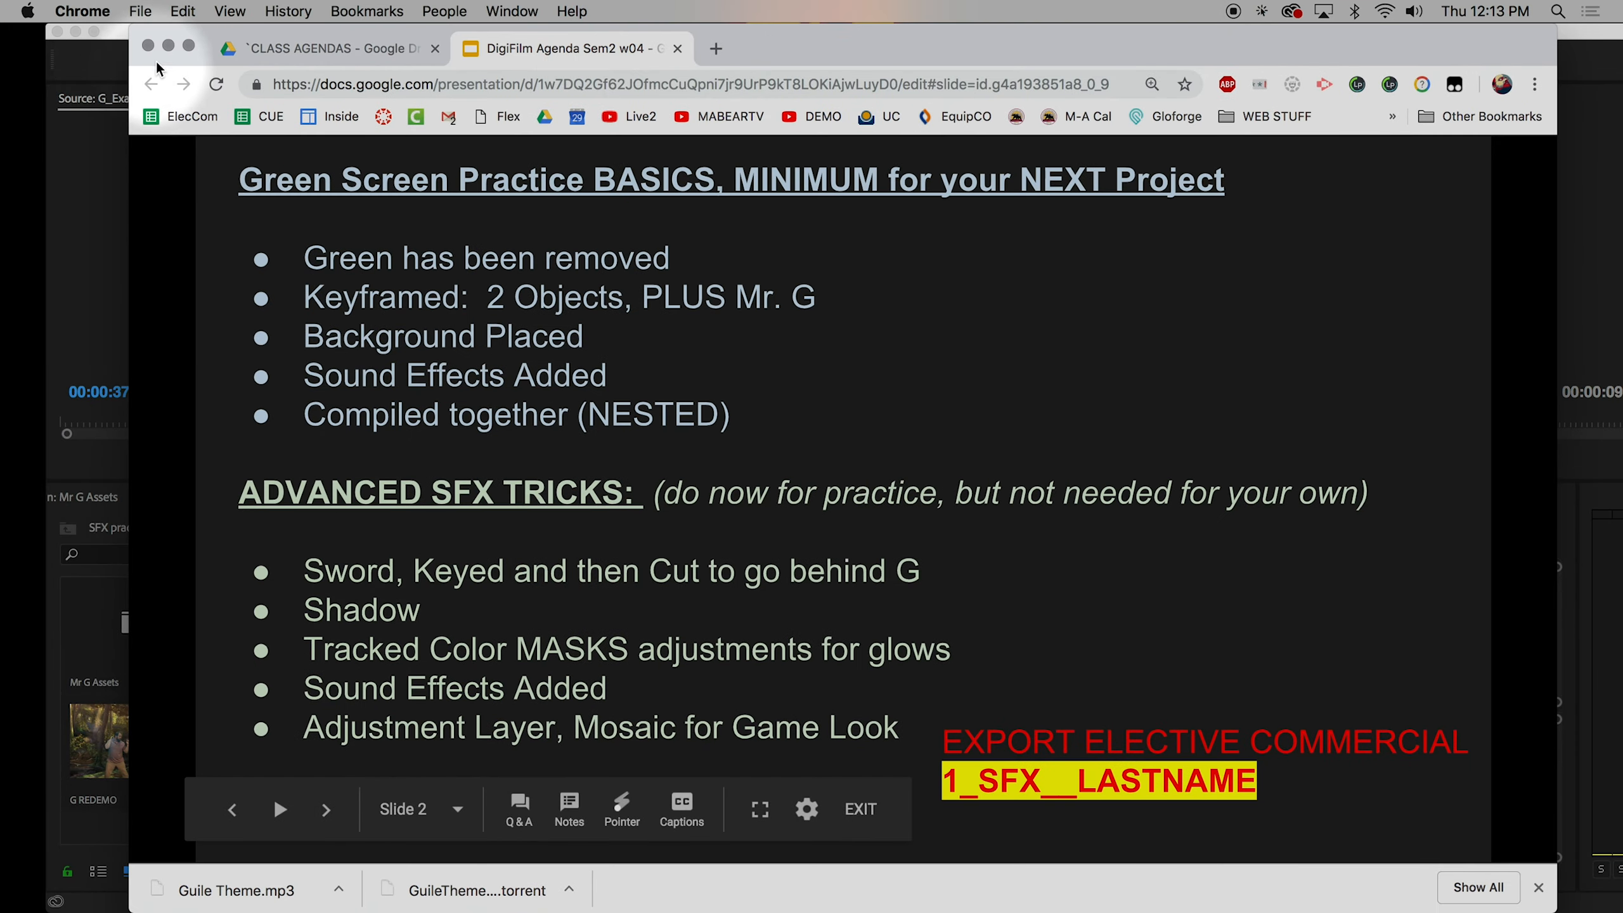
pyautogui.click(168, 45)
pyautogui.click(1111, 651)
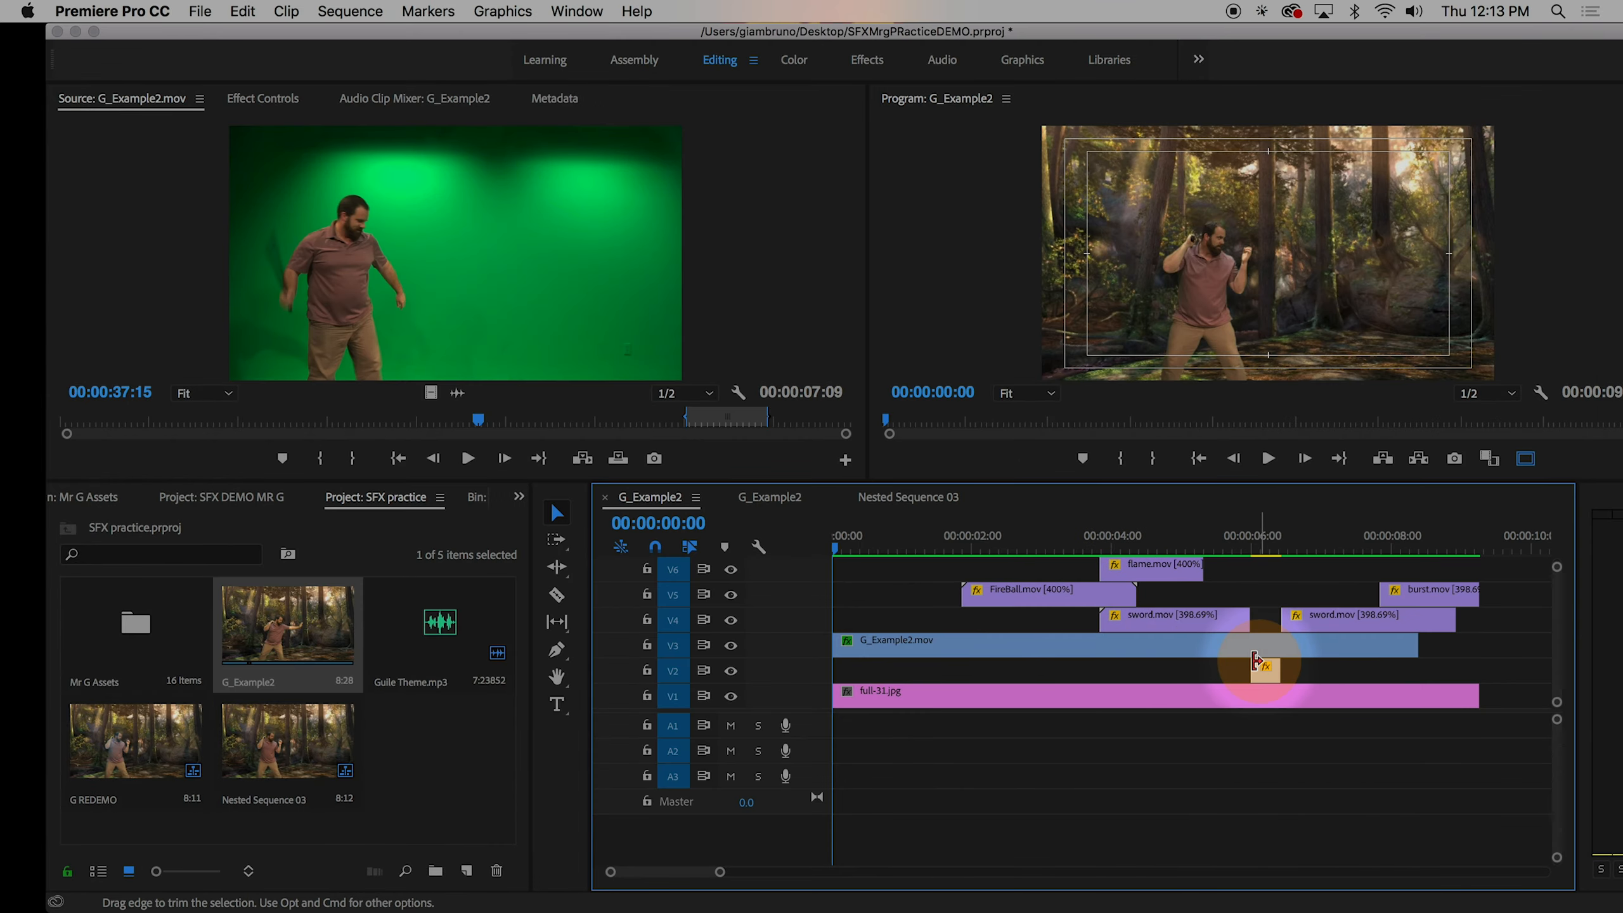
# - Copy the G_Example2.mov clip from V3 and paste it on V1 just after the end of the background clip
pyautogui.click(1083, 650)
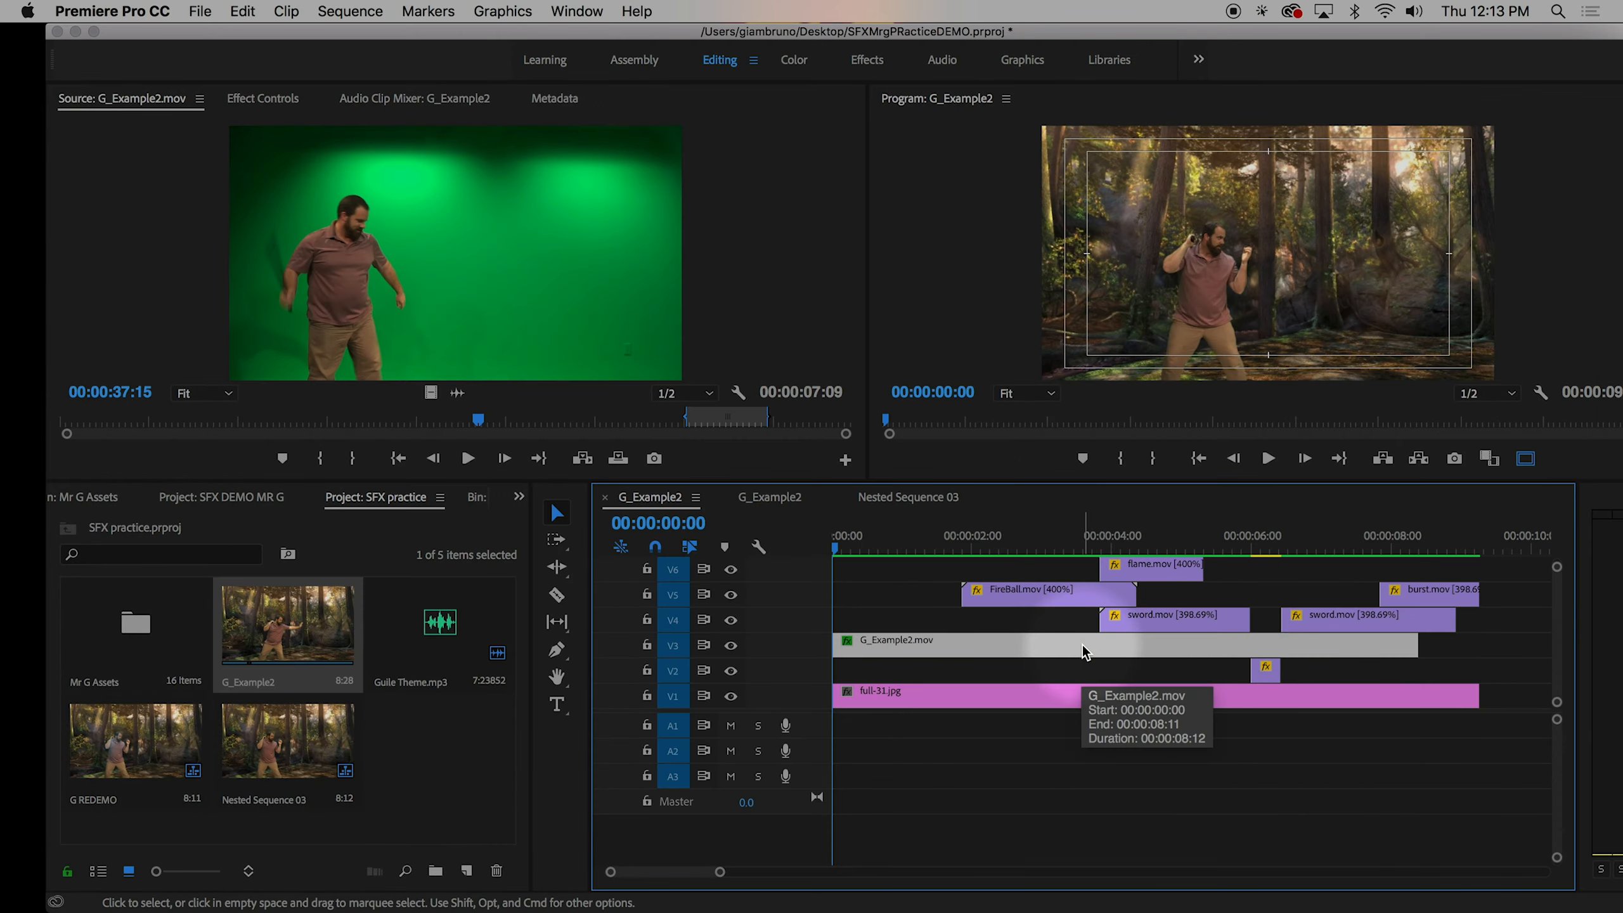
pyautogui.rightClick(1104, 653)
pyautogui.click(1043, 667)
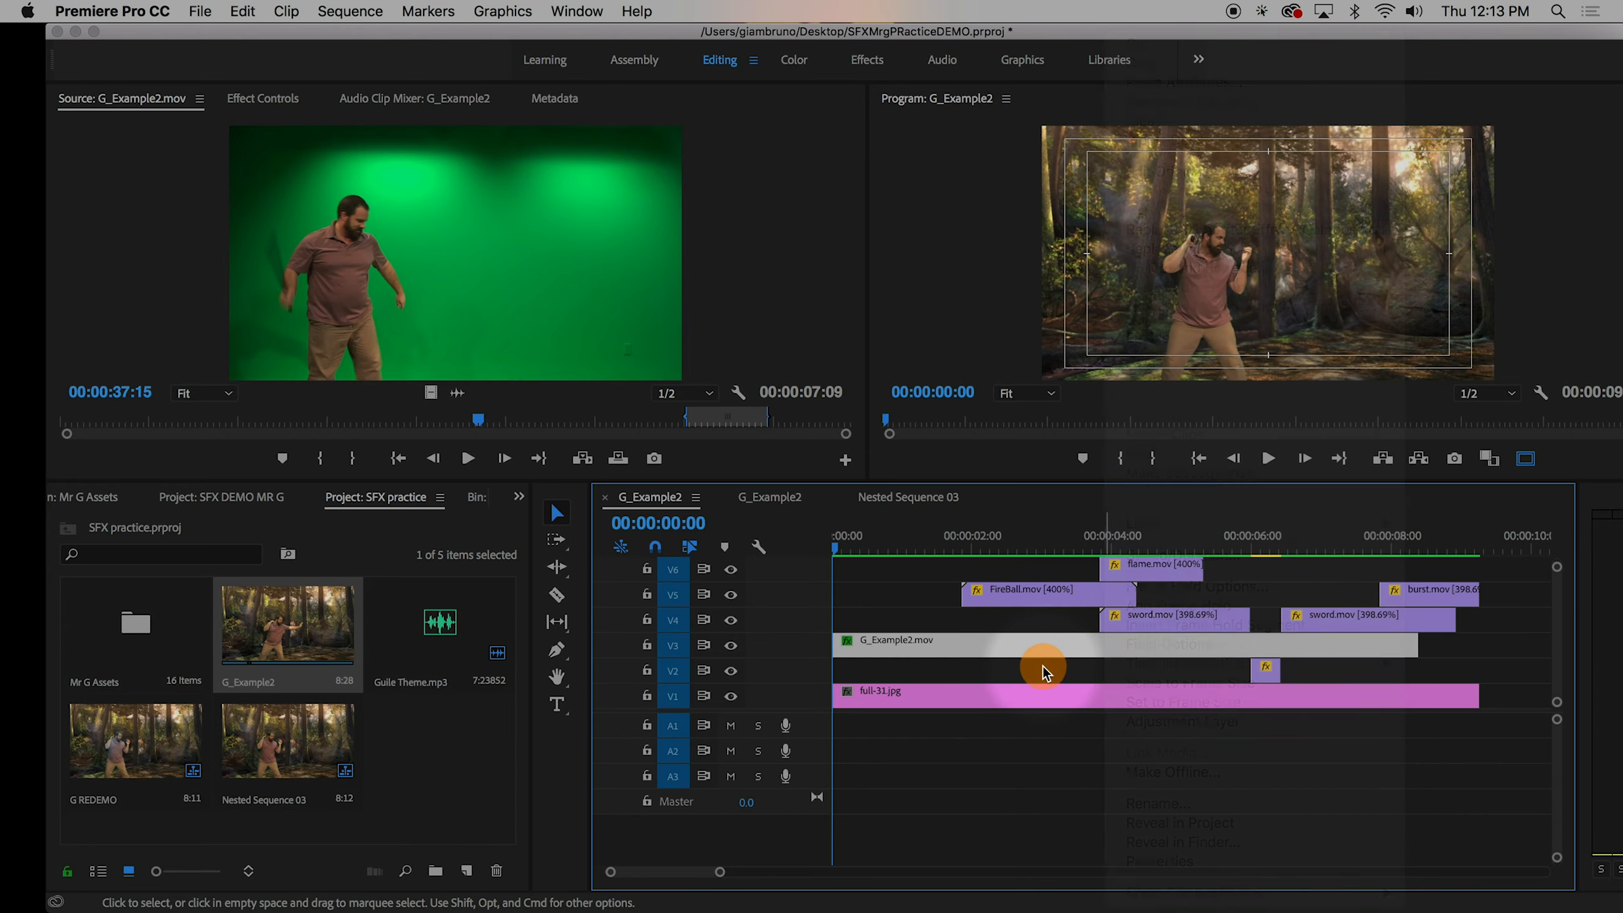
pyautogui.press('super+c')
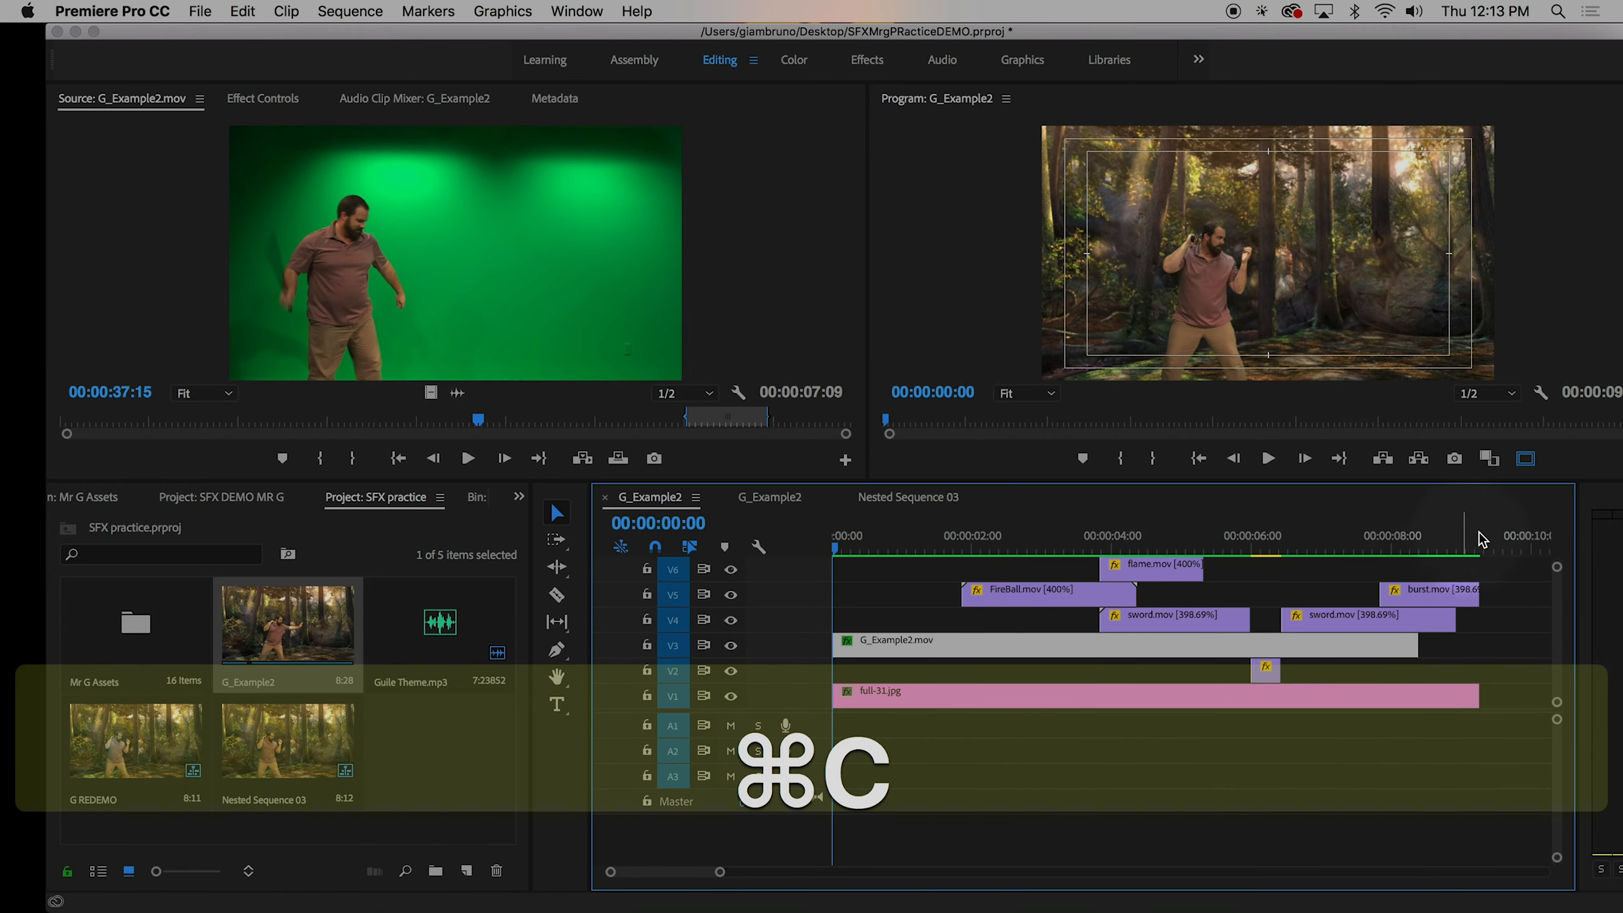
pyautogui.click(1494, 551)
pyautogui.press('super+v')
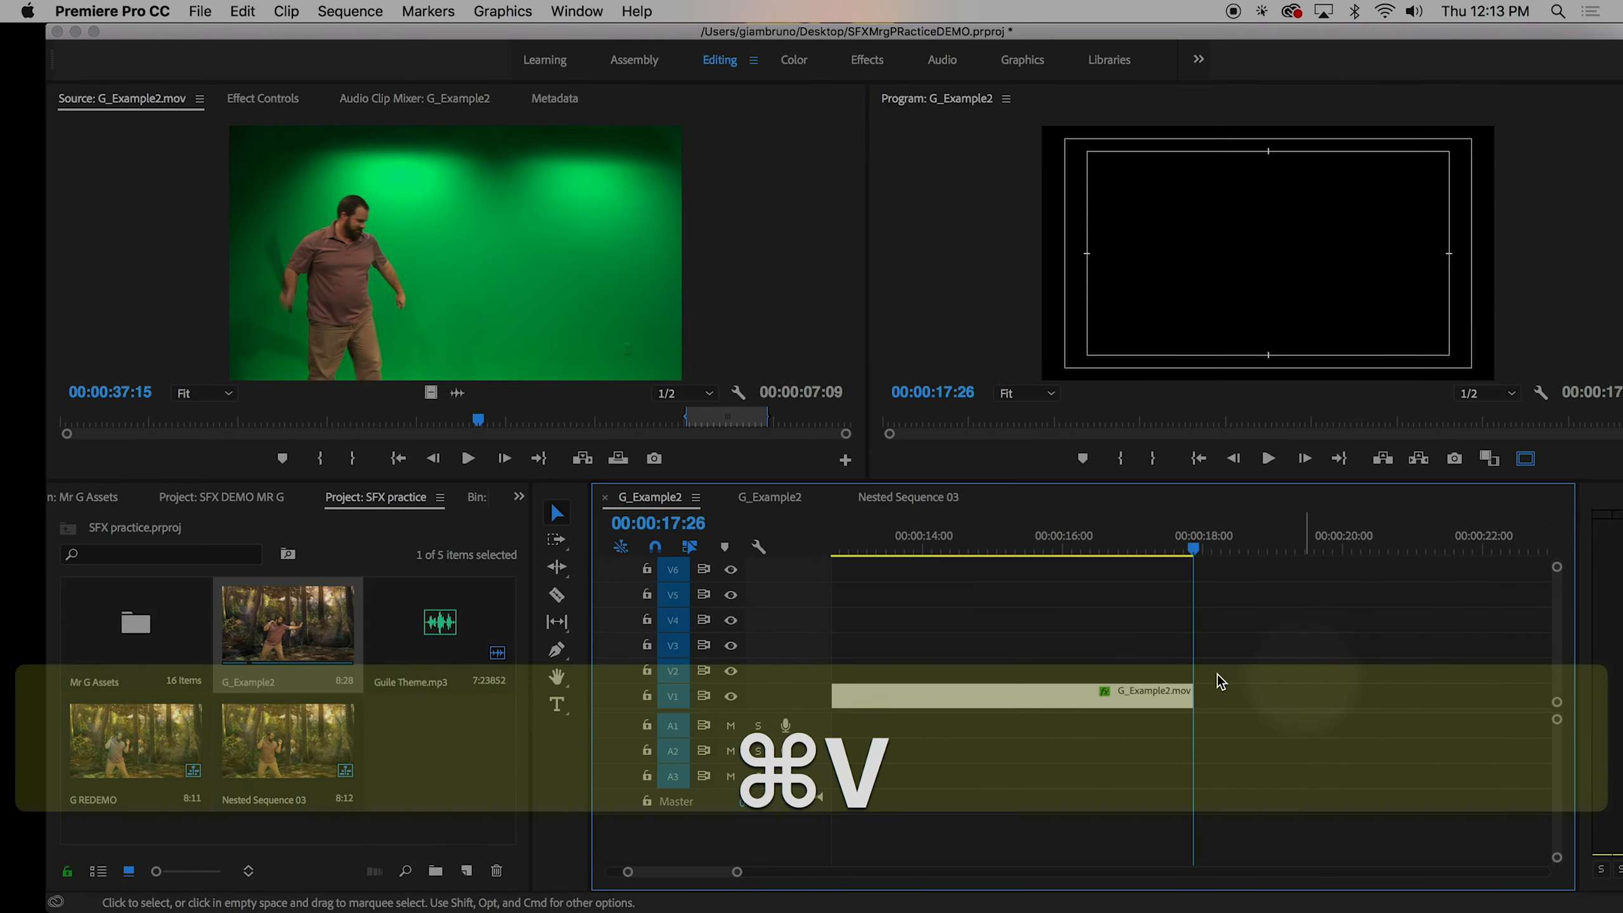
# - Move all effect and actor clips above the background up one more track to free V2
pyautogui.keyDown('shift'); pyautogui.click(987, 679); pyautogui.keyUp('shift')
pyautogui.moveTo(1483, 669); pyautogui.dragTo(816, 486)
pyautogui.hotkey('alt', 'Up')
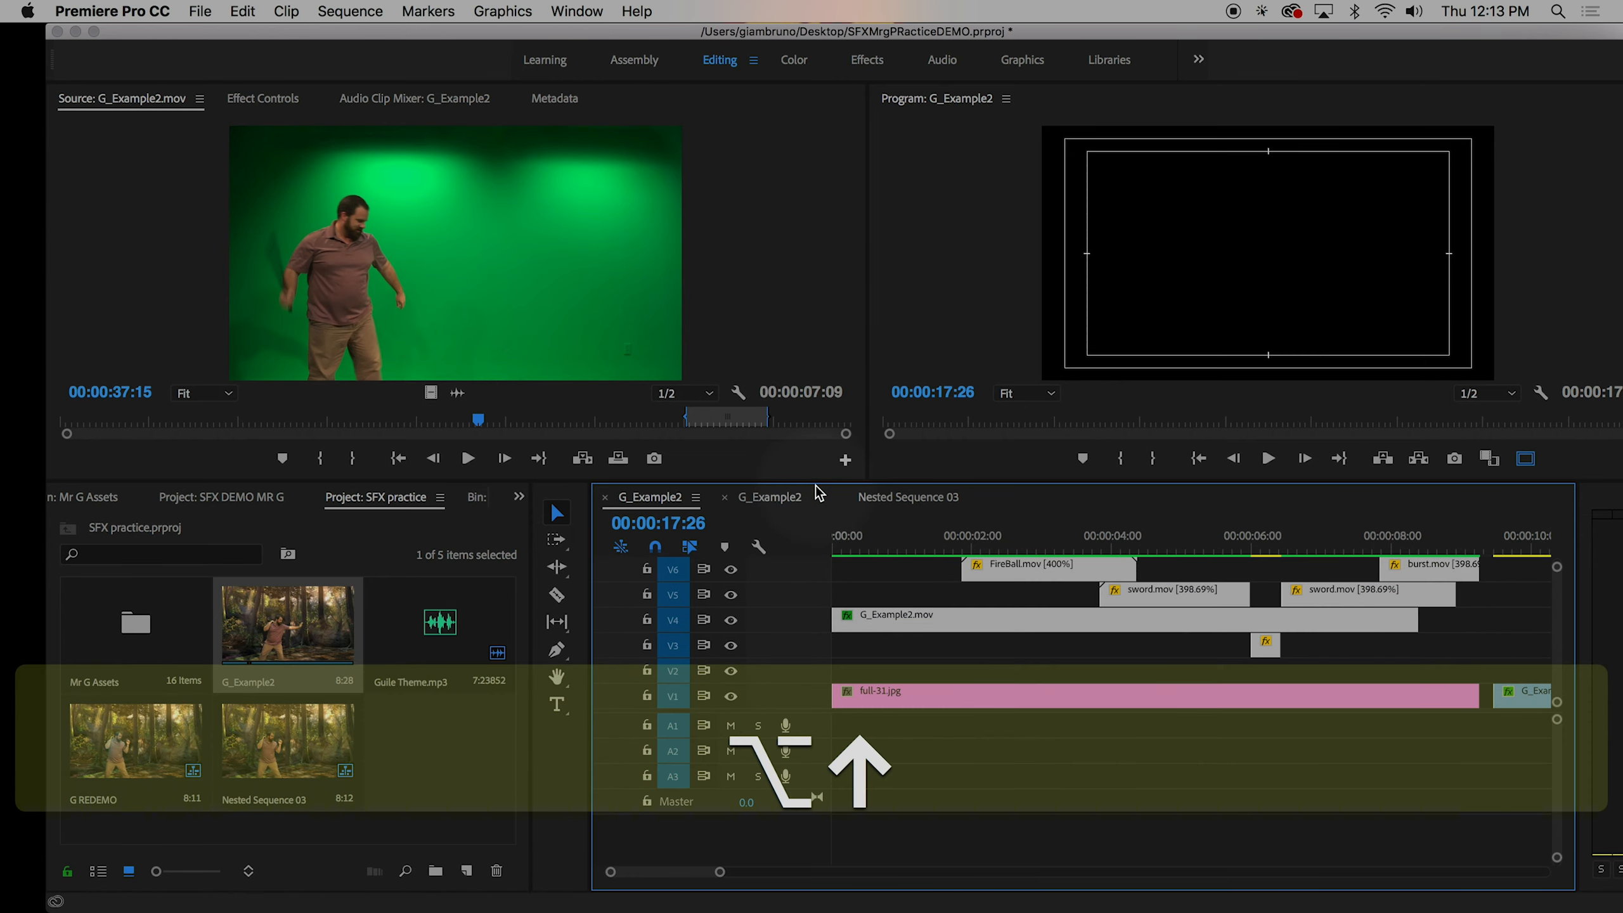
# - Move the pasted G_Example2.mov copy to the start of V2 and set the playhead to 00:00:00:27
pyautogui.moveTo(1510, 696); pyautogui.dragTo(806, 677)
pyautogui.click(1005, 628)
pyautogui.moveTo(872, 551); pyautogui.dragTo(898, 554)
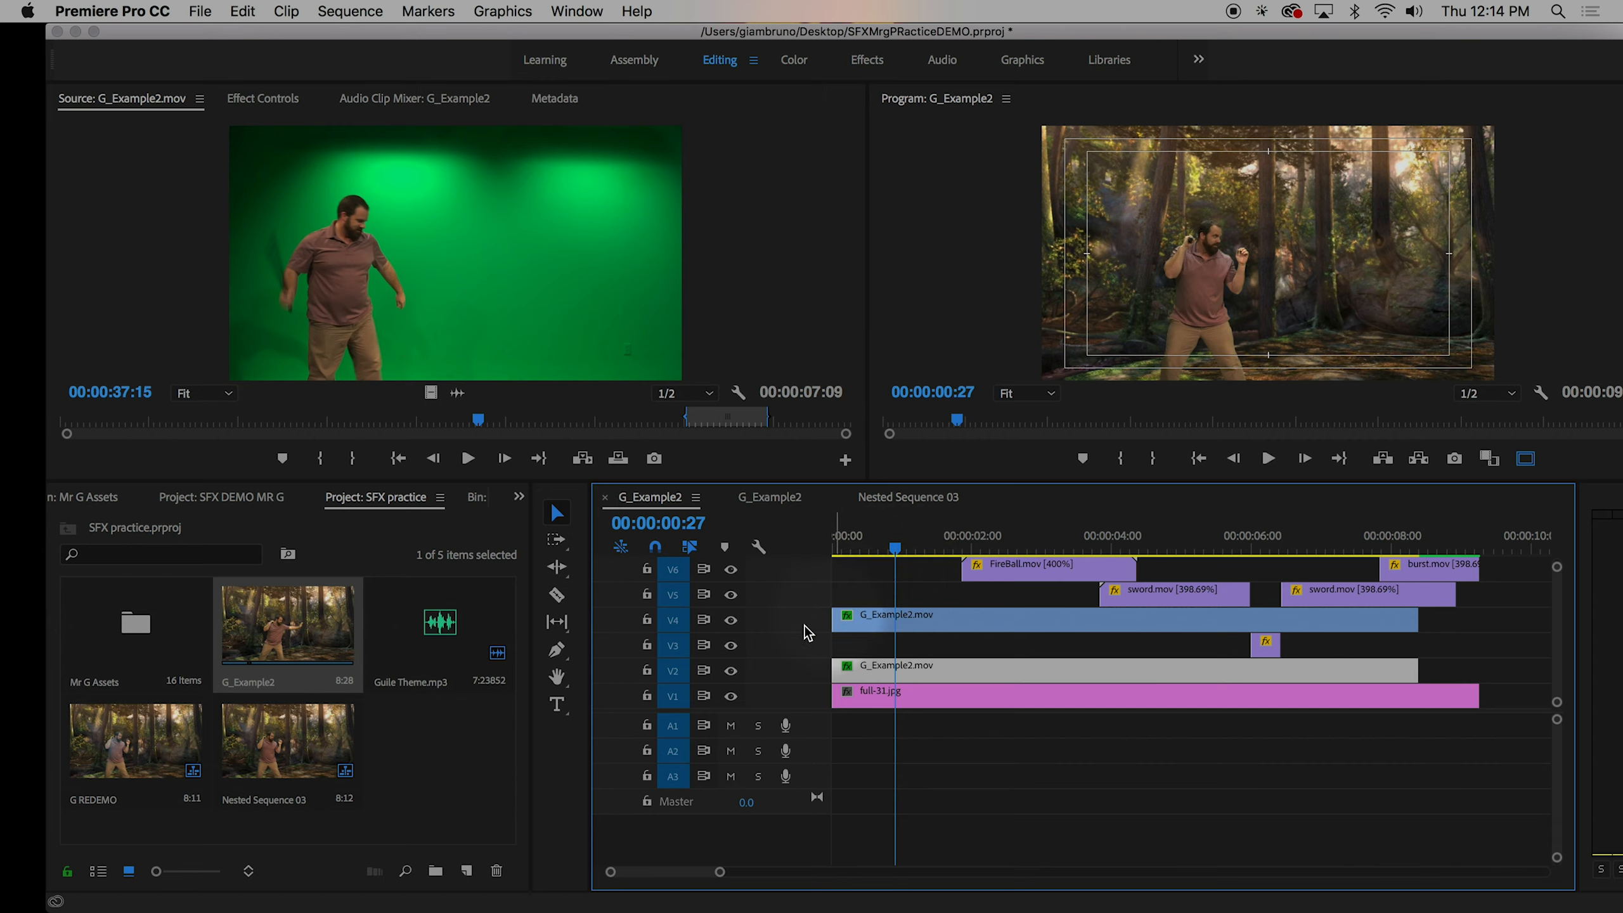
# - Open the V2 copy of G_Example2.mov and show its Effect Controls
pyautogui.click(870, 618)
pyautogui.click(895, 673)
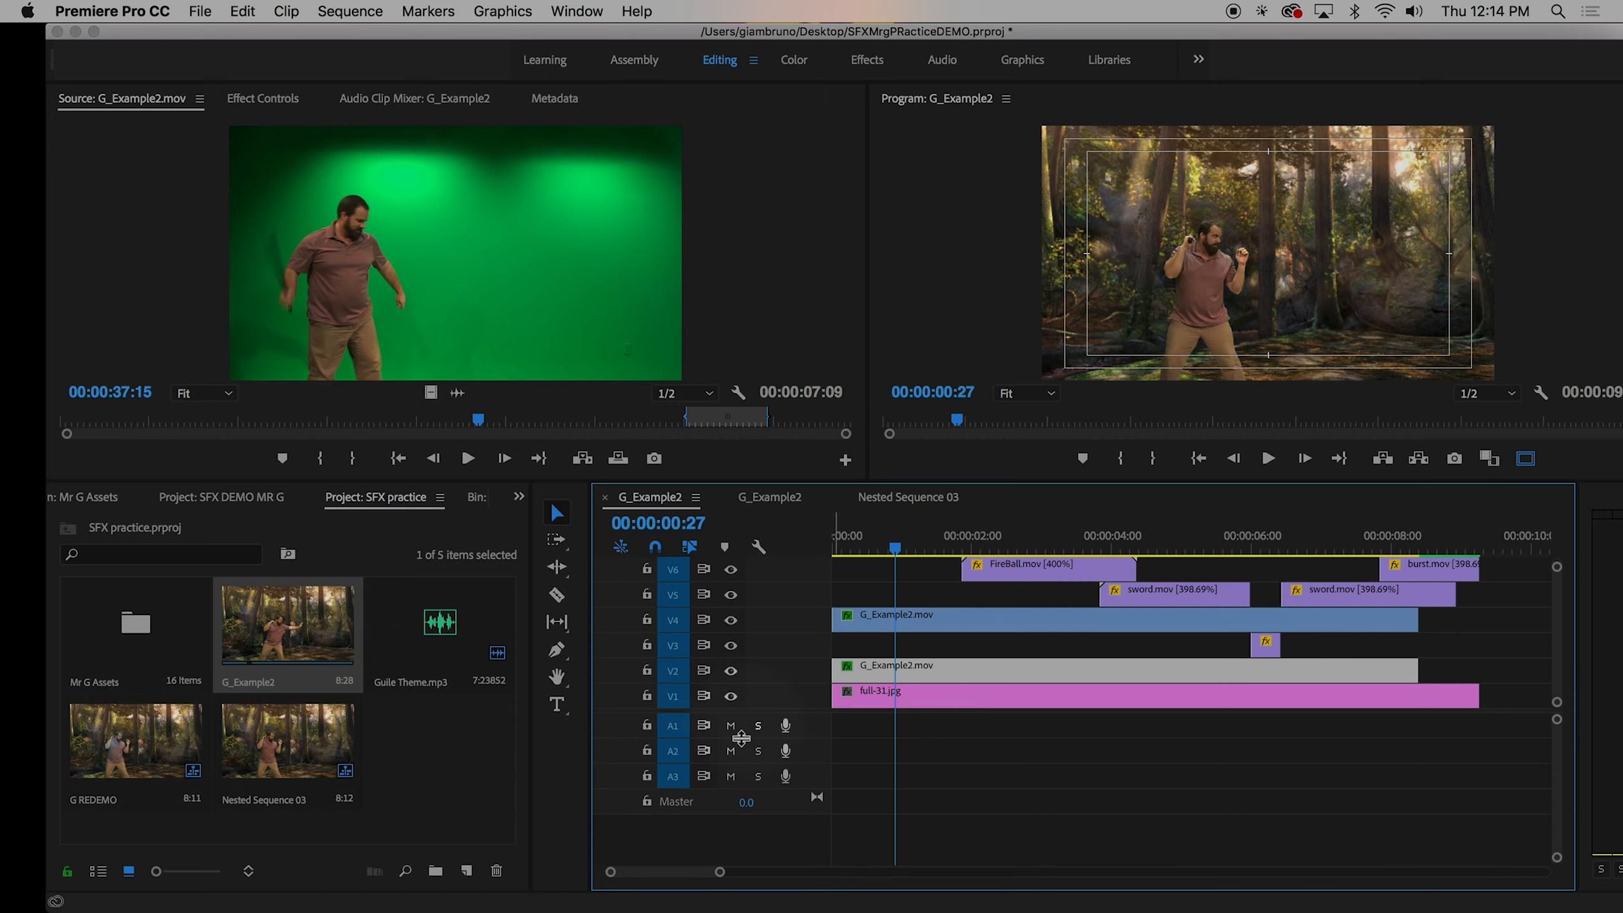
pyautogui.doubleClick(933, 672)
pyautogui.click(416, 102)
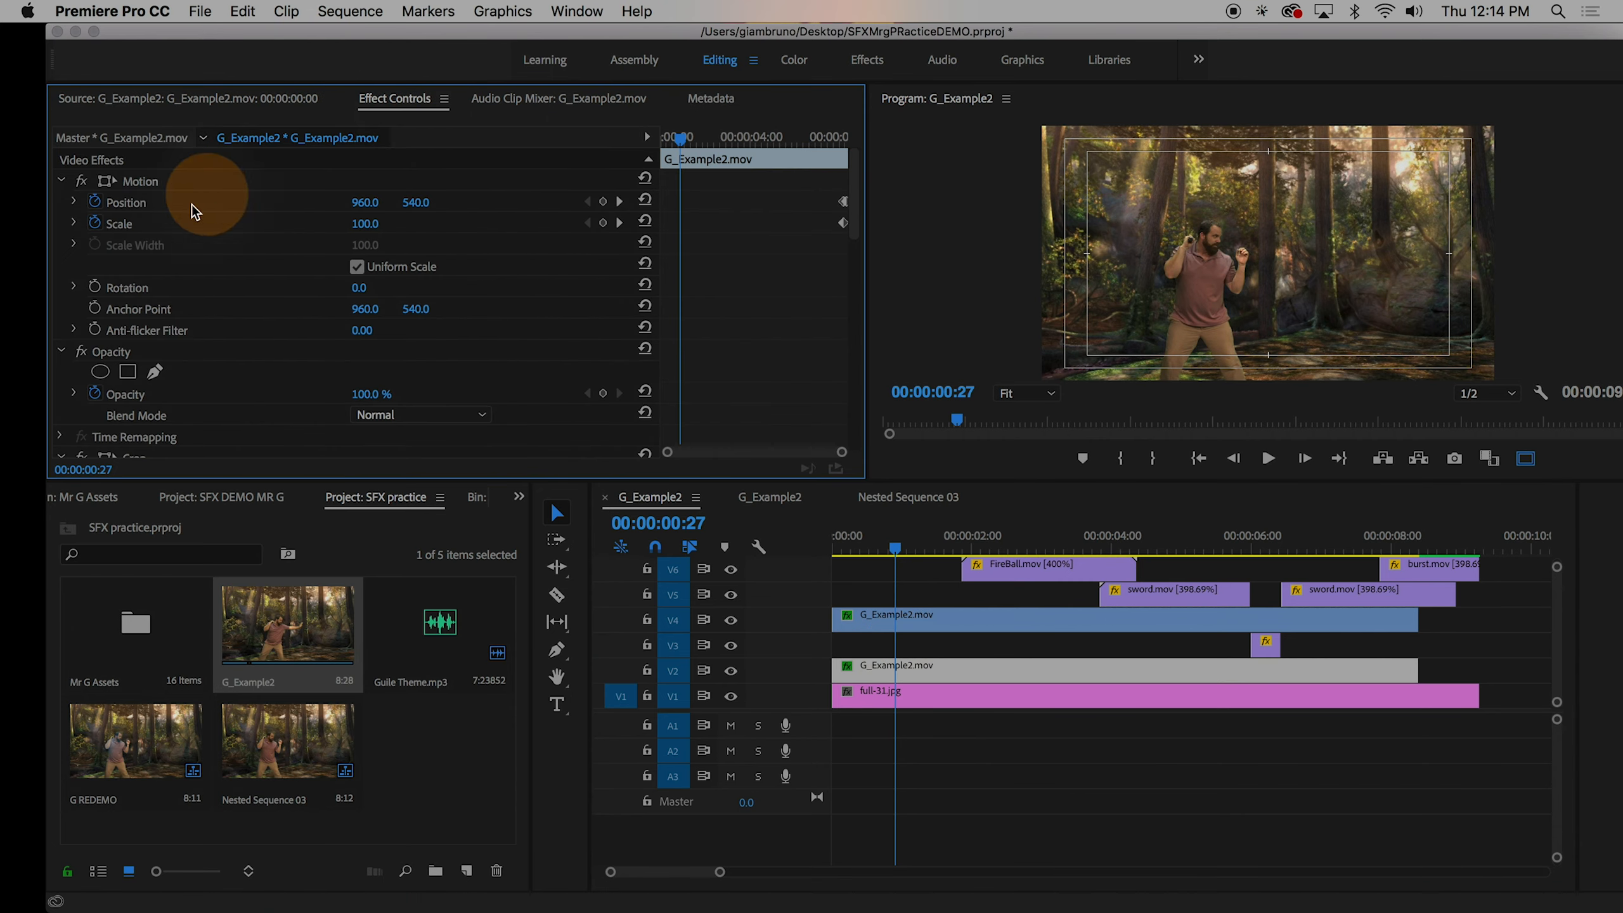
# - Try setting the V2 copy's horizontal Position to 742 and Scale to 82, and undo both changes
pyautogui.moveTo(365, 205)
pyautogui.mouseDown()
pyautogui.moveTo(420, 205)
pyautogui.moveTo(363, 207)
pyautogui.moveTo(379, 224)
pyautogui.mouseUp()
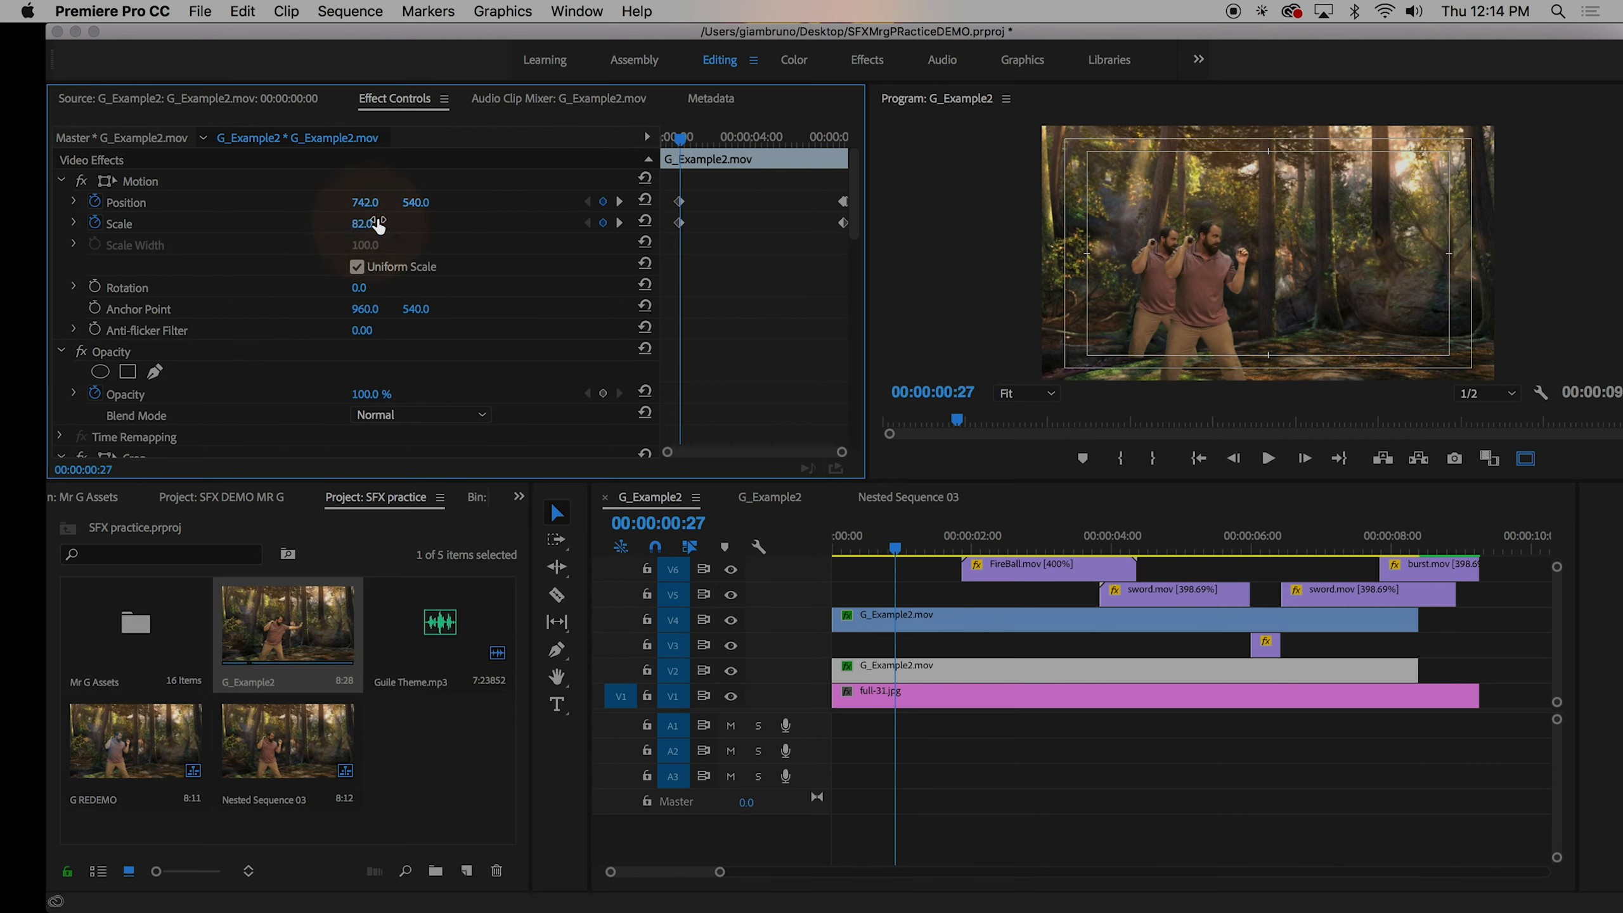
pyautogui.press('super+z')
pyautogui.press('super+z')
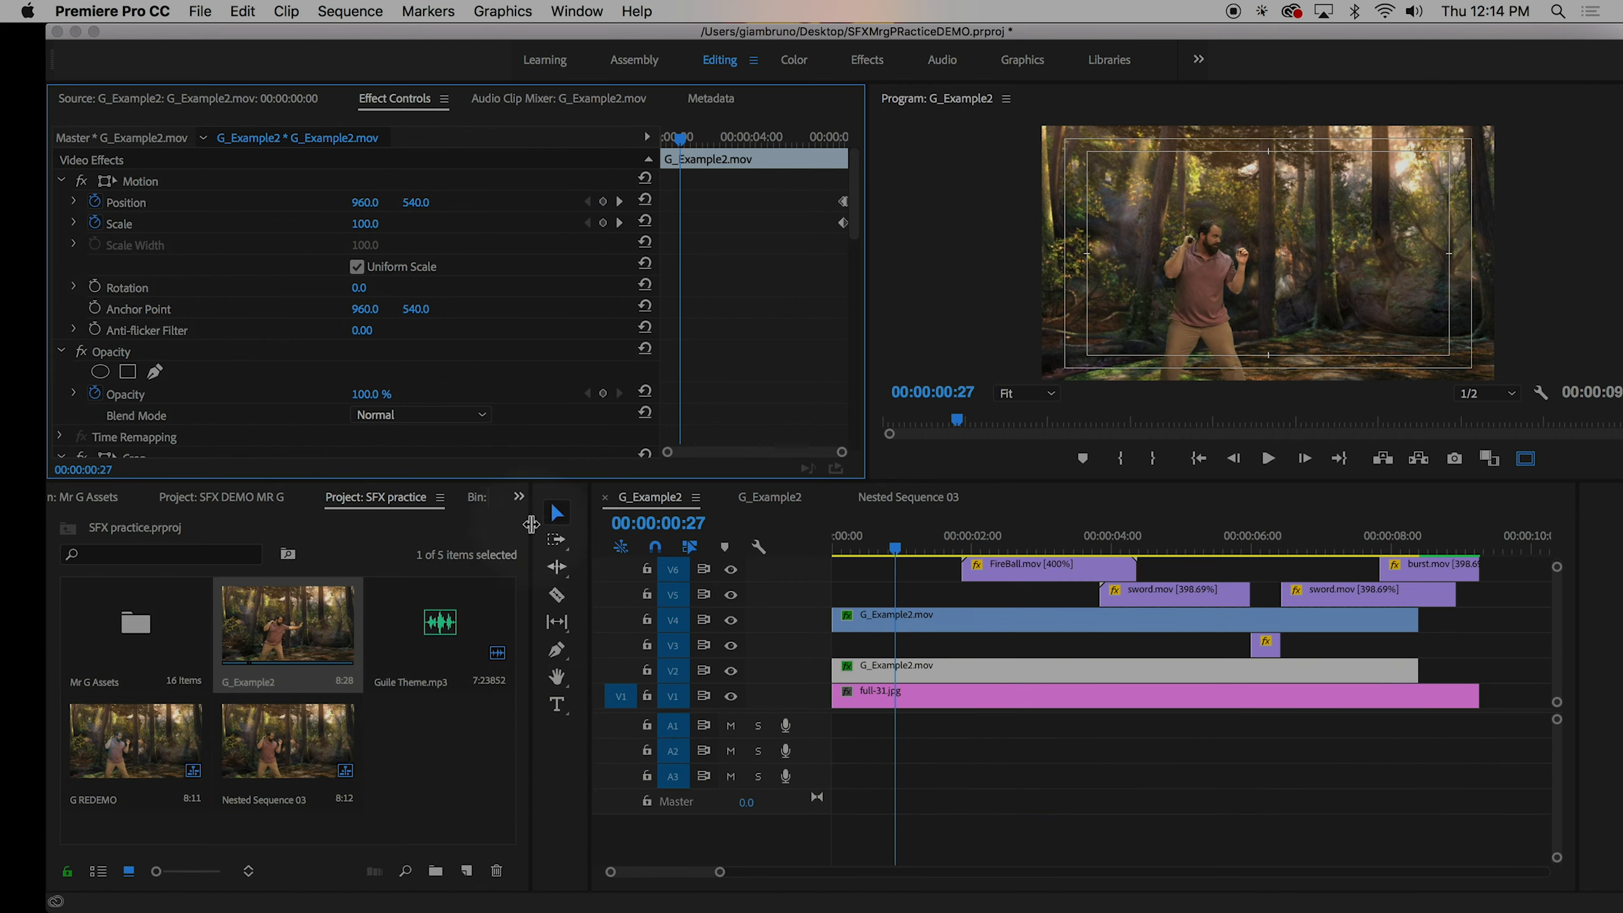
# - Apply the Corner Pin effect from the Distort video effects to the V2 copy of G_Example2.mov
pyautogui.click(518, 498)
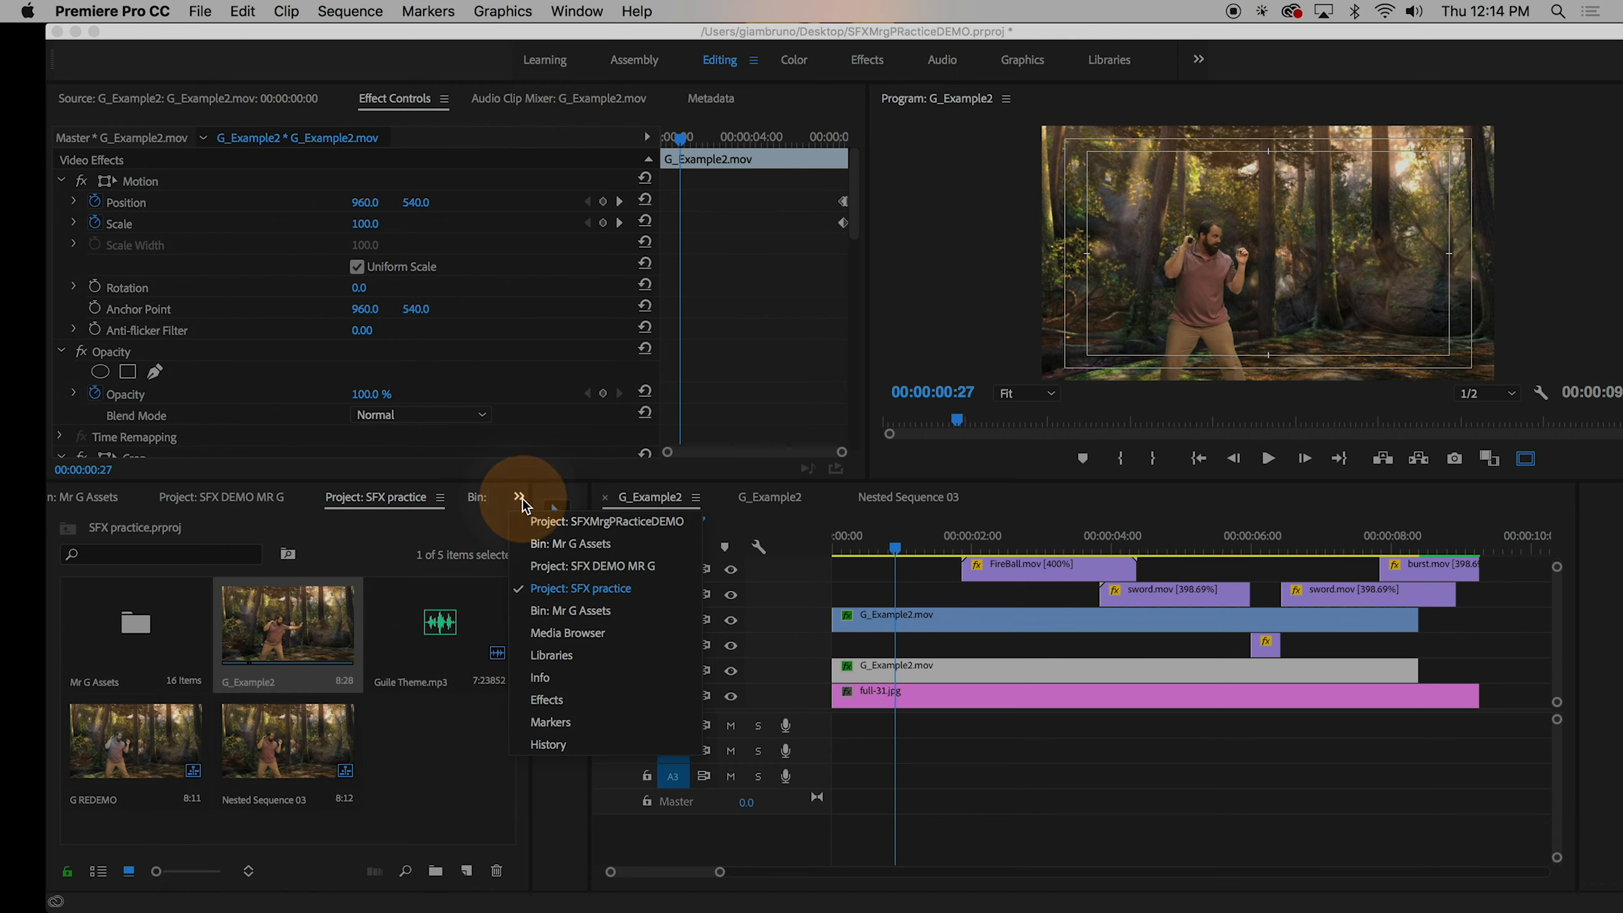
pyautogui.click(544, 702)
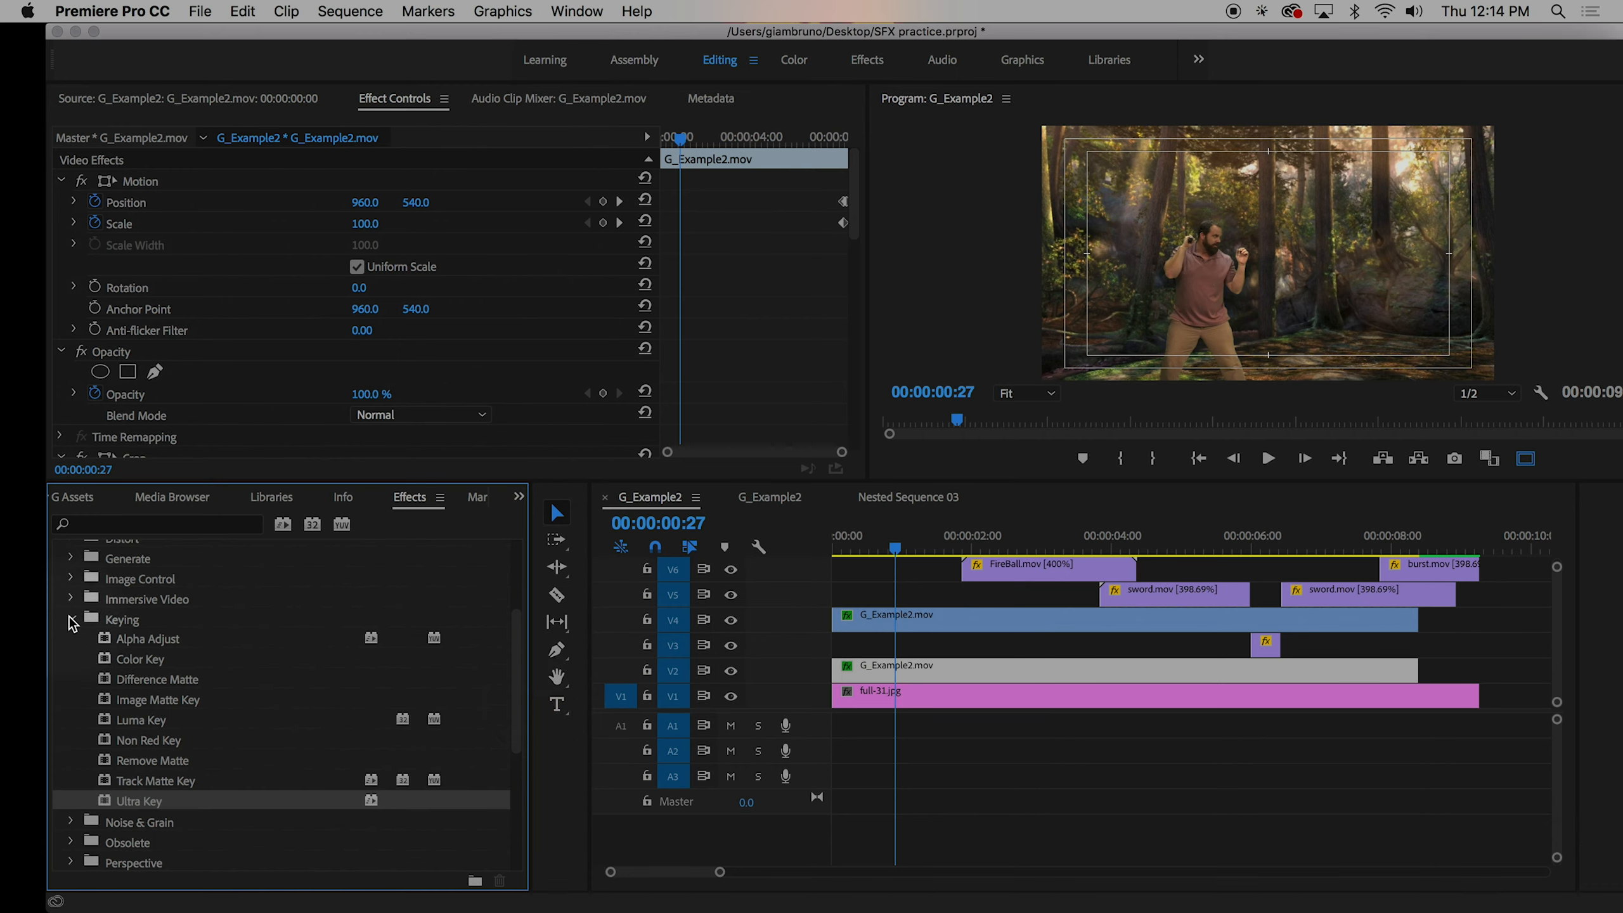
pyautogui.click(71, 620)
pyautogui.scroll(2, 142, 680)
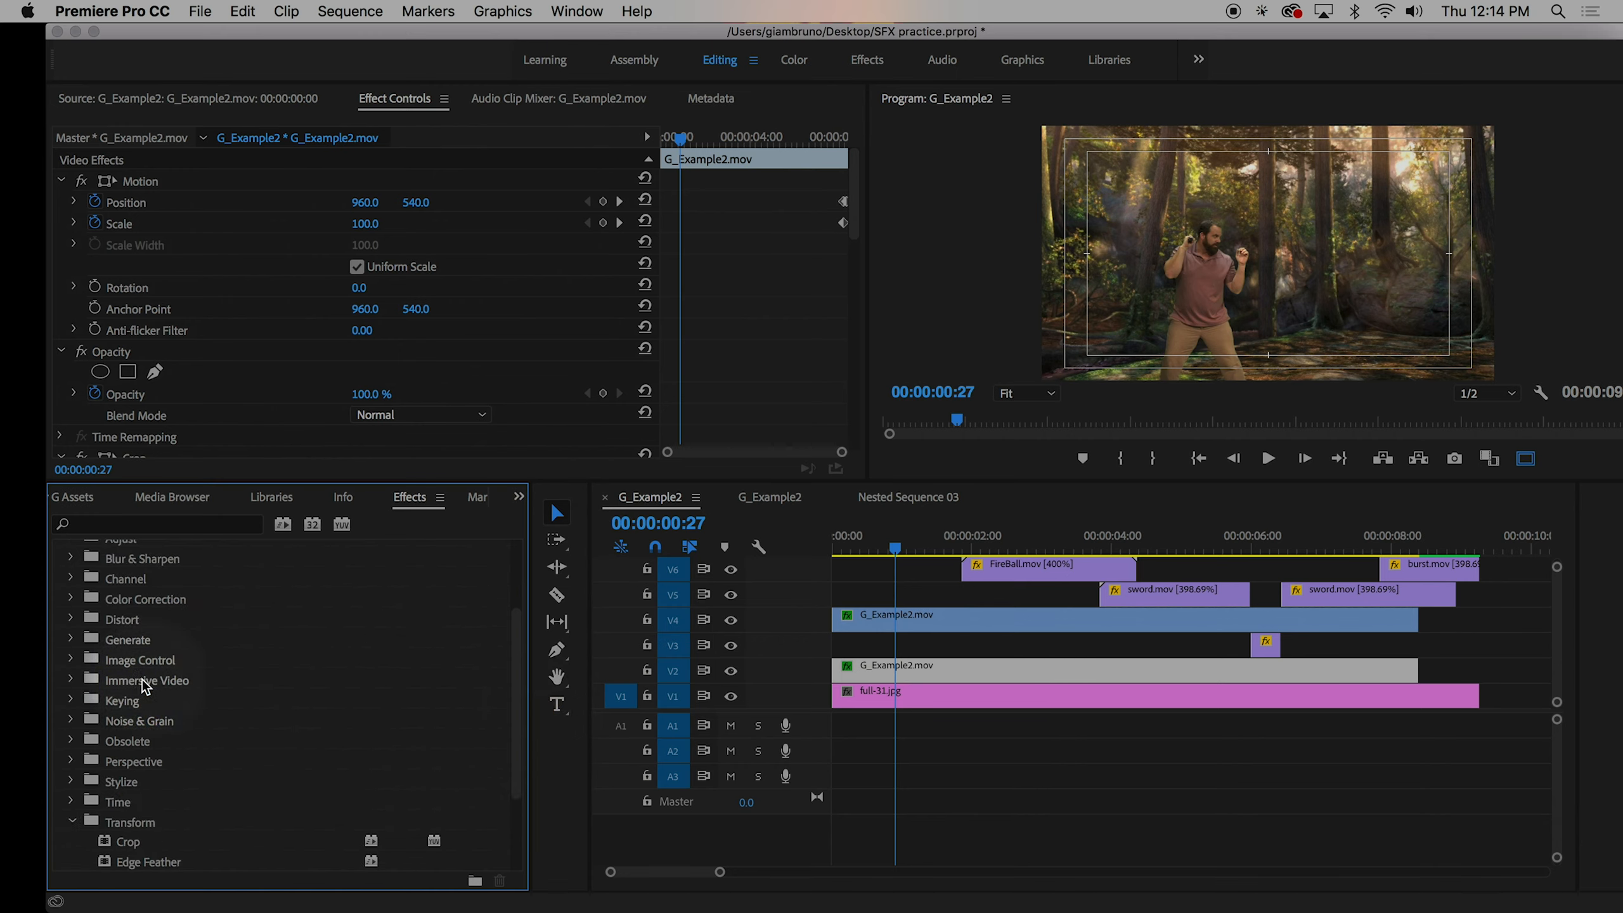
pyautogui.click(76, 824)
pyautogui.scroll(2, 136, 687)
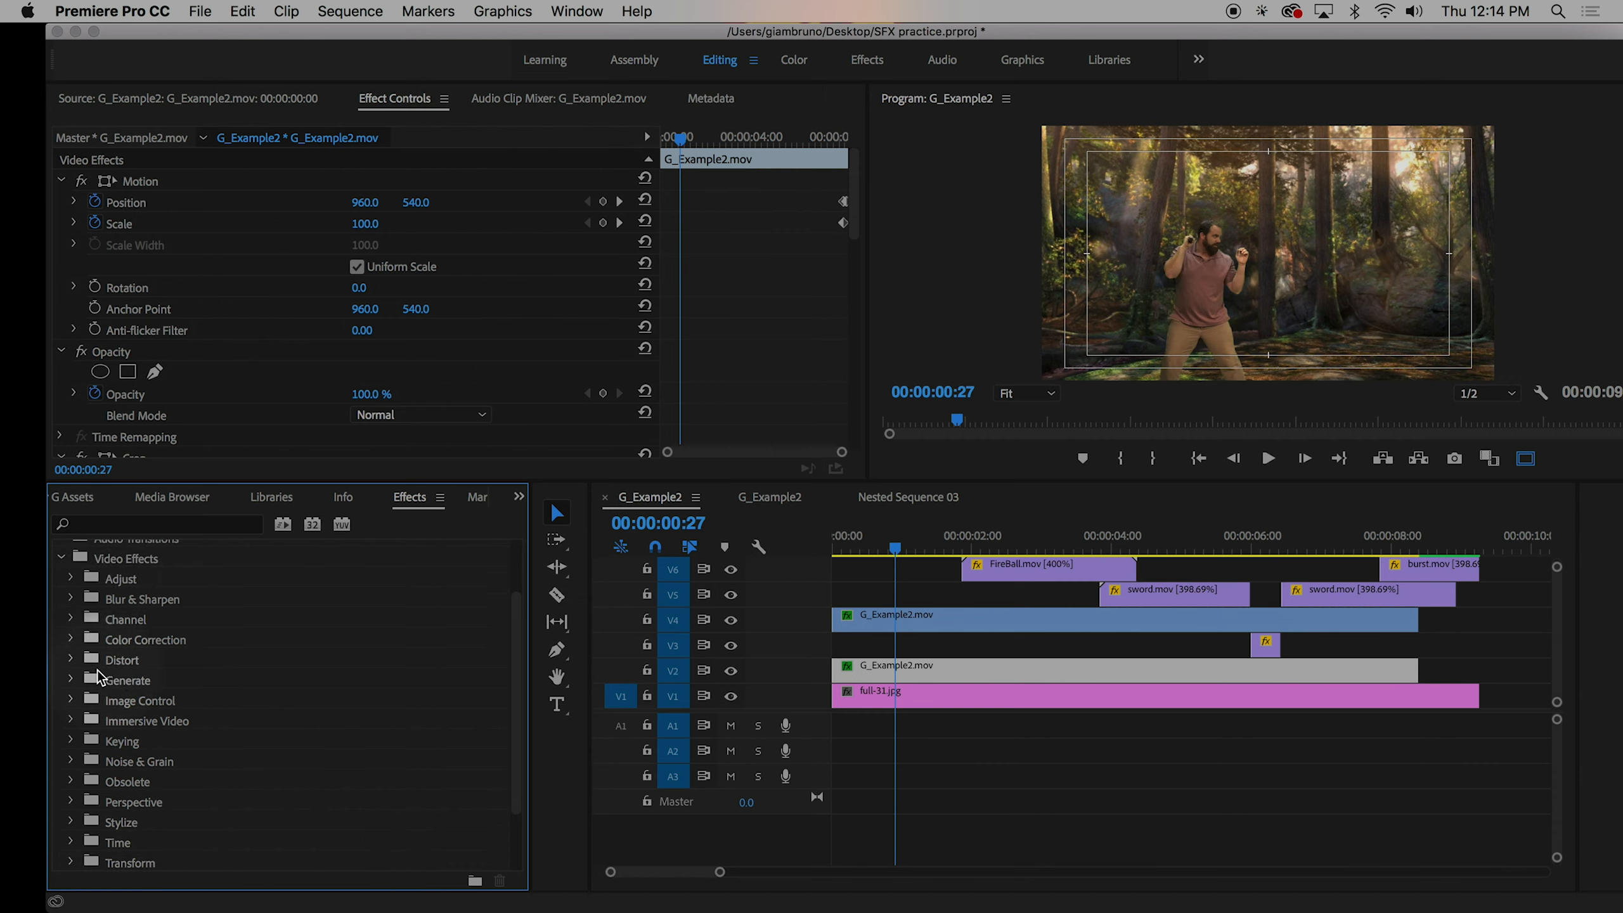
pyautogui.click(69, 660)
pyautogui.click(116, 684)
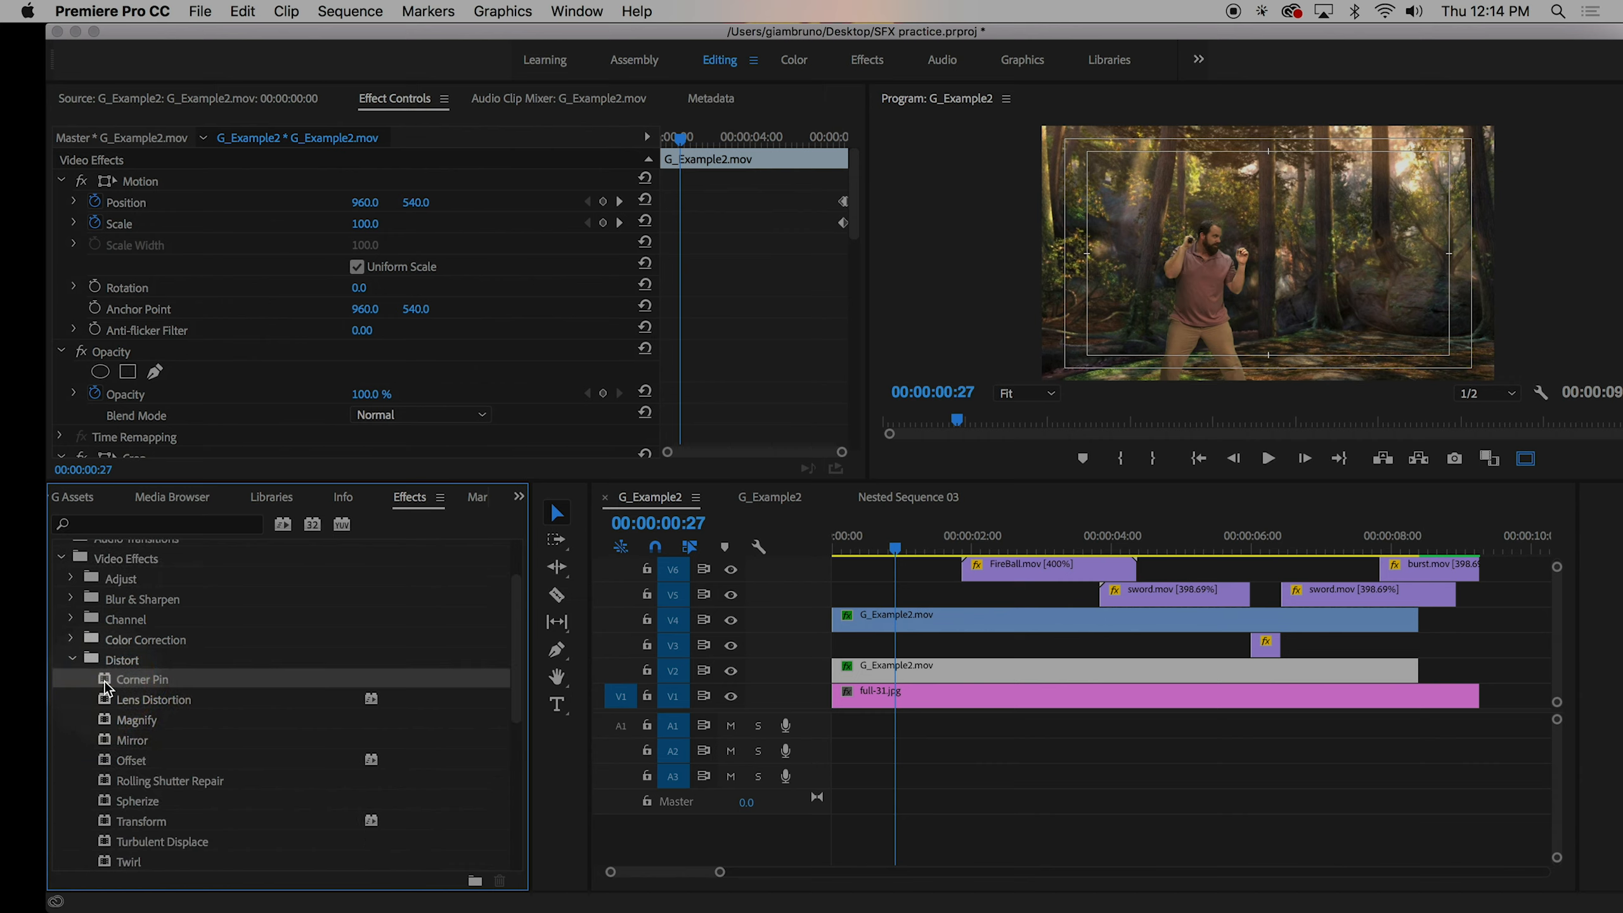
pyautogui.moveTo(138, 683); pyautogui.dragTo(856, 668)
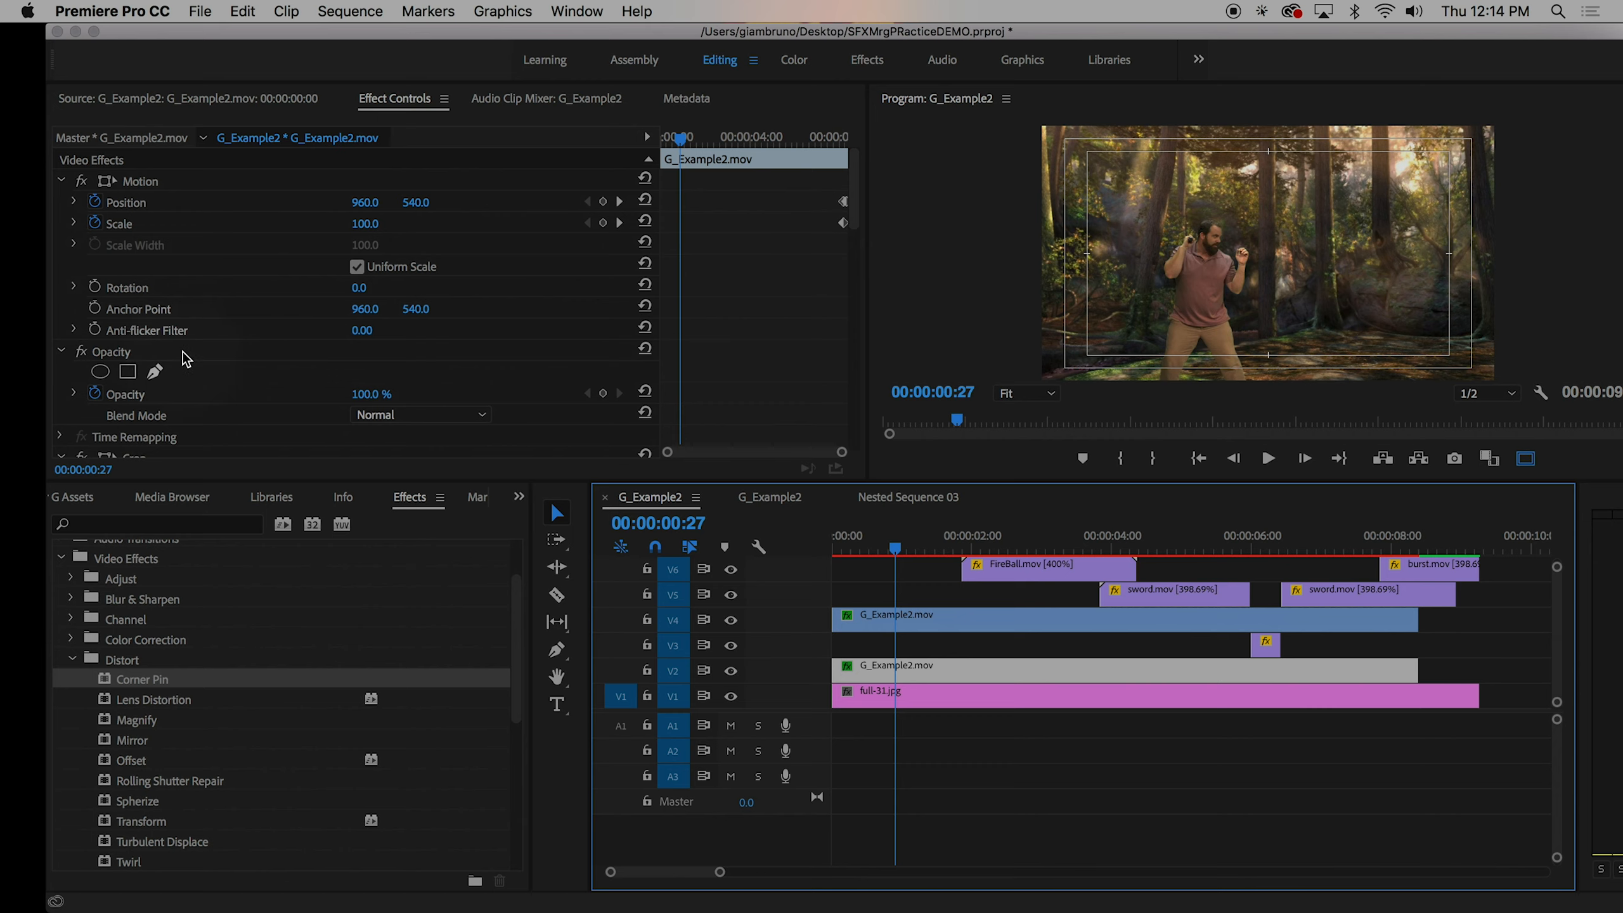
# - Collapse the V2 copy's Crop and Ultra Key settings and set Corner Pin's Upper Left to -498, 703
pyautogui.scroll(-5, 211, 330)
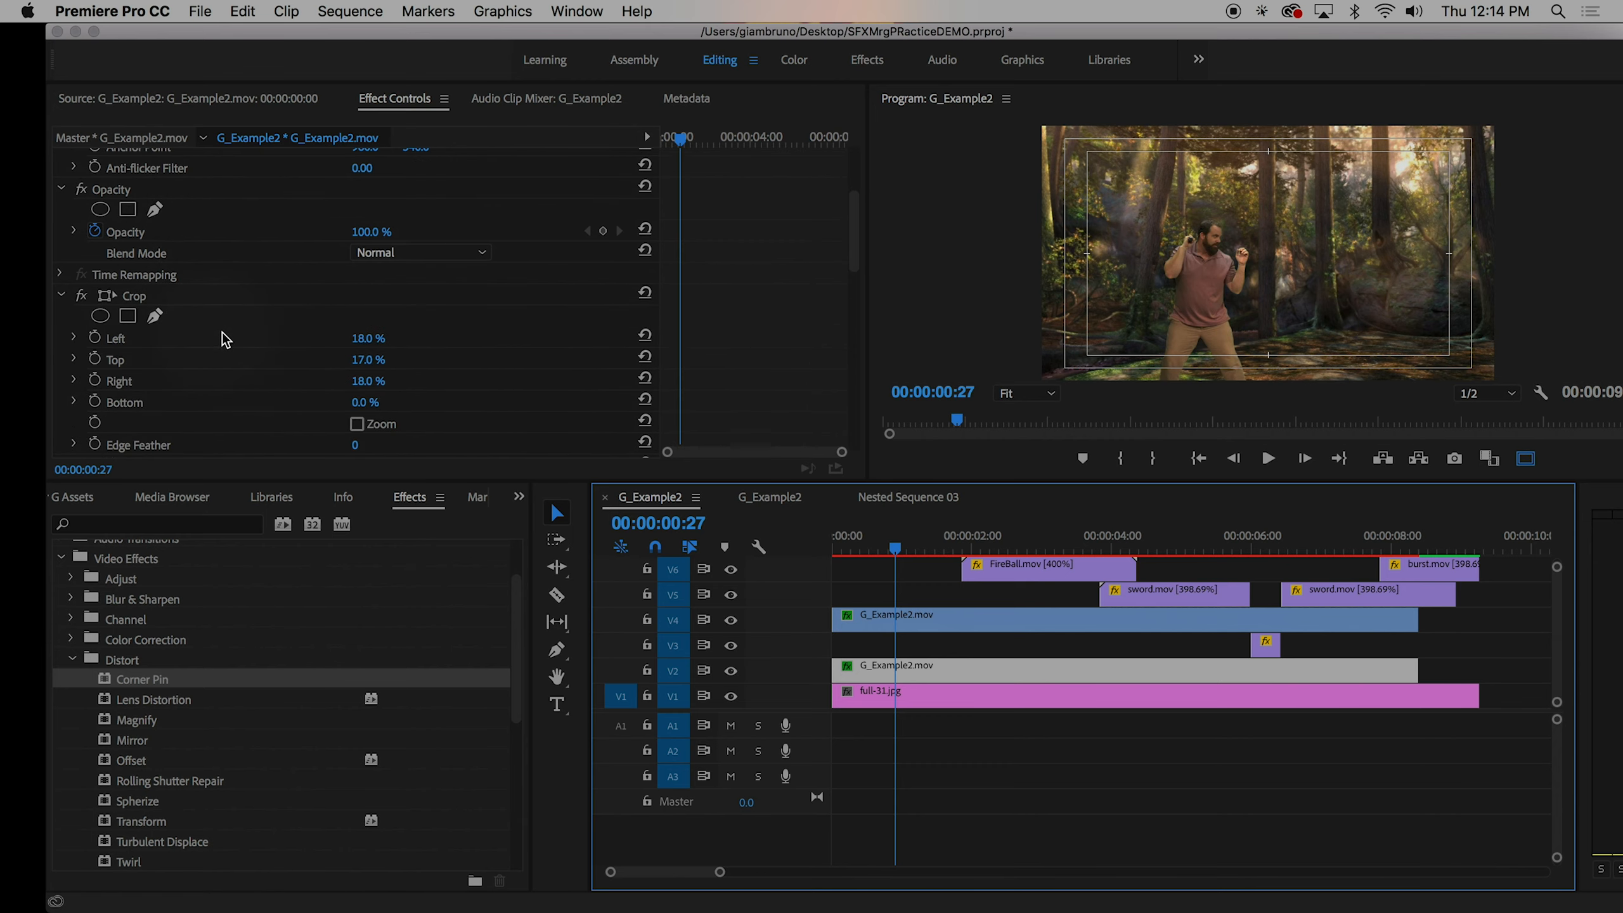
pyautogui.scroll(-3, 236, 339)
pyautogui.scroll(-4, 236, 256)
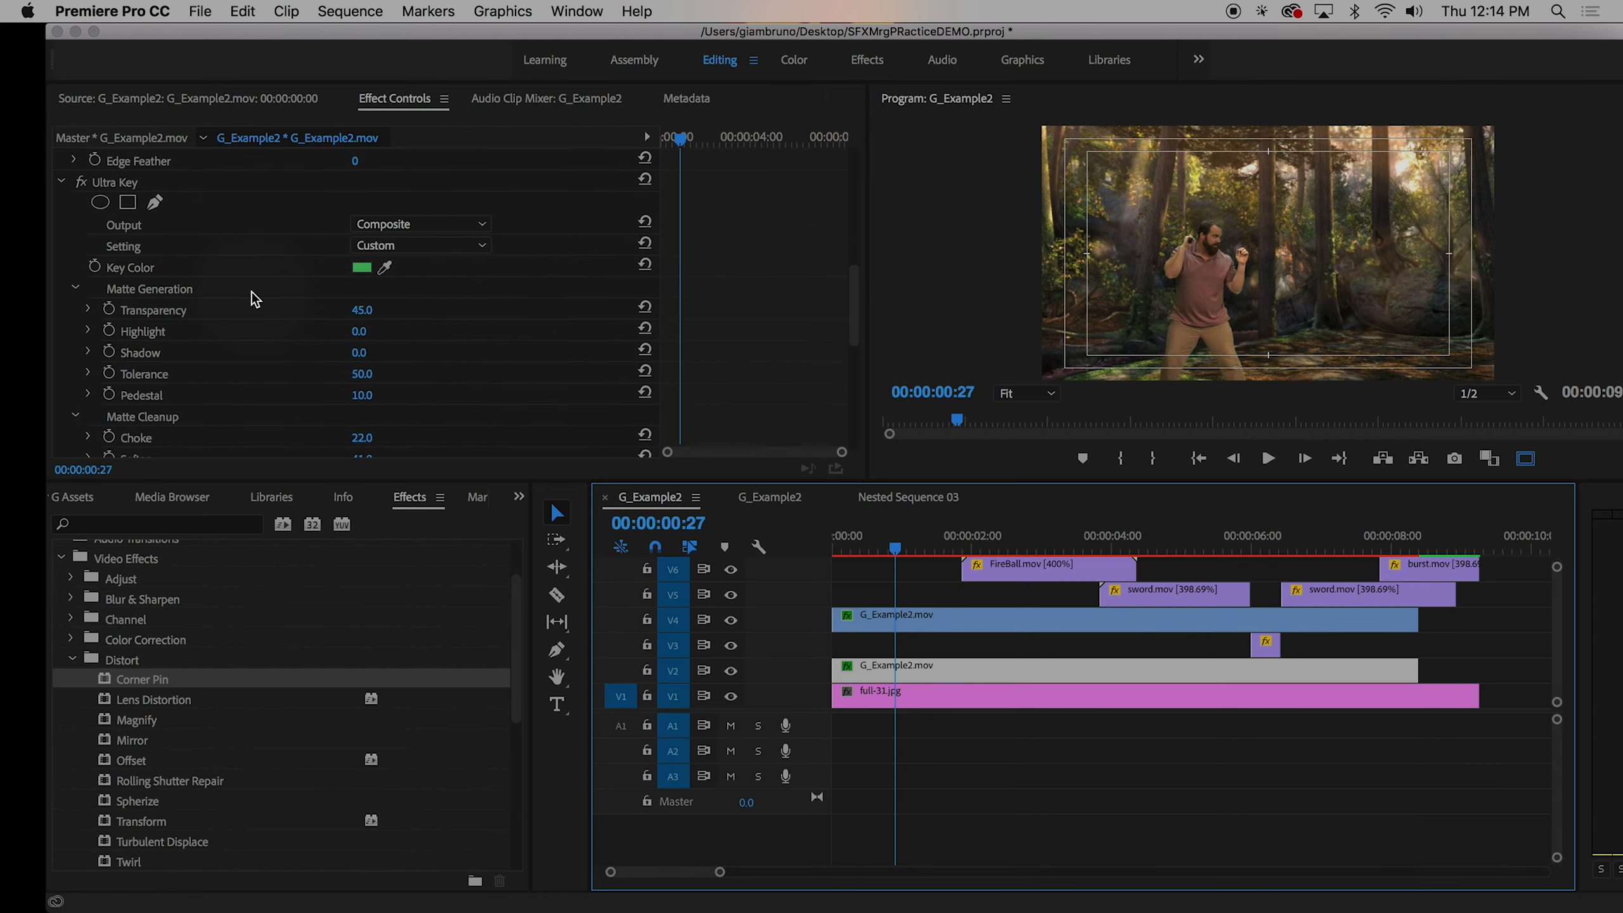
pyautogui.click(59, 226)
pyautogui.scroll(3, 208, 339)
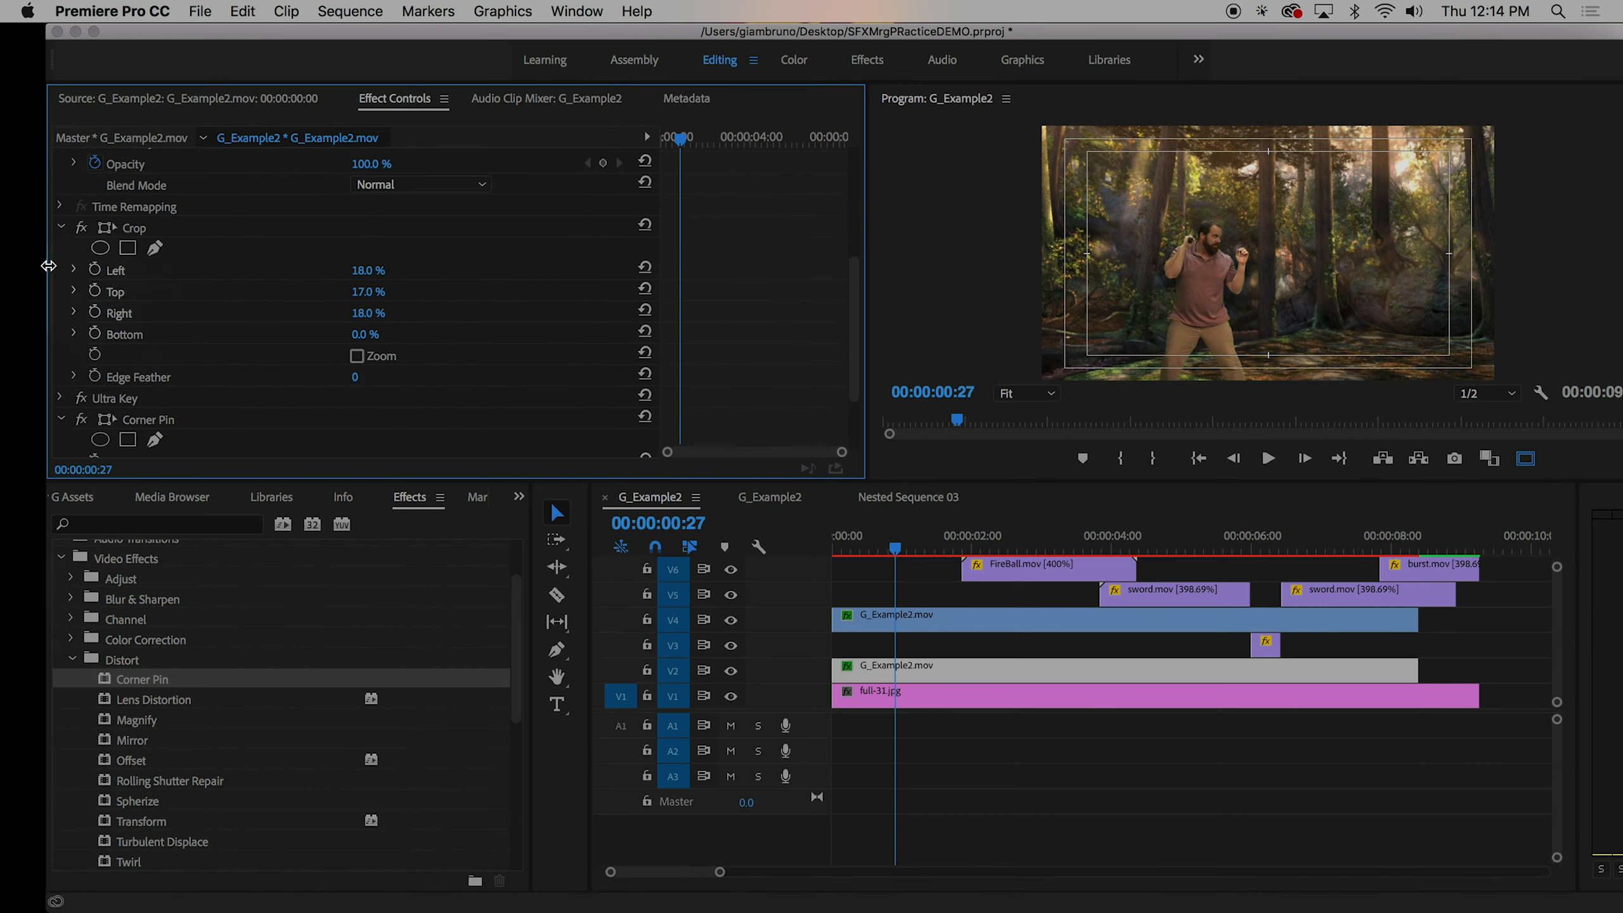
pyautogui.click(59, 227)
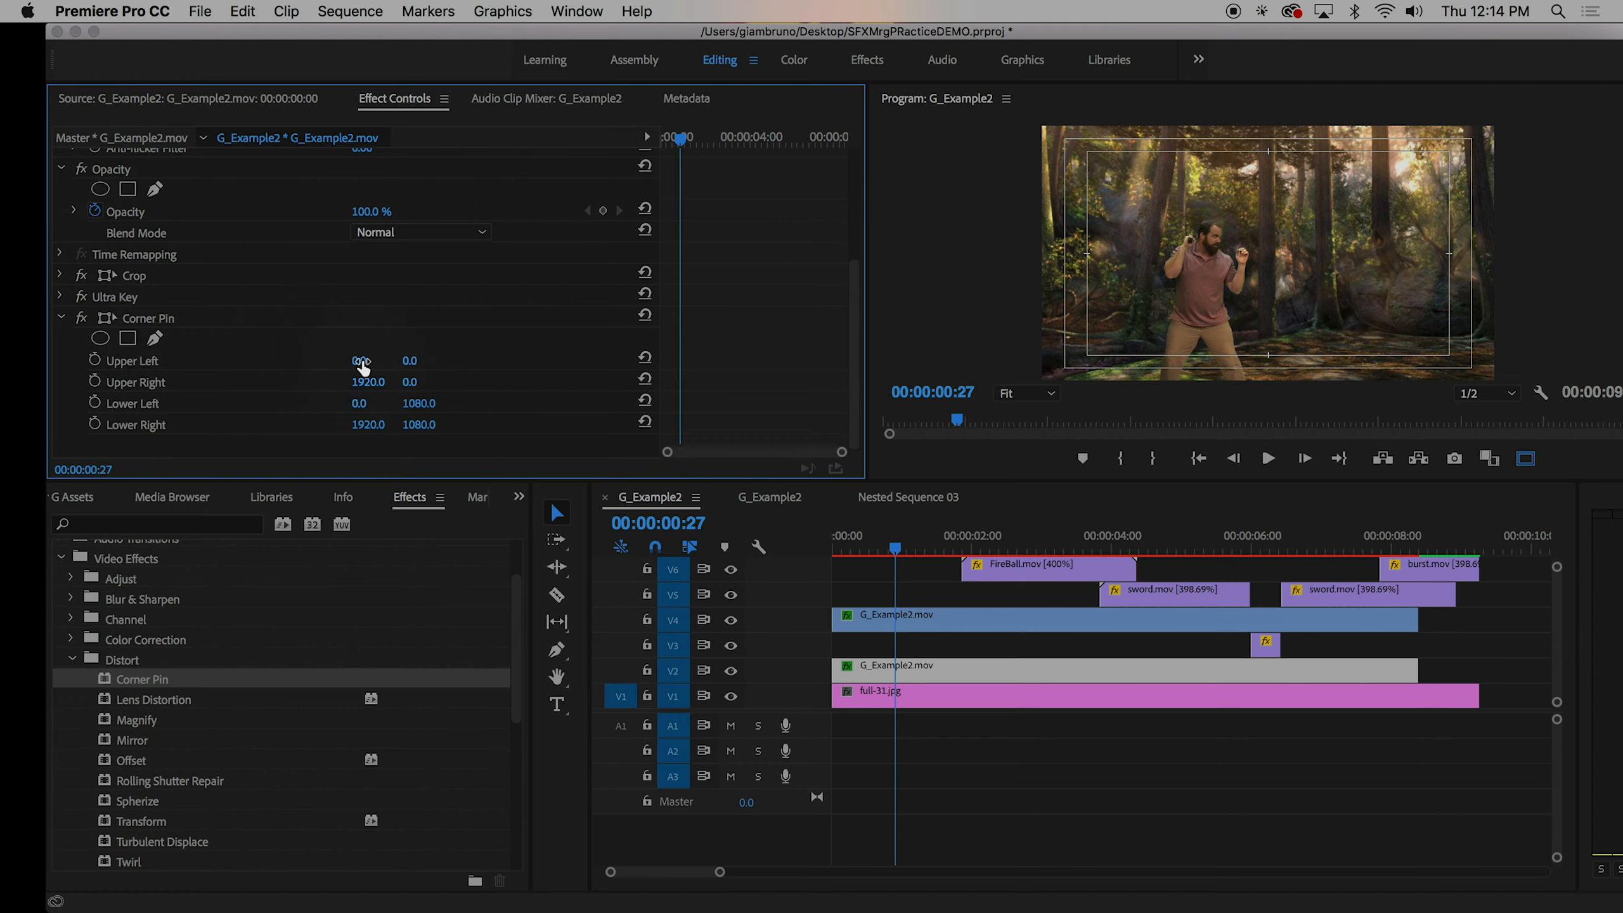
pyautogui.moveTo(363, 360); pyautogui.dragTo(362, 360)
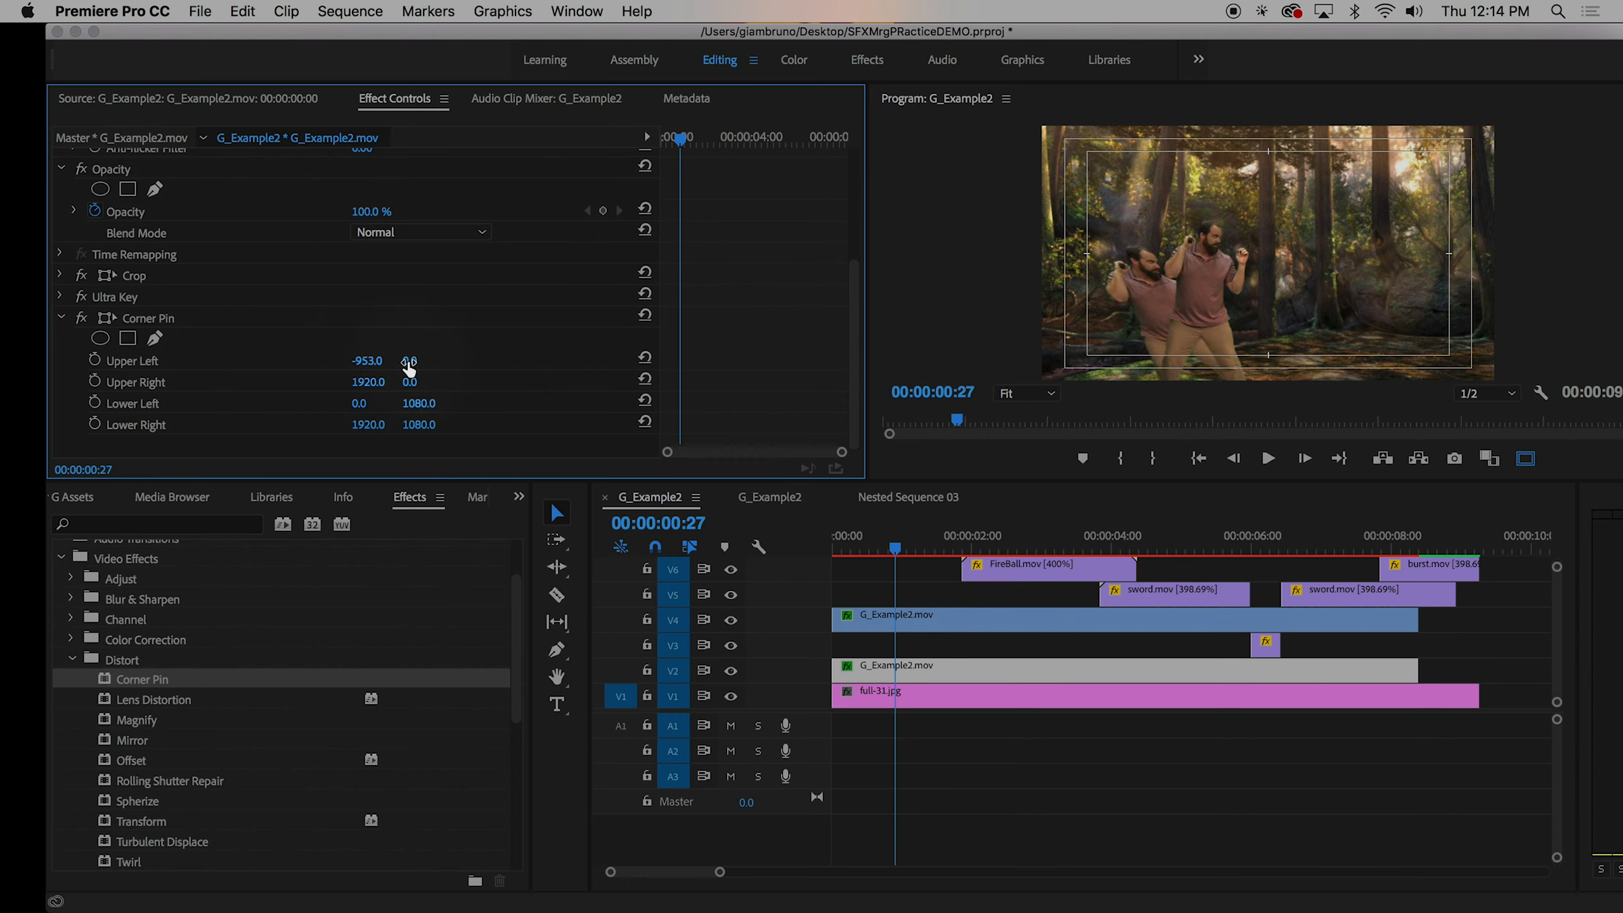
pyautogui.moveTo(411, 368); pyautogui.dragTo(367, 360)
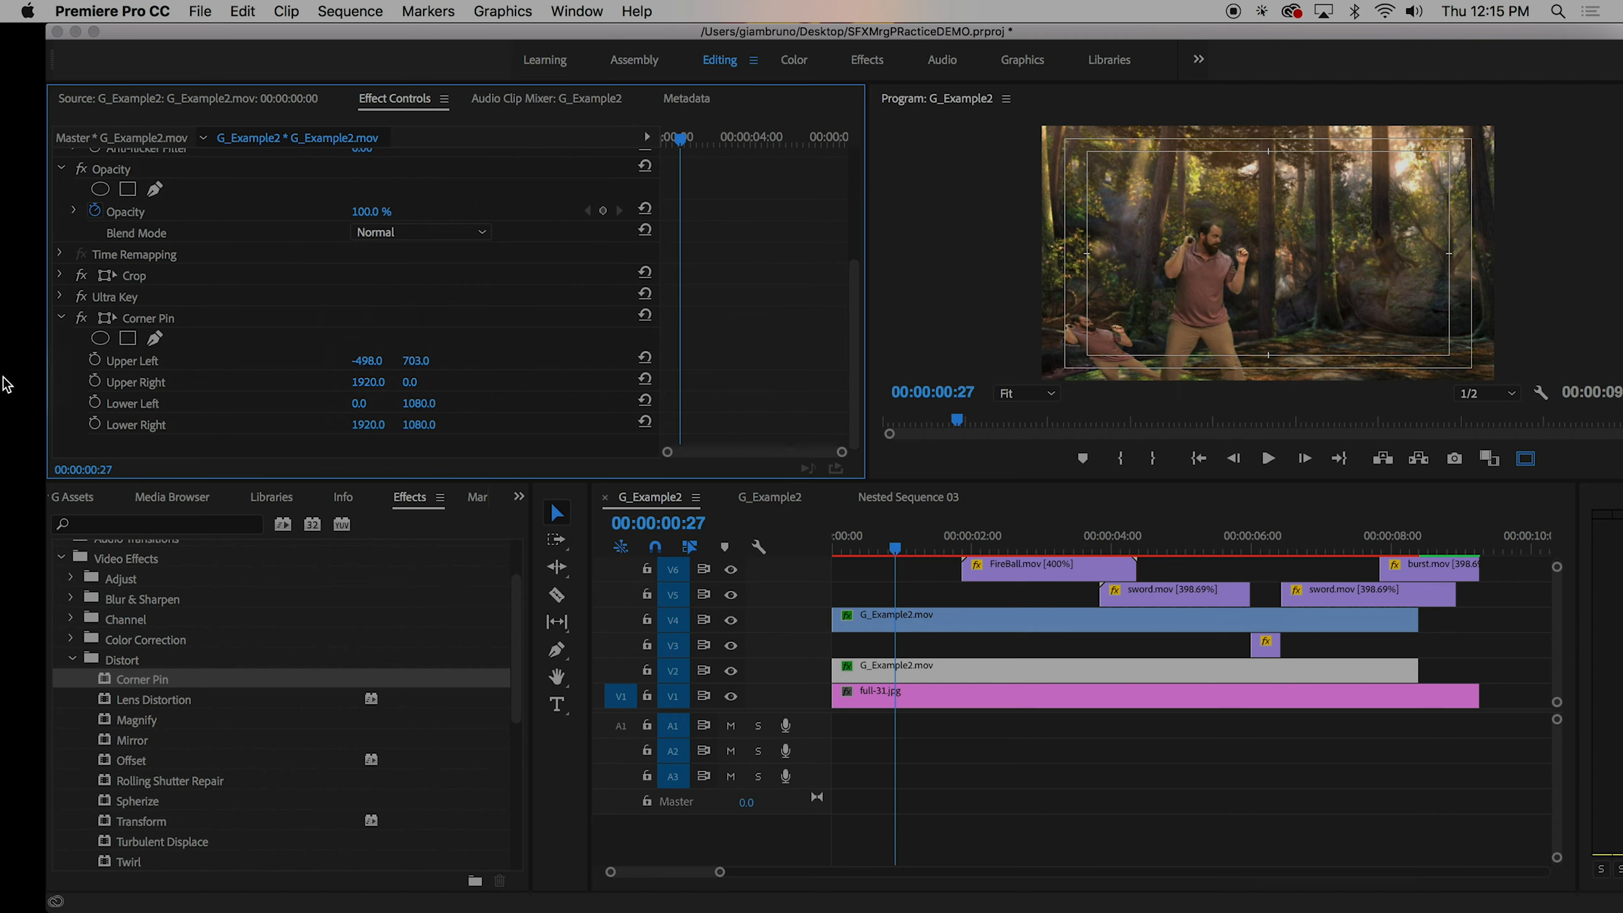
# - Turn off Position and Scale animation on the V2 copy, deleting the existing keyframes
pyautogui.scroll(5, 418, 353)
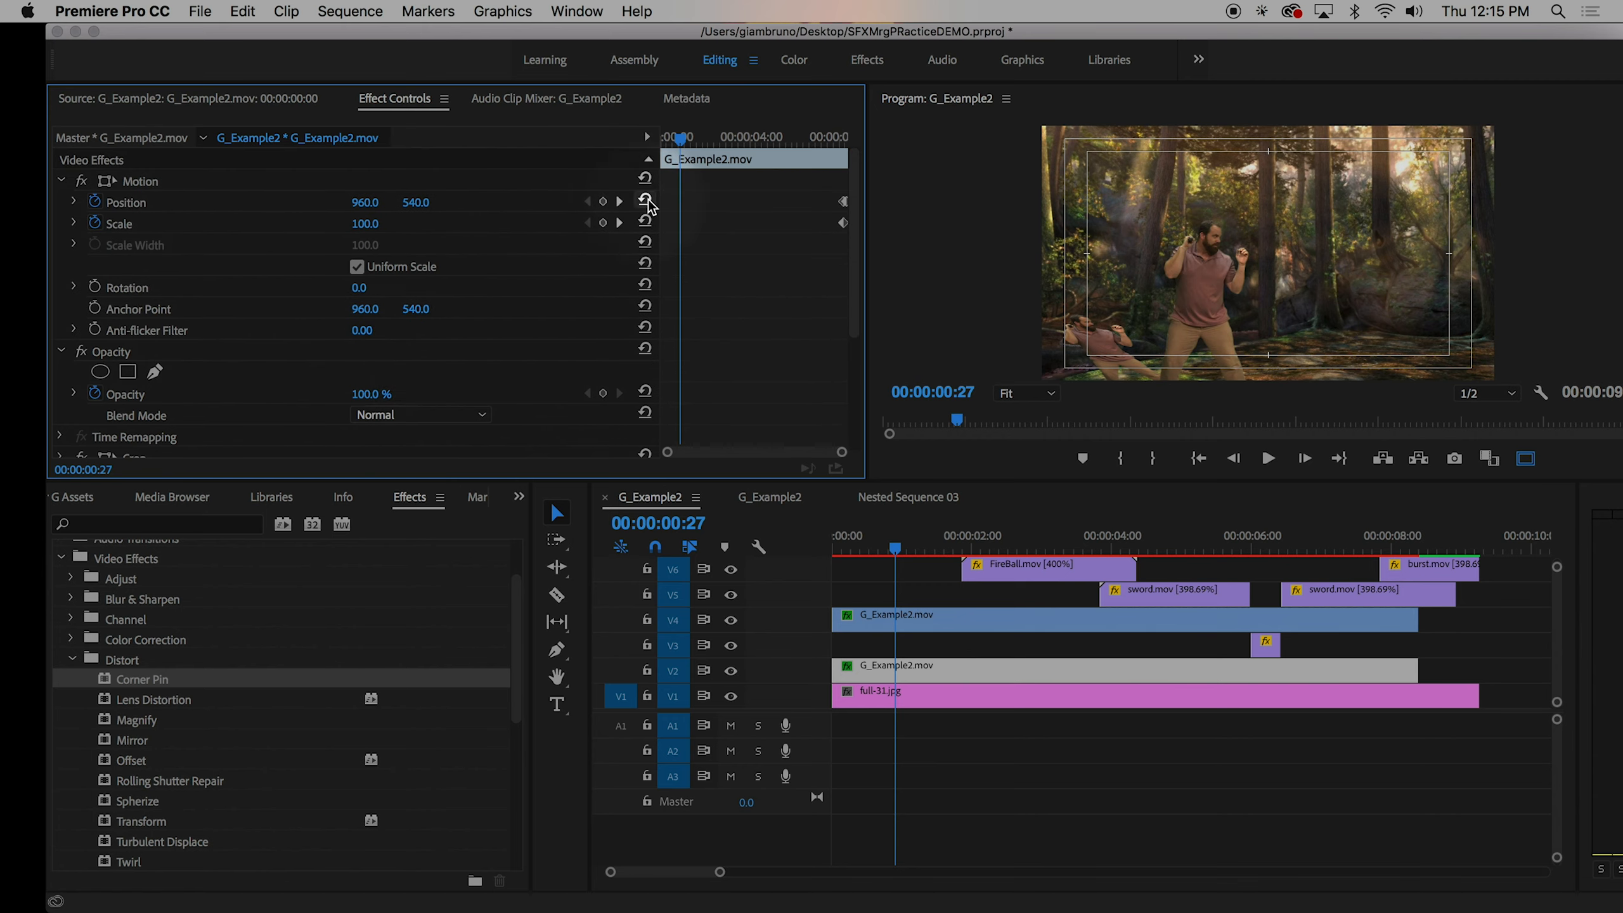
pyautogui.click(646, 202)
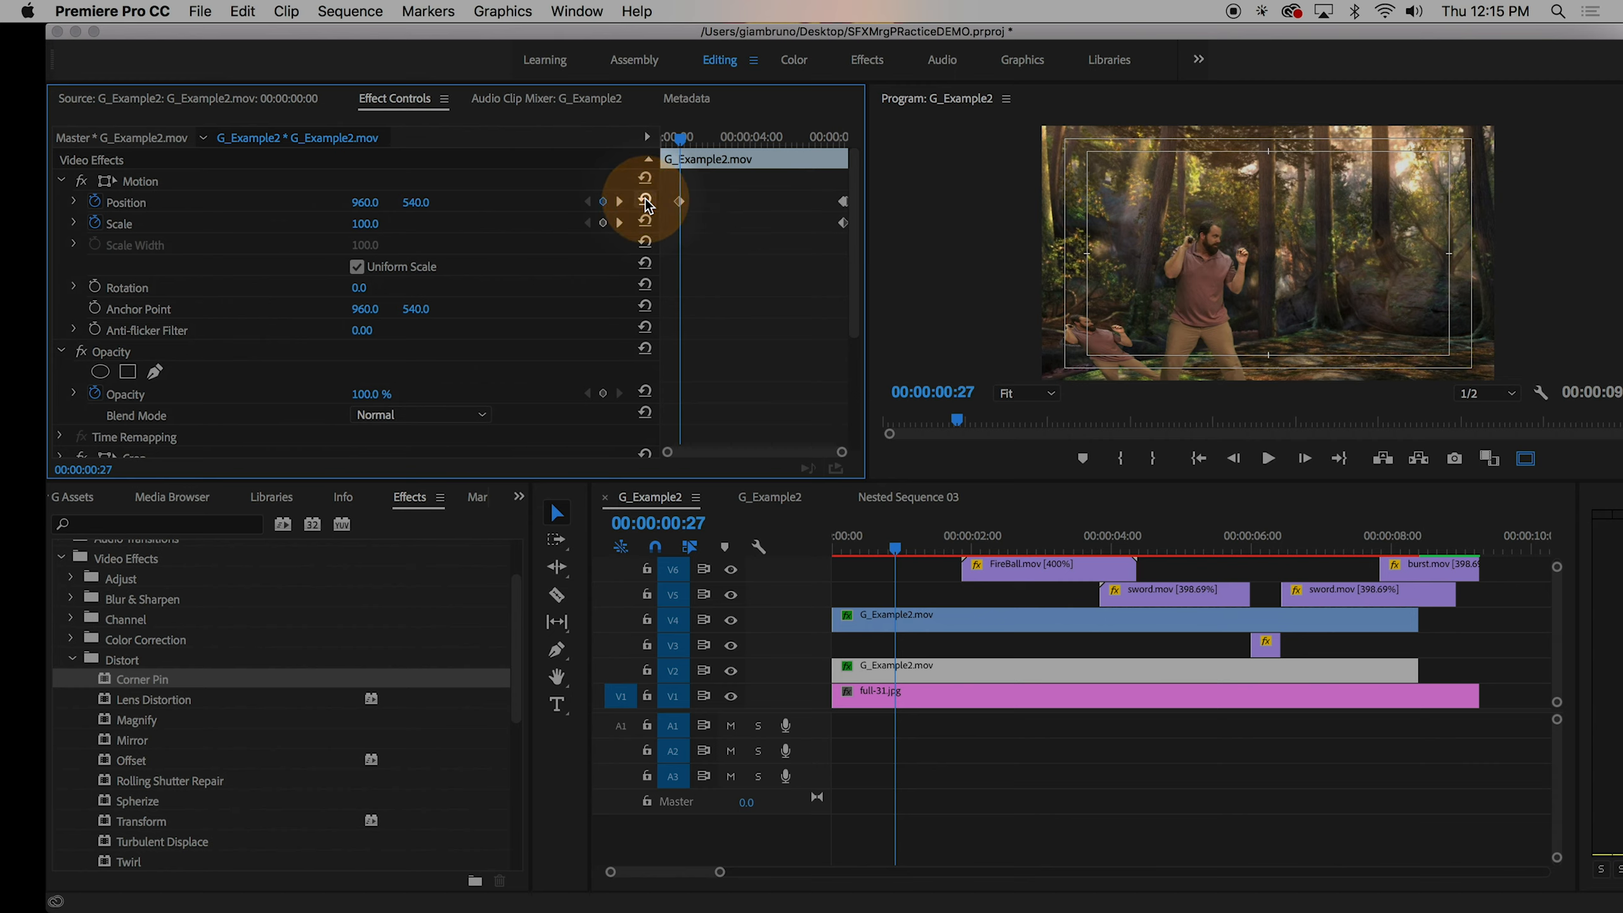
pyautogui.click(94, 202)
pyautogui.click(992, 505)
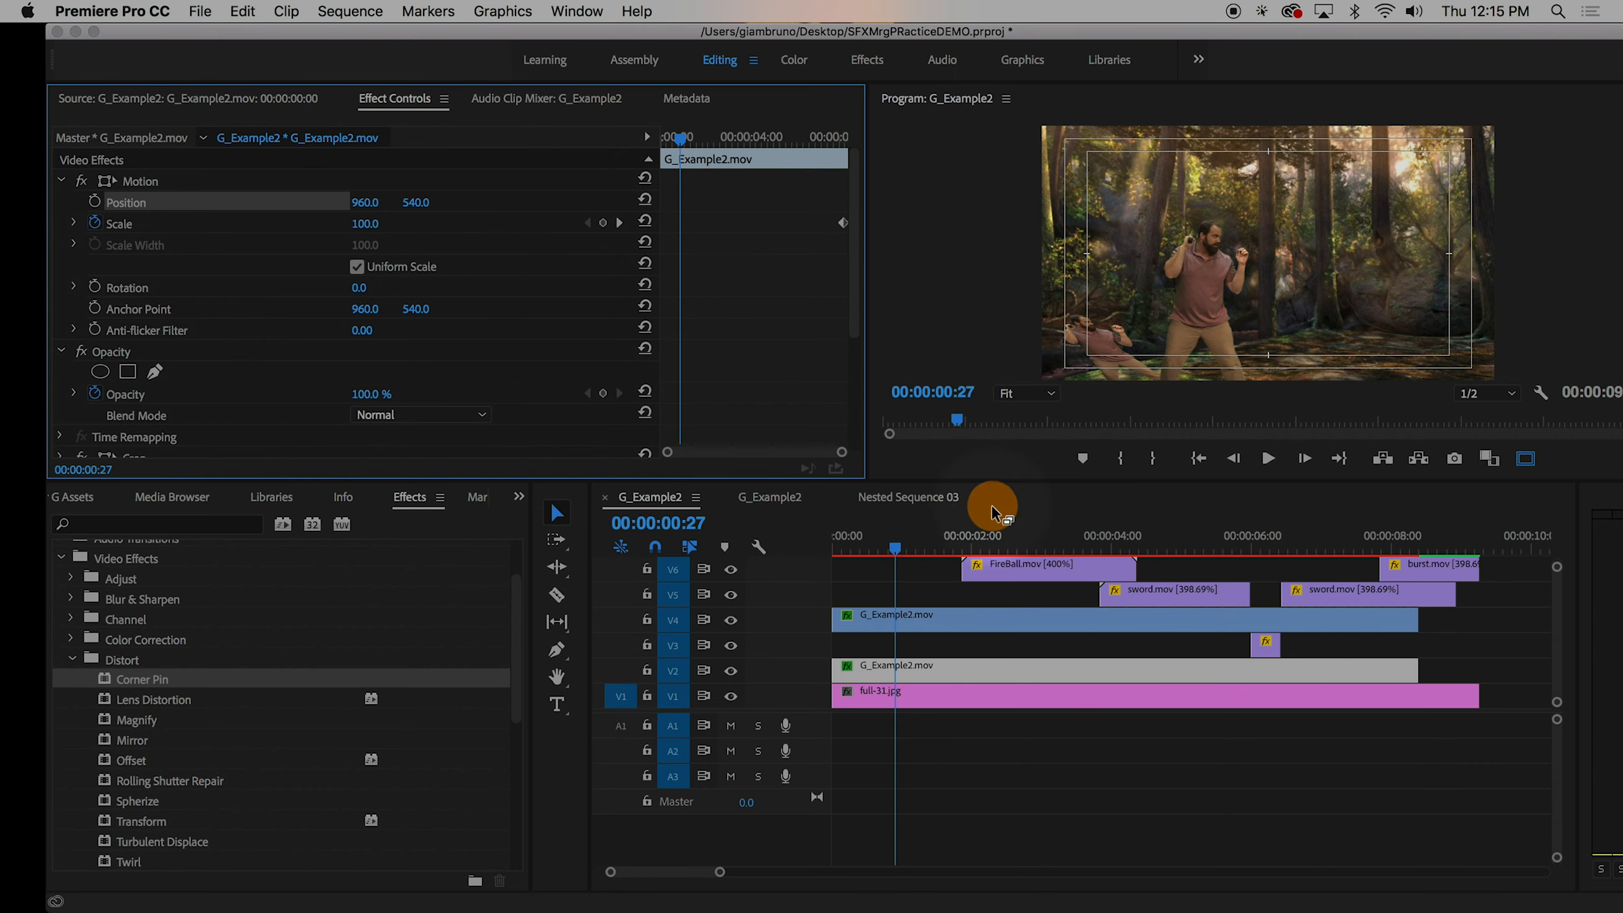
pyautogui.click(95, 224)
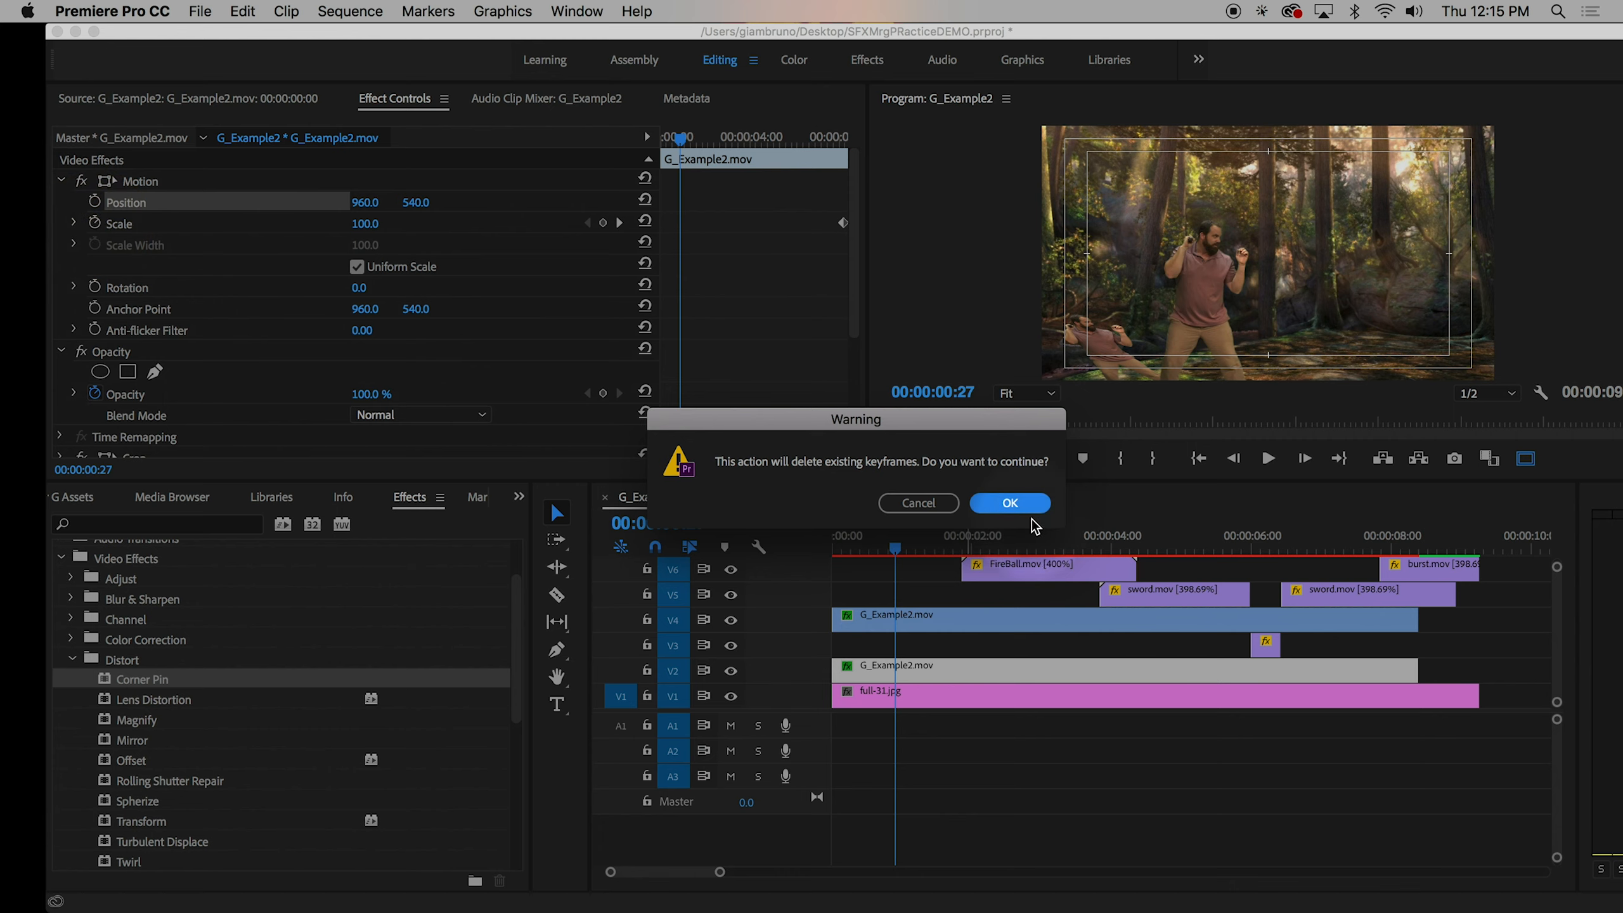
pyautogui.click(1017, 503)
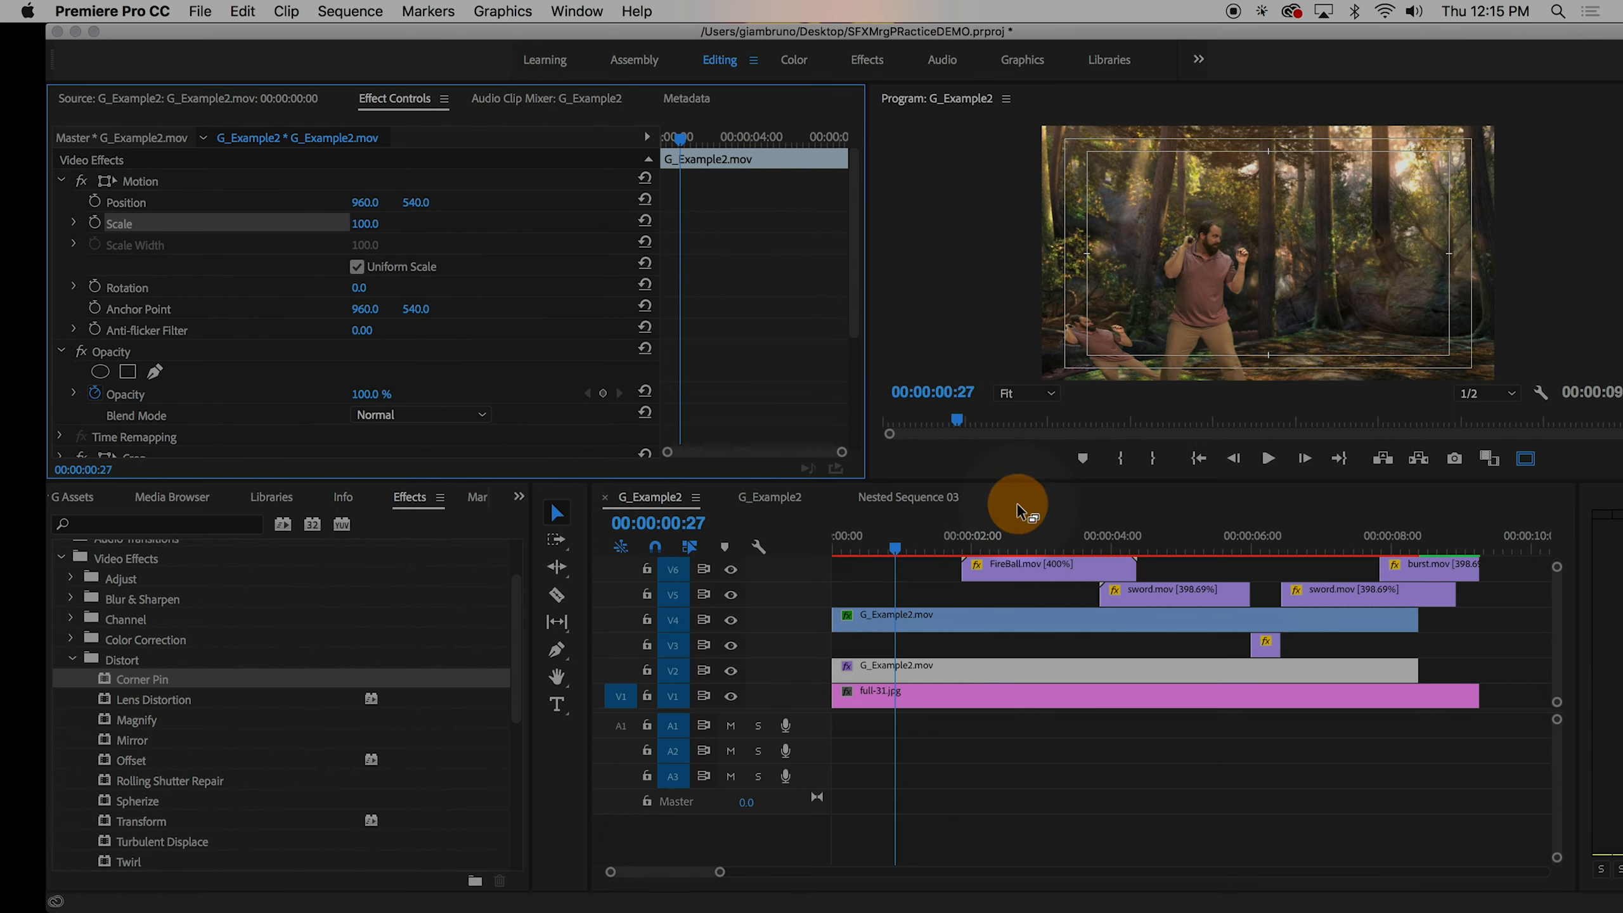
# - Set the V2 copy's horizontal Position to 1156 and Corner Pin's Upper Left to -596, 710
pyautogui.click(416, 202)
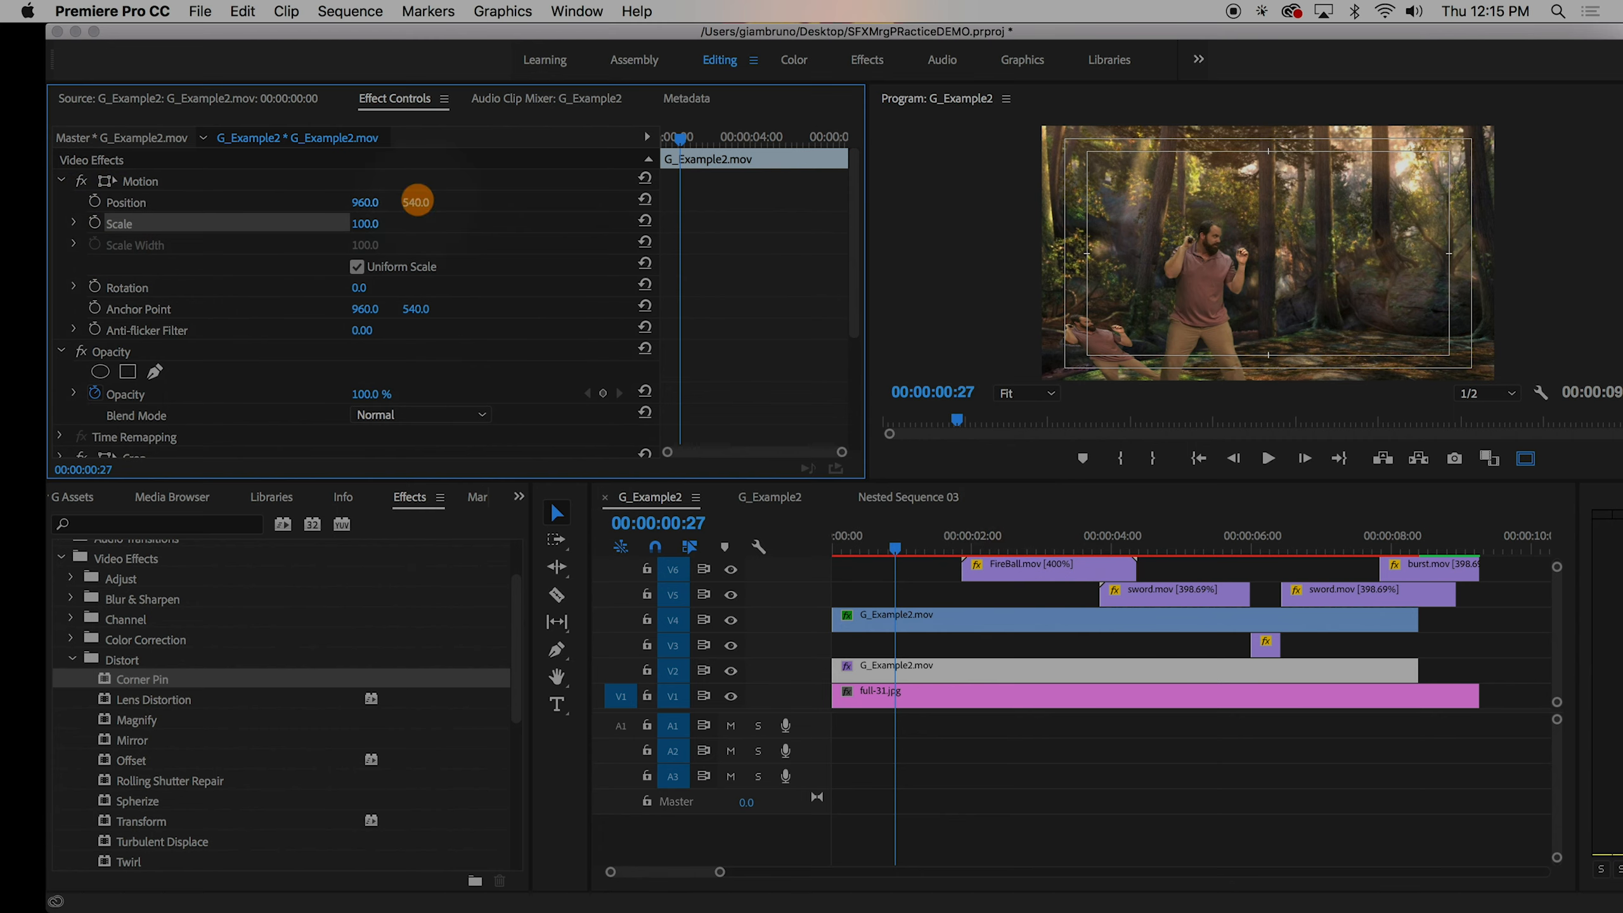
pyautogui.moveTo(362, 202); pyautogui.dragTo(360, 201)
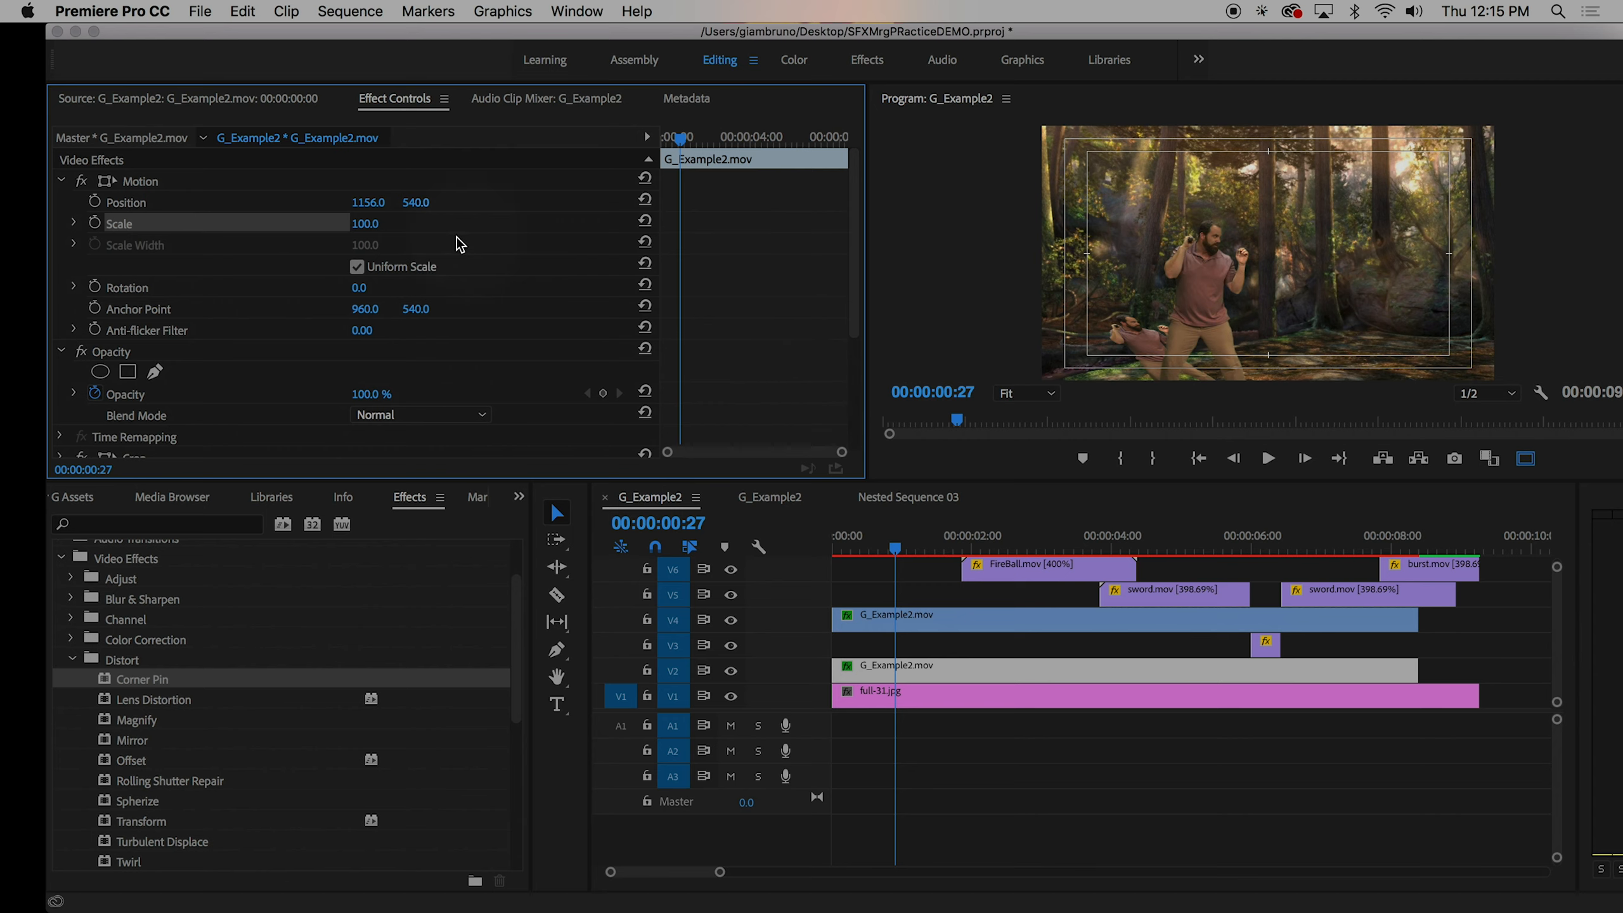
pyautogui.scroll(-5, 345, 403)
pyautogui.moveTo(366, 360); pyautogui.dragTo(417, 361)
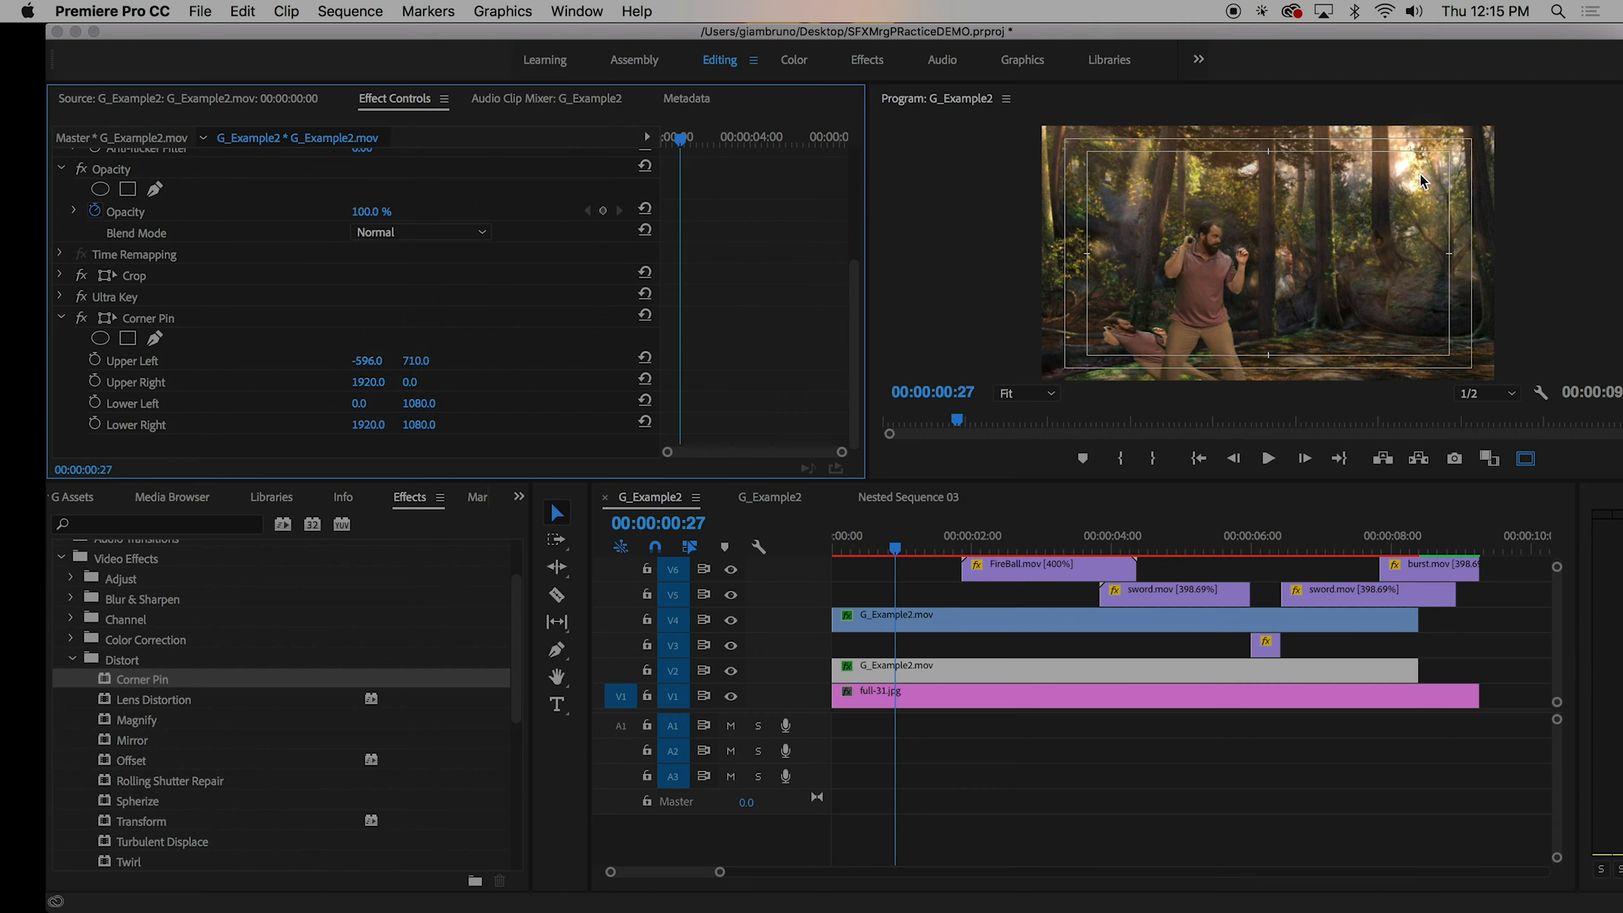
# - Apply the Brightness & Contrast color correction effect to the V2 copy and set both Brightness and Contrast to -100
pyautogui.click(1401, 169)
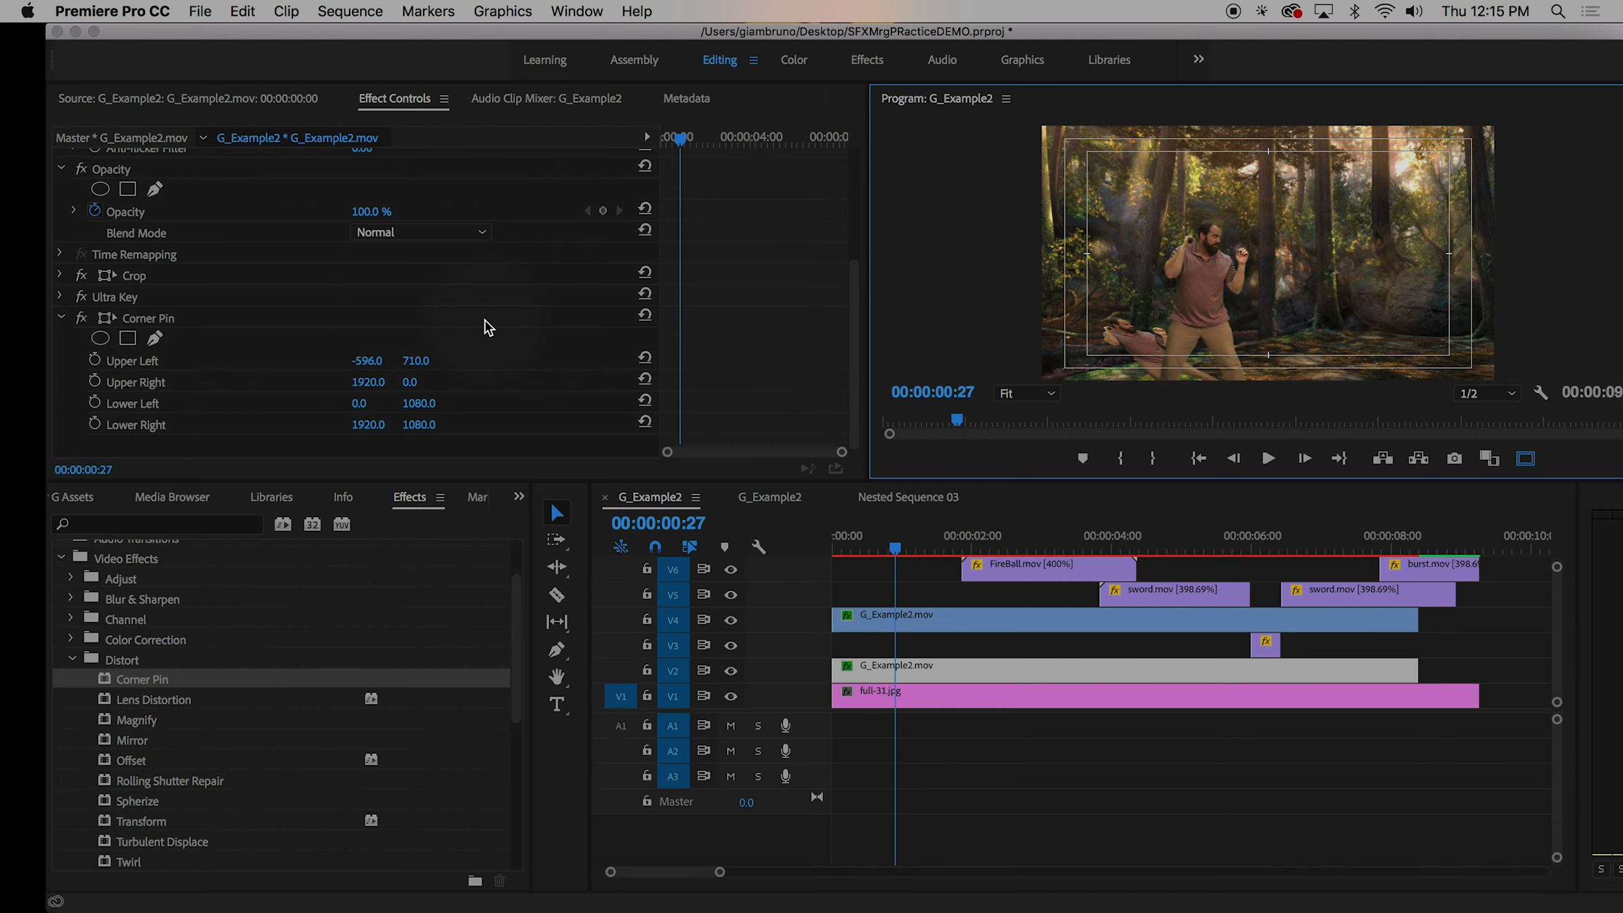
pyautogui.scroll(5, 484, 320)
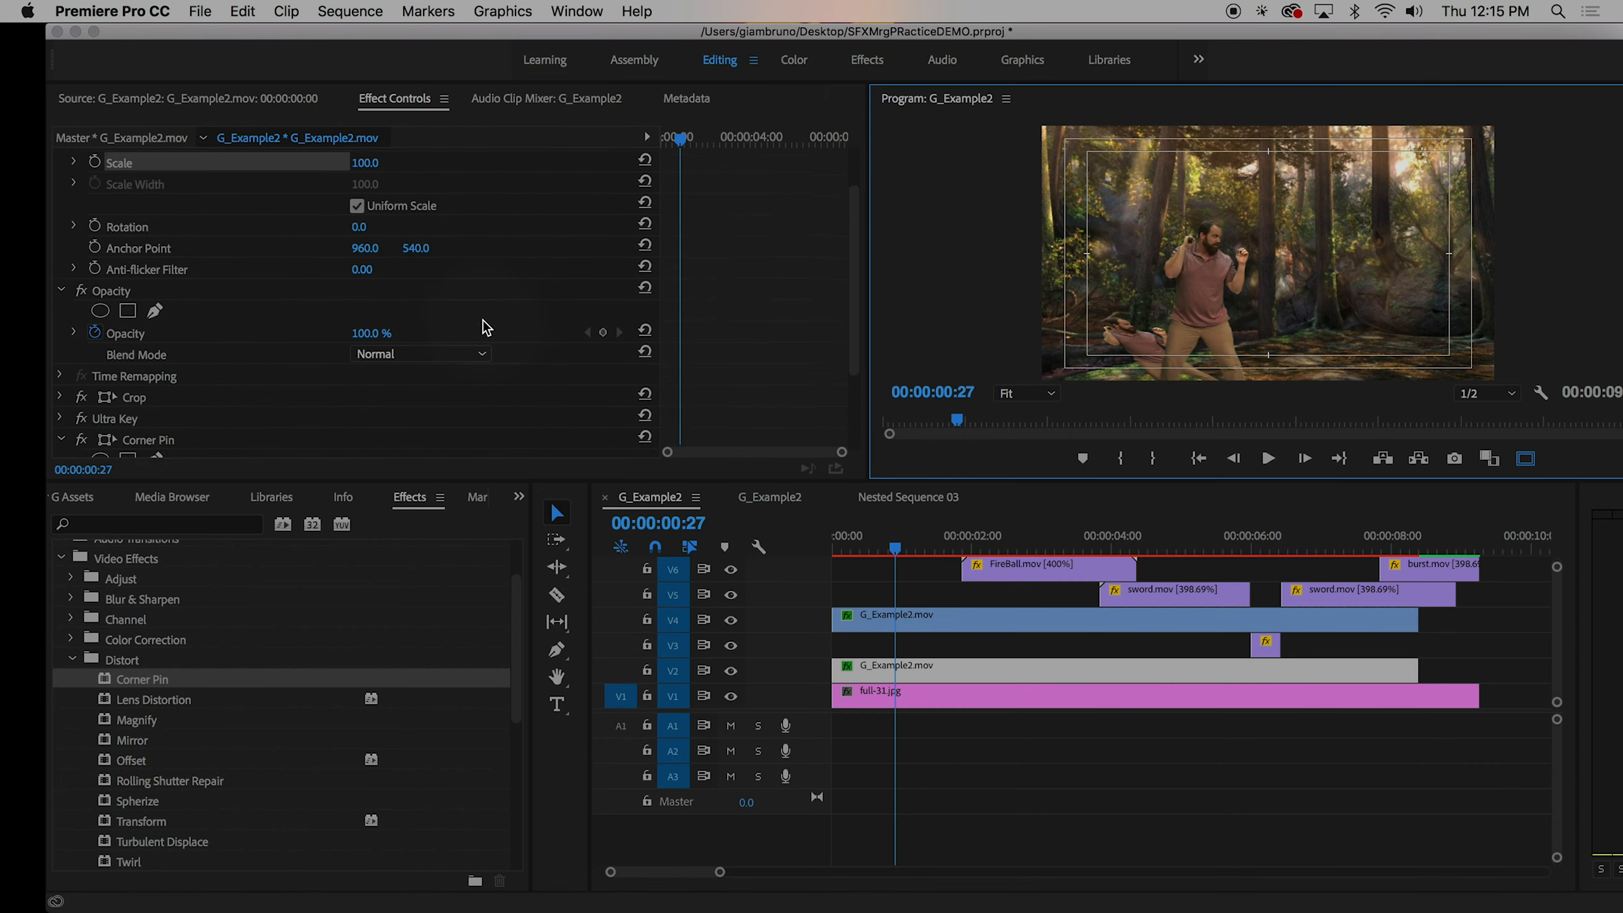
pyautogui.scroll(-4, 482, 320)
pyautogui.click(61, 325)
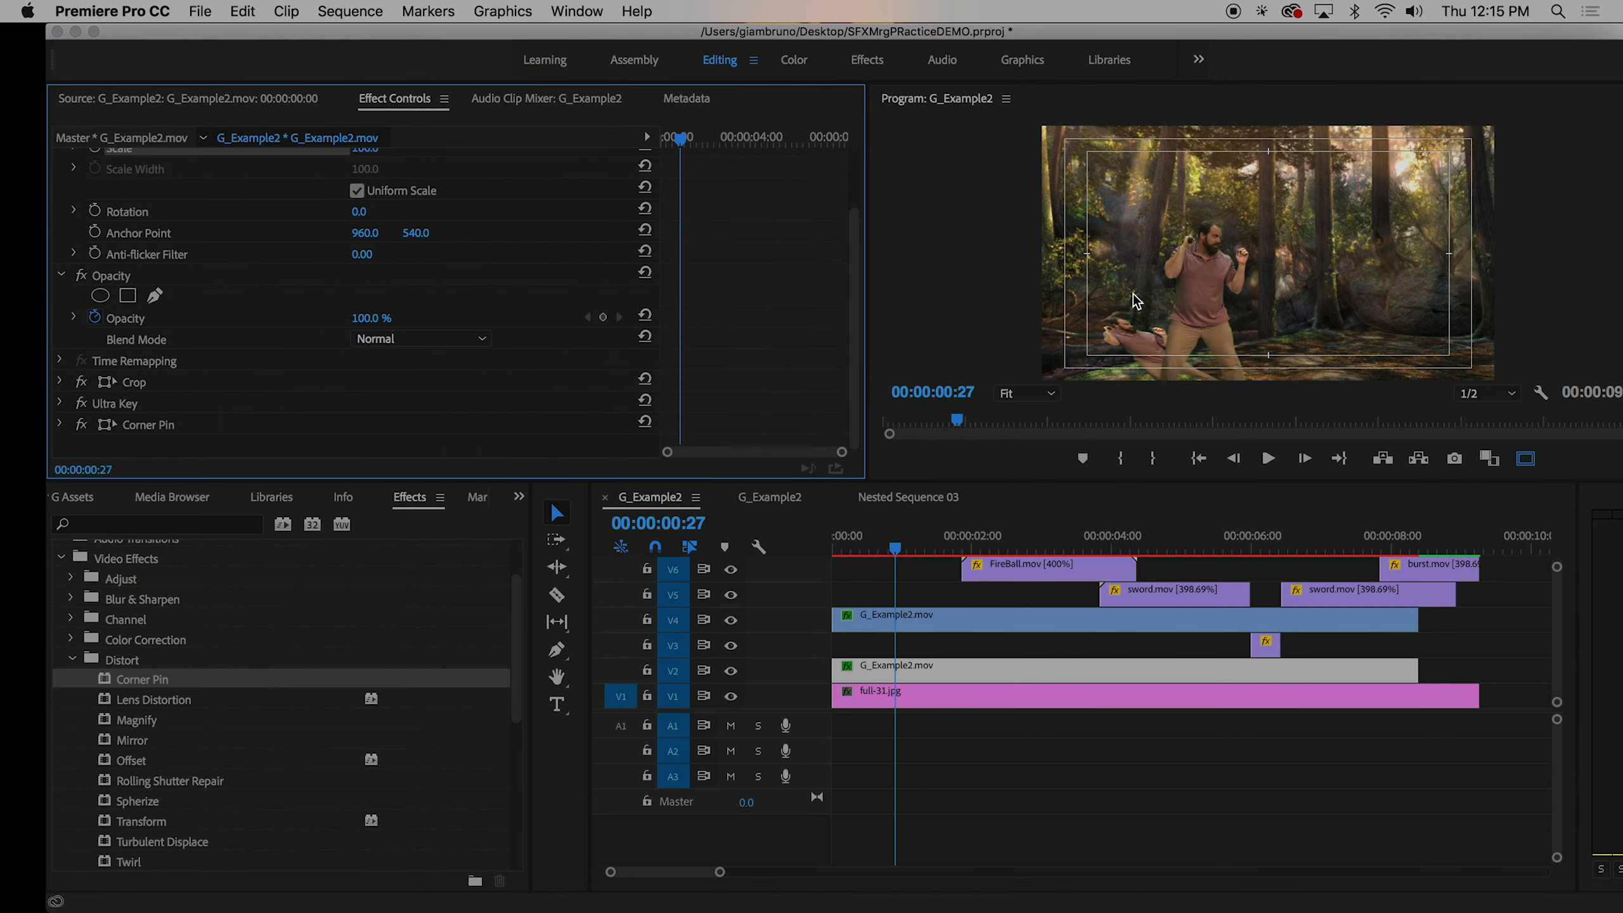
pyautogui.click(71, 659)
pyautogui.click(71, 639)
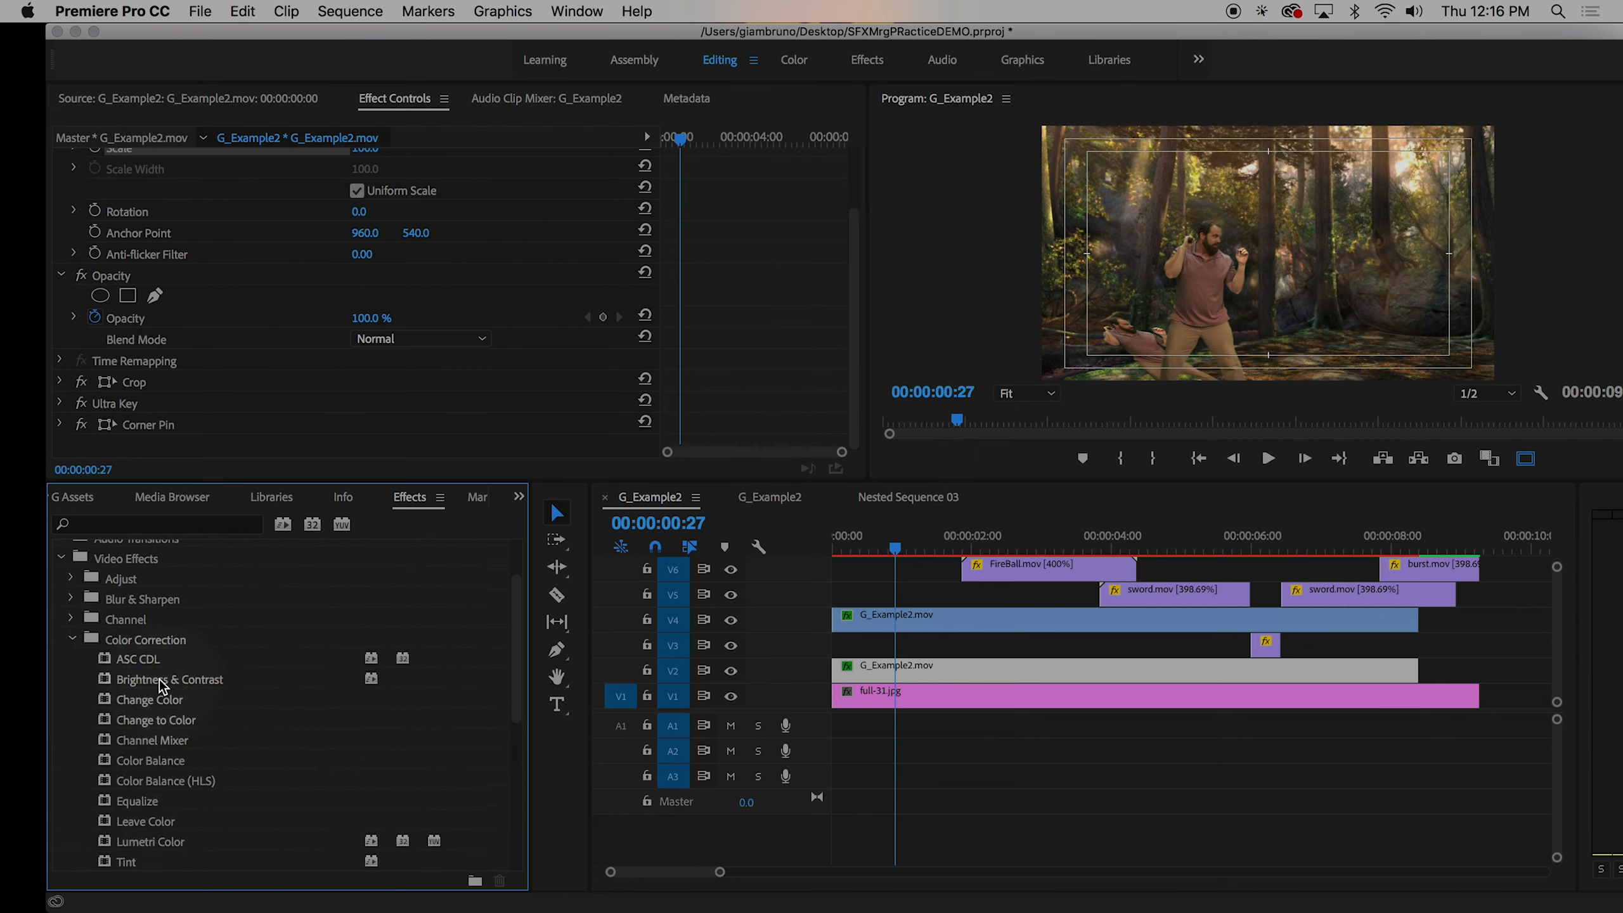
pyautogui.moveTo(163, 685); pyautogui.dragTo(924, 669)
pyautogui.scroll(-3, 262, 307)
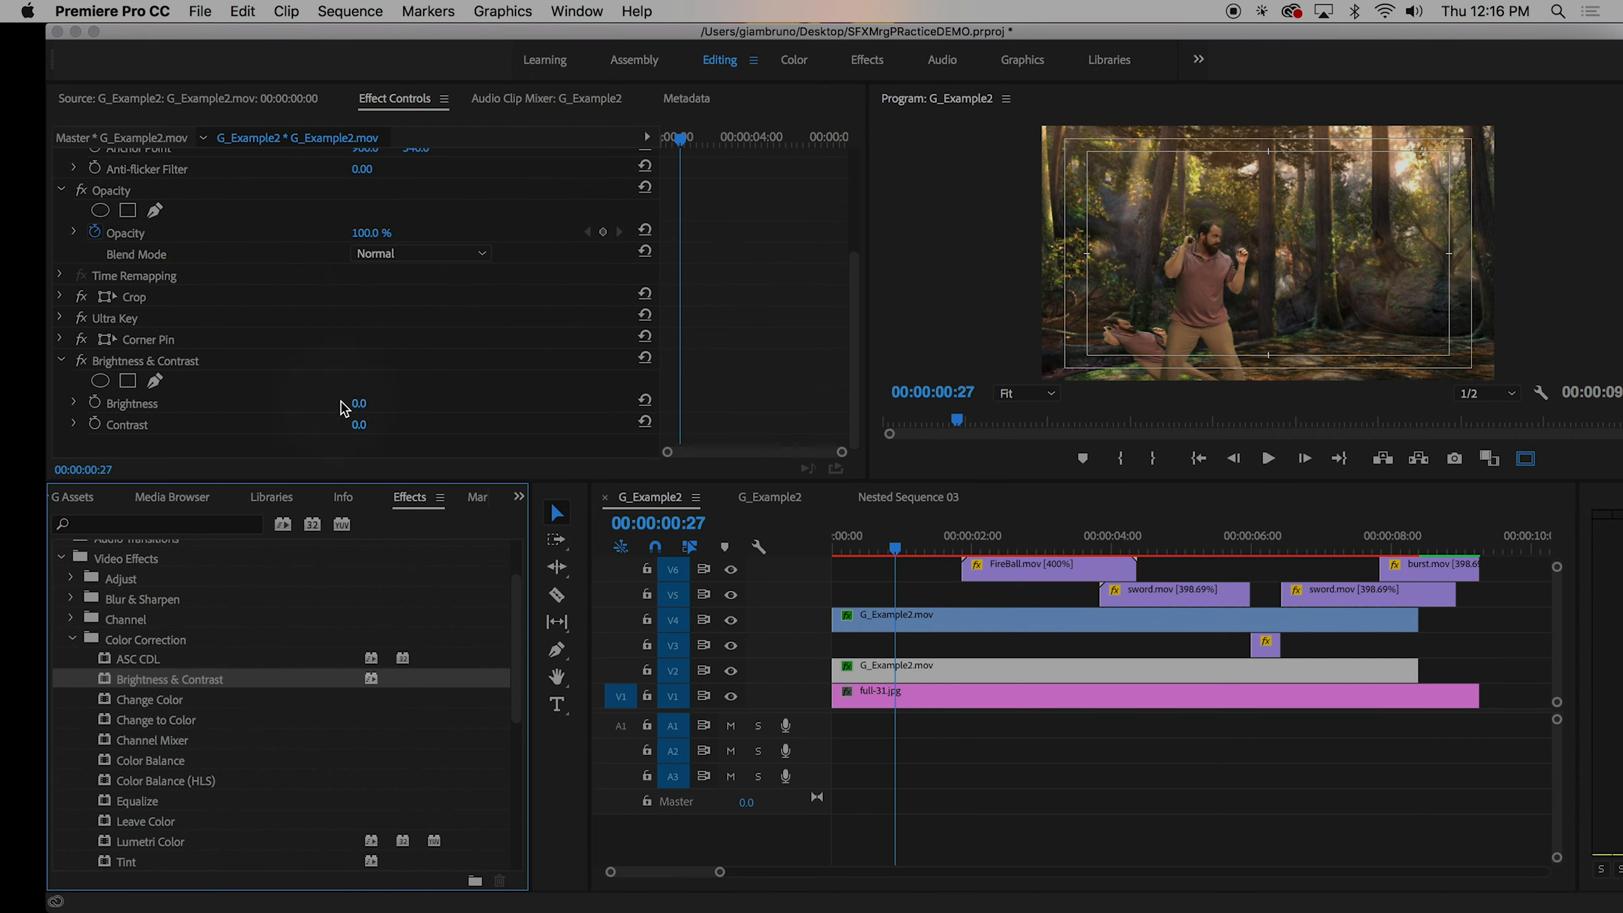
pyautogui.moveTo(355, 402); pyautogui.dragTo(362, 425)
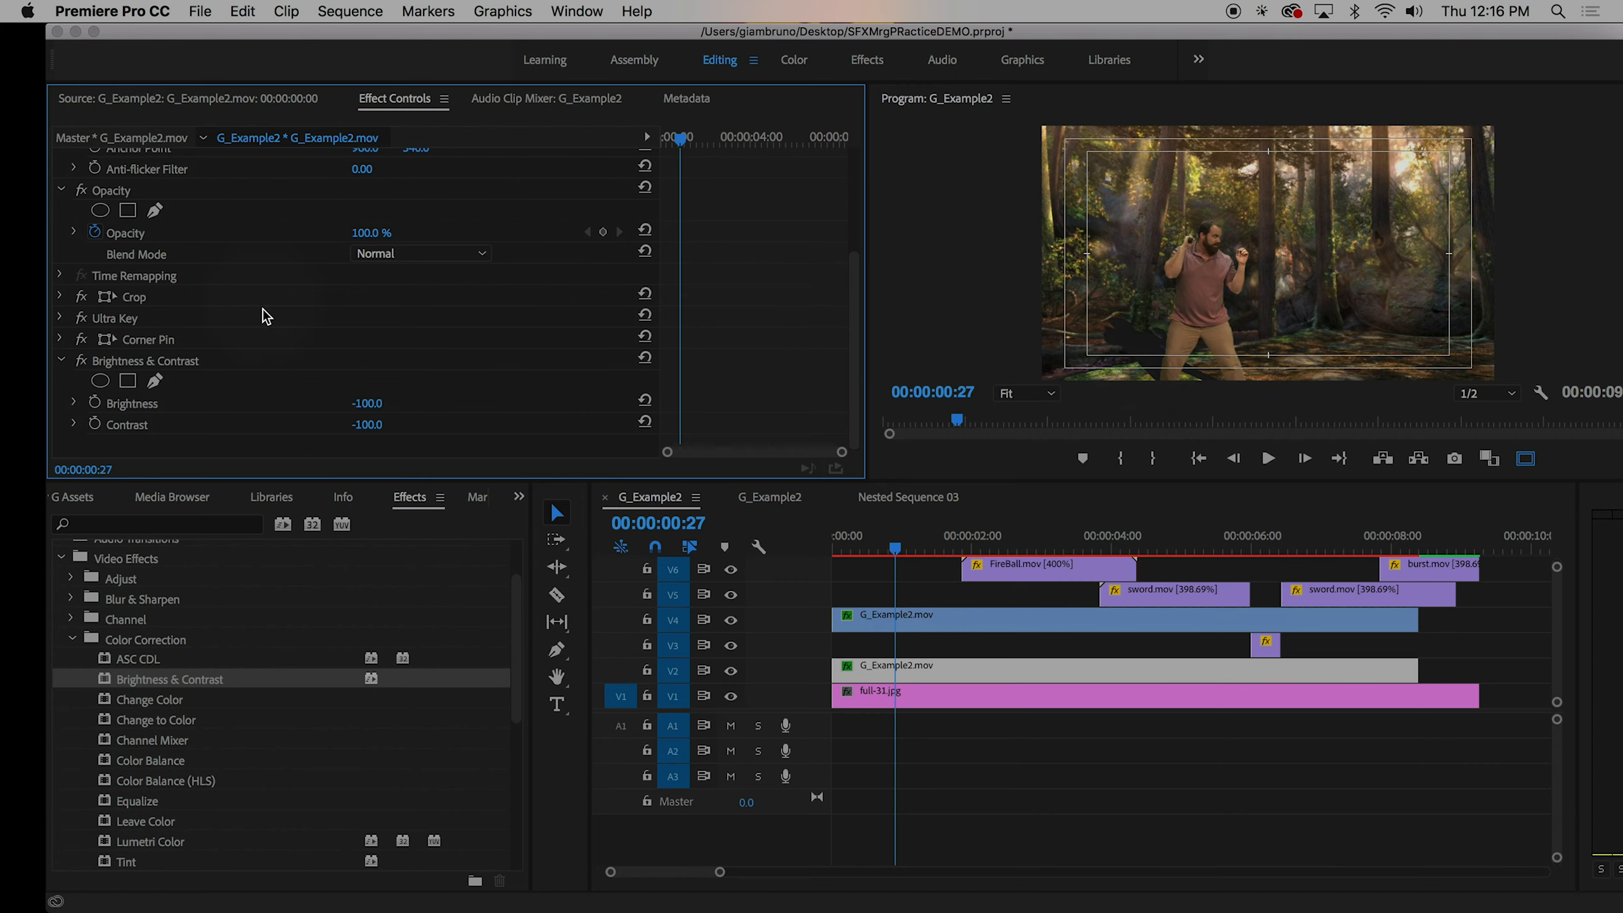
# - Set the V2 copy's Opacity Blend Mode to Multiply
pyautogui.scroll(4, 370, 389)
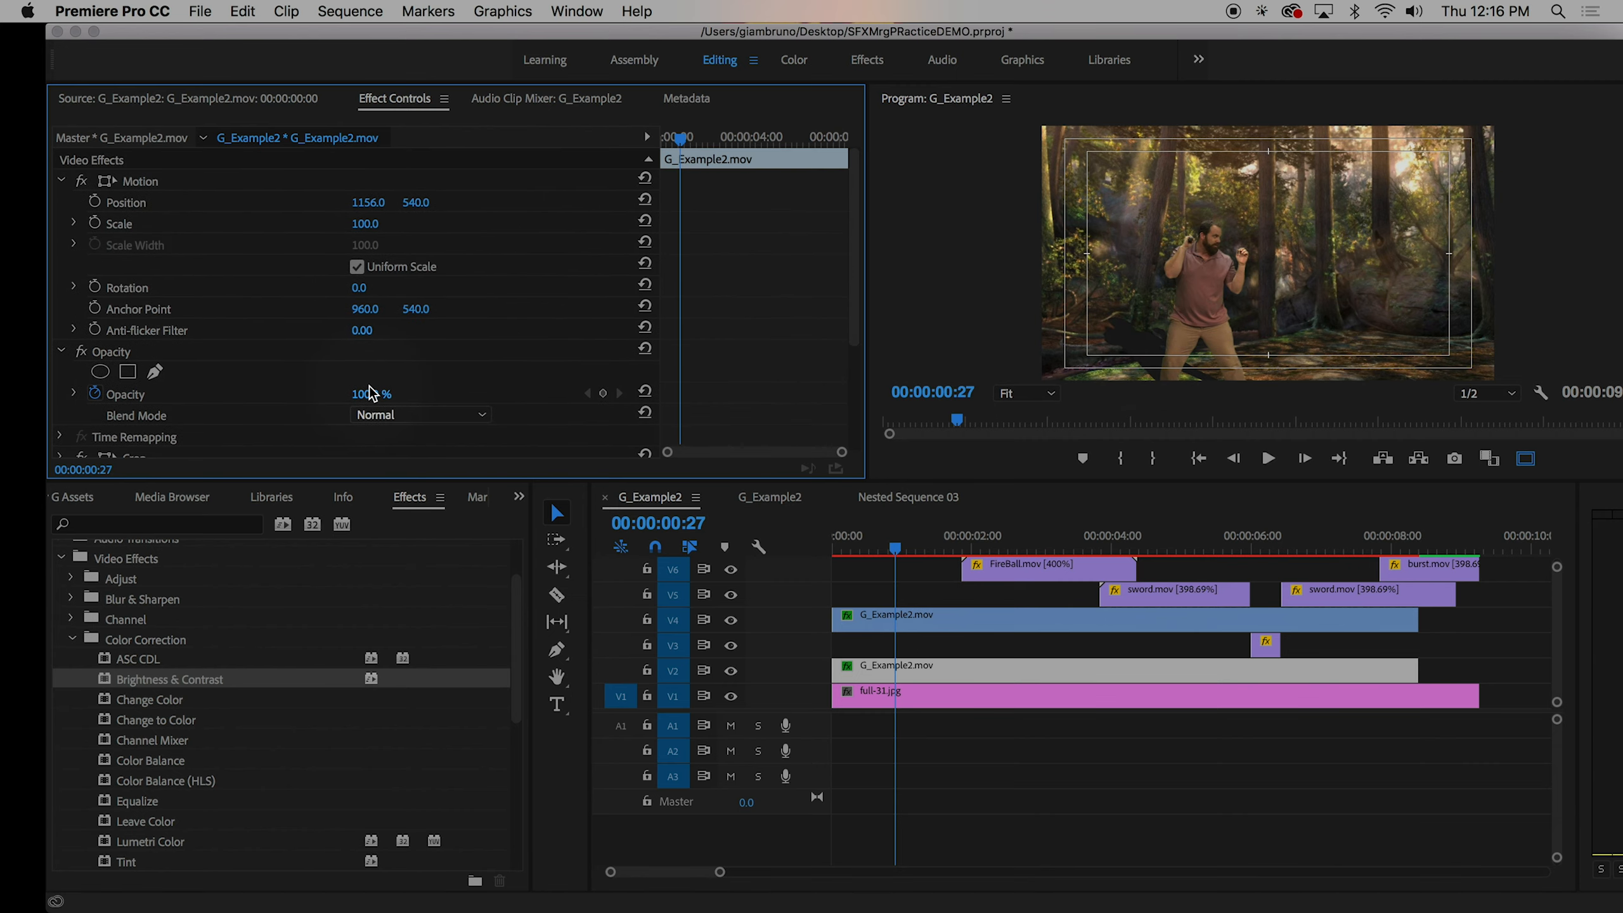
pyautogui.click(434, 413)
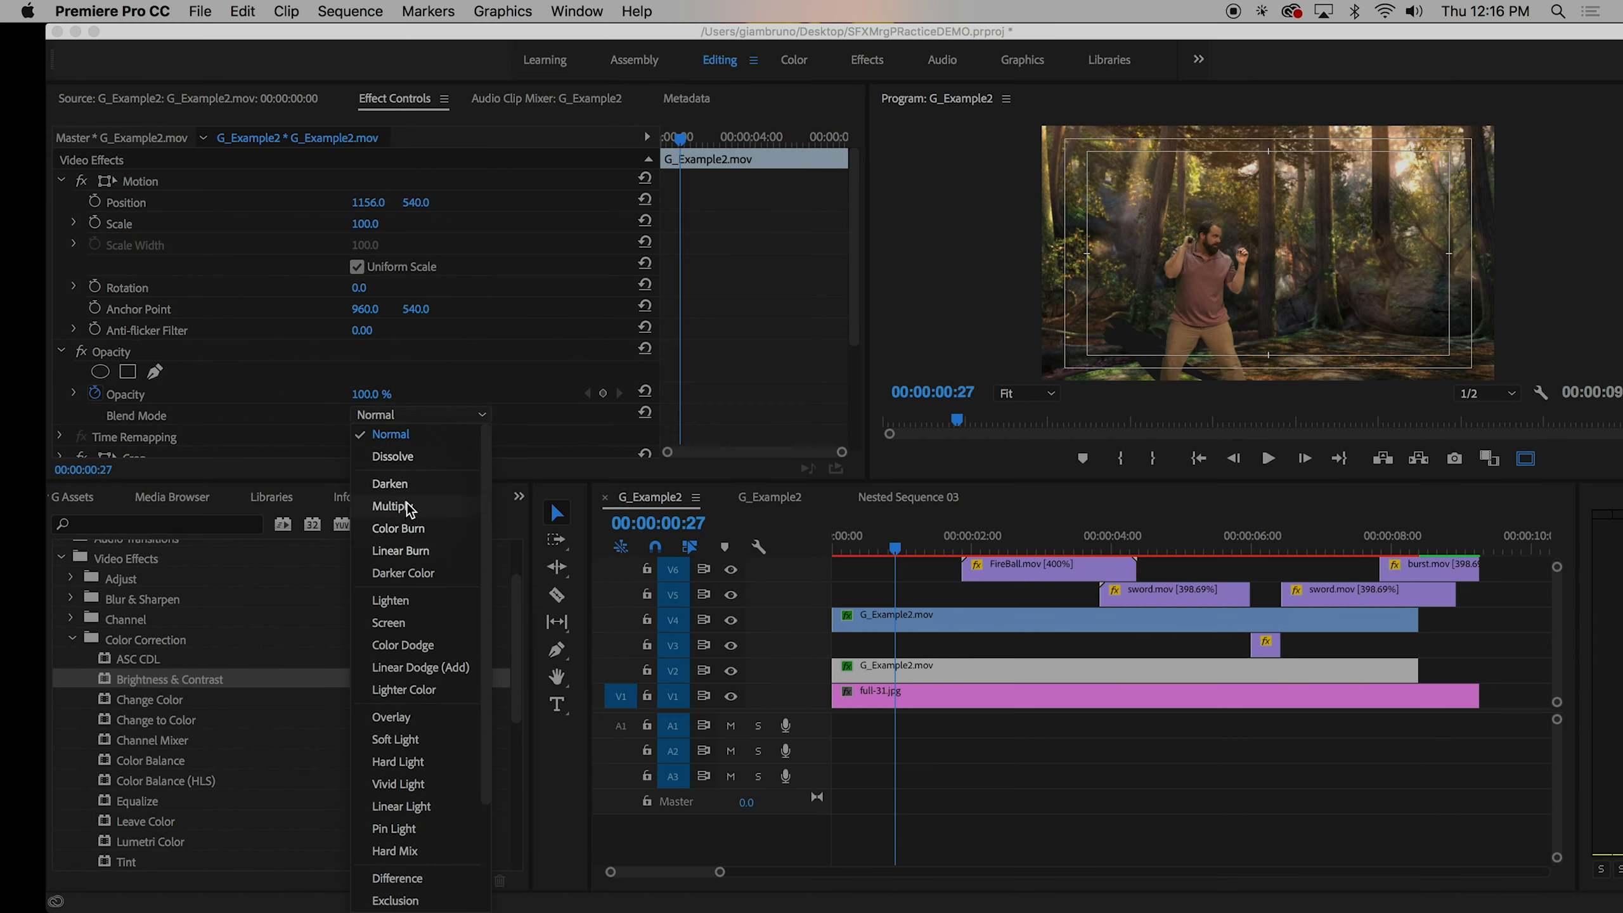
pyautogui.click(407, 507)
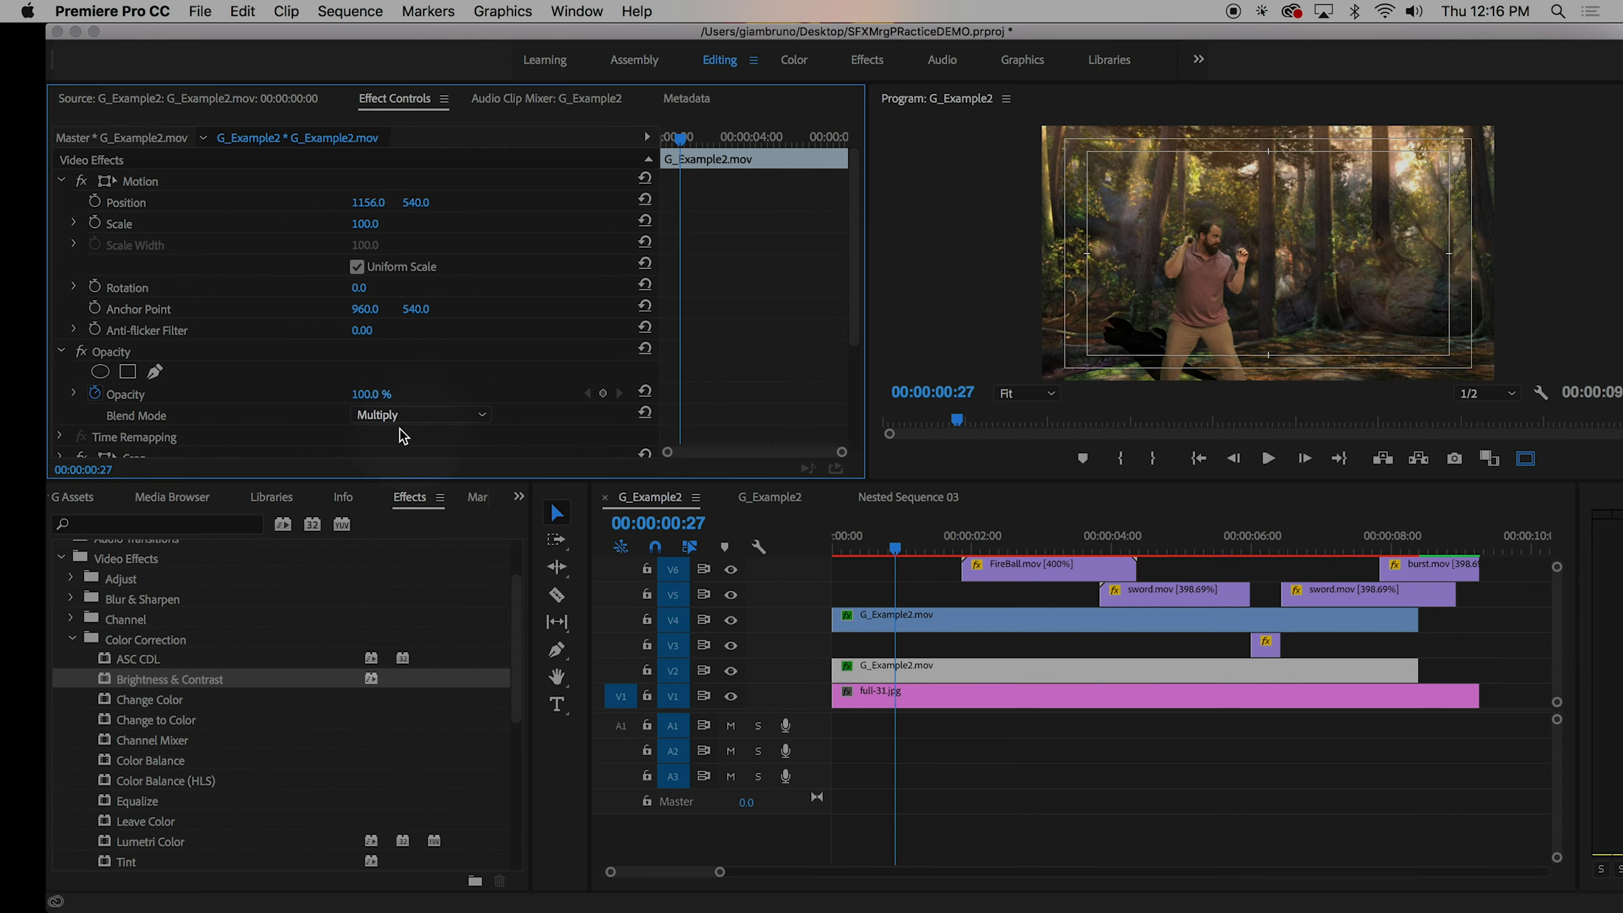
# - Set the V2 copy's Opacity to 68% and move the playhead to 00:00:00:29
pyautogui.click(370, 394)
pyautogui.write('18')
pyautogui.press('Return')
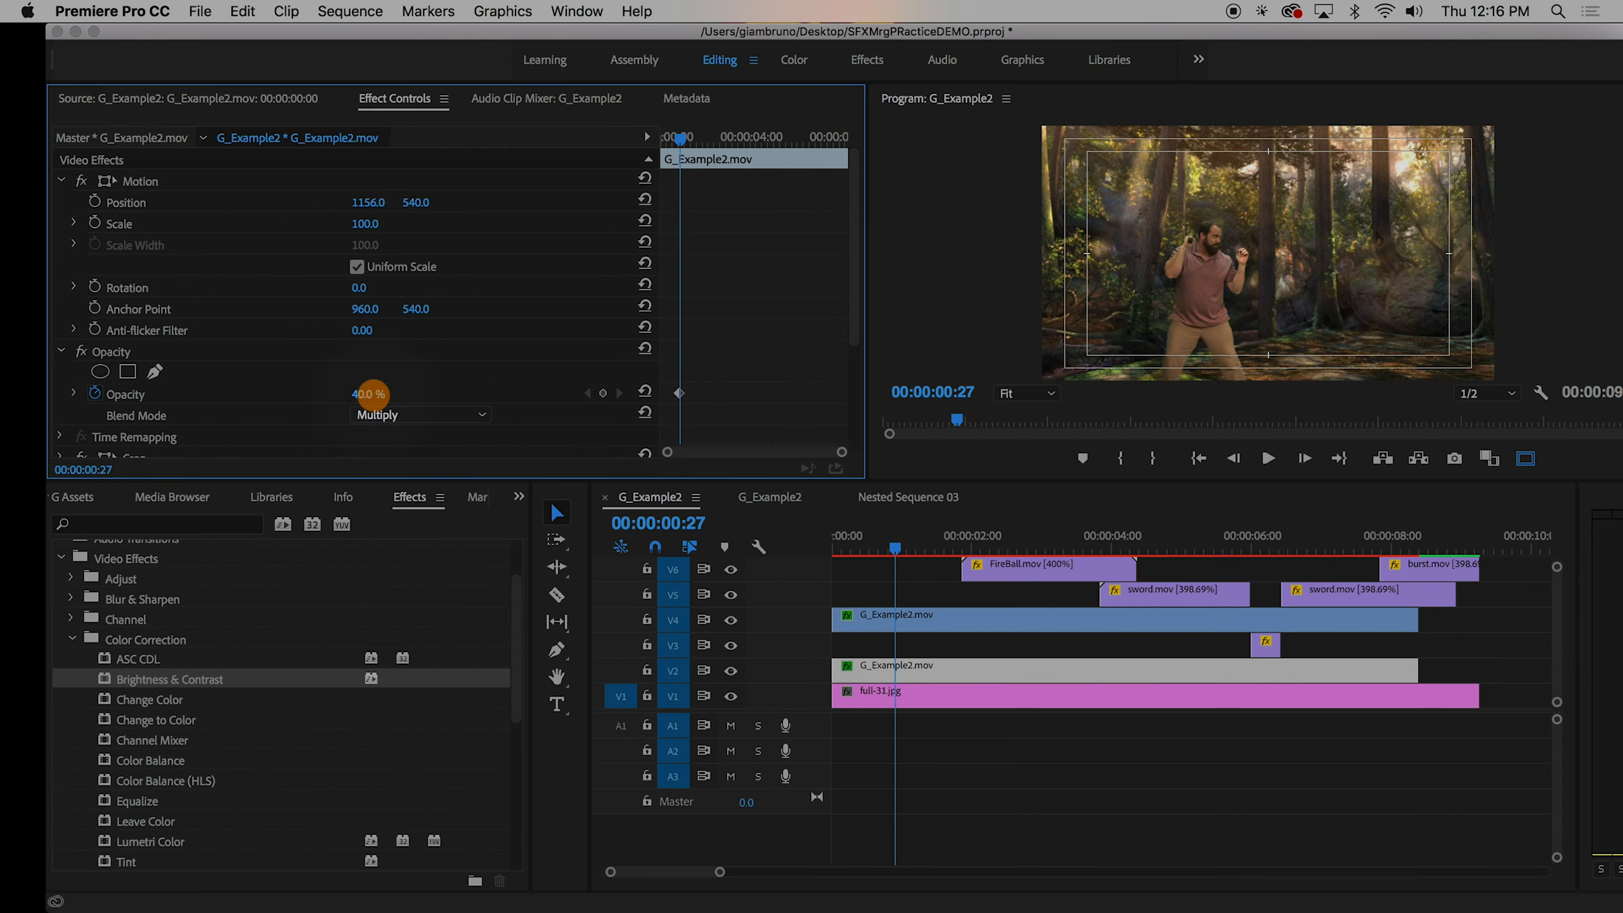
pyautogui.moveTo(369, 394); pyautogui.dragTo(370, 394)
pyautogui.moveTo(374, 395); pyautogui.dragTo(373, 394)
pyautogui.moveTo(897, 549); pyautogui.dragTo(900, 583)
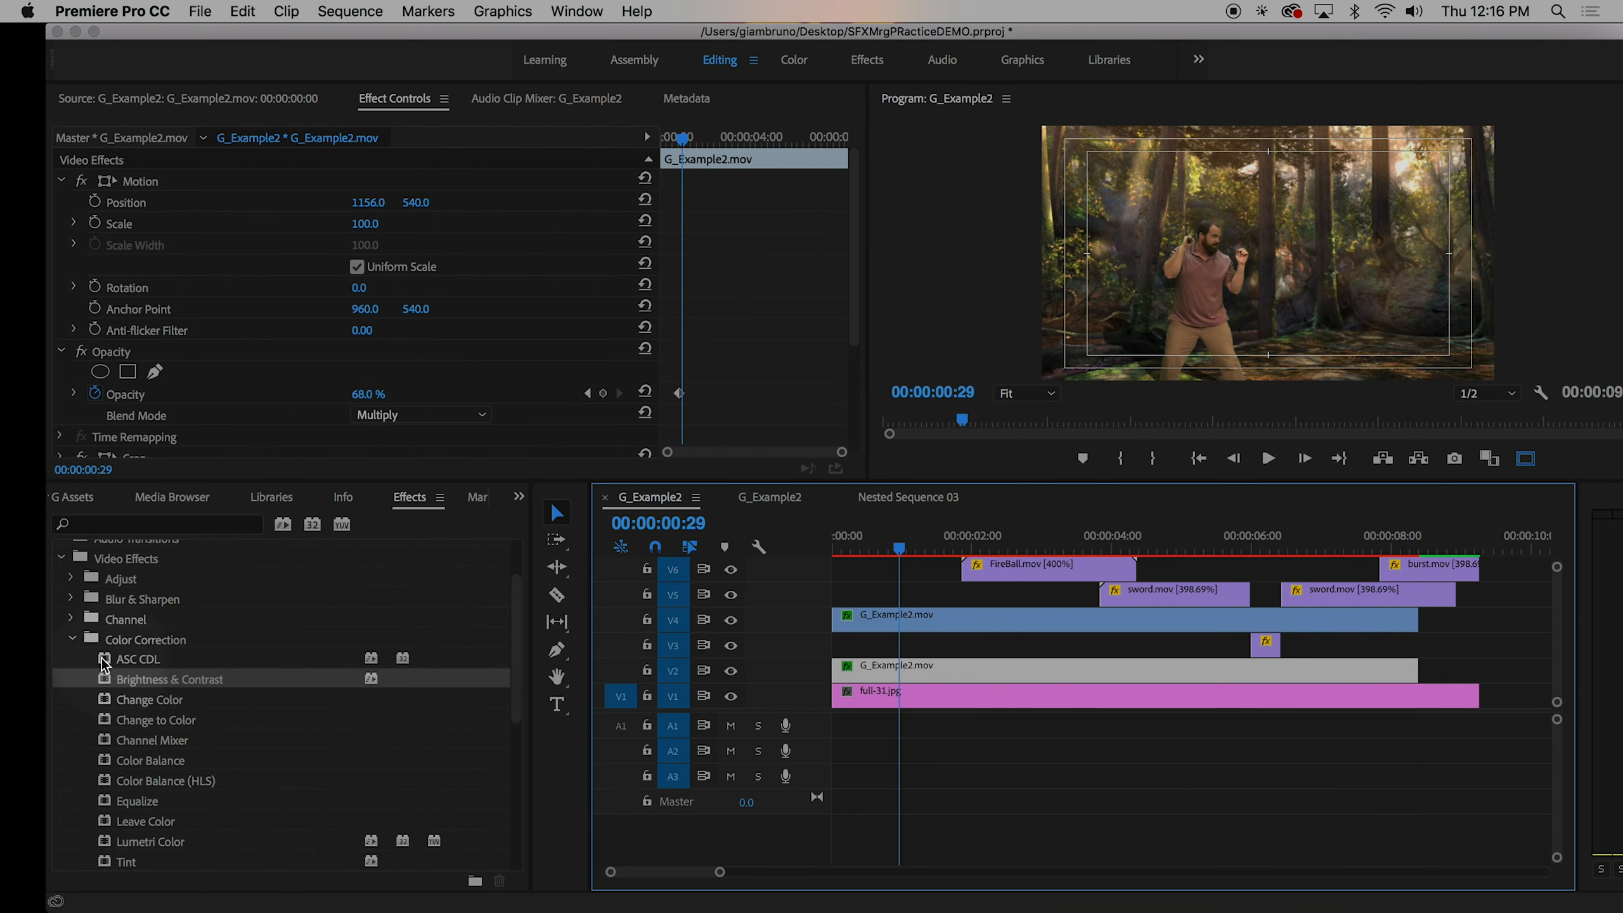
# - Apply Gaussian Blur from the Blur & Sharpen effects to the V2 copy and set its Blurriness to 12
pyautogui.click(69, 638)
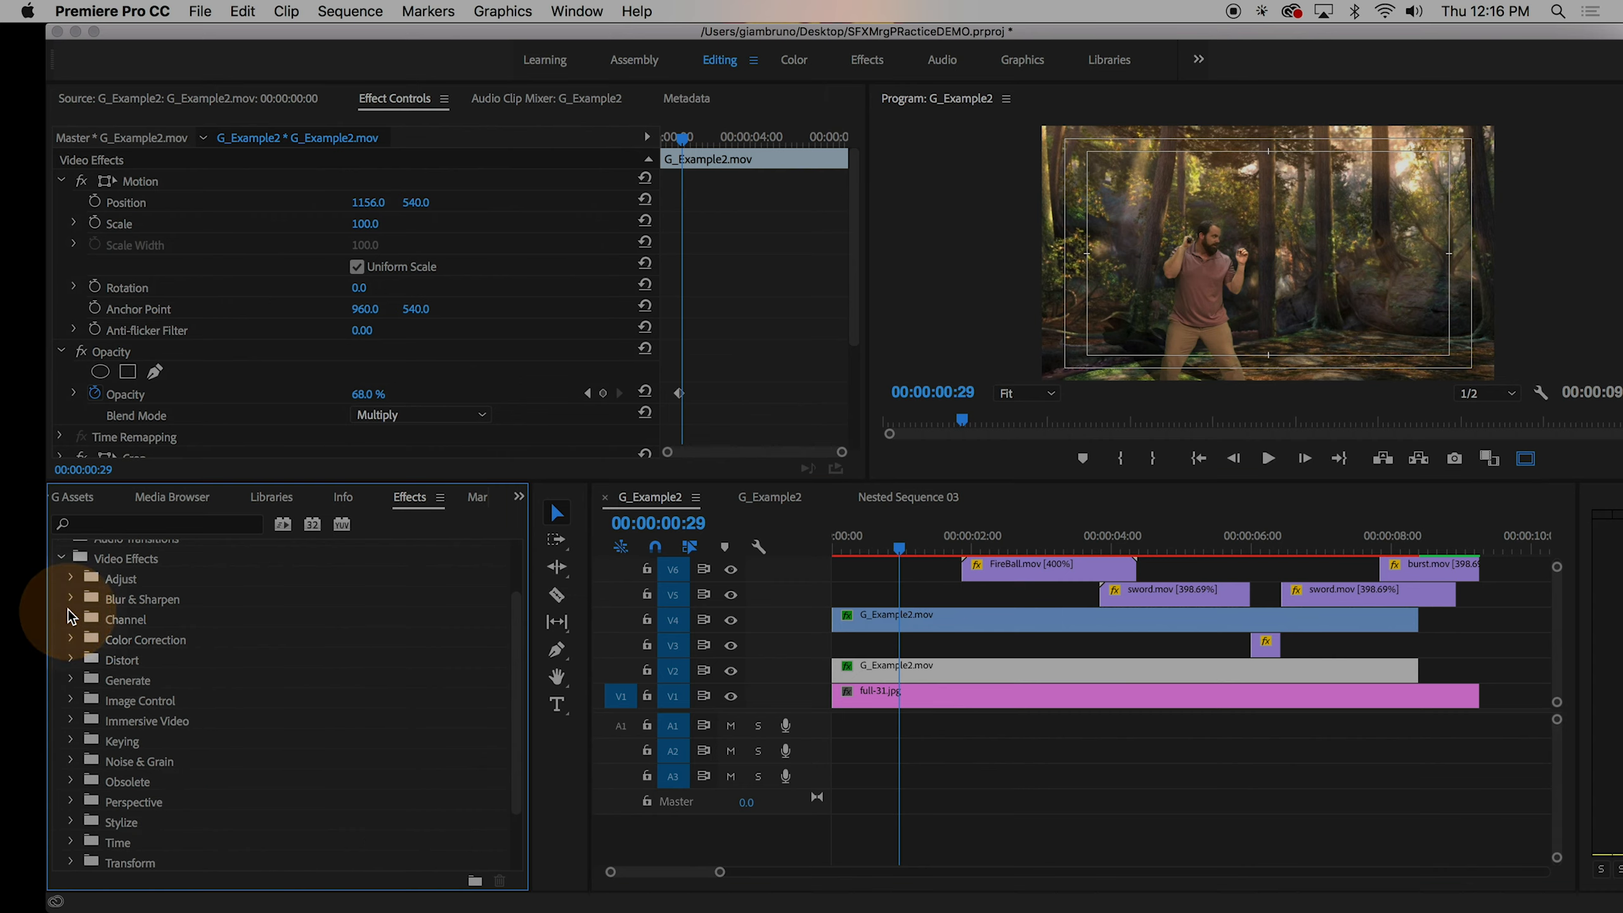
pyautogui.click(71, 599)
pyautogui.moveTo(120, 686); pyautogui.dragTo(905, 675)
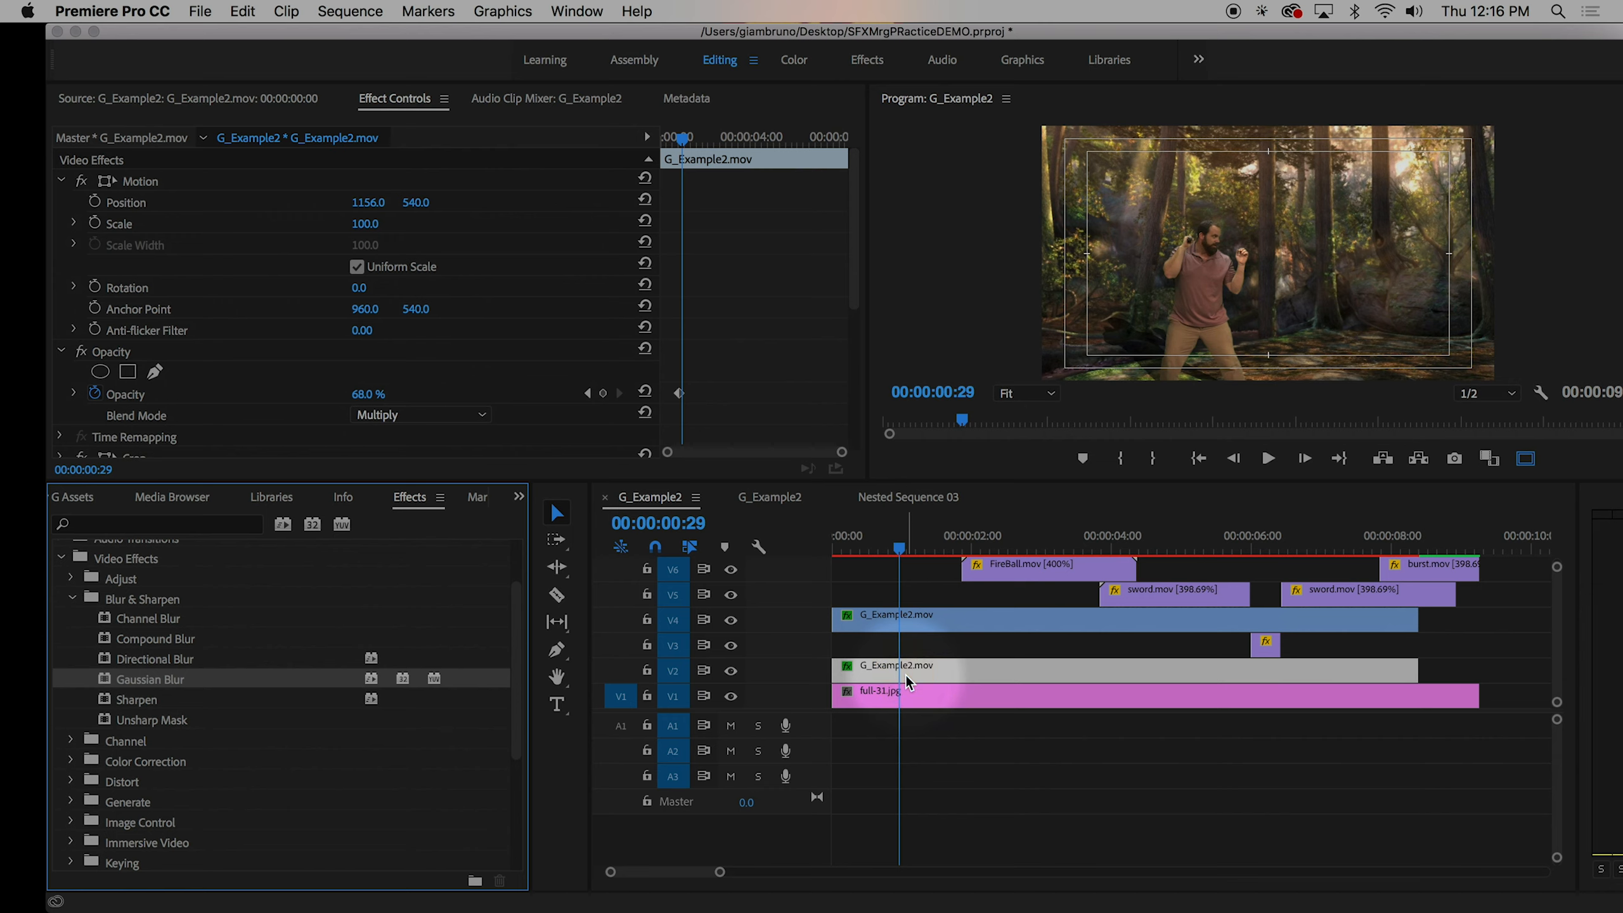
pyautogui.scroll(-6, 291, 322)
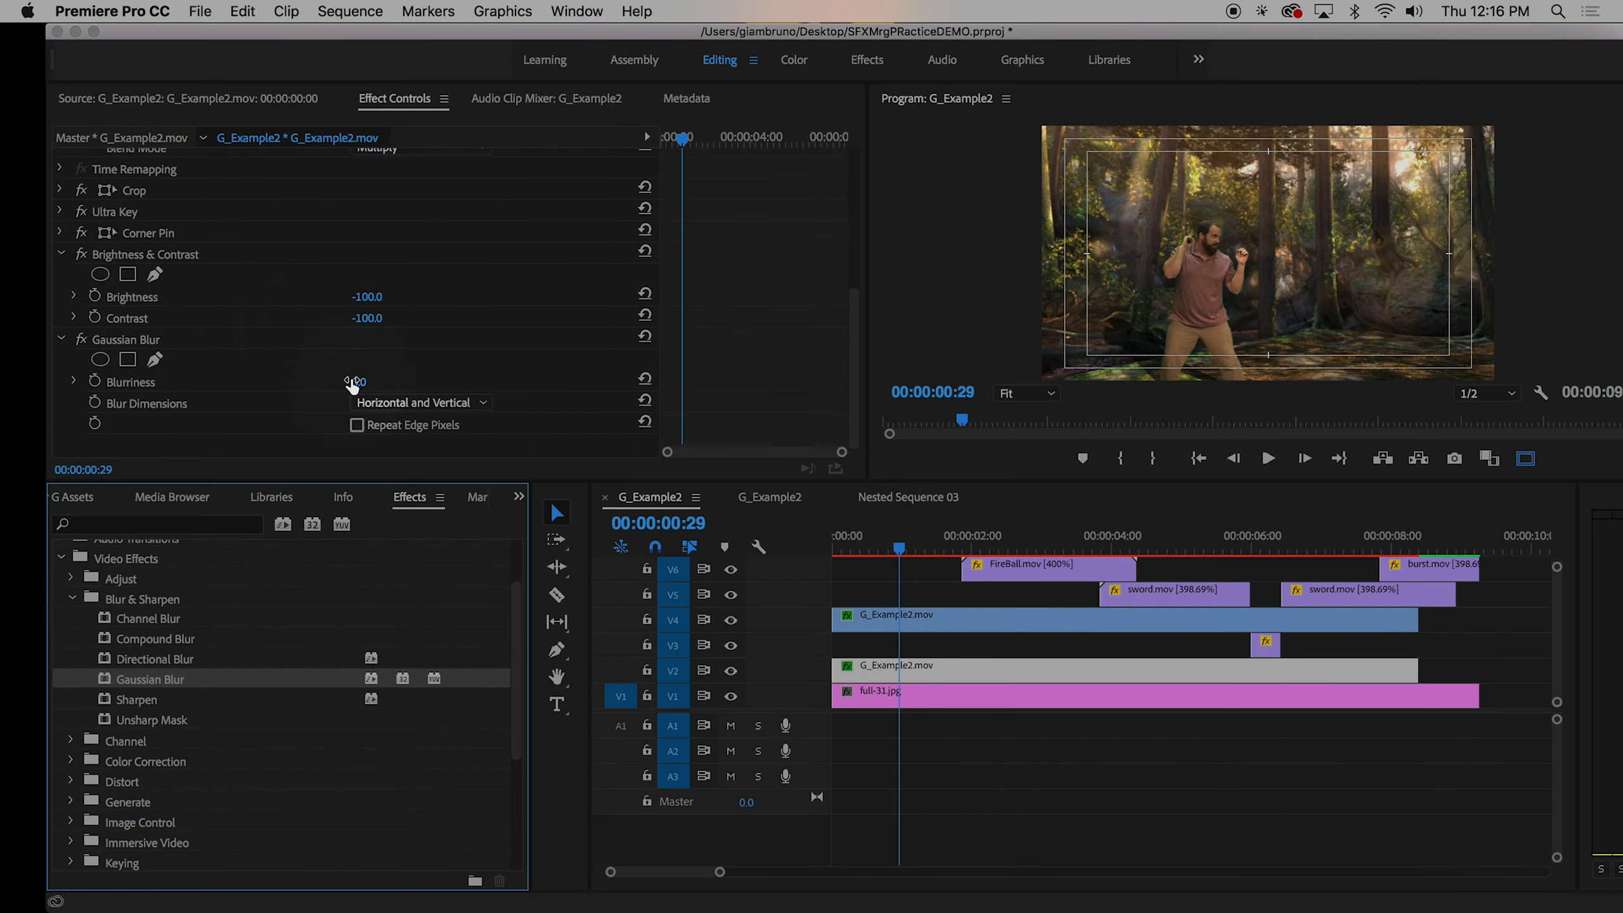
pyautogui.click(355, 382)
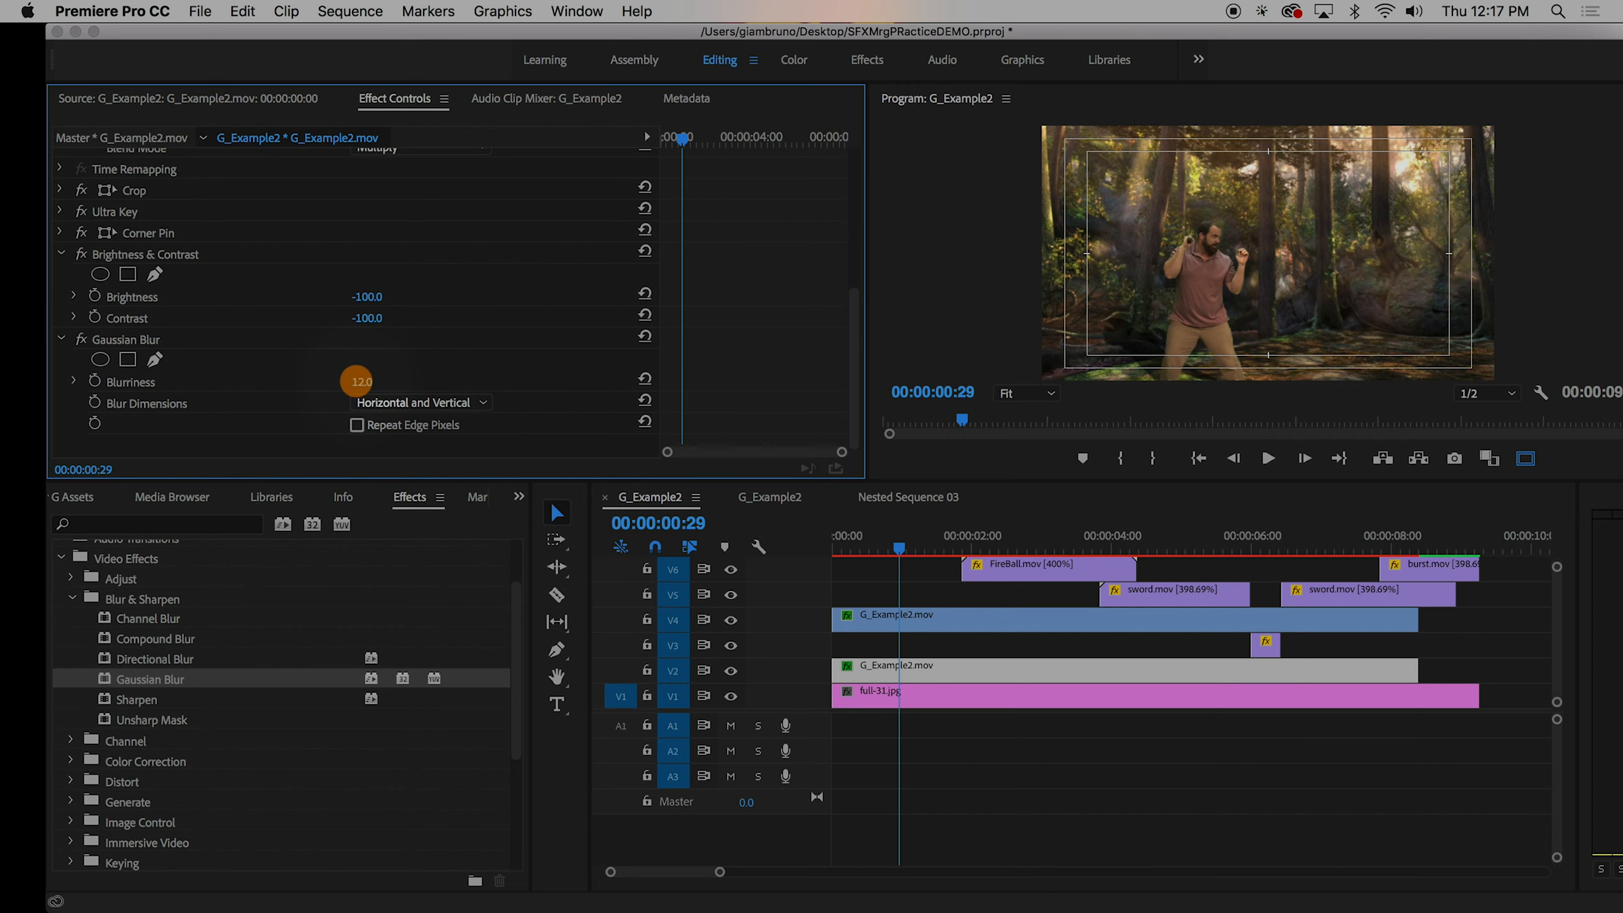
# - Set the V2 copy's Gaussian Blur Blurriness to 26 and move the playhead to 00:00:08:05
pyautogui.moveTo(356, 381); pyautogui.dragTo(357, 381)
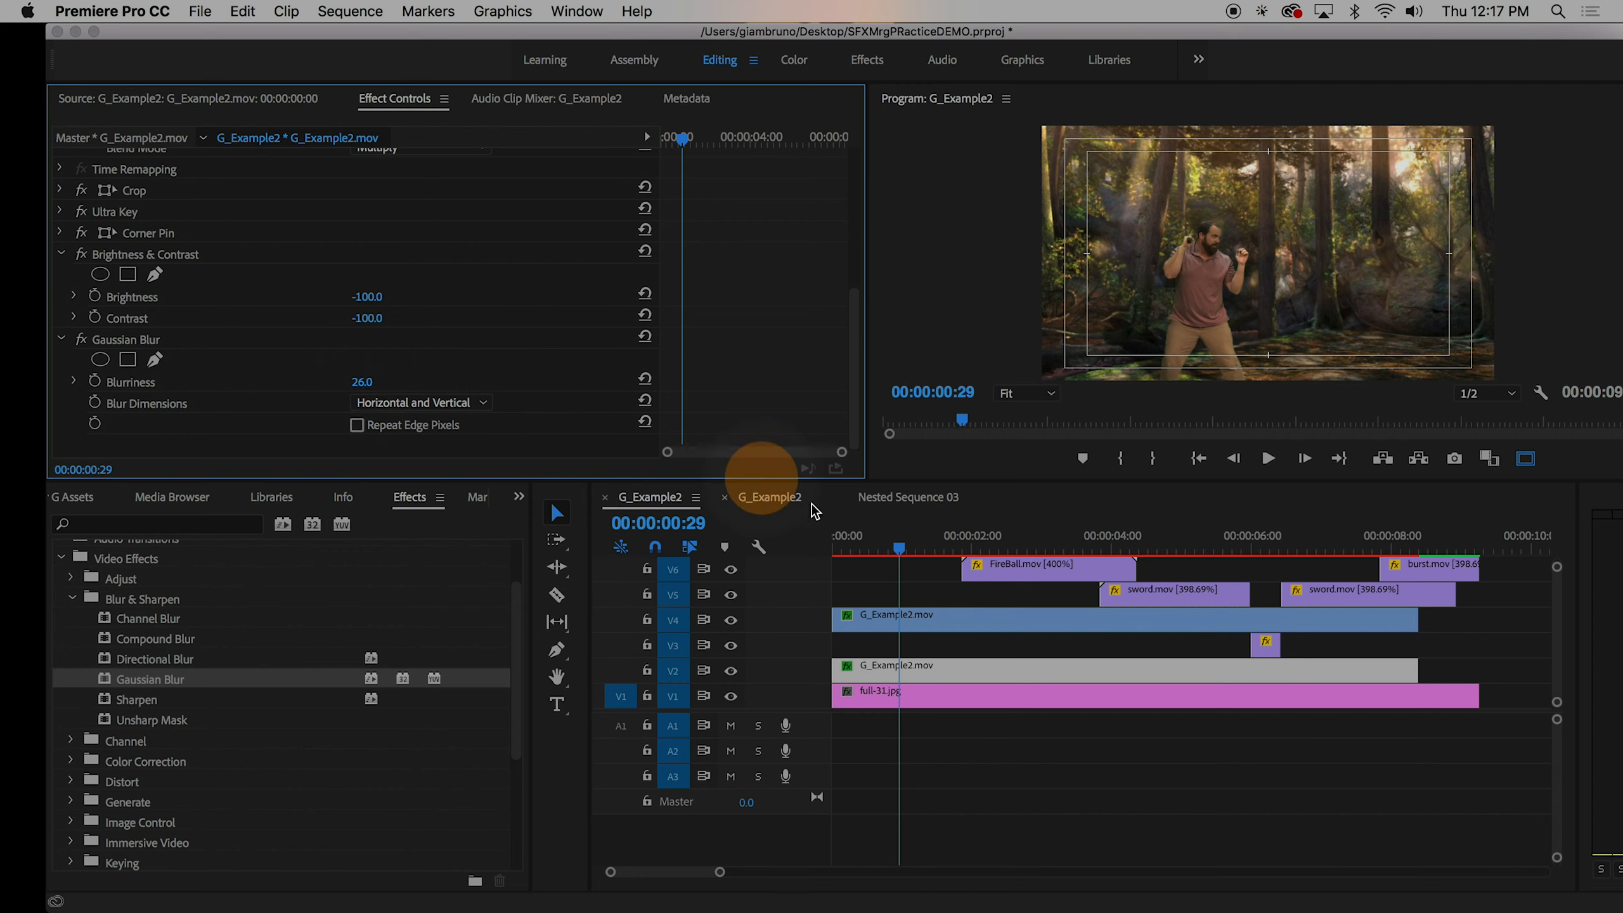
pyautogui.moveTo(914, 545); pyautogui.dragTo(1418, 584)
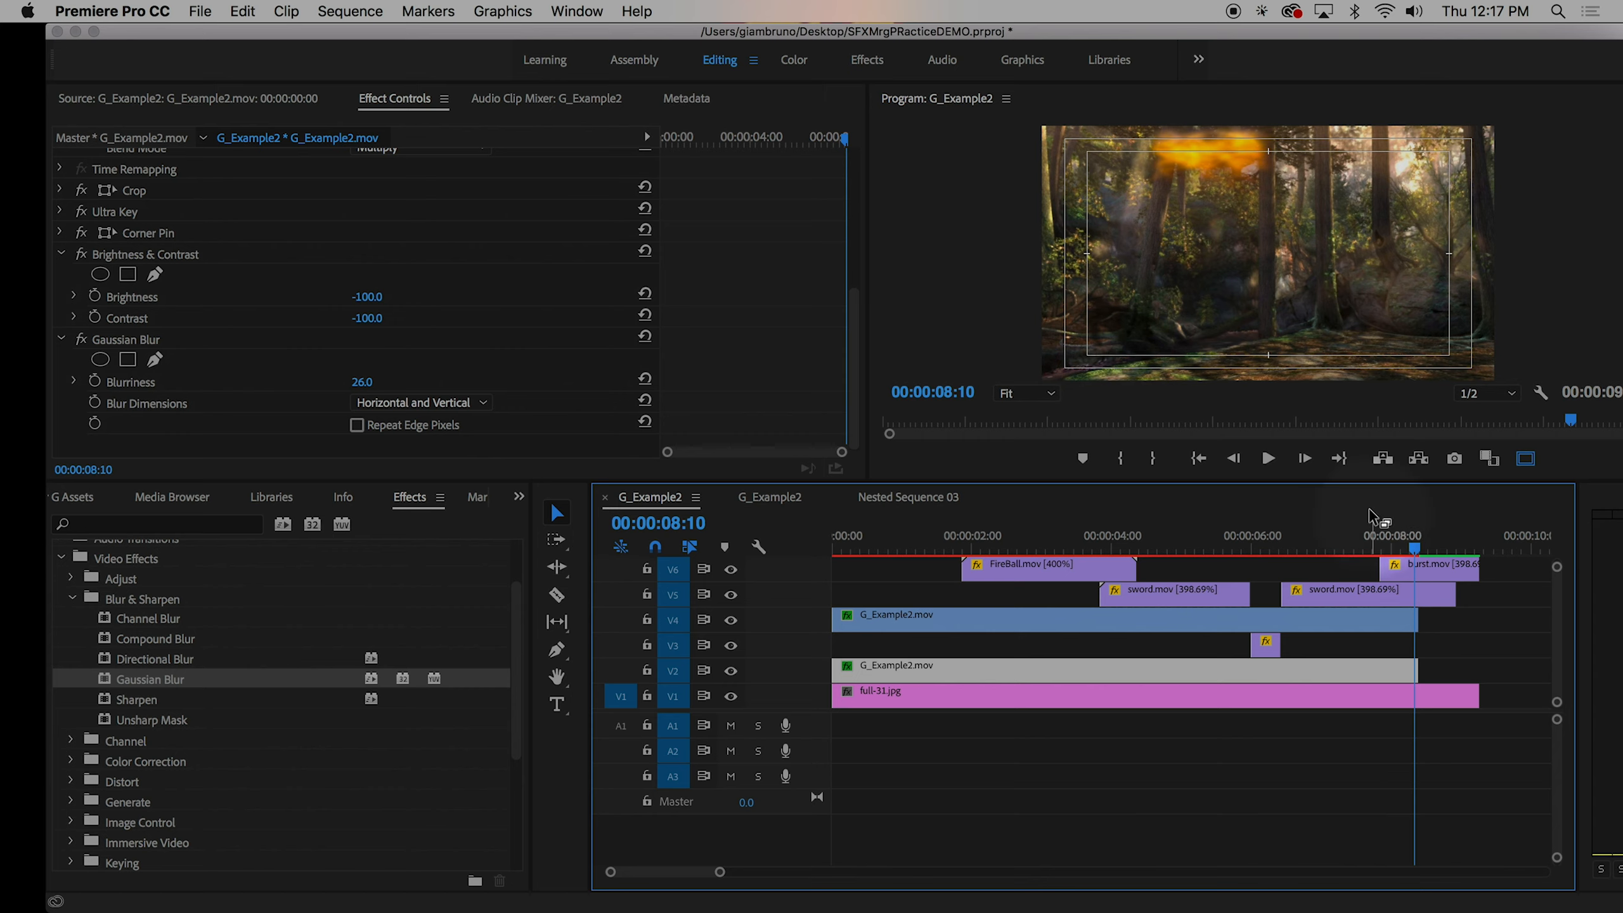
pyautogui.press('Left')
pyautogui.press('Left')
pyautogui.press('Left')
pyautogui.press('Left')
pyautogui.press('Left')
pyautogui.press('Left')
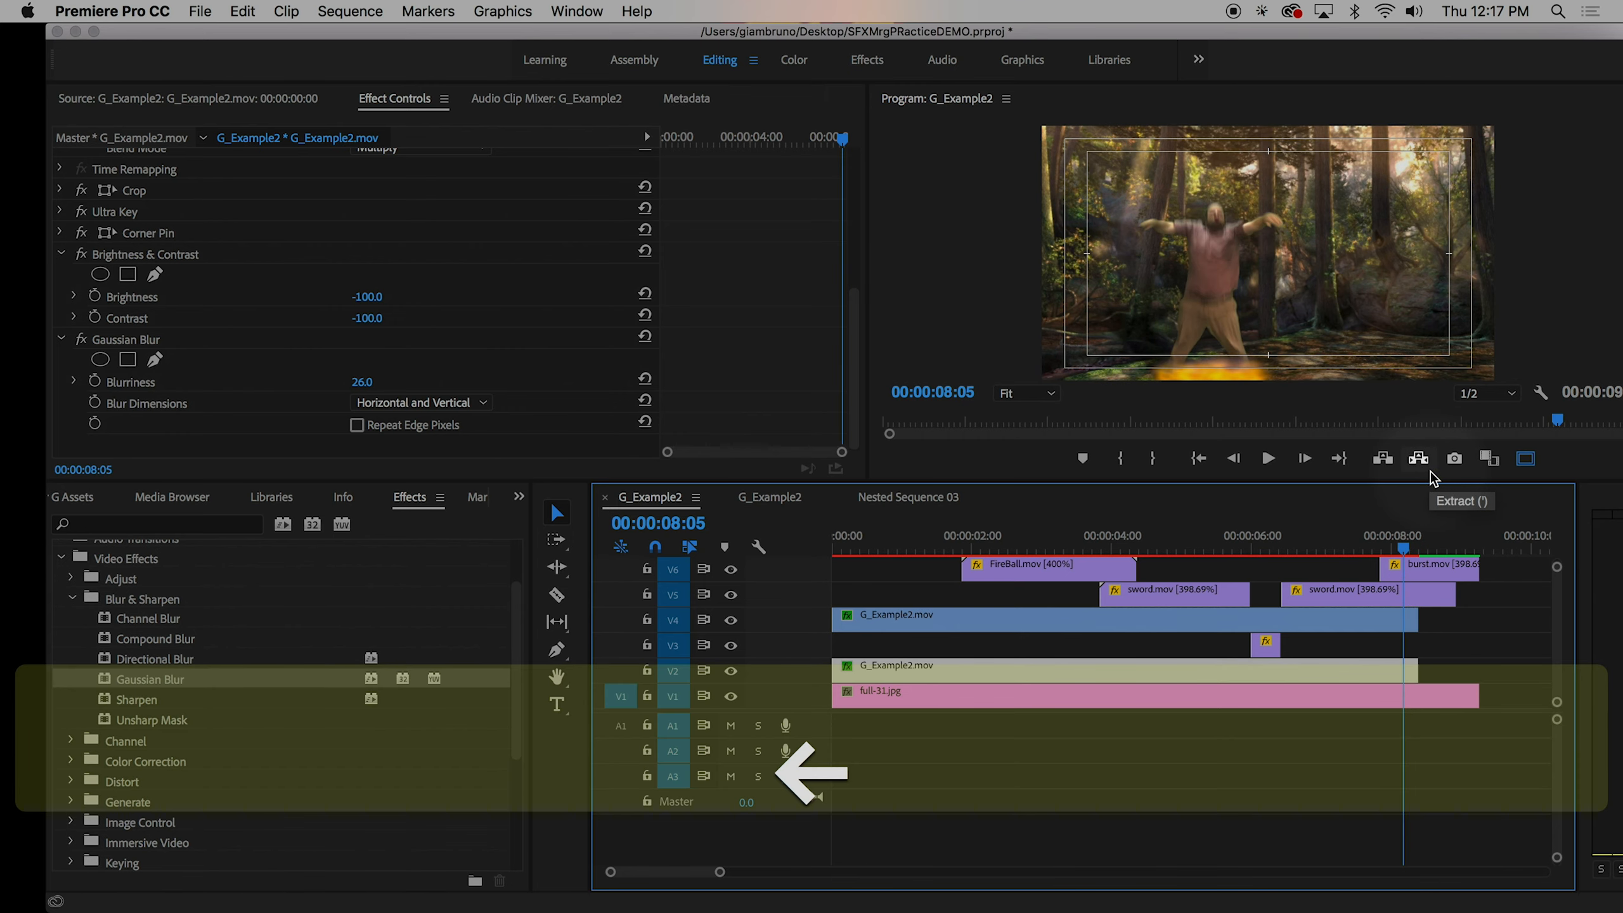
pyautogui.press('Right')
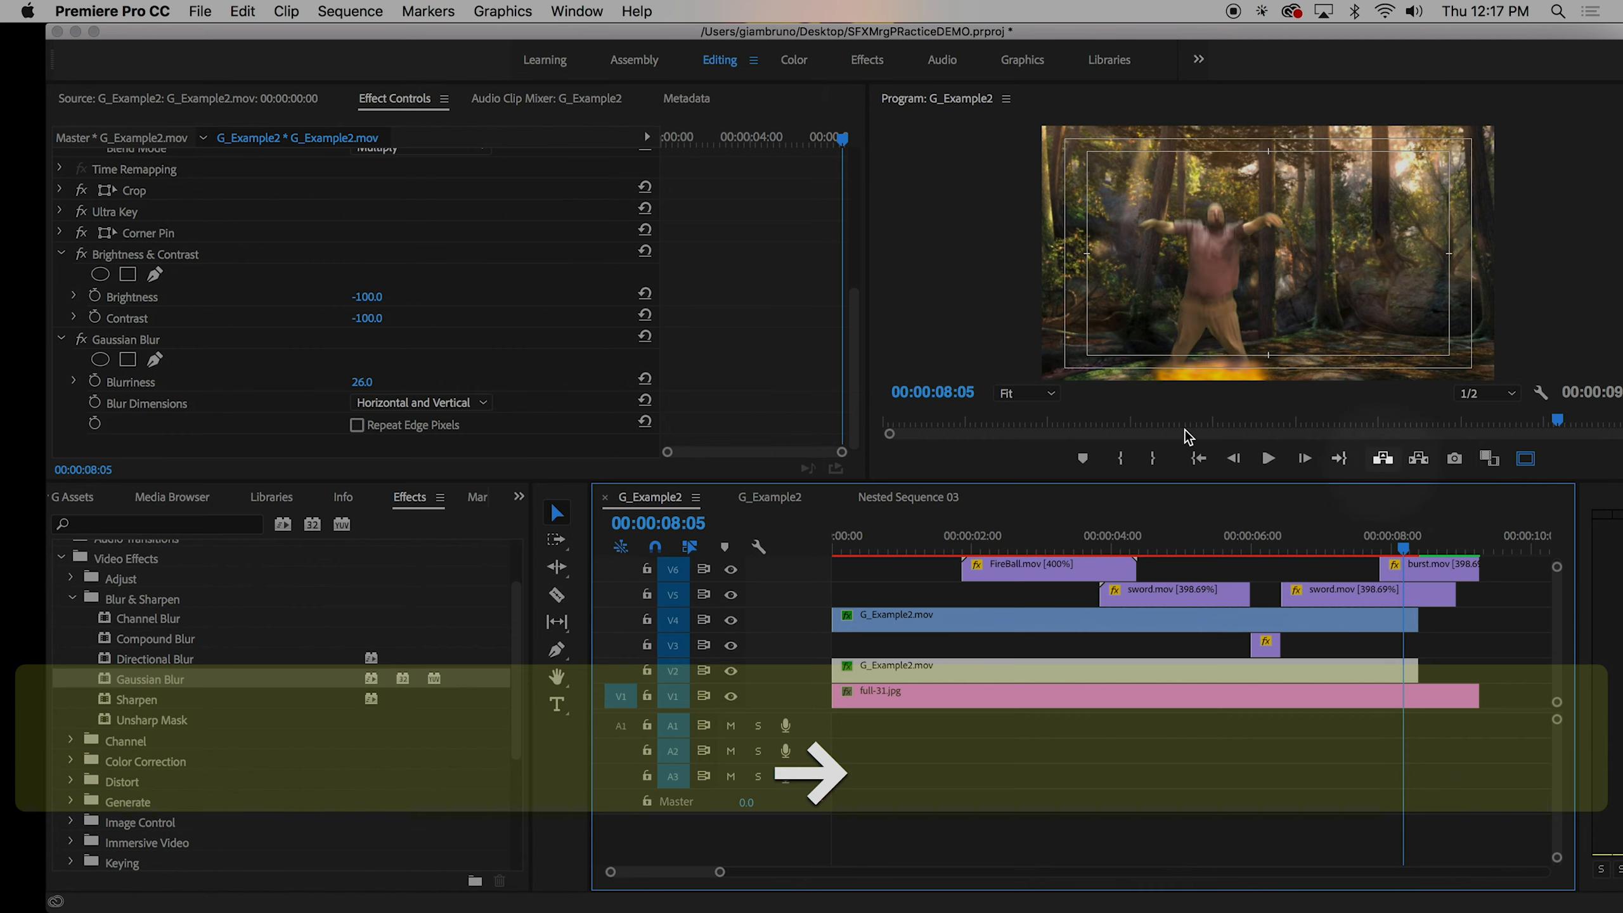
# - Add keyframes for the V2 copy's Scale, Position, Opacity and Gaussian Blur Blurriness at 00:00:08:05
pyautogui.scroll(5, 451, 302)
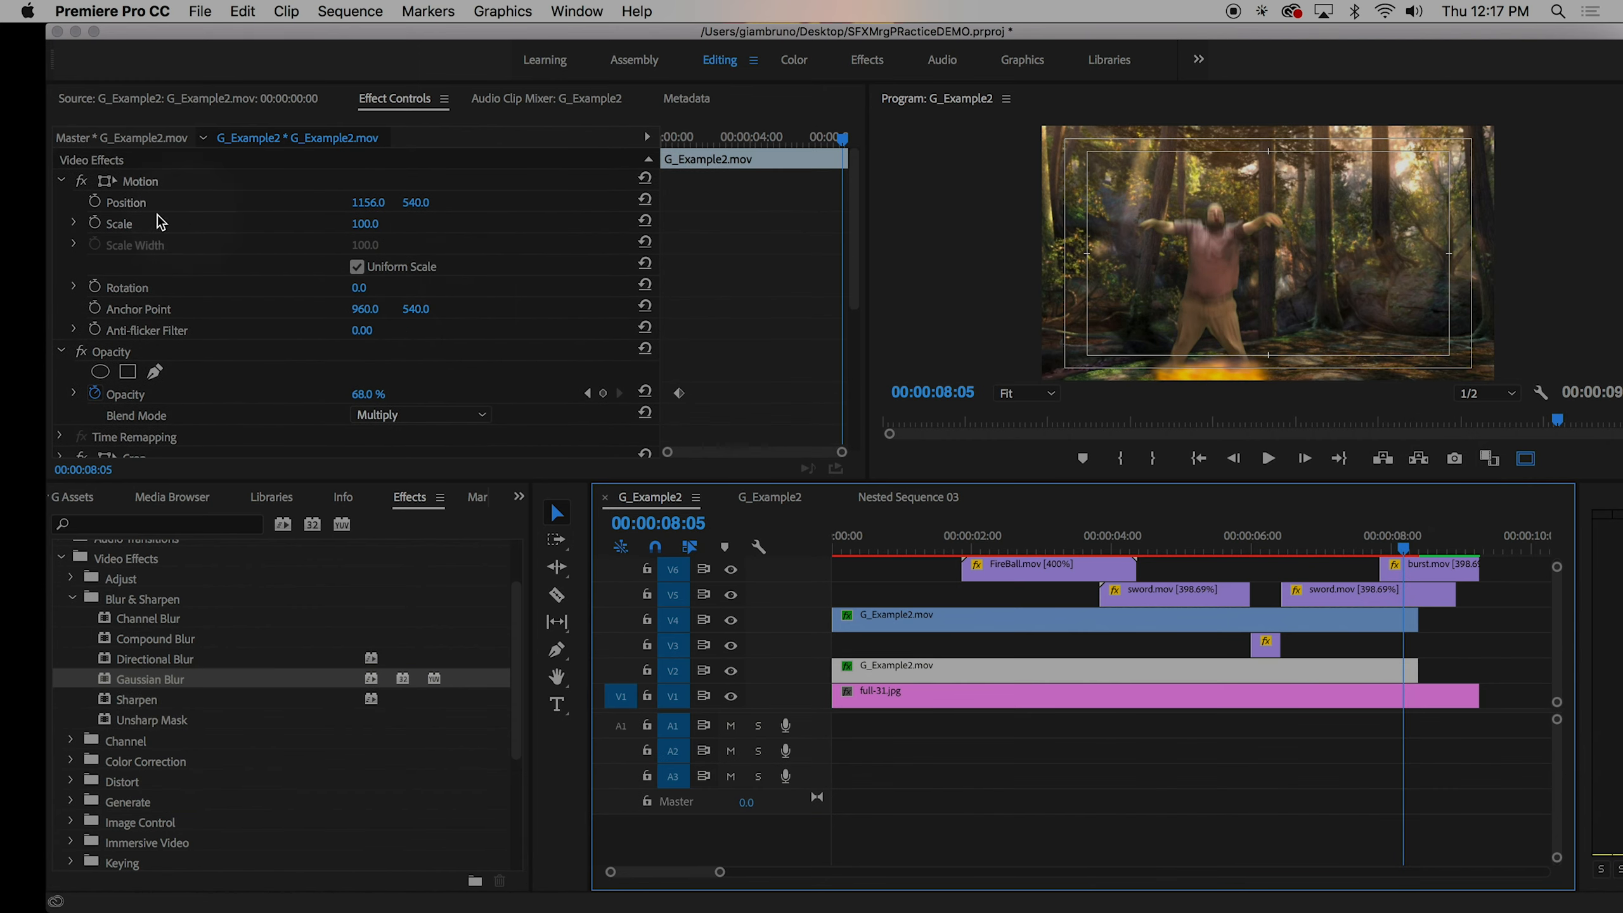
pyautogui.click(95, 223)
pyautogui.click(94, 202)
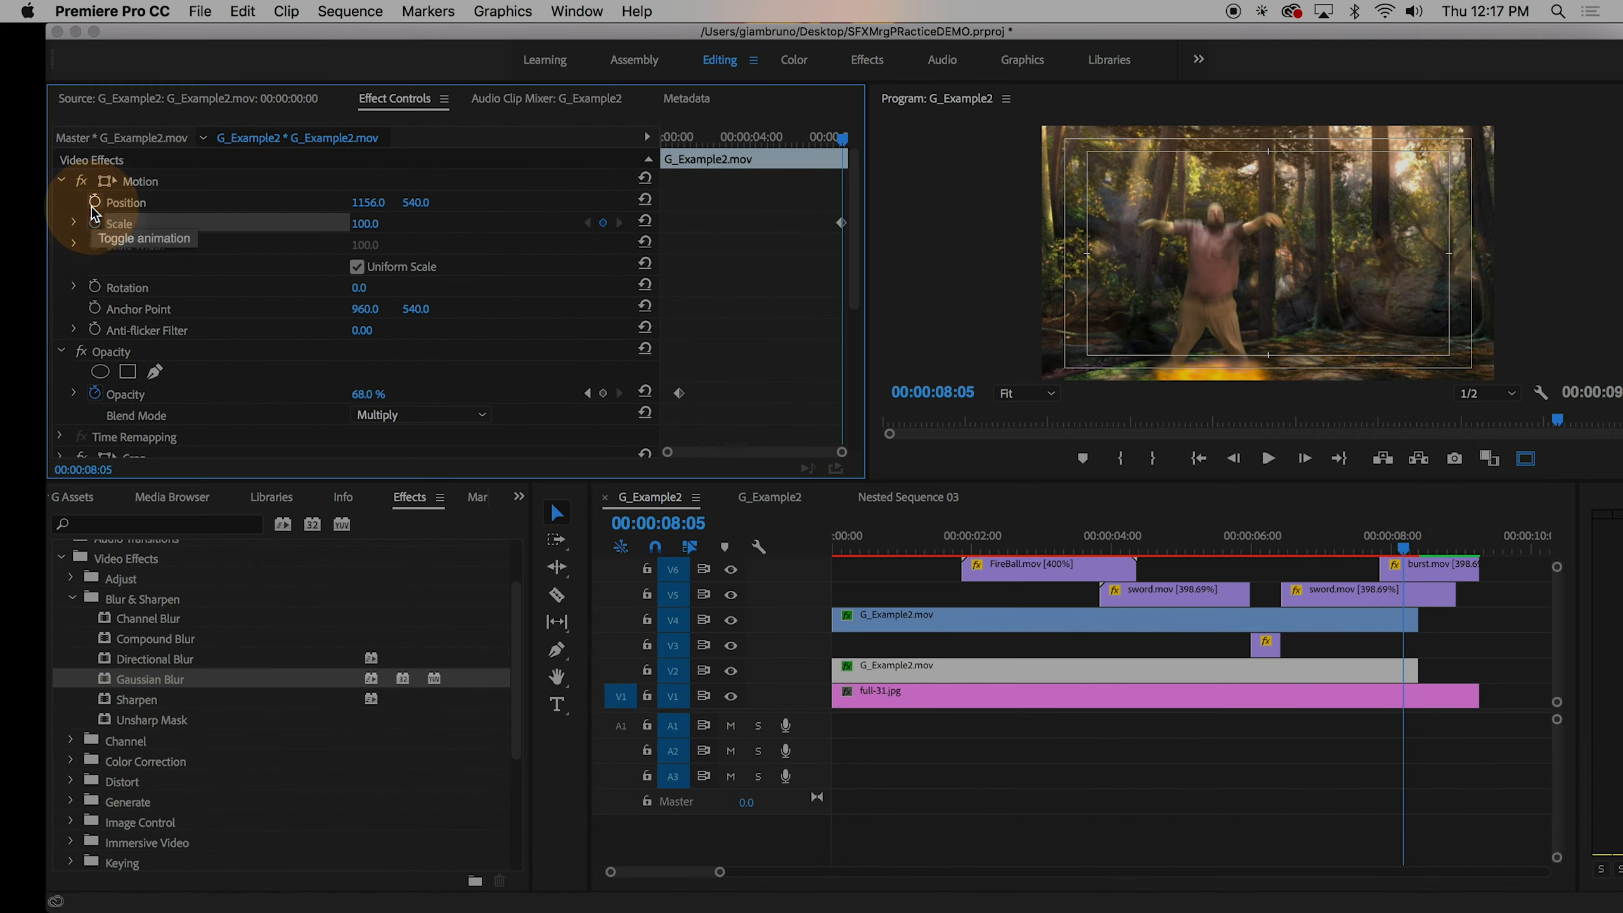
pyautogui.scroll(-1, 95, 212)
pyautogui.scroll(-1, 159, 326)
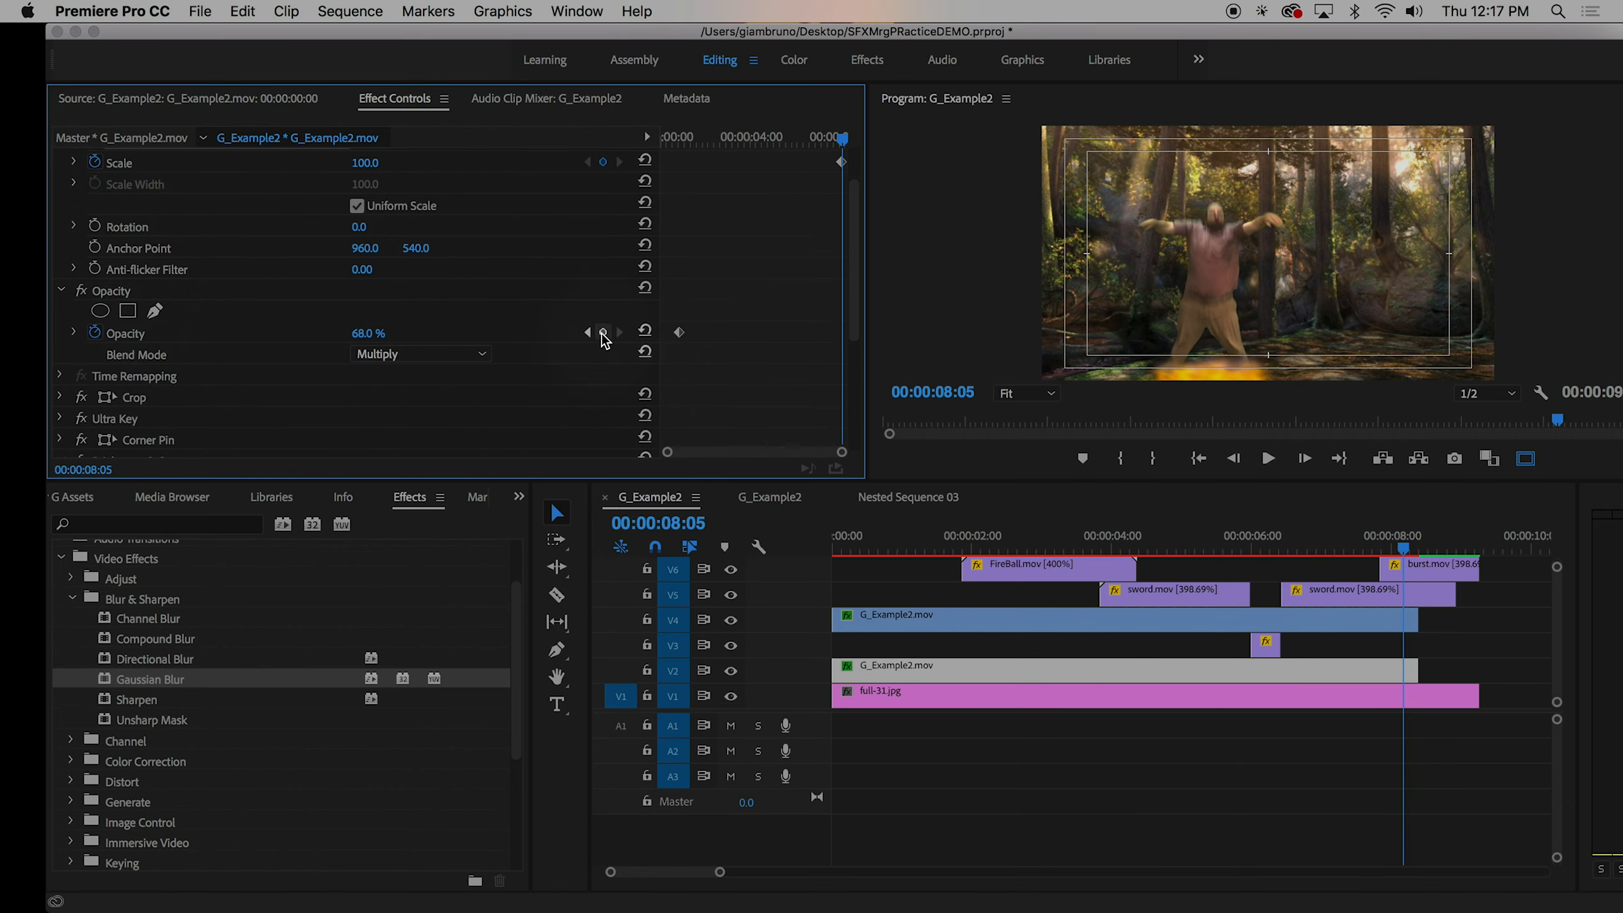
pyautogui.click(602, 332)
pyautogui.scroll(-6, 461, 376)
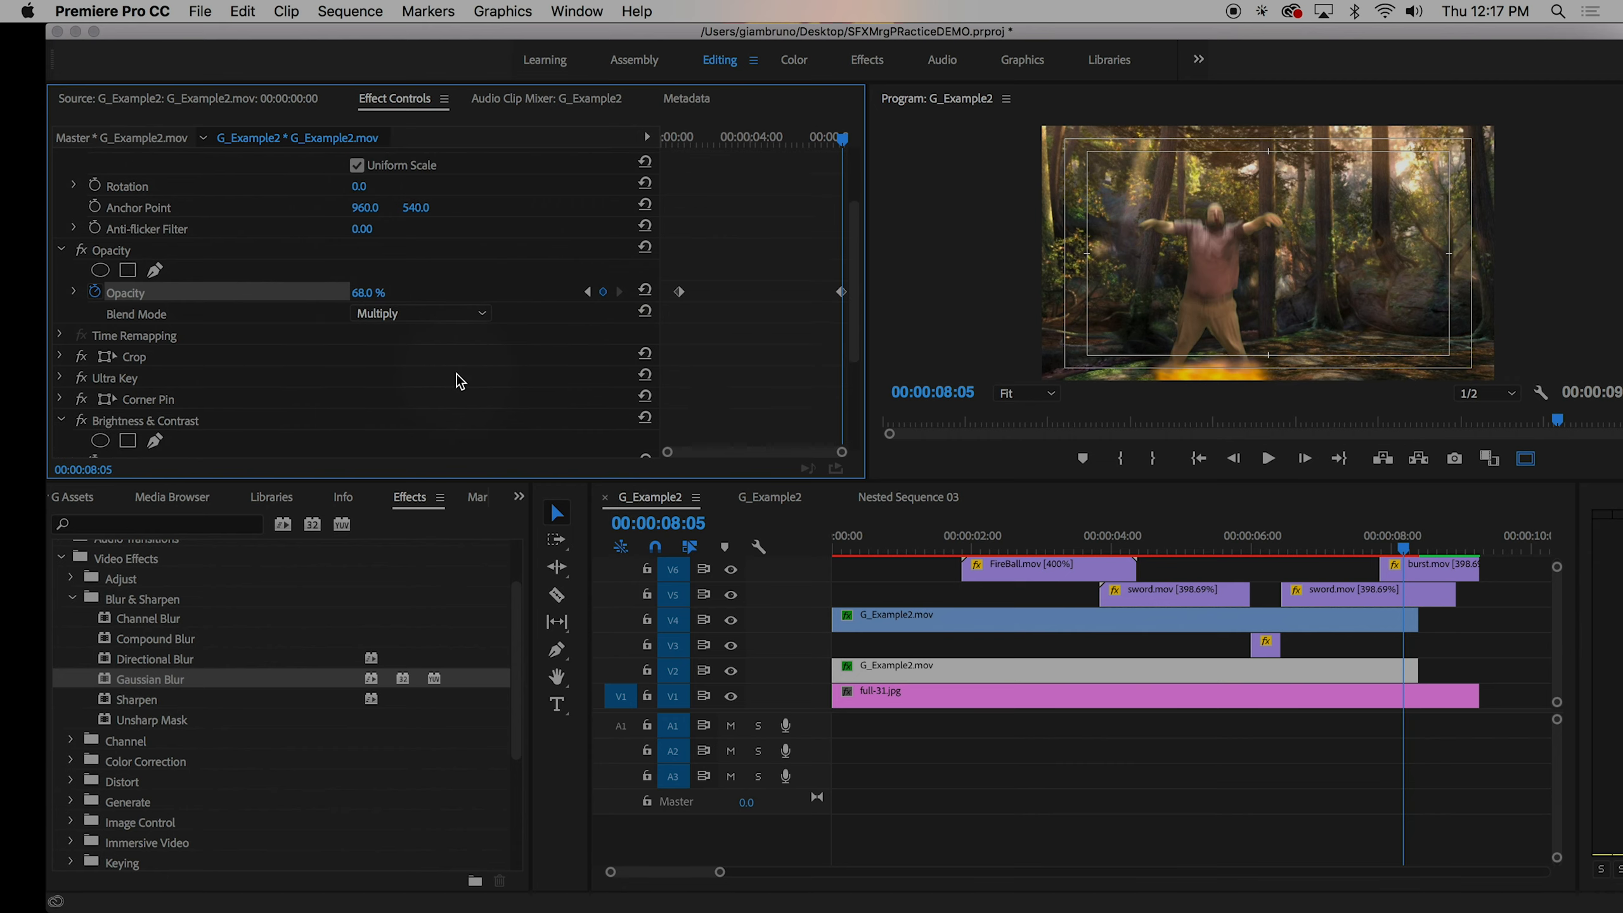
pyautogui.scroll(-4, 461, 381)
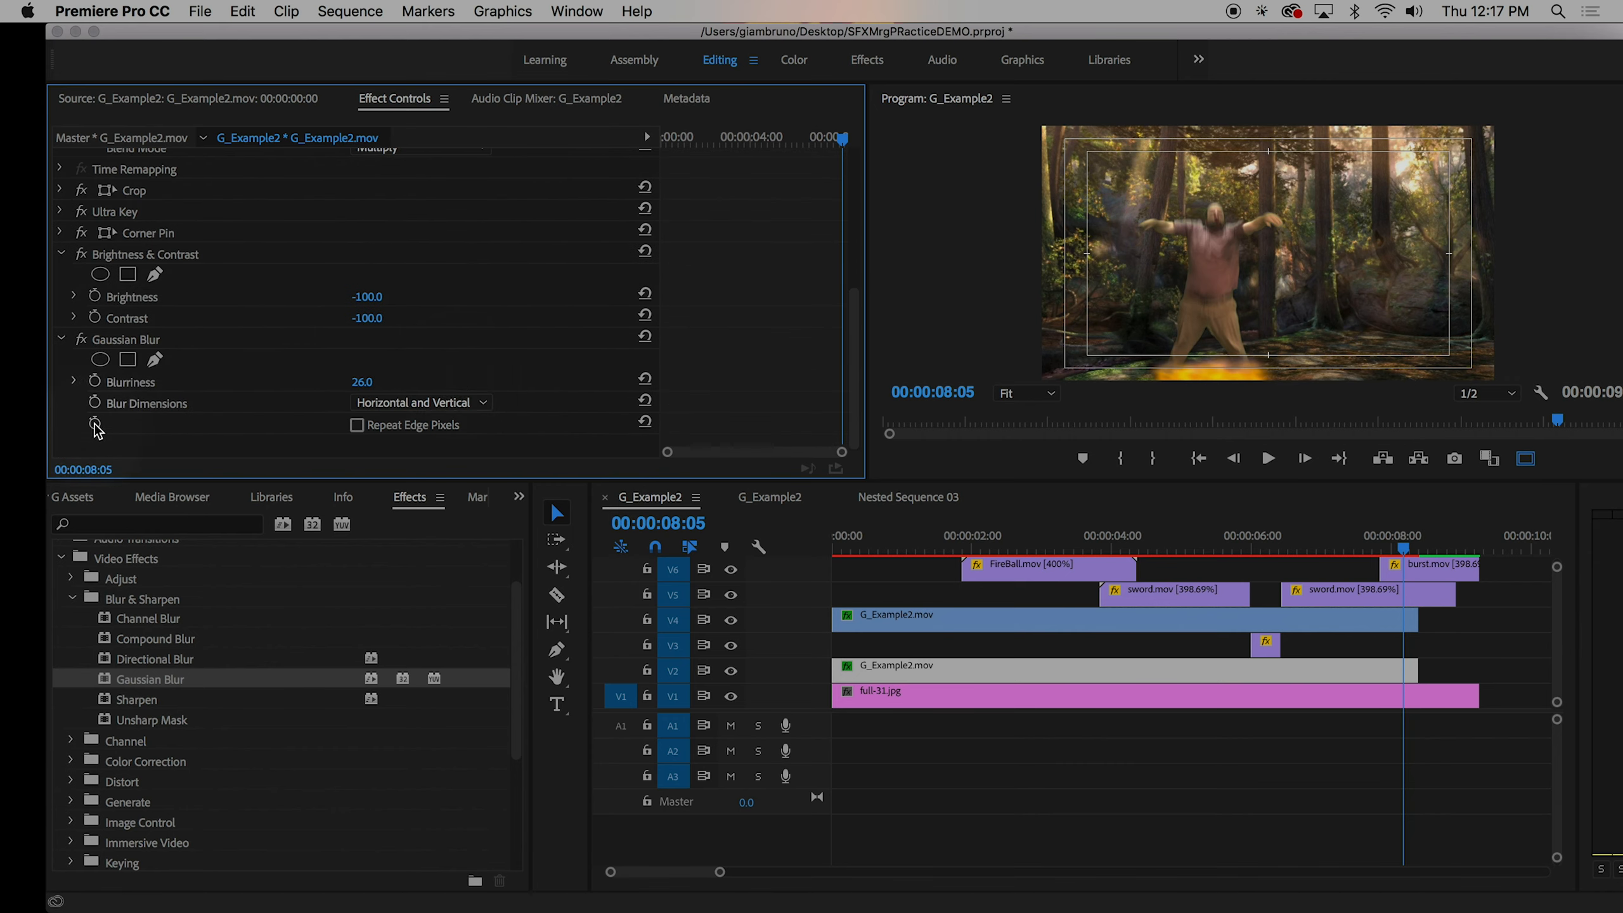
pyautogui.click(93, 382)
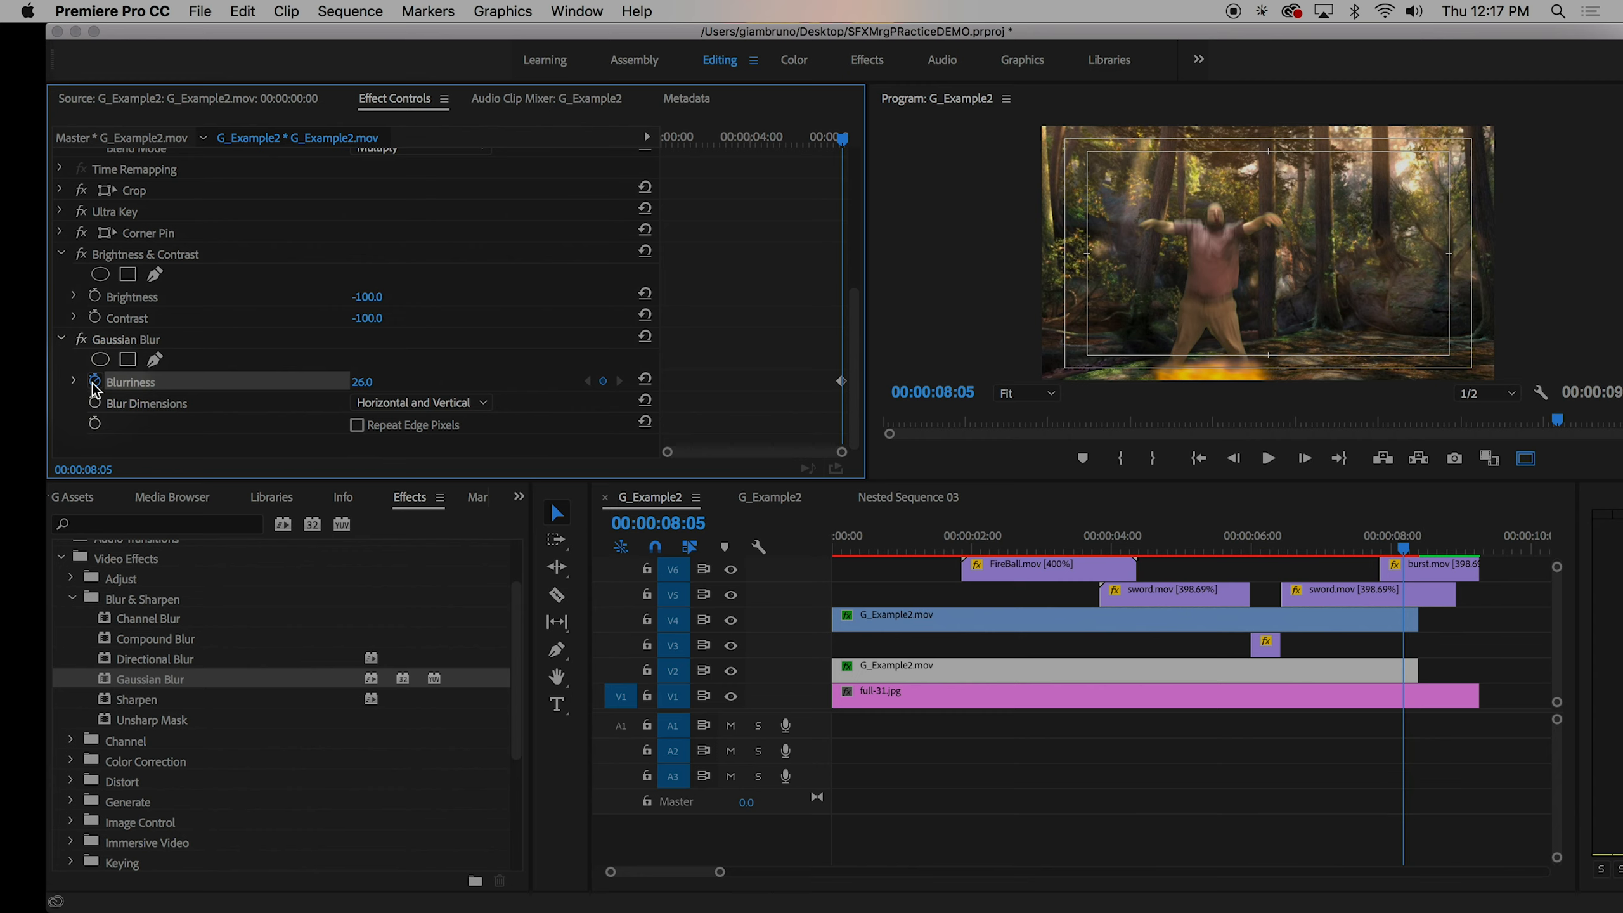
# - At 00:00:08:11, set the V2 copy's Scale to 148 and its Position to 1452, 318
pyautogui.press('Right')
pyautogui.press('Right')
pyautogui.press('Right')
pyautogui.press('Right')
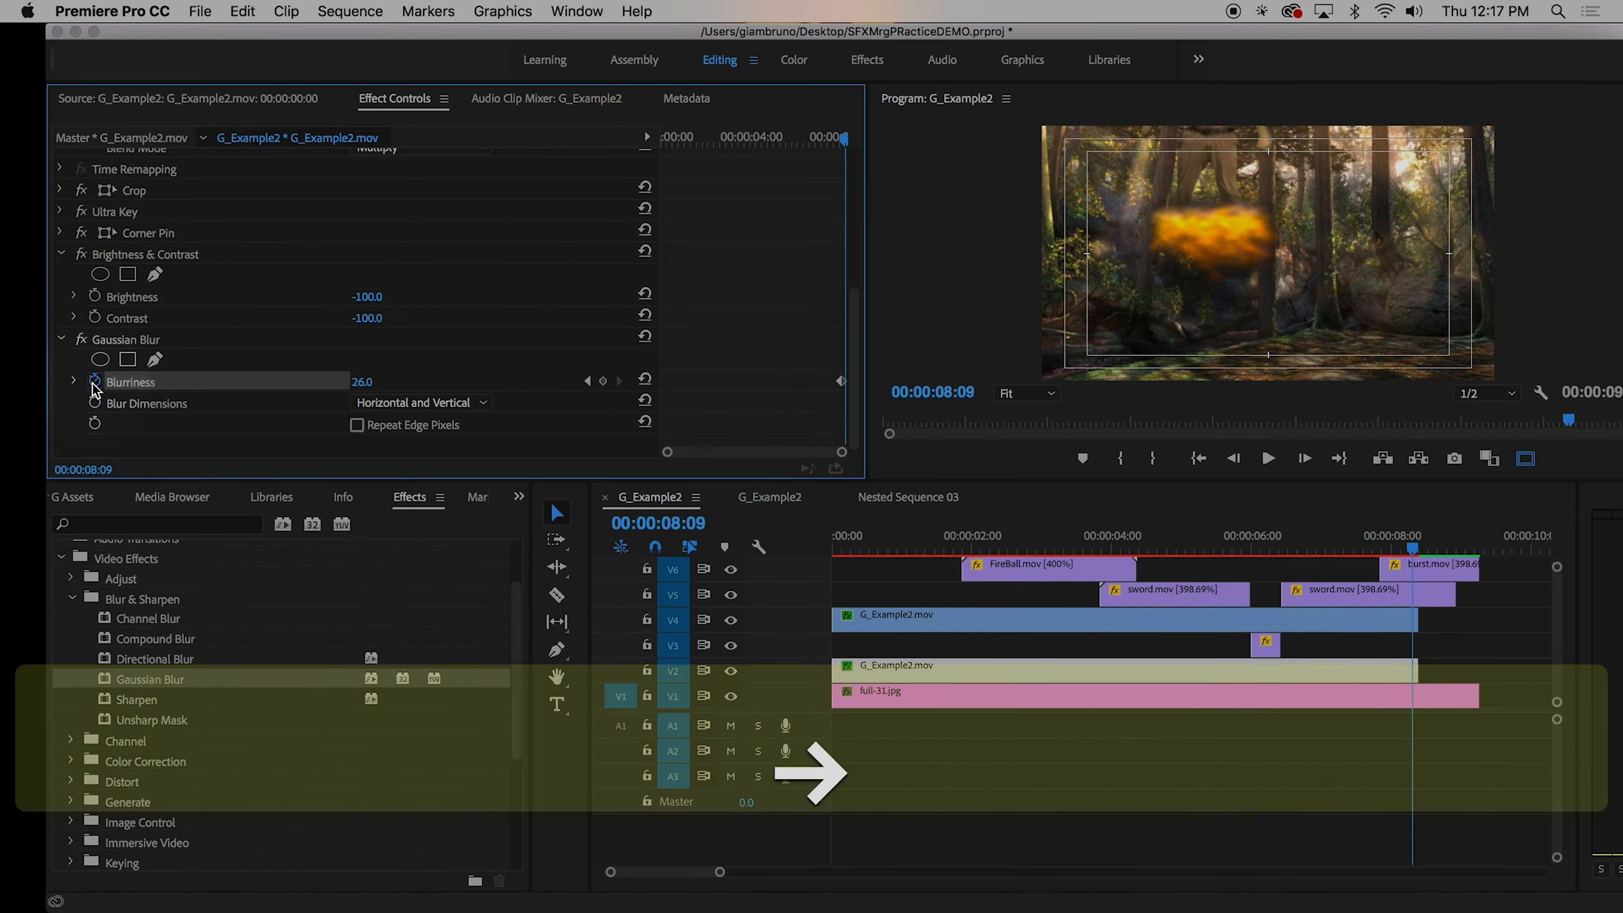
pyautogui.press('Right')
pyautogui.press('Right')
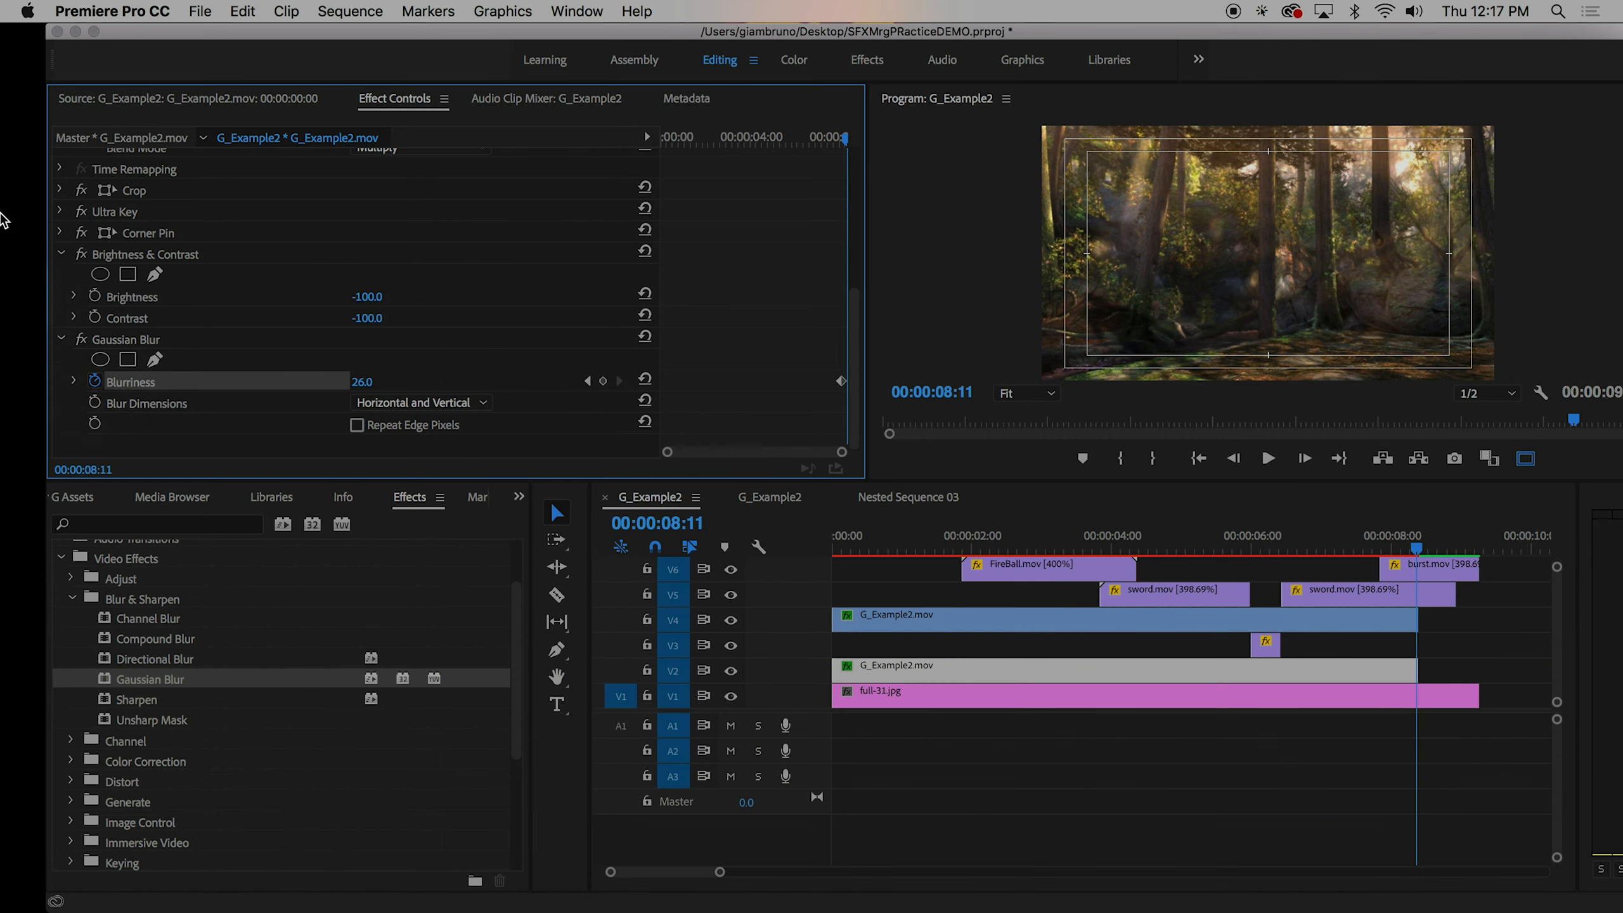
pyautogui.scroll(5, 594, 325)
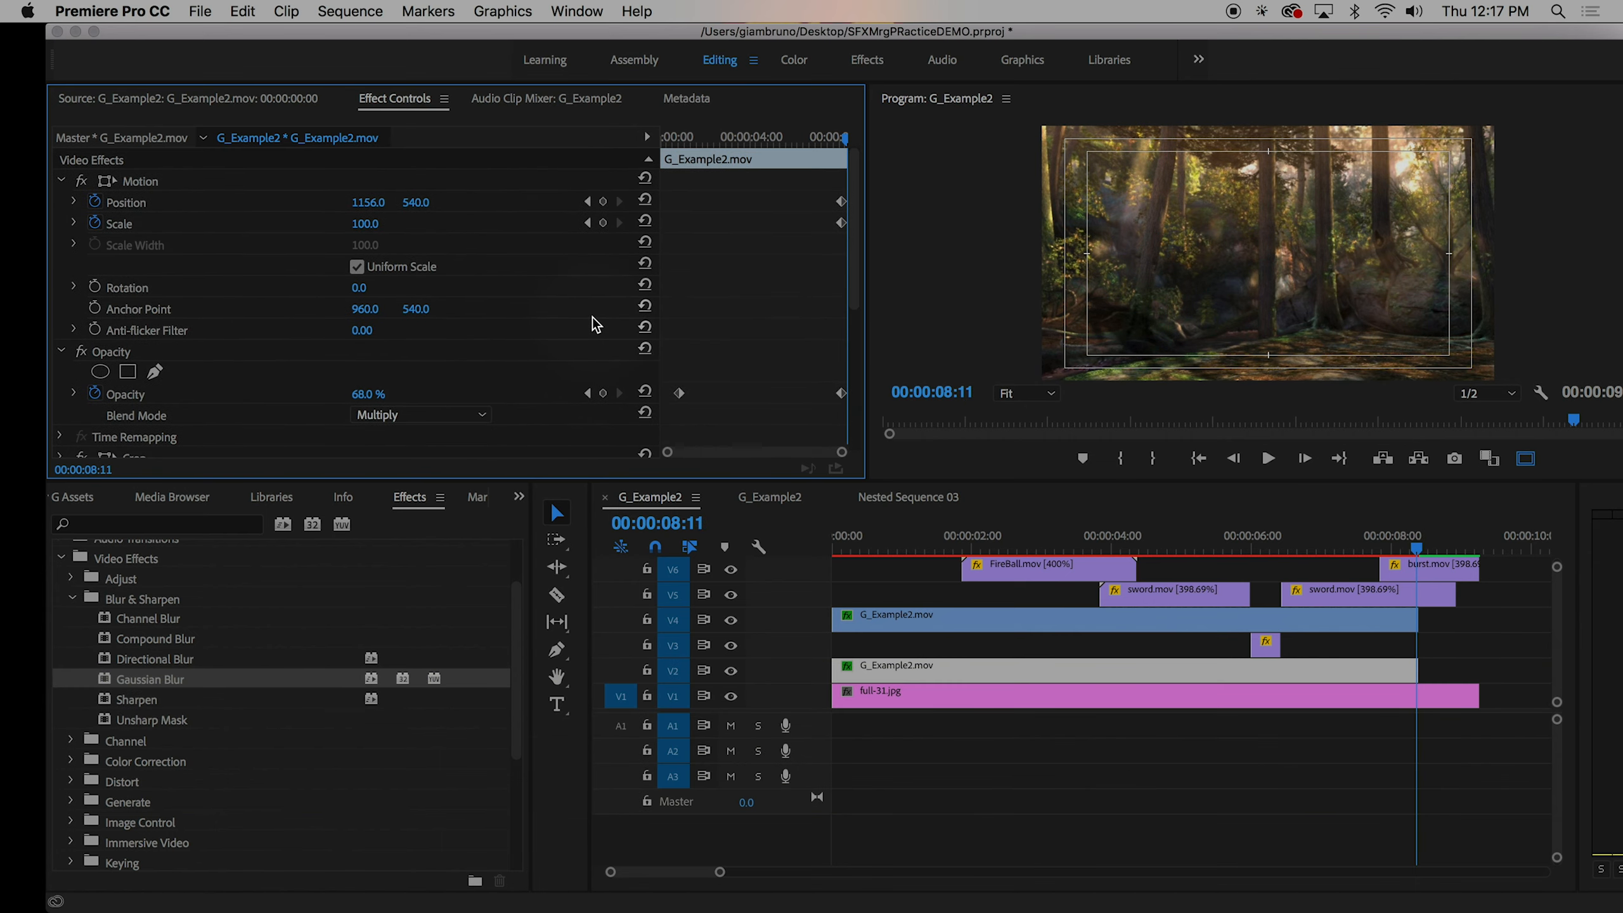
pyautogui.click(361, 223)
pyautogui.moveTo(360, 223); pyautogui.dragTo(422, 204)
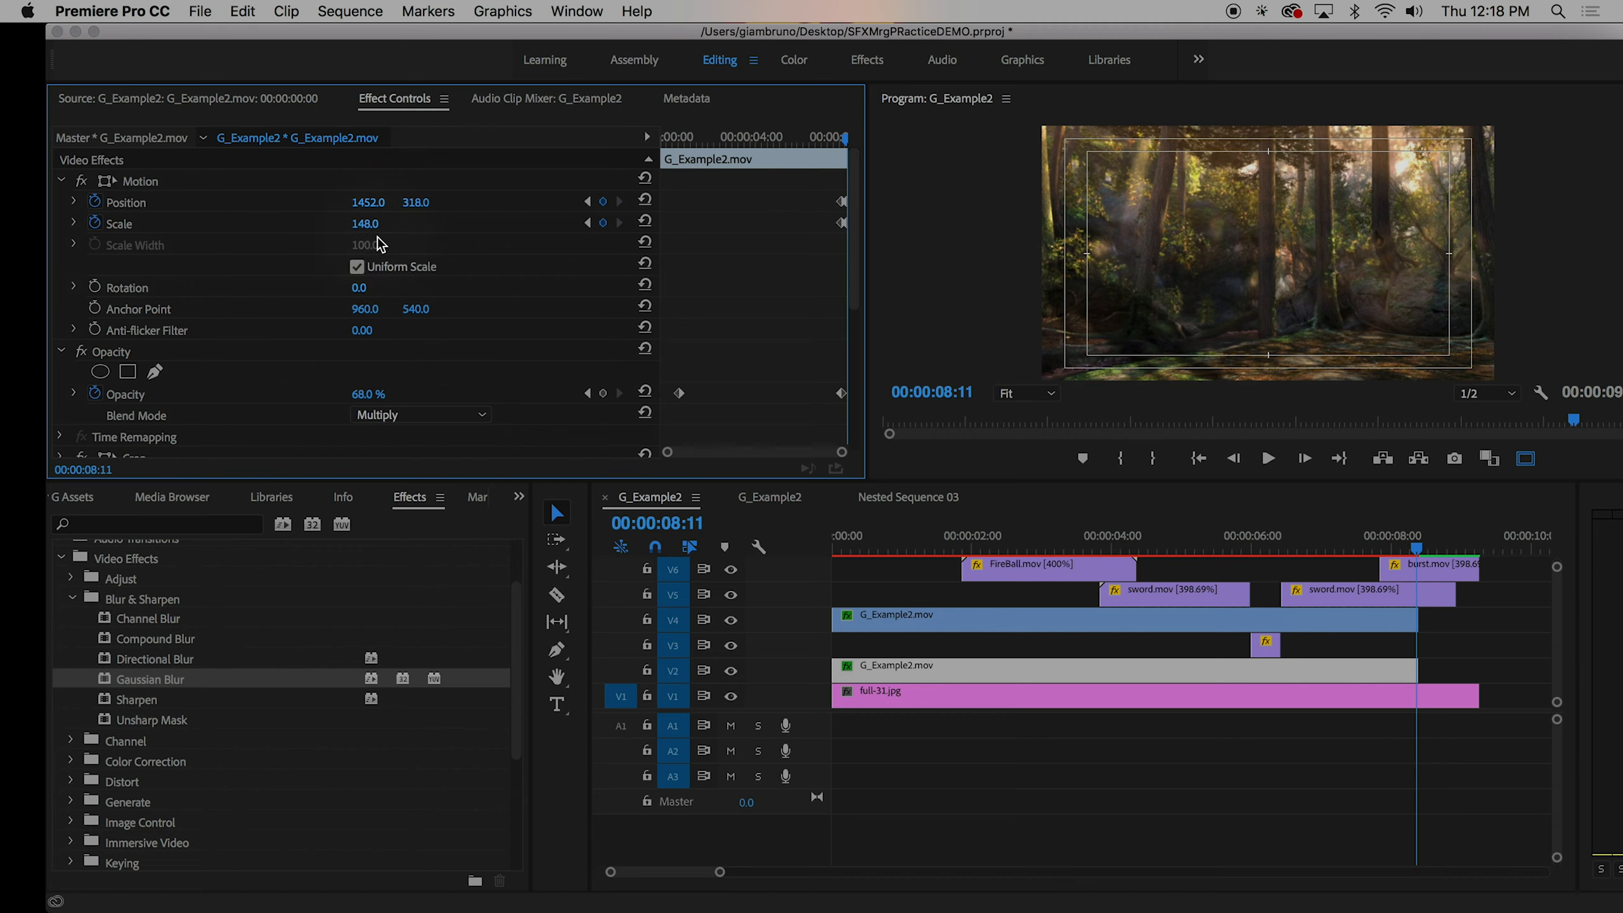
# - Step frame by frame between 00:00:08:13 and 00:00:08:05 to check the shadow's Position and Scale animation
pyautogui.press('Right')
pyautogui.press('Right')
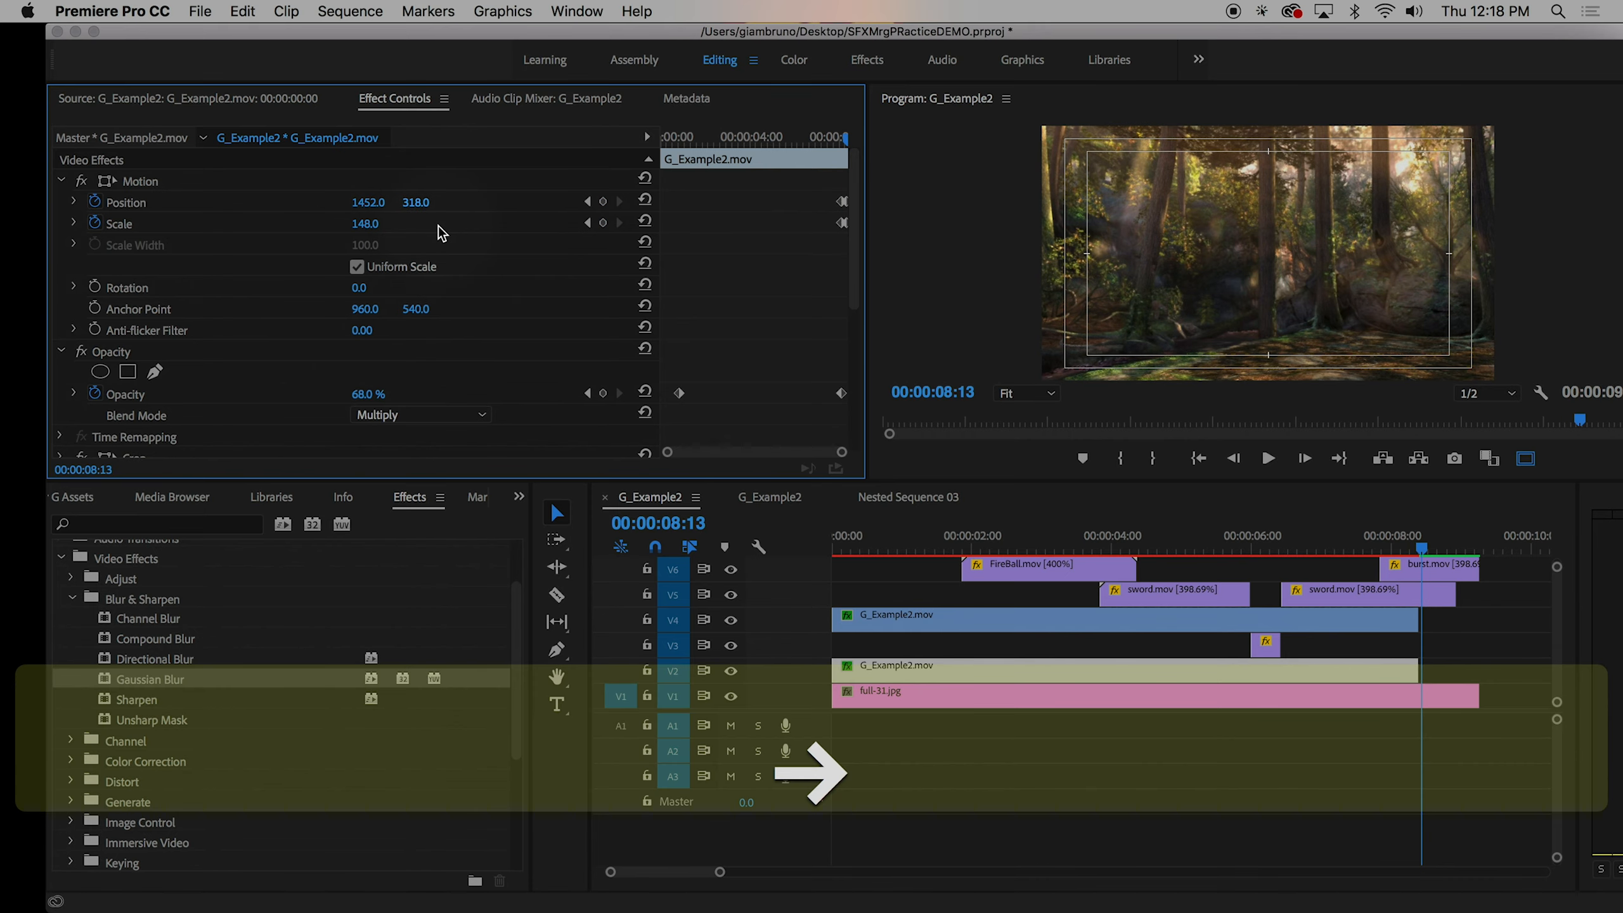
pyautogui.press('Left')
pyautogui.press('Left')
pyautogui.press('Left')
pyautogui.press('Left')
pyautogui.press('Left')
pyautogui.press('Left')
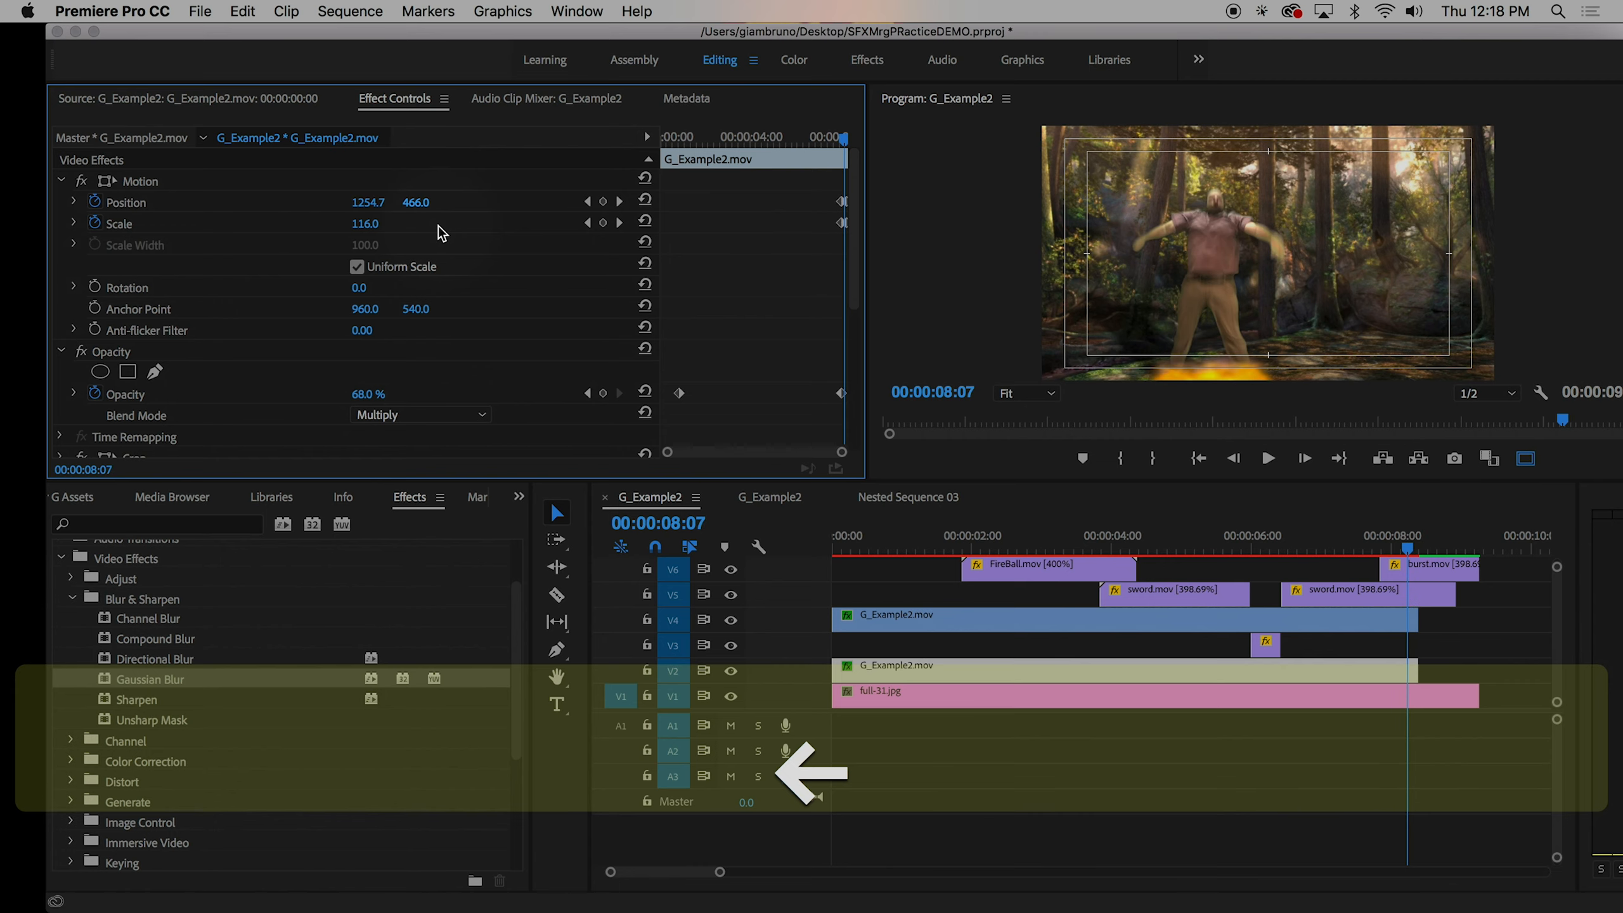
pyautogui.press('Left')
pyautogui.press('Left')
# - Set the V2 copy's Gaussian Blur Blurriness to 303 at 00:00:08:11
pyautogui.scroll(-5, 505, 354)
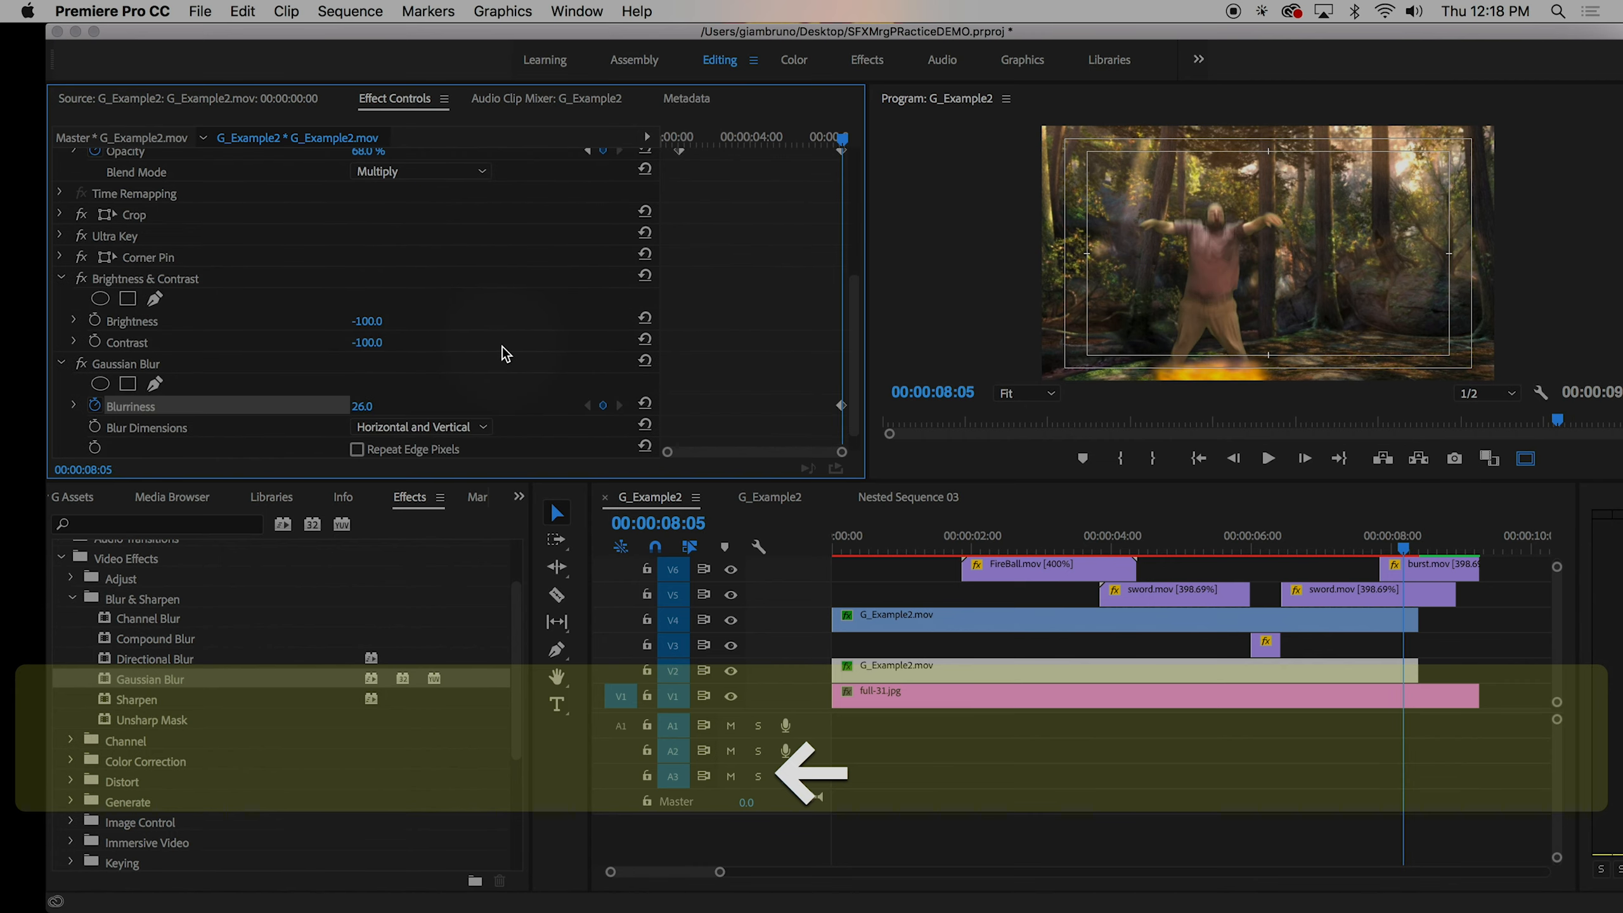
pyautogui.scroll(-1, 504, 354)
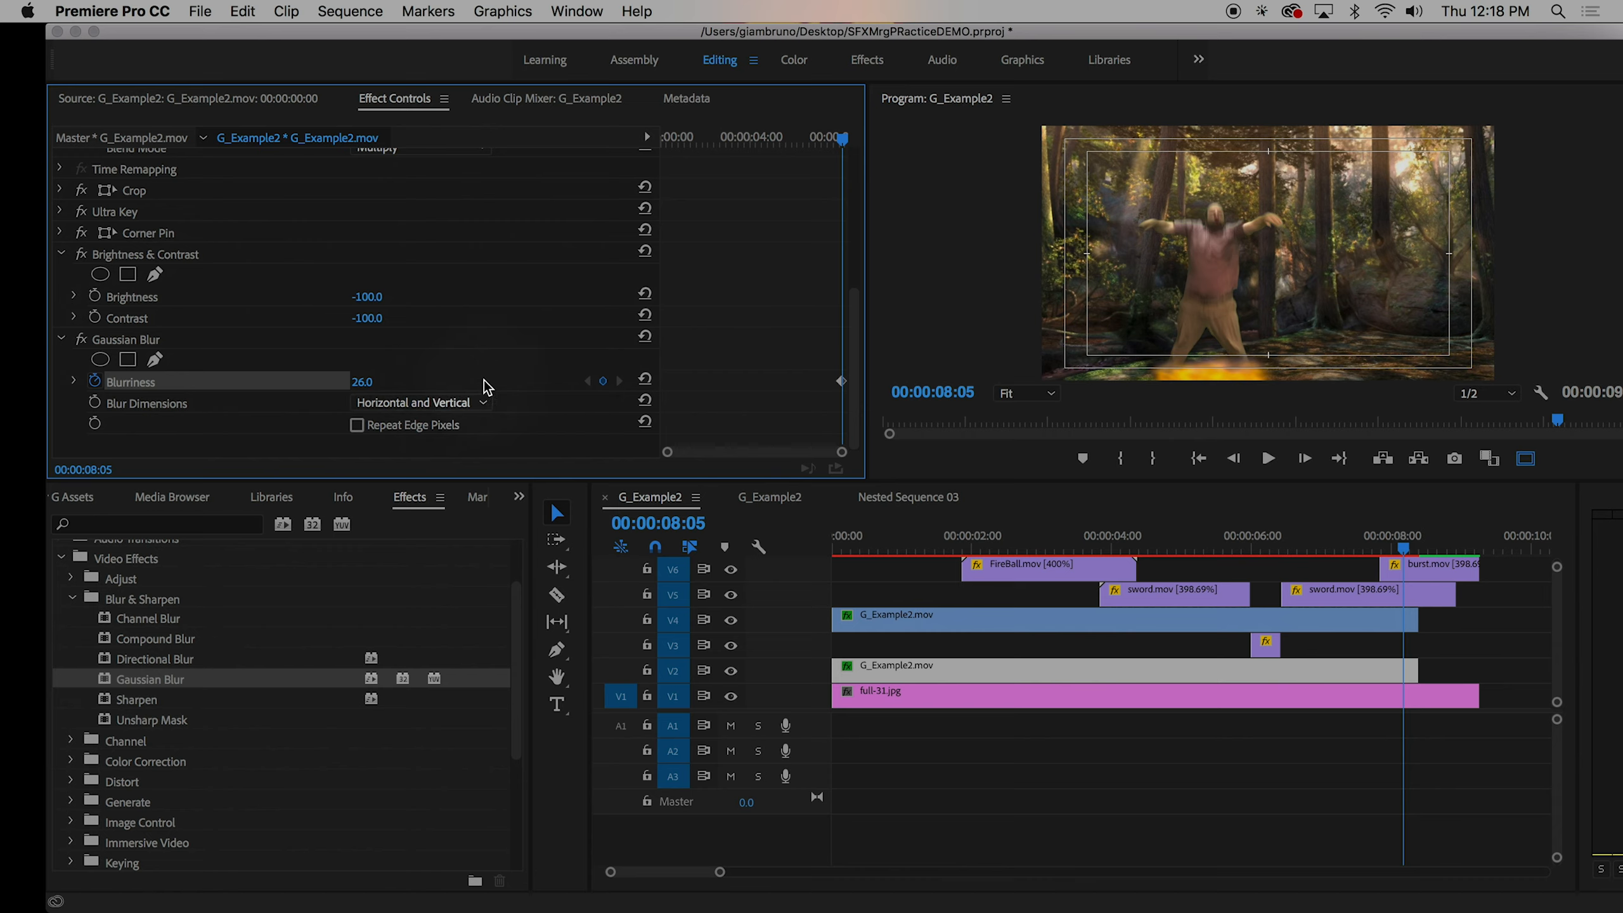
pyautogui.press('Right')
pyautogui.press('Right')
pyautogui.press('Right')
pyautogui.press('Right')
pyautogui.press('Right')
pyautogui.press('Right')
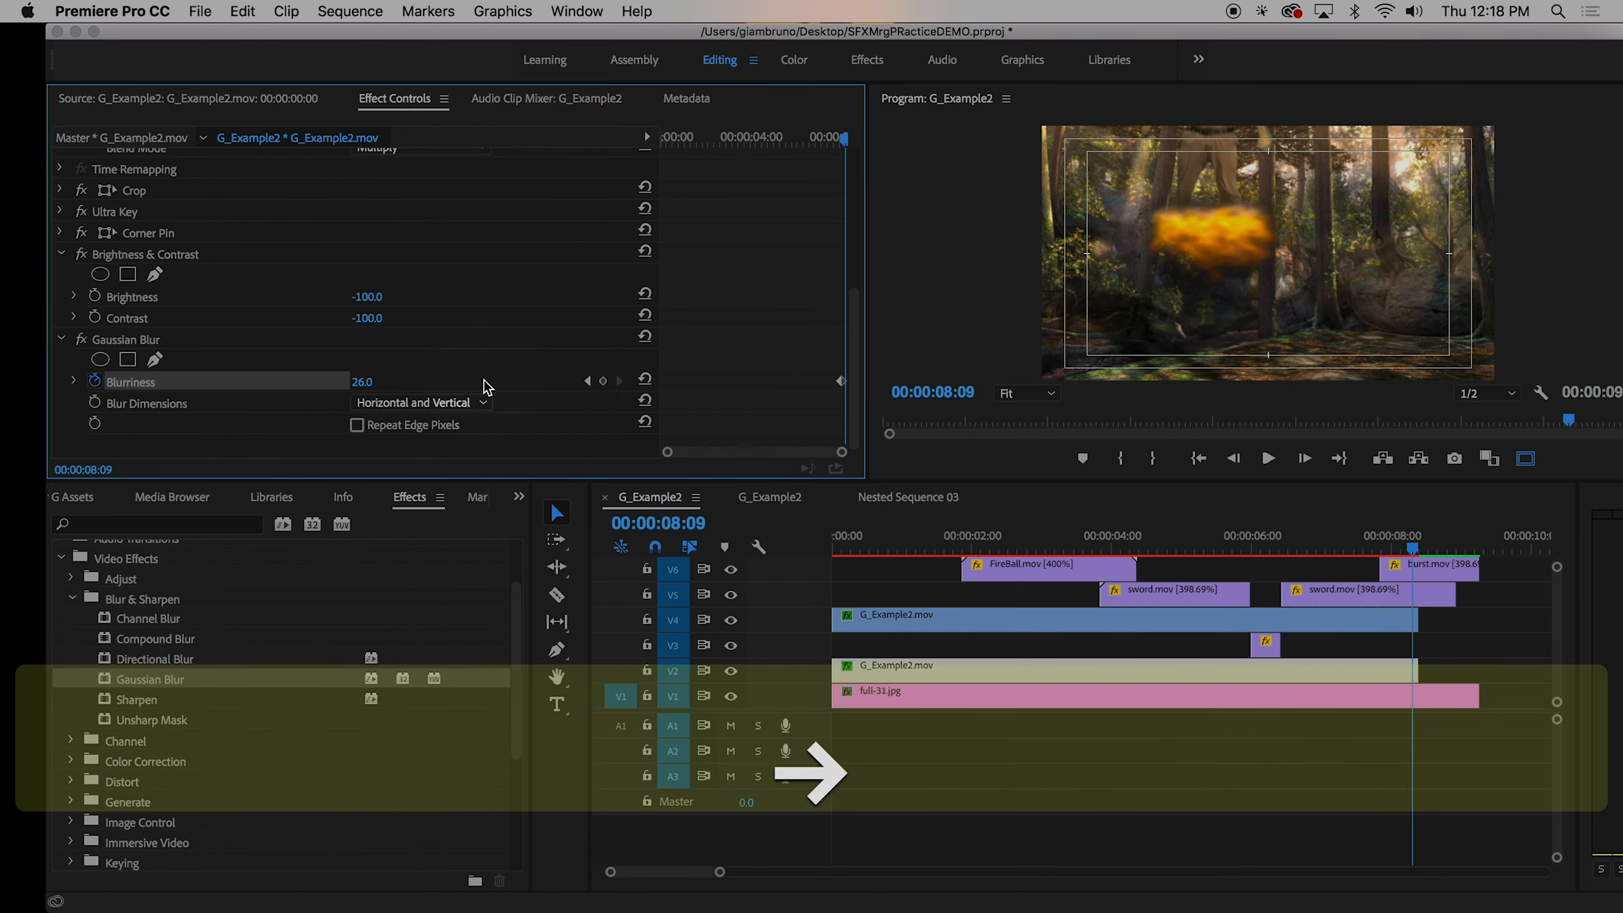
pyautogui.press('Left')
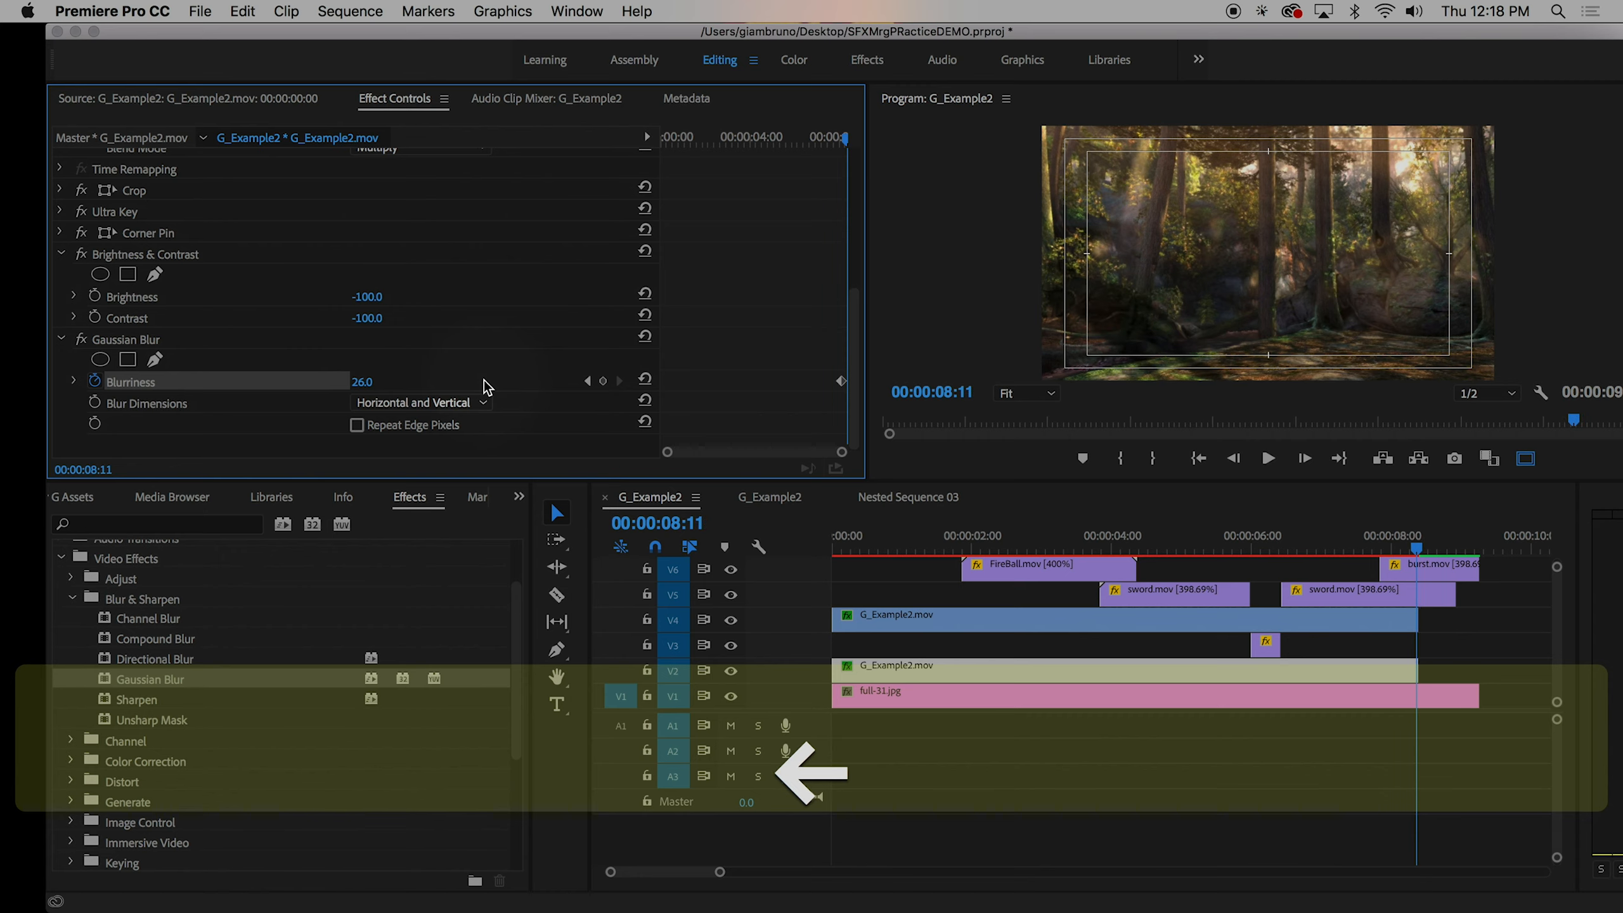
pyautogui.moveTo(362, 383); pyautogui.dragTo(361, 382)
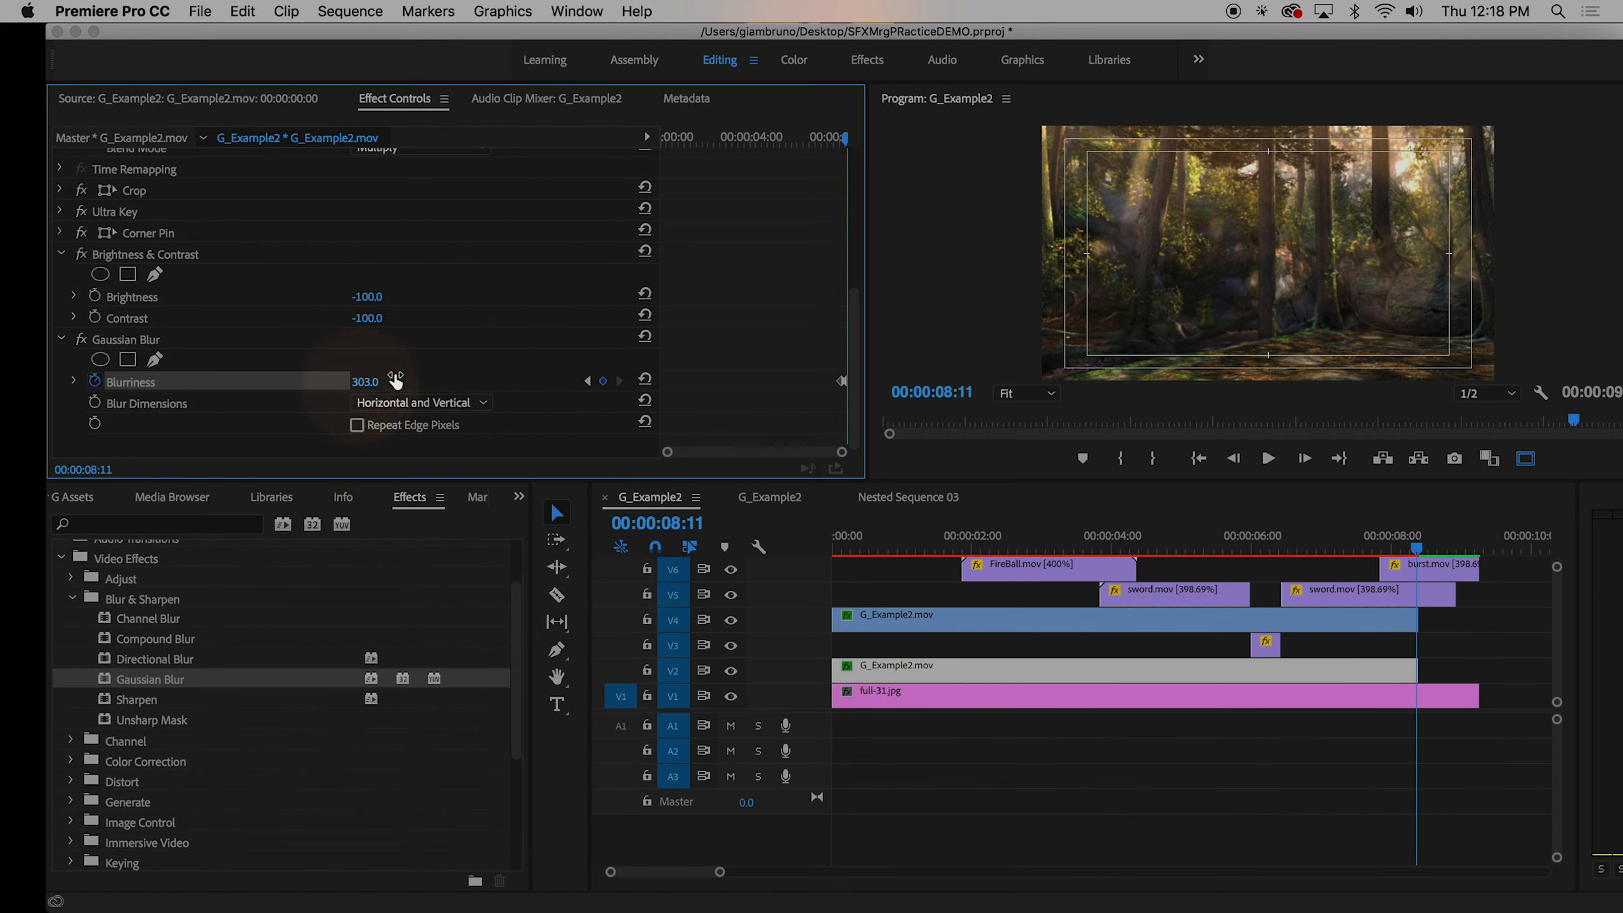
# - Add an Opacity keyframe to the V2 copy at 00:00:08:07
pyautogui.click(1393, 549)
pyautogui.moveTo(1393, 549)
pyautogui.mouseDown()
pyautogui.moveTo(1430, 551)
pyautogui.moveTo(1407, 550)
pyautogui.mouseUp()
pyautogui.click(819, 326)
pyautogui.scroll(2, 456, 305)
pyautogui.scroll(4, 451, 310)
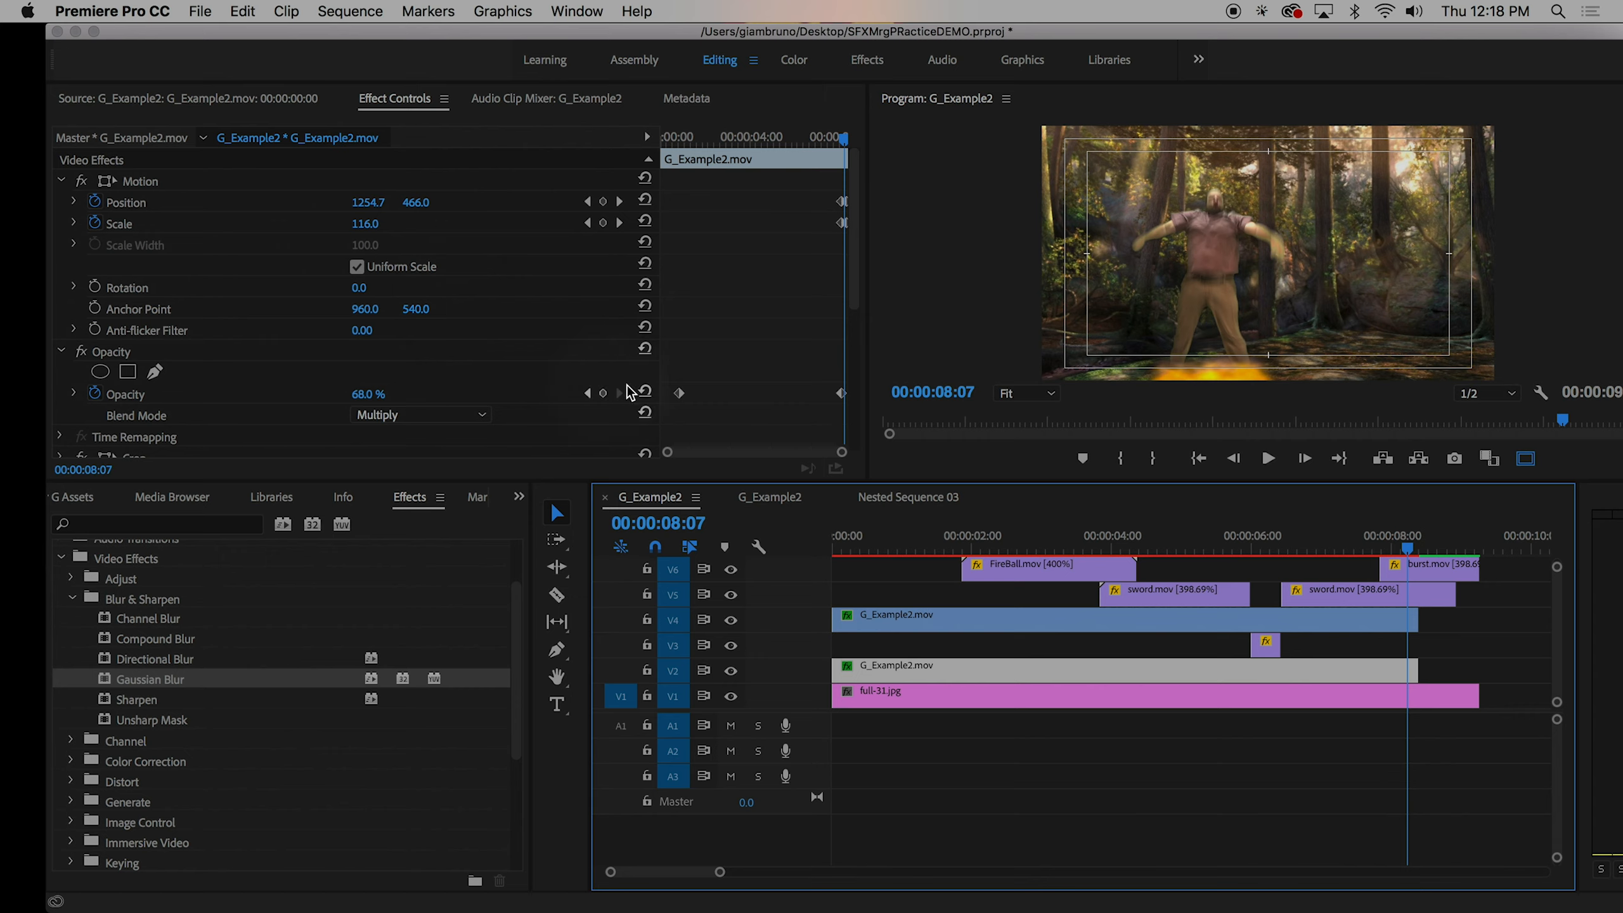
pyautogui.click(602, 392)
# - Lower the V2 copy's Opacity at 00:00:08:11 so the shadow fades out
pyautogui.press('Right')
pyautogui.press('Right')
pyautogui.press('Right')
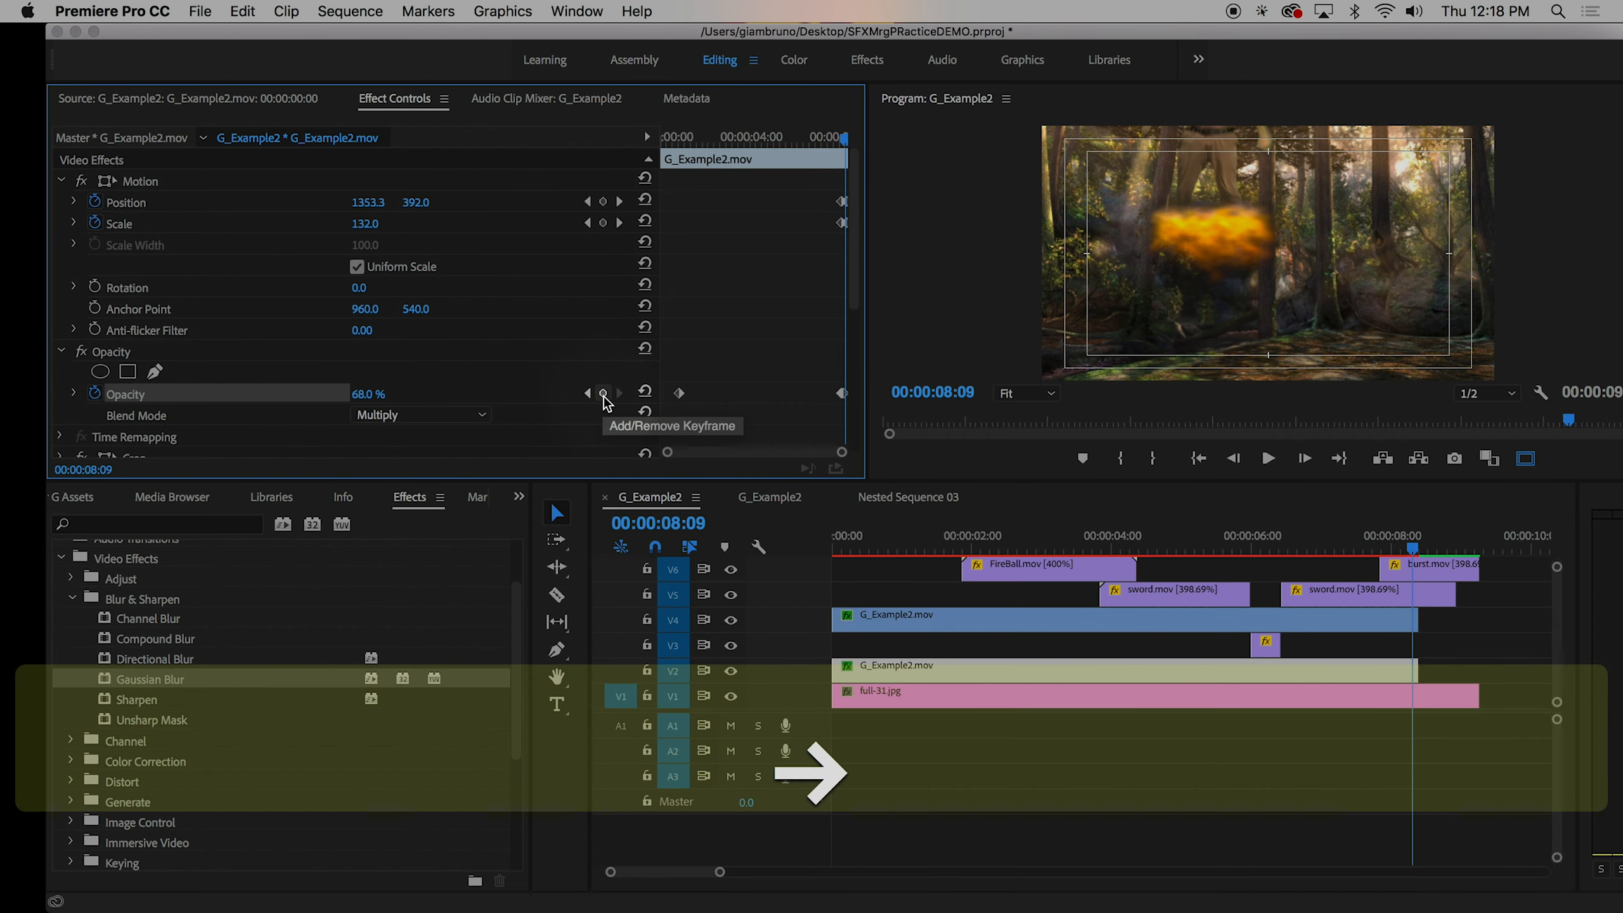
pyautogui.press('Right')
pyautogui.press('Right')
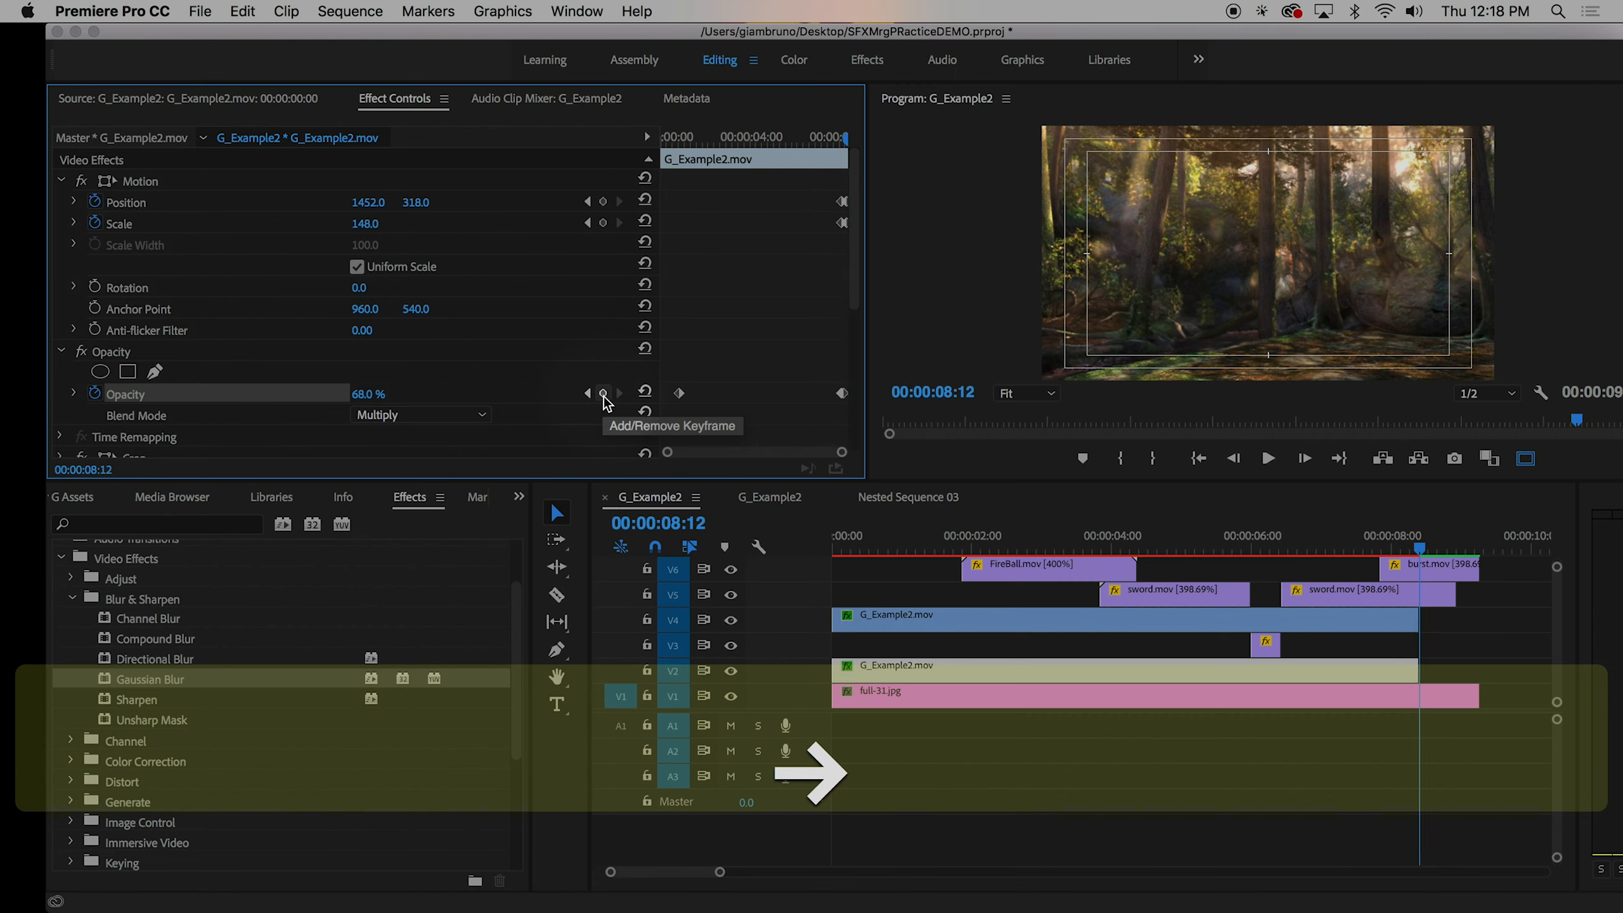
pyautogui.press('Left')
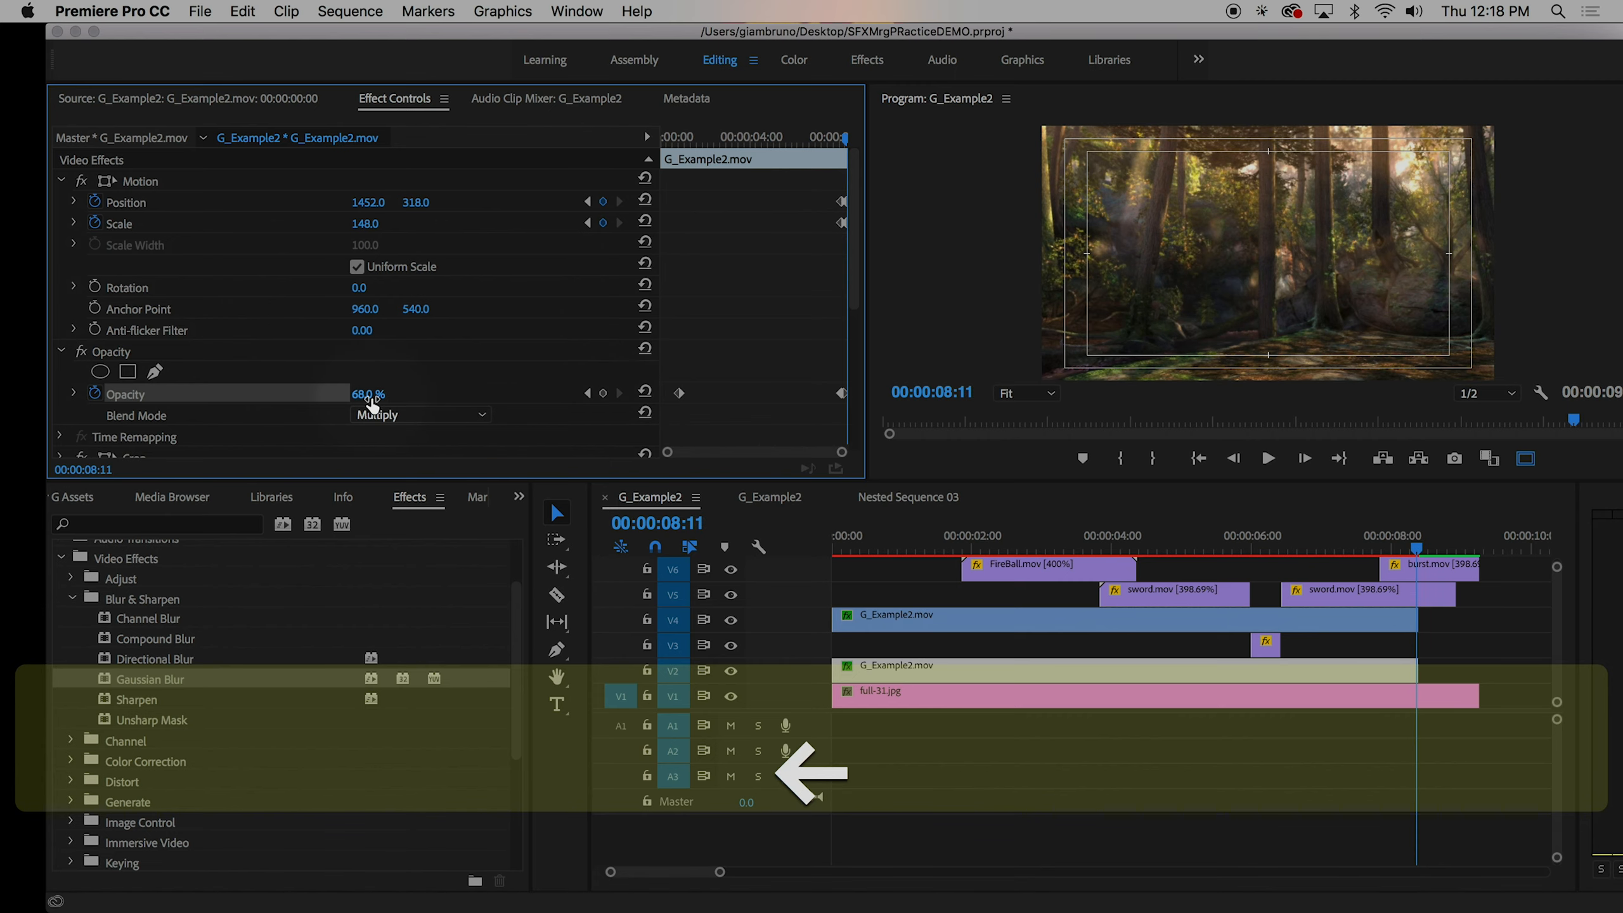
pyautogui.moveTo(368, 394); pyautogui.dragTo(358, 394)
# - Scrub the sequence from 00:00:00:29 to 00:00:04:16 to review the shadow with the fireball and flame effects
pyautogui.moveTo(1409, 549)
pyautogui.mouseDown()
pyautogui.moveTo(1373, 554)
pyautogui.moveTo(1427, 555)
pyautogui.moveTo(1341, 551)
pyautogui.moveTo(899, 615)
pyautogui.mouseUp()
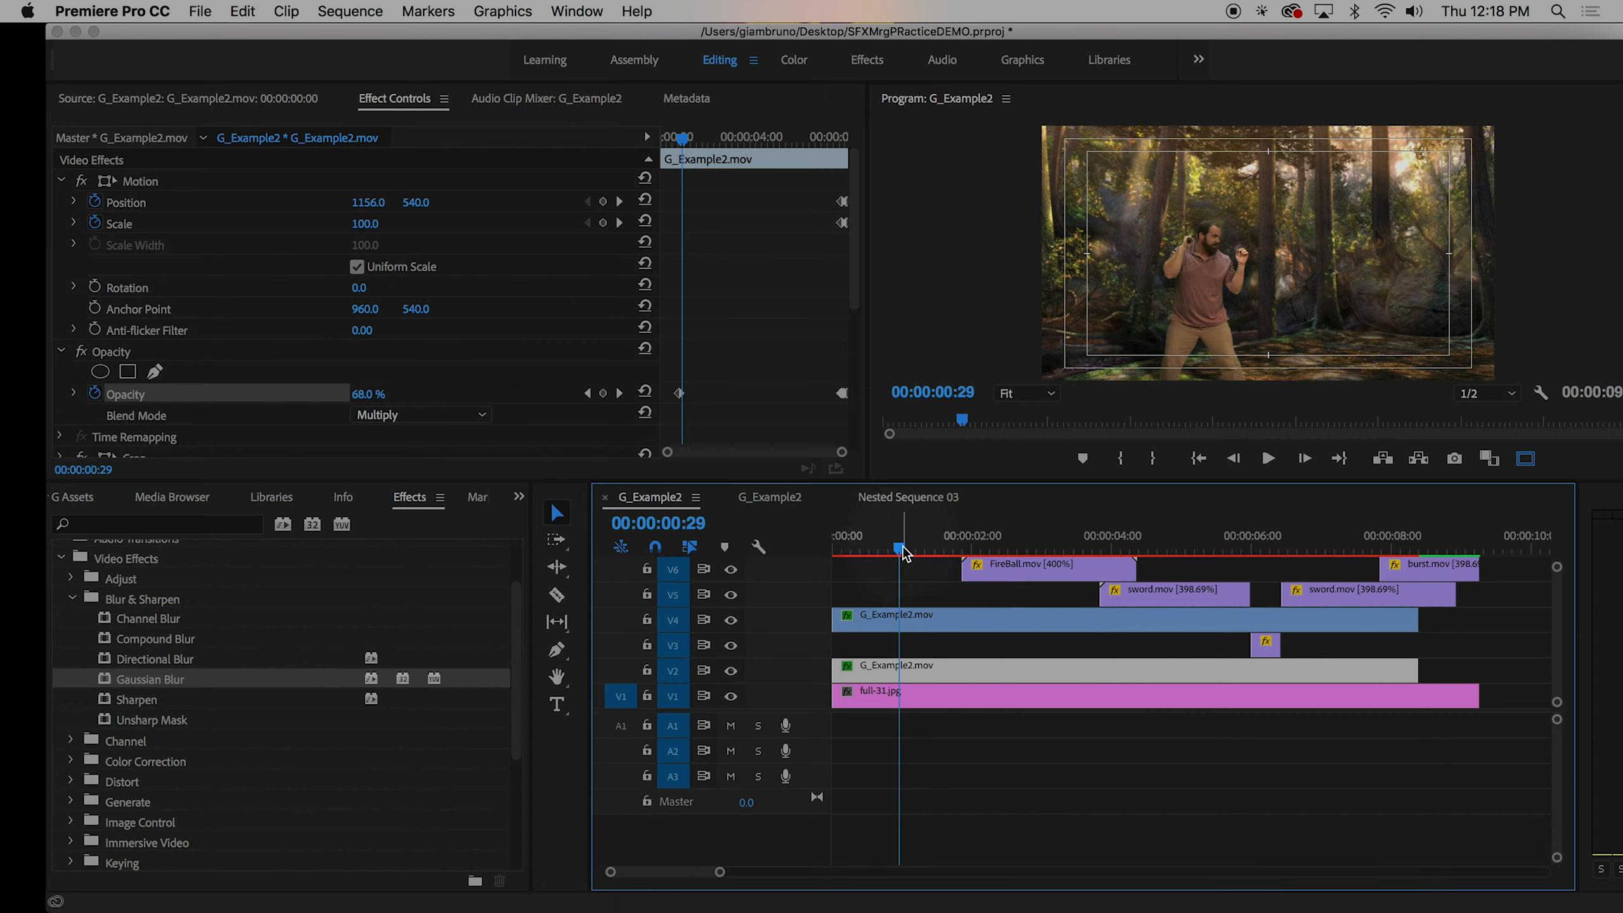
pyautogui.moveTo(903, 549); pyautogui.dragTo(972, 566)
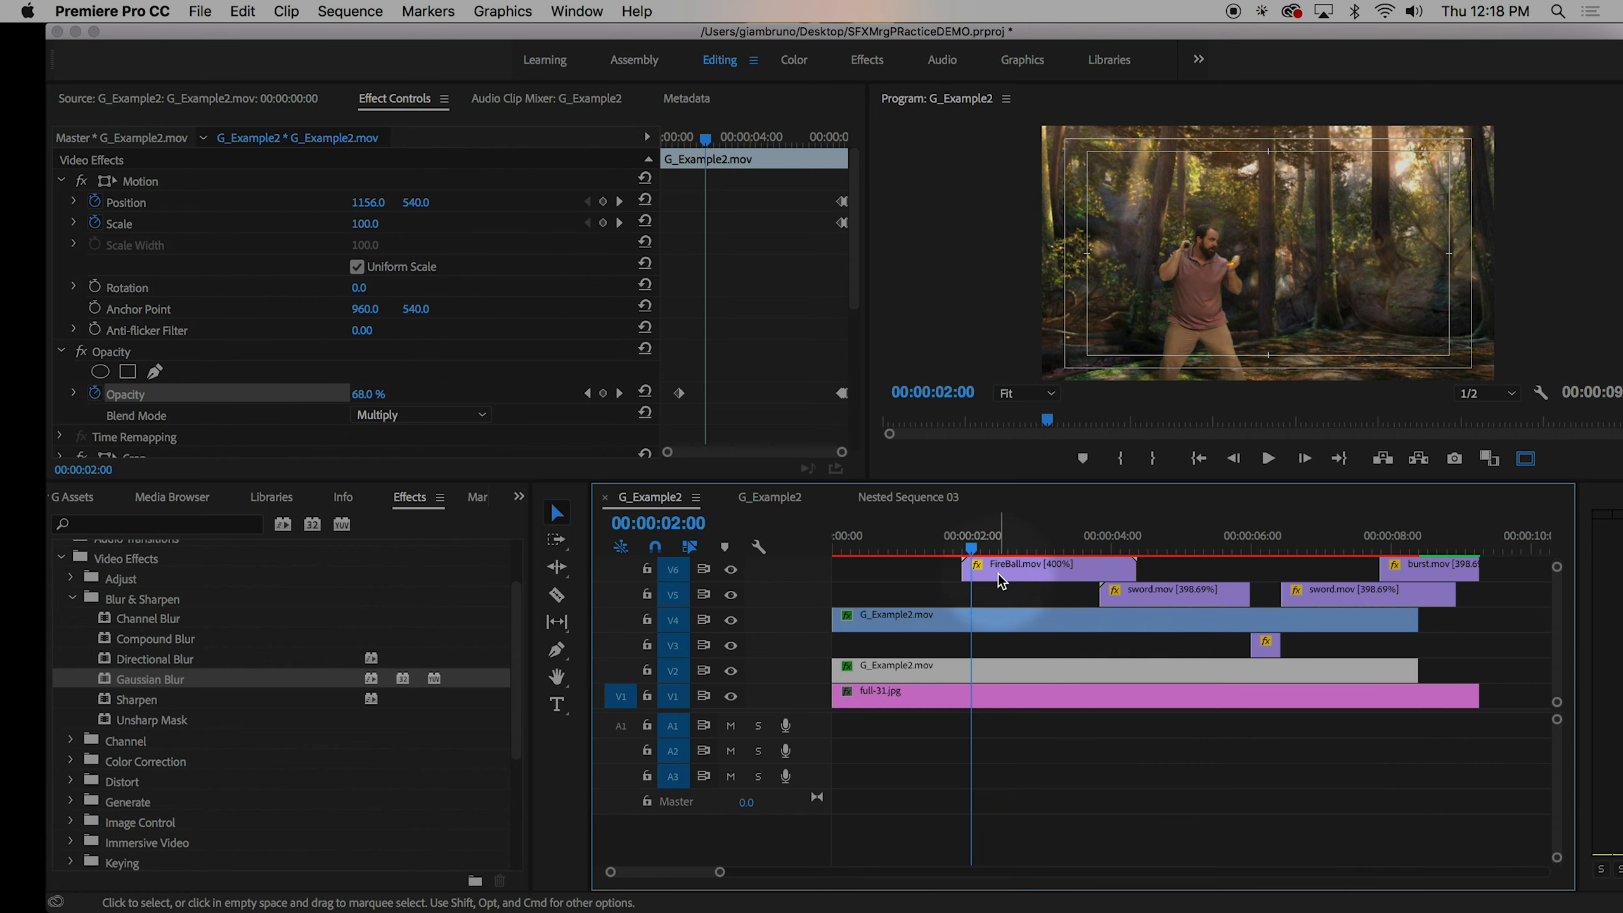
pyautogui.scroll(1, 998, 574)
pyautogui.click(996, 549)
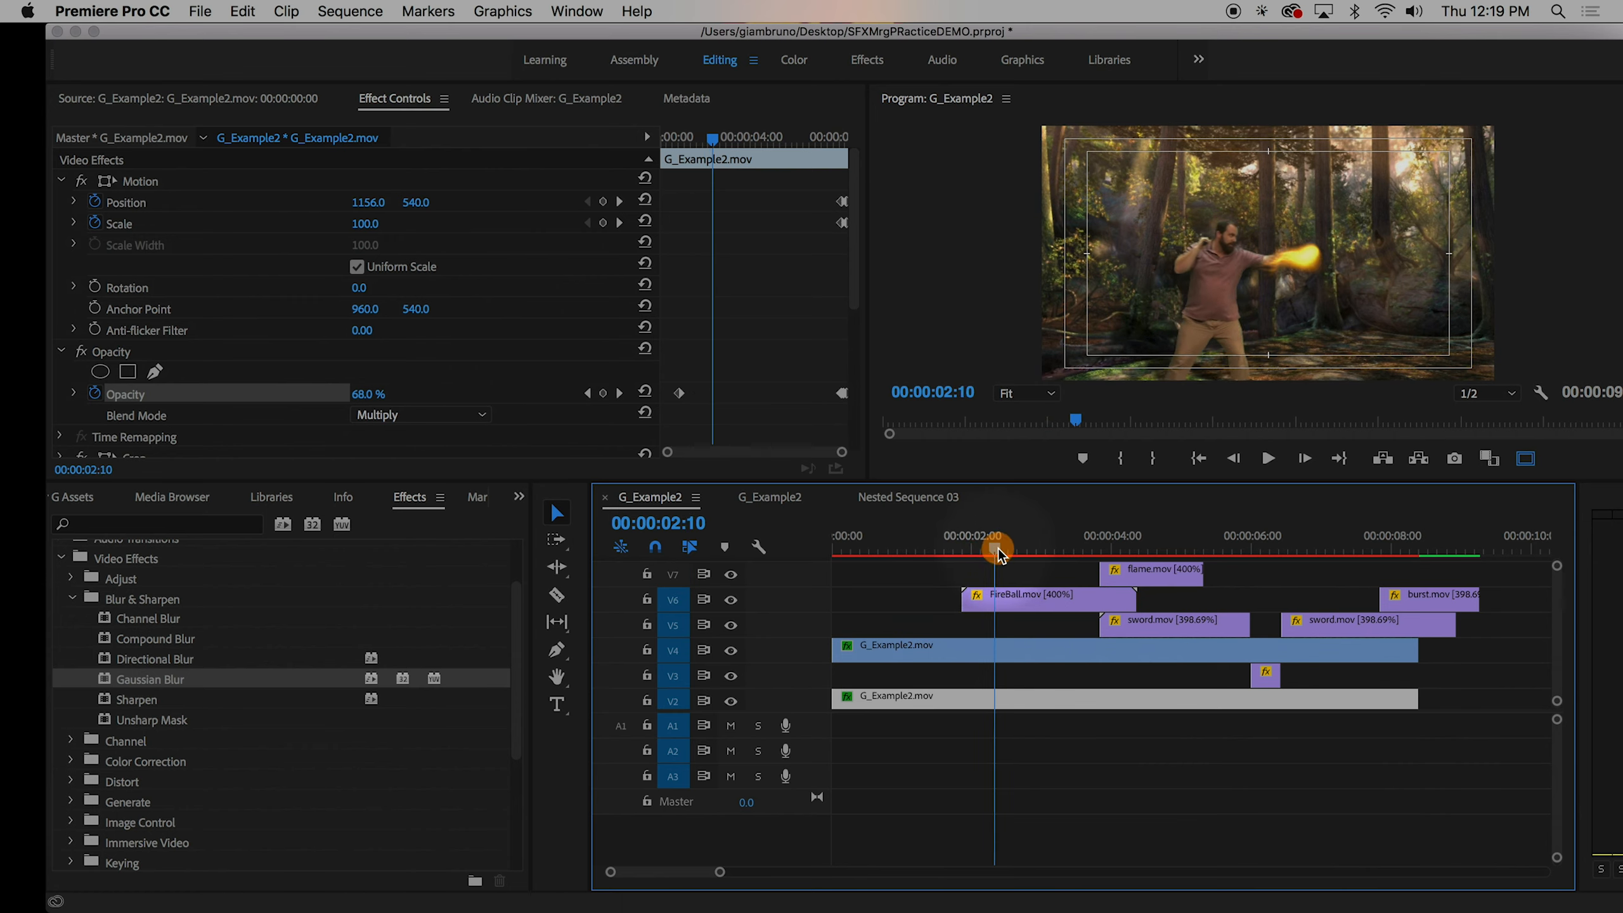
pyautogui.moveTo(999, 548); pyautogui.dragTo(1151, 558)
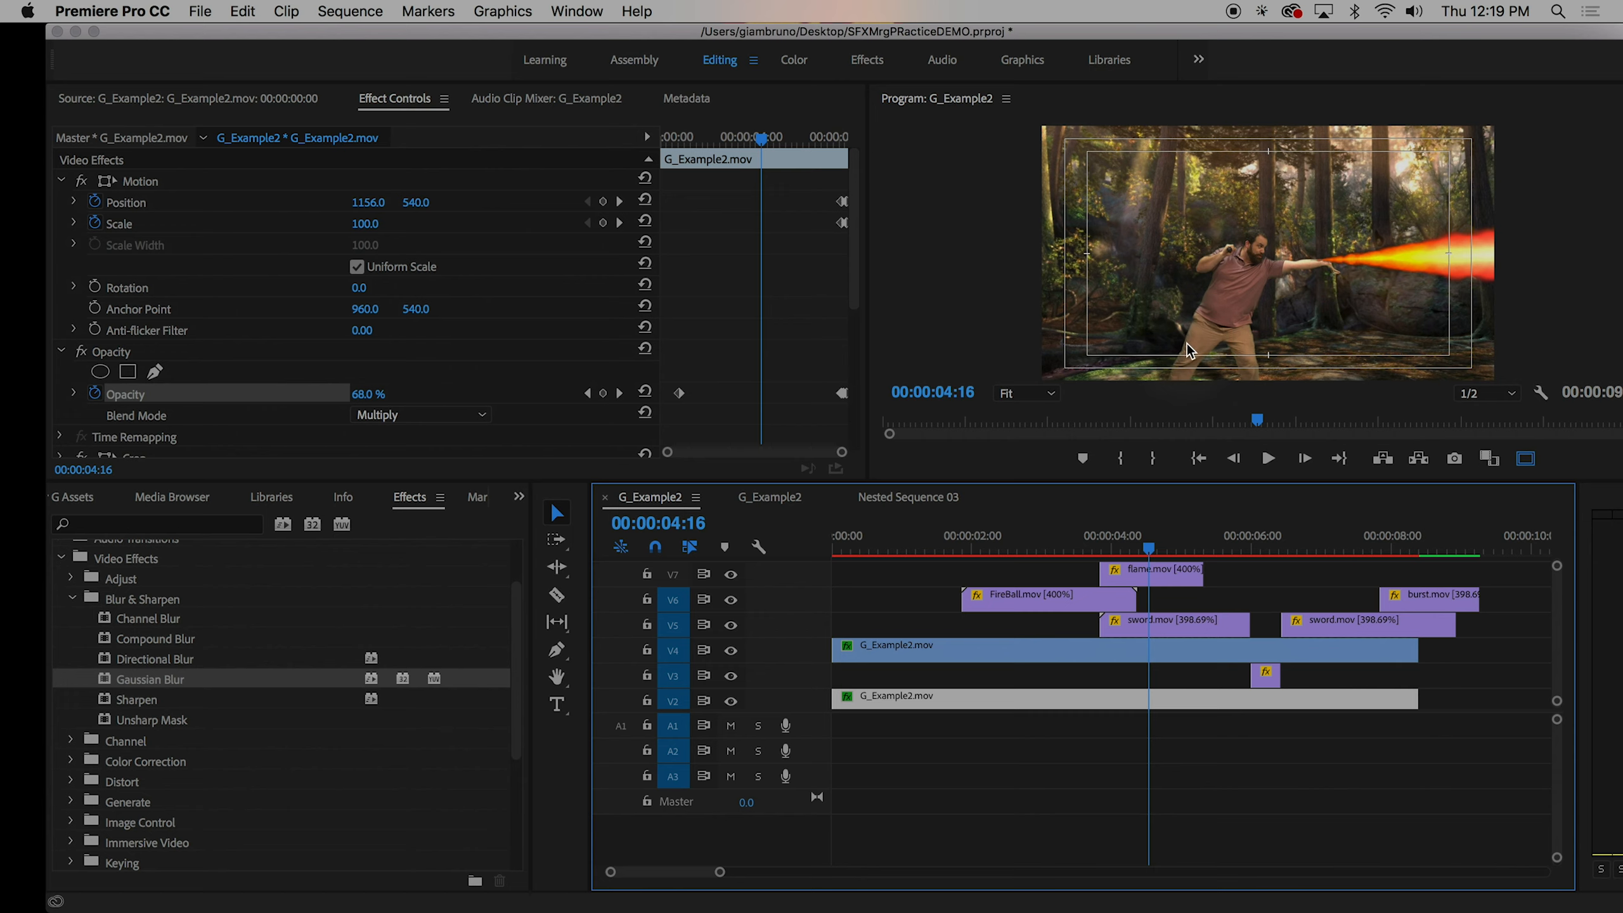
# - Move the playhead to 00:00:02:04, where the fireball begins, and select the actor's G_Example2.mov clip on V4
pyautogui.moveTo(1162, 550); pyautogui.dragTo(988, 596)
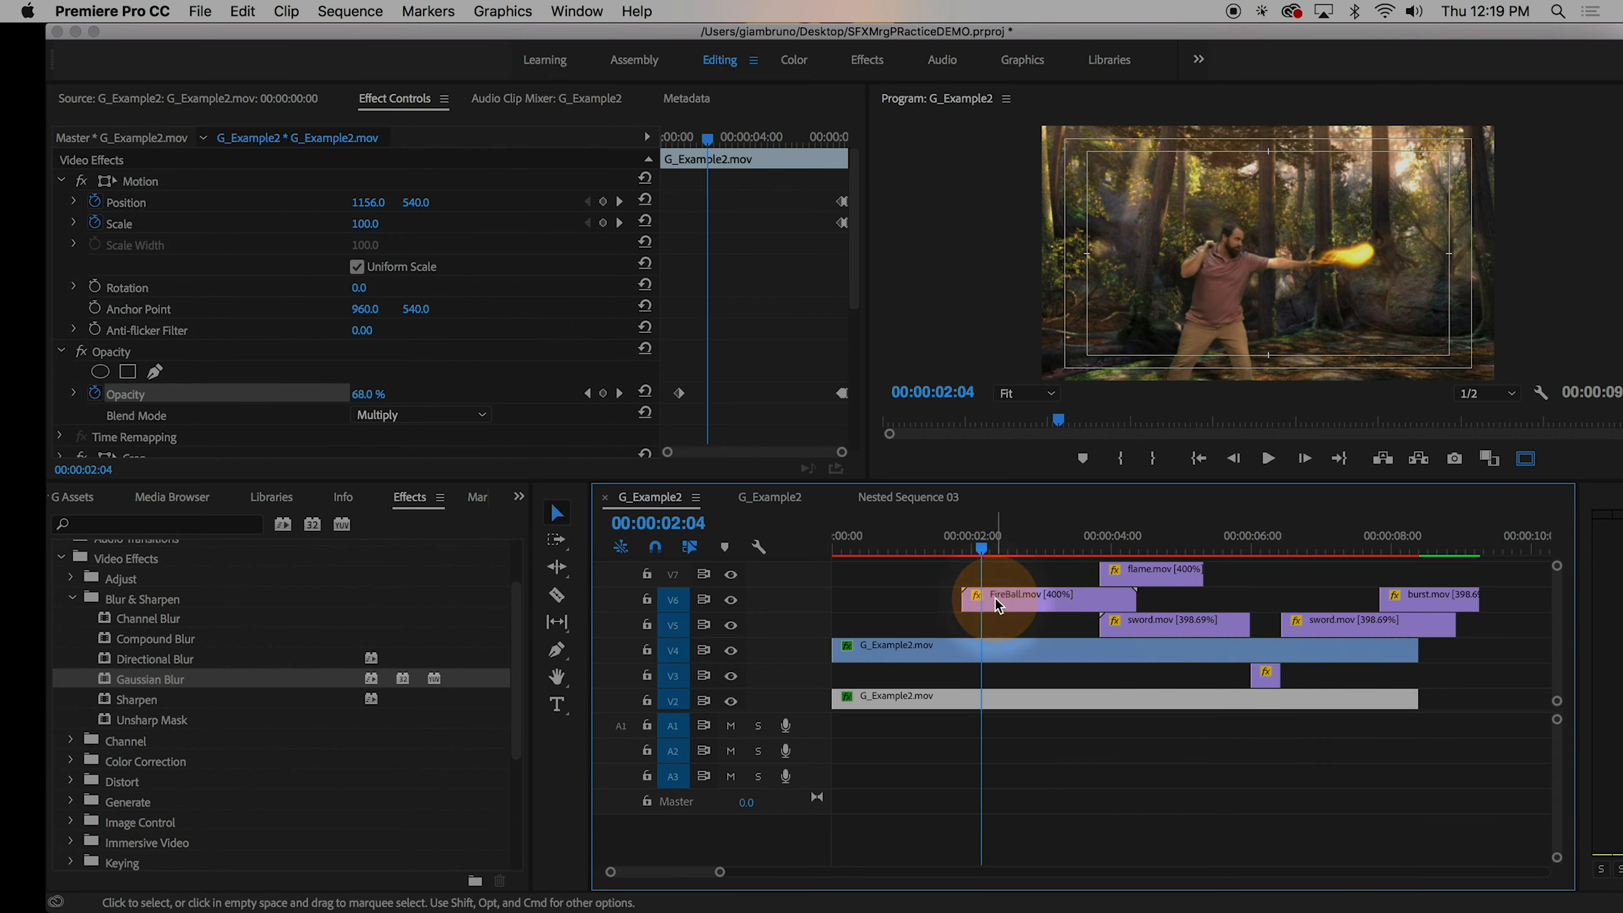
pyautogui.click(992, 599)
pyautogui.click(981, 540)
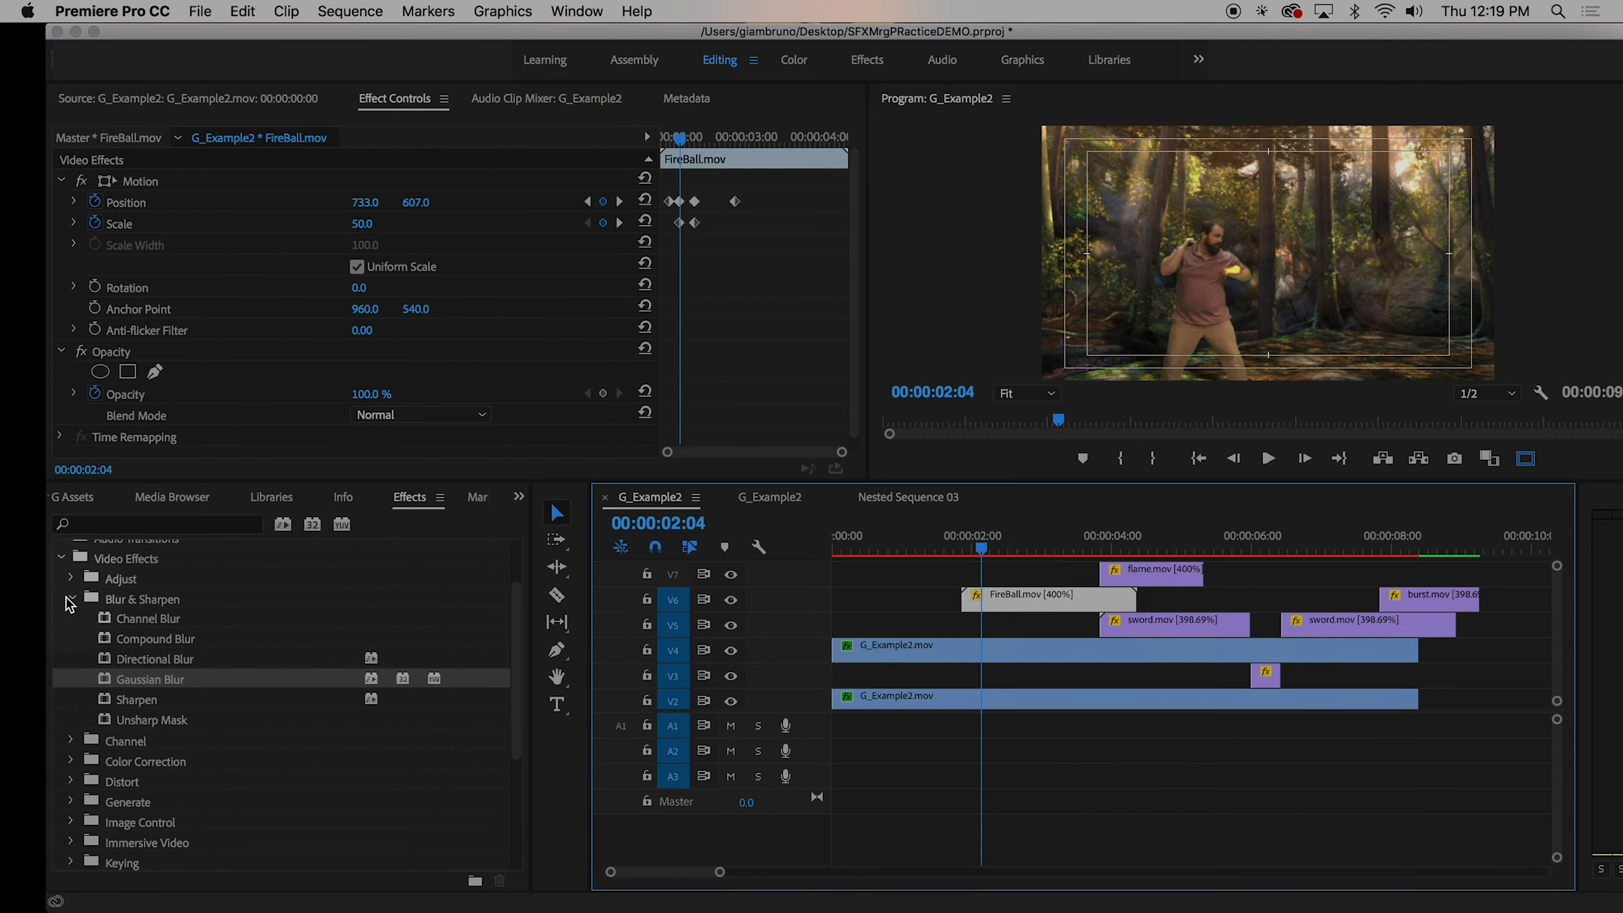
pyautogui.click(71, 599)
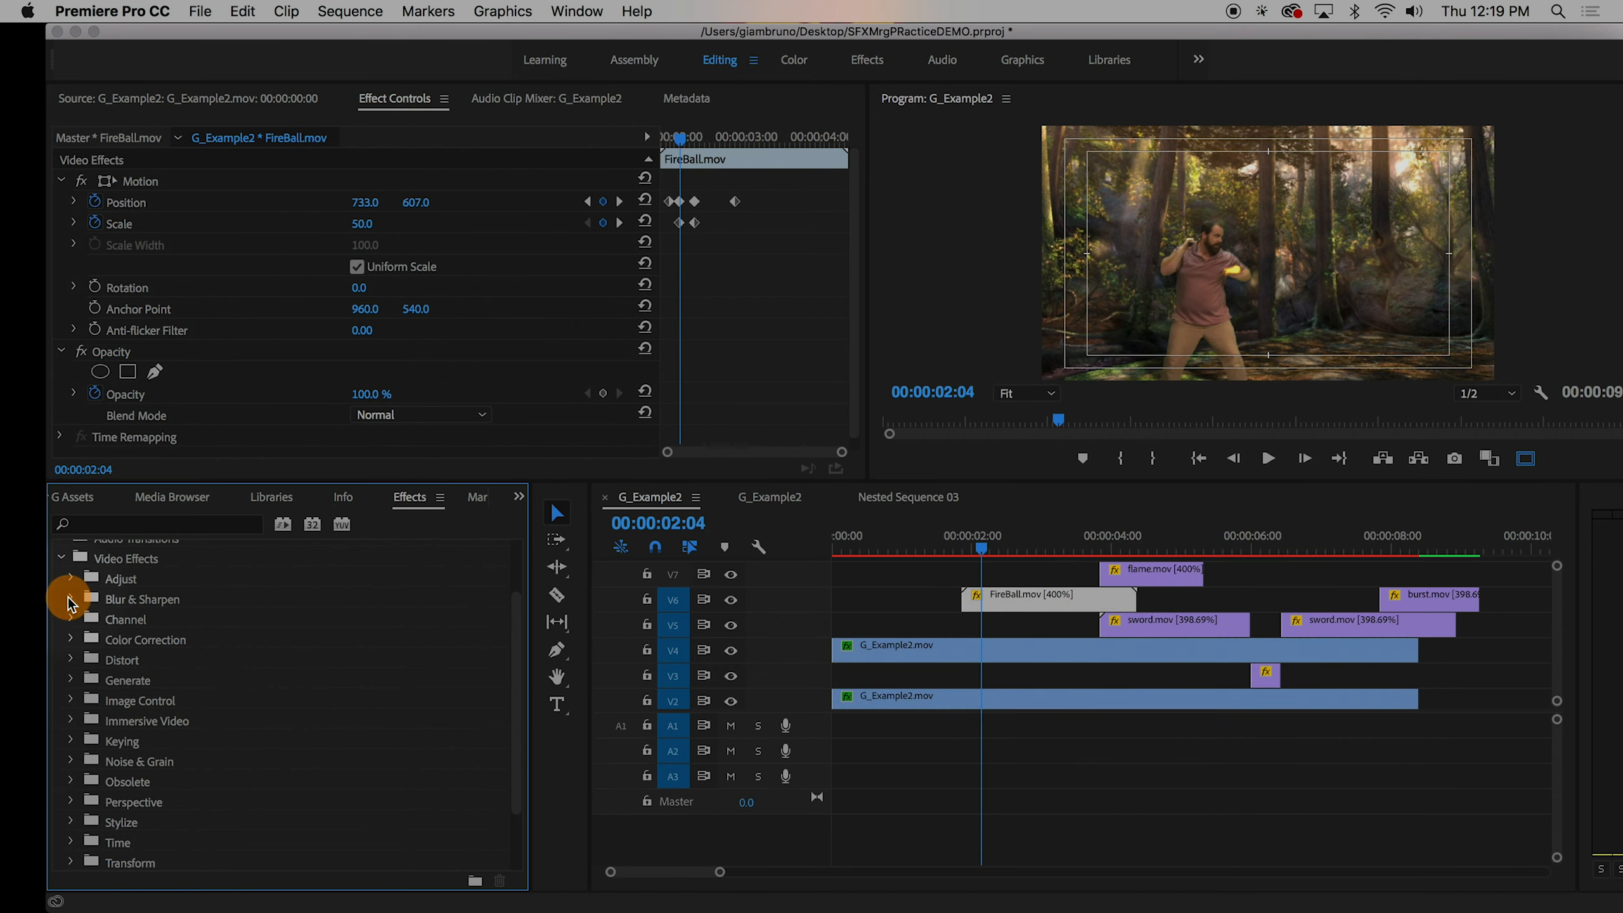
pyautogui.click(935, 656)
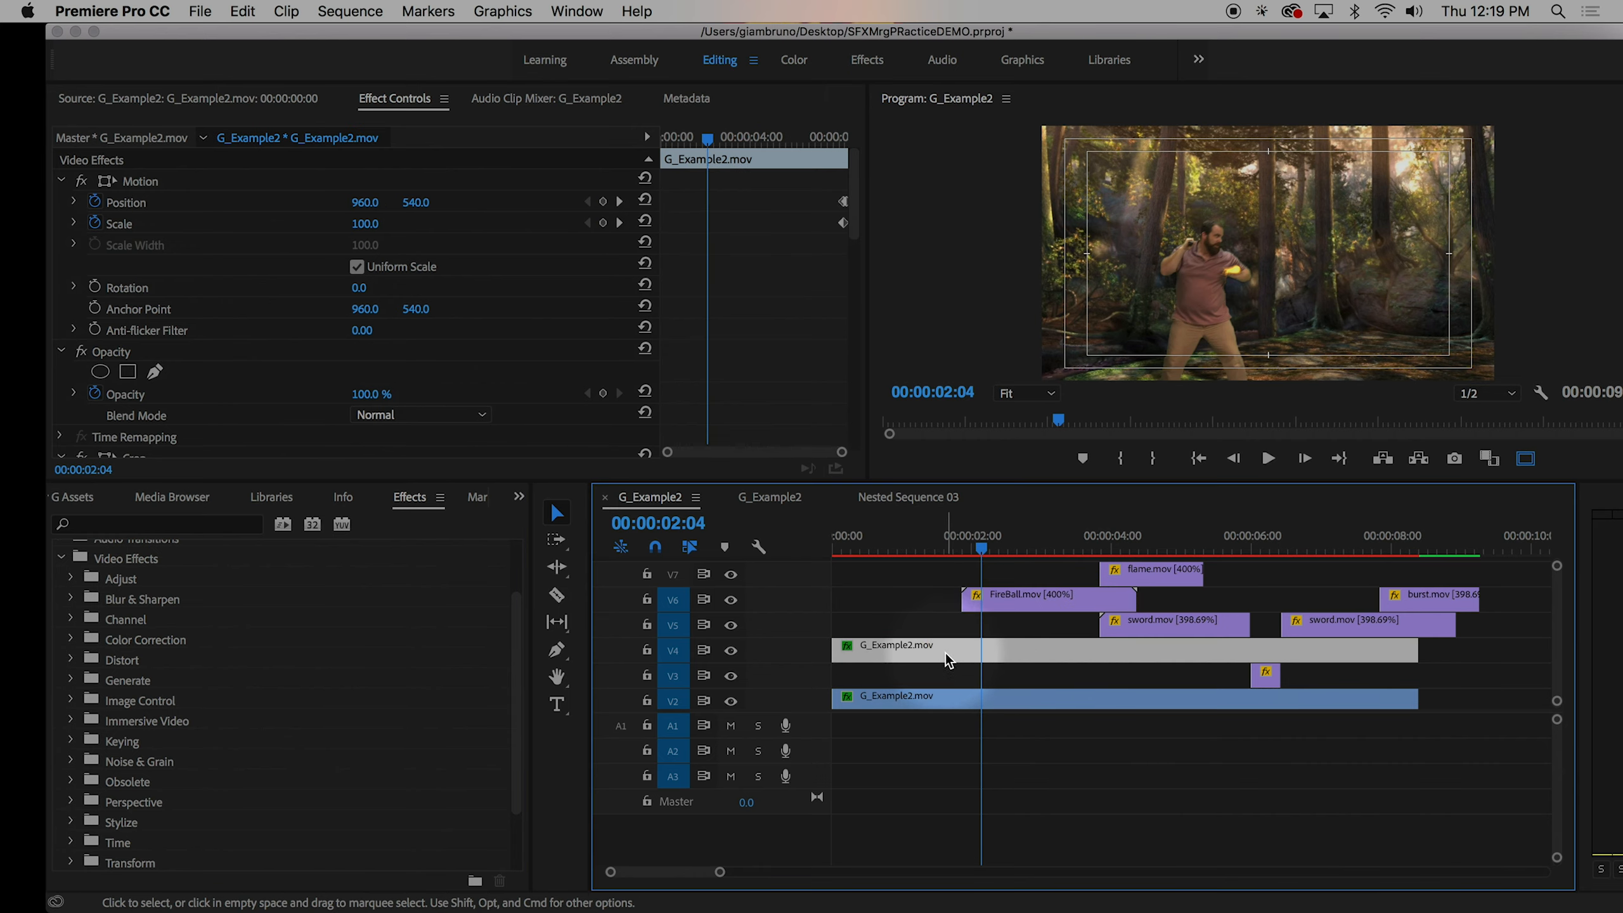
pyautogui.click(898, 699)
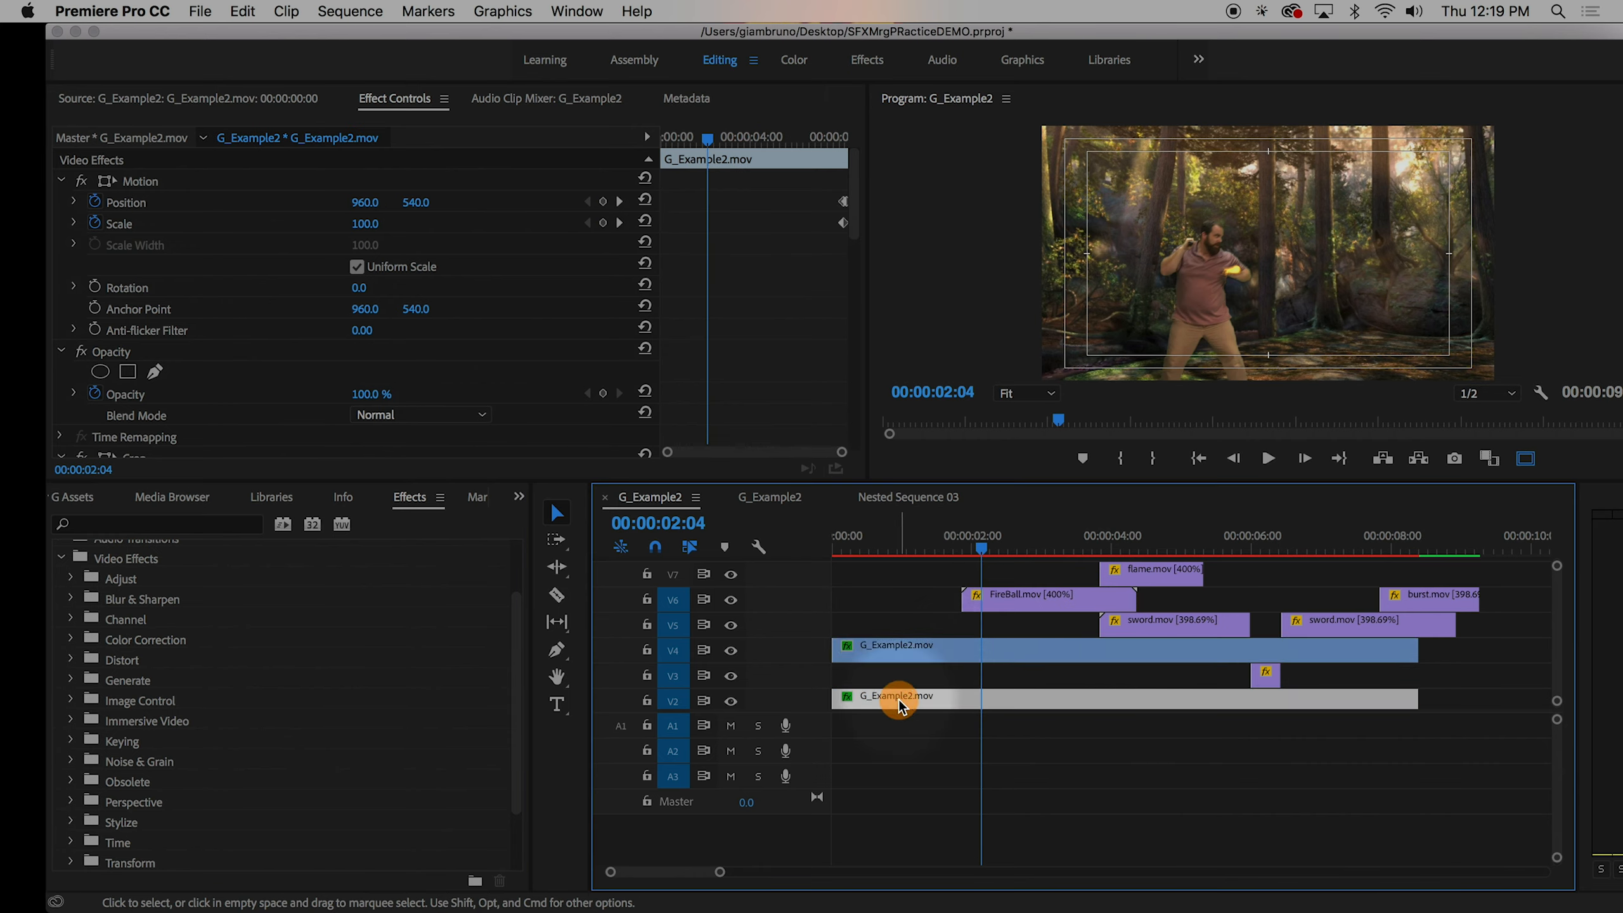
pyautogui.click(895, 647)
# - Apply the Lumetri Color effect from the Color Correction group to the V4 actor clip
pyautogui.scroll(1, 199, 694)
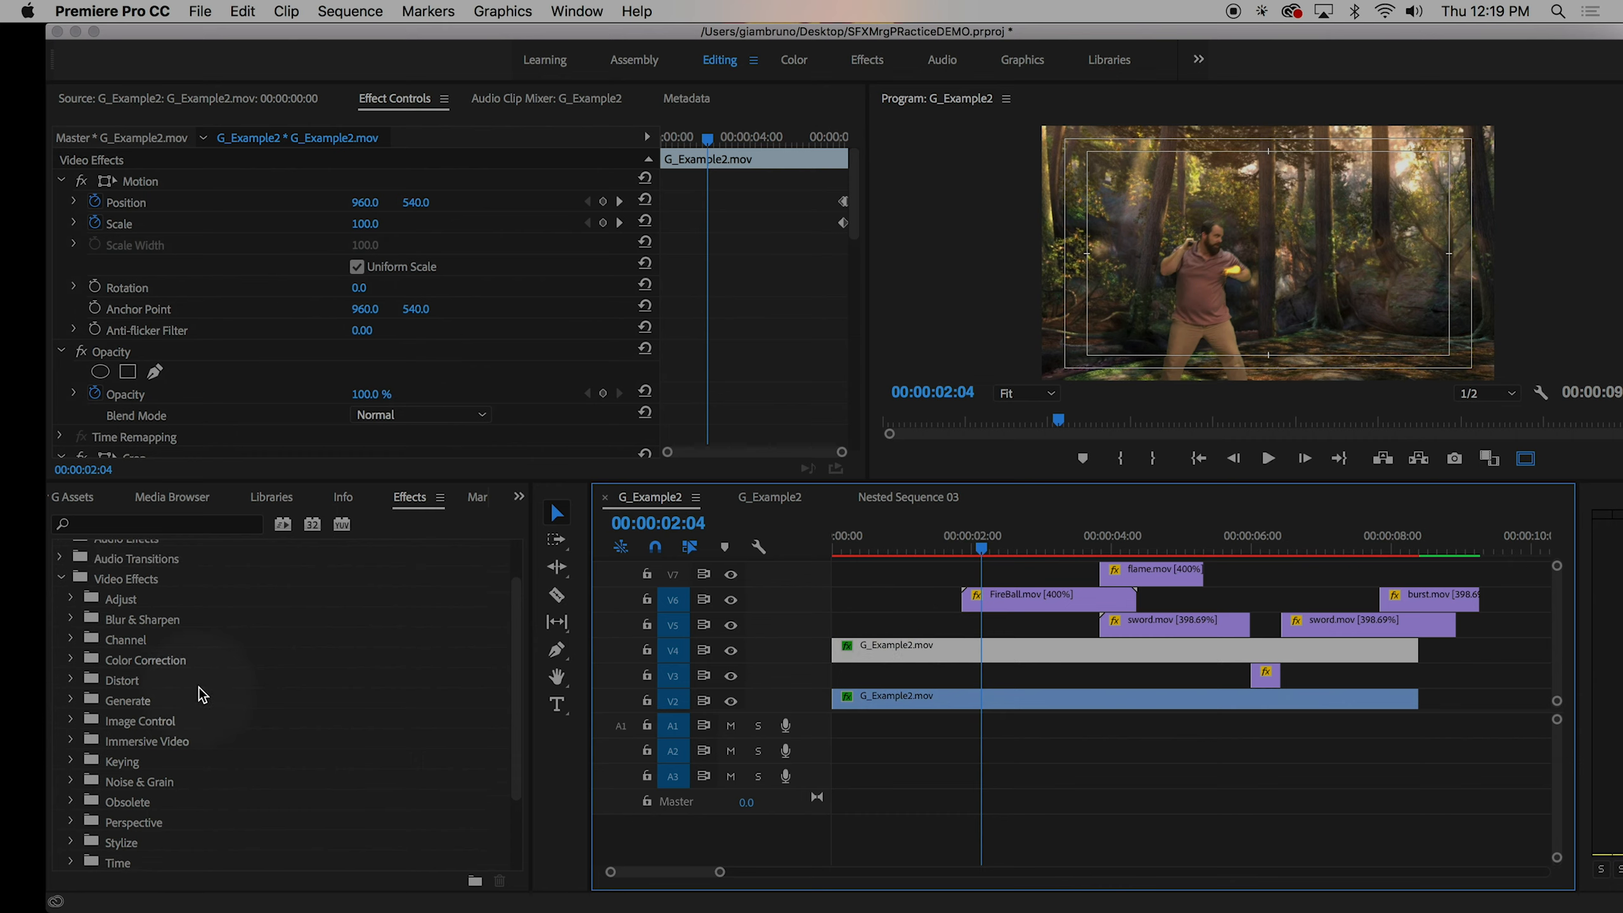
pyautogui.click(157, 665)
pyautogui.click(70, 659)
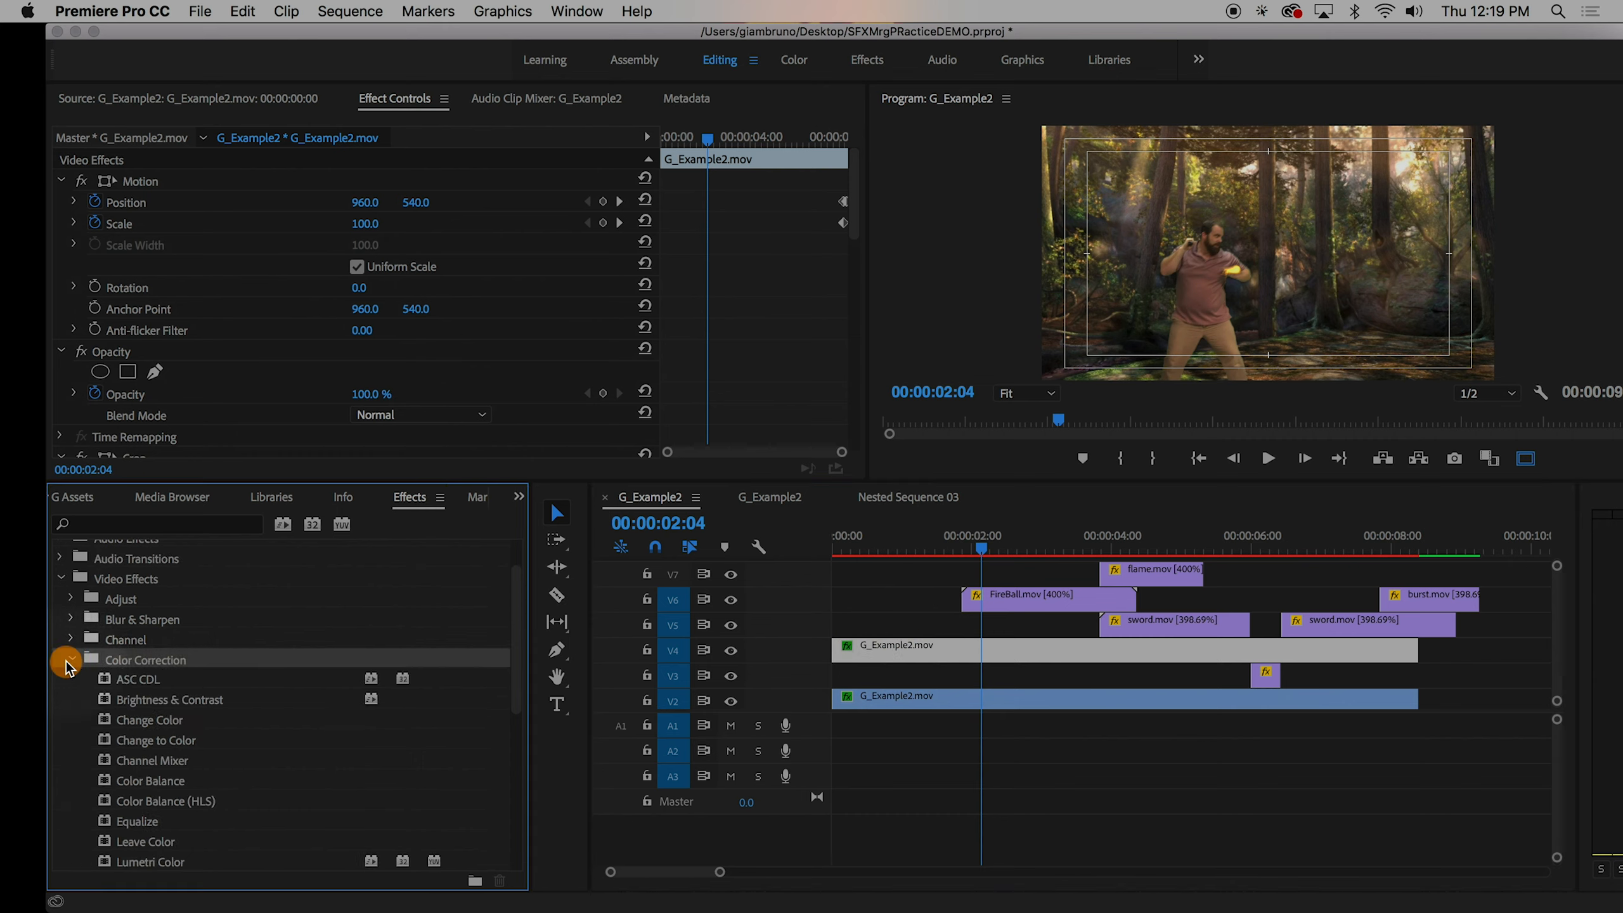
pyautogui.scroll(-4, 185, 662)
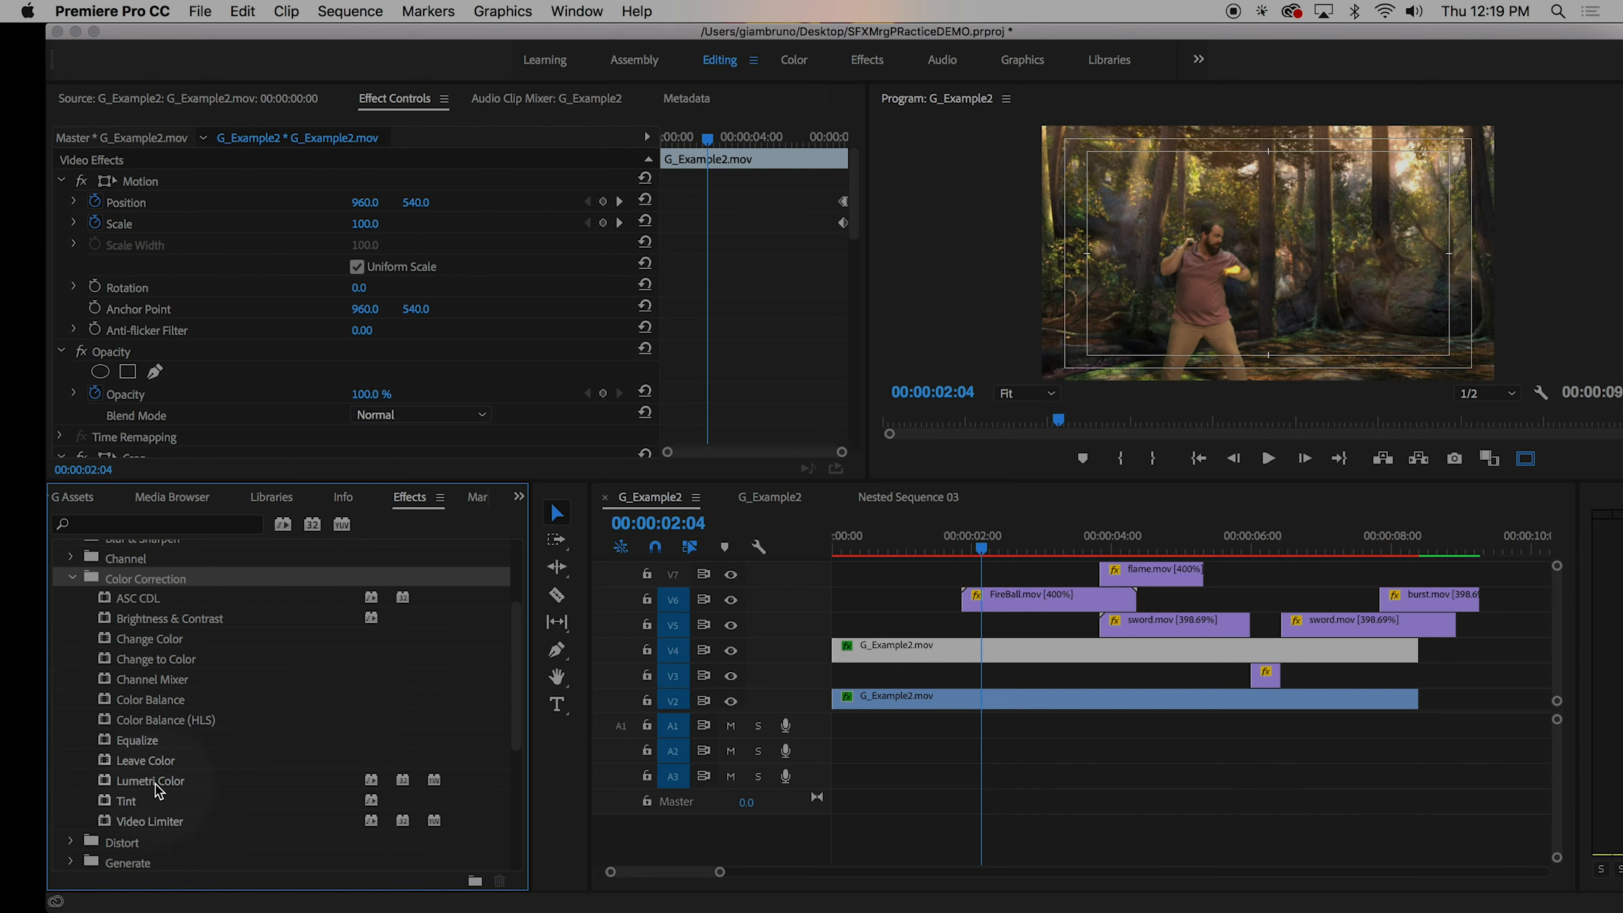
pyautogui.click(109, 783)
pyautogui.moveTo(105, 793); pyautogui.dragTo(961, 660)
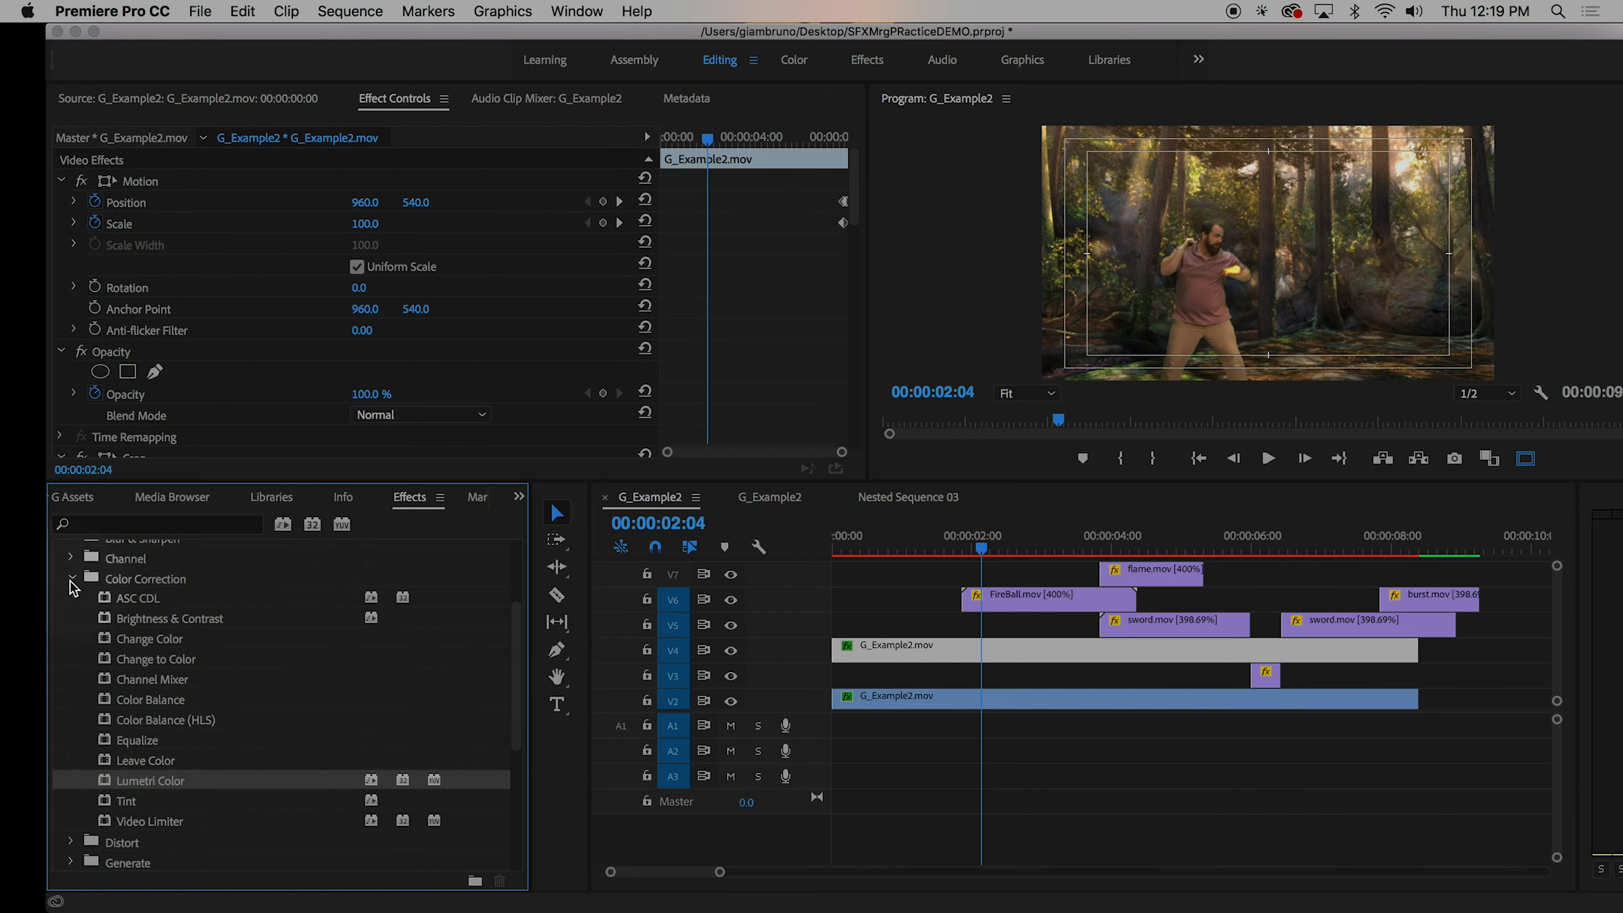
pyautogui.click(72, 579)
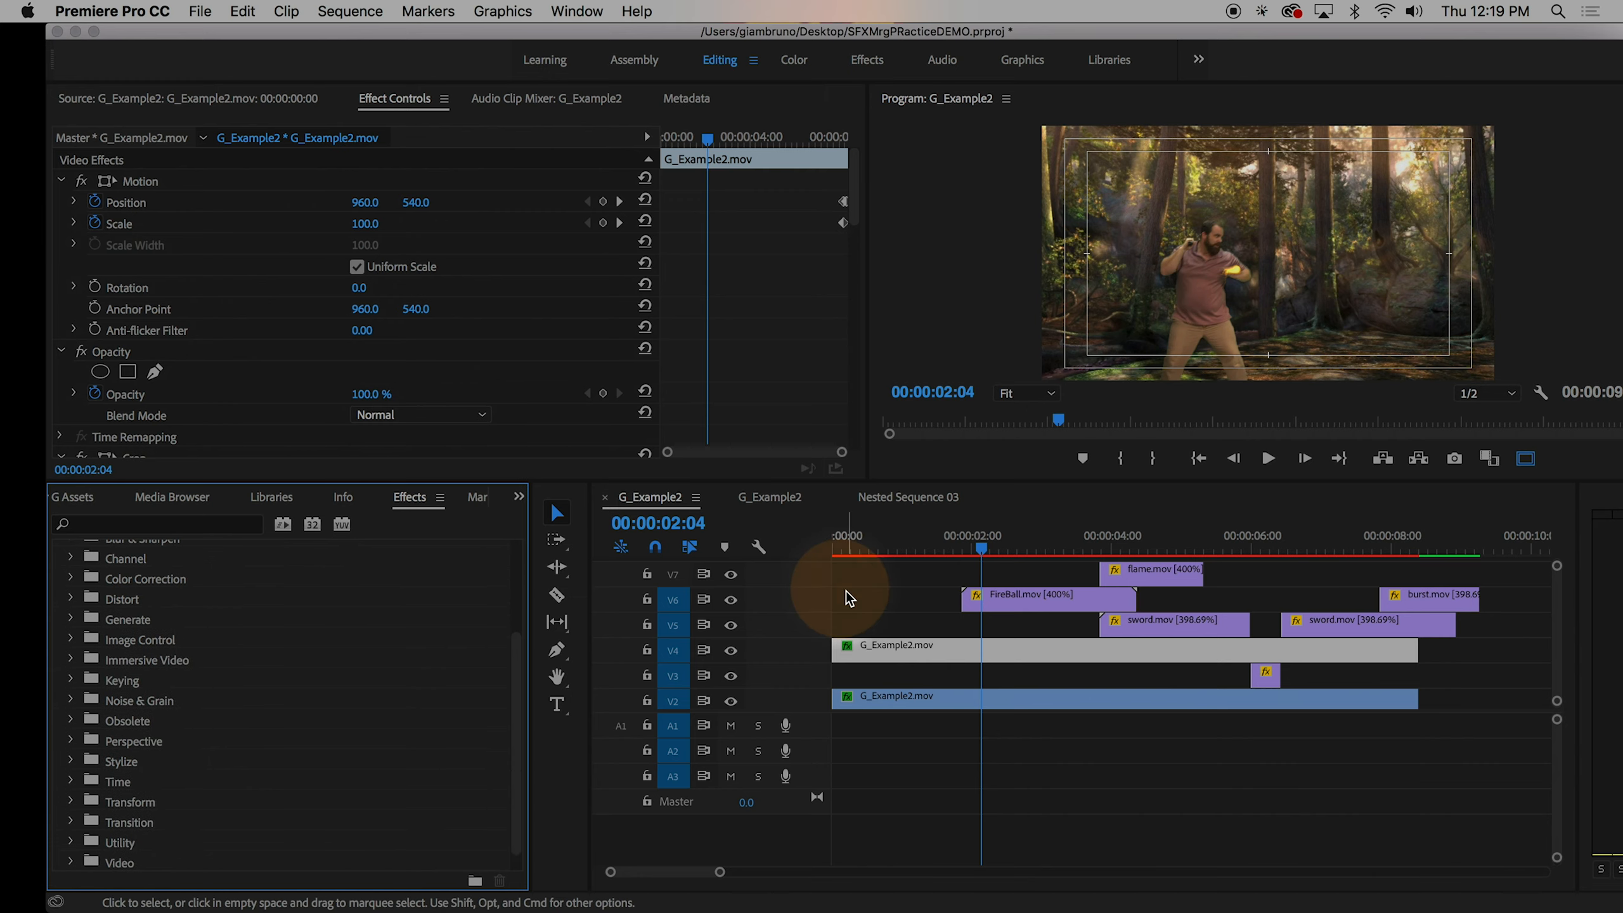
# - Collapse the V4 clip's Motion, Opacity, Crop and Ultra Key settings, leaving Lumetri Color expanded
pyautogui.click(1003, 652)
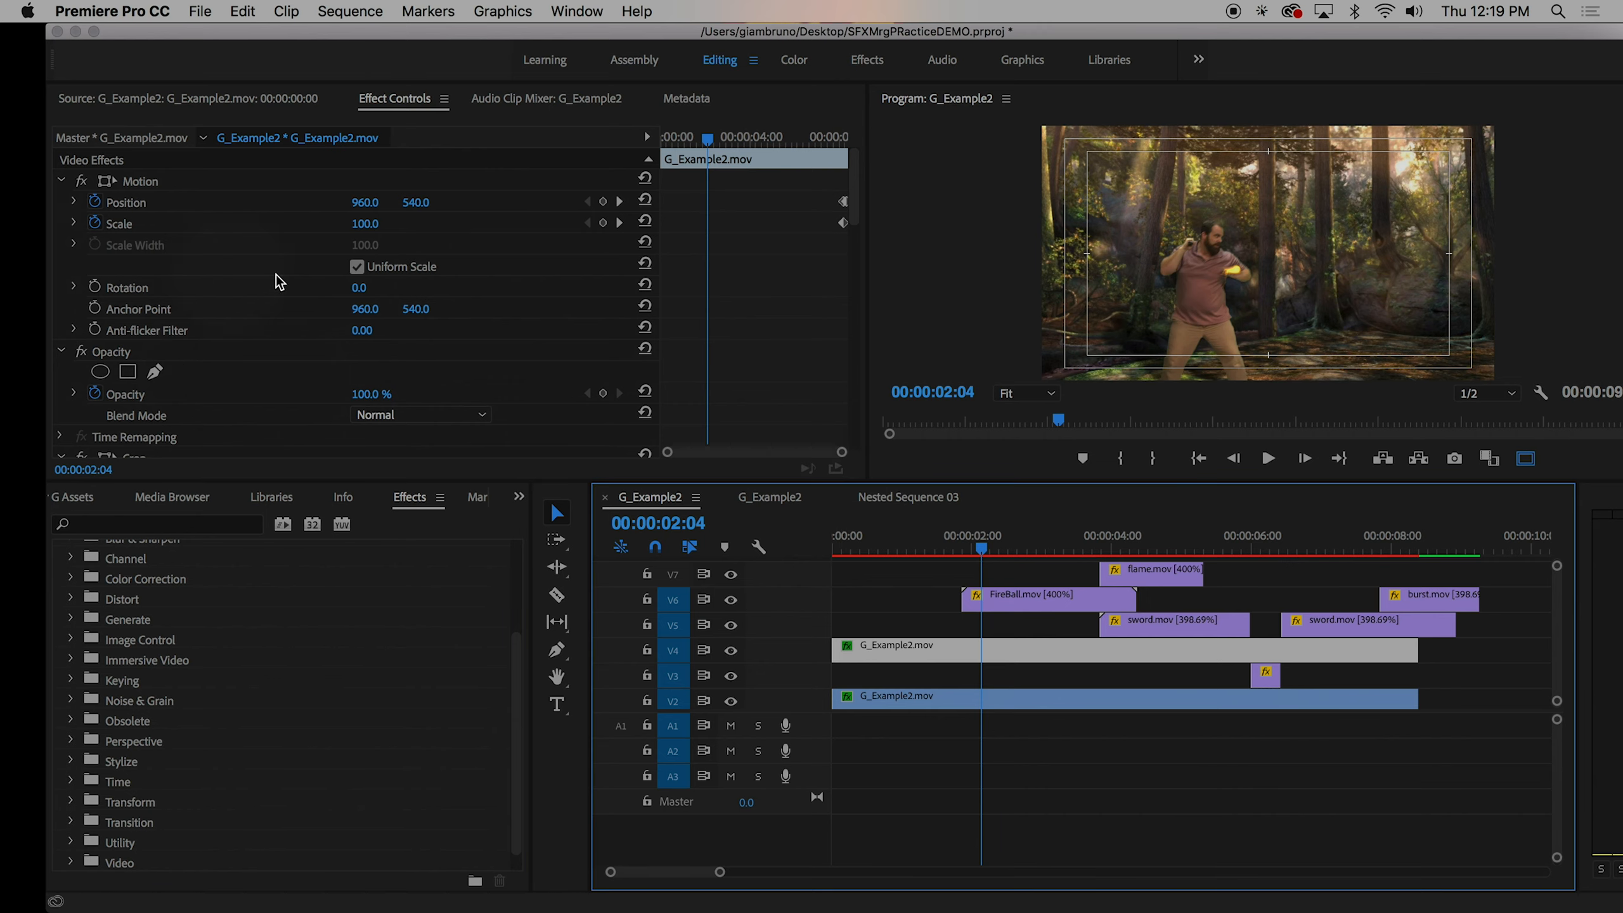
pyautogui.click(62, 181)
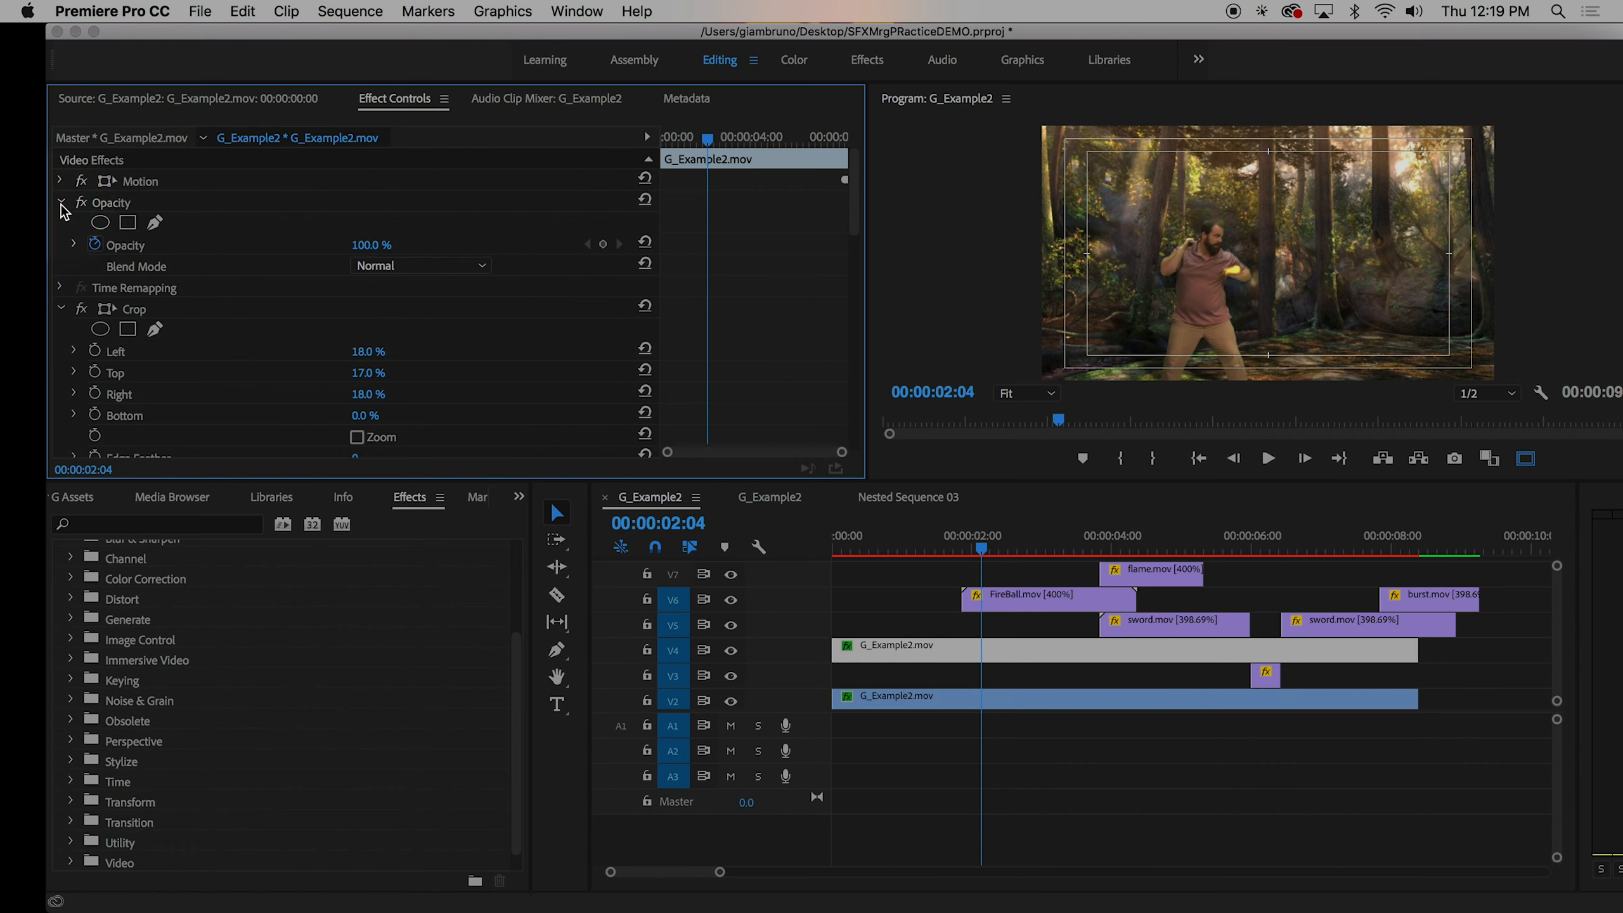
pyautogui.click(60, 202)
pyautogui.click(62, 245)
pyautogui.click(61, 266)
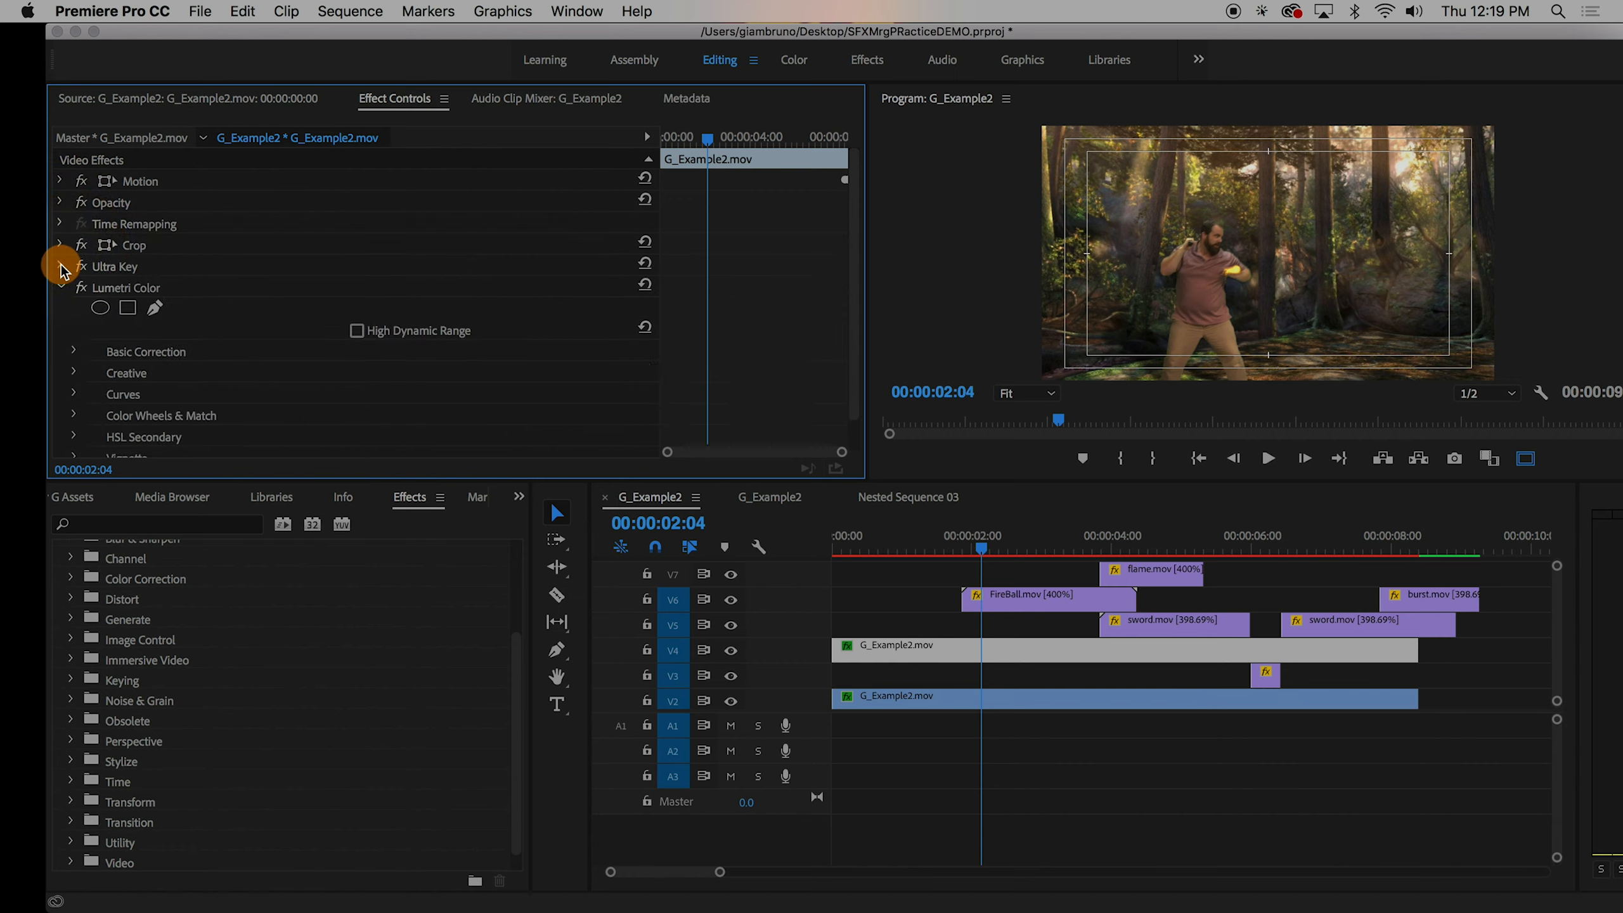
pyautogui.scroll(-1, 218, 316)
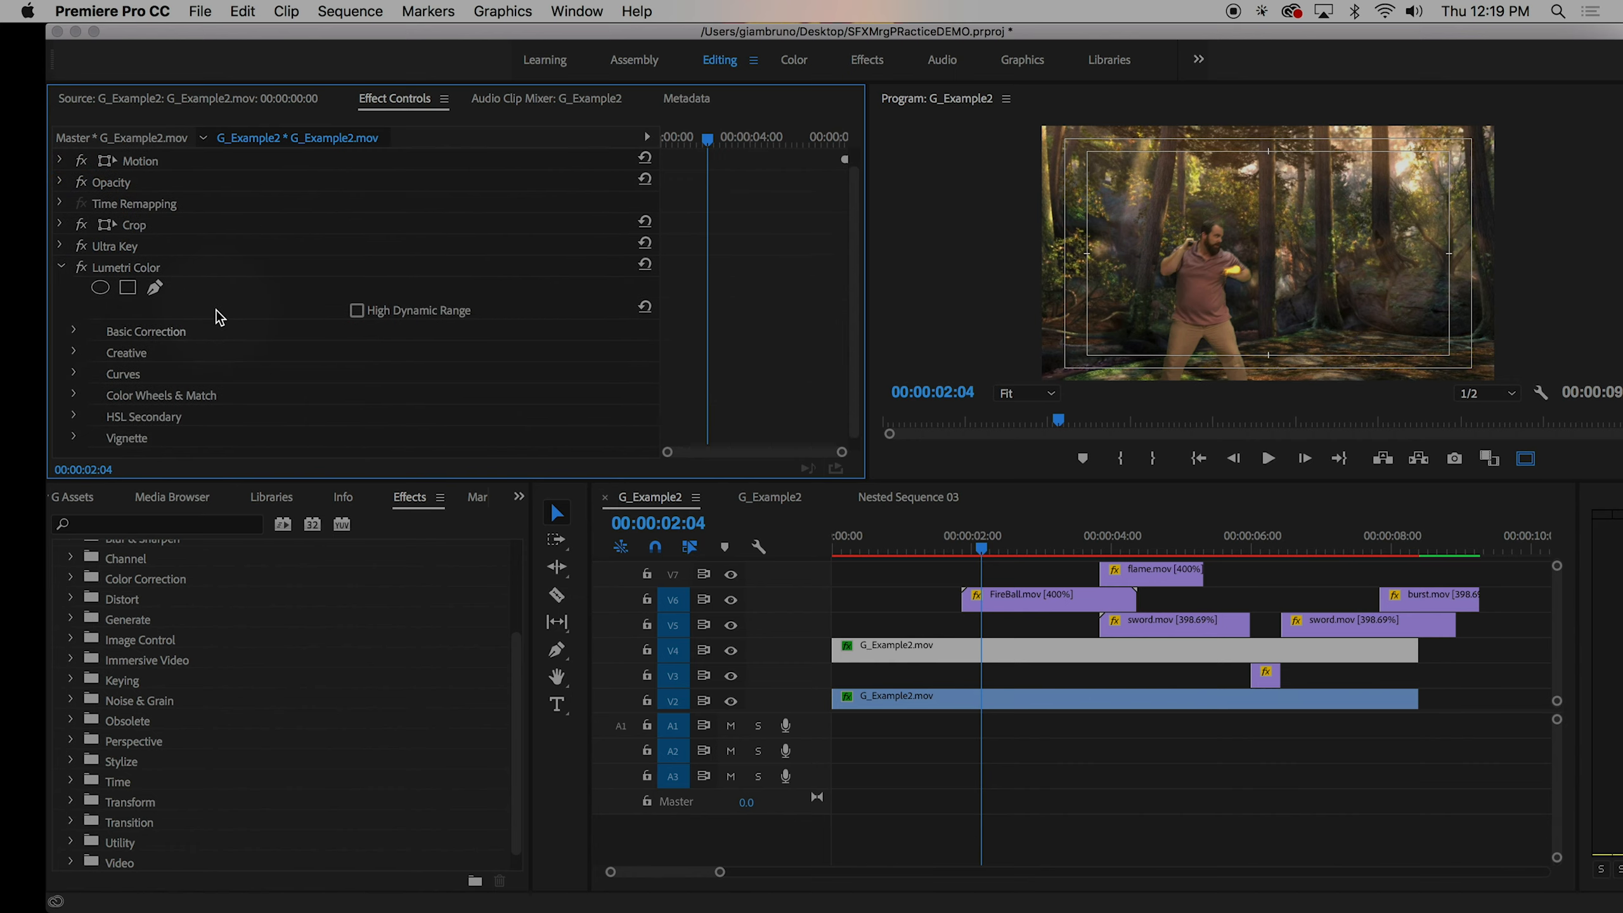
# - At 00:00:02:11, add an elliptical Lumetri Color mask around the actor's outstretched arm and set its Mask Feather to 398
pyautogui.click(961, 553)
pyautogui.moveTo(960, 553); pyautogui.dragTo(998, 571)
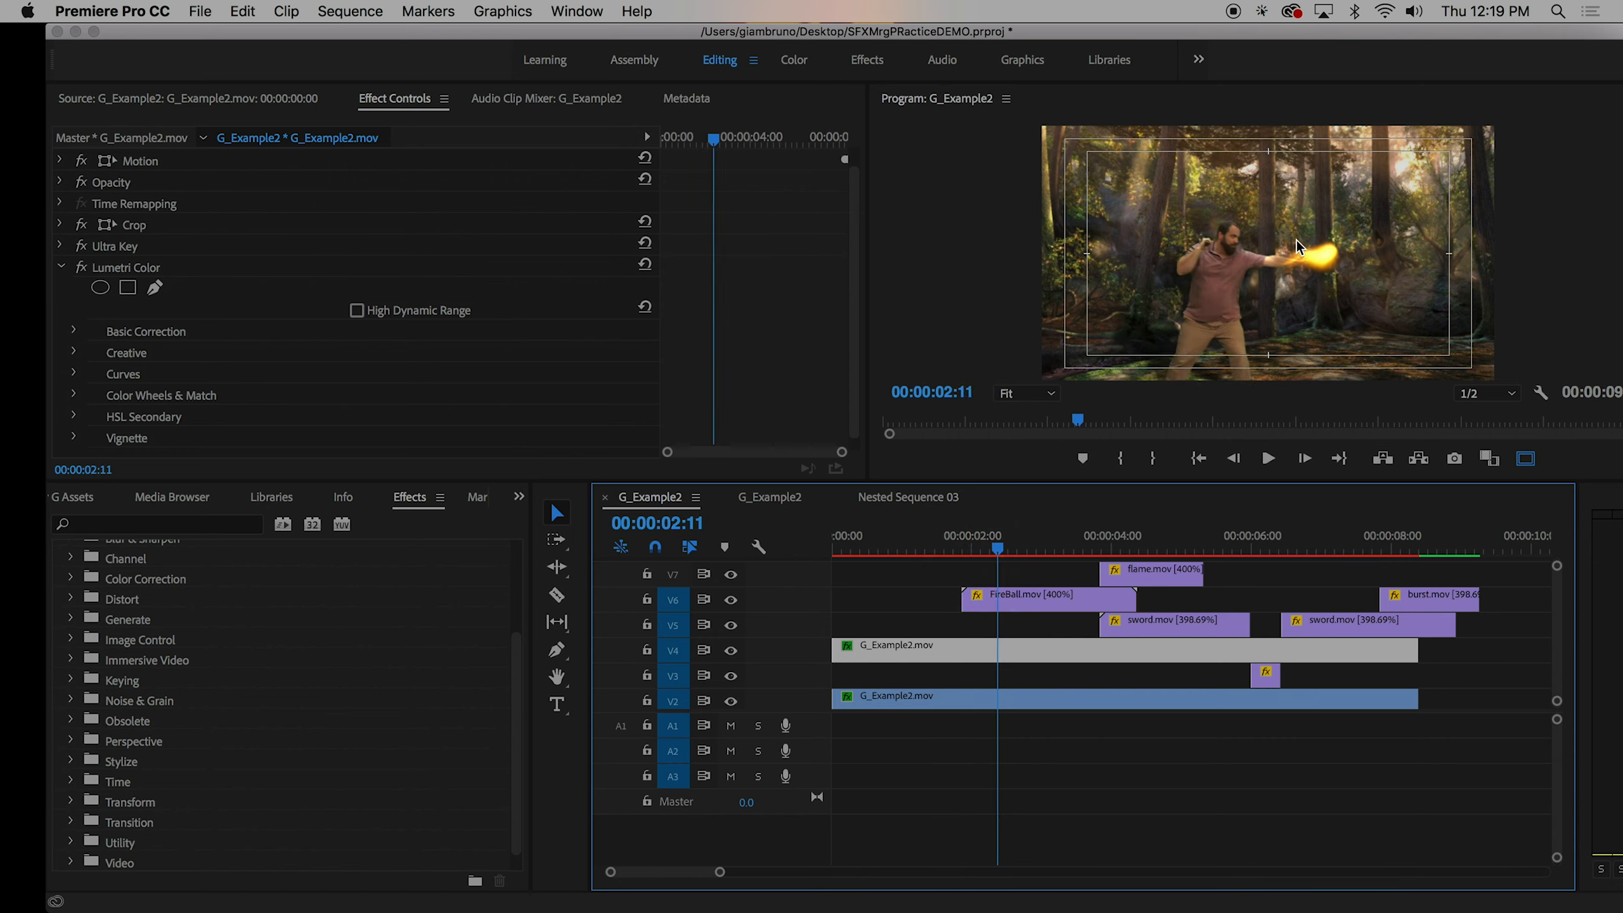
pyautogui.click(101, 289)
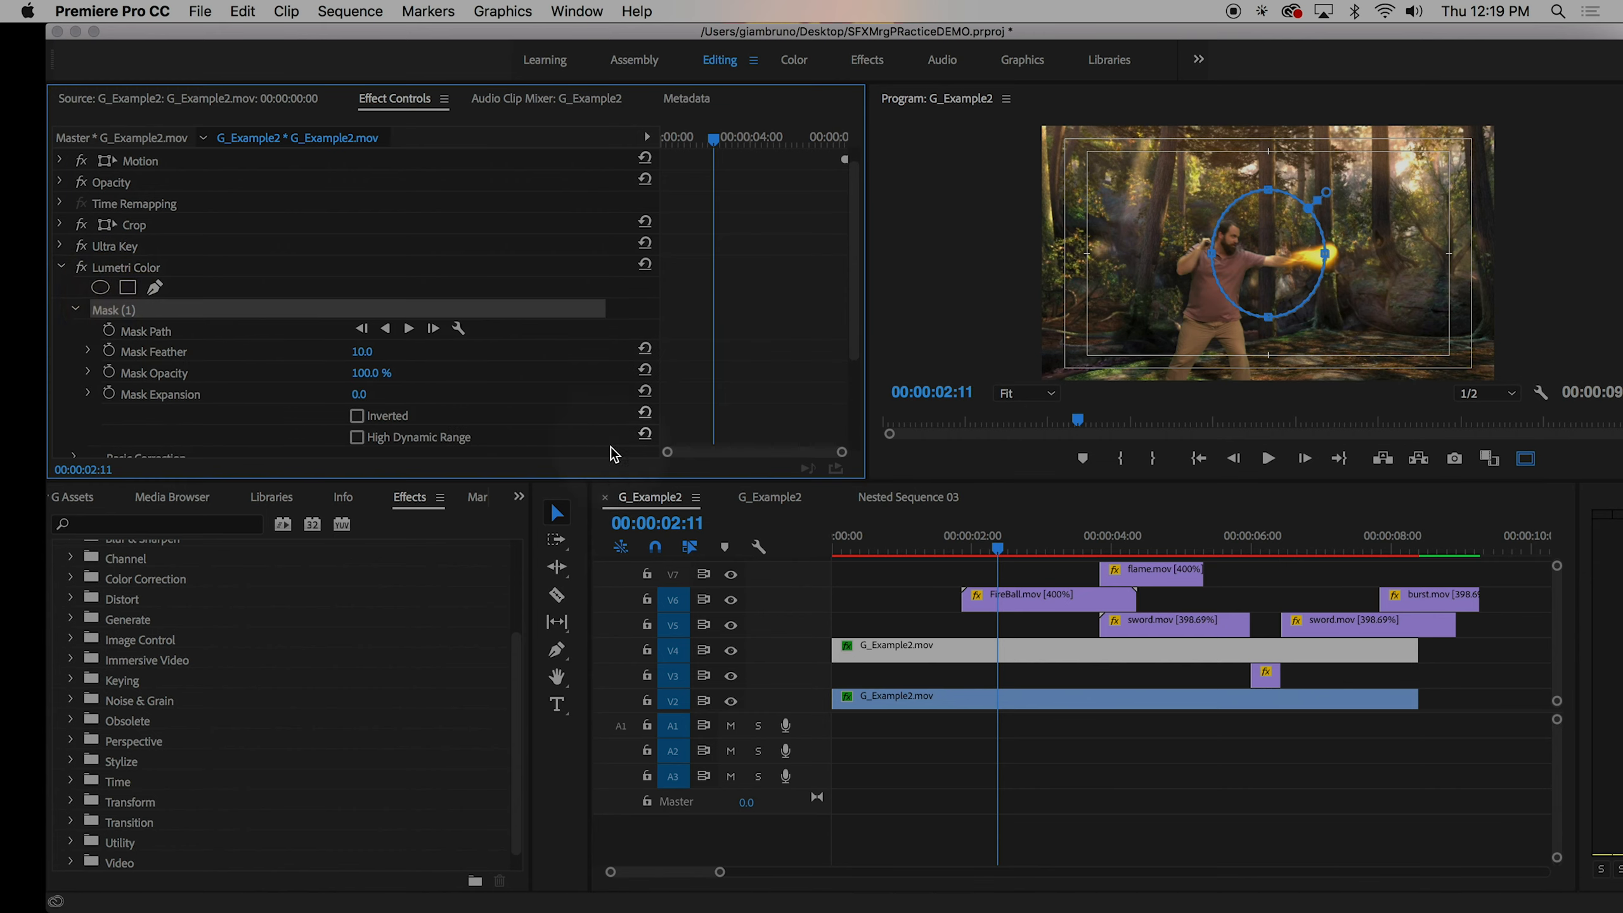
pyautogui.moveTo(1271, 191); pyautogui.dragTo(1268, 253)
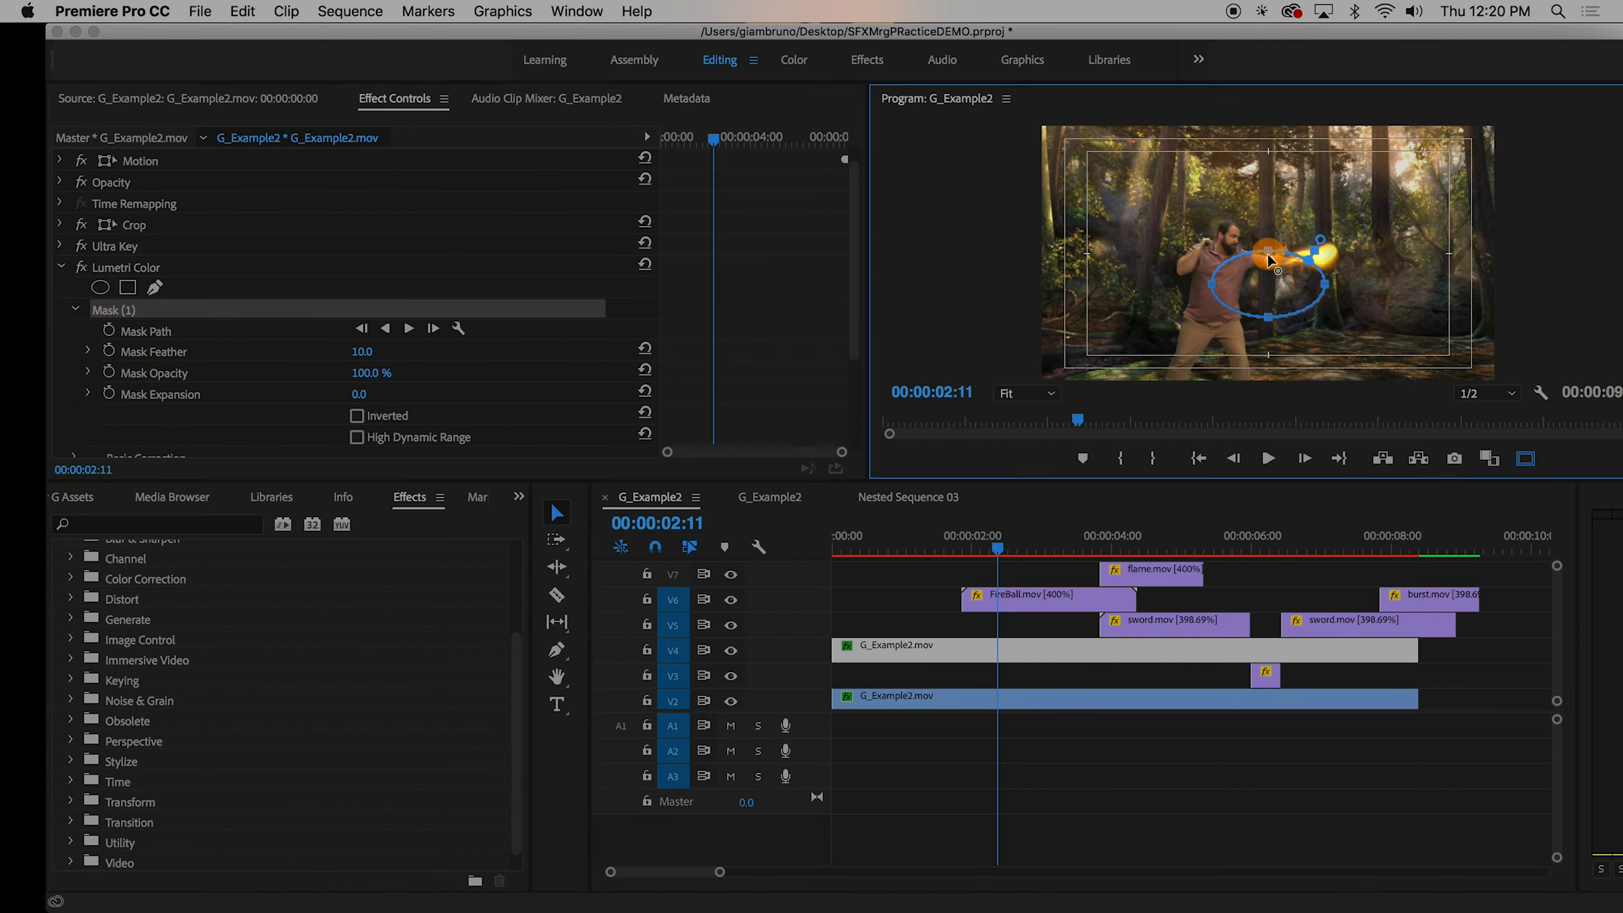
pyautogui.moveTo(1270, 312)
pyautogui.mouseDown()
pyautogui.moveTo(1270, 293)
pyautogui.moveTo(1320, 281)
pyautogui.moveTo(1297, 281)
pyautogui.moveTo(1303, 259)
pyautogui.moveTo(1276, 230)
pyautogui.moveTo(1276, 285)
pyautogui.mouseUp()
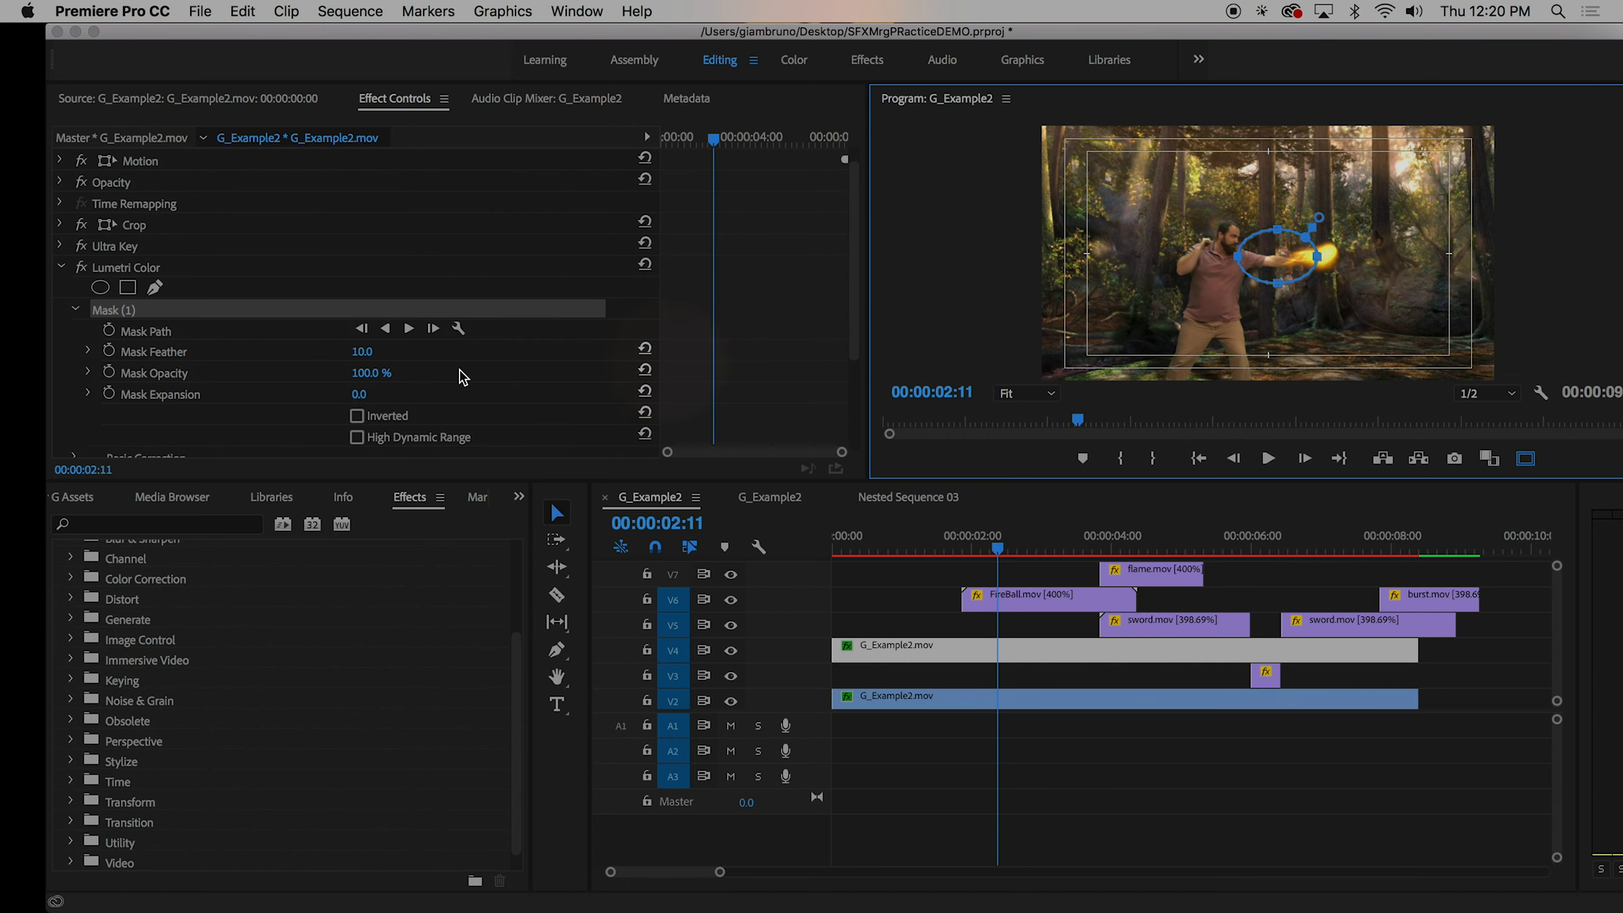
pyautogui.moveTo(359, 353); pyautogui.dragTo(358, 351)
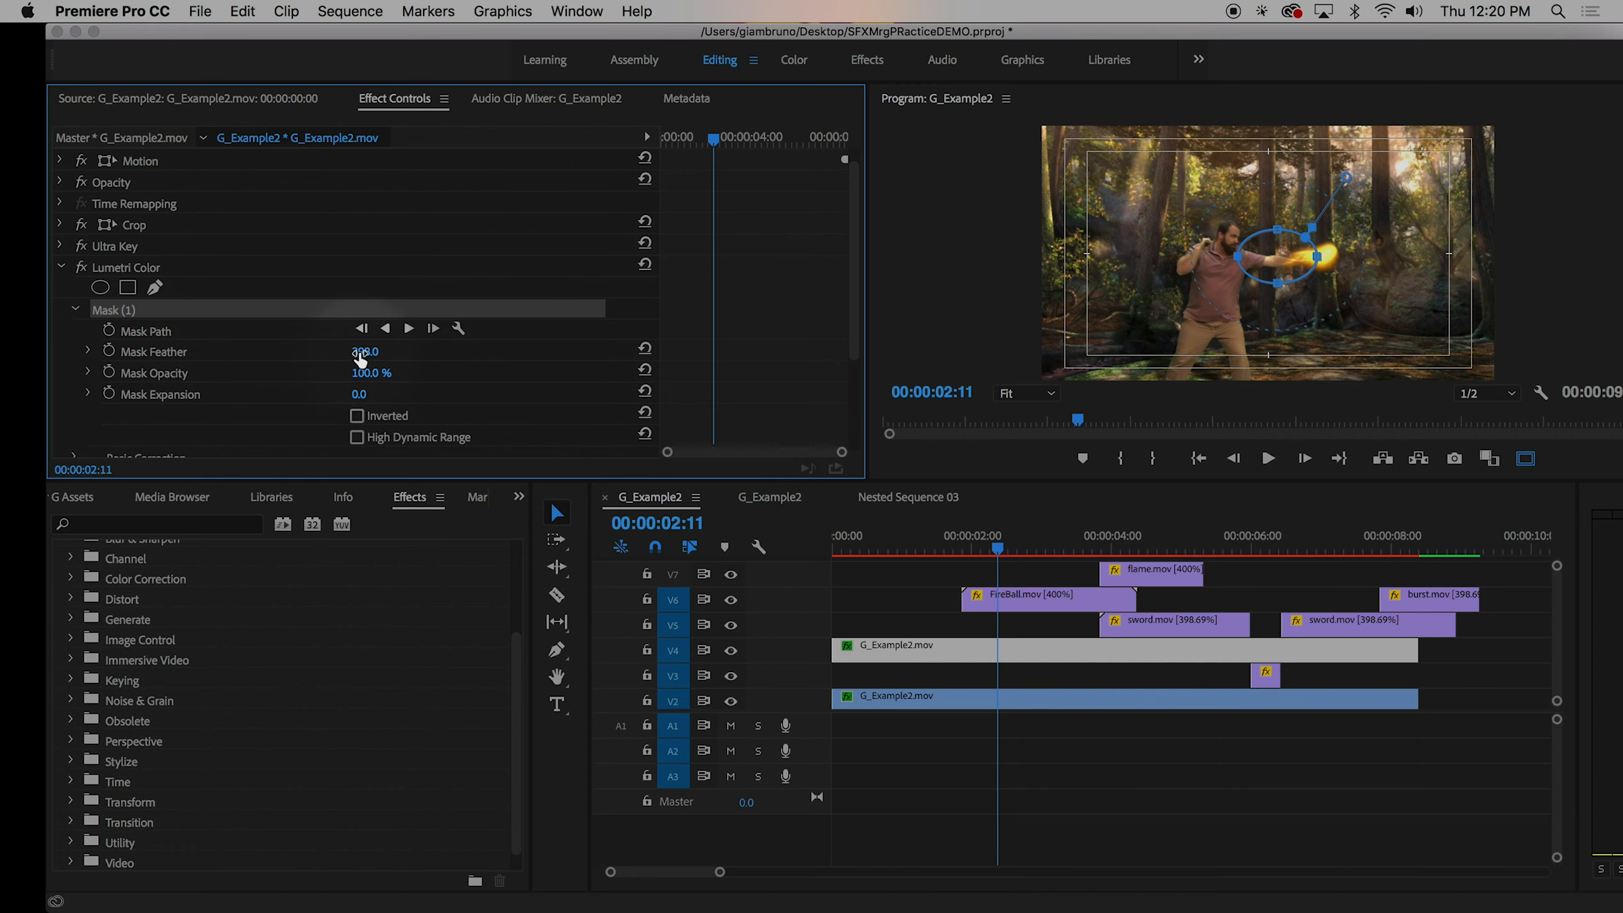
# - Turn off Face Detection in Lumetri Color's Color Wheels & Match settings
pyautogui.scroll(-5, 410, 371)
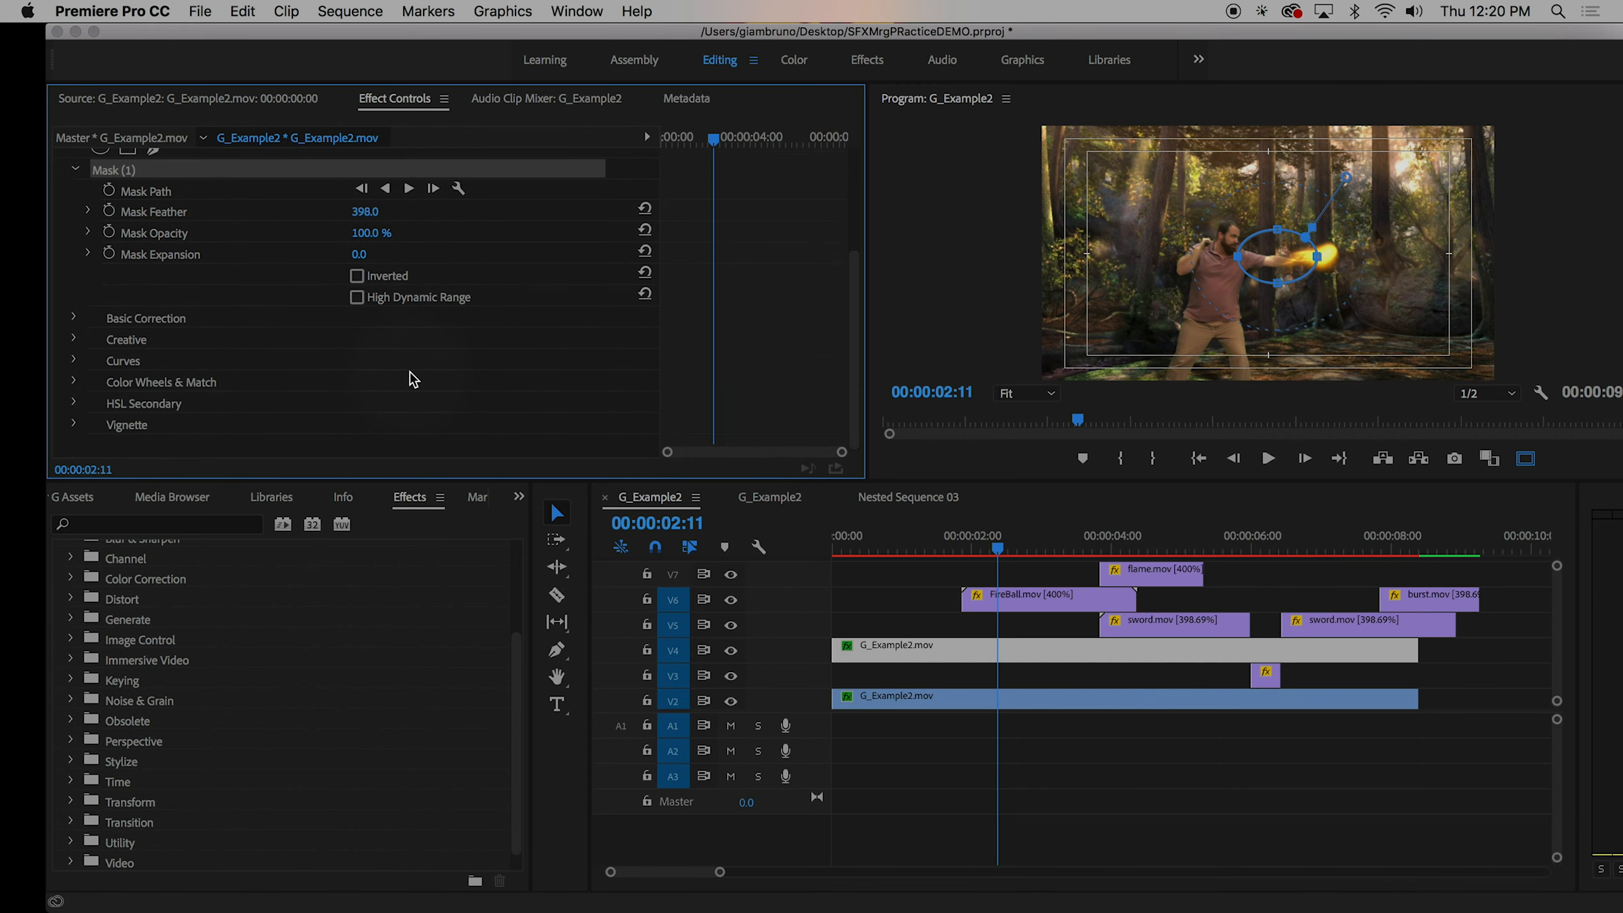
pyautogui.click(73, 381)
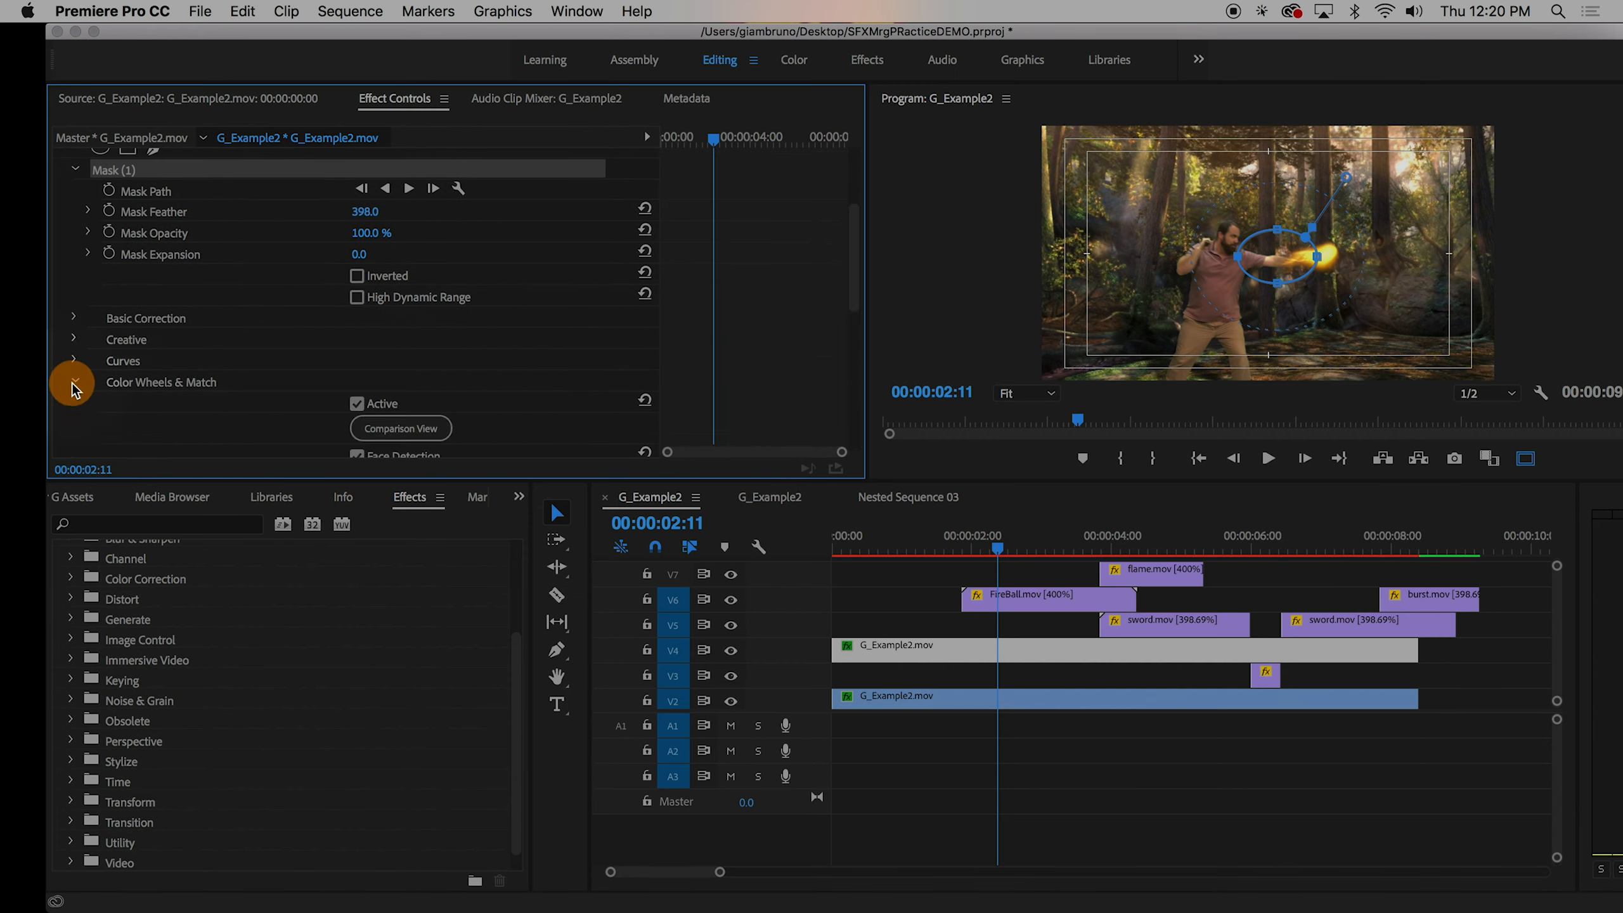
pyautogui.scroll(-4, 522, 399)
pyautogui.scroll(-5, 522, 396)
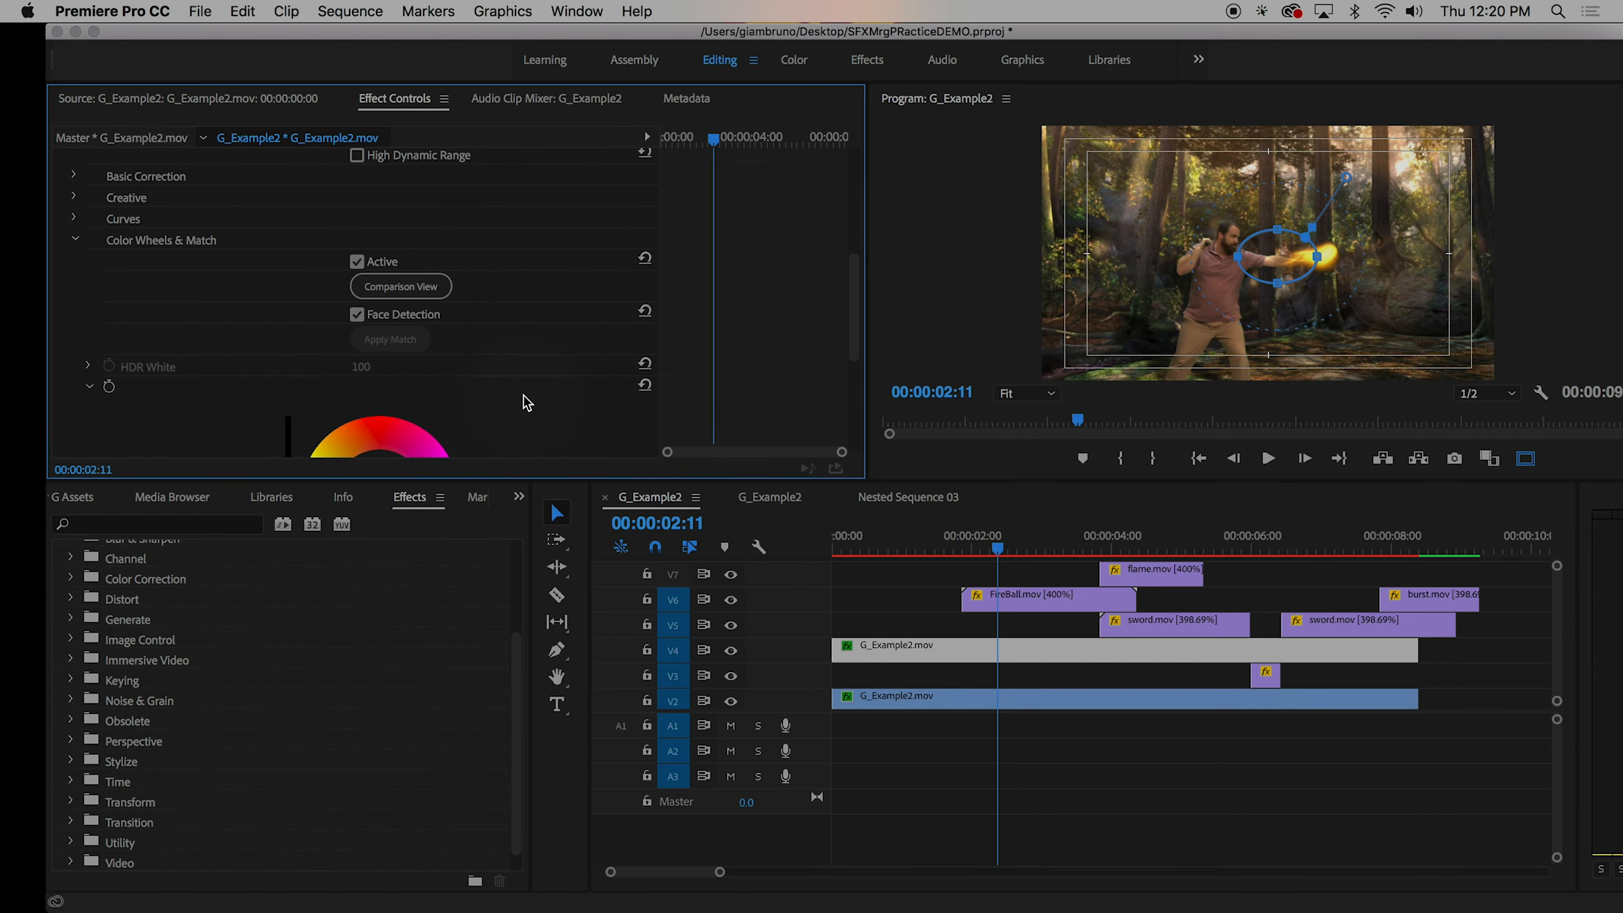
pyautogui.click(357, 233)
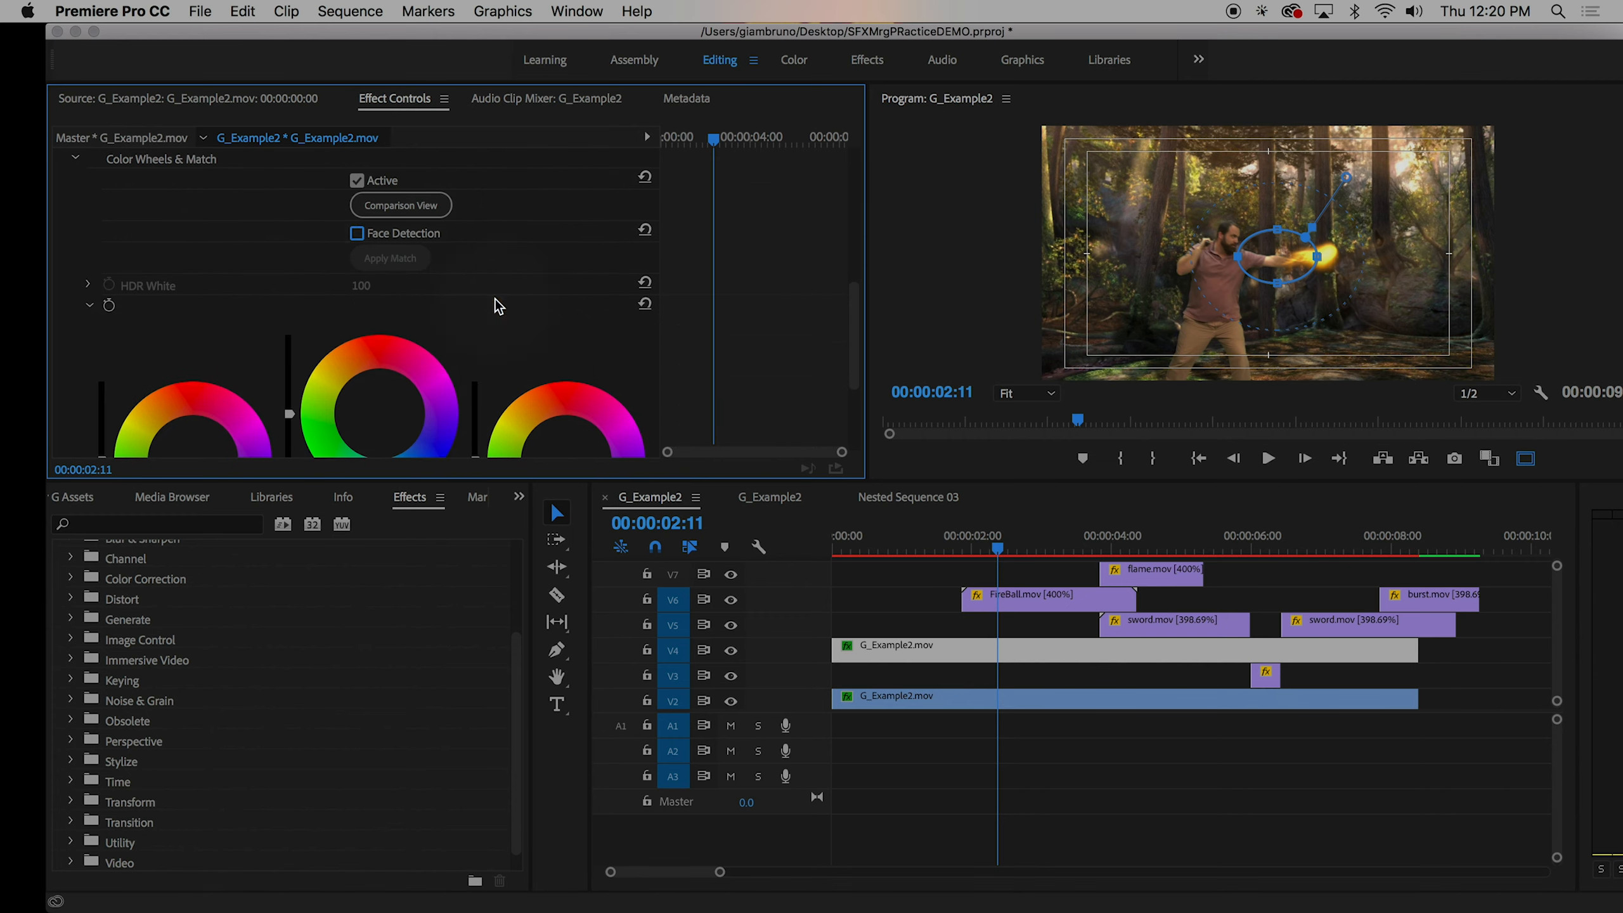
# - Shift the Highlights, Midtones and Shadows color wheels toward orange to cast fire-colored light on the masked arm
pyautogui.scroll(-4, 495, 299)
pyautogui.scroll(5, 495, 339)
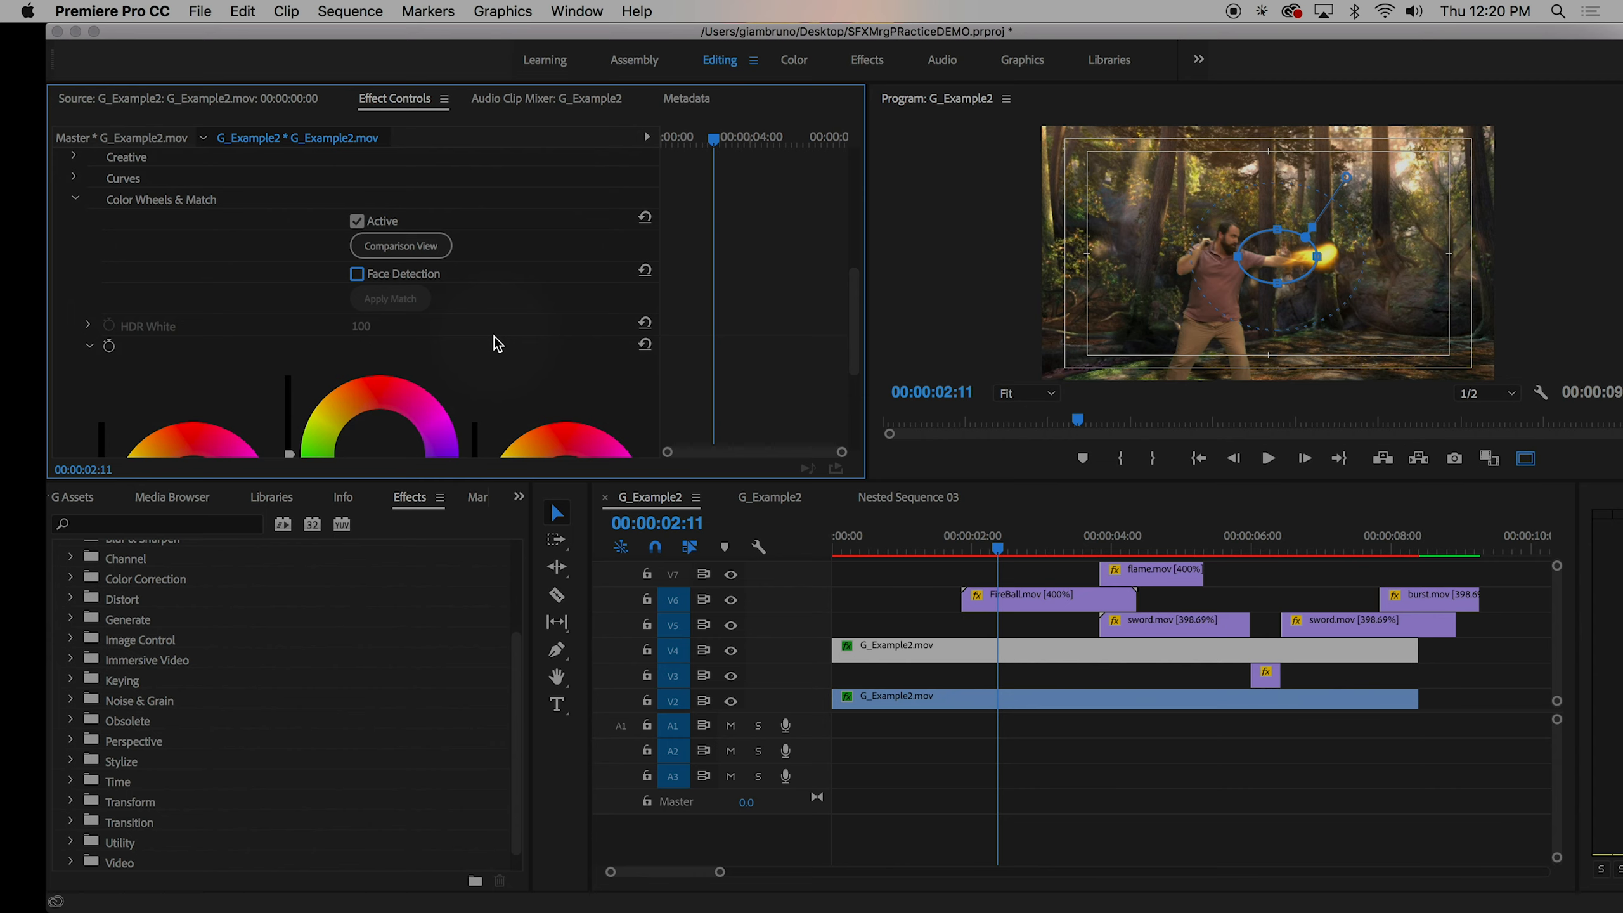
pyautogui.scroll(-8, 493, 340)
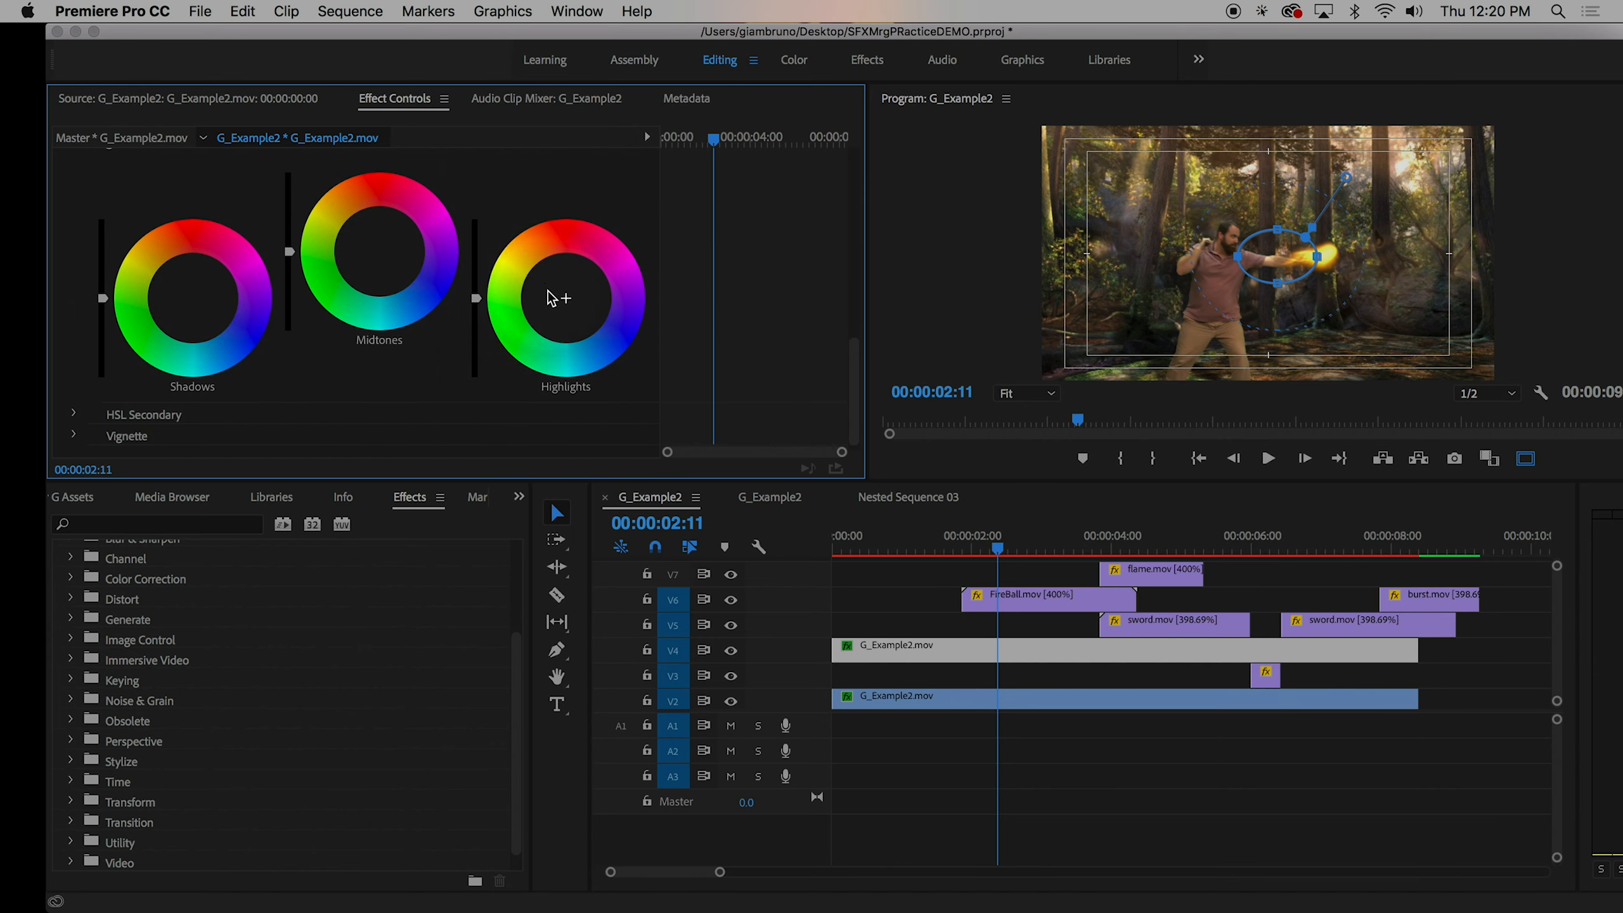
pyautogui.moveTo(565, 300); pyautogui.dragTo(562, 295)
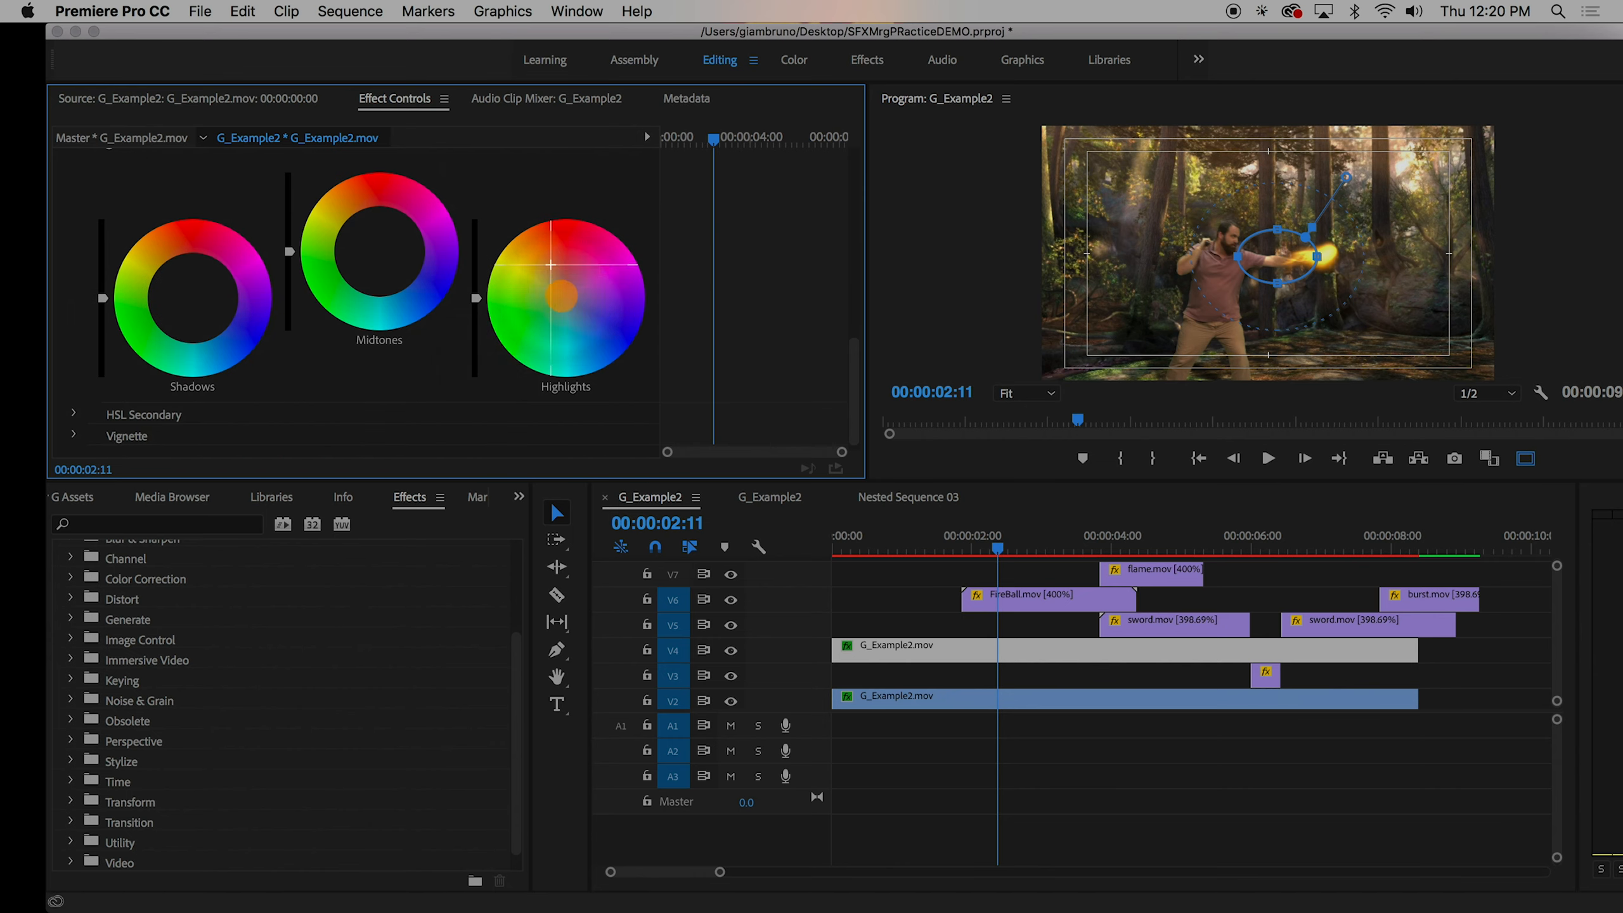
pyautogui.moveTo(562, 295); pyautogui.dragTo(564, 294)
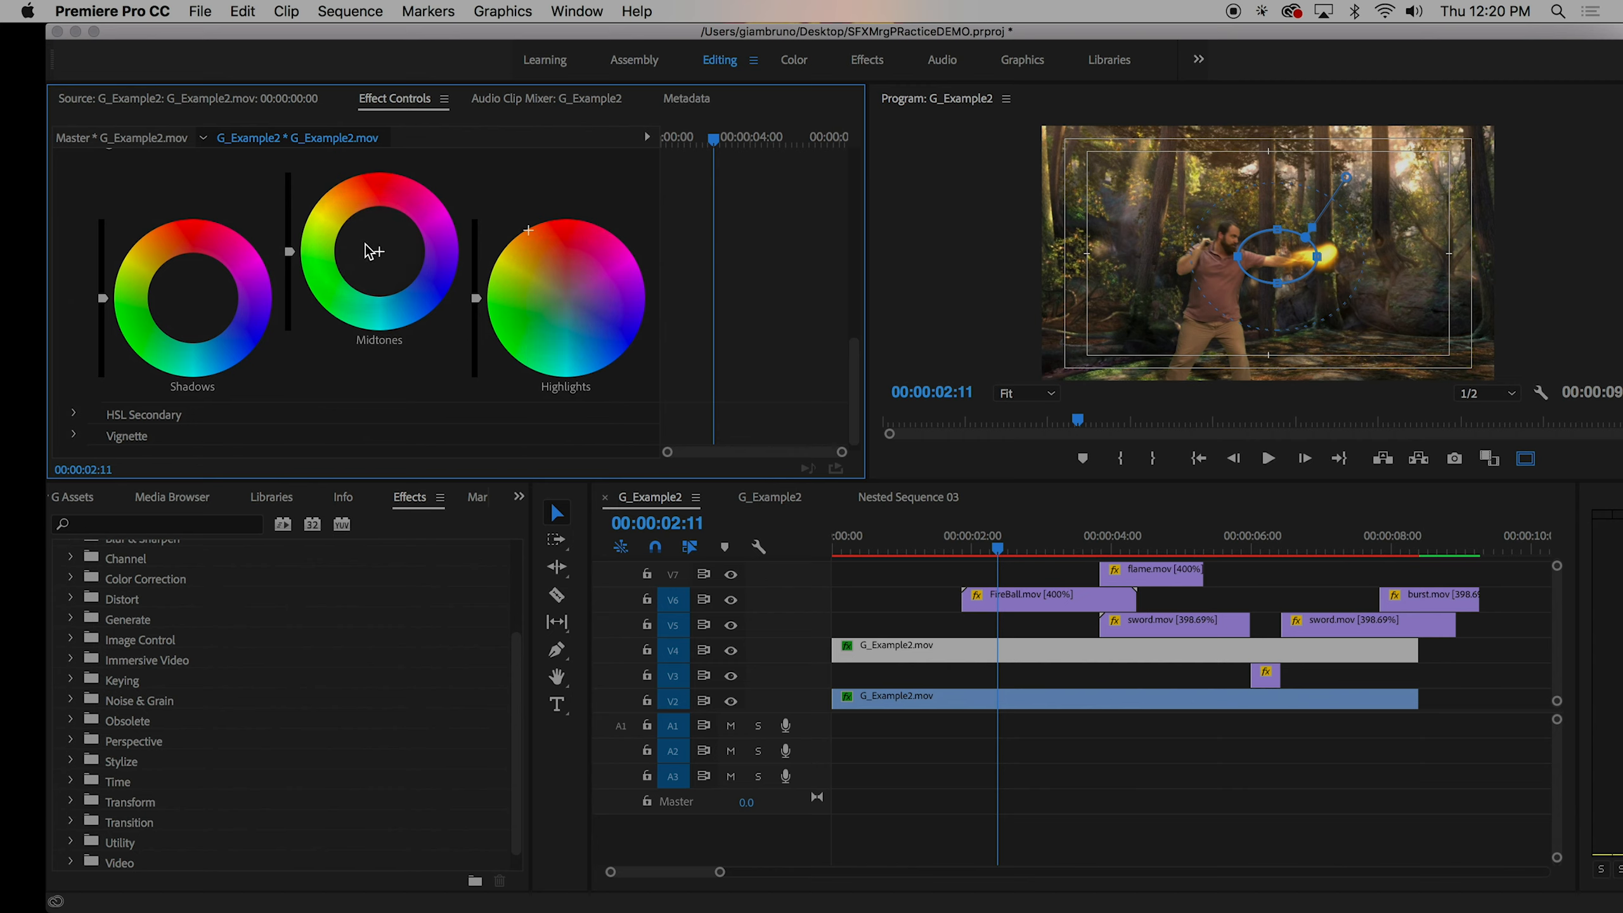
pyautogui.moveTo(378, 252); pyautogui.dragTo(376, 249)
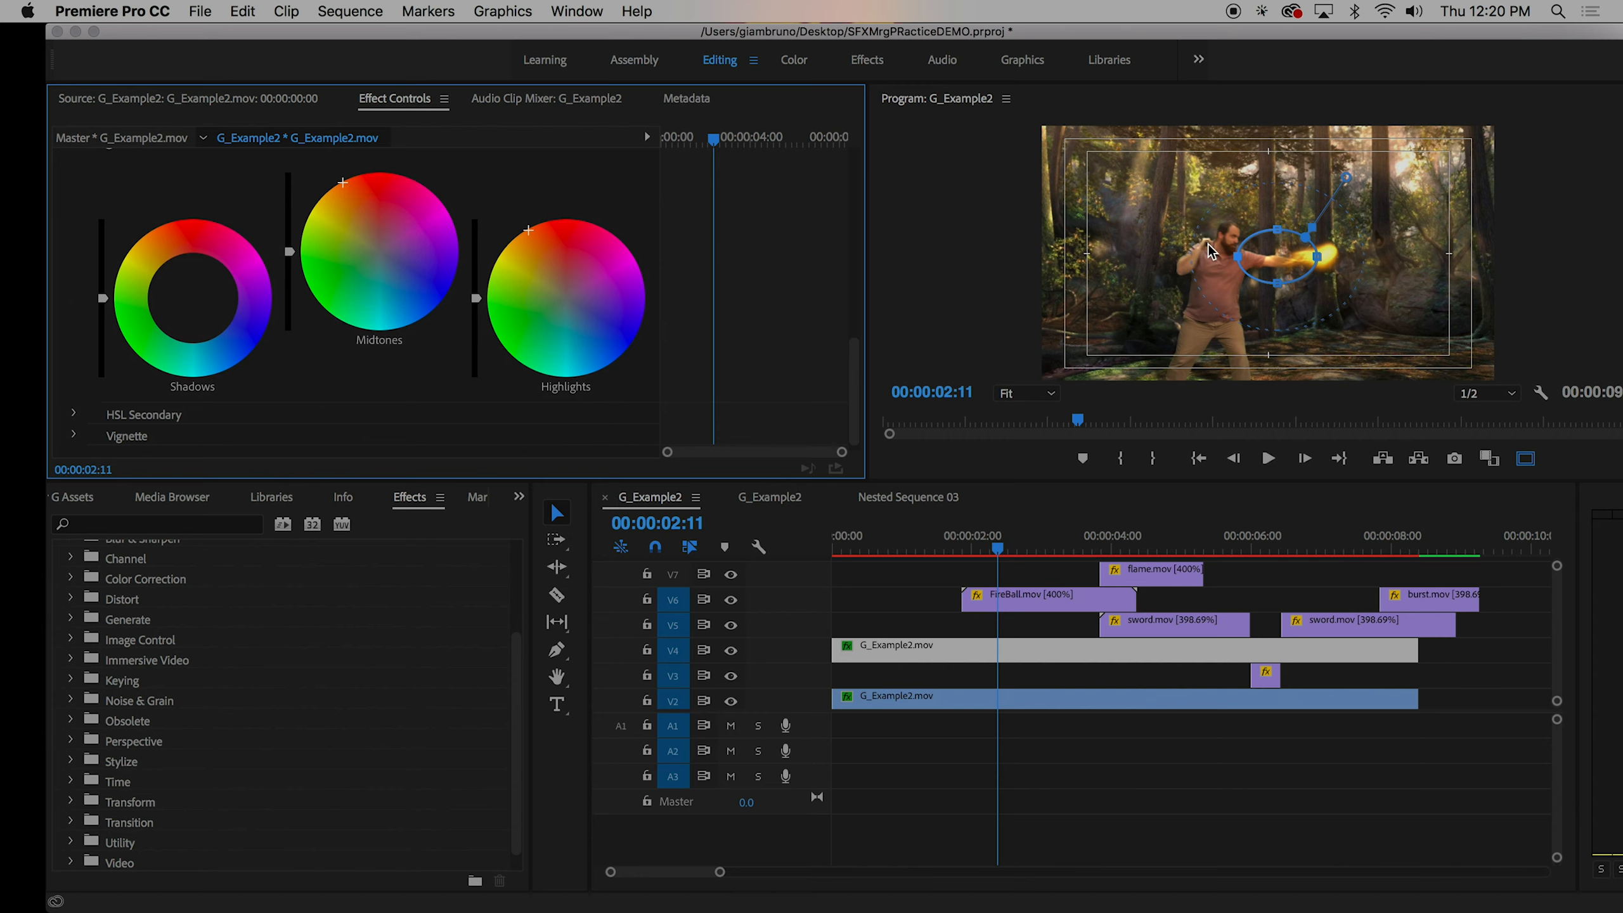
pyautogui.moveTo(194, 298); pyautogui.dragTo(189, 293)
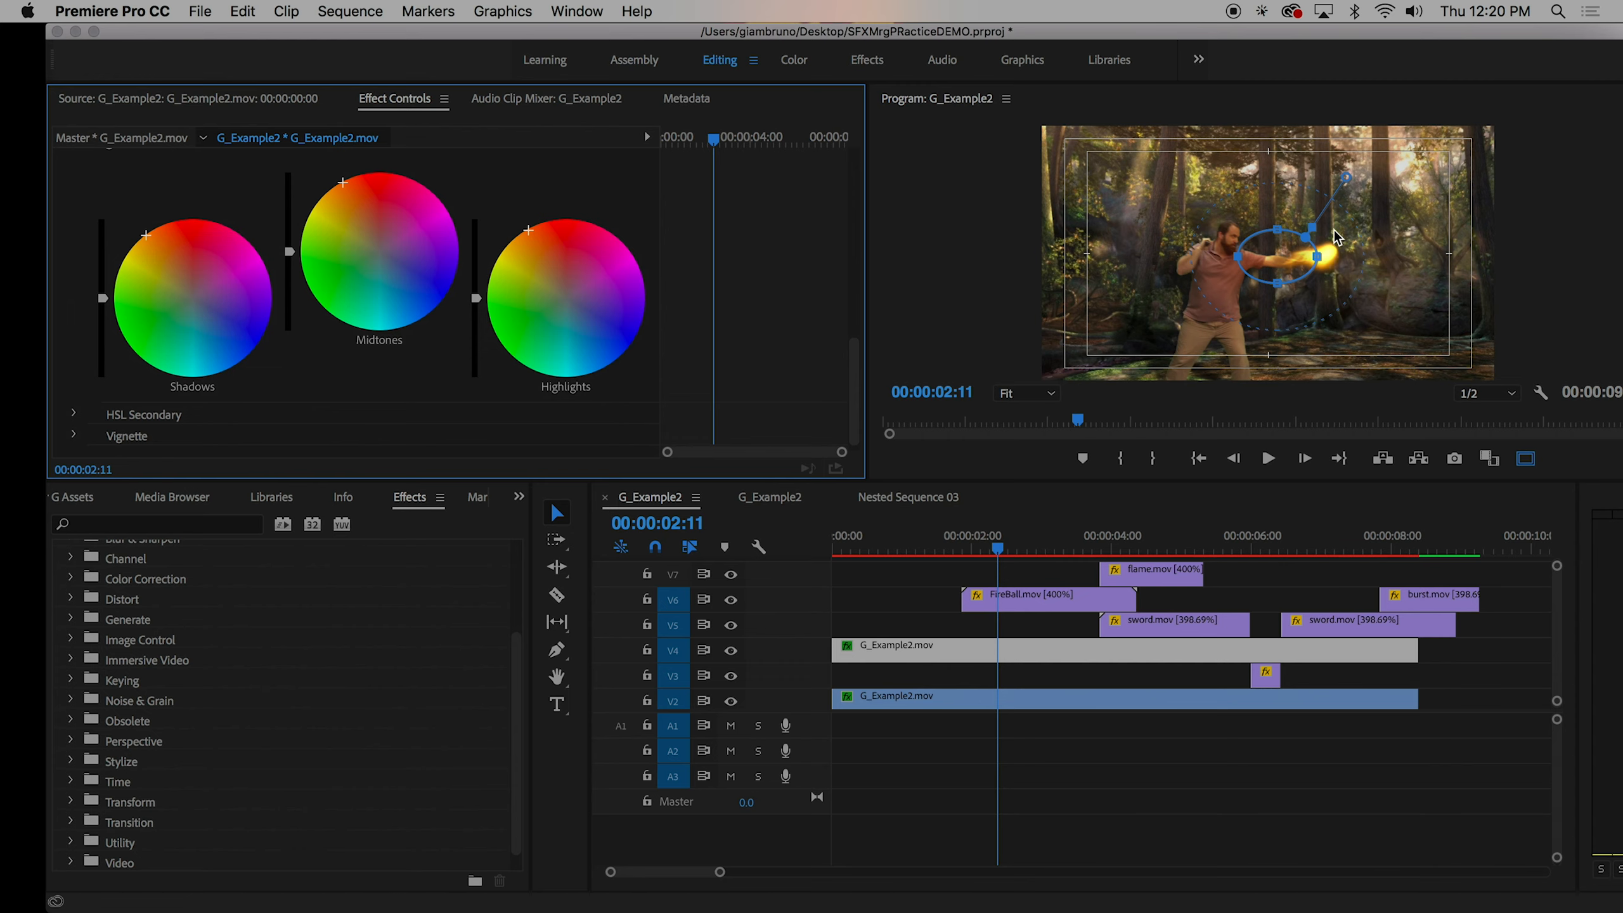
# - Raise the luminance sliders of the Midtones, Highlights and Shadows wheels to brighten the masked area
pyautogui.scroll(5, 213, 254)
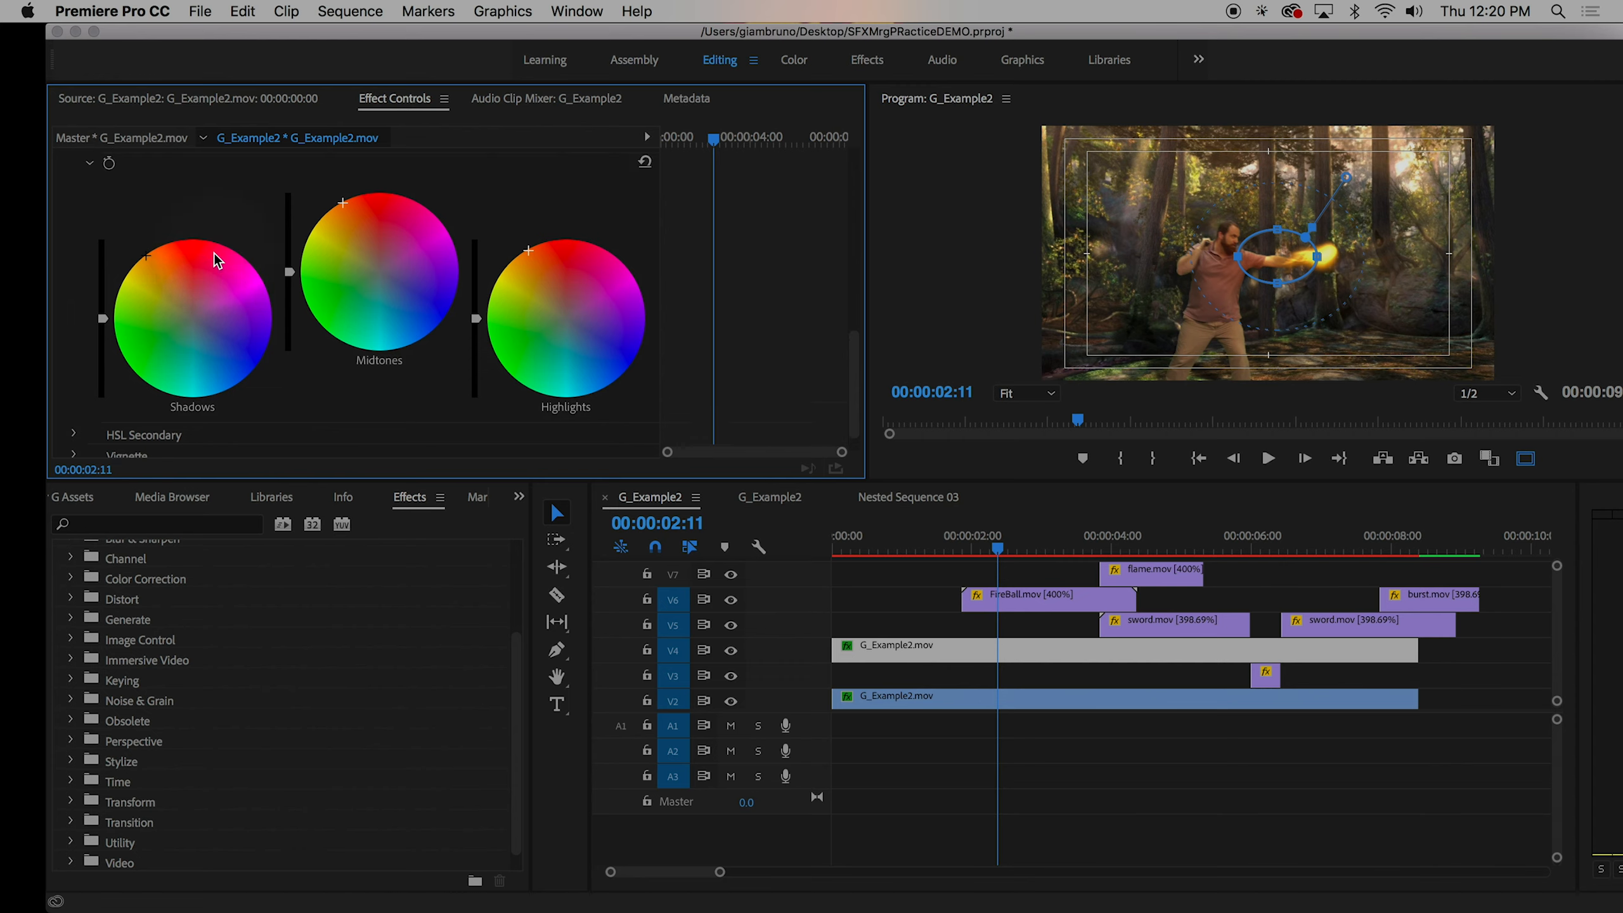
pyautogui.scroll(10, 215, 264)
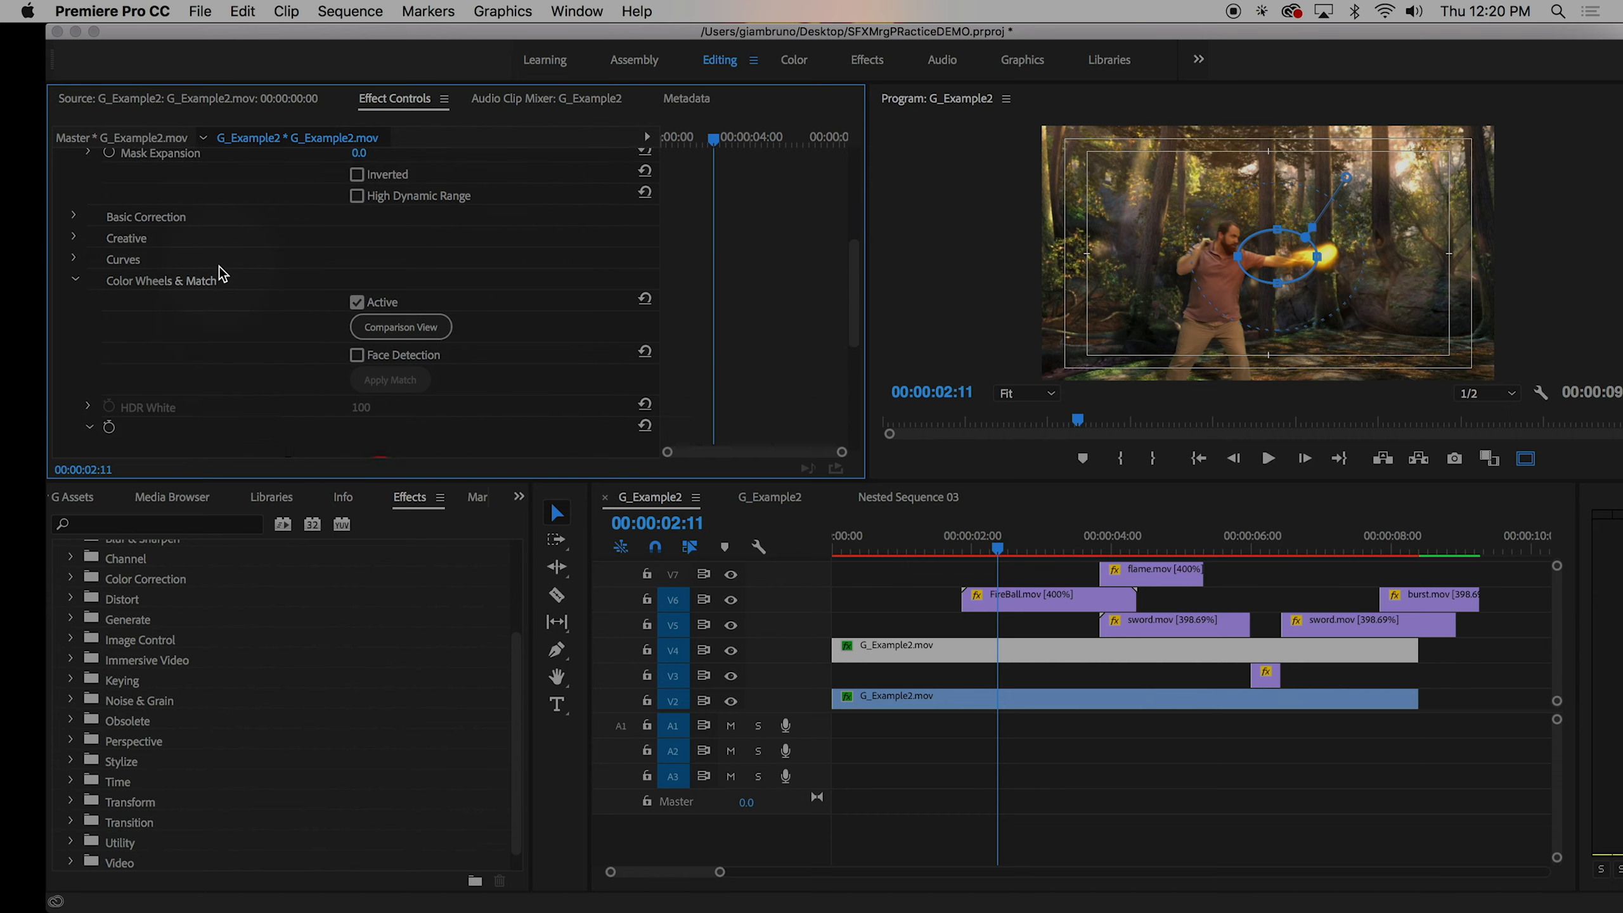
pyautogui.scroll(2, 221, 271)
pyautogui.scroll(-10, 220, 269)
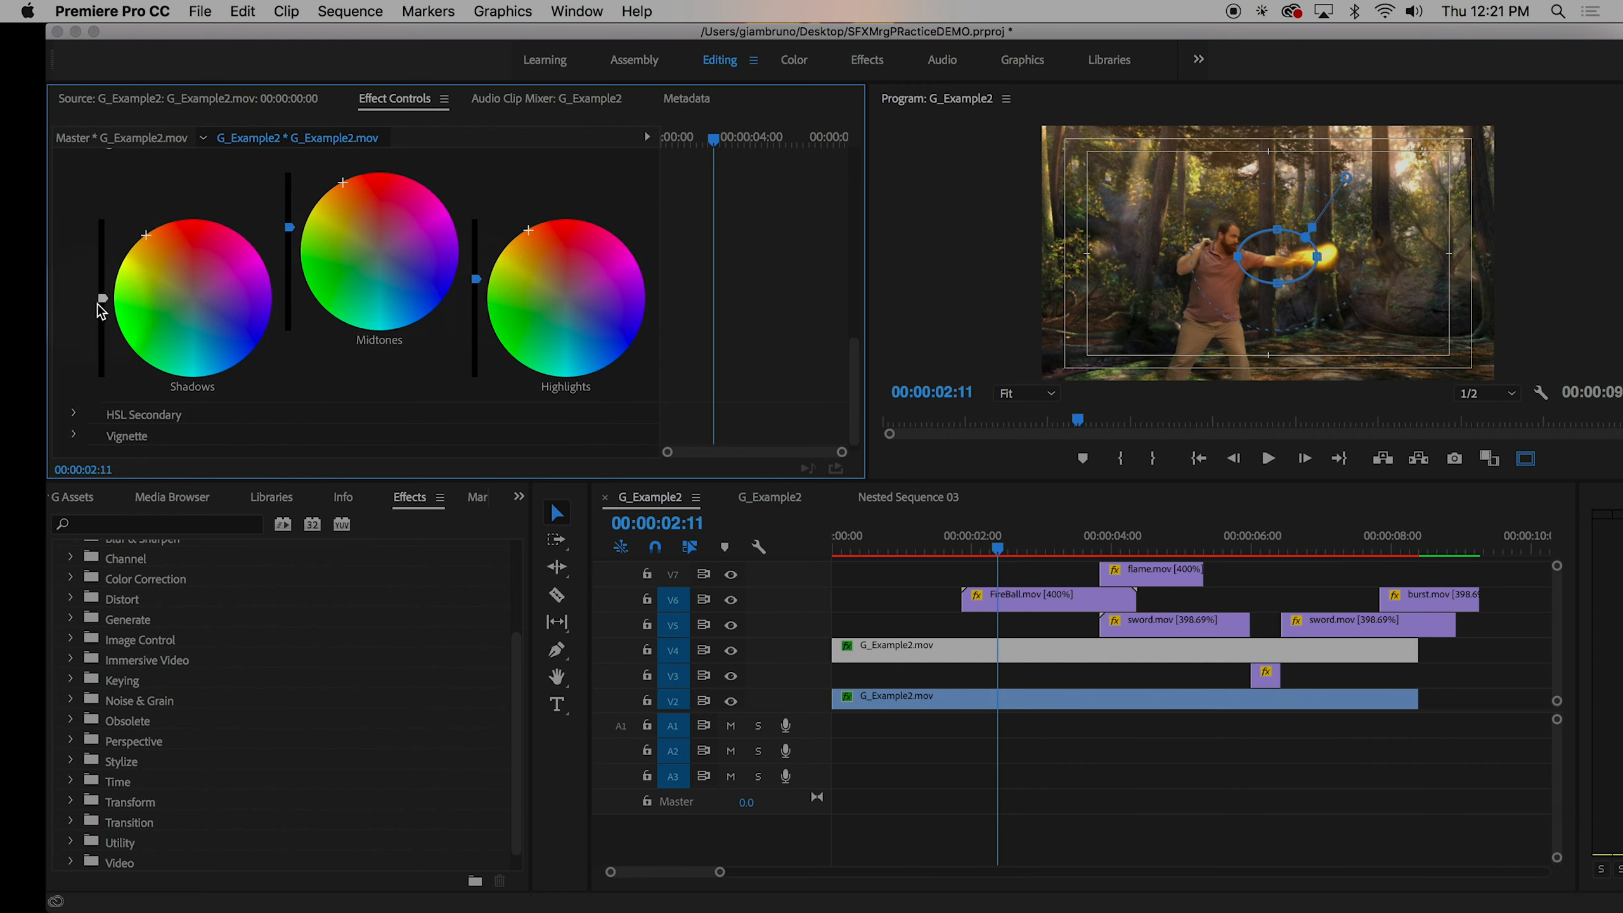
pyautogui.moveTo(102, 298); pyautogui.dragTo(102, 273)
# - In Lumetri Color's Basic Correction, set Saturation to 300, Highlights to 6 and Exposure to 0.7, and check the look across the fireball
pyautogui.scroll(5, 252, 416)
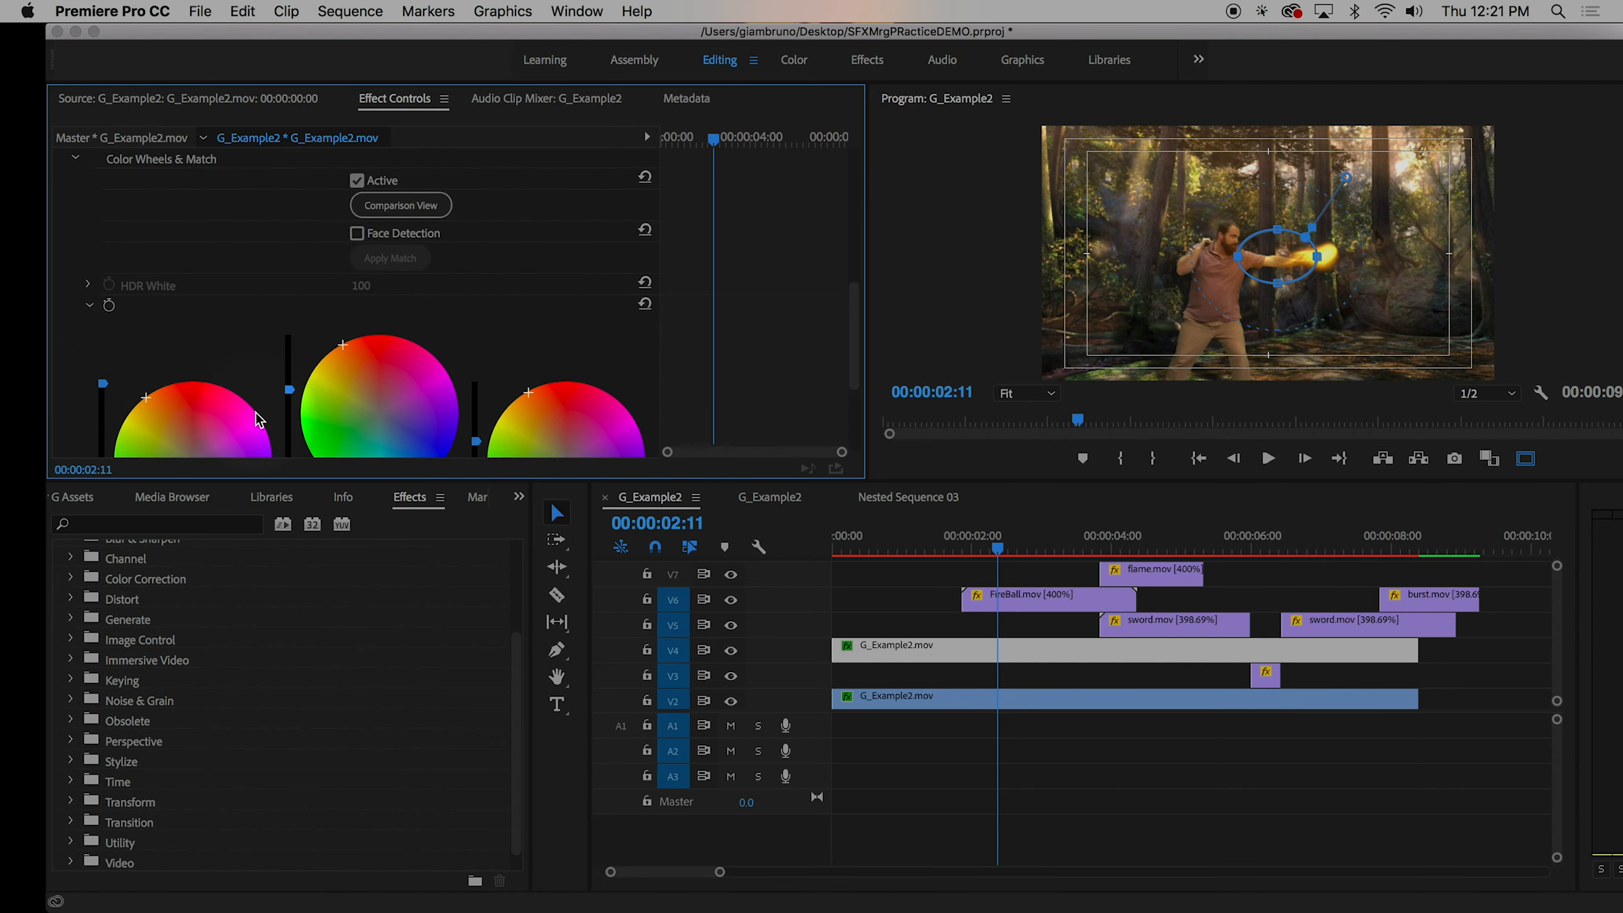
pyautogui.scroll(2, 256, 412)
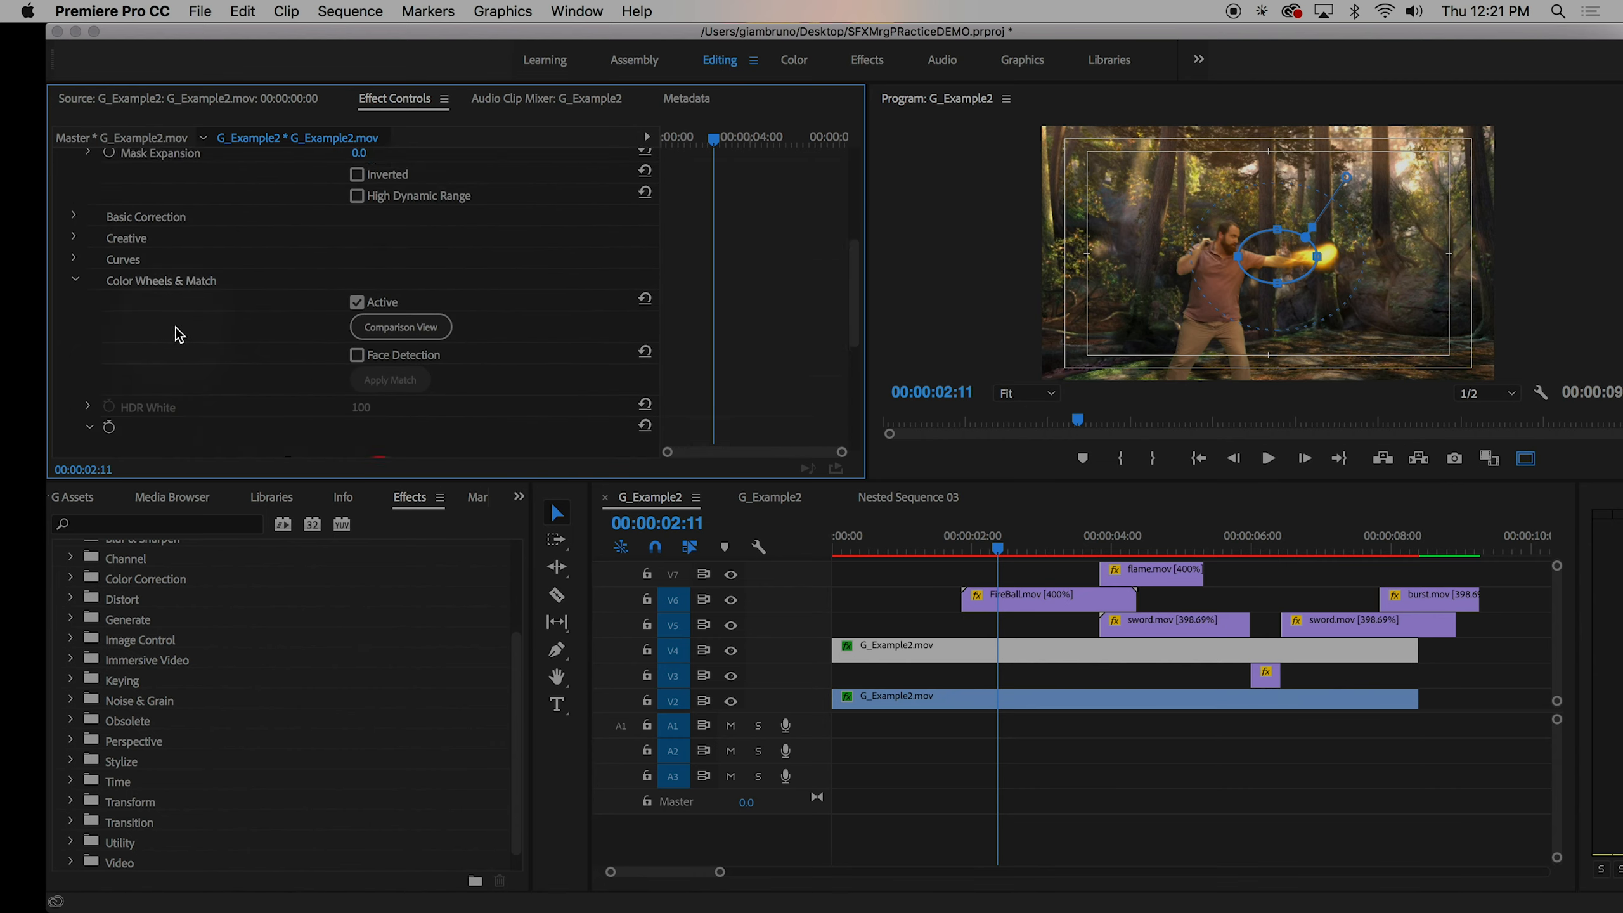
pyautogui.click(73, 217)
pyautogui.scroll(-4, 267, 292)
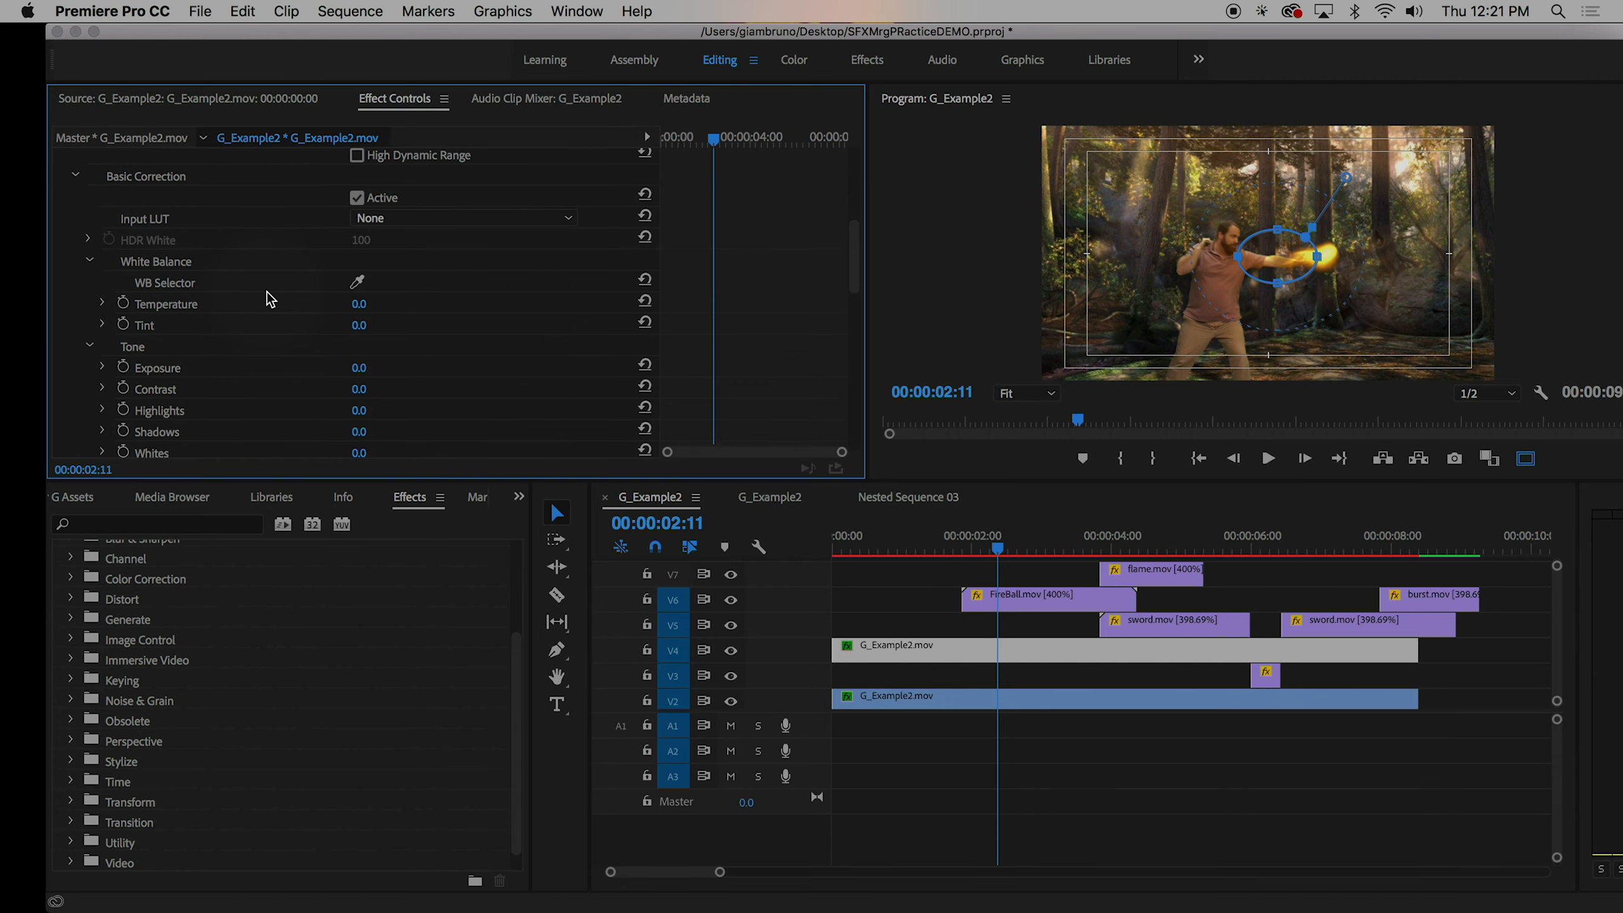
pyautogui.scroll(-5, 266, 294)
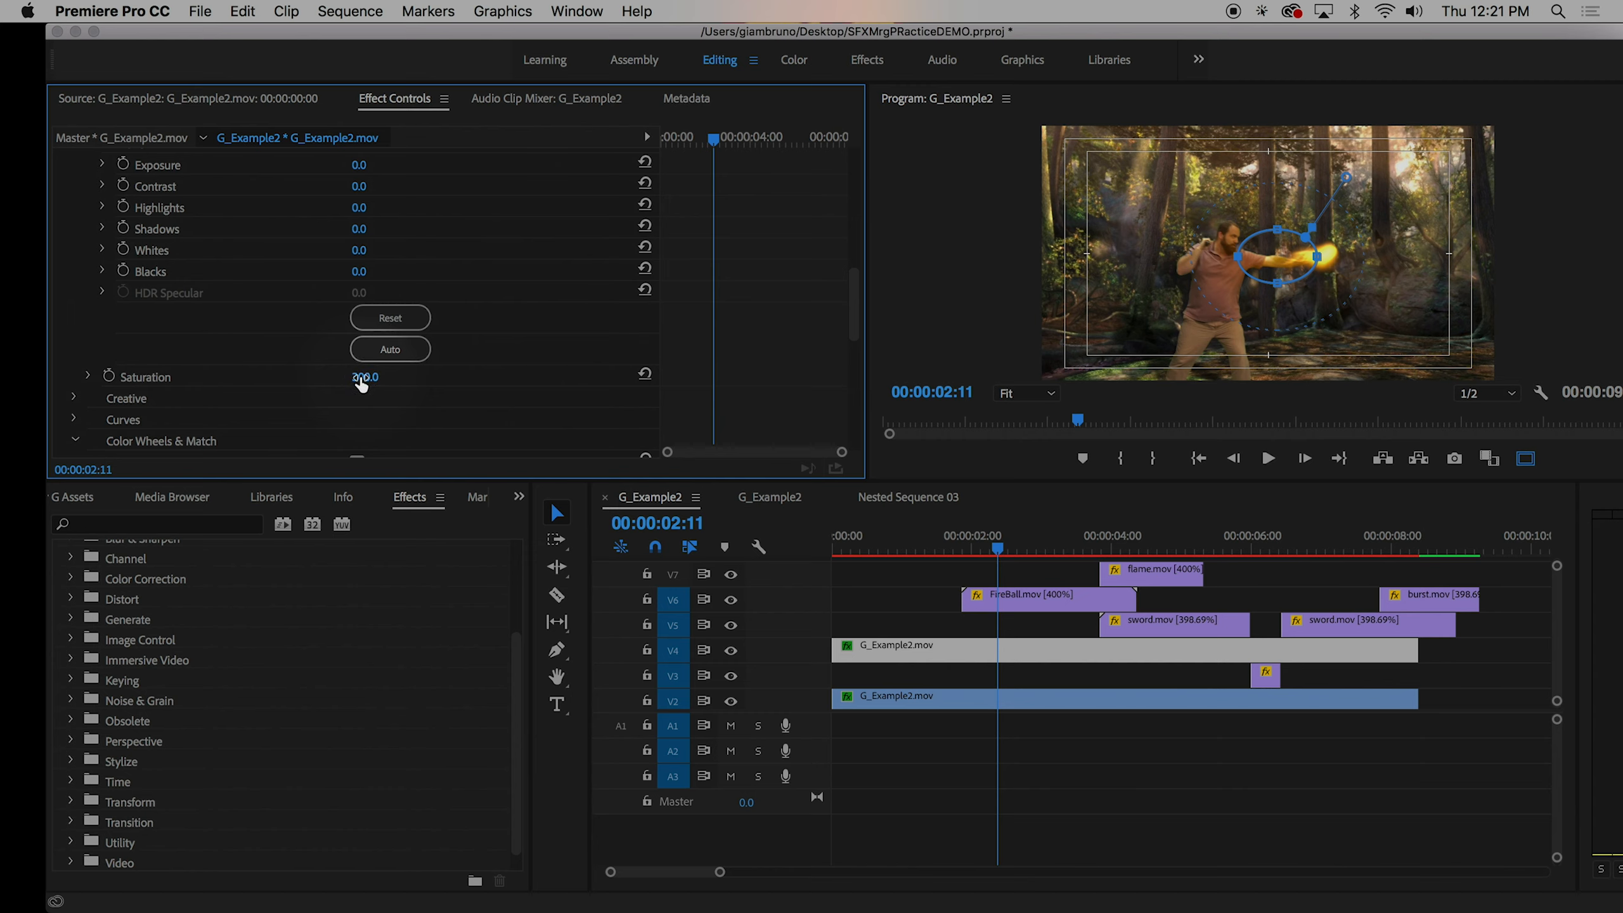
pyautogui.scroll(1, 234, 377)
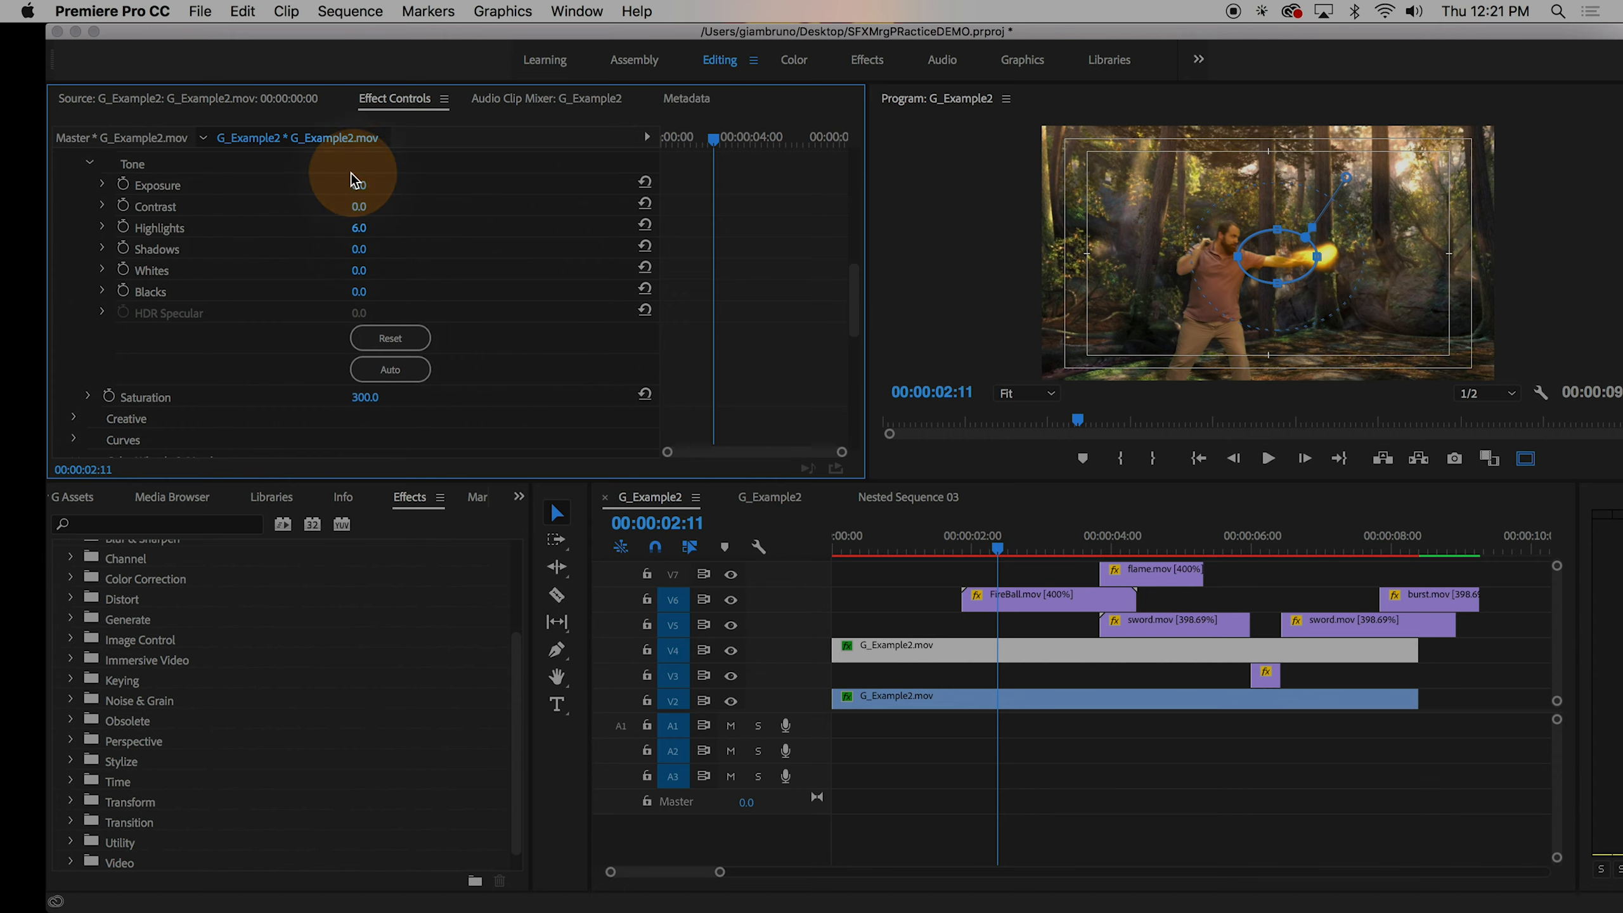
pyautogui.moveTo(363, 184); pyautogui.dragTo(363, 184)
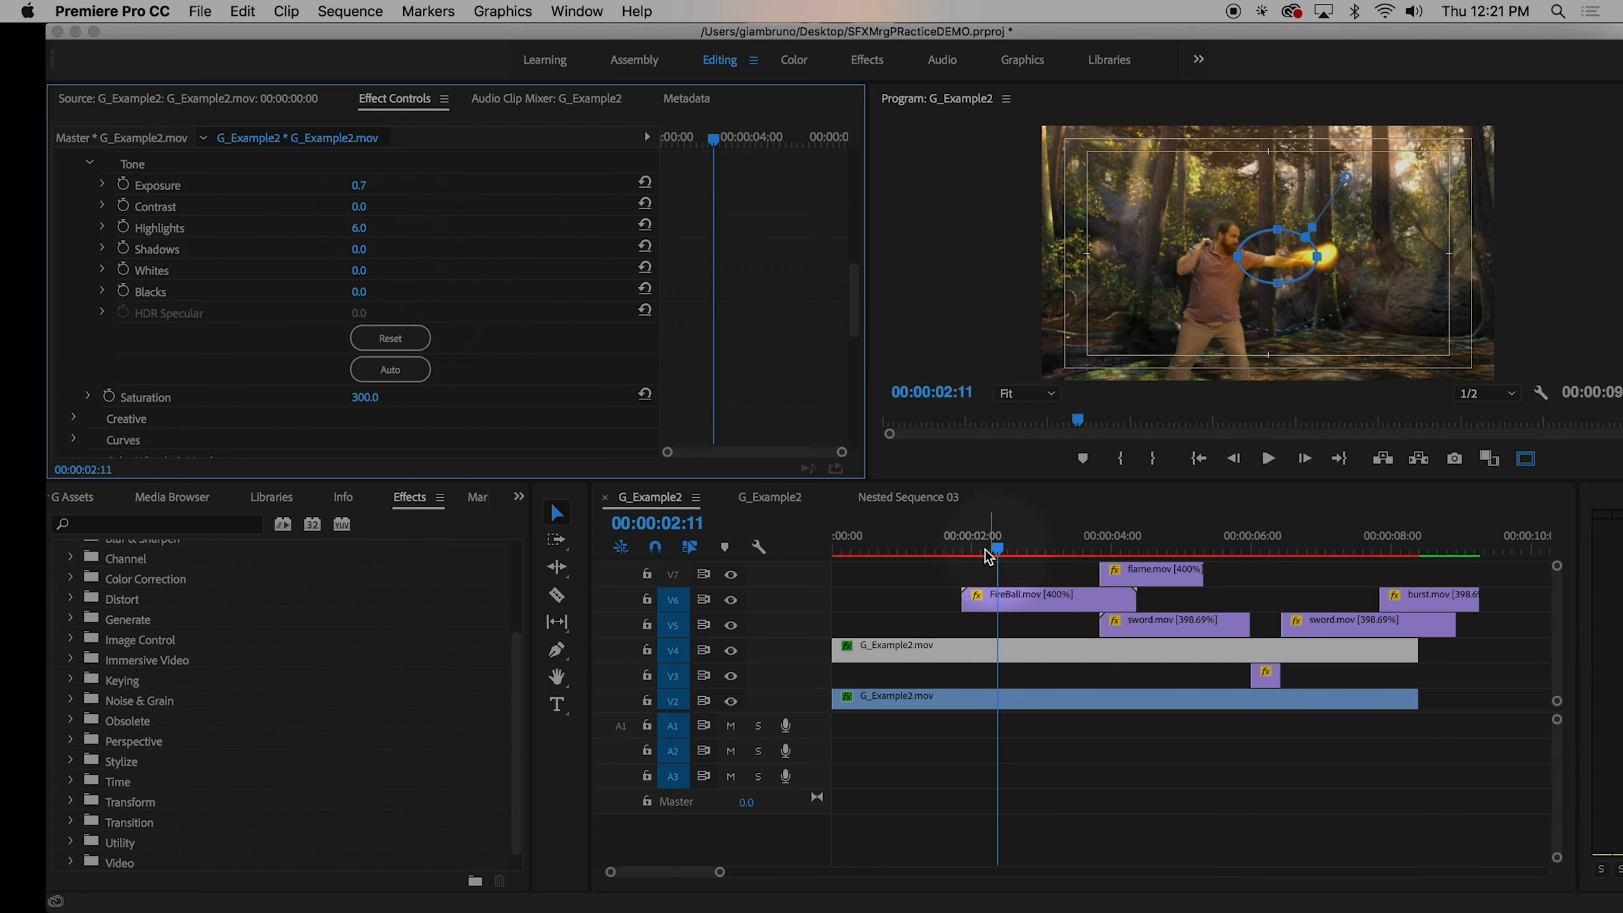
pyautogui.moveTo(997, 552); pyautogui.dragTo(947, 563)
pyautogui.moveTo(923, 573); pyautogui.dragTo(1004, 574)
# - Collapse the Tone, White Balance and Basic Correction sections to get back to the Lumetri Color mask settings
pyautogui.scroll(3, 146, 315)
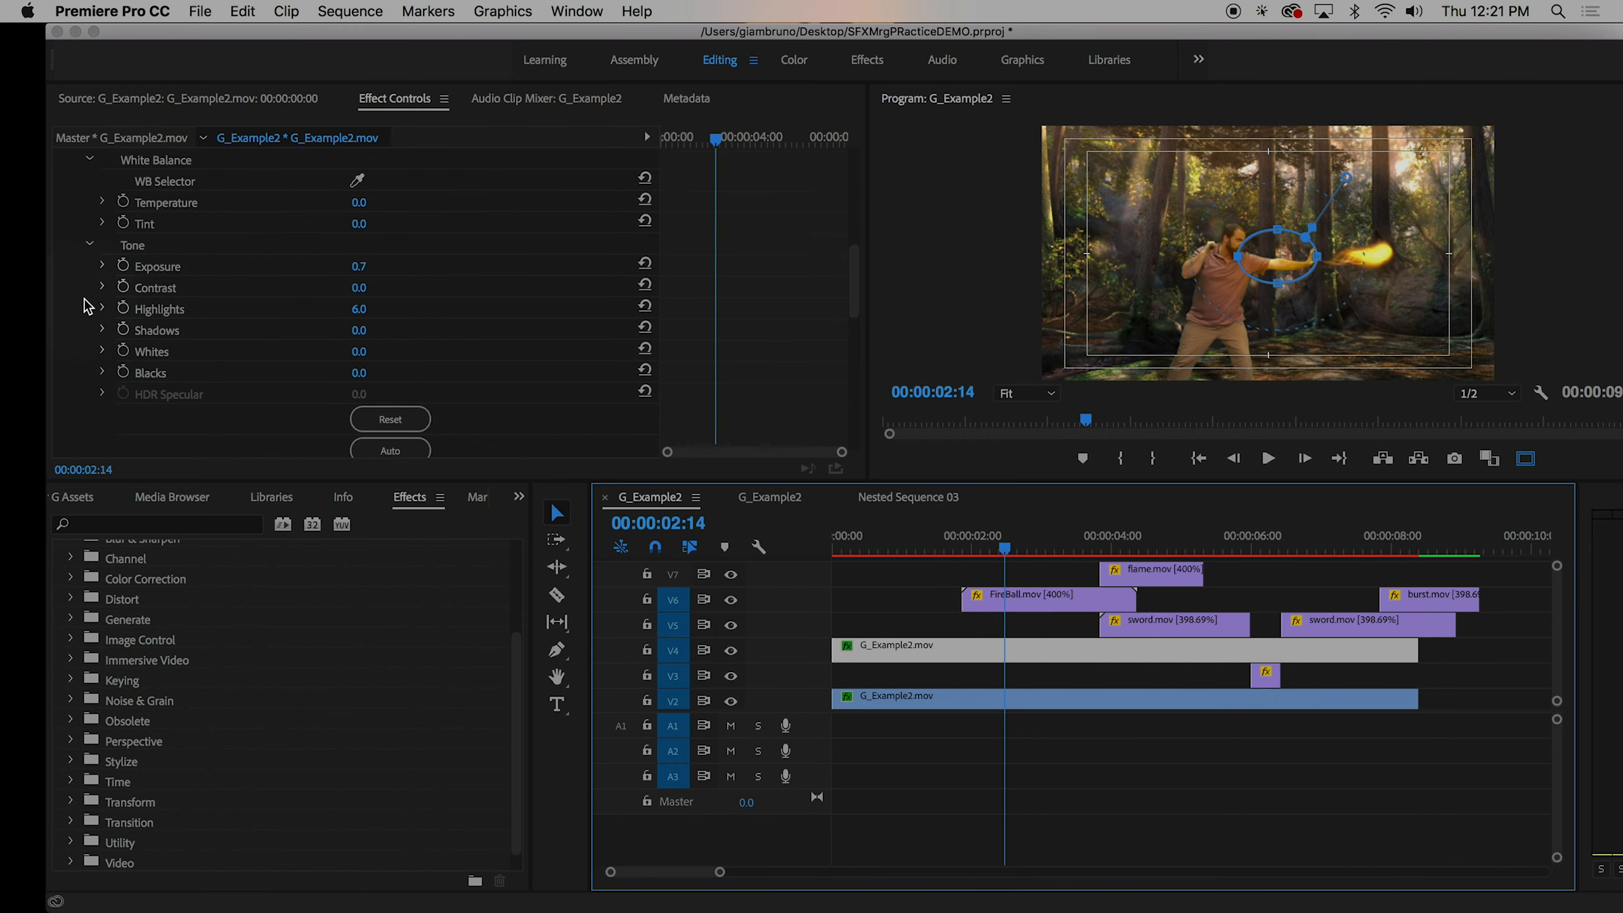
pyautogui.click(83, 251)
pyautogui.click(87, 245)
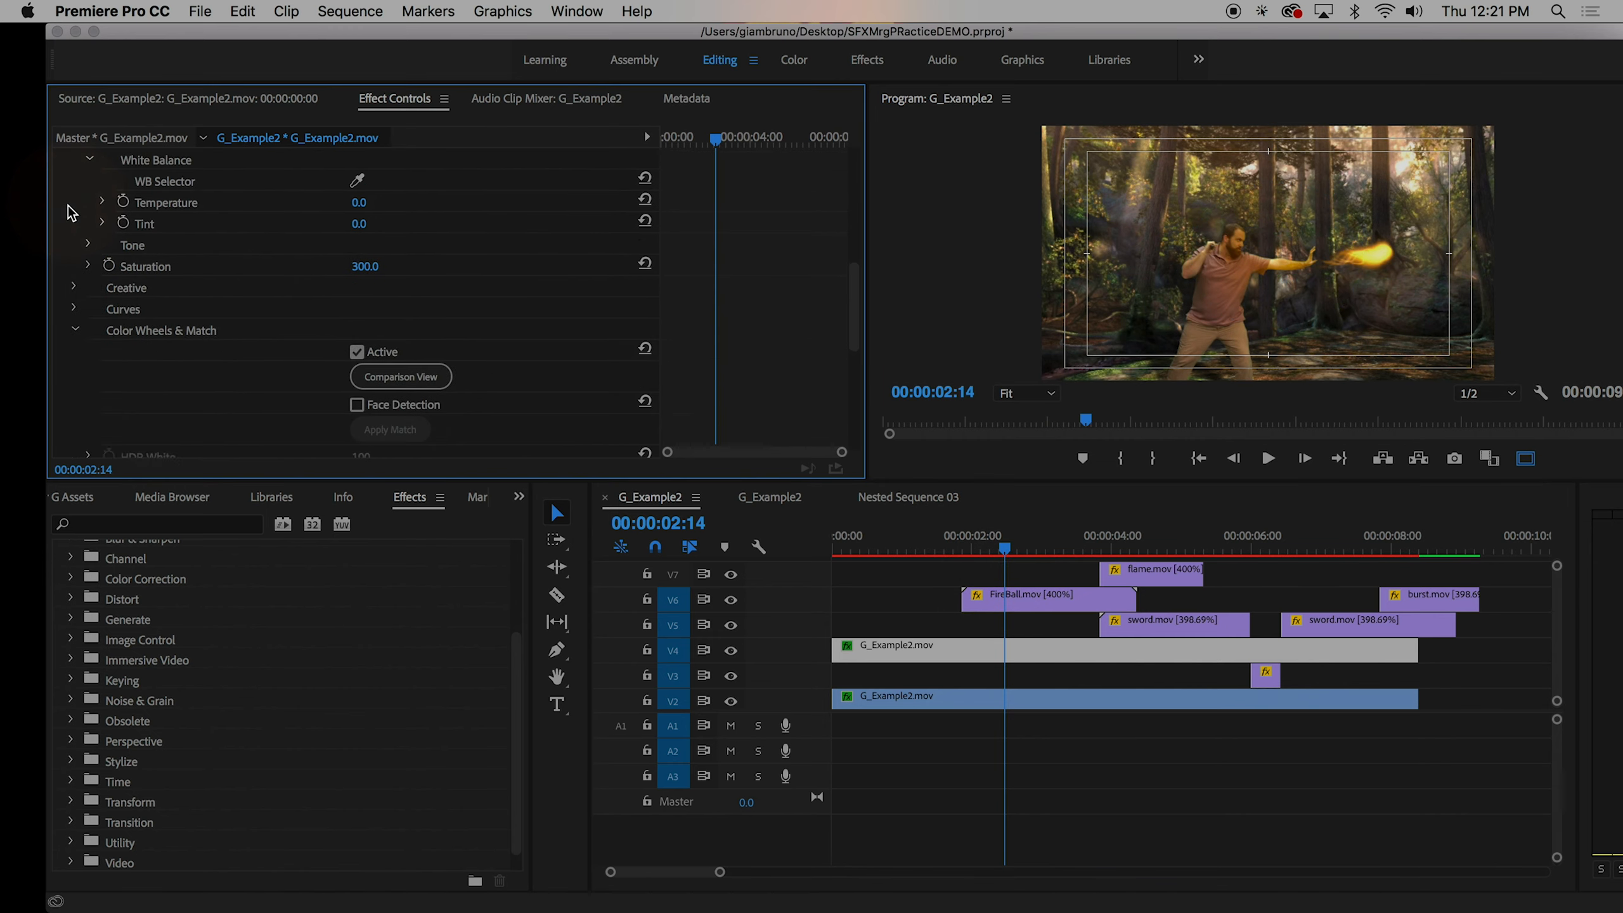
pyautogui.scroll(2, 91, 225)
pyautogui.click(92, 203)
pyautogui.scroll(10, 83, 397)
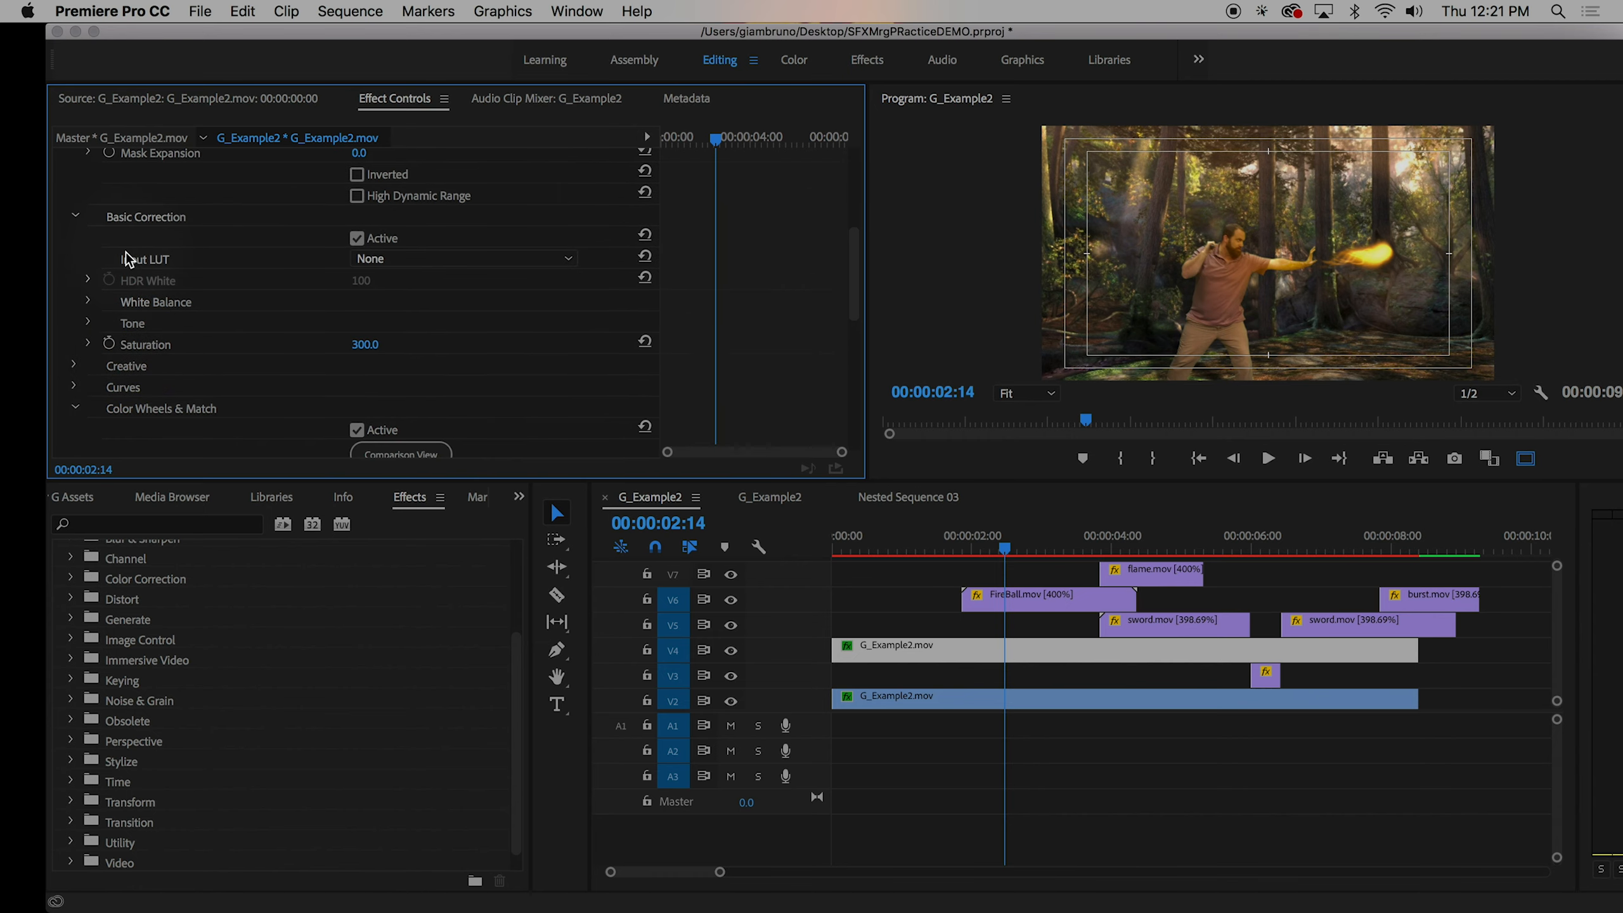
pyautogui.click(73, 420)
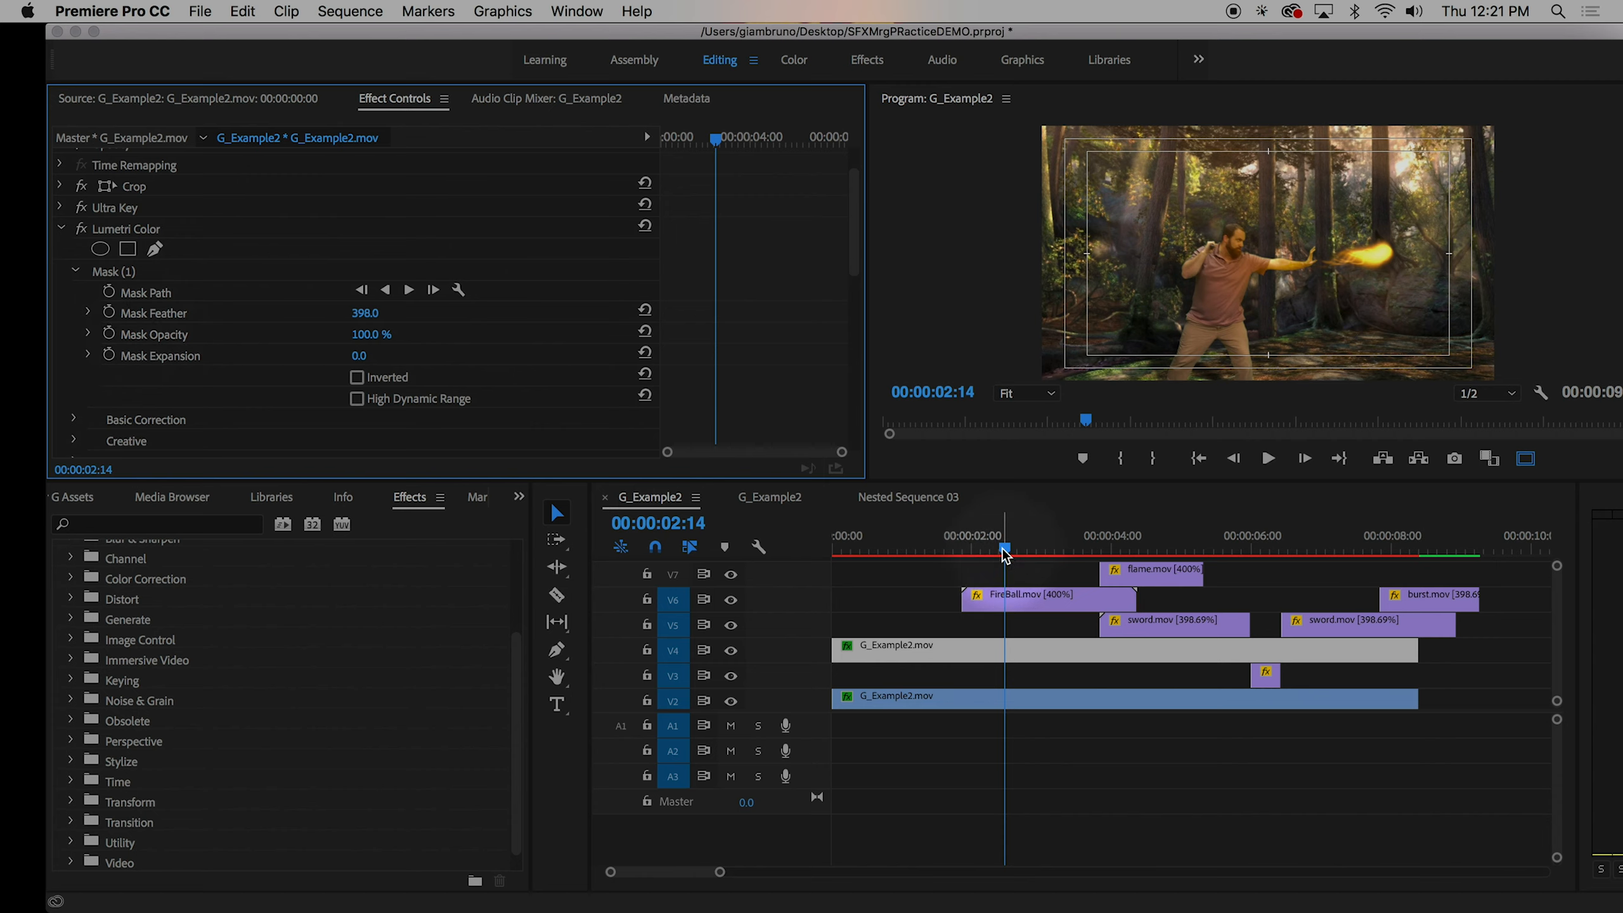
# - At 00:00:02:10, enable keyframing for Mask Path and Mask Opacity on the V4 G_Example2.mov clip's Lumetri Color mask
pyautogui.moveTo(1002, 549); pyautogui.dragTo(995, 552)
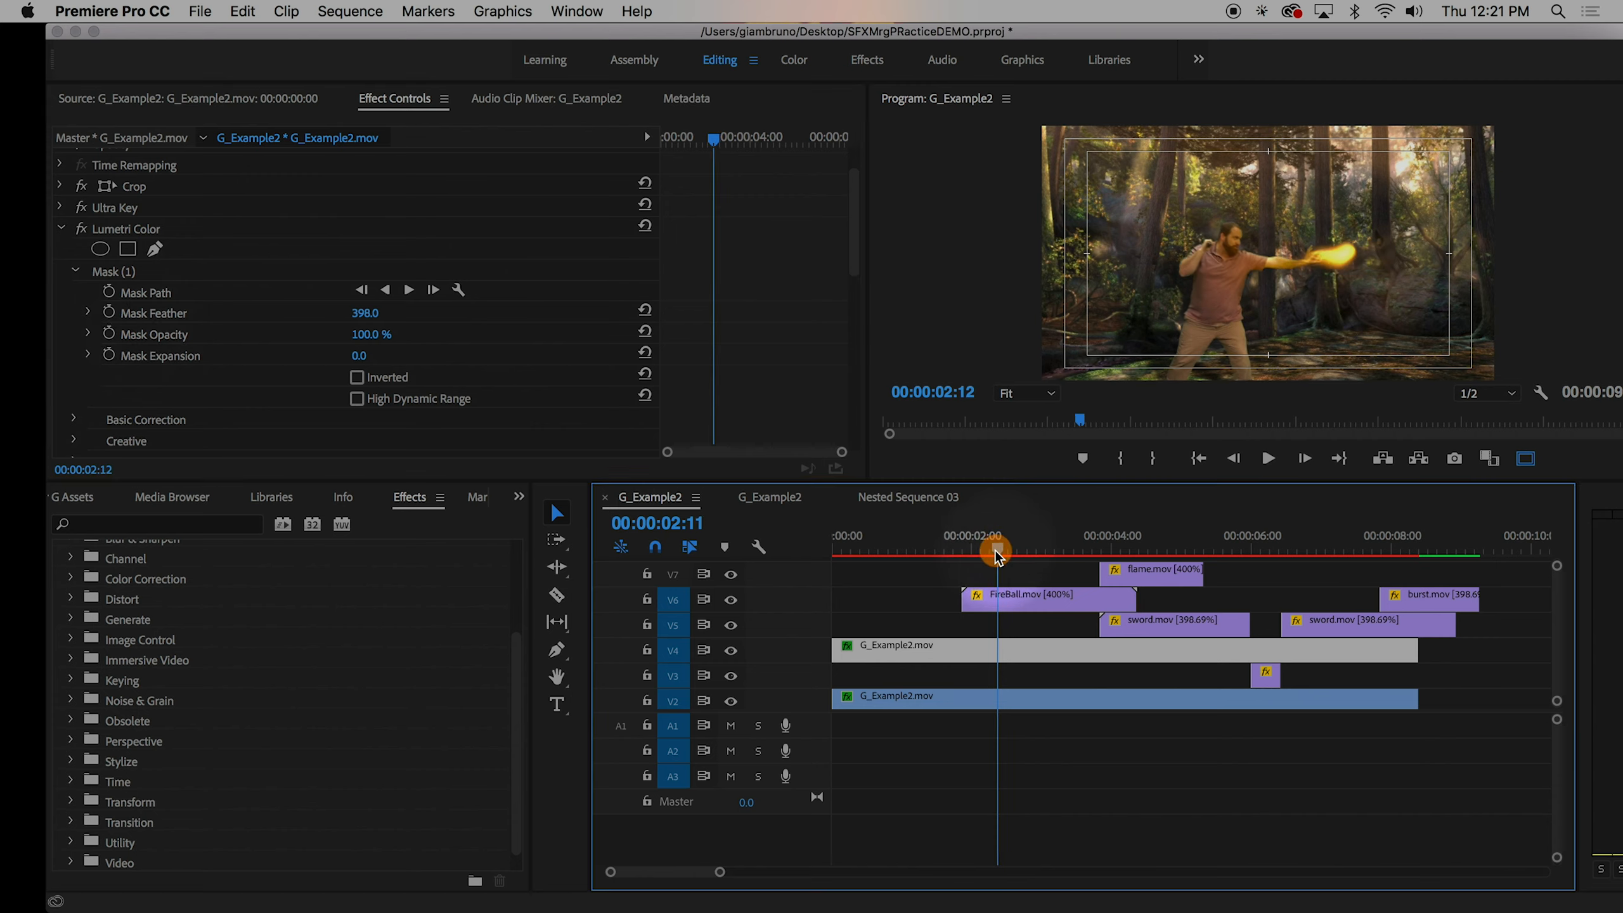
pyautogui.click(998, 601)
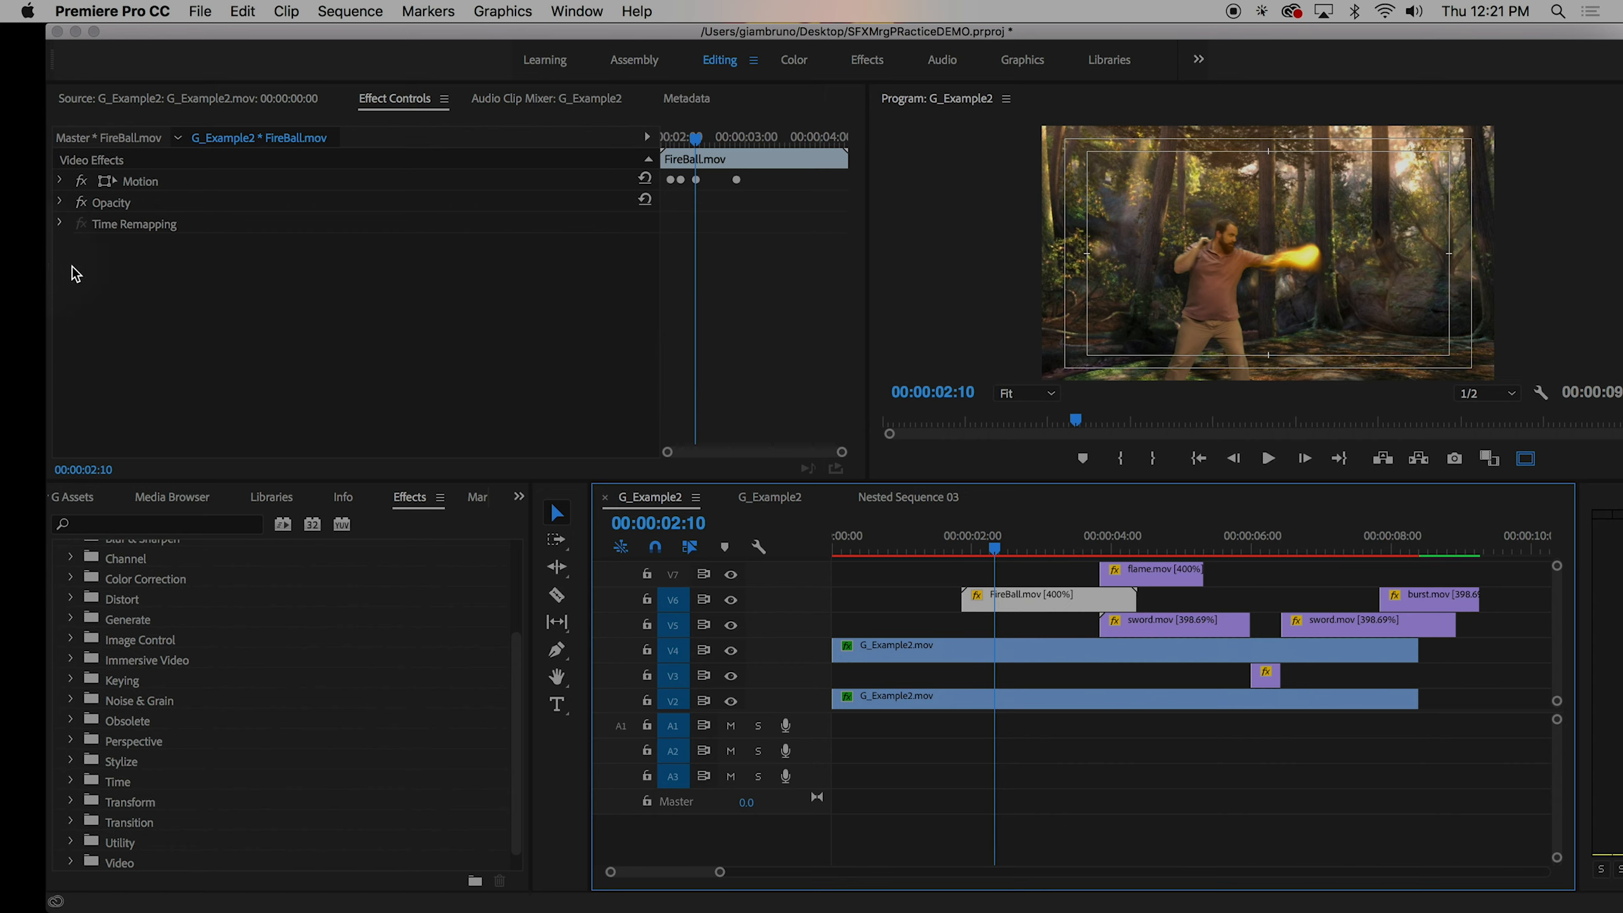
pyautogui.click(989, 650)
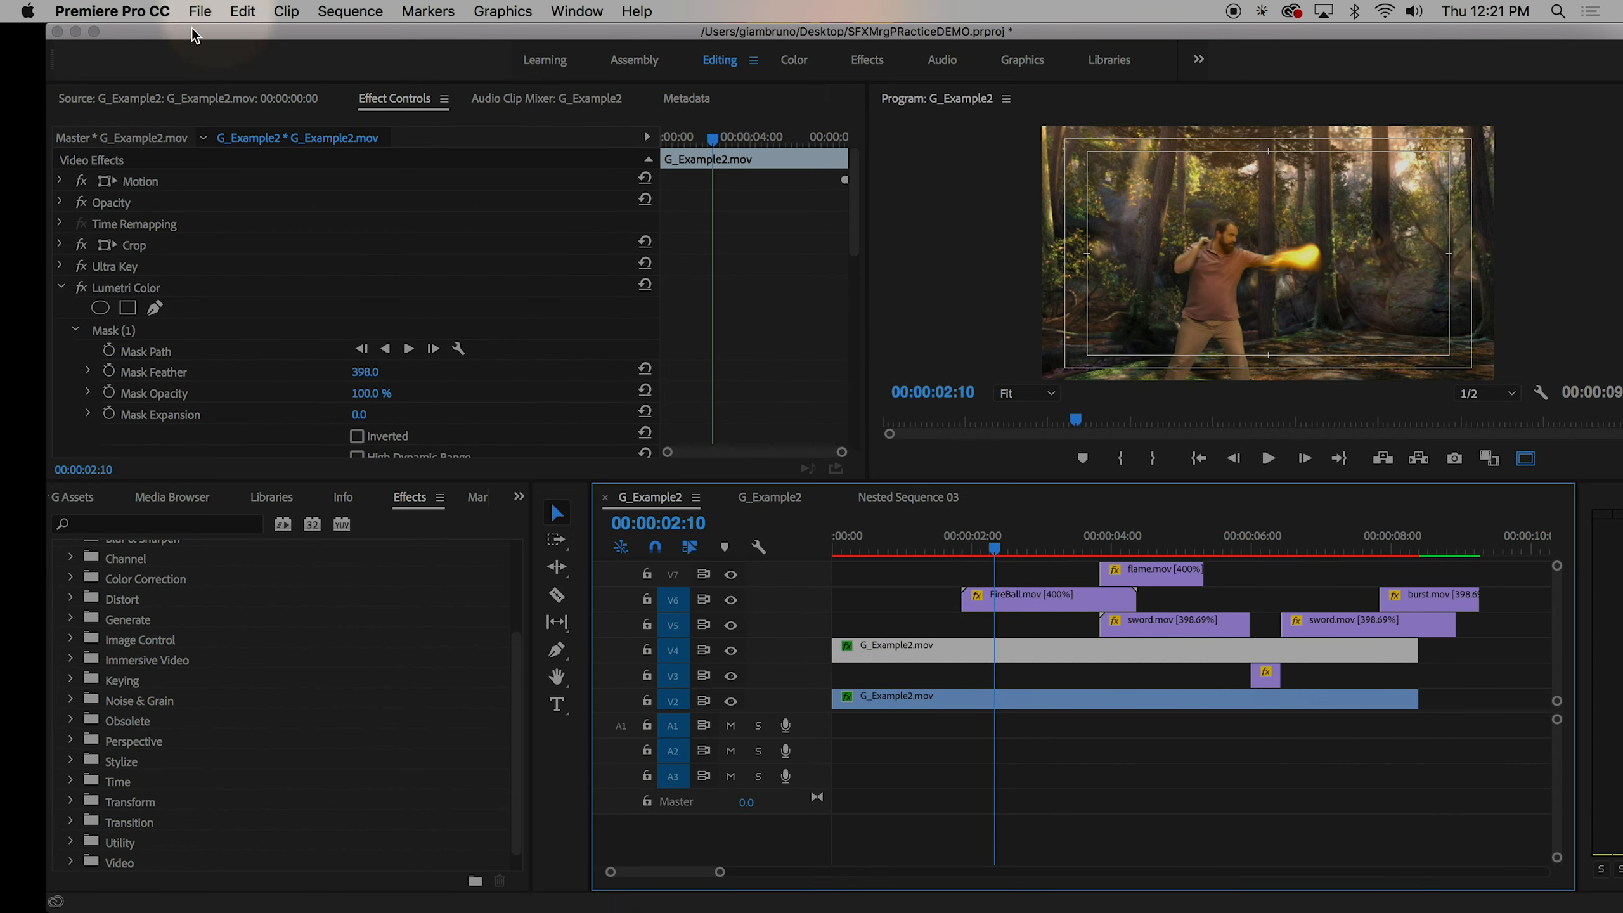
pyautogui.click(163, 354)
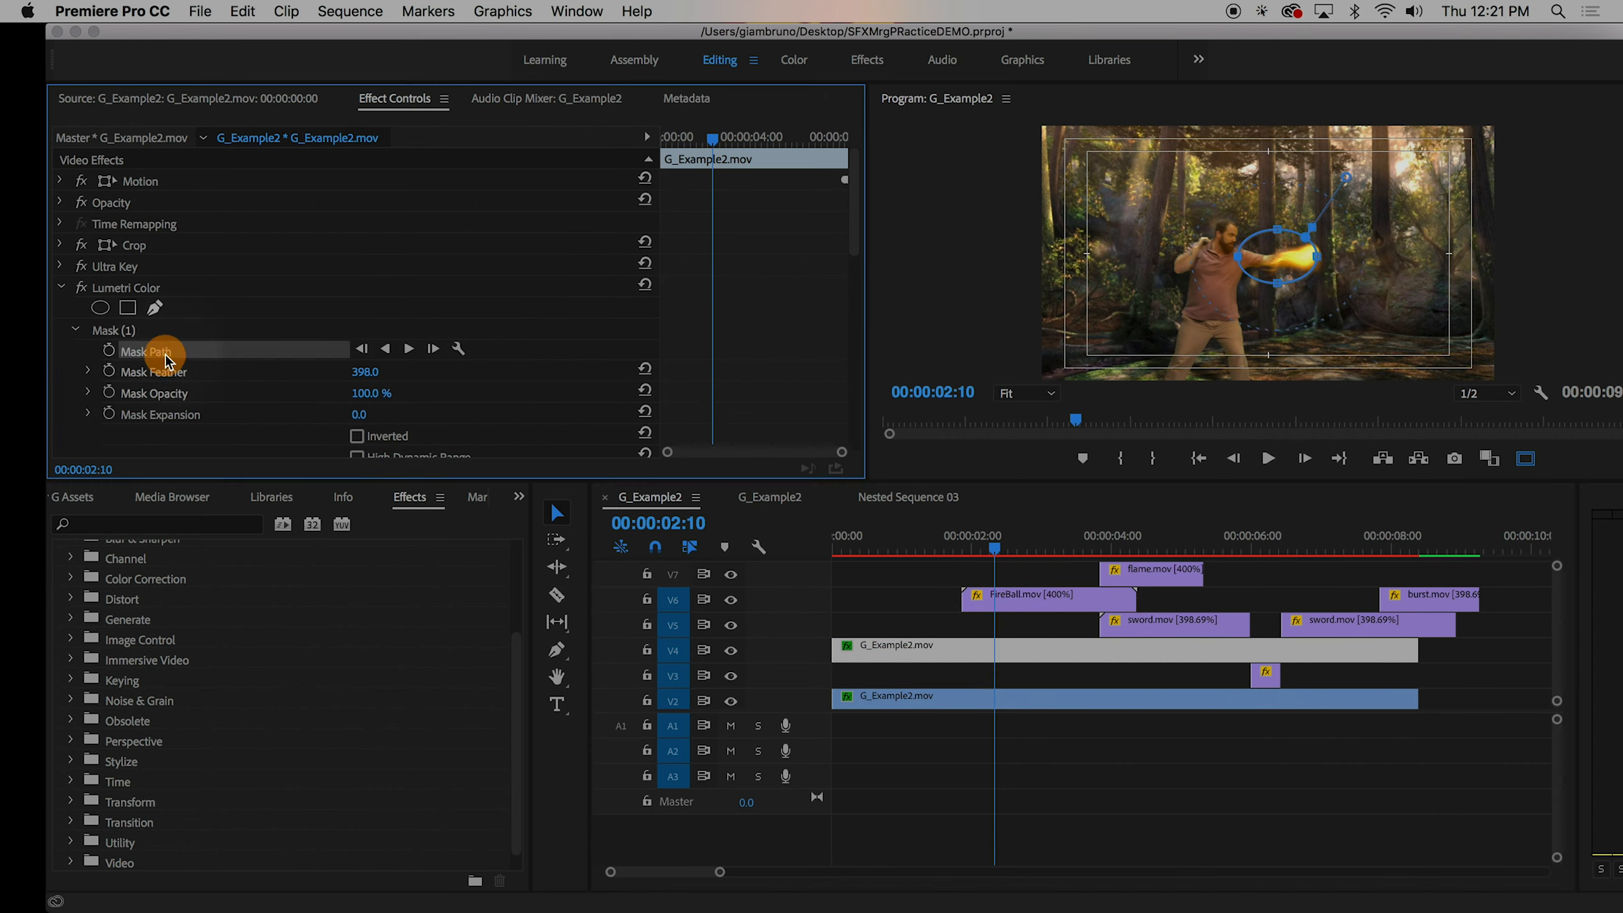
pyautogui.click(109, 351)
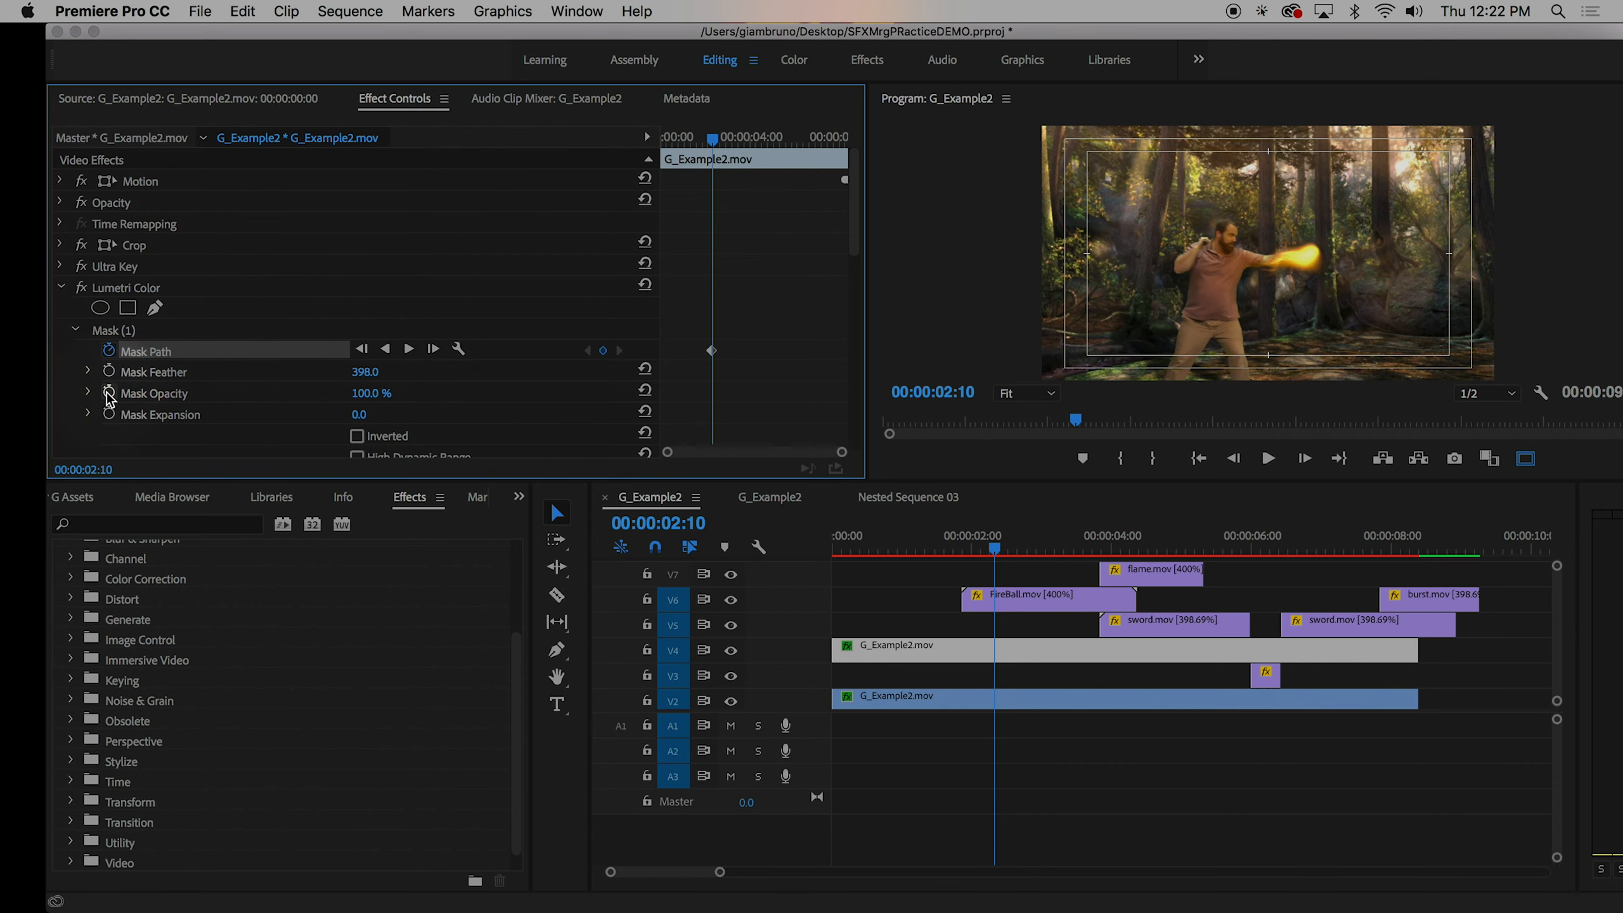
pyautogui.click(108, 392)
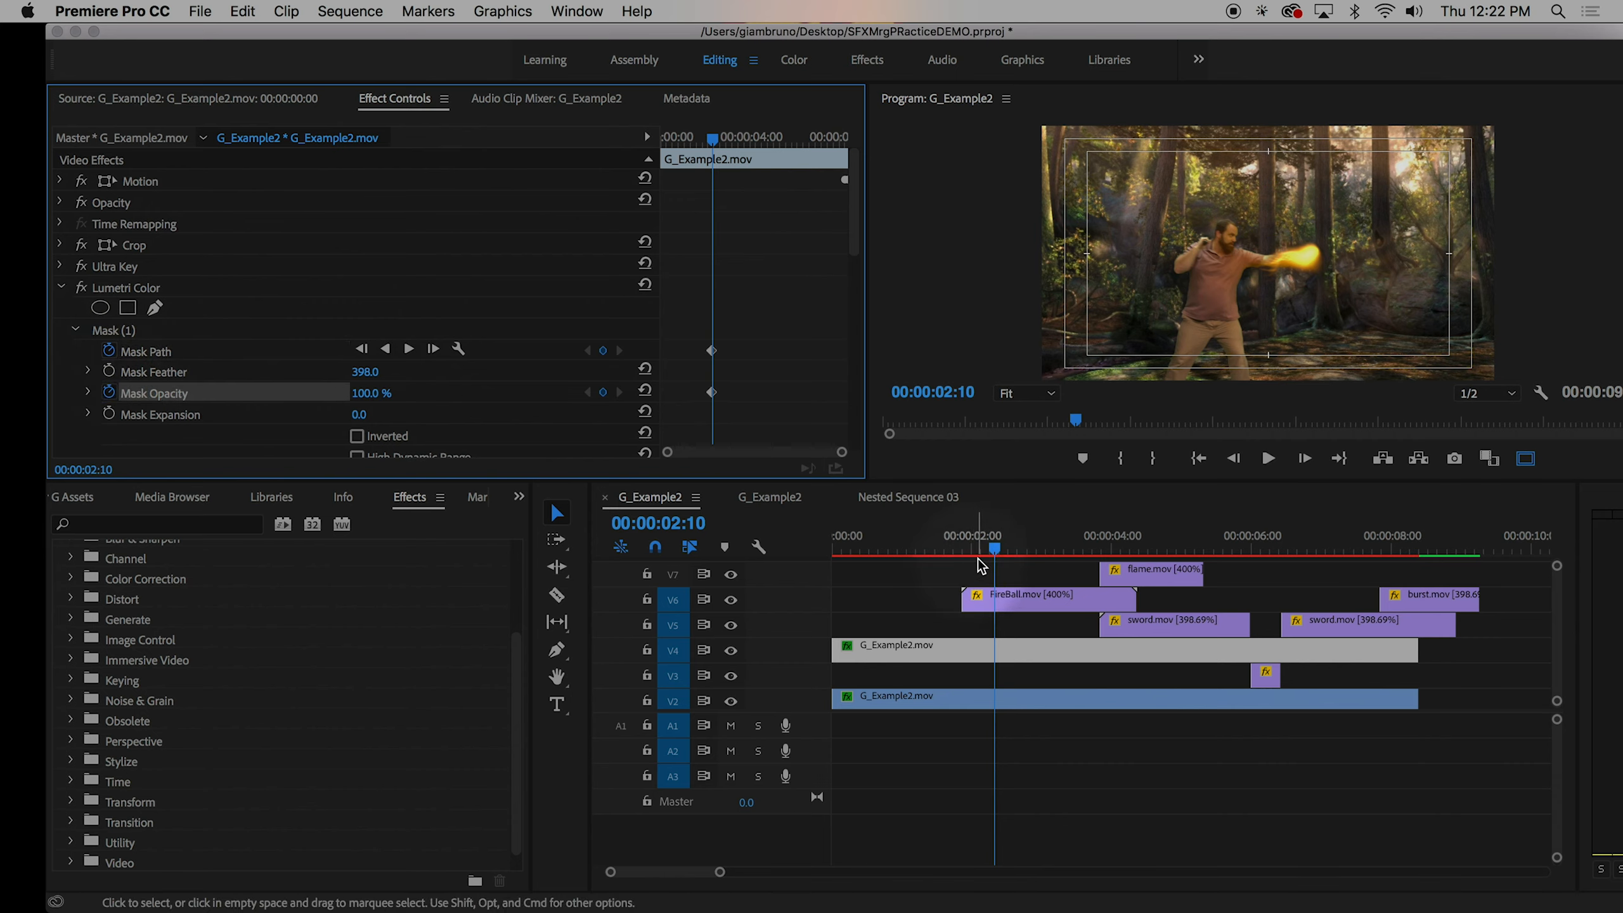
# - At 00:00:02:23, move the mask horizontally off the actor to the right edge of the video frame to follow the fireball
pyautogui.click(1002, 549)
pyautogui.moveTo(1002, 549); pyautogui.dragTo(1023, 545)
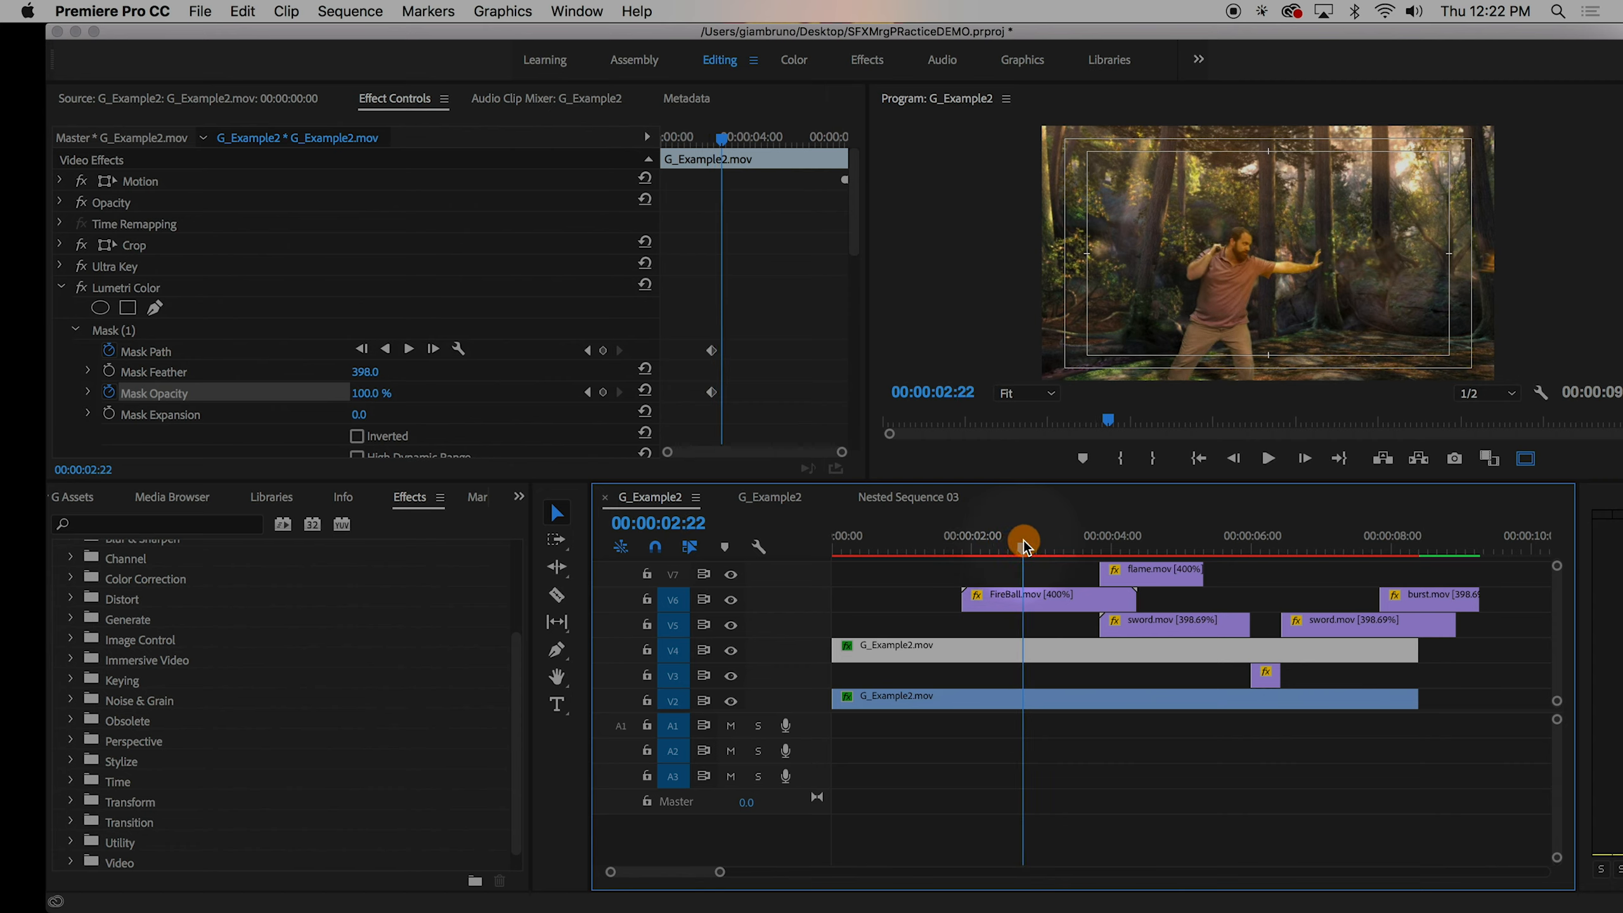
pyautogui.click(160, 355)
pyautogui.click(1273, 268)
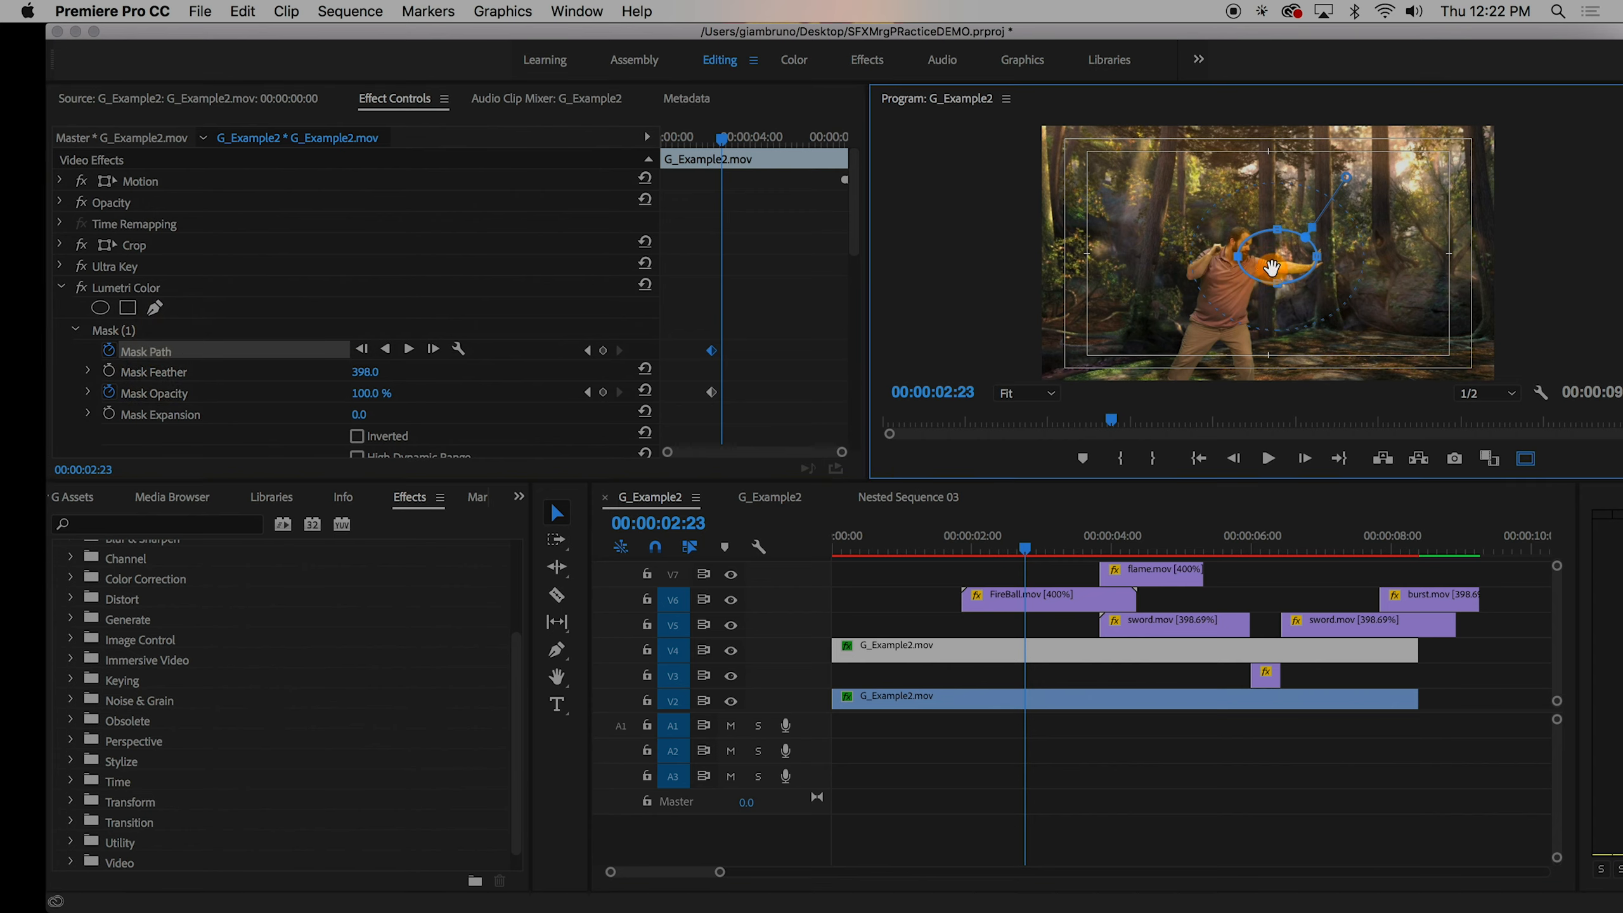
pyautogui.moveTo(1272, 269); pyautogui.dragTo(1493, 269)
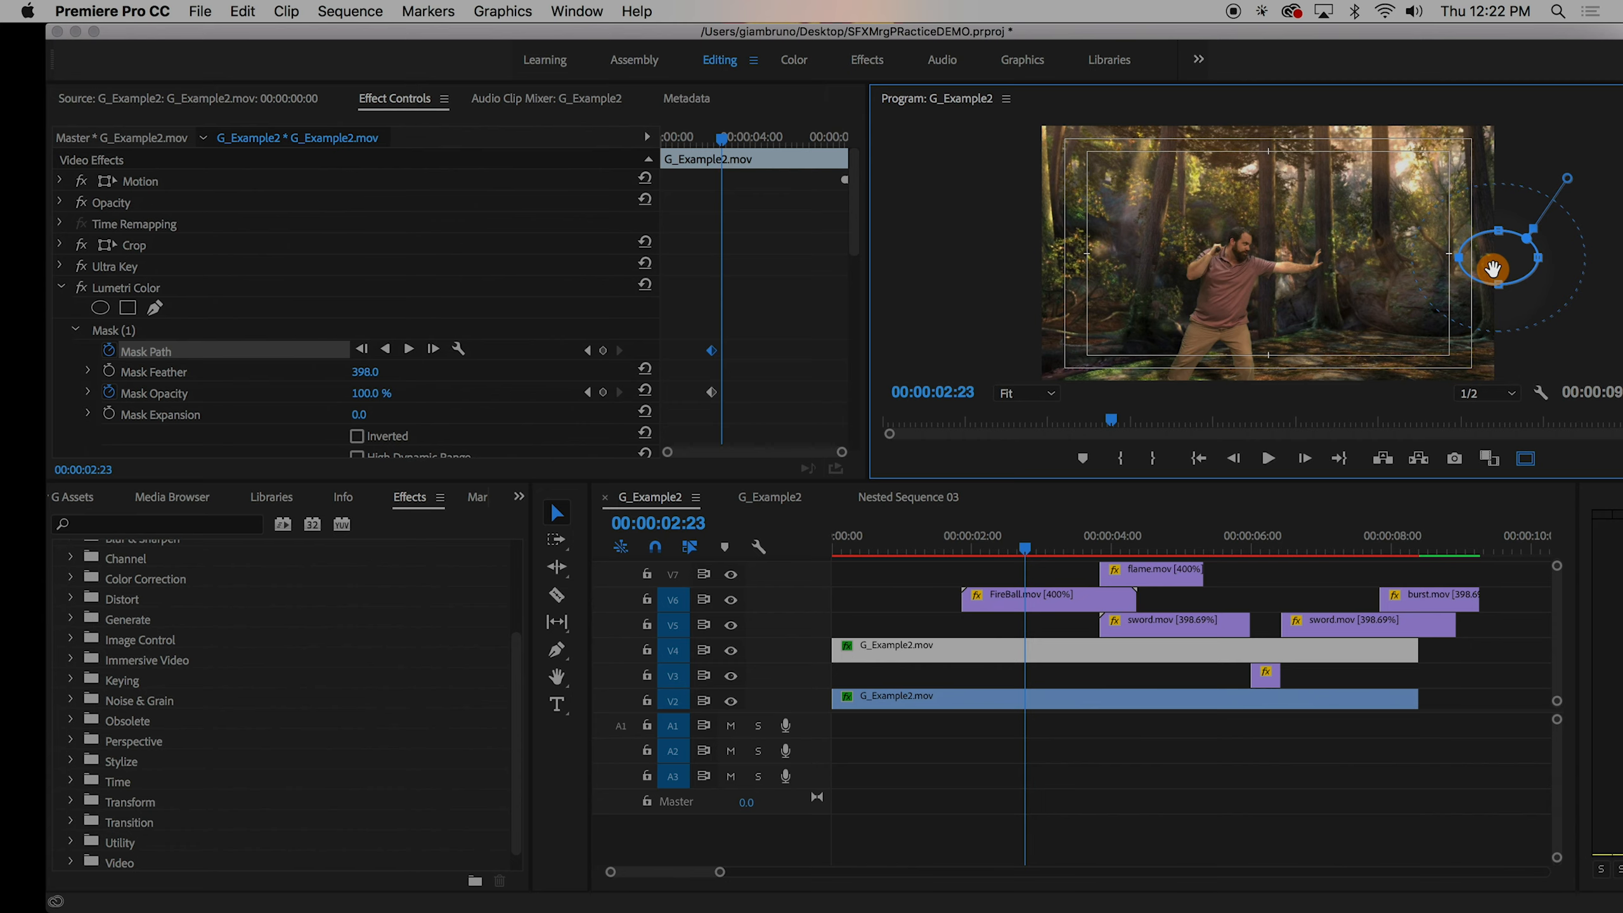
# - At 00:00:02:03, move the mask over the actor's chest and fireball hand and adjust its Mask Opacity there
pyautogui.moveTo(1026, 549); pyautogui.dragTo(981, 559)
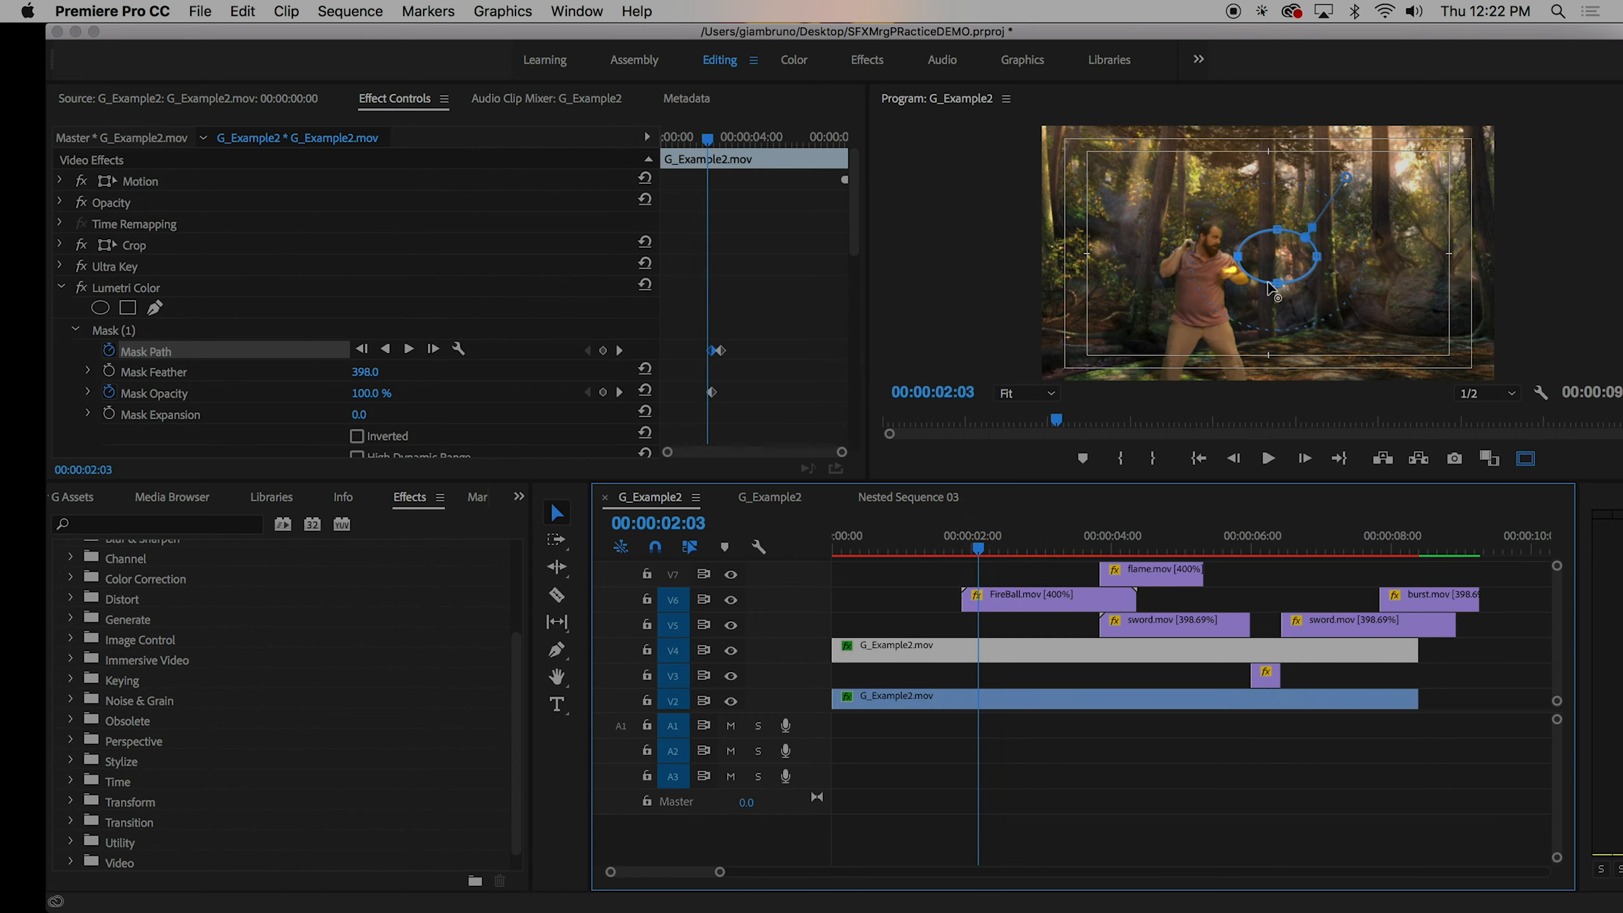
pyautogui.moveTo(1272, 265); pyautogui.dragTo(1216, 276)
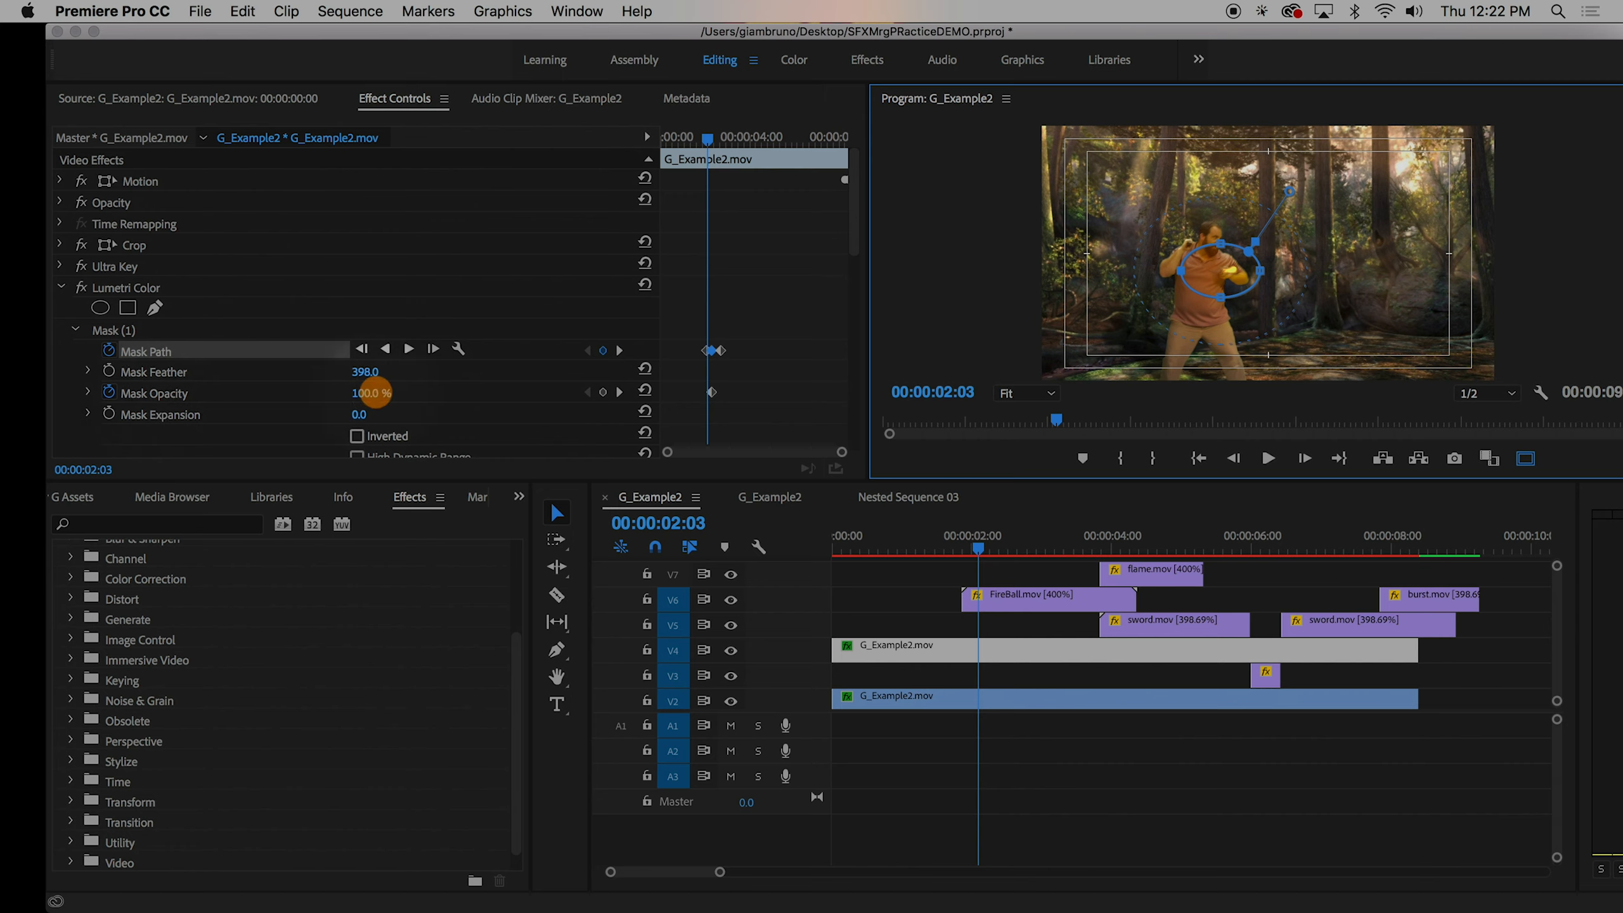
pyautogui.moveTo(373, 392); pyautogui.dragTo(373, 393)
# - Keyframe the mask's position at 00:00:03:02 and fade Mask Opacity from 100% at 00:00:02:23 to 0% at 00:00:03:02
pyautogui.moveTo(978, 549); pyautogui.dragTo(1047, 553)
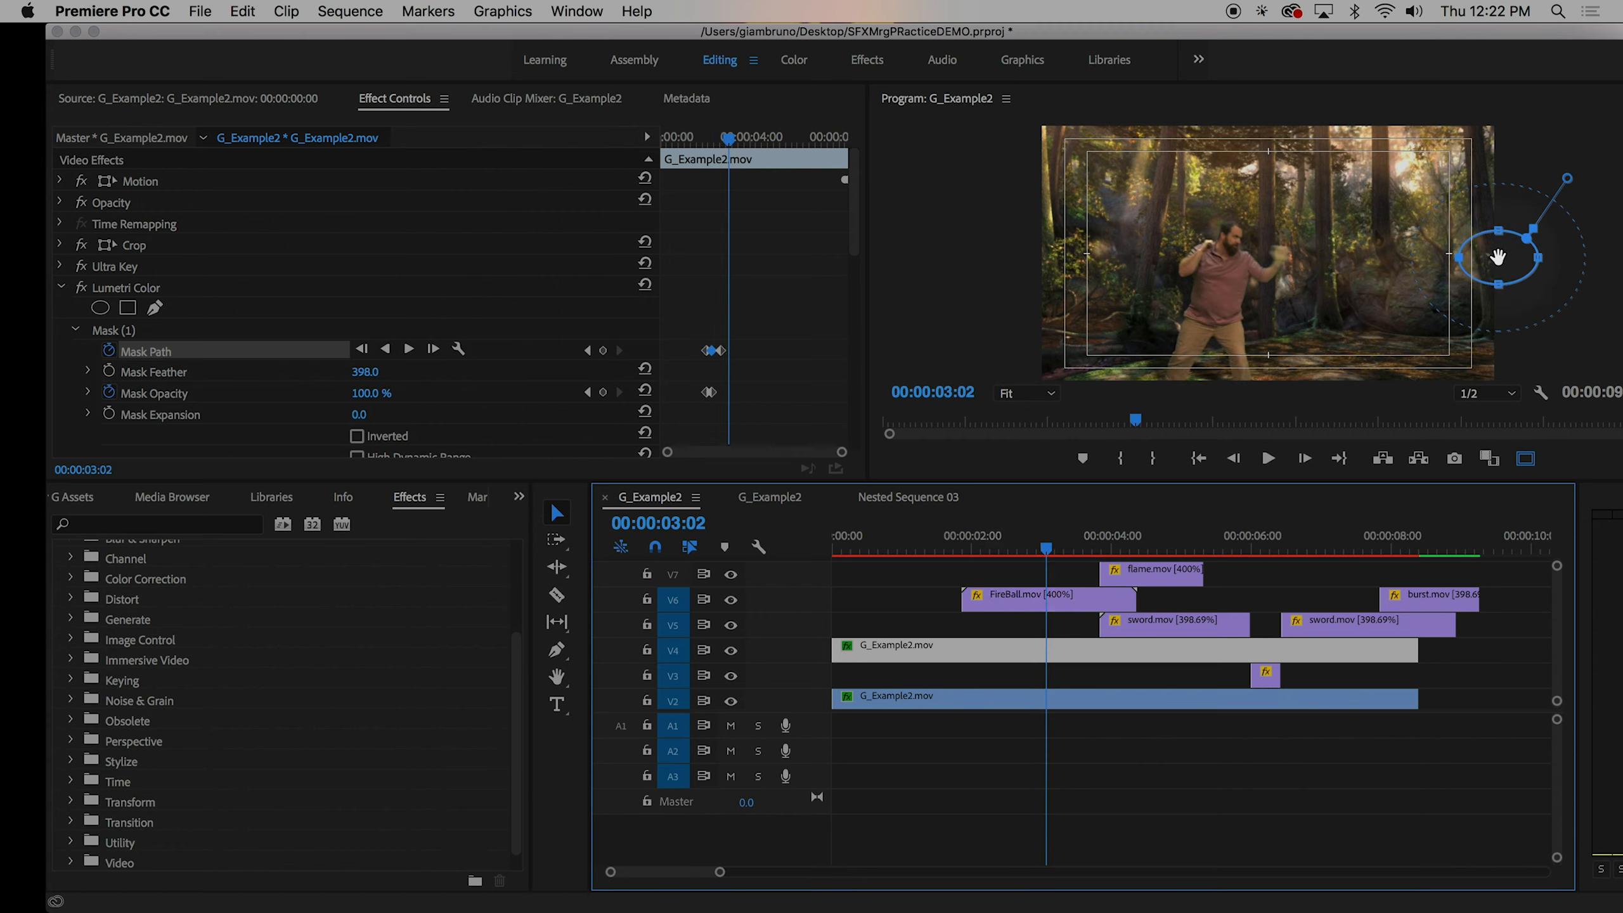
pyautogui.moveTo(1499, 256)
pyautogui.mouseDown()
pyautogui.moveTo(1263, 295)
pyautogui.moveTo(1535, 255)
pyautogui.moveTo(1457, 265)
pyautogui.moveTo(1480, 260)
pyautogui.mouseUp()
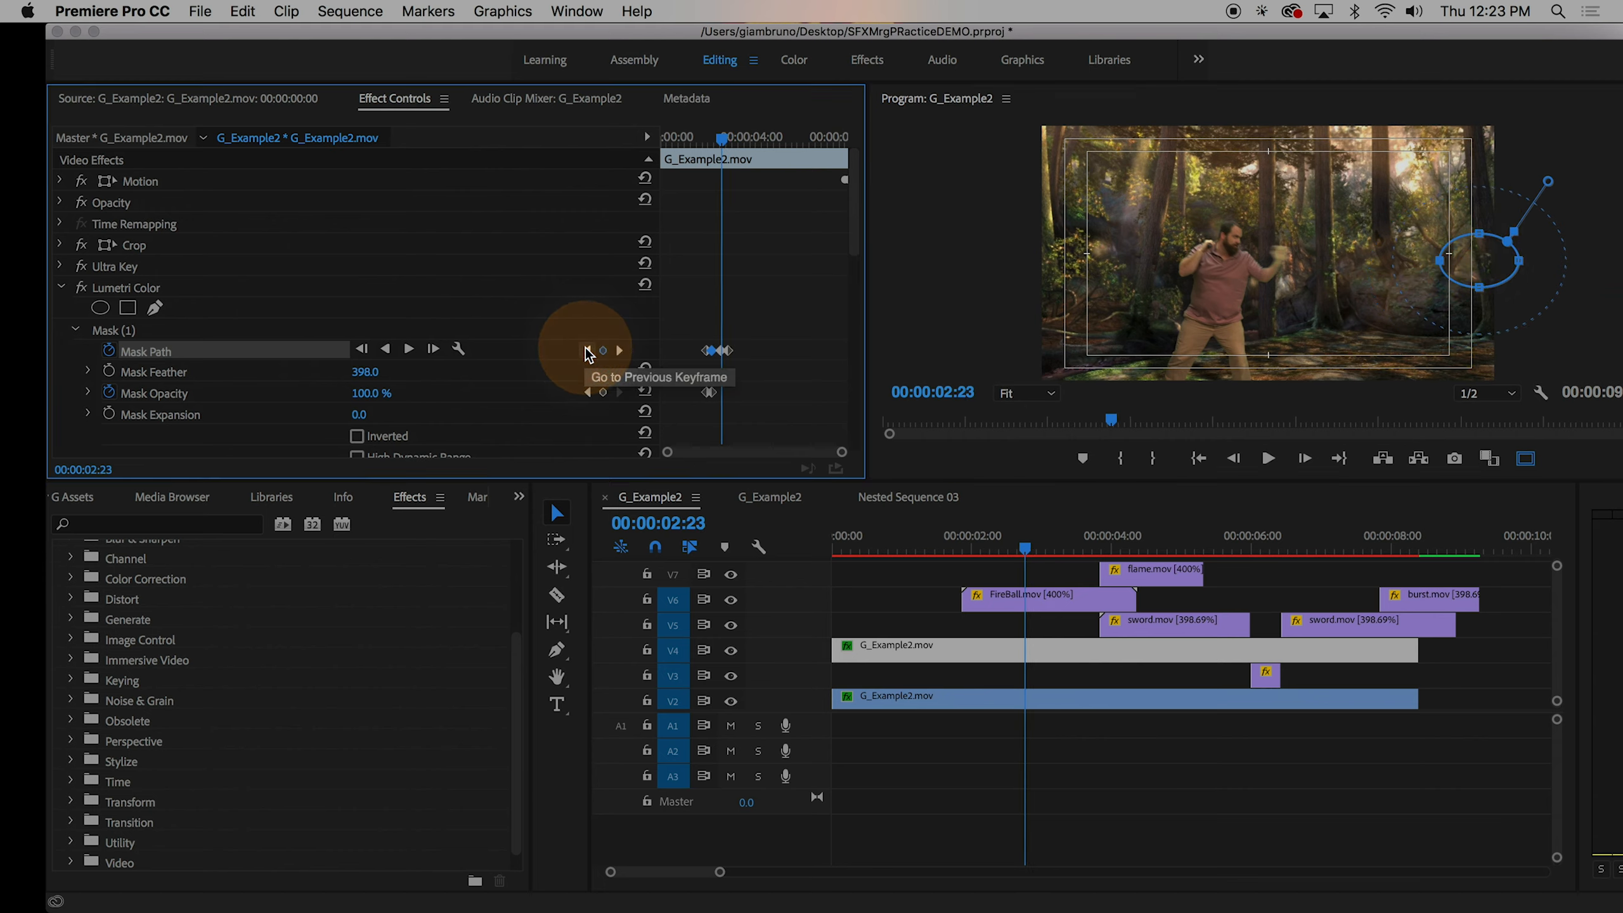
pyautogui.click(586, 350)
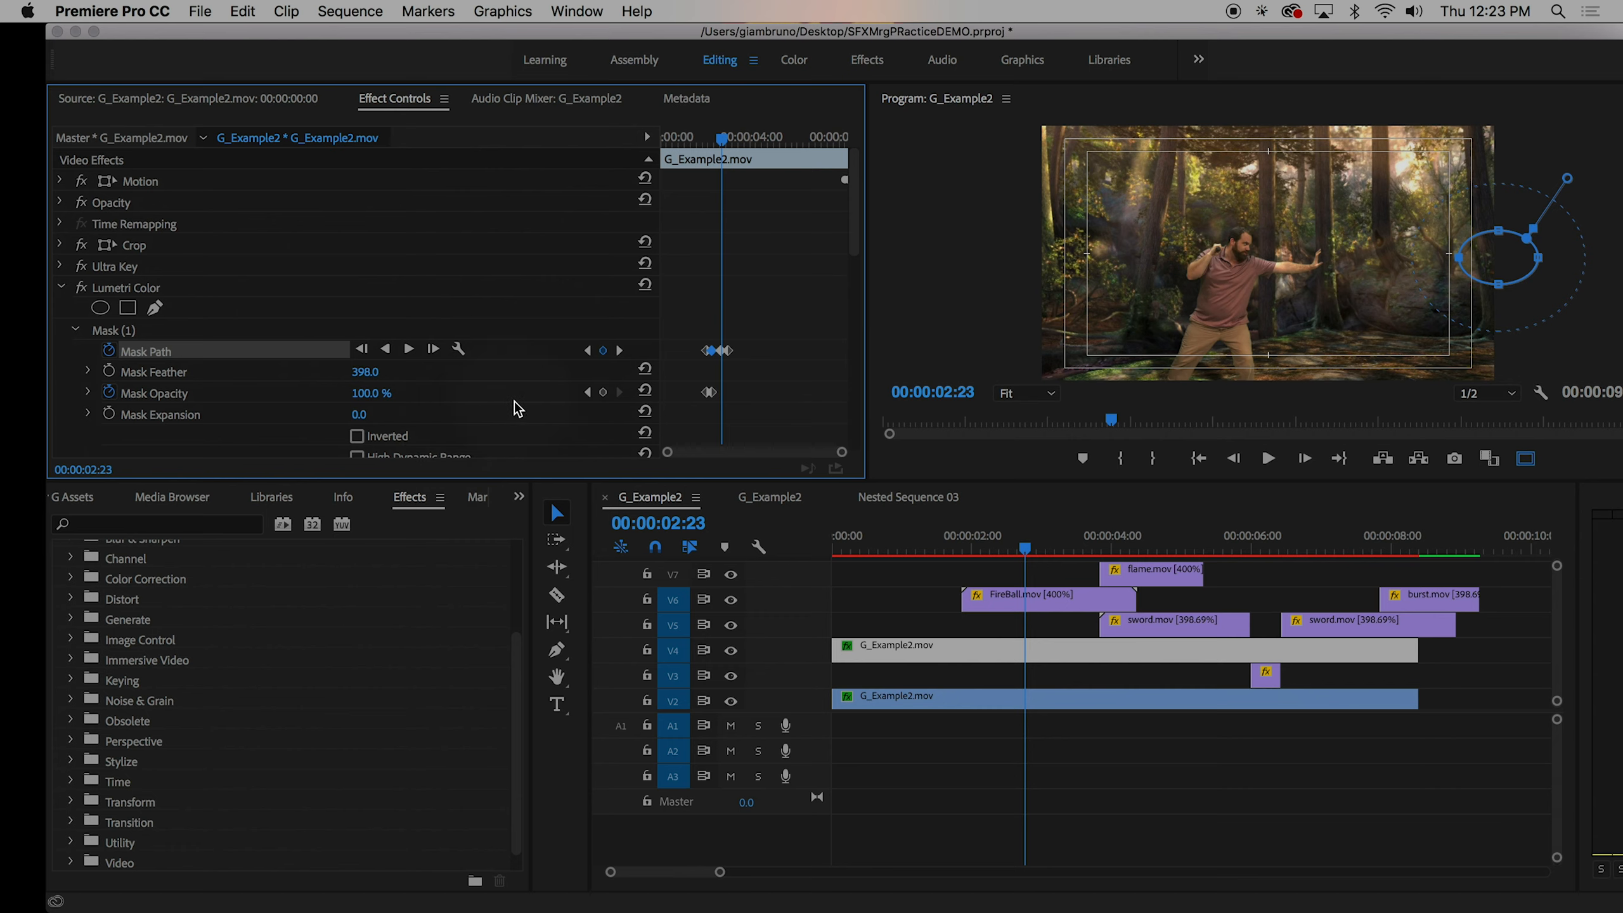
pyautogui.click(600, 396)
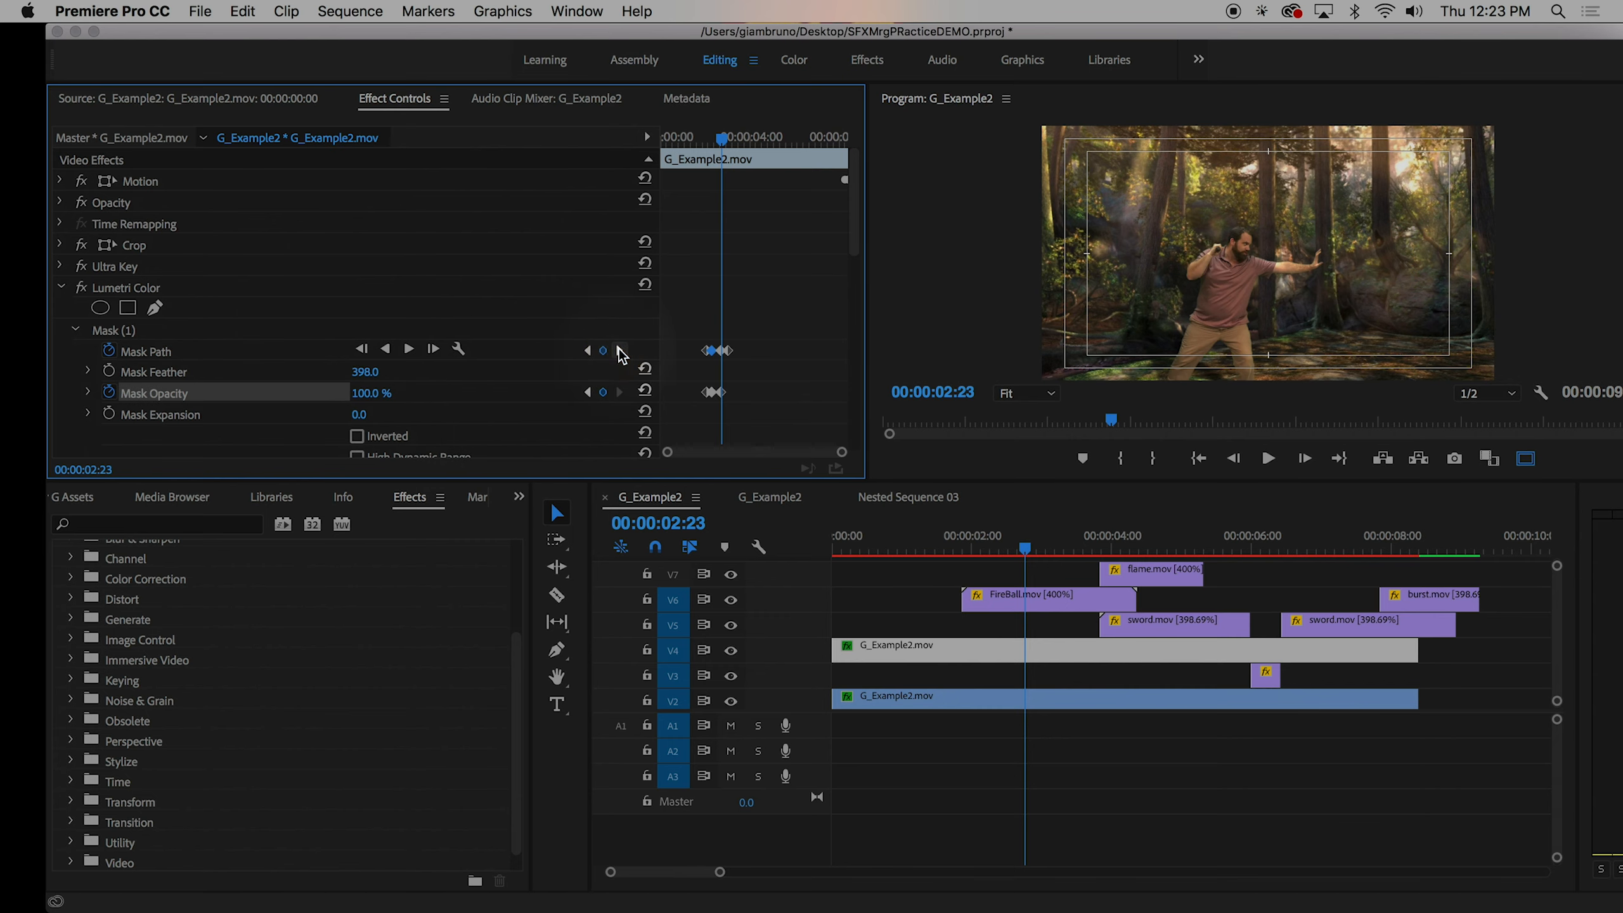
pyautogui.click(620, 351)
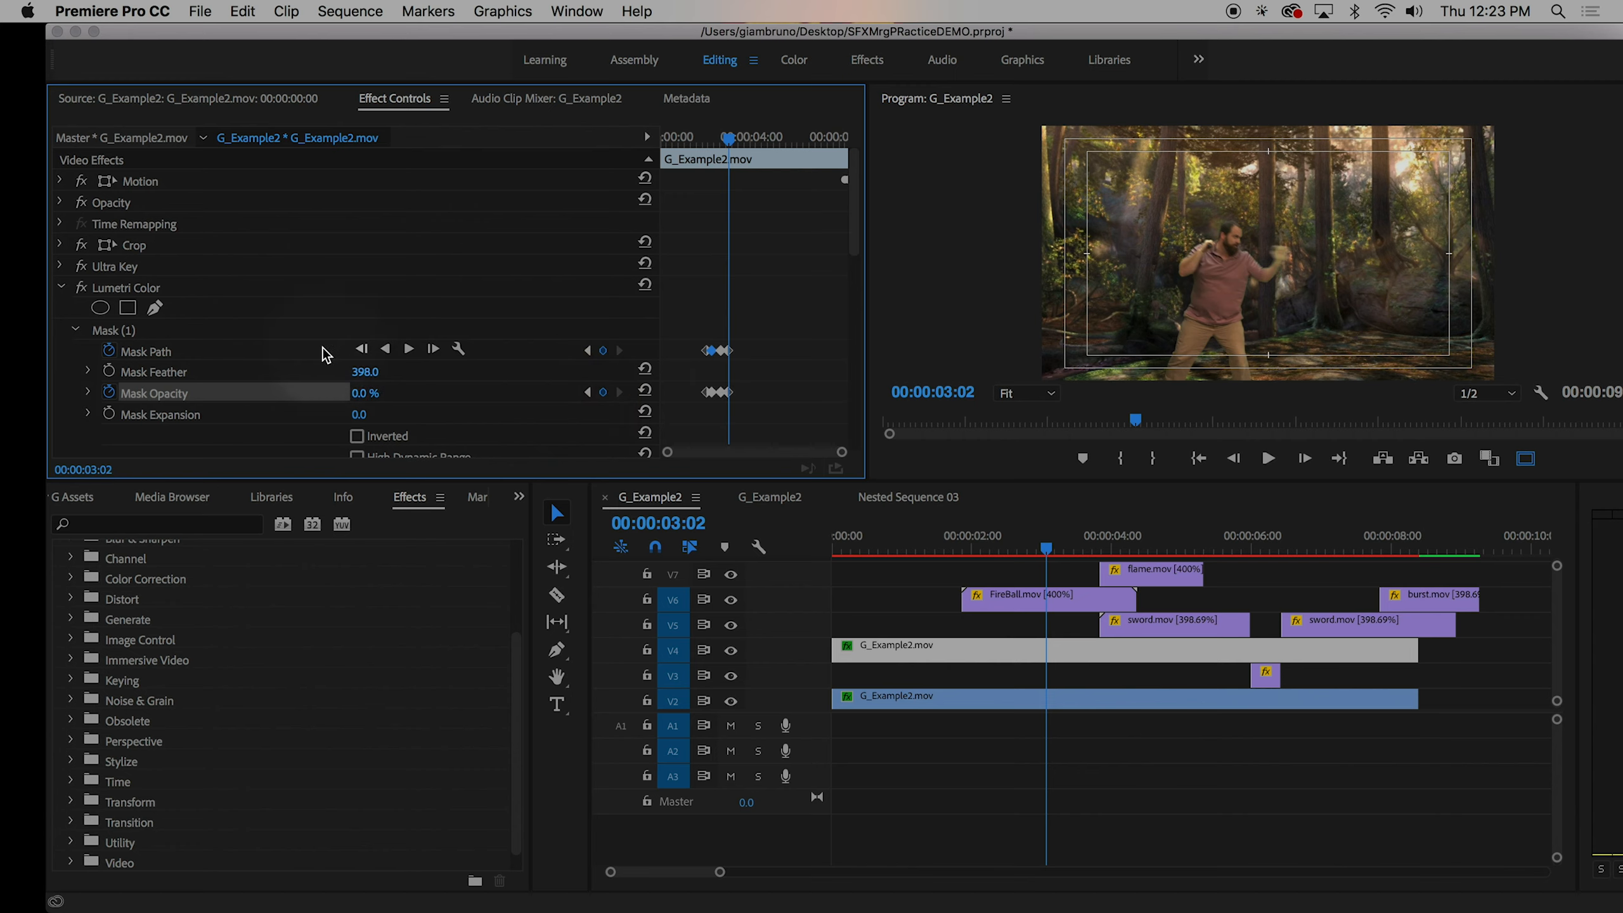
# - Move the mask back over the actor's arm at 00:00:03:02 and widen it to fit the outstretched arm at 00:00:04:08
pyautogui.click(298, 350)
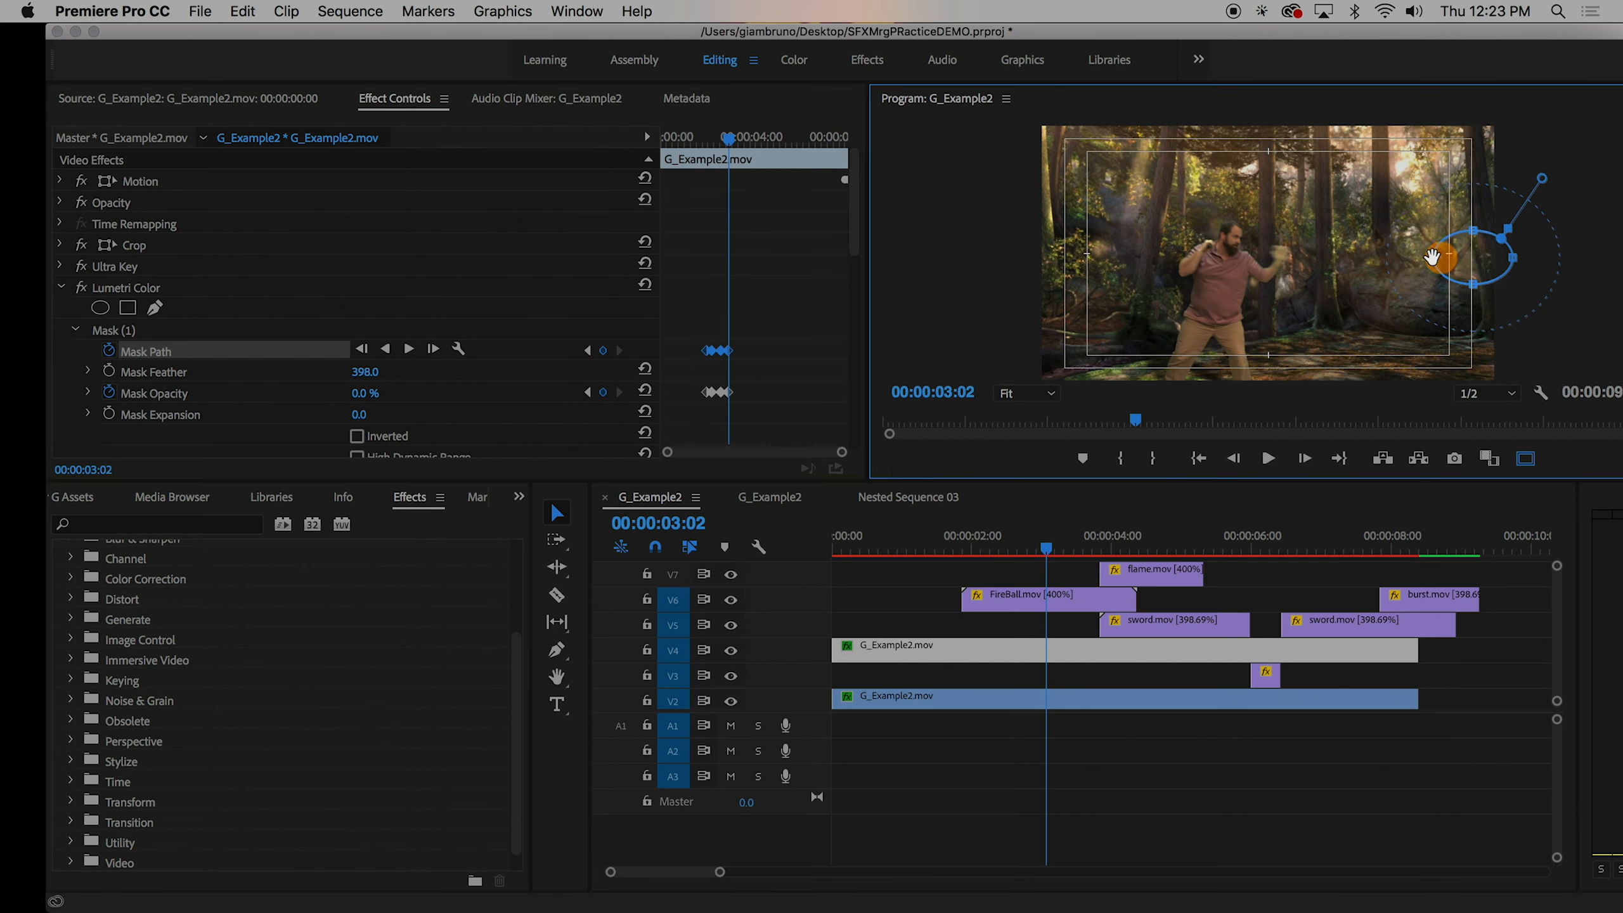
pyautogui.moveTo(1479, 260); pyautogui.dragTo(1265, 265)
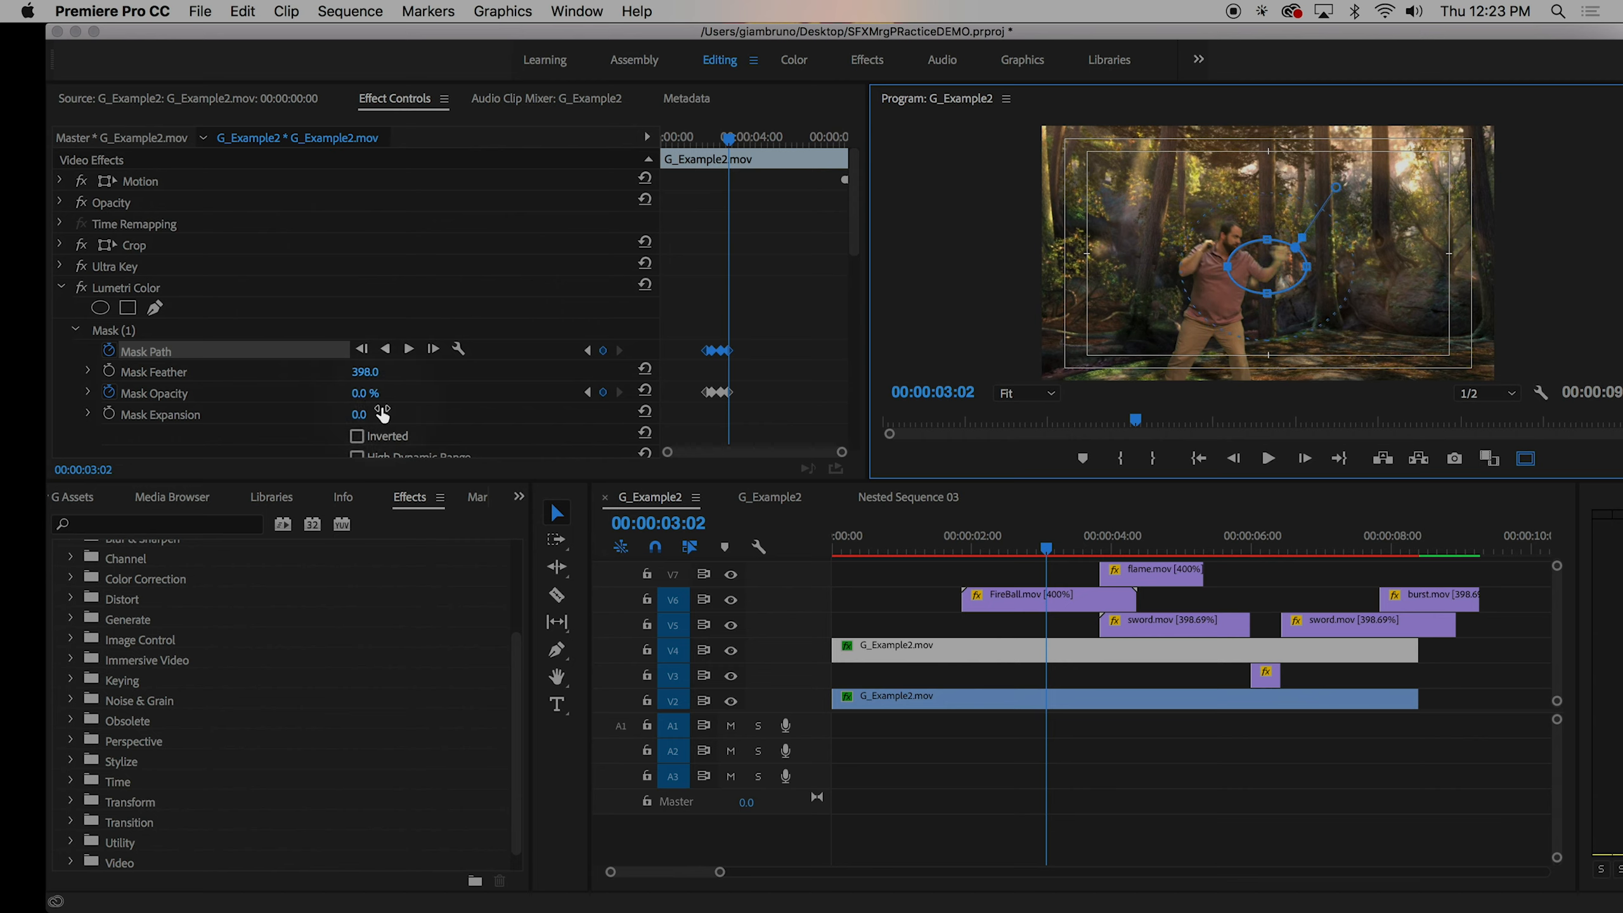
pyautogui.click(1047, 548)
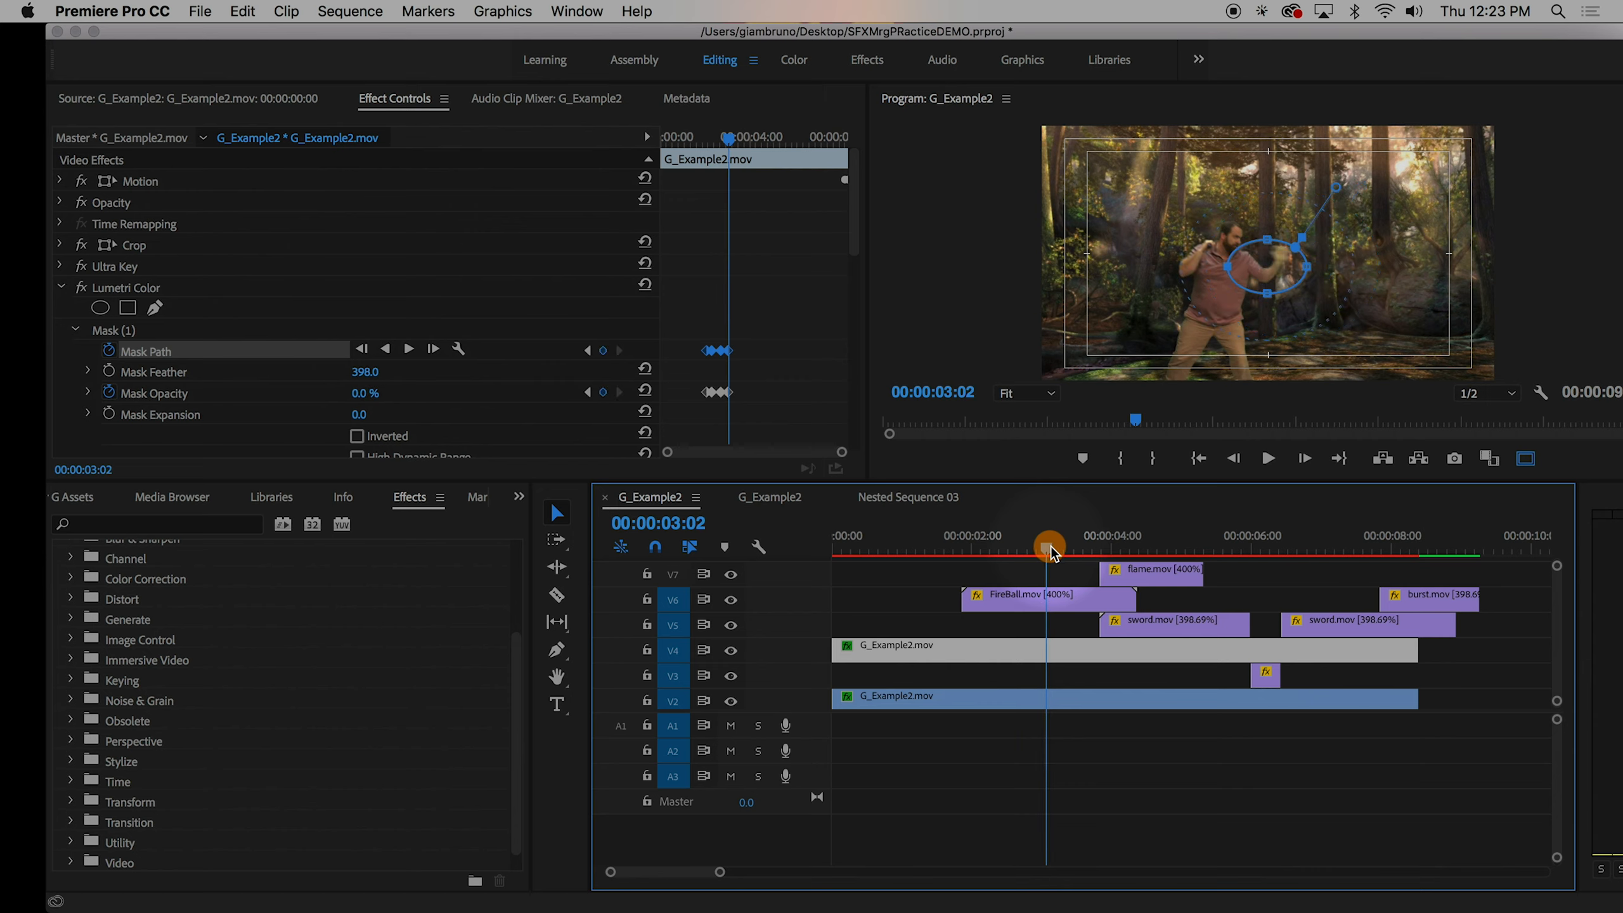
pyautogui.moveTo(1051, 553); pyautogui.dragTo(1134, 554)
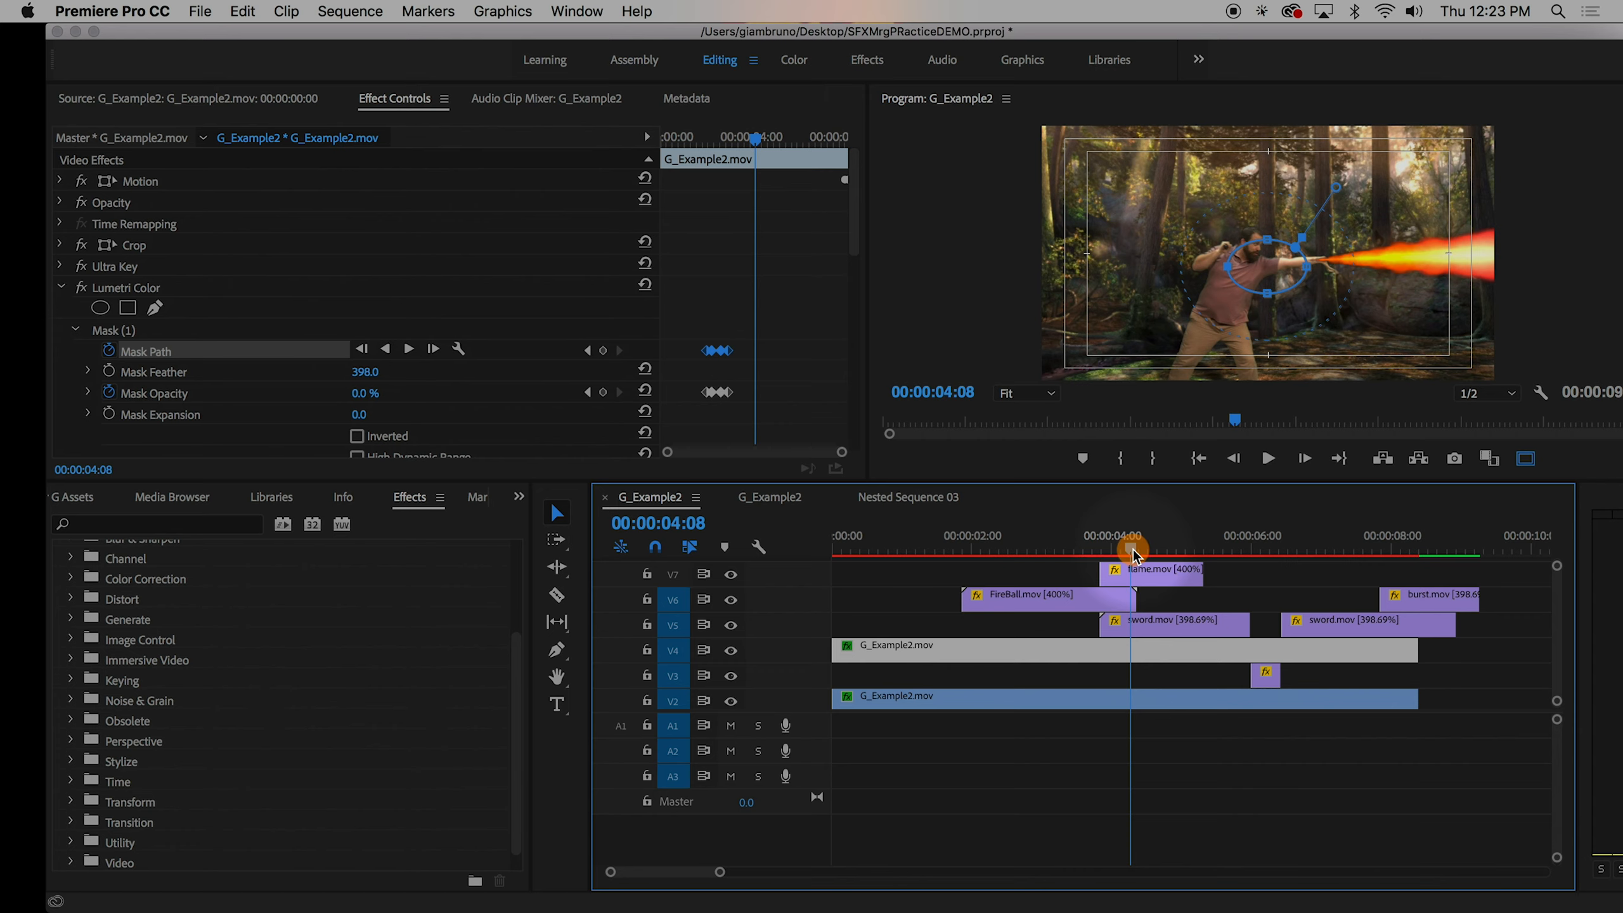
pyautogui.click(1281, 269)
pyautogui.moveTo(1289, 269); pyautogui.dragTo(1231, 262)
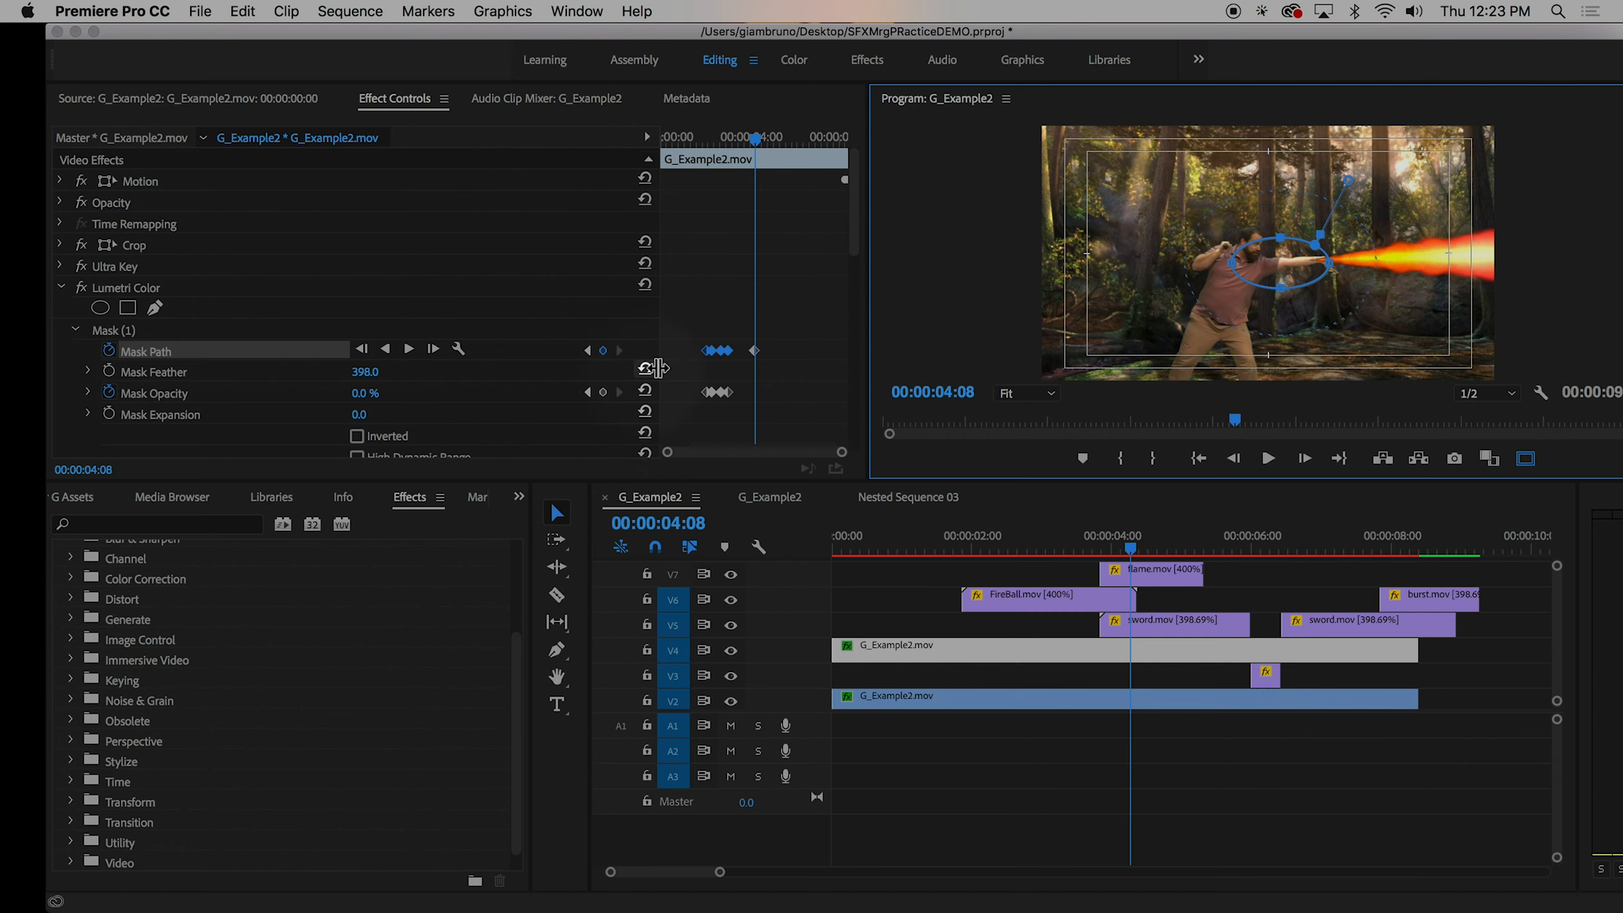
# - Keyframe Mask Opacity at 0% at 00:00:03:26 and 100% at 00:00:04:08 so the light fades in with the flame
pyautogui.click(756, 140)
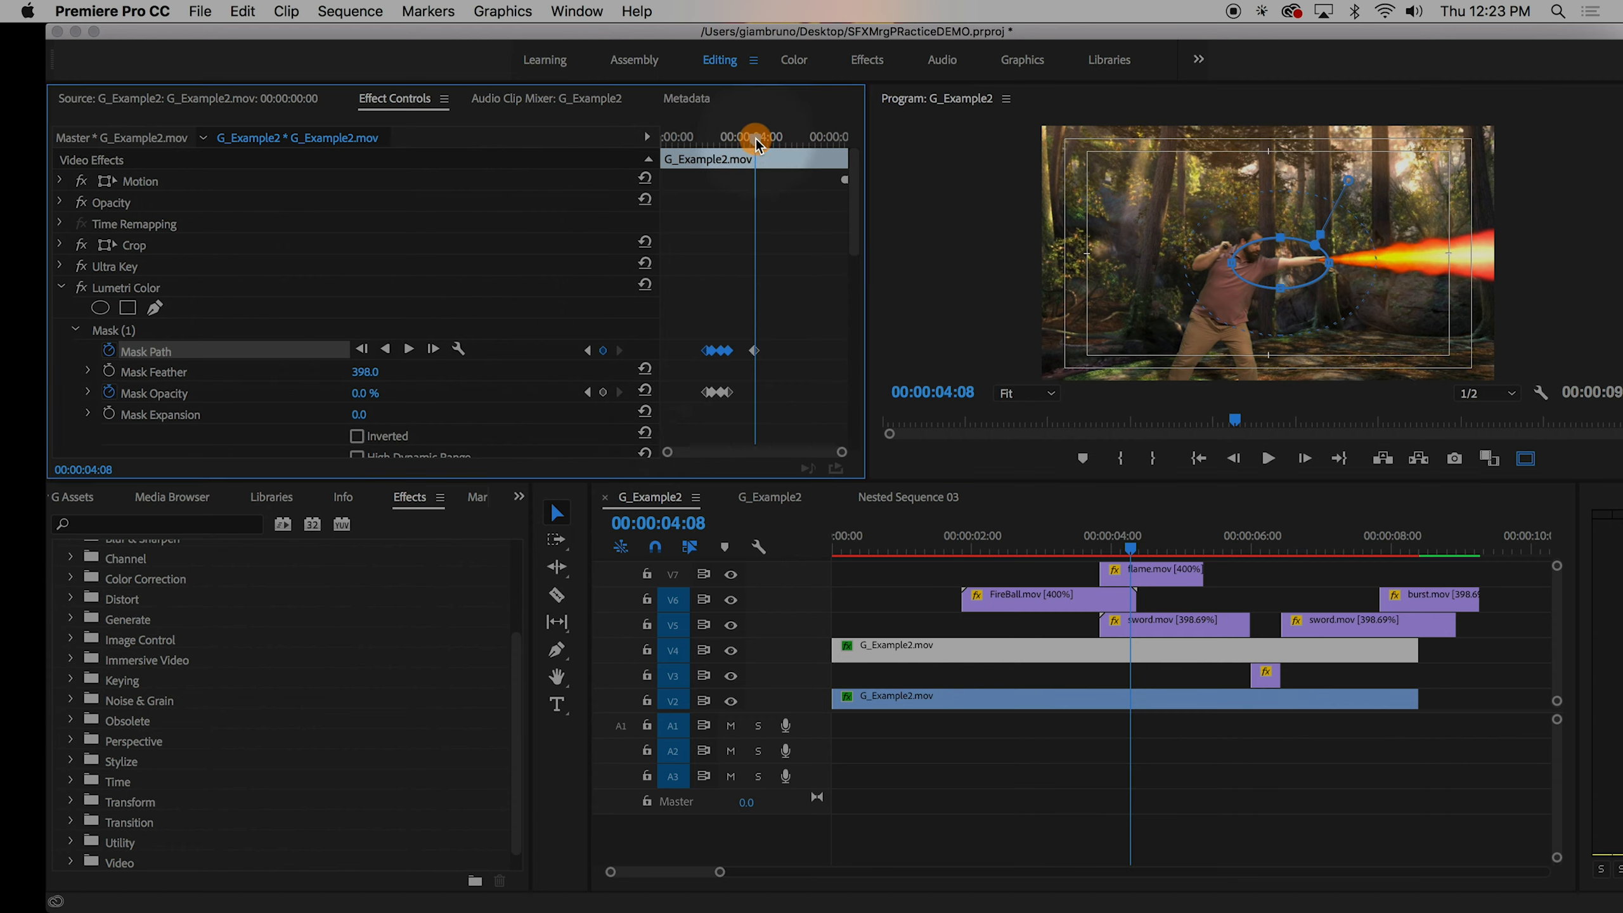
pyautogui.moveTo(756, 142); pyautogui.dragTo(747, 139)
pyautogui.click(709, 268)
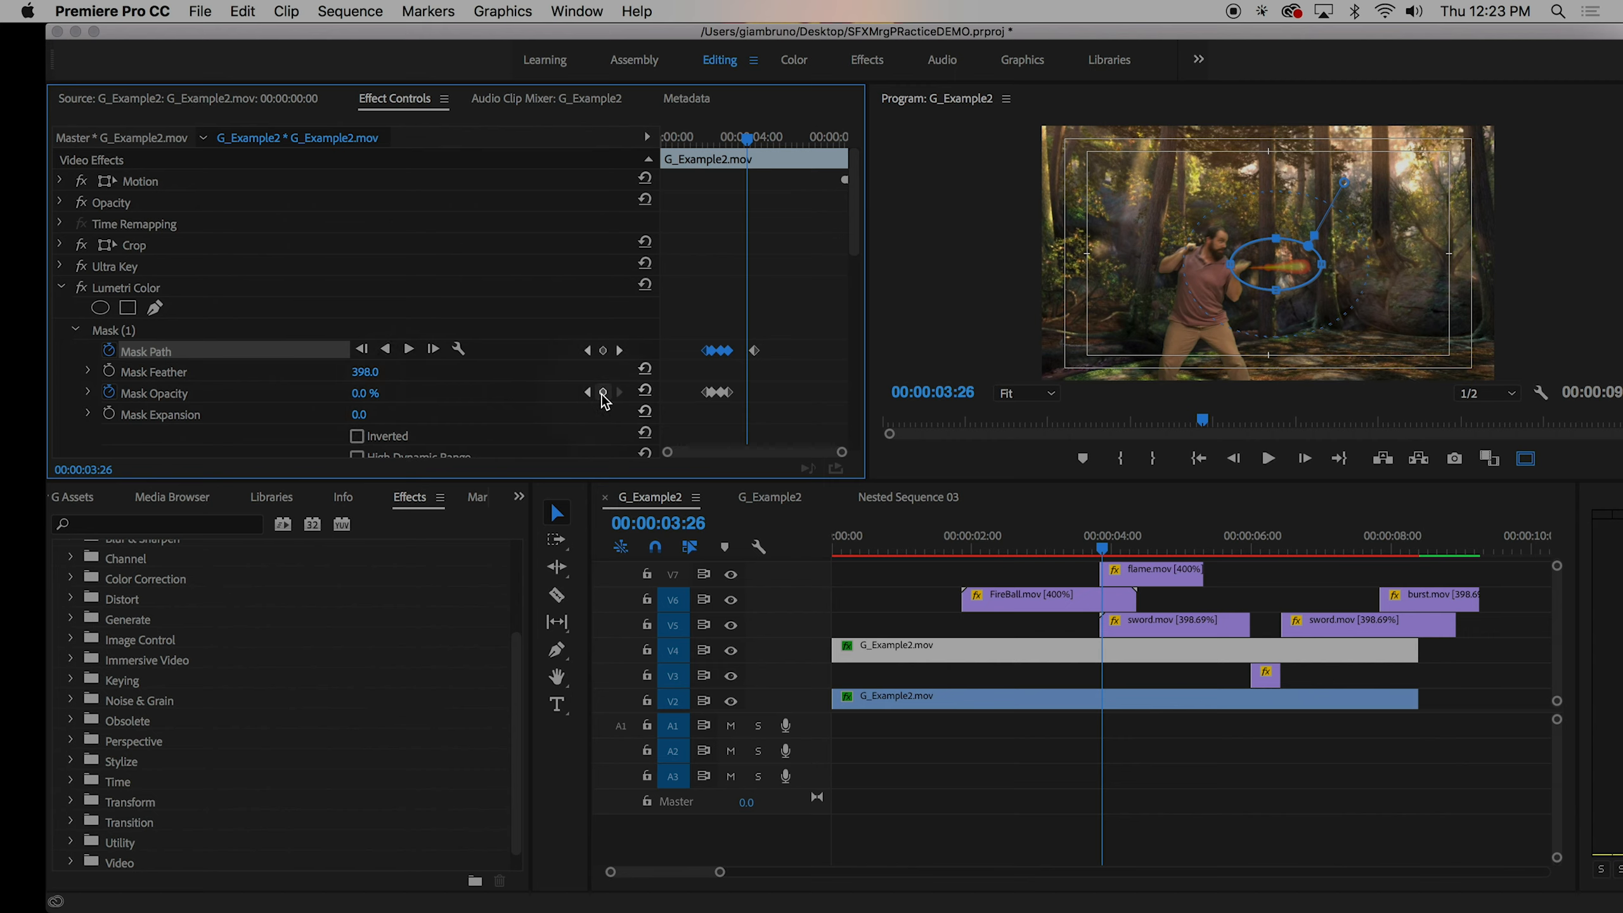
pyautogui.click(602, 392)
pyautogui.click(621, 352)
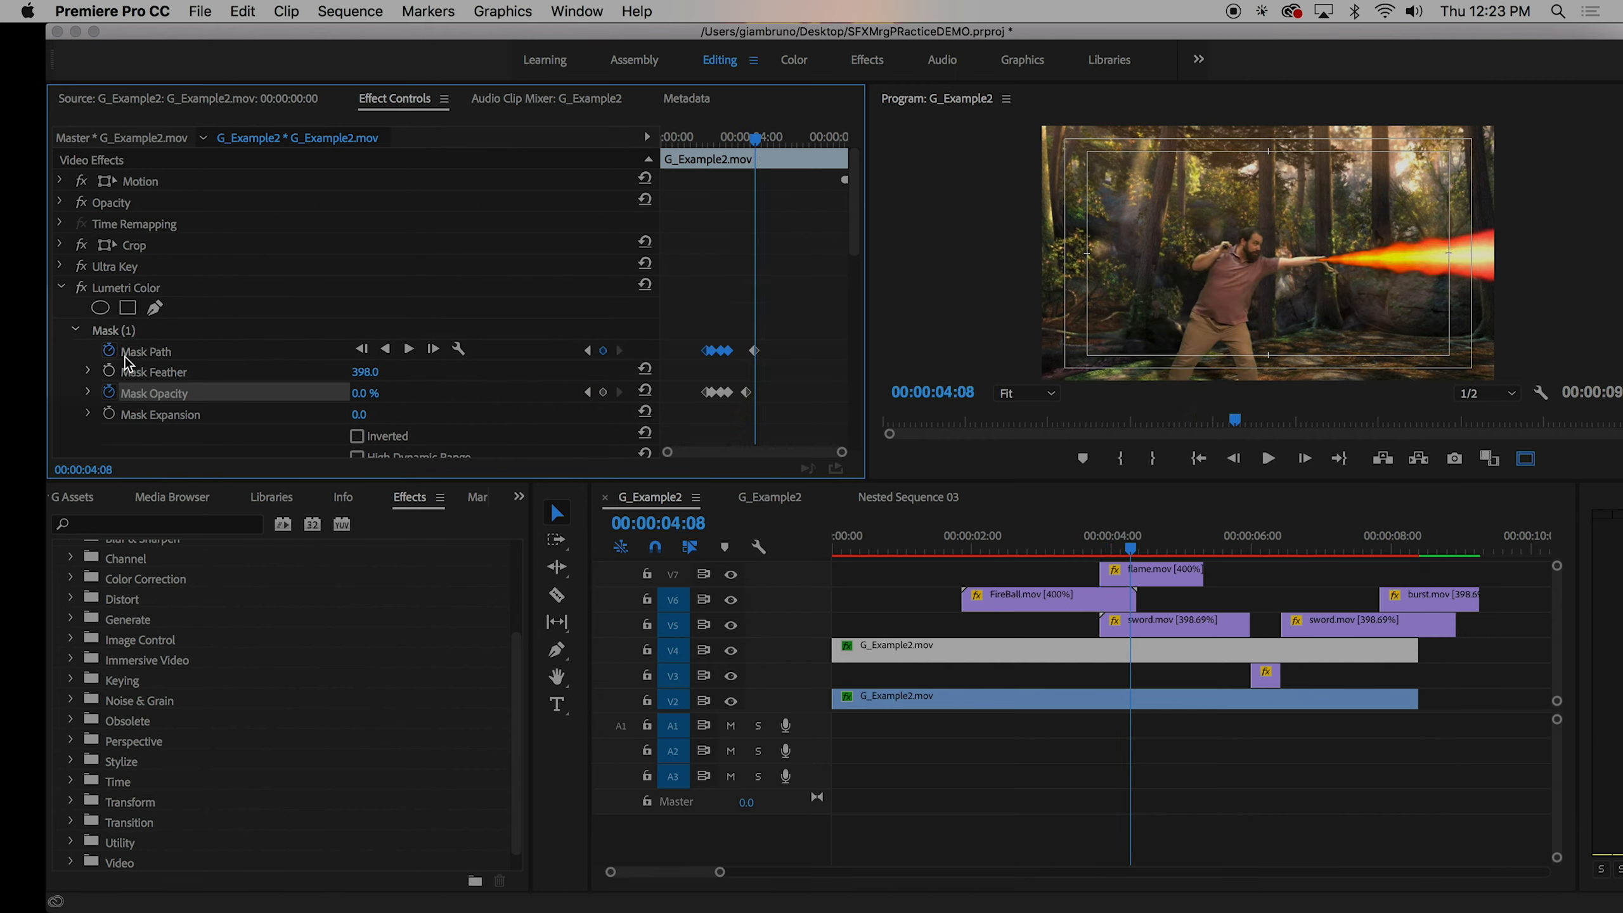
pyautogui.moveTo(361, 393); pyautogui.dragTo(362, 396)
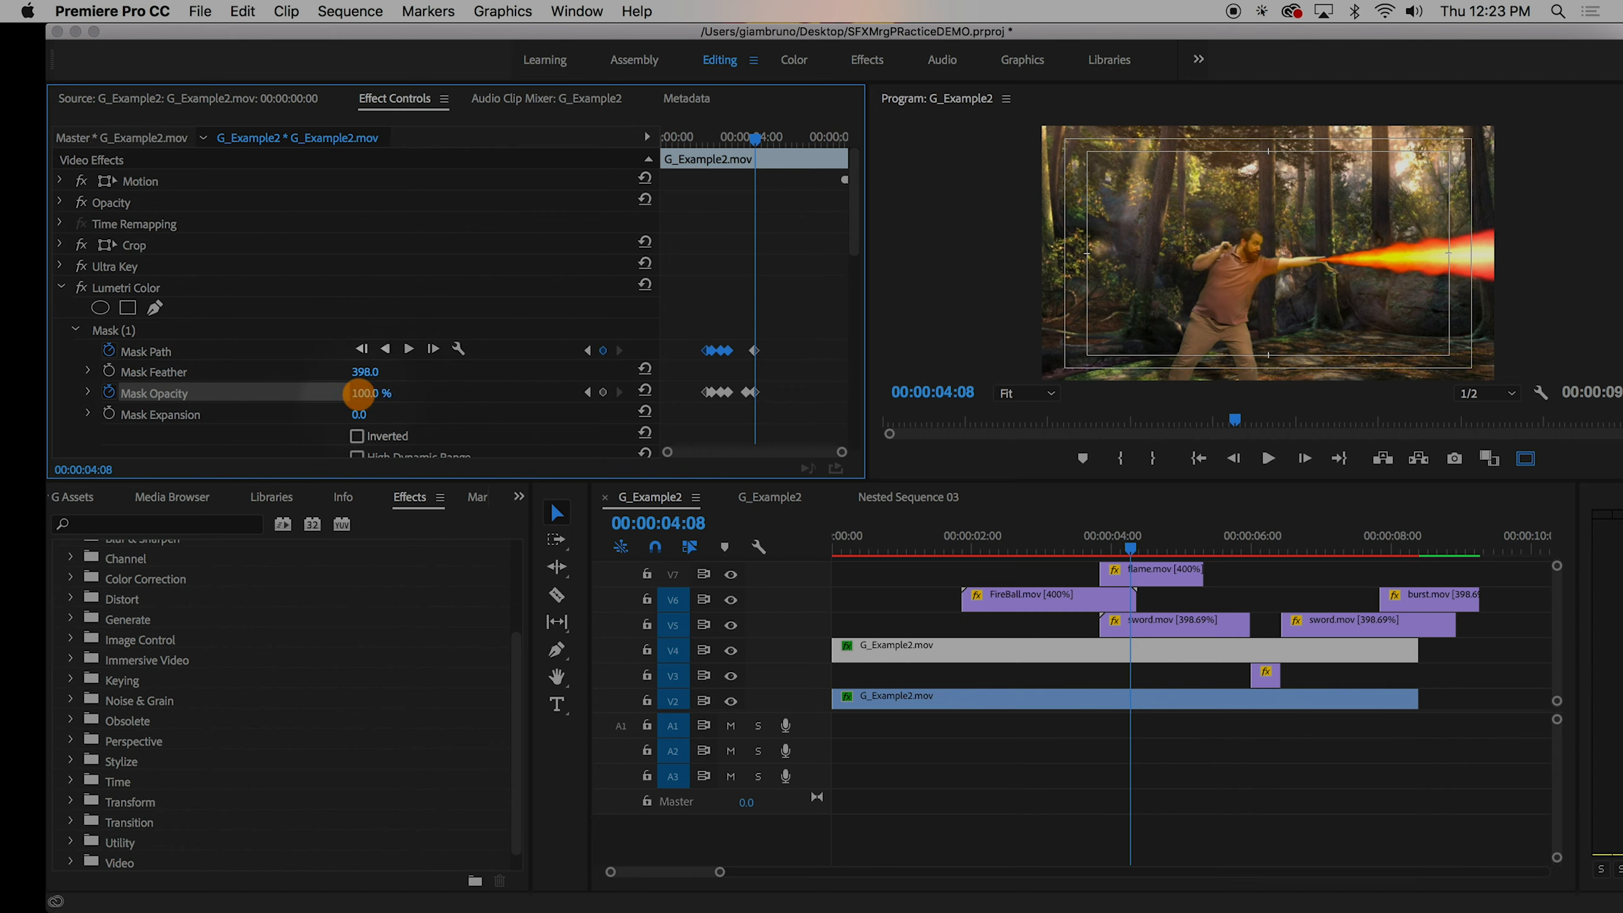
# - At 00:00:03:27, move the Lumetri mask slightly back toward the actor's chest so it follows his arm as the flame starts
pyautogui.press('Left')
pyautogui.press('Left')
pyautogui.press('Left')
pyautogui.press('Left')
pyautogui.press('Left')
pyautogui.press('Left')
pyautogui.press('Left')
pyautogui.press('Left')
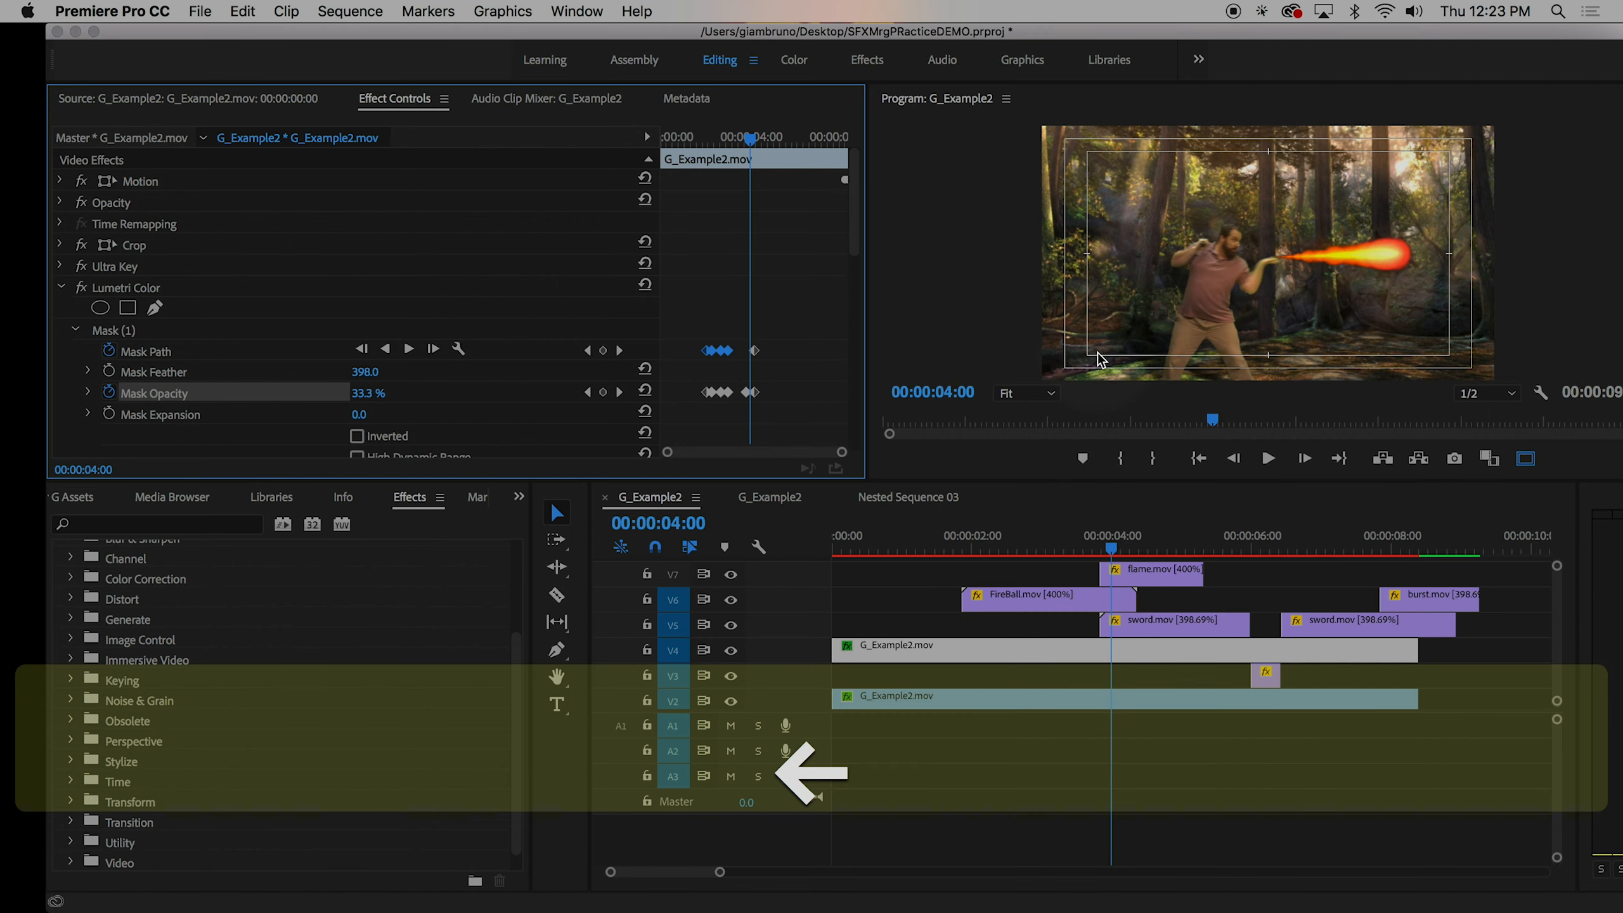
pyautogui.press('Left')
pyautogui.press('Left')
pyautogui.press('Left')
pyautogui.press('Left')
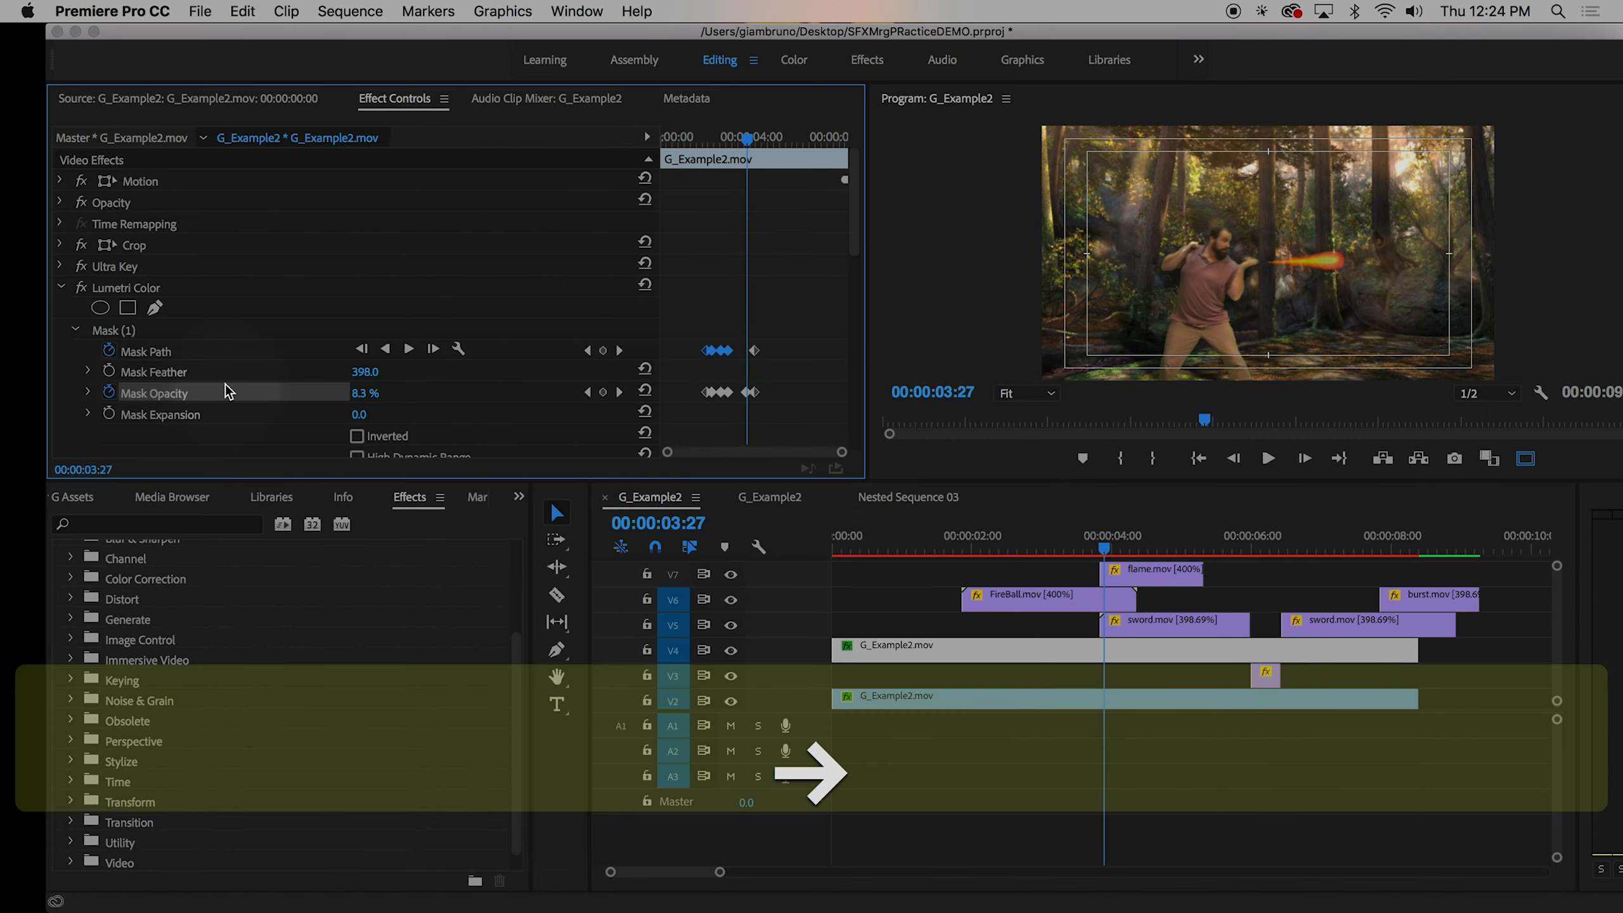
pyautogui.click(241, 351)
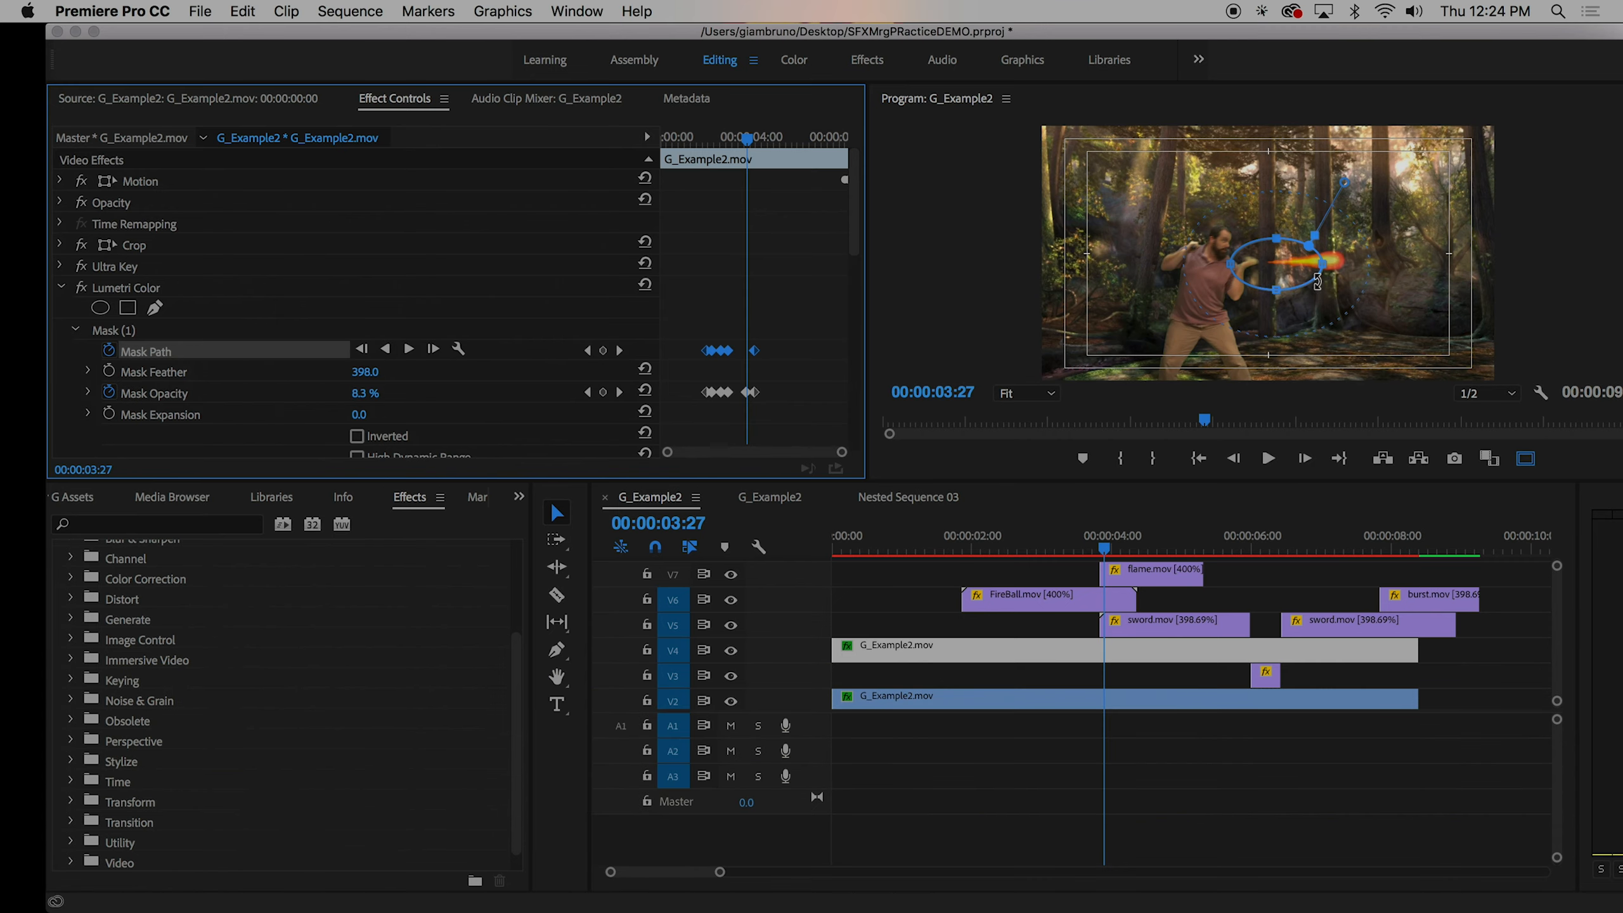
pyautogui.moveTo(1317, 281); pyautogui.dragTo(1307, 285)
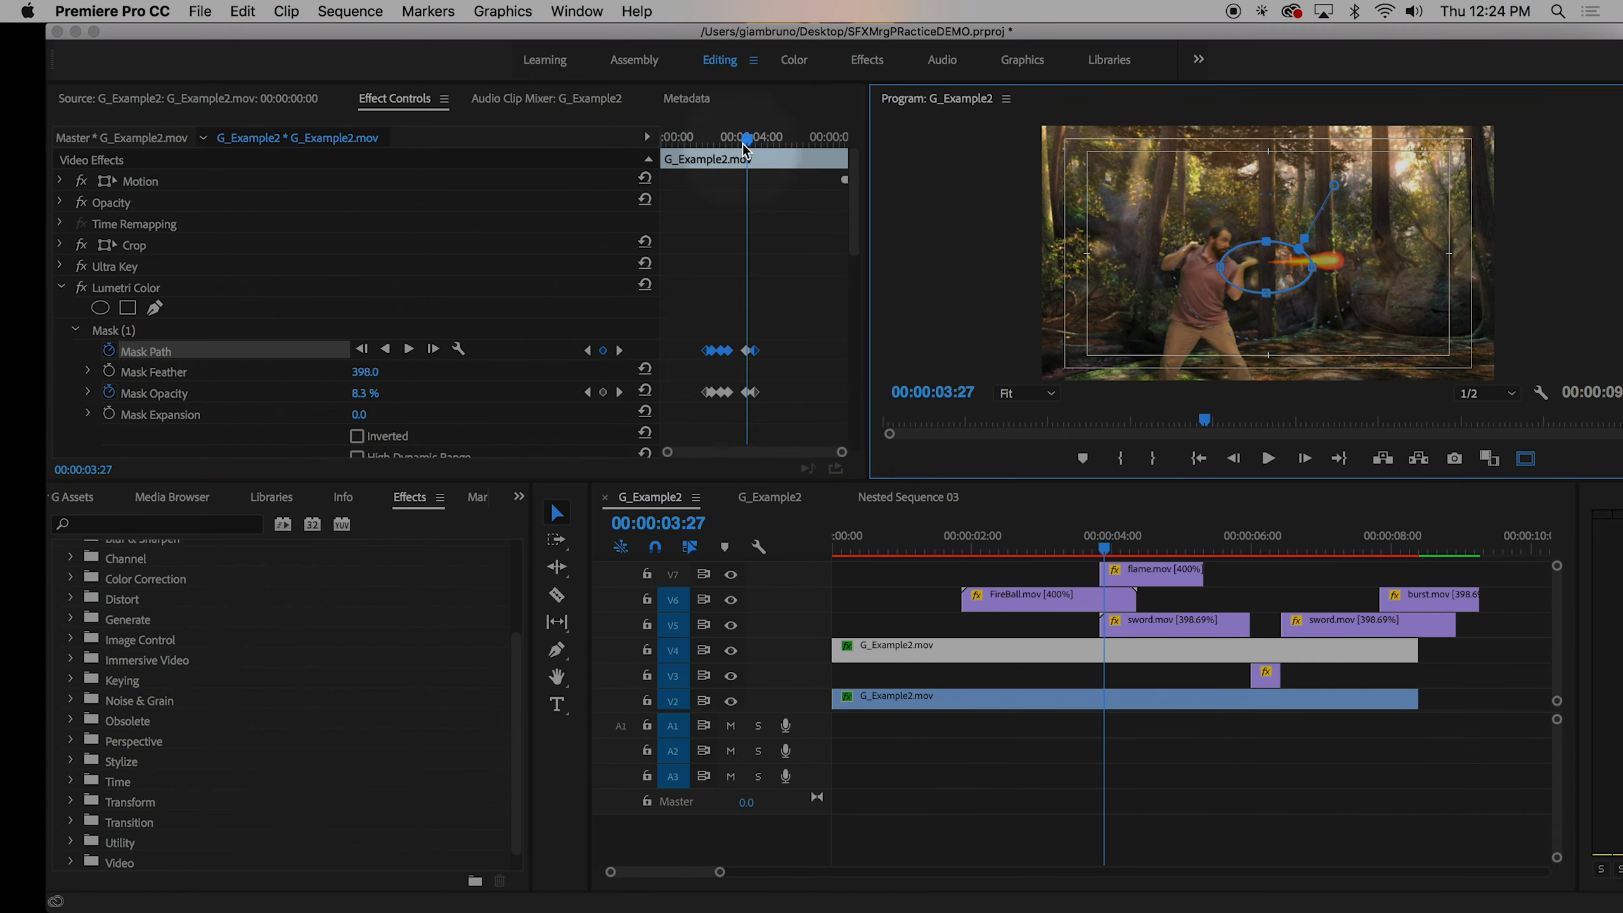
# - Add a Mask Opacity keyframe at 00:00:04:12 and shift the mask off the actor to the far end of the flame's path at 00:00:04:23
pyautogui.moveTo(745, 149); pyautogui.dragTo(755, 147)
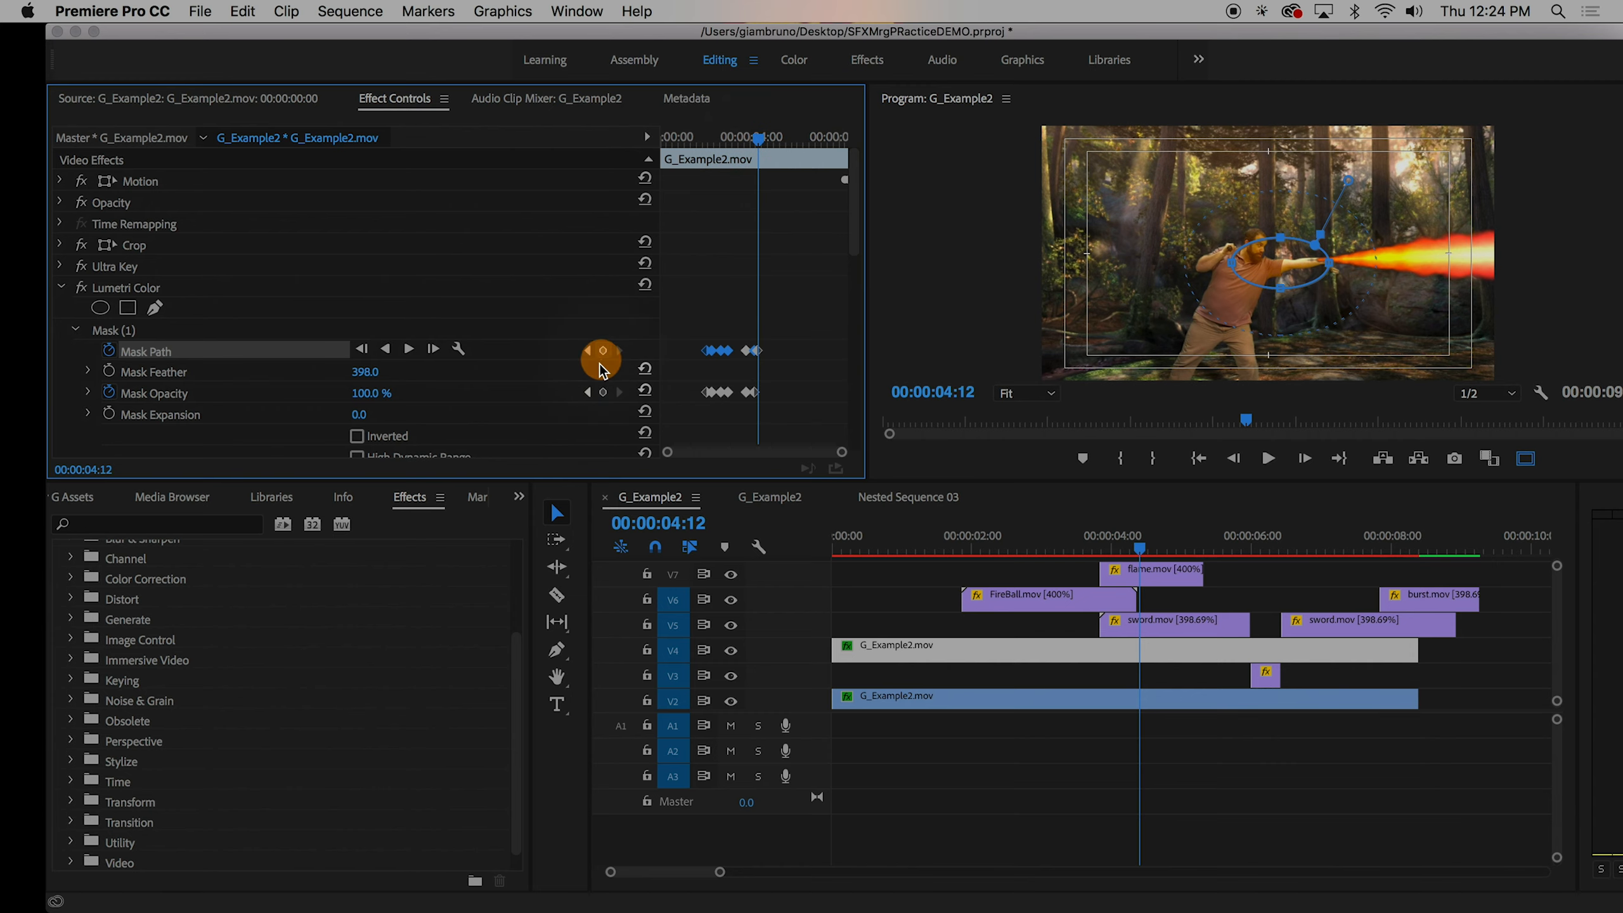
pyautogui.click(602, 392)
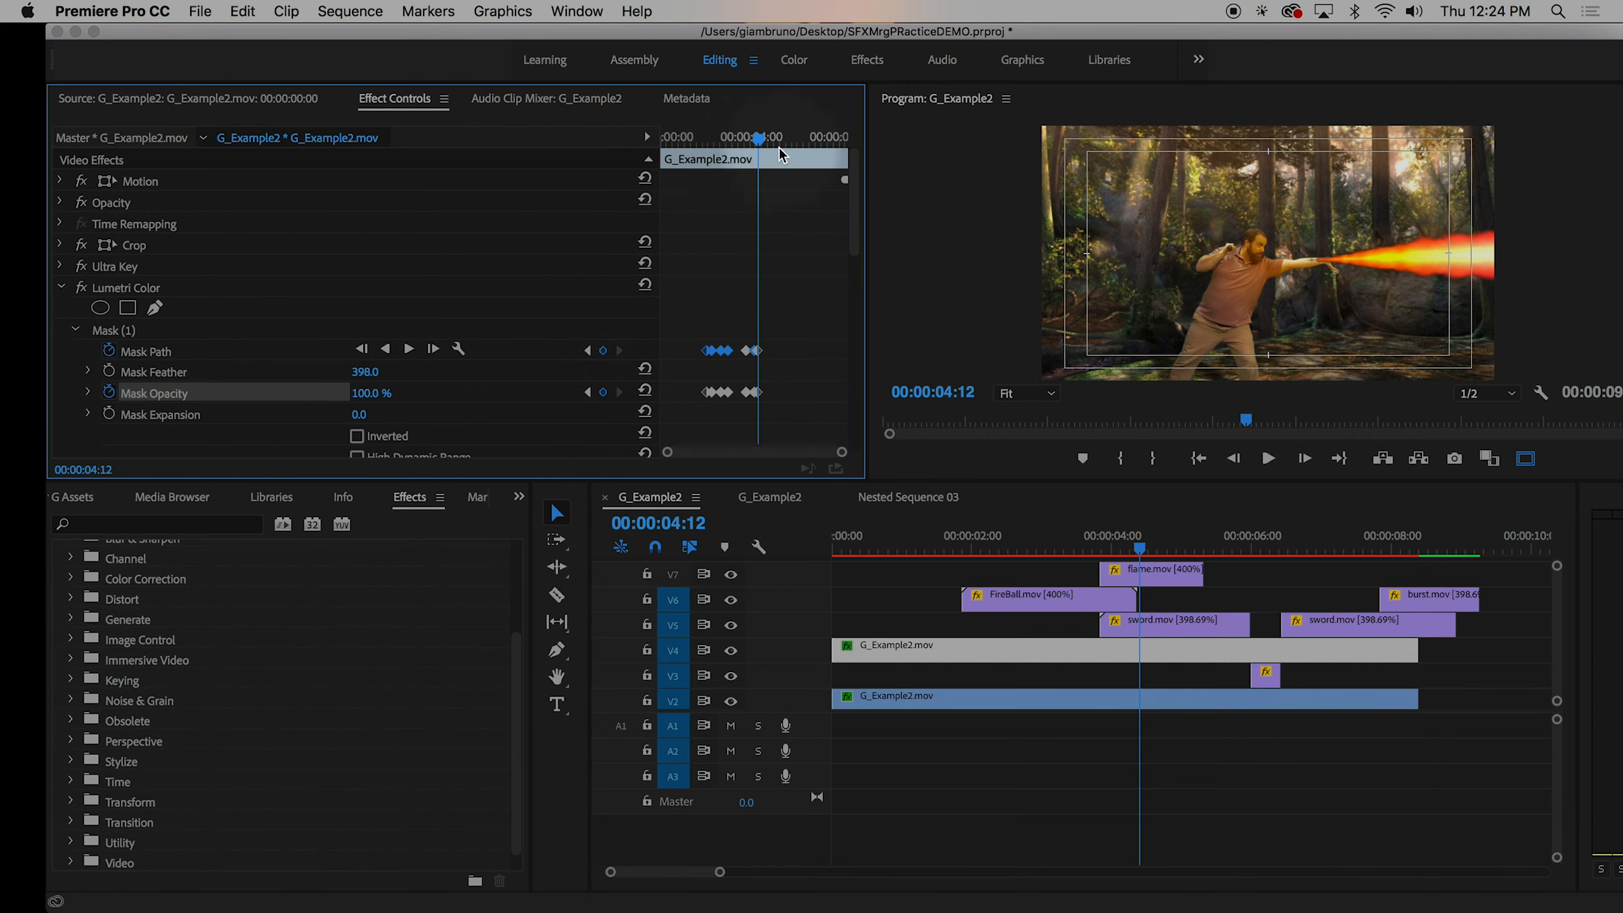
pyautogui.moveTo(761, 140); pyautogui.dragTo(770, 138)
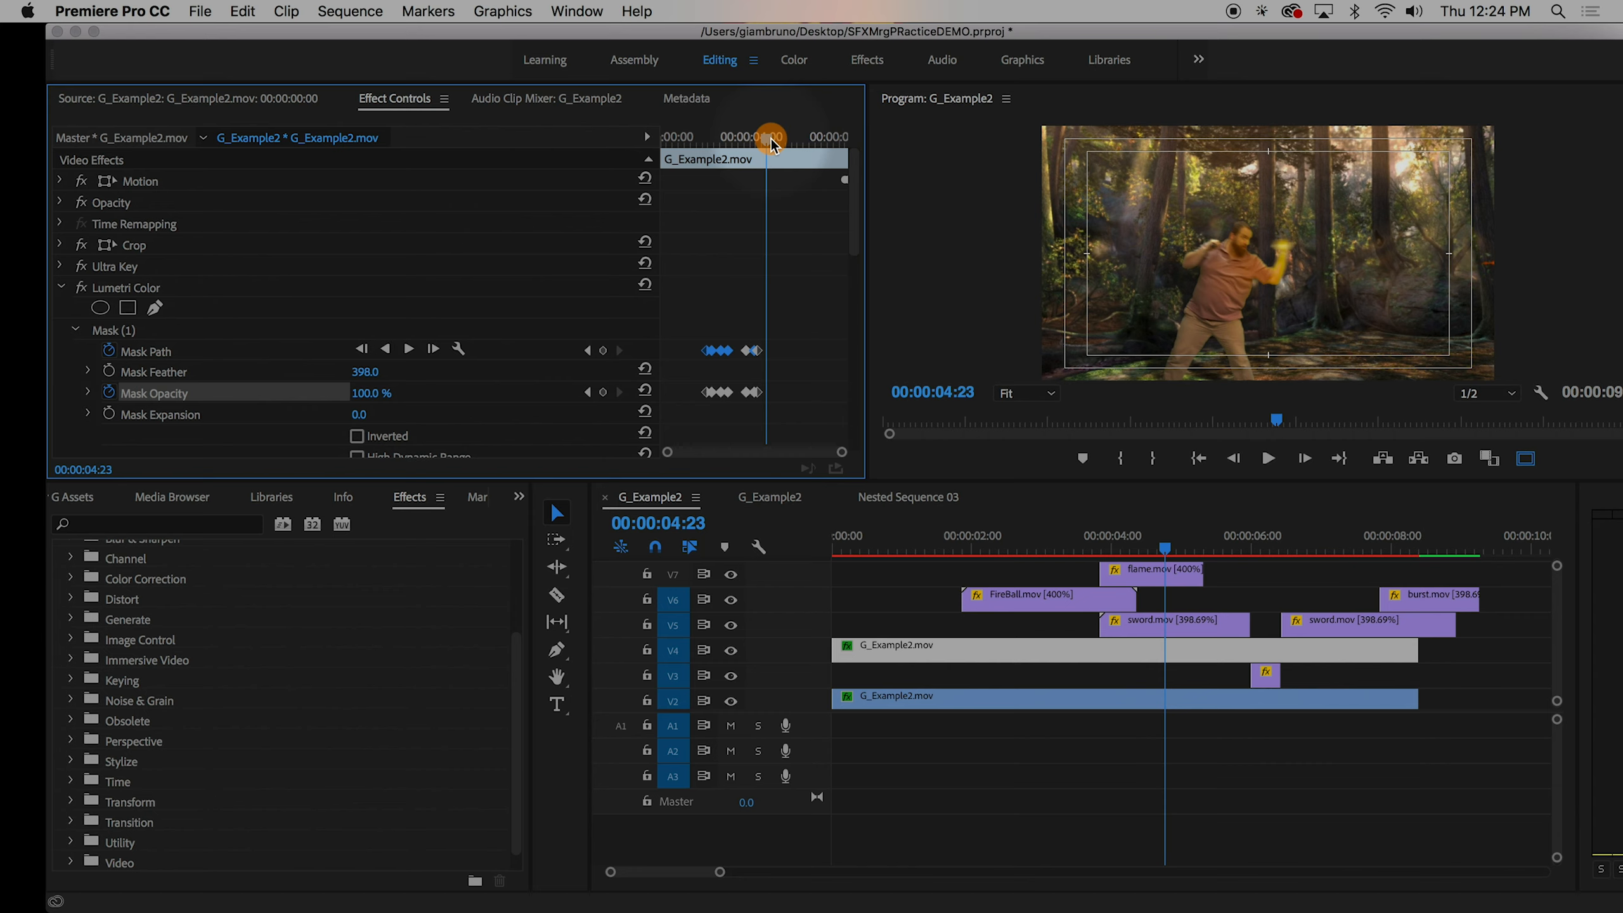
pyautogui.click(302, 354)
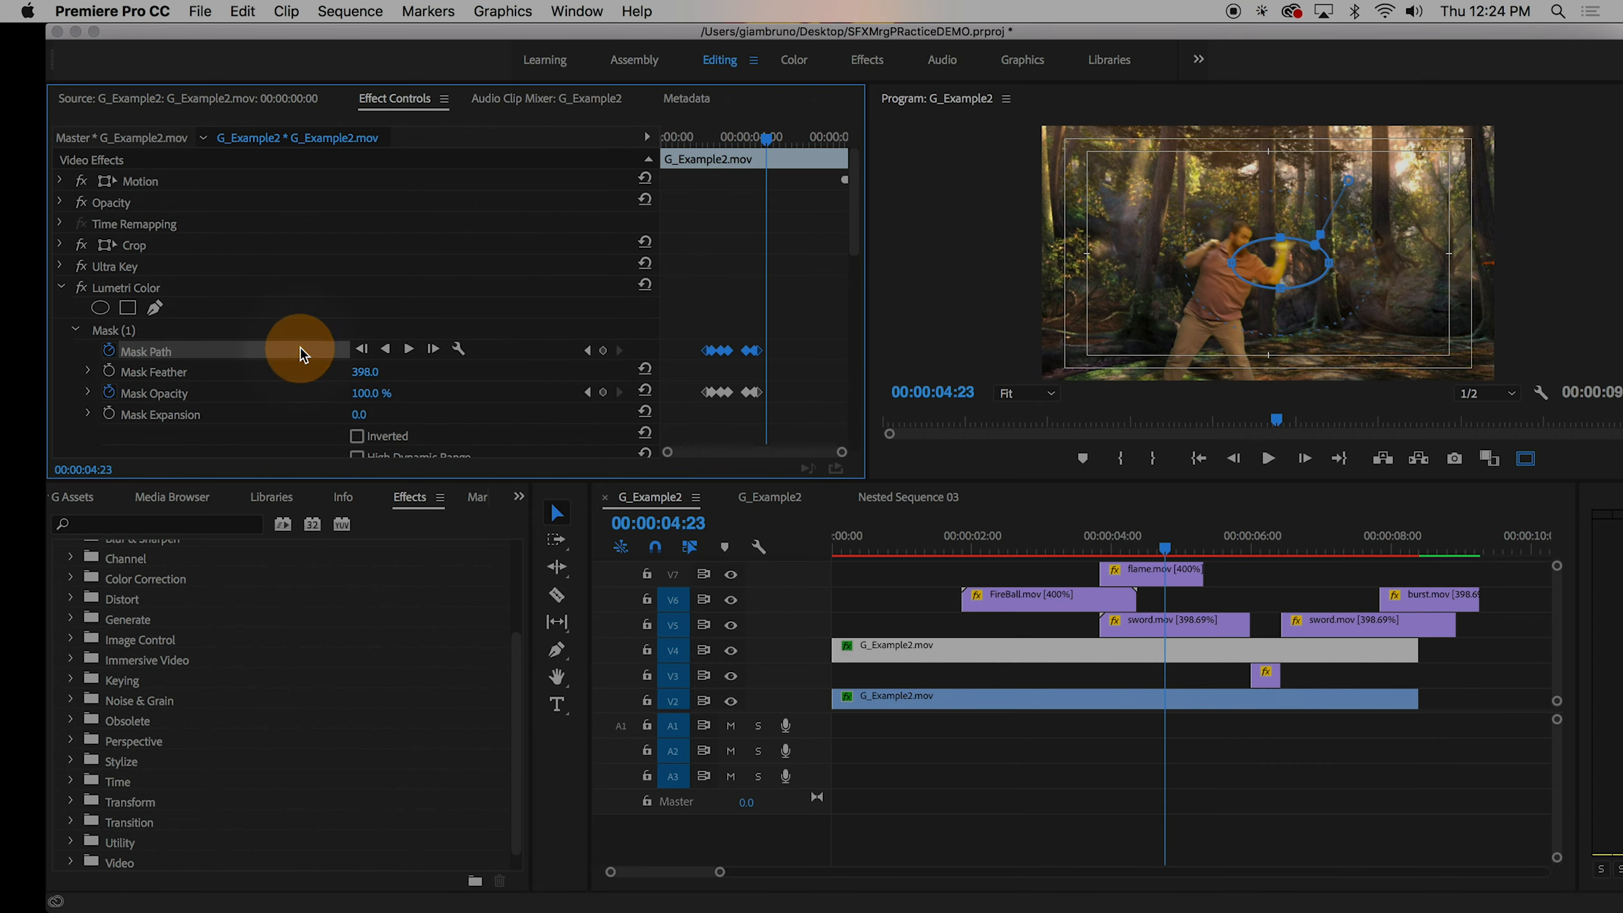
pyautogui.moveTo(1280, 262); pyautogui.dragTo(1459, 258)
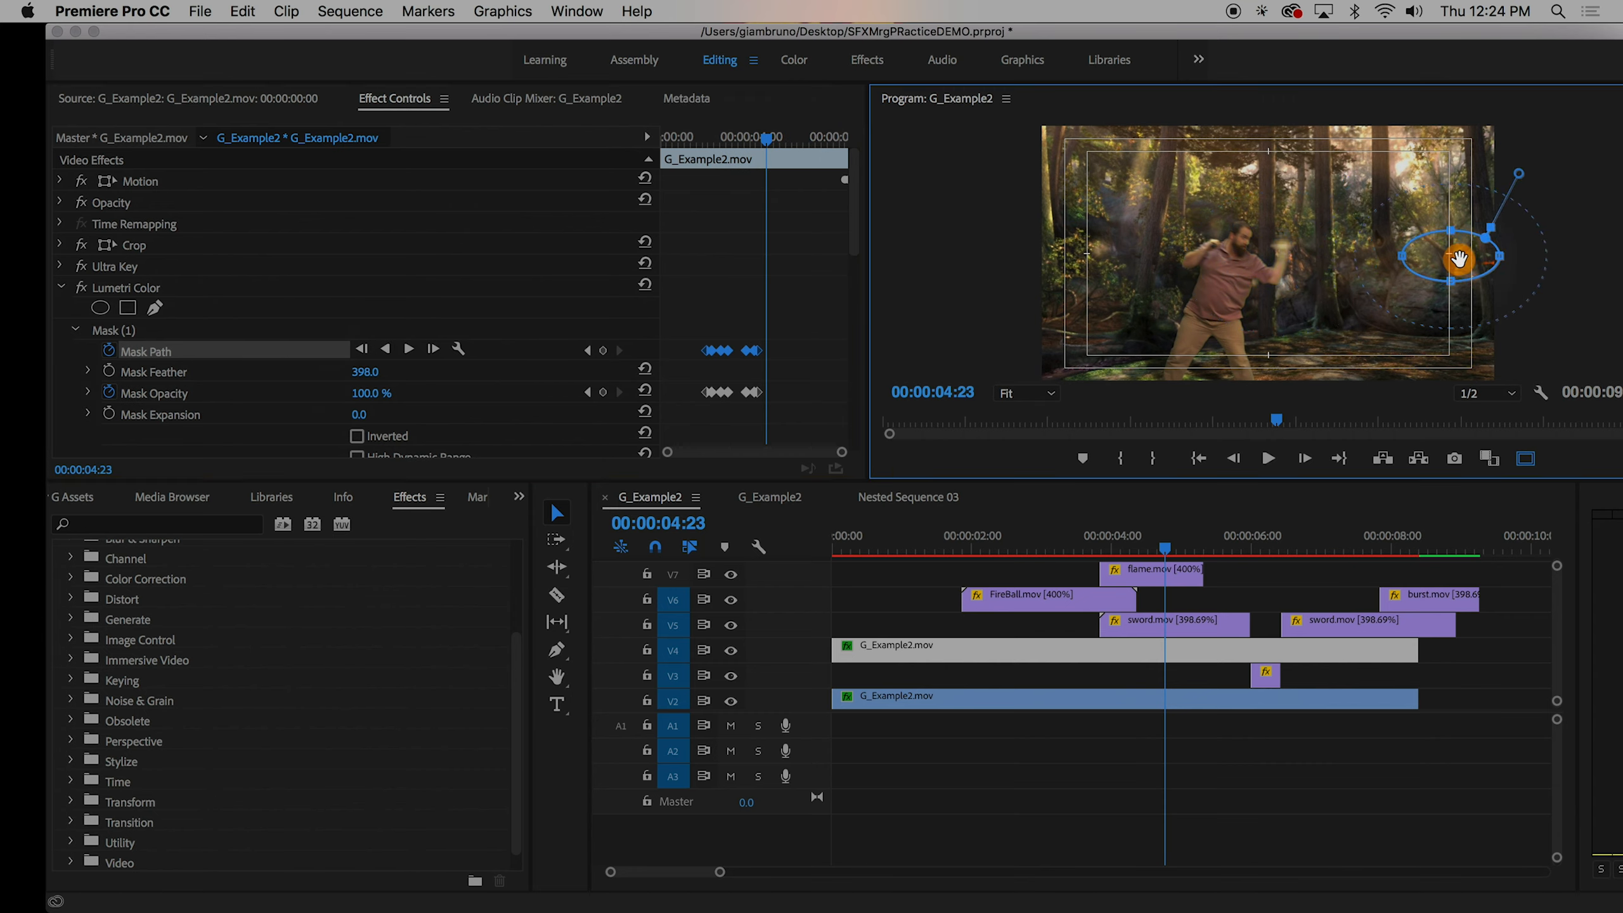
# - Review the mask's fade-out after the flame, up to the last Mask Opacity keyframe at 00:00:05:09
pyautogui.moveTo(1152, 550)
pyautogui.mouseDown()
pyautogui.moveTo(1136, 556)
pyautogui.moveTo(1169, 554)
pyautogui.mouseUp()
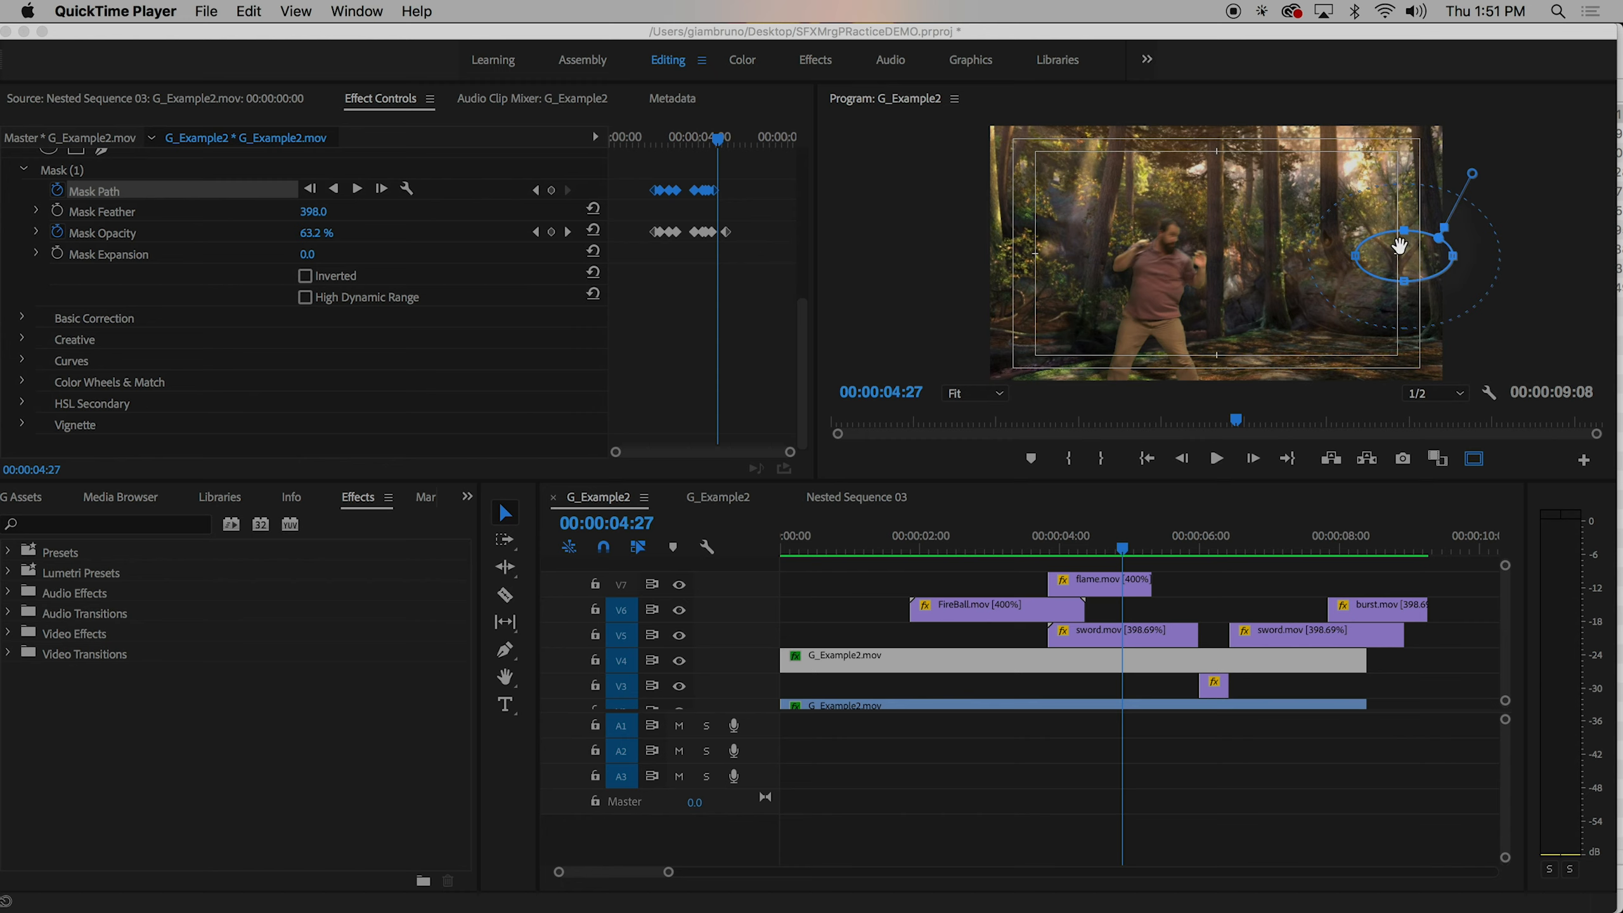
pyautogui.click(1113, 551)
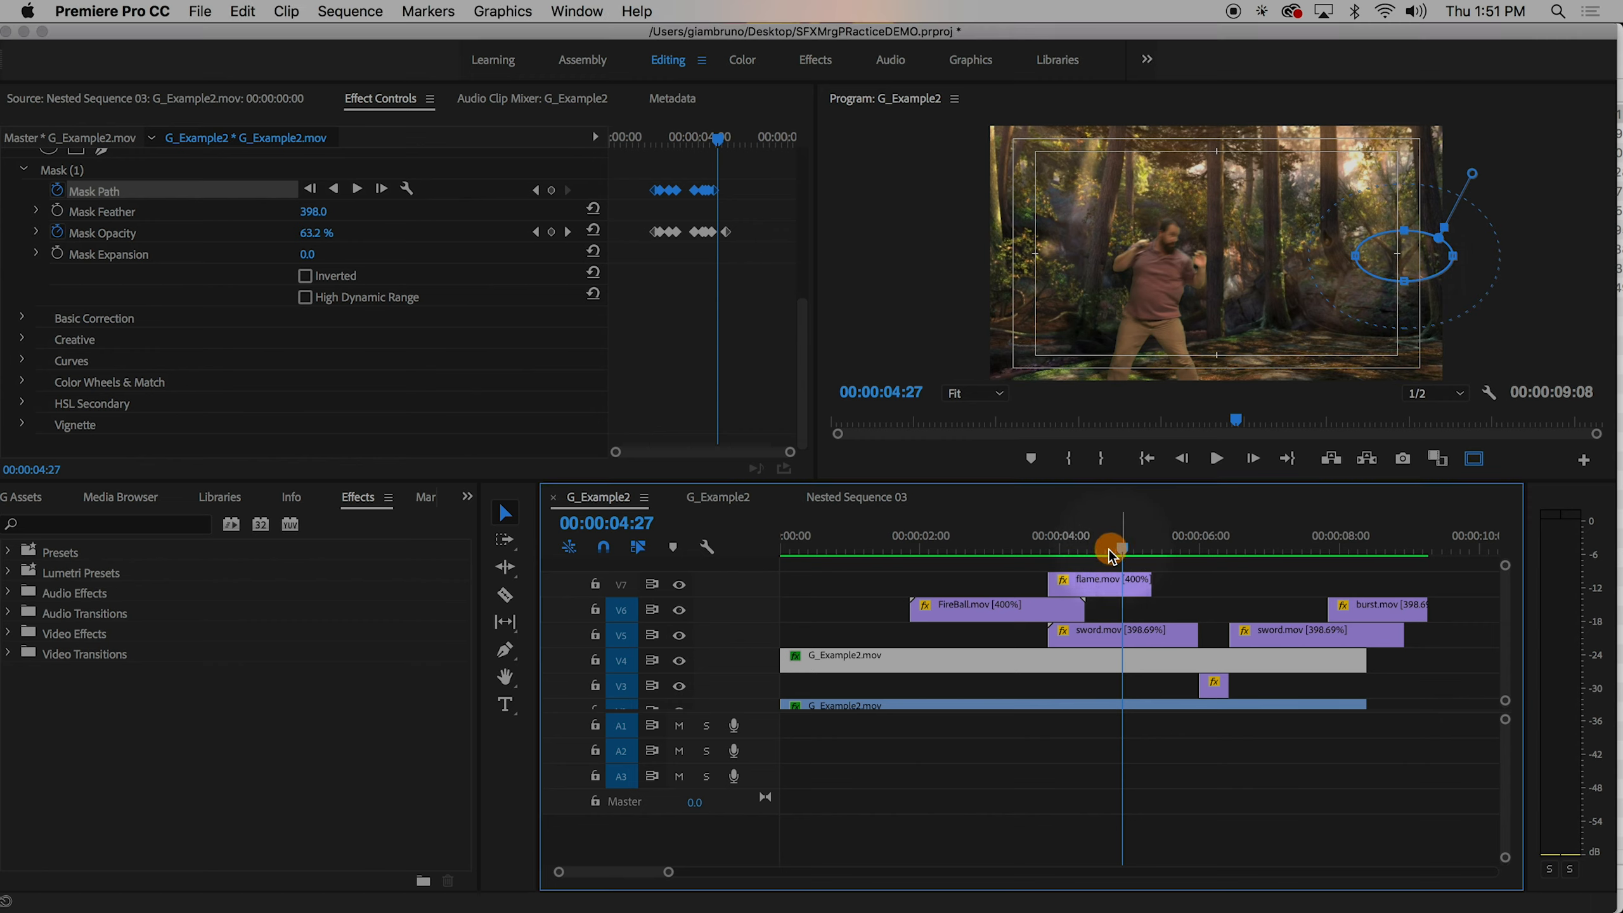
pyautogui.moveTo(1090, 562); pyautogui.dragTo(1128, 558)
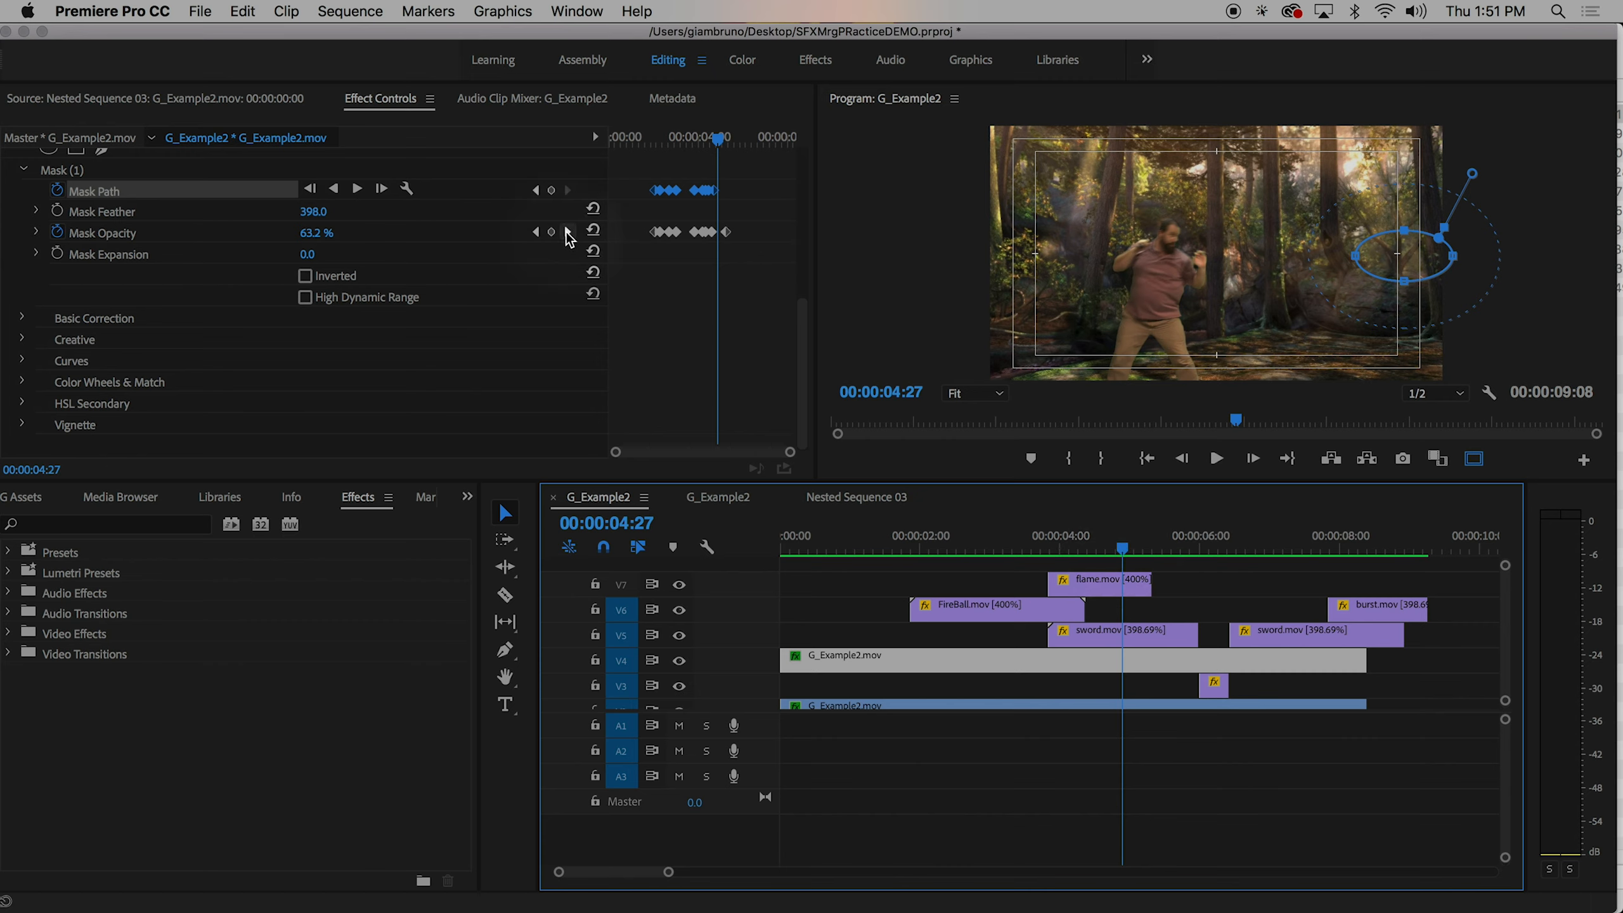
pyautogui.click(568, 232)
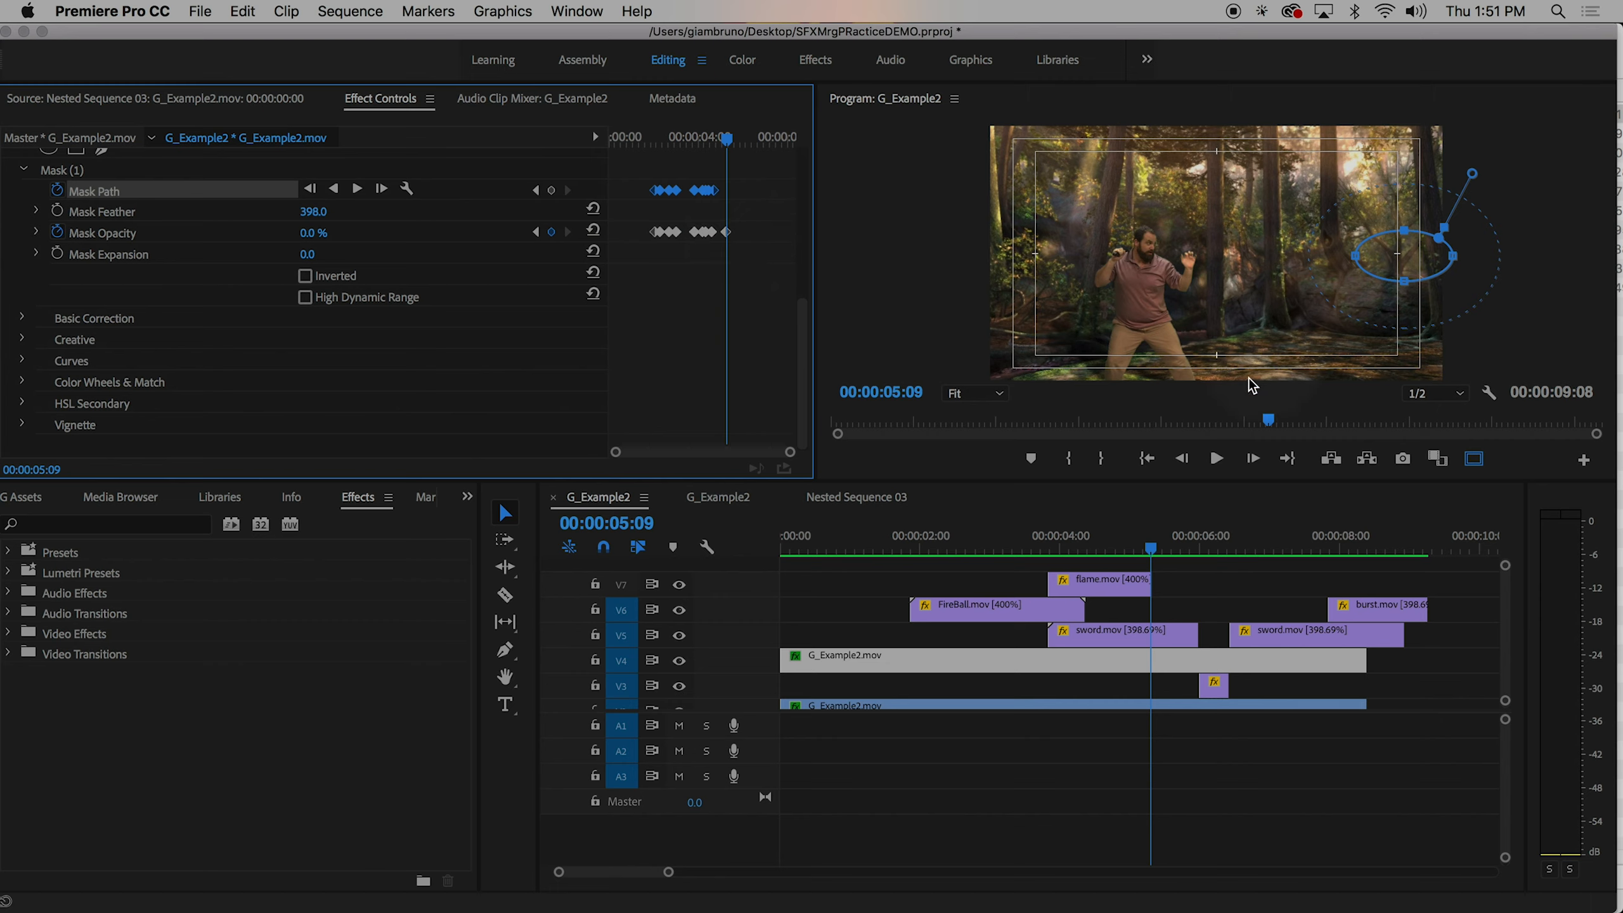
# - At 00:00:07:14, move the mask back over the actor and down onto his legs
pyautogui.moveTo(1152, 549); pyautogui.dragTo(1311, 553)
pyautogui.moveTo(1381, 264); pyautogui.dragTo(1114, 297)
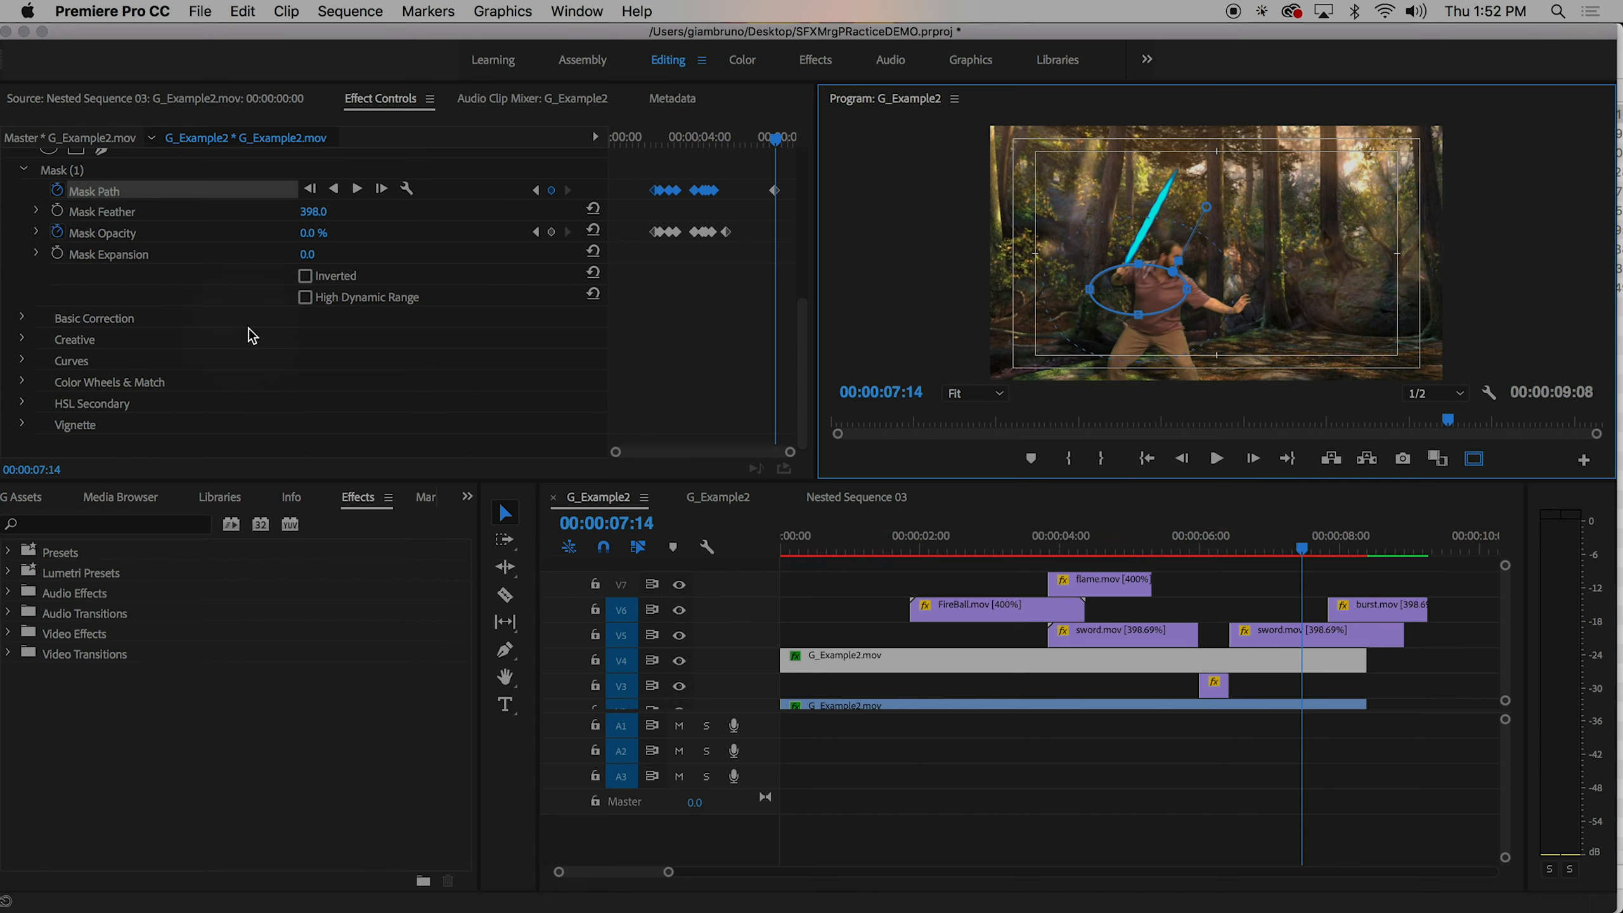
pyautogui.moveTo(1155, 291); pyautogui.dragTo(1168, 366)
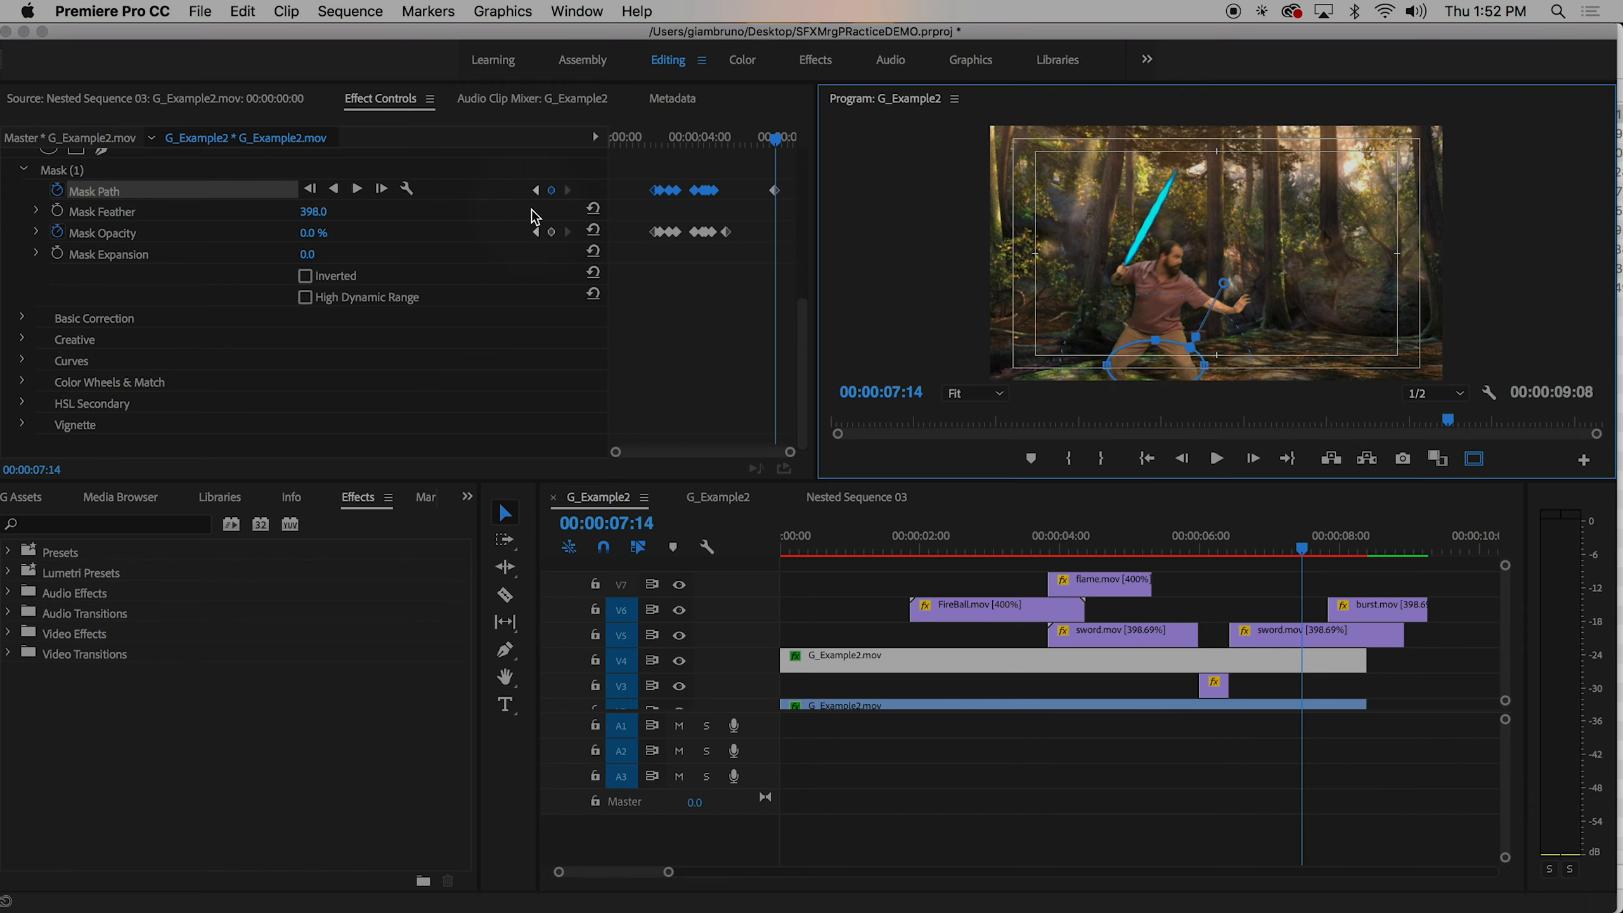
# - Keyframe Mask Path and 0% Mask Opacity at 00:00:07:26, and raise Mask Opacity to 100% at 00:00:08:01 for the burst
pyautogui.moveTo(1304, 549)
pyautogui.mouseDown()
pyautogui.moveTo(1348, 558)
pyautogui.moveTo(1333, 556)
pyautogui.mouseUp()
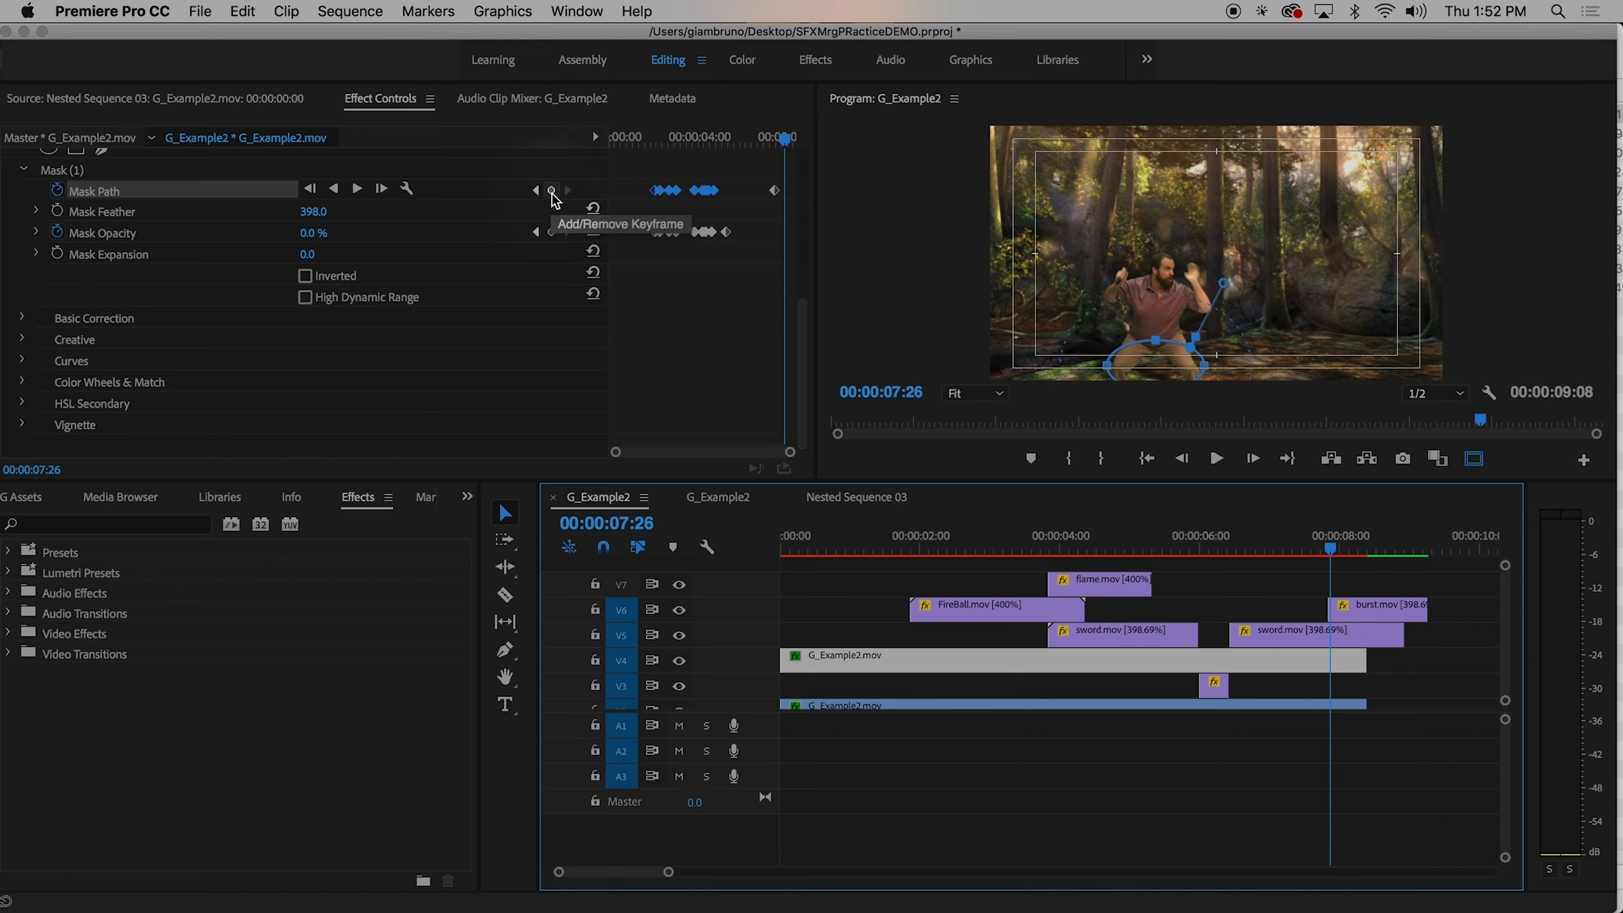
pyautogui.click(553, 196)
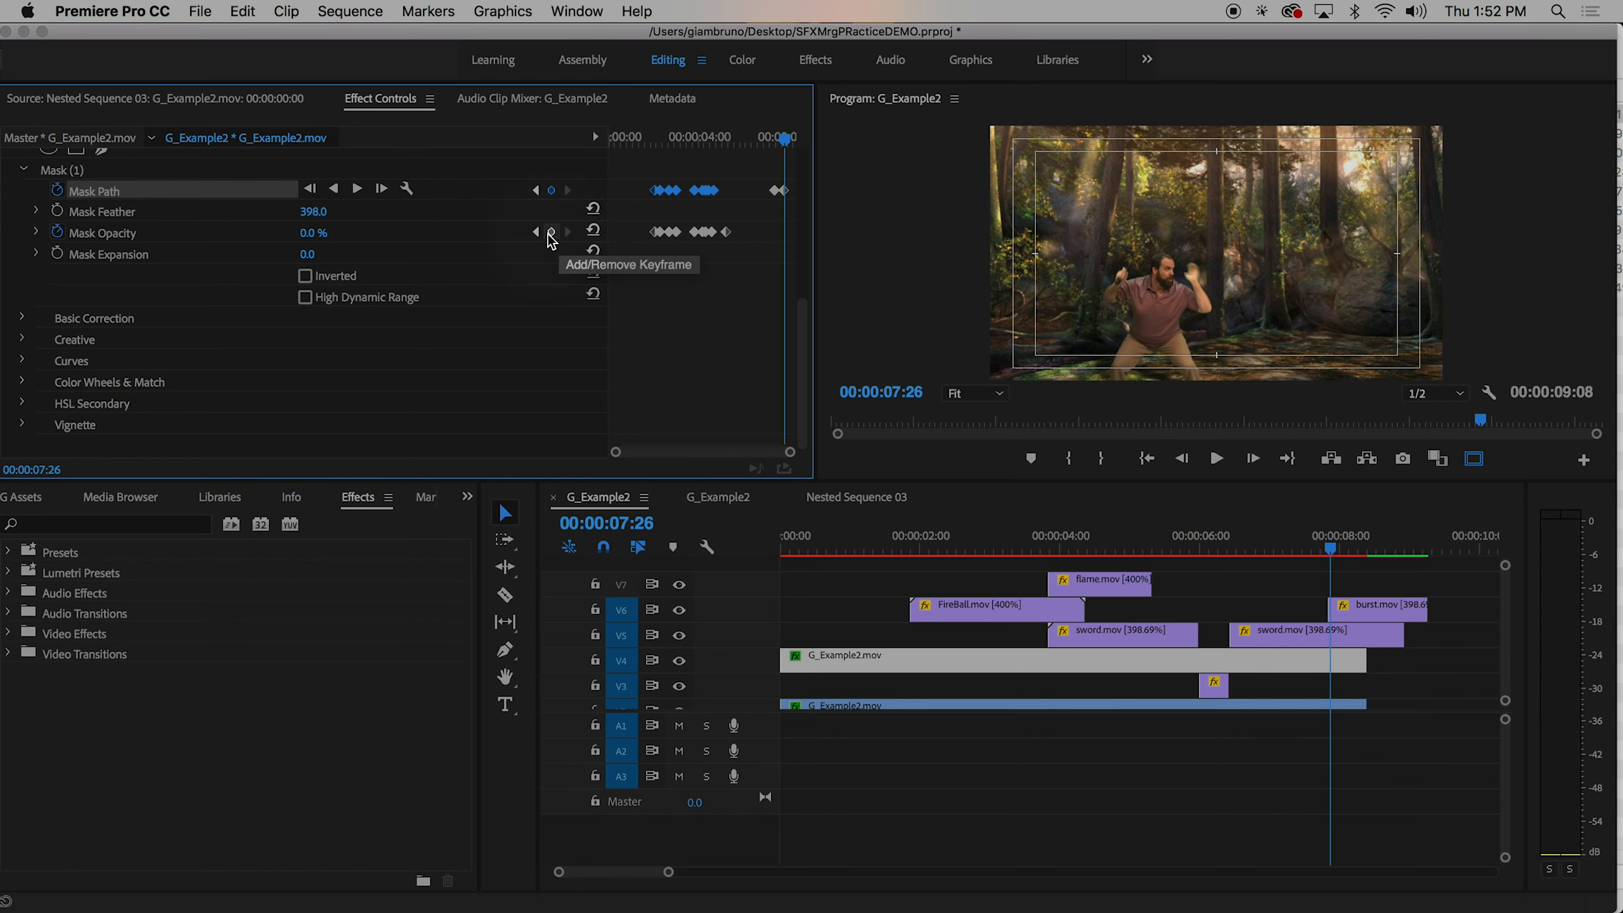
pyautogui.click(552, 234)
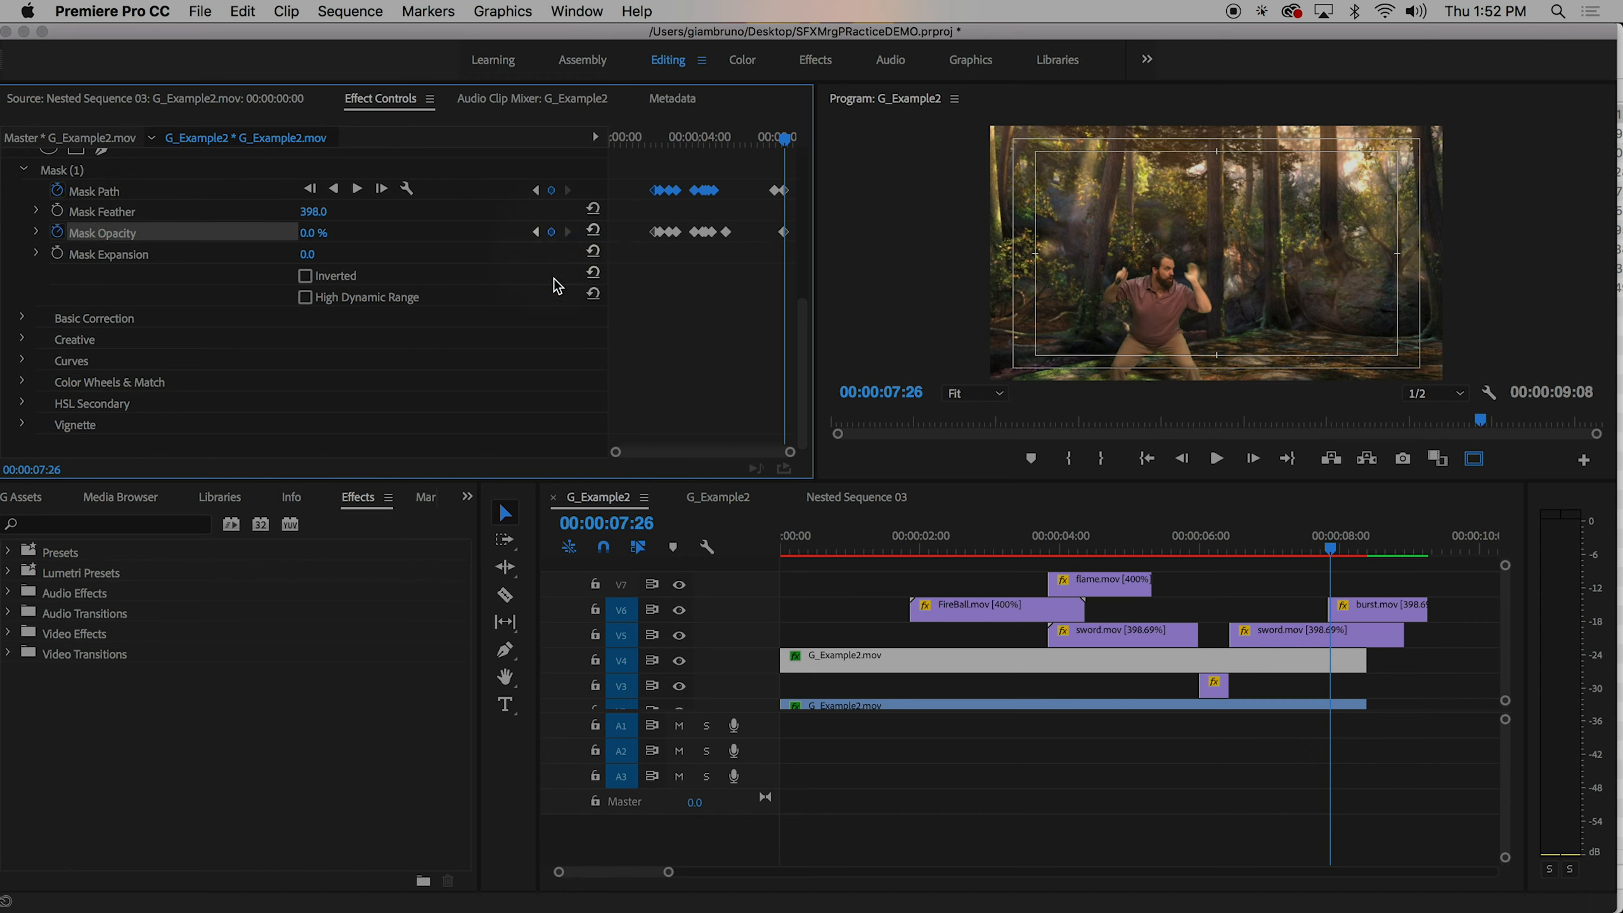
pyautogui.moveTo(1331, 556); pyautogui.dragTo(1345, 553)
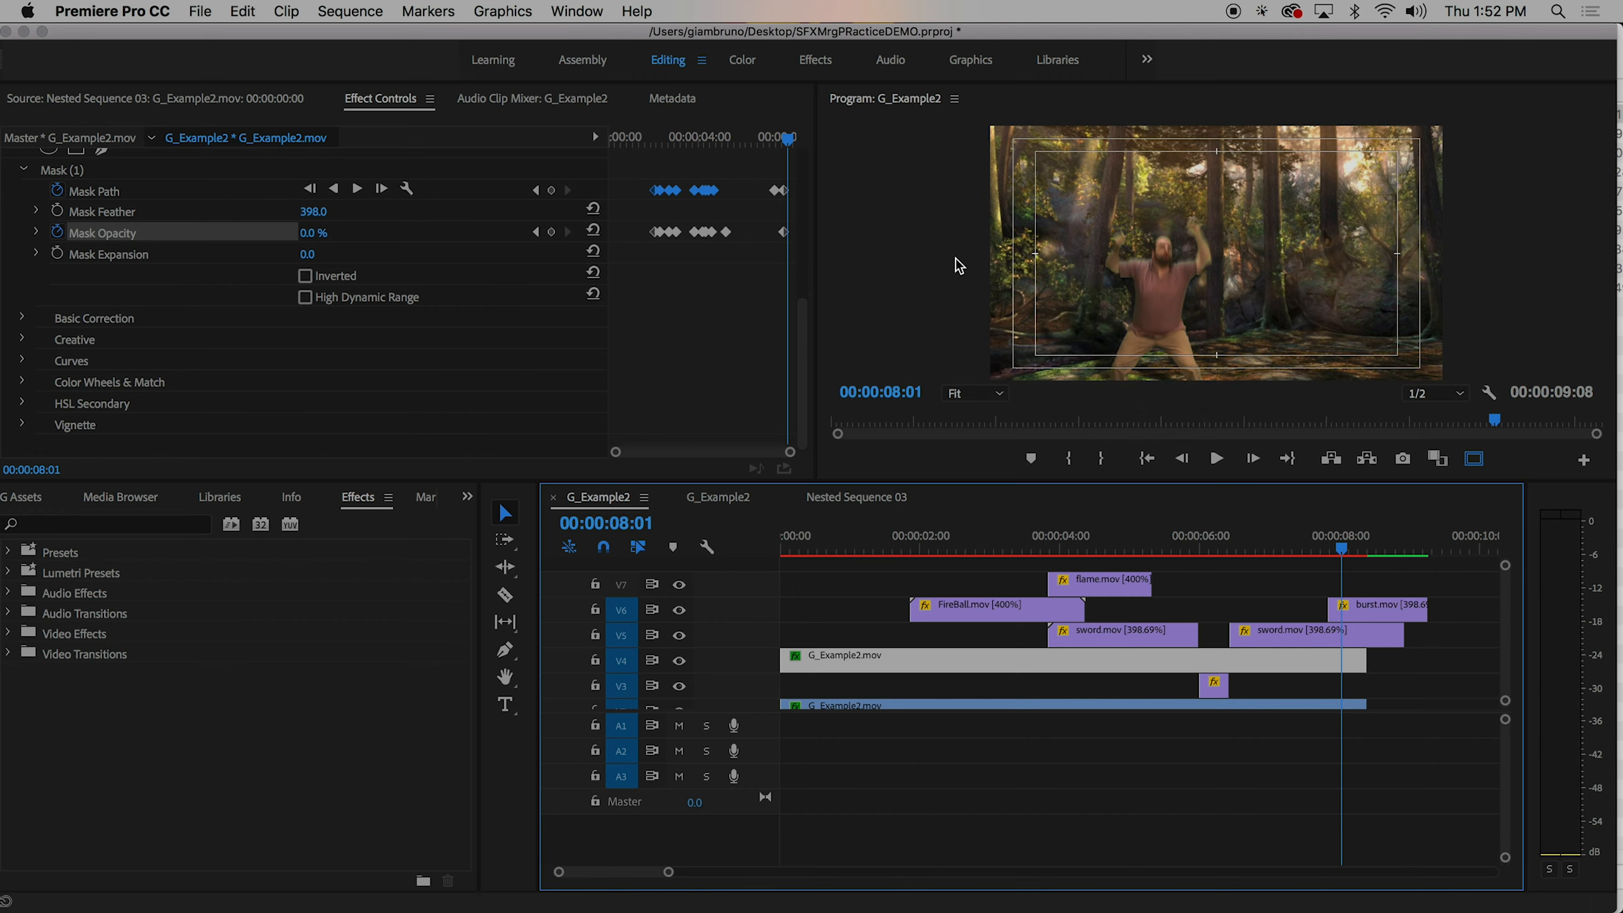
pyautogui.moveTo(318, 233); pyautogui.dragTo(308, 232)
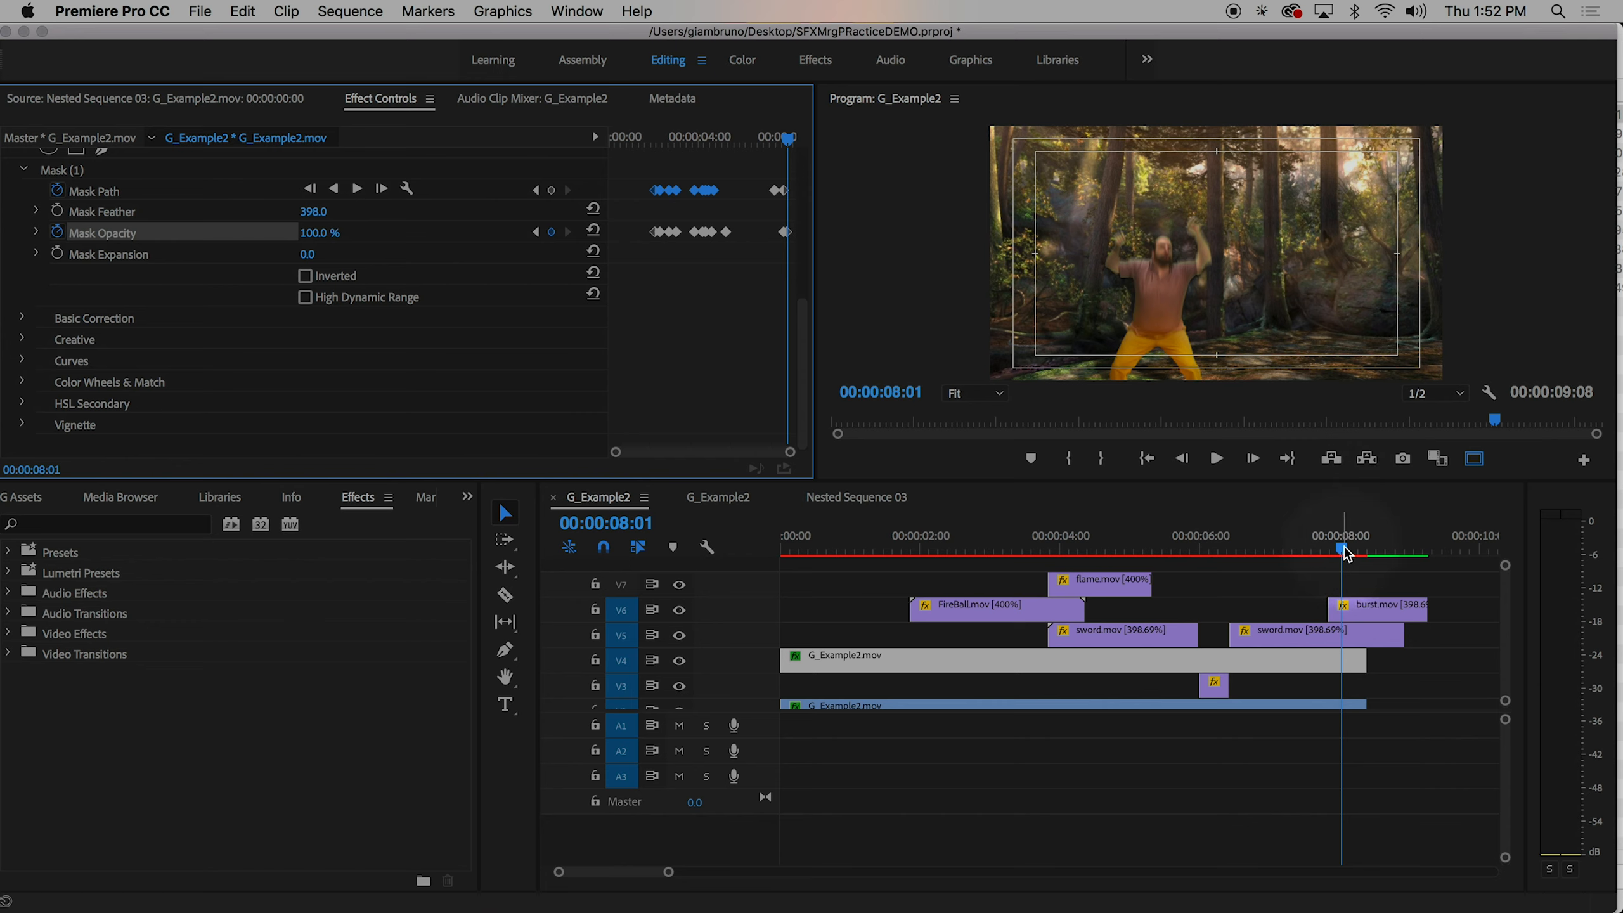
# - Examine the burst.mov motion and the G_Example2.mov Position and Mask Path settings around 00:00:08:08 to 00:00:08:09
pyautogui.moveTo(1346, 552)
pyautogui.mouseDown()
pyautogui.moveTo(1323, 552)
pyautogui.moveTo(1355, 556)
pyautogui.mouseUp()
pyautogui.click(1357, 609)
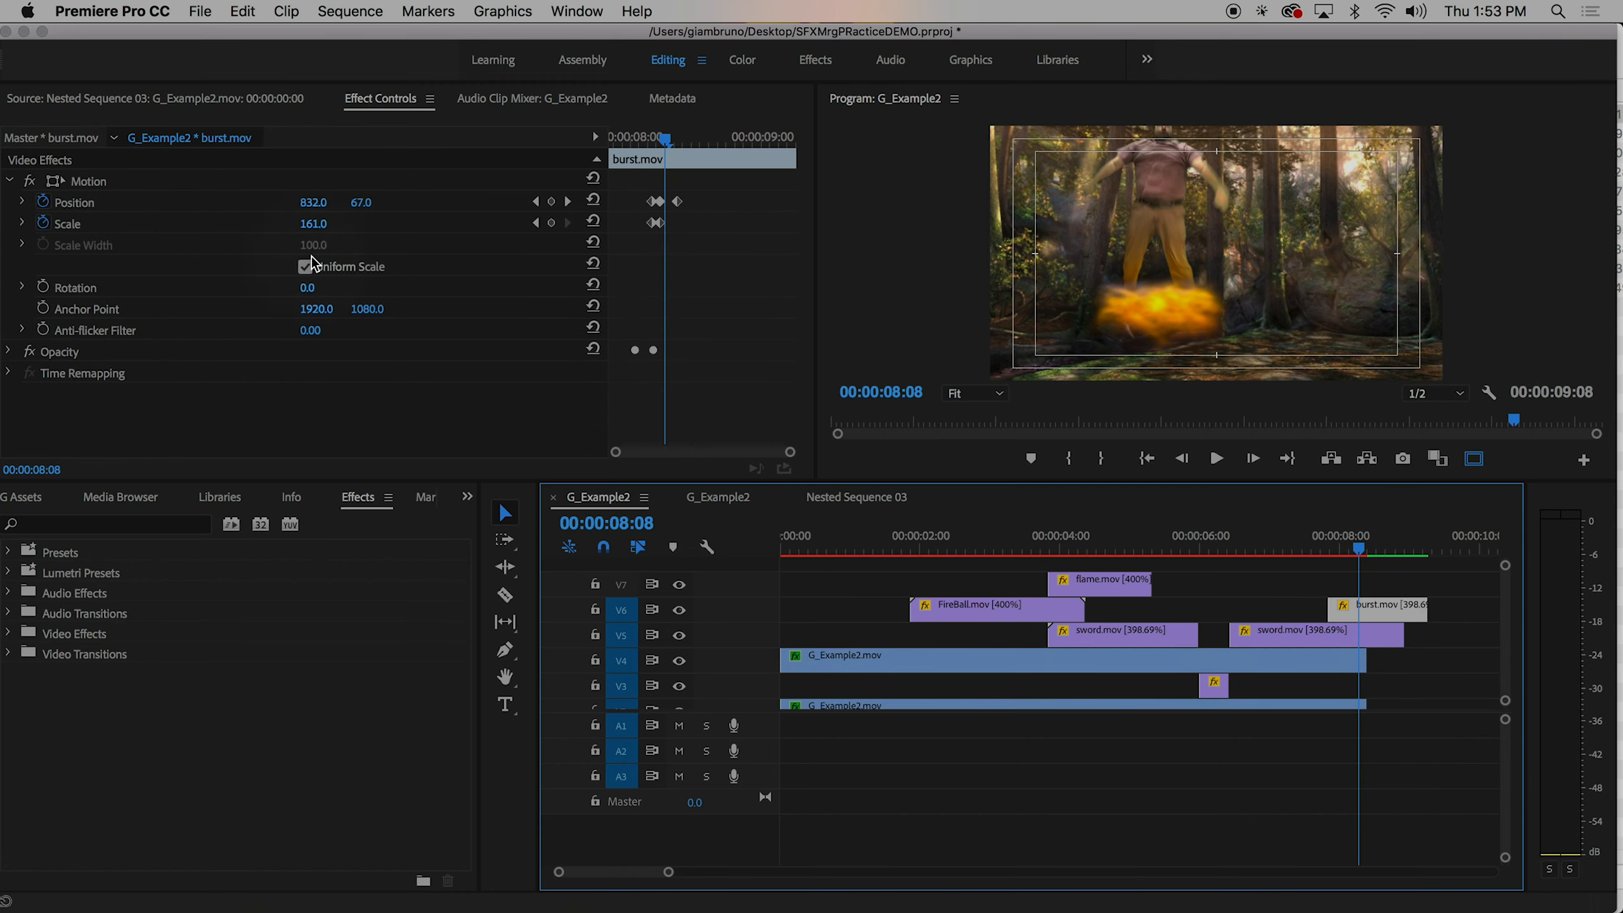
pyautogui.click(1312, 660)
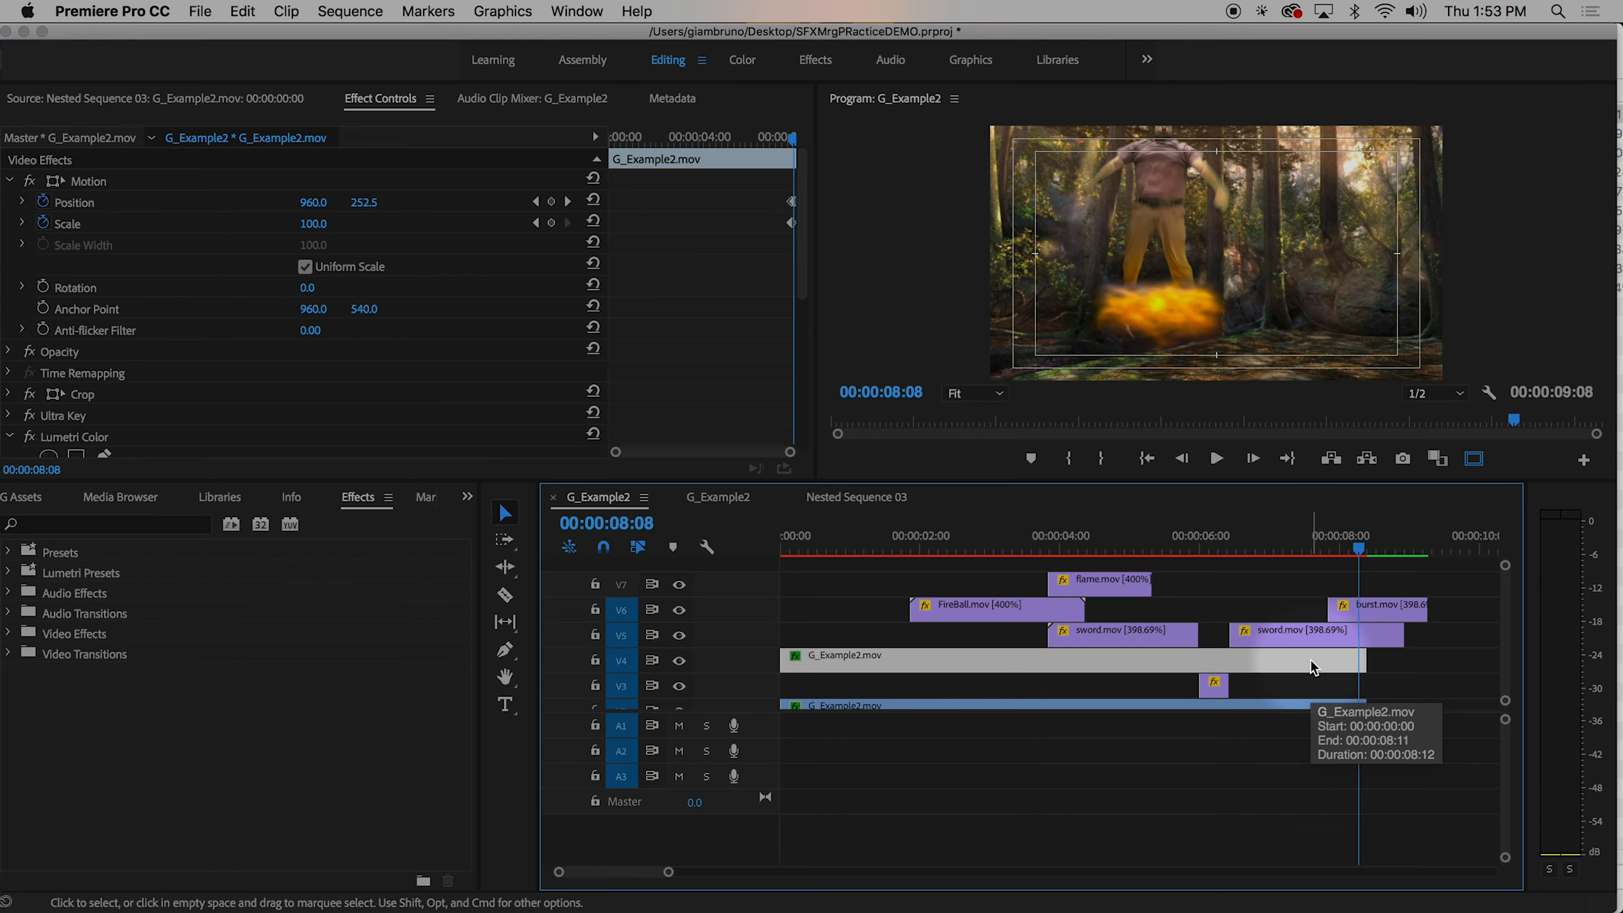
pyautogui.click(118, 204)
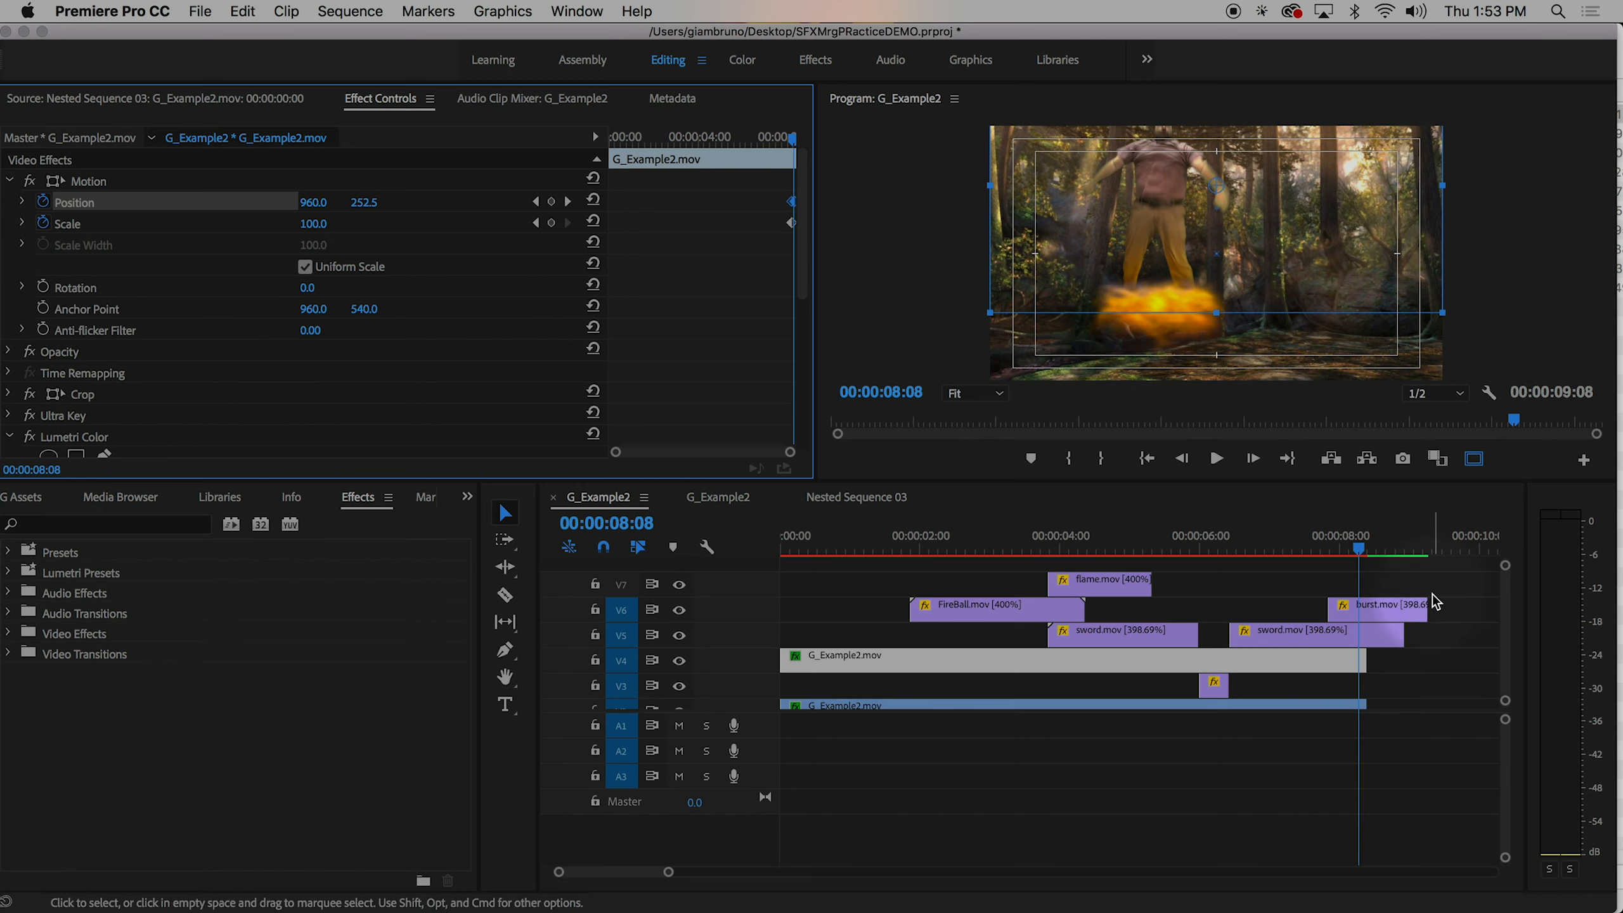
pyautogui.moveTo(1363, 556); pyautogui.dragTo(1366, 554)
pyautogui.scroll(-8, 308, 388)
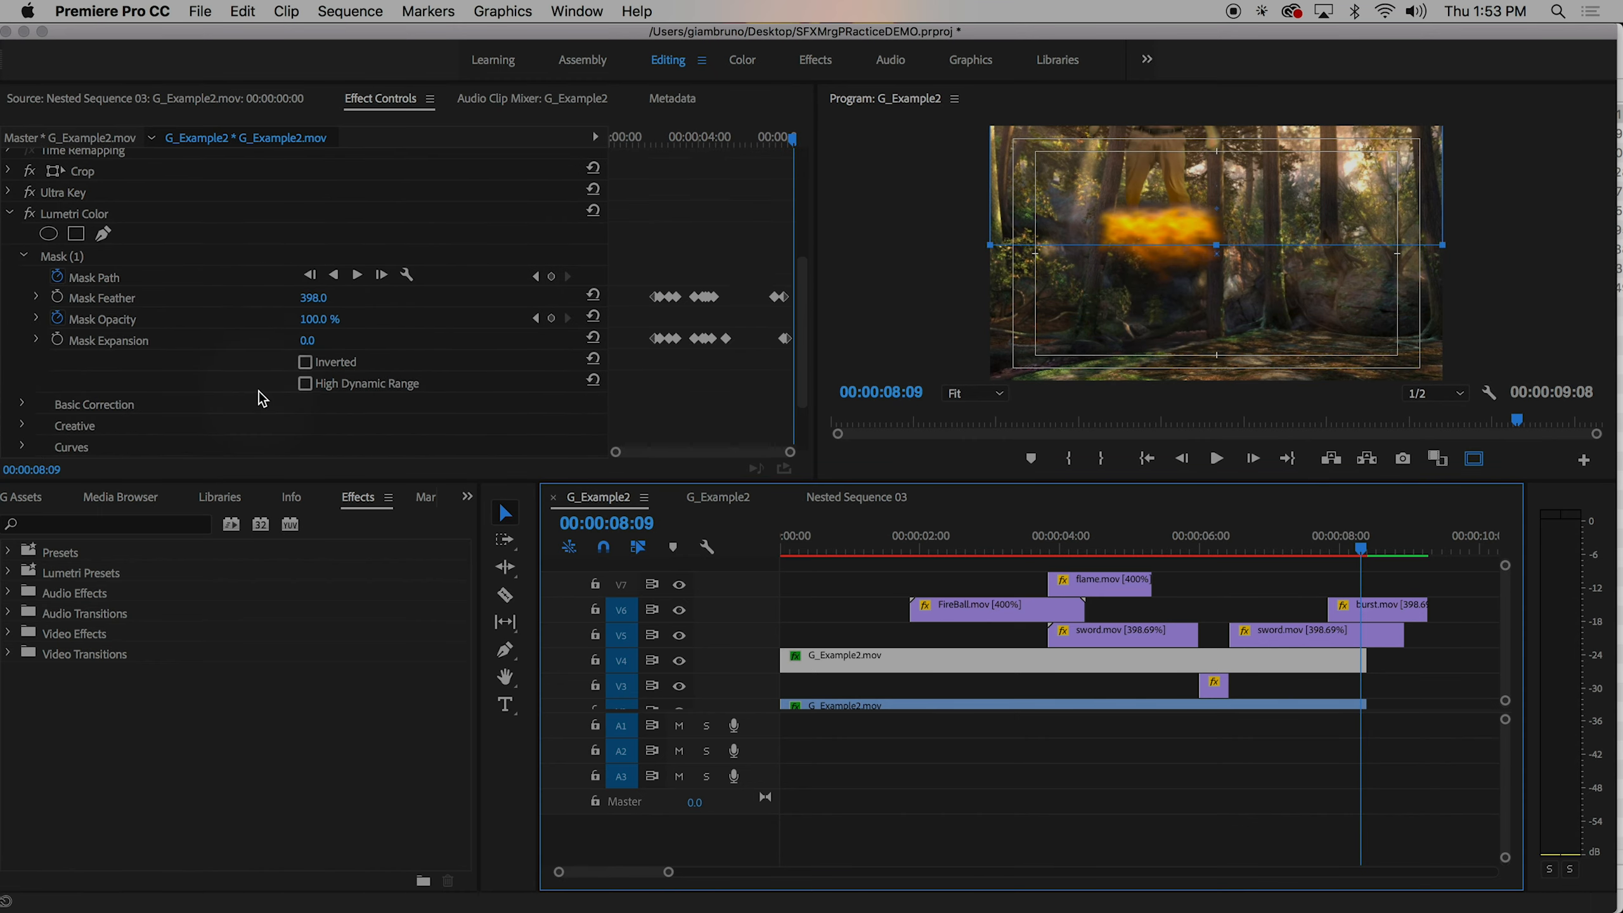
pyautogui.click(95, 232)
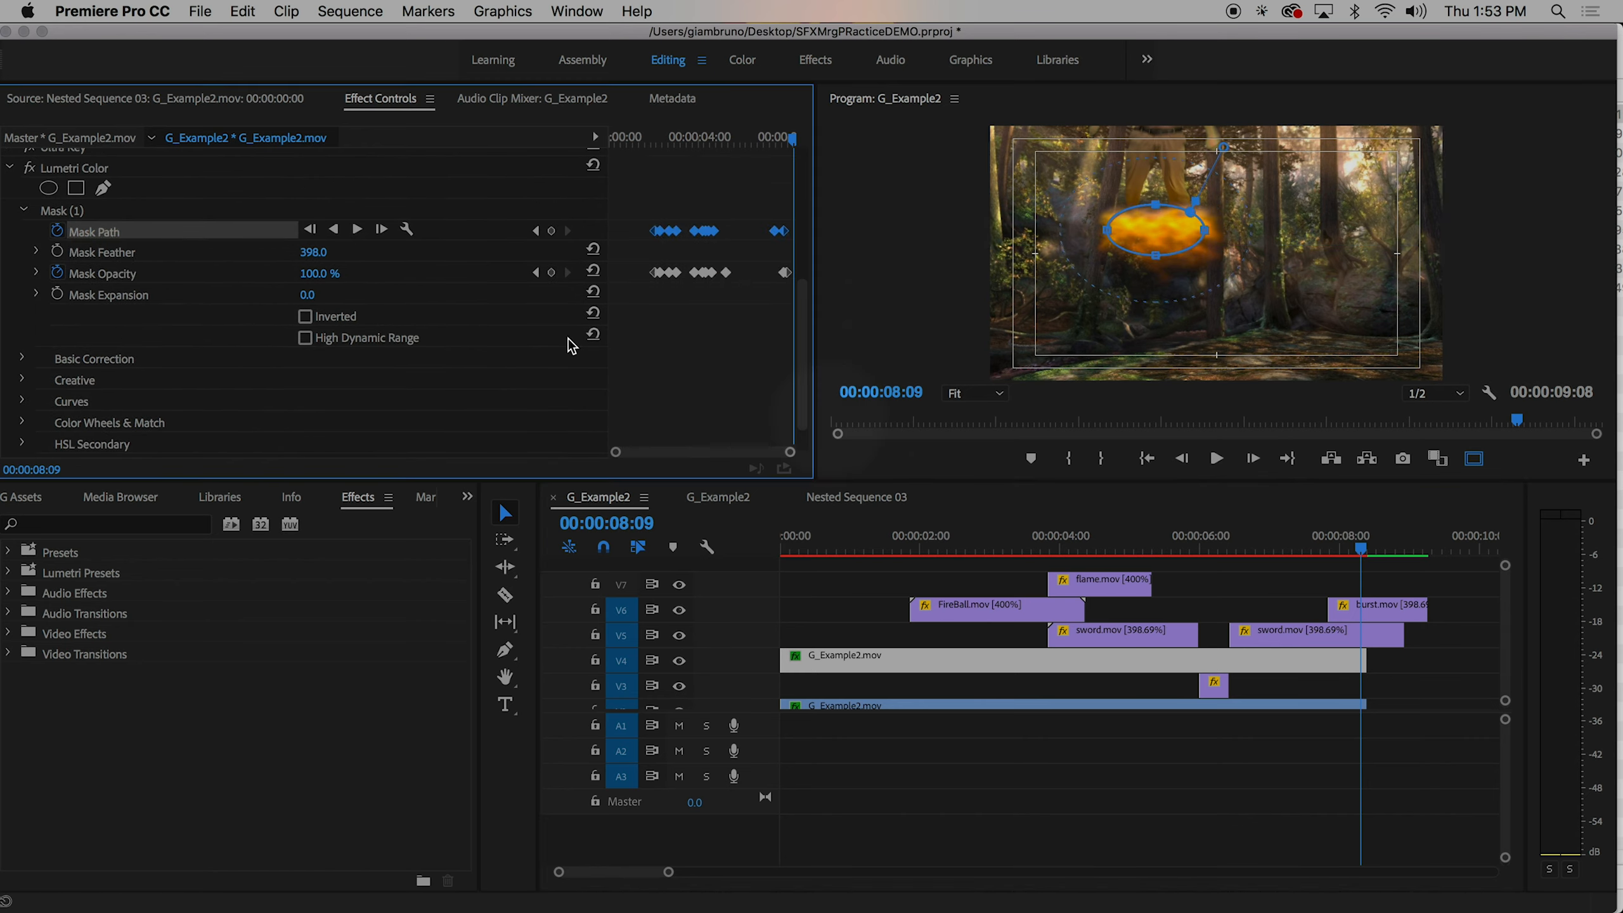
pyautogui.scroll(8, 456, 345)
pyautogui.click(102, 206)
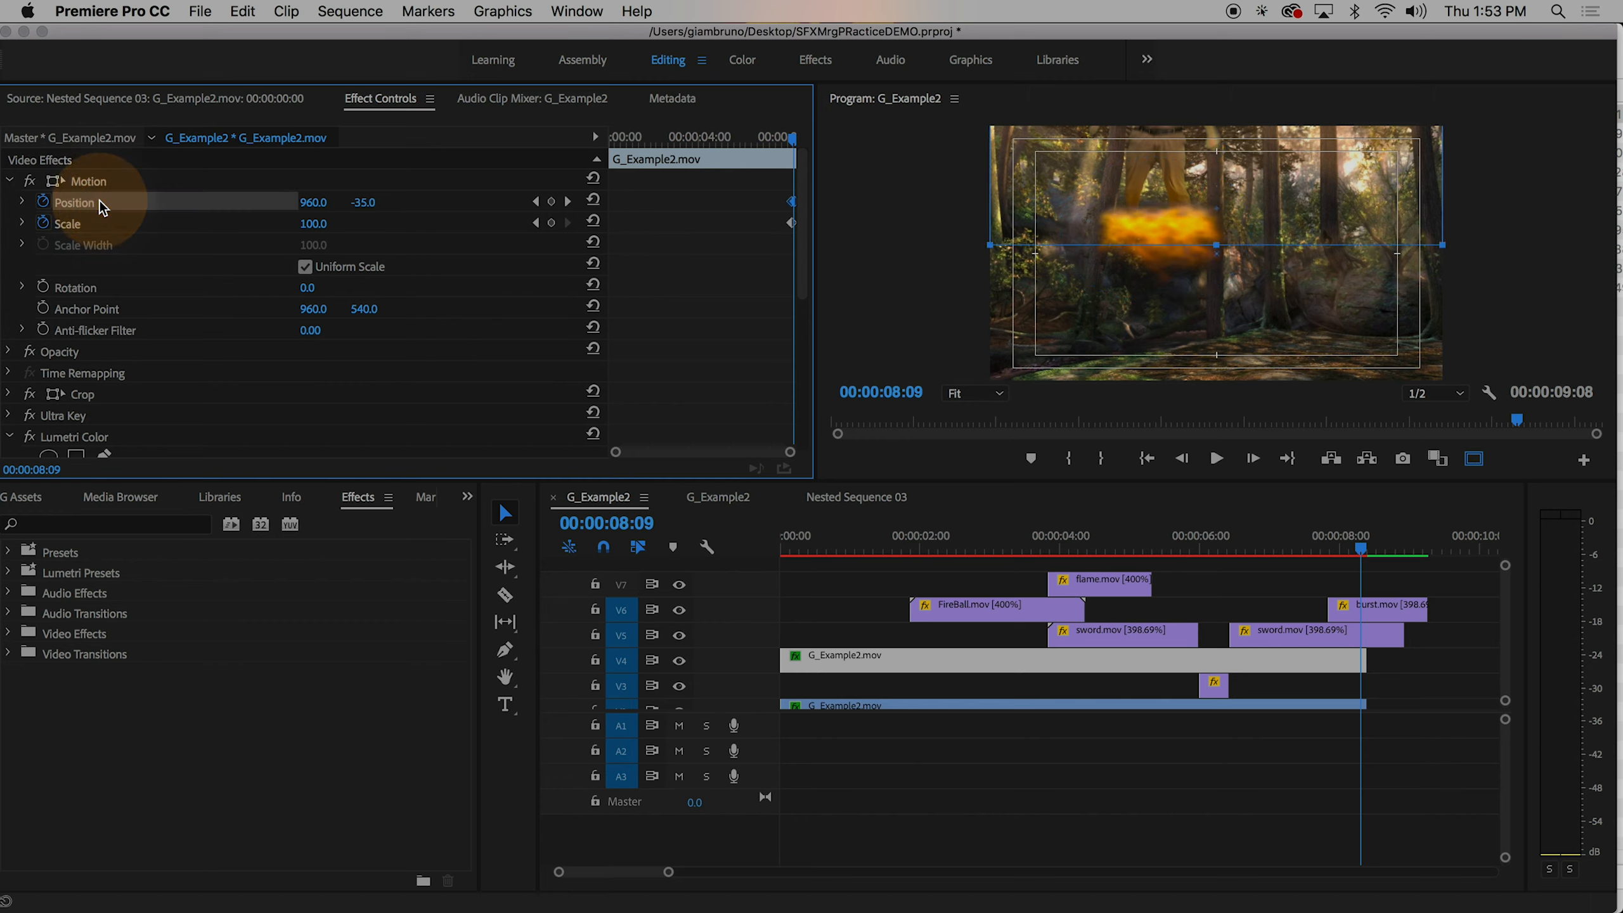
# - At 00:00:07:00, apply another Lumetri Color effect from the Color Correction effects to the G_Example2.mov clip on track V4
pyautogui.moveTo(1361, 543); pyautogui.dragTo(1274, 543)
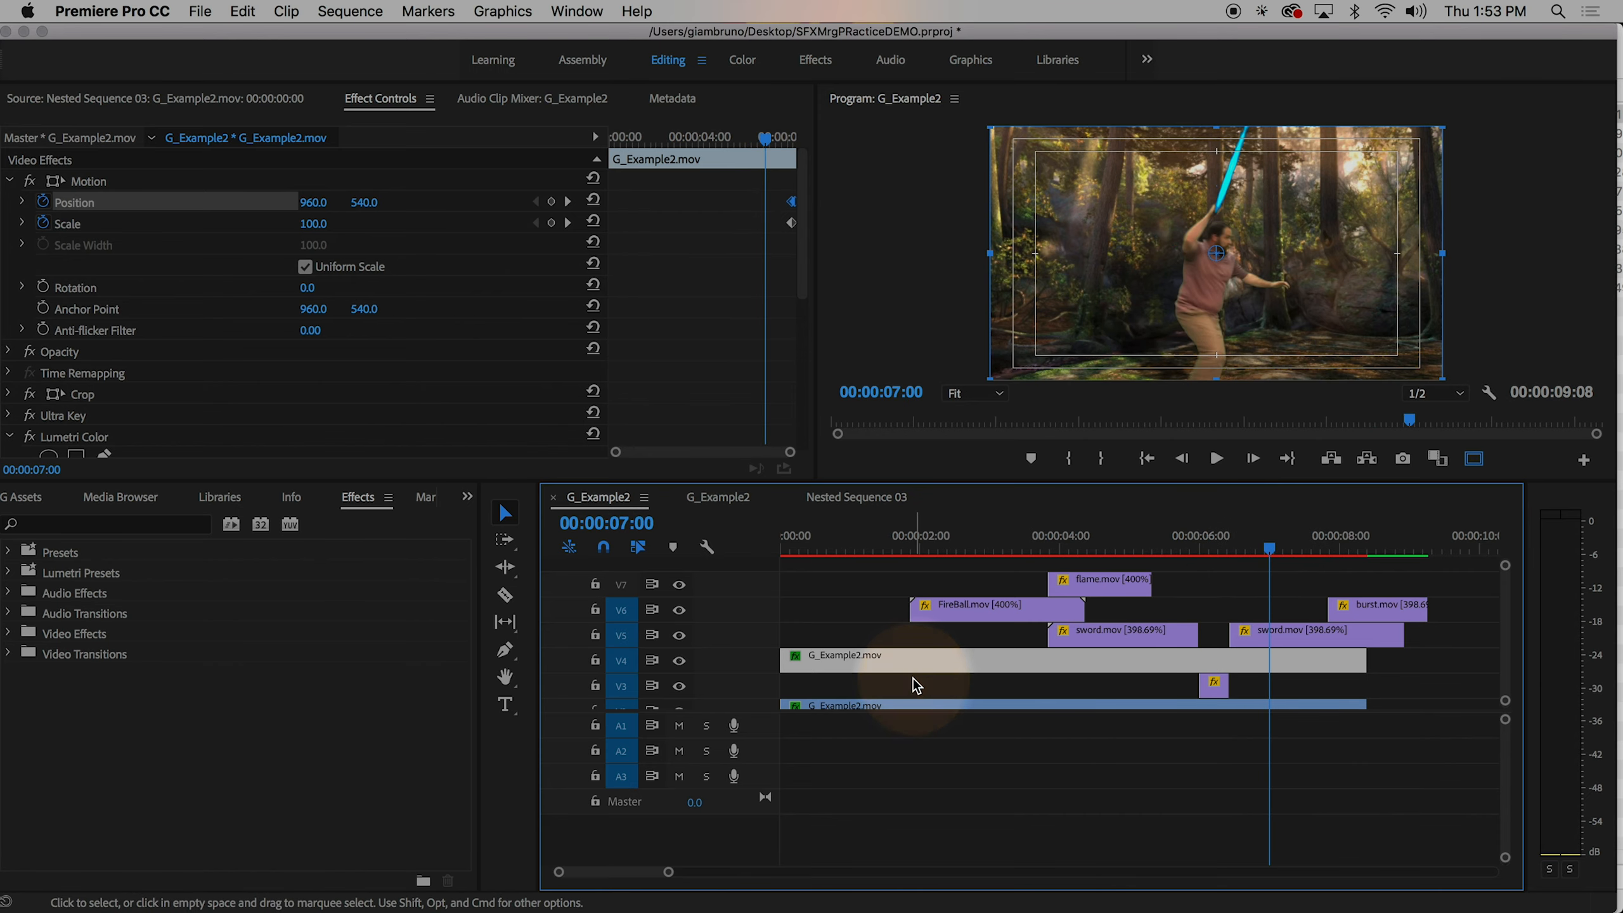
pyautogui.moveTo(435, 39); pyautogui.dragTo(499, 34)
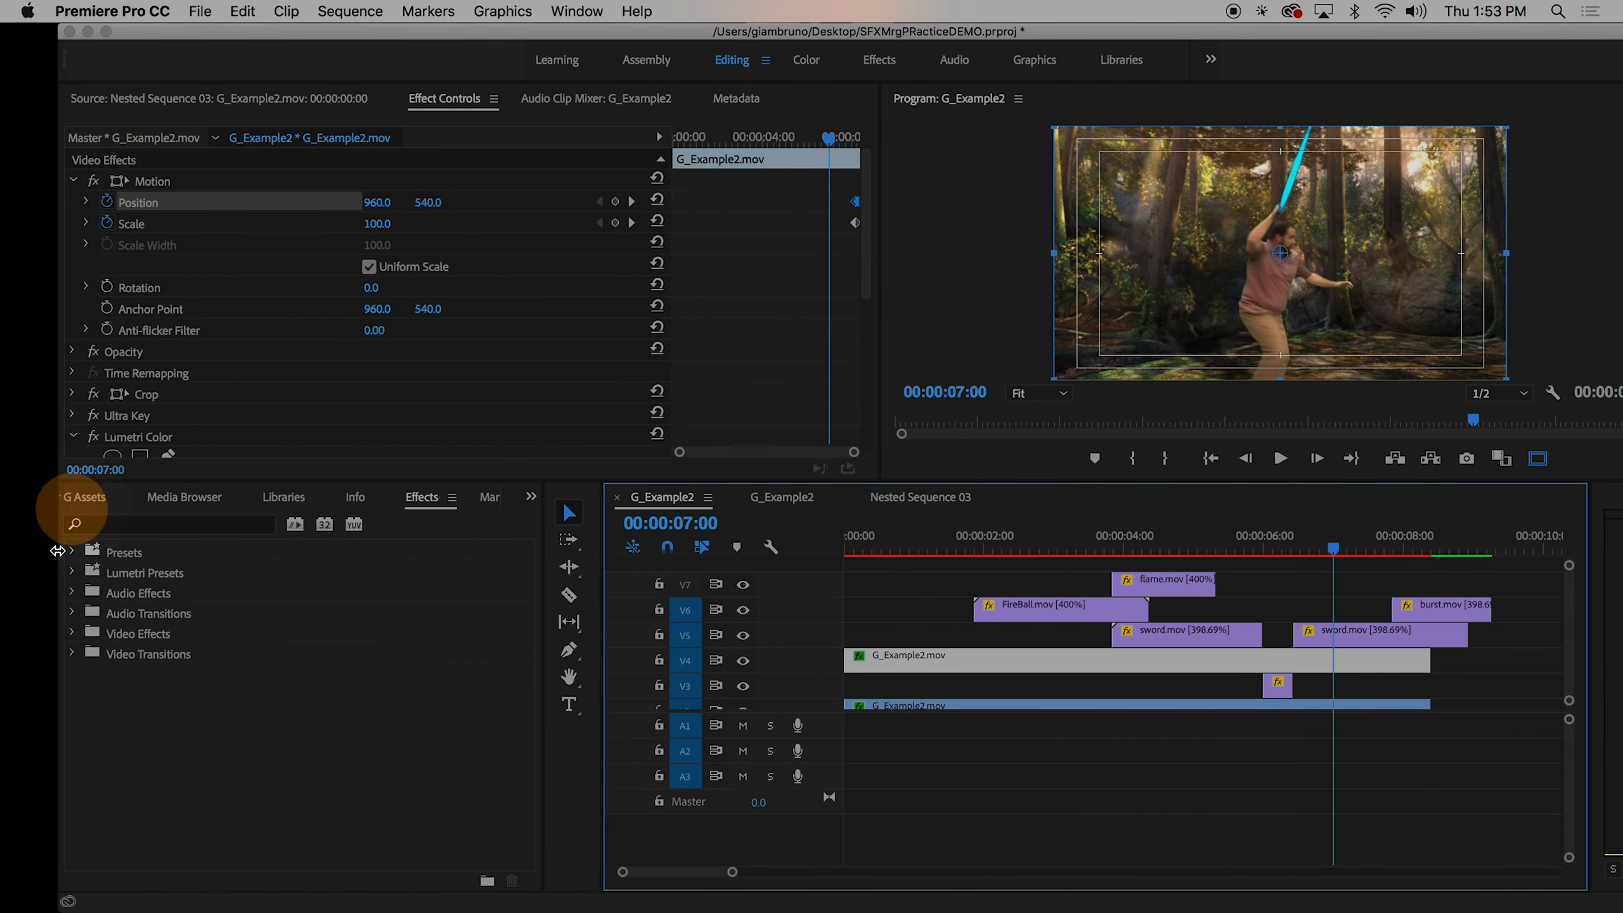
pyautogui.click(96, 503)
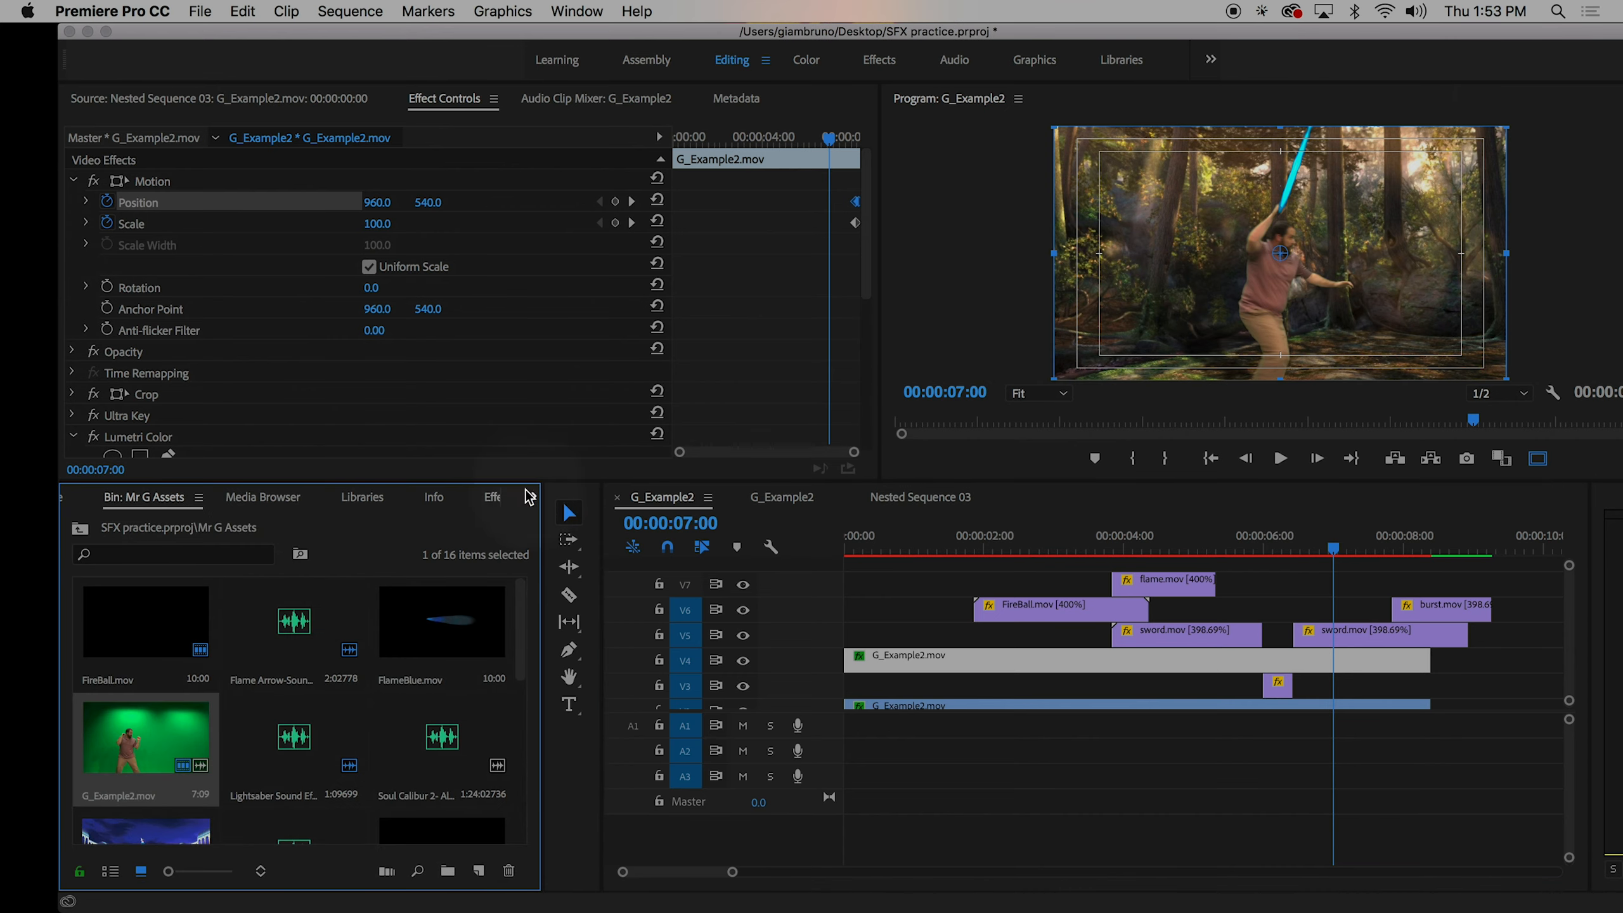
pyautogui.click(532, 506)
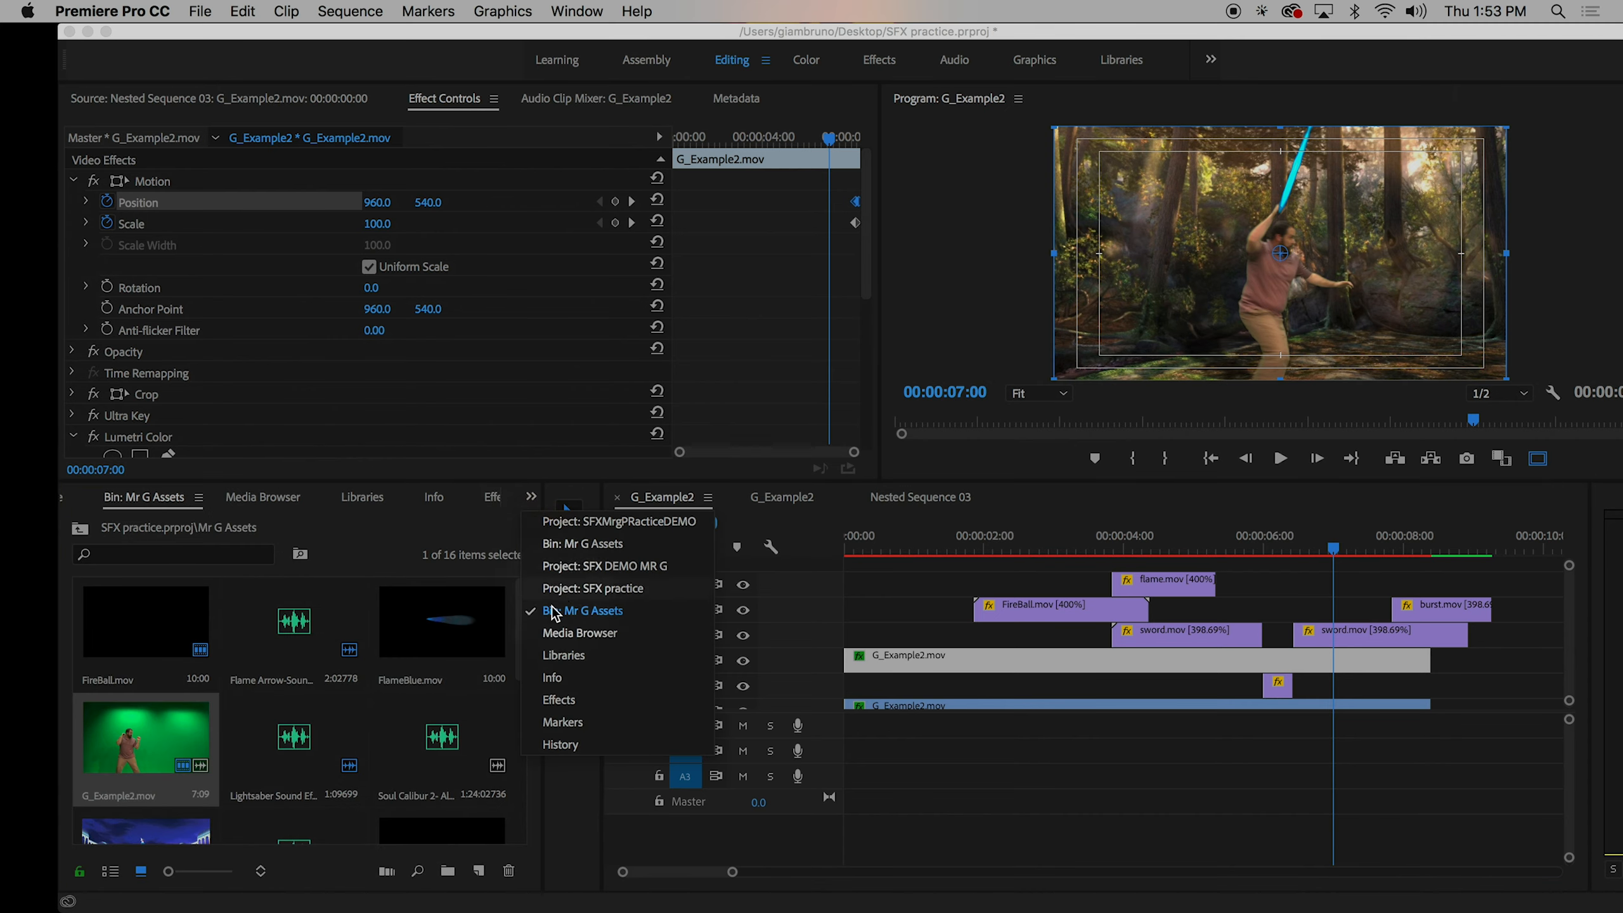
pyautogui.click(555, 701)
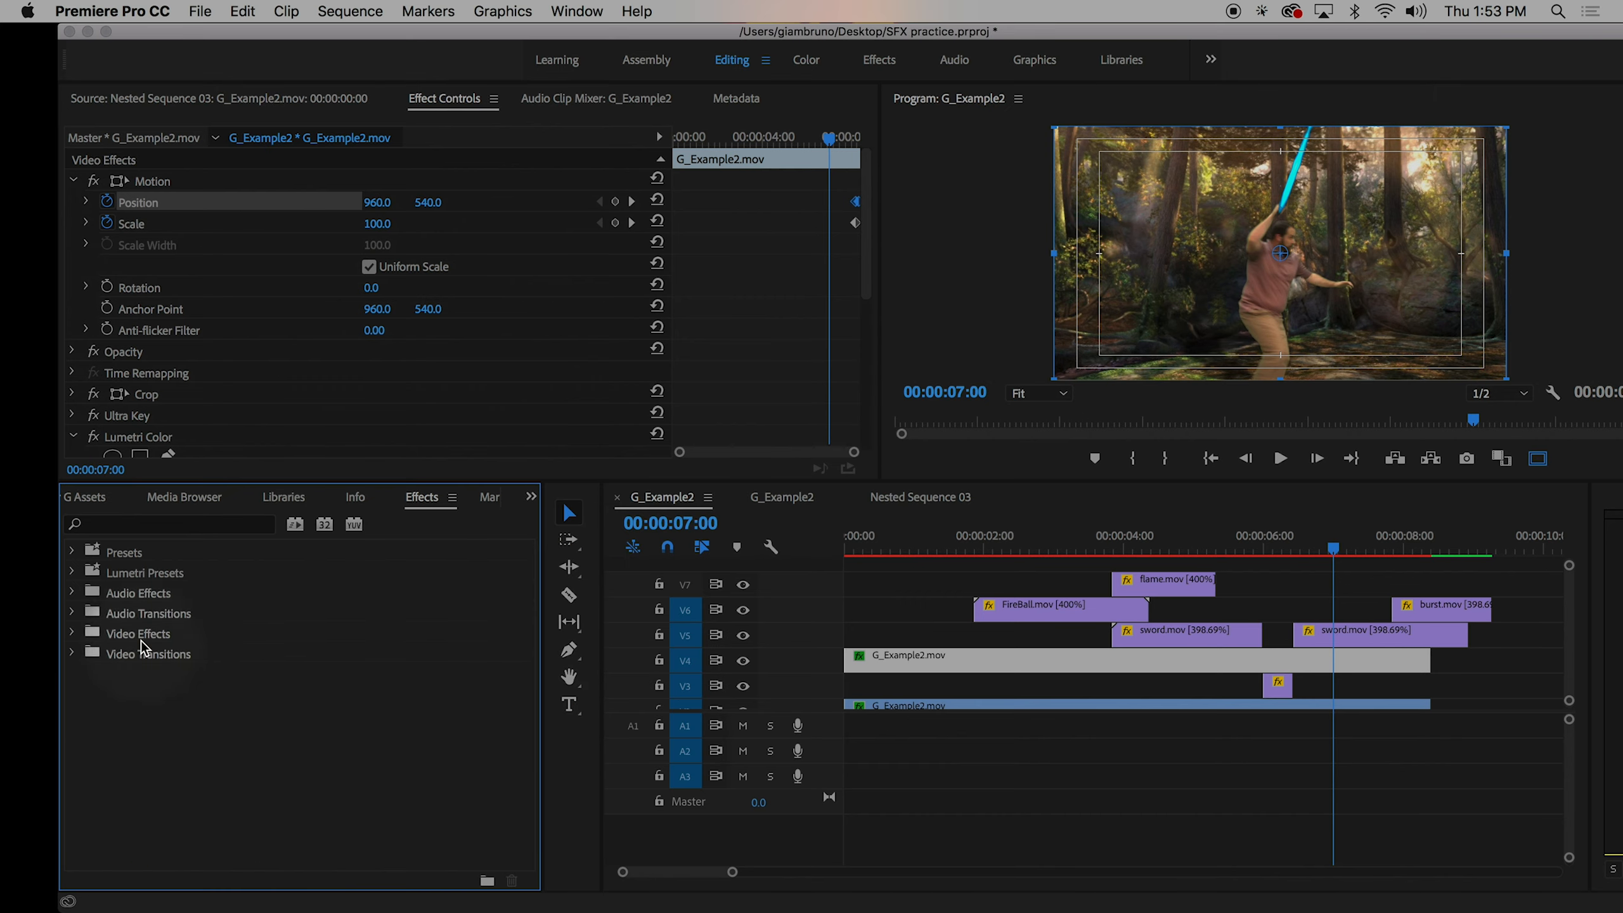
pyautogui.click(74, 634)
pyautogui.click(85, 716)
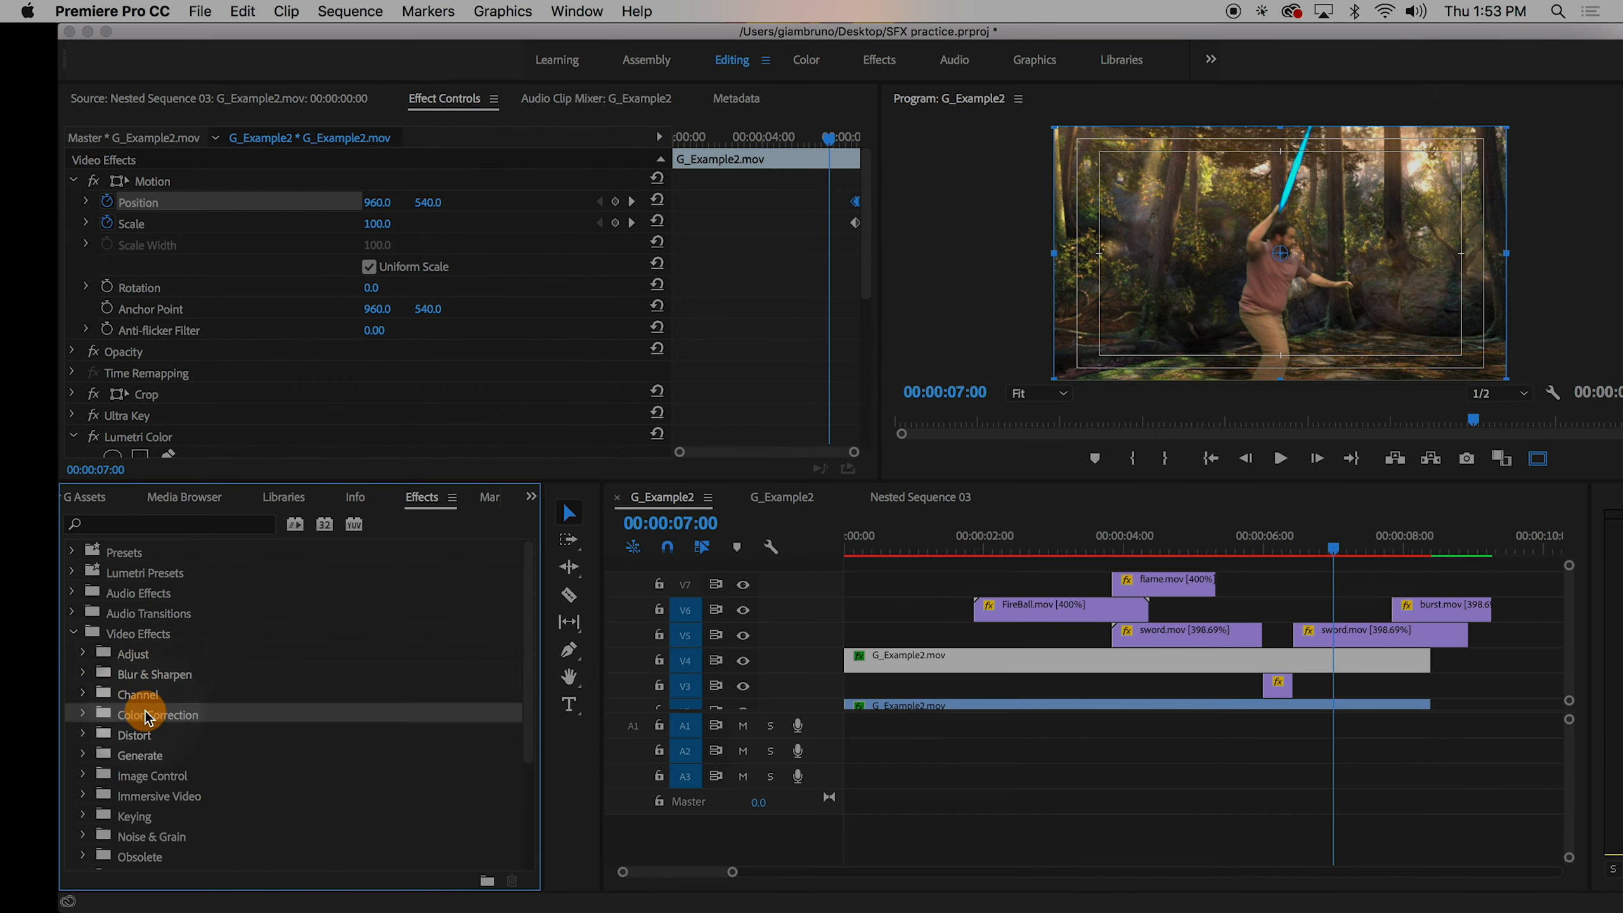
pyautogui.click(86, 716)
pyautogui.scroll(-3, 211, 773)
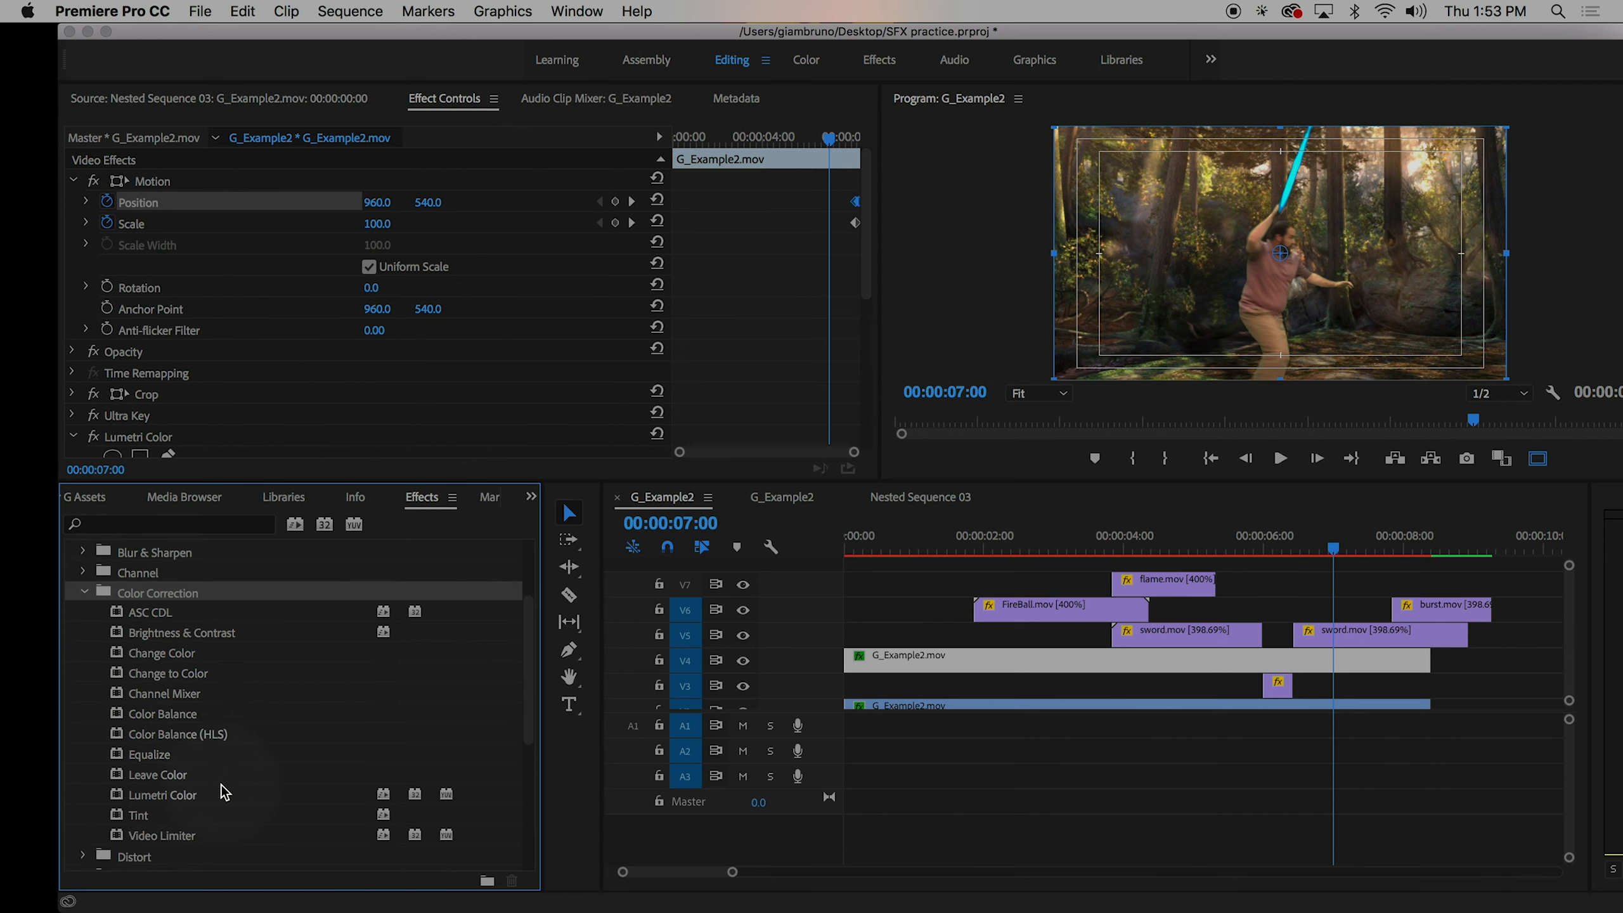
pyautogui.click(142, 801)
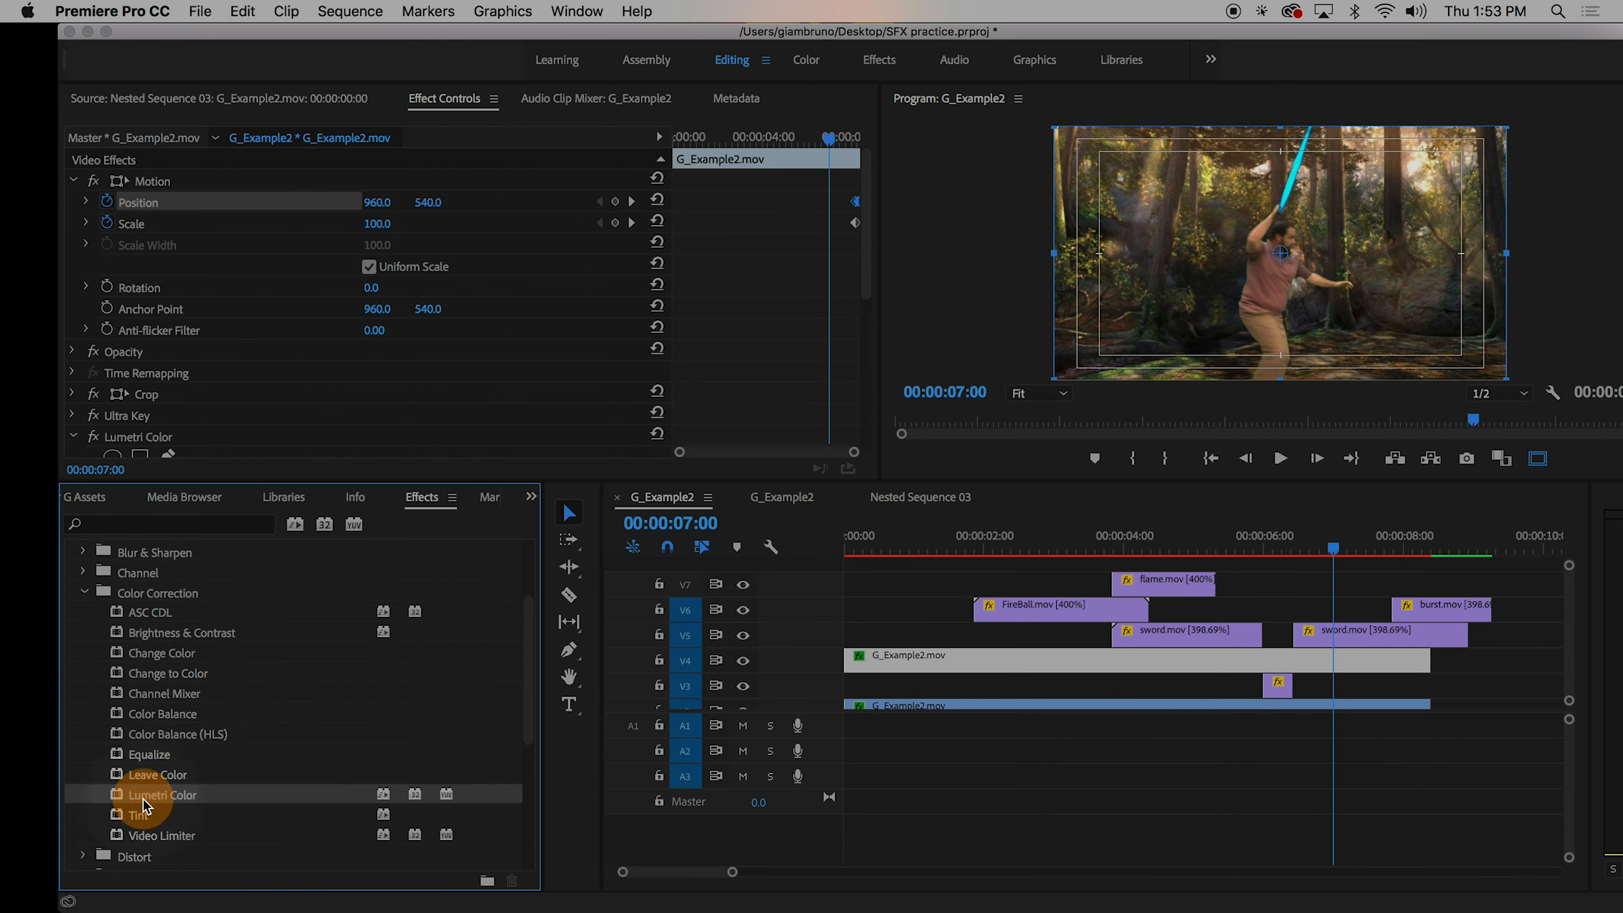
pyautogui.moveTo(147, 804); pyautogui.dragTo(1051, 663)
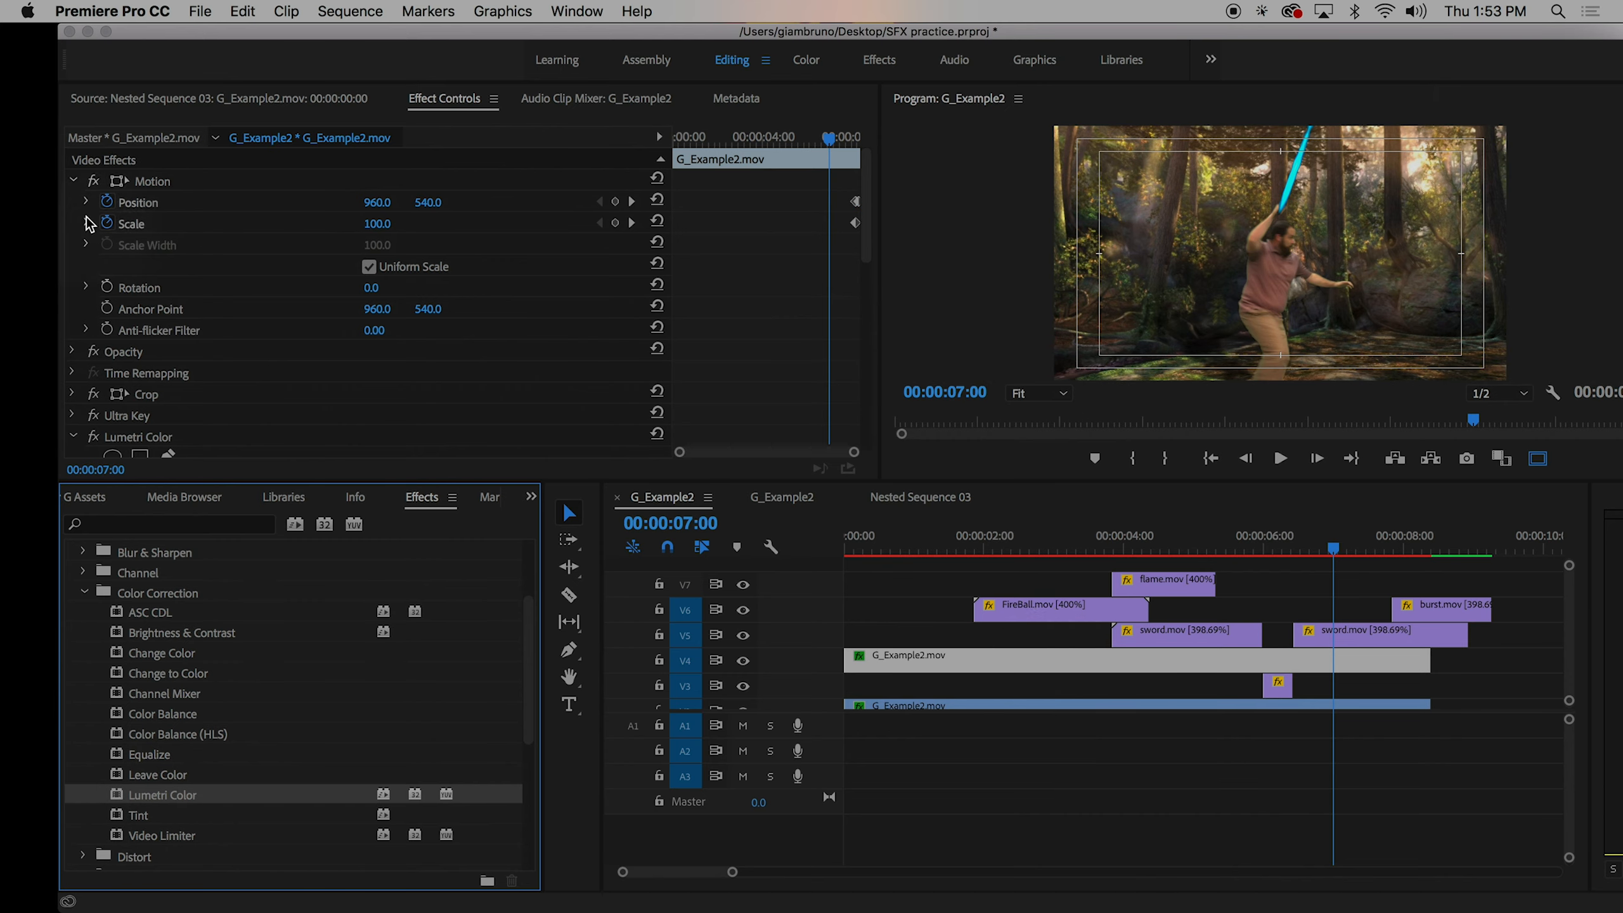
# - Rename the newly added second Lumetri Color effect on the G_Example2.mov clip as Sword Glow
pyautogui.click(73, 181)
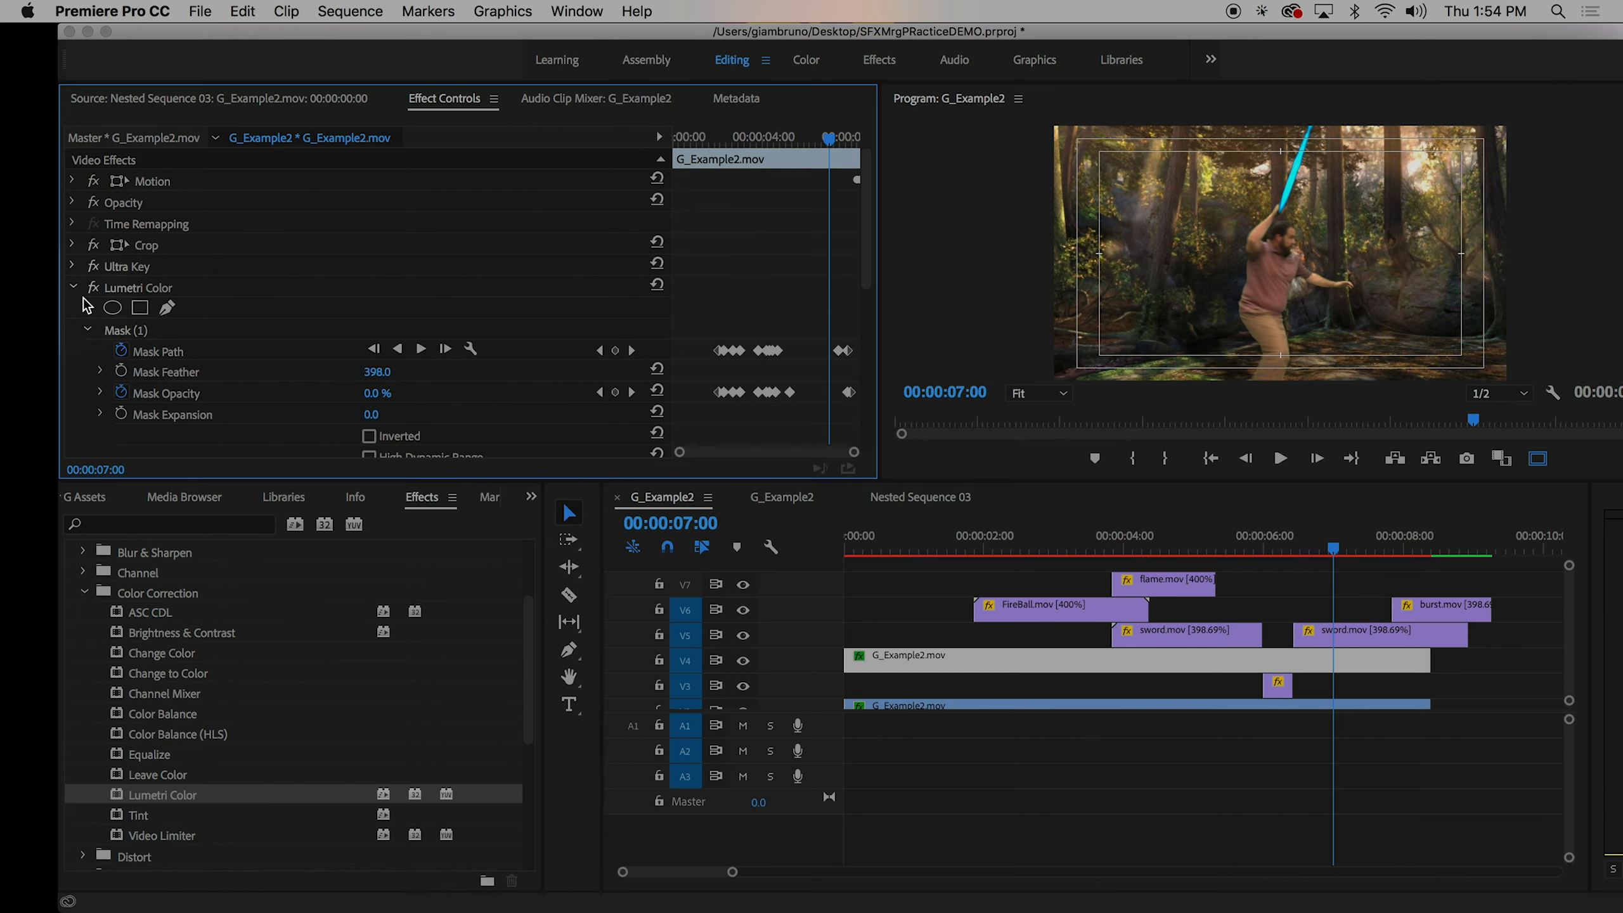
pyautogui.scroll(-1, 87, 307)
pyautogui.click(74, 268)
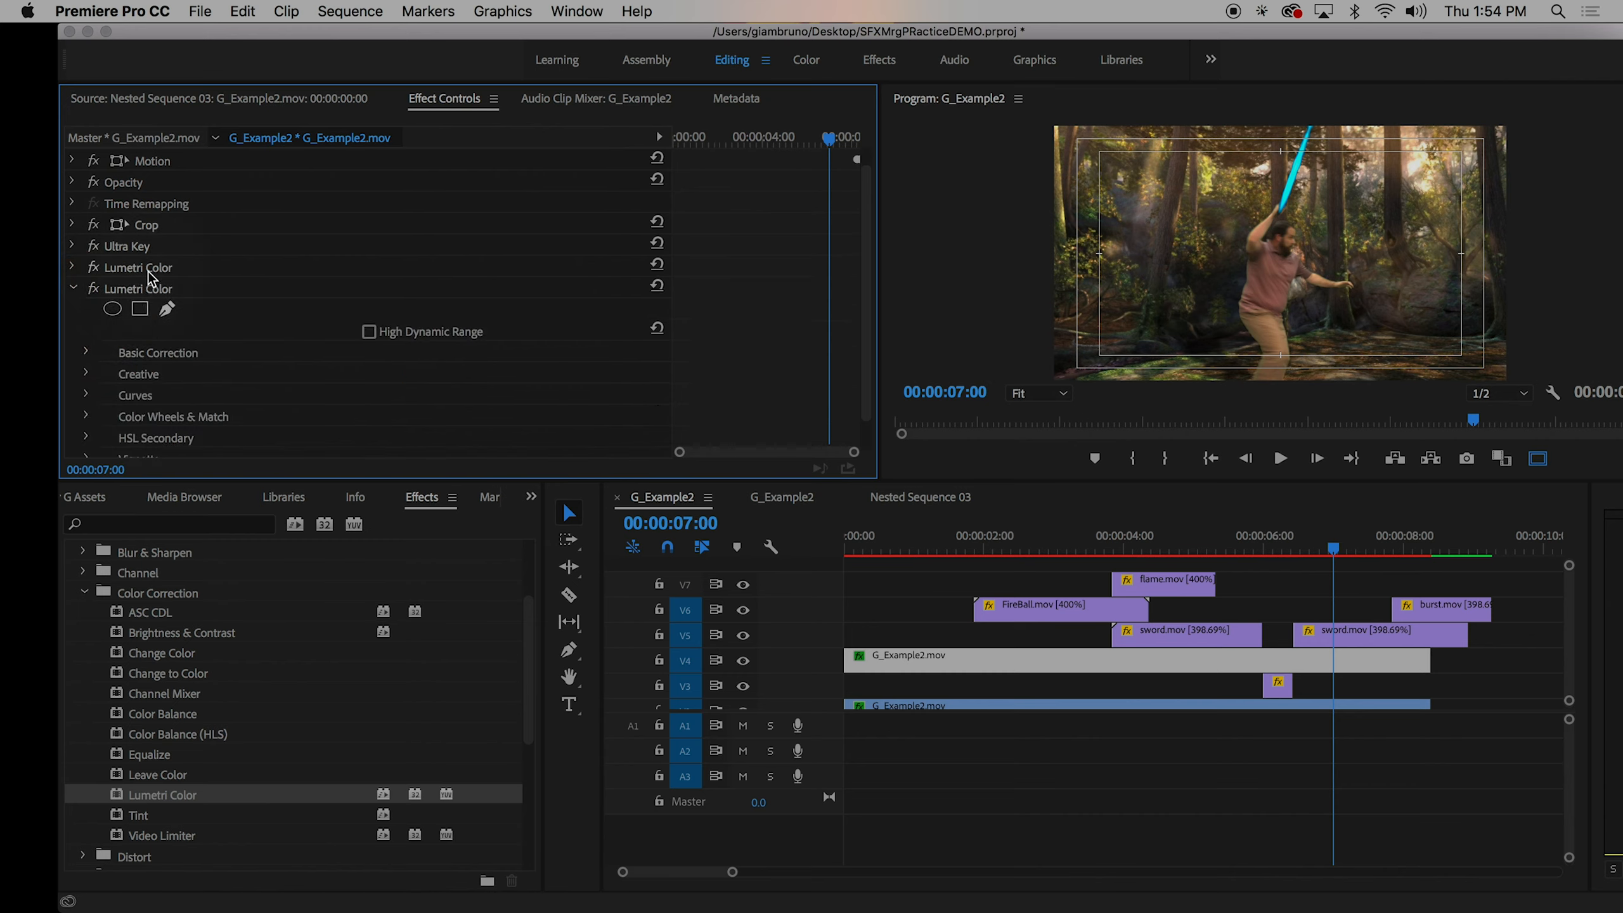
pyautogui.click(146, 289)
pyautogui.rightClick(147, 293)
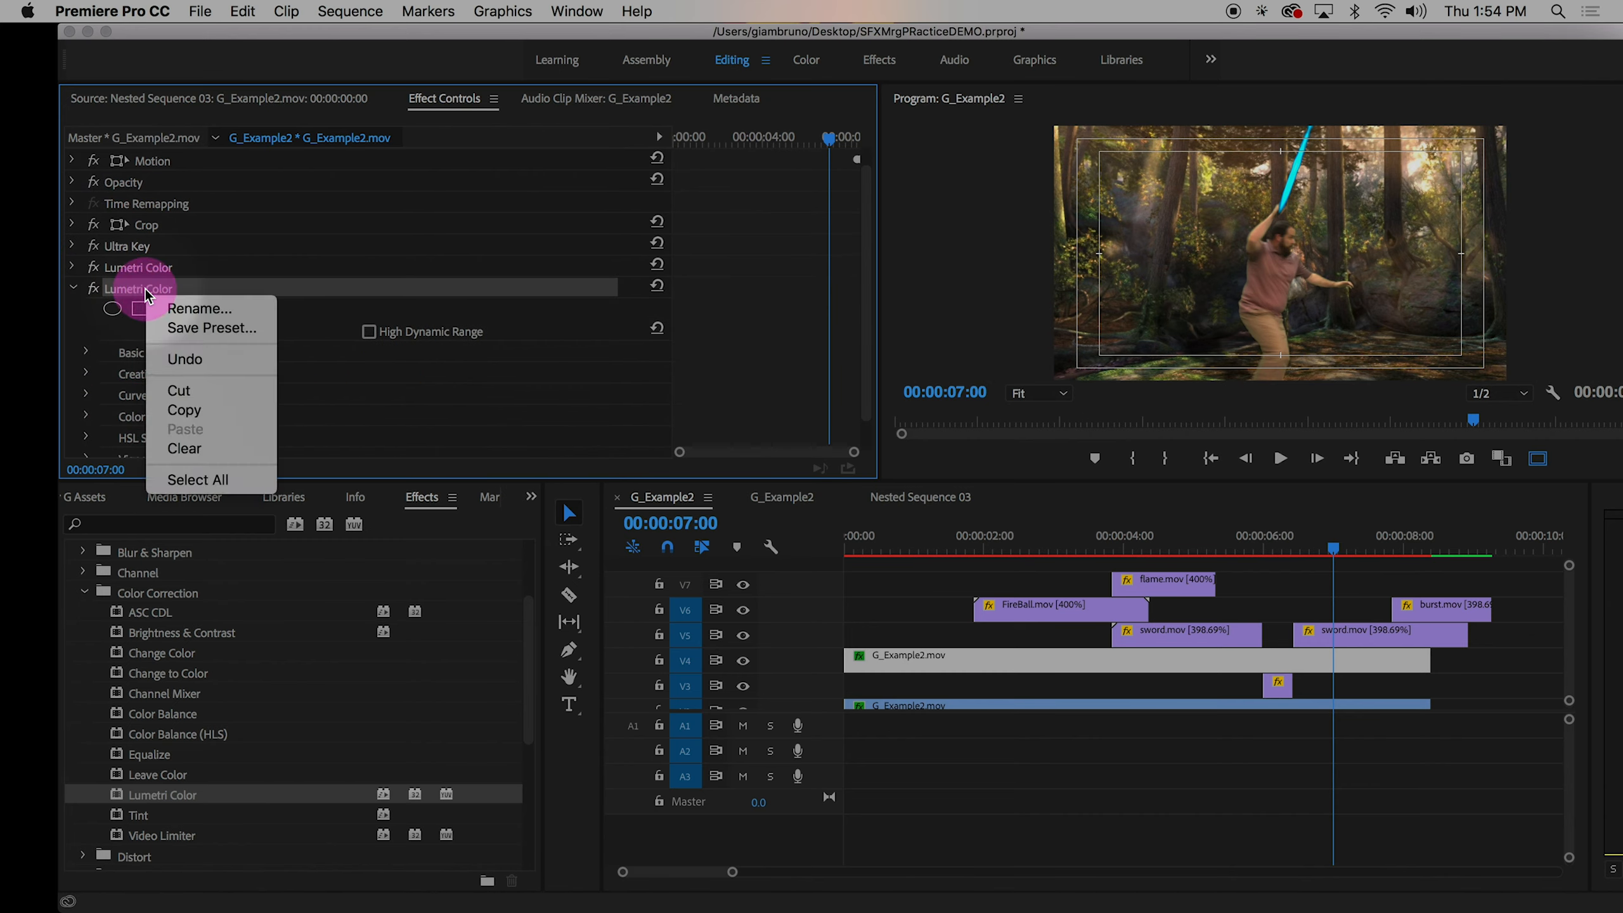
pyautogui.click(192, 309)
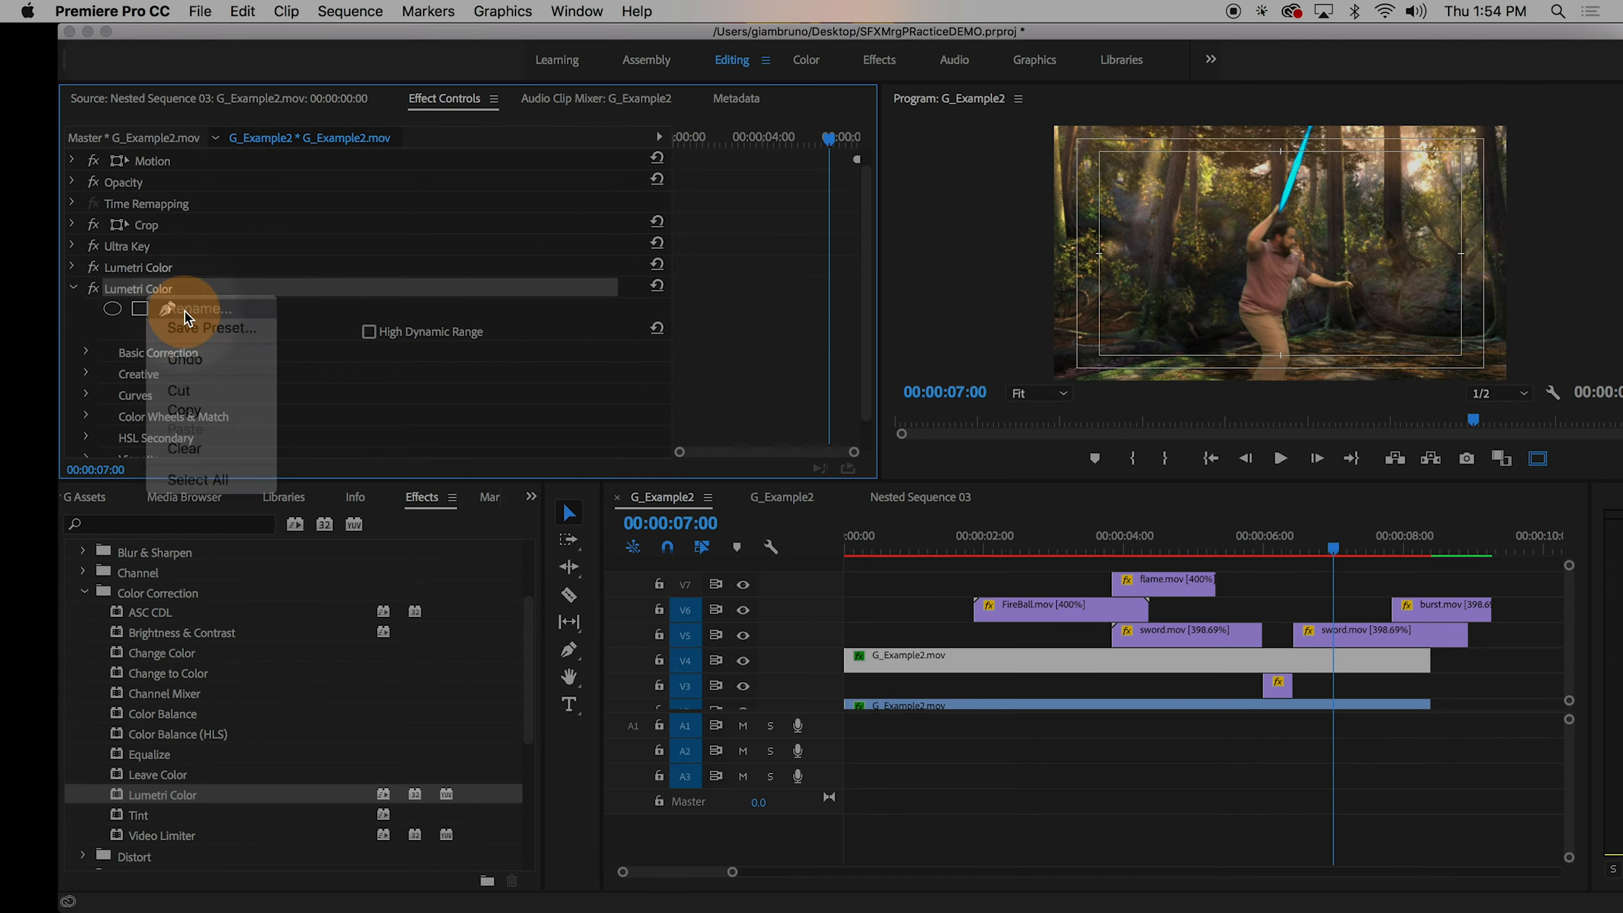
pyautogui.write('Sword Clog')
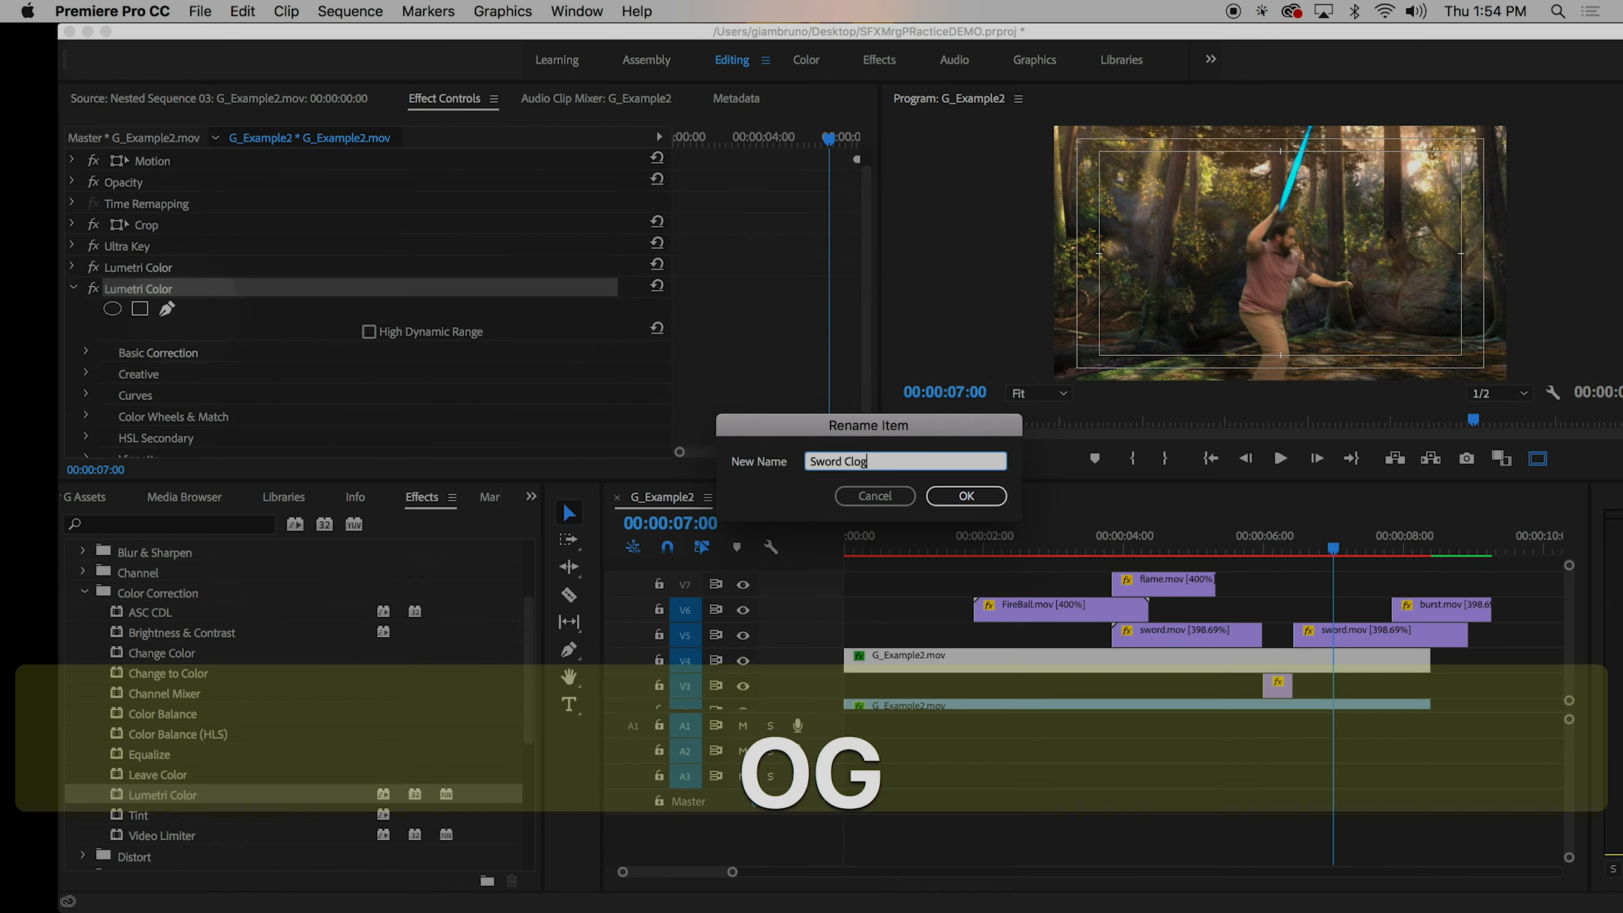
pyautogui.press('BackSpace')
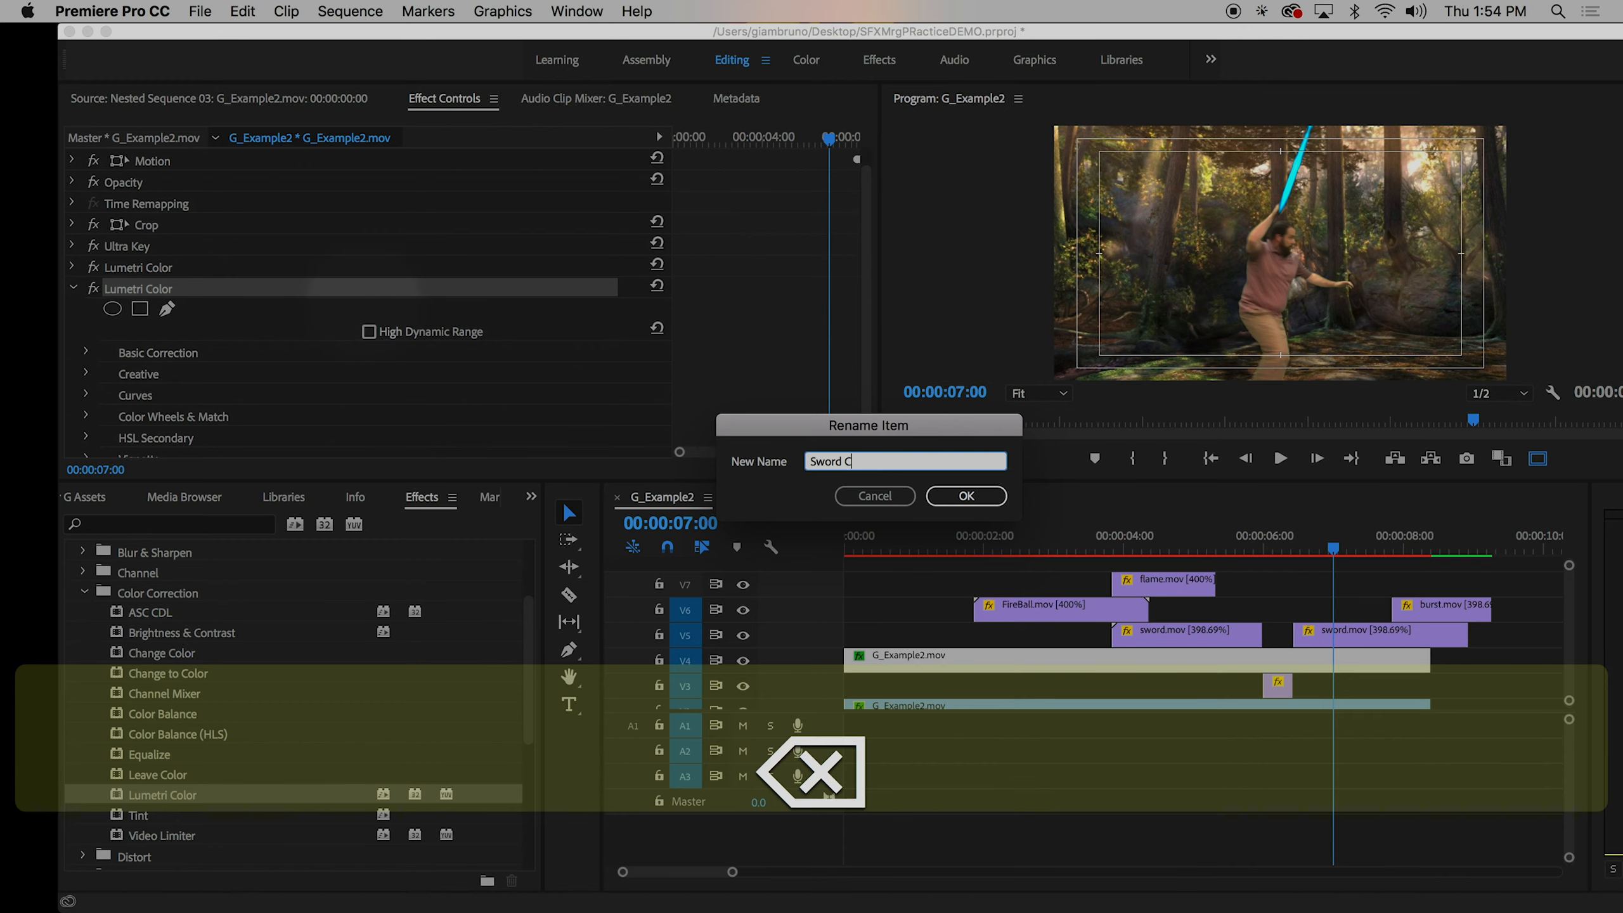
pyautogui.press('BackSpace')
pyautogui.write('Glow')
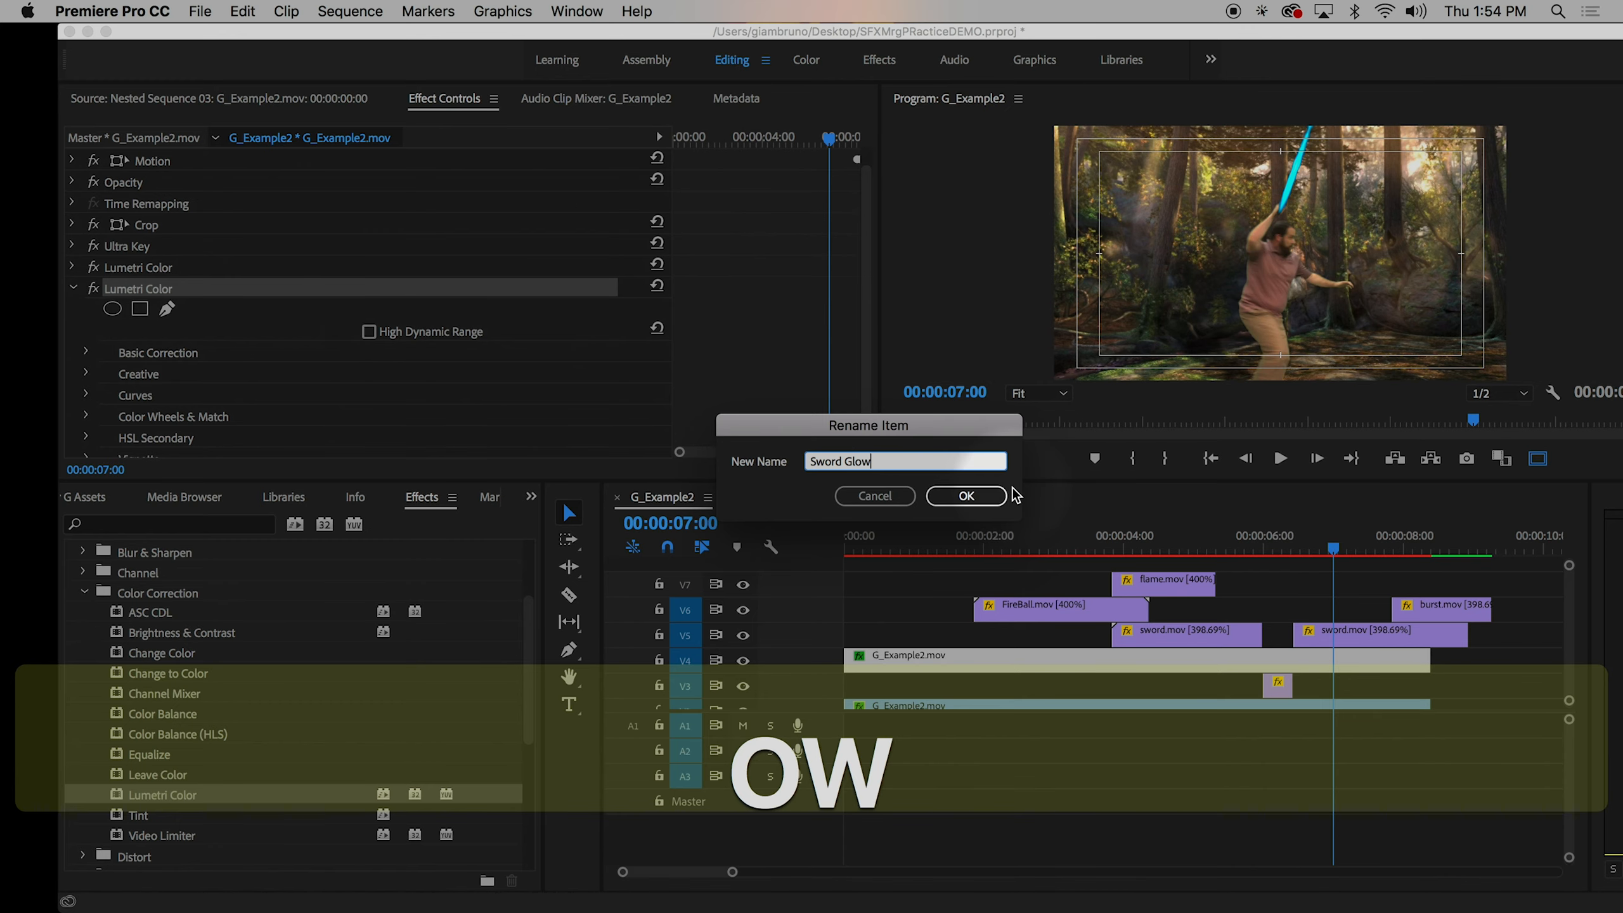
pyautogui.click(978, 496)
# - Rename the original Lumetri Color effect above it as Fire Glow
pyautogui.click(153, 272)
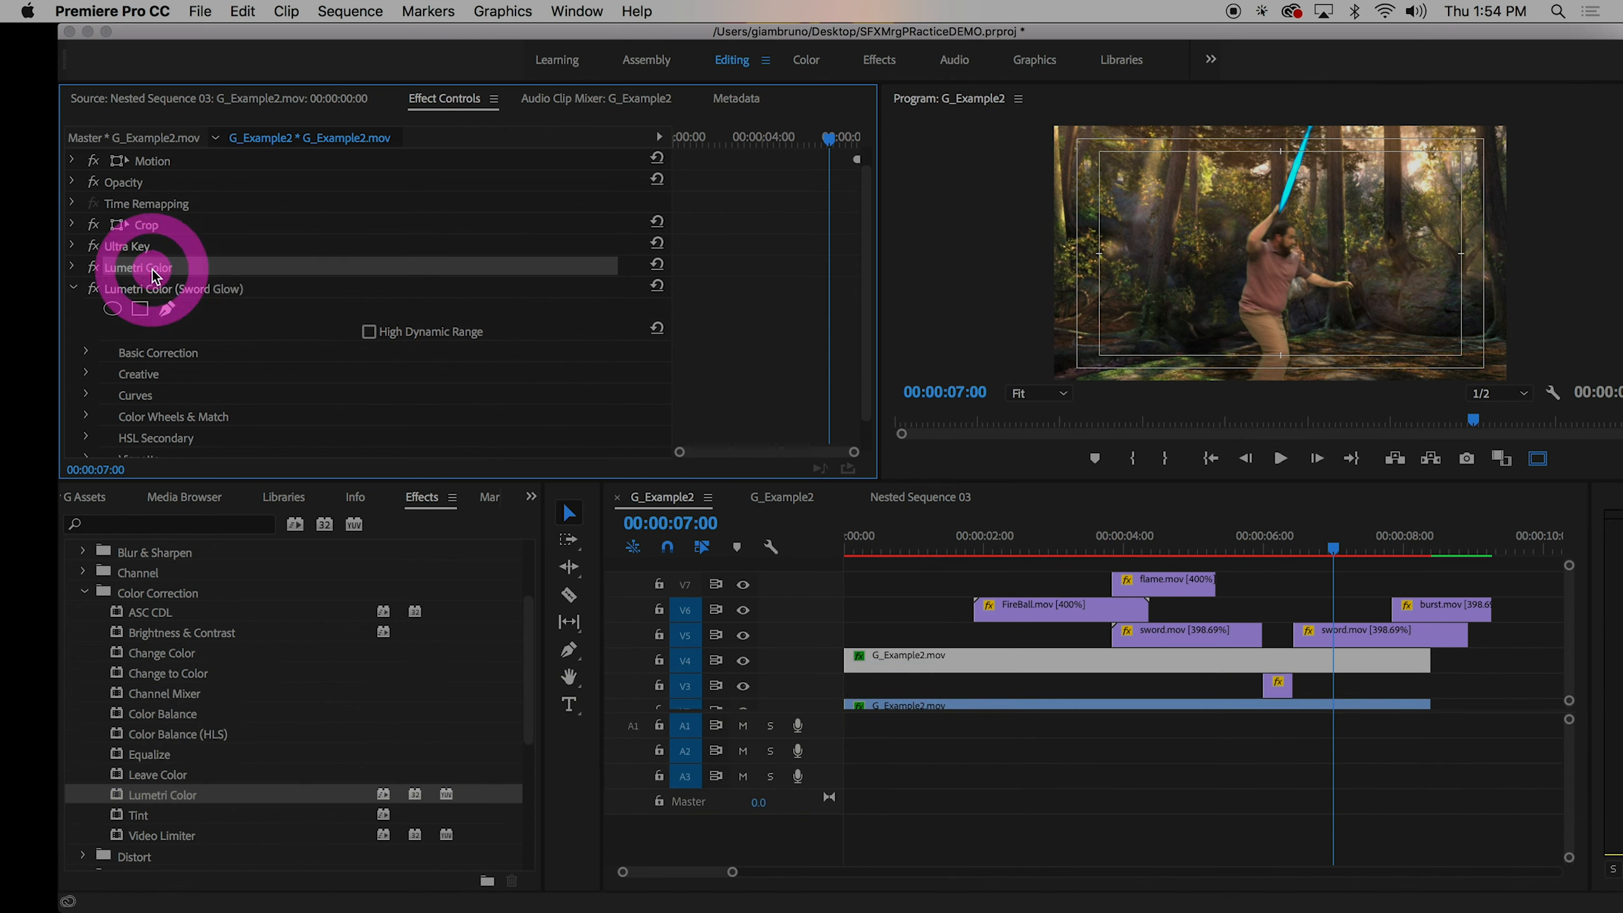
pyautogui.rightClick(154, 274)
pyautogui.click(184, 289)
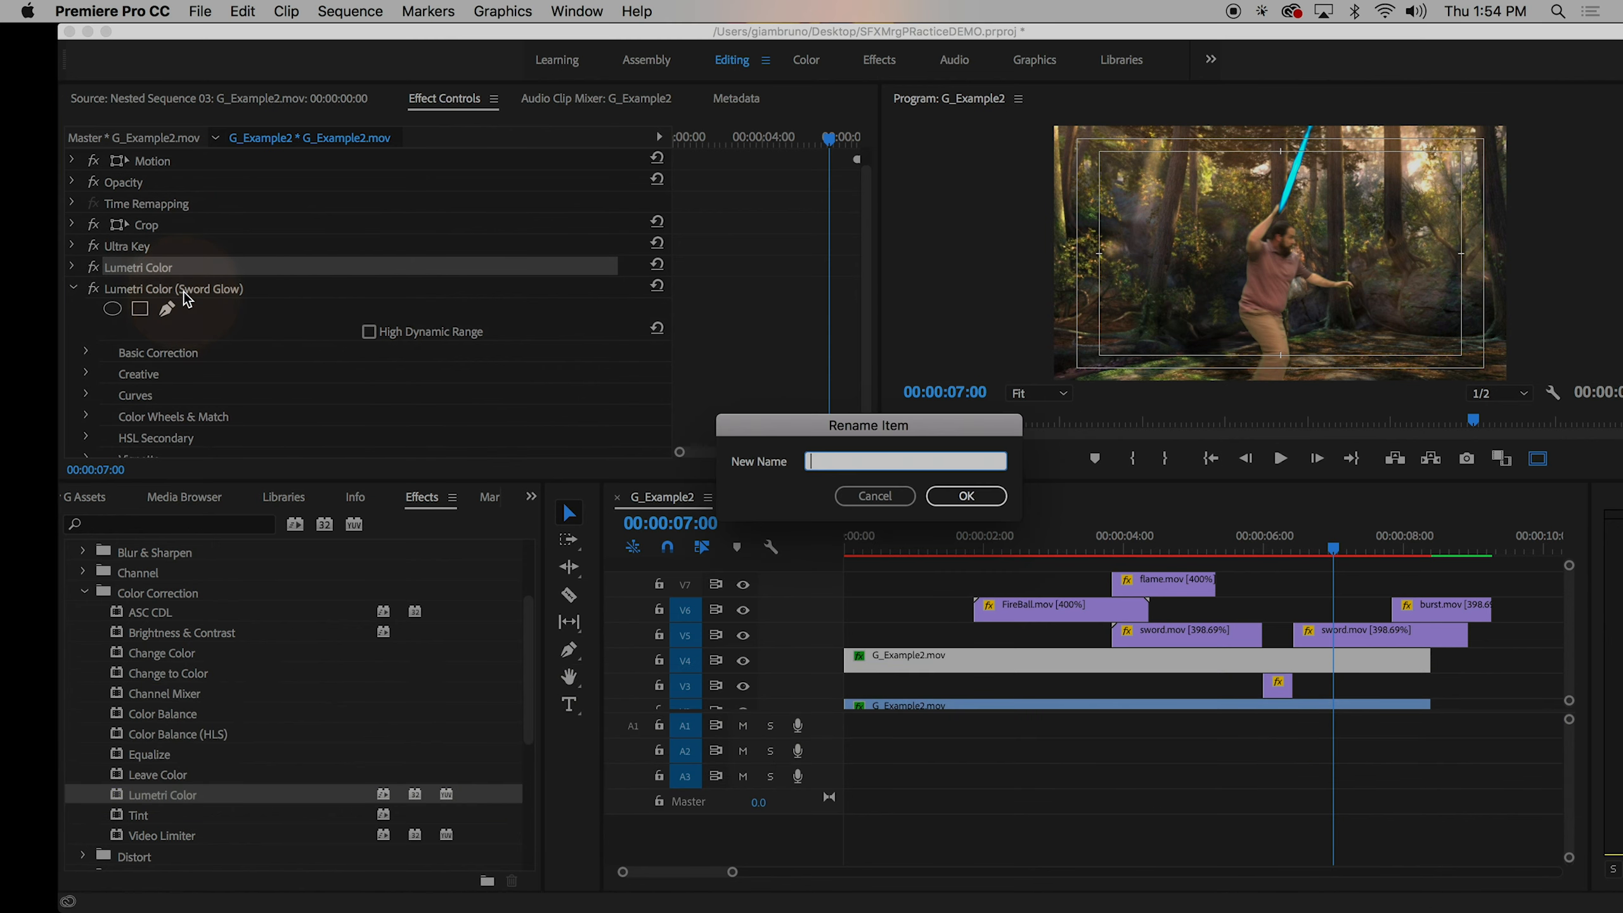
pyautogui.write('Fir')
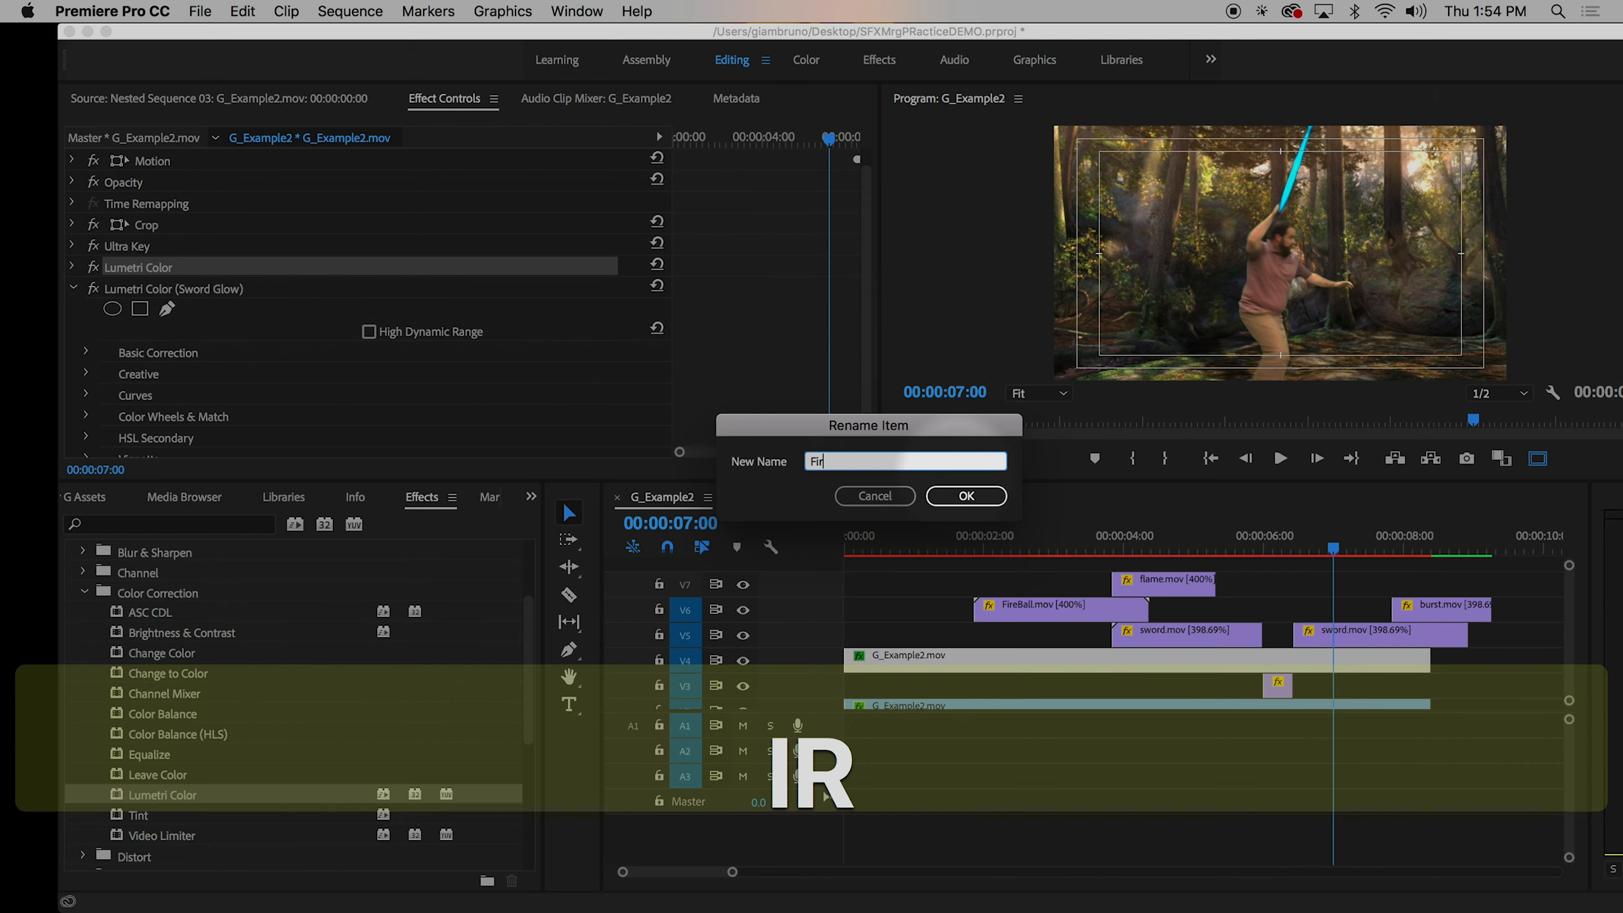
pyautogui.write('e Glow')
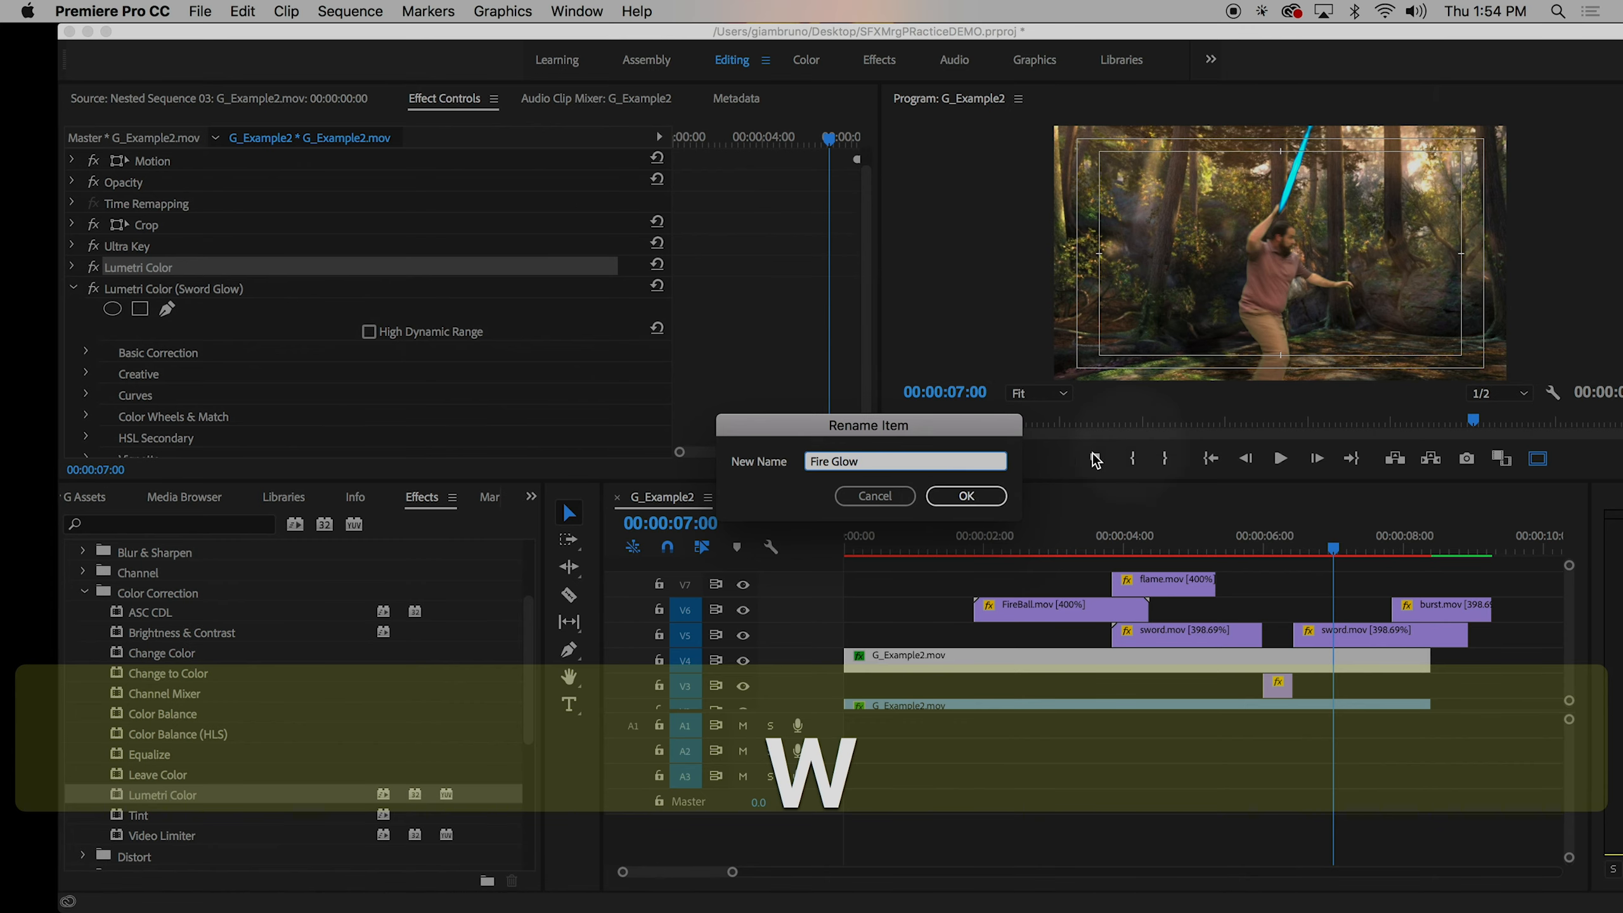
pyautogui.click(967, 496)
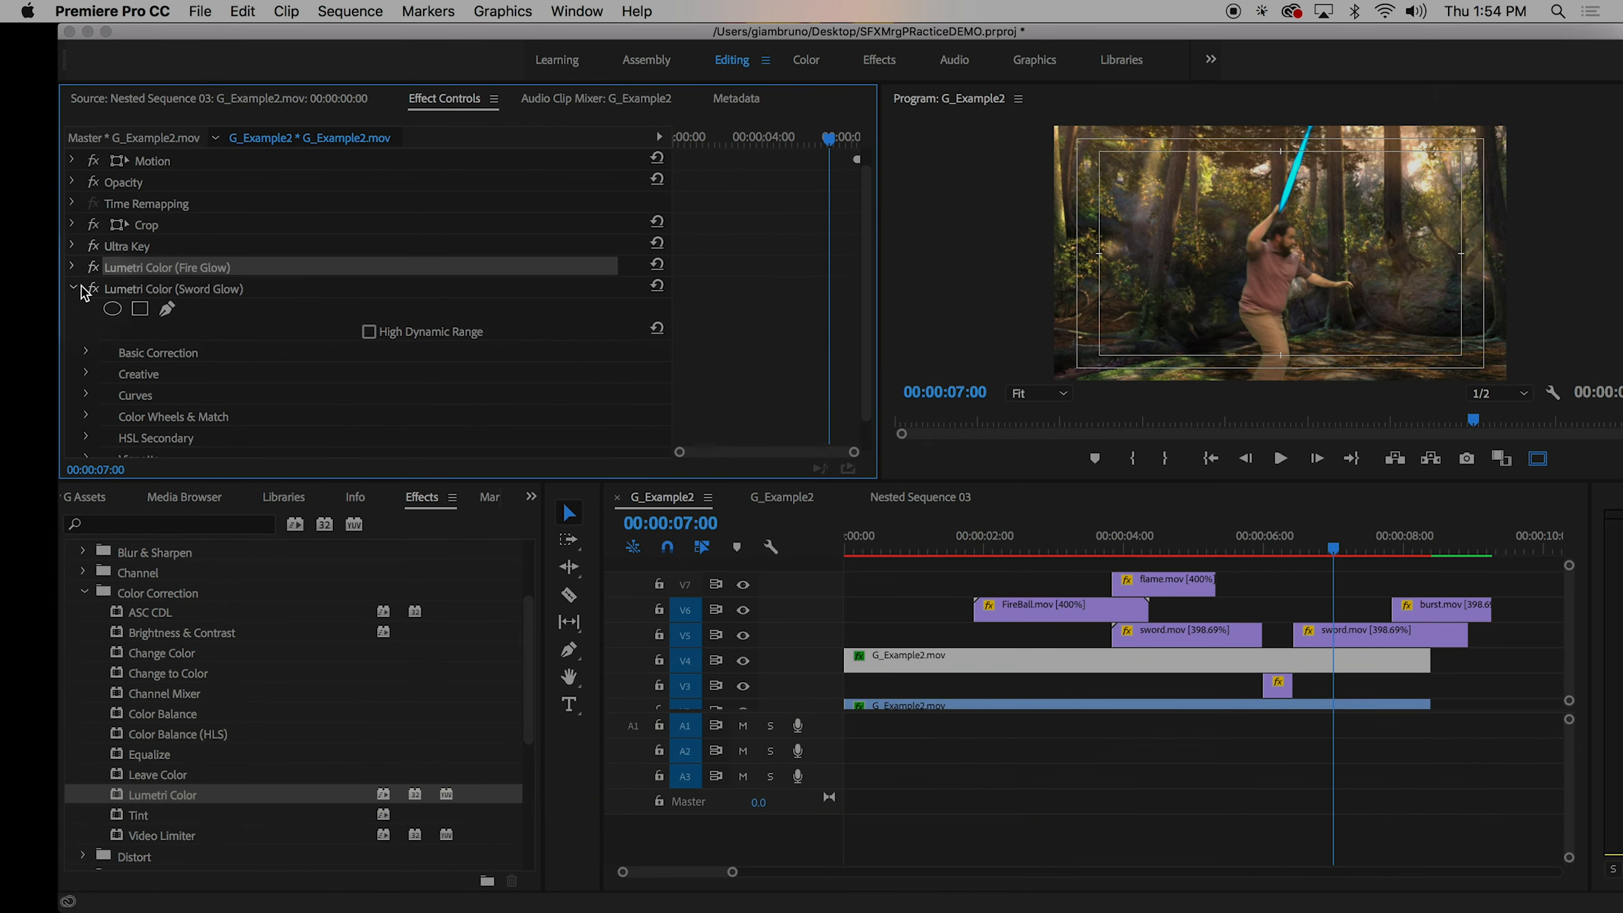
# - At 00:00:05:19, add an ellipse mask to the Sword Glow effect and shape it as a slim oval around the sword's hilt and hand
pyautogui.moveTo(1254, 561)
pyautogui.mouseDown()
pyautogui.moveTo(1200, 558)
pyautogui.moveTo(1274, 558)
pyautogui.moveTo(1243, 567)
pyautogui.mouseUp()
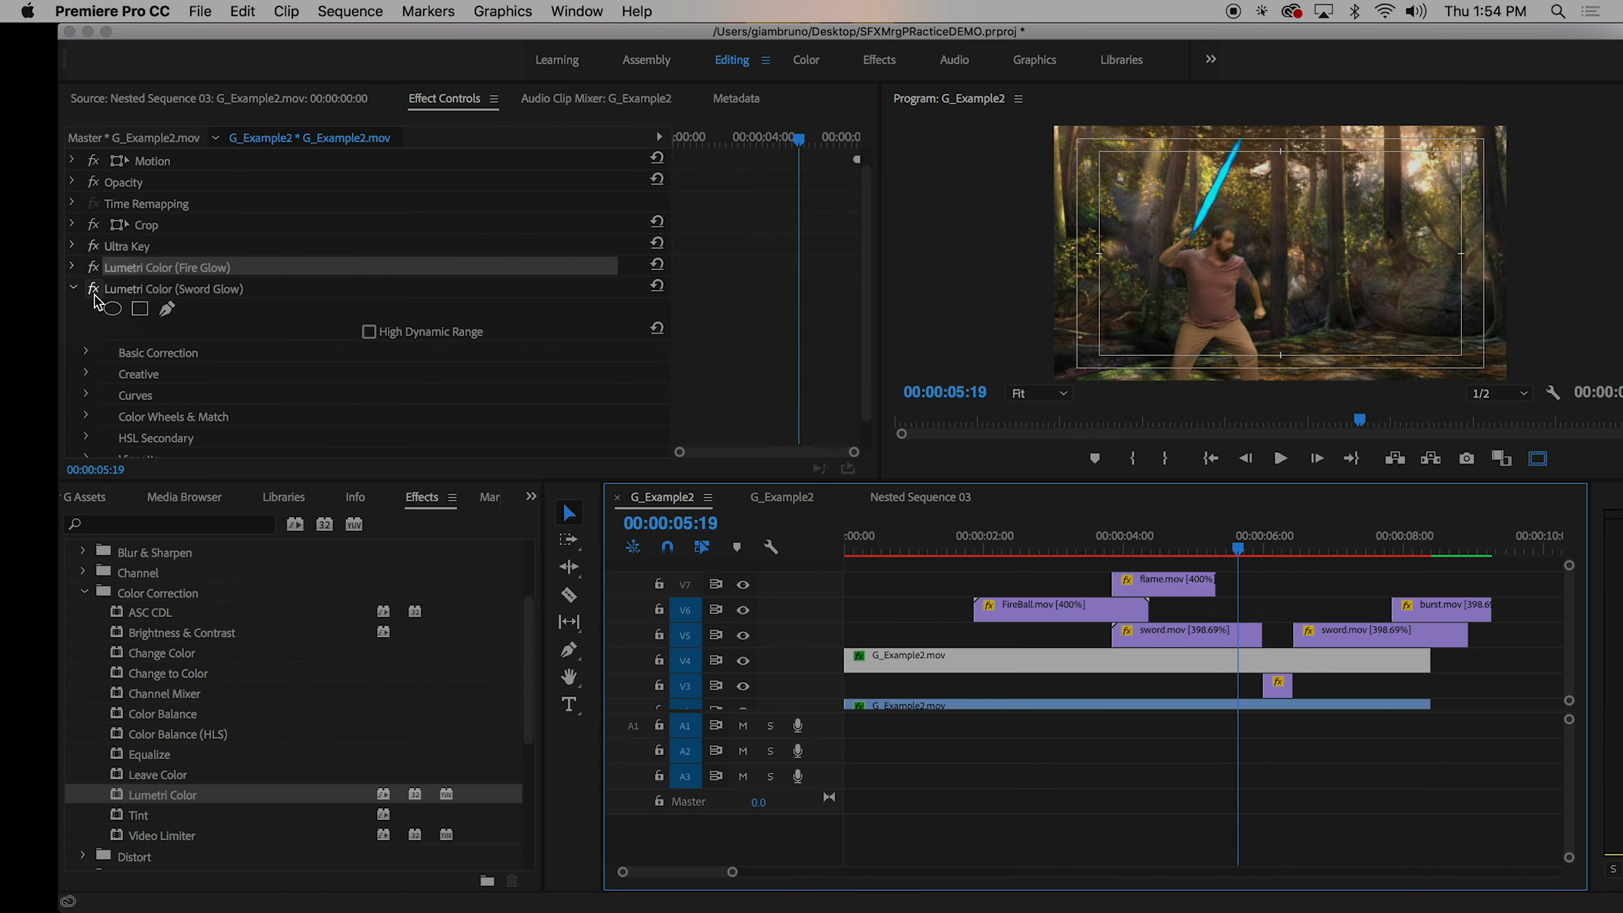
pyautogui.click(165, 286)
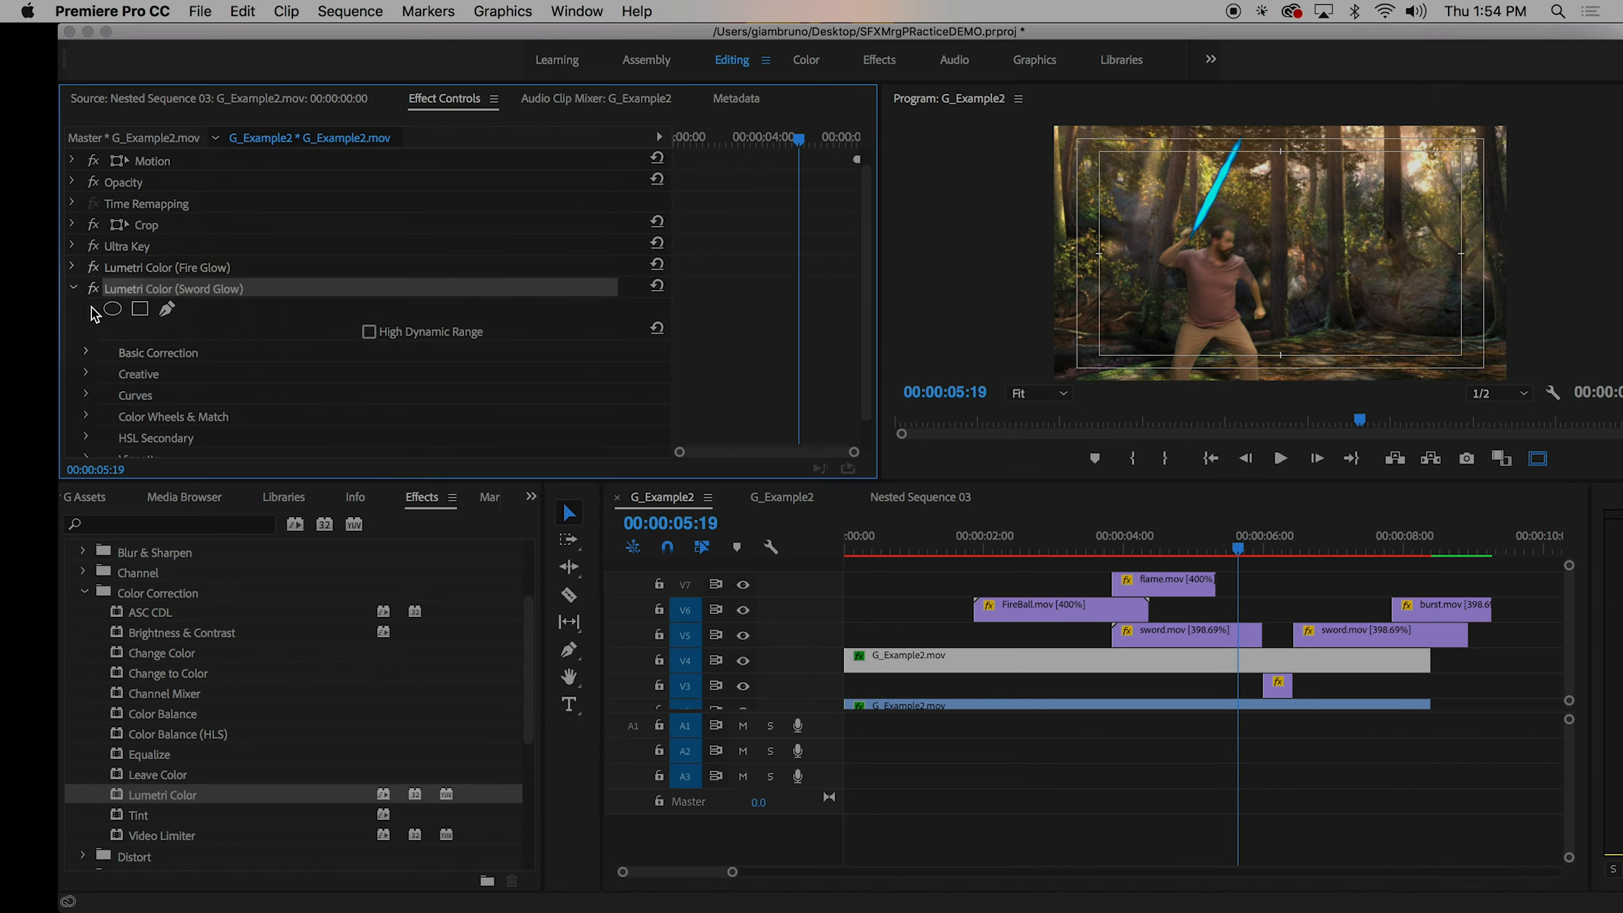
pyautogui.click(112, 310)
pyautogui.click(1272, 246)
pyautogui.moveTo(1272, 247); pyautogui.dragTo(1234, 189)
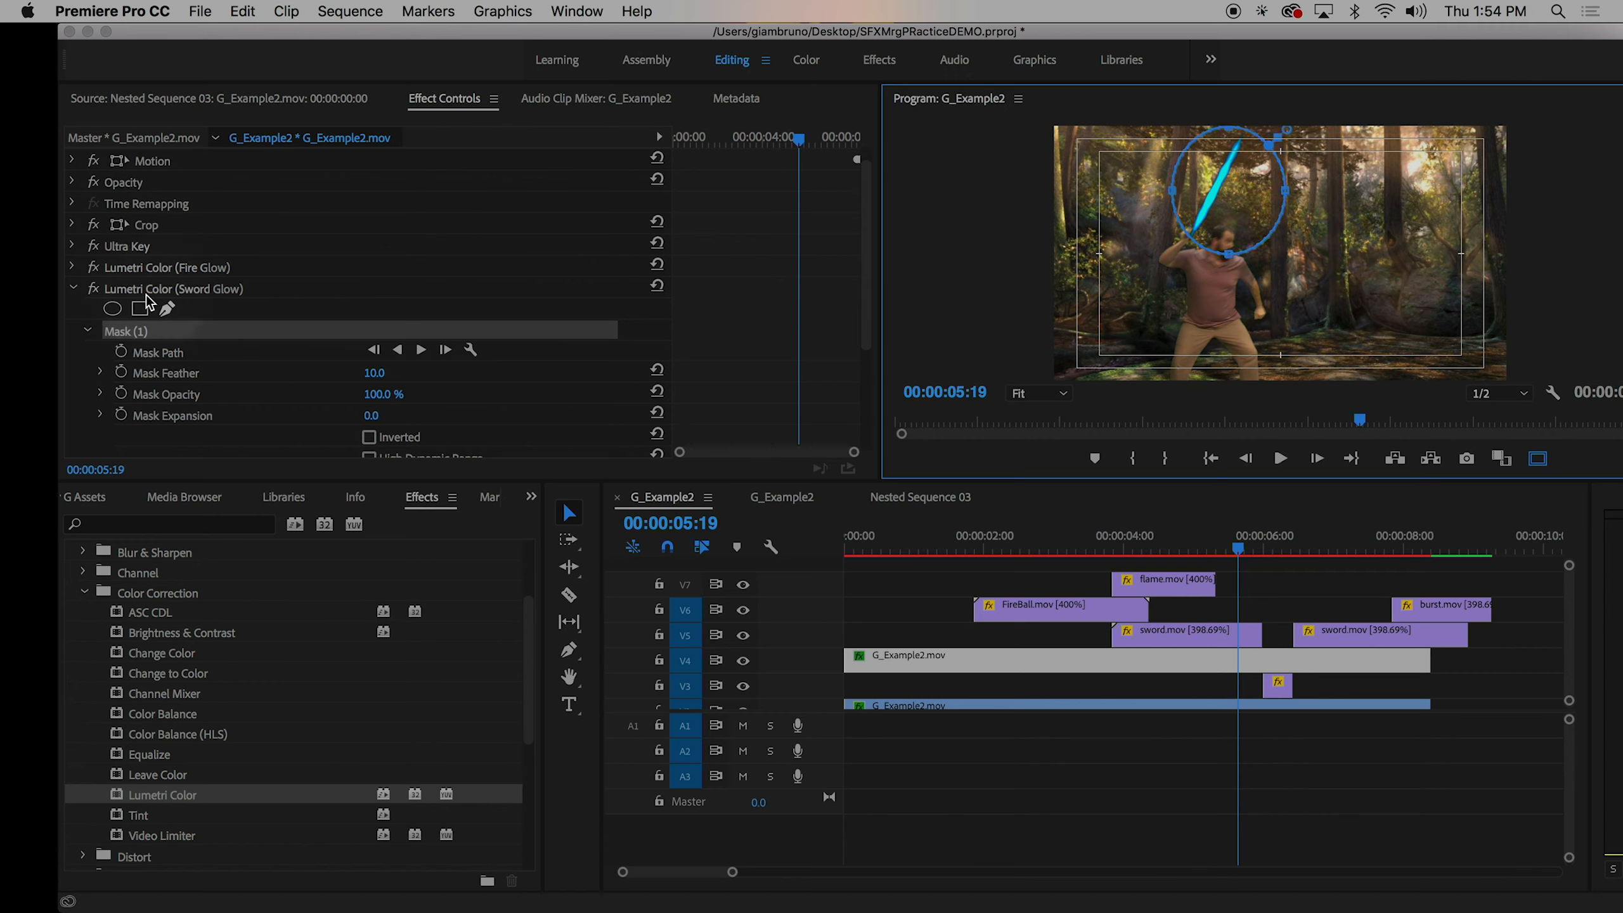
pyautogui.moveTo(1289, 200); pyautogui.dragTo(1191, 212)
pyautogui.moveTo(1206, 136); pyautogui.dragTo(1183, 231)
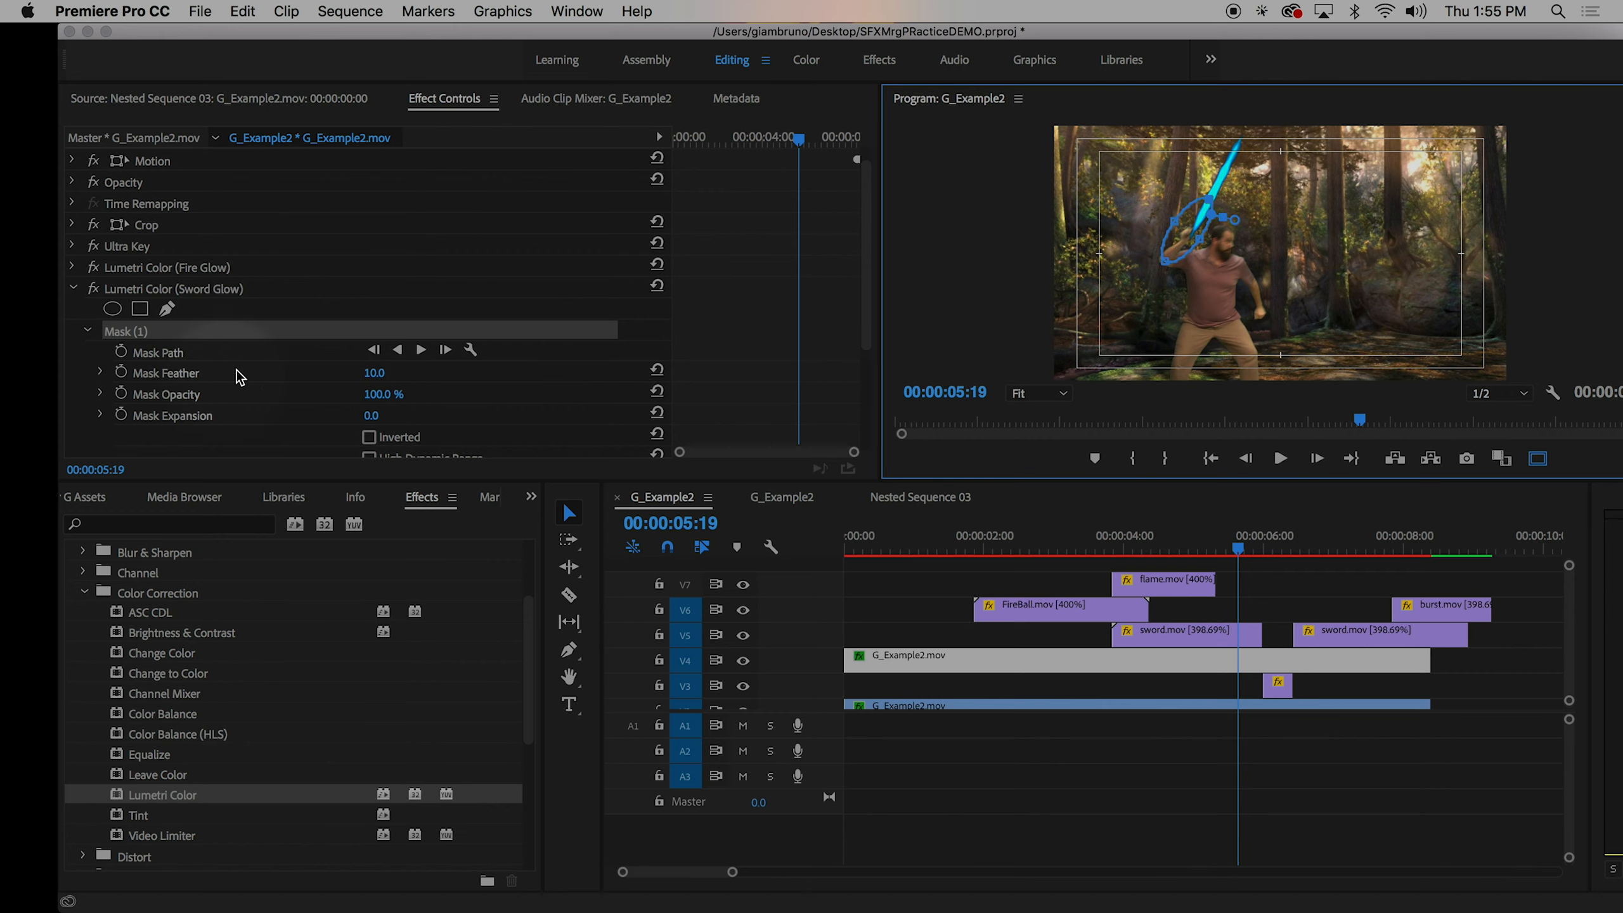
# - Set the Sword Glow mask's feather to 525 and expansion to 130, and tighten its outline around the actor's sword hand
pyautogui.moveTo(376, 374); pyautogui.dragTo(381, 373)
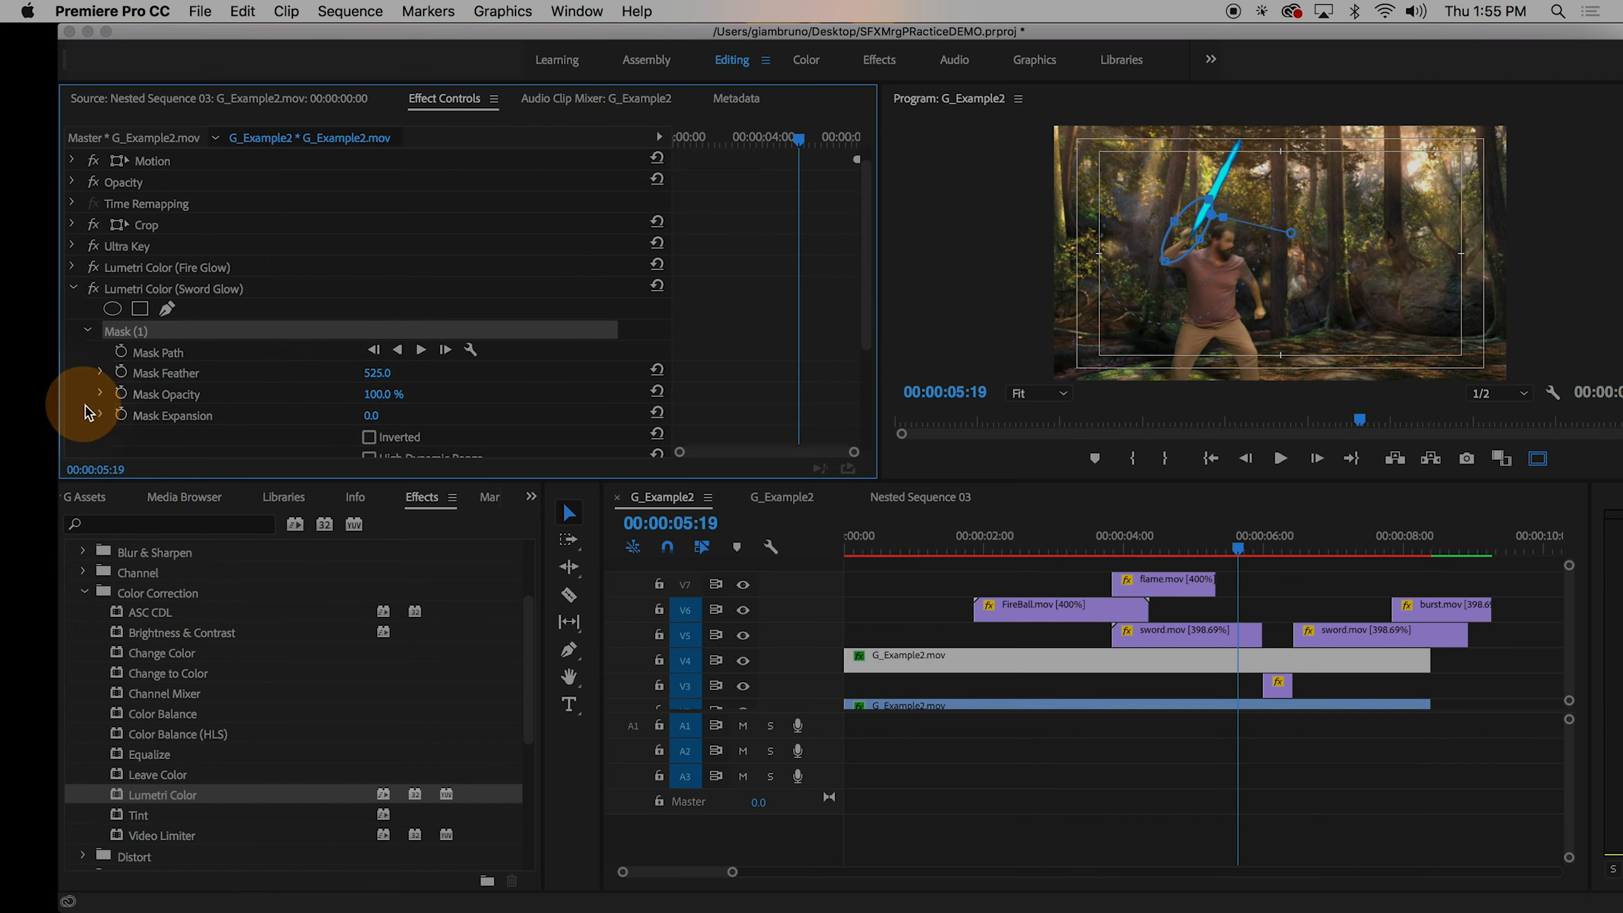
pyautogui.scroll(-3, 435, 390)
pyautogui.scroll(-2, 434, 390)
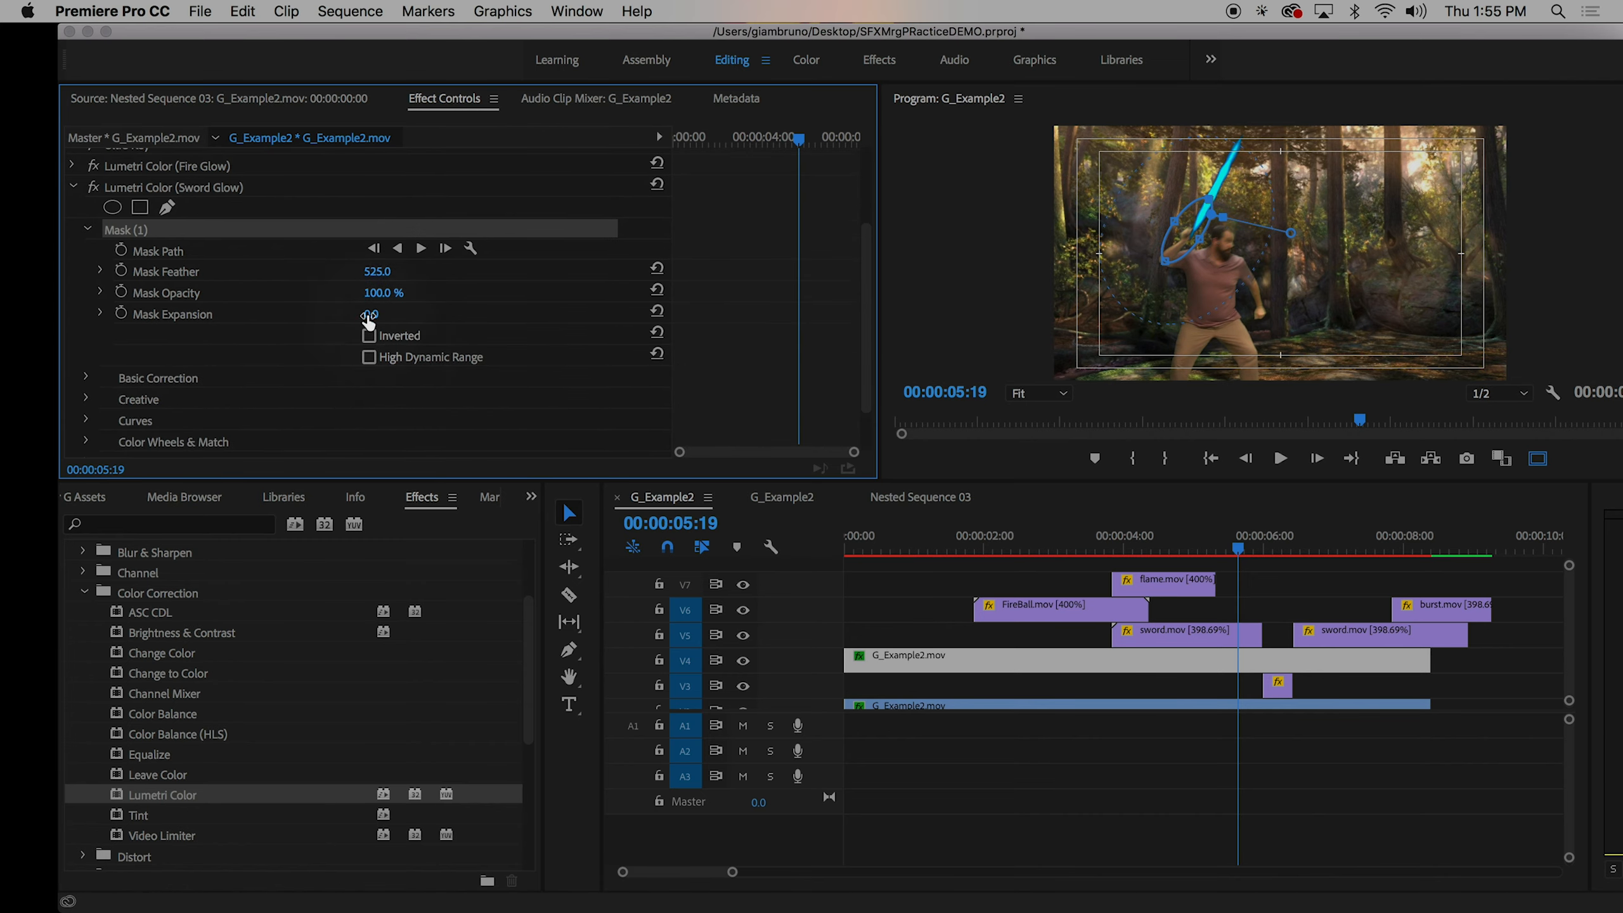
pyautogui.moveTo(370, 315); pyautogui.dragTo(369, 314)
pyautogui.scroll(-3, 435, 280)
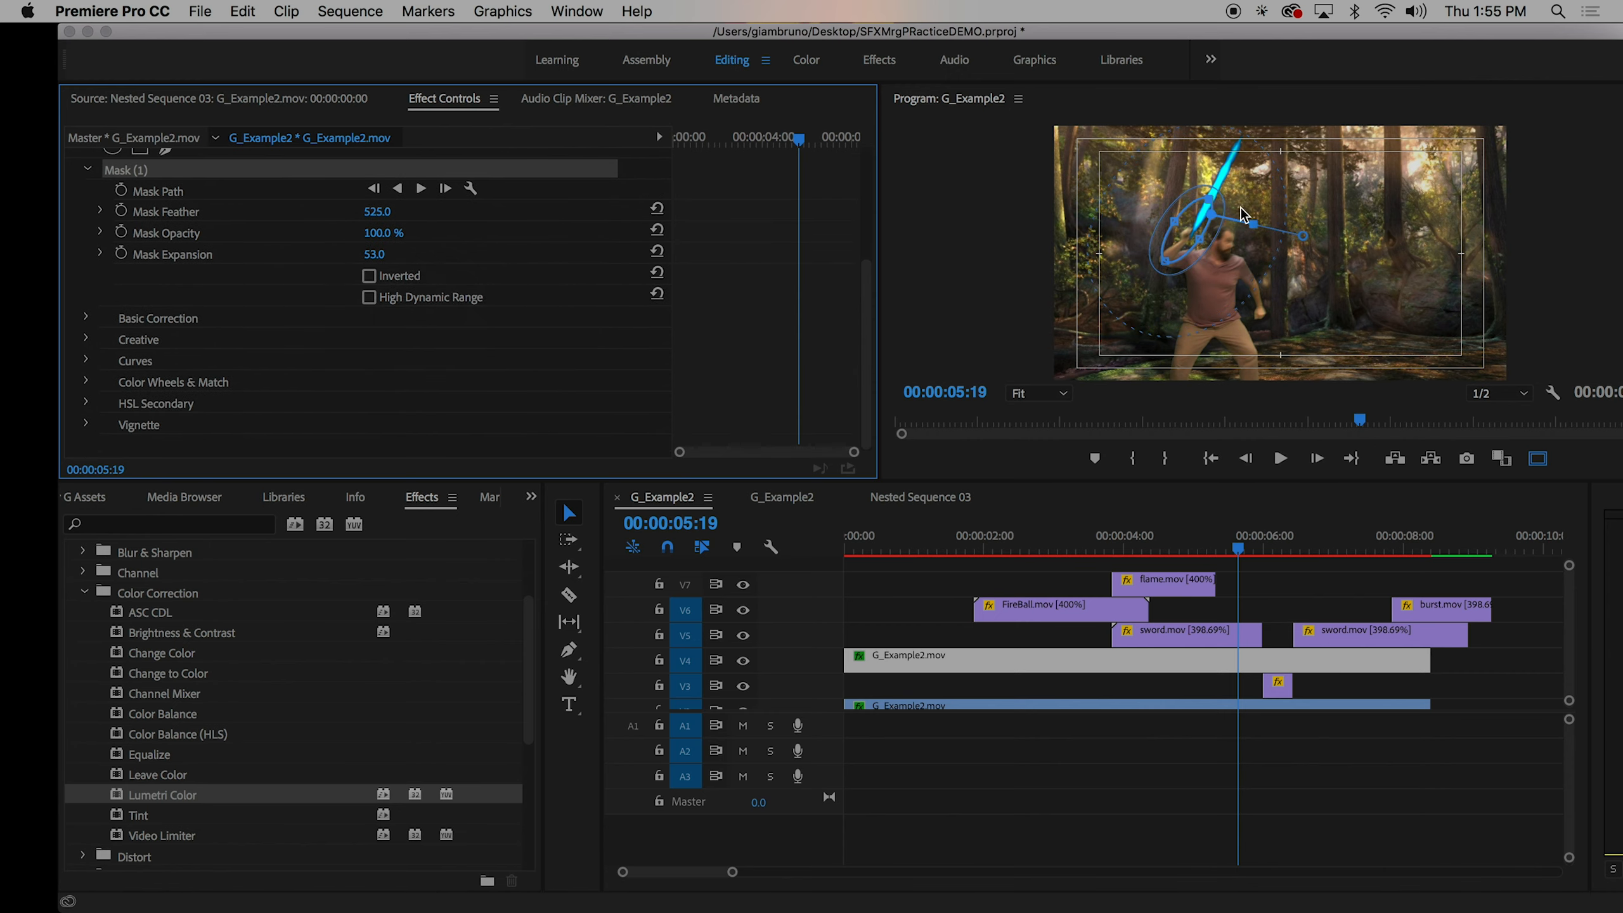
pyautogui.moveTo(1209, 201); pyautogui.dragTo(1171, 269)
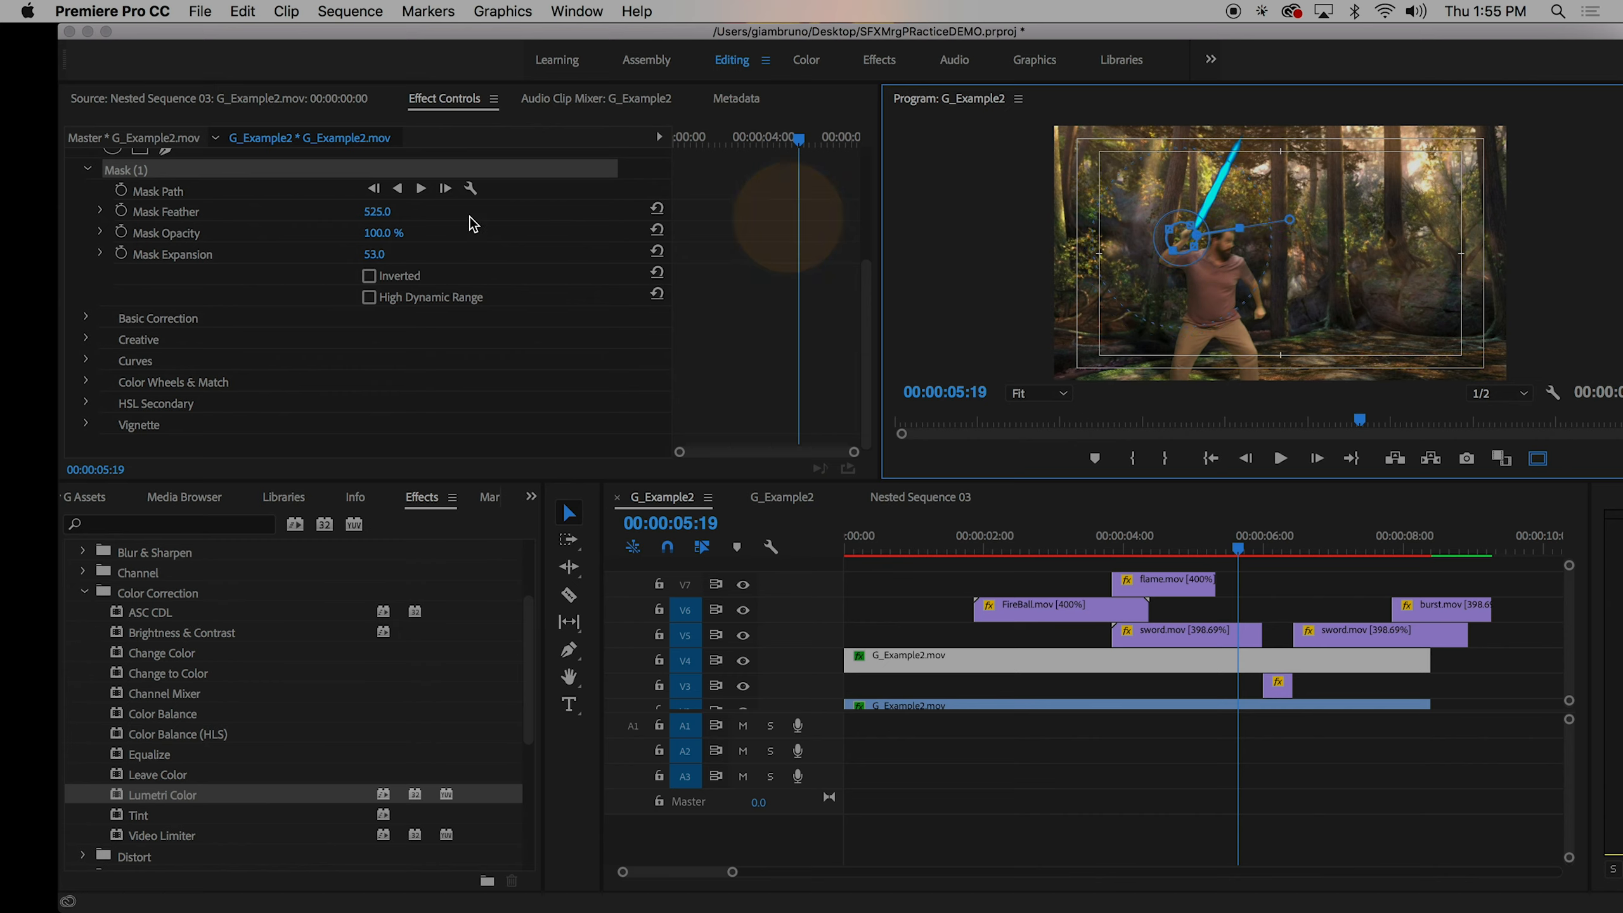
pyautogui.moveTo(367, 254); pyautogui.dragTo(376, 253)
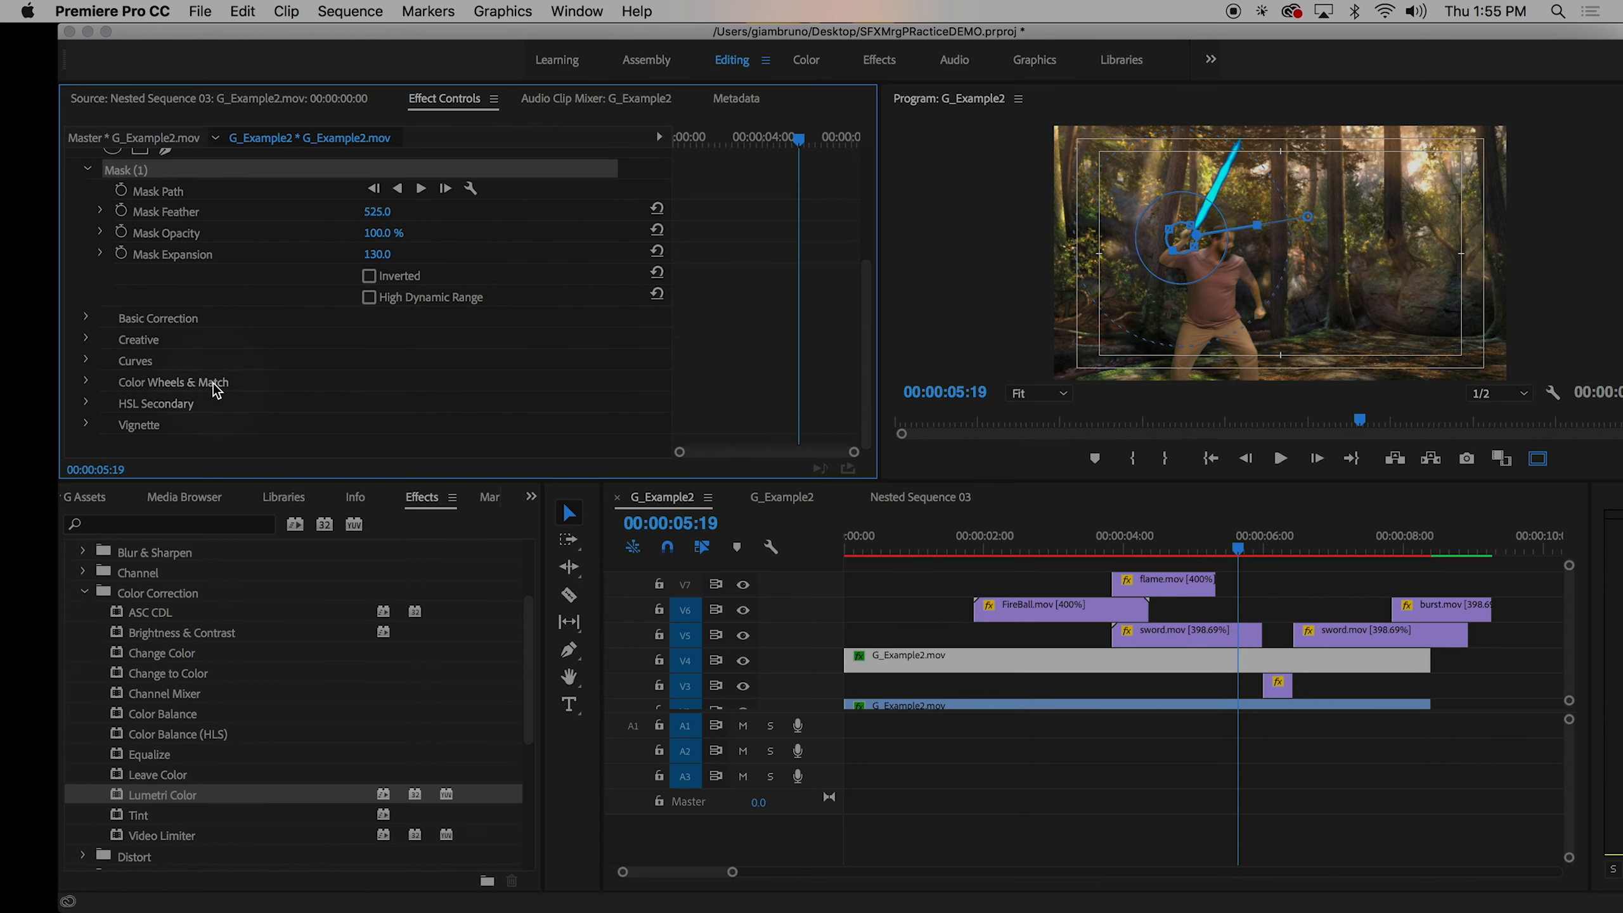
# - In Sword Glow's Color Wheels & Match, shift the highlights, midtones and shadows strongly toward blue and raise the brightness of all three
pyautogui.click(87, 381)
pyautogui.scroll(-5, 534, 415)
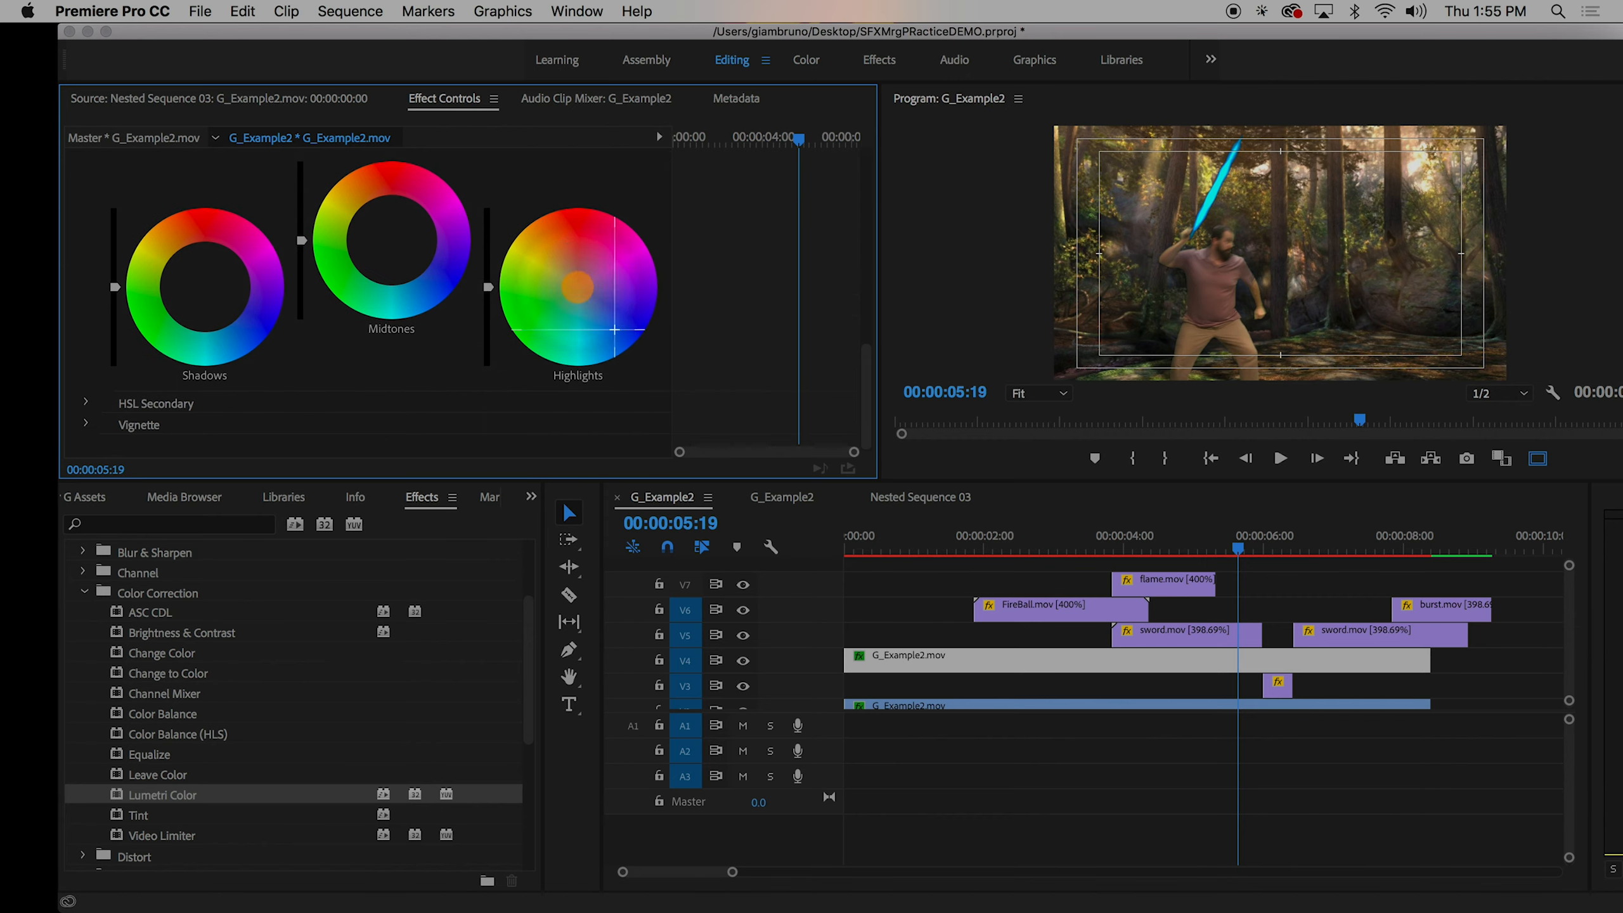
pyautogui.moveTo(614, 352); pyautogui.dragTo(613, 355)
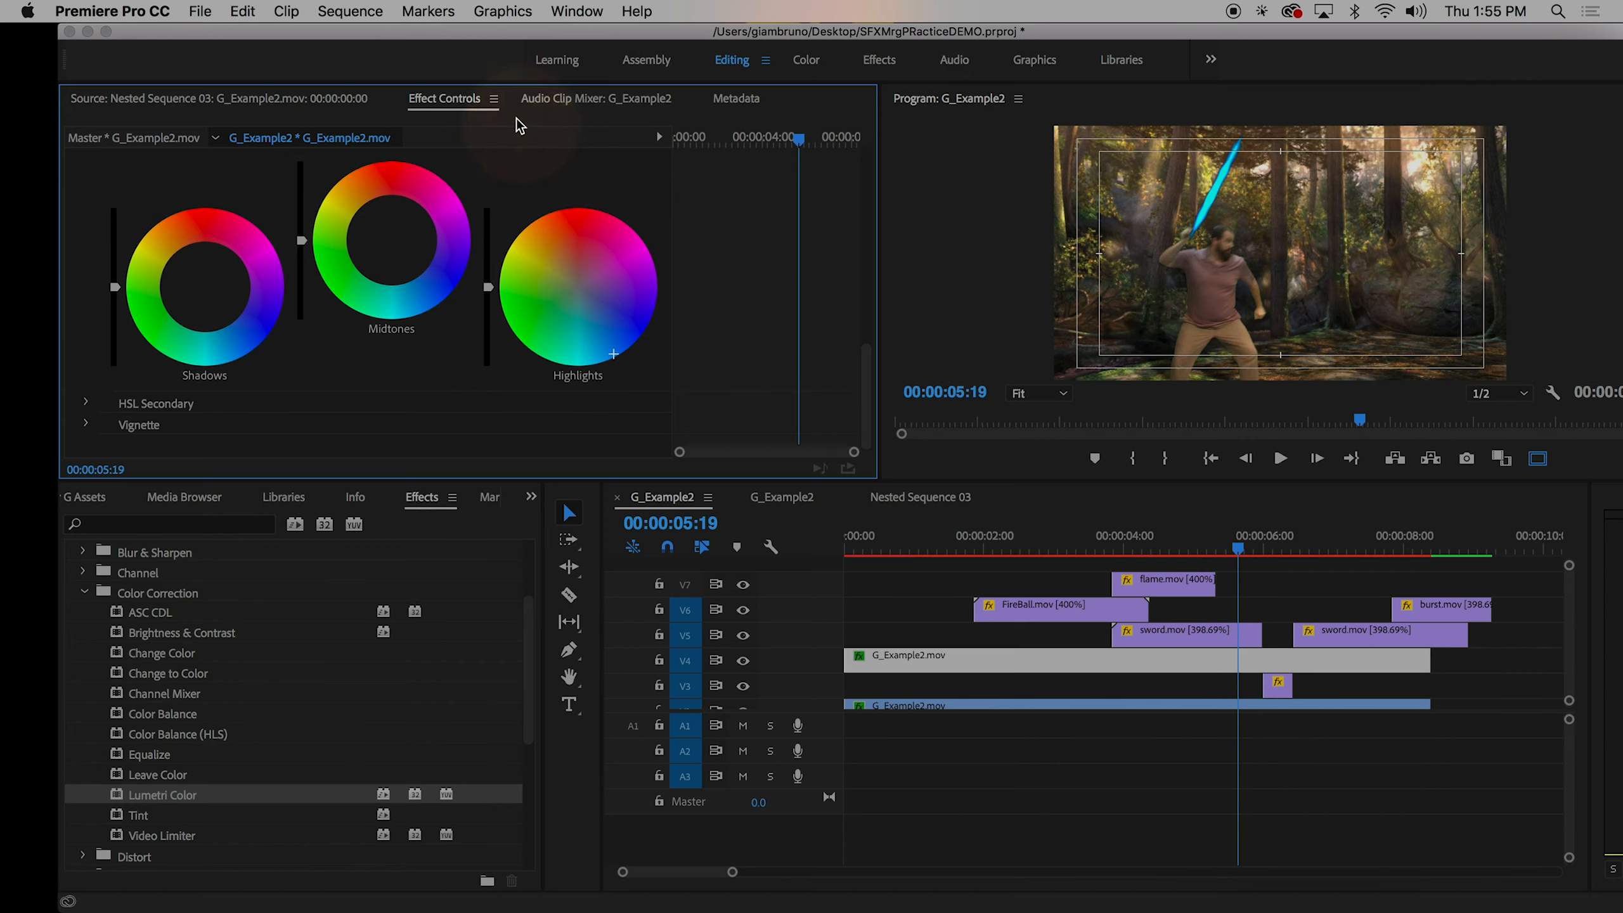
pyautogui.moveTo(484, 285); pyautogui.dragTo(484, 278)
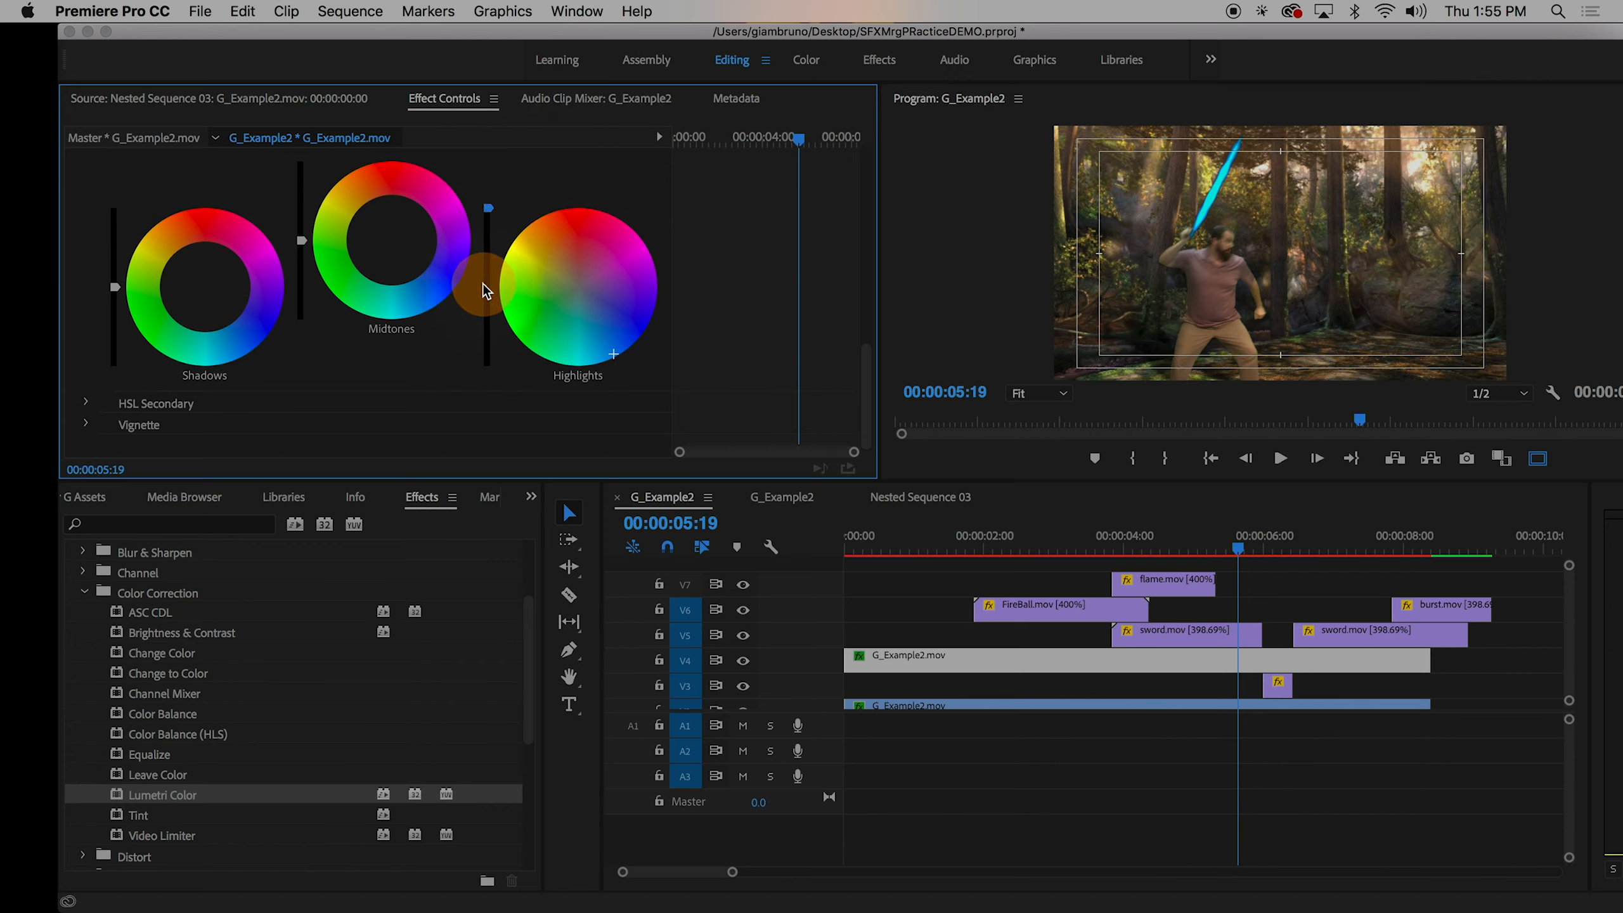
pyautogui.moveTo(388, 240); pyautogui.dragTo(428, 310)
pyautogui.moveTo(300, 240); pyautogui.dragTo(302, 240)
pyautogui.click(115, 289)
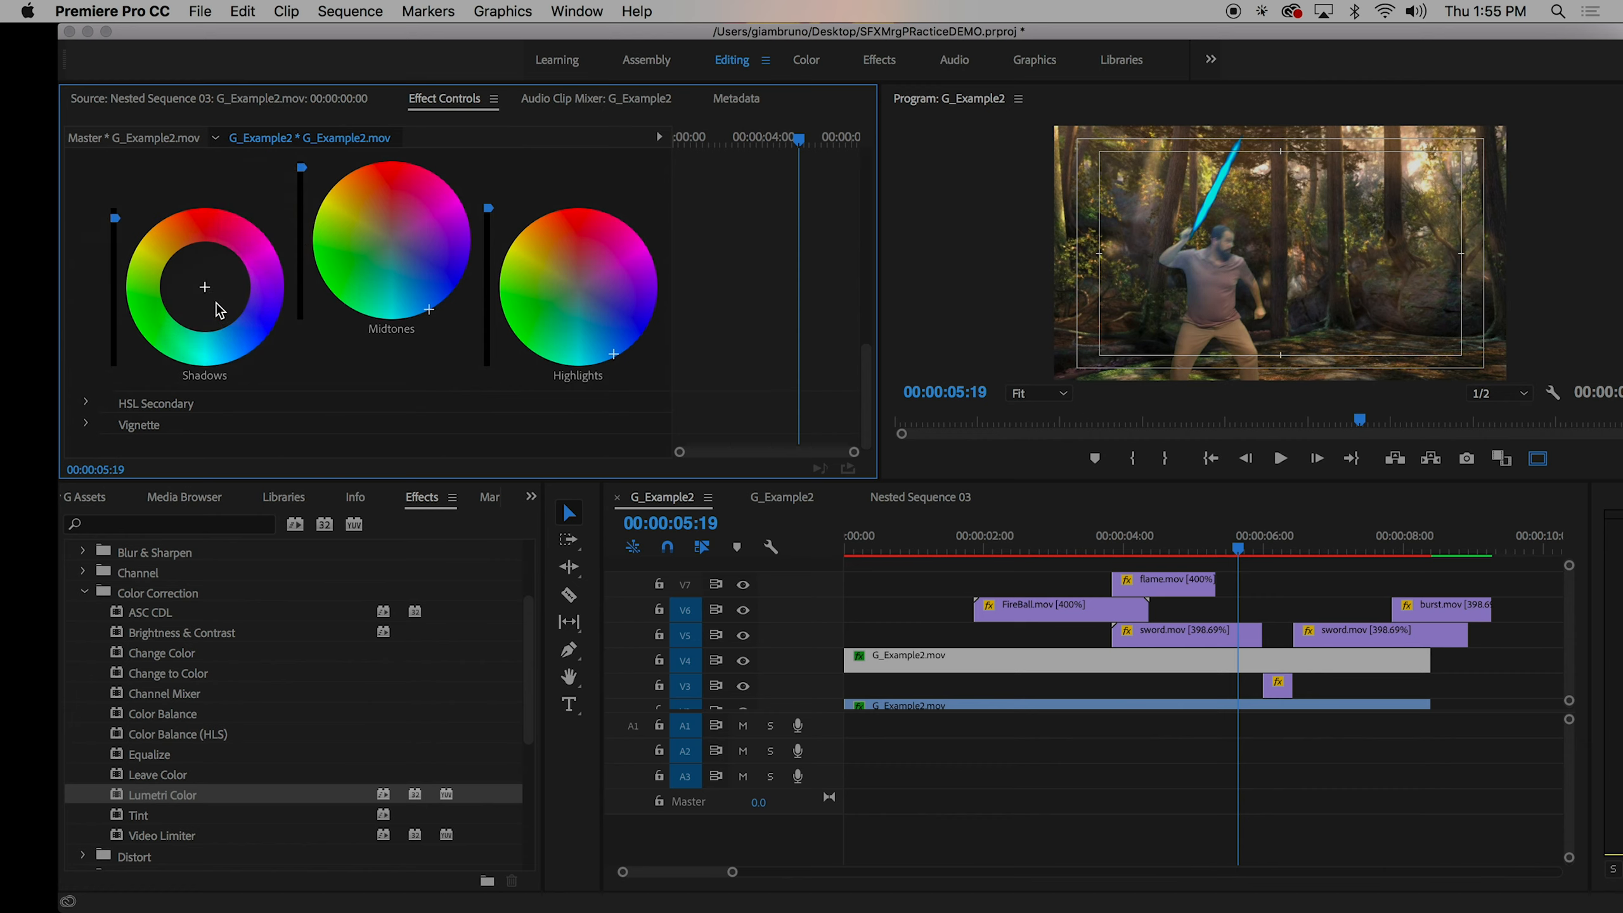
pyautogui.moveTo(206, 293); pyautogui.dragTo(198, 281)
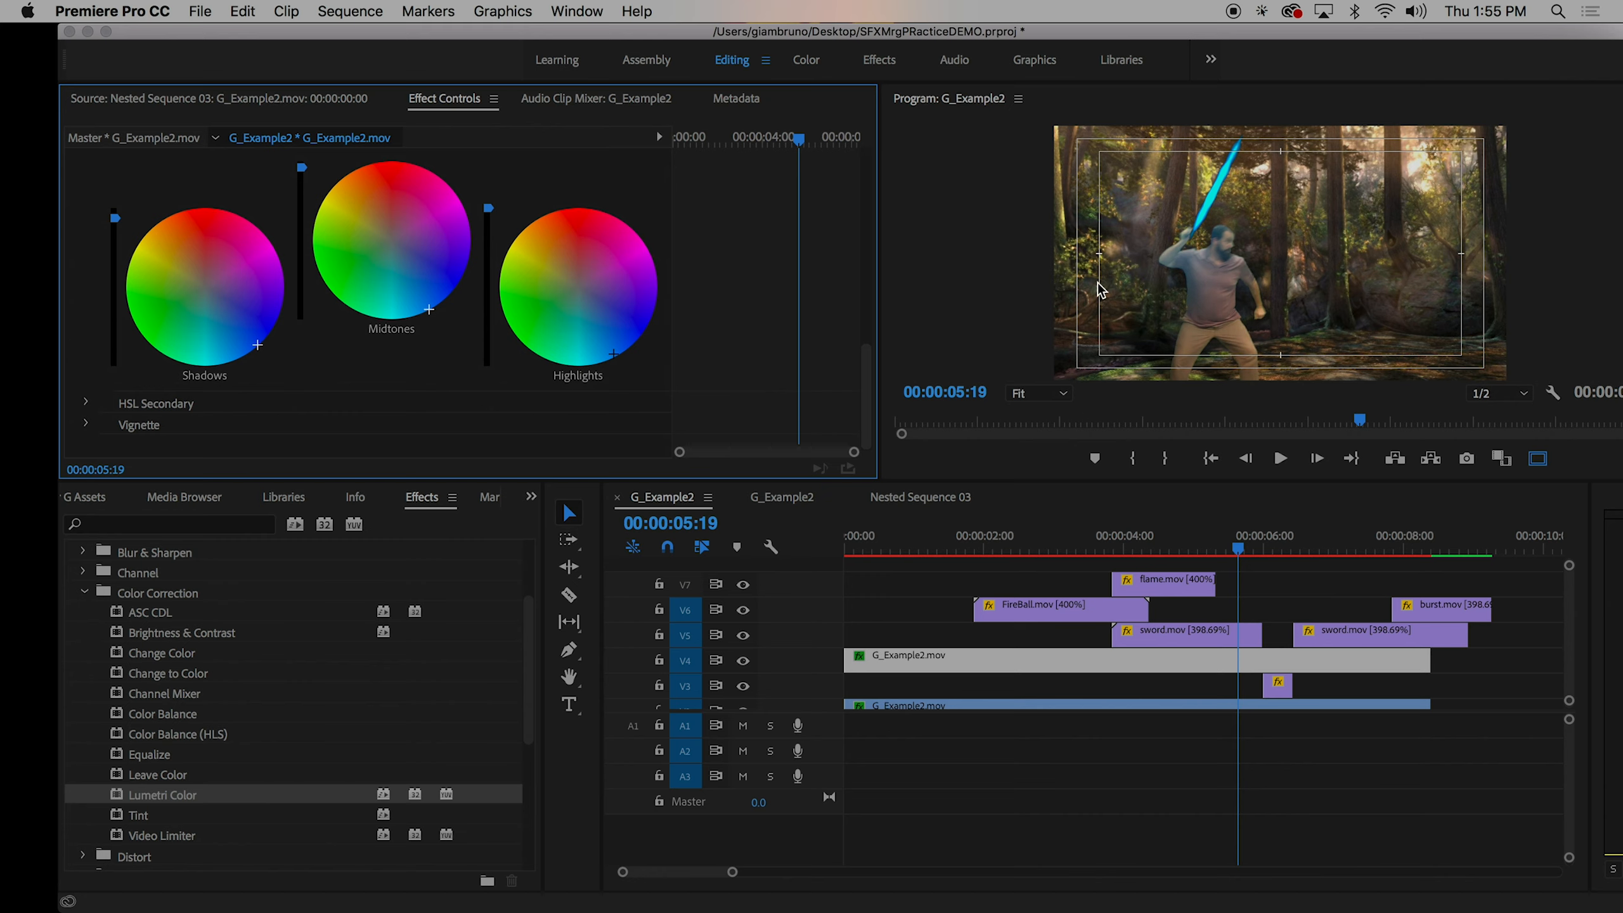
# - In Sword Glow's Basic Correction, set Exposure to -0.3 and Highlights to 140
pyautogui.scroll(1, 303, 284)
pyautogui.scroll(5, 304, 289)
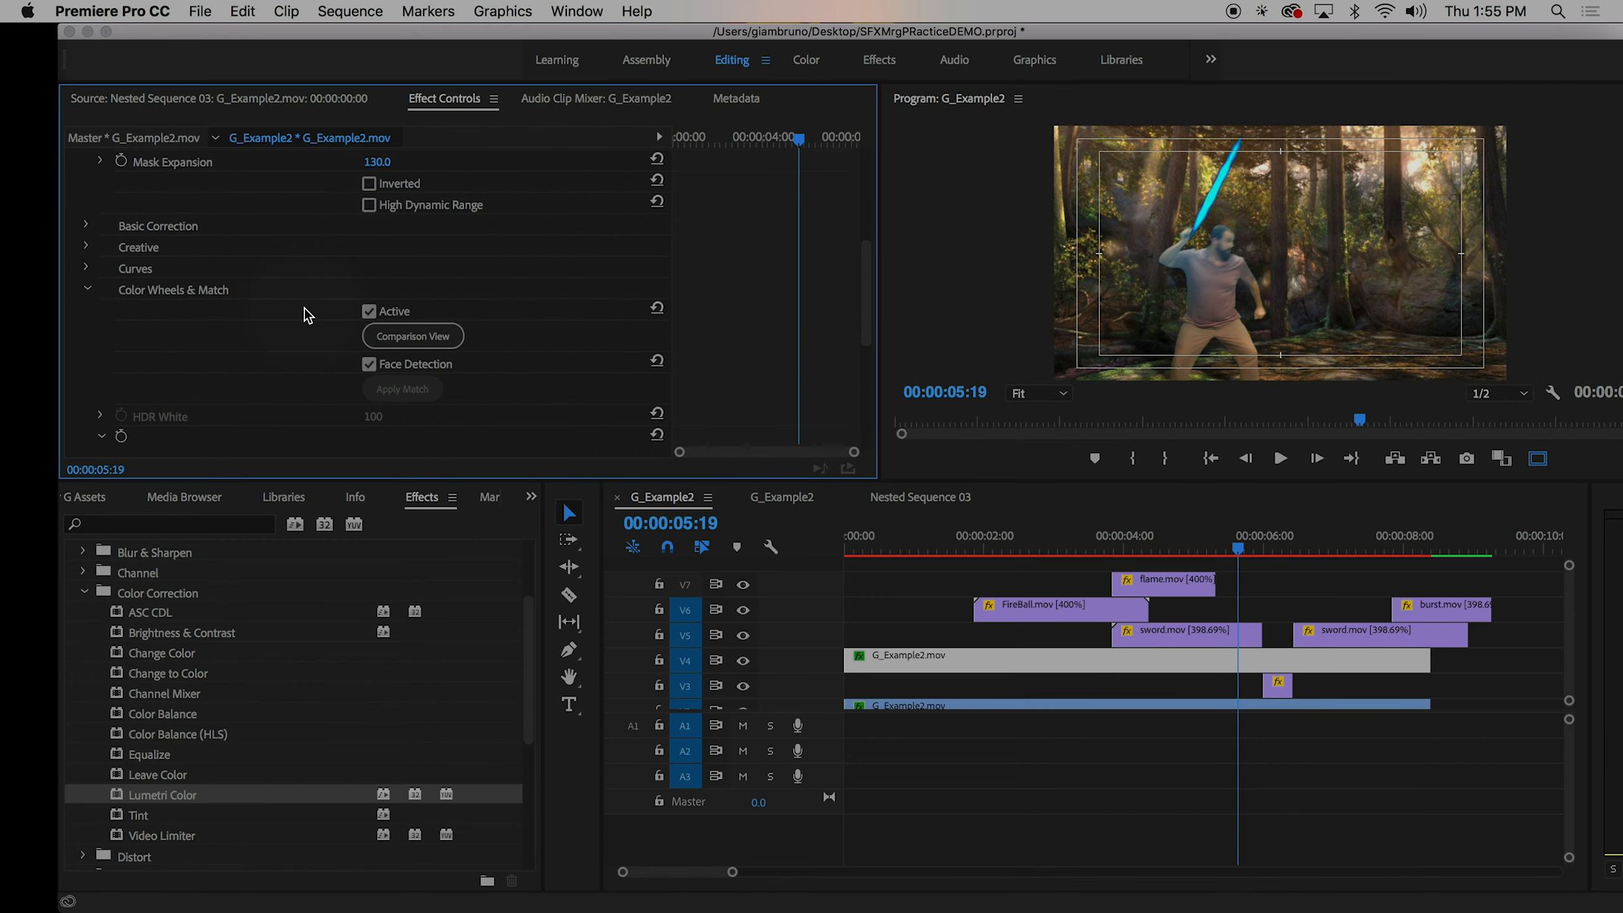
pyautogui.scroll(5, 305, 313)
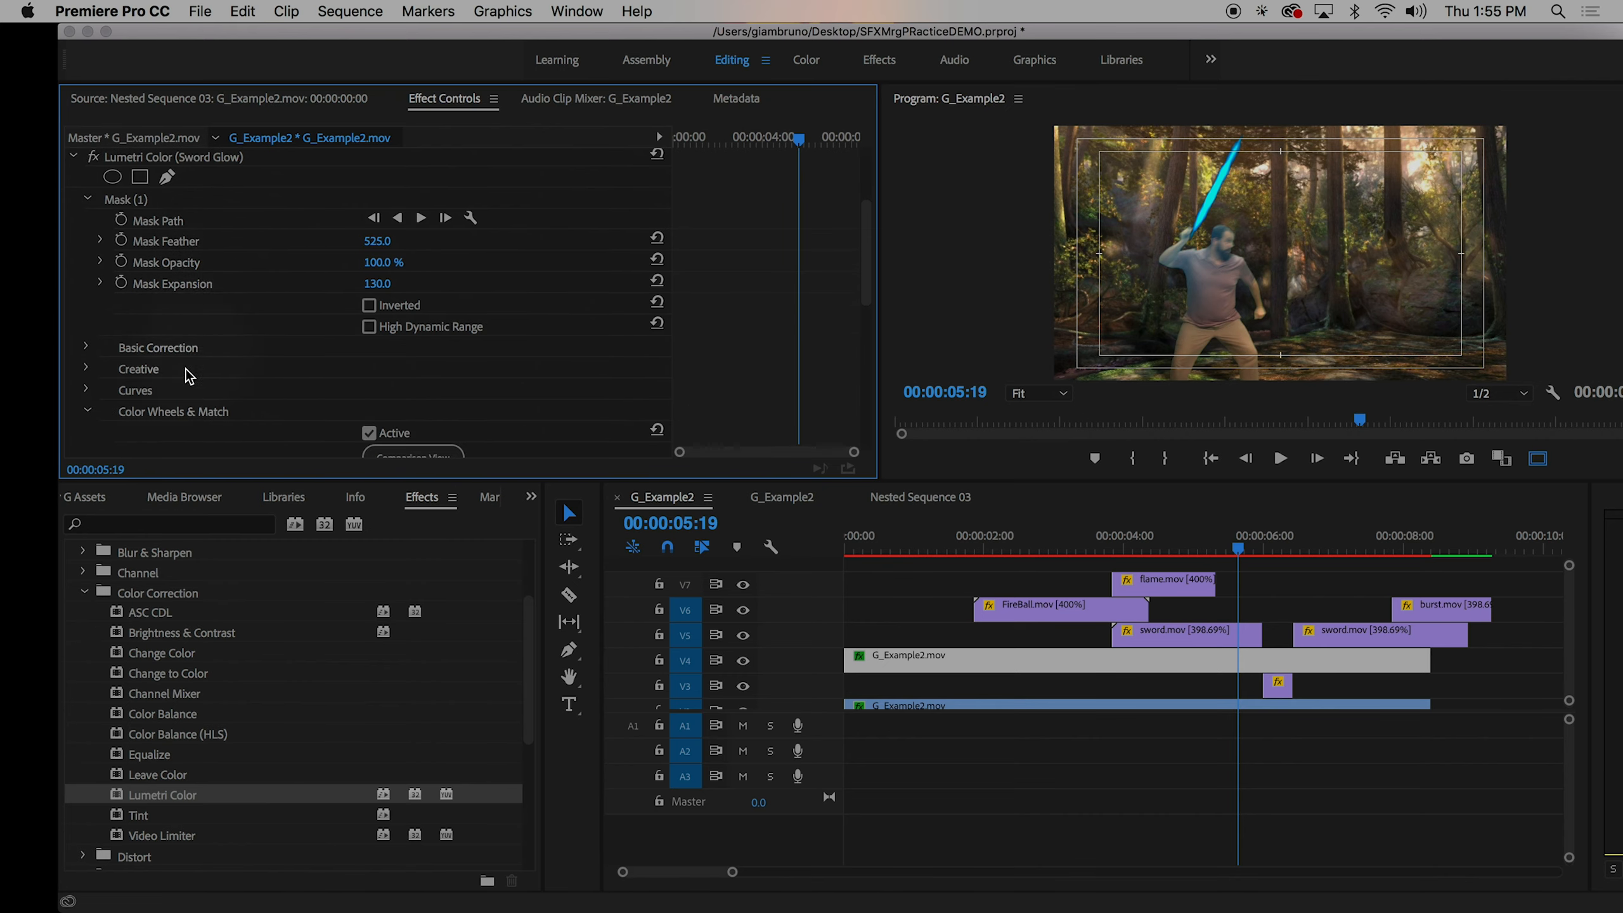
pyautogui.click(86, 348)
pyautogui.scroll(-8, 379, 414)
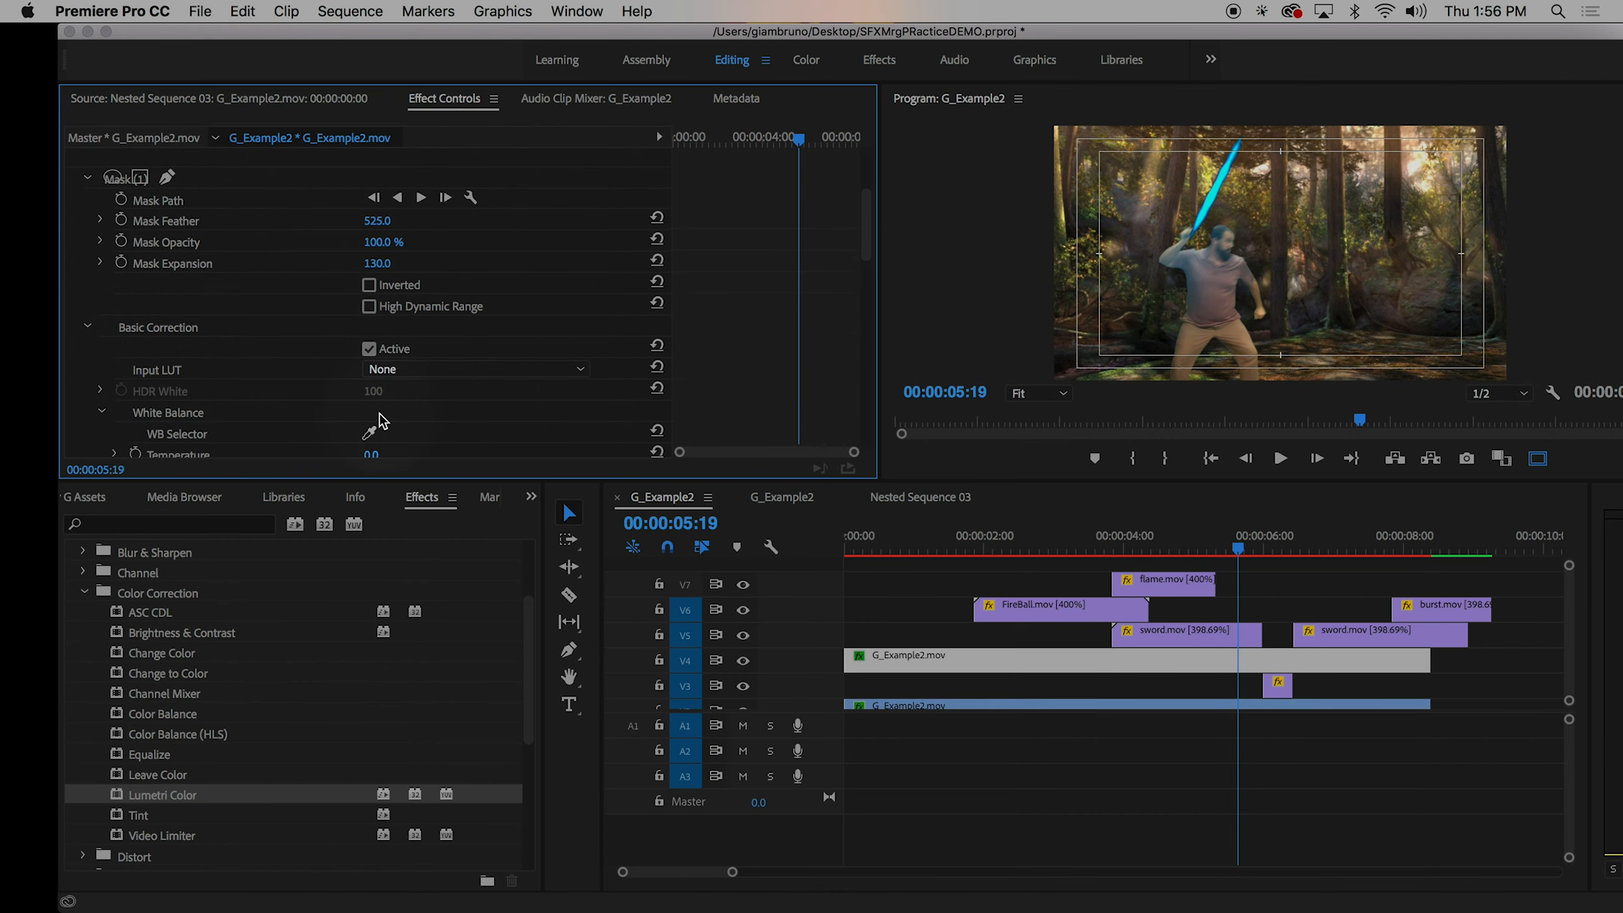
pyautogui.moveTo(369, 377); pyautogui.dragTo(565, 335)
pyautogui.scroll(-2, 368, 398)
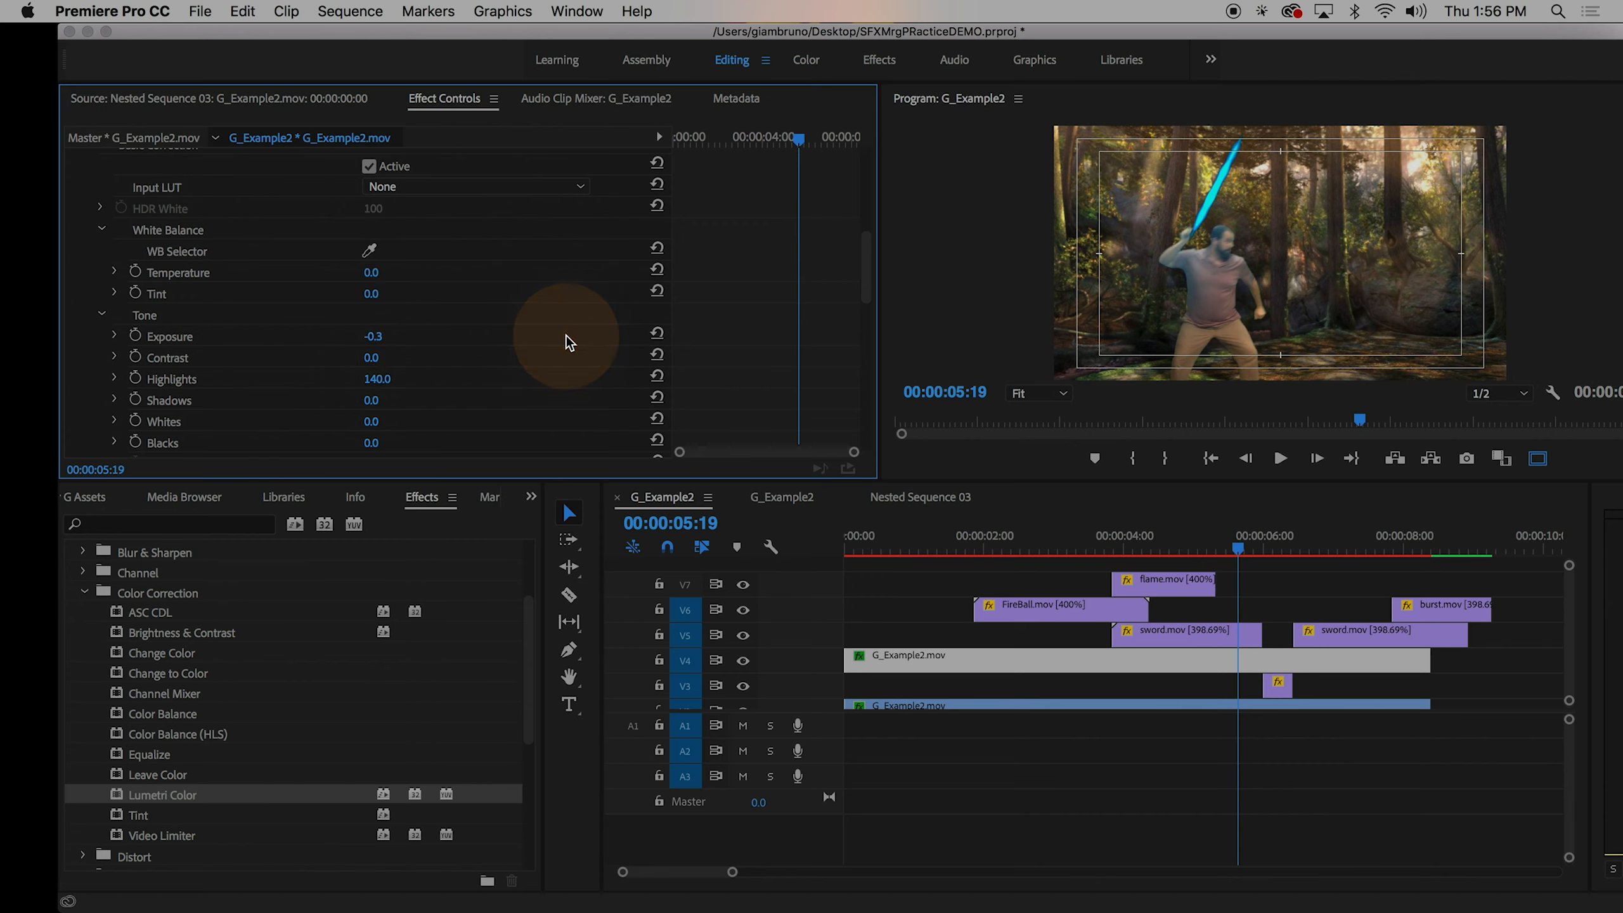
# - Reduce the Sword Glow mask's expansion to 119 and its feather to 164
pyautogui.scroll(10, 566, 335)
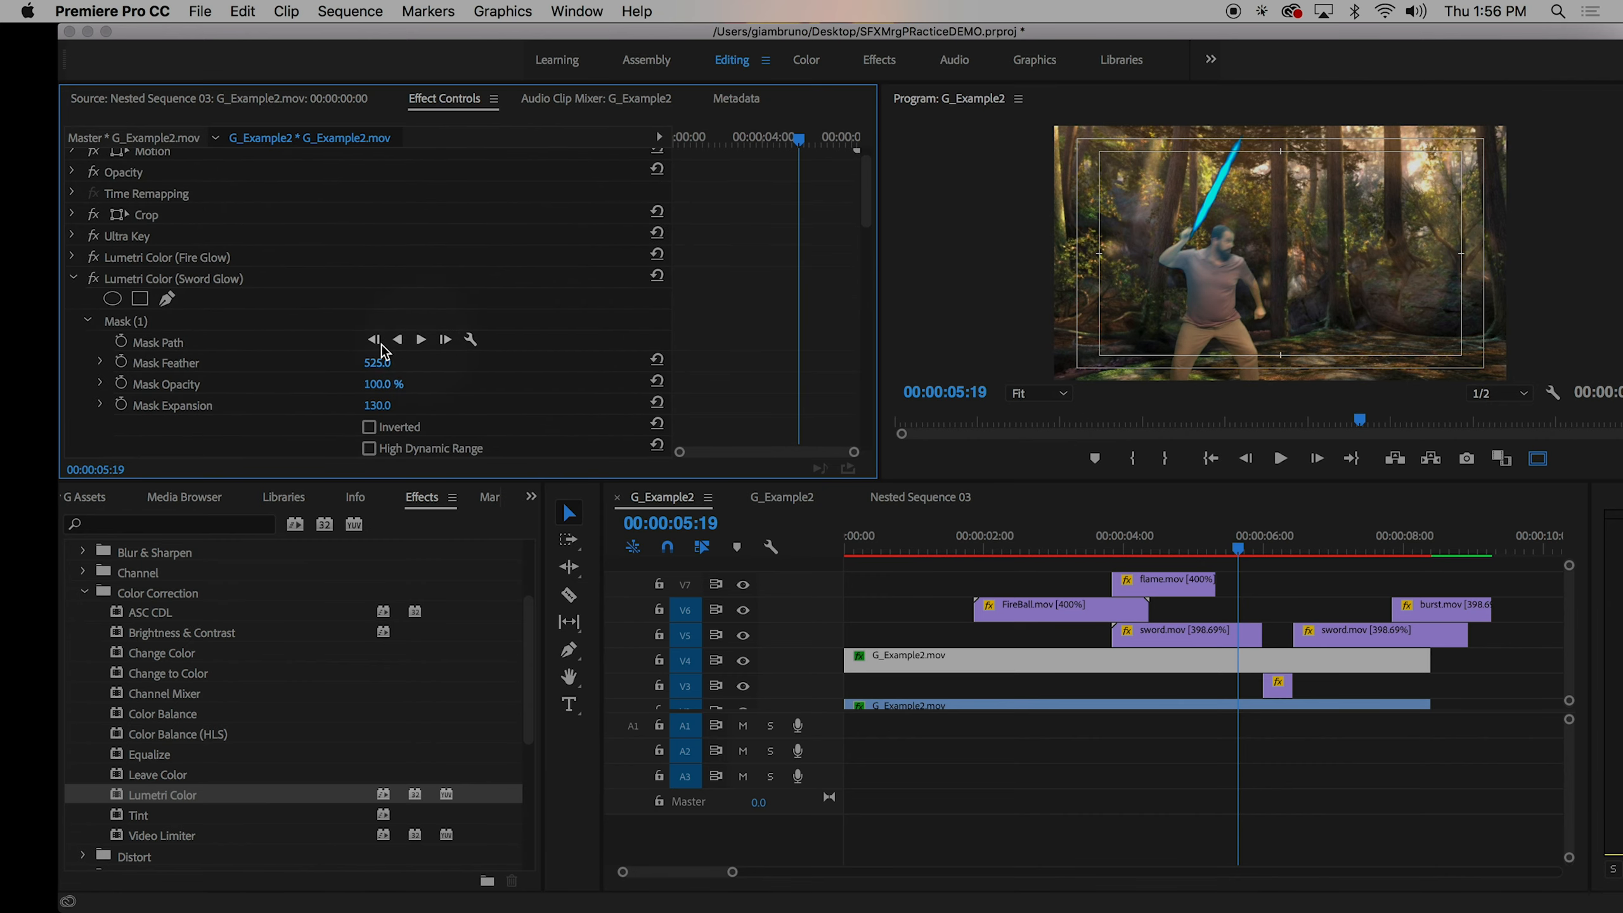
pyautogui.scroll(2, 214, 278)
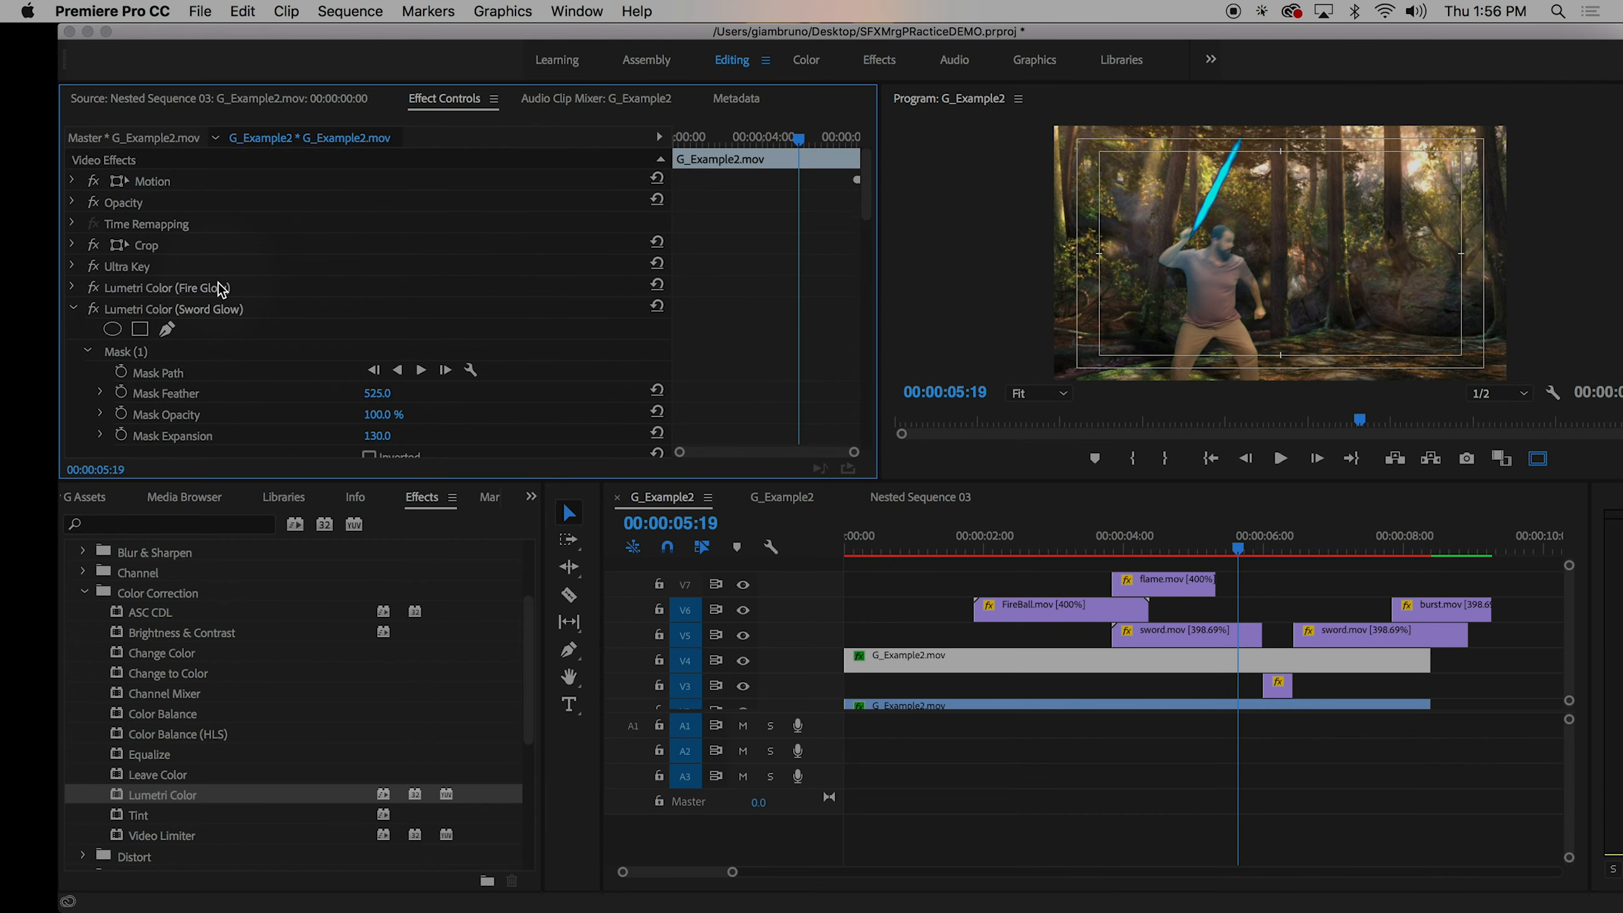
pyautogui.scroll(-3, 246, 358)
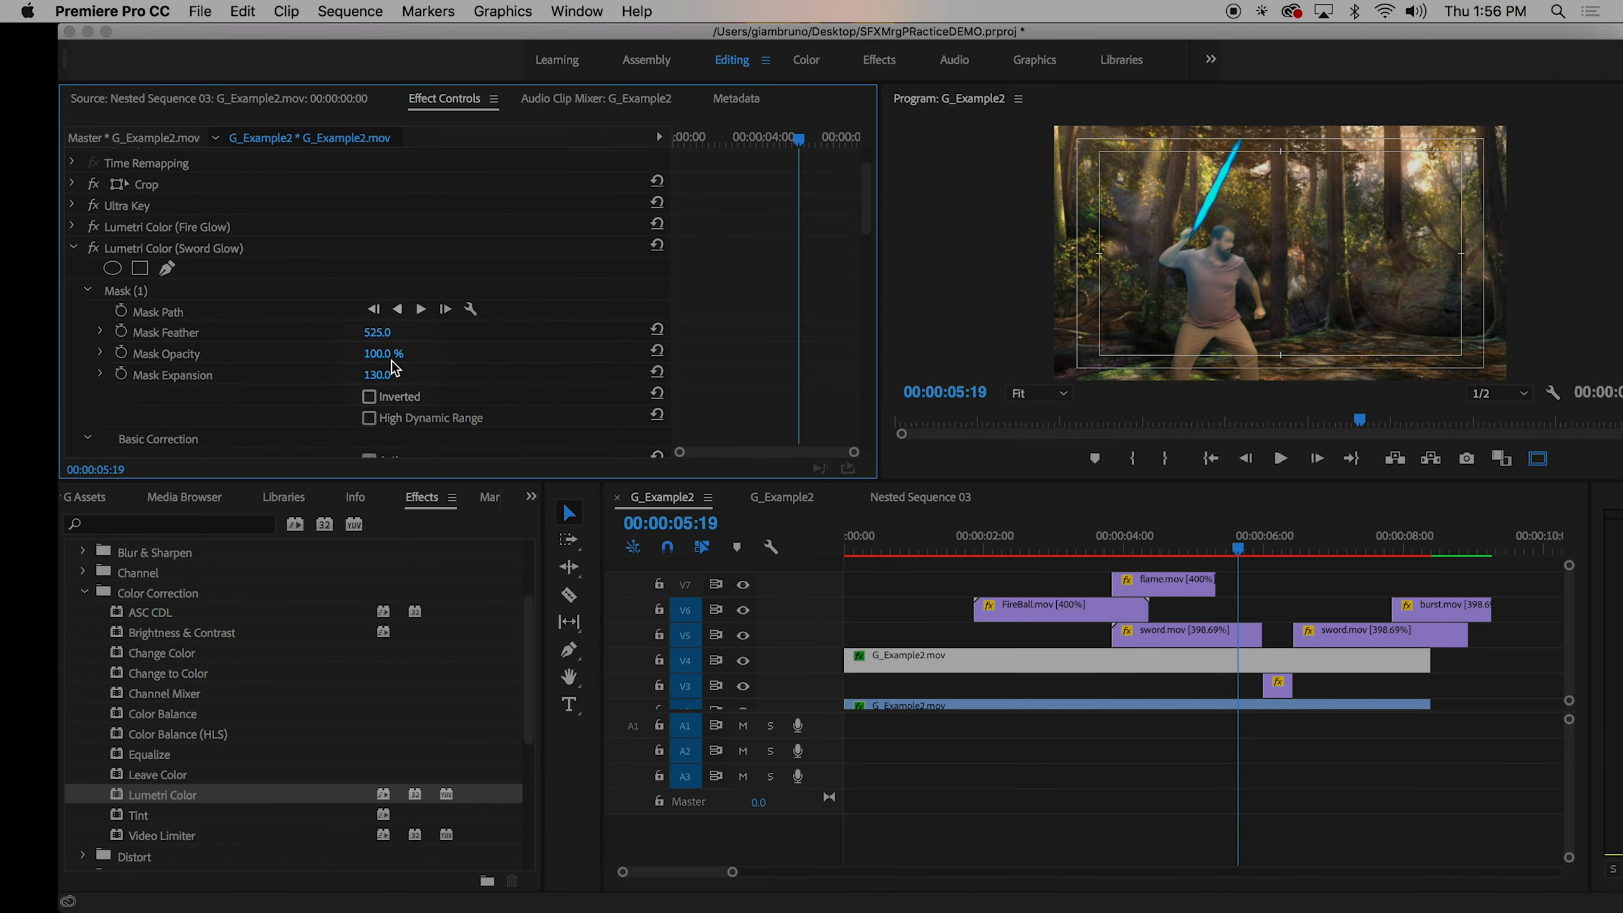
pyautogui.click(379, 374)
pyautogui.click(184, 314)
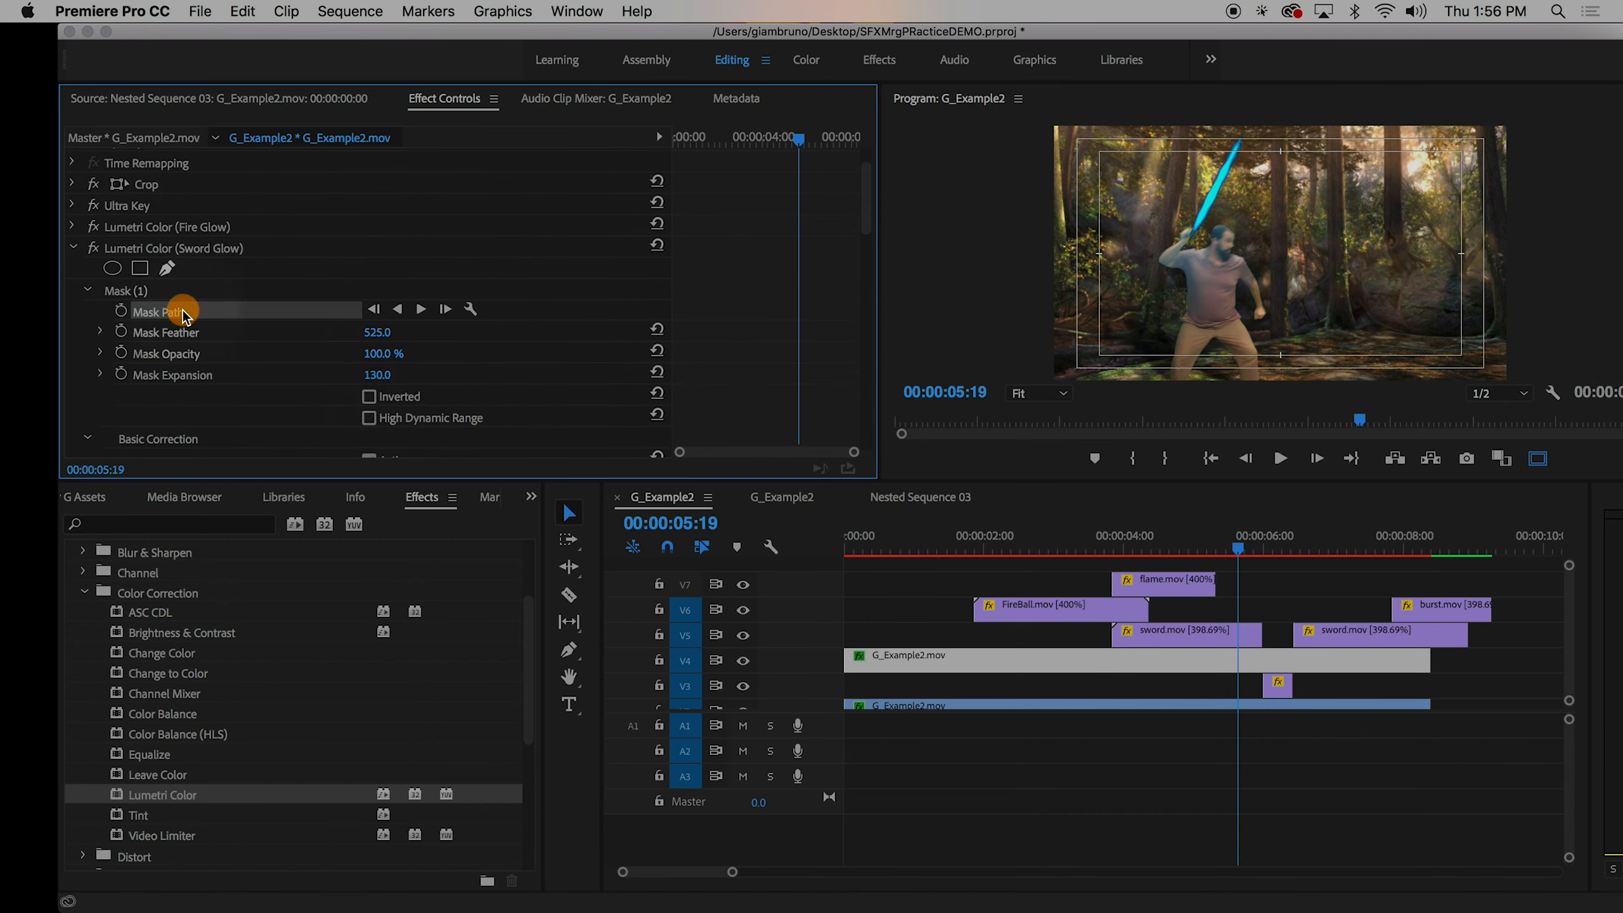
pyautogui.moveTo(386, 375); pyautogui.dragTo(383, 332)
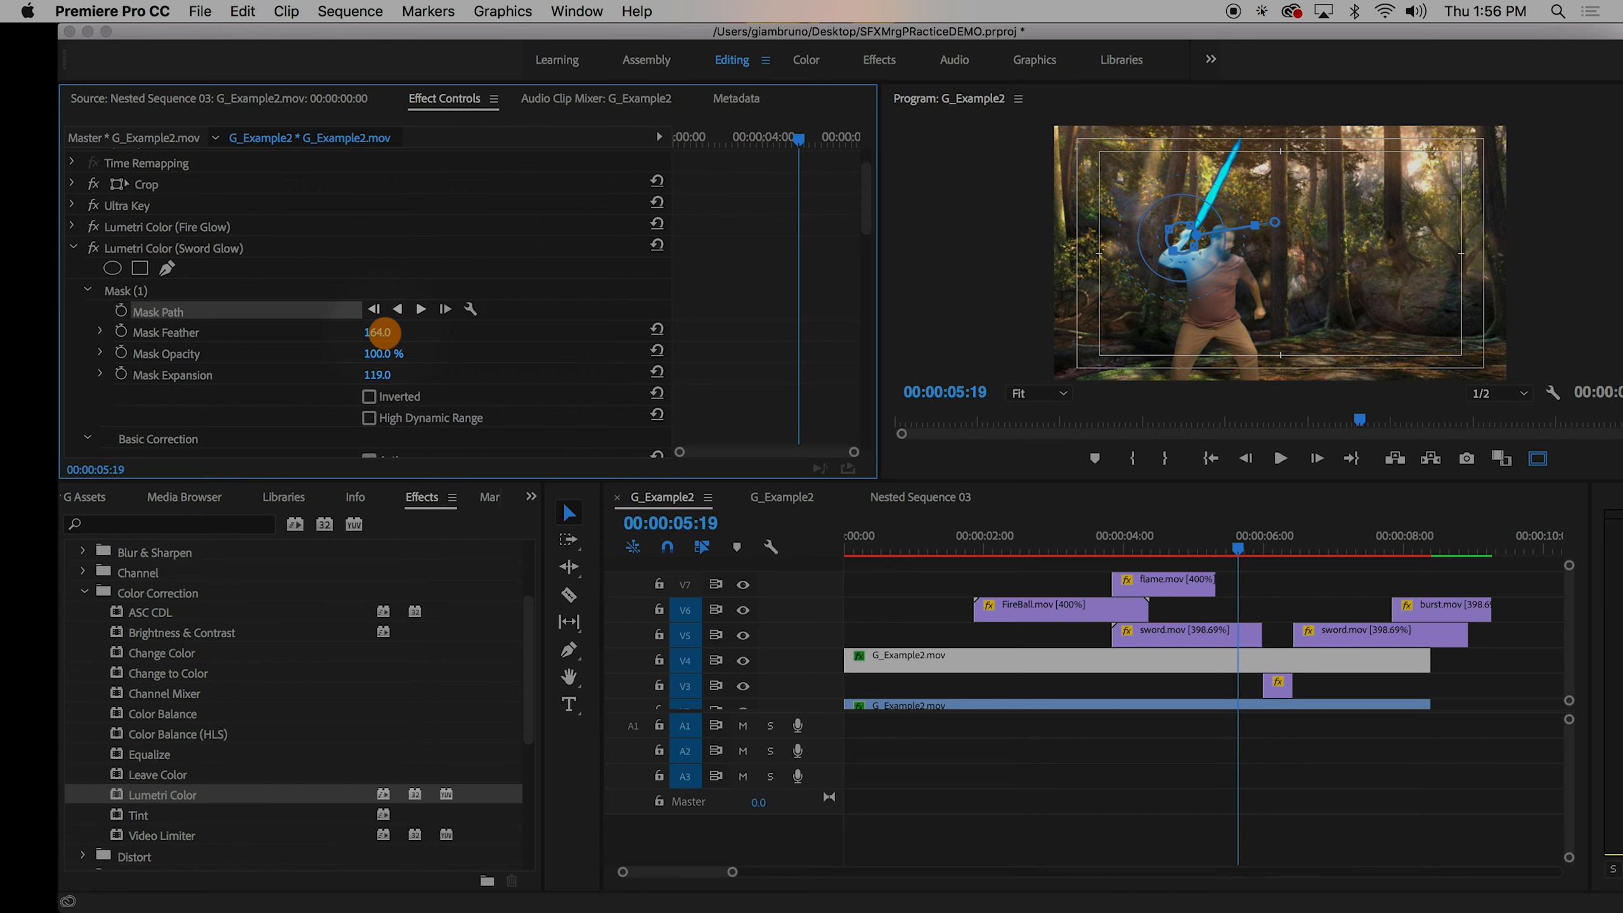
# - Set the Sword Glow mask's expansion to 75 and rotate its outline to fit the actor's raised sword hand
pyautogui.moveTo(383, 332); pyautogui.dragTo(382, 333)
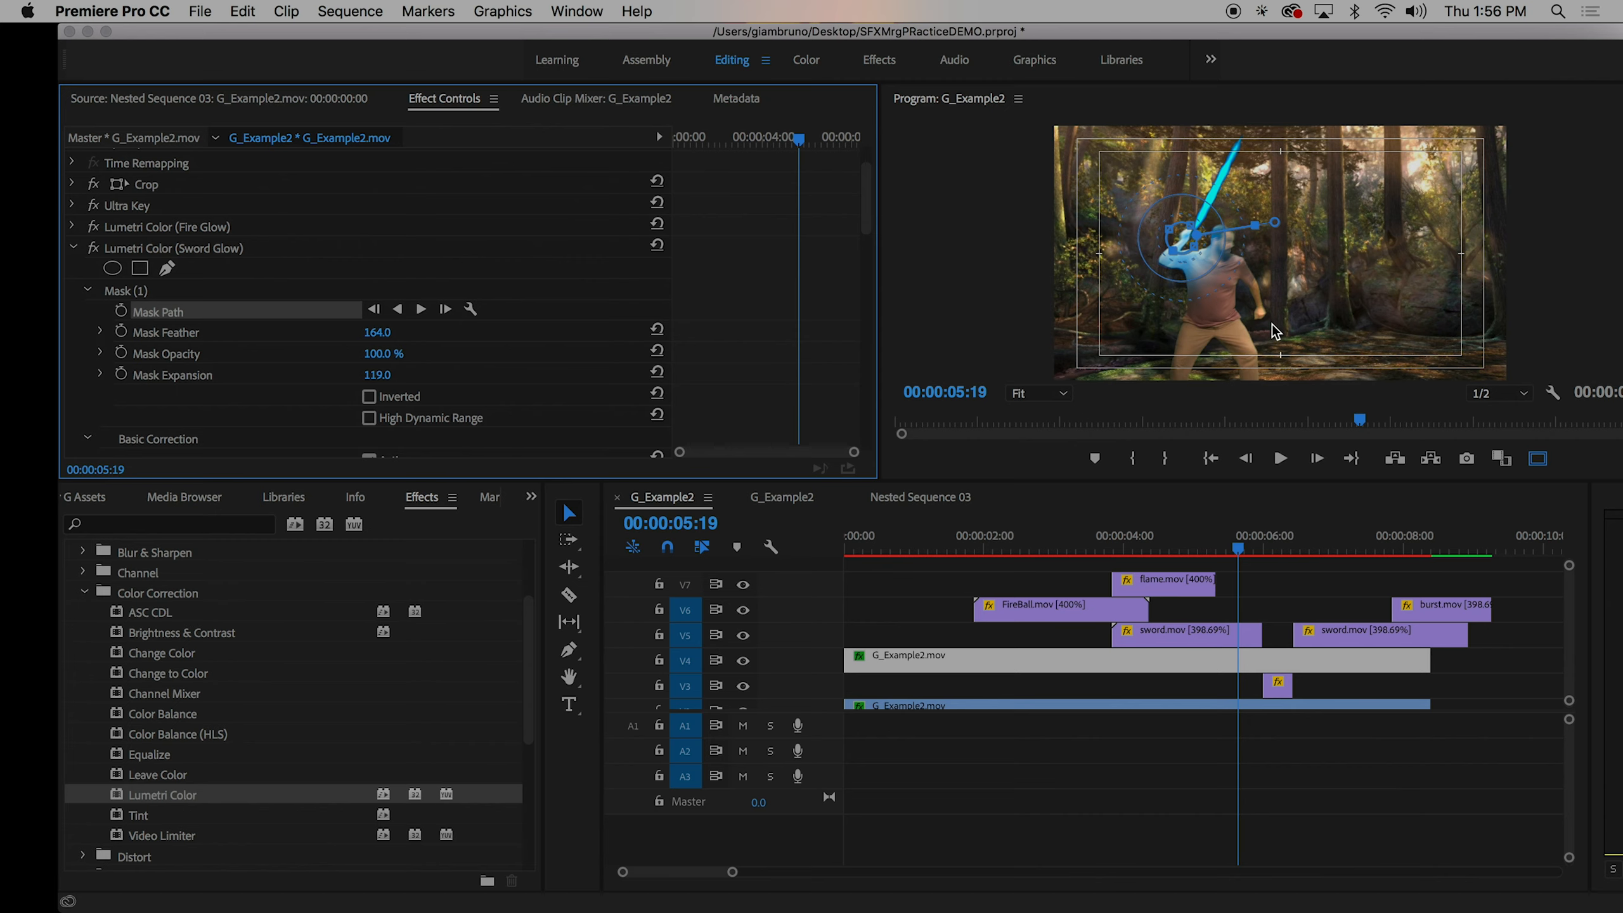
pyautogui.moveTo(1171, 255); pyautogui.dragTo(1196, 216)
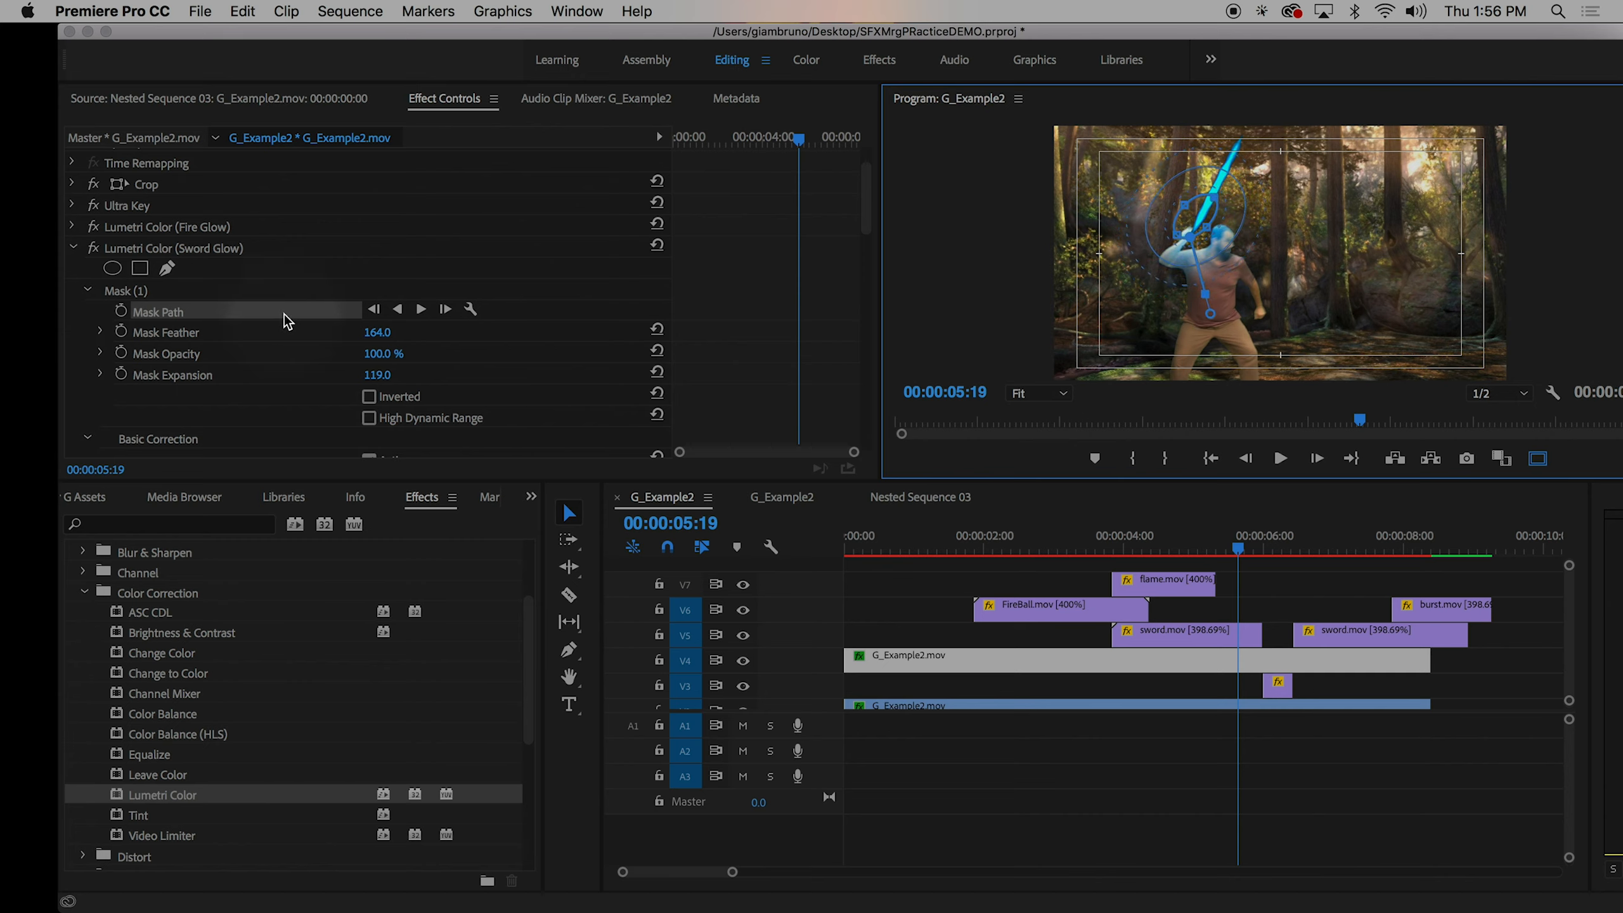
pyautogui.scroll(-5, 722, 318)
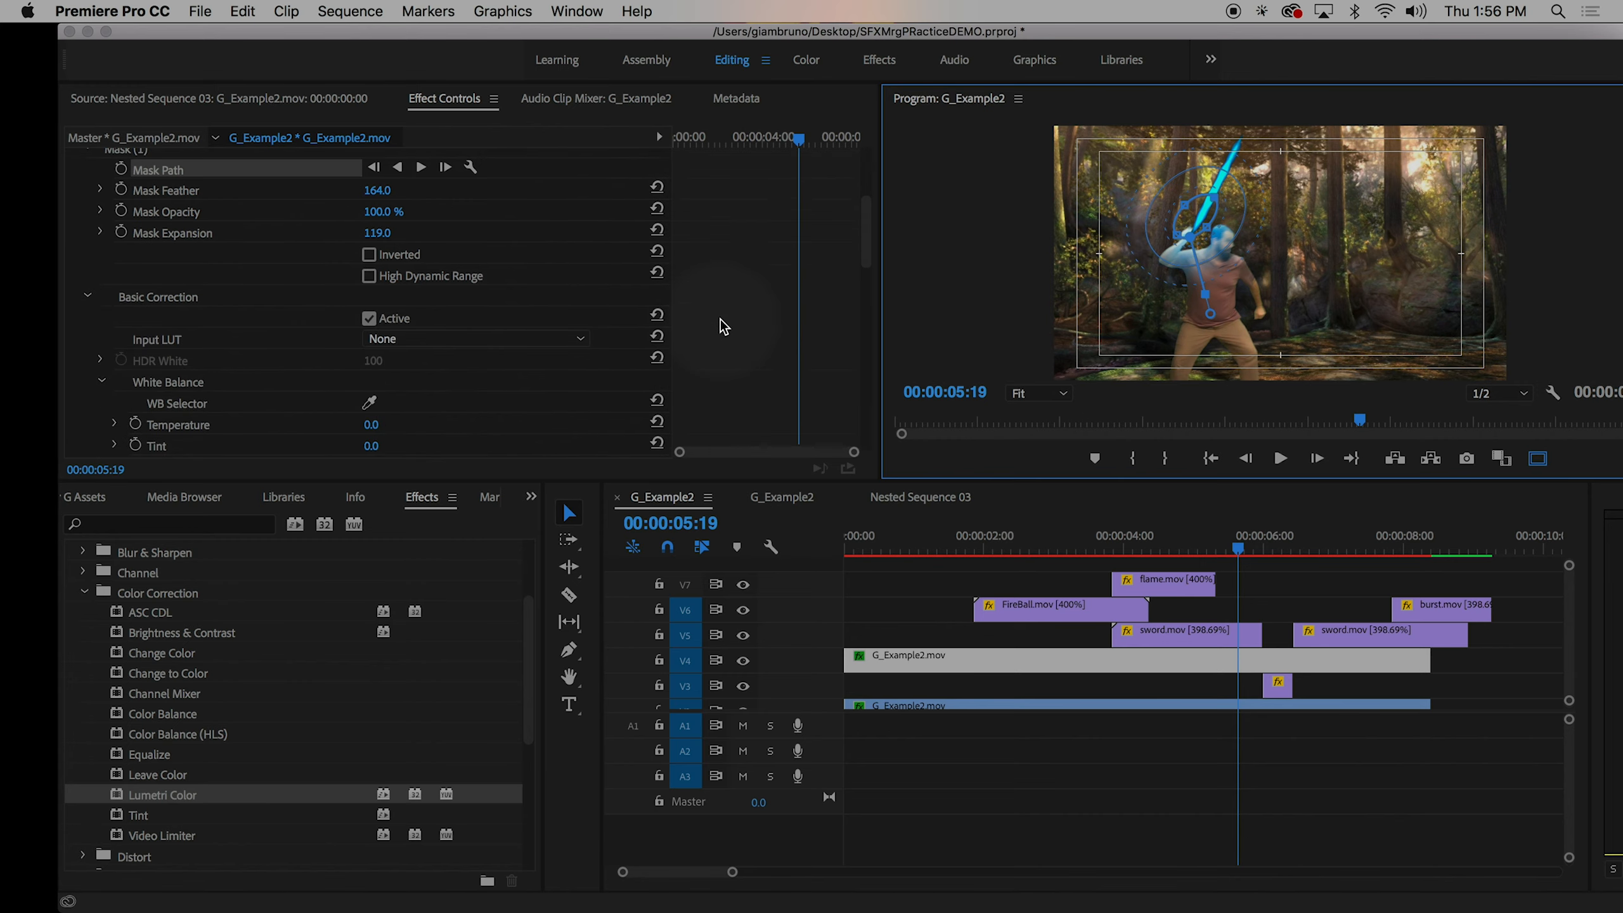
pyautogui.scroll(5, 494, 321)
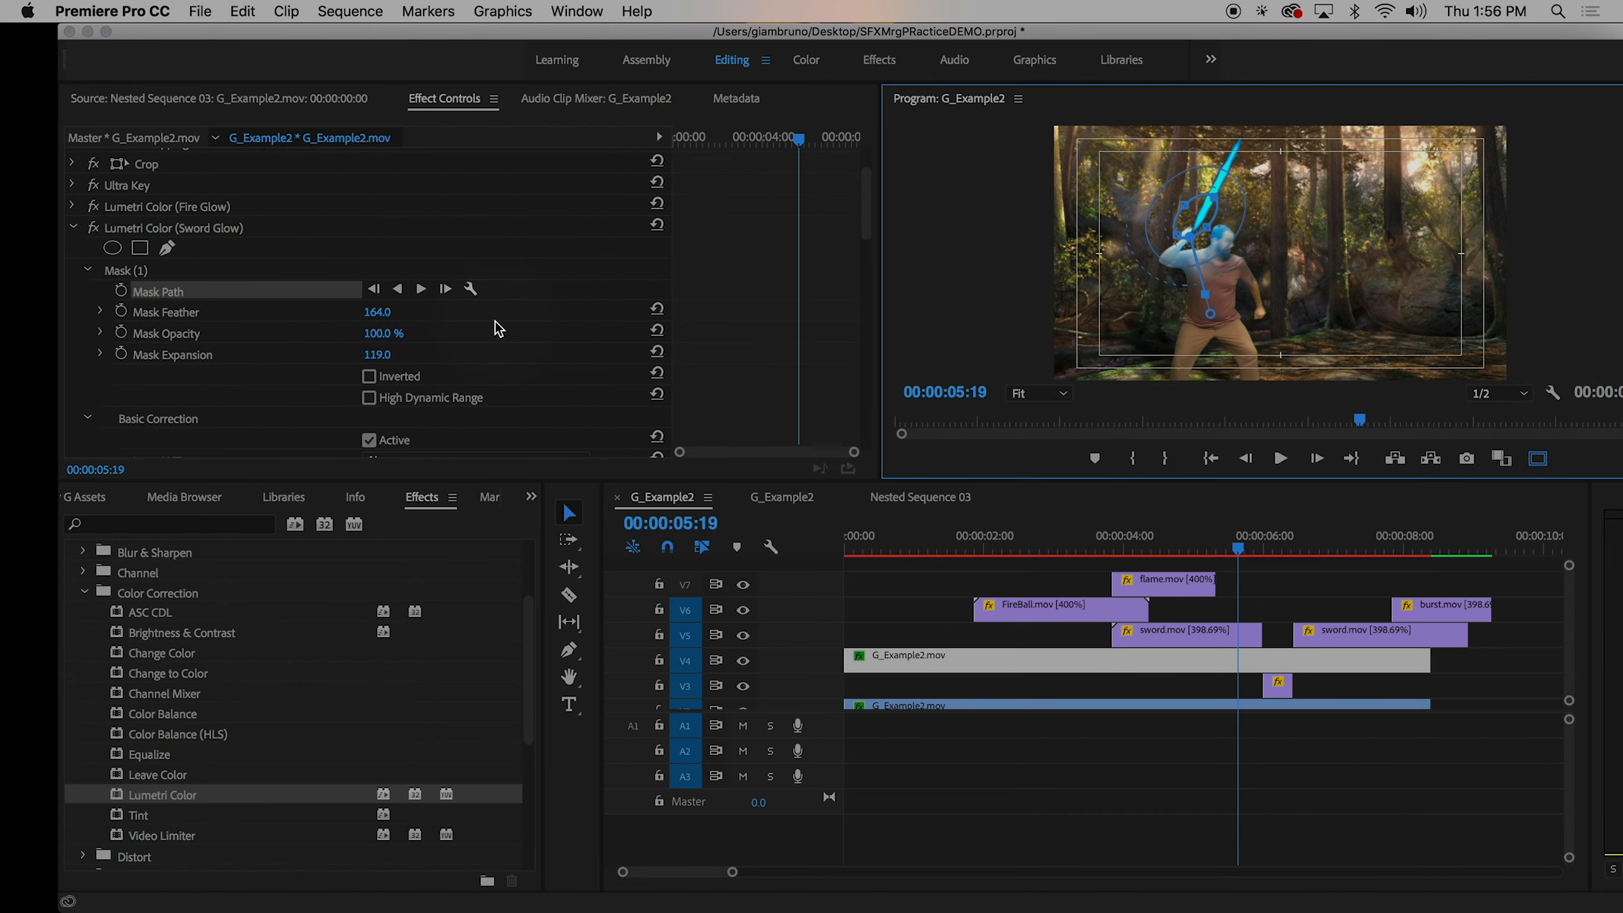
pyautogui.click(377, 374)
pyautogui.moveTo(376, 375); pyautogui.dragTo(374, 376)
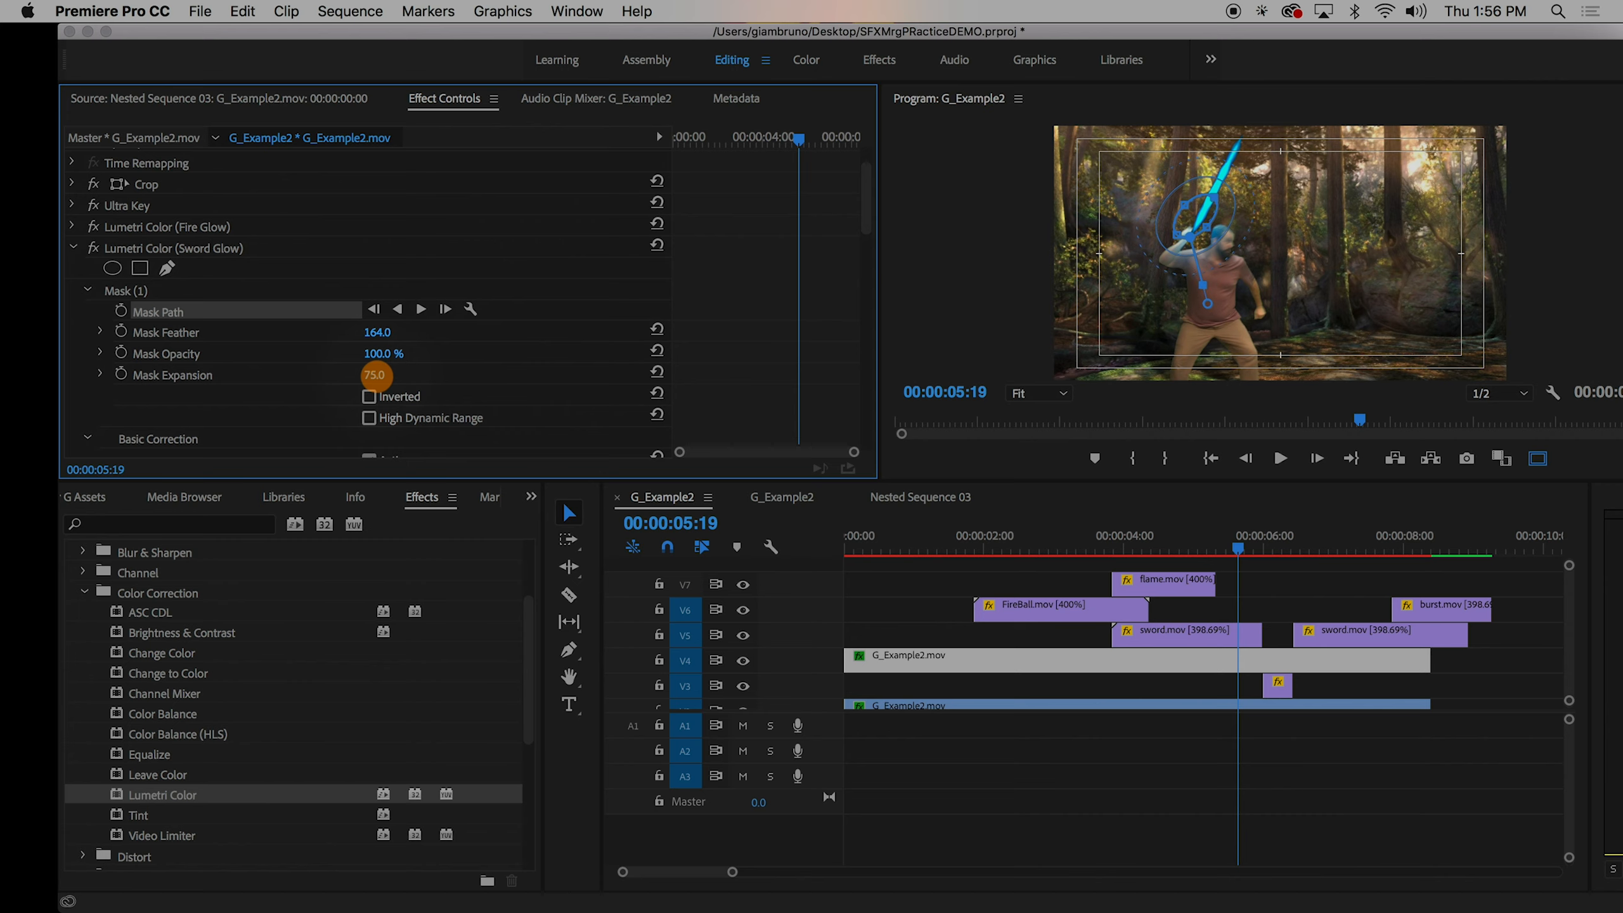
pyautogui.click(1224, 185)
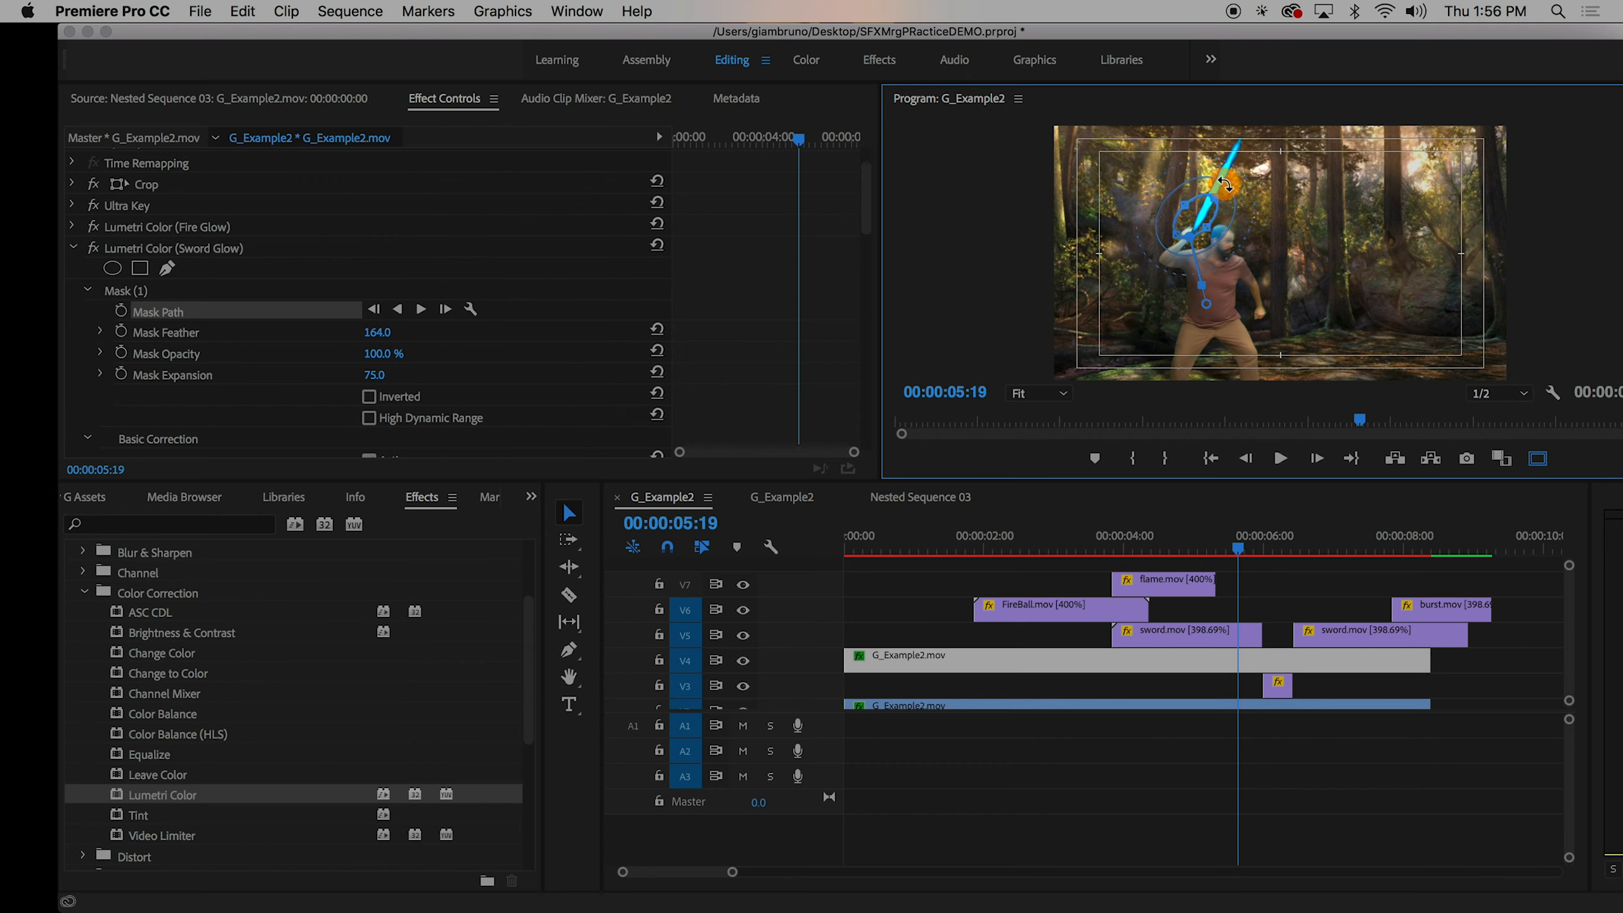
pyautogui.moveTo(1225, 184); pyautogui.dragTo(1195, 215)
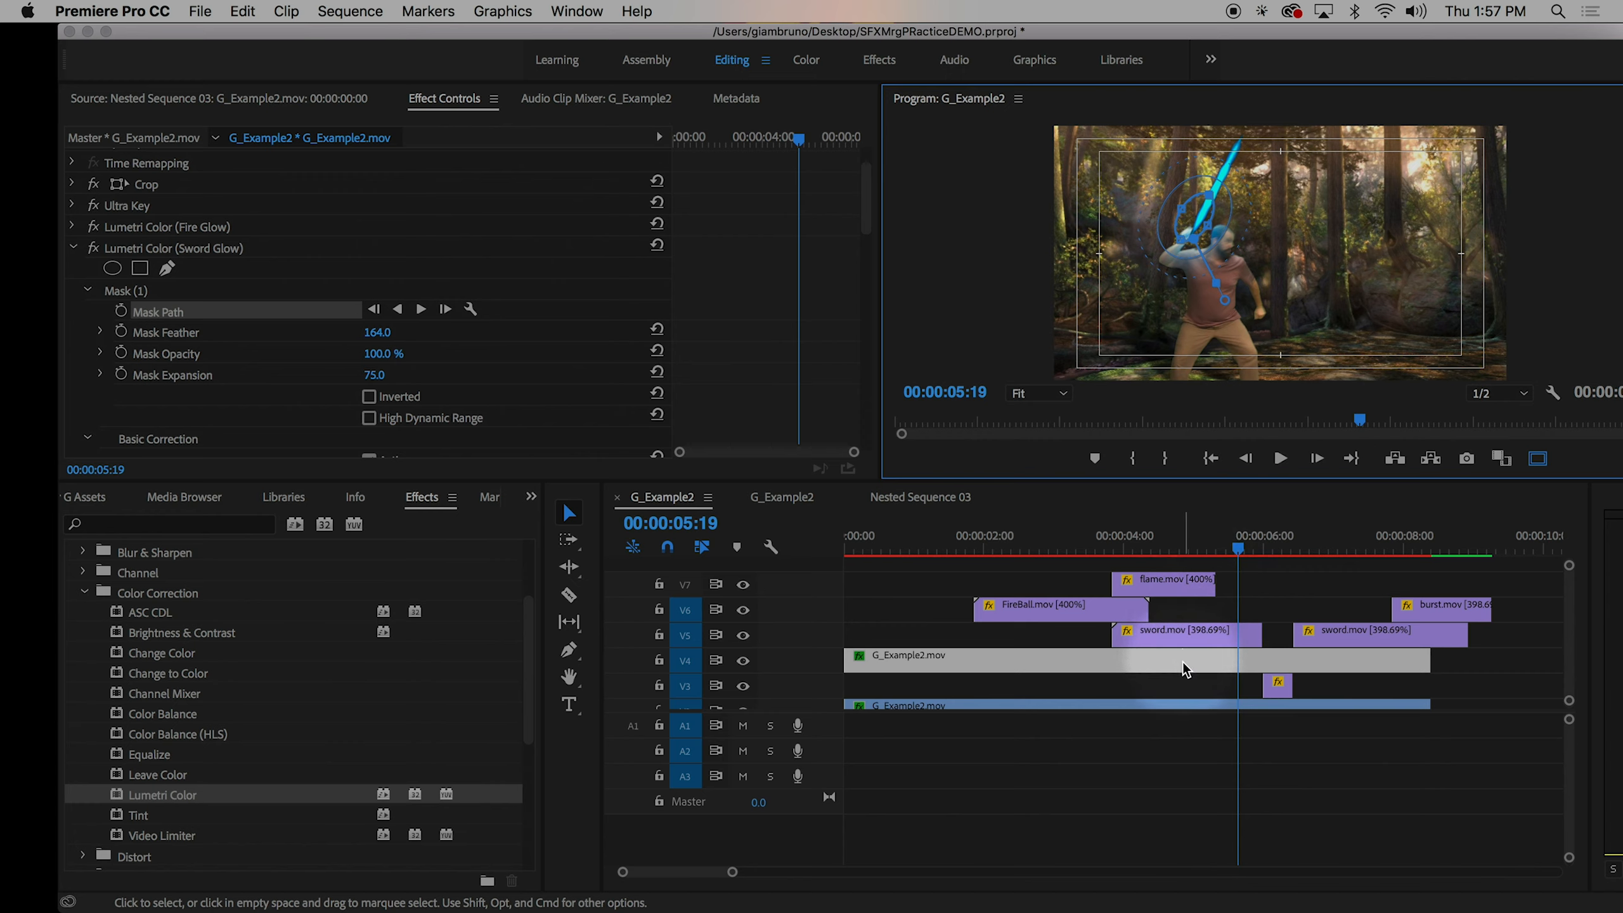
# - Try to track the Sword Glow mask forward from 00:00:05:19 using Position, Scale & Rotation, and undo the tracking
pyautogui.click(171, 315)
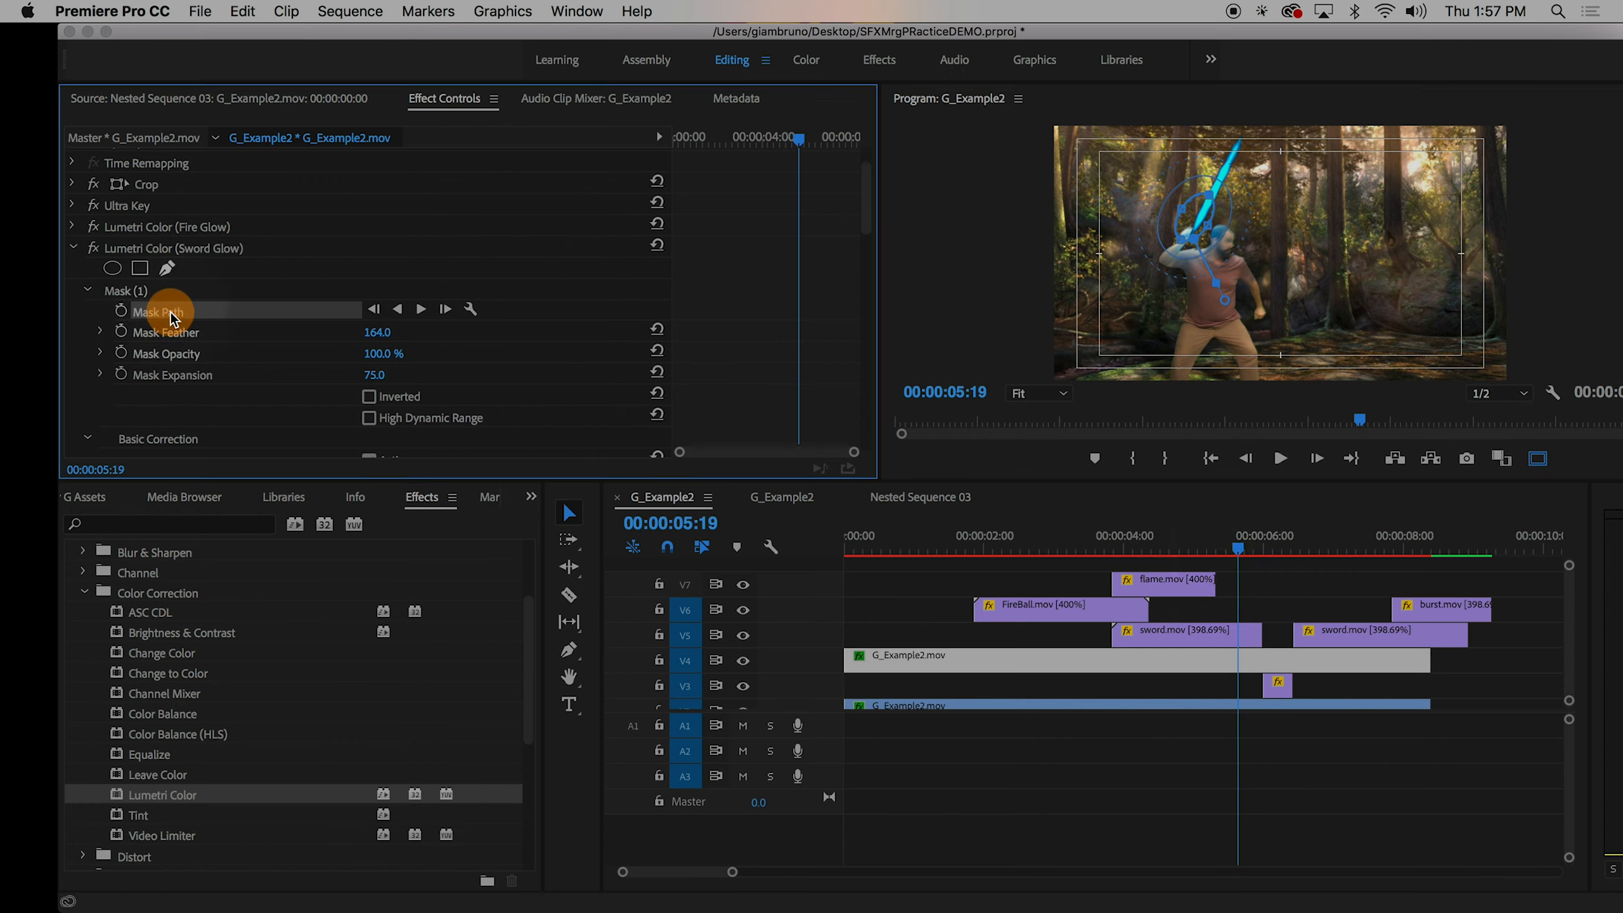
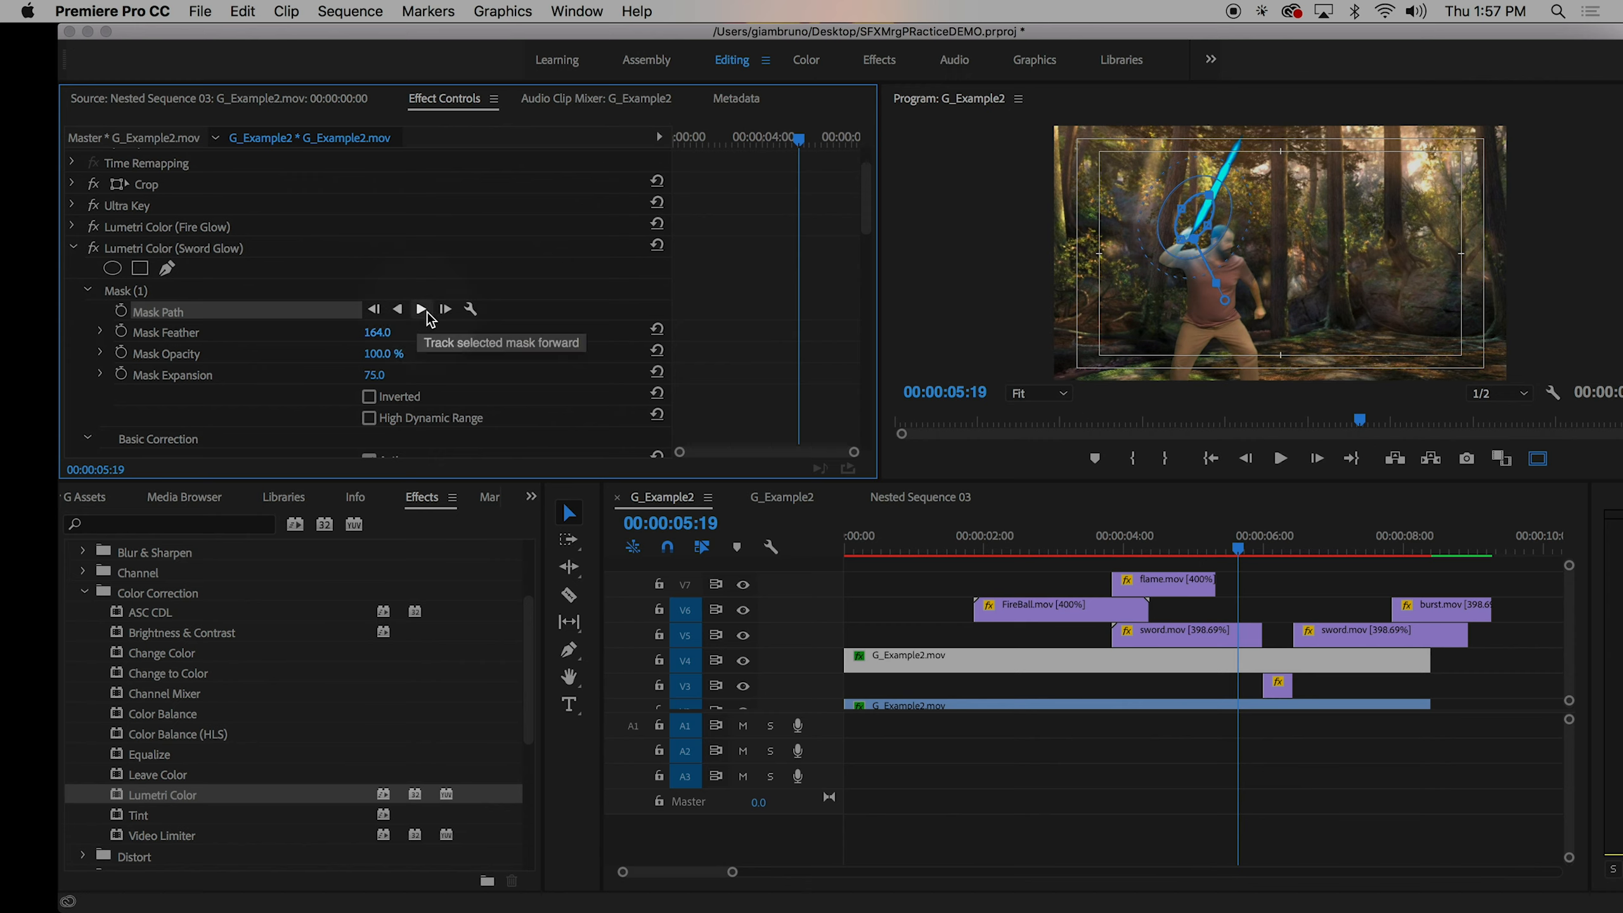
pyautogui.click(471, 309)
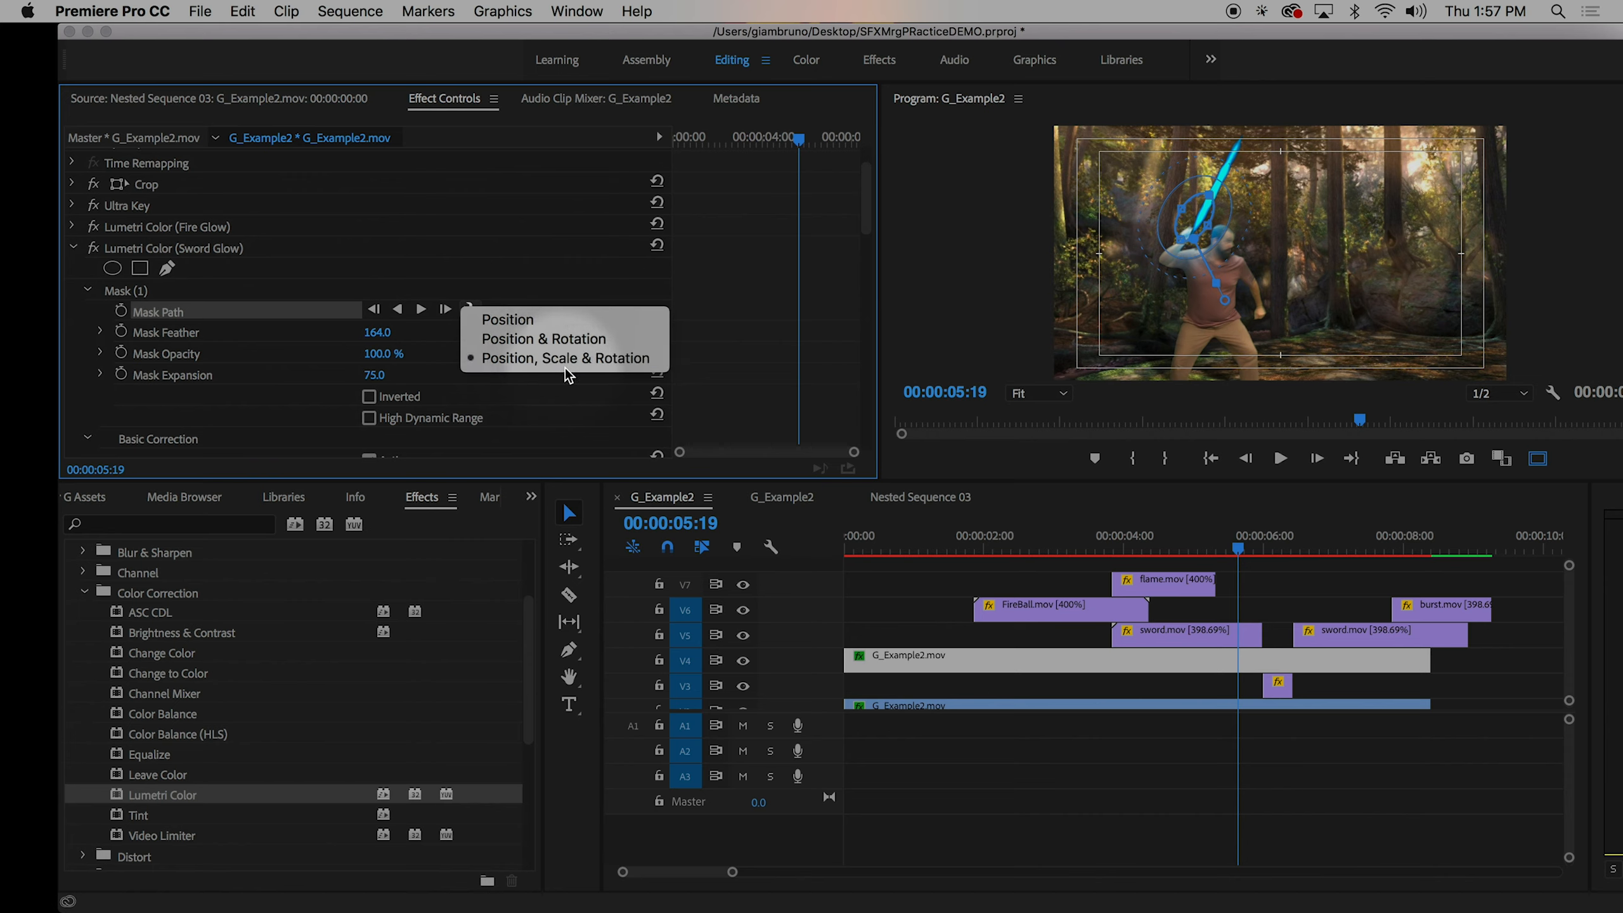
pyautogui.click(431, 288)
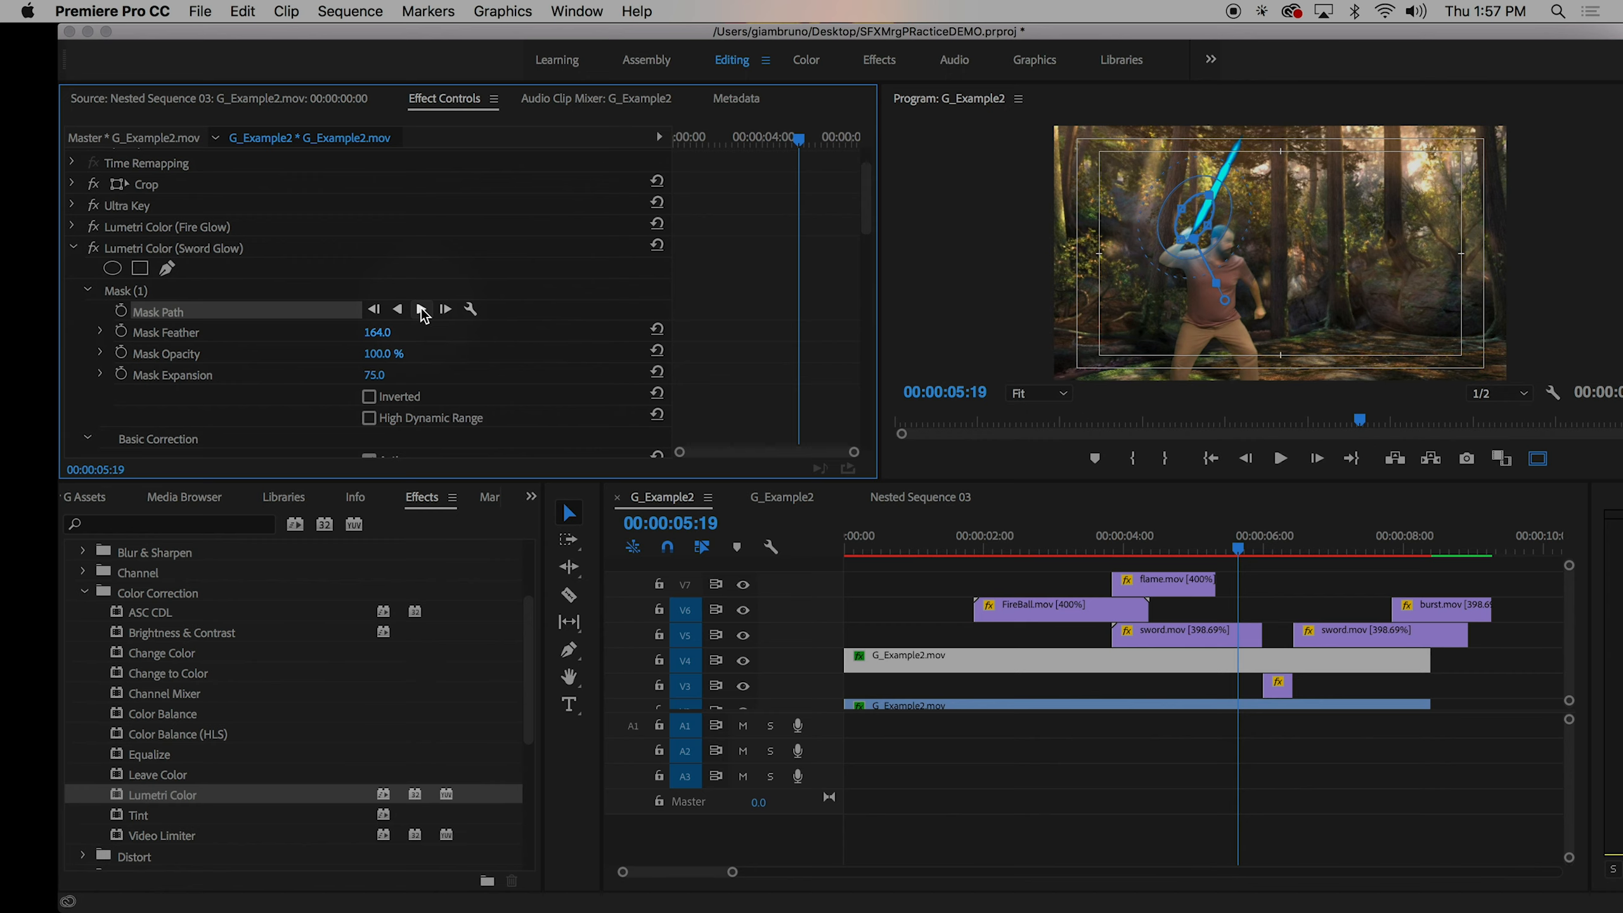
pyautogui.click(421, 310)
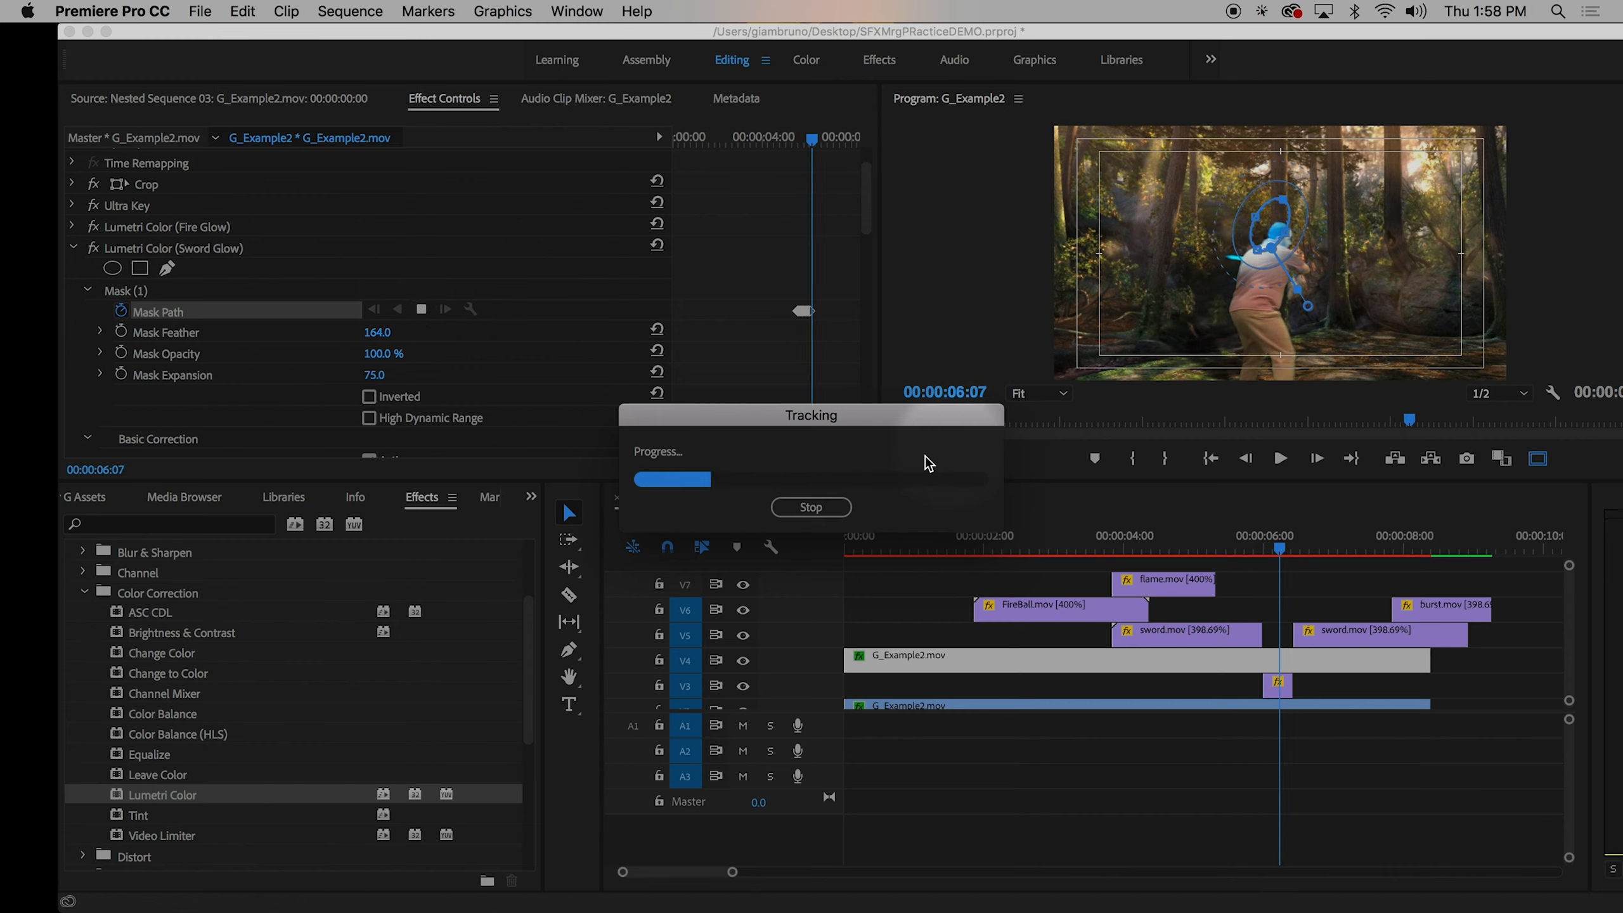
pyautogui.click(834, 510)
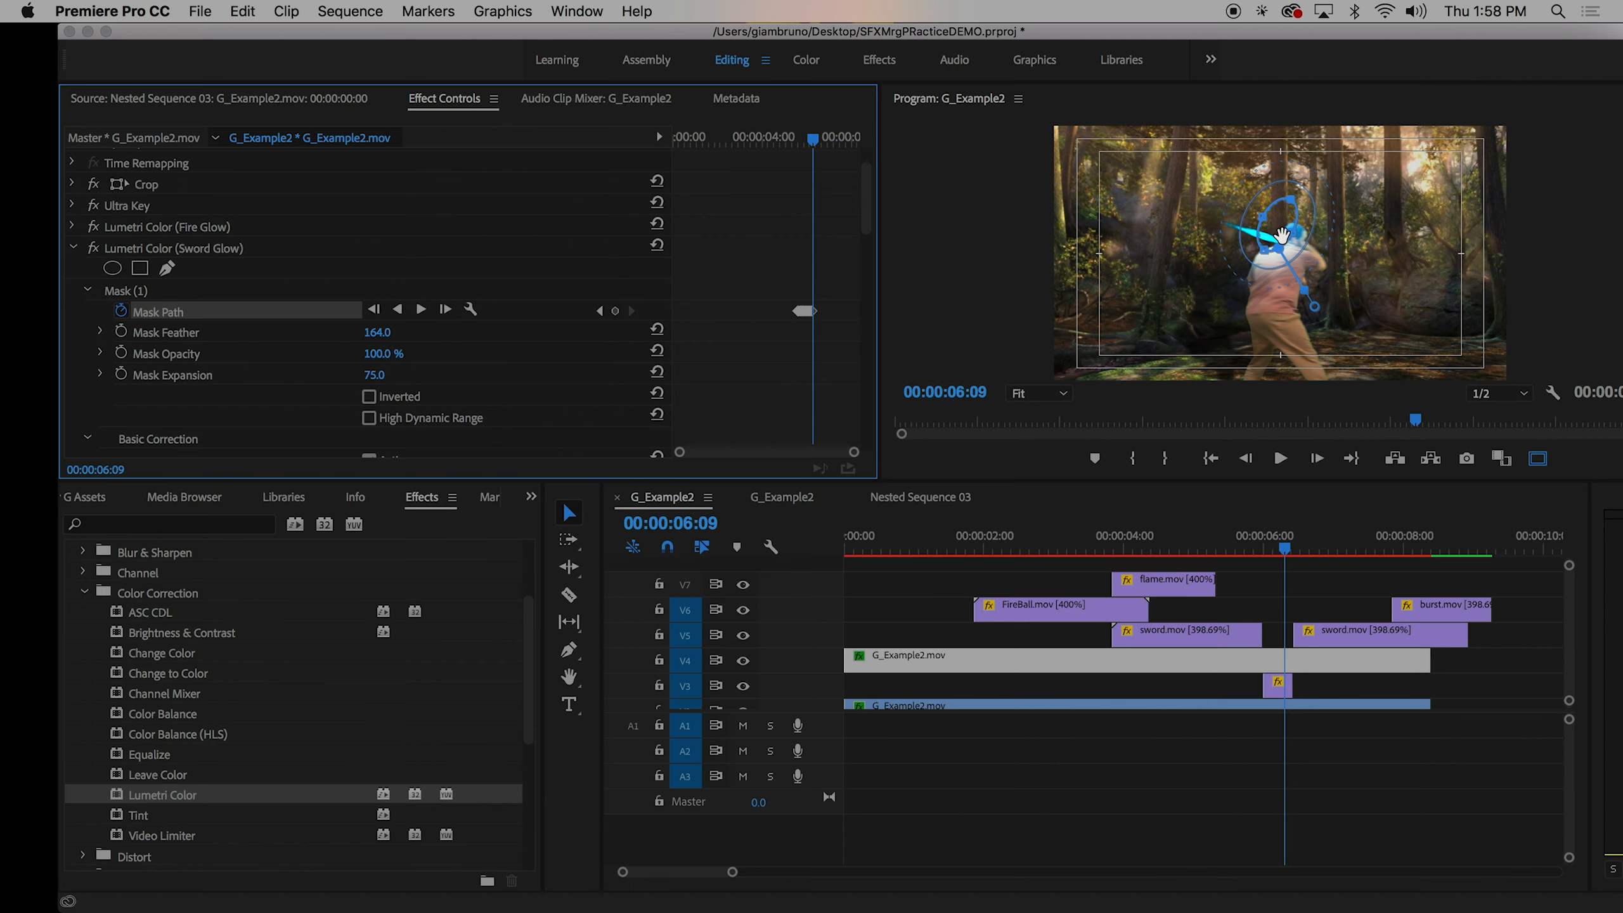
pyautogui.press('super+z')
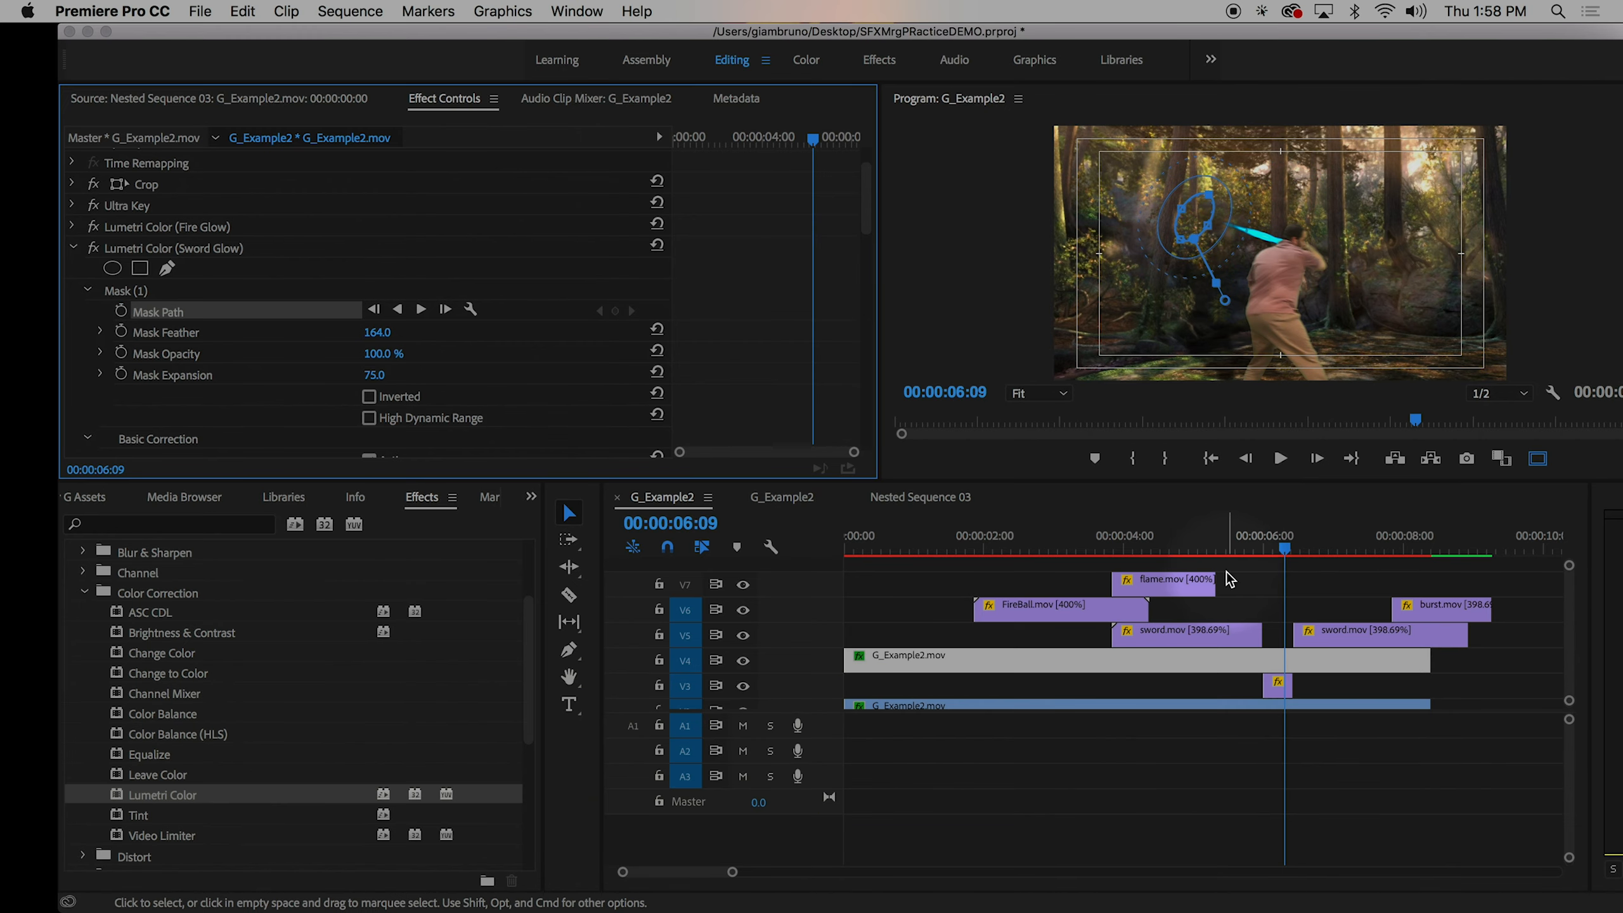
# - At 00:00:06:17, move the Sword Glow mask onto the actor's outstretched sword hand
pyautogui.click(1292, 548)
pyautogui.moveTo(1293, 548); pyautogui.dragTo(1307, 548)
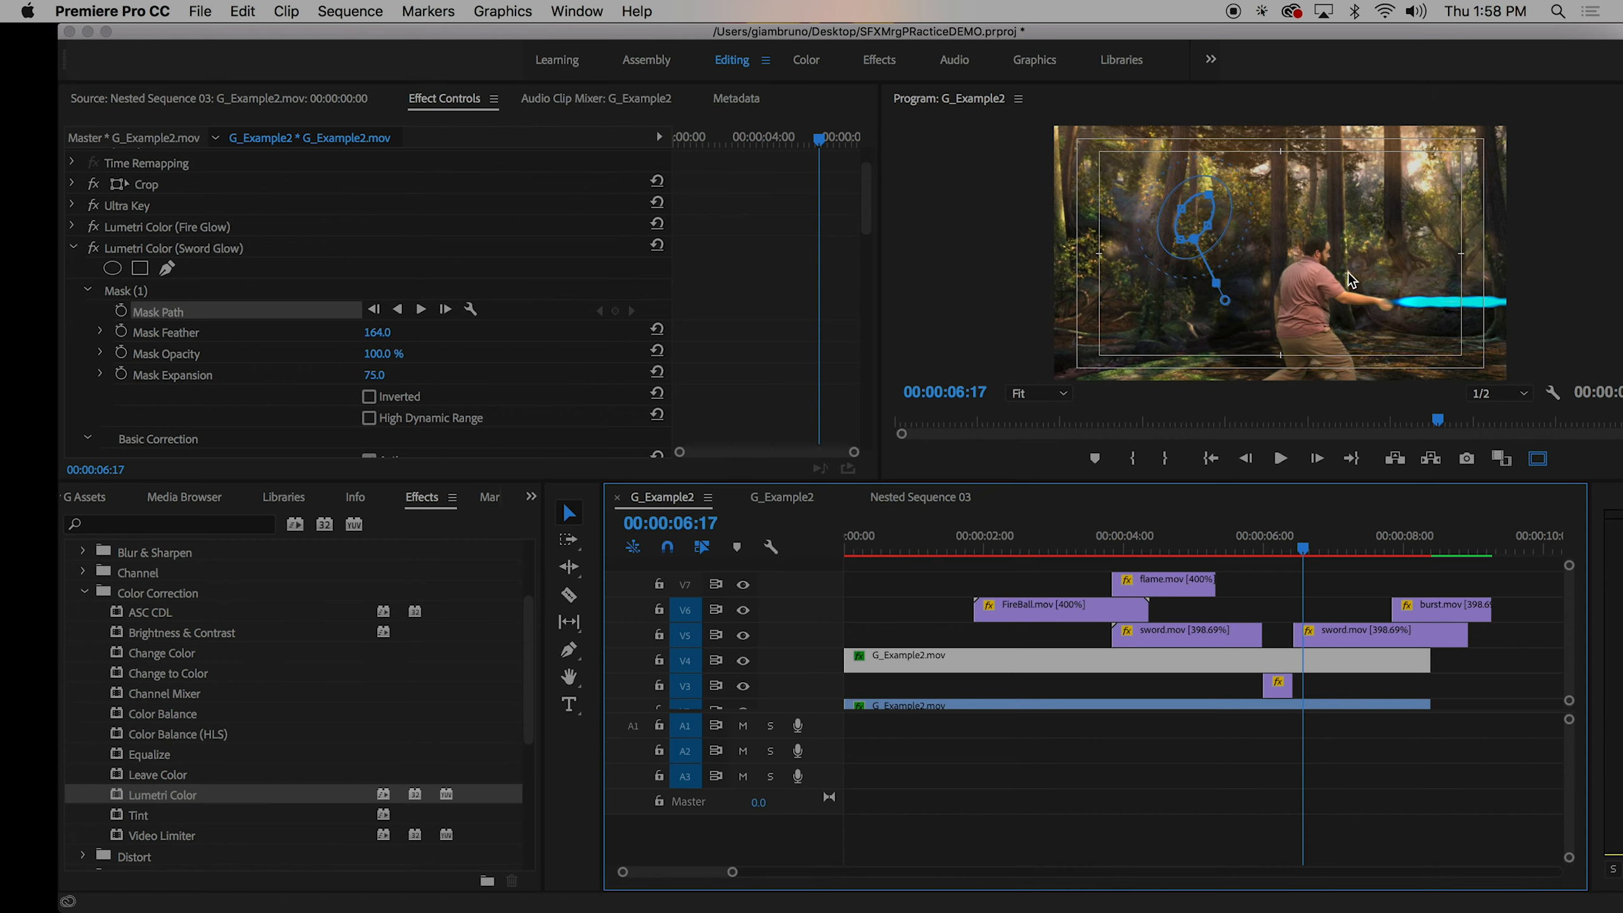
pyautogui.moveTo(1194, 216); pyautogui.dragTo(1400, 302)
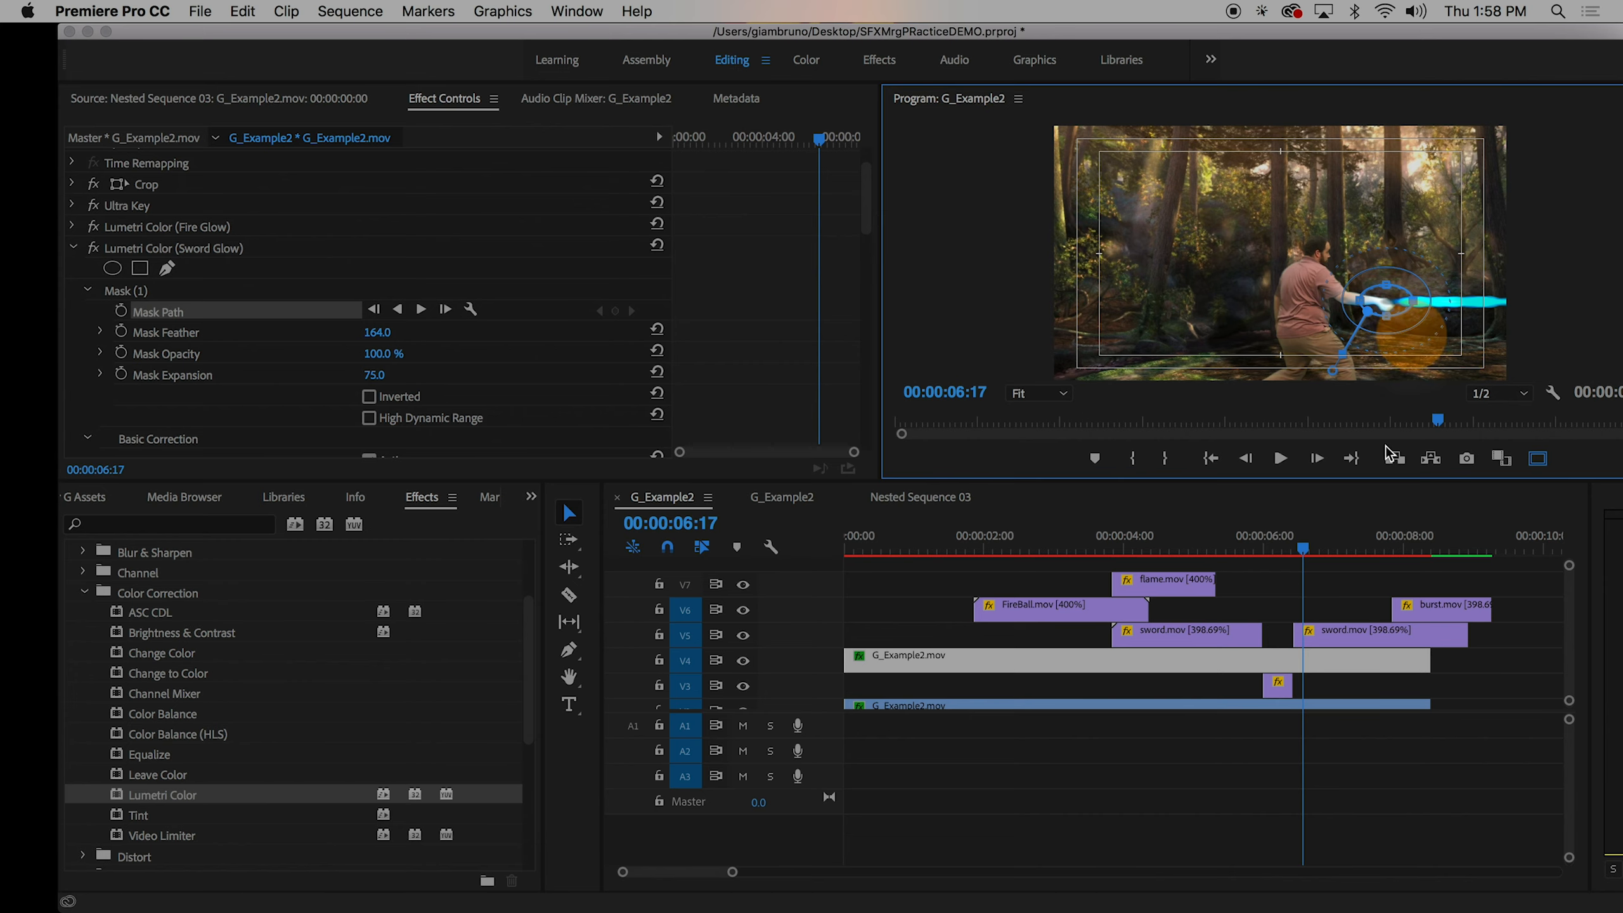
pyautogui.click(1306, 673)
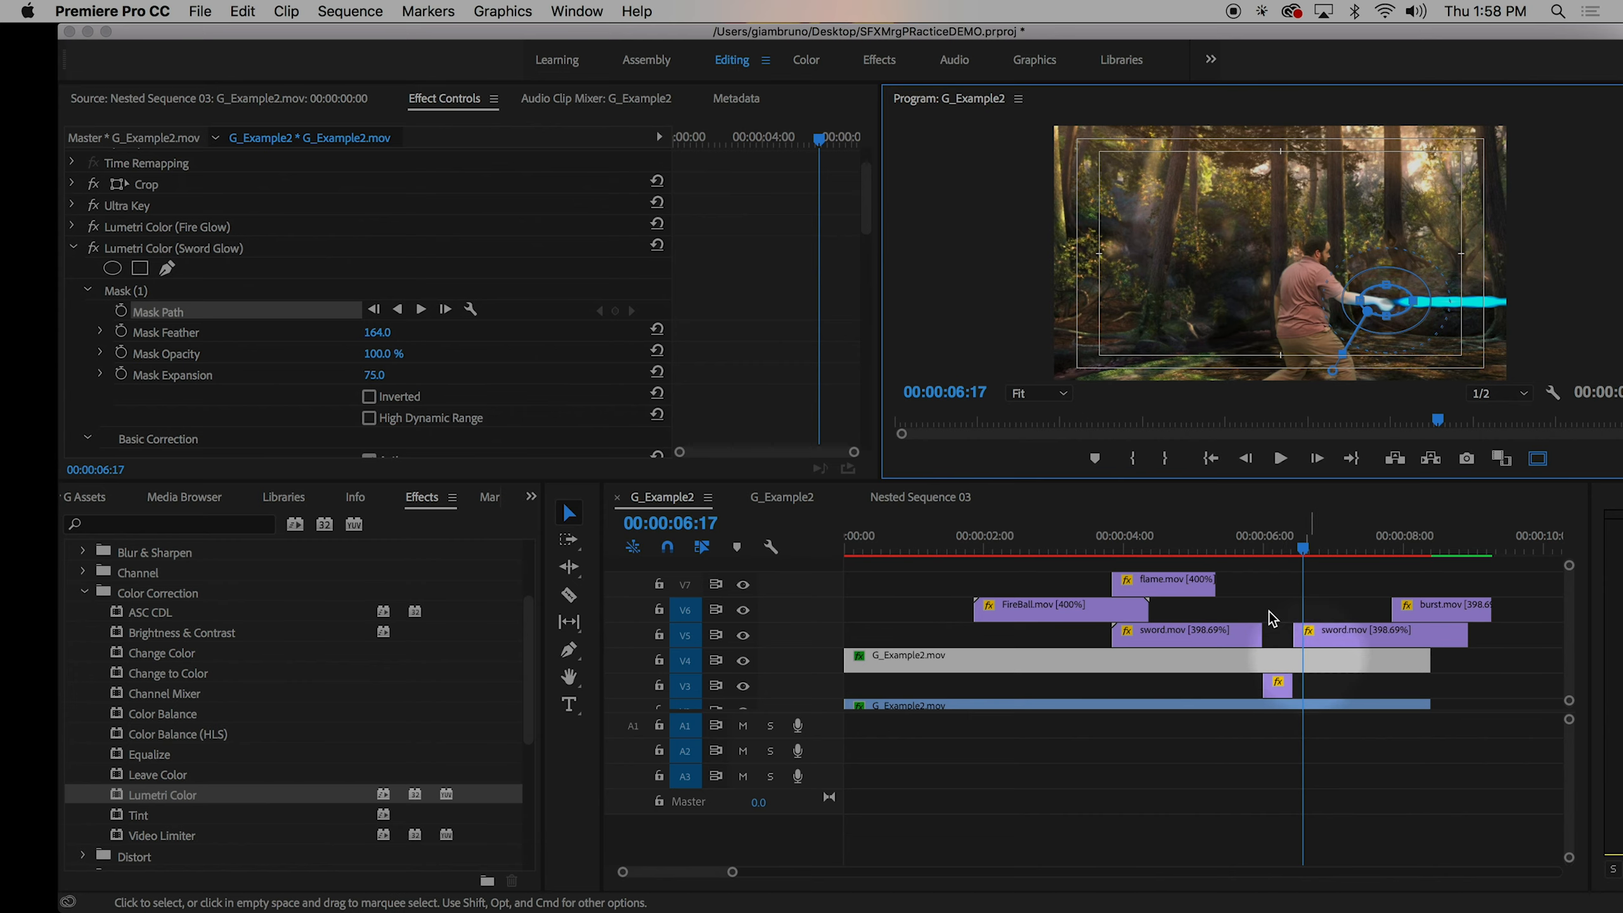
# - Try to track the Sword Glow mask continuously backward from 00:00:06:17, and undo the tracking
pyautogui.click(398, 310)
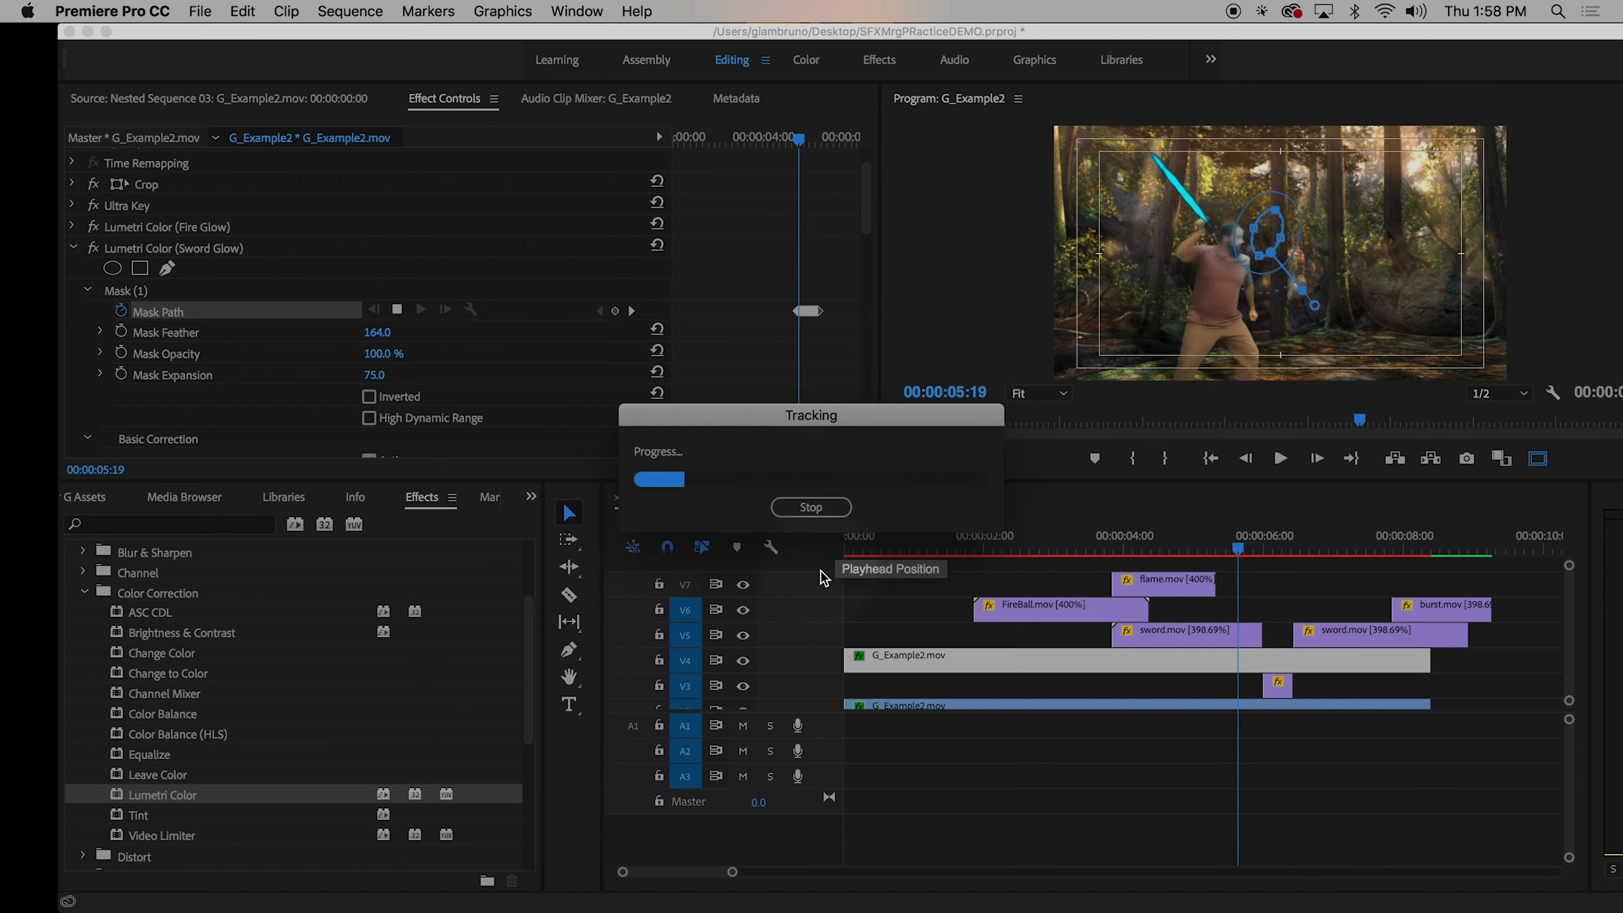
pyautogui.click(810, 508)
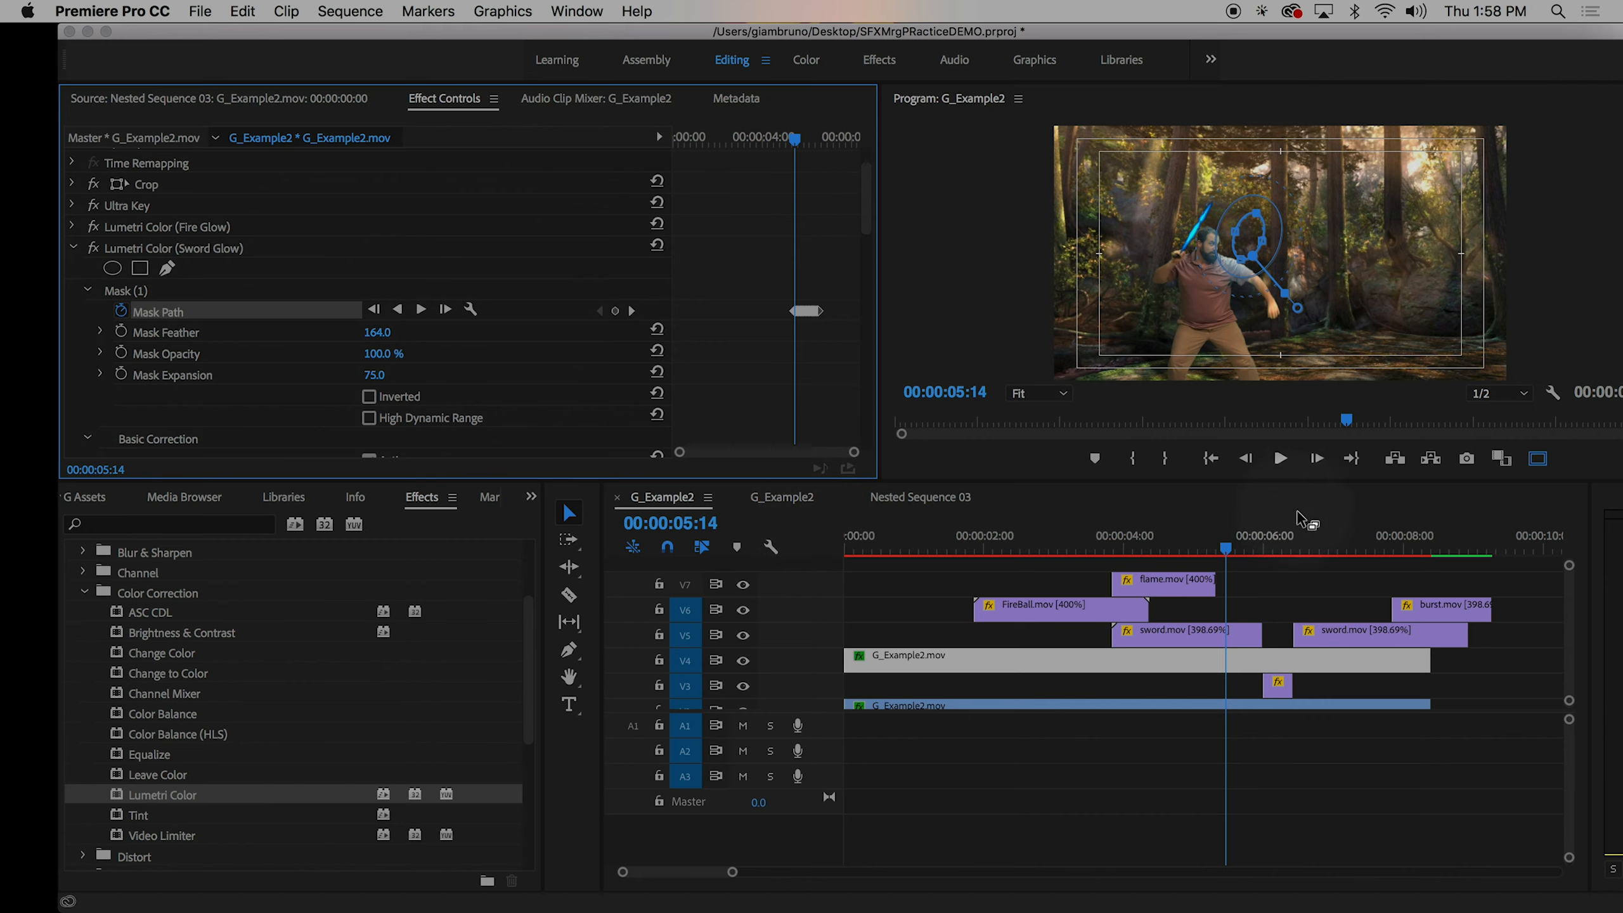
pyautogui.press('super+z')
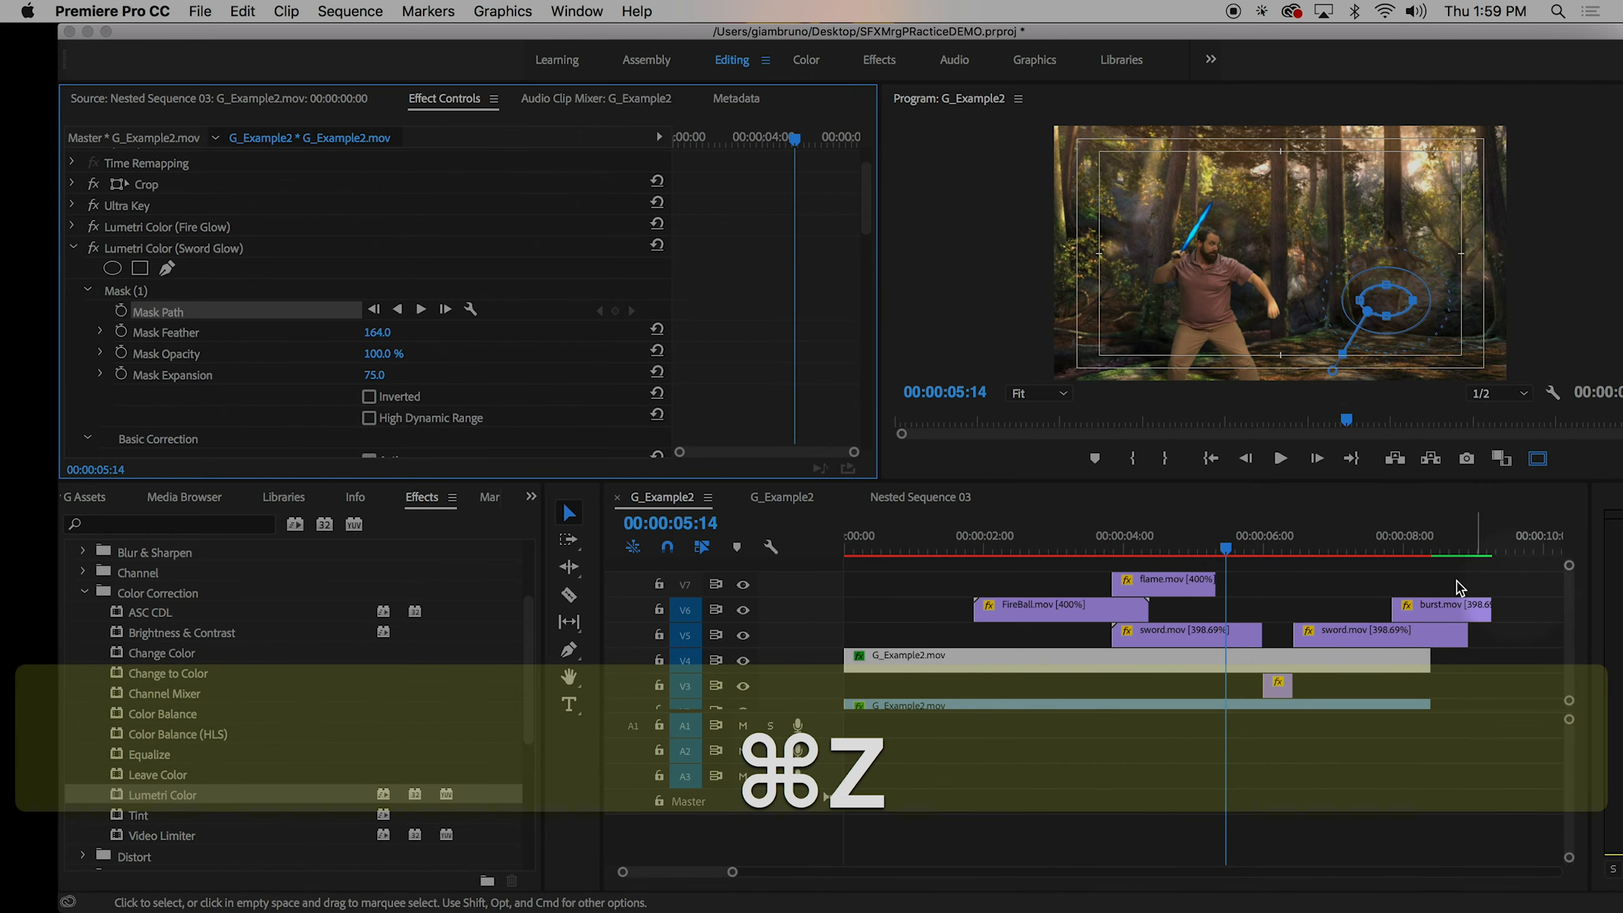
# - Return to 00:00:06:17 and track the Sword Glow mask backward one frame at a time to 00:00:06:10
pyautogui.click(1239, 551)
pyautogui.moveTo(1243, 554); pyautogui.dragTo(1304, 556)
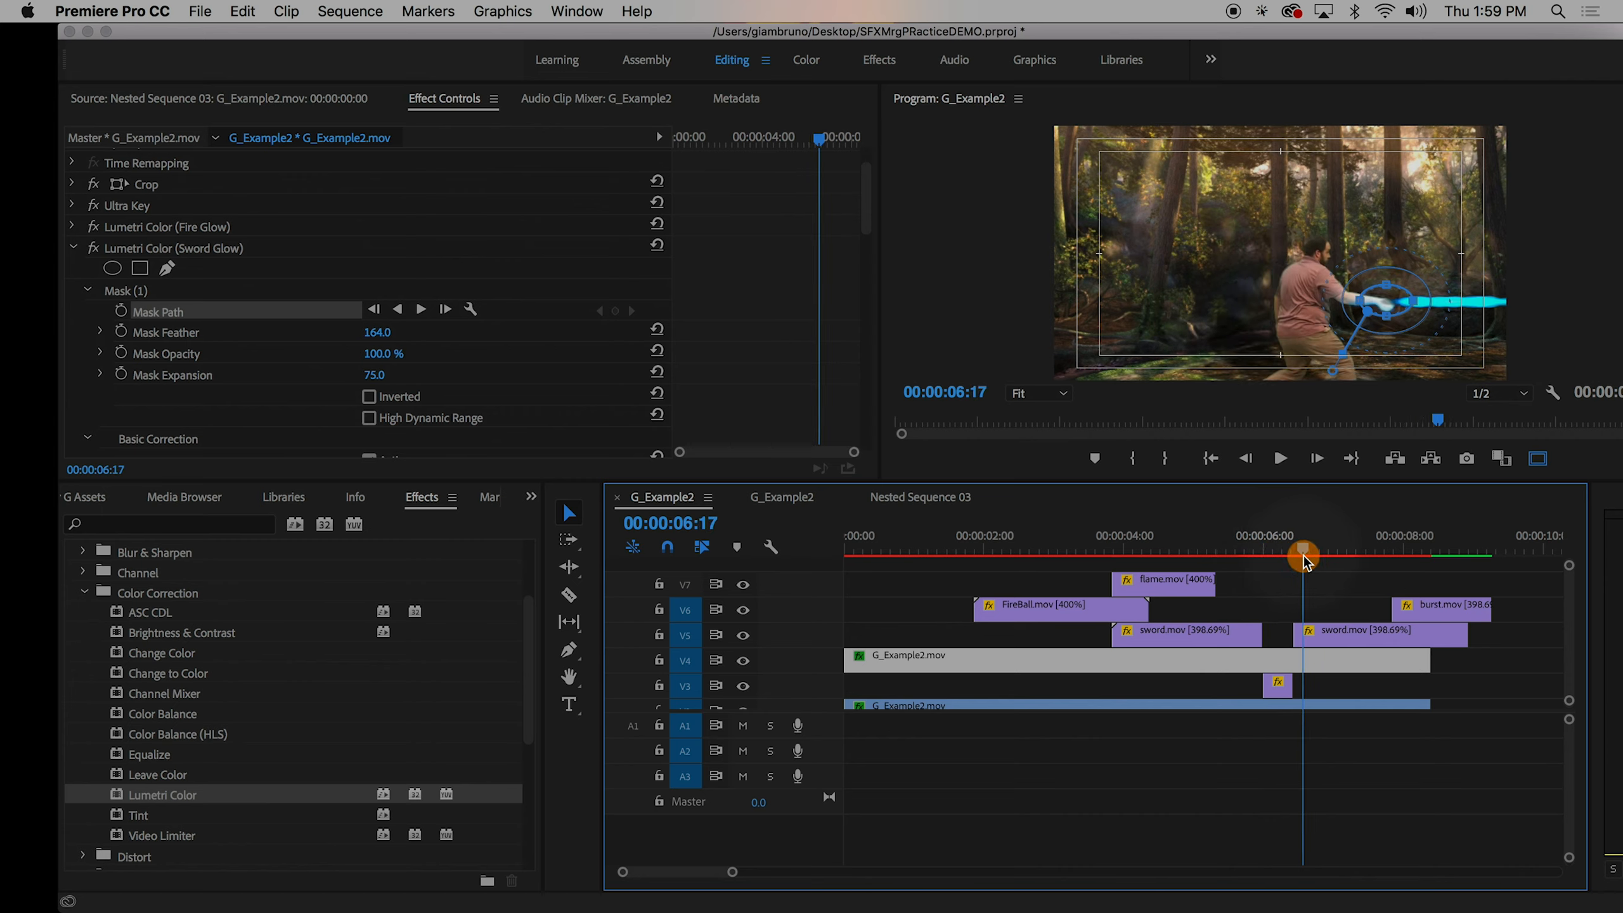
pyautogui.click(374, 312)
pyautogui.click(374, 311)
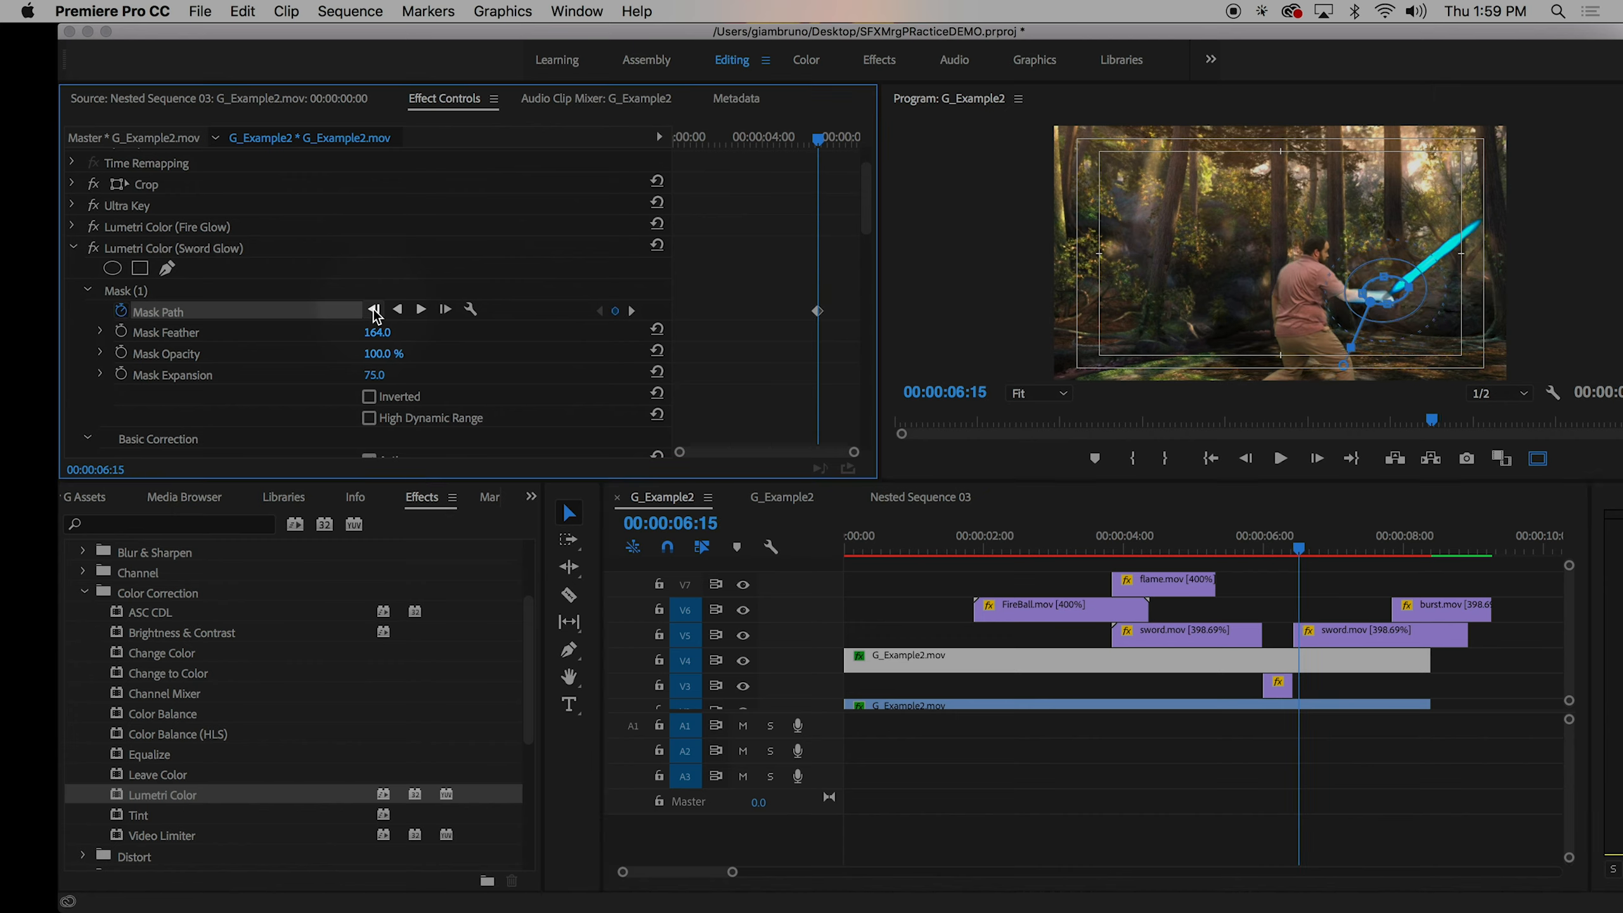
pyautogui.click(374, 311)
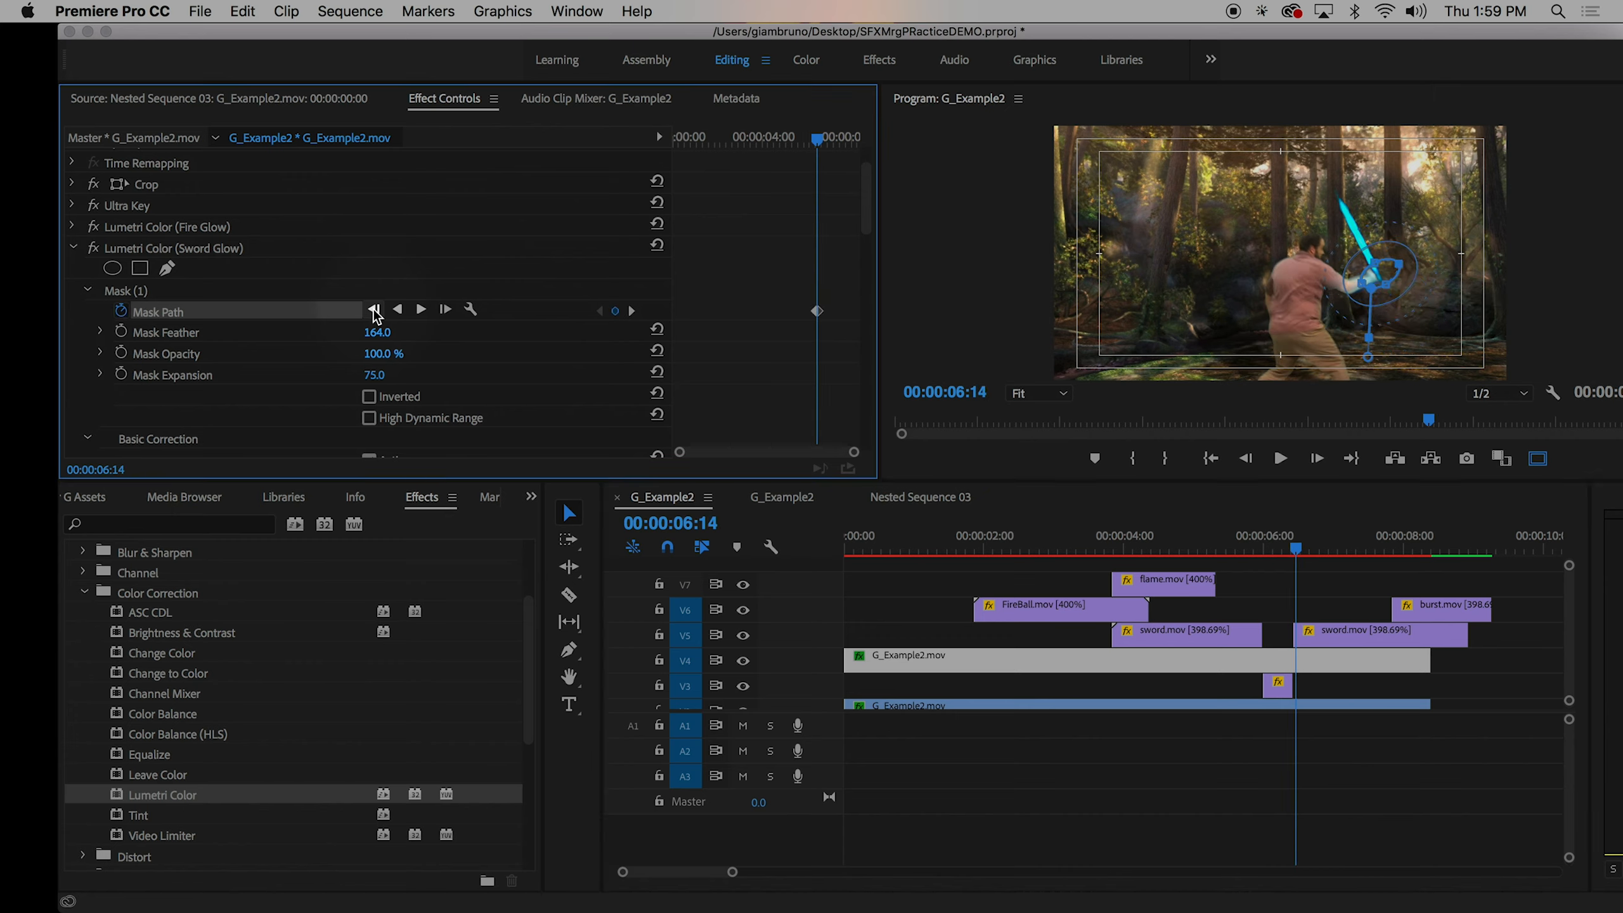
pyautogui.click(374, 311)
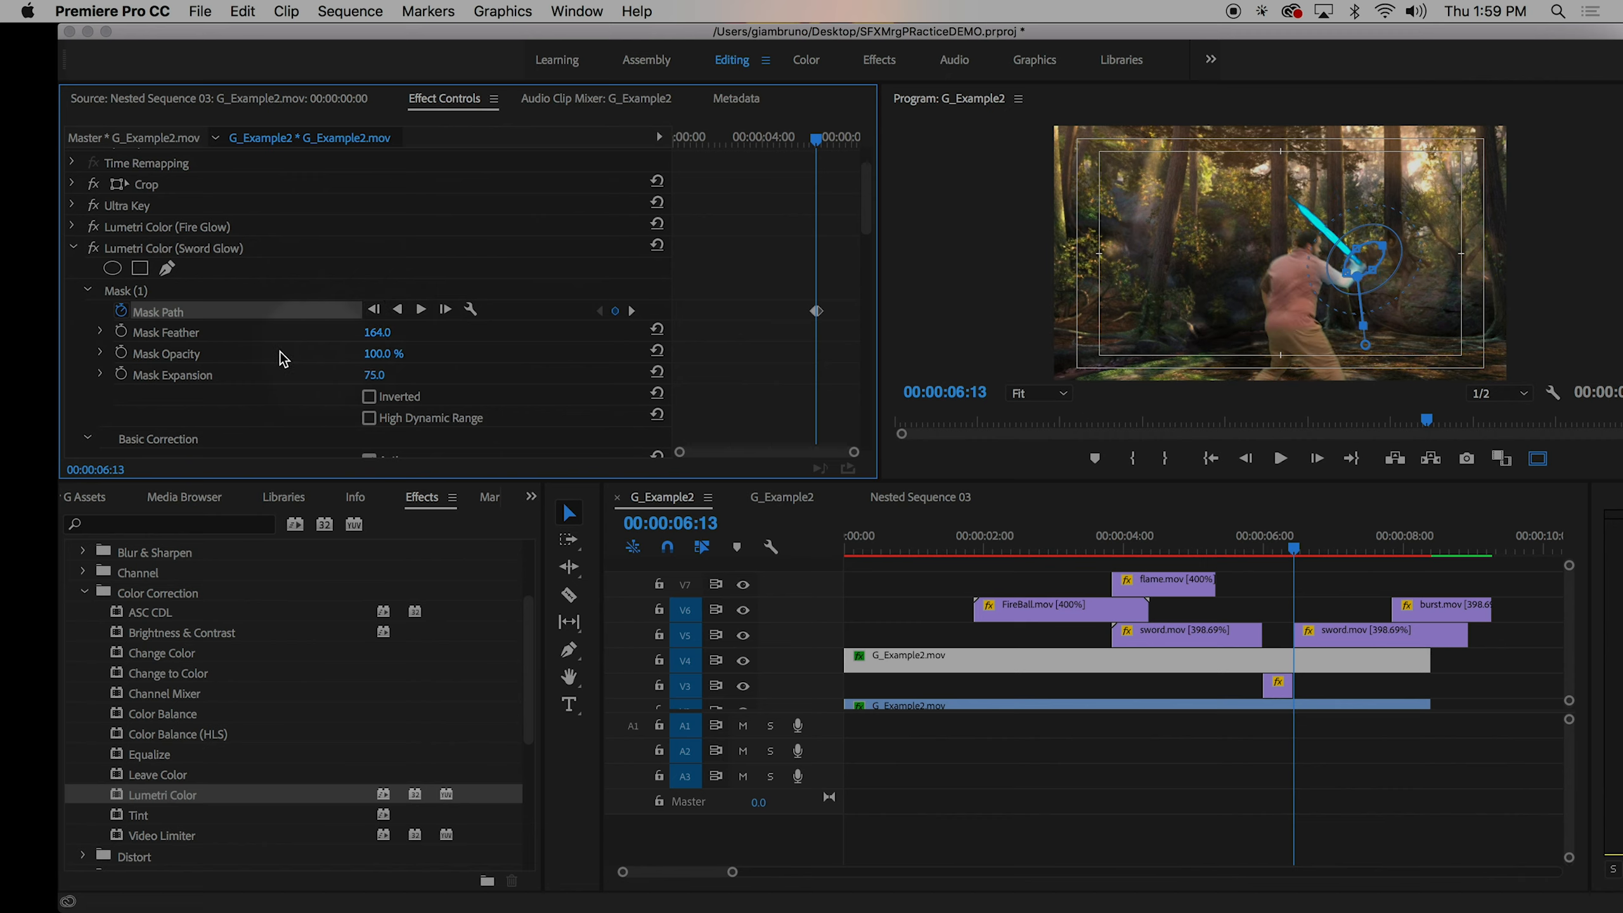
pyautogui.click(374, 311)
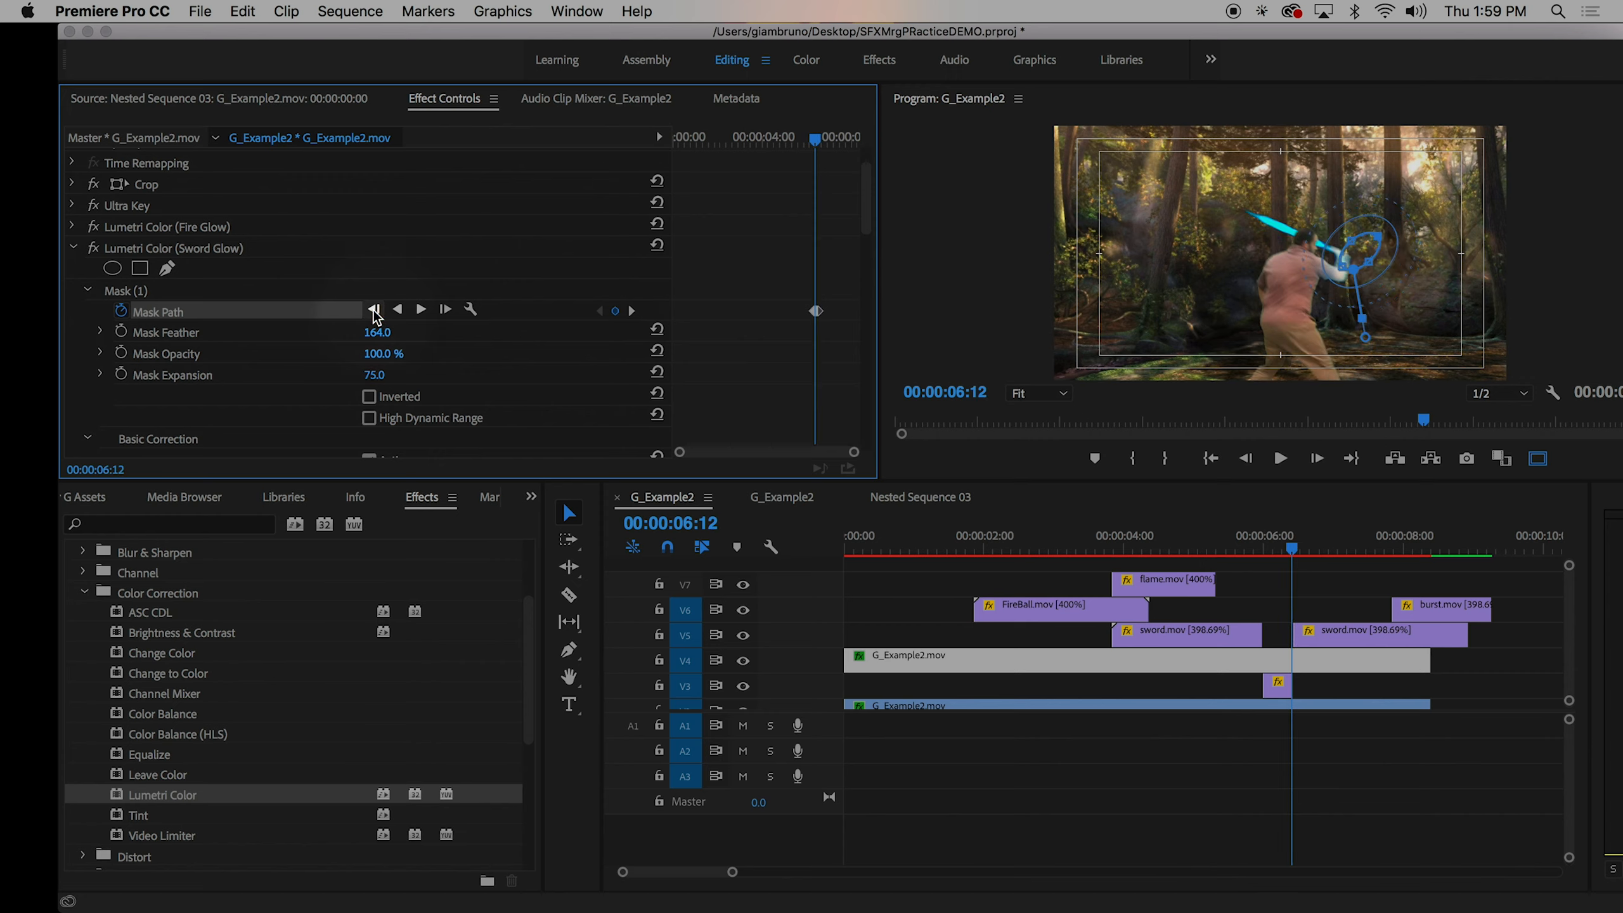
pyautogui.click(374, 311)
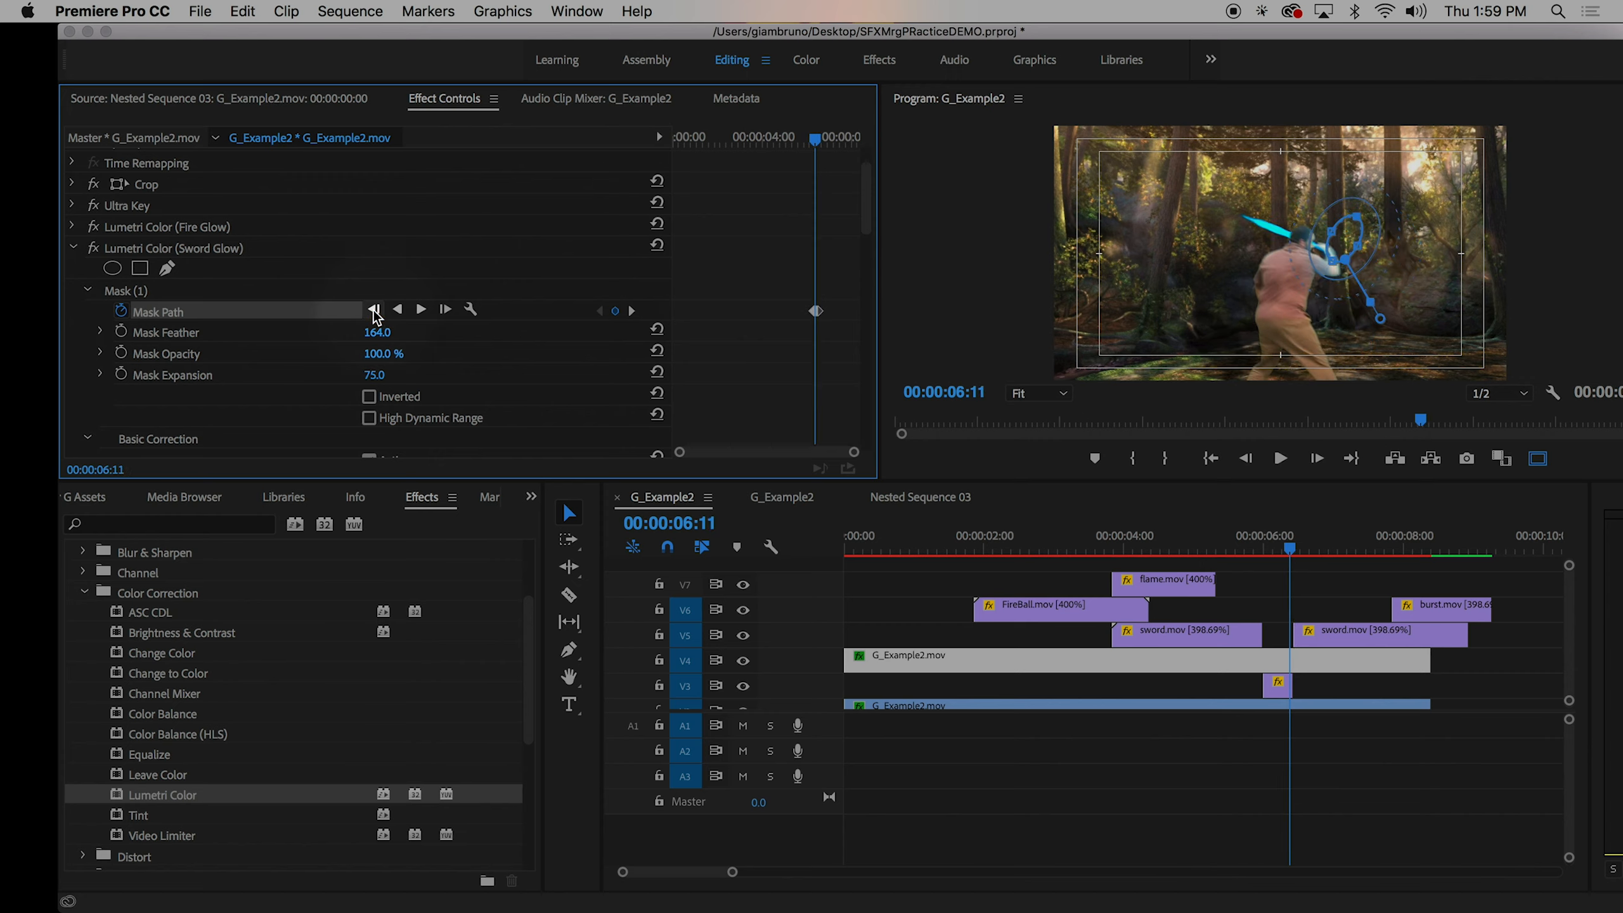
pyautogui.click(374, 312)
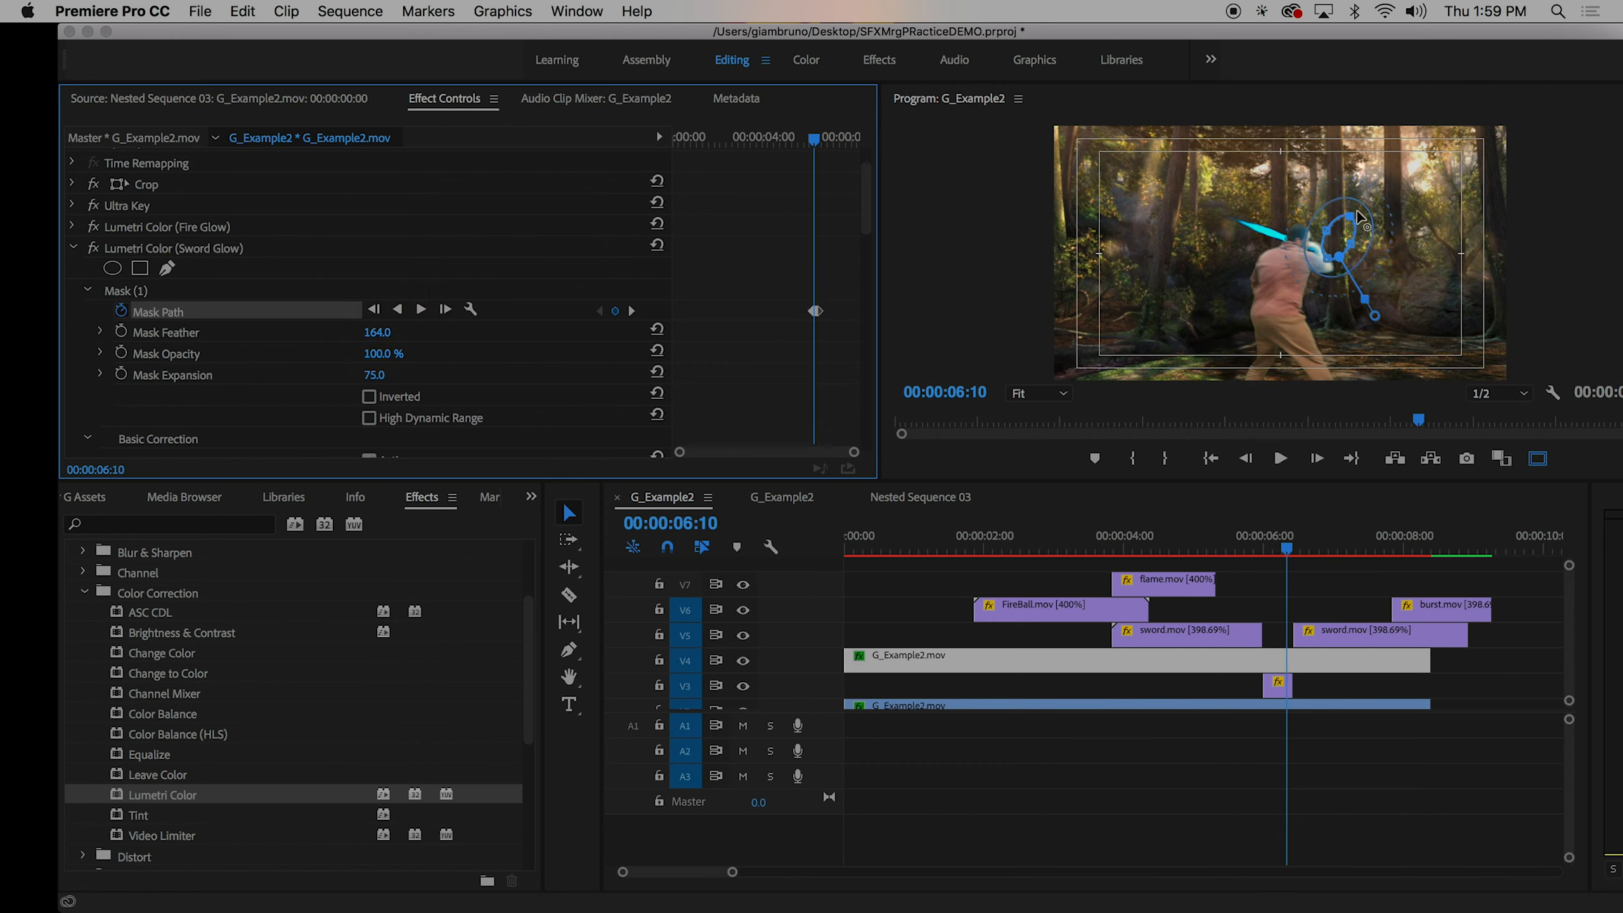
# - Rotate the Sword Glow mask back toward the actor's raised hands at 00:00:06:10 and track it backward frame by frame to 00:00:06:04
pyautogui.moveTo(1358, 207); pyautogui.dragTo(1325, 227)
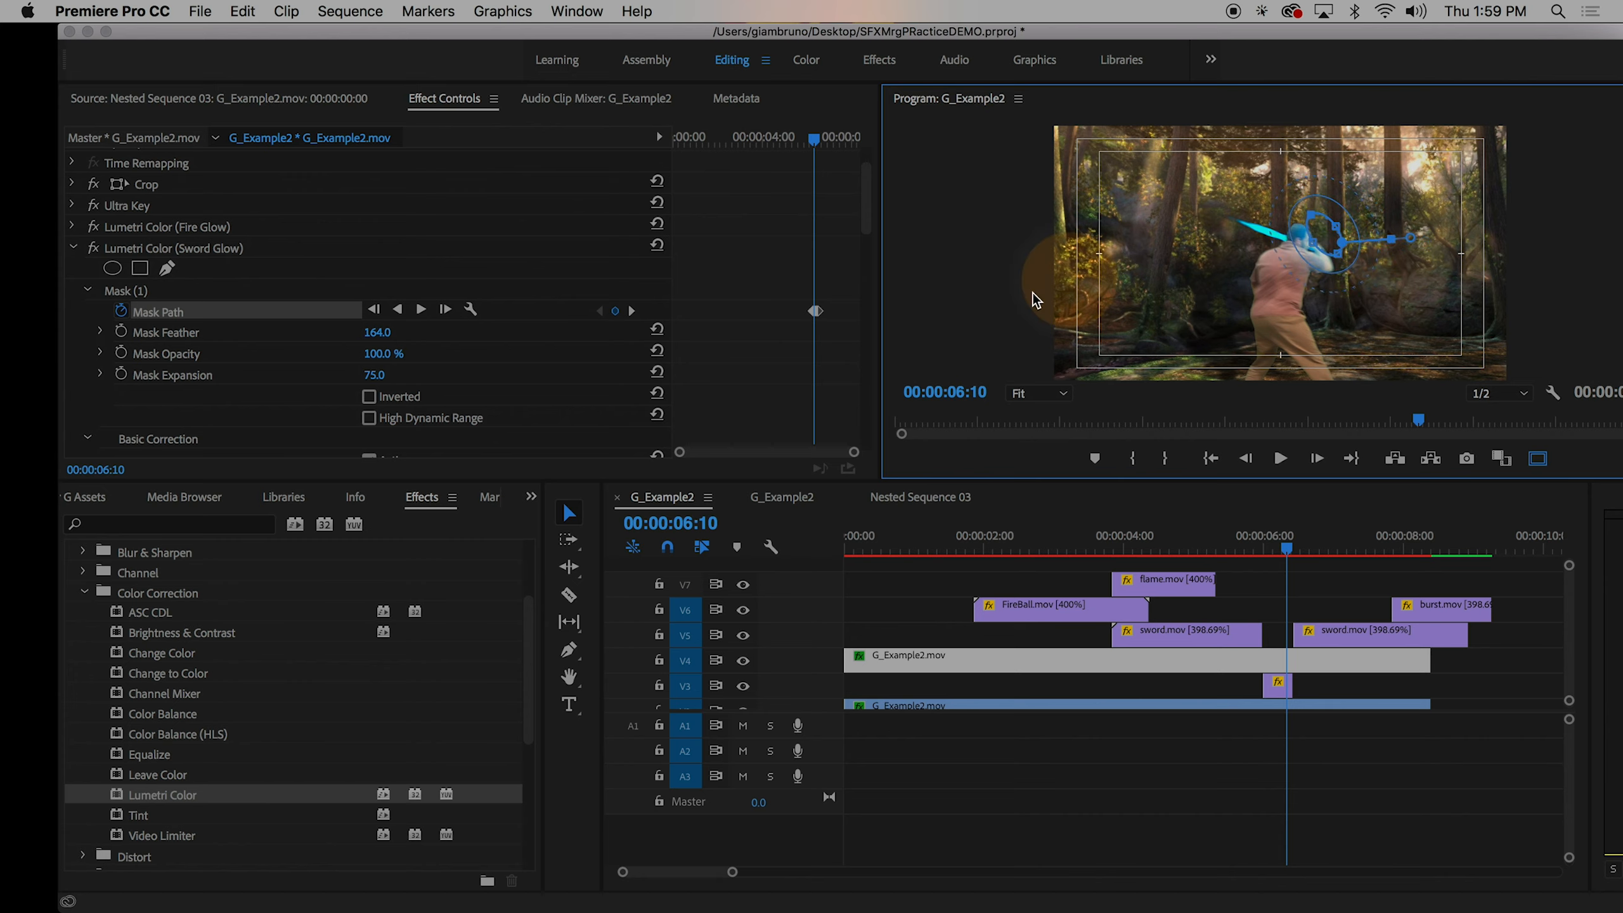
pyautogui.click(373, 312)
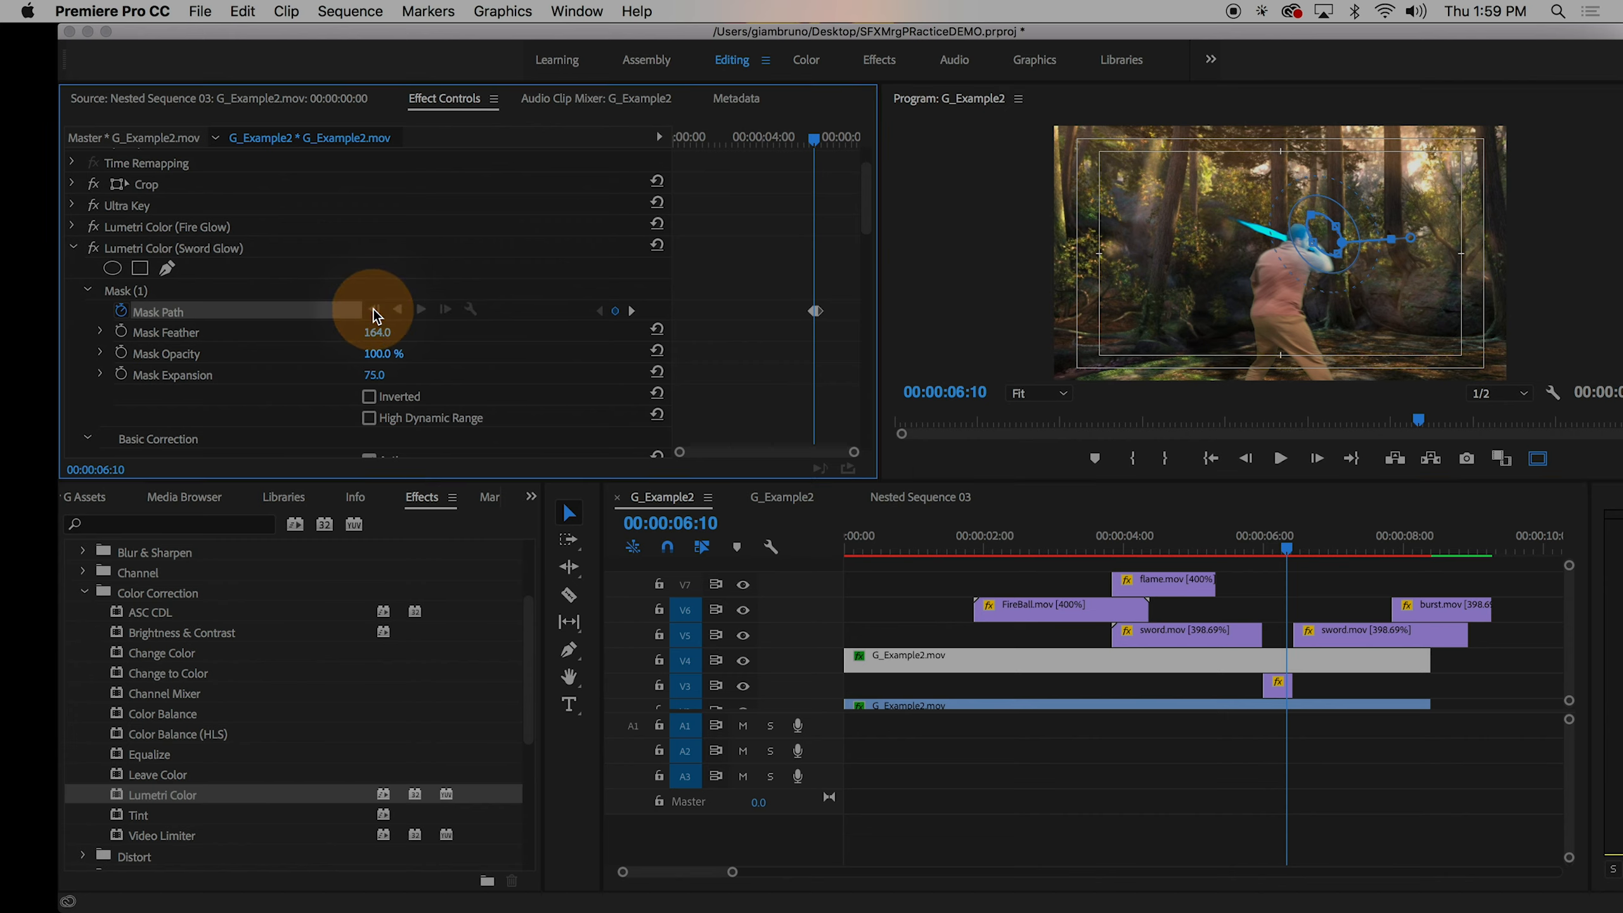
pyautogui.click(374, 312)
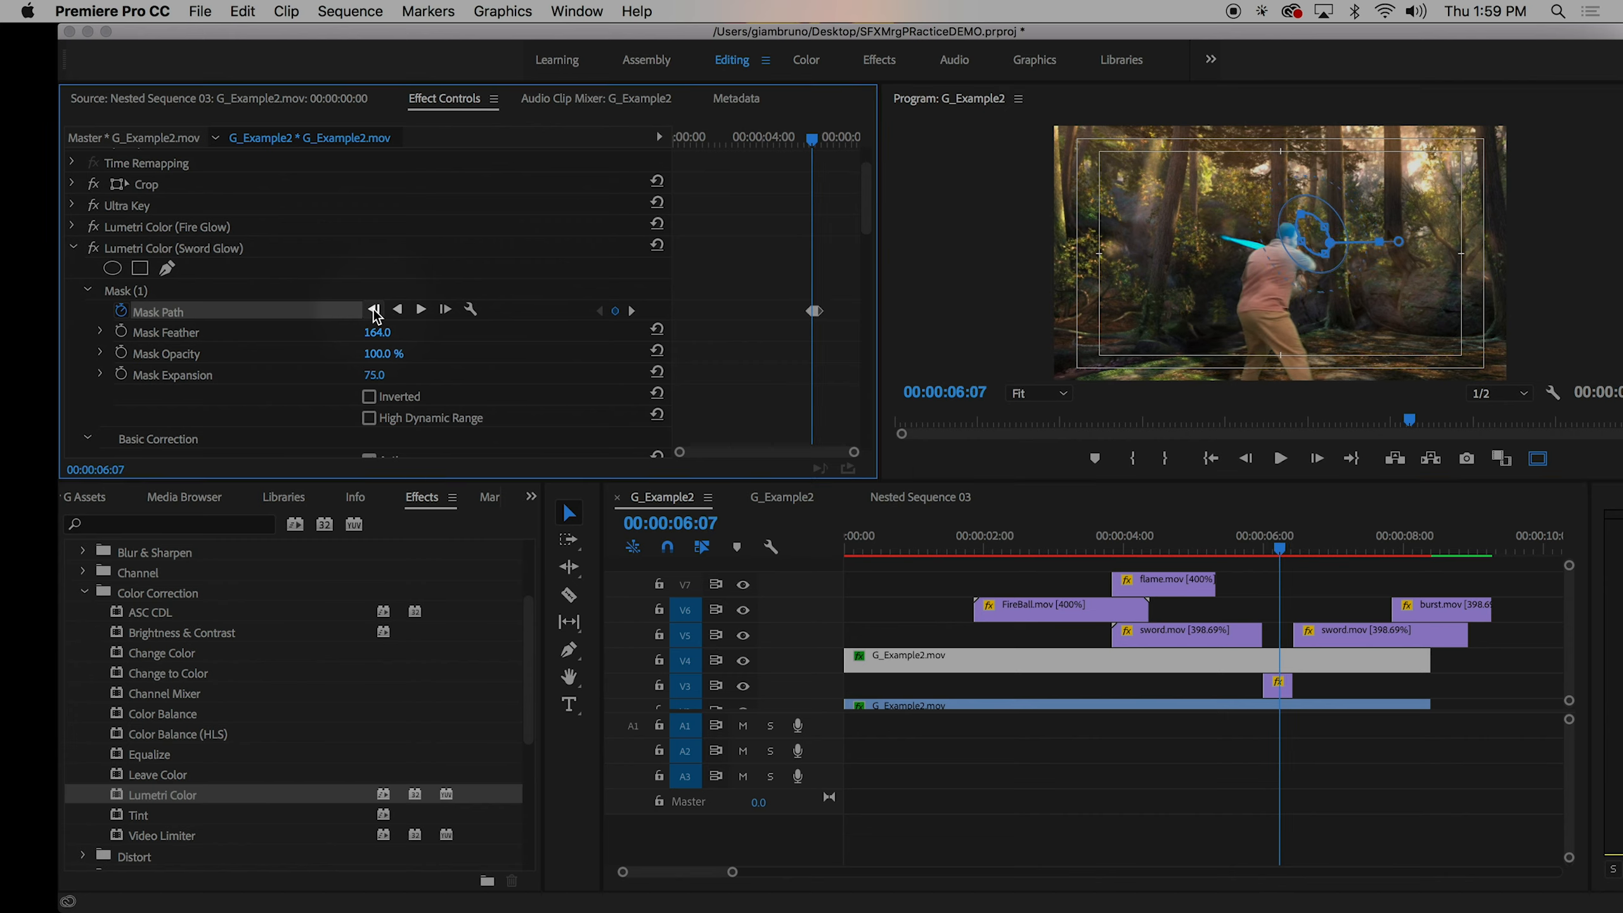
pyautogui.click(374, 311)
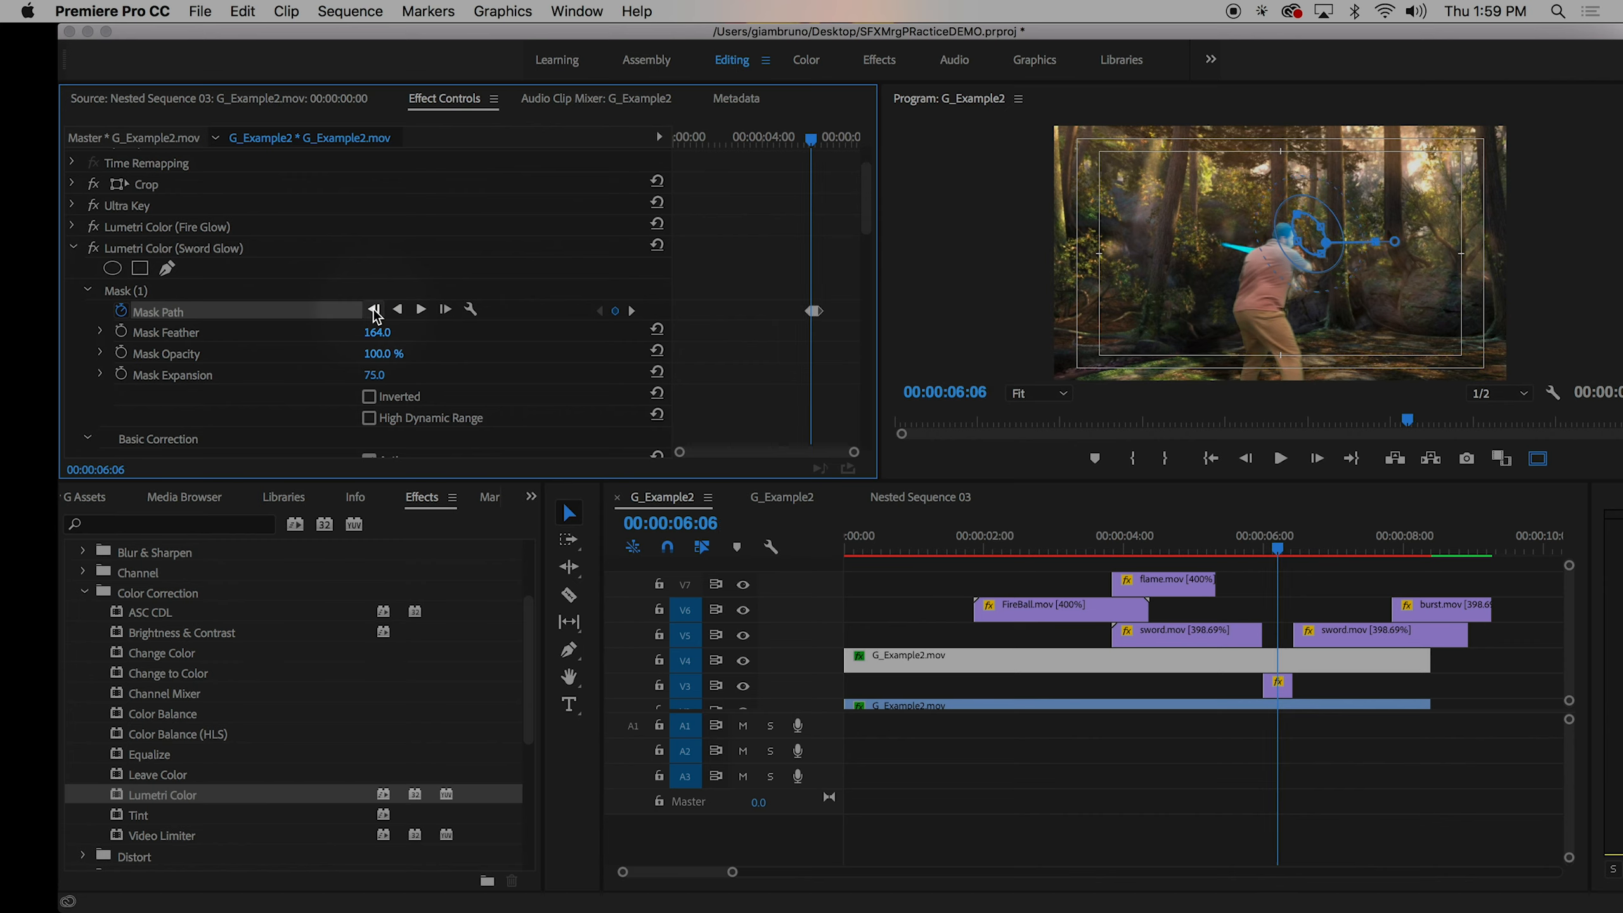
pyautogui.click(375, 311)
pyautogui.click(374, 311)
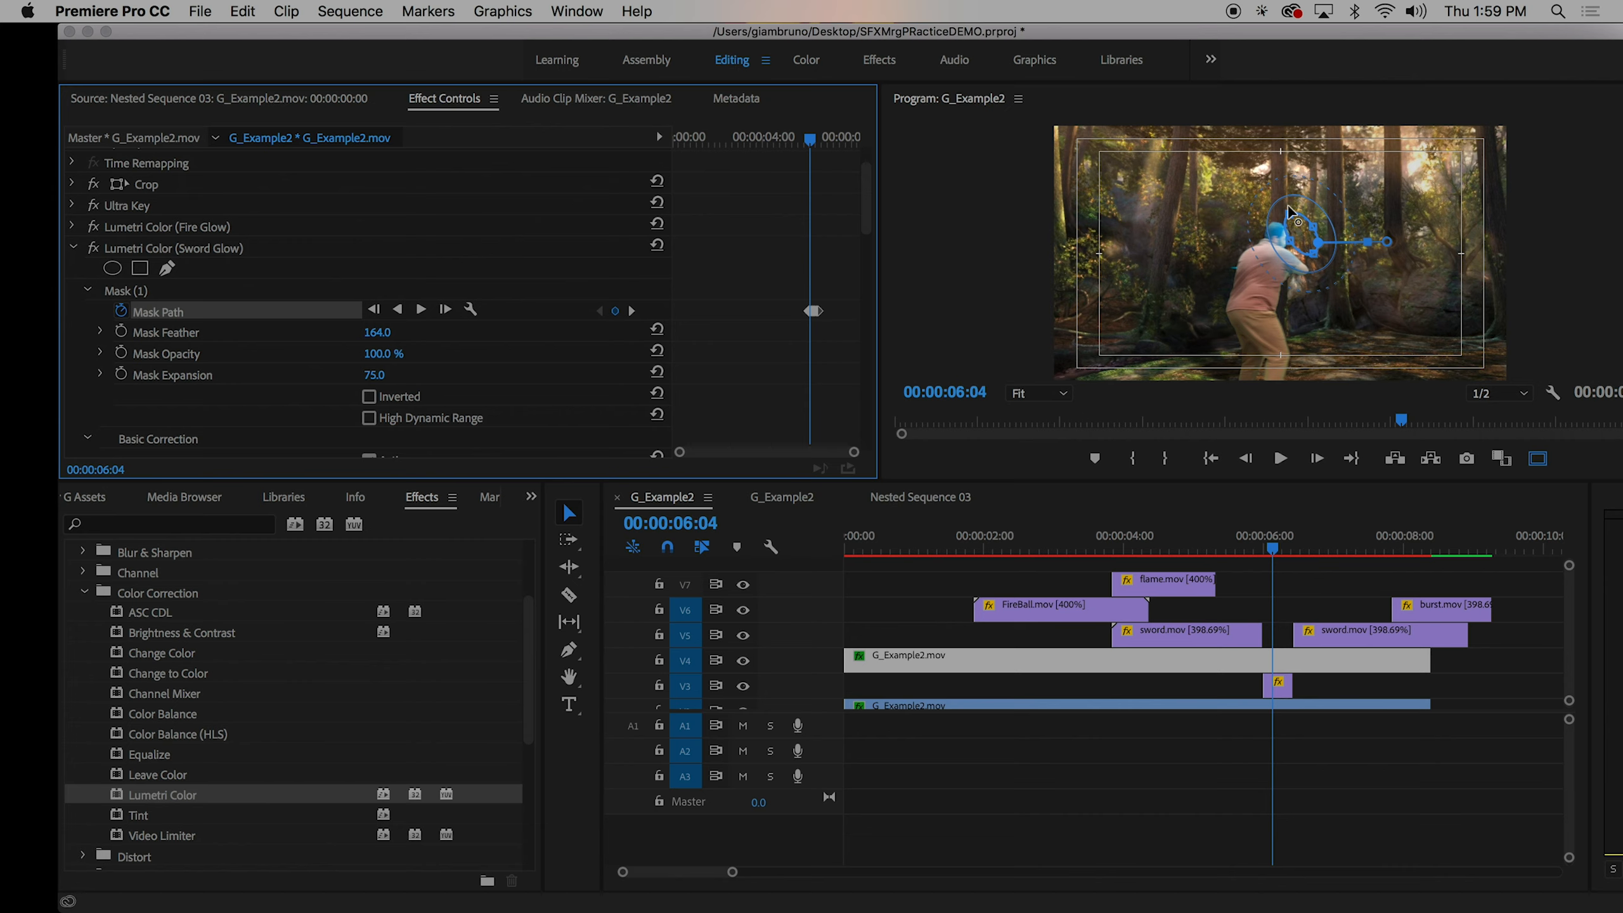
# - Reposition the Sword Glow mask over the actor's upper body at 00:00:06:04 and track it backward frame by frame to 00:00:06:00
pyautogui.moveTo(1289, 200); pyautogui.dragTo(1267, 263)
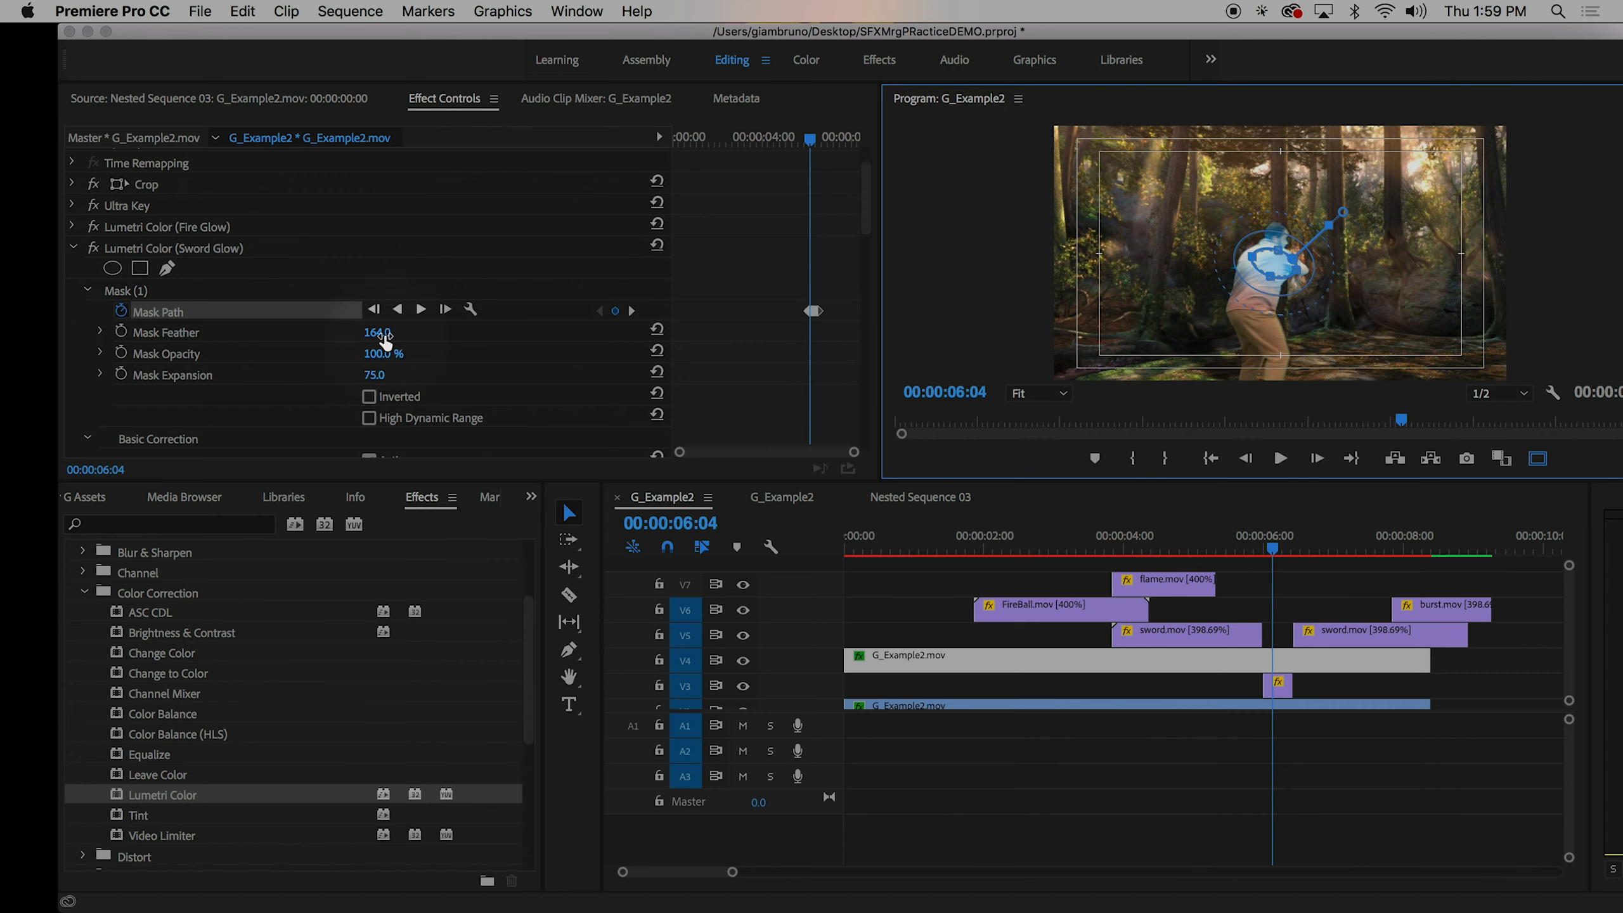
pyautogui.click(376, 310)
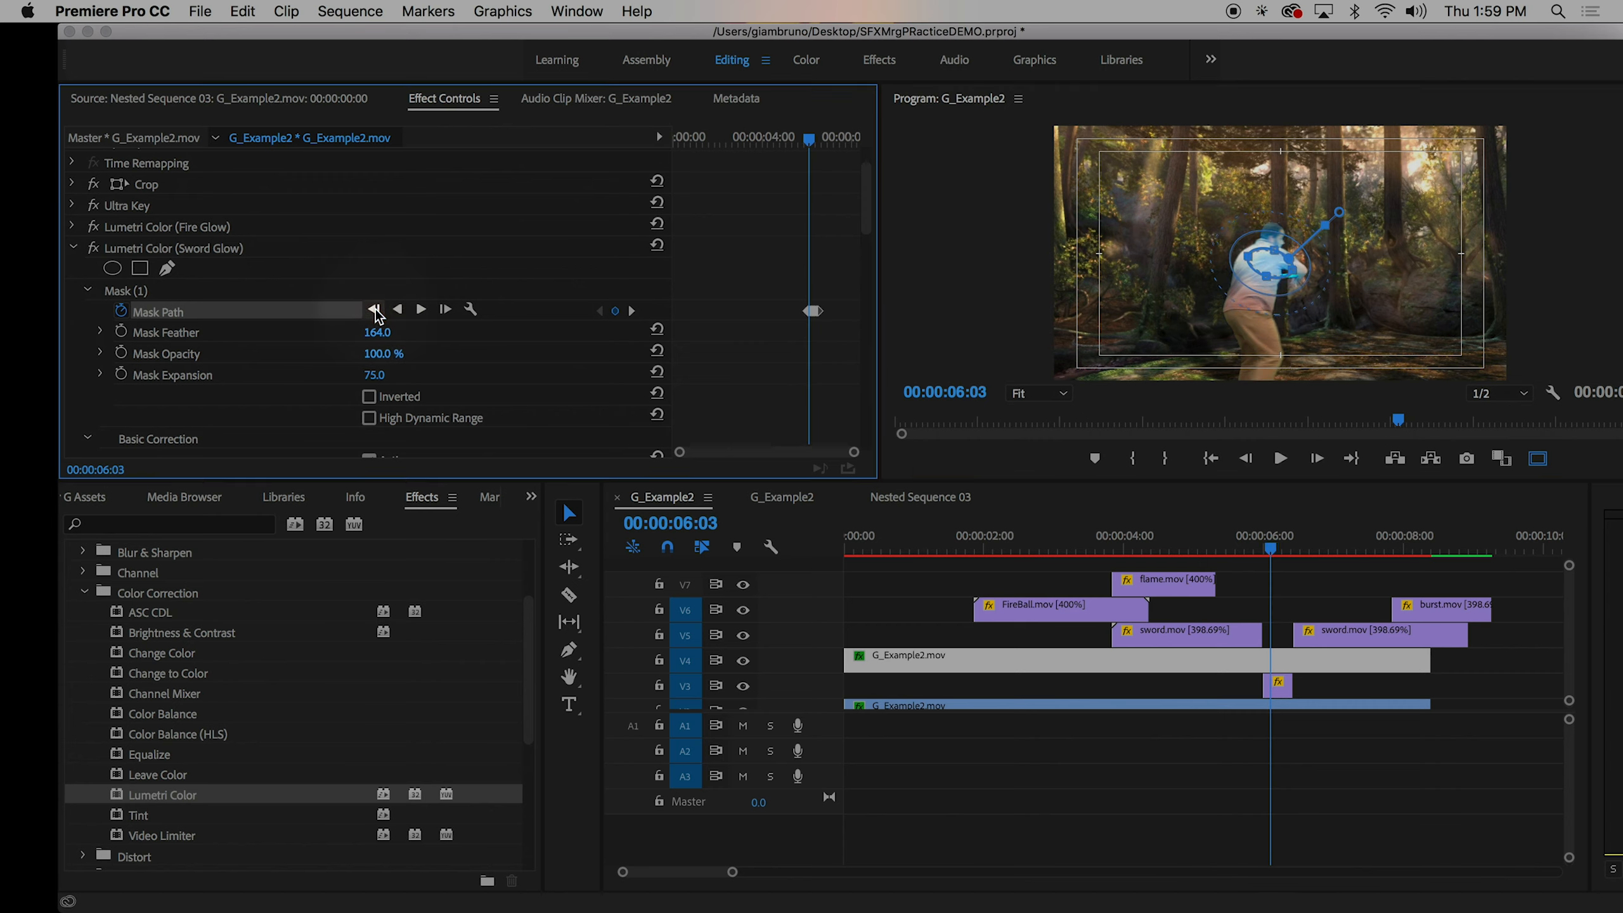
pyautogui.click(376, 310)
pyautogui.click(376, 310)
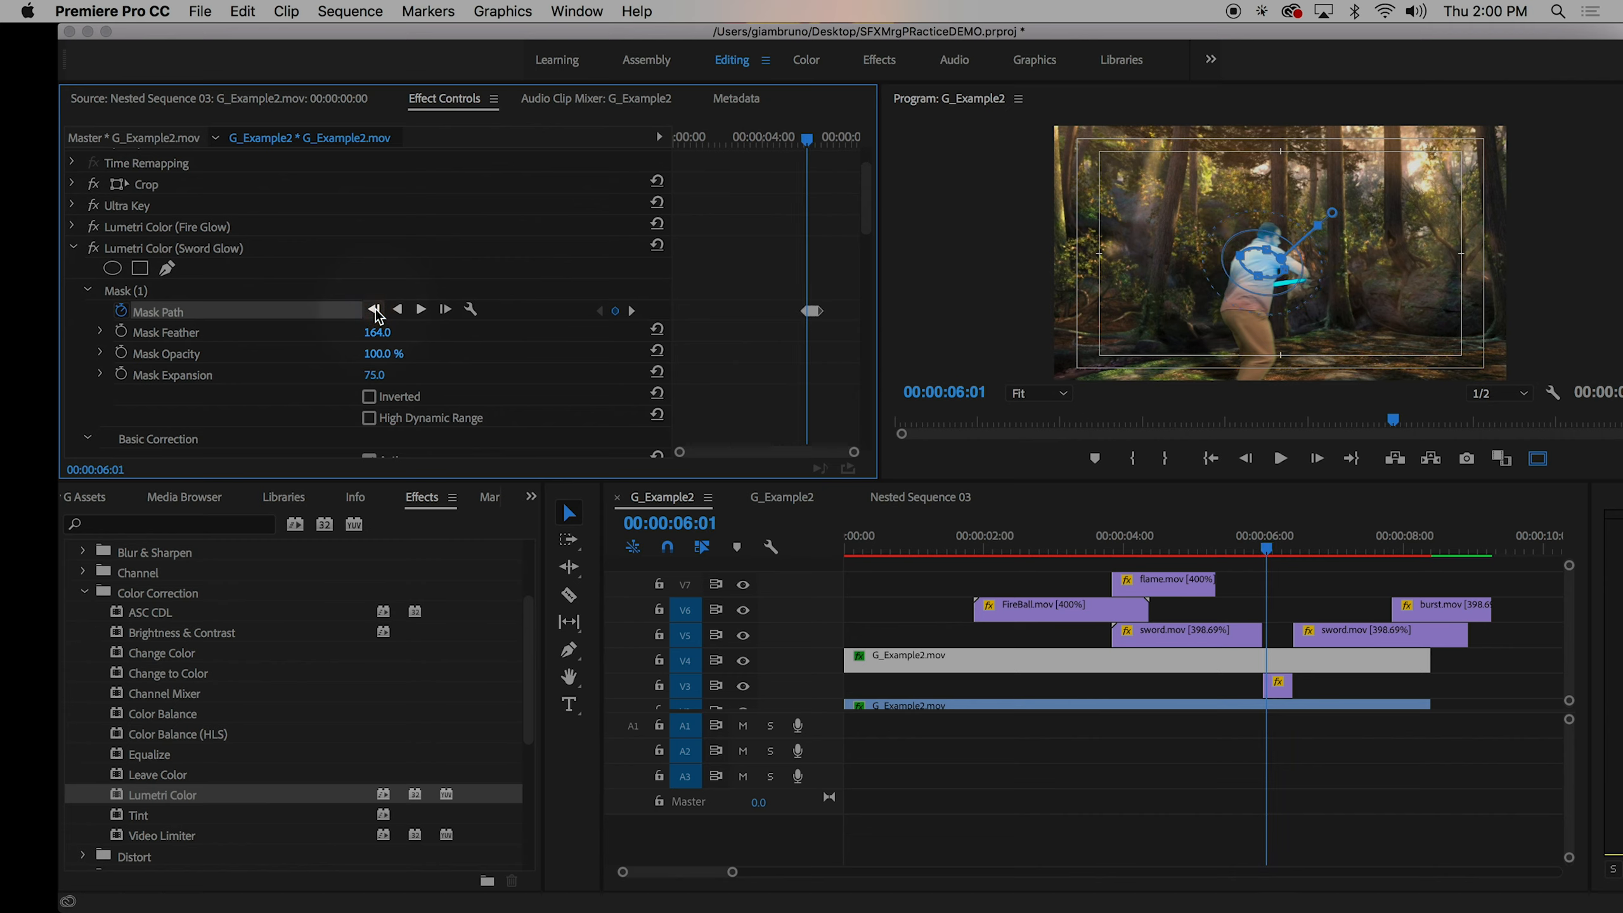
pyautogui.click(375, 310)
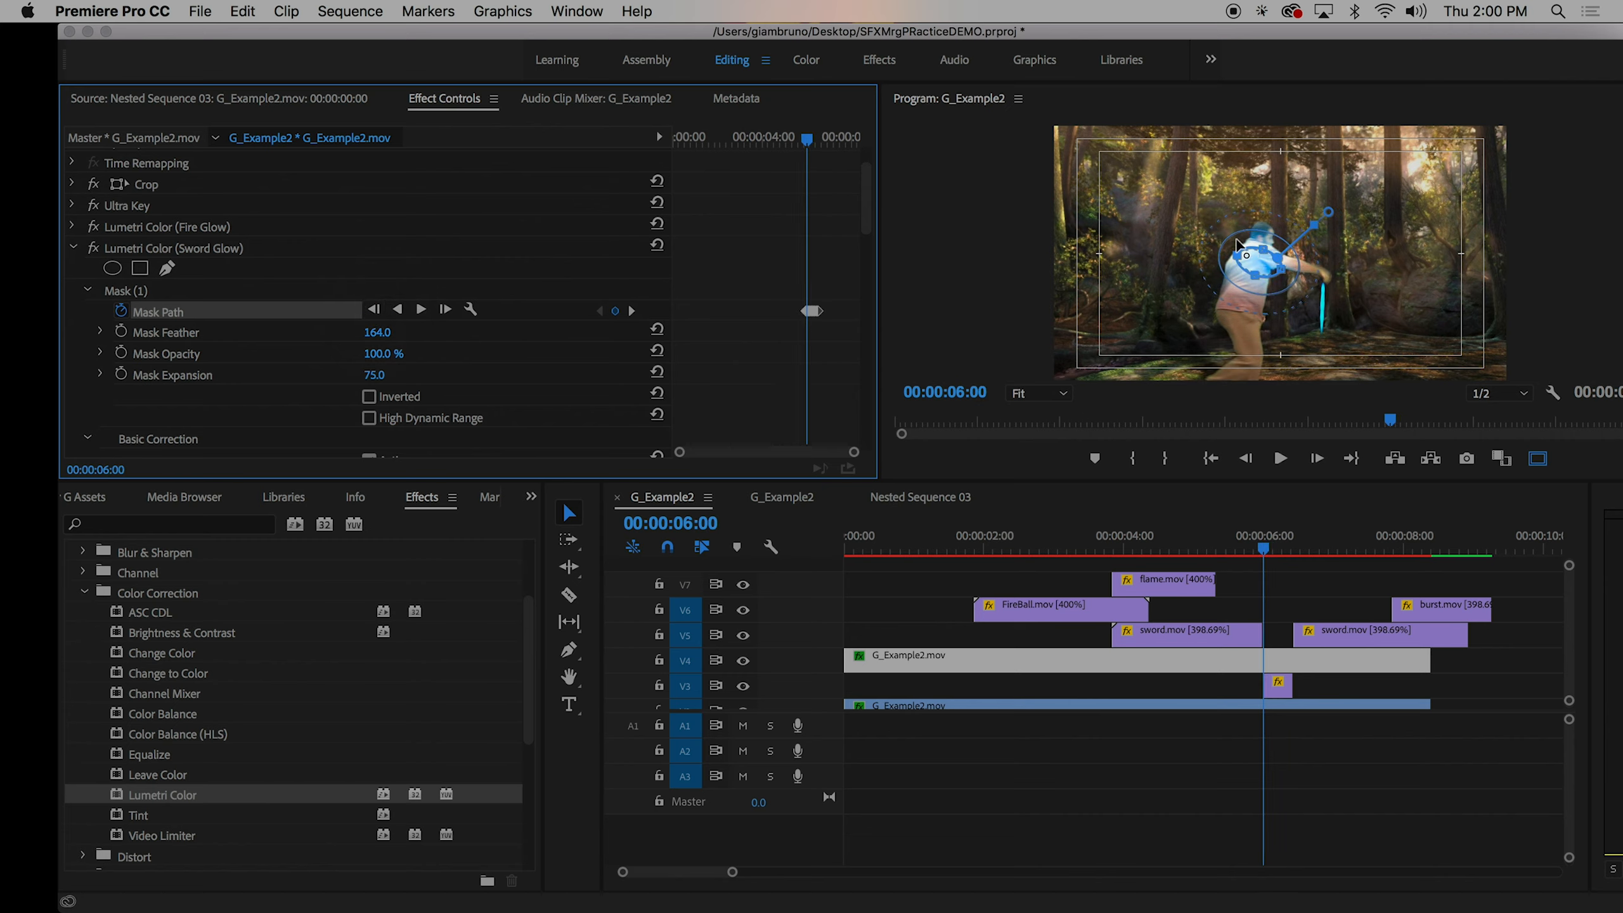
# - Move the Sword Glow mask onto the extended sword hand at 00:00:06:00 and track it backward frame by frame past 00:00:05:28
pyautogui.click(1224, 255)
pyautogui.moveTo(1224, 264); pyautogui.dragTo(1321, 274)
pyautogui.click(375, 309)
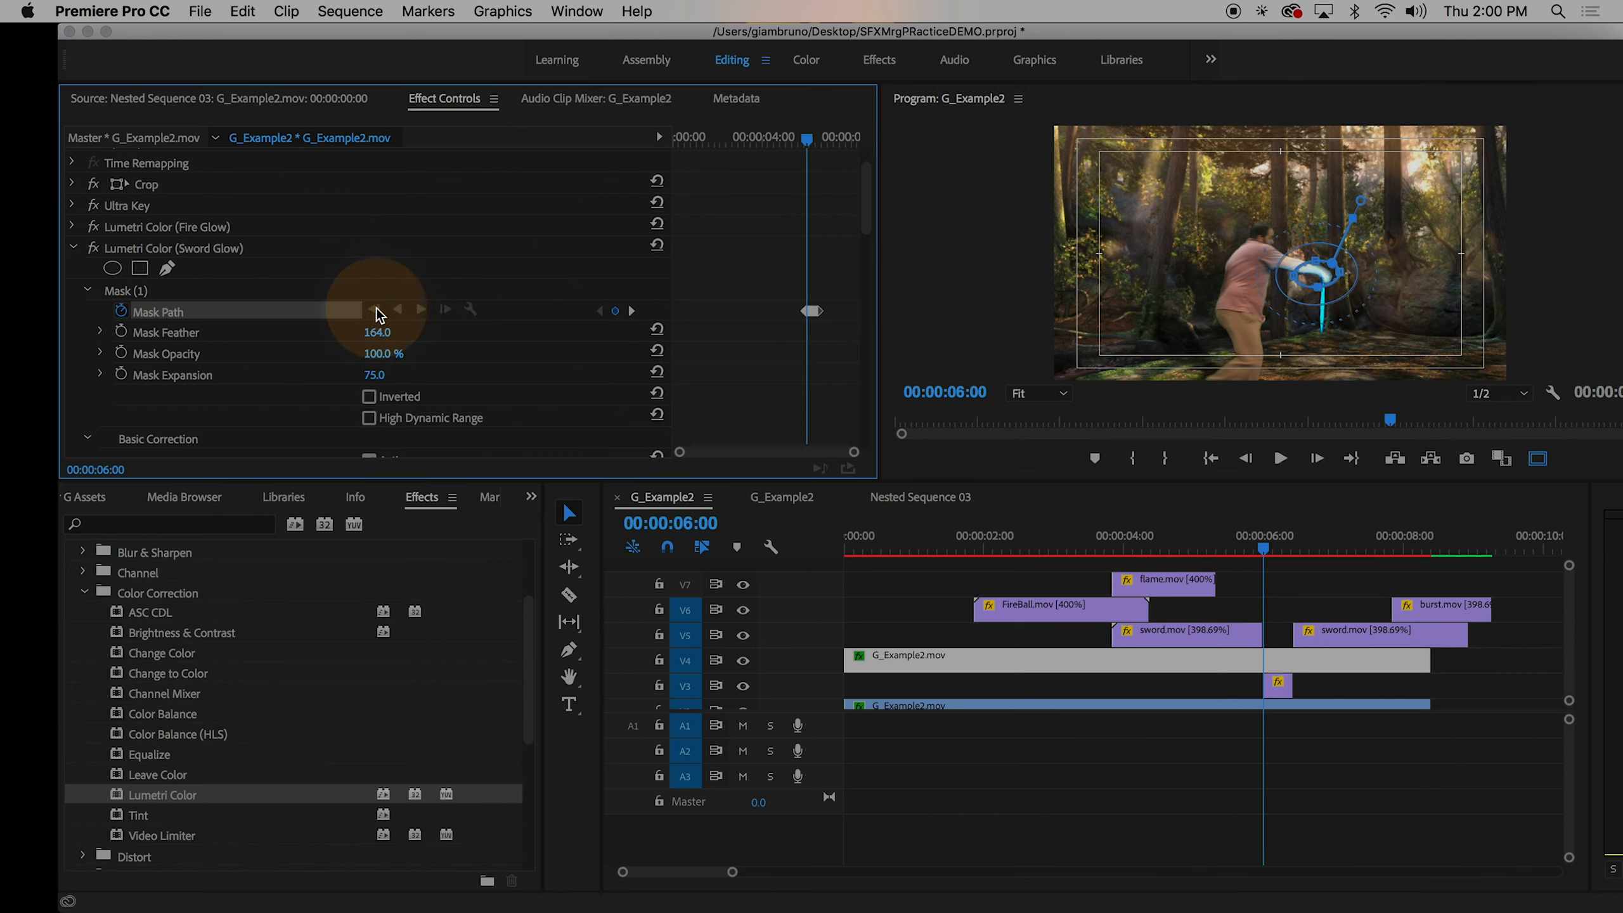
pyautogui.click(375, 309)
pyautogui.click(376, 309)
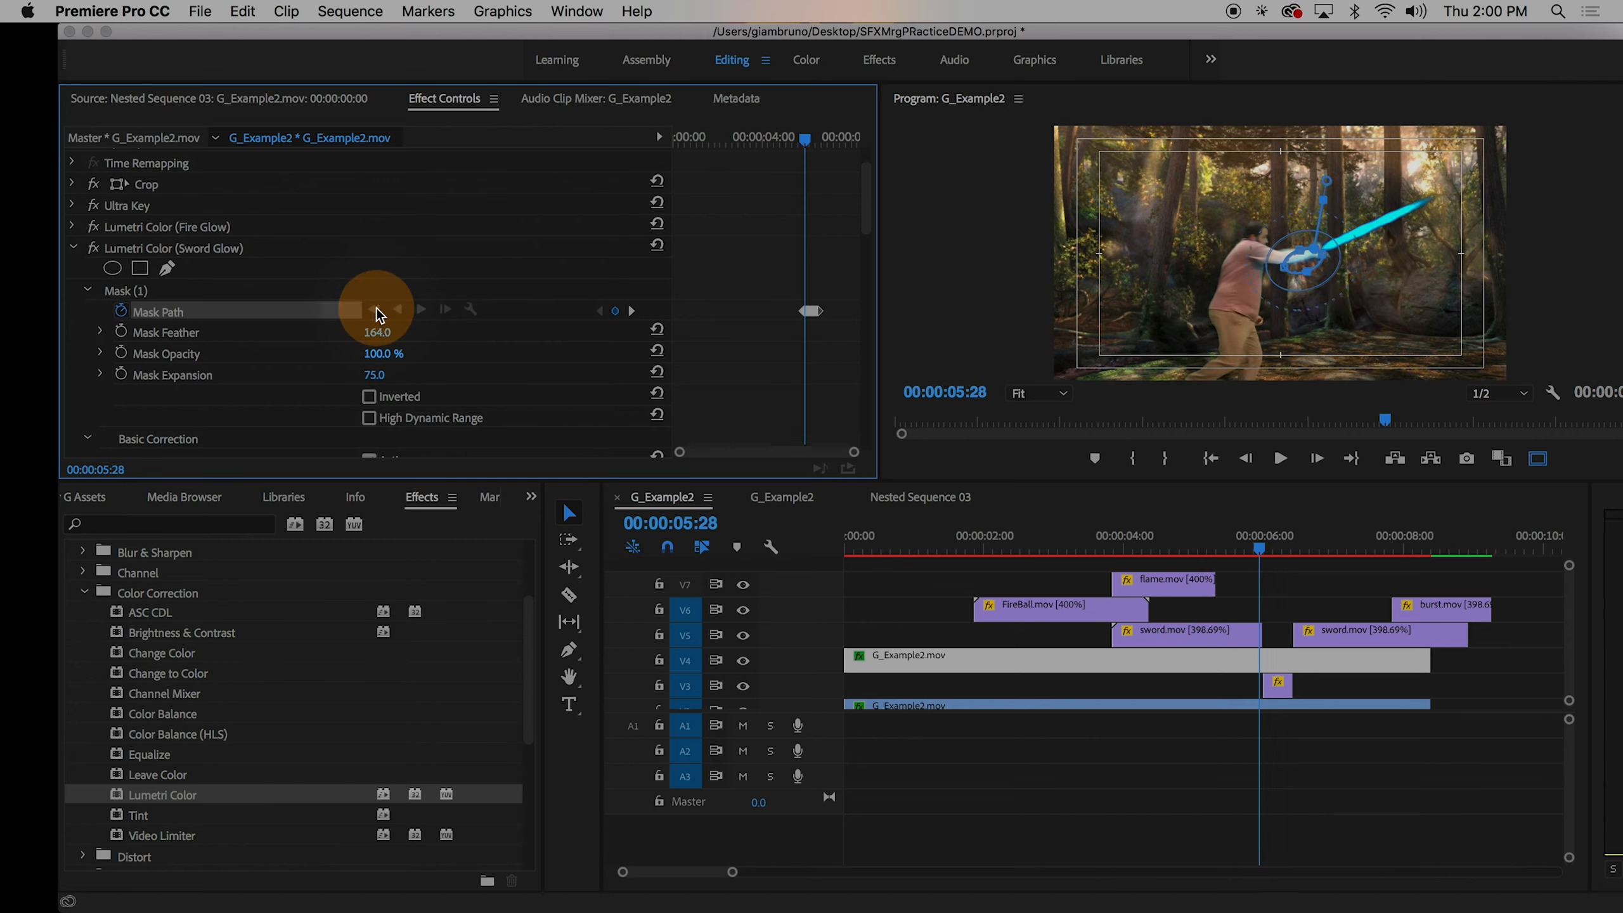
# - Track the Sword Glow mask backward to 00:00:05:26 and move it onto the raised hands at the sword's hilt
pyautogui.click(375, 309)
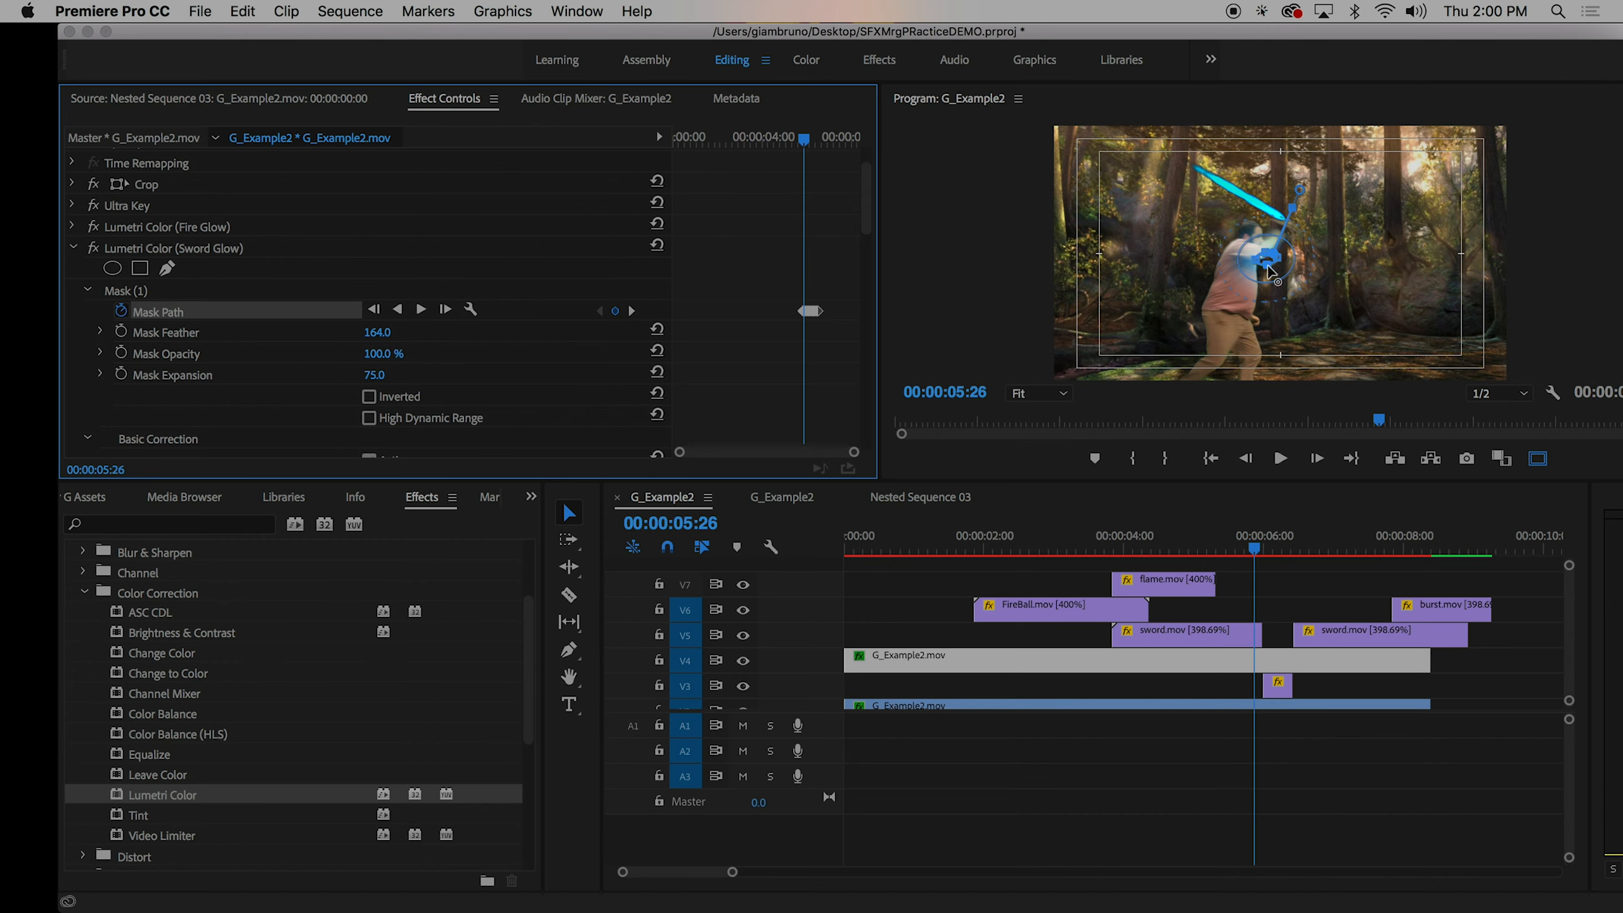
pyautogui.click(1268, 265)
pyautogui.click(1272, 276)
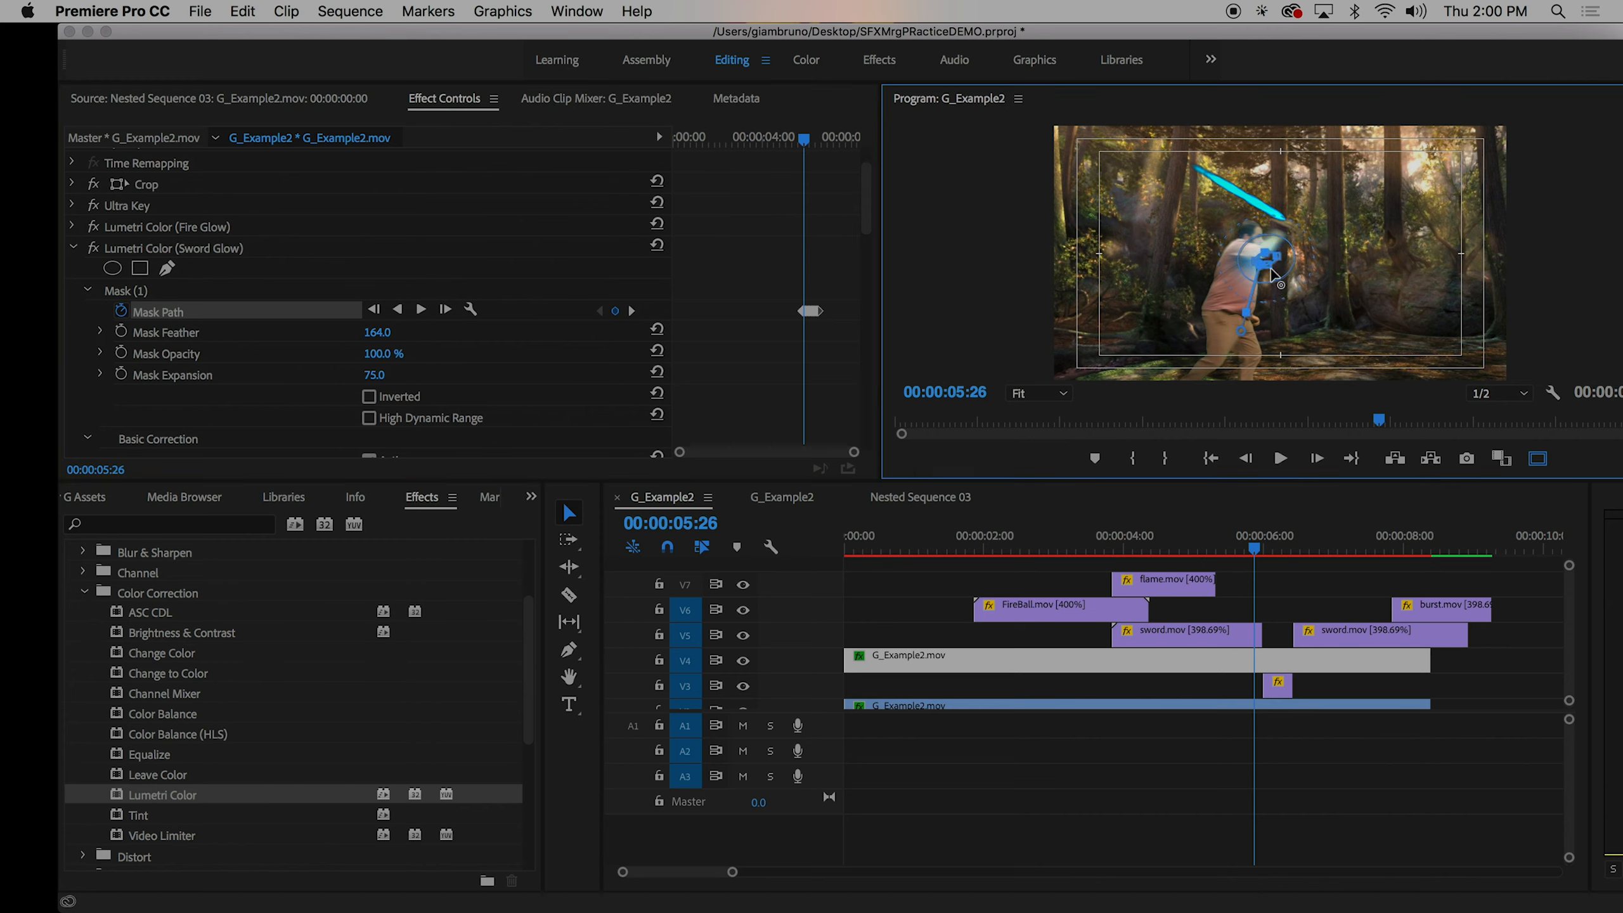
pyautogui.press('super+z')
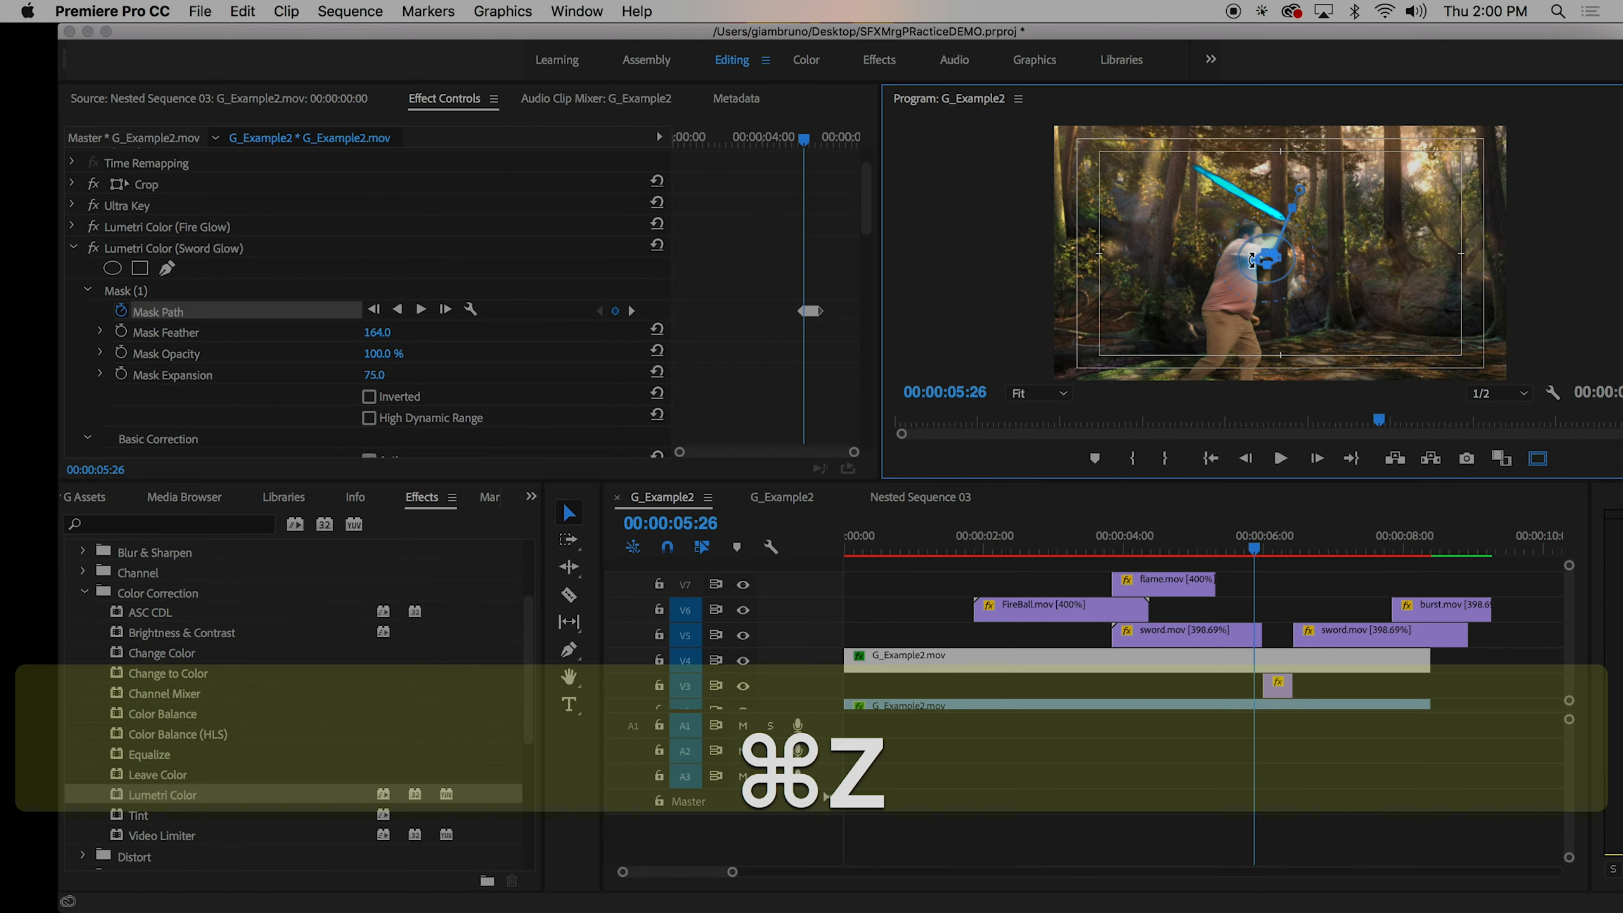
pyautogui.moveTo(1262, 259); pyautogui.dragTo(1272, 217)
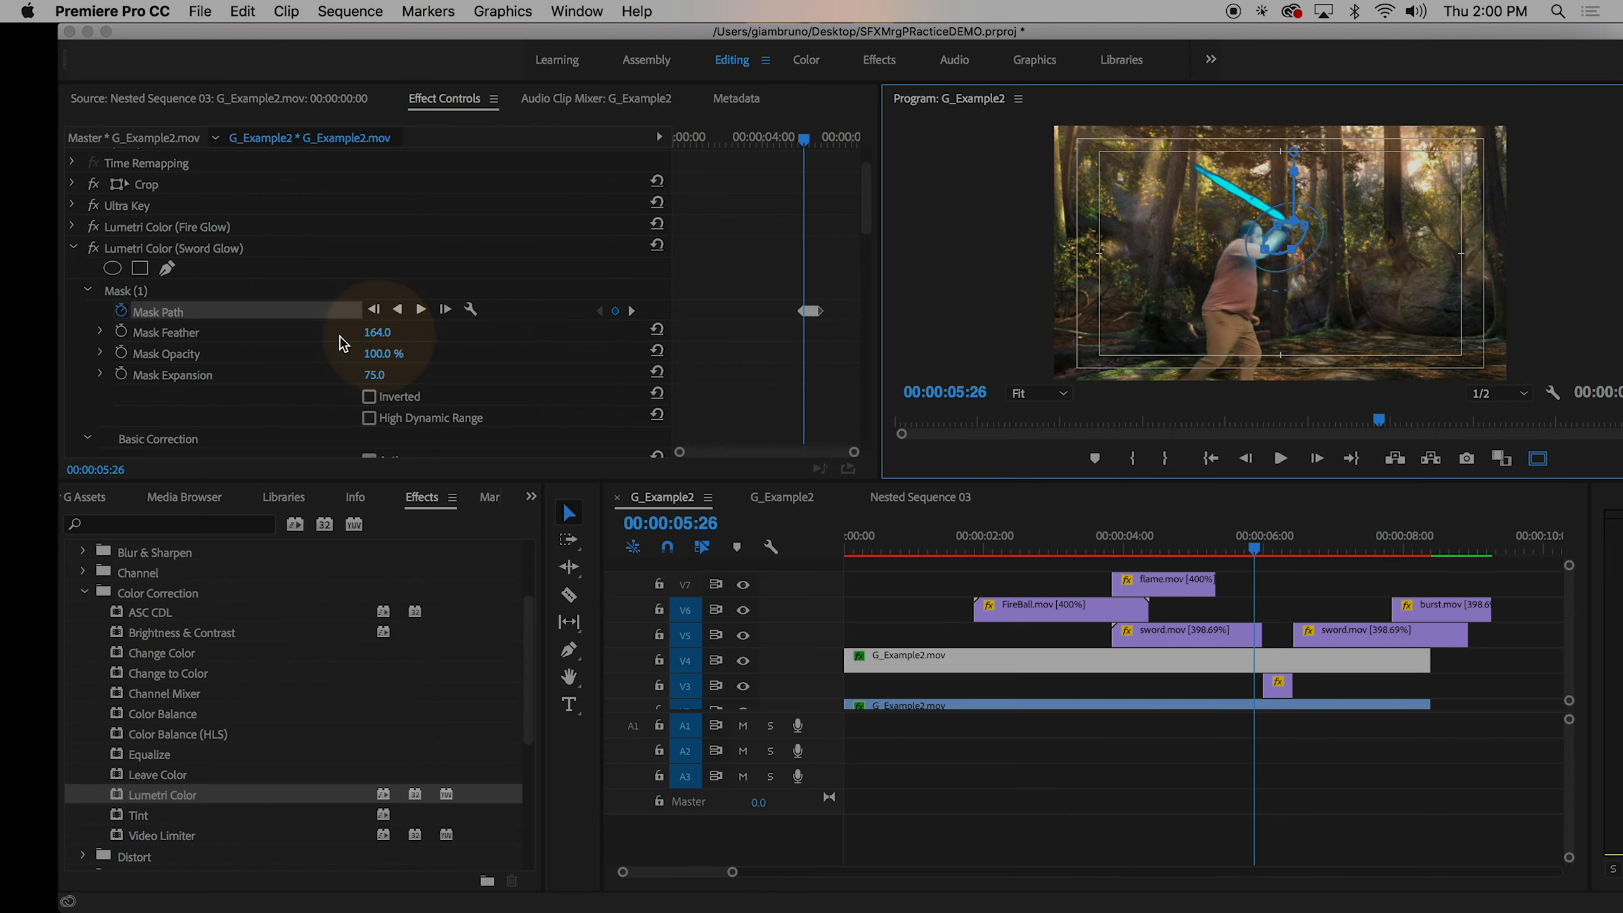
# - Track the Sword Glow mask backward frame by frame to 00:00:05:23 and reposition it over the hands
pyautogui.click(374, 310)
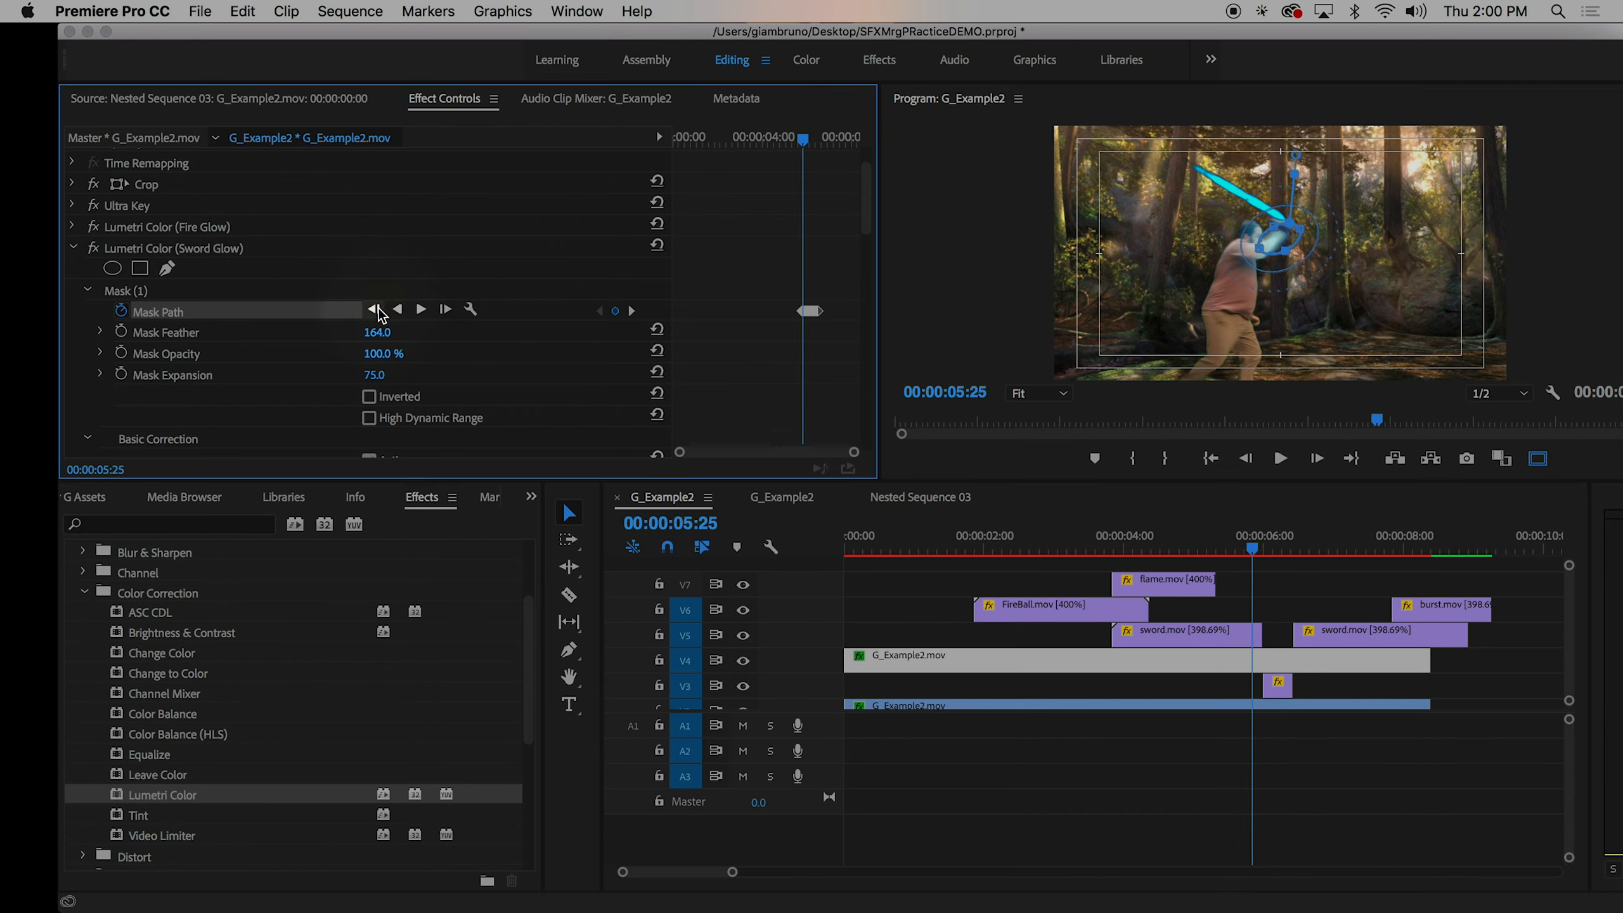
pyautogui.click(374, 310)
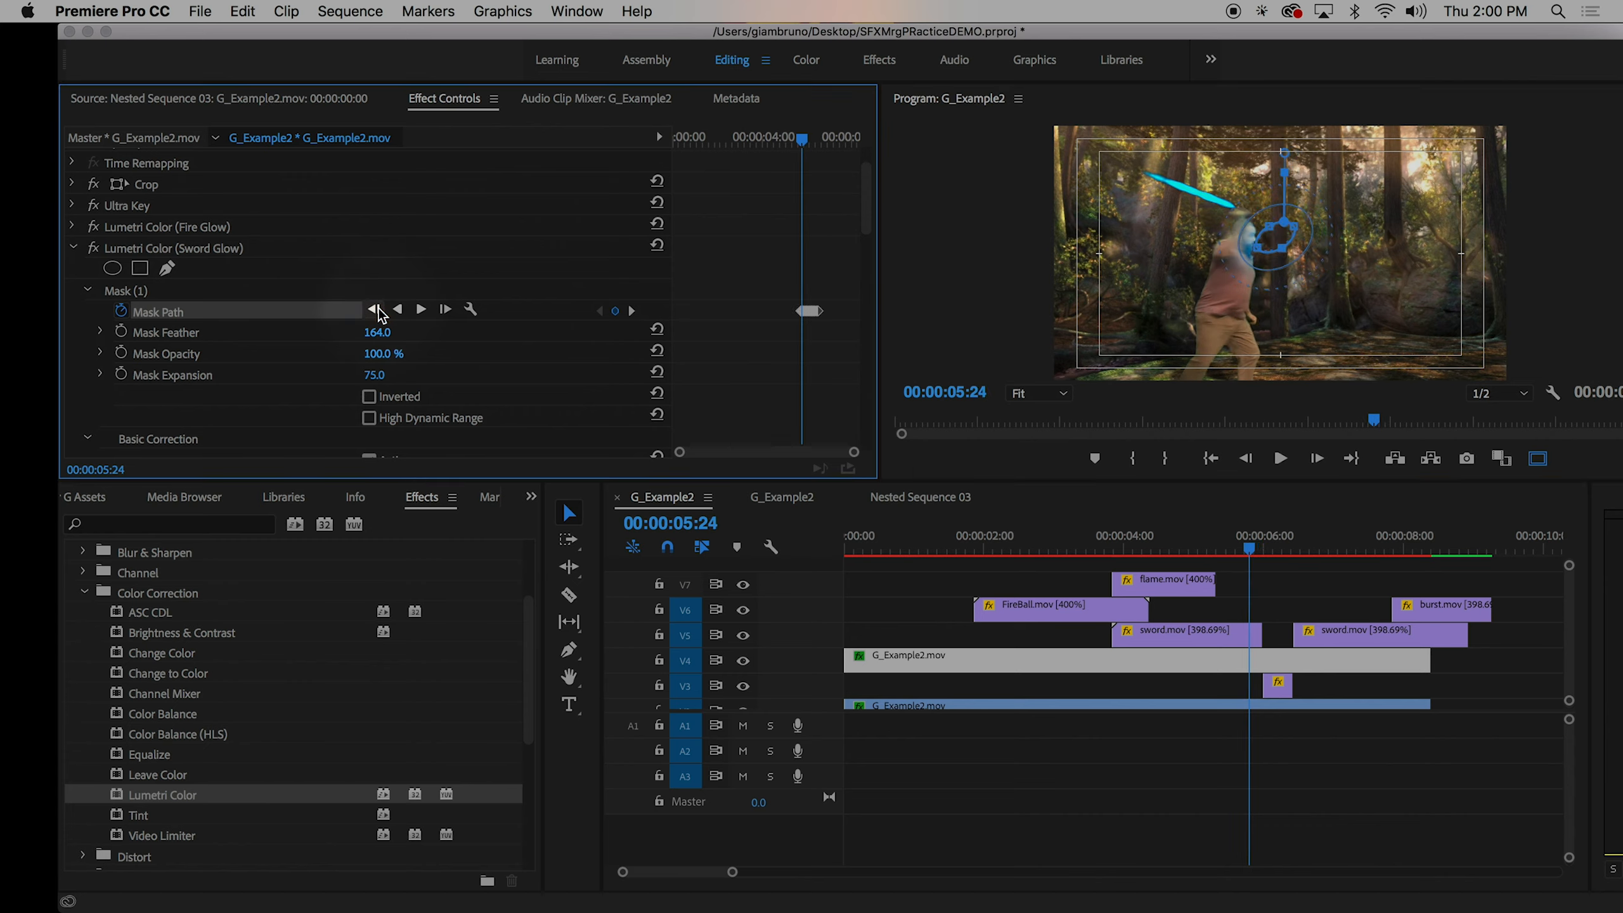
pyautogui.click(374, 310)
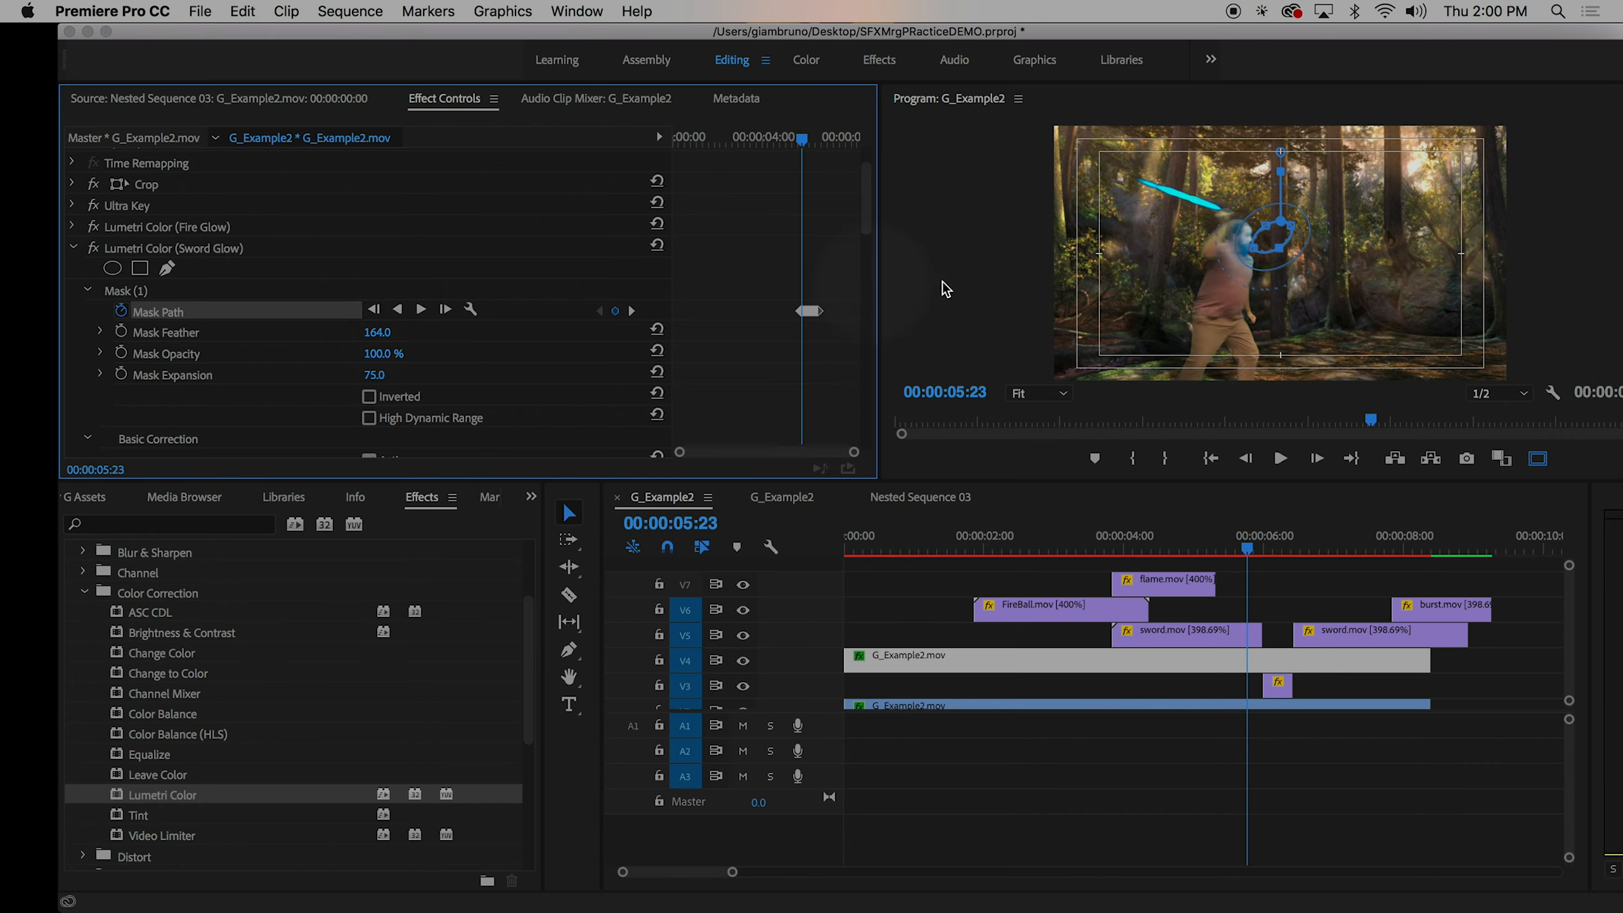
pyautogui.moveTo(1263, 240); pyautogui.dragTo(1224, 226)
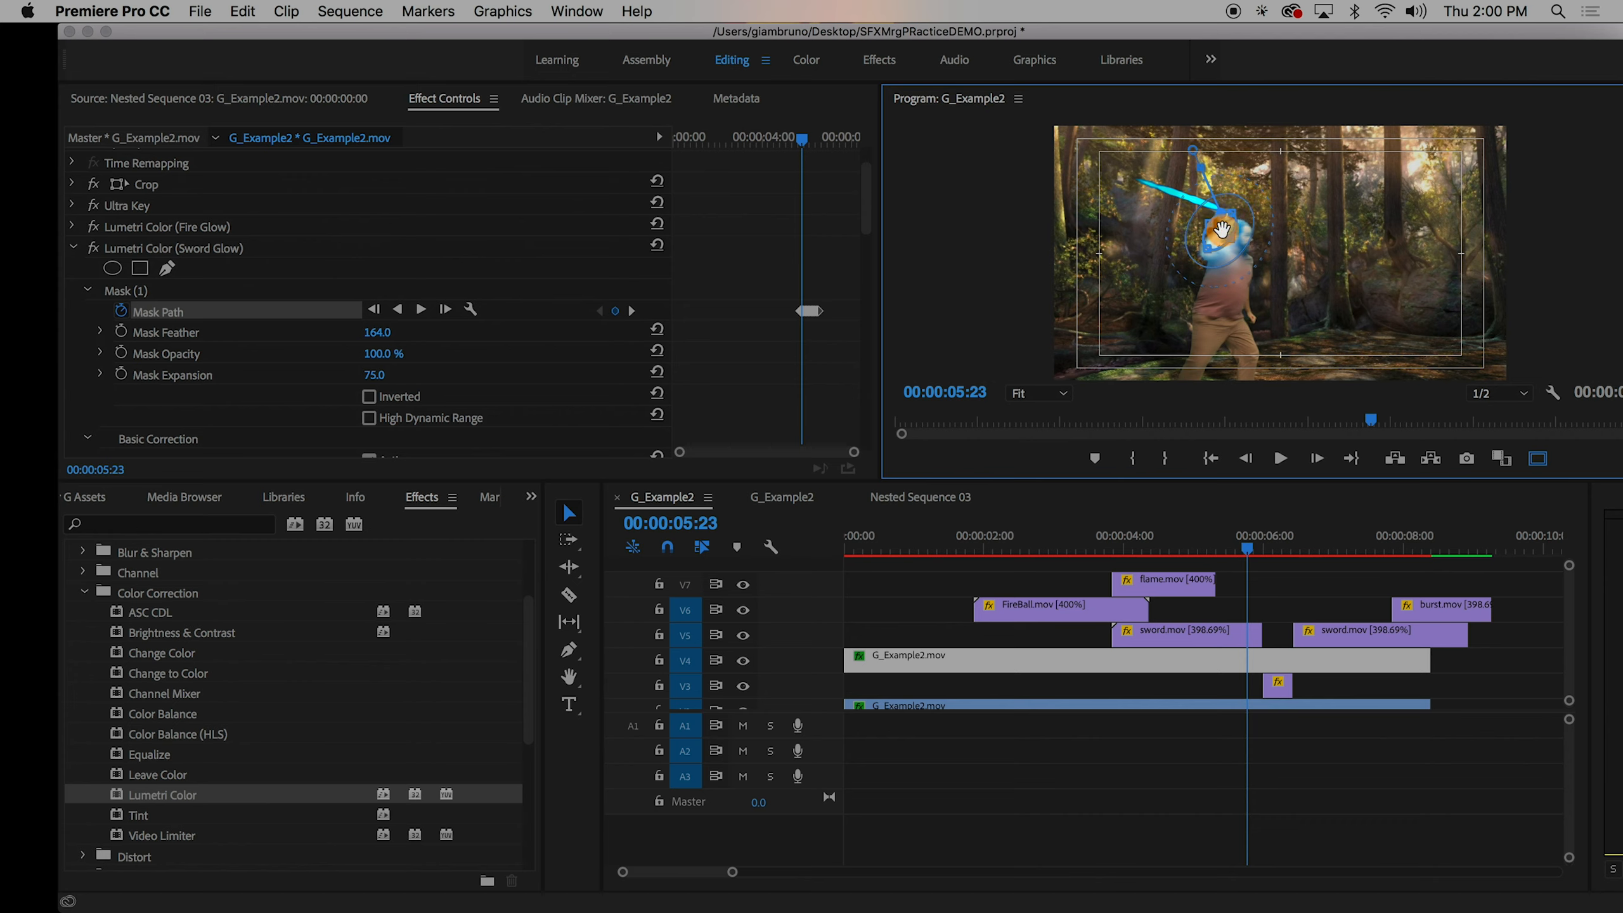
# - Track the mask path backward frame by frame to 00:00:05:14 and shift the mask slightly down onto the sword's hilt
pyautogui.click(372, 310)
pyautogui.click(374, 311)
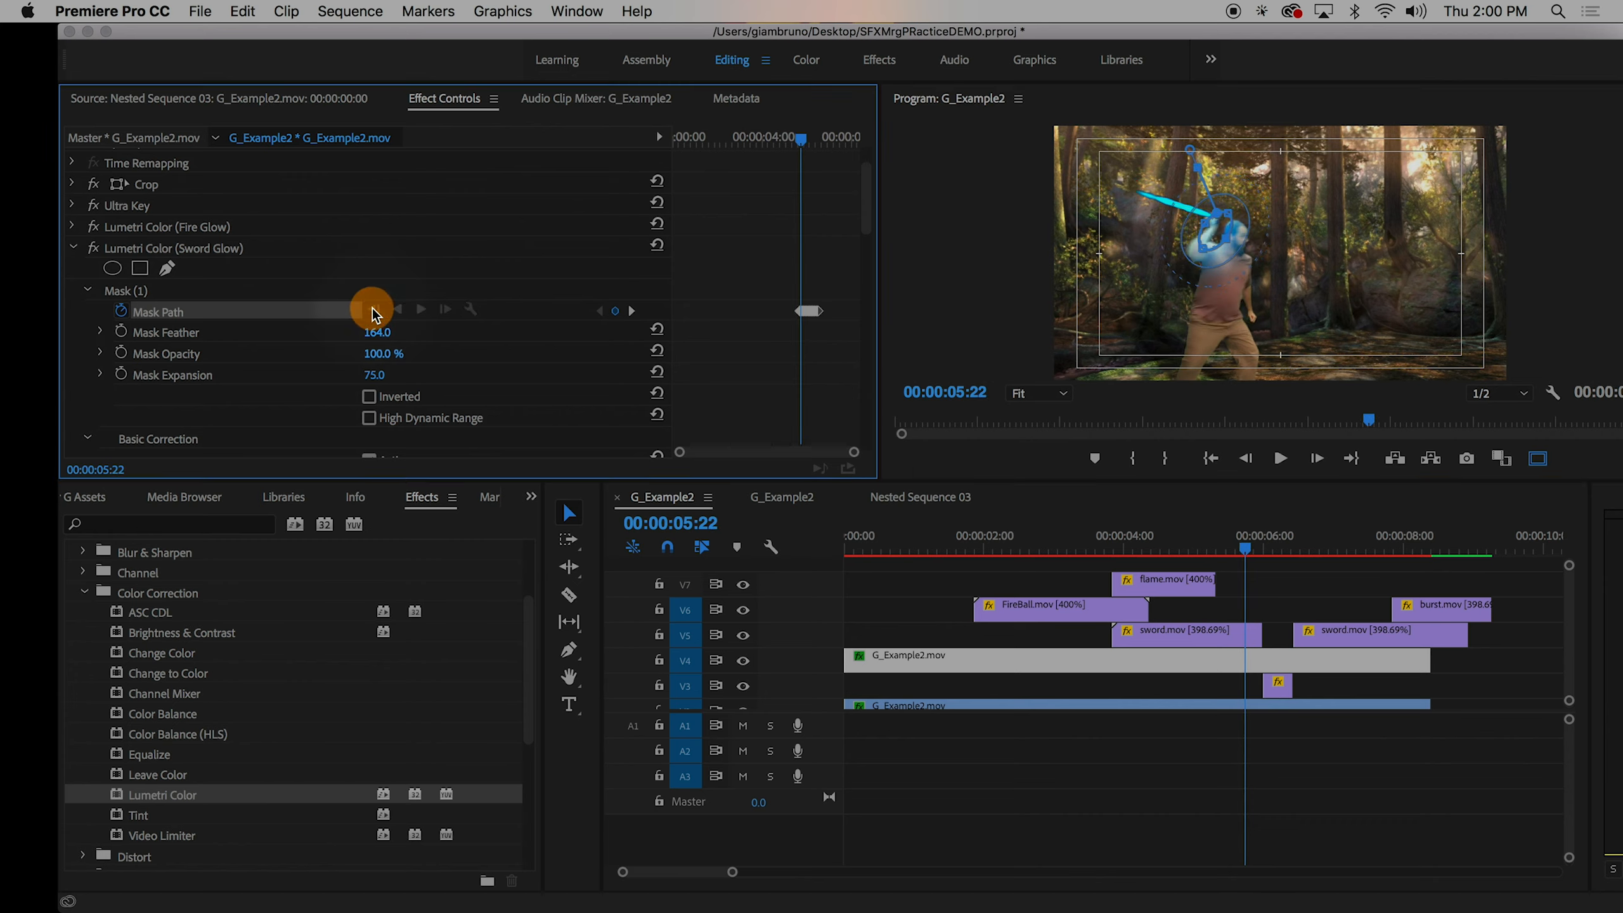
pyautogui.click(374, 311)
pyautogui.click(374, 311)
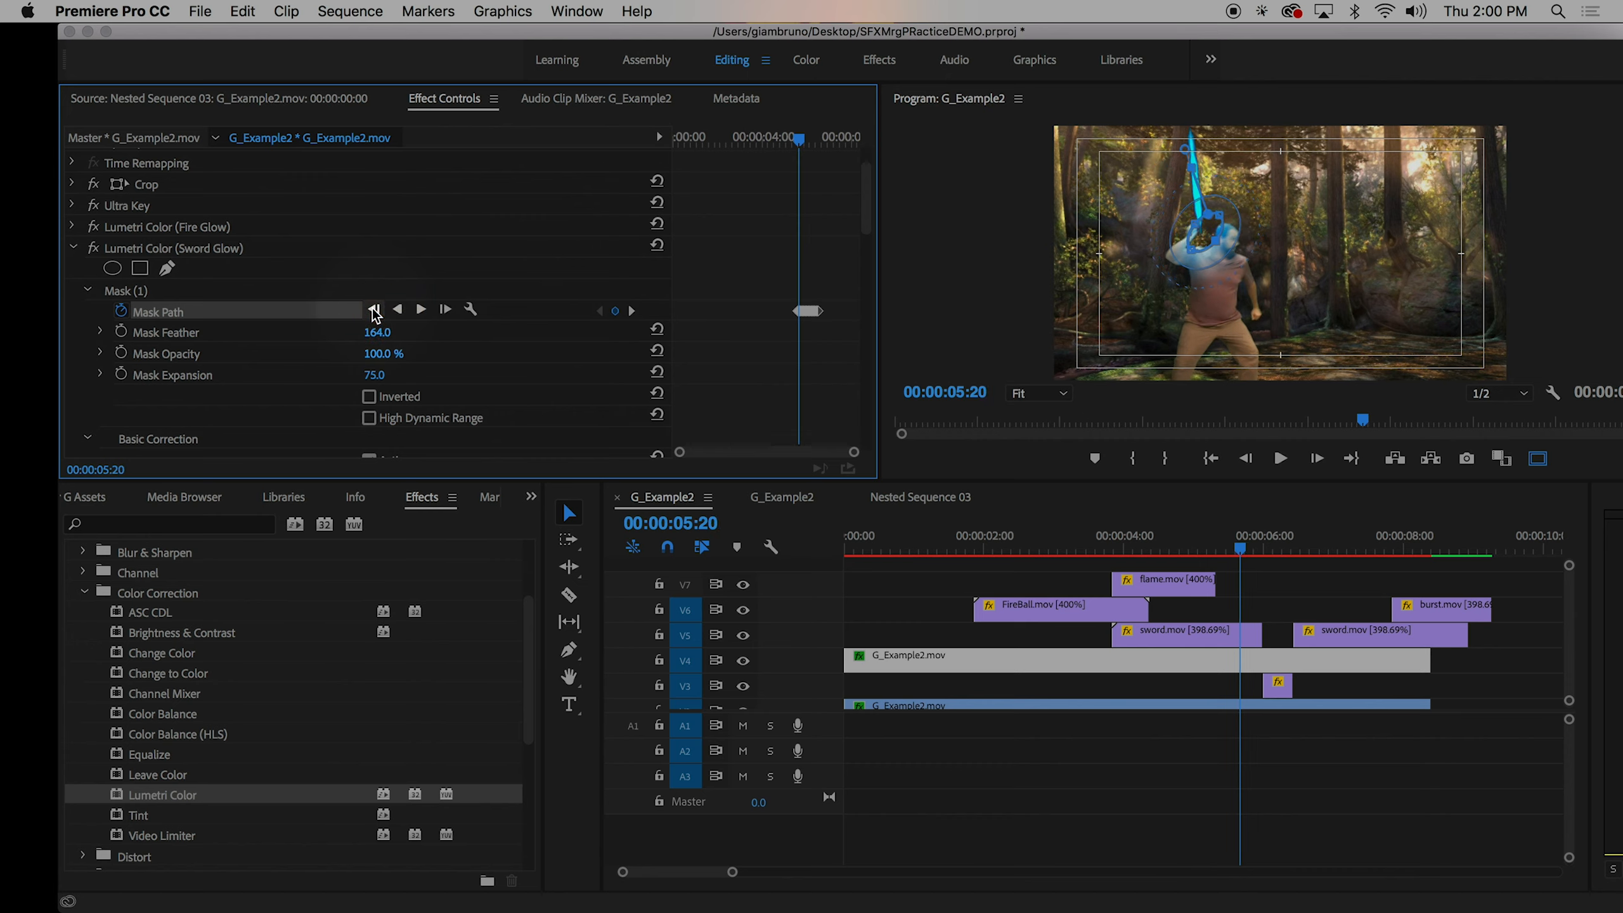
pyautogui.click(375, 311)
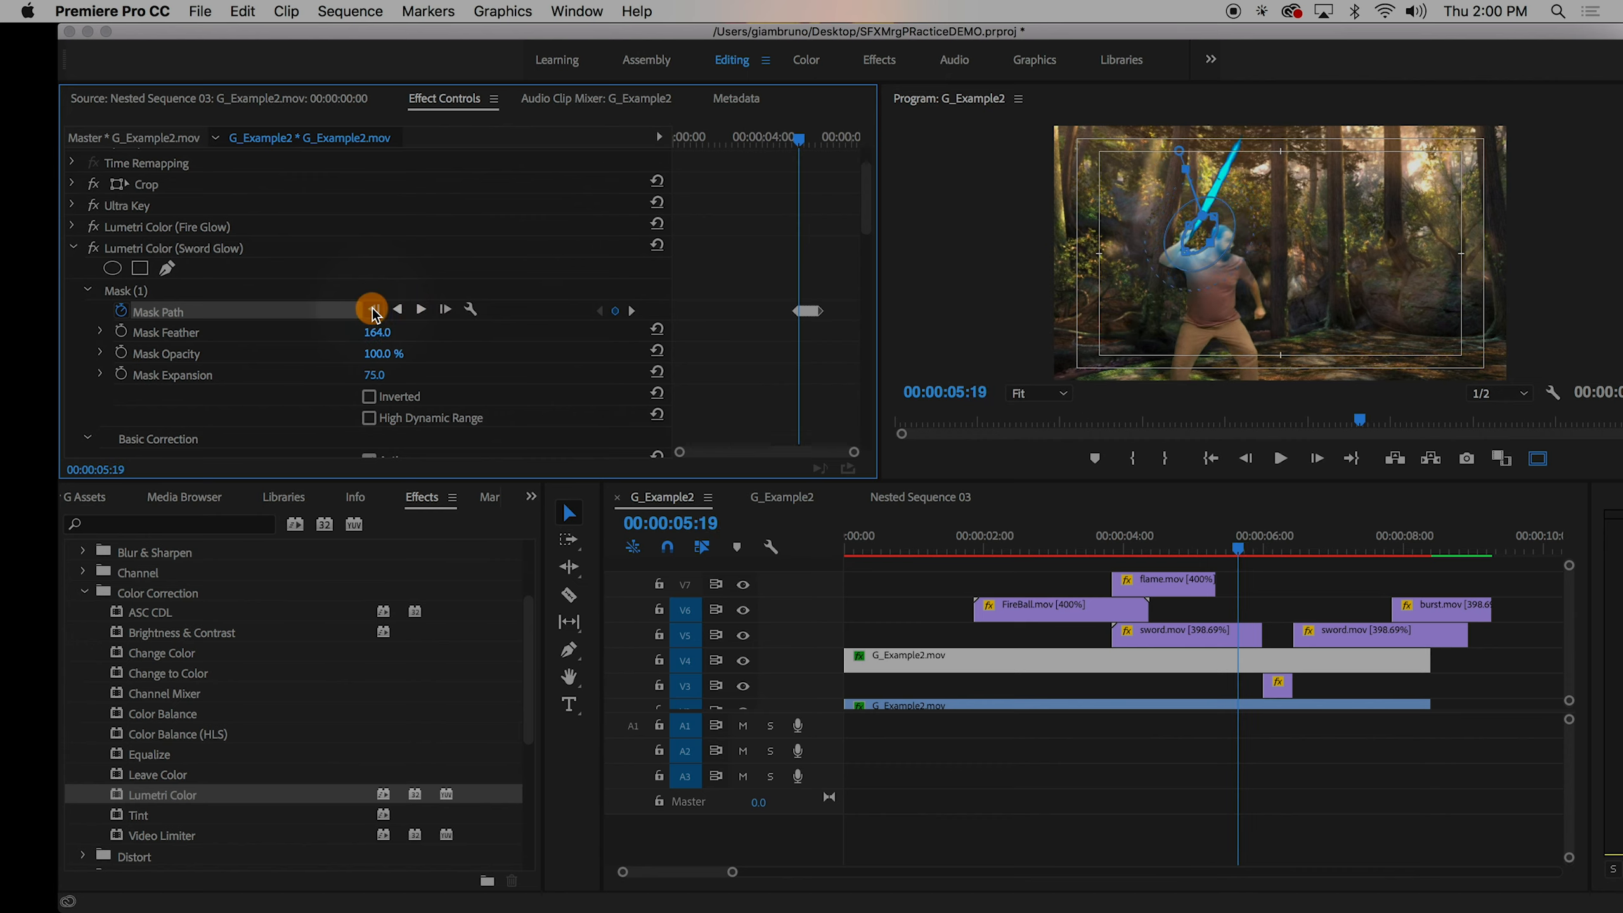
pyautogui.click(374, 311)
pyautogui.click(374, 311)
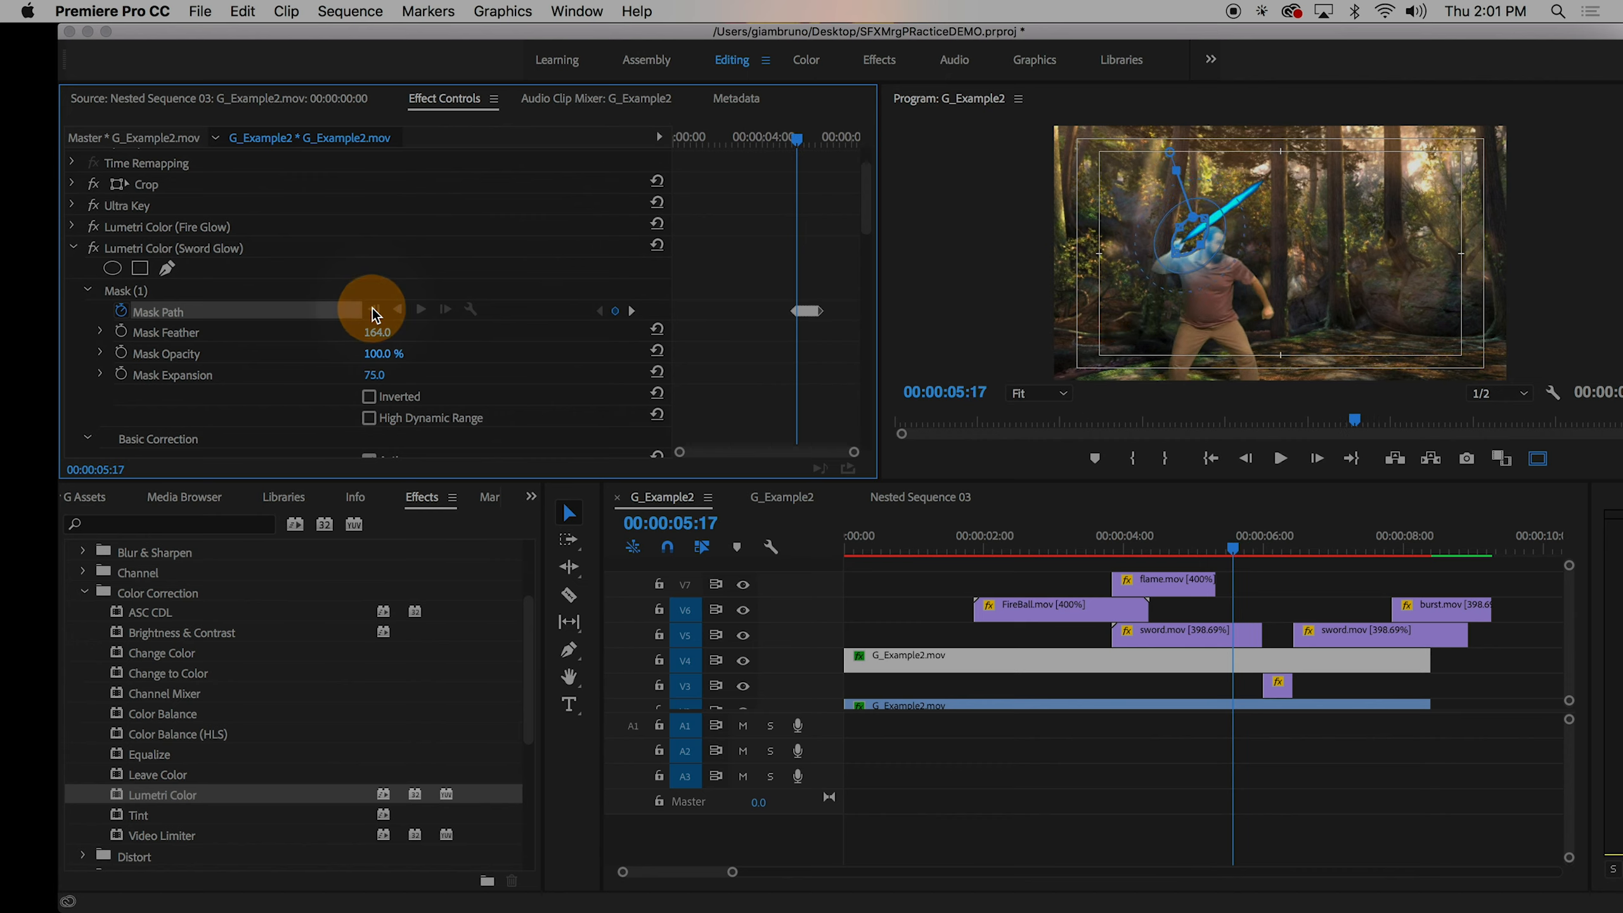
pyautogui.click(374, 311)
pyautogui.click(374, 311)
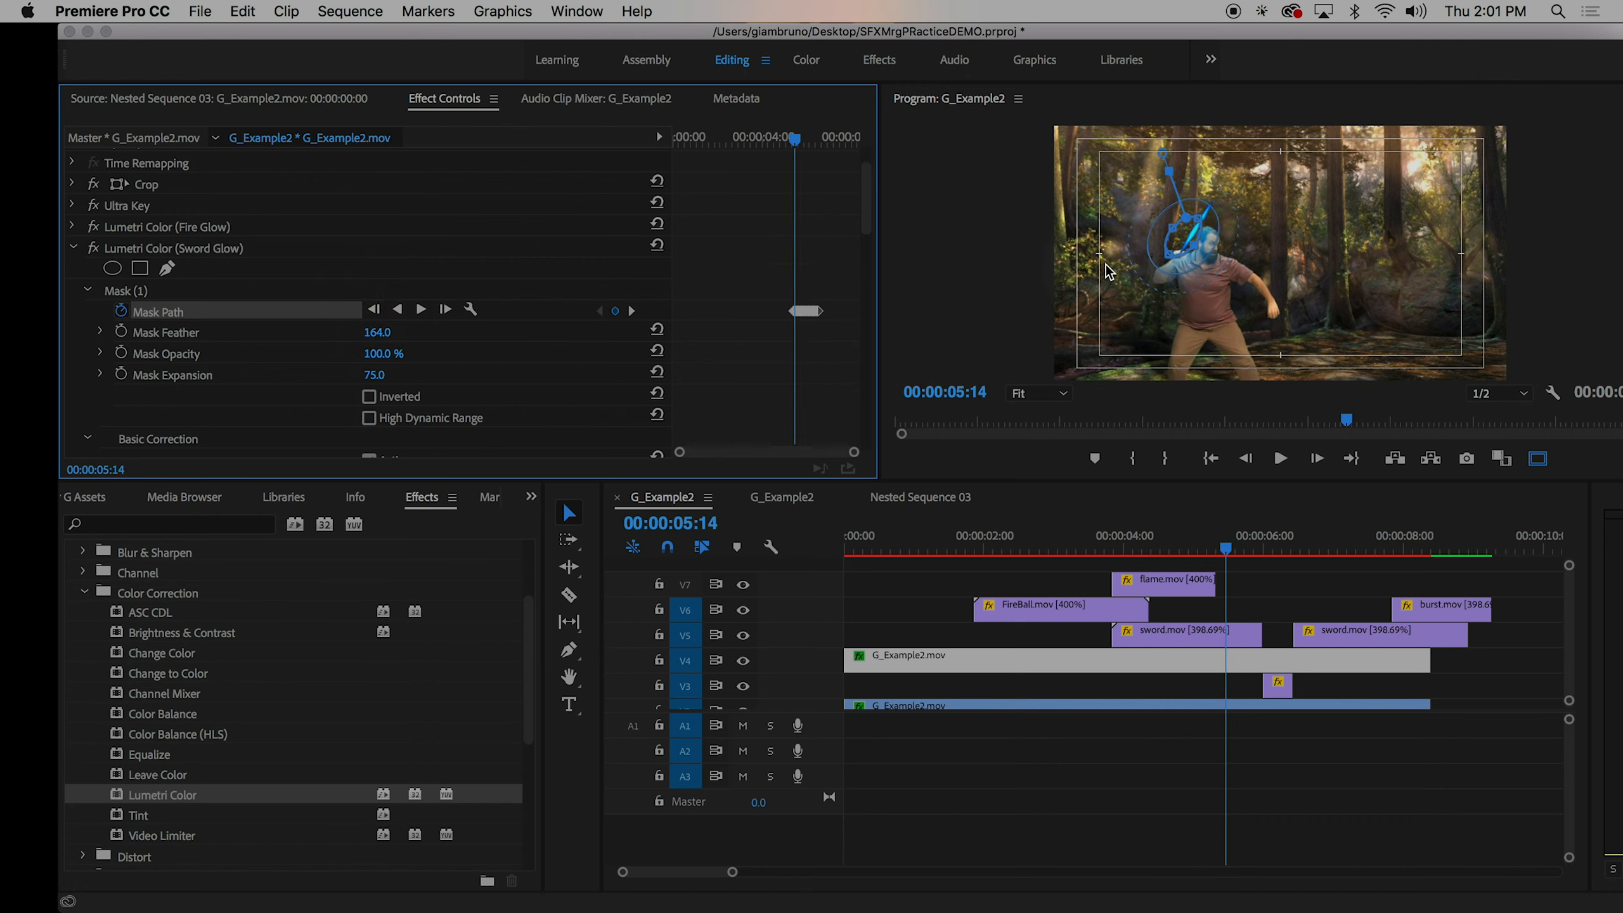
pyautogui.moveTo(1177, 237); pyautogui.dragTo(1172, 246)
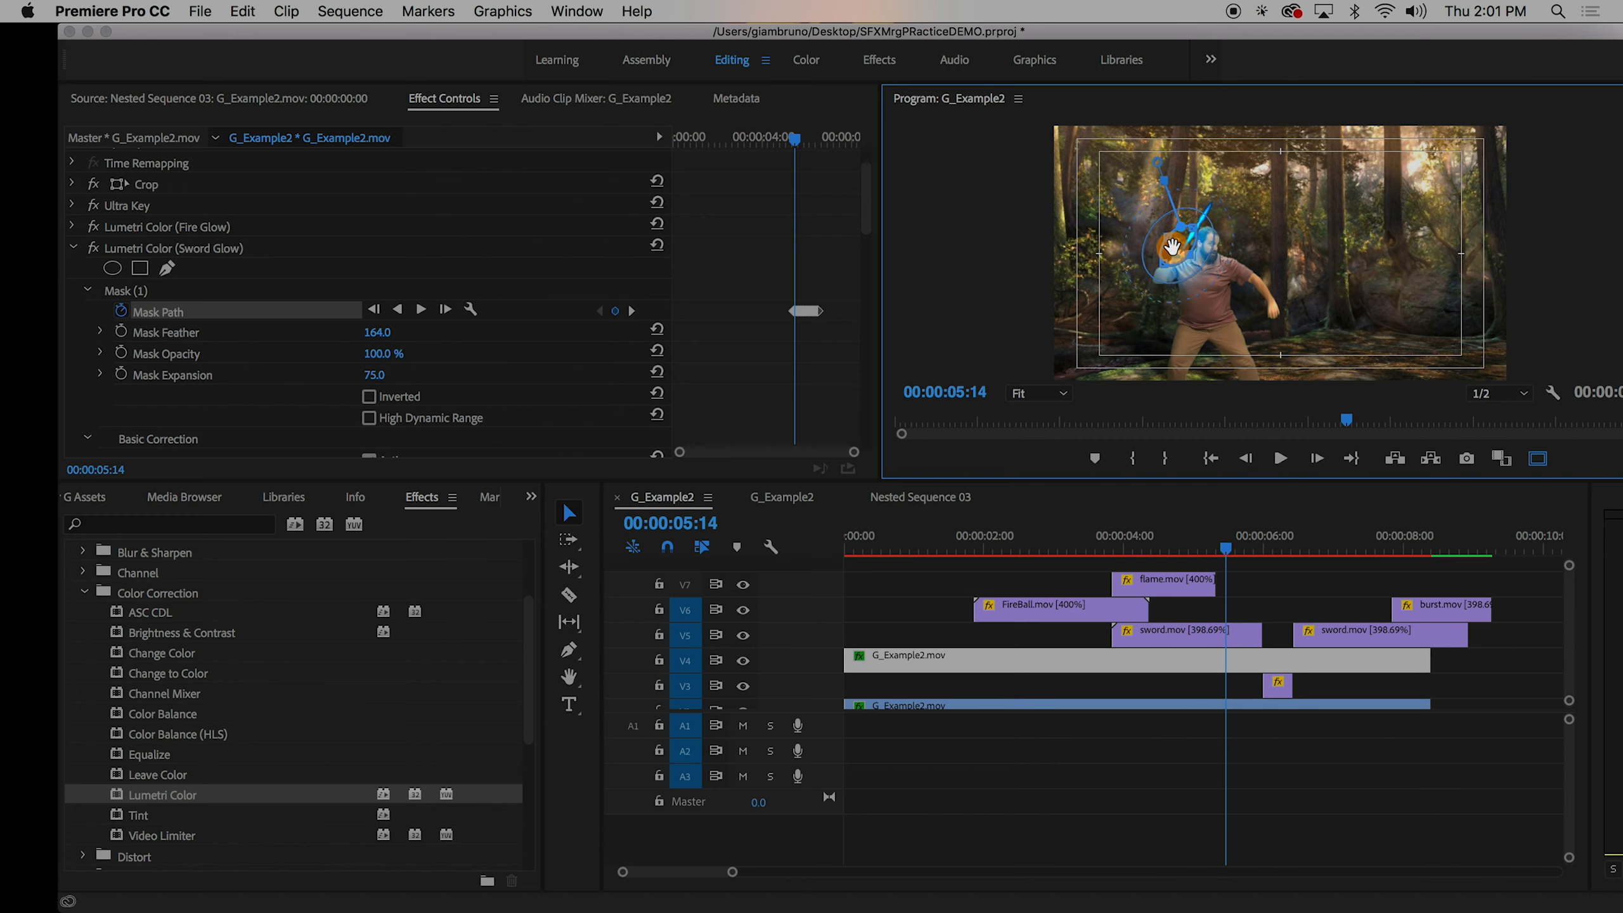
# - Continue tracking the Sword Glow mask backward one frame at a time from 00:00:05:14 through 00:00:05:12
pyautogui.click(376, 311)
pyautogui.click(376, 311)
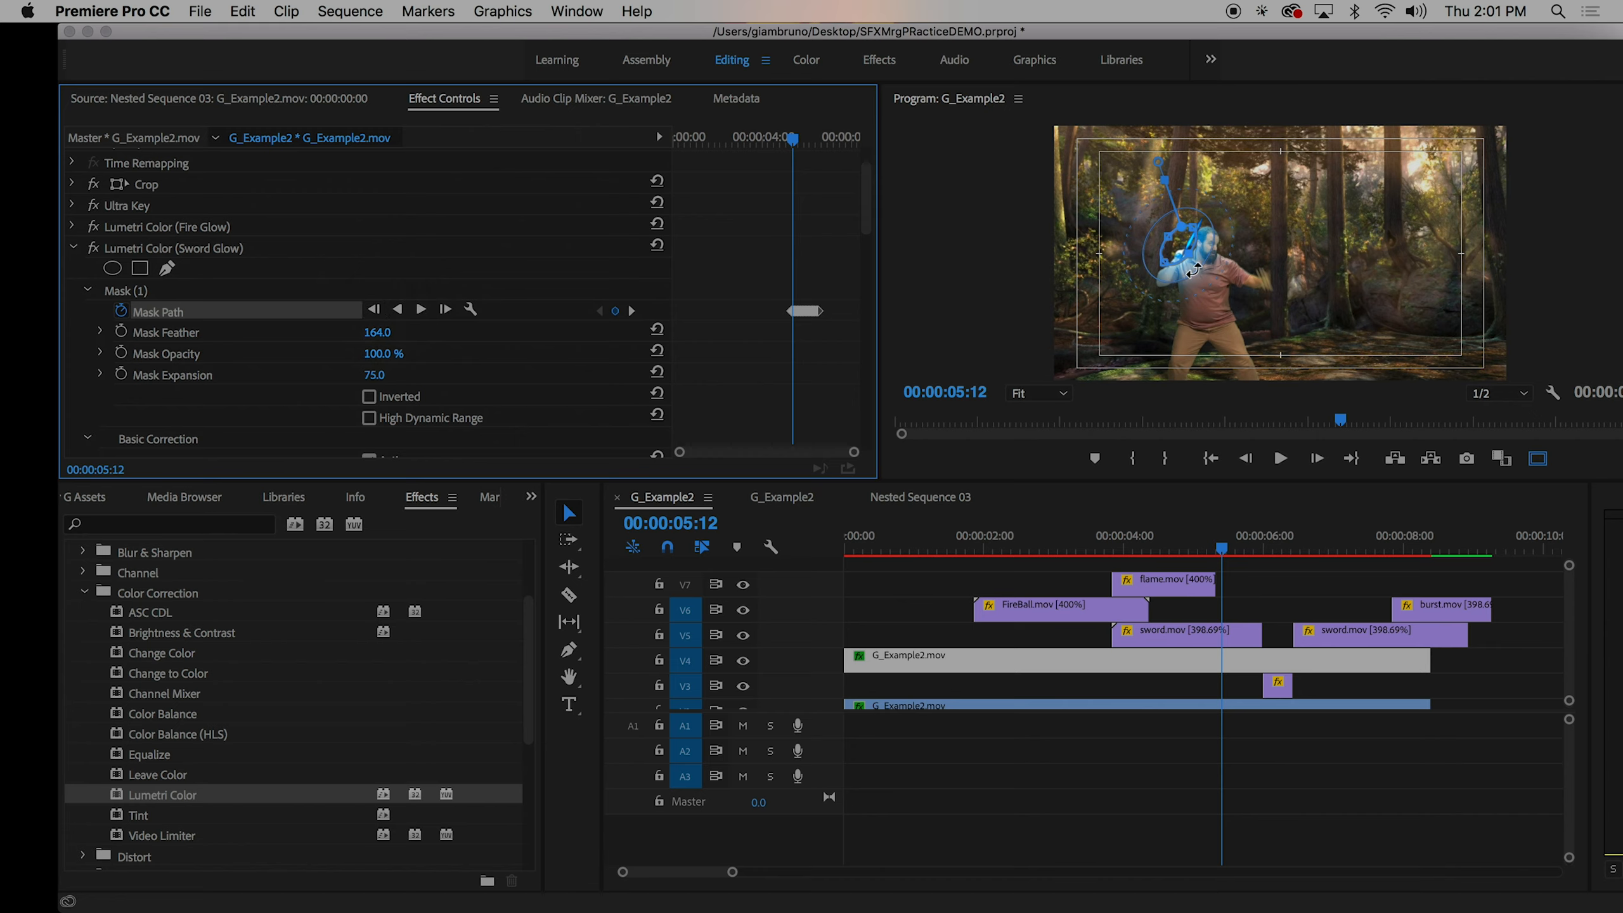
pyautogui.click(375, 310)
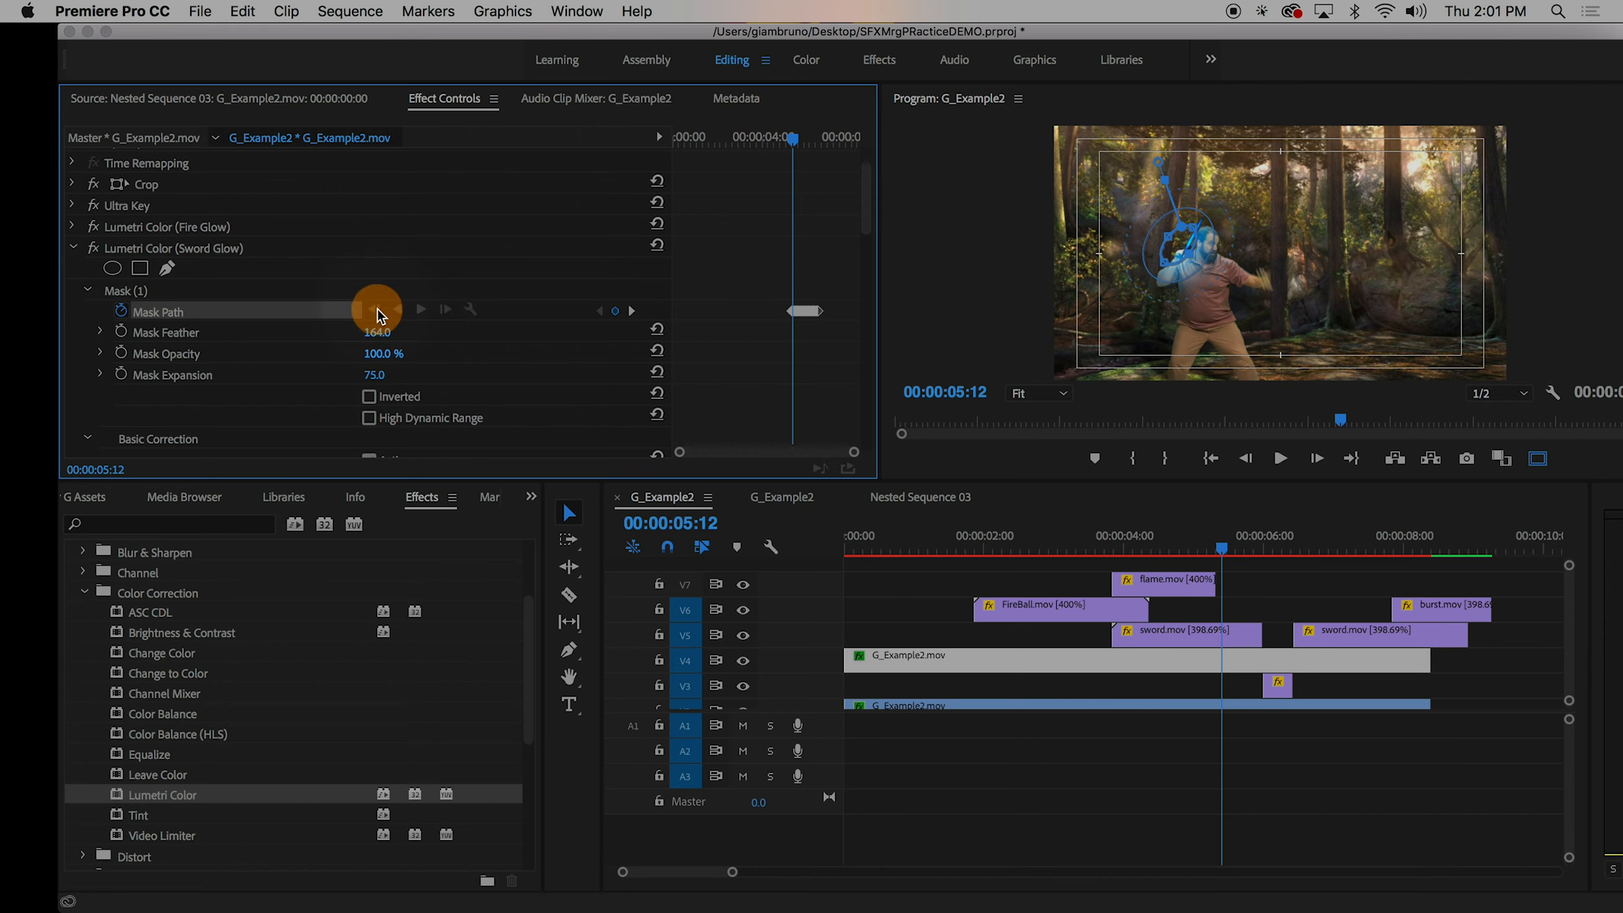
pyautogui.click(375, 310)
# - Go to the last mask path keyframe at 00:00:06:17 and track the mask forward frame by frame to 00:00:06:24
pyautogui.moveTo(794, 141); pyautogui.dragTo(821, 139)
pyautogui.click(633, 312)
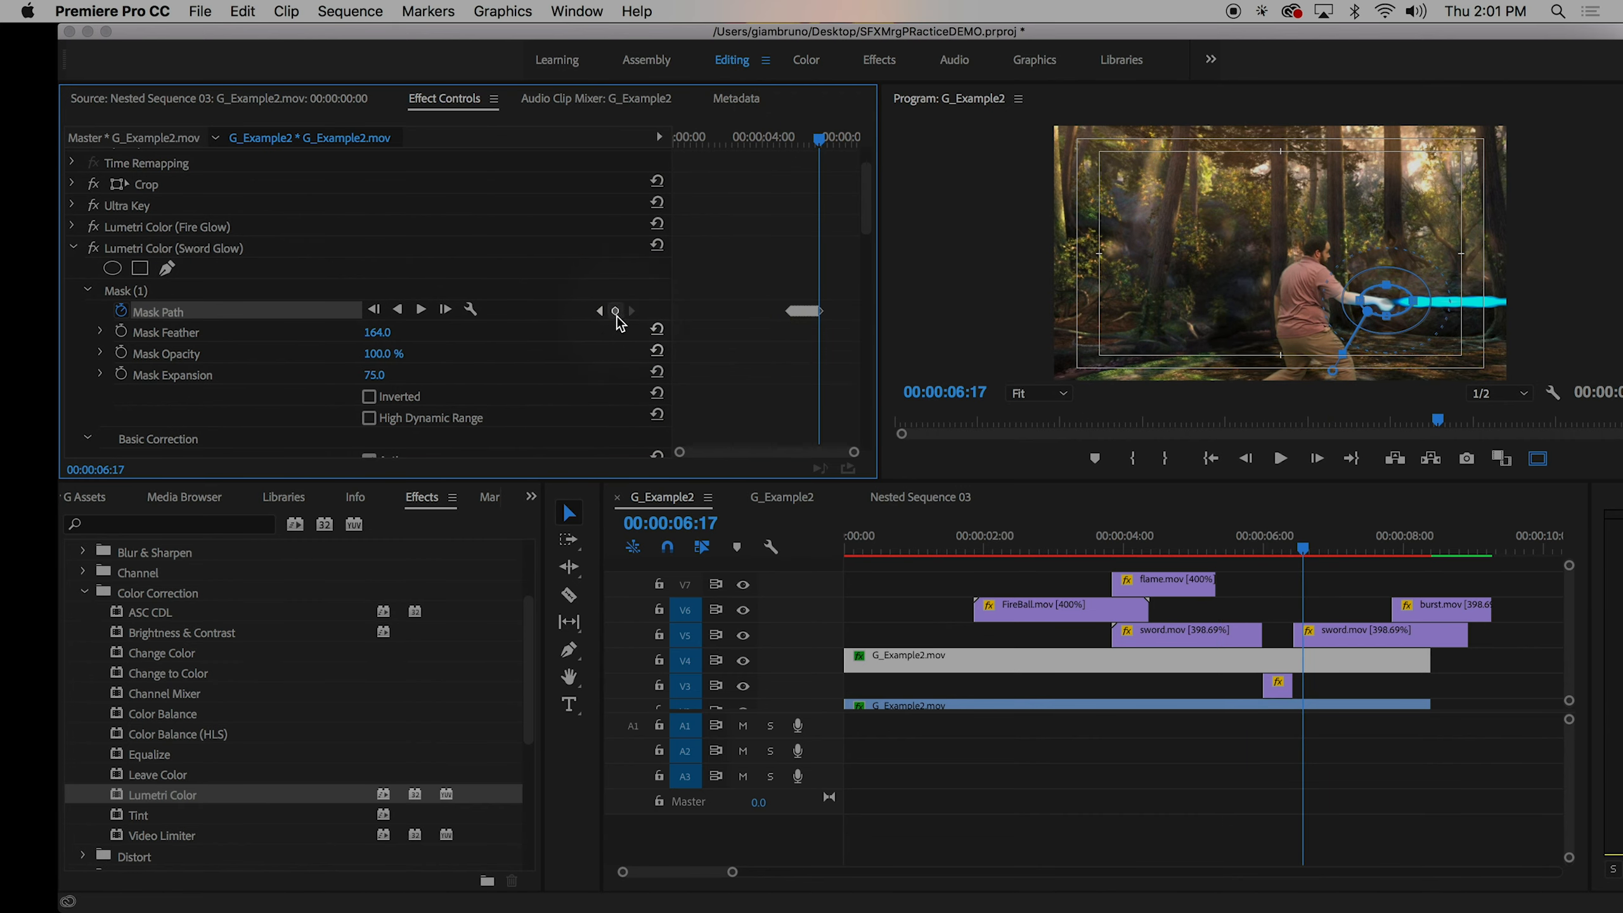
pyautogui.click(445, 310)
pyautogui.click(445, 310)
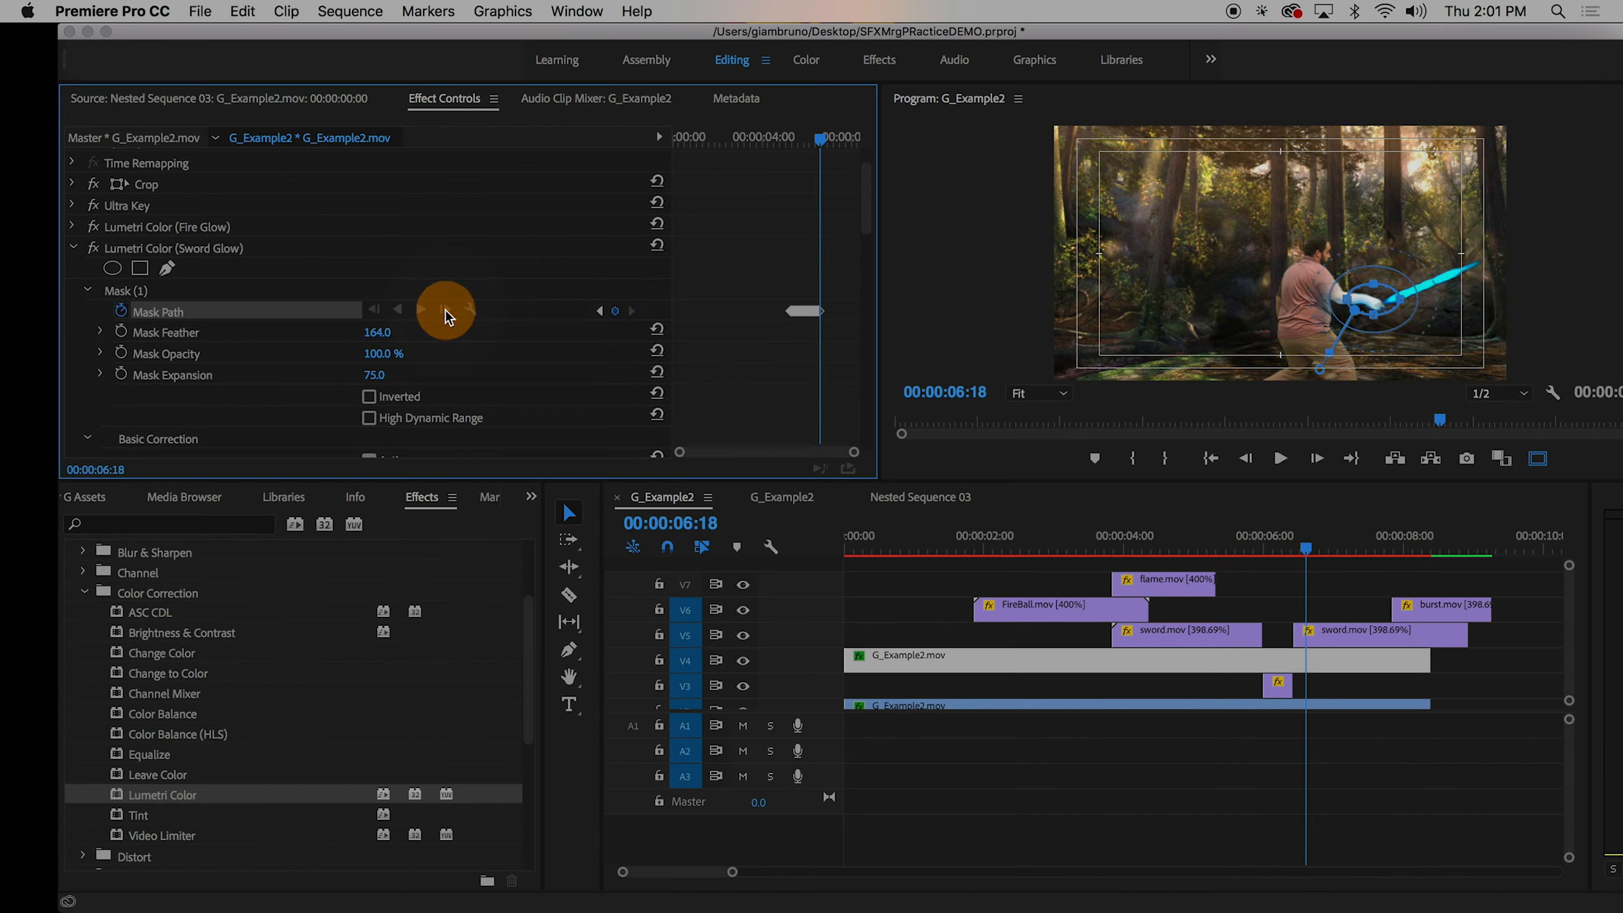
pyautogui.click(446, 310)
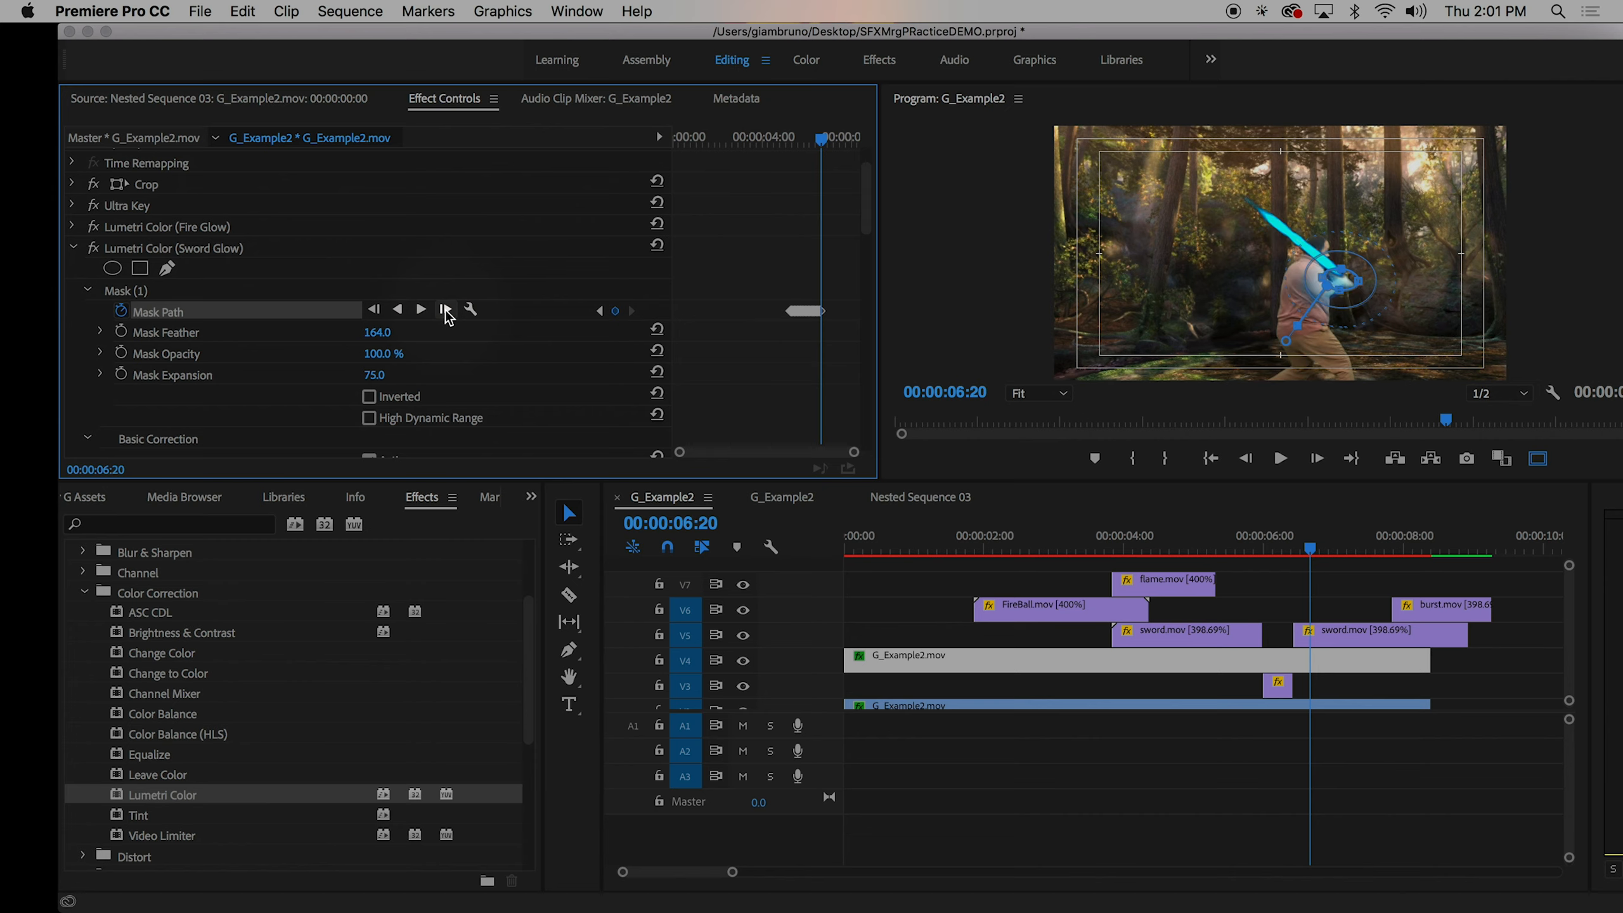
pyautogui.click(445, 310)
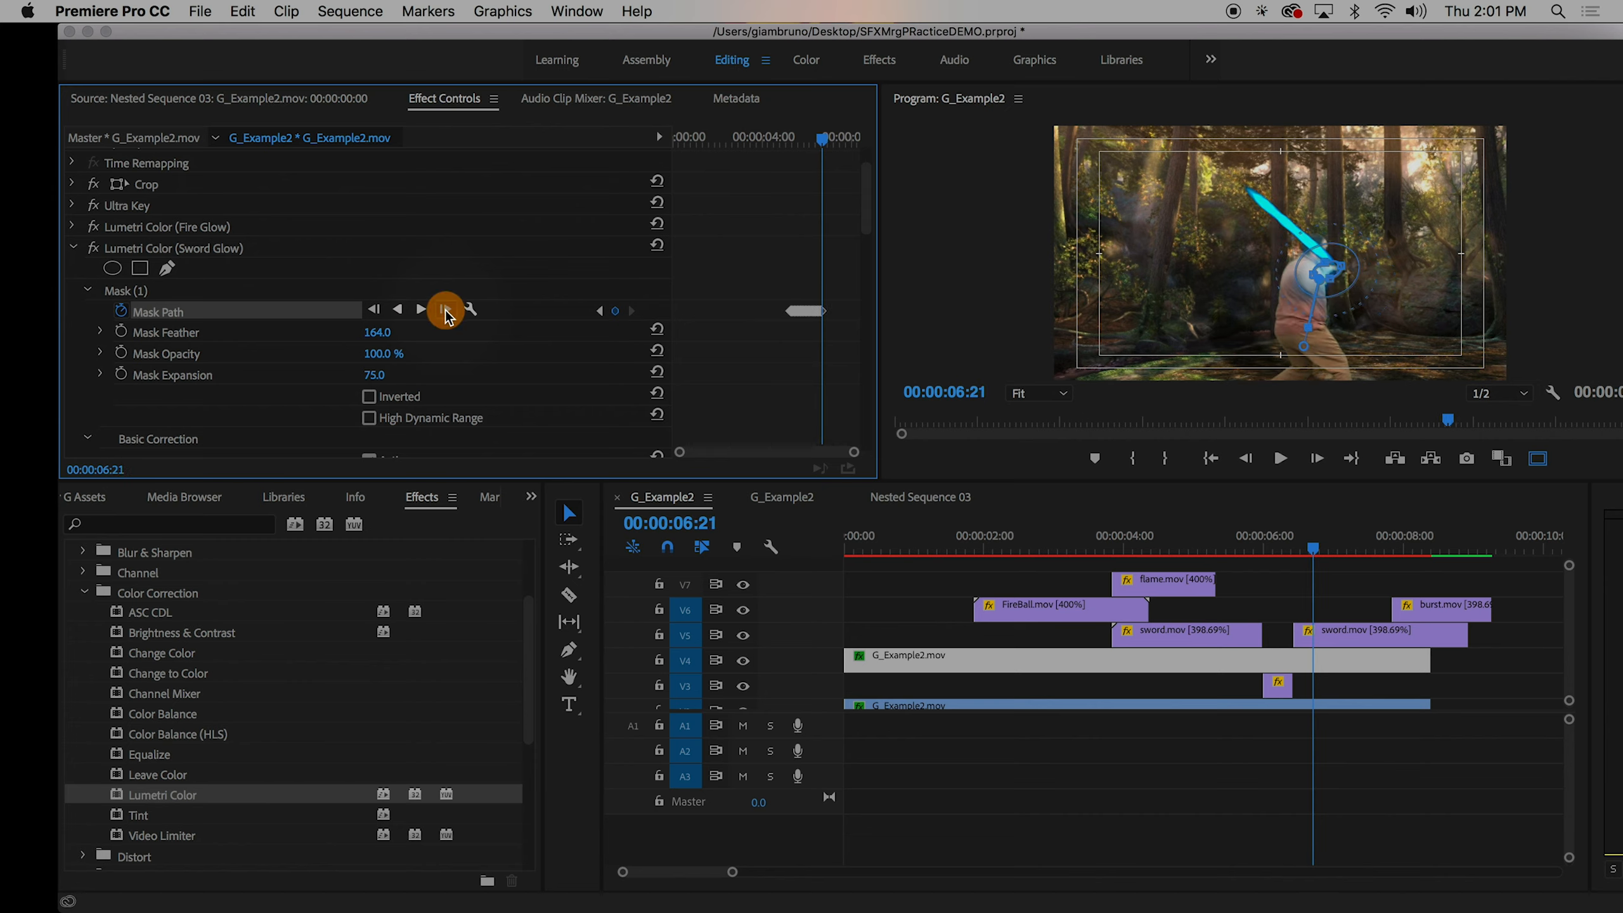
pyautogui.click(445, 310)
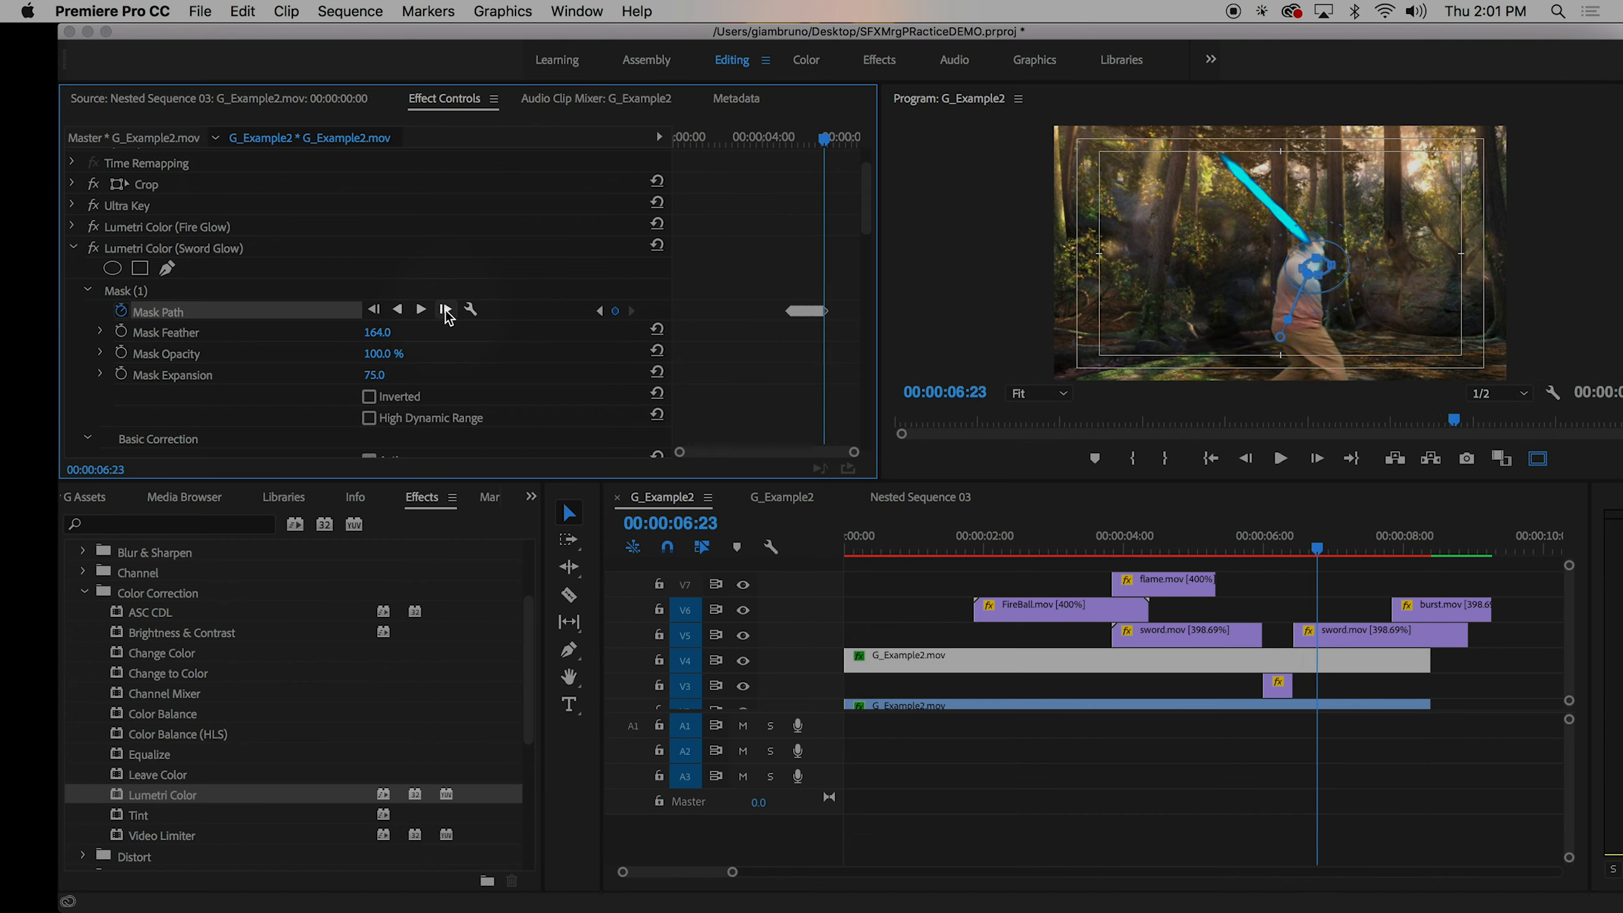
pyautogui.click(445, 311)
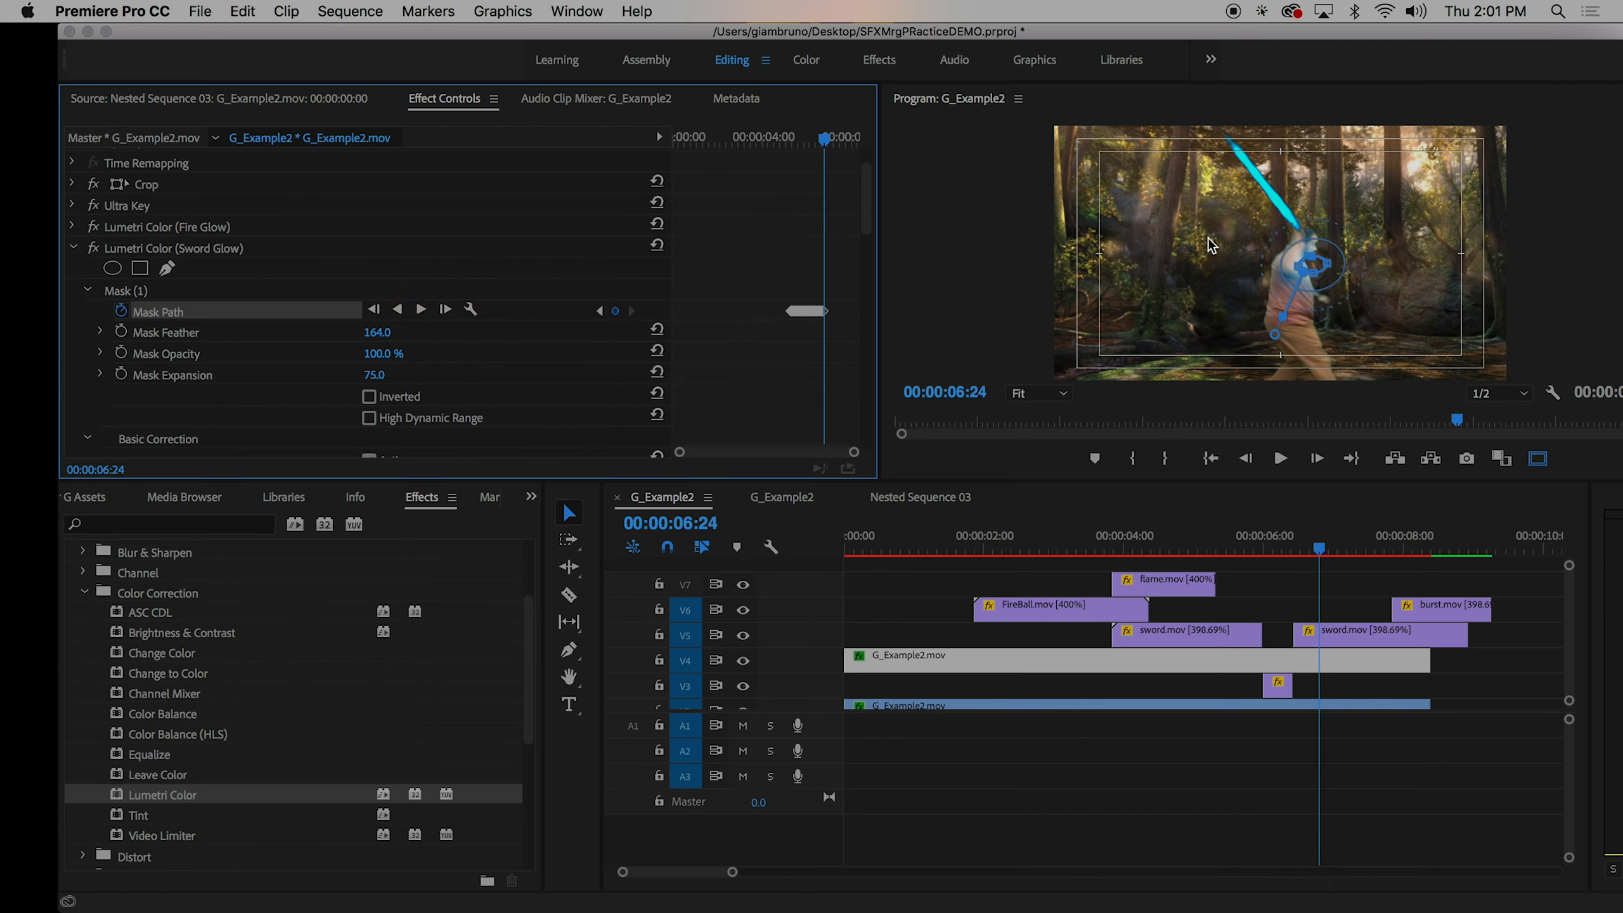
# - Move and rotate the Sword Glow mask at 00:00:06:24 so it covers the hands at the sword's hilt
pyautogui.moveTo(1326, 261); pyautogui.dragTo(1340, 262)
pyautogui.press('super+z')
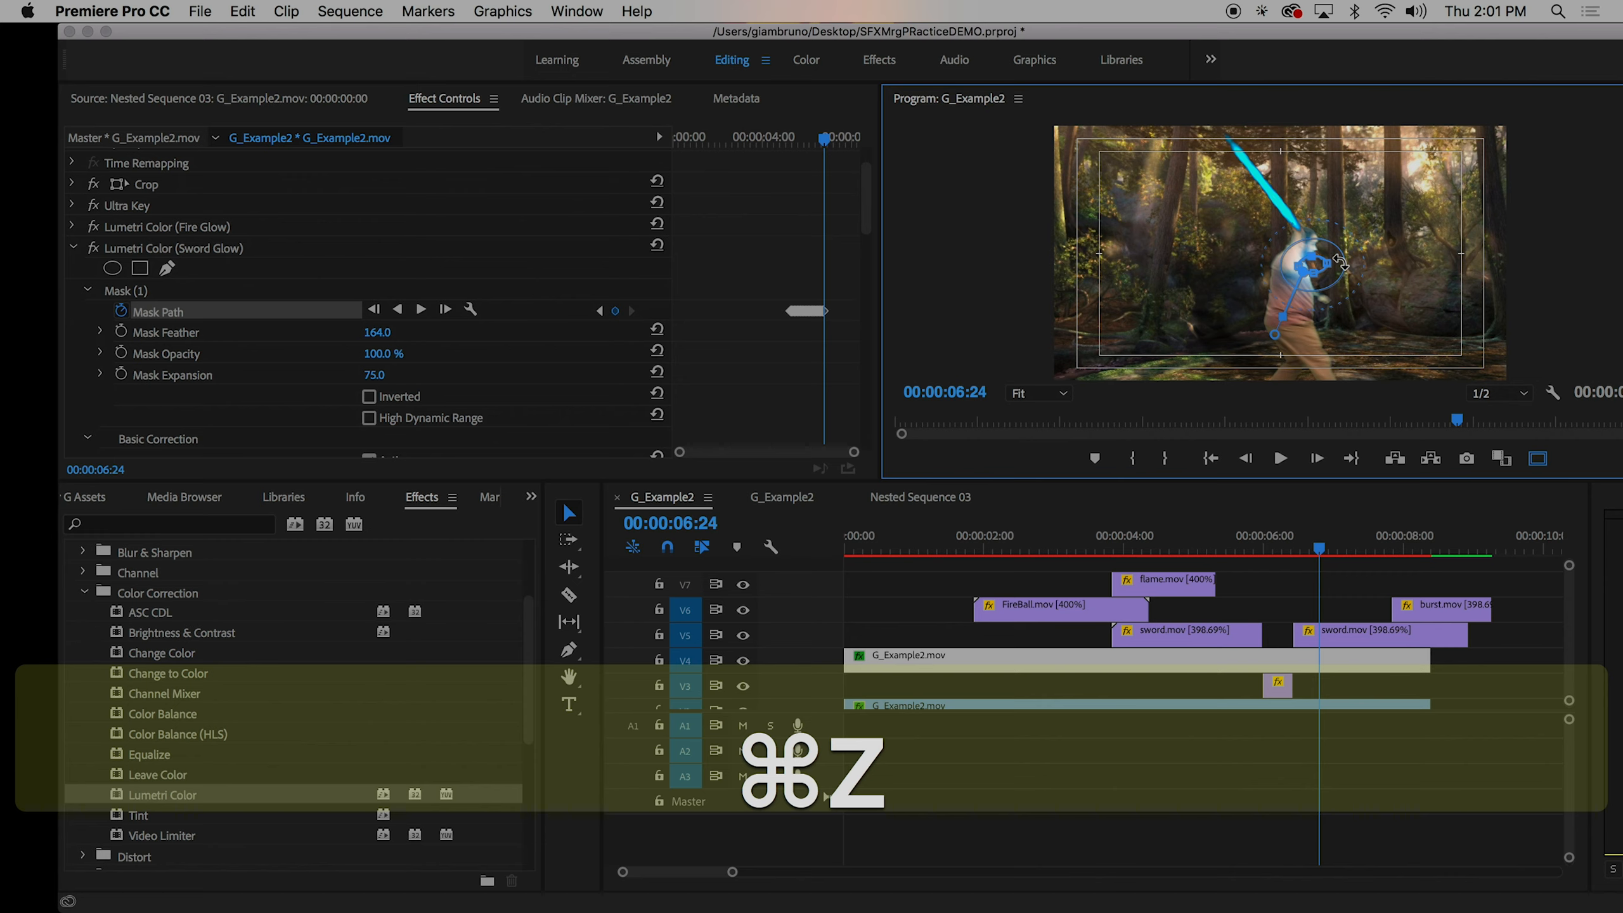
pyautogui.click(1330, 265)
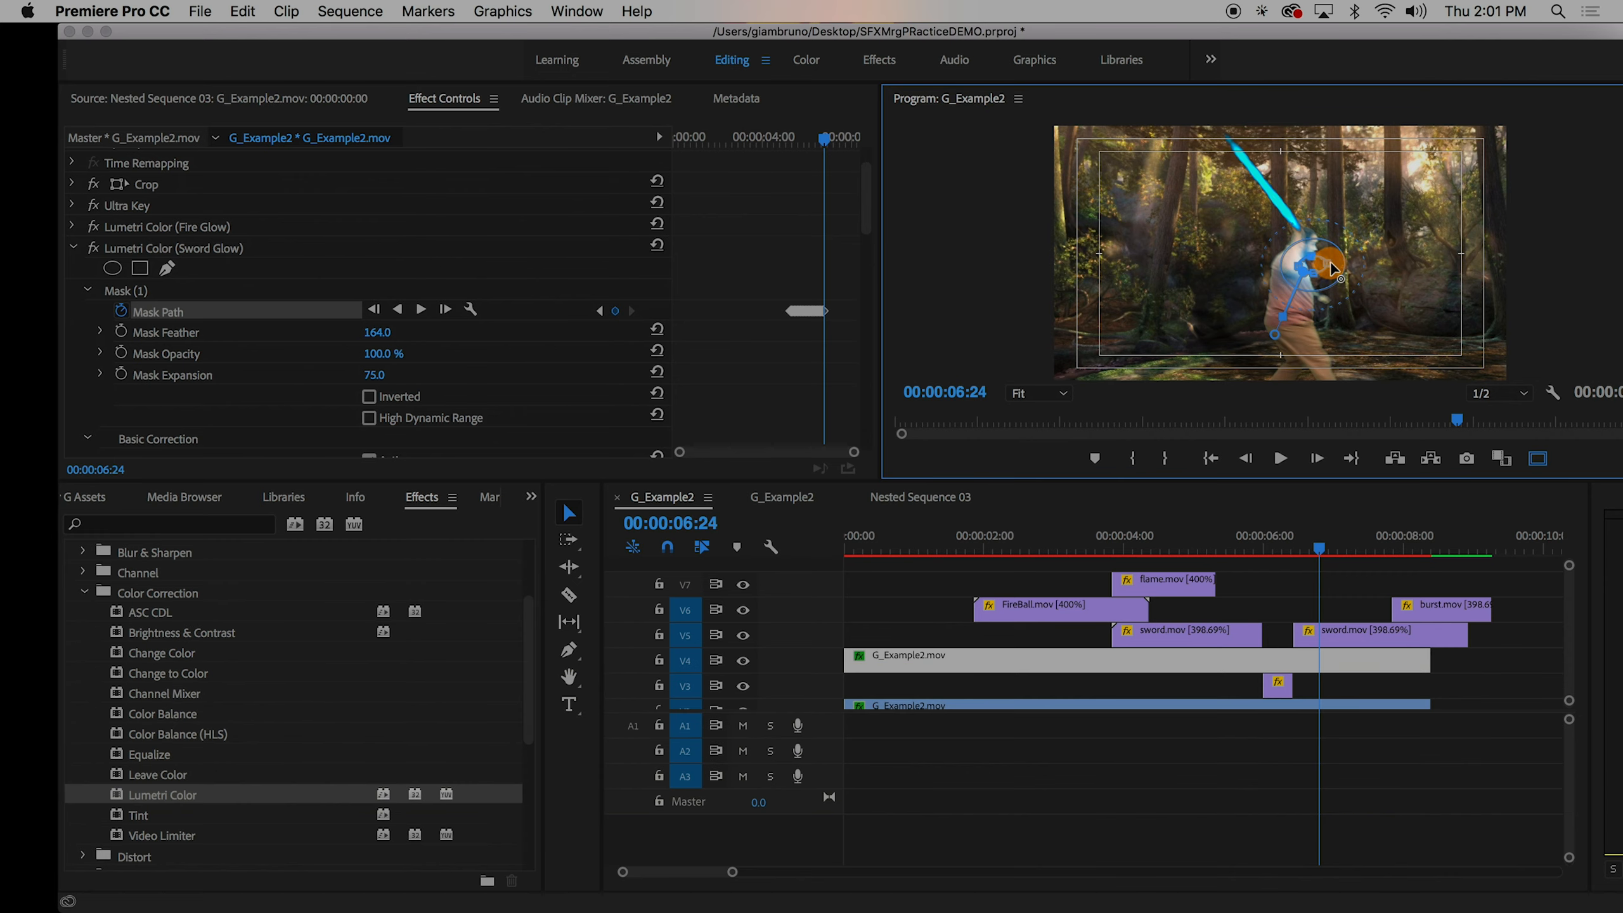
pyautogui.moveTo(1343, 262); pyautogui.dragTo(1326, 247)
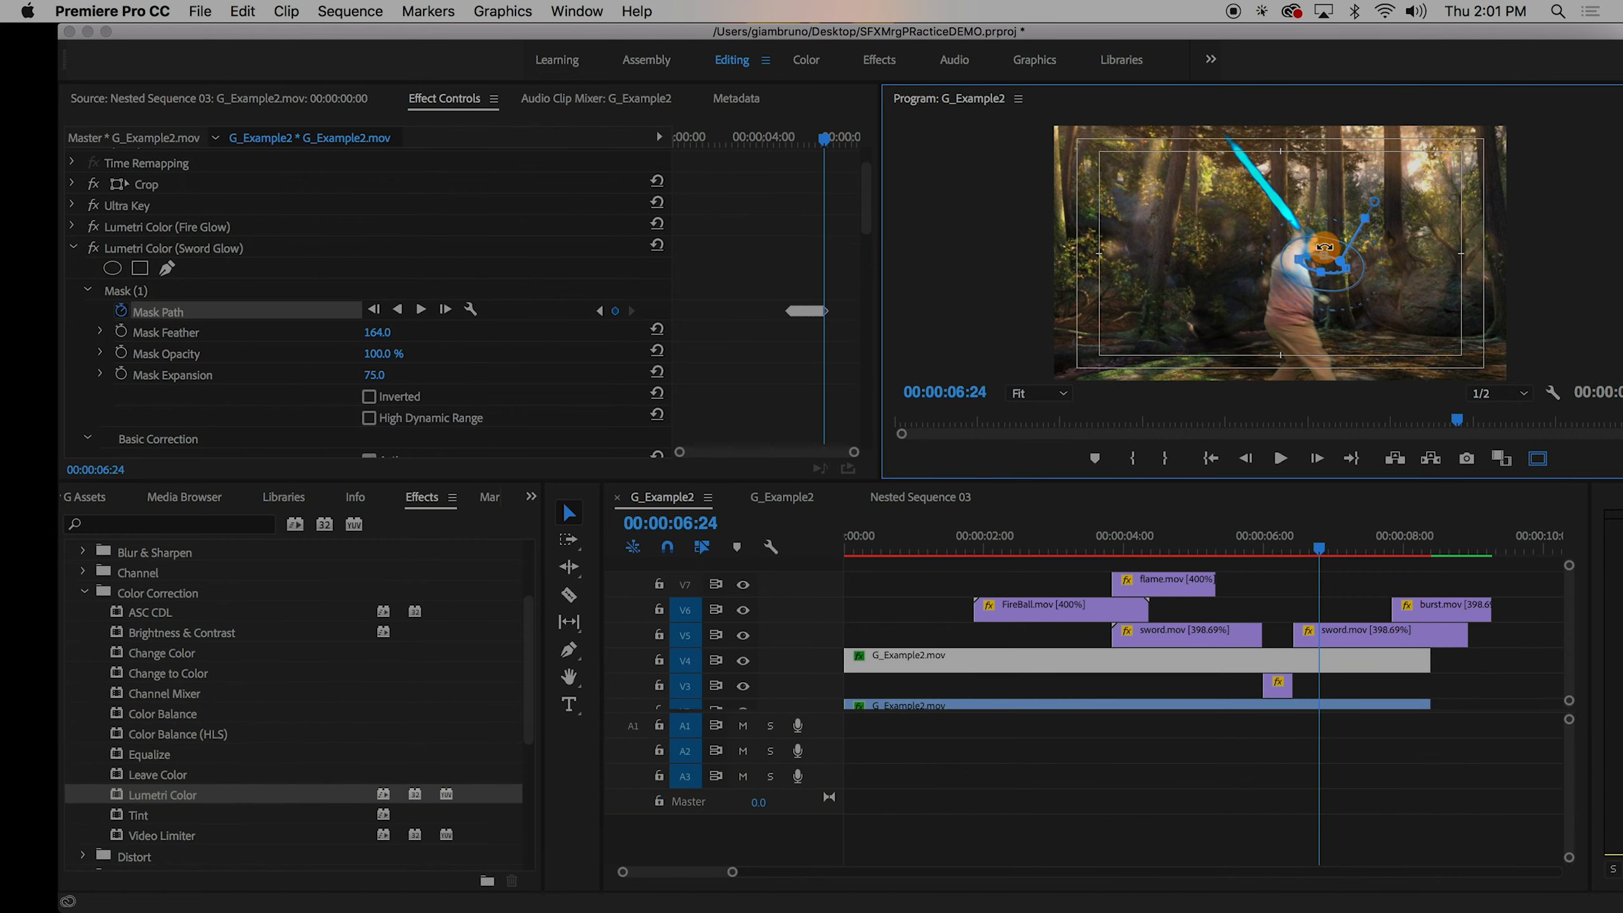
pyautogui.press('super+z')
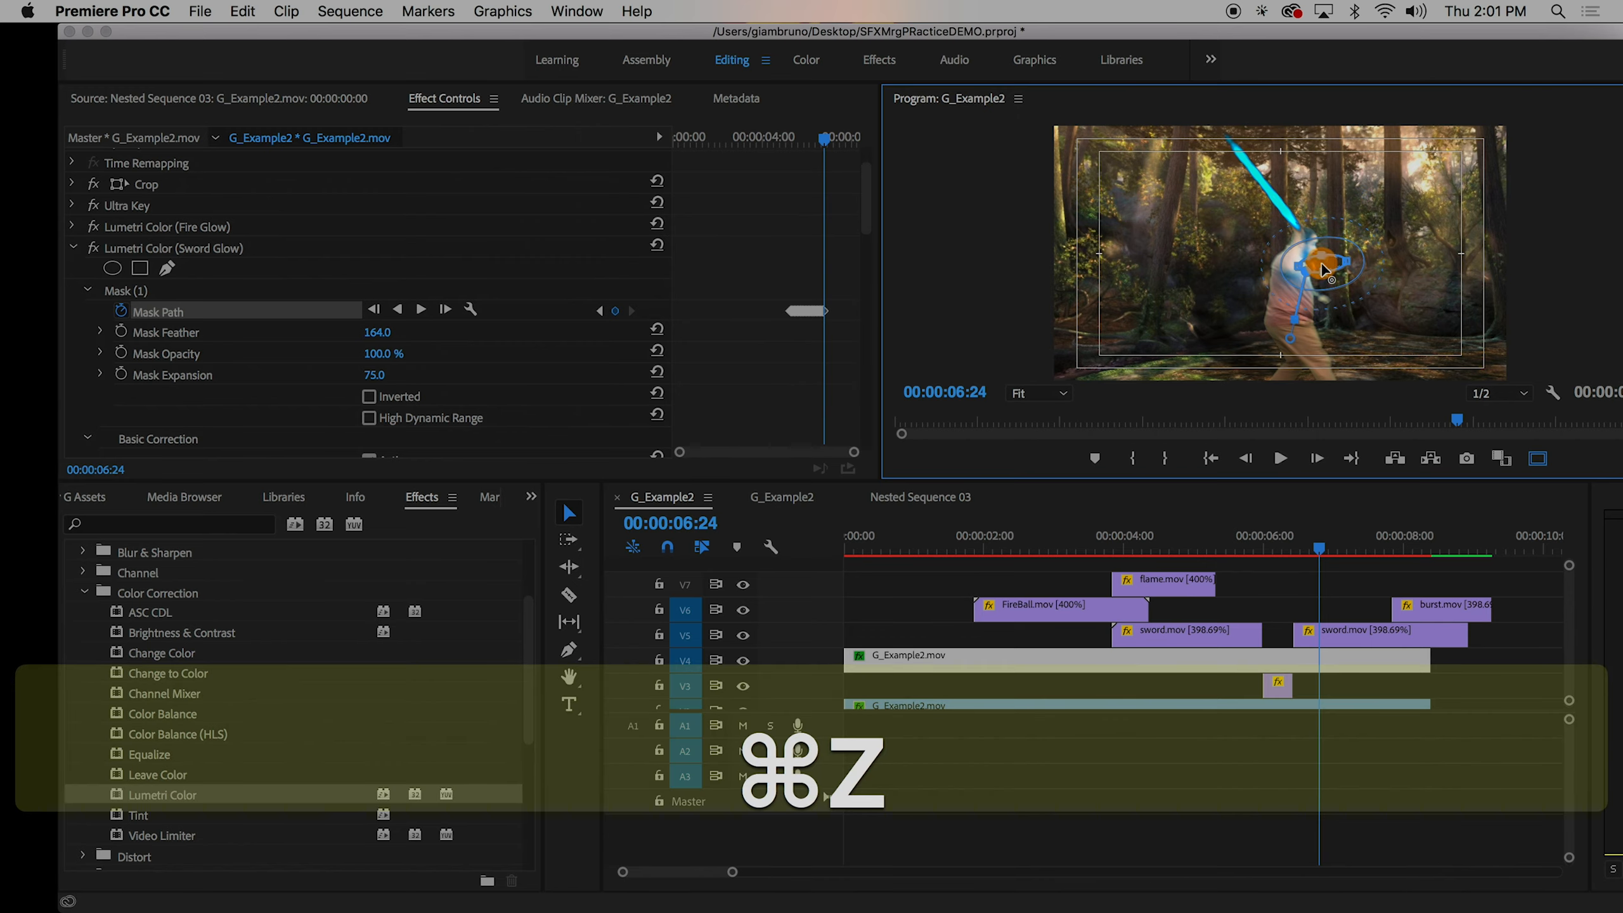
pyautogui.moveTo(1320, 262); pyautogui.dragTo(1315, 216)
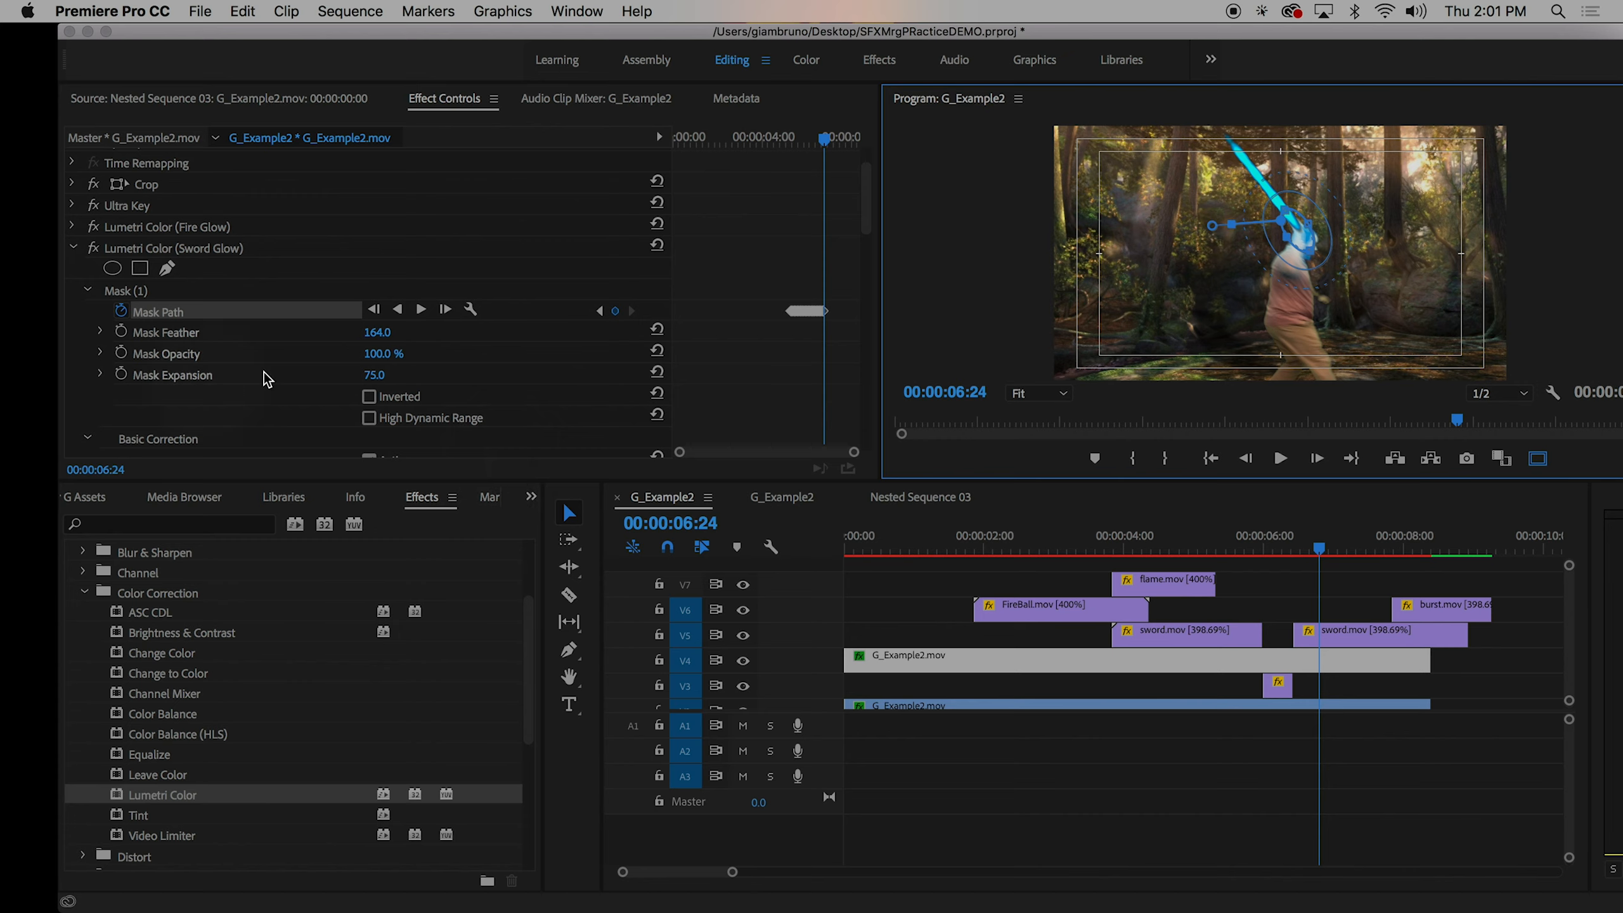
# - Track the Sword Glow mask forward frame by frame from 00:00:06:24 to 00:00:06:29
pyautogui.click(447, 311)
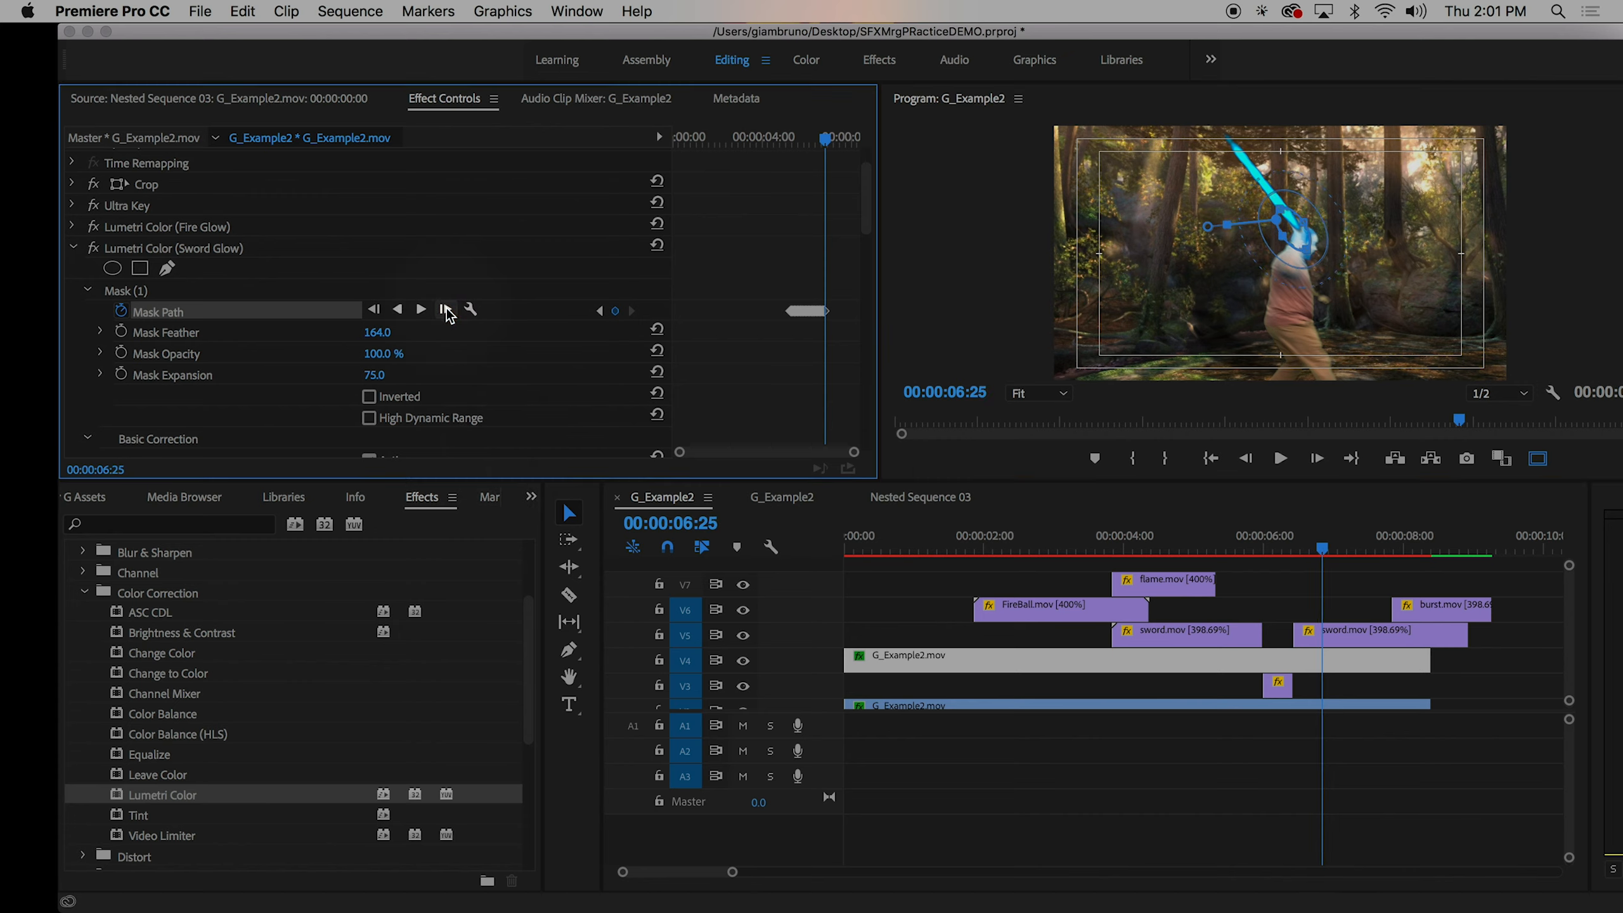
pyautogui.click(449, 312)
pyautogui.click(448, 311)
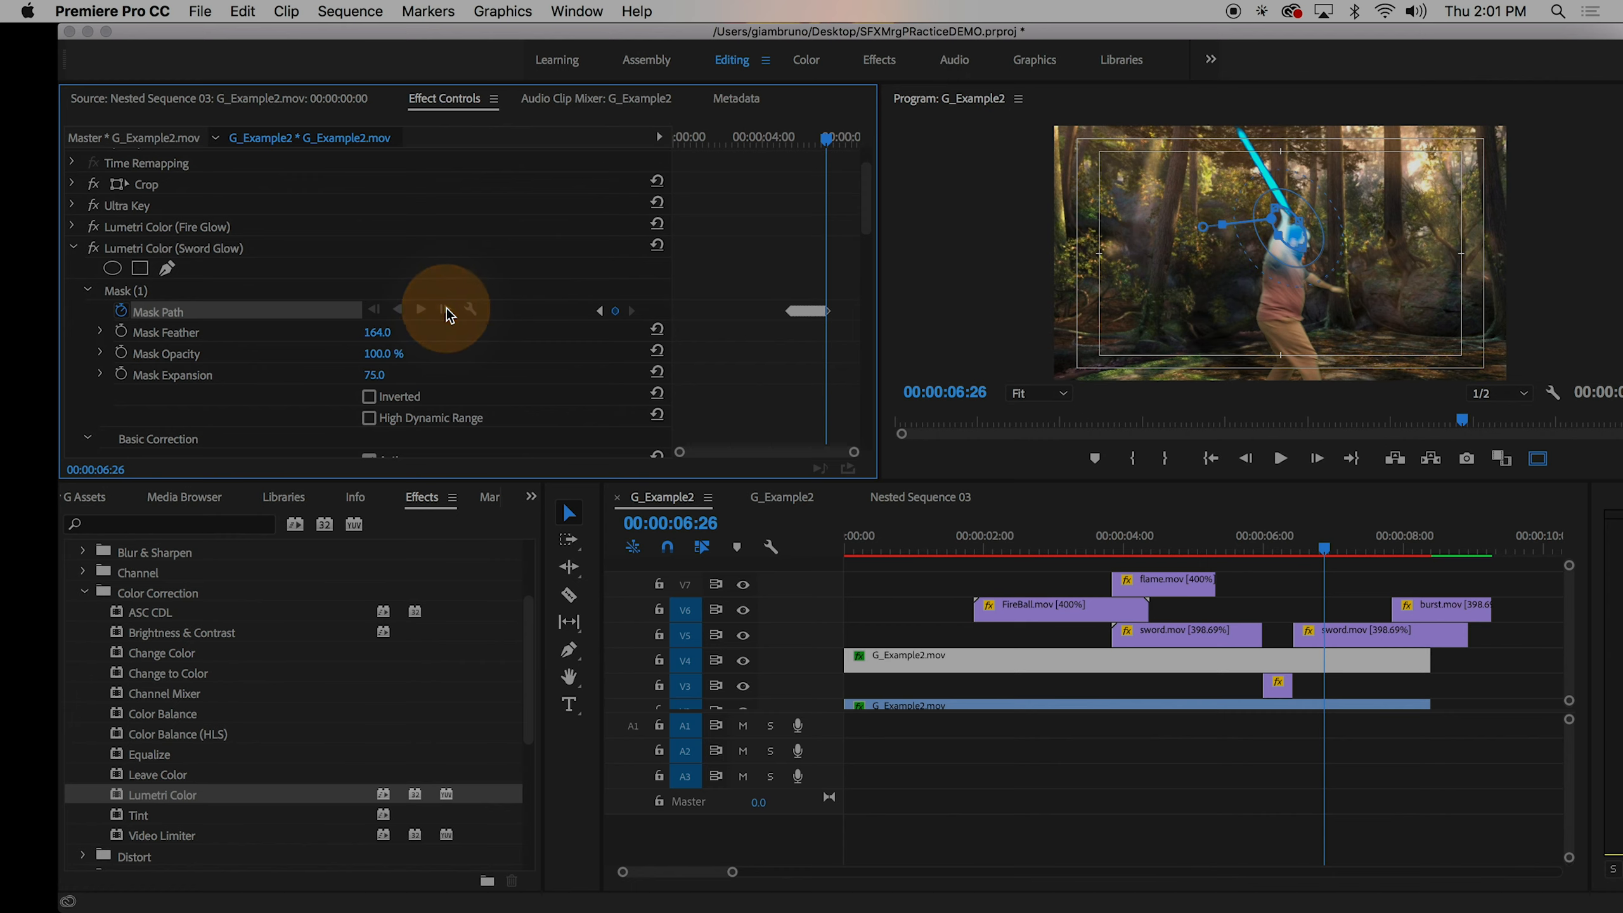
pyautogui.click(445, 311)
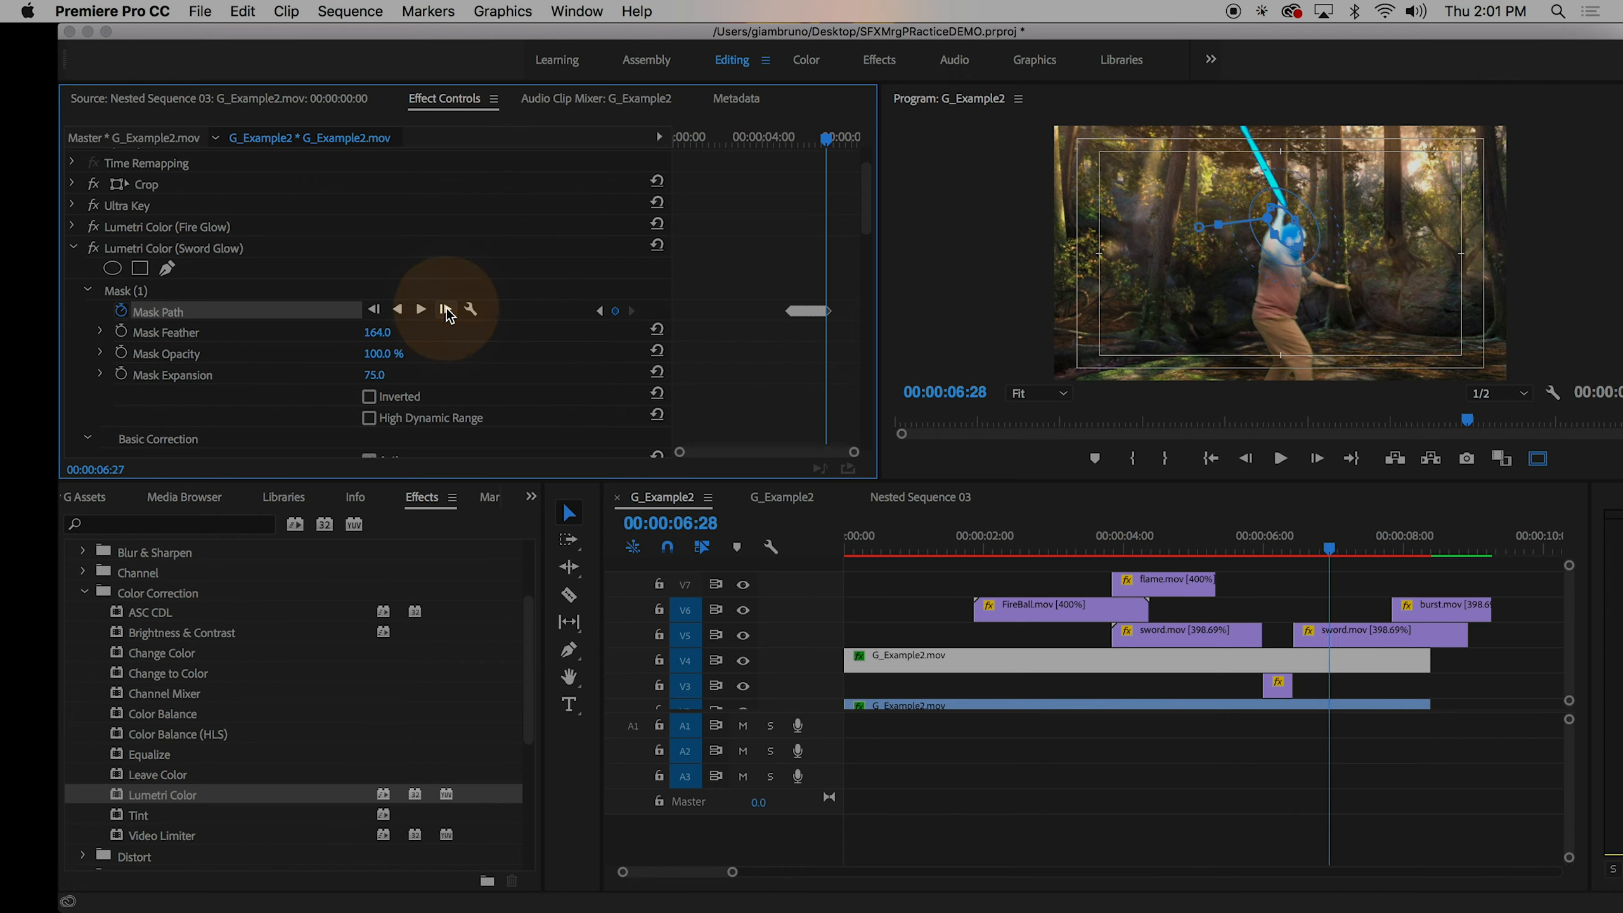
pyautogui.click(445, 311)
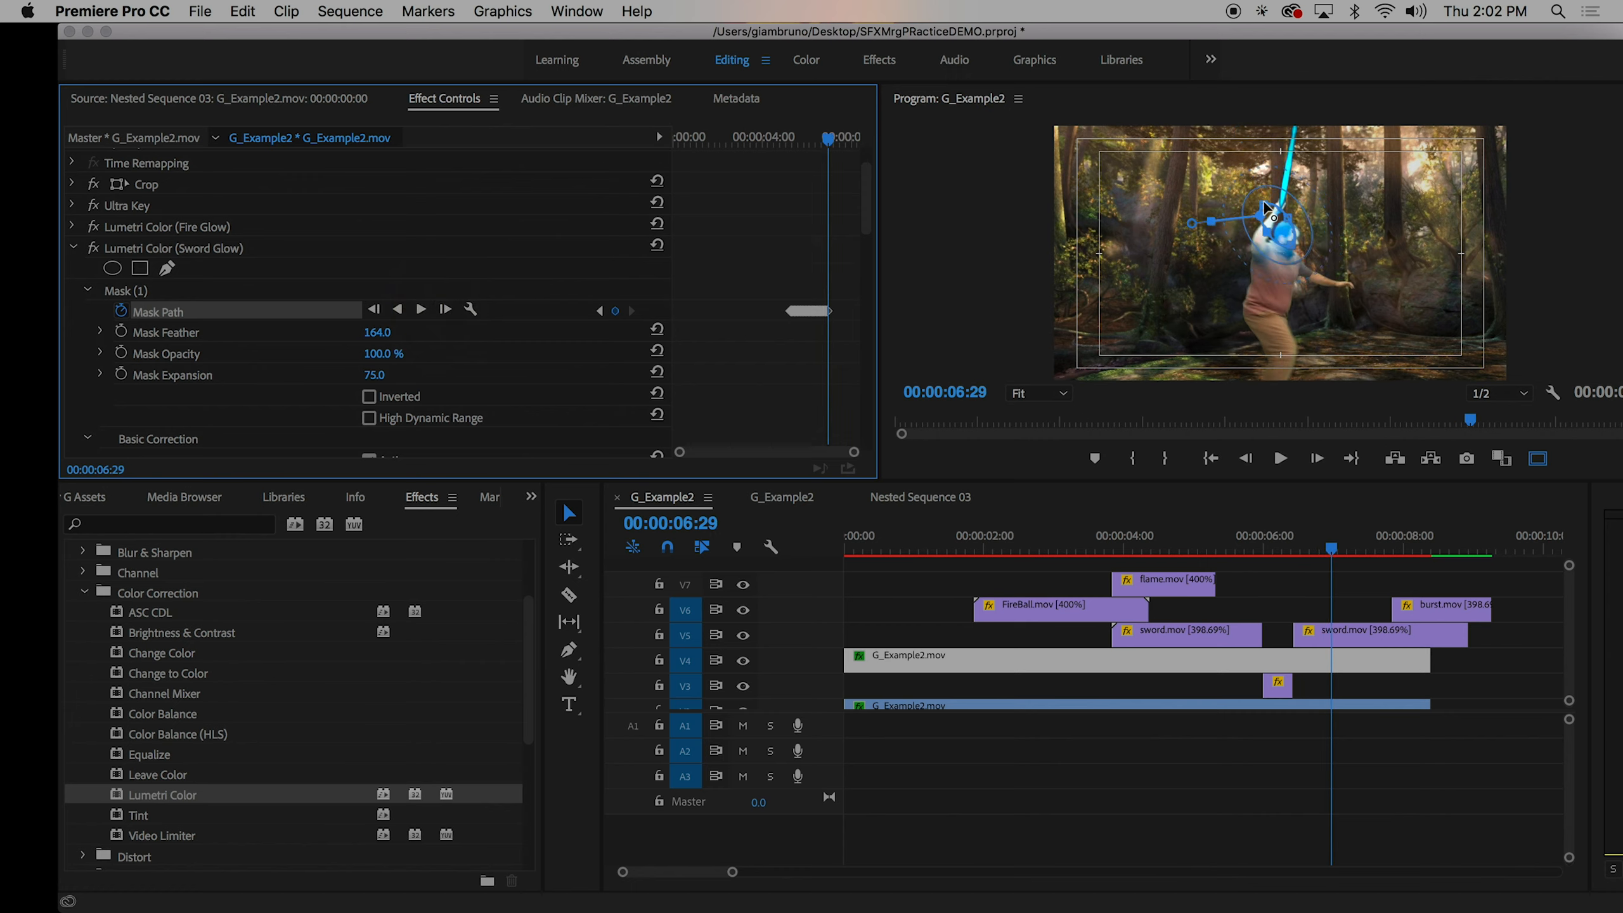
# - Rotate and reposition the Sword Glow mask at 00:00:06:29 so it covers the hands at the sword's hilt
pyautogui.moveTo(1276, 193); pyautogui.dragTo(1287, 197)
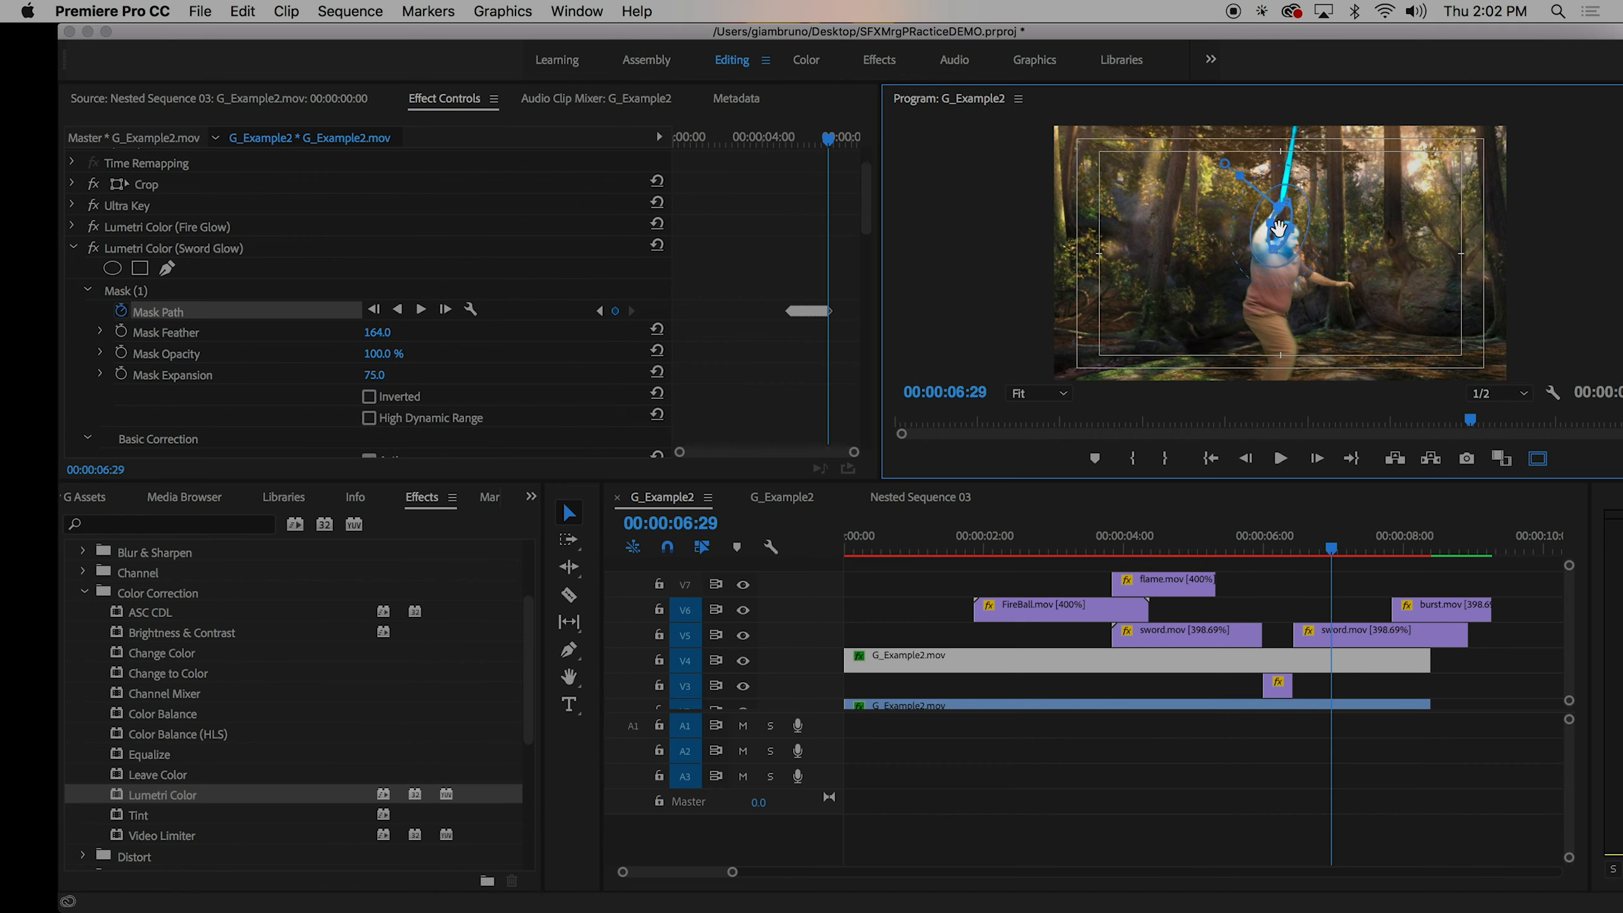
pyautogui.moveTo(1279, 225); pyautogui.dragTo(1288, 233)
pyautogui.press('super+z')
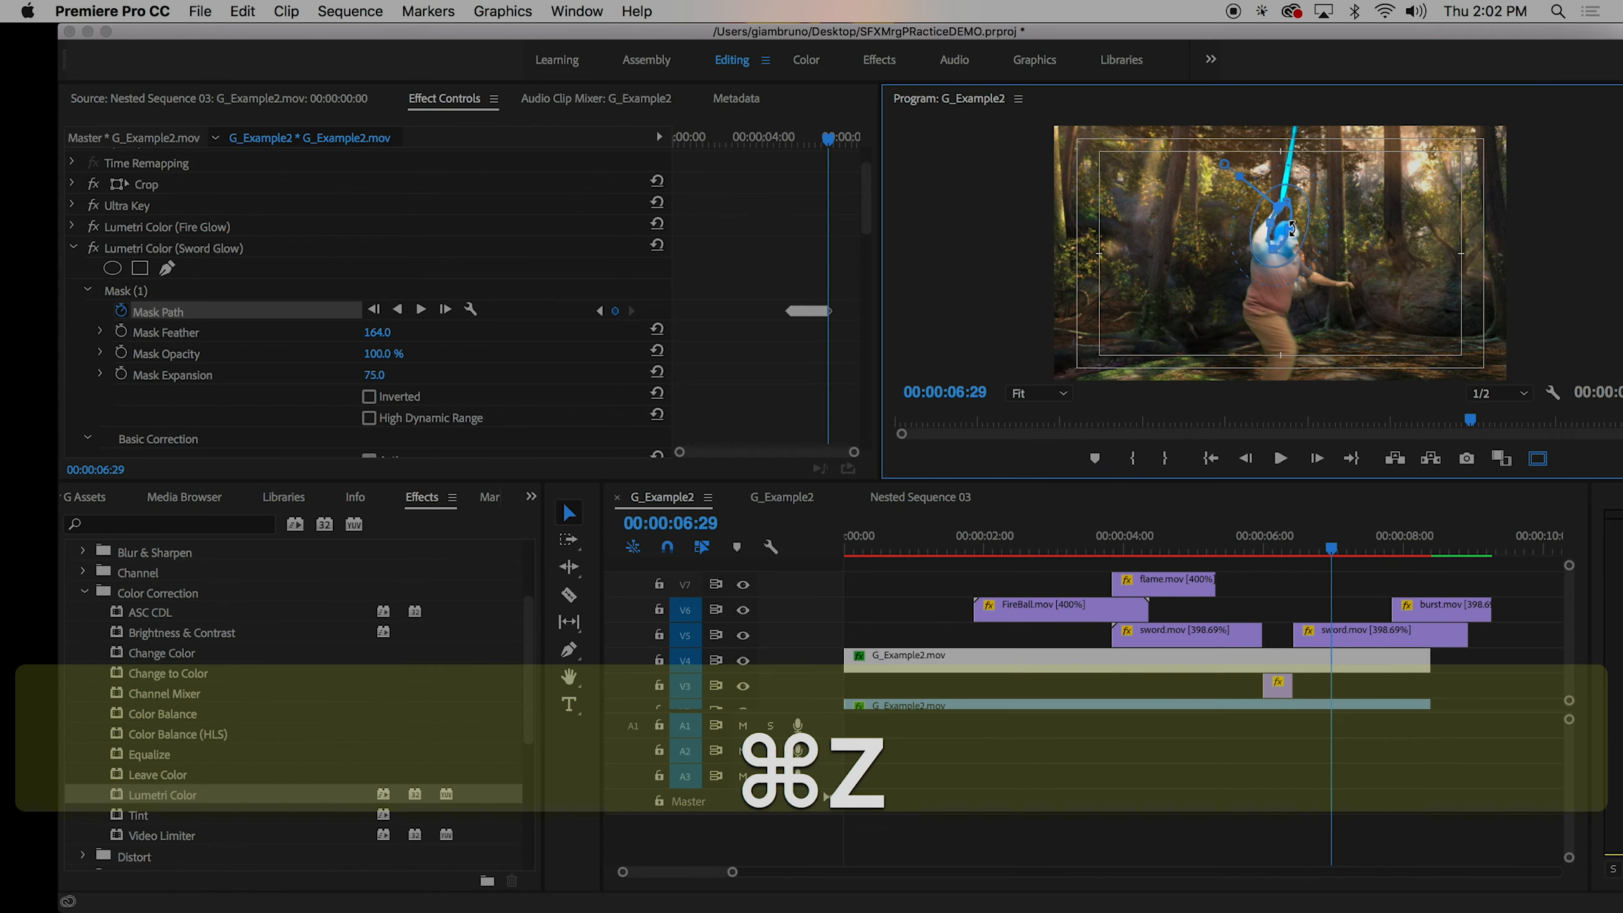
pyautogui.moveTo(1291, 233); pyautogui.dragTo(1268, 222)
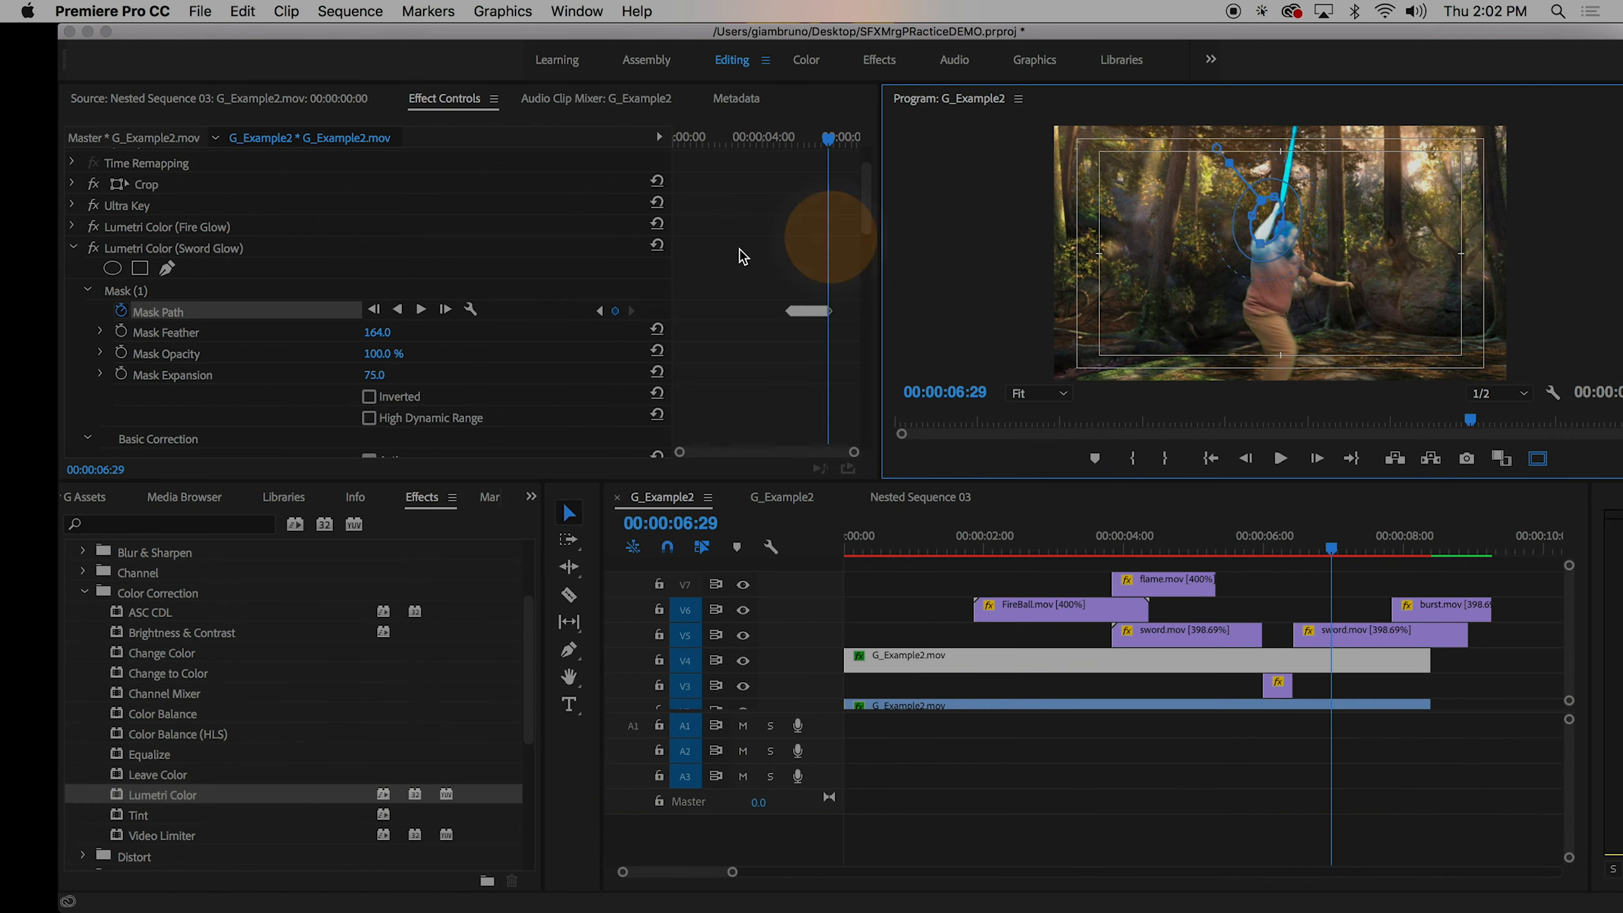
# - Track the Sword Glow mask forward frame by frame to 00:00:07:03, and rotate it there to fit the hands
pyautogui.click(444, 315)
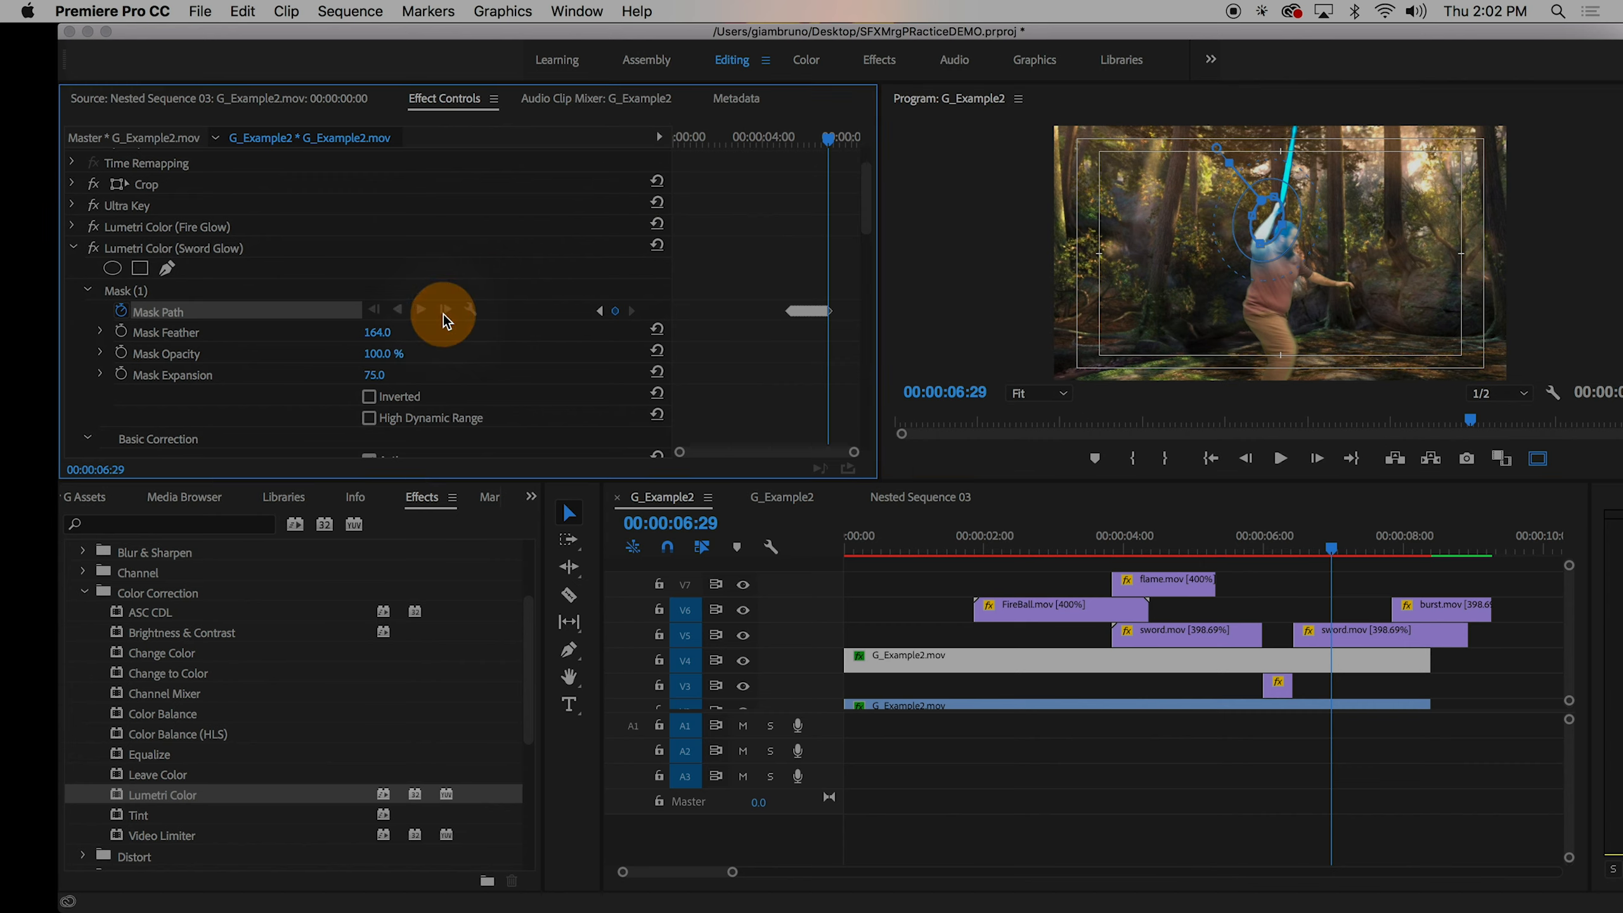
pyautogui.click(444, 315)
pyautogui.click(445, 311)
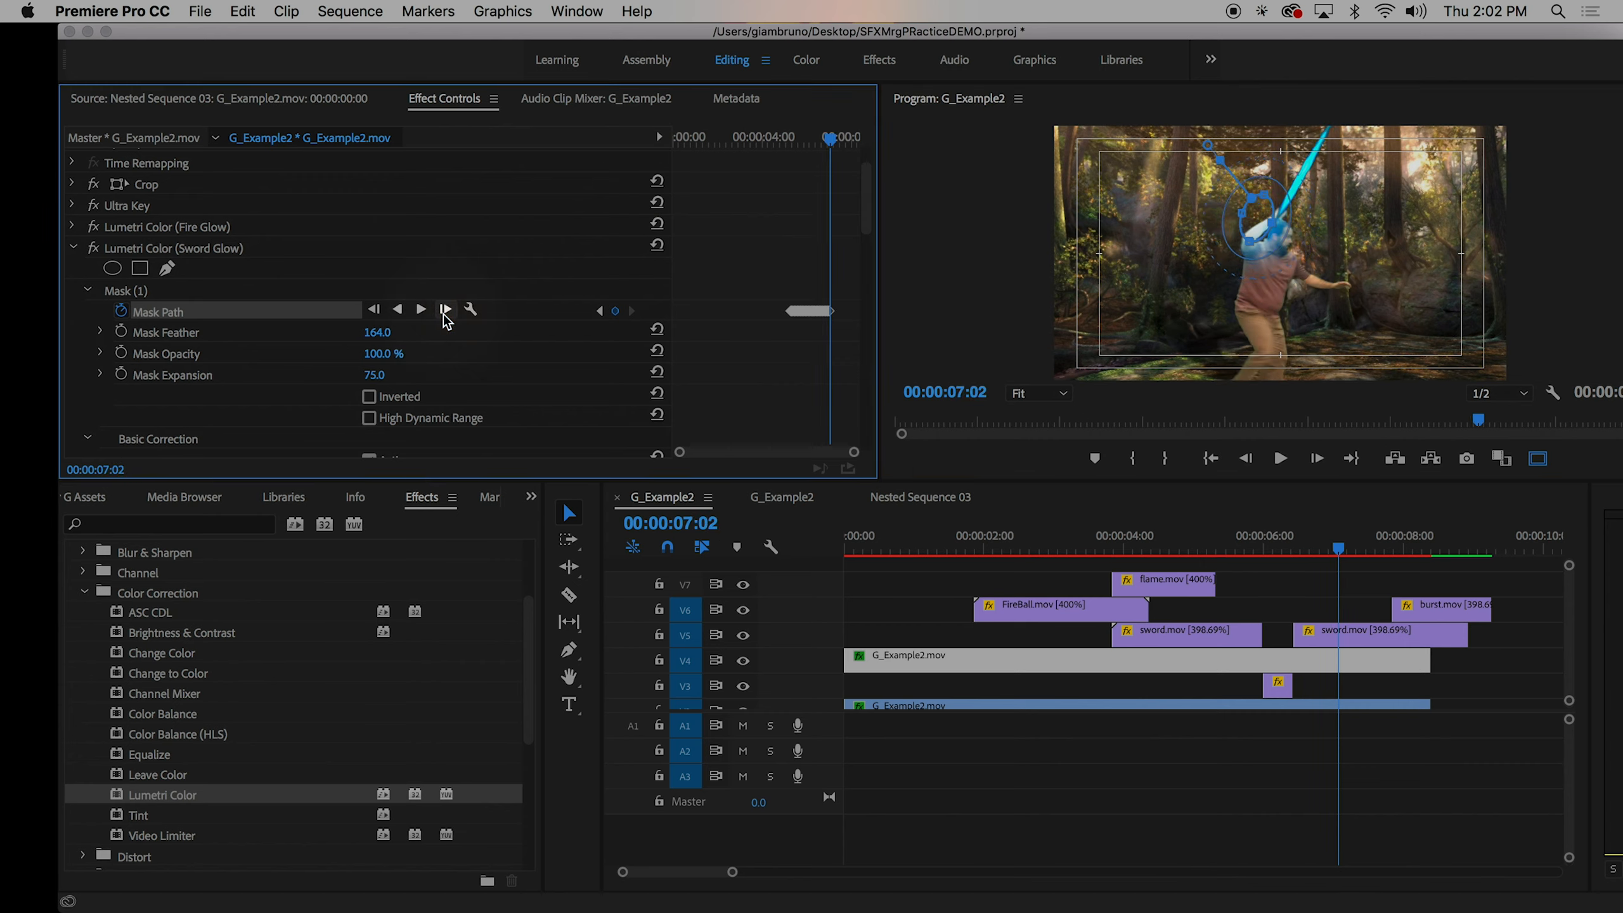
pyautogui.click(445, 311)
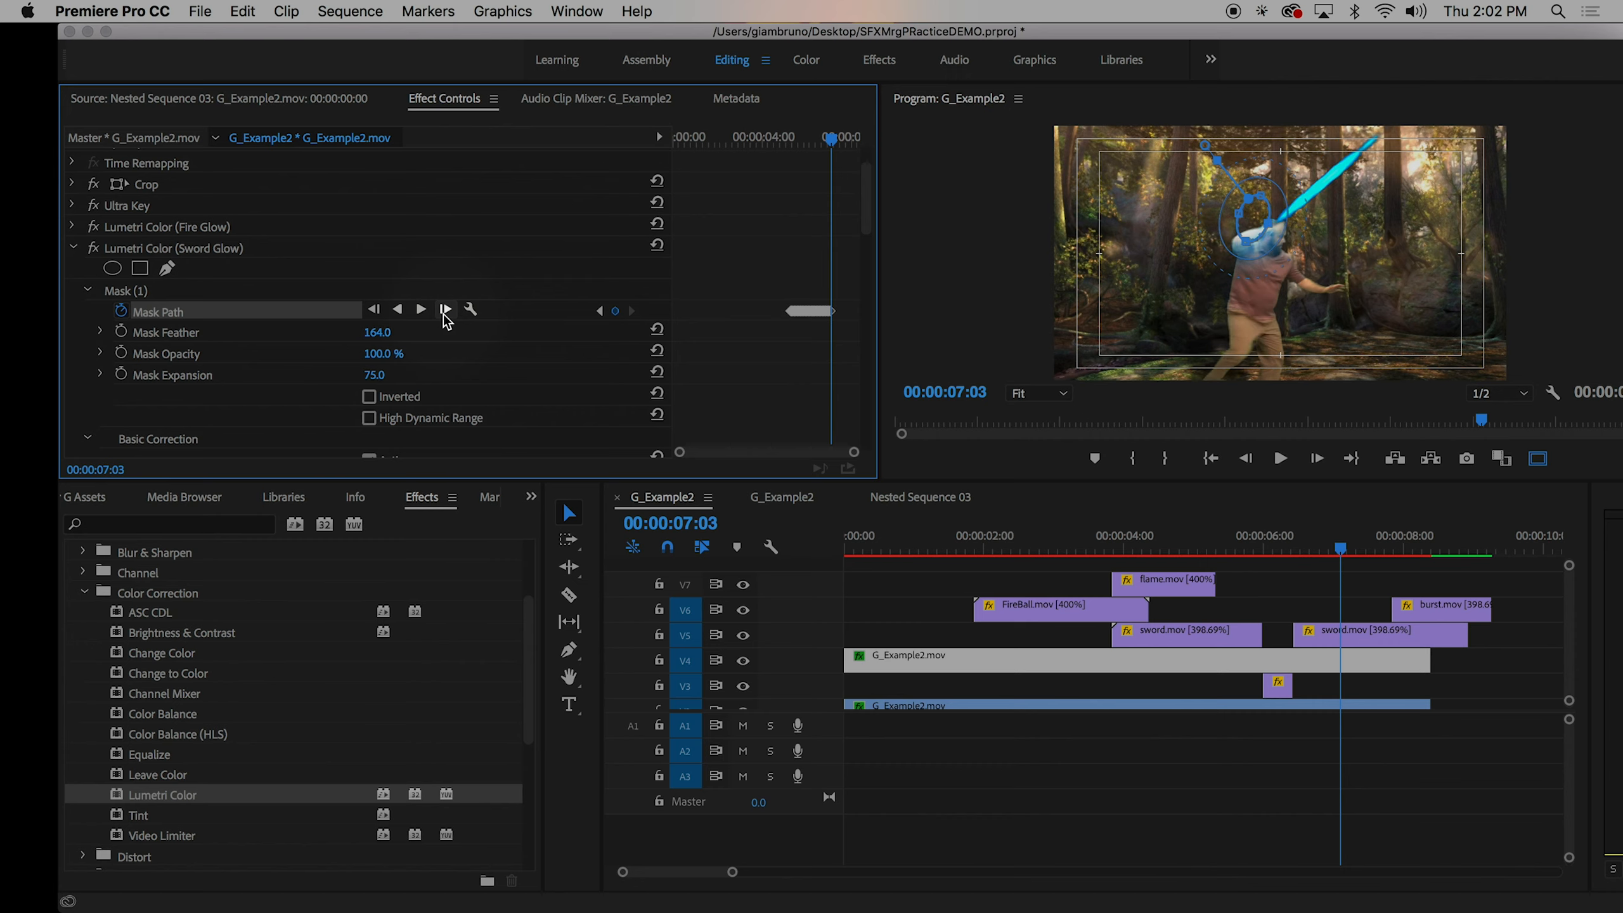
pyautogui.moveTo(1254, 212); pyautogui.dragTo(1283, 256)
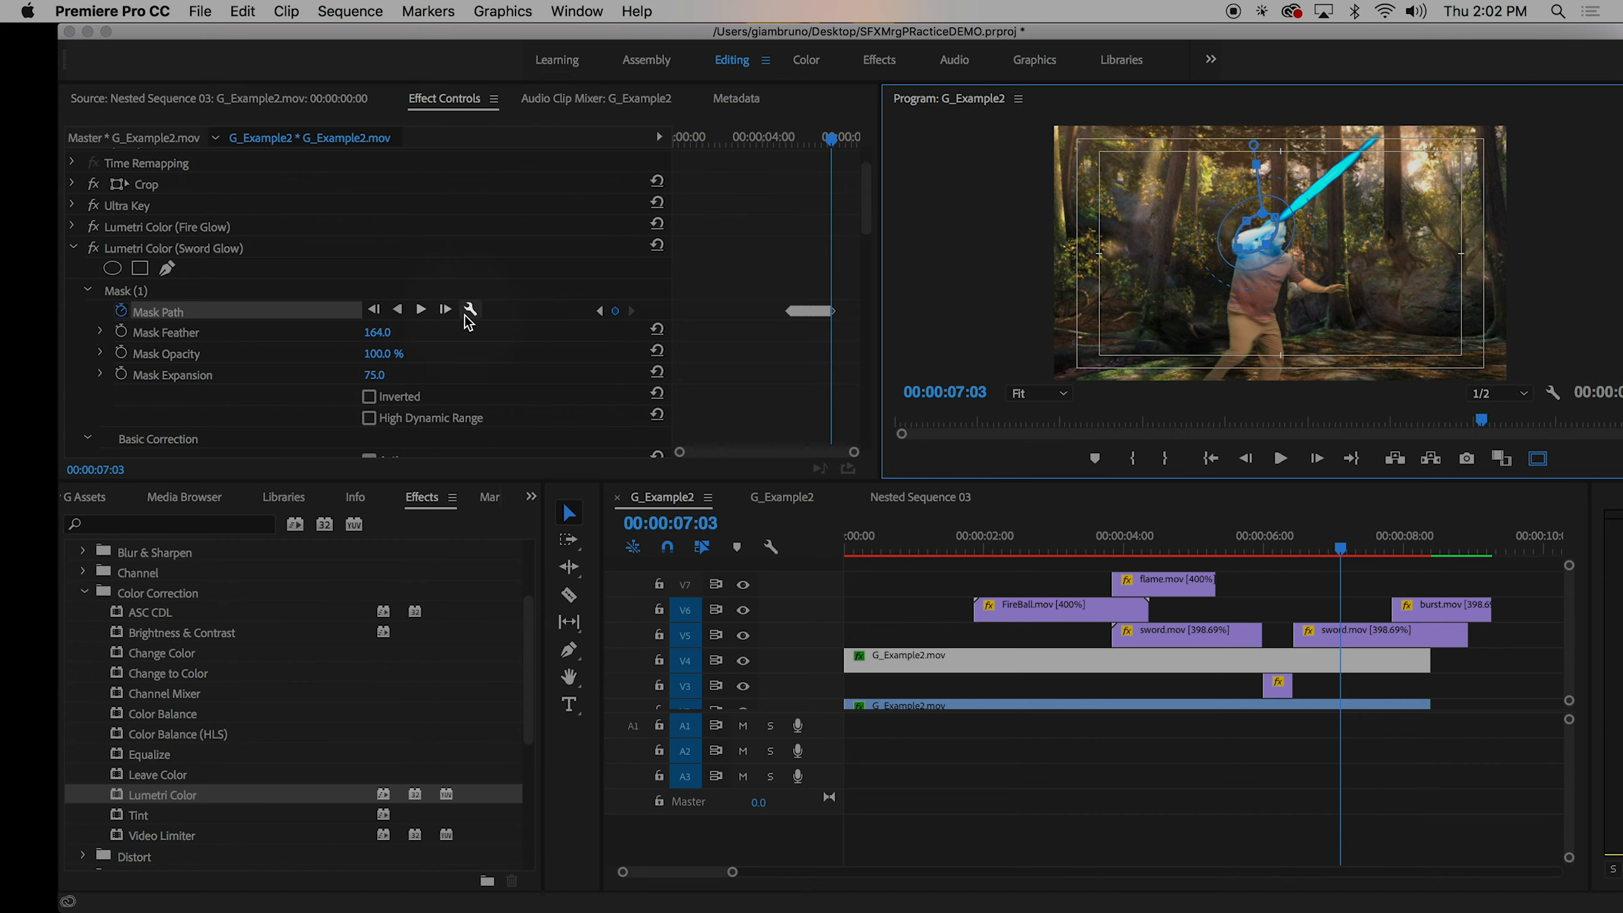
# - Track the Sword Glow mask forward frame by frame to 00:00:07:14, and move it there onto the hands at the hilt
pyautogui.click(445, 310)
pyautogui.click(448, 311)
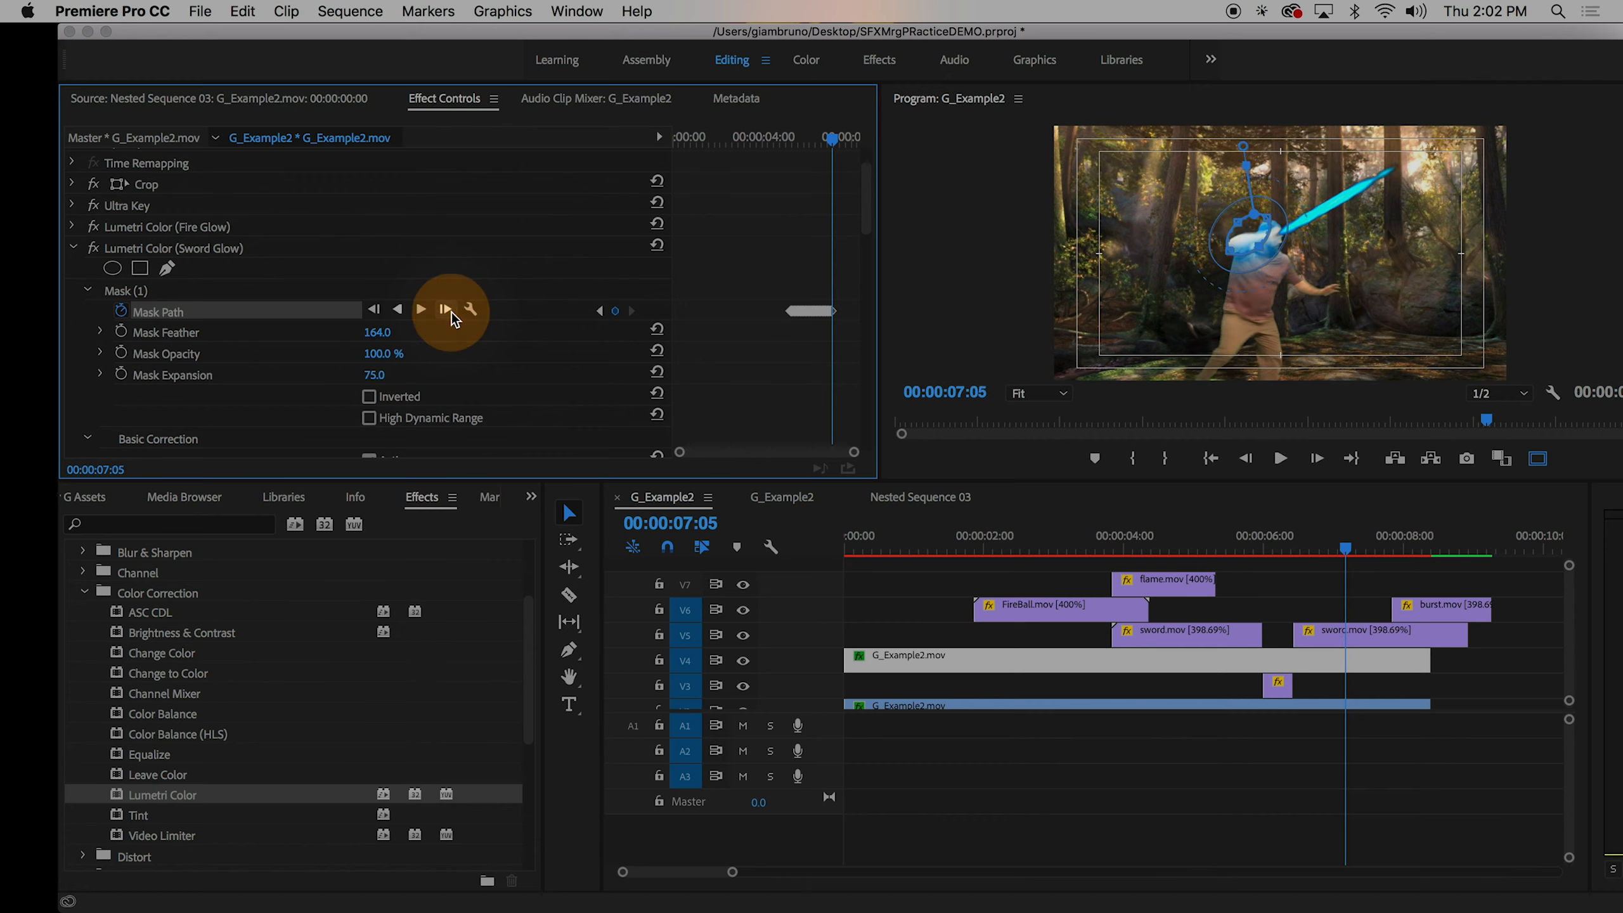
pyautogui.click(452, 314)
pyautogui.click(452, 314)
pyautogui.click(452, 313)
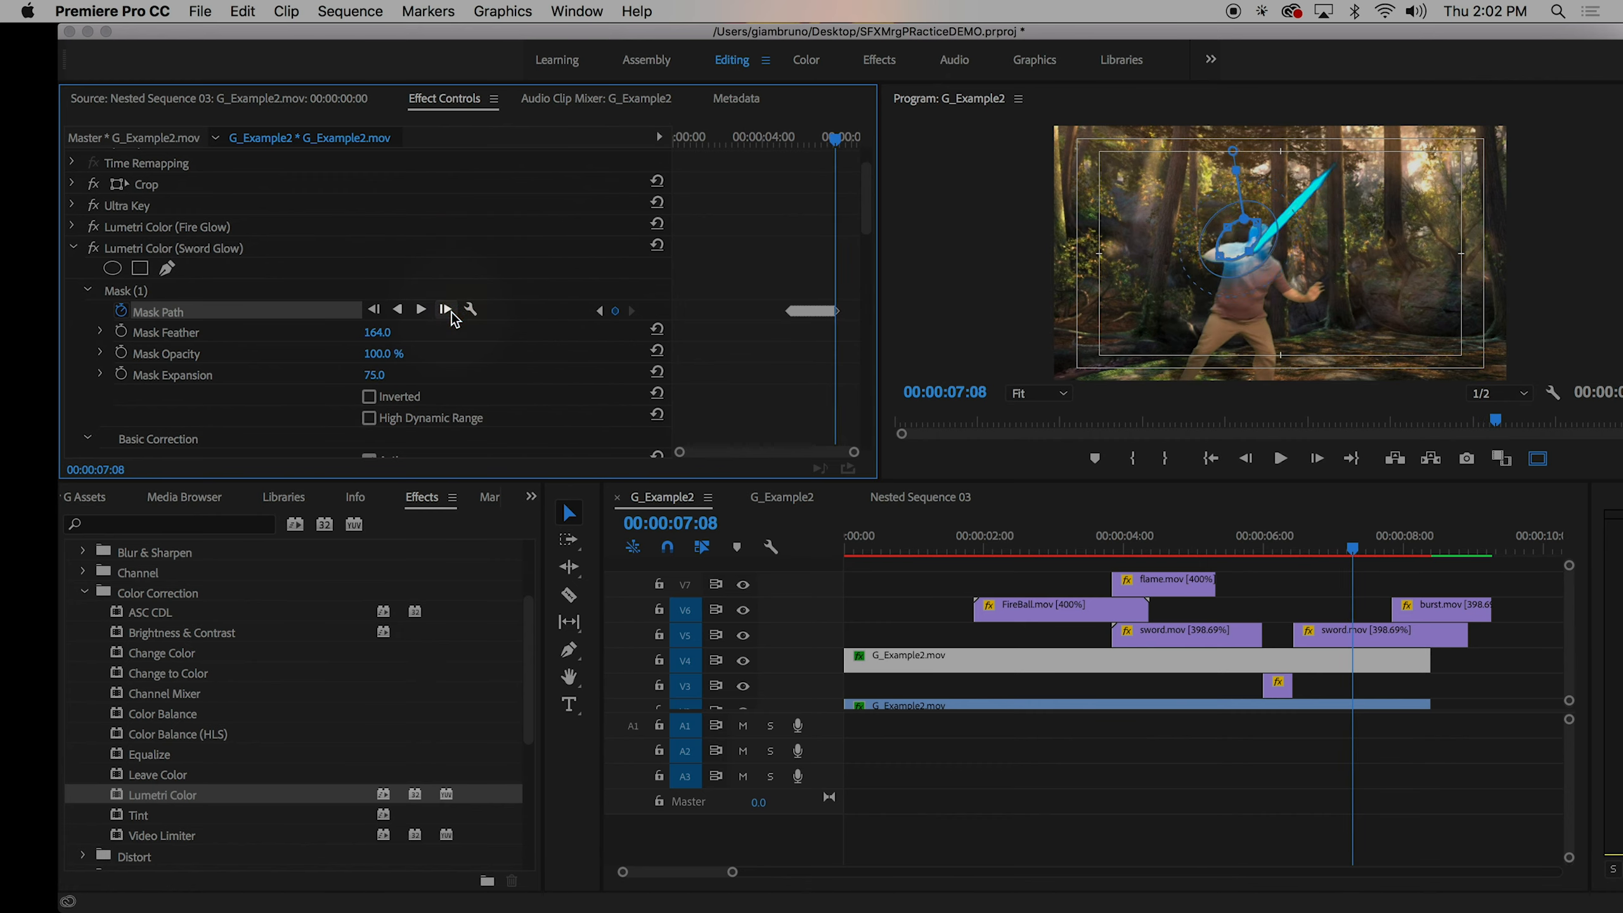
pyautogui.click(452, 316)
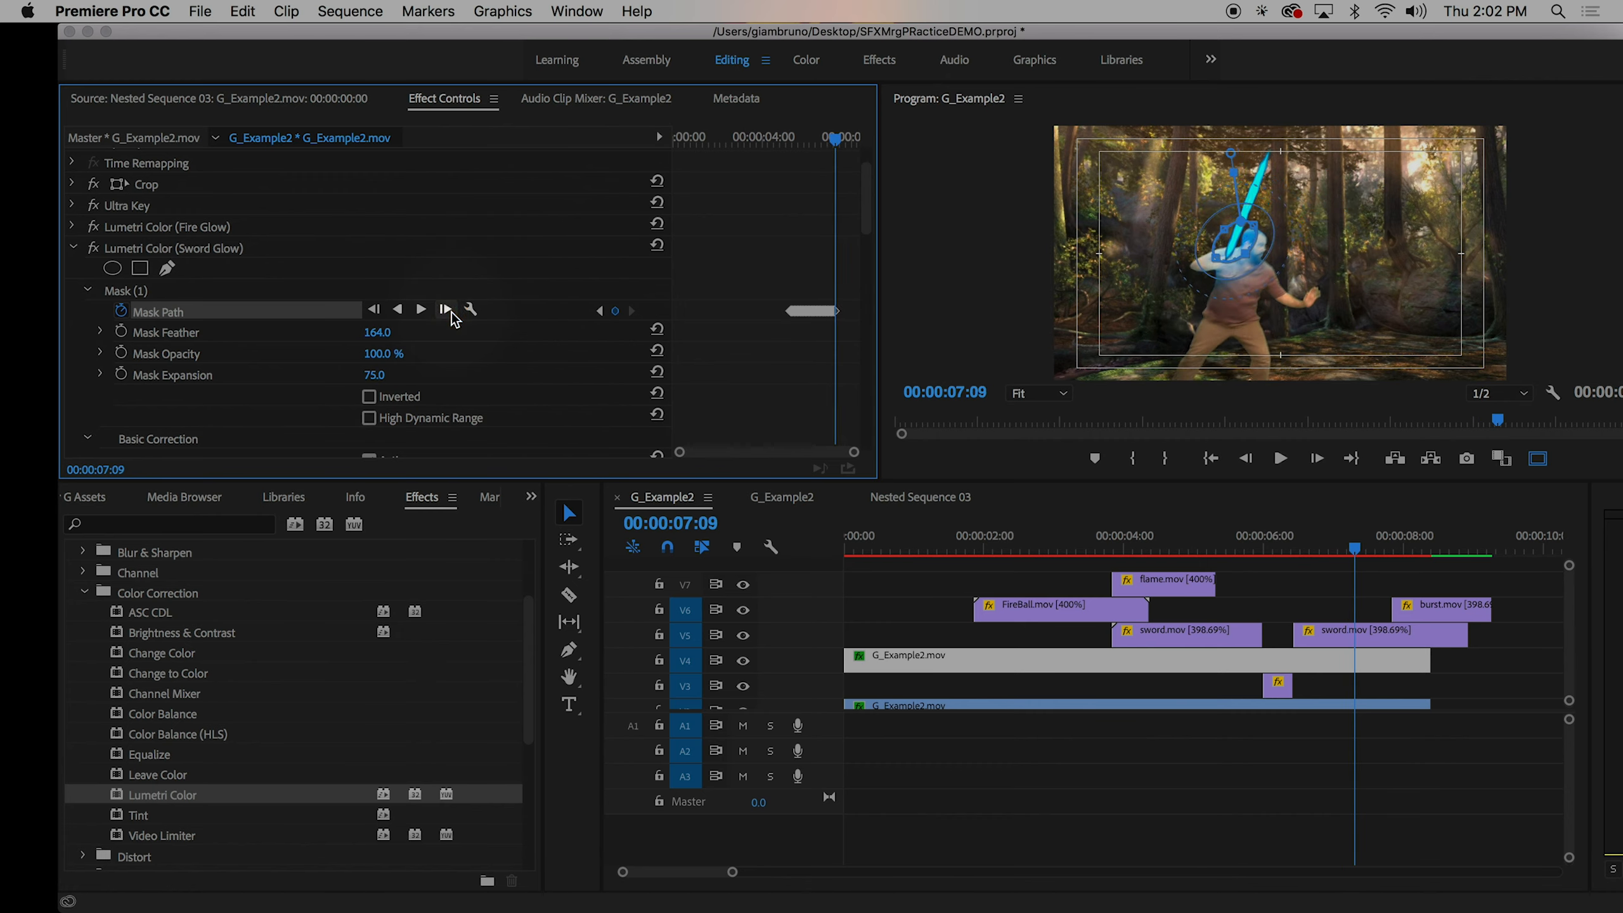
pyautogui.click(445, 310)
pyautogui.click(445, 310)
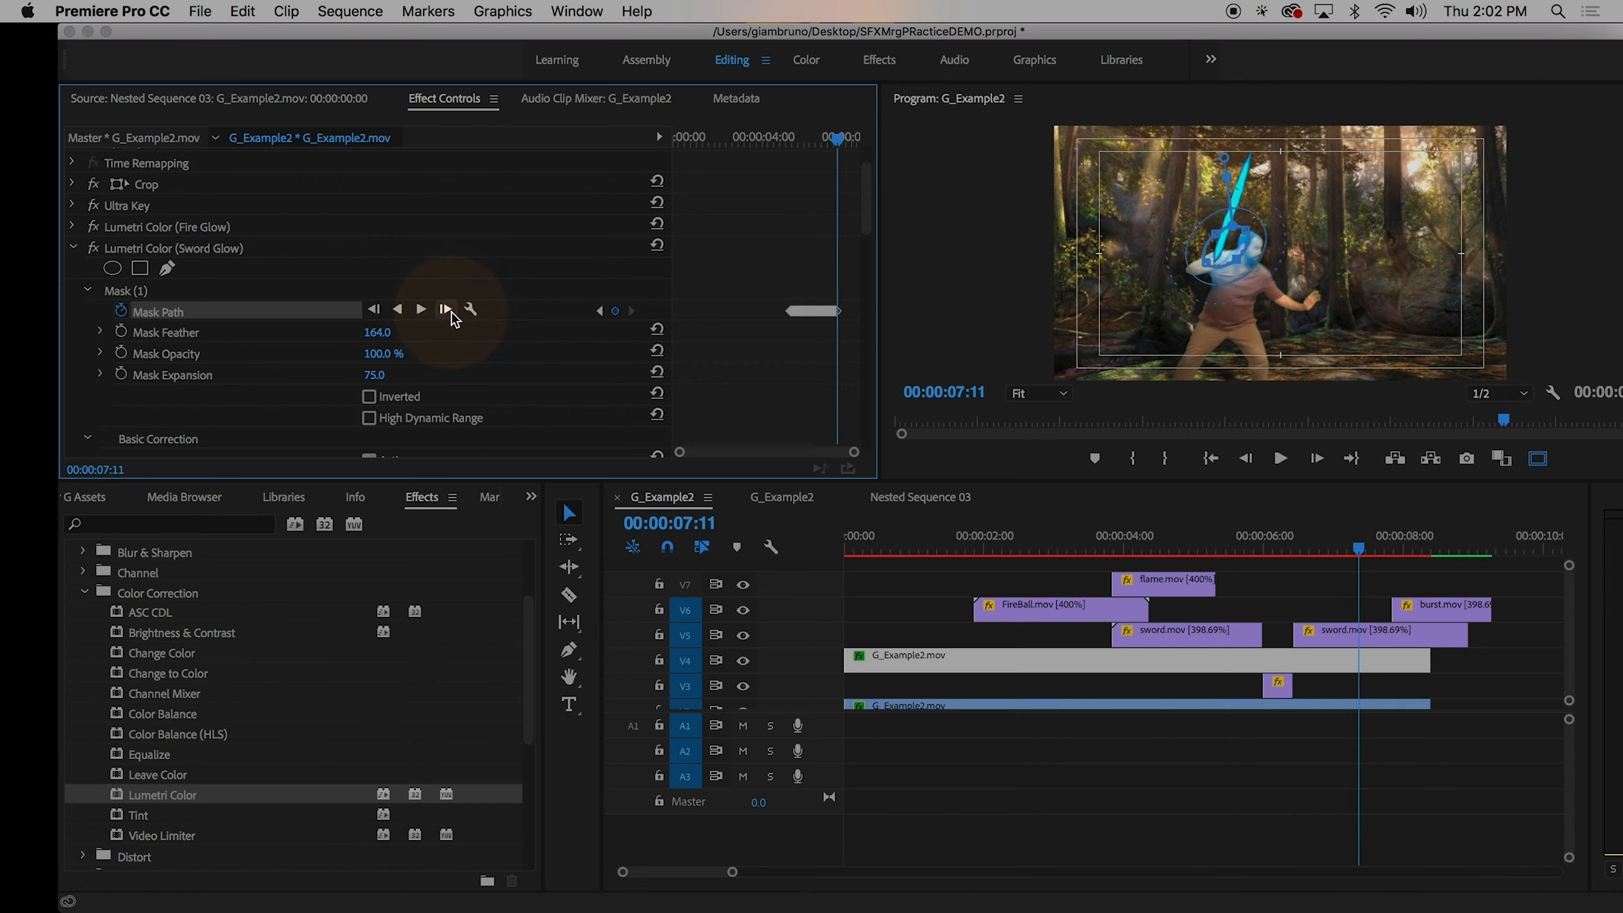
pyautogui.click(445, 310)
pyautogui.click(446, 310)
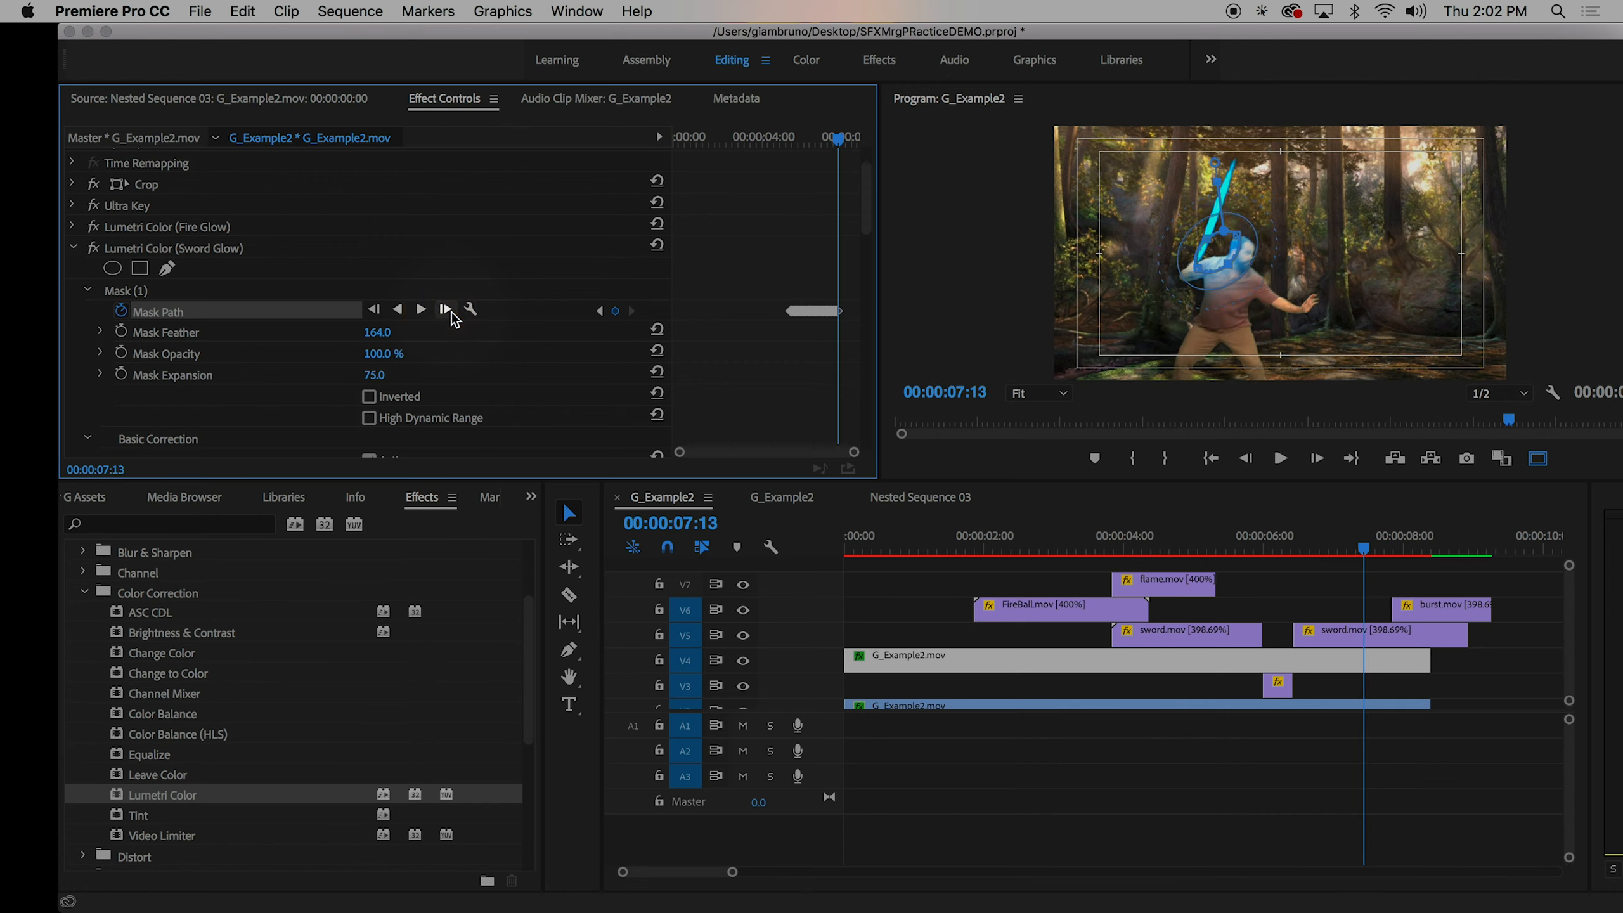
pyautogui.click(448, 311)
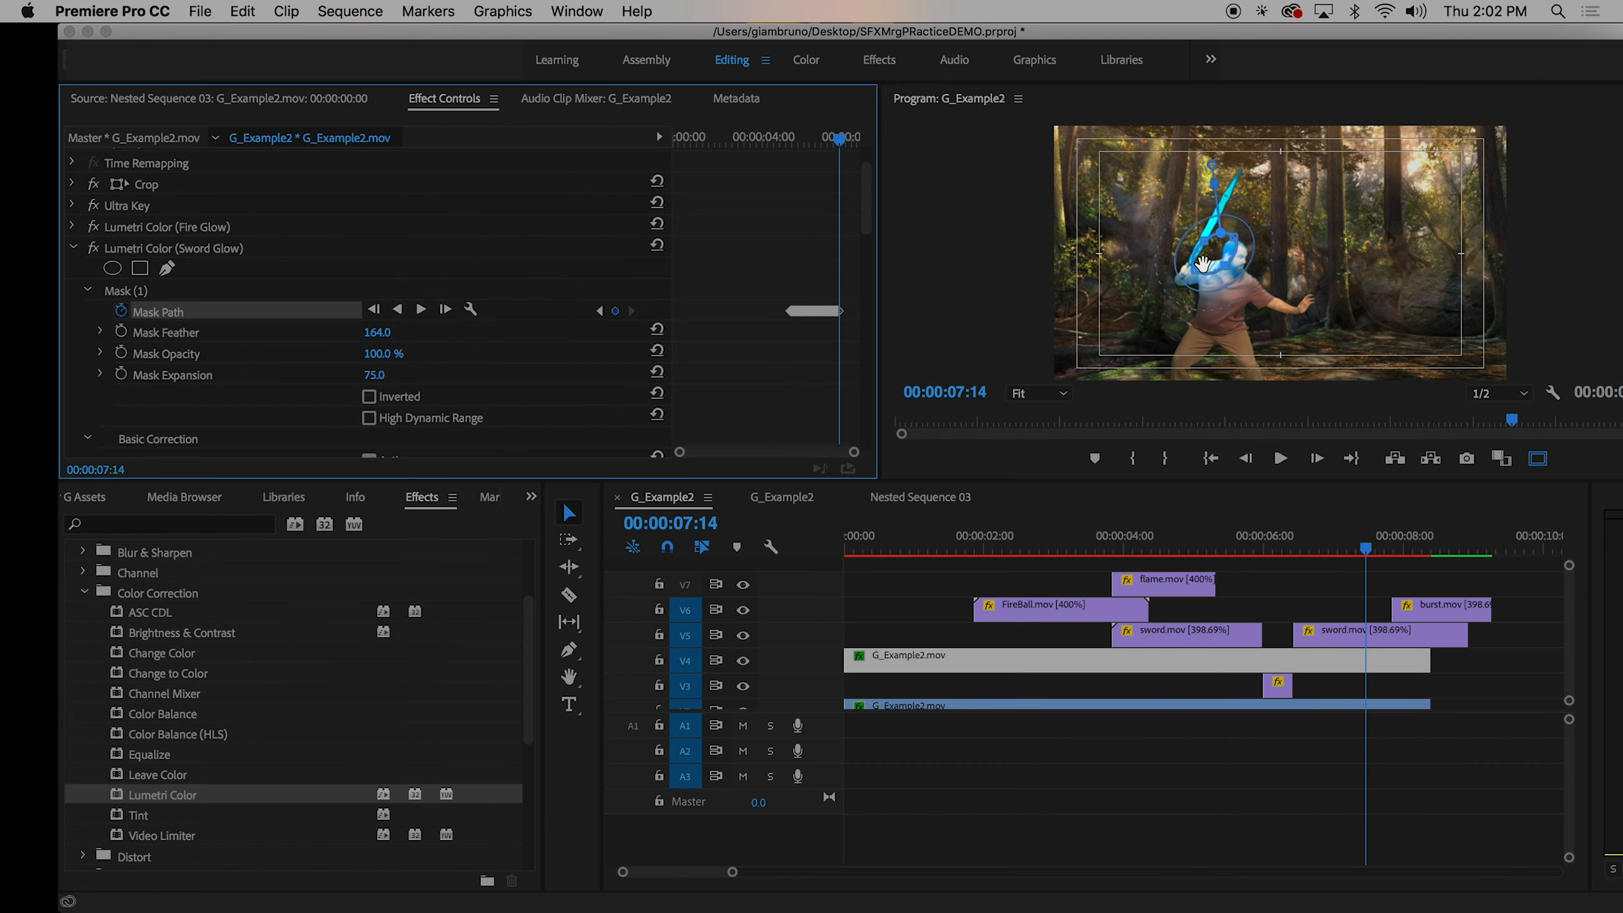
pyautogui.moveTo(1203, 263); pyautogui.dragTo(1187, 269)
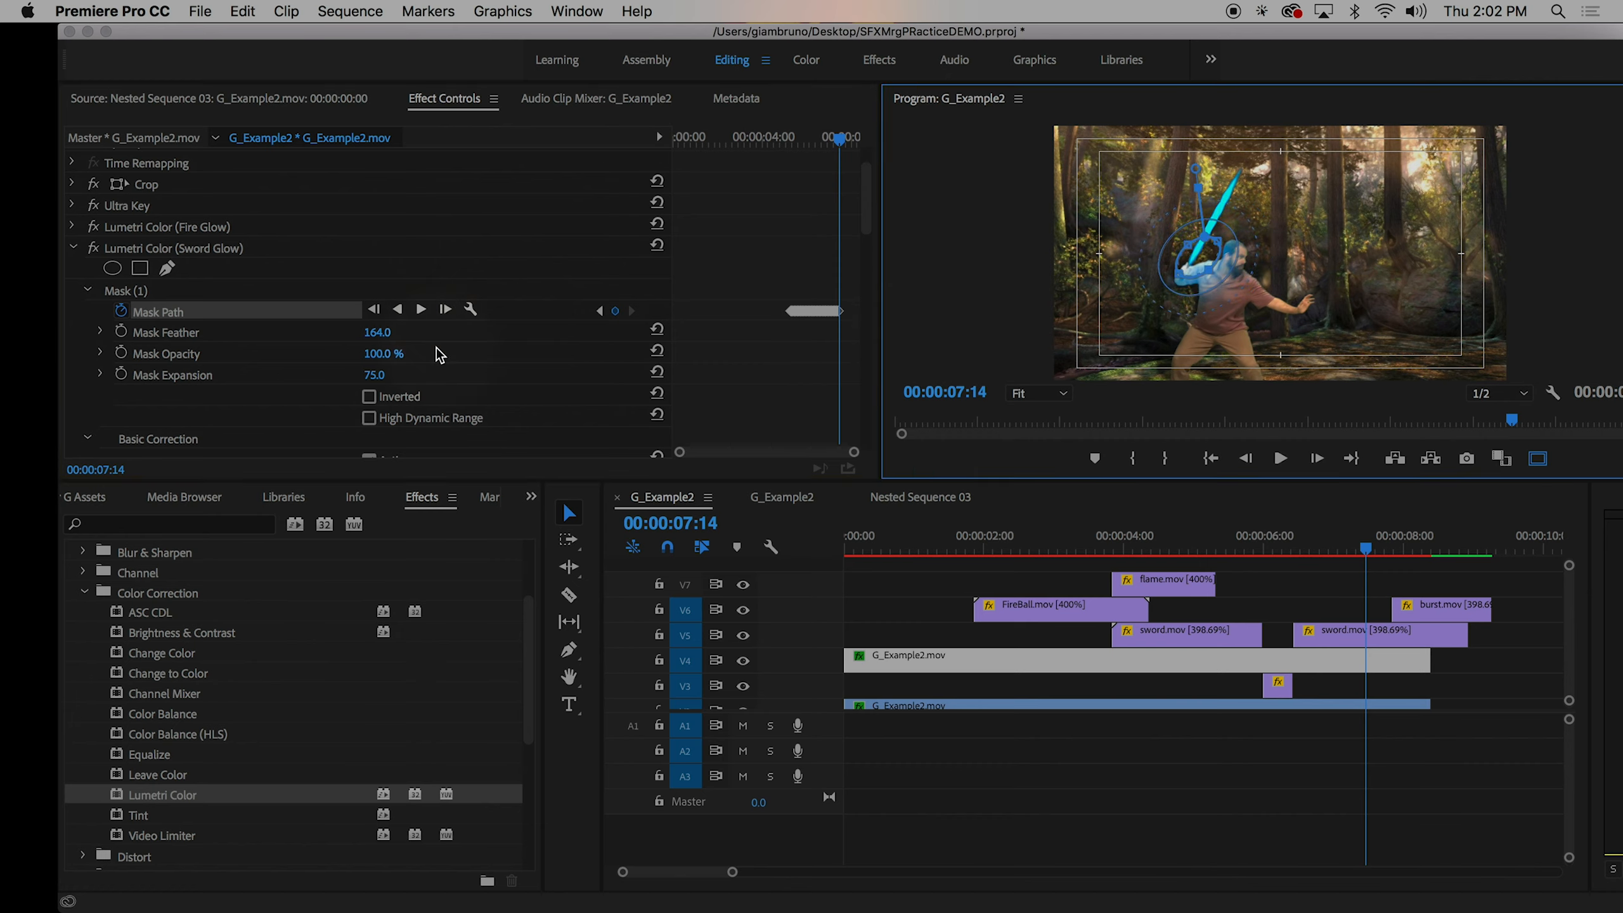
# - Track the Sword Glow mask forward frame by frame from 00:00:07:14 to 00:00:07:23
pyautogui.click(445, 310)
pyautogui.click(445, 310)
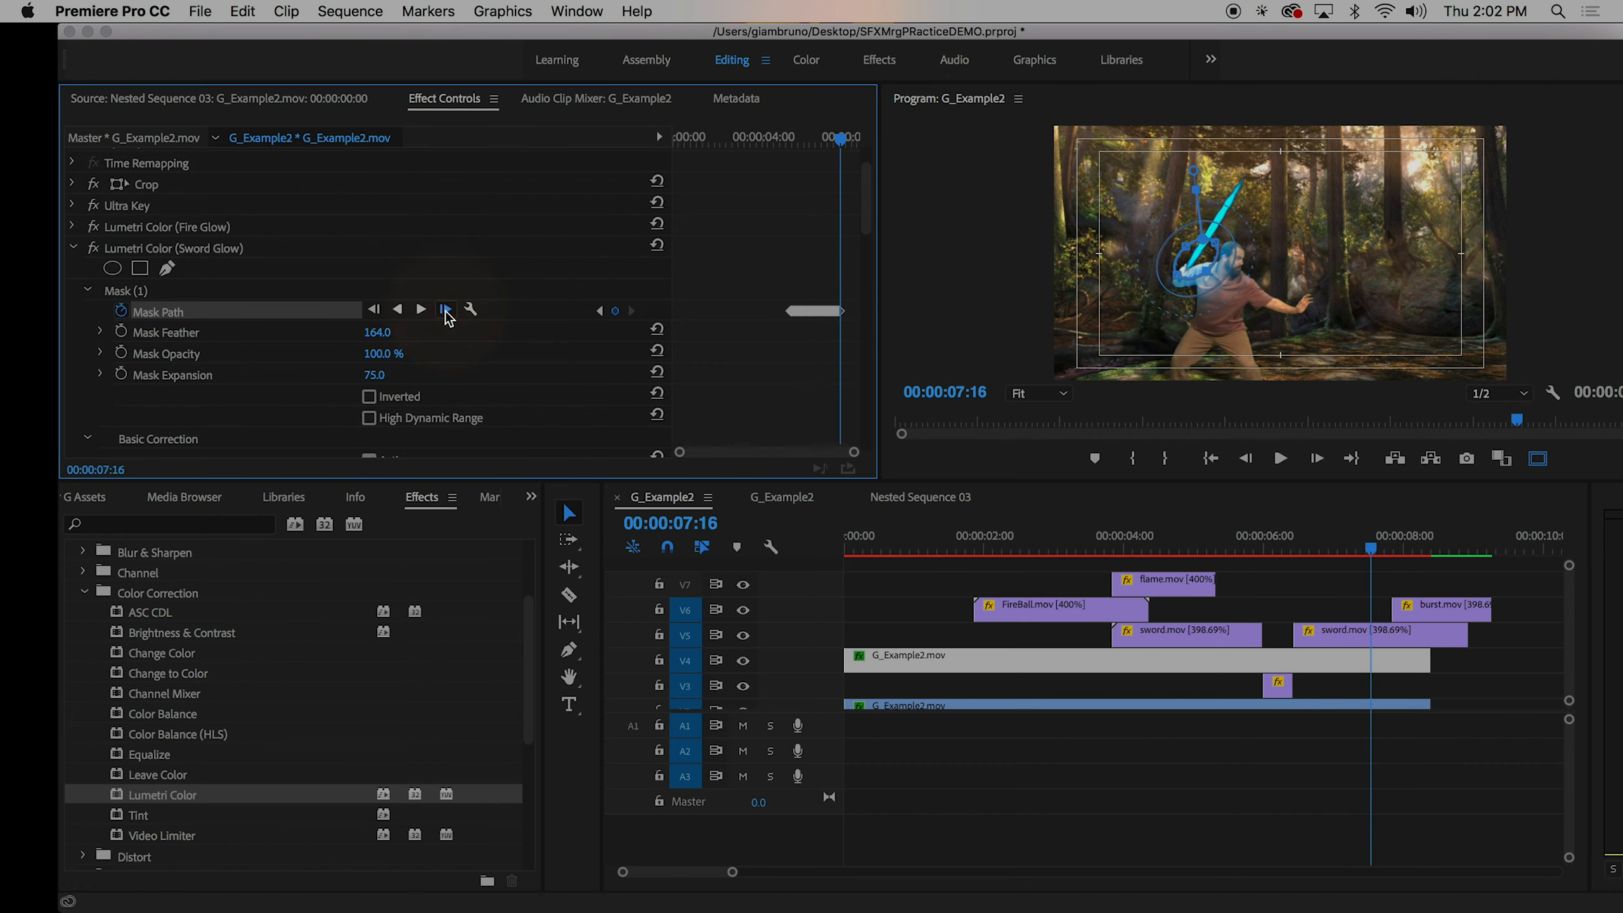
pyautogui.click(445, 311)
pyautogui.click(445, 310)
pyautogui.click(445, 310)
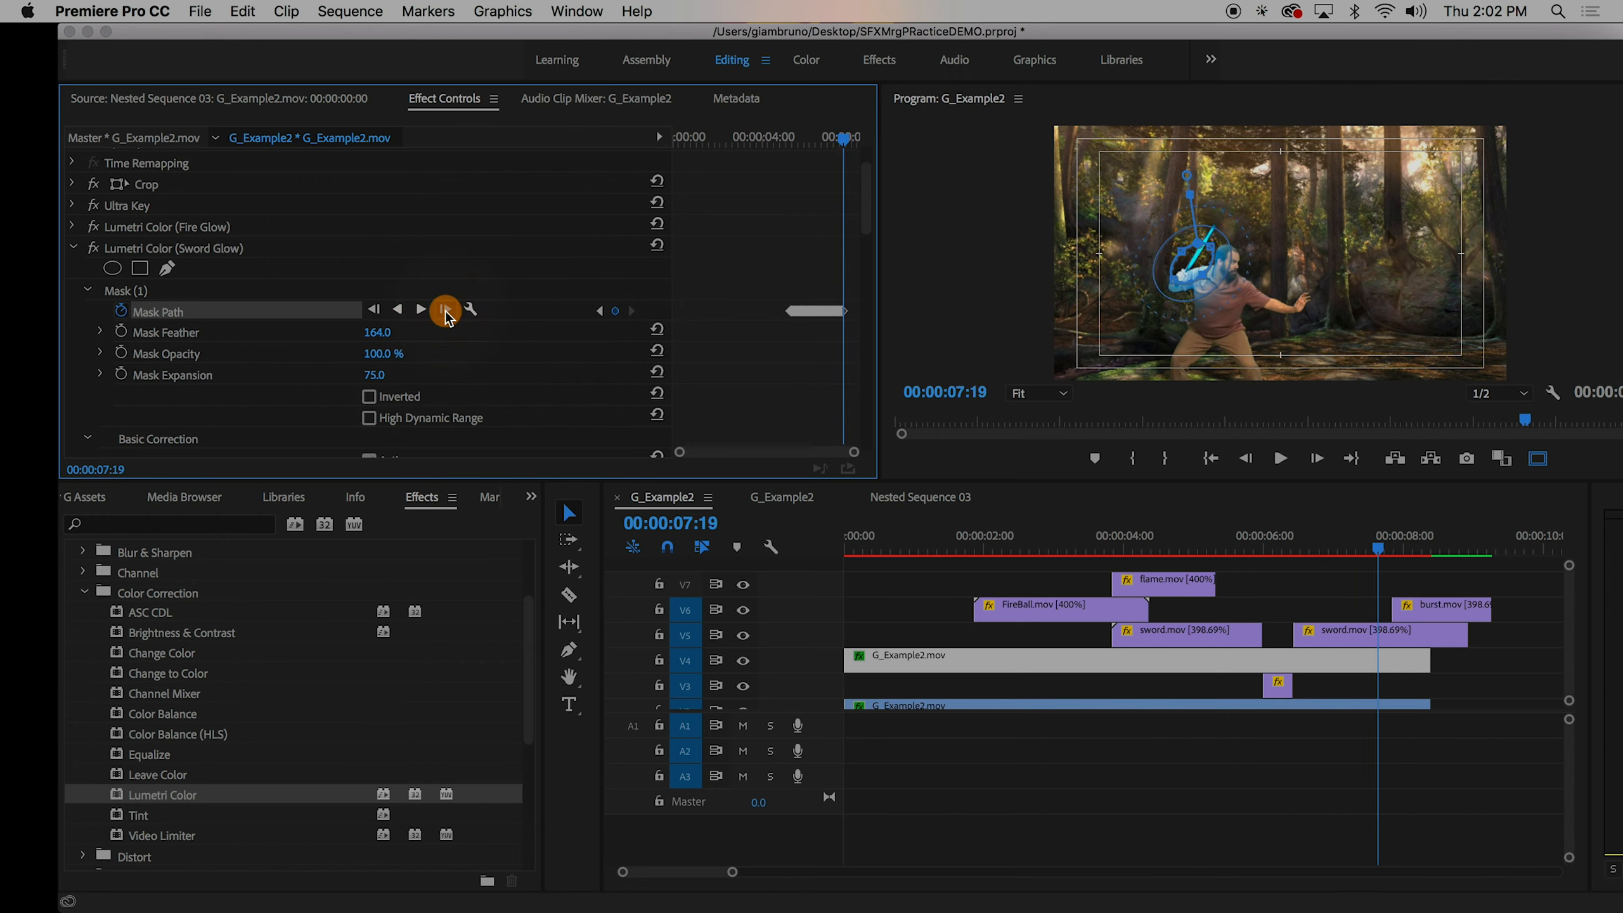
pyautogui.click(445, 311)
pyautogui.click(445, 310)
pyautogui.click(445, 310)
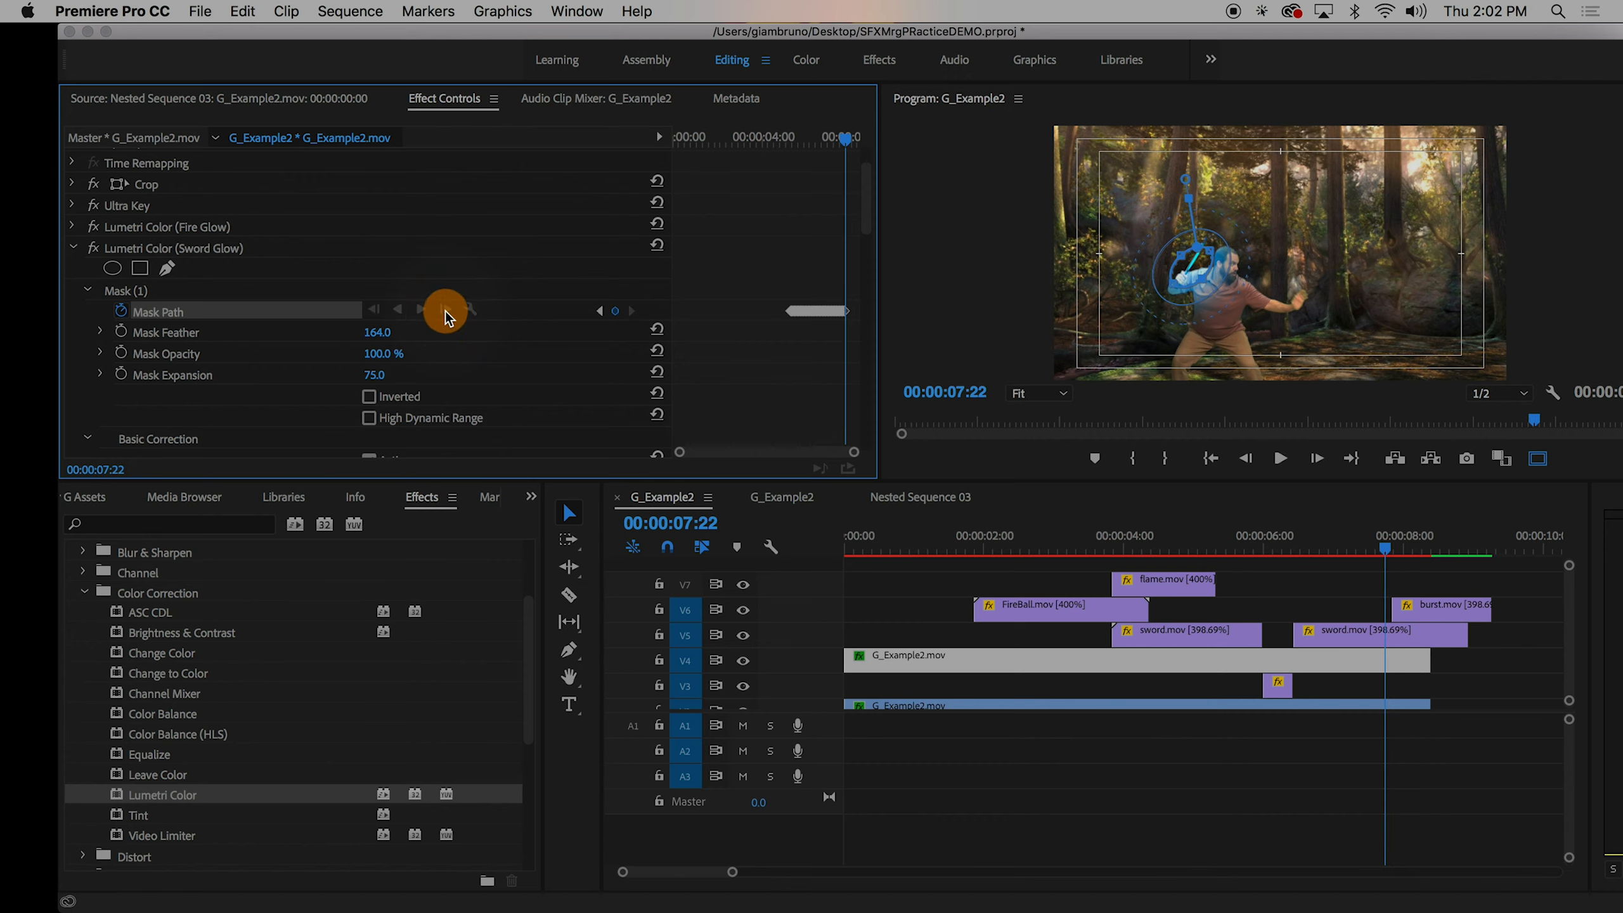
pyautogui.click(445, 310)
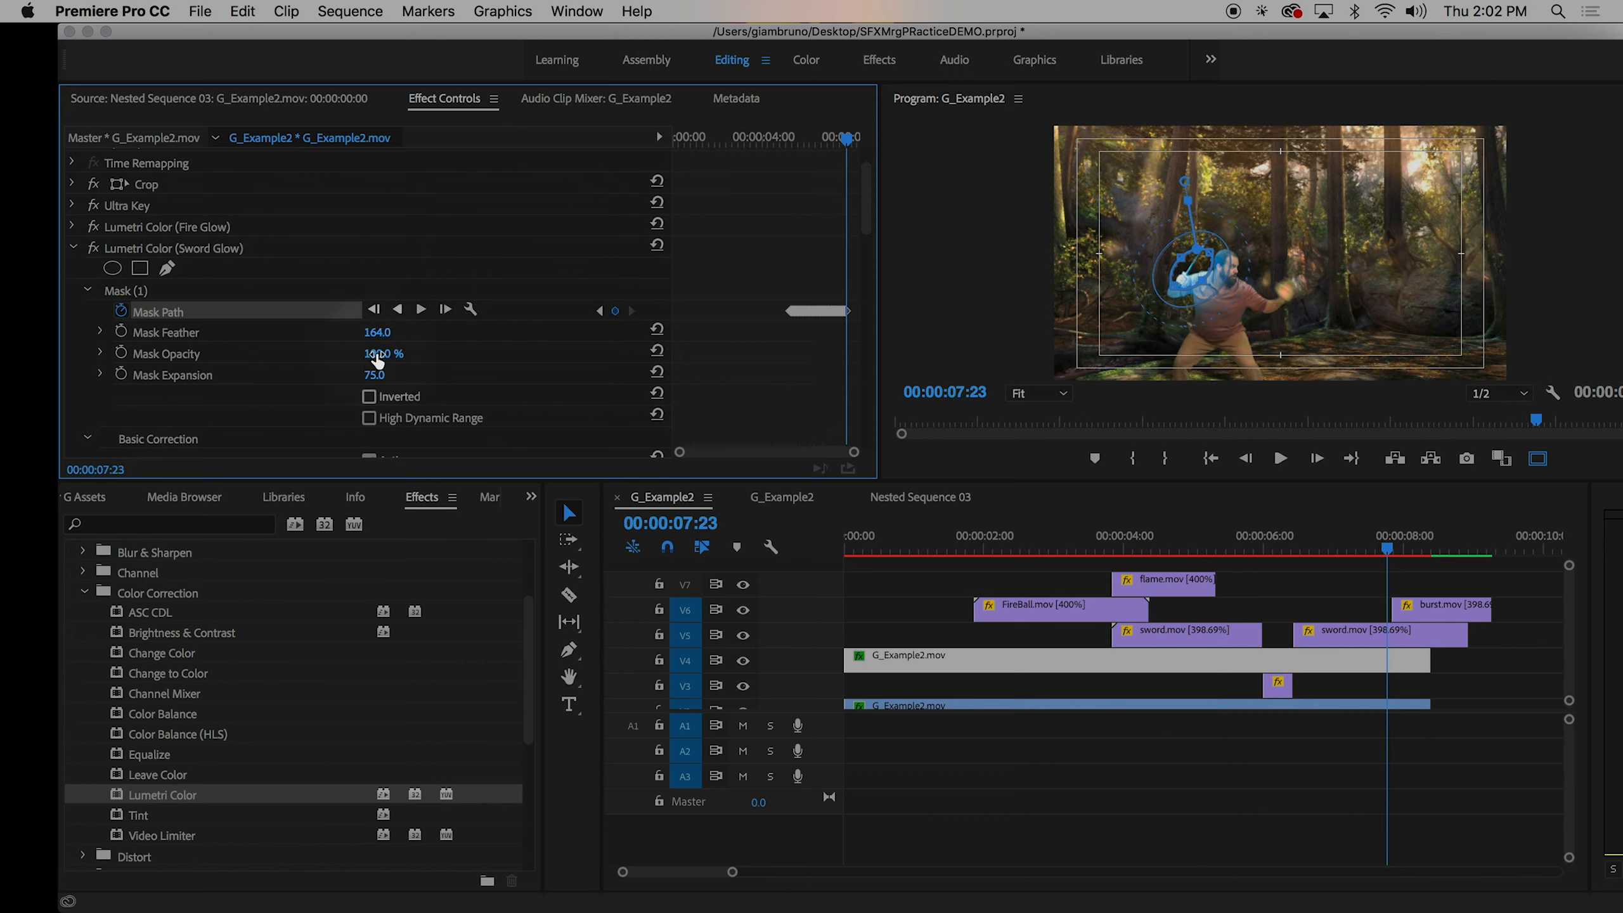
# - Set the Sword Glow mask opacity to 64% and start keyframing it at 00:00:06:05
pyautogui.moveTo(377, 353); pyautogui.dragTo(377, 353)
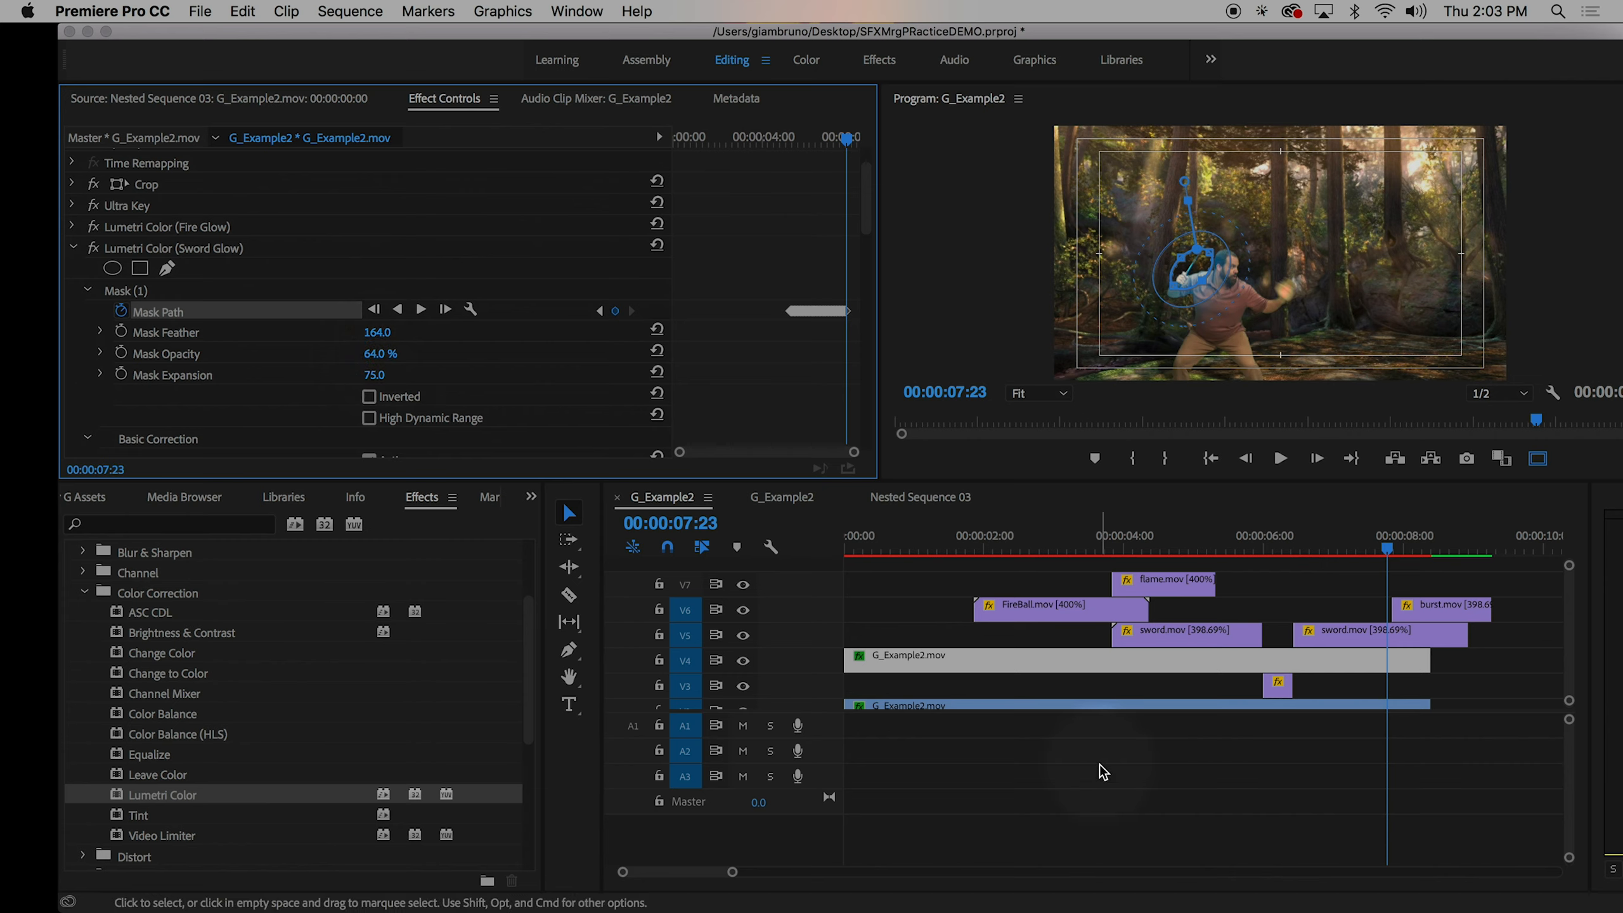
pyautogui.moveTo(1390, 553); pyautogui.dragTo(1277, 563)
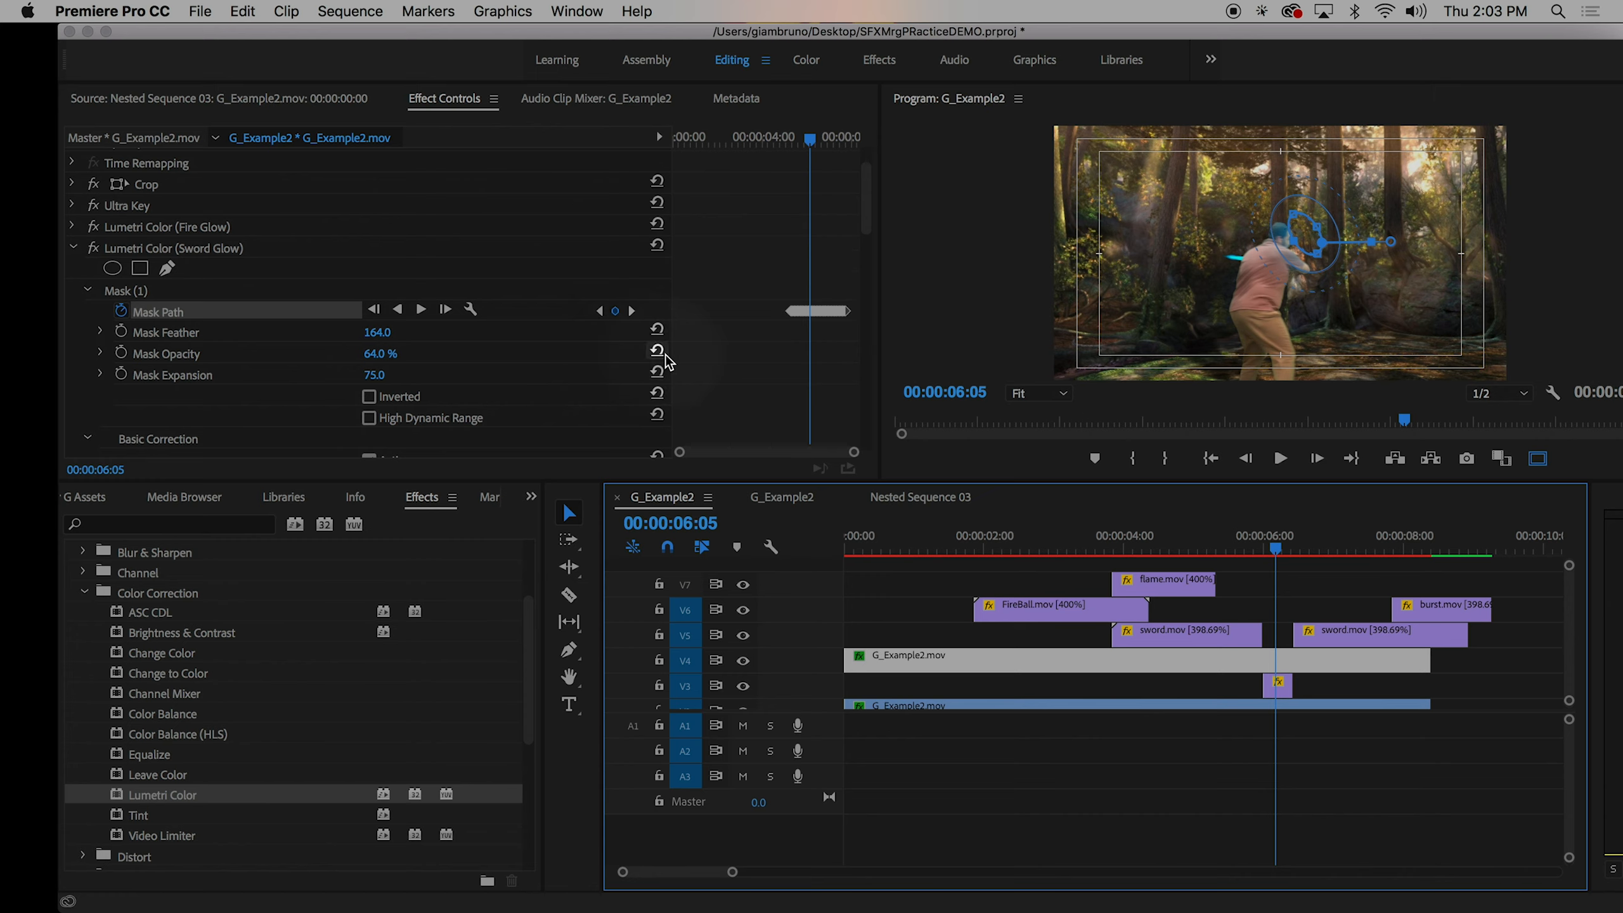
pyautogui.click(123, 355)
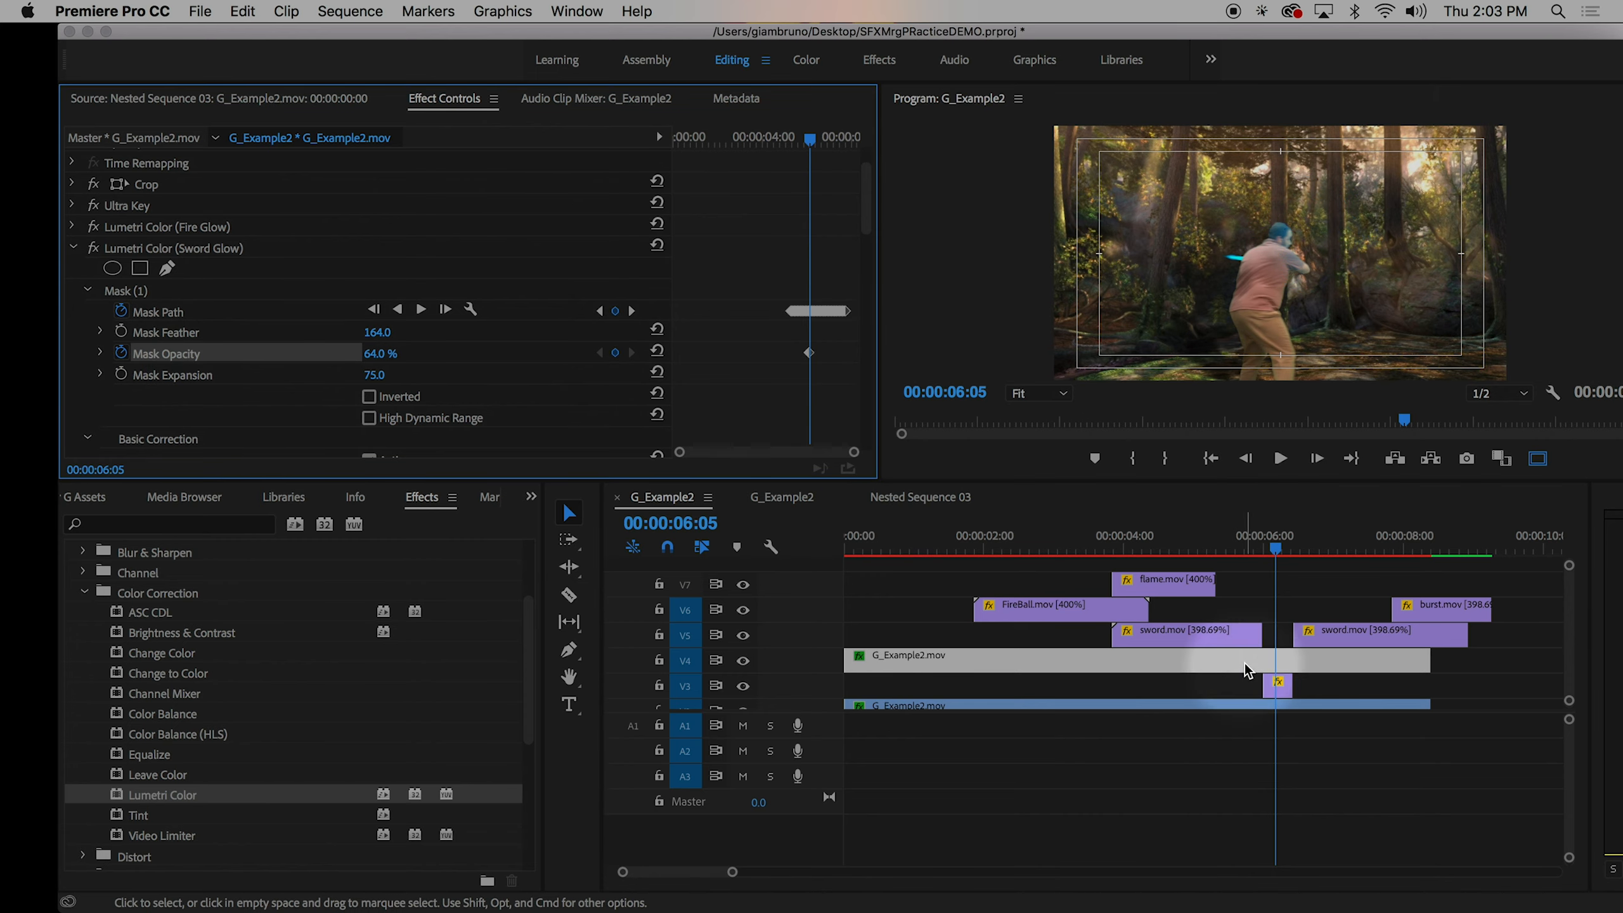
# - Keyframe the Sword Glow mask opacity at 26% on 00:00:06:01 and at 64% on 00:00:05:27
pyautogui.moveTo(1274, 549)
pyautogui.mouseDown()
pyautogui.moveTo(1296, 551)
pyautogui.moveTo(1267, 561)
pyautogui.mouseUp()
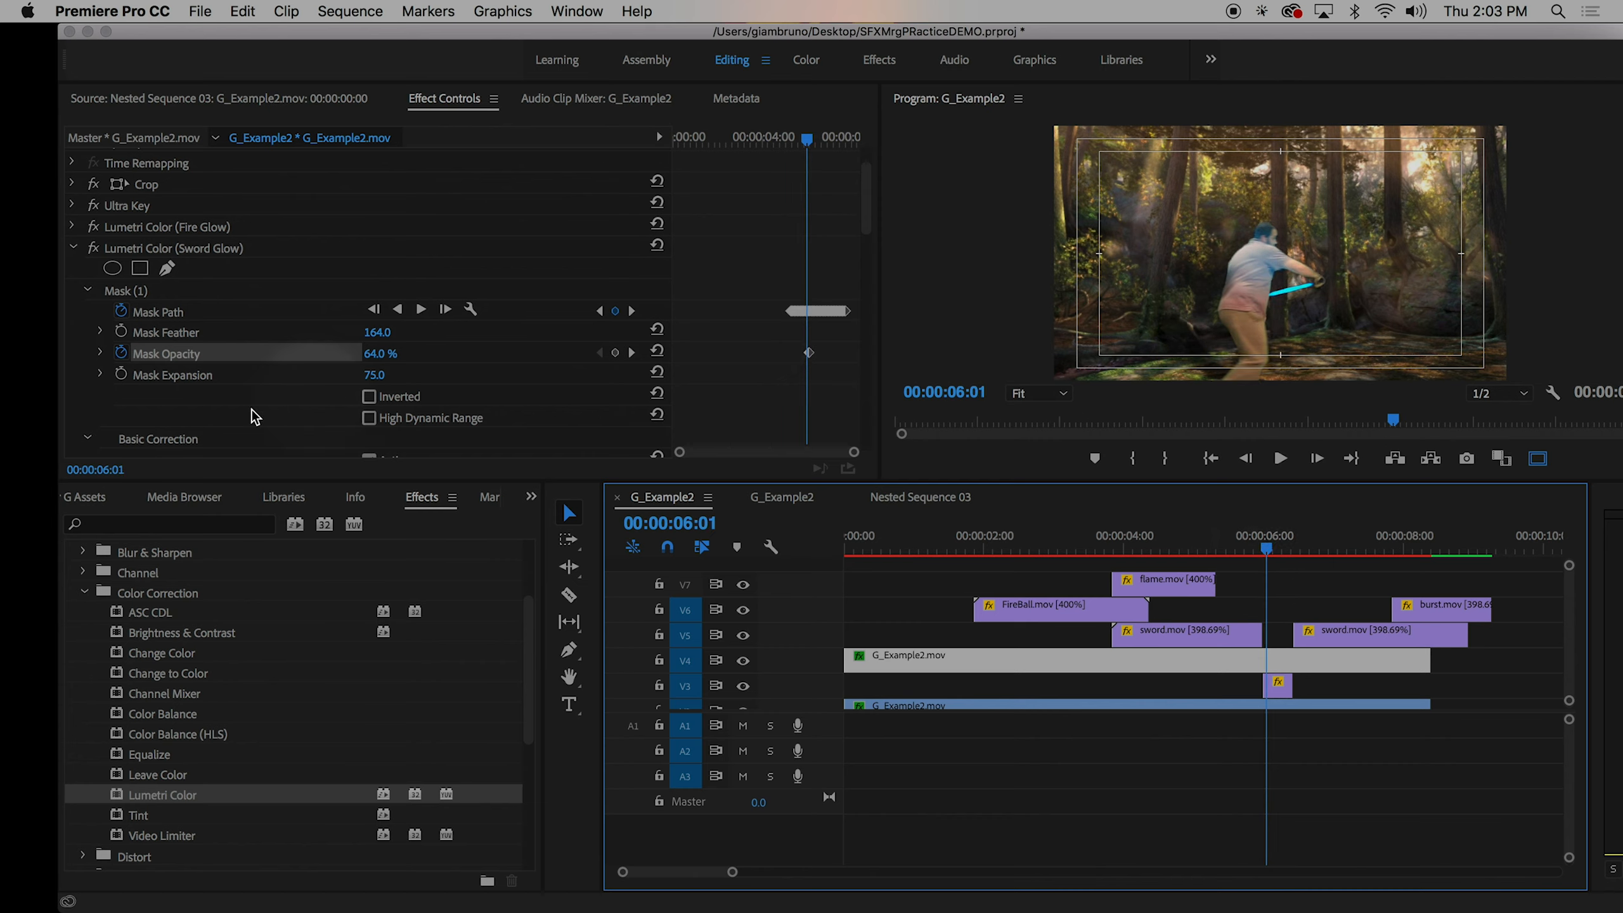
pyautogui.moveTo(372, 358); pyautogui.dragTo(375, 353)
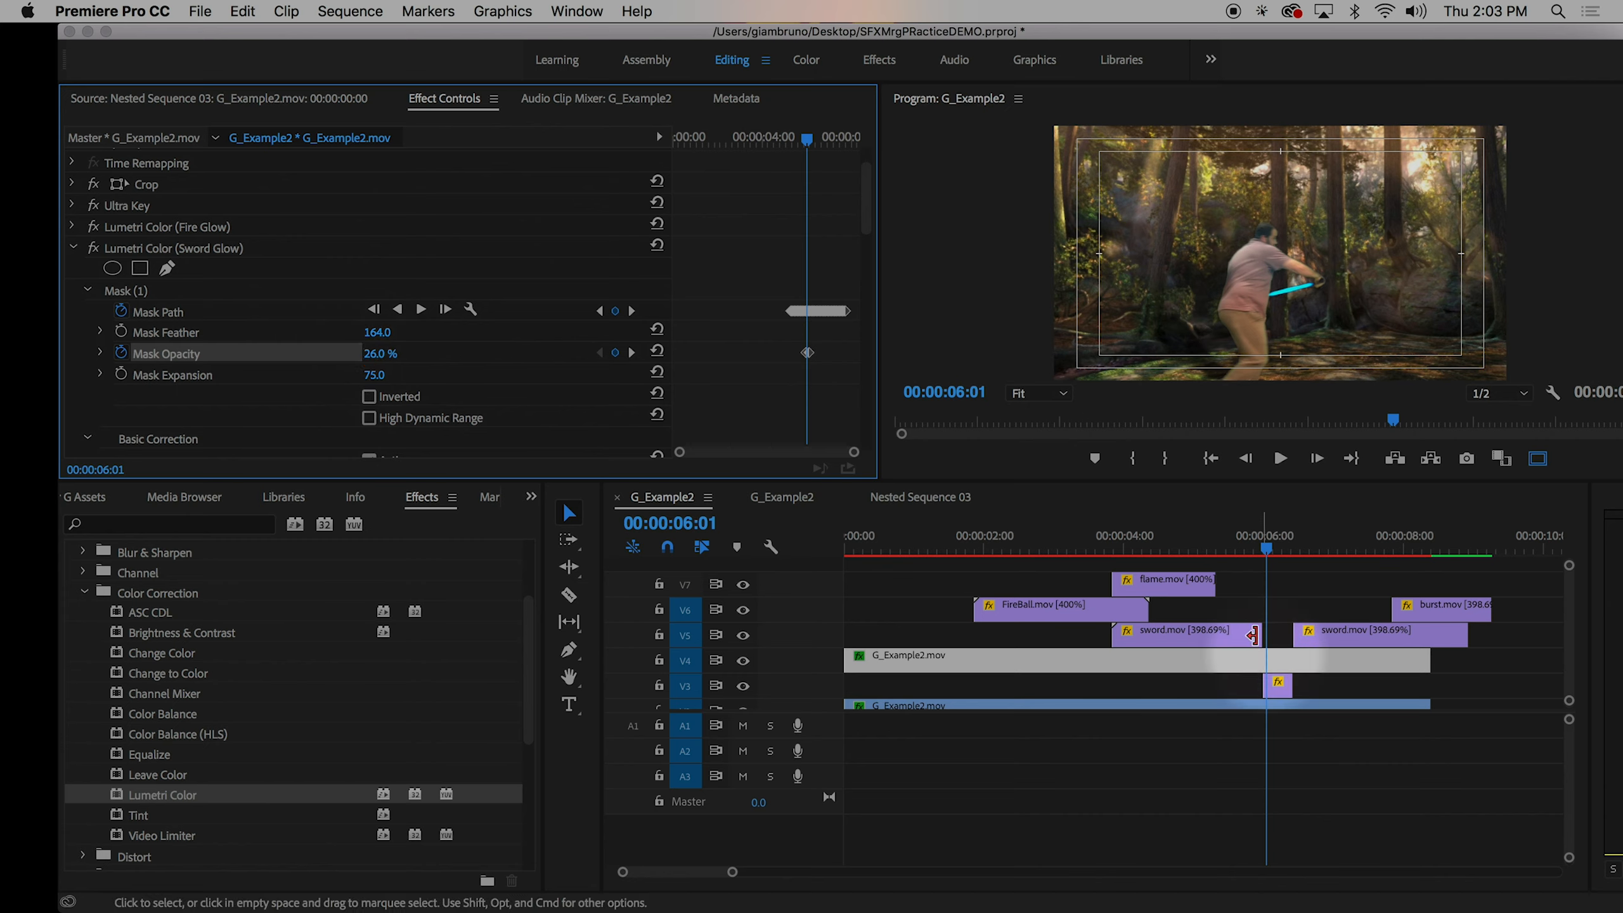
pyautogui.click(1261, 550)
pyautogui.moveTo(1263, 551); pyautogui.dragTo(1259, 551)
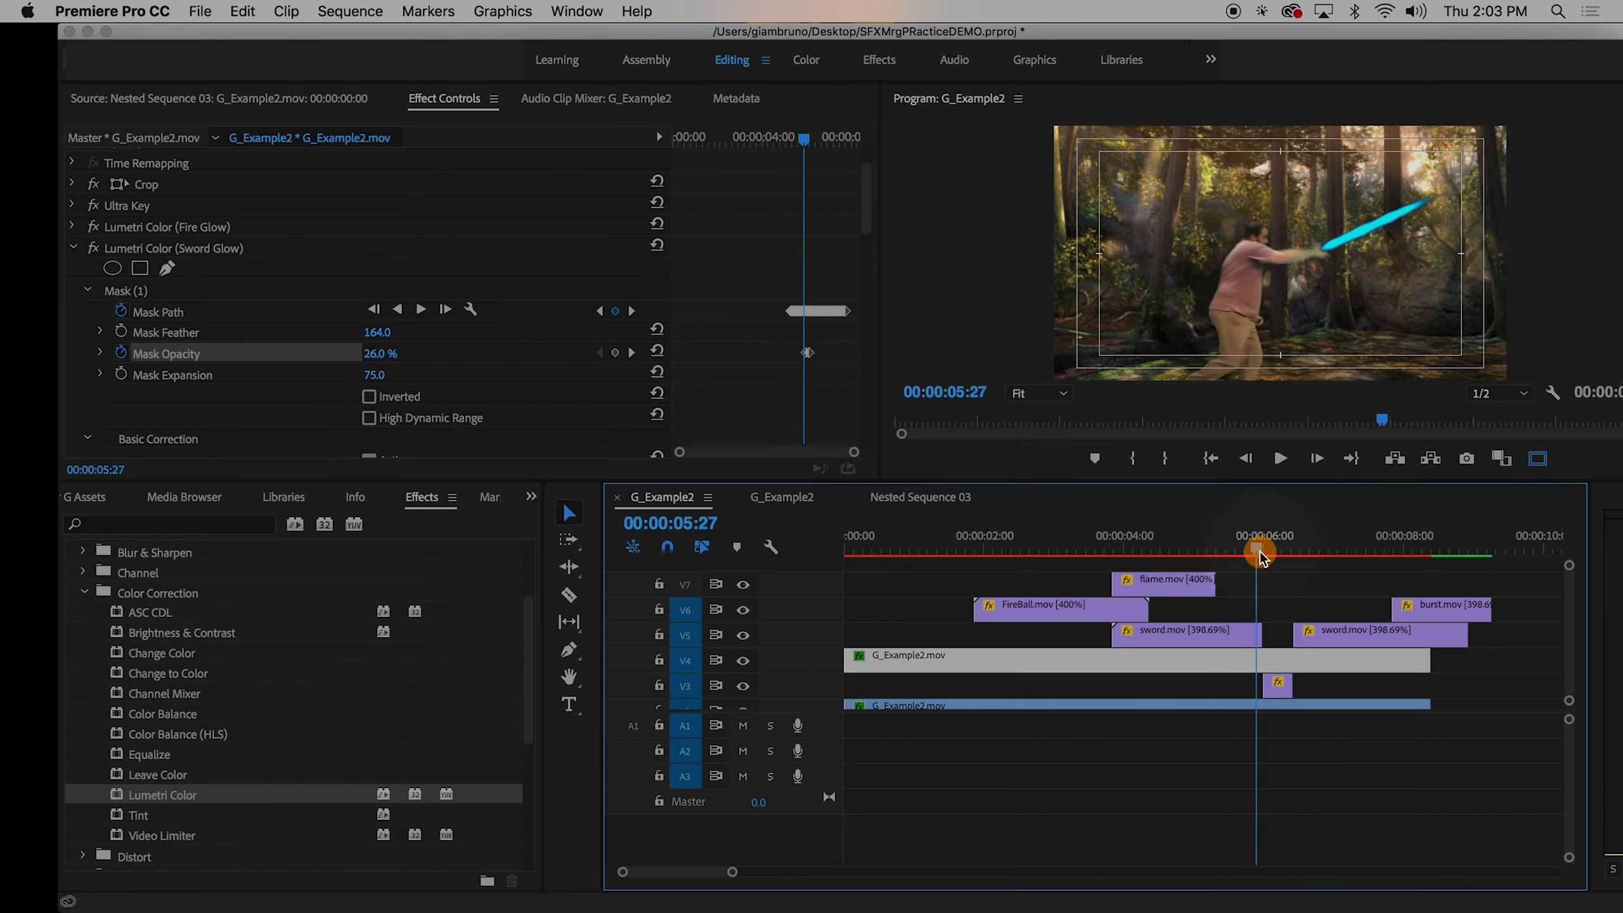
pyautogui.moveTo(383, 358); pyautogui.dragTo(507, 405)
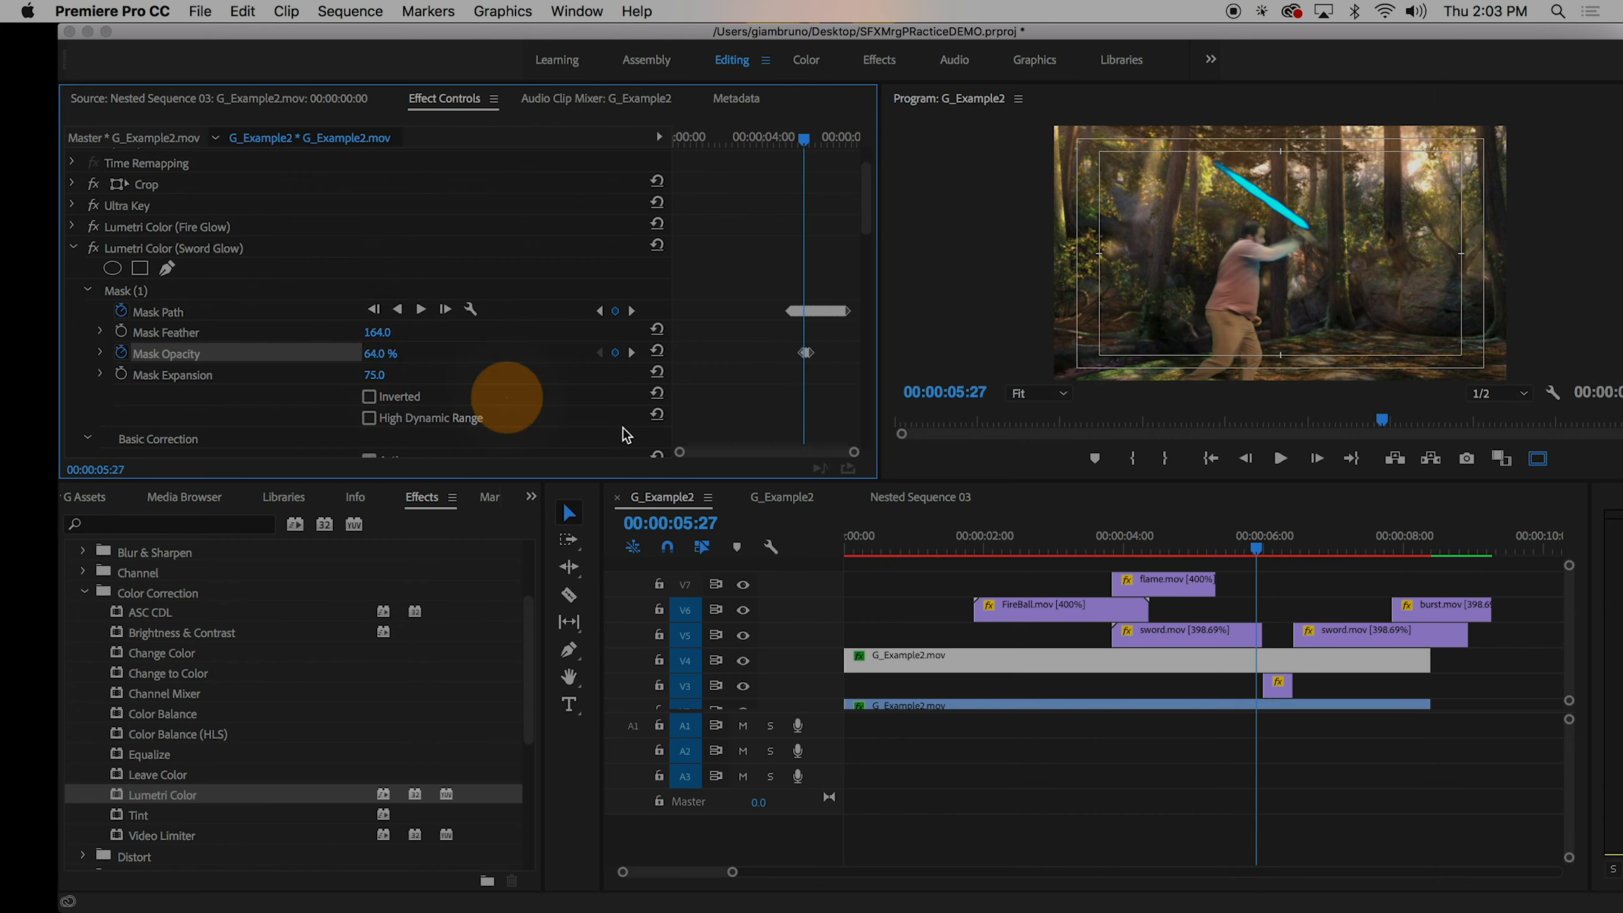
# - Add a 64% mask opacity keyframe at 00:00:05:16 and set the opacity to 0 at an earlier frame
pyautogui.click(1267, 551)
pyautogui.moveTo(1268, 551); pyautogui.dragTo(1230, 551)
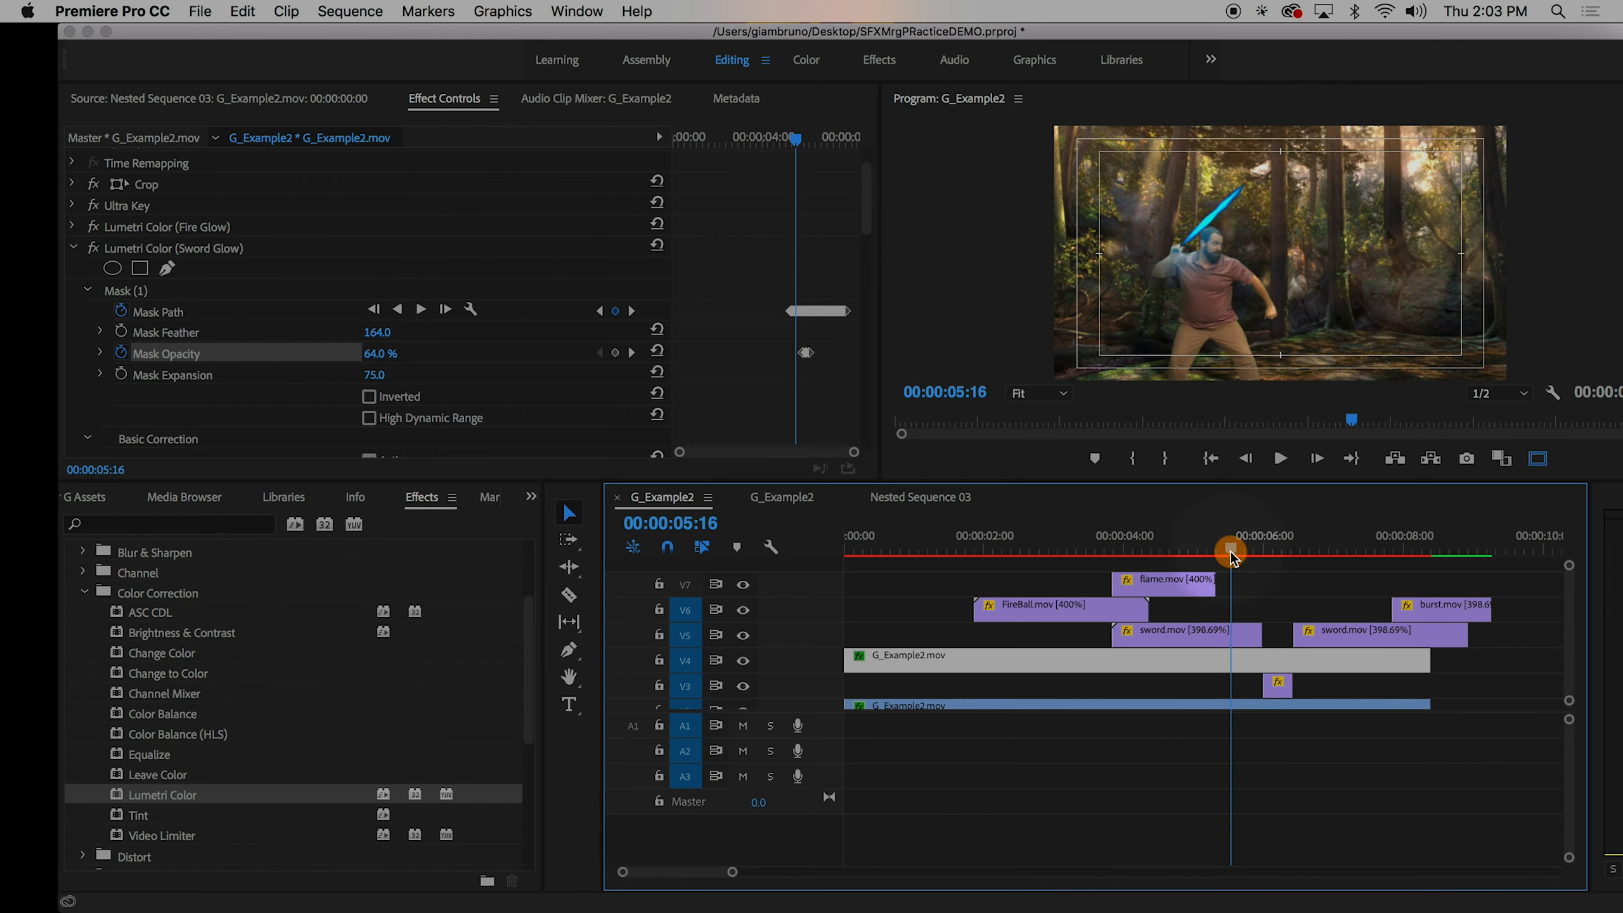
pyautogui.click(615, 353)
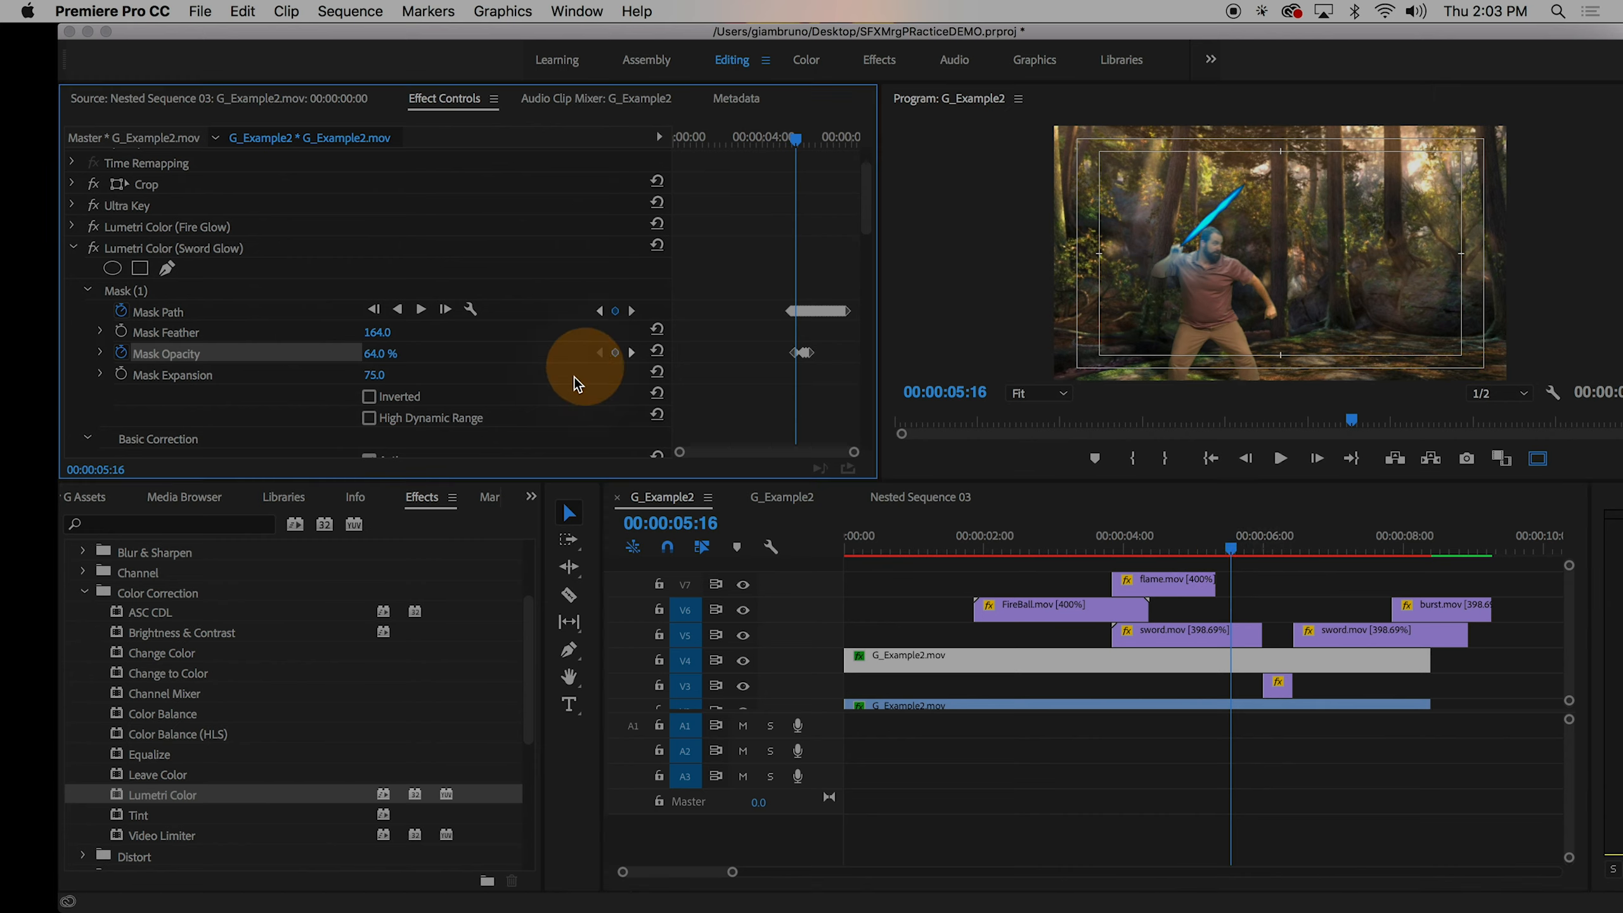
pyautogui.moveTo(1232, 551); pyautogui.dragTo(1271, 568)
pyautogui.click(378, 353)
pyautogui.write('0')
pyautogui.press('Return')
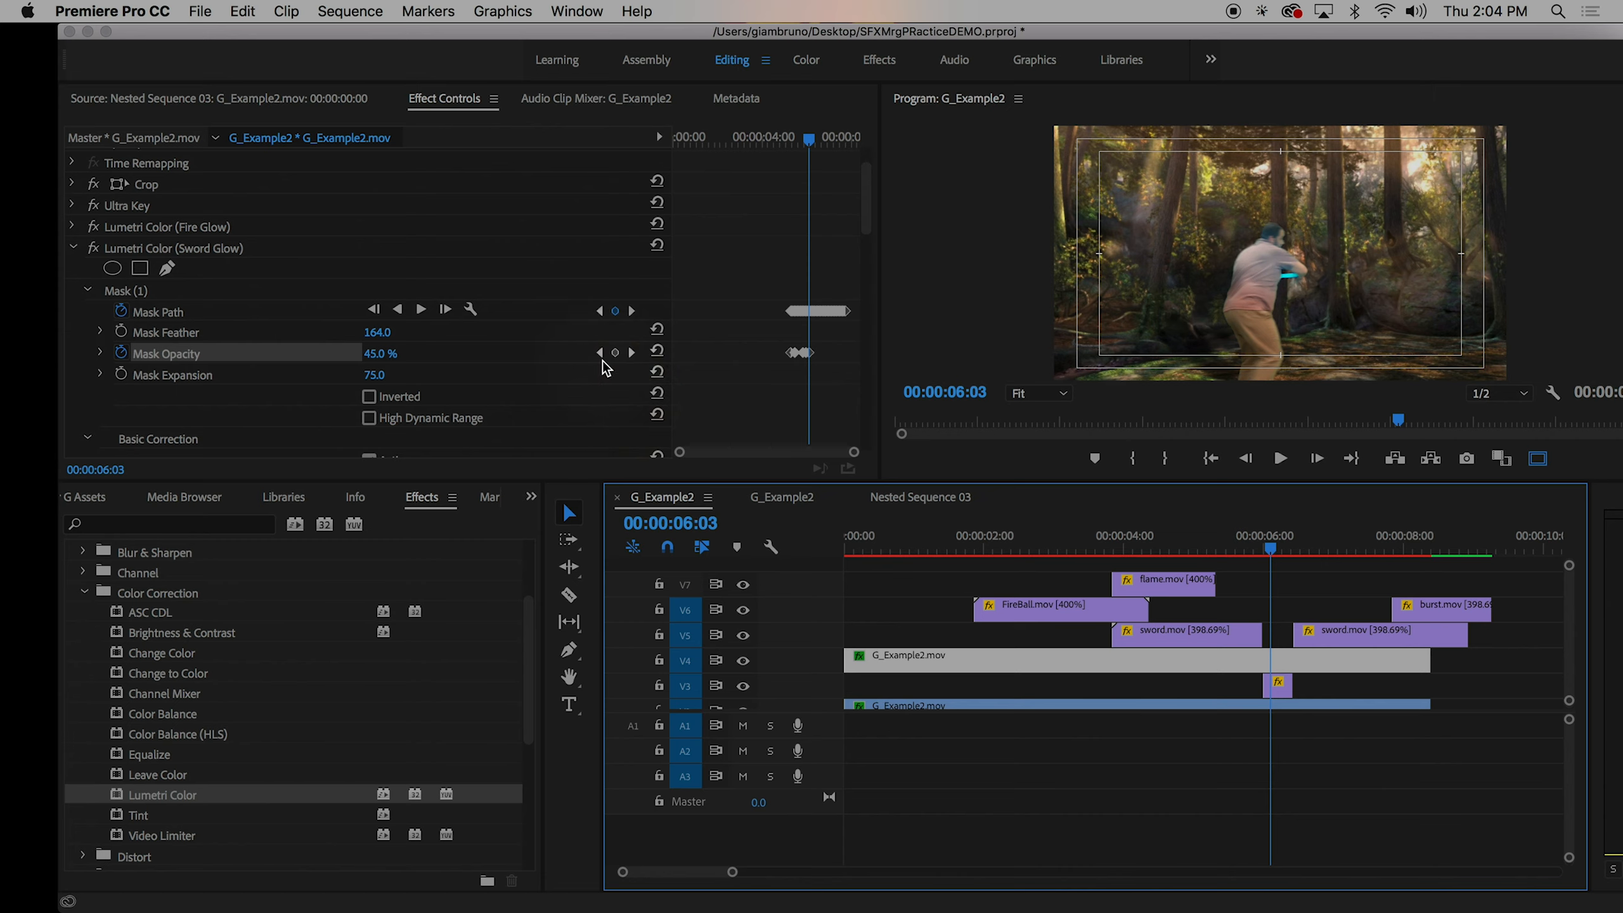
# - Step through the Sword Glow mask opacity keyframes and delete the one at 00:00:06:05
pyautogui.click(601, 353)
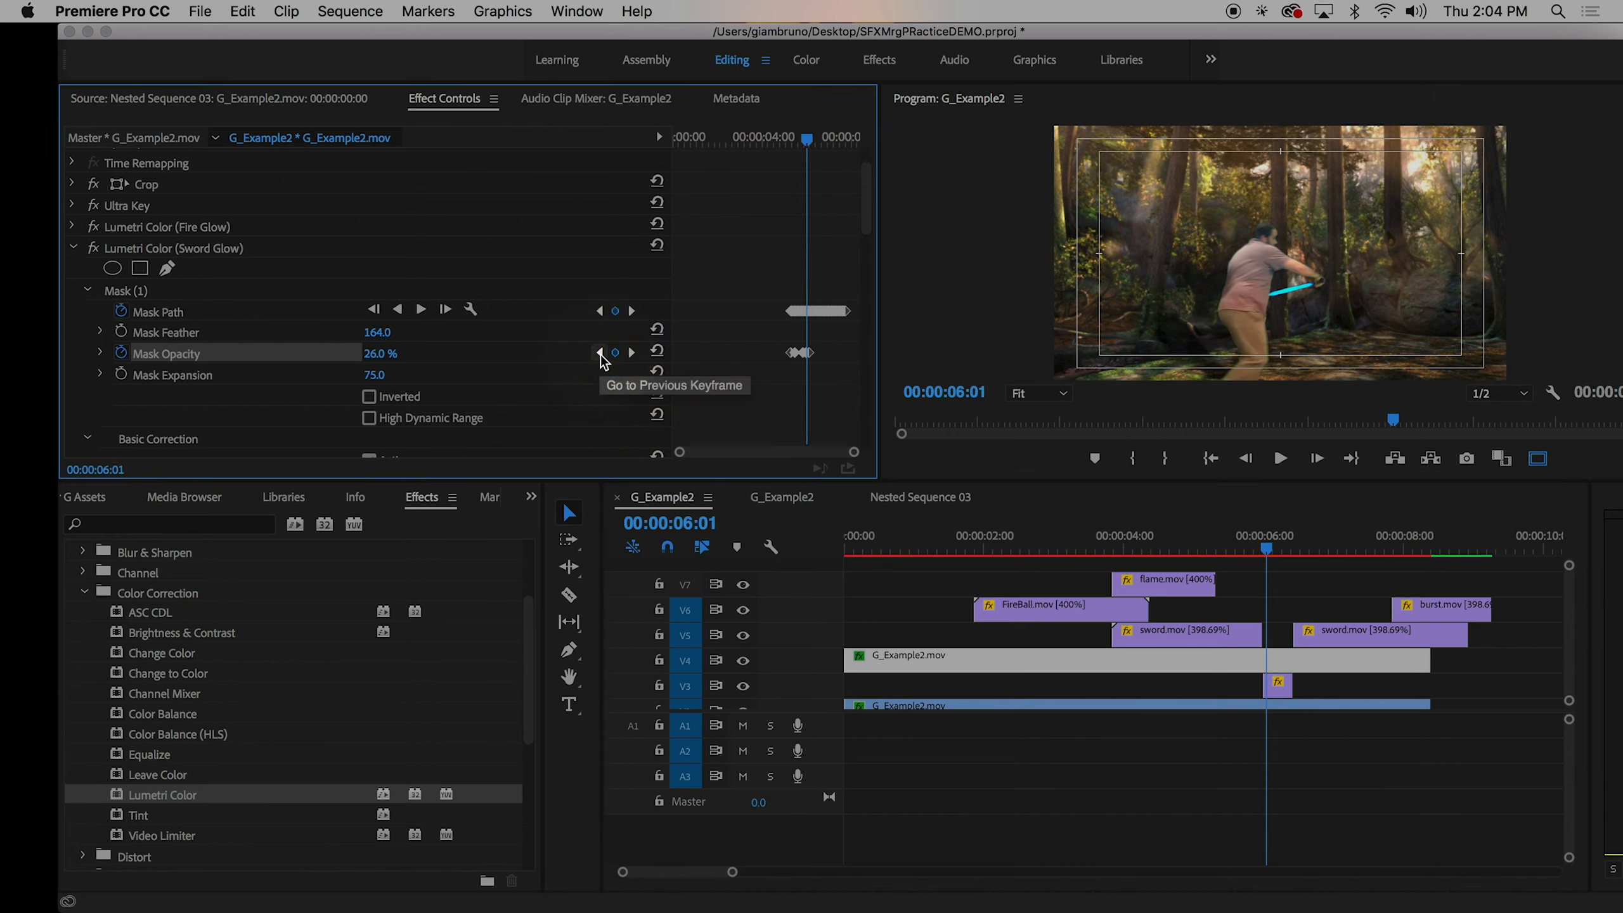
pyautogui.click(630, 357)
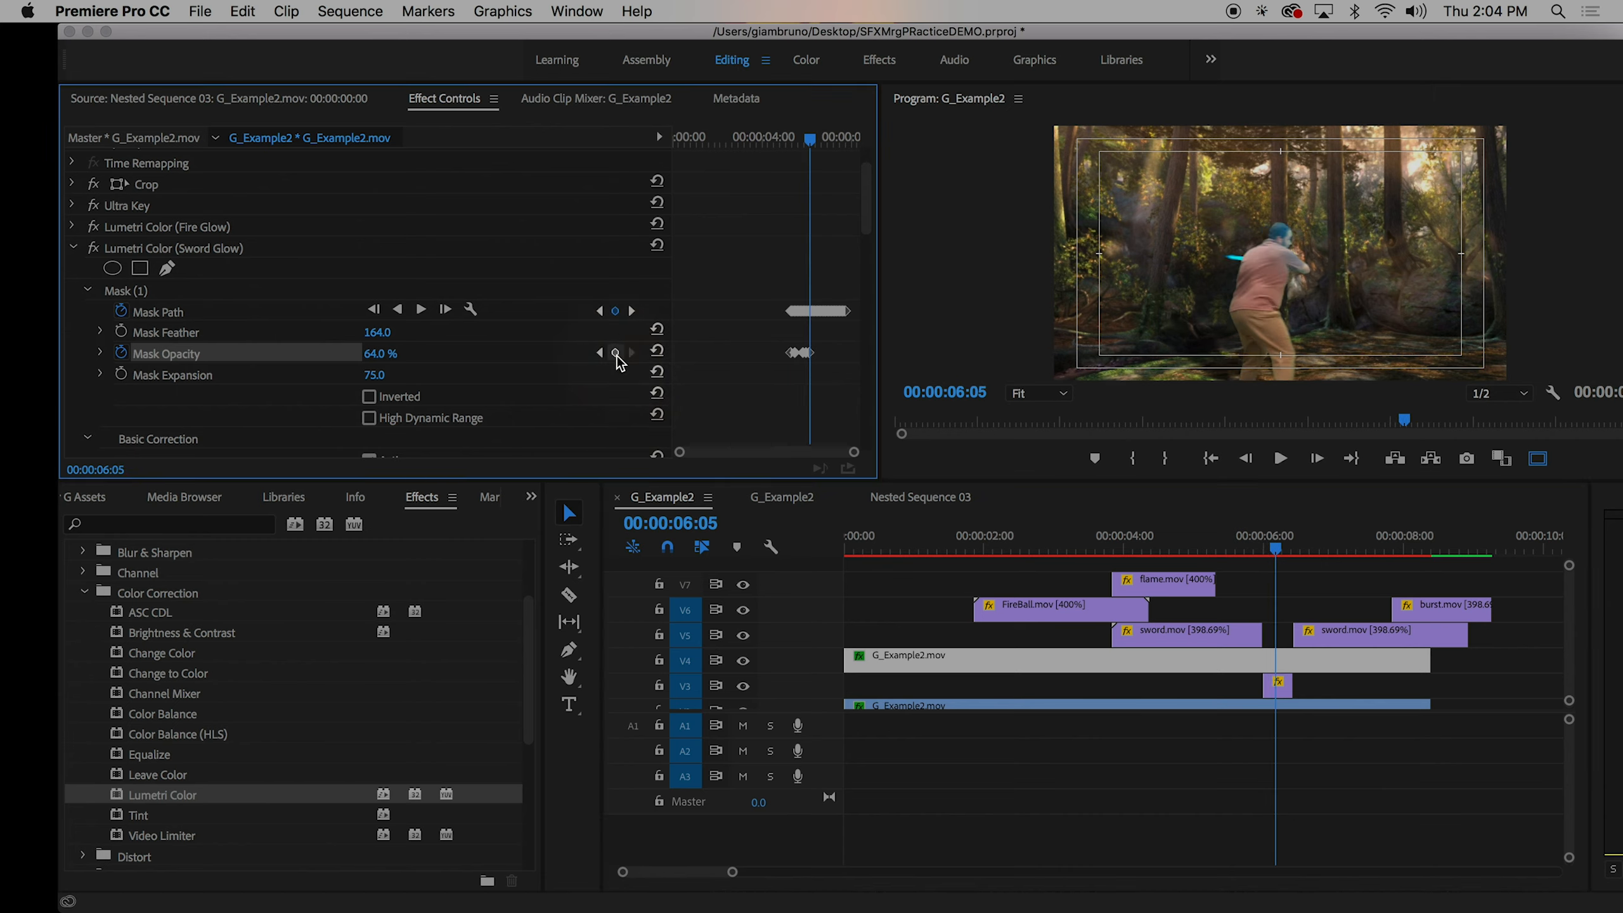
pyautogui.click(616, 354)
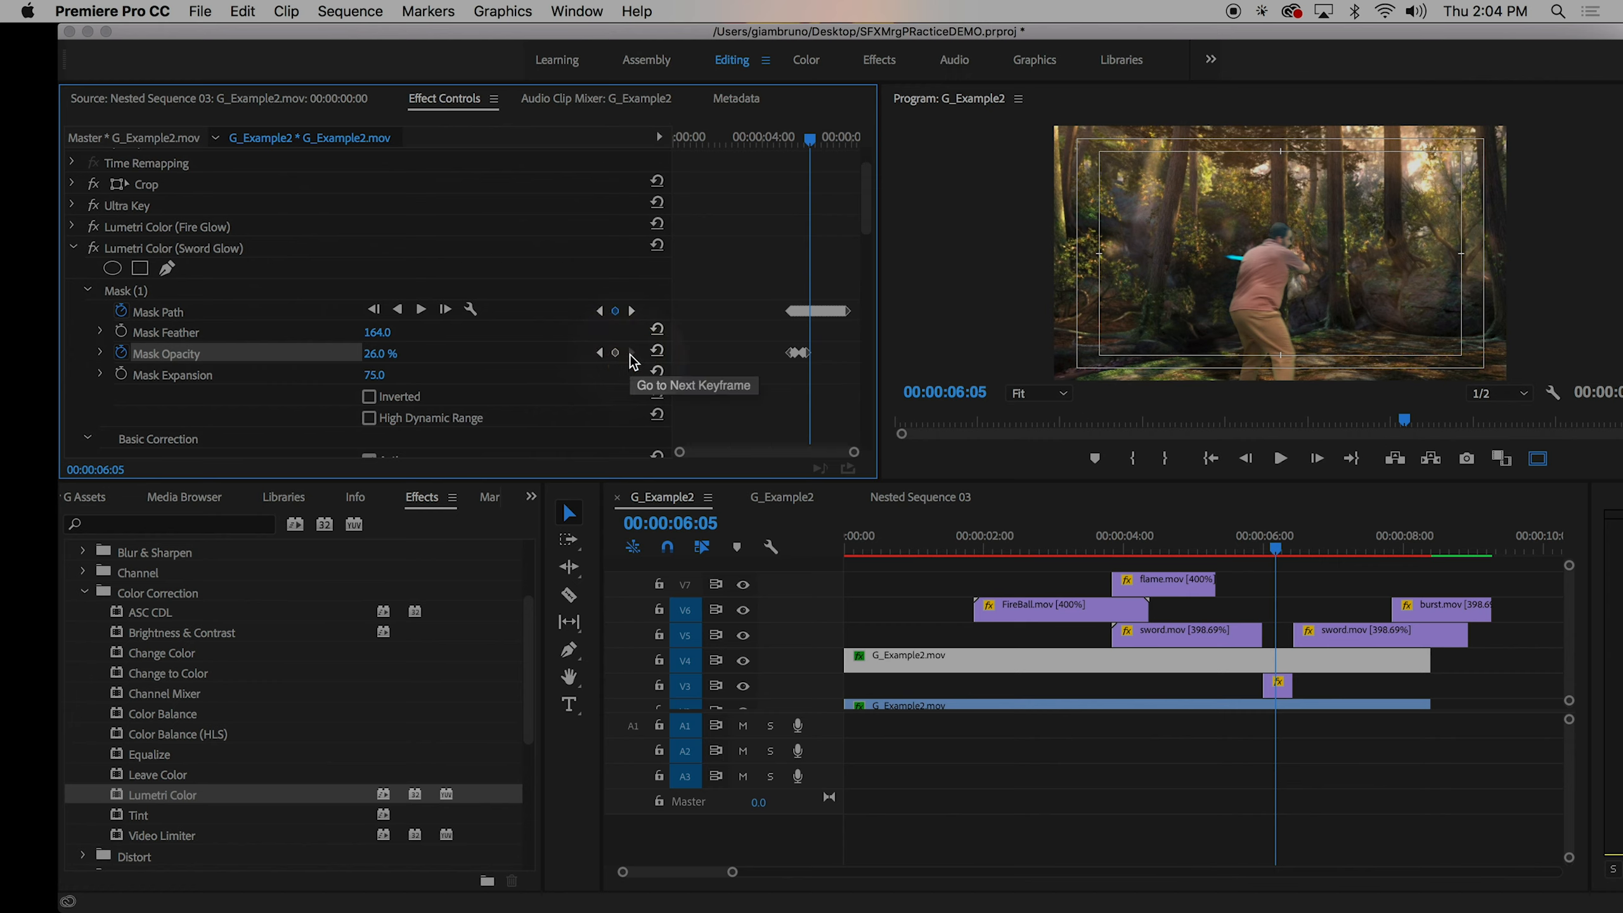
# - Add a 26% mask opacity keyframe shortly before 00:00:06:14 and set the opacity to 62% at 00:00:06:14
pyautogui.moveTo(1278, 551); pyautogui.dragTo(1298, 545)
pyautogui.click(615, 353)
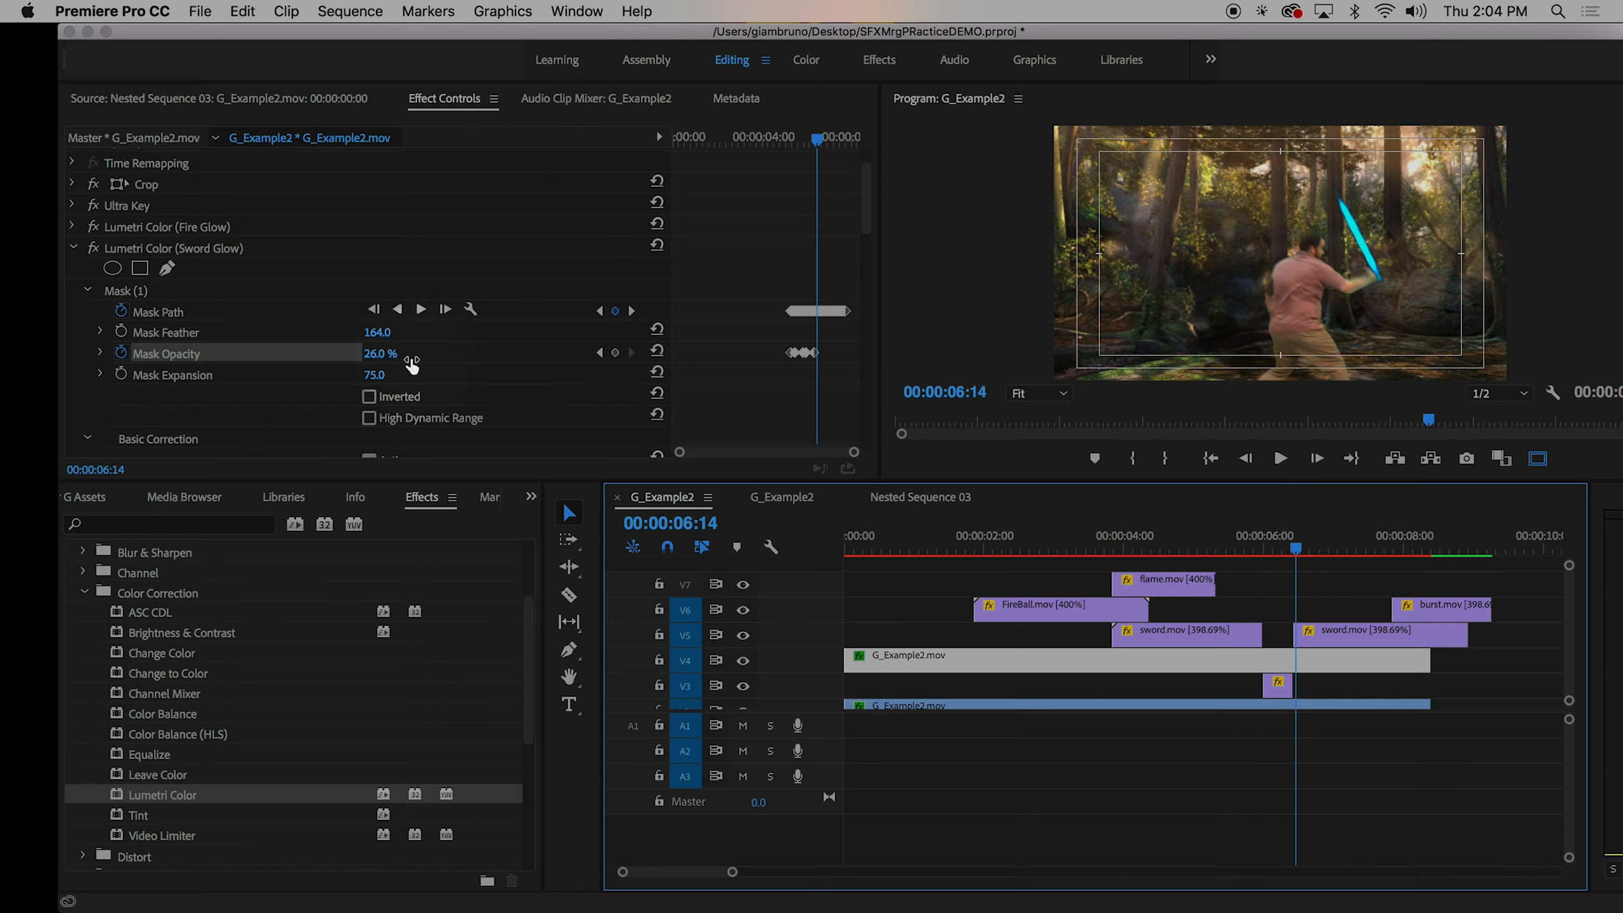
pyautogui.moveTo(375, 353); pyautogui.dragTo(390, 355)
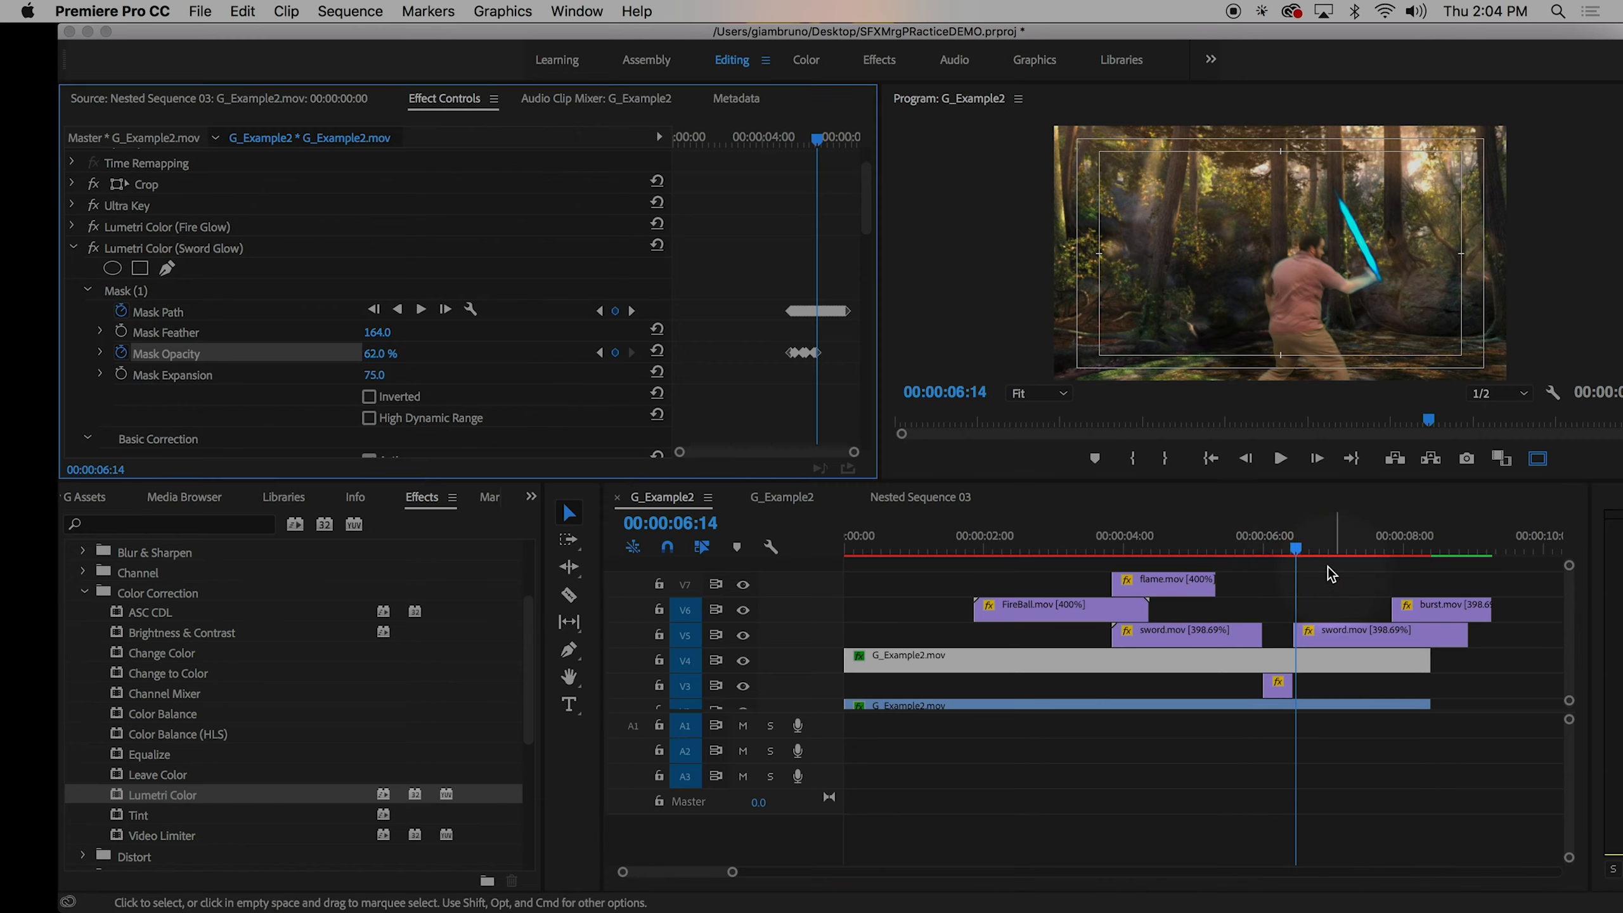
# - Scrub through the sword swing to 00:00:07:09 to review the Sword Glow mask's opacity changes
pyautogui.moveTo(1296, 547); pyautogui.dragTo(1243, 563)
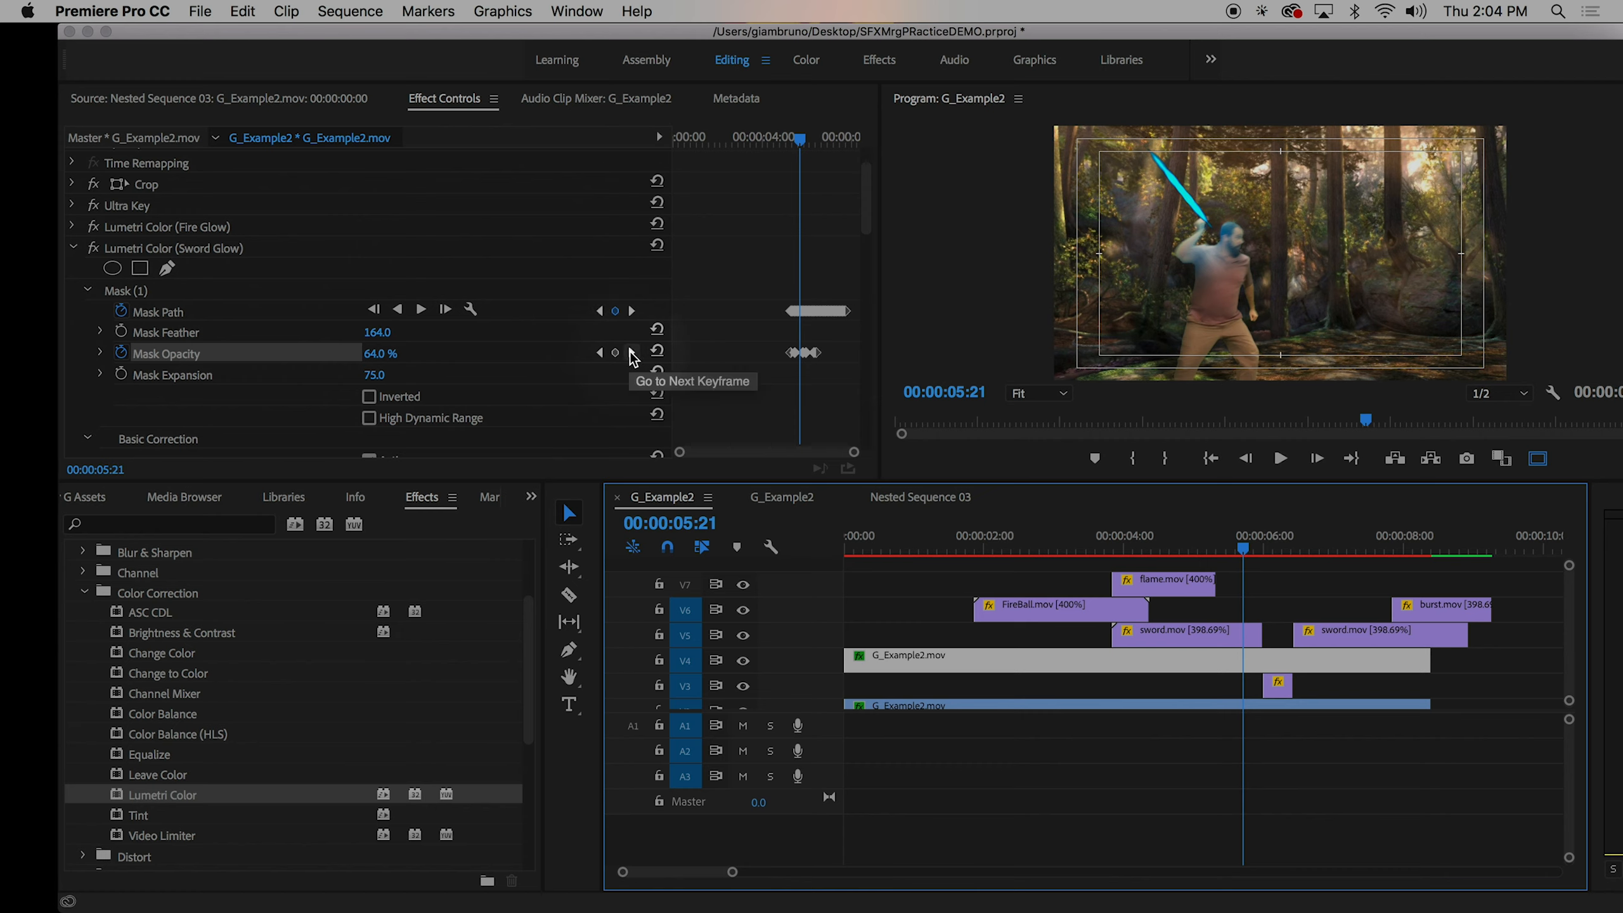
pyautogui.moveTo(1218, 554); pyautogui.dragTo(1354, 595)
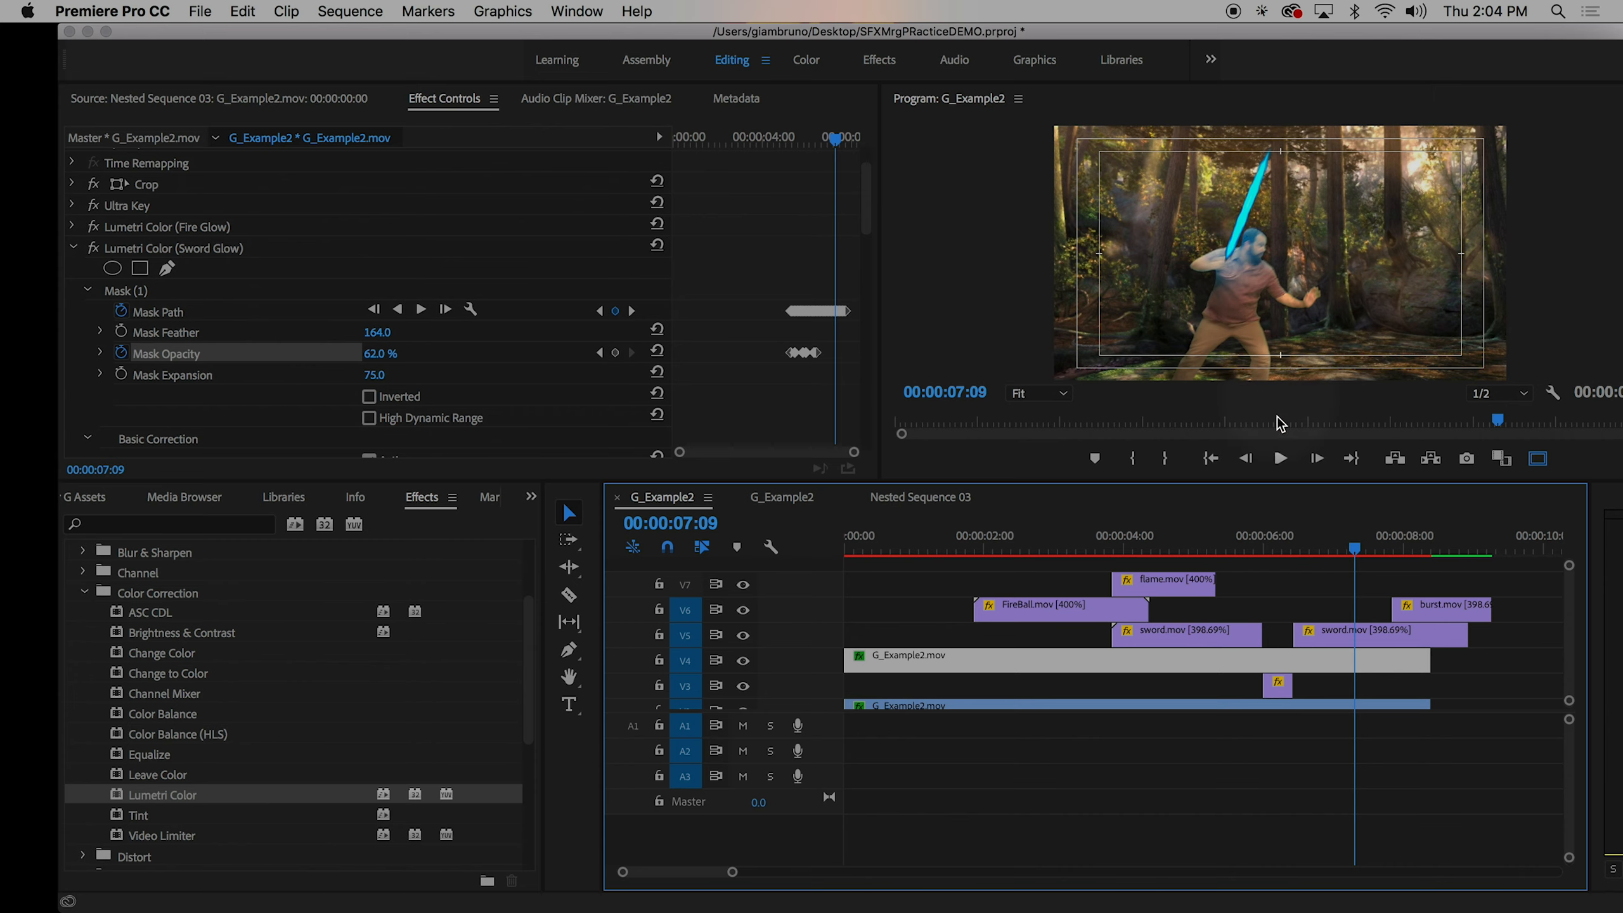
# - Return the playhead to the sequence start, save the project and render the sequence's video previews
pyautogui.moveTo(1352, 565); pyautogui.dragTo(1059, 531)
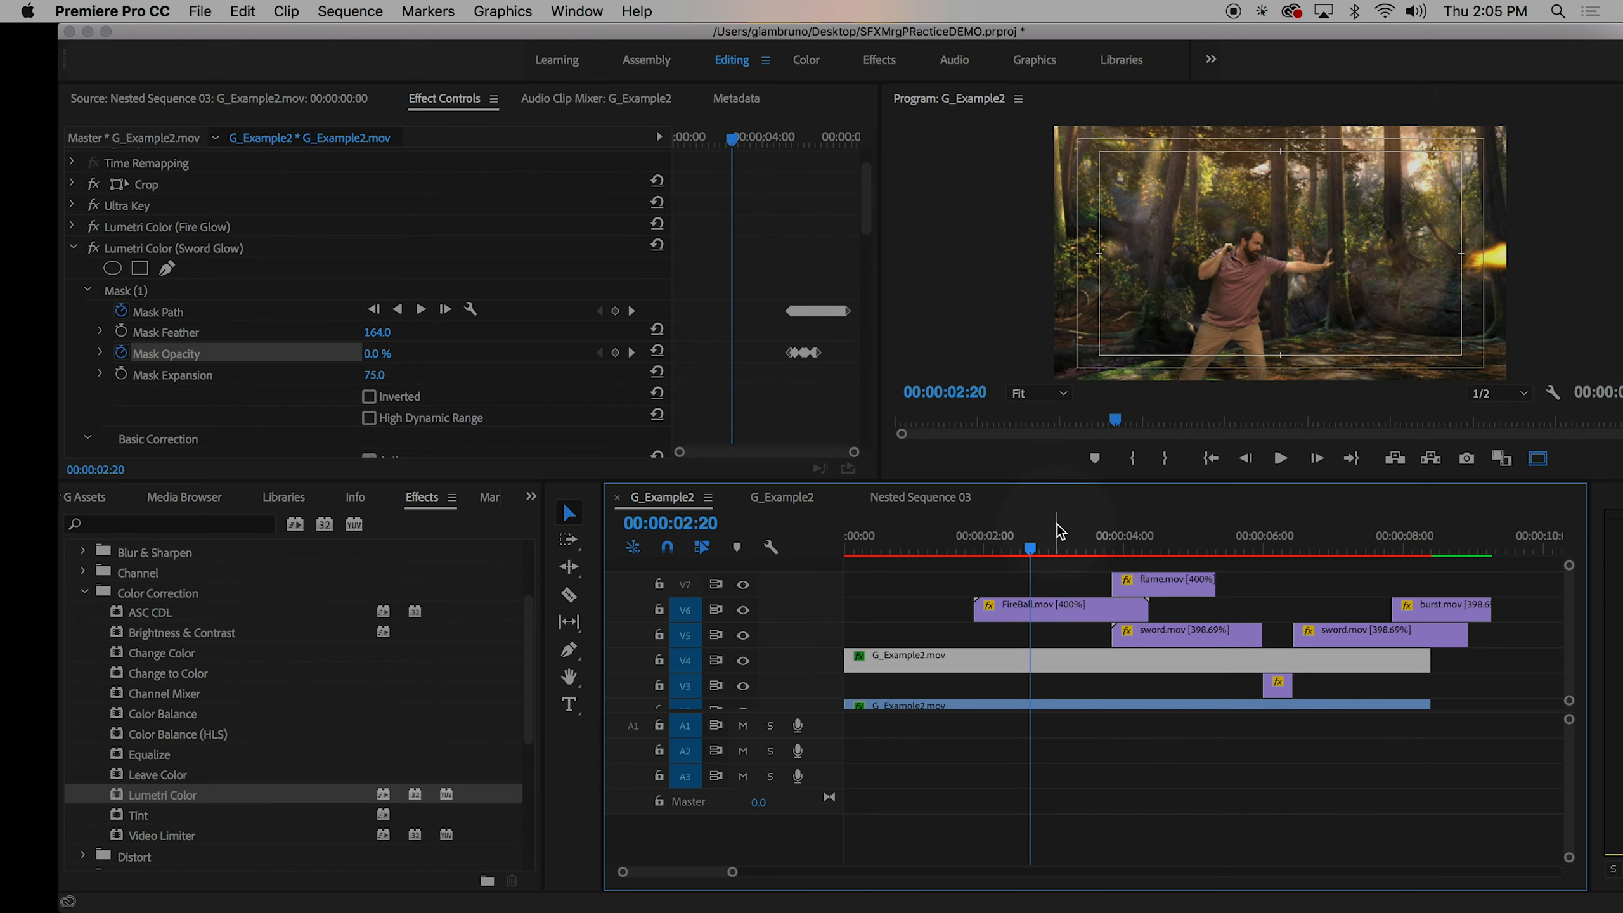
pyautogui.moveTo(1035, 542); pyautogui.dragTo(834, 569)
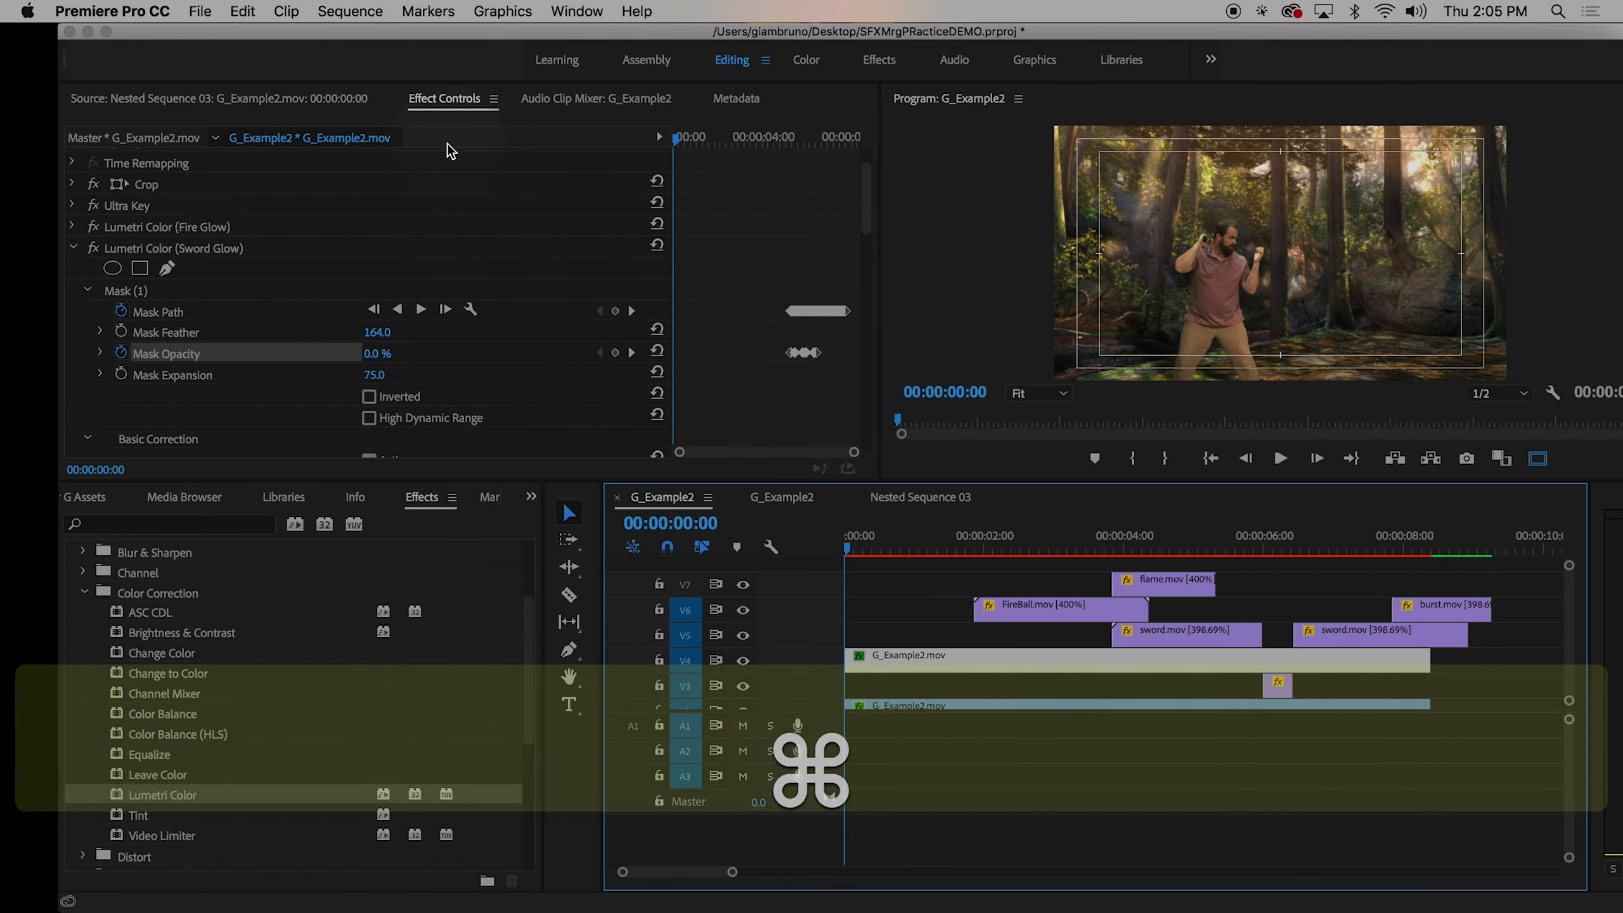
pyautogui.press('super+s')
pyautogui.click(350, 10)
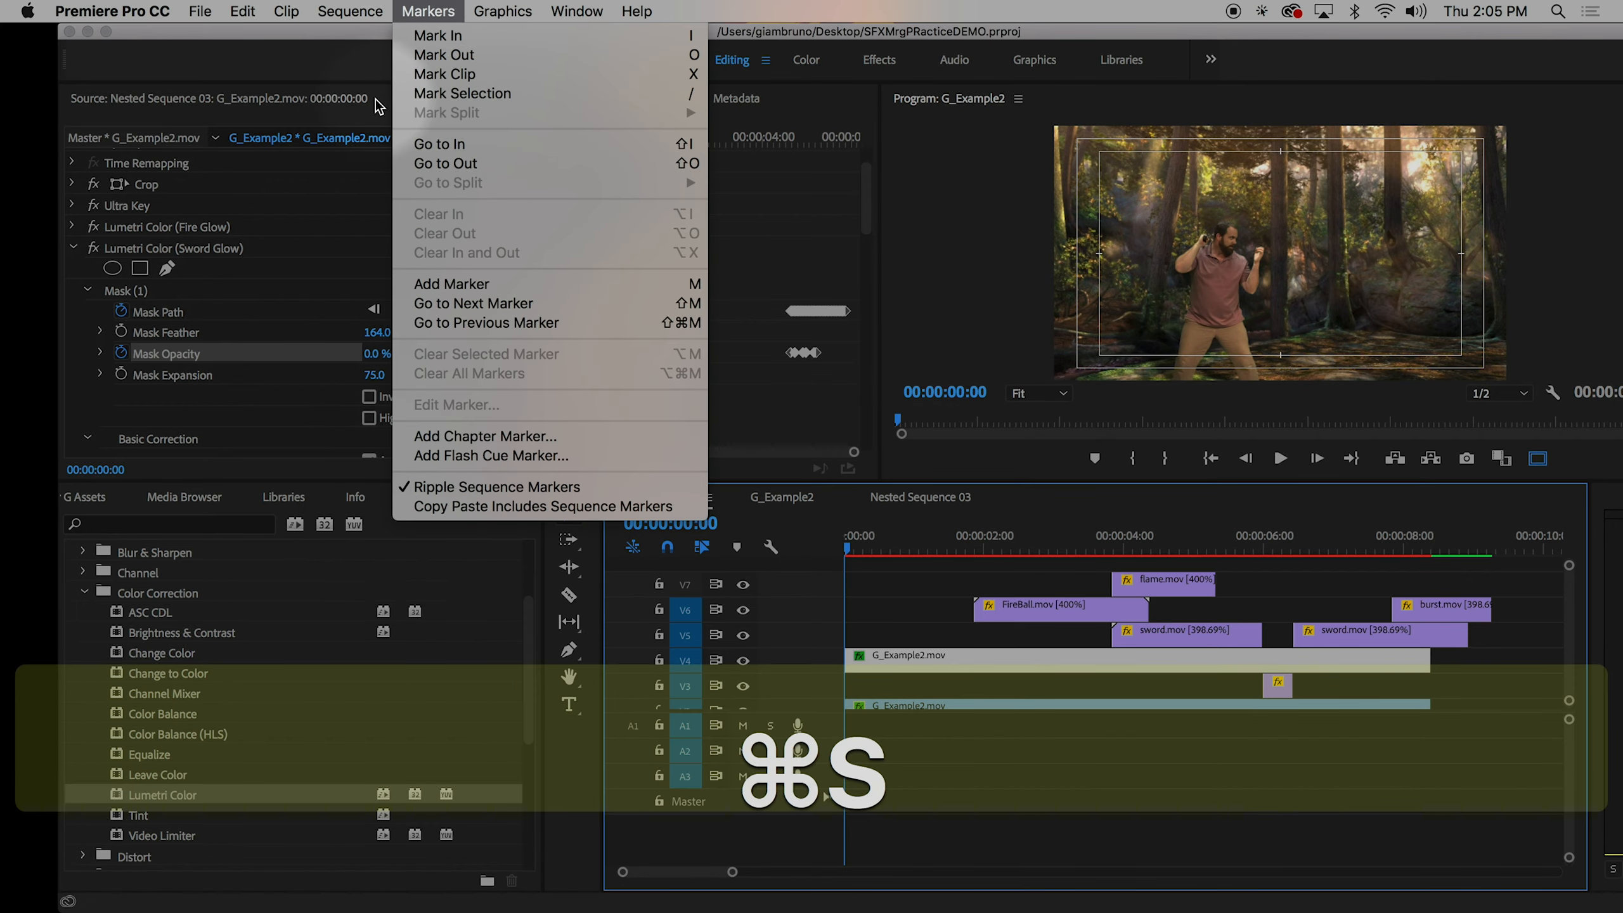
pyautogui.click(363, 89)
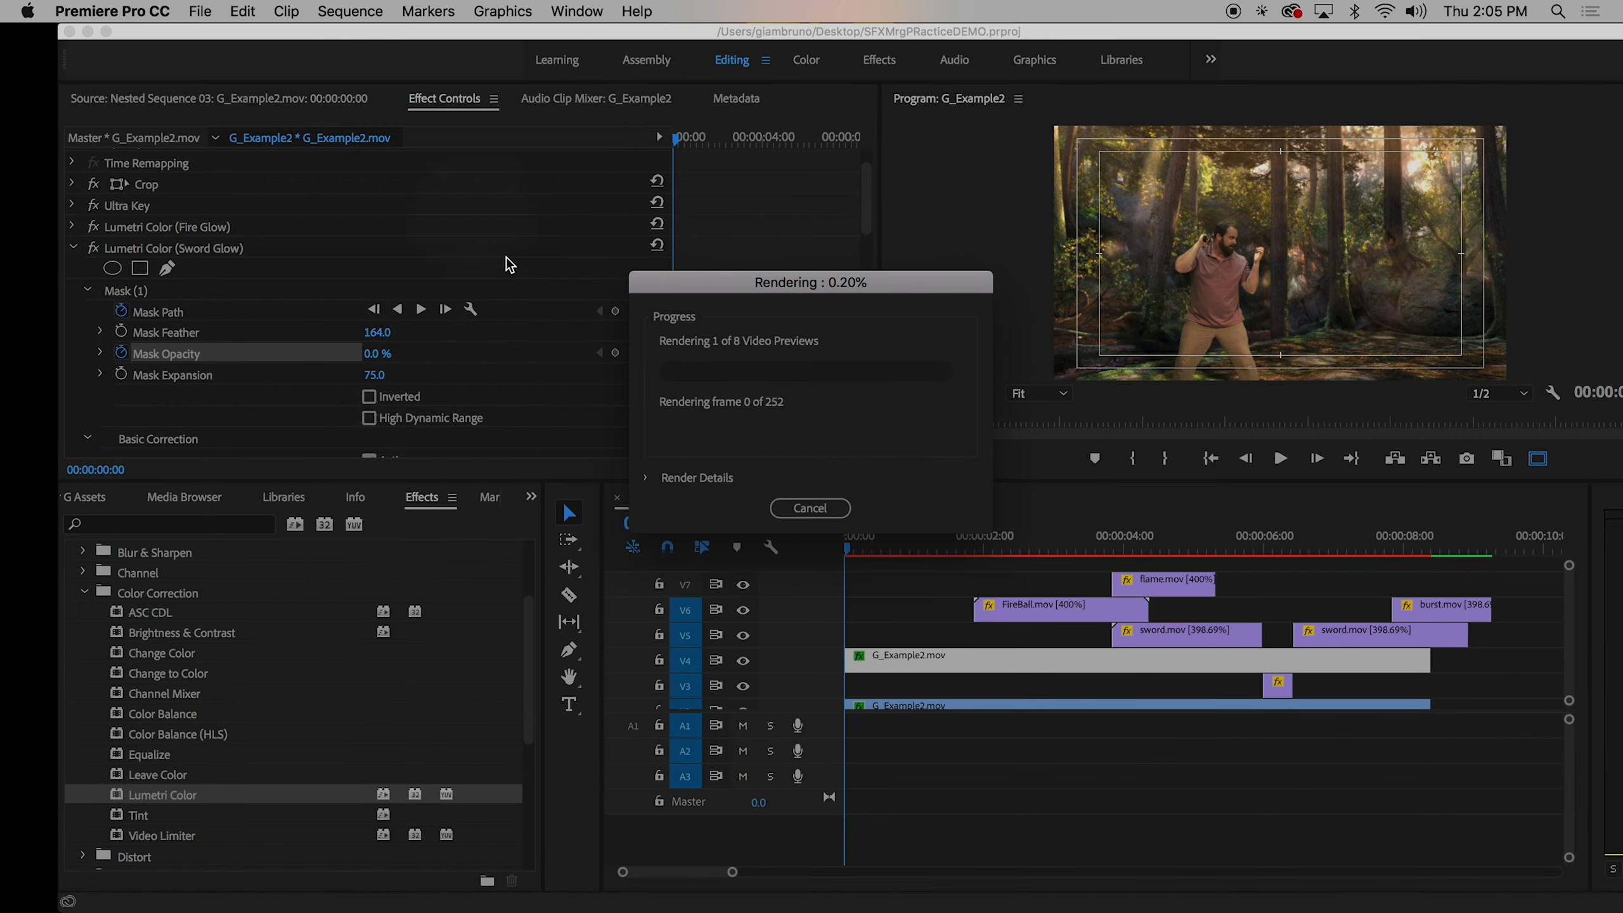
# - Switch to Chrome and review the Advanced SFX Tricks checklist on the Green Screen Practice slide
pyautogui.moveTo(5, 647)
pyautogui.click(69, 163)
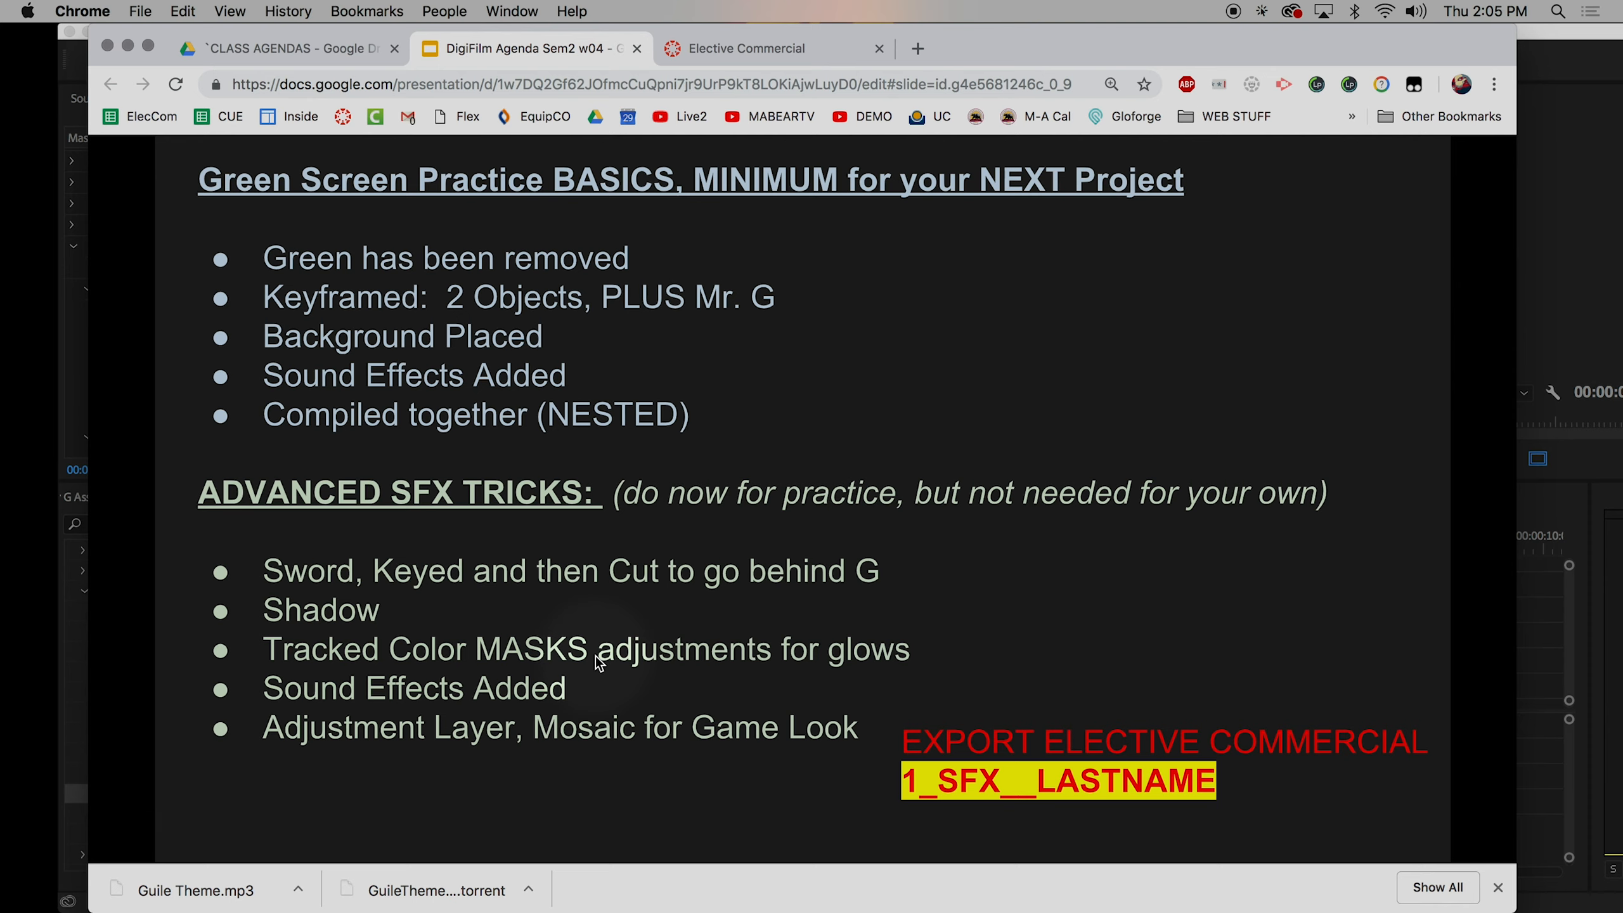
pyautogui.moveTo(441, 748)
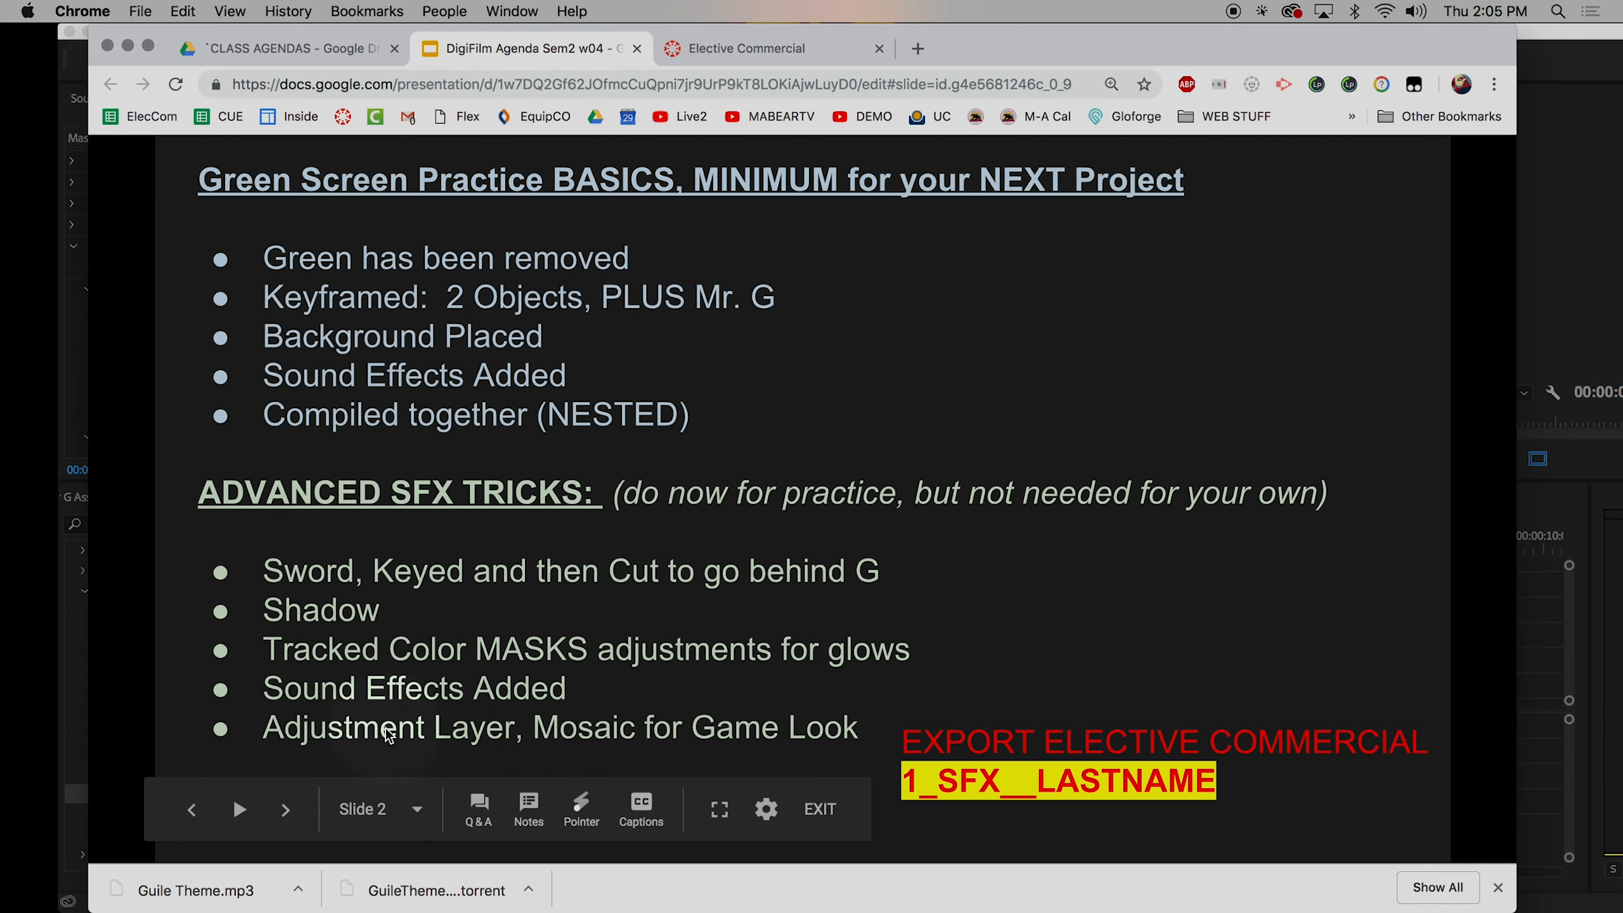
pyautogui.press('XF86AudioRaiseVolume')
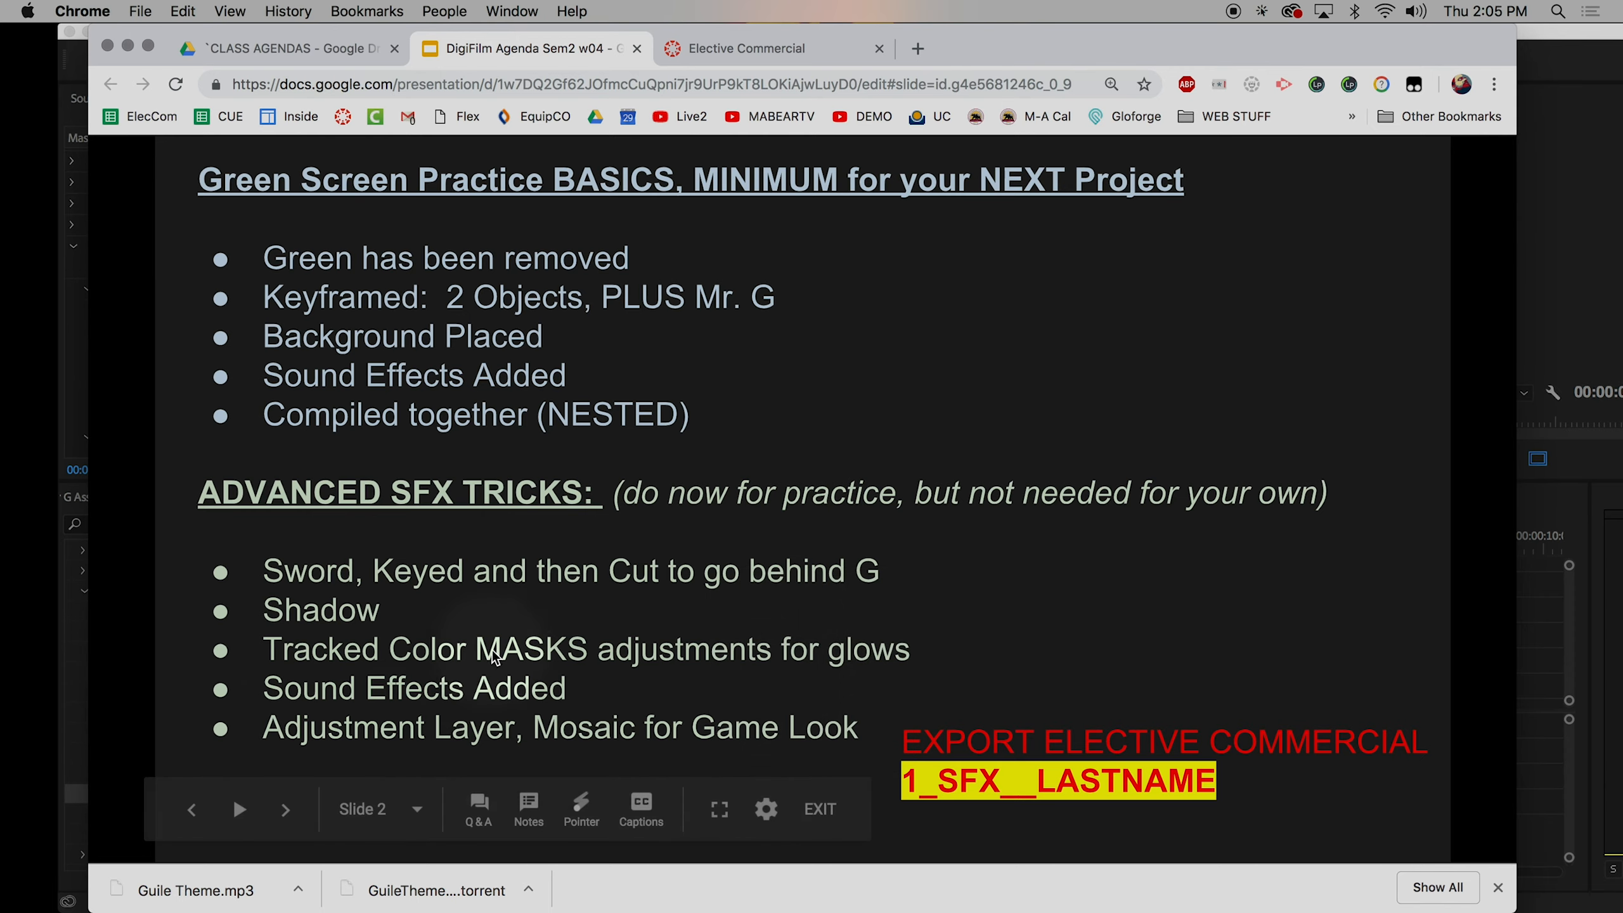
# - Switch back to Premiere Pro and play through the rendered G_Example2 sequence
pyautogui.click(1591, 46)
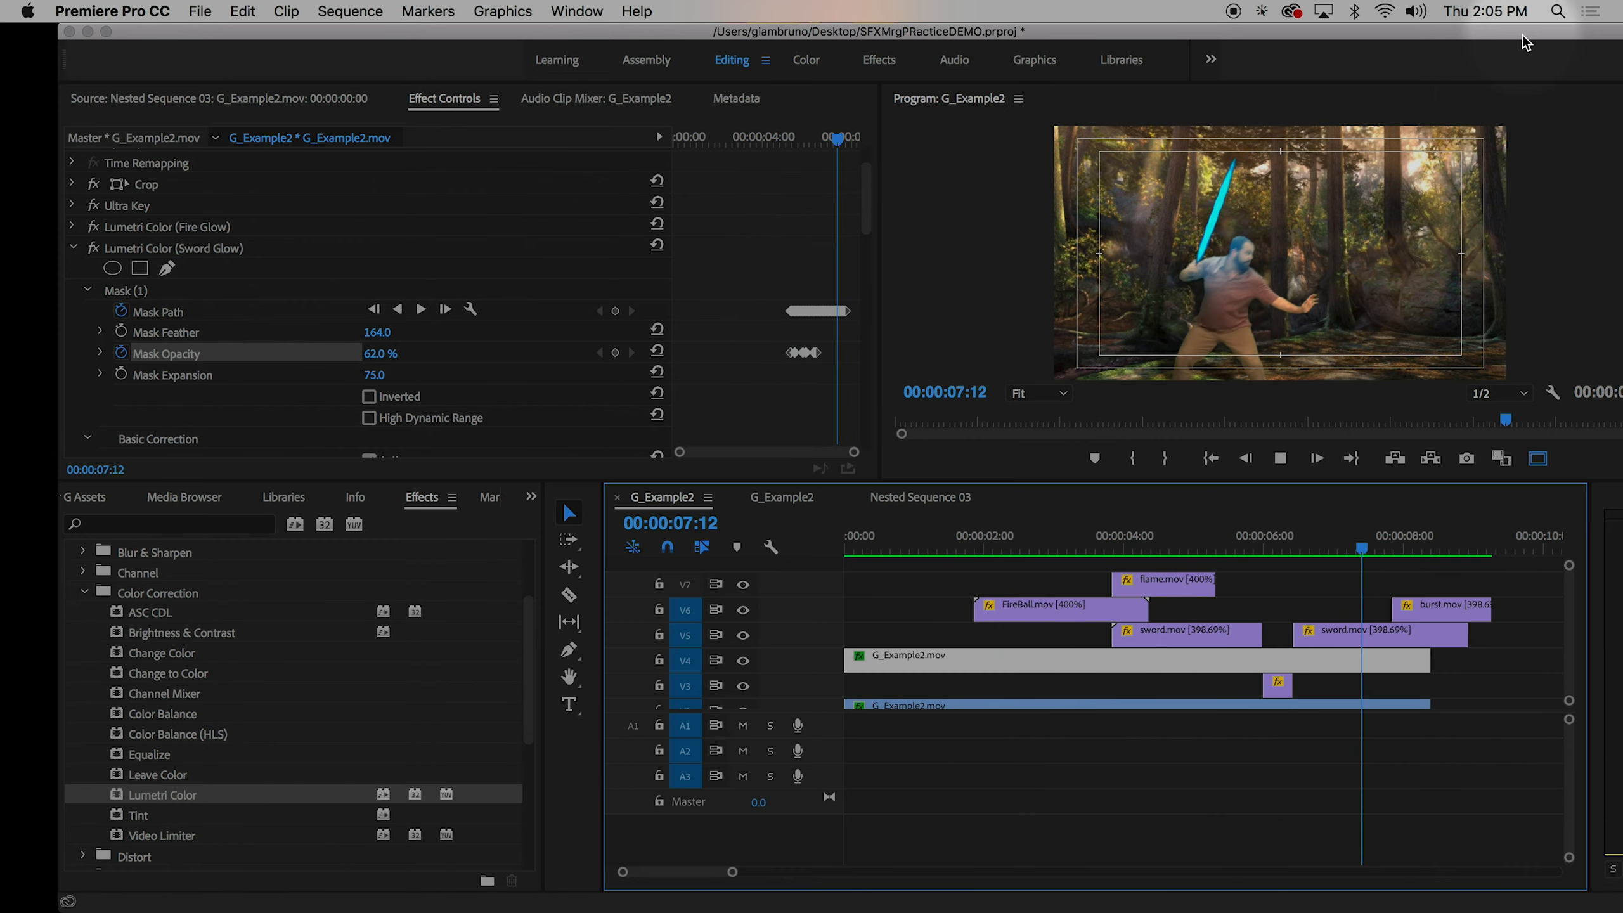
pyautogui.press('space')
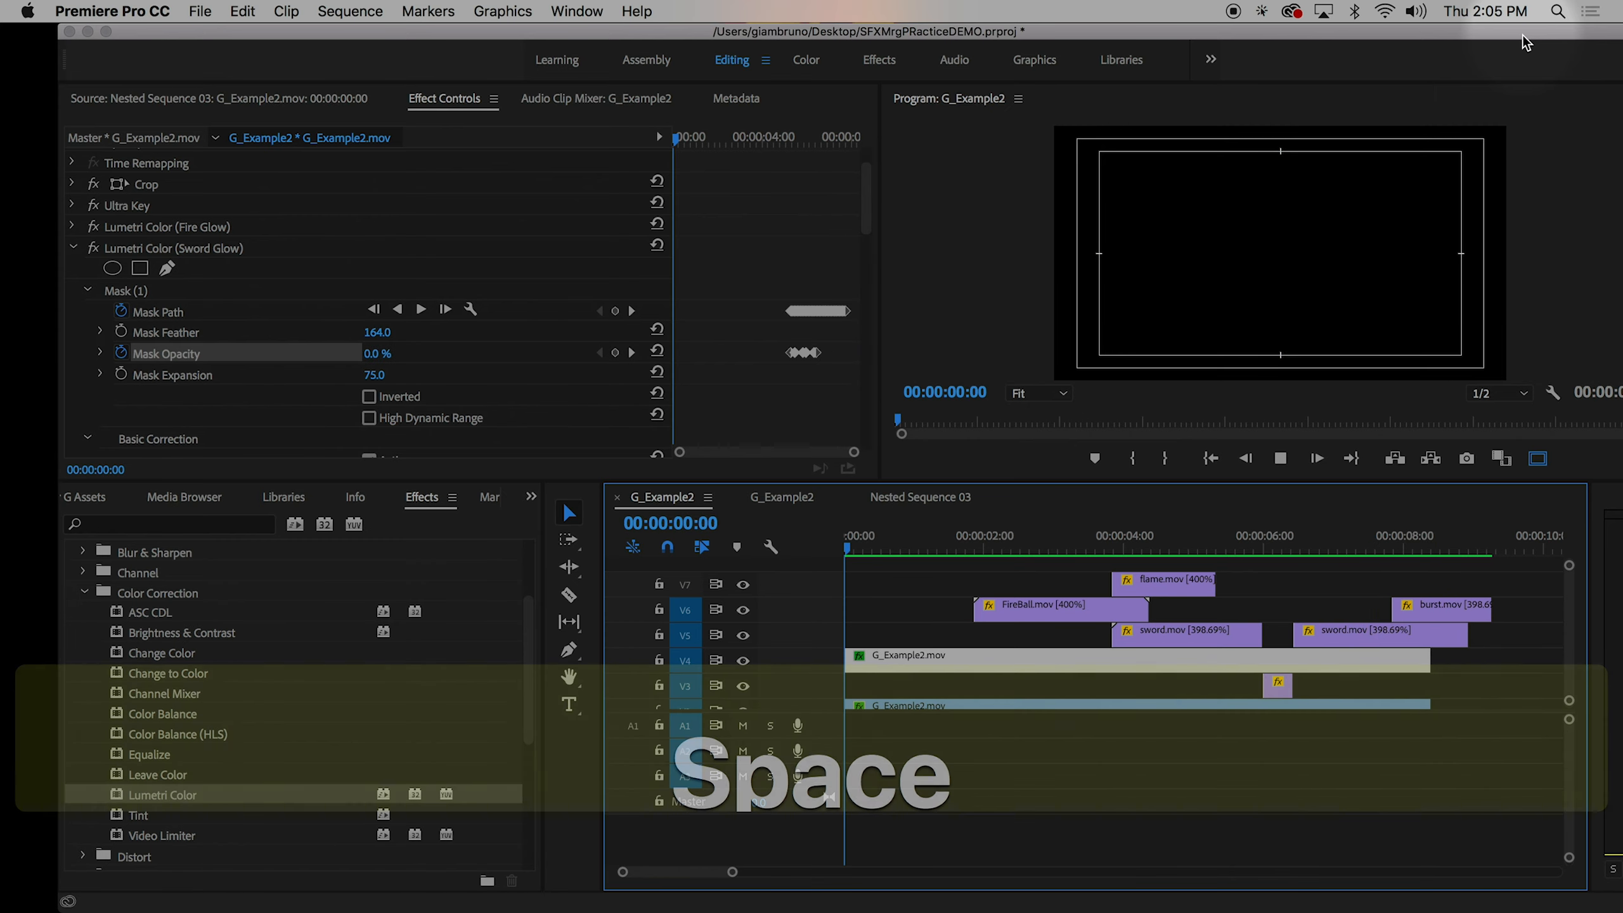
pyautogui.press('space')
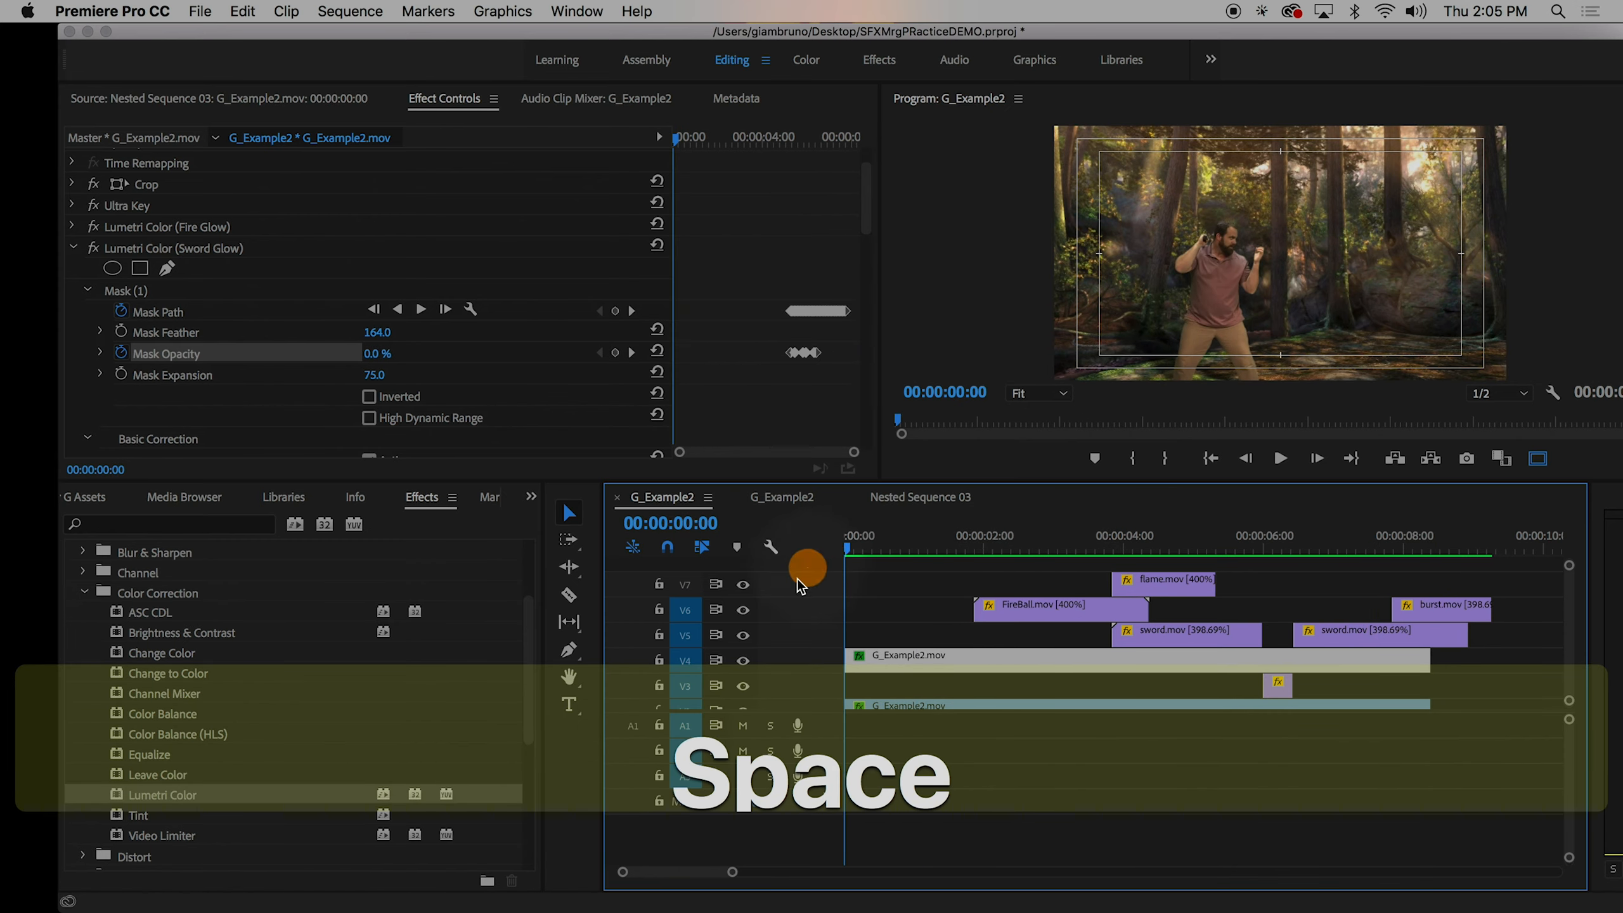
# - Open the Flame Arrow sound from the Mr G Assets bin and play it from its start
pyautogui.scroll(-2, 816, 611)
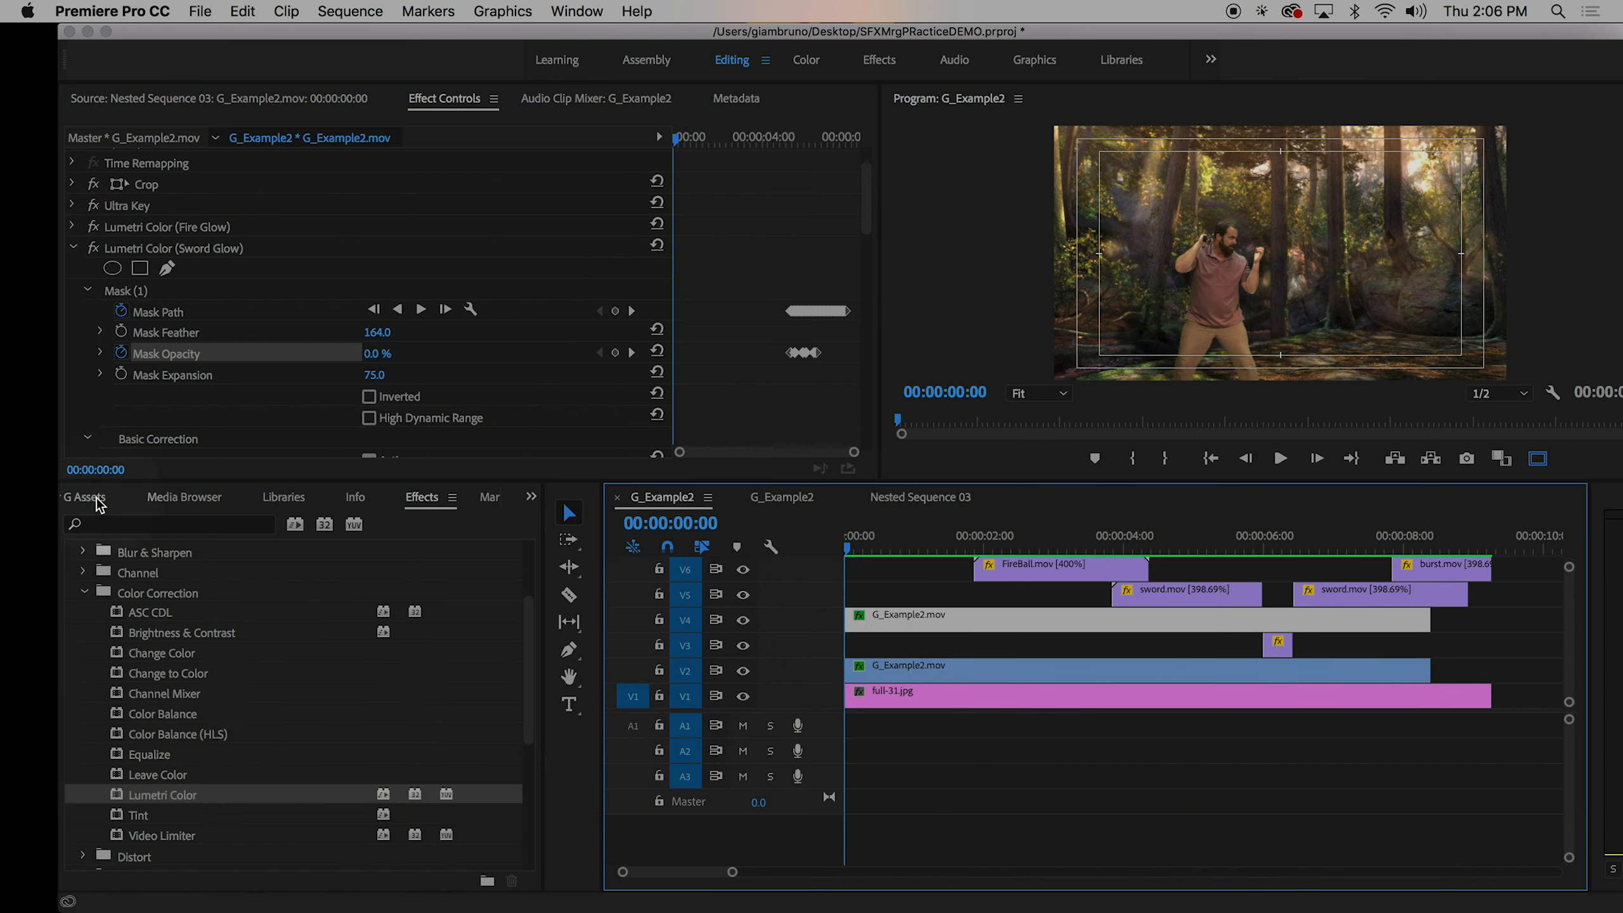
pyautogui.click(99, 505)
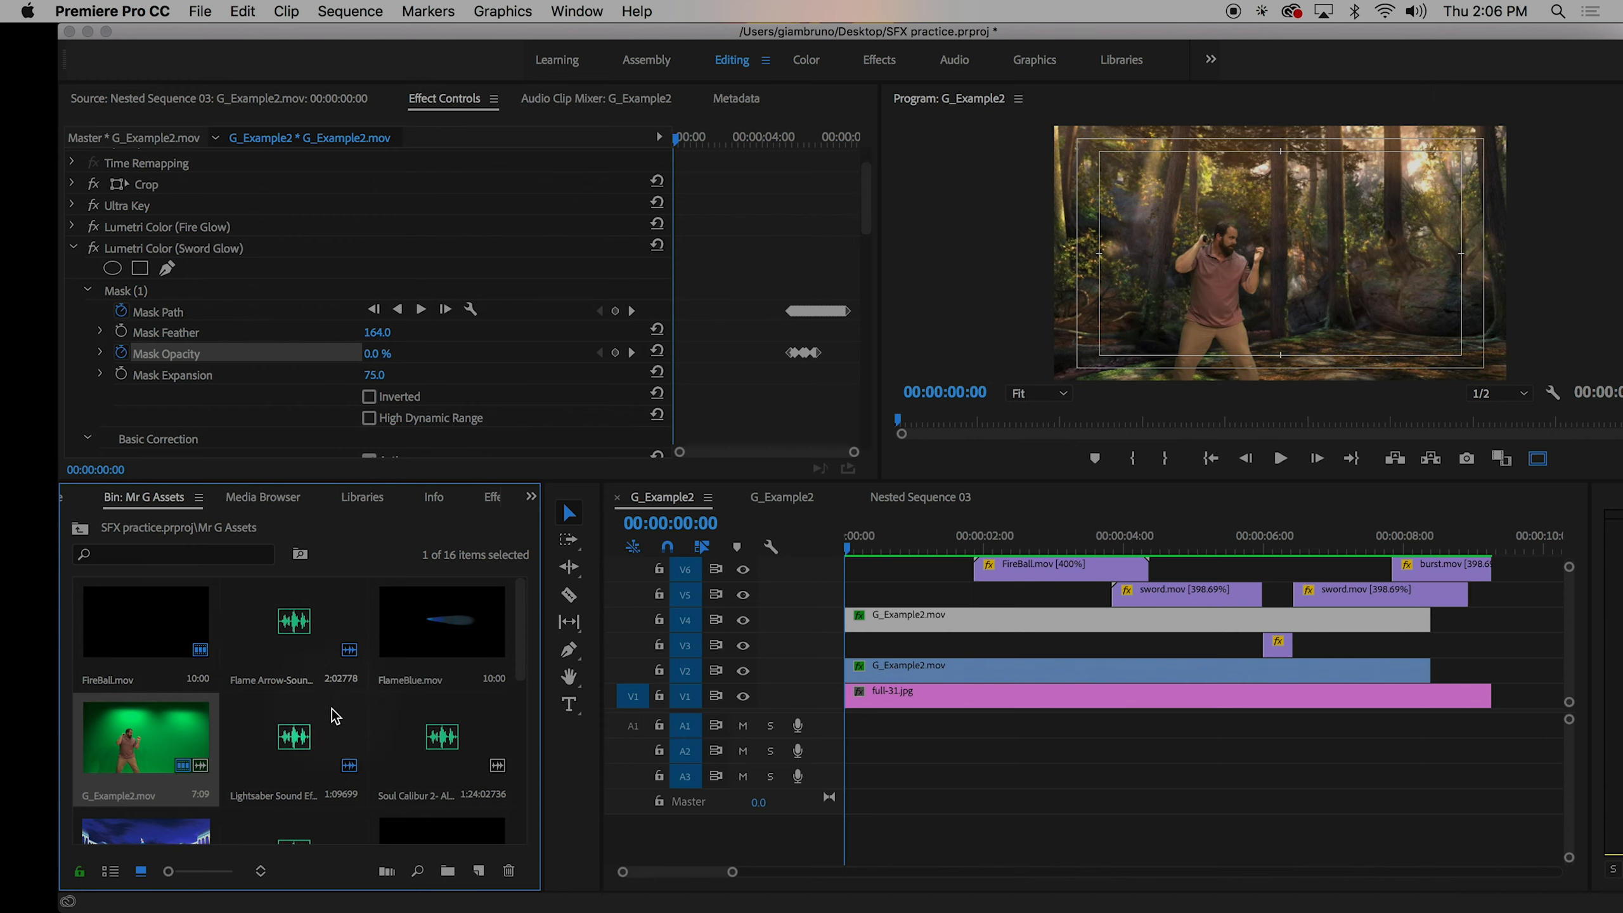
pyautogui.doubleClick(306, 627)
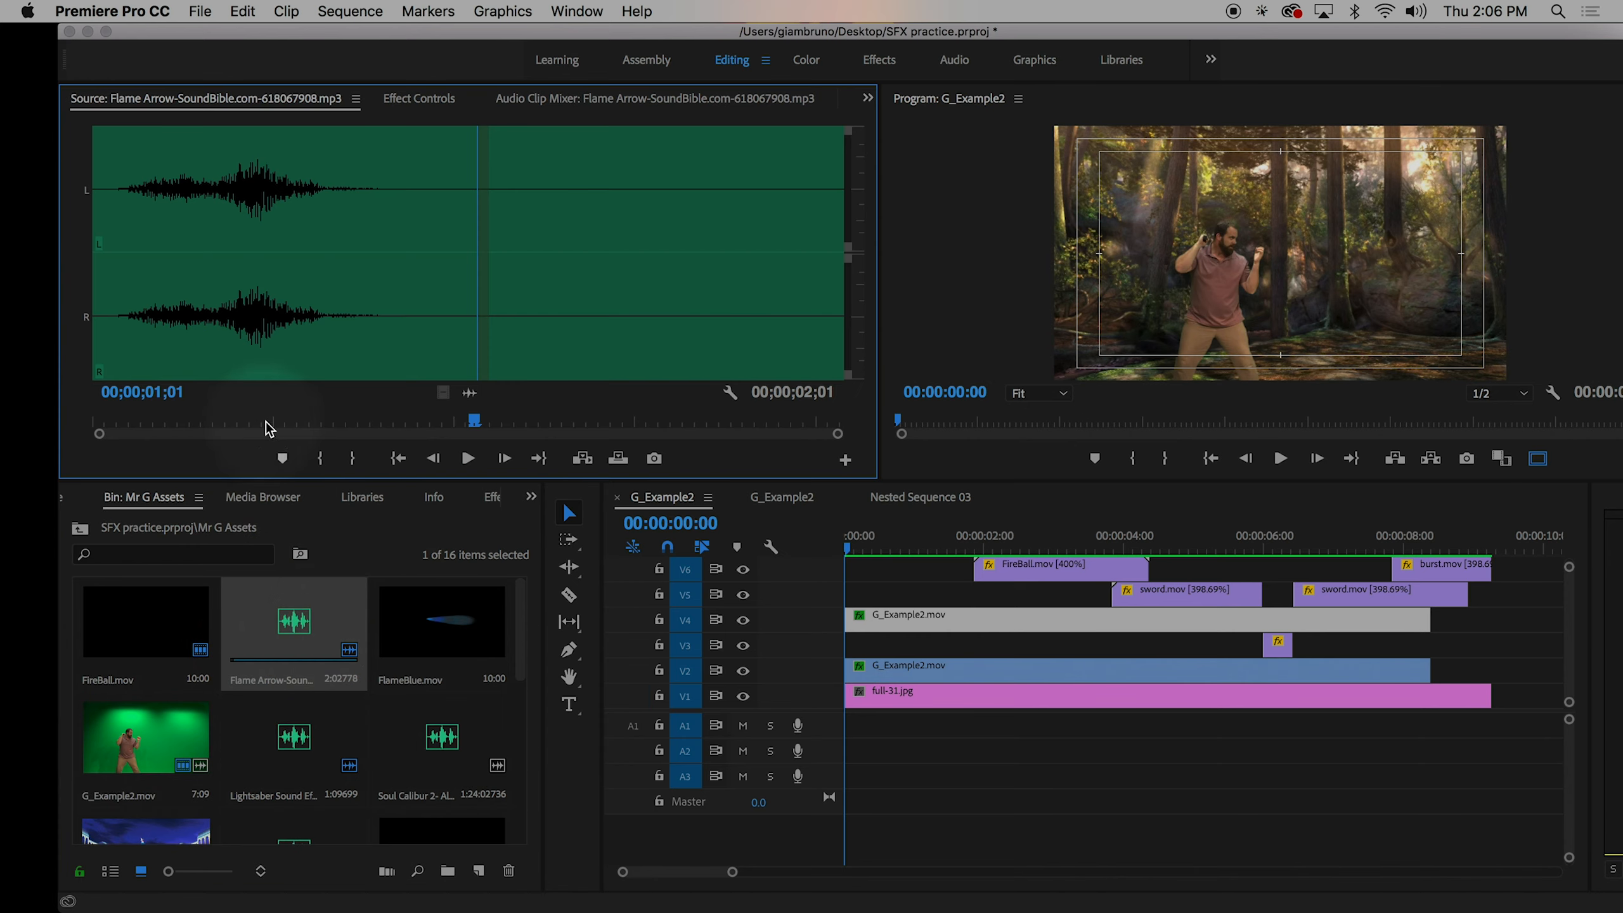
pyautogui.moveTo(267, 424); pyautogui.dragTo(164, 435)
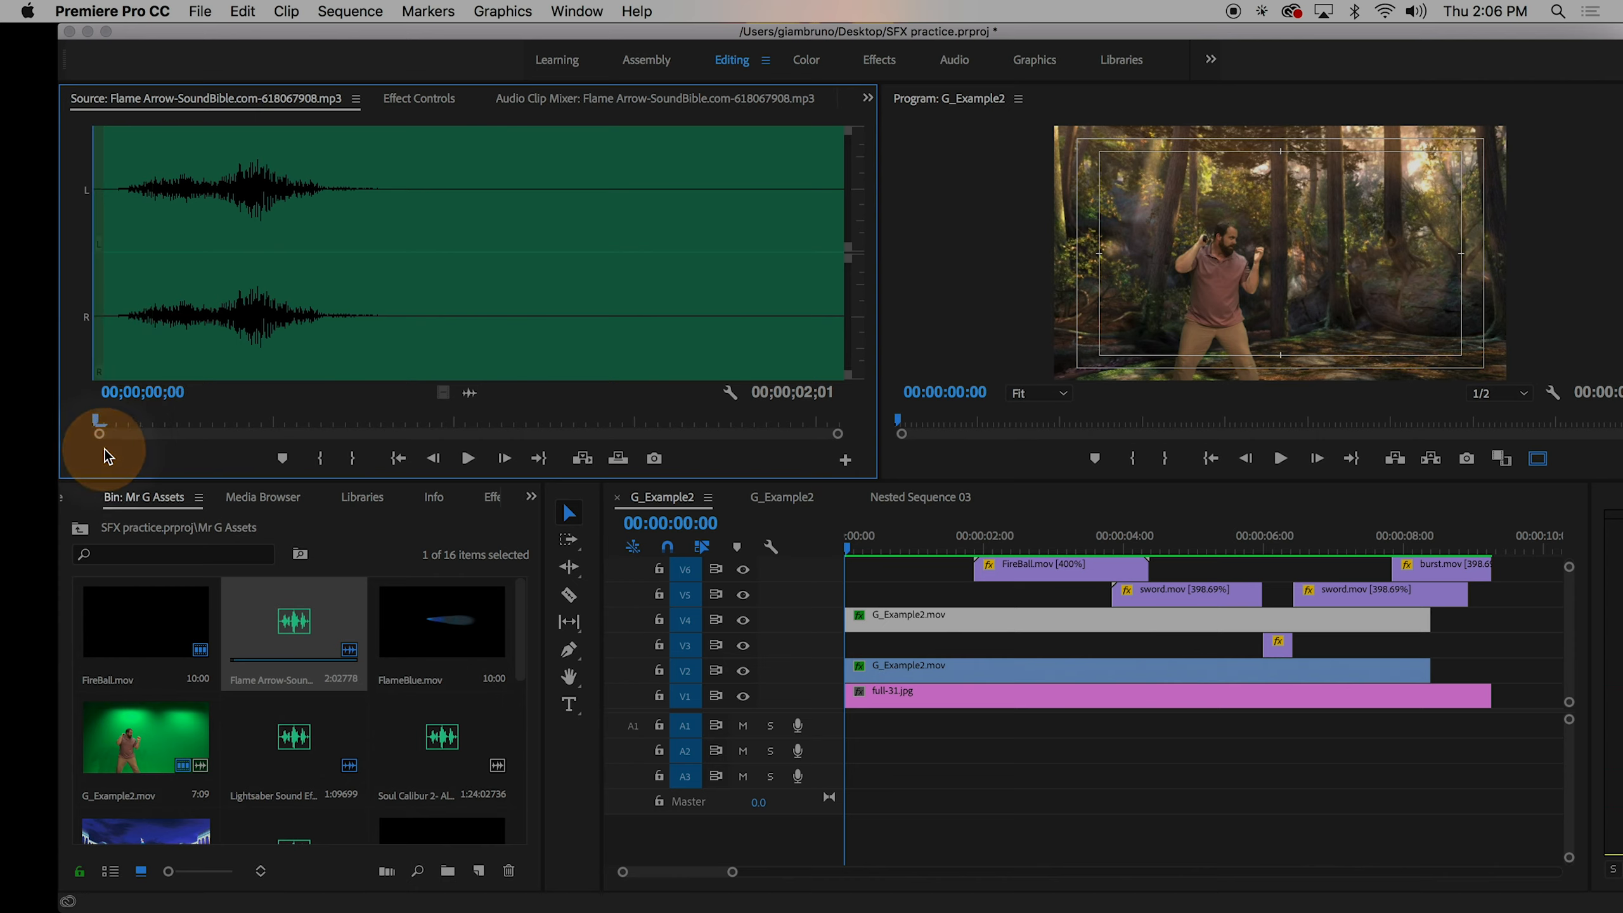
pyautogui.press('space')
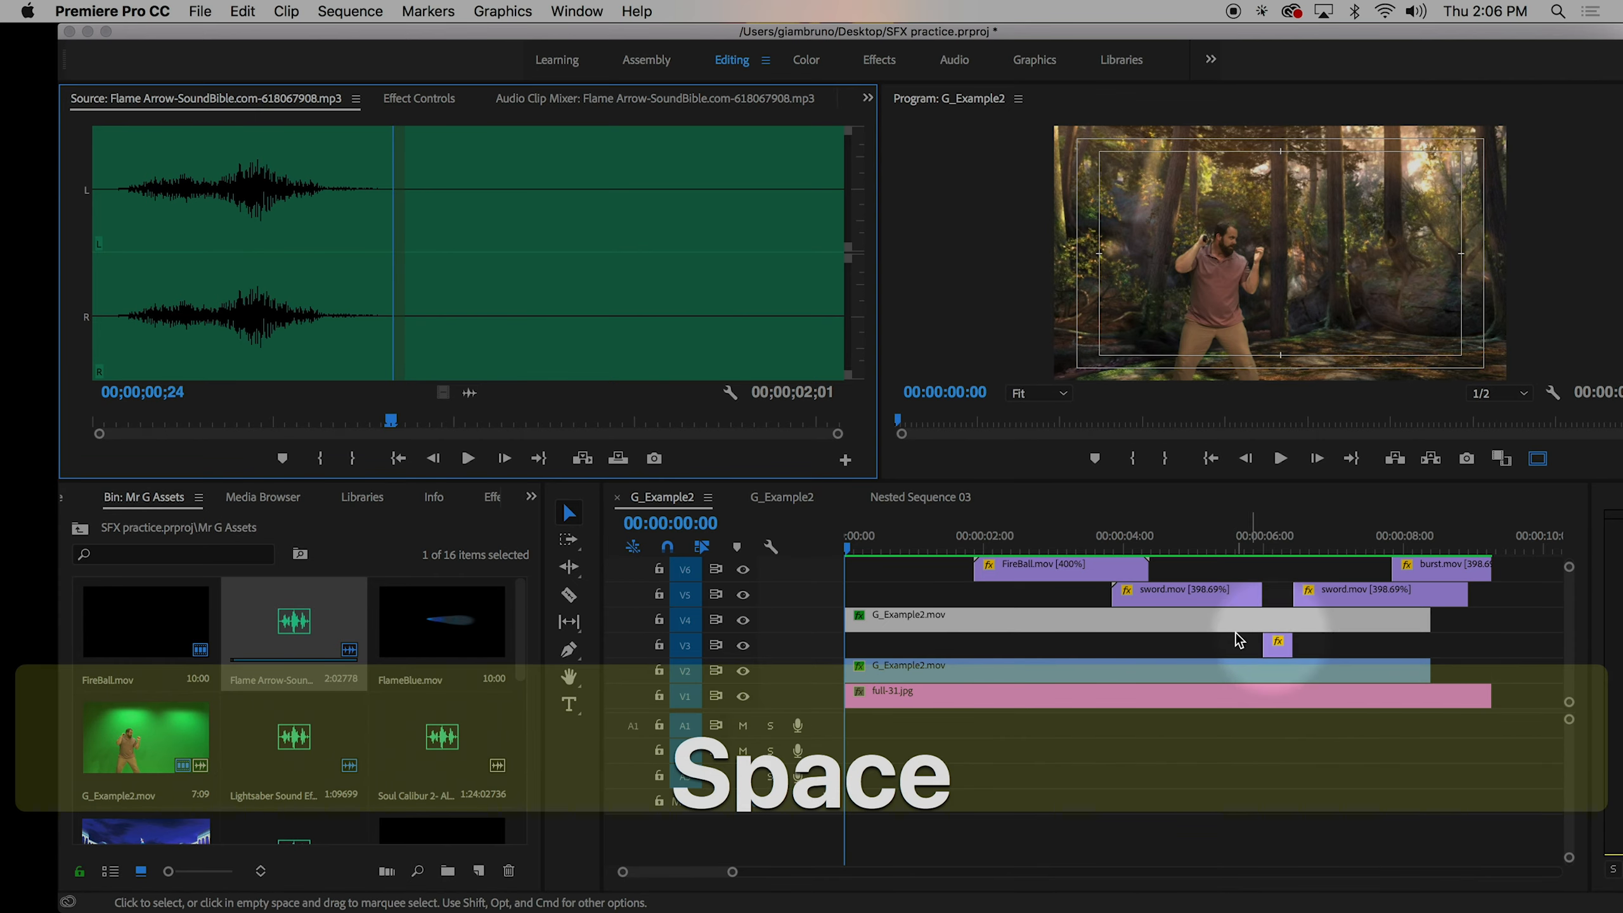
# - Select the G_Example2.mov clip on V4 and add a 62% Sword Glow mask opacity keyframe at 00:00:07:17
pyautogui.moveTo(1444, 549); pyautogui.dragTo(907, 554)
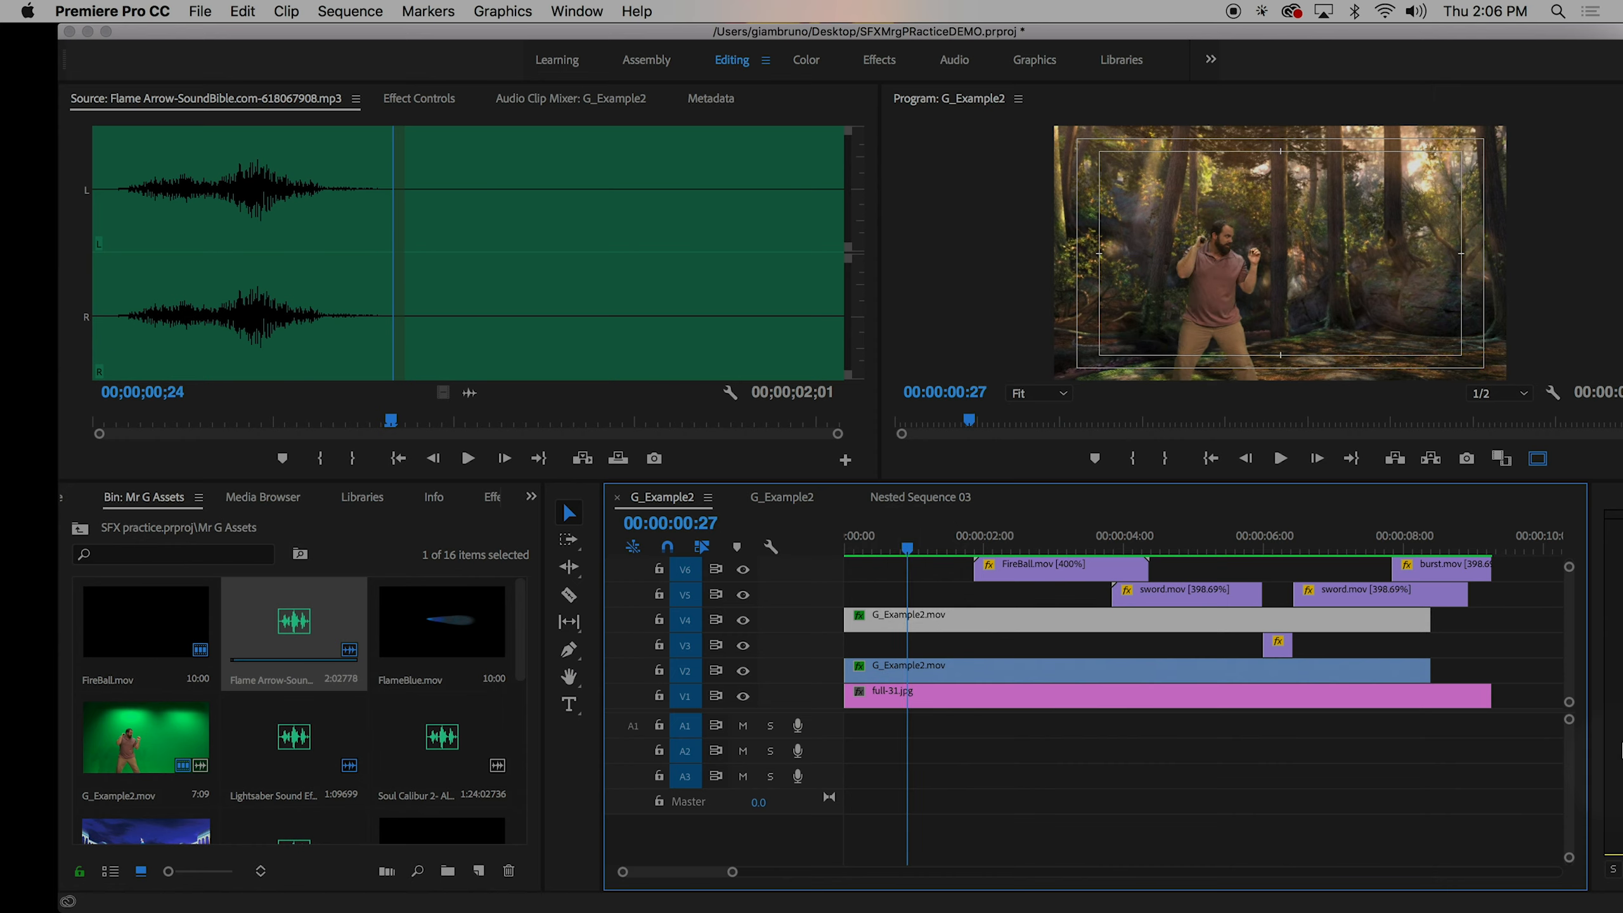
pyautogui.moveTo(1438, 551); pyautogui.dragTo(1406, 565)
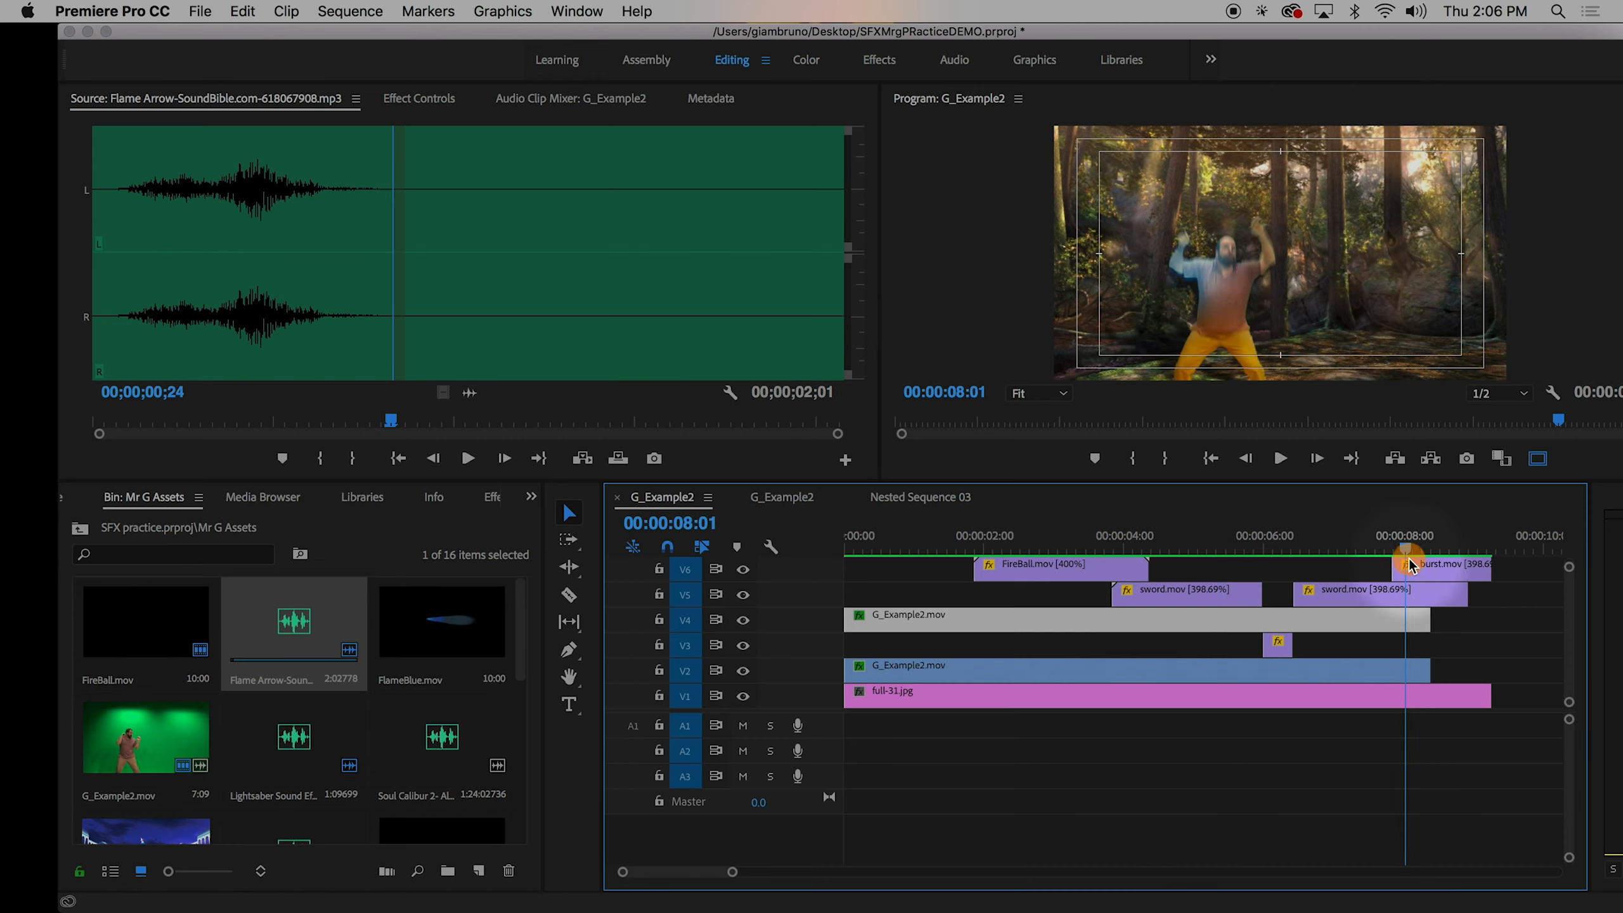
pyautogui.doubleClick(1312, 624)
pyautogui.click(403, 98)
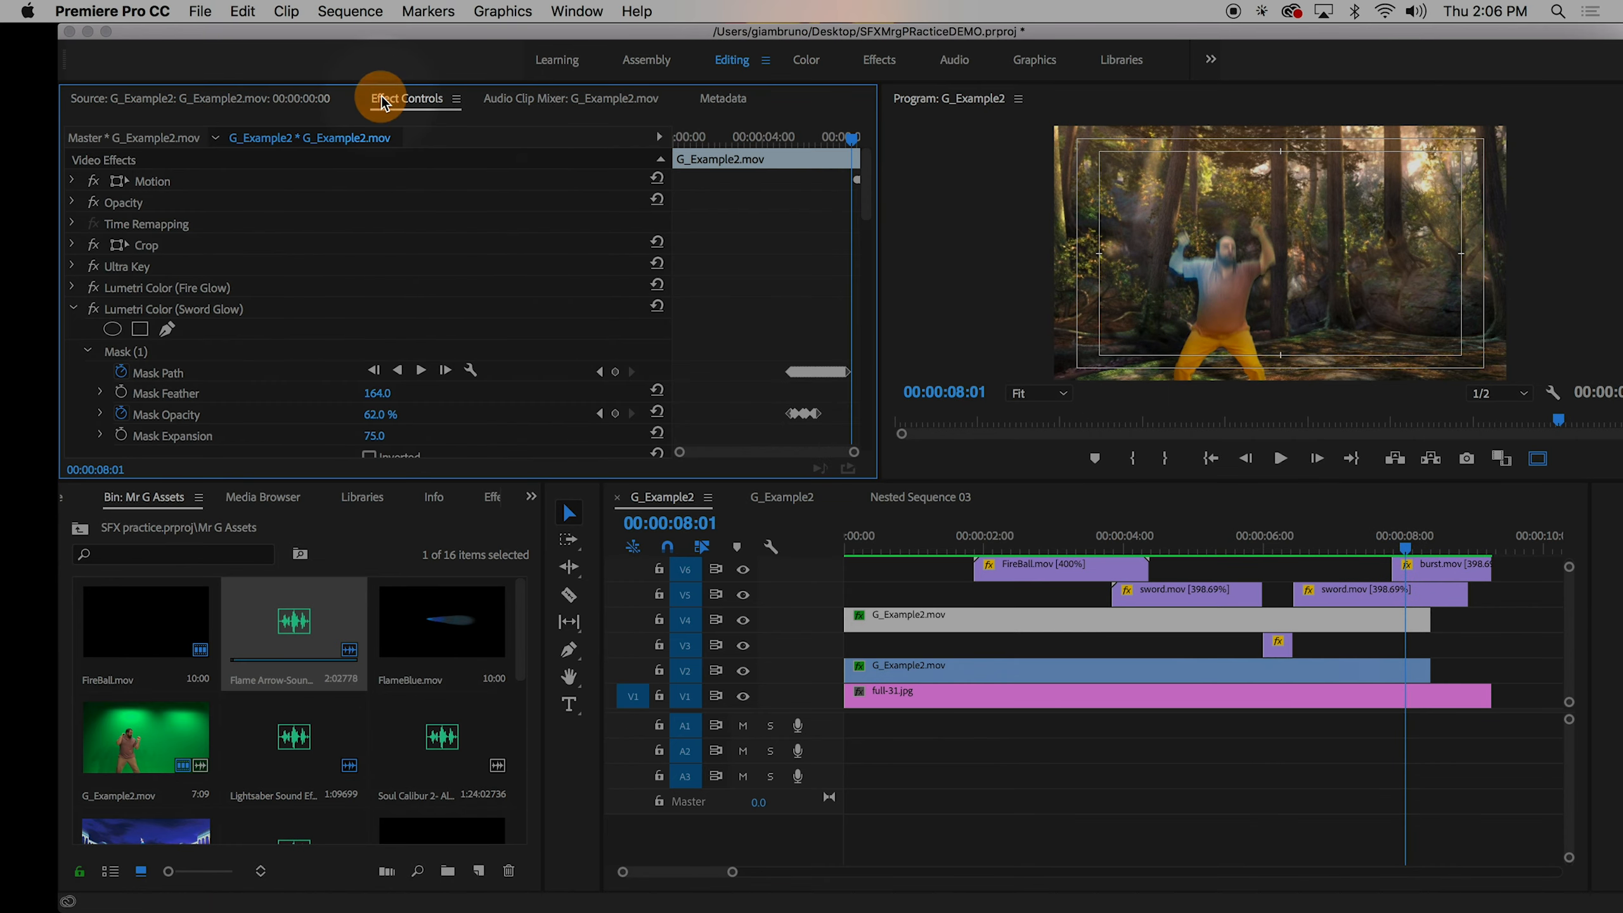
pyautogui.moveTo(1405, 549); pyautogui.dragTo(1372, 555)
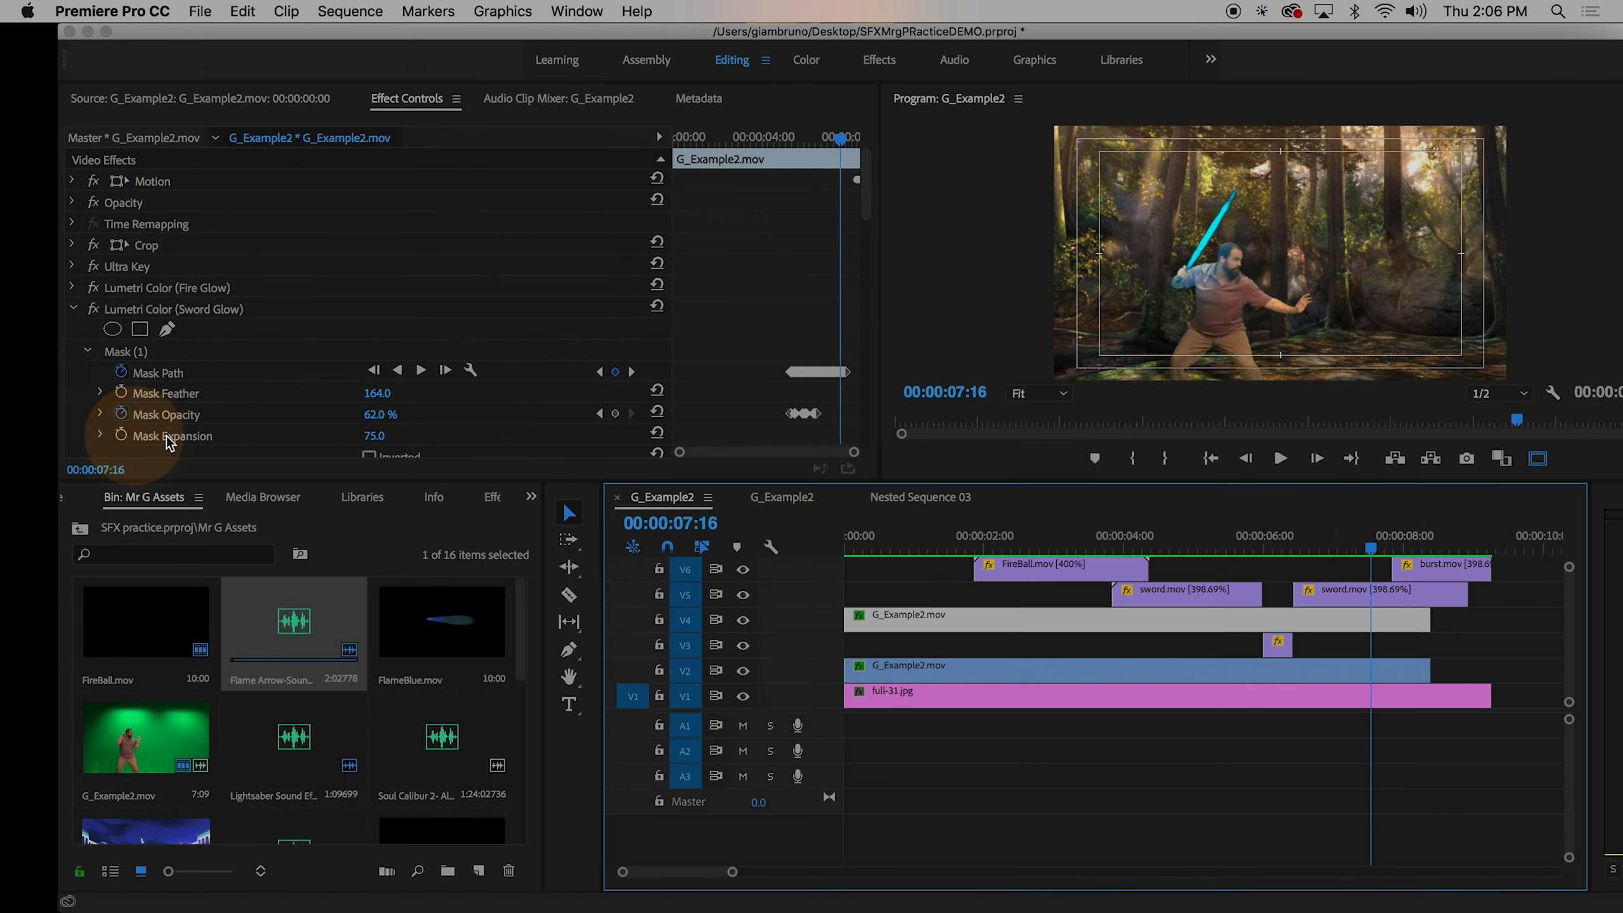
pyautogui.scroll(-2, 602, 376)
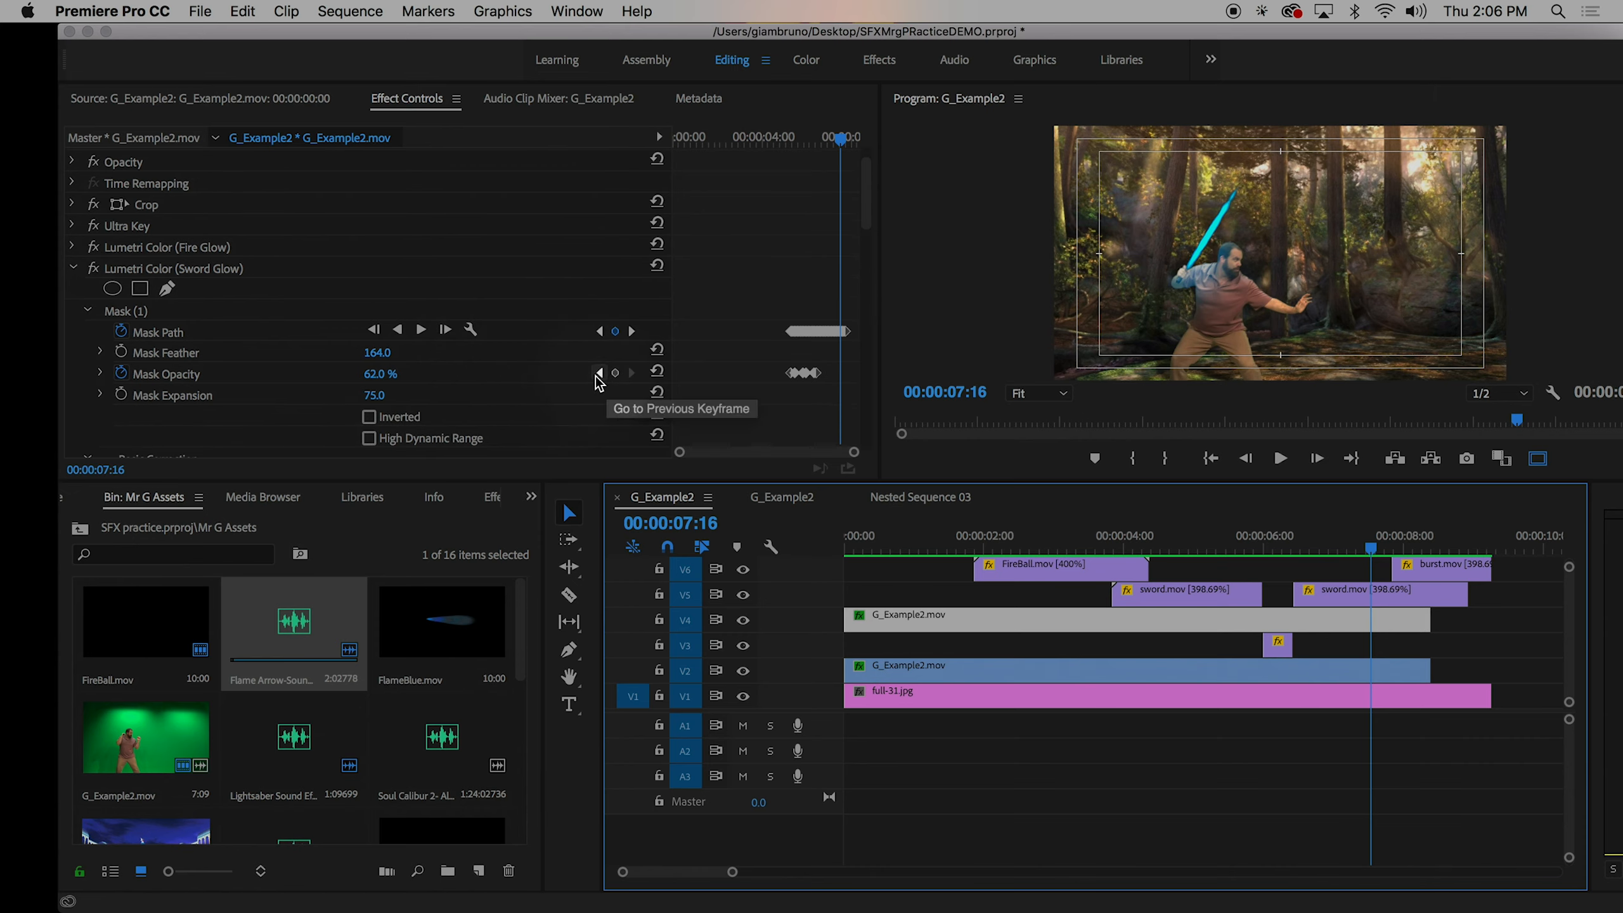
pyautogui.click(598, 373)
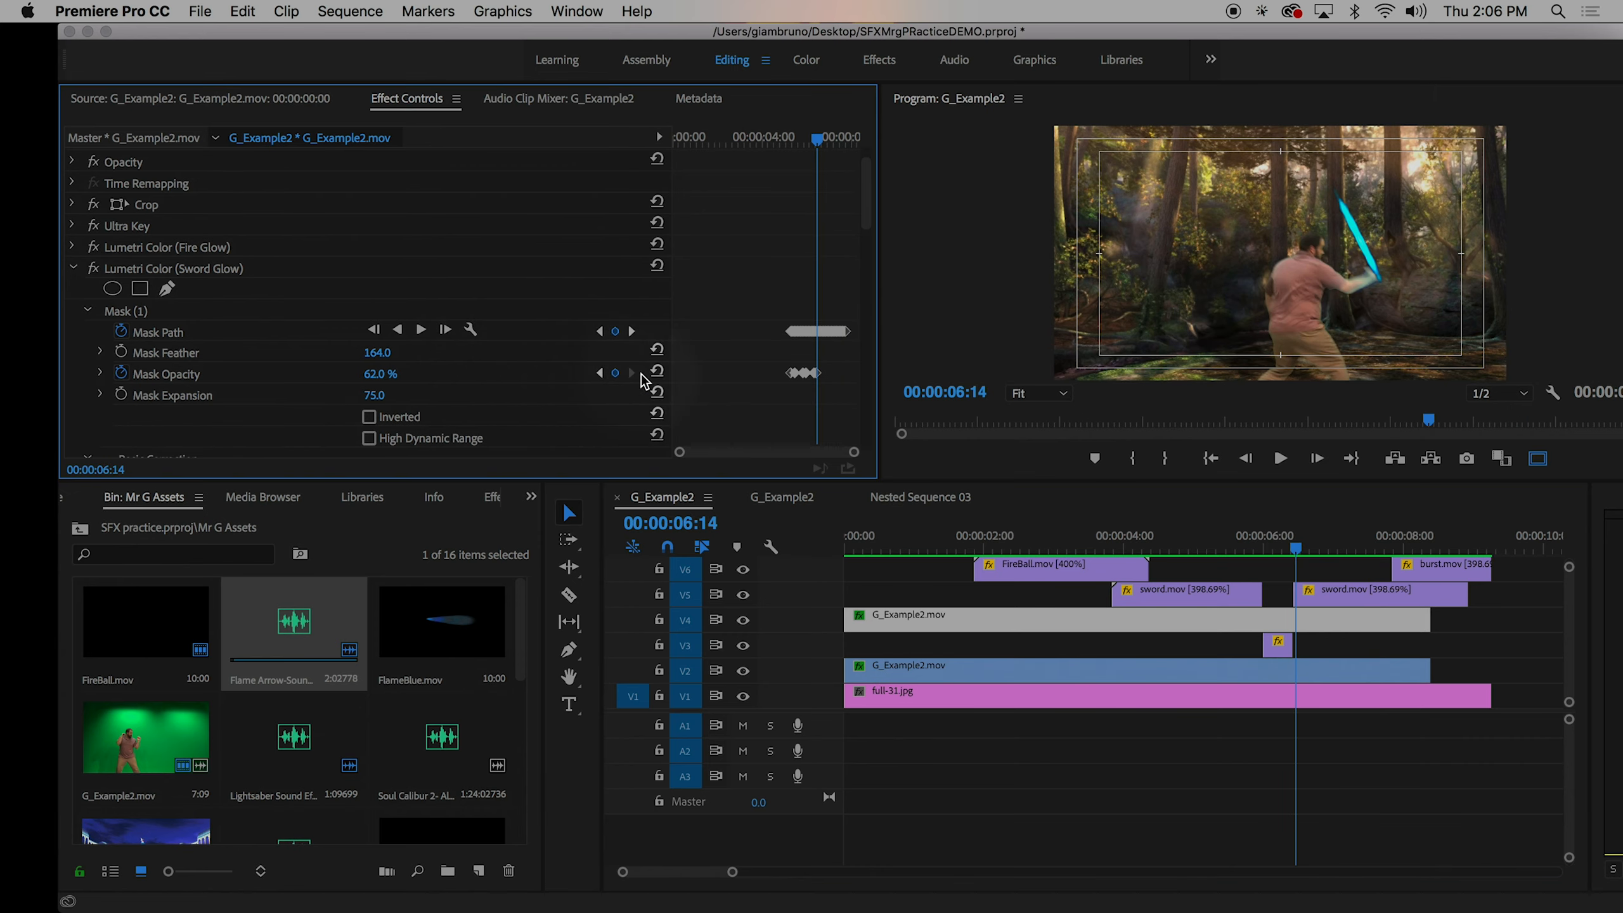
pyautogui.moveTo(818, 147); pyautogui.dragTo(844, 152)
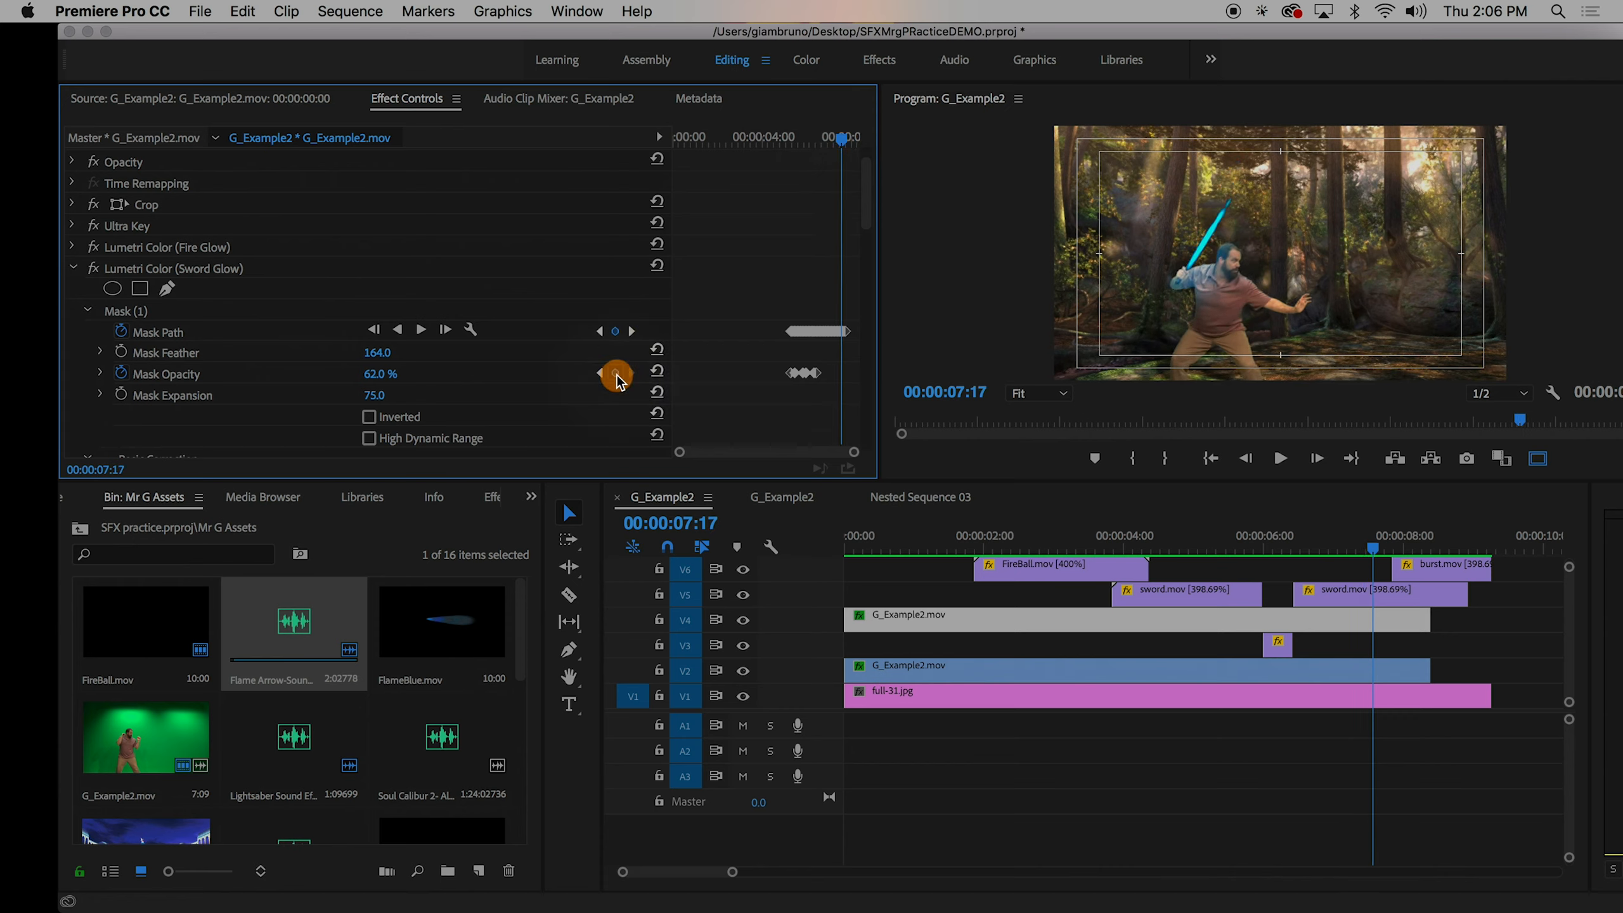
pyautogui.click(616, 374)
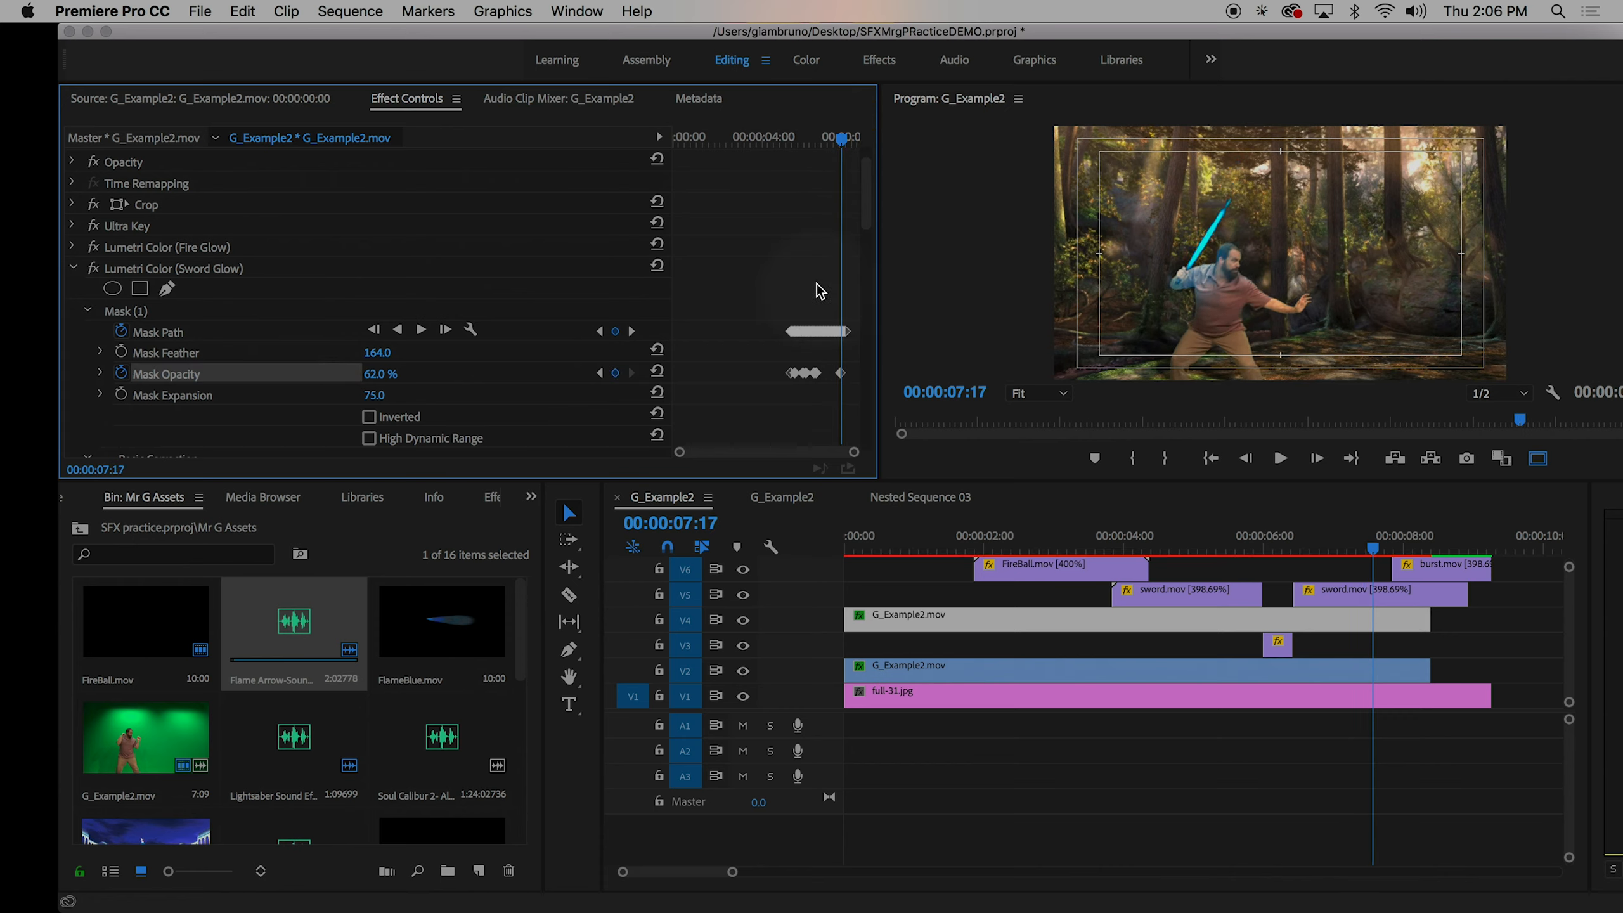
# - Set the Sword Glow mask opacity to 0% at 00:00:07:24 and scrub on to 00:00:08:14 to check the fade
pyautogui.press('Left')
pyautogui.press('Left')
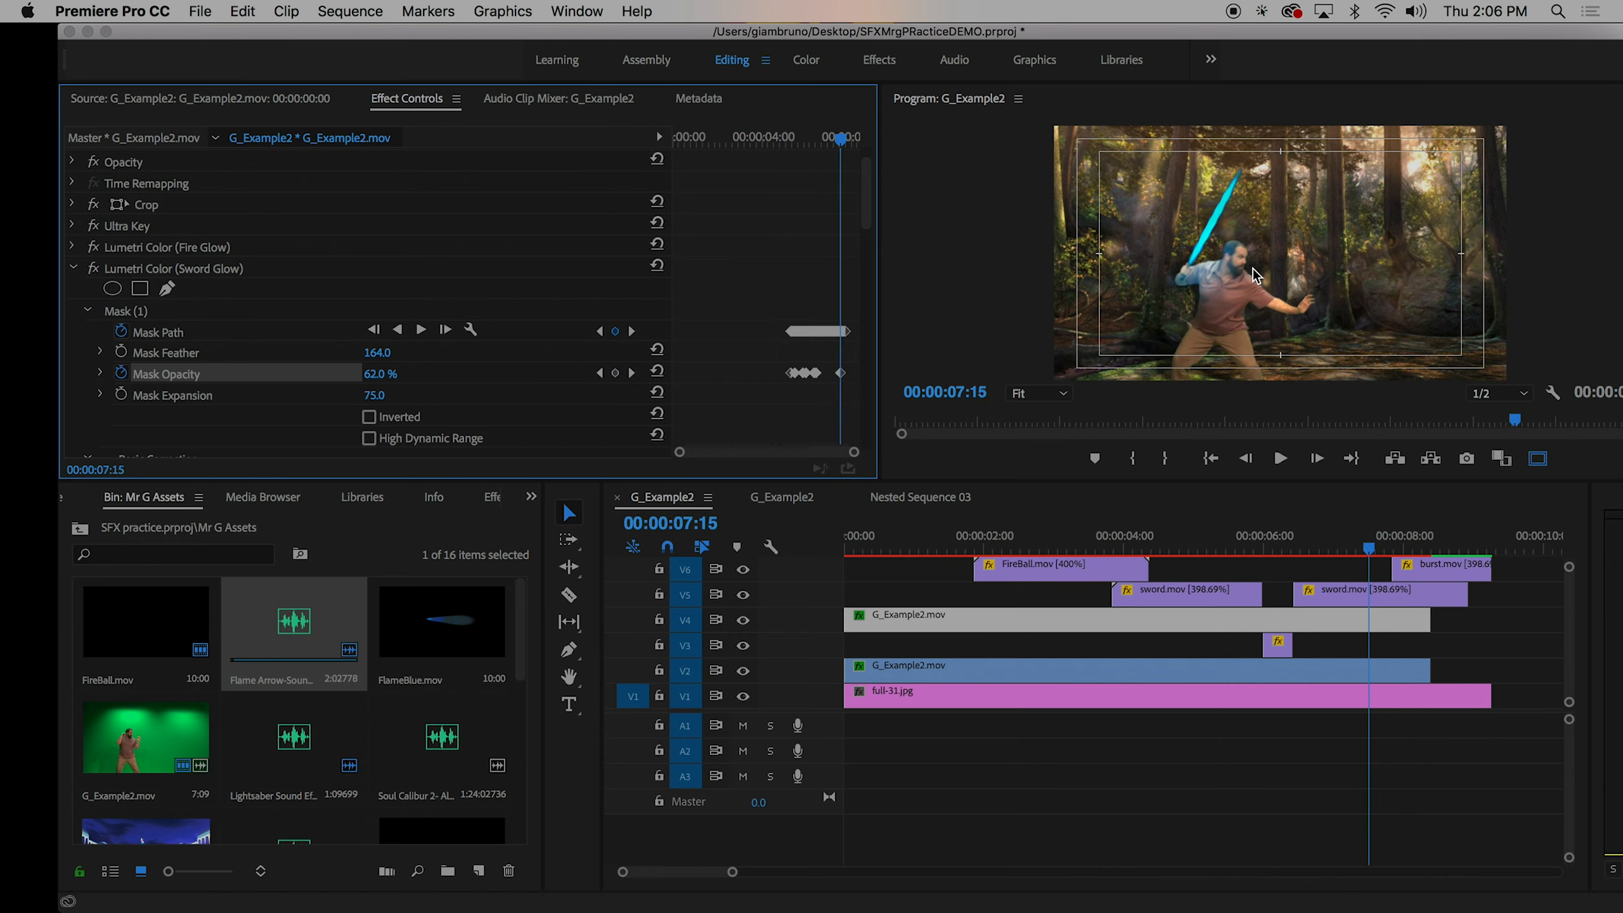
pyautogui.press('Right')
pyautogui.press('Right')
pyautogui.press('Right')
pyautogui.press('Right')
pyautogui.press('Right')
pyautogui.press('Right')
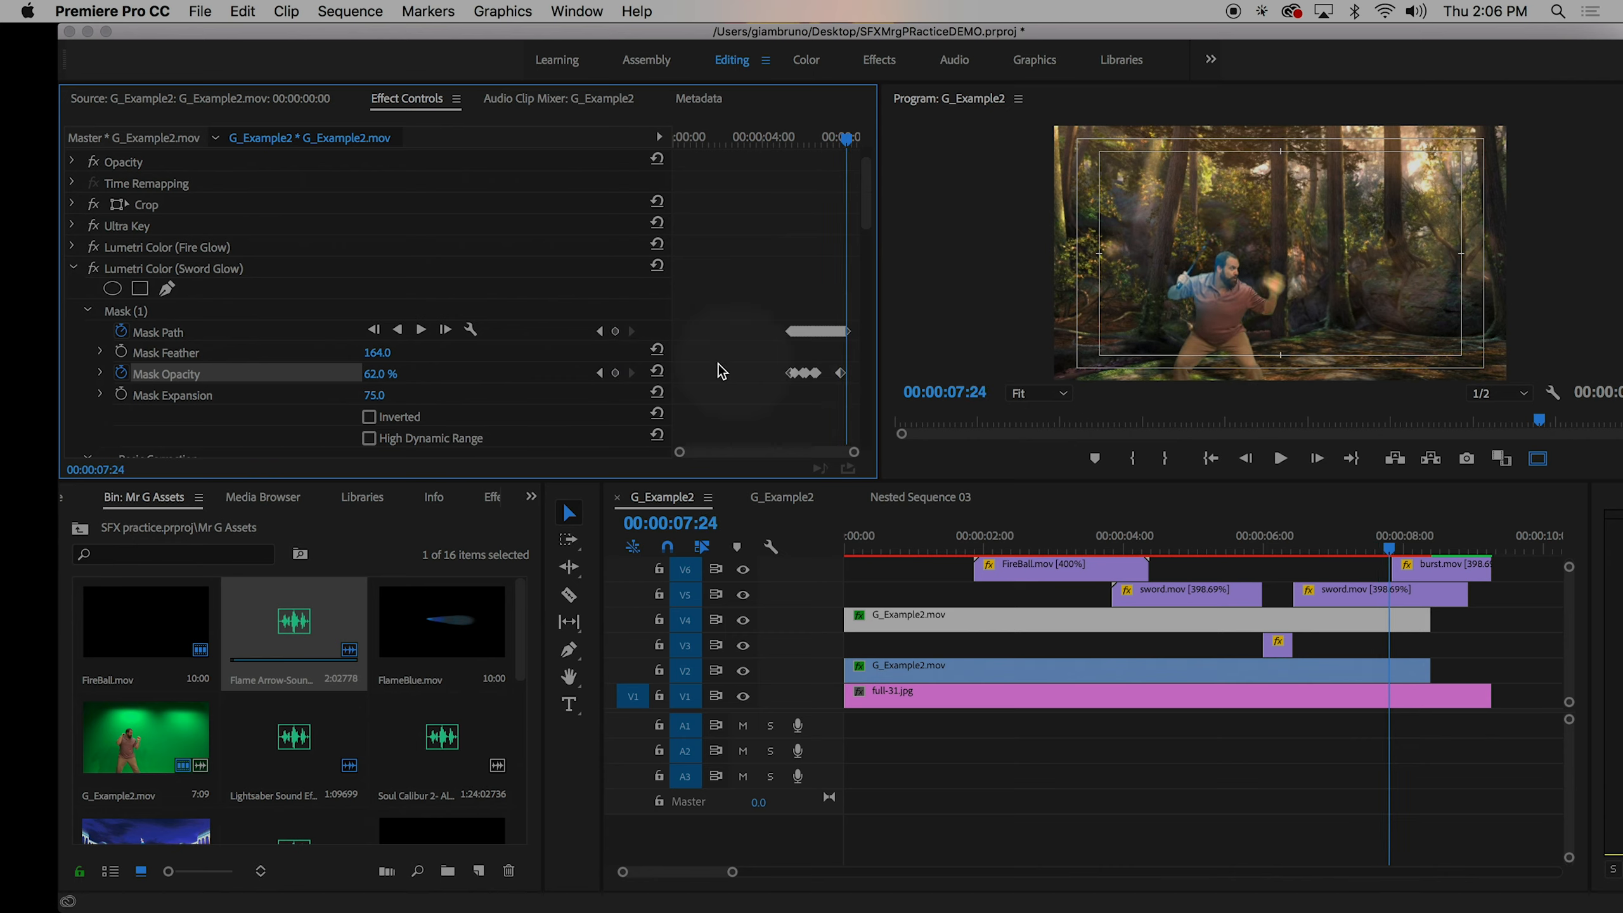
pyautogui.click(381, 374)
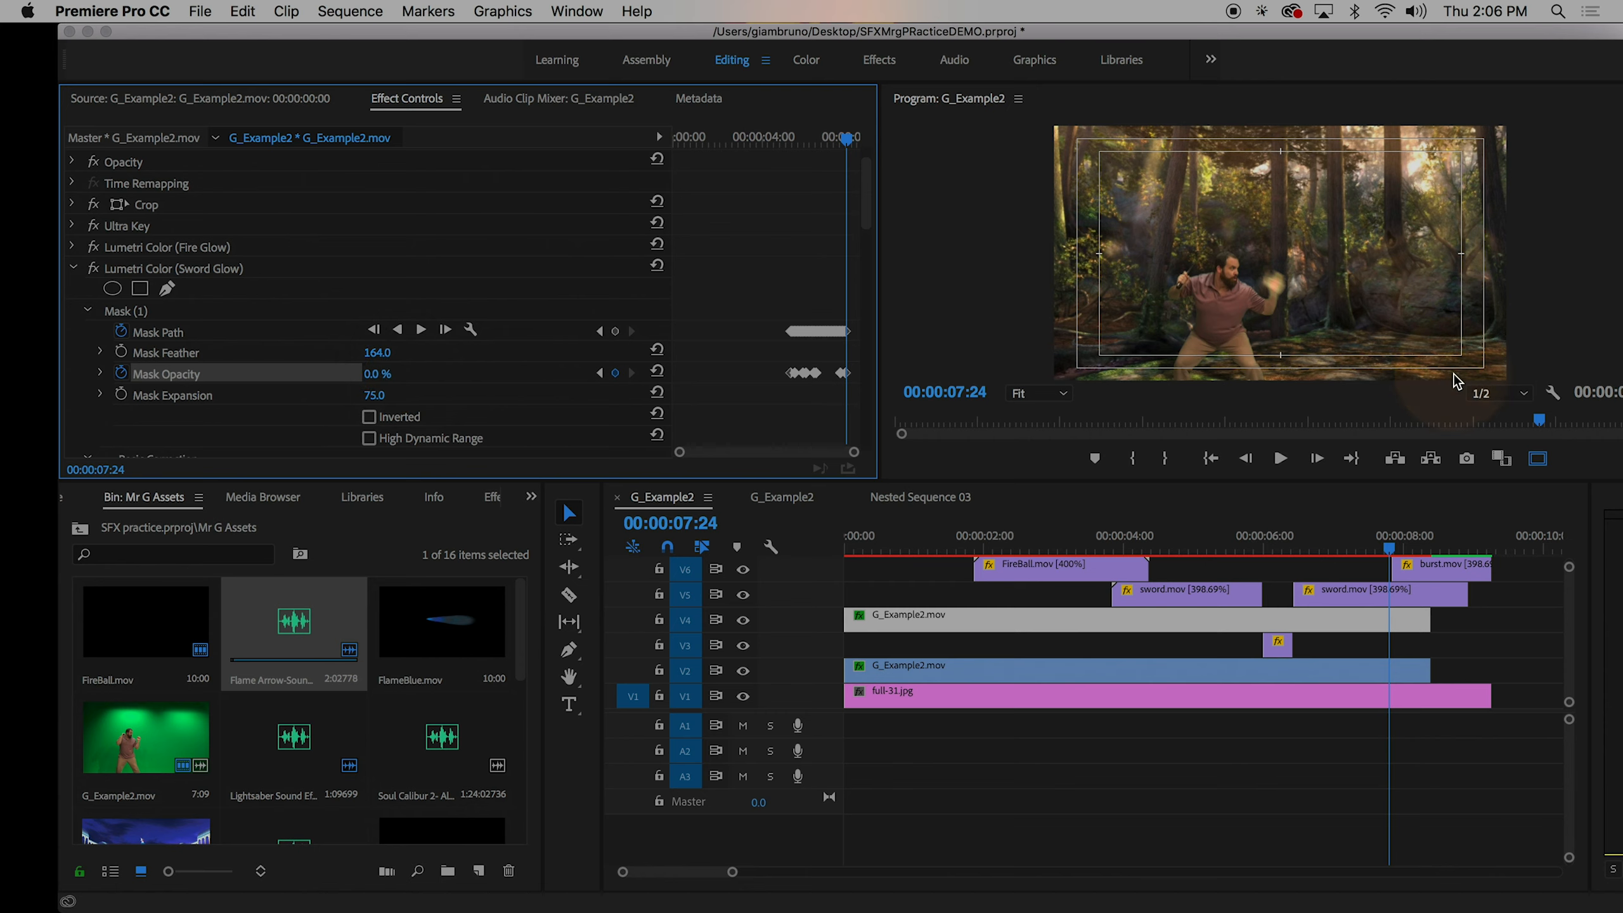
pyautogui.moveTo(1390, 549); pyautogui.dragTo(1435, 551)
# - Mark the Flame Arrow sound's in point at 00;00;00;01 and its out point at 00;00;00;24
pyautogui.doubleClick(281, 622)
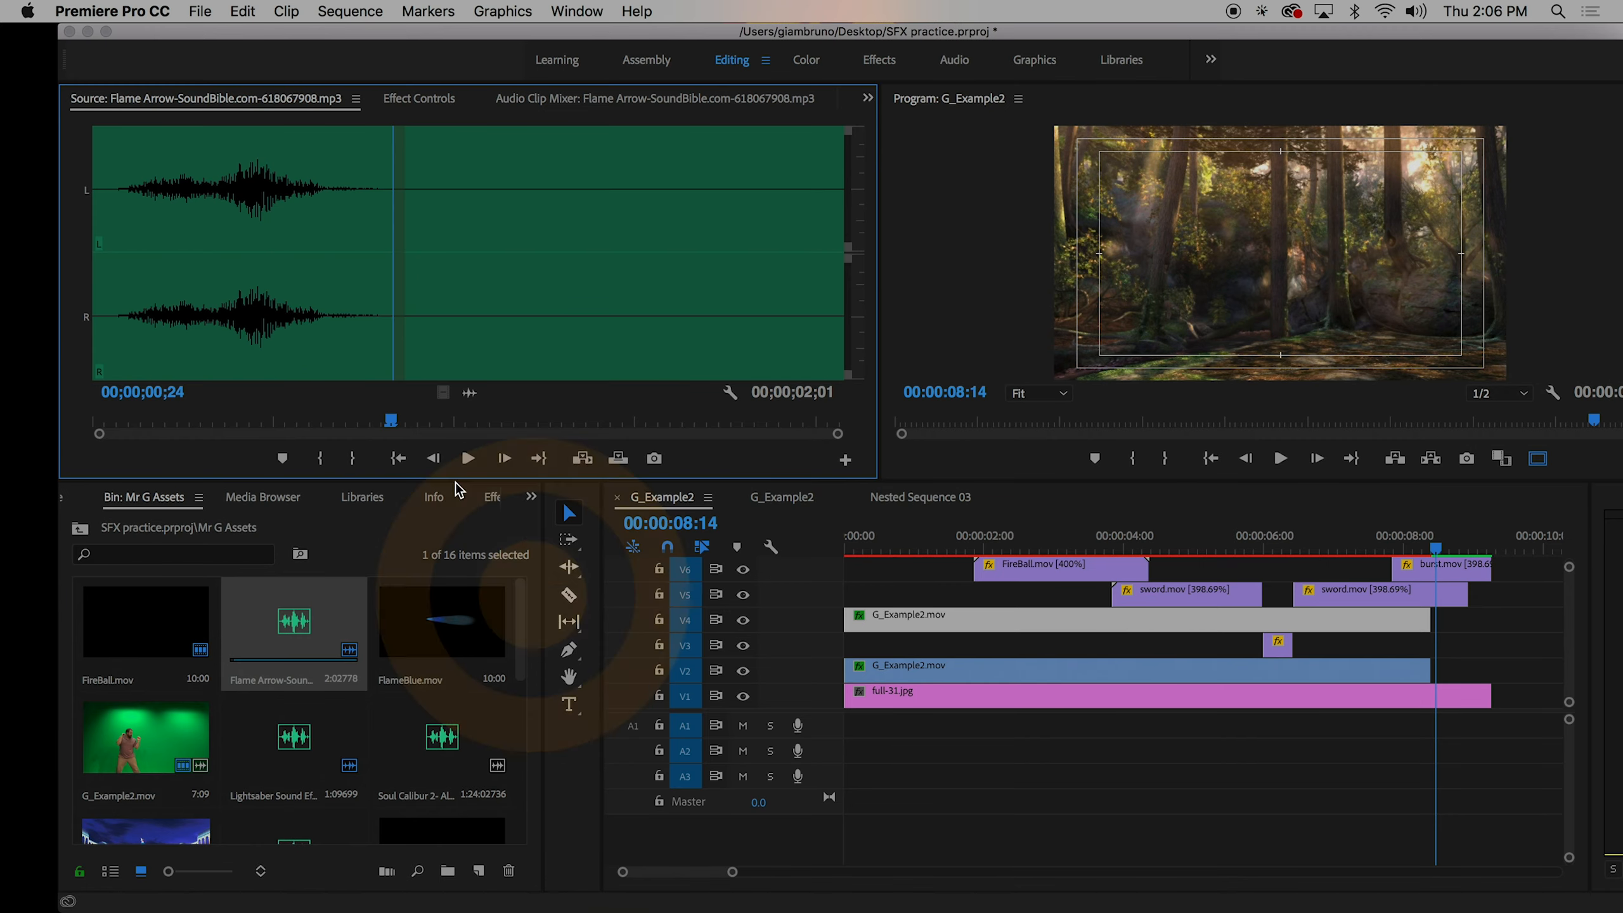
pyautogui.click(185, 440)
pyautogui.moveTo(178, 446); pyautogui.dragTo(104, 456)
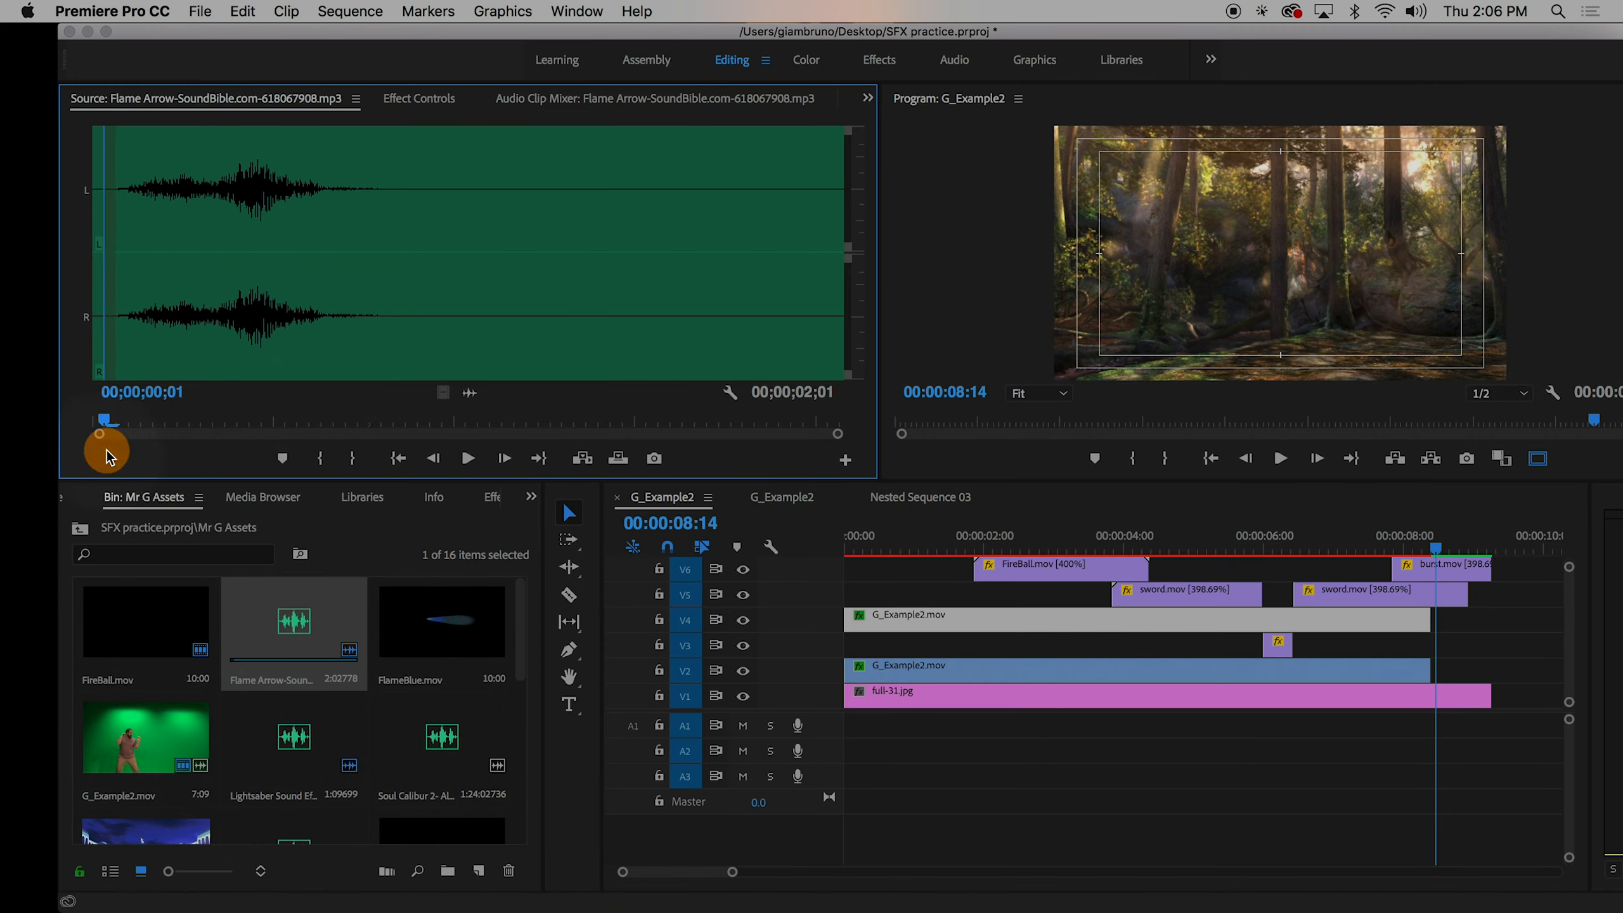
pyautogui.press('i')
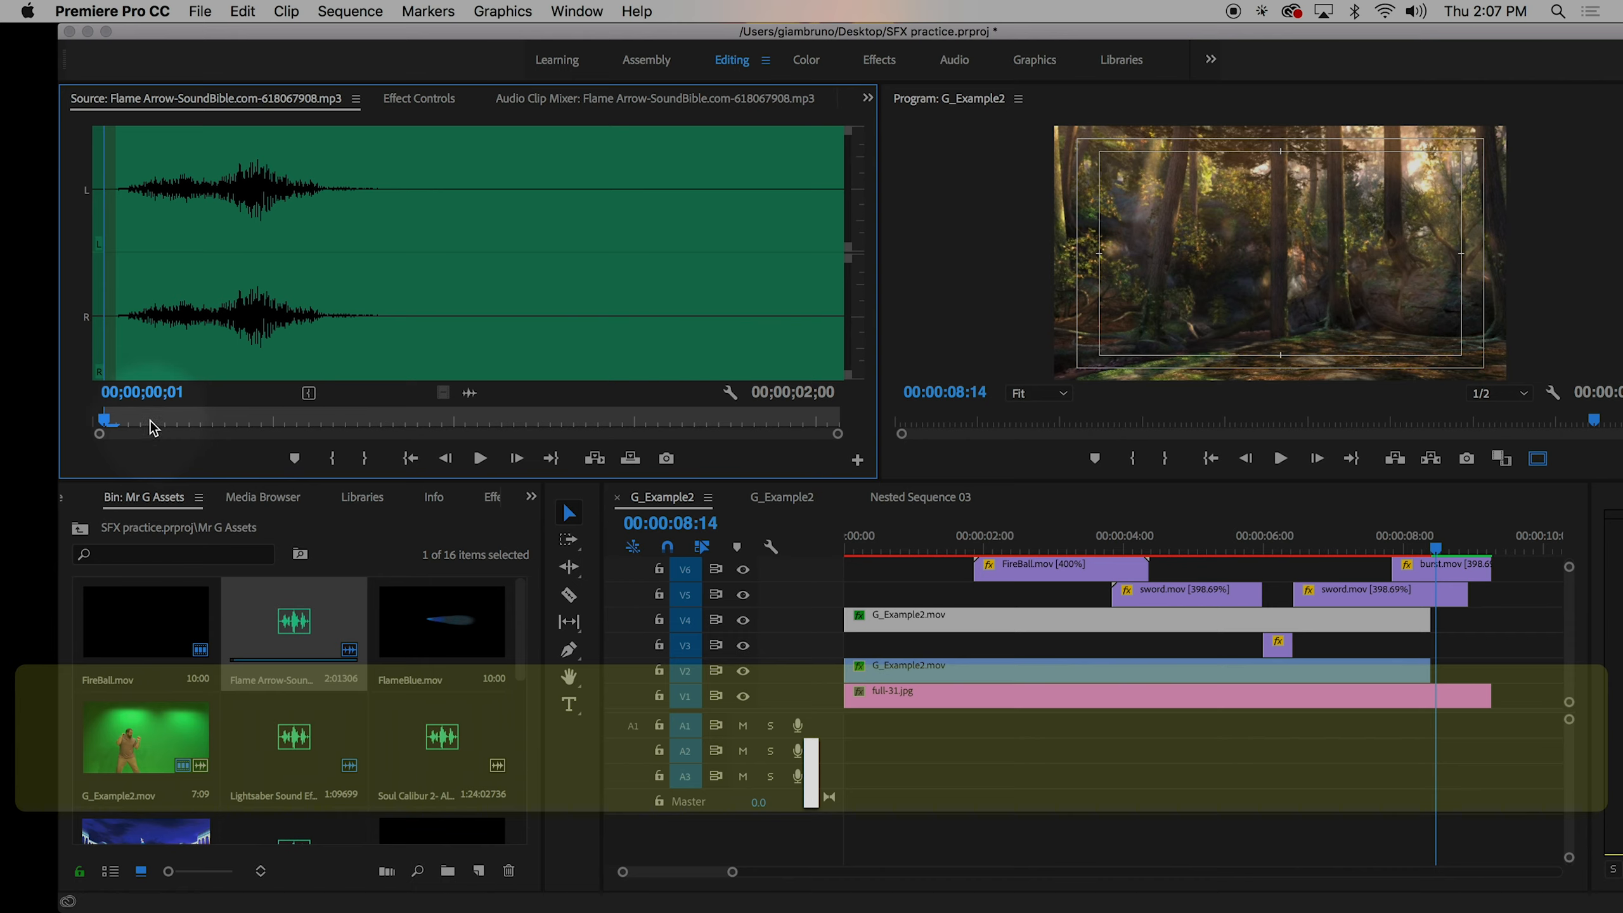
pyautogui.moveTo(149, 421); pyautogui.dragTo(372, 429)
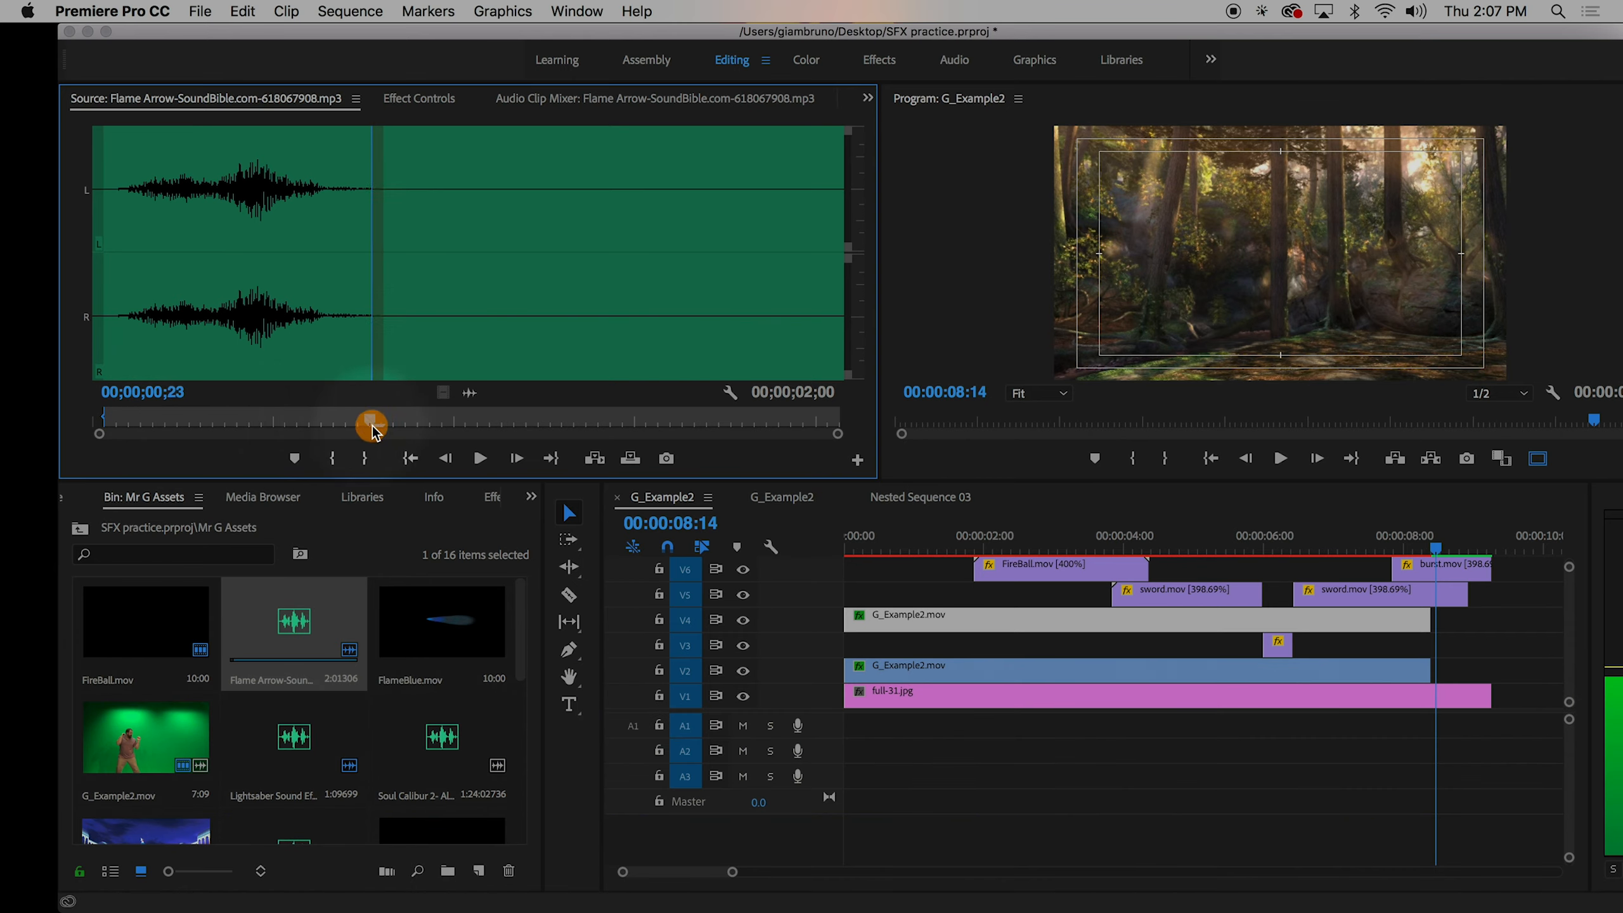
pyautogui.press('o')
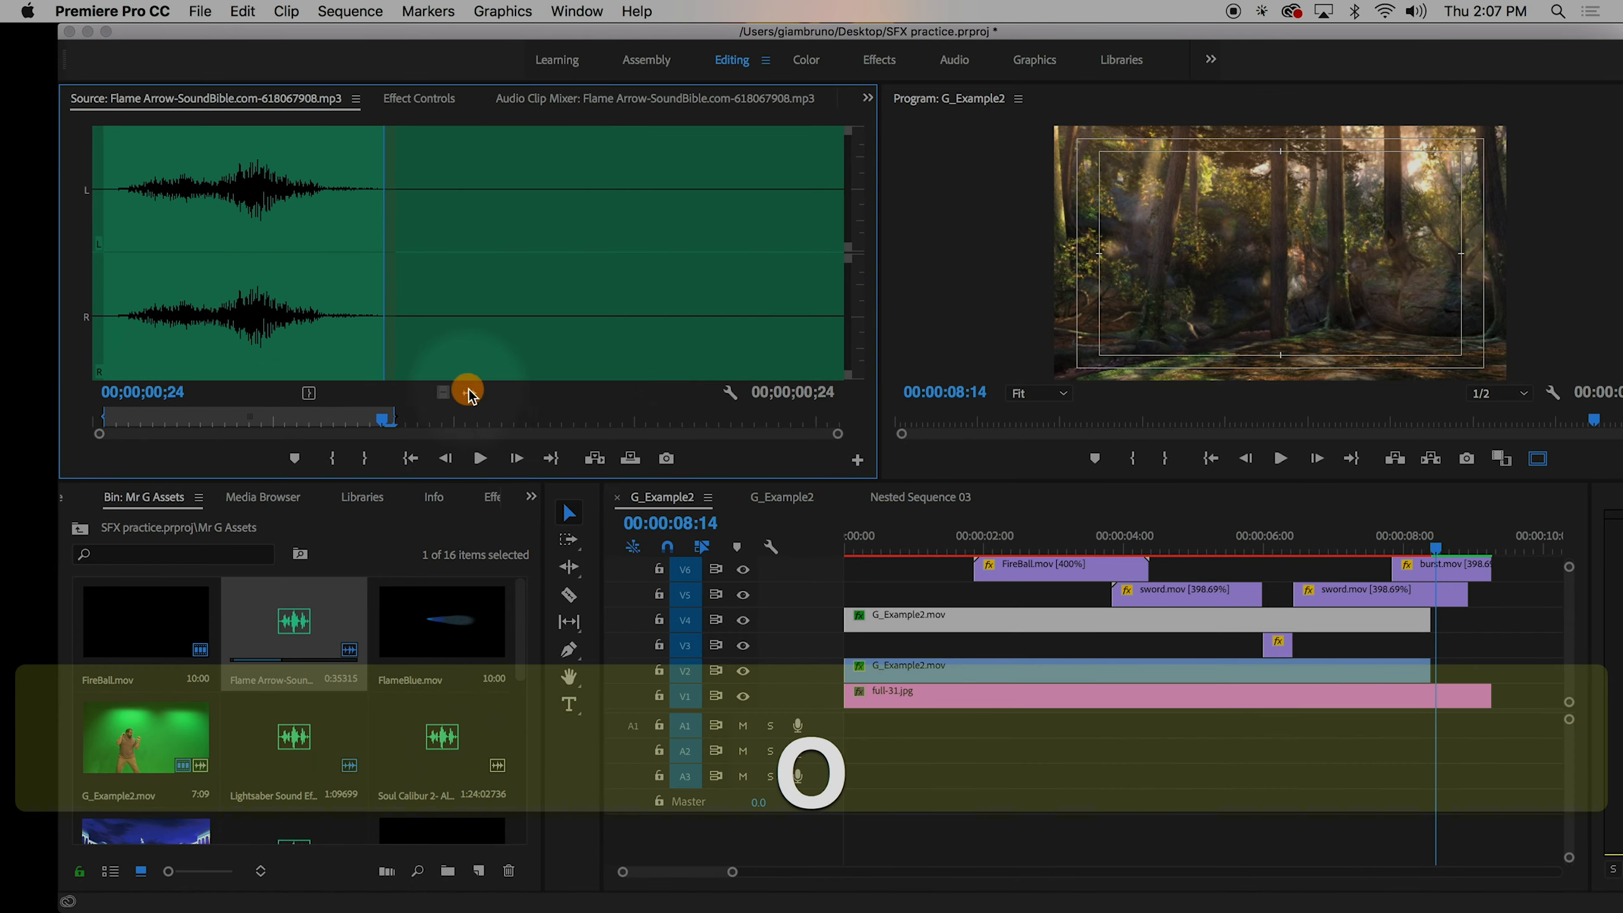
# - Place the trimmed Flame Arrow sound on audio track A1, align it with the start of FireBall.mov and play that section
pyautogui.moveTo(468, 393); pyautogui.dragTo(951, 726)
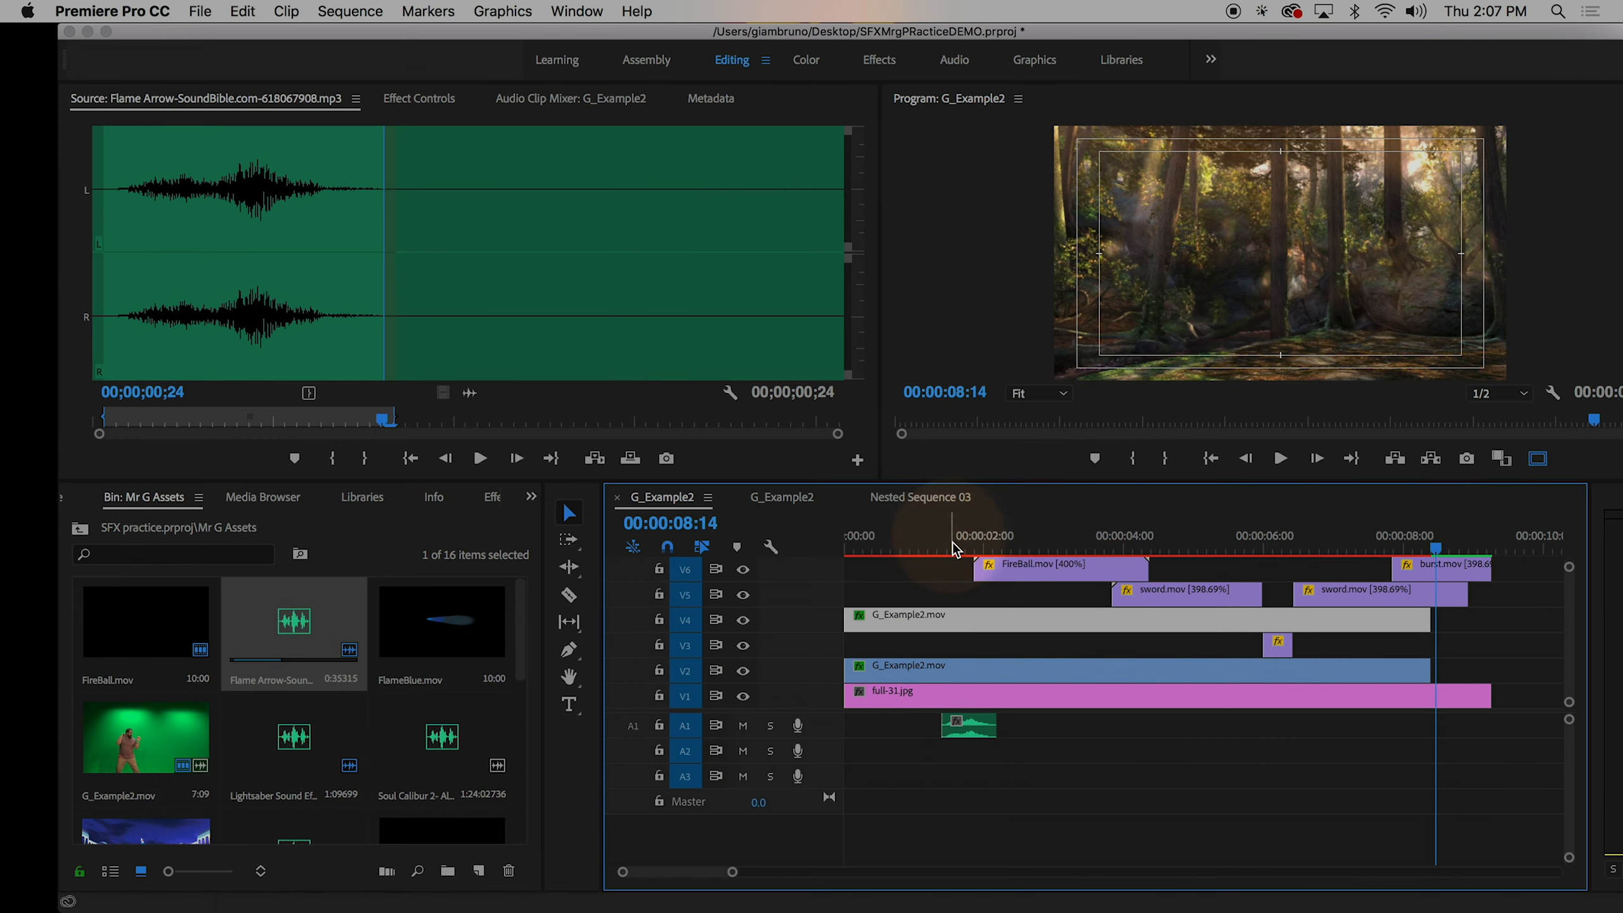
pyautogui.moveTo(953, 548)
pyautogui.mouseDown()
pyautogui.moveTo(937, 548)
pyautogui.moveTo(972, 548)
pyautogui.mouseUp()
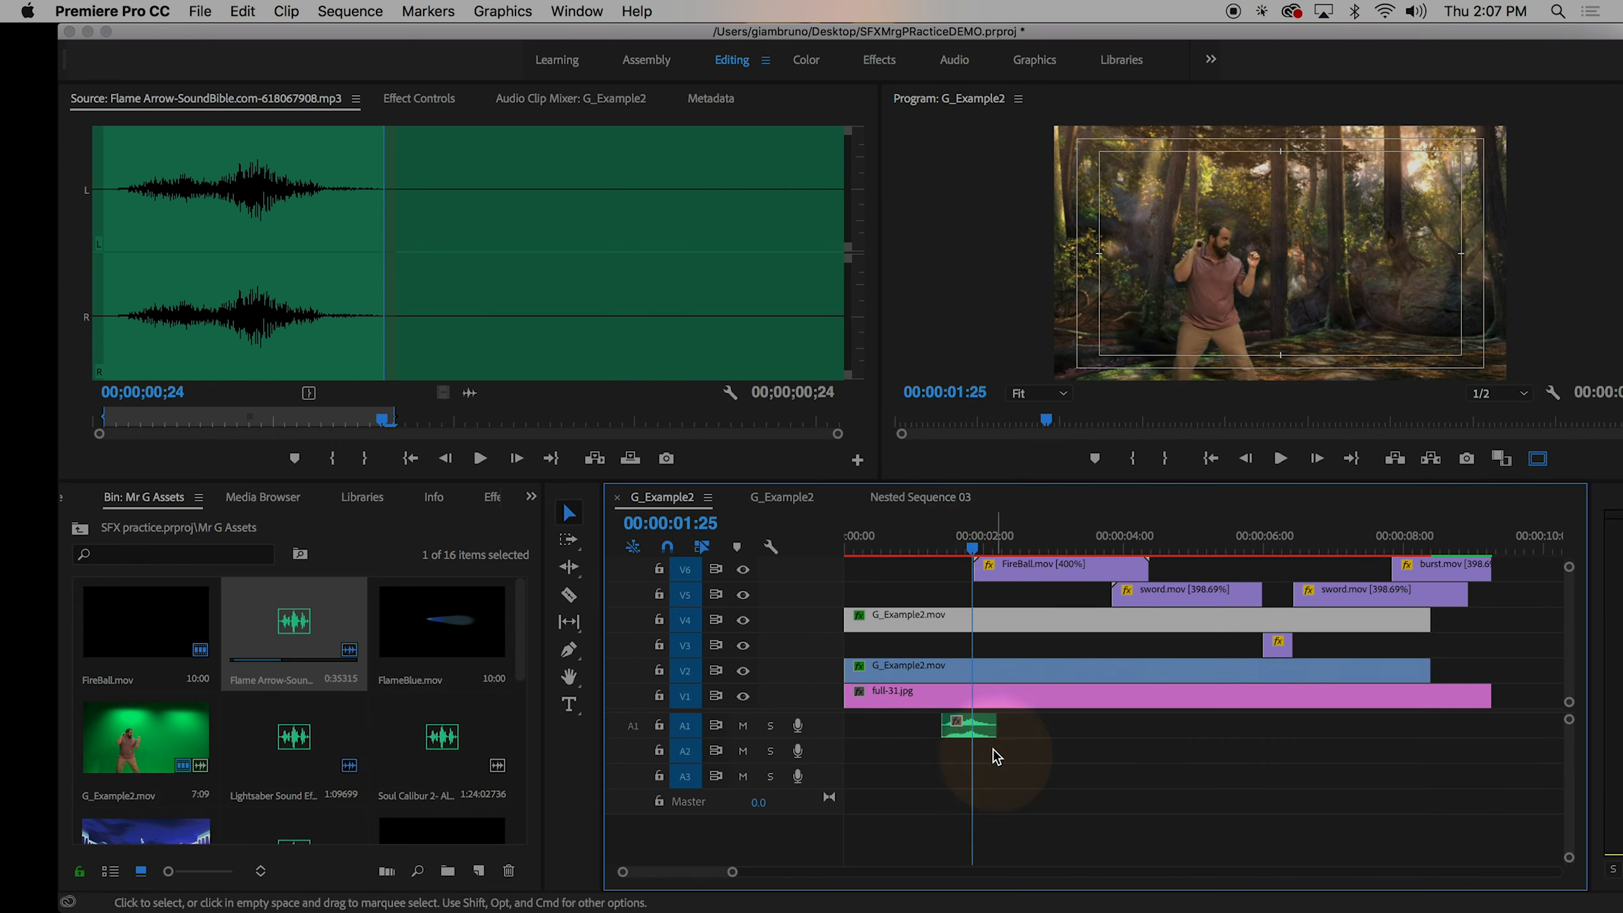
pyautogui.moveTo(989, 725); pyautogui.dragTo(1054, 726)
pyautogui.click(970, 550)
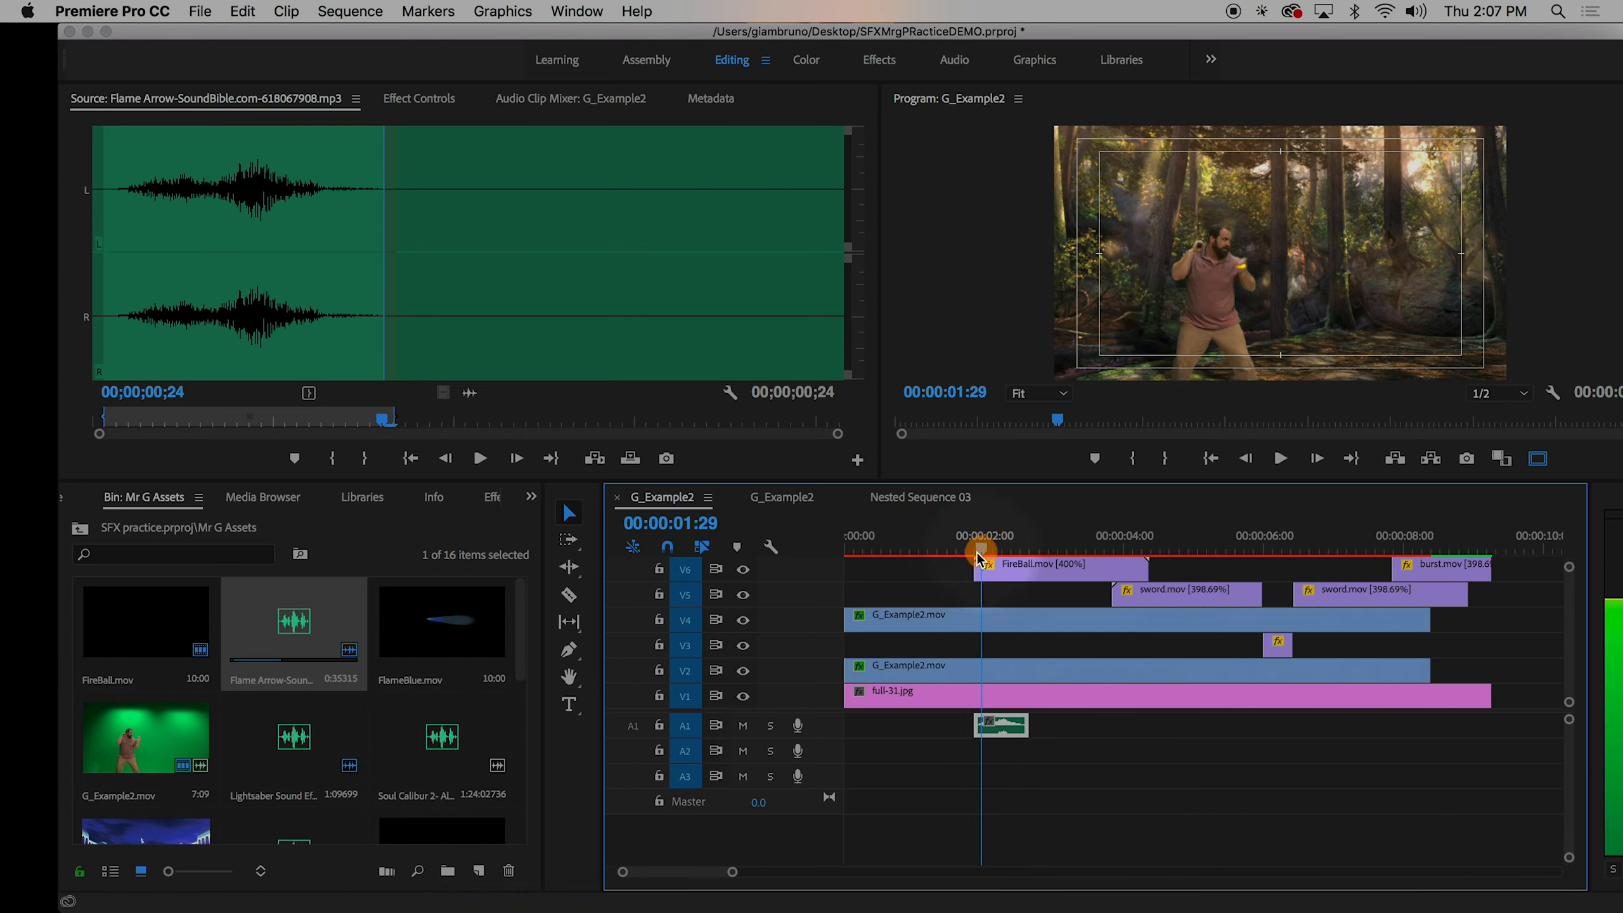
pyautogui.press('space')
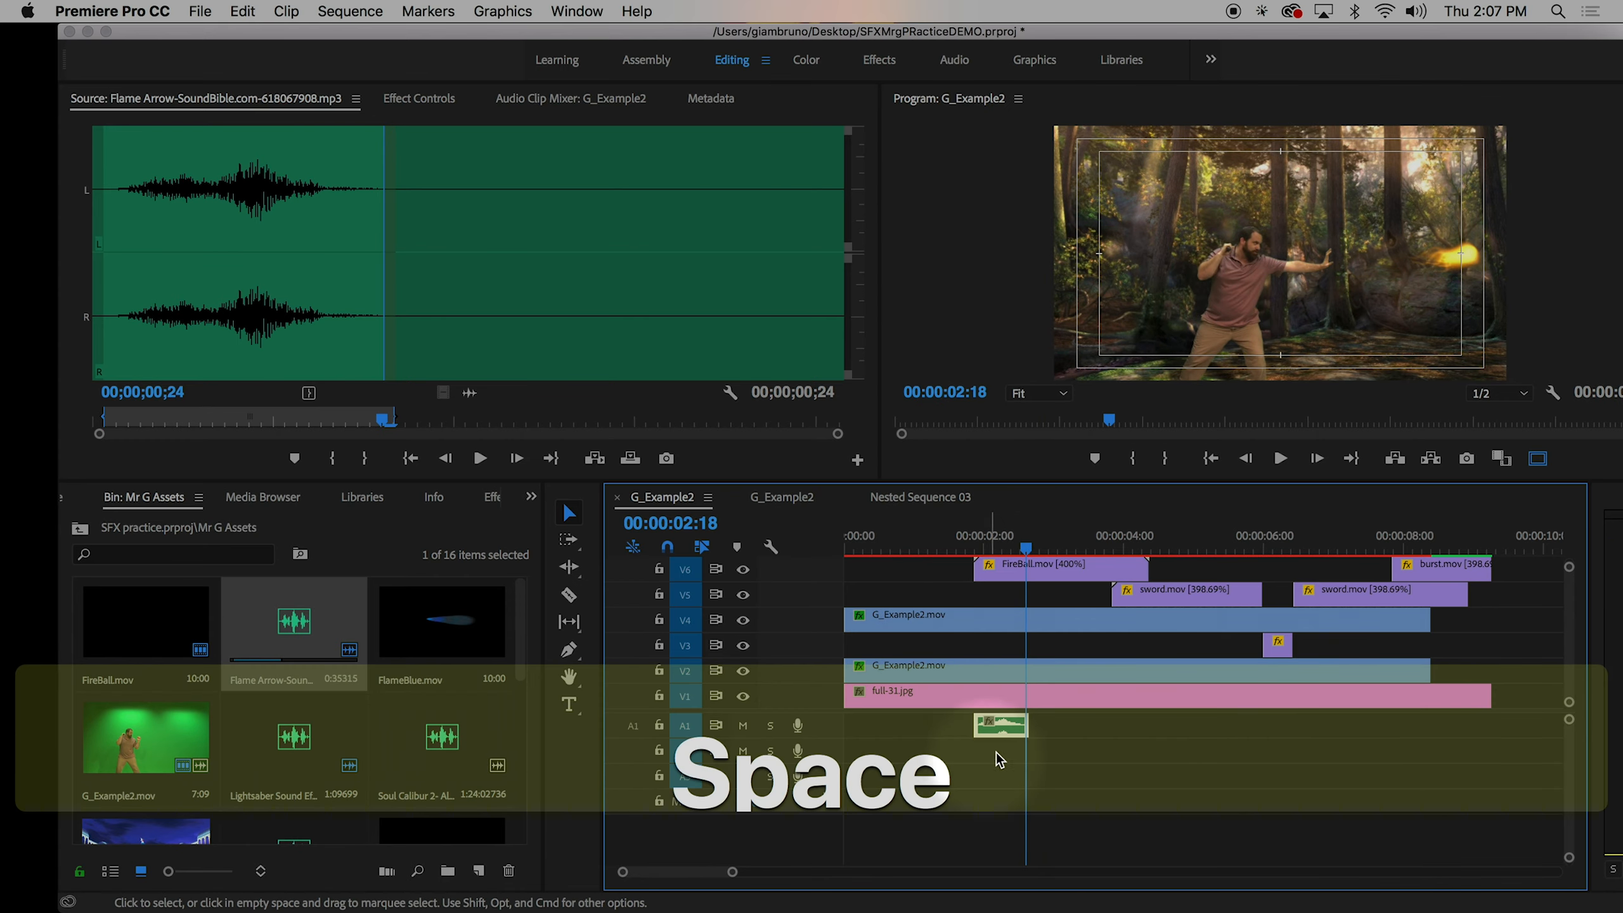
# - Shift the Flame Arrow sound slightly later on A1 and turn off timeline snapping
pyautogui.moveTo(1005, 731); pyautogui.dragTo(1038, 728)
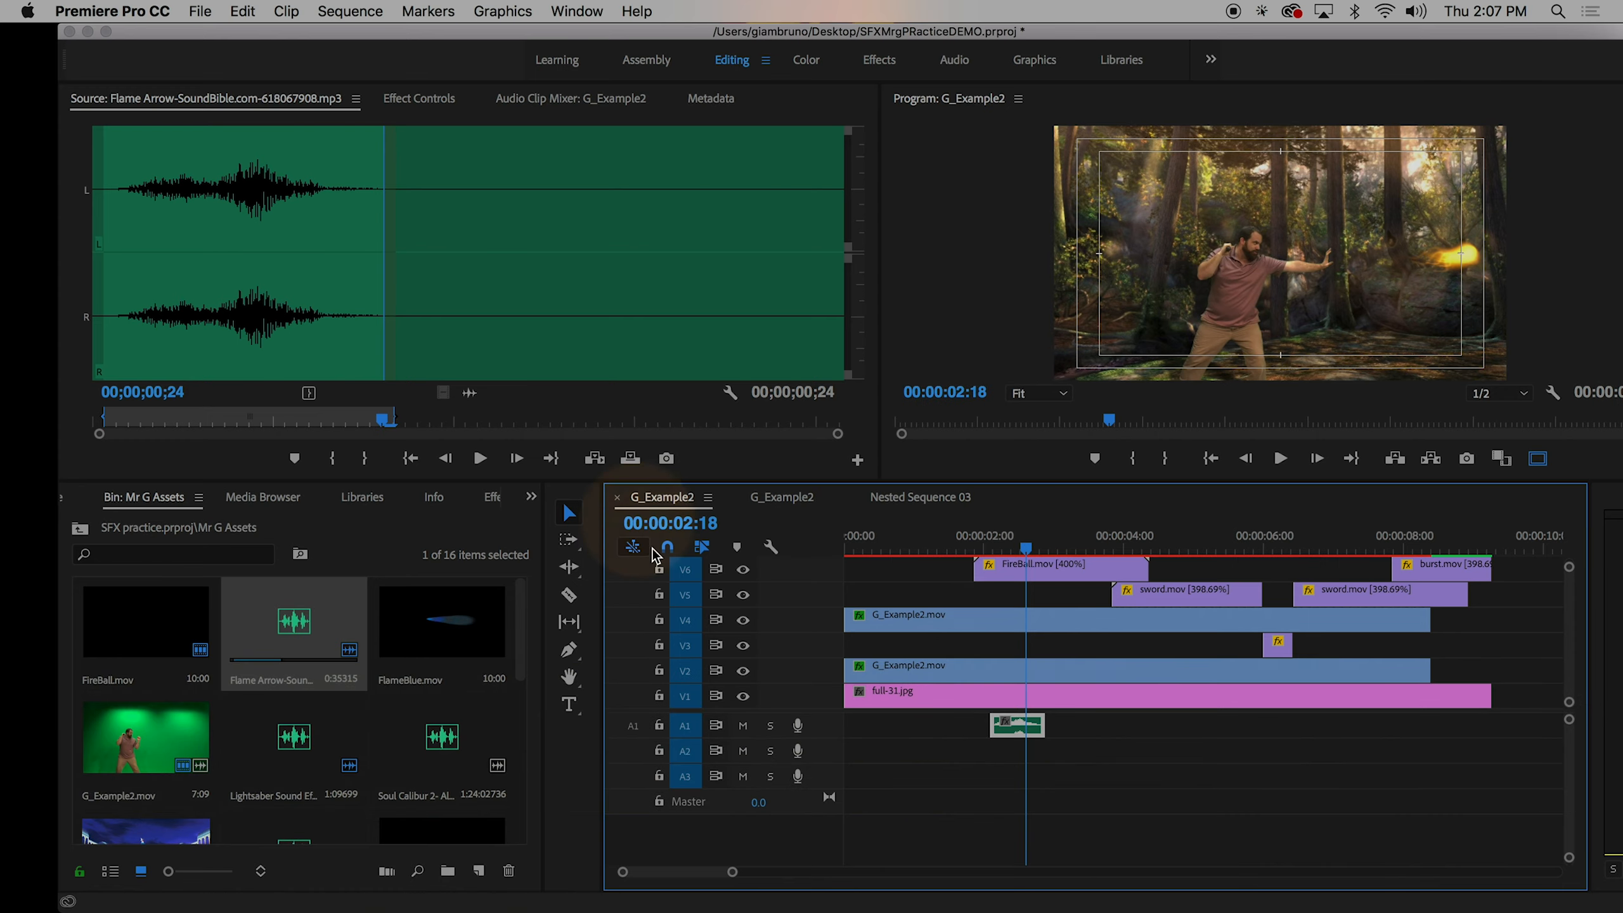
pyautogui.scroll(2, 667, 561)
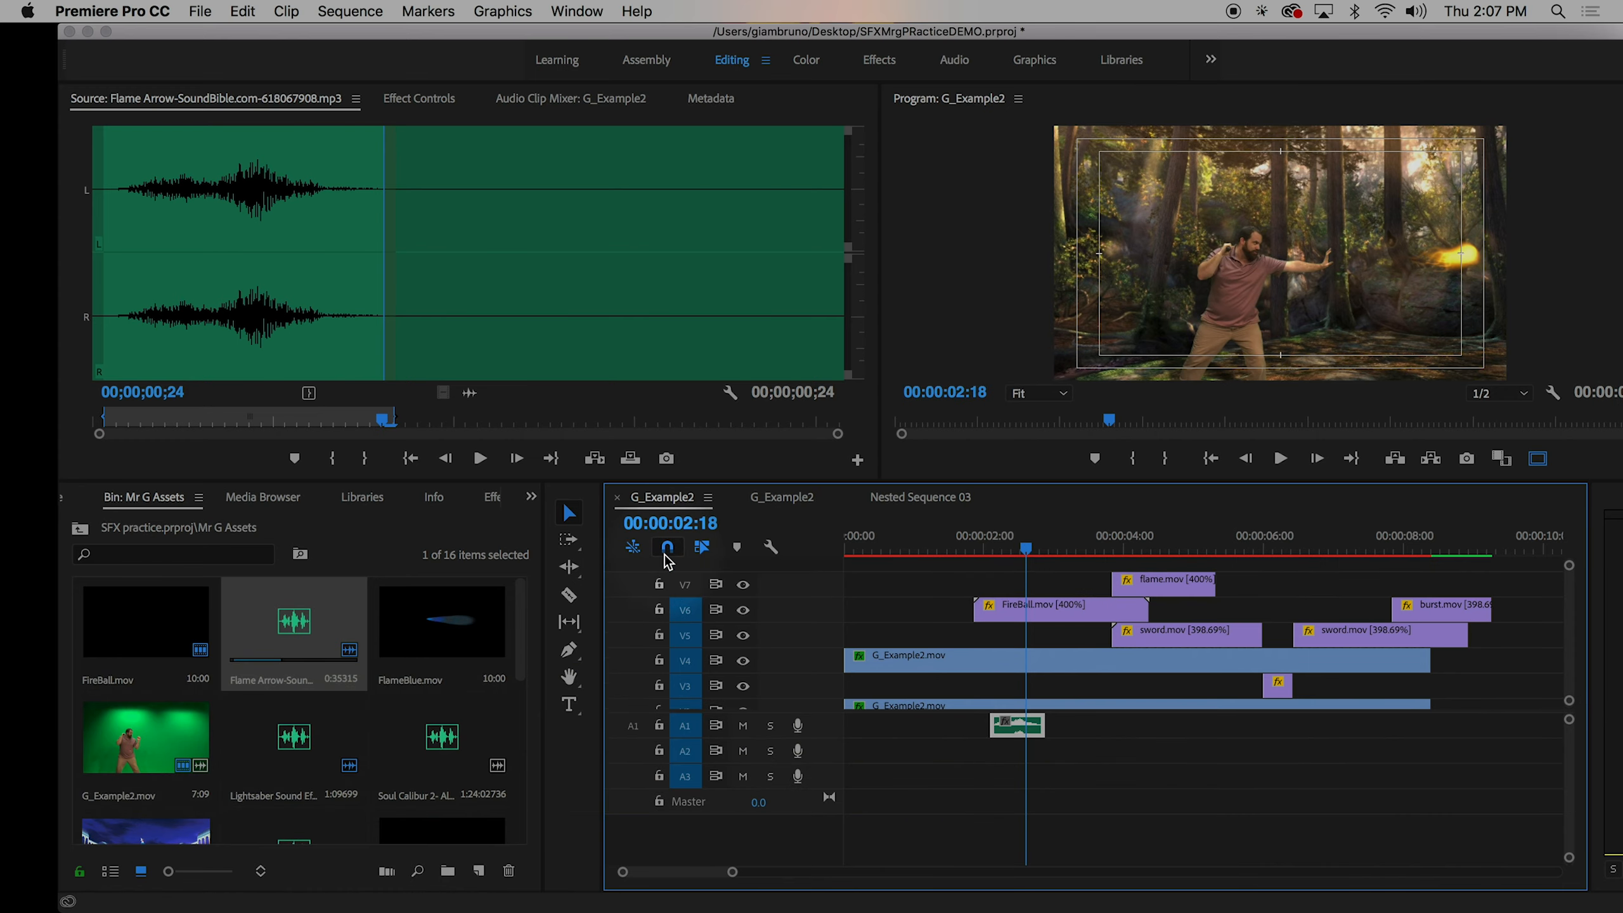
pyautogui.press('alt')
pyautogui.scroll(5, 664, 556)
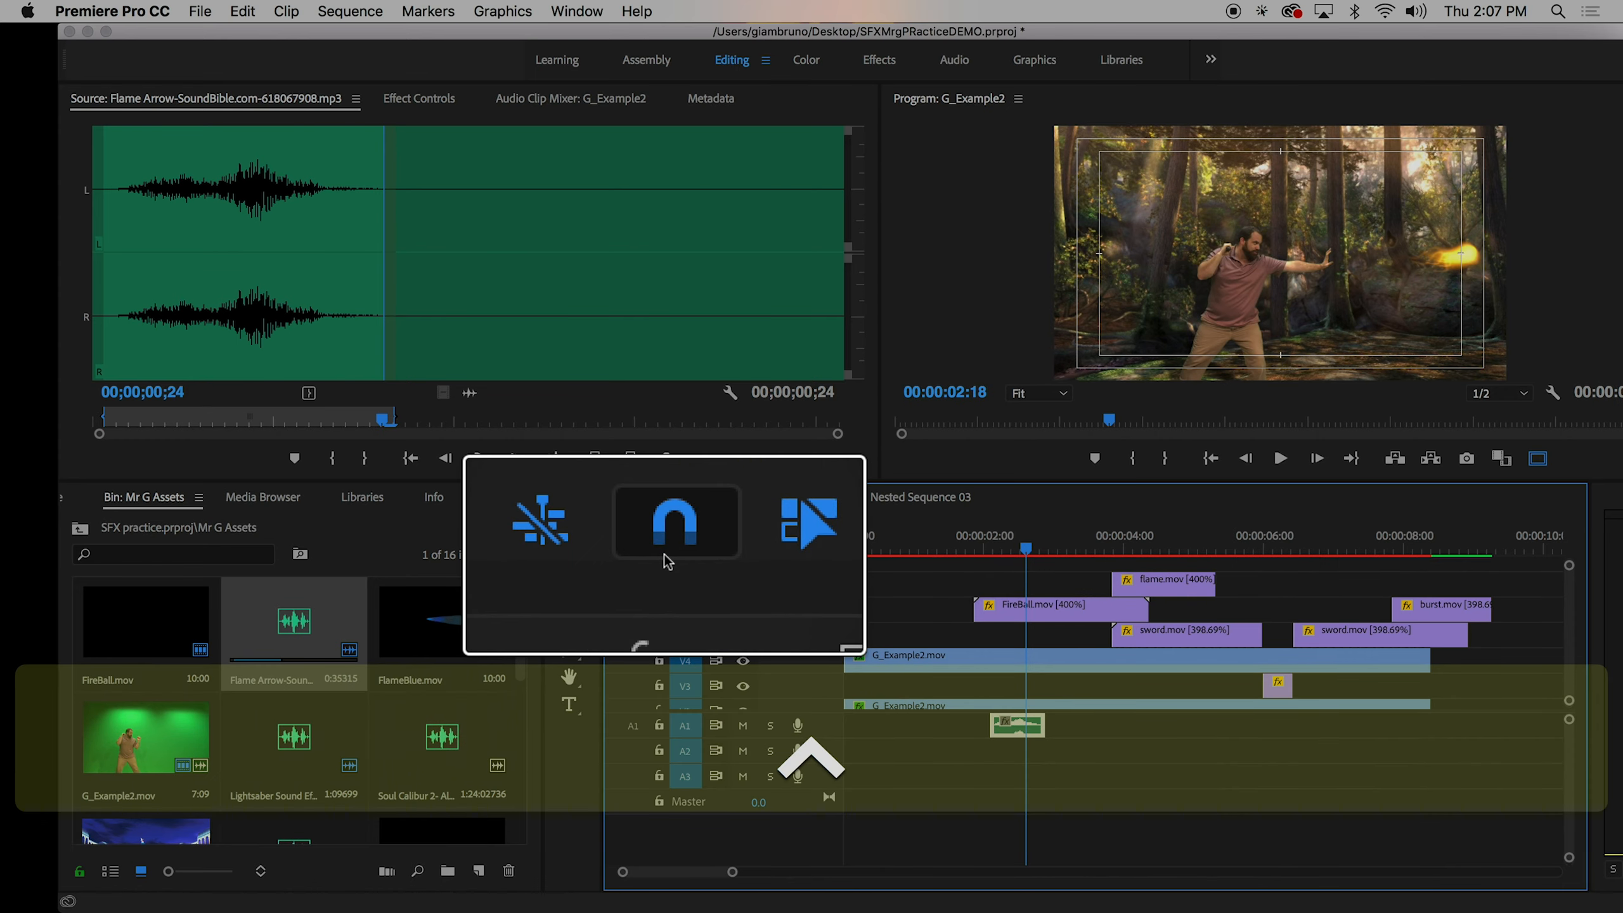
pyautogui.click(671, 540)
pyautogui.scroll(-4, 671, 547)
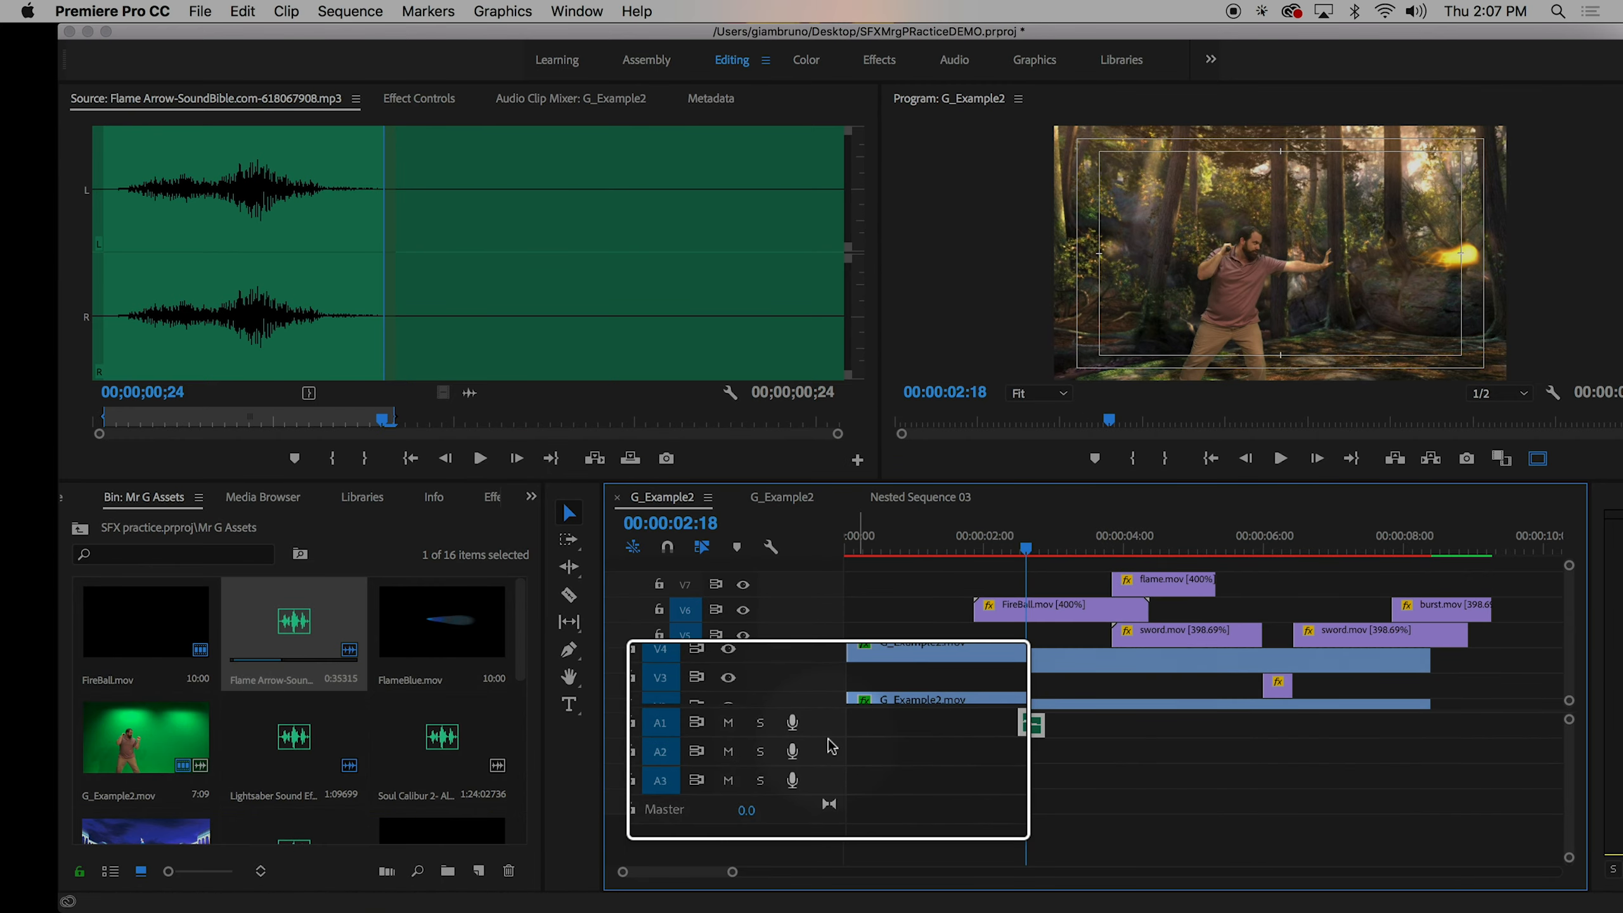
# - Expand audio track A1 to show its waveforms and play the section under FireBall.mov
pyautogui.moveTo(828, 740); pyautogui.dragTo(828, 773)
pyautogui.moveTo(1076, 550); pyautogui.dragTo(982, 561)
pyautogui.press('space')
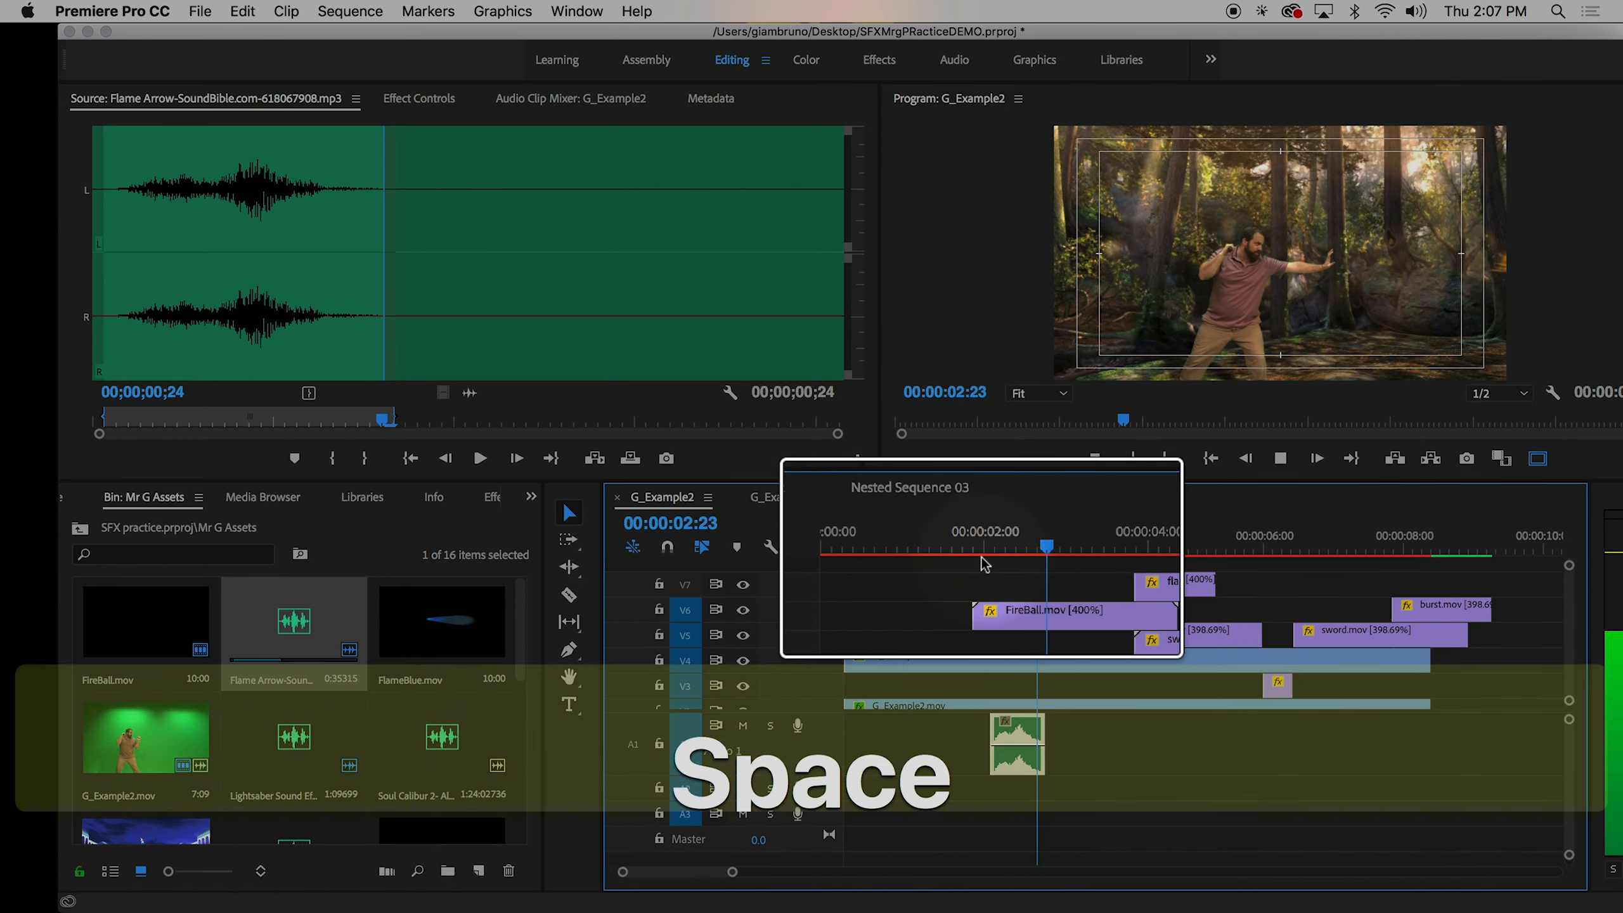
# - Lower the Flame Arrow clip's volume, nudge the clip slightly later and replay the fireball section up to 00:00:03:14
pyautogui.moveTo(1020, 739); pyautogui.dragTo(1018, 751)
pyautogui.moveTo(1022, 543); pyautogui.dragTo(980, 544)
pyautogui.press('space')
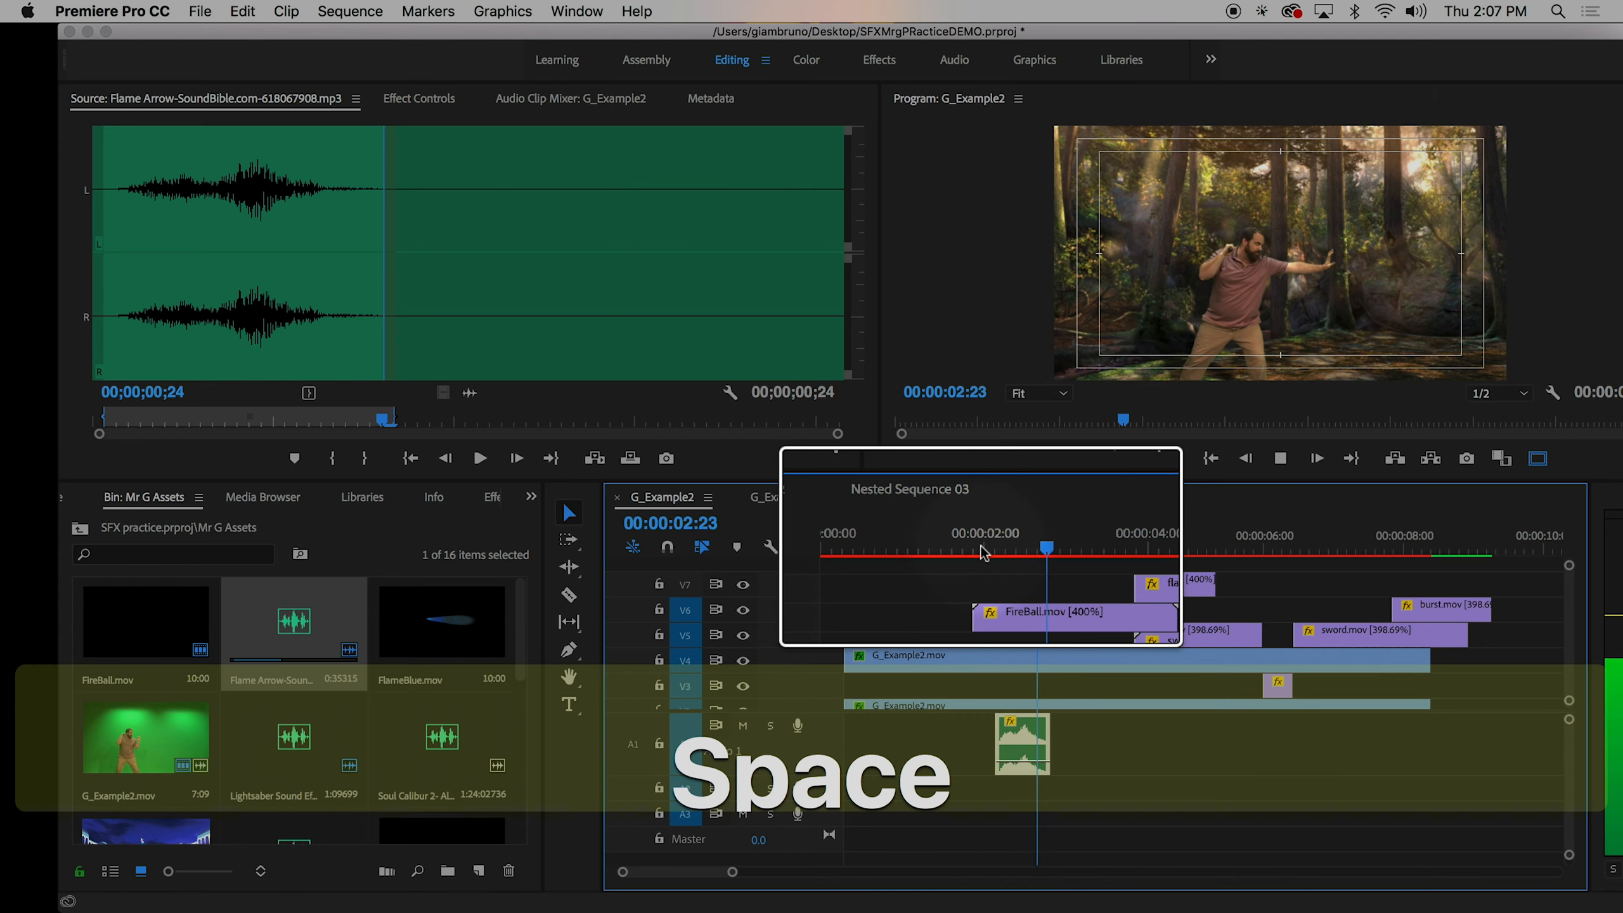
pyautogui.press('space')
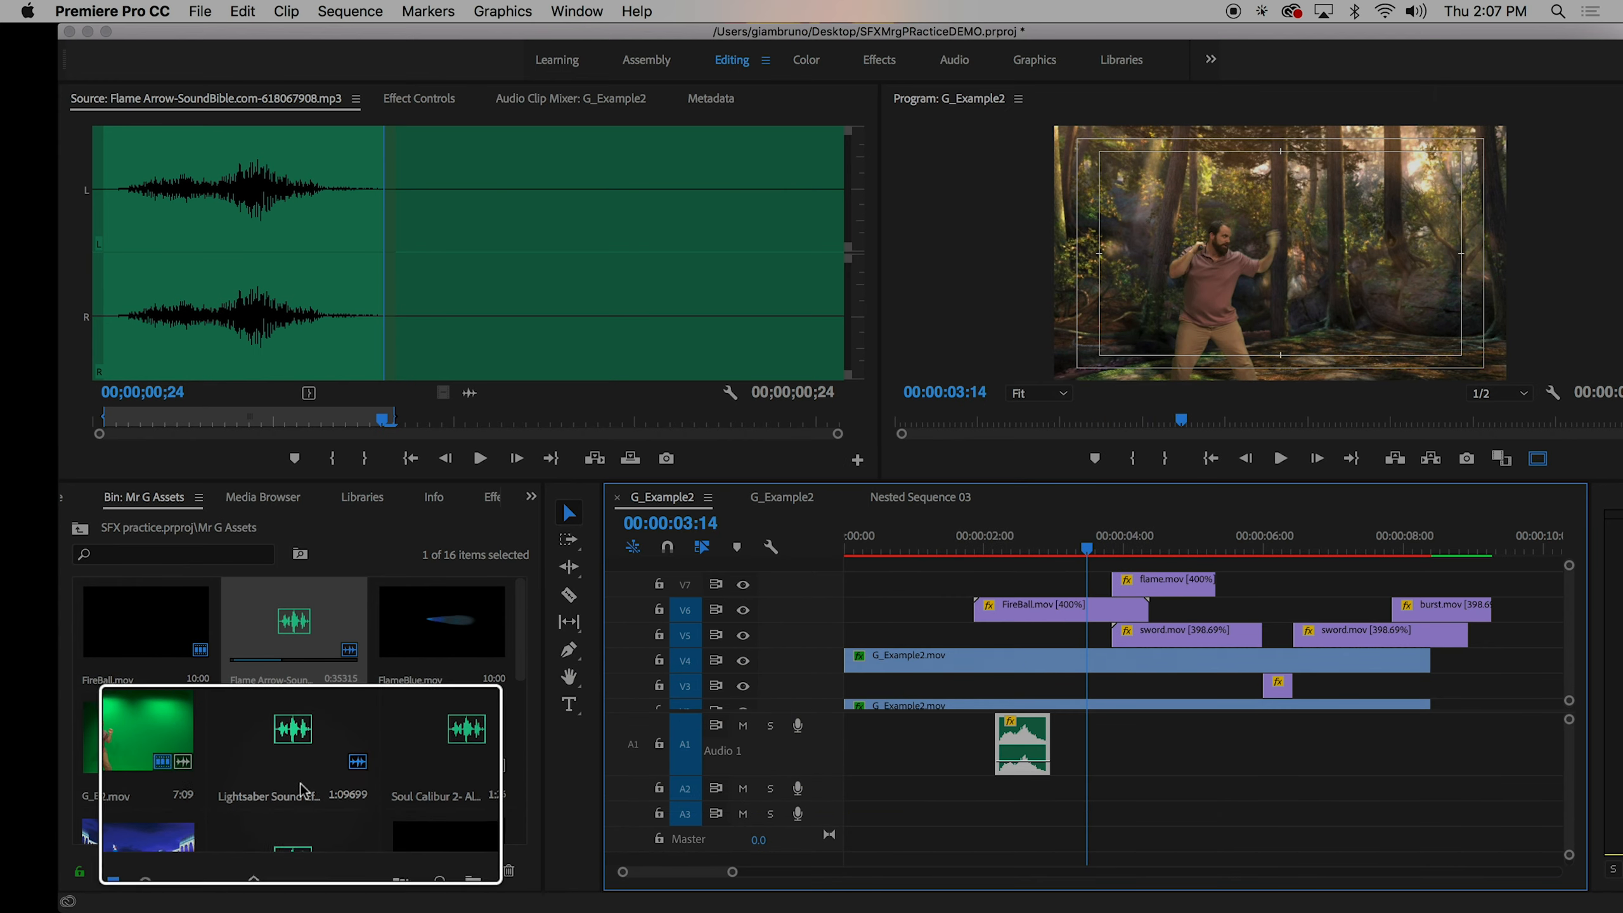
# - Load the Torch sound from the bin for source preview, mark its in point at 00;00;00;02 and play it
pyautogui.scroll(-5, 274, 719)
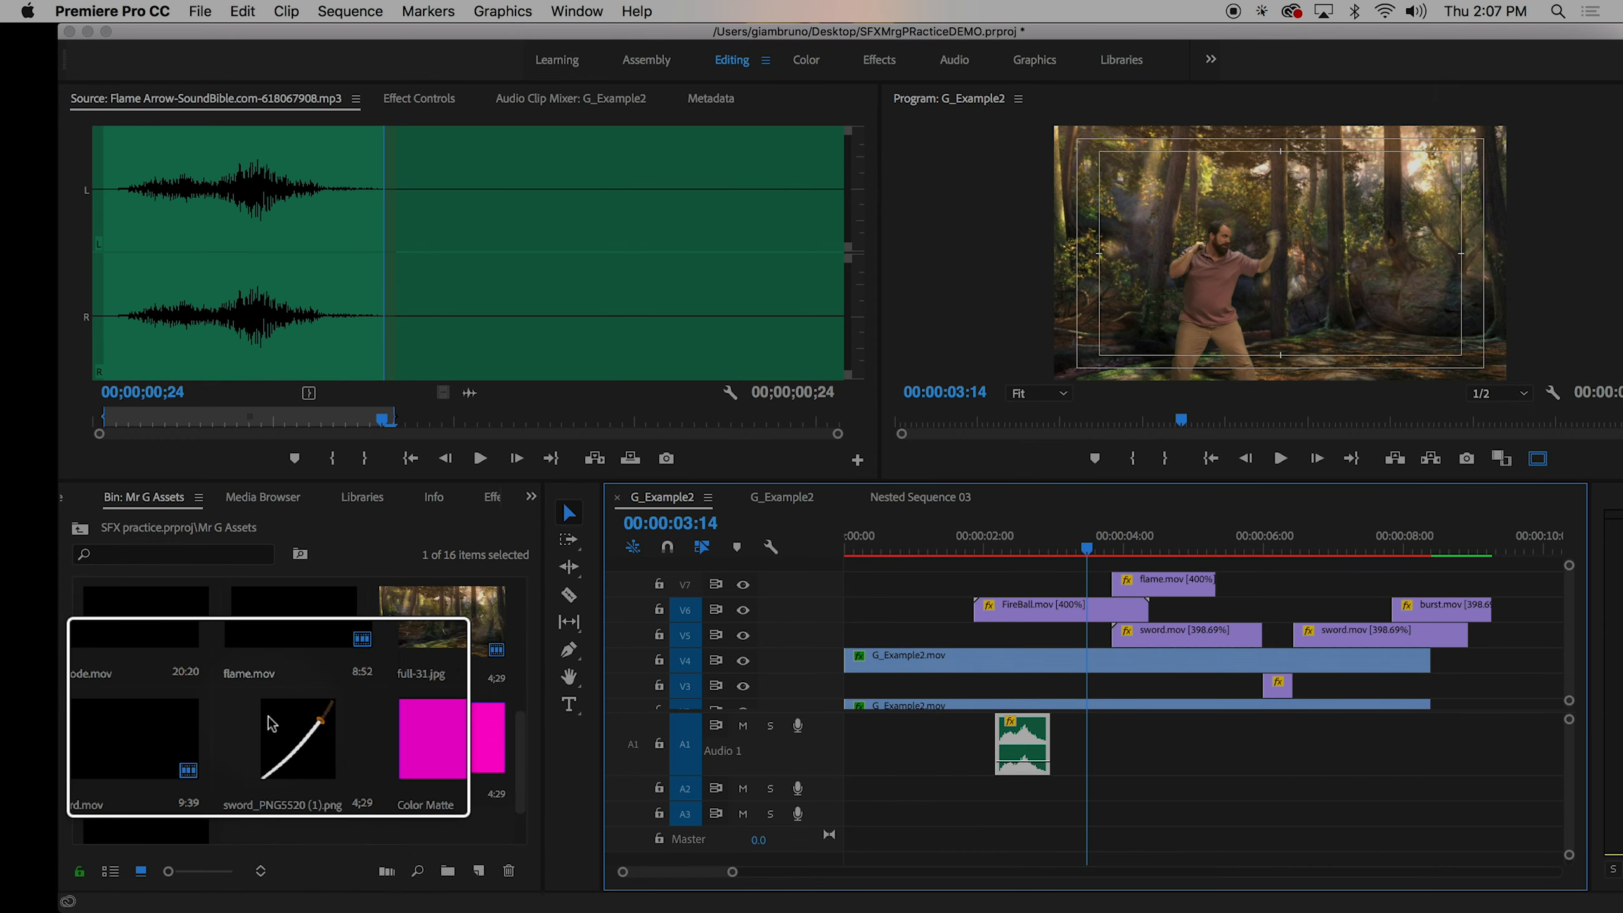
pyautogui.scroll(4, 269, 716)
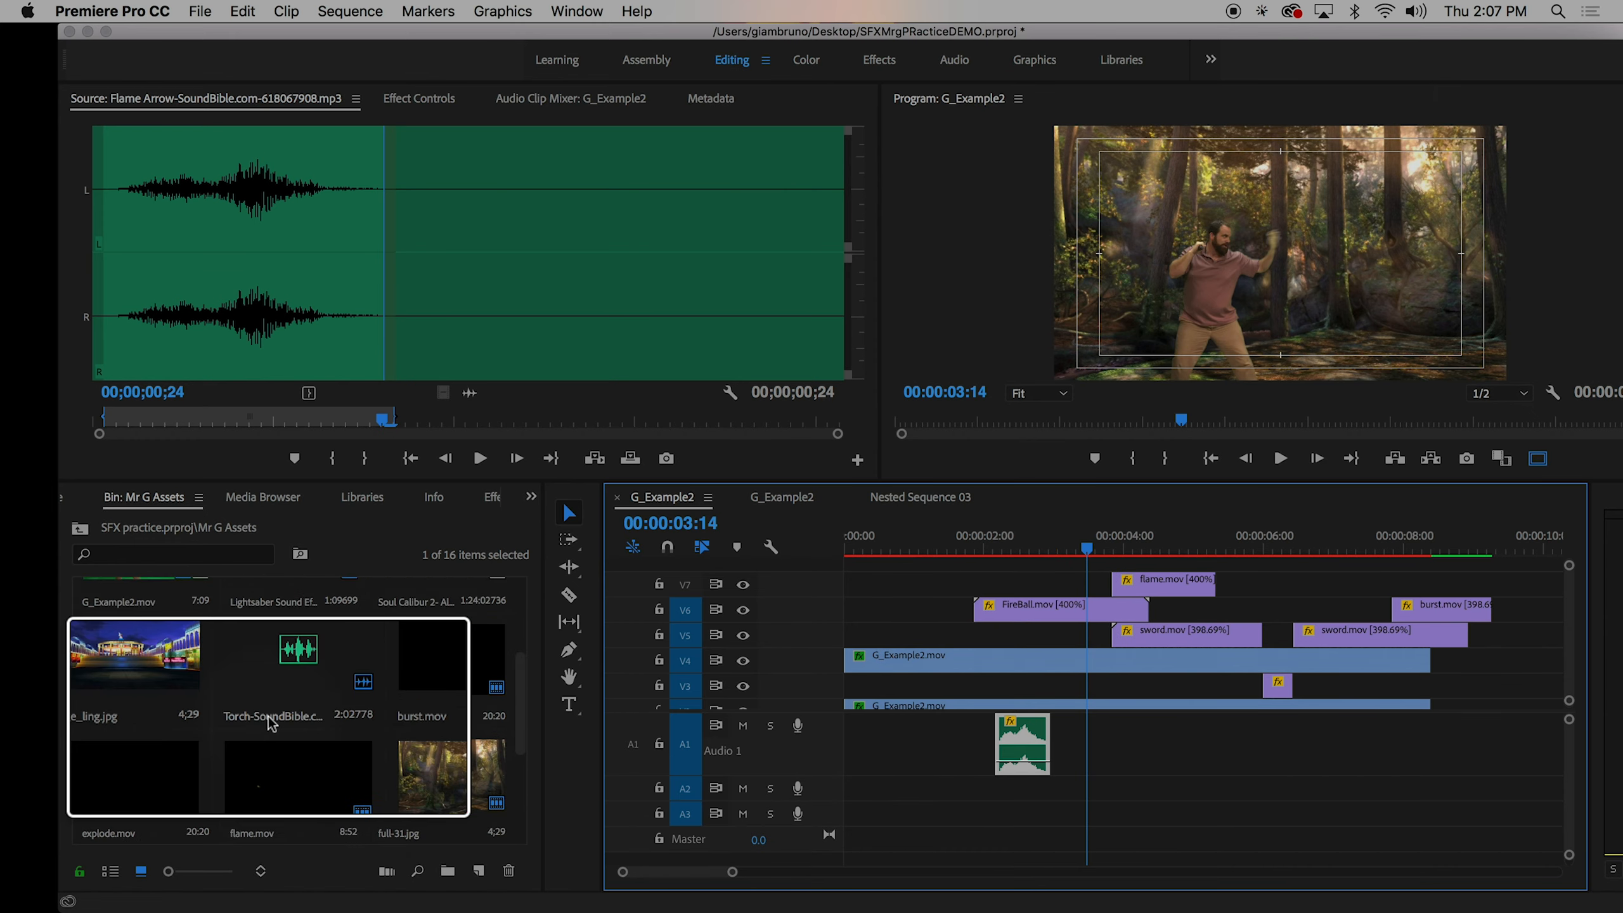
pyautogui.doubleClick(288, 668)
pyautogui.moveTo(191, 423); pyautogui.dragTo(138, 434)
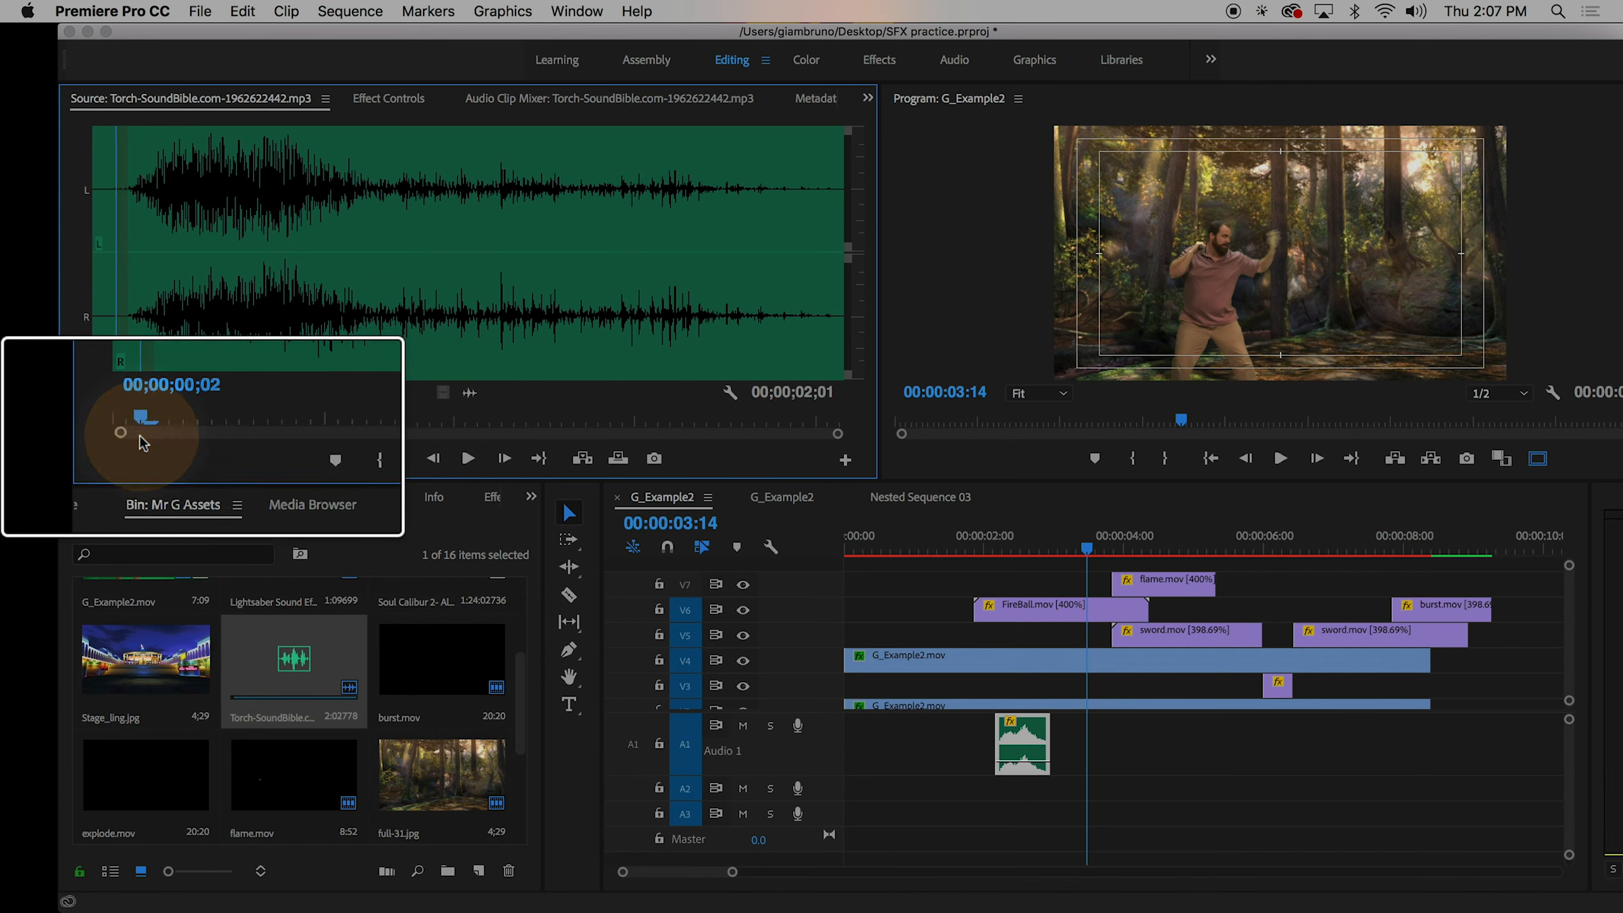
pyautogui.press('i')
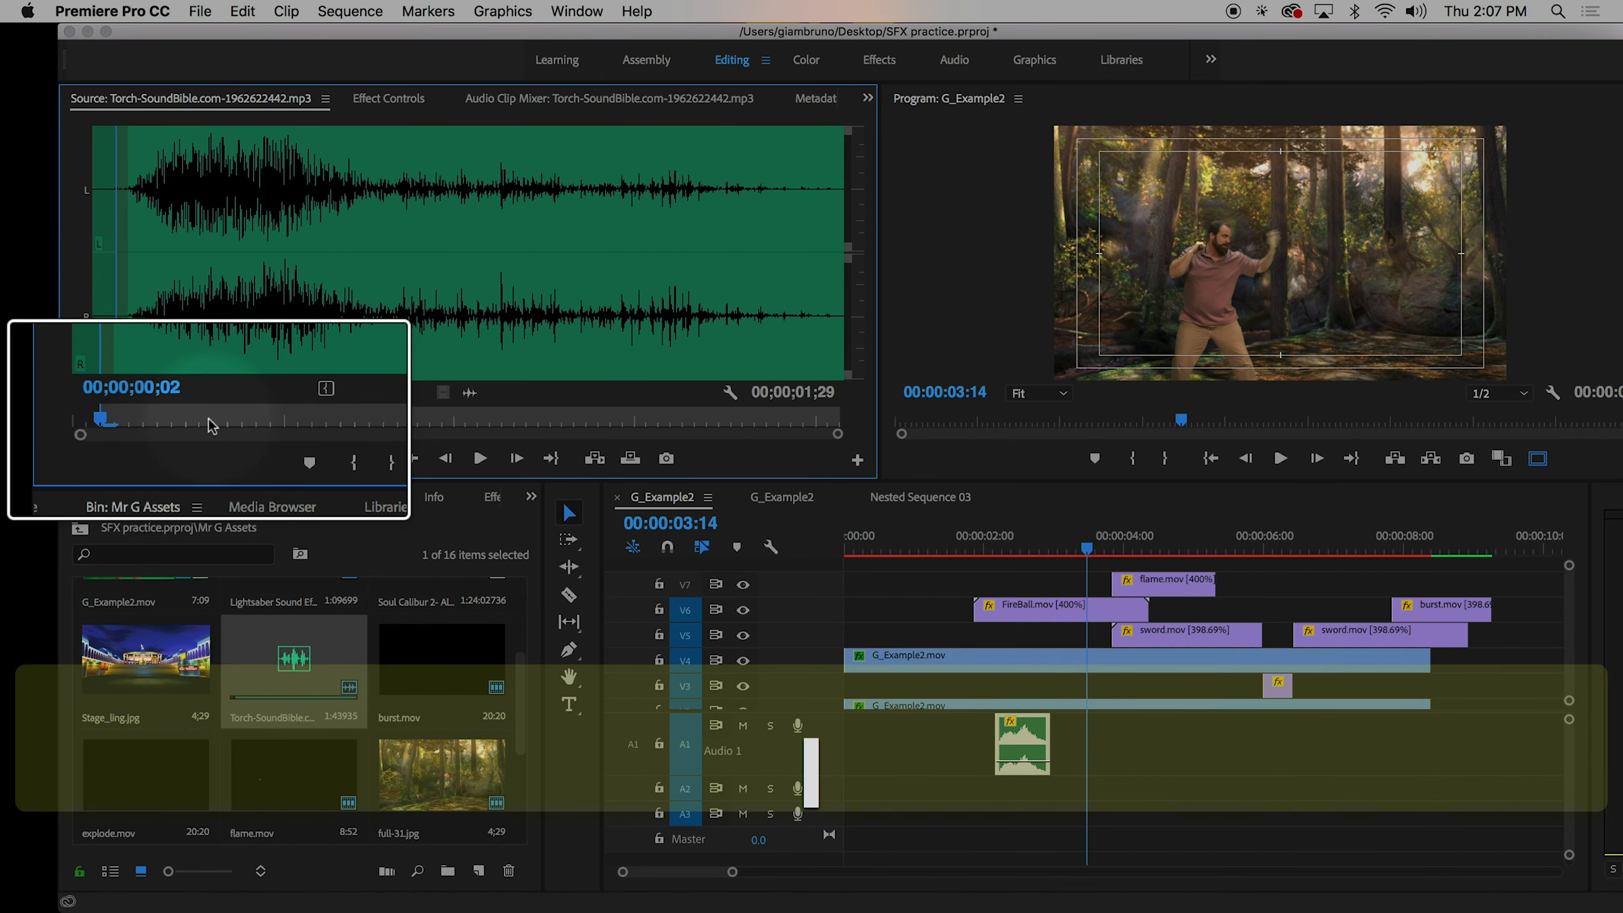
pyautogui.press('space')
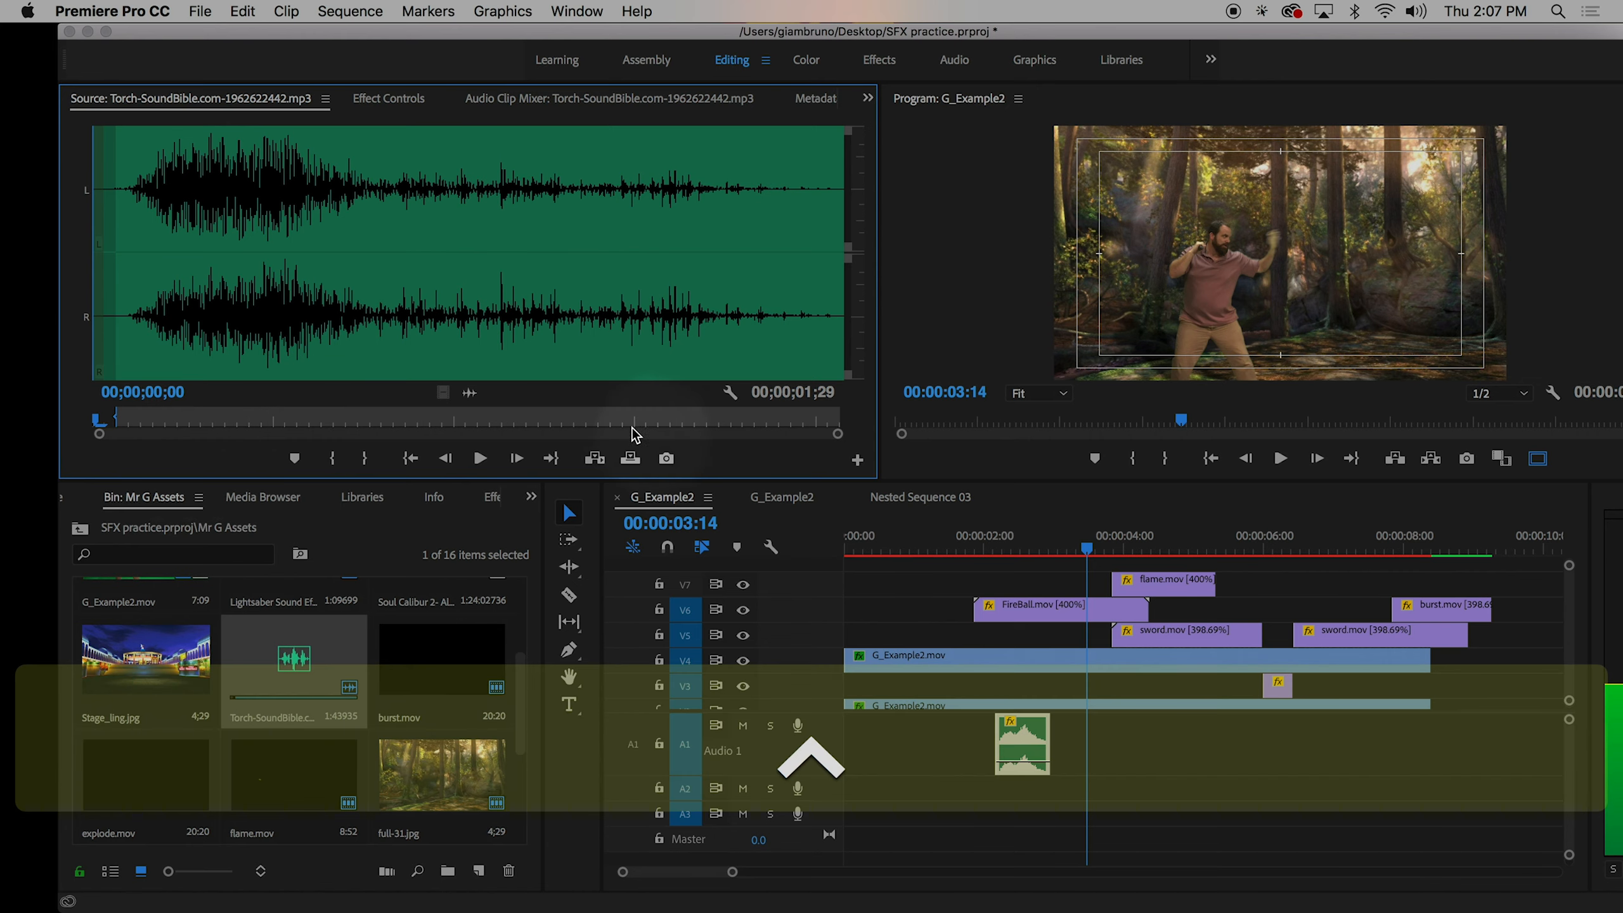
# - Place the trimmed Torch sound on A1 and align its start with flame.mov at 00:00:03:24
pyautogui.moveTo(536, 473); pyautogui.dragTo(1103, 736)
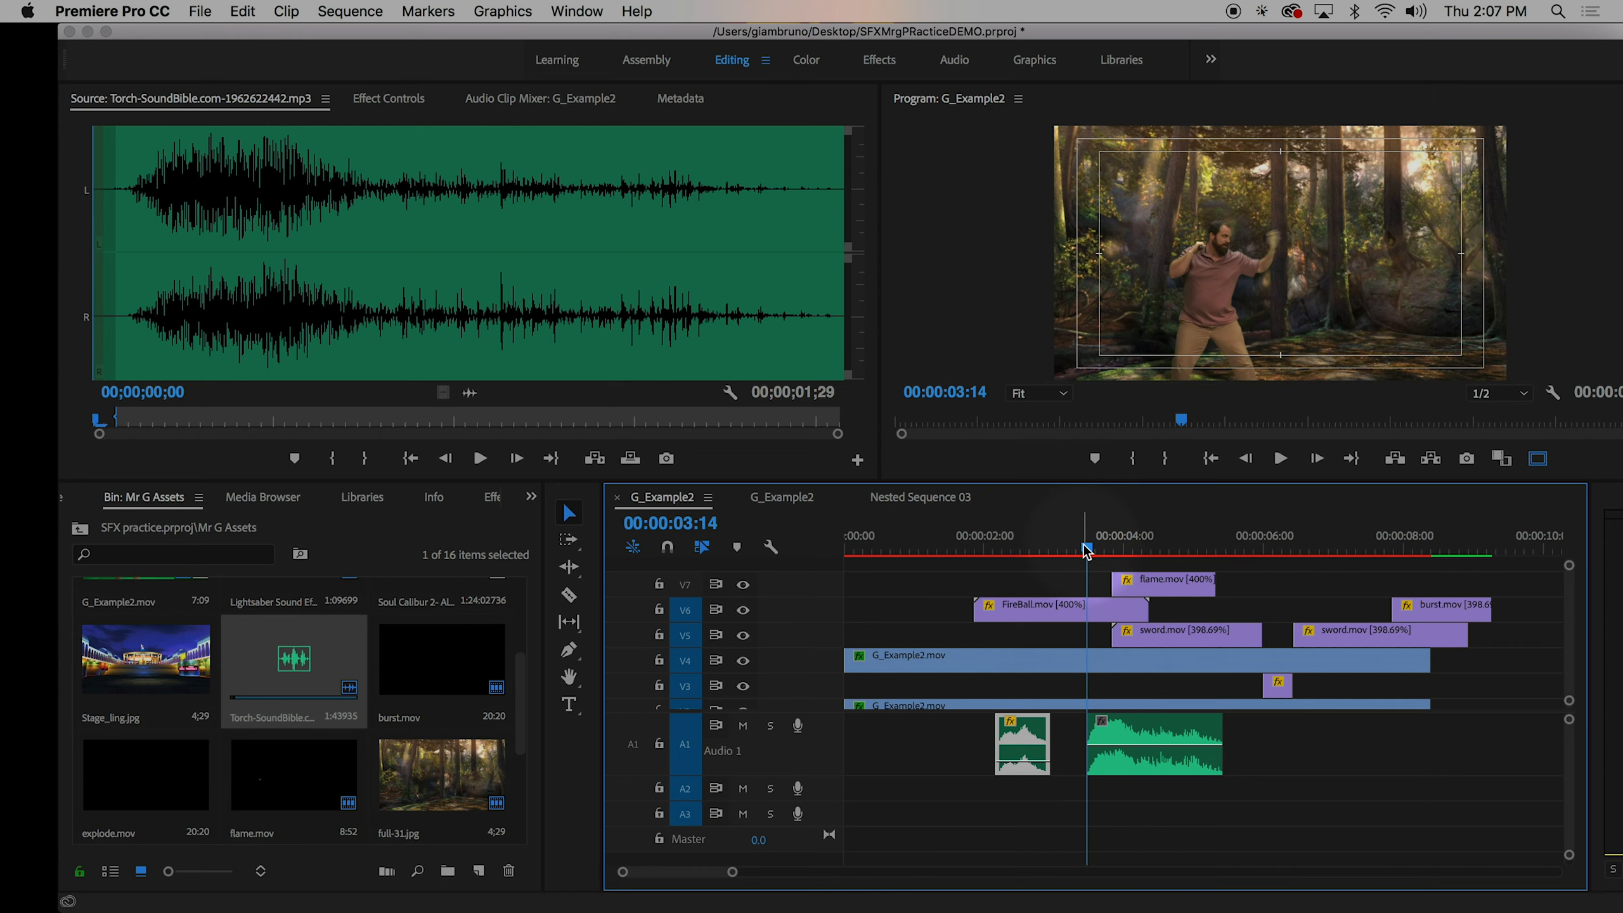
pyautogui.moveTo(1091, 554); pyautogui.dragTo(1111, 554)
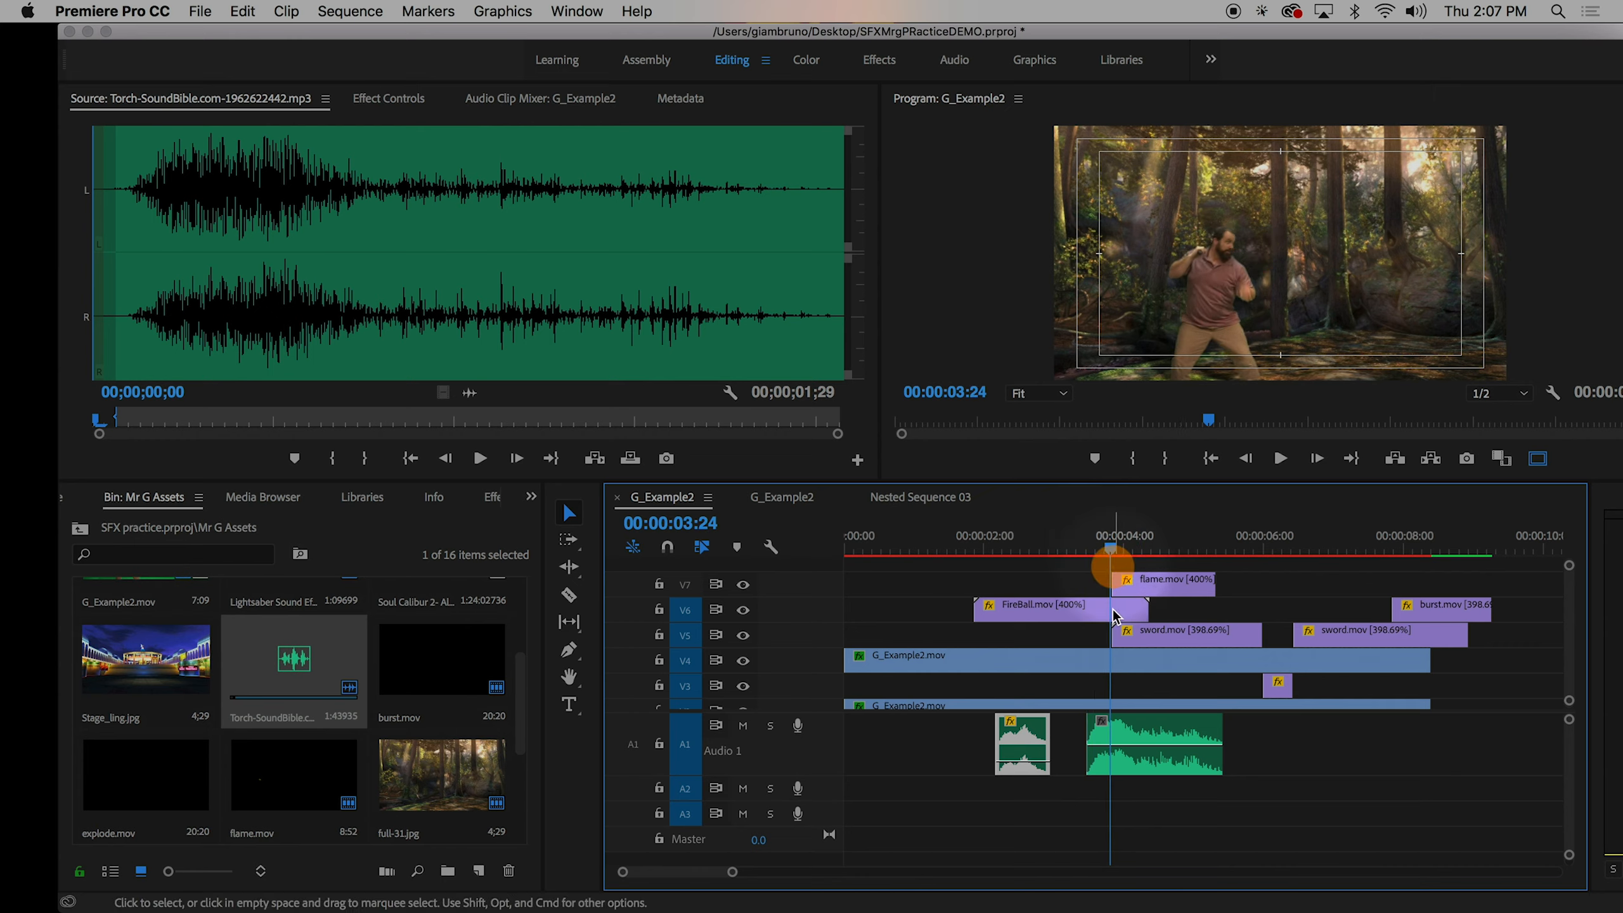
pyautogui.moveTo(1144, 737); pyautogui.dragTo(1175, 737)
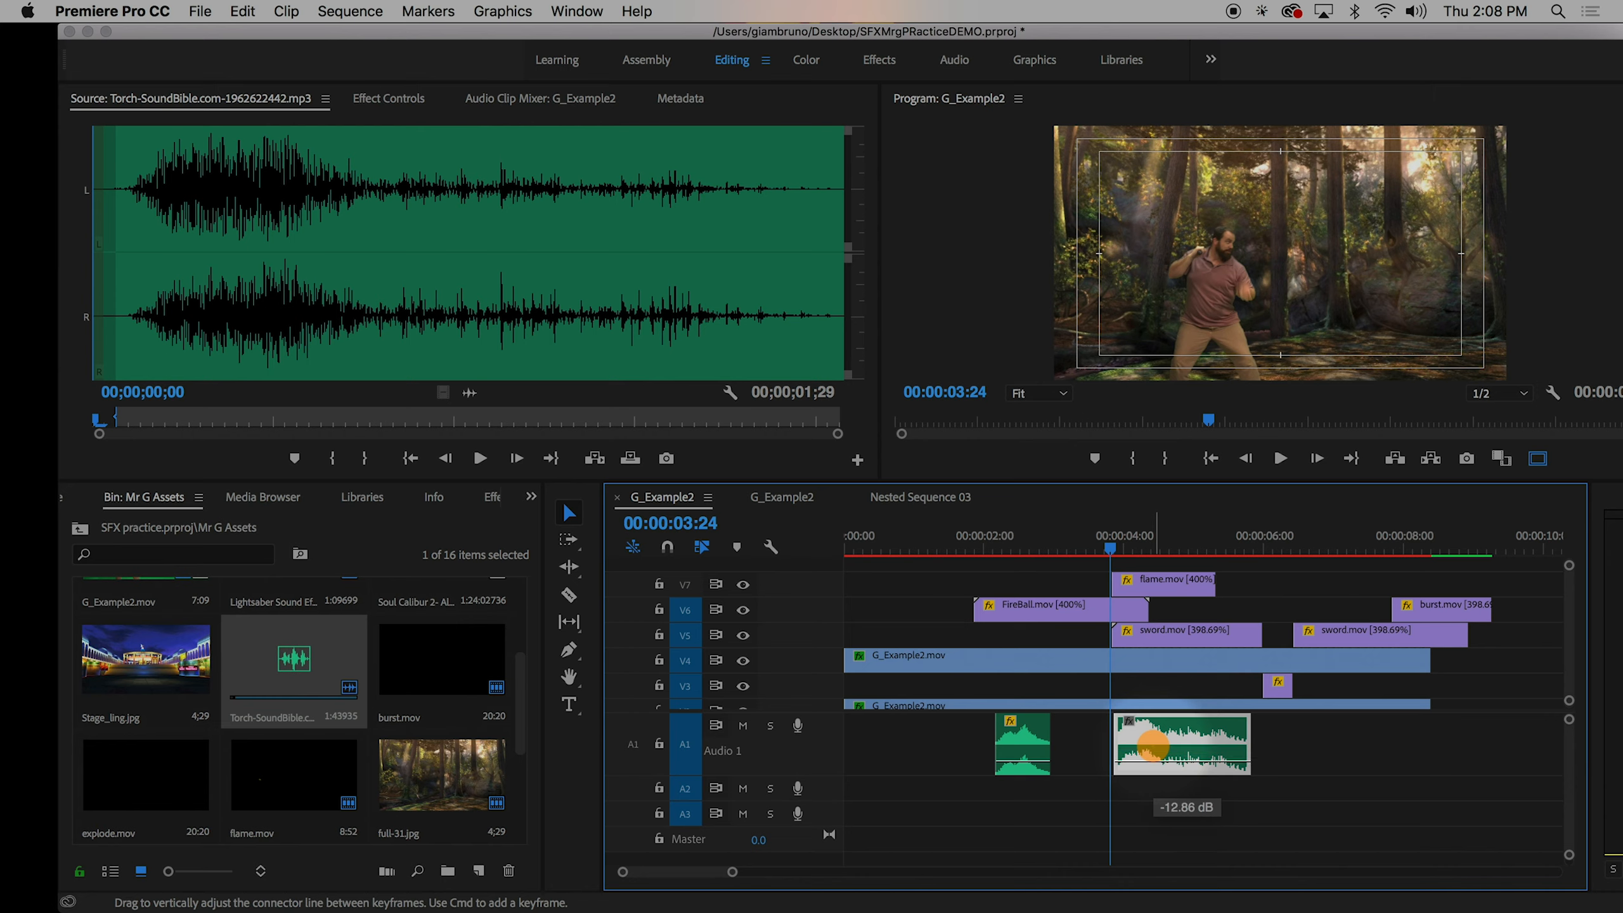
# - Lower the Torch clip's volume on A1 to about -21 dB while playing back the flame section
pyautogui.click(1101, 549)
pyautogui.press('space')
pyautogui.press('space')
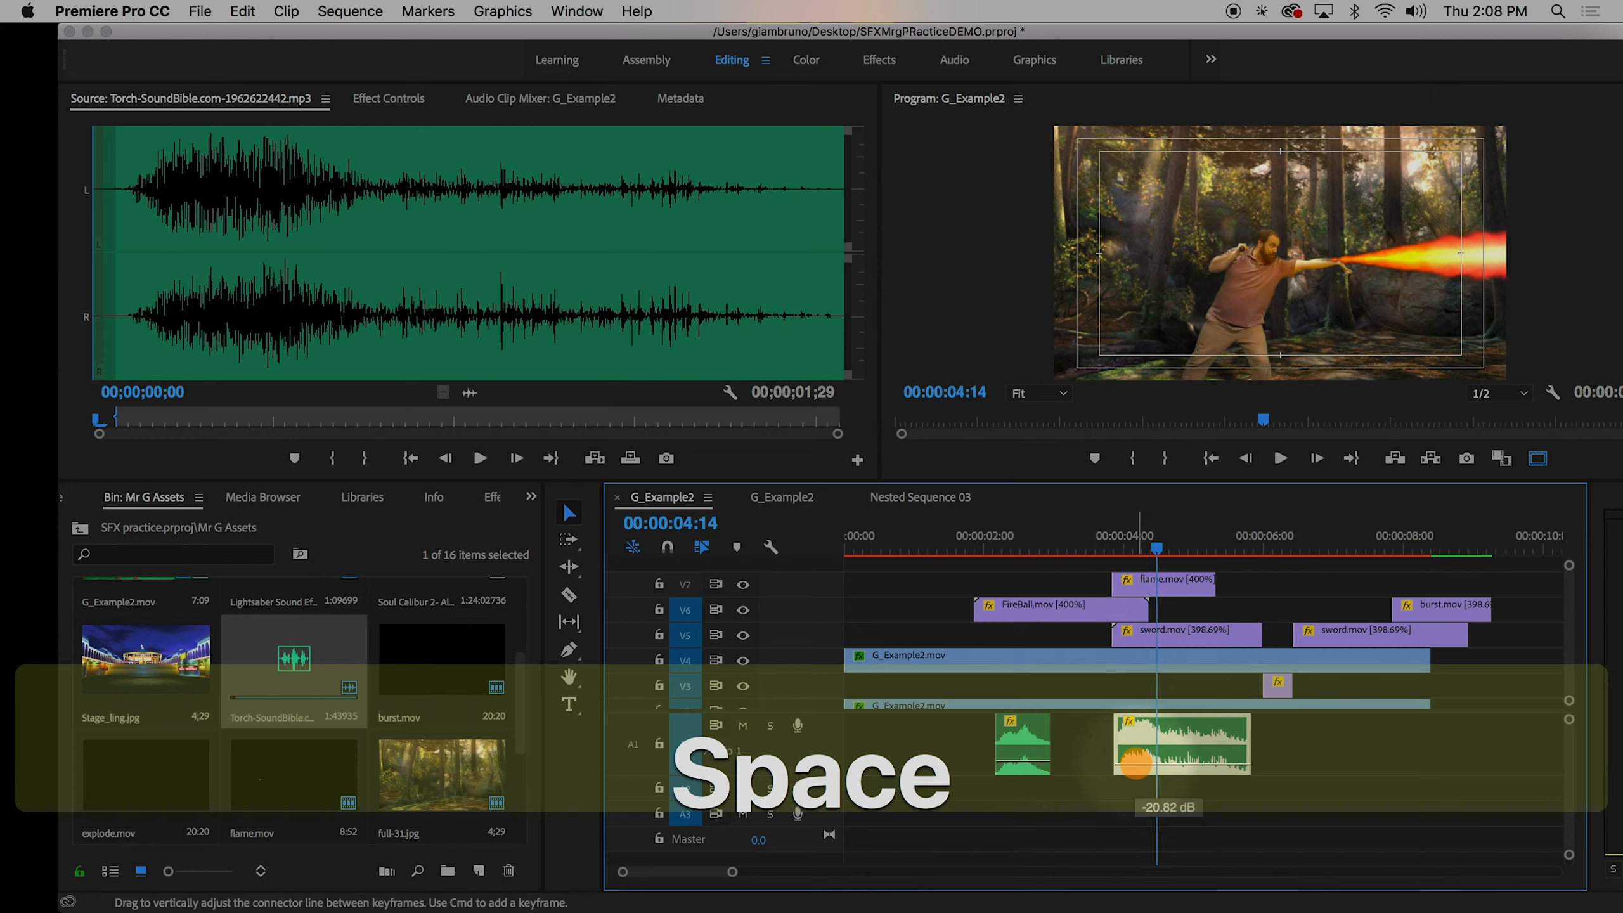
pyautogui.moveTo(1134, 548); pyautogui.dragTo(1093, 549)
pyautogui.press('space')
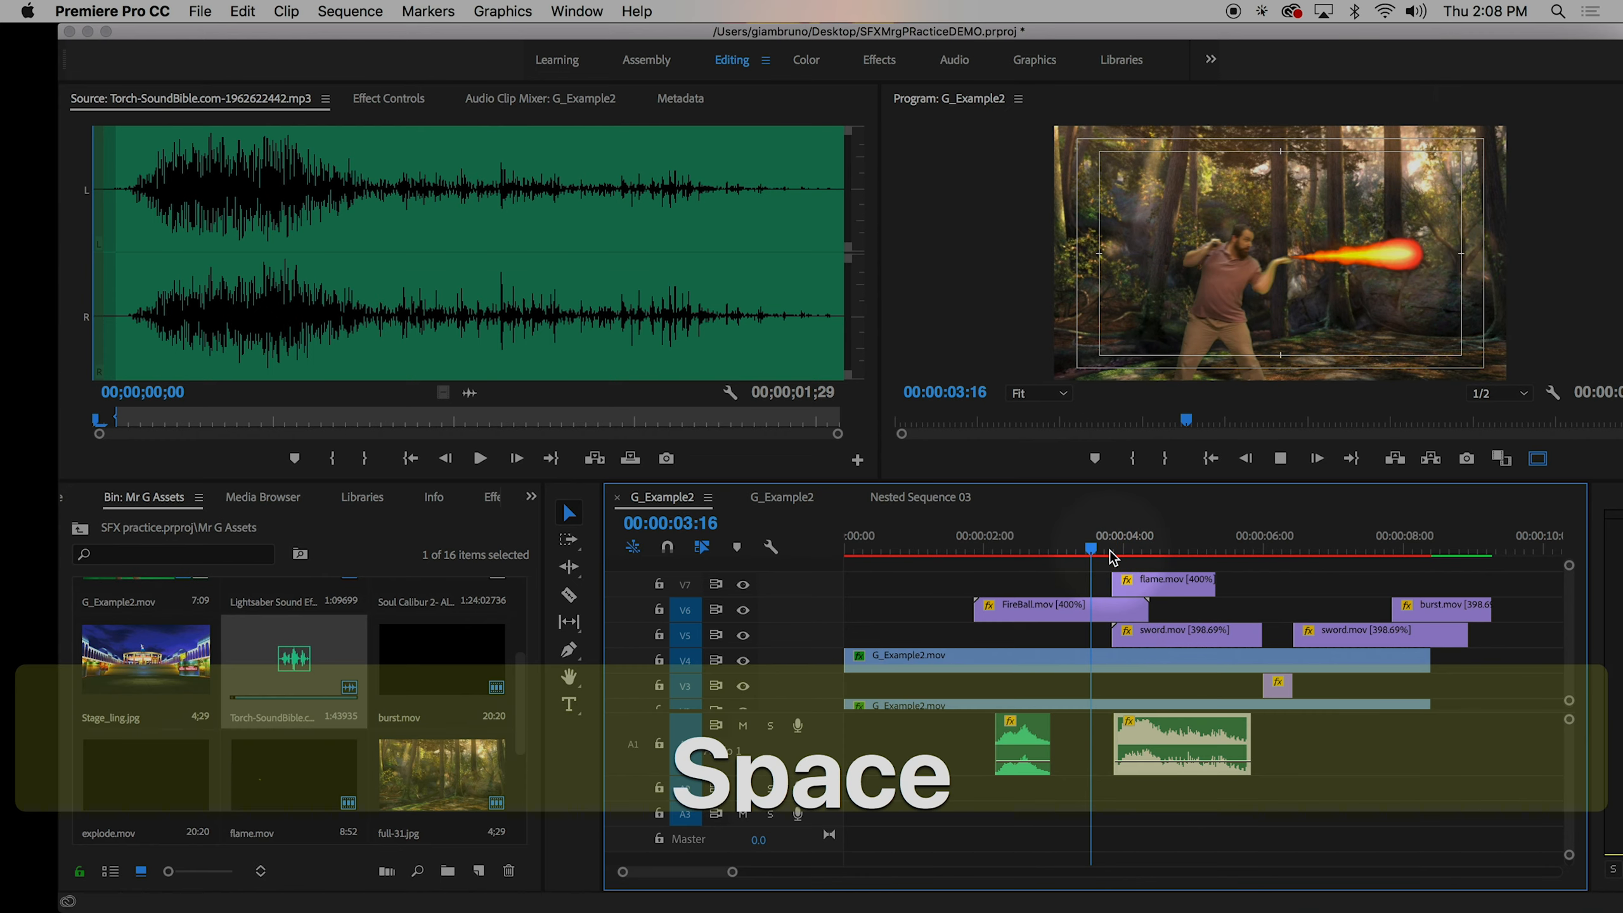
# - Save the project and replay the flame section from 00:00:03:14 to check the Torch sound
pyautogui.click(1091, 549)
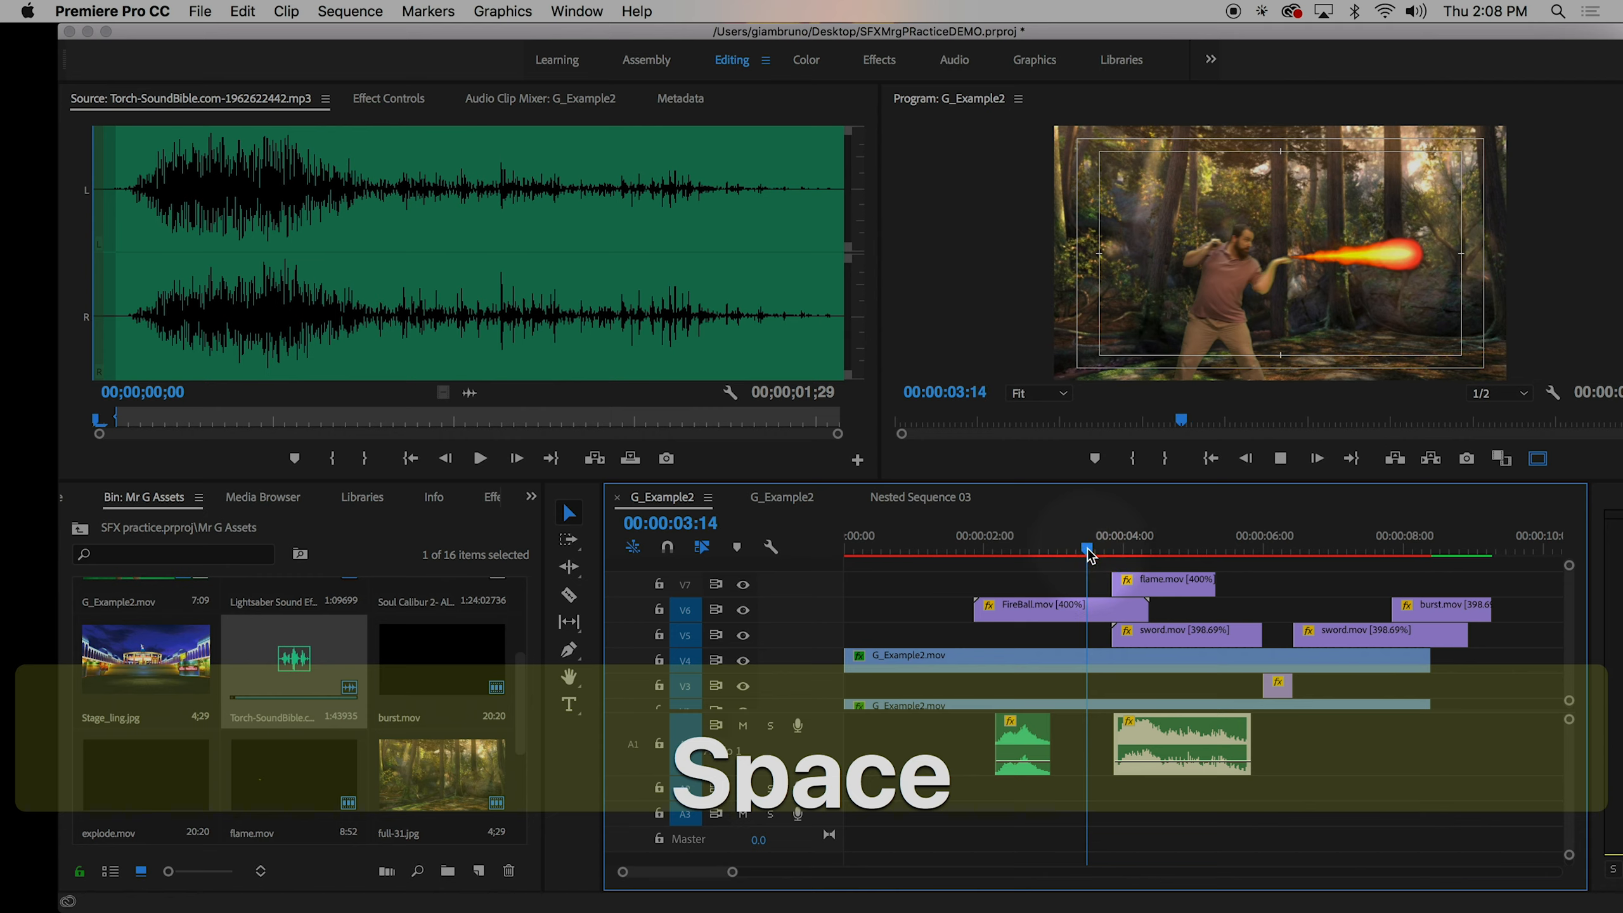
pyautogui.press('super+s')
pyautogui.press('space')
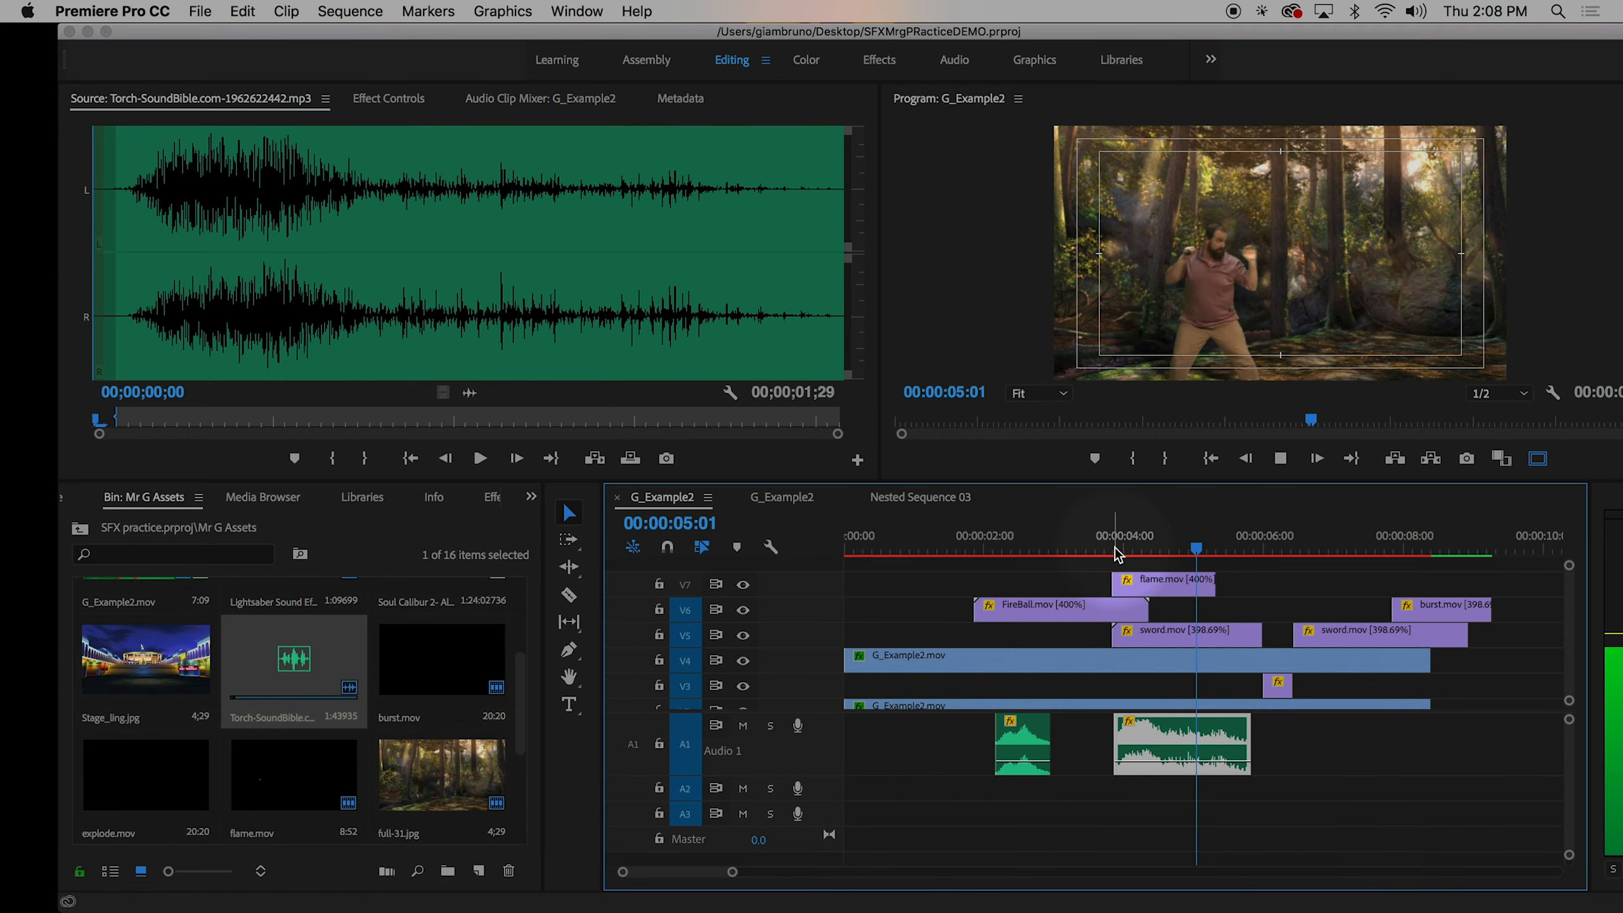
pyautogui.click(1132, 547)
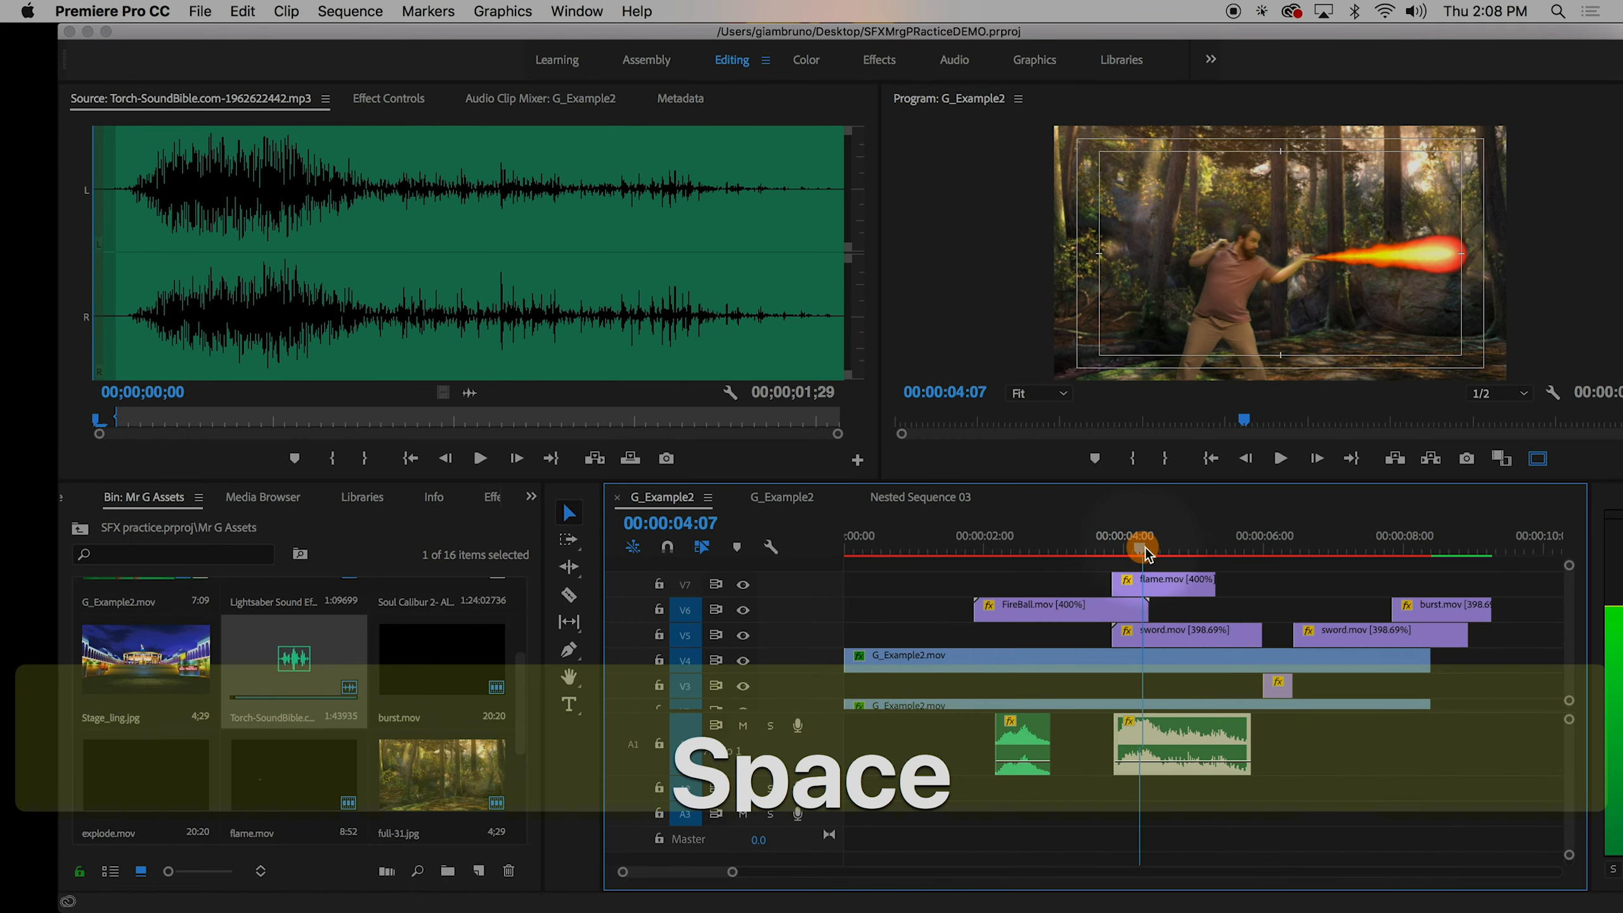
pyautogui.click(1131, 551)
# - Fade out the end of the Torch clip with Pen tool volume keyframes and play it back from 00:00:05:01
pyautogui.moveTo(1126, 572); pyautogui.dragTo(1233, 571)
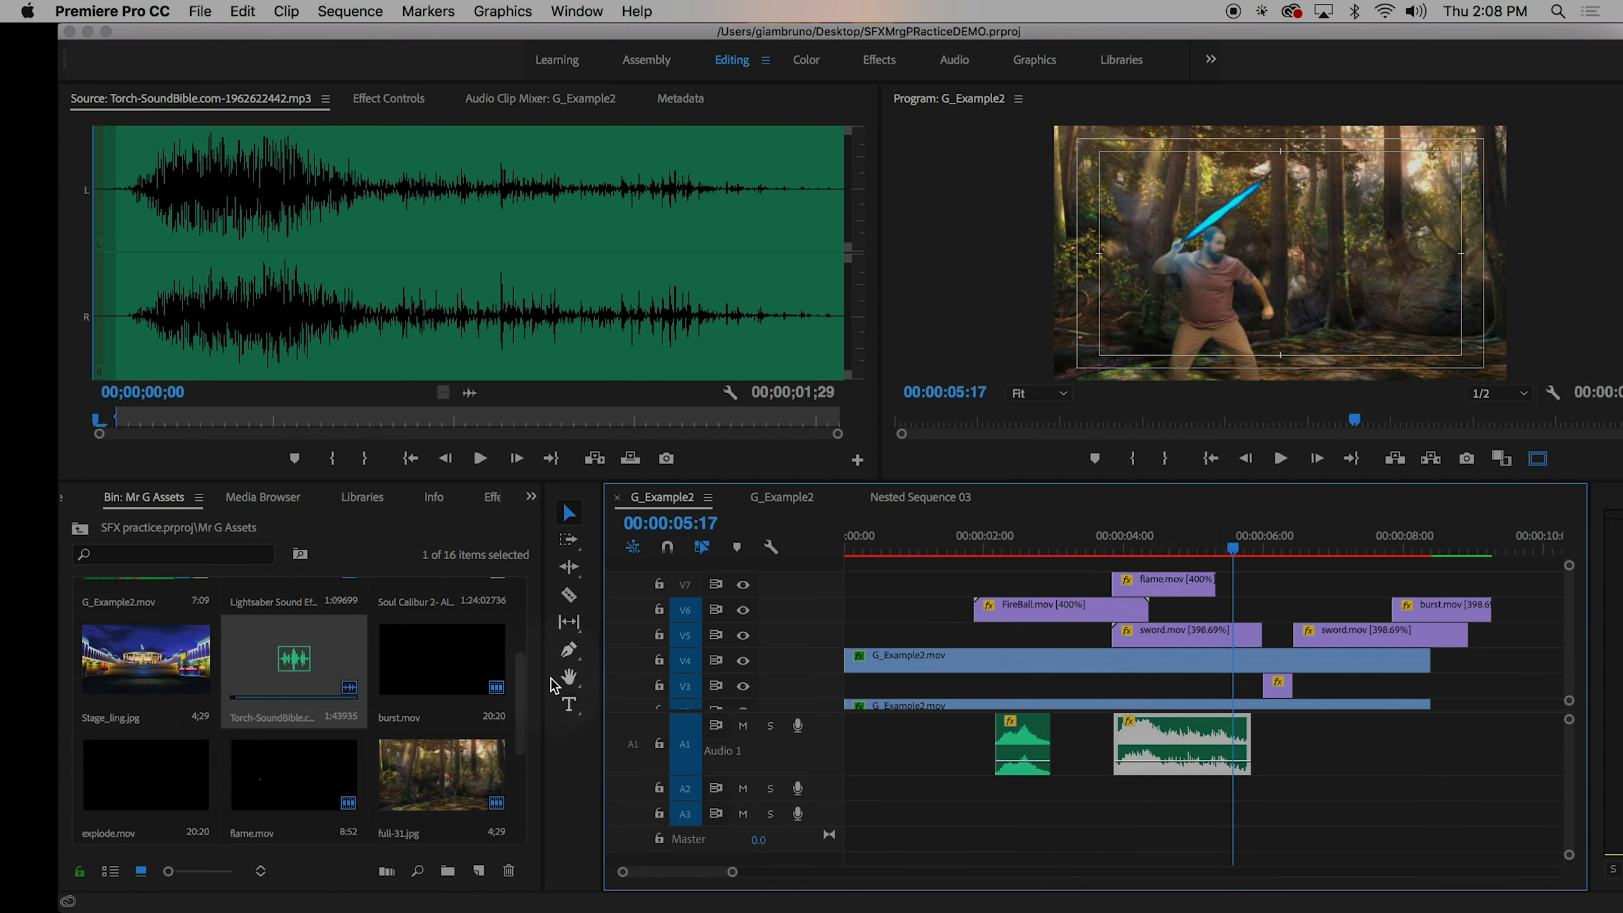
pyautogui.click(568, 649)
pyautogui.click(1215, 762)
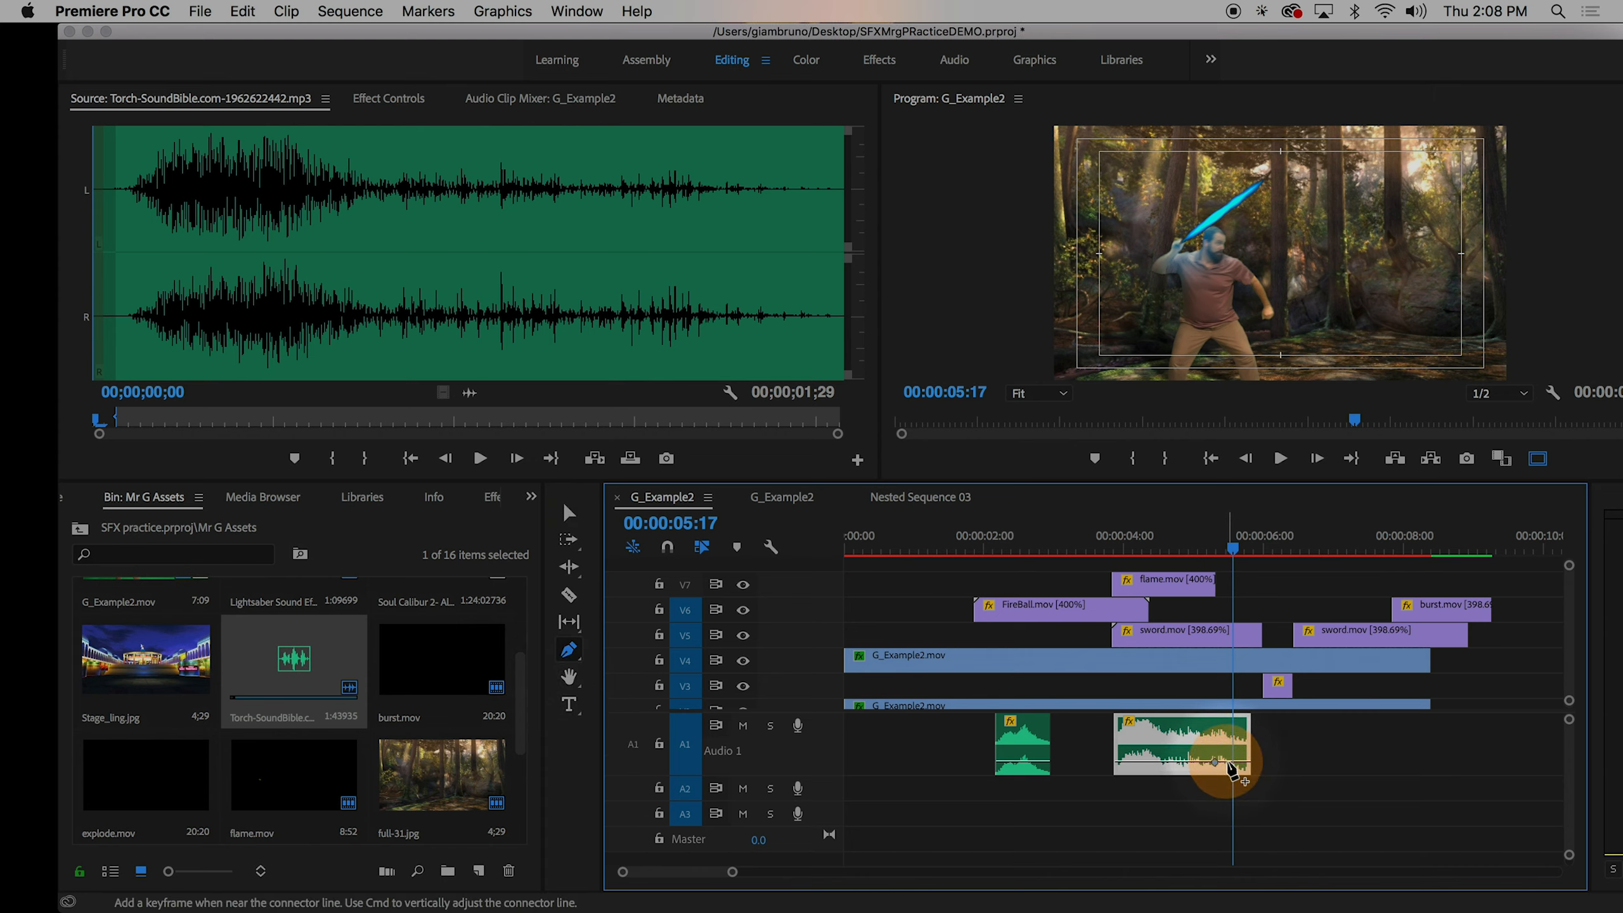
pyautogui.moveTo(1236, 764); pyautogui.dragTo(1246, 767)
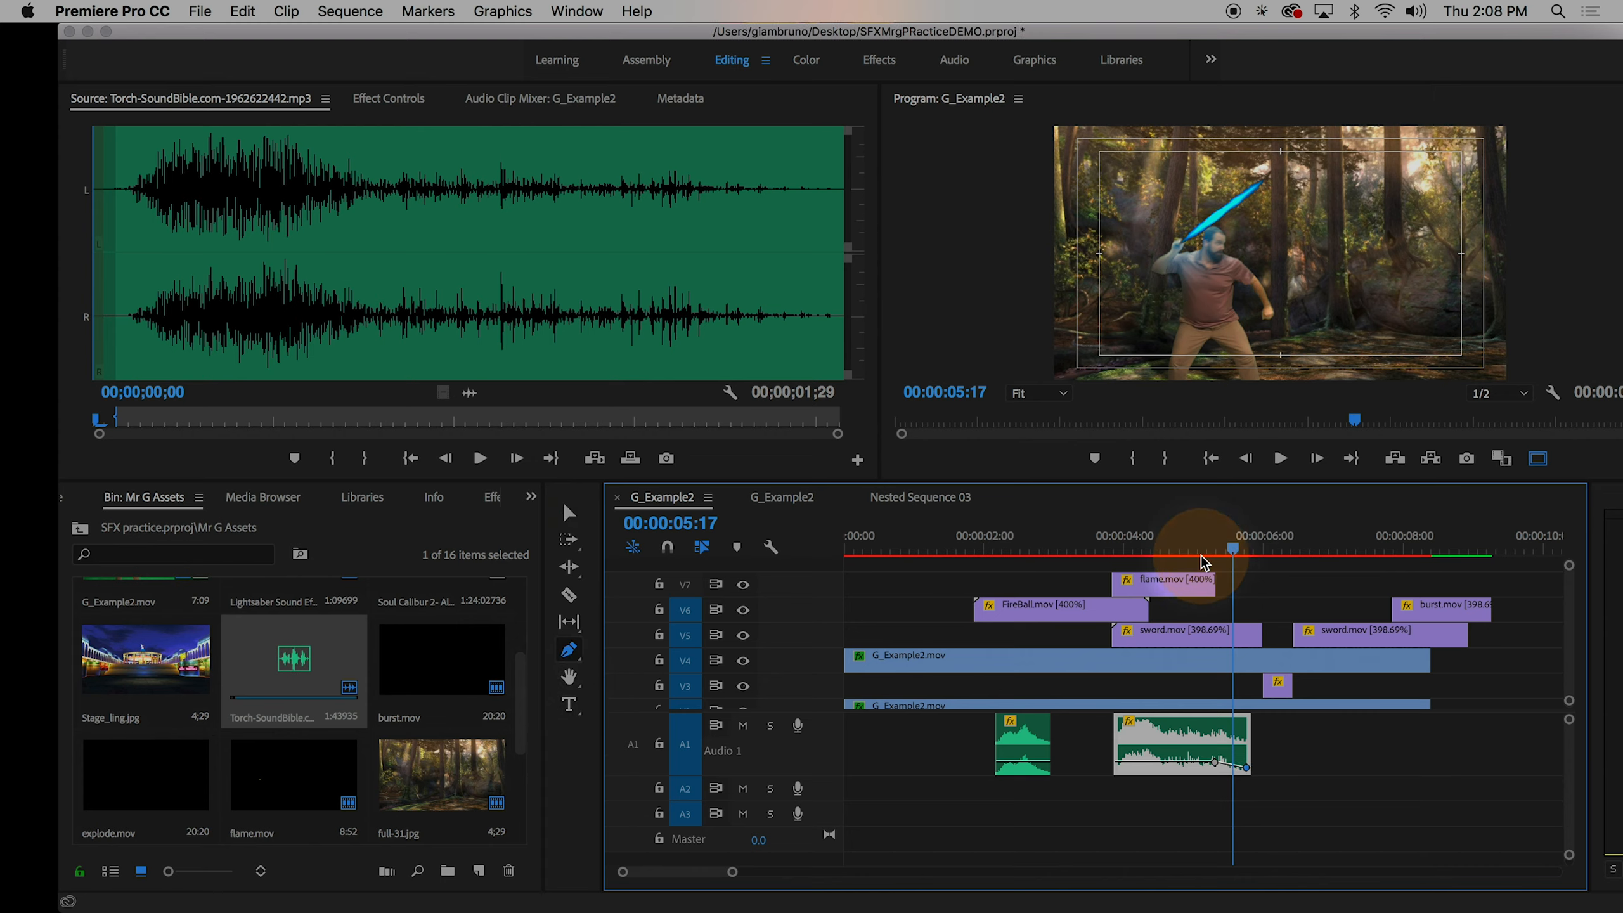
pyautogui.moveTo(1206, 554); pyautogui.dragTo(1198, 556)
pyautogui.press('space')
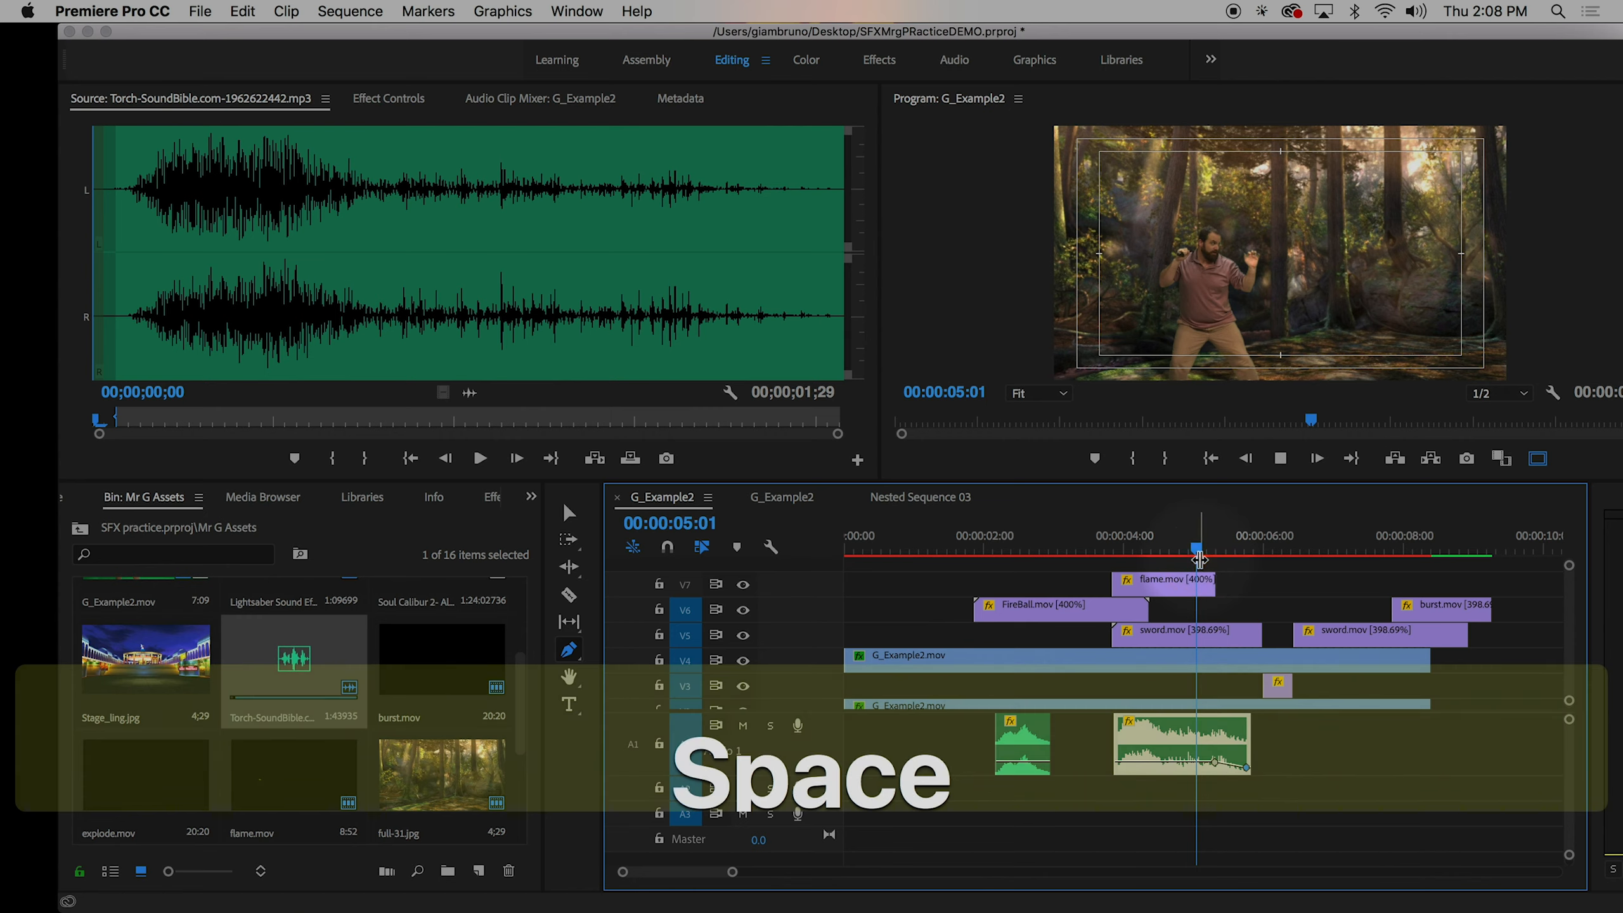
pyautogui.press('space')
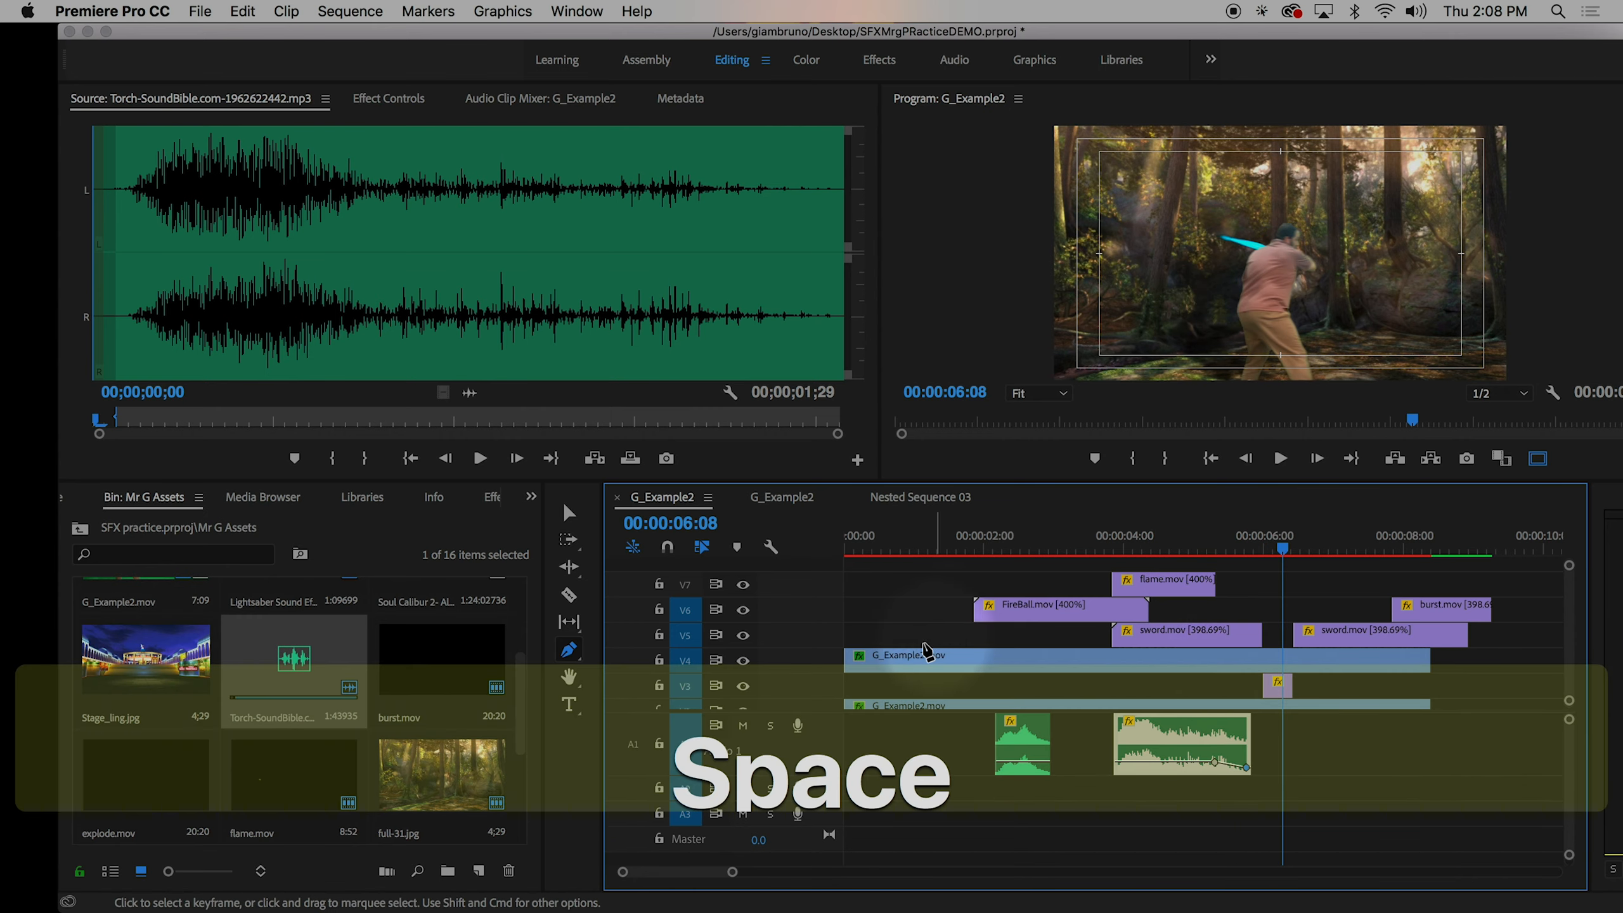
# - Load the Lightsaber sound for source preview and place its marked closing section on A1 beneath the second sword.mov clip
pyautogui.scroll(2, 281, 697)
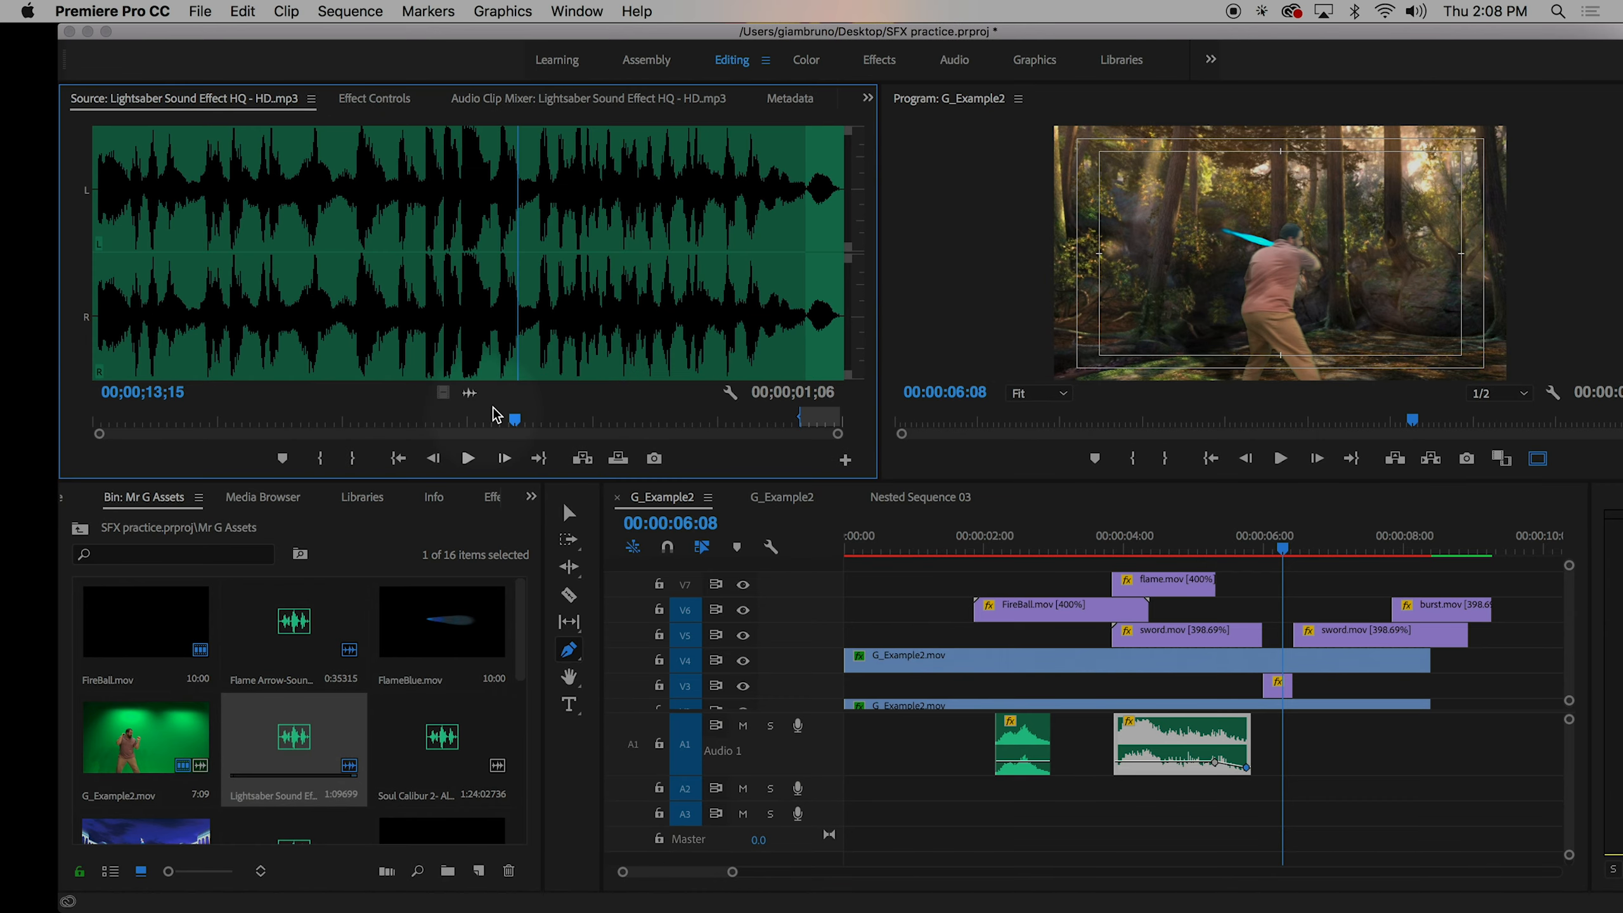
pyautogui.click(515, 420)
pyautogui.moveTo(518, 420); pyautogui.dragTo(583, 421)
pyautogui.press('XF86AudioLowerVolume')
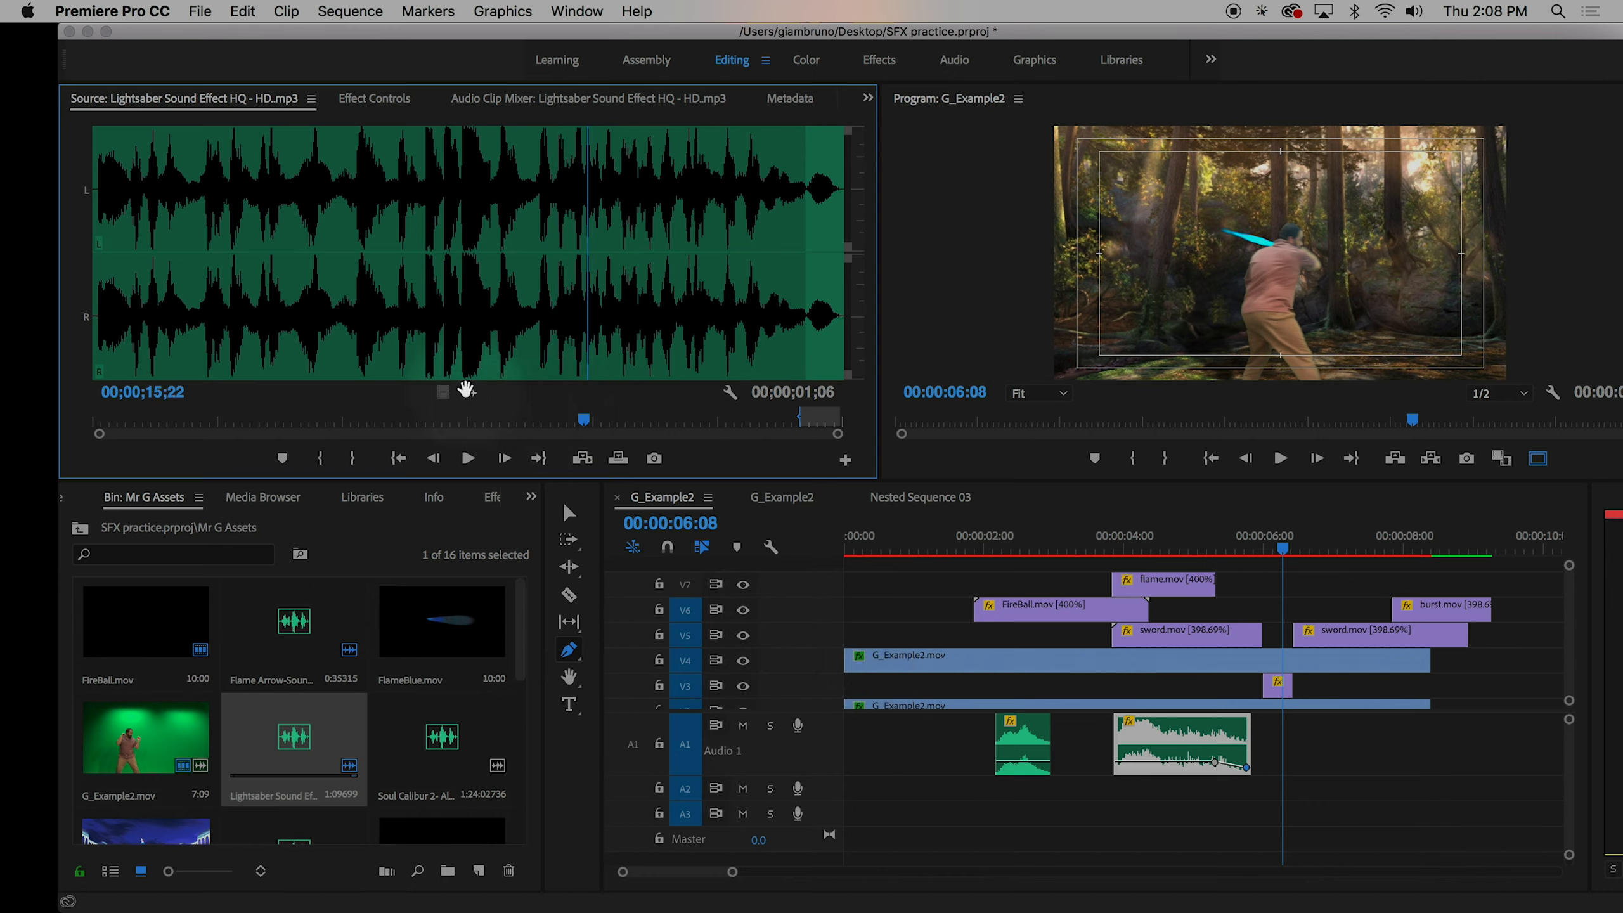
pyautogui.moveTo(470, 393); pyautogui.dragTo(1370, 765)
# - Mark the Lightsaber sound's in point at 00;00;00;04 and its out point at 00;00;03;05
pyautogui.moveTo(160, 423); pyautogui.dragTo(99, 425)
pyautogui.press('i')
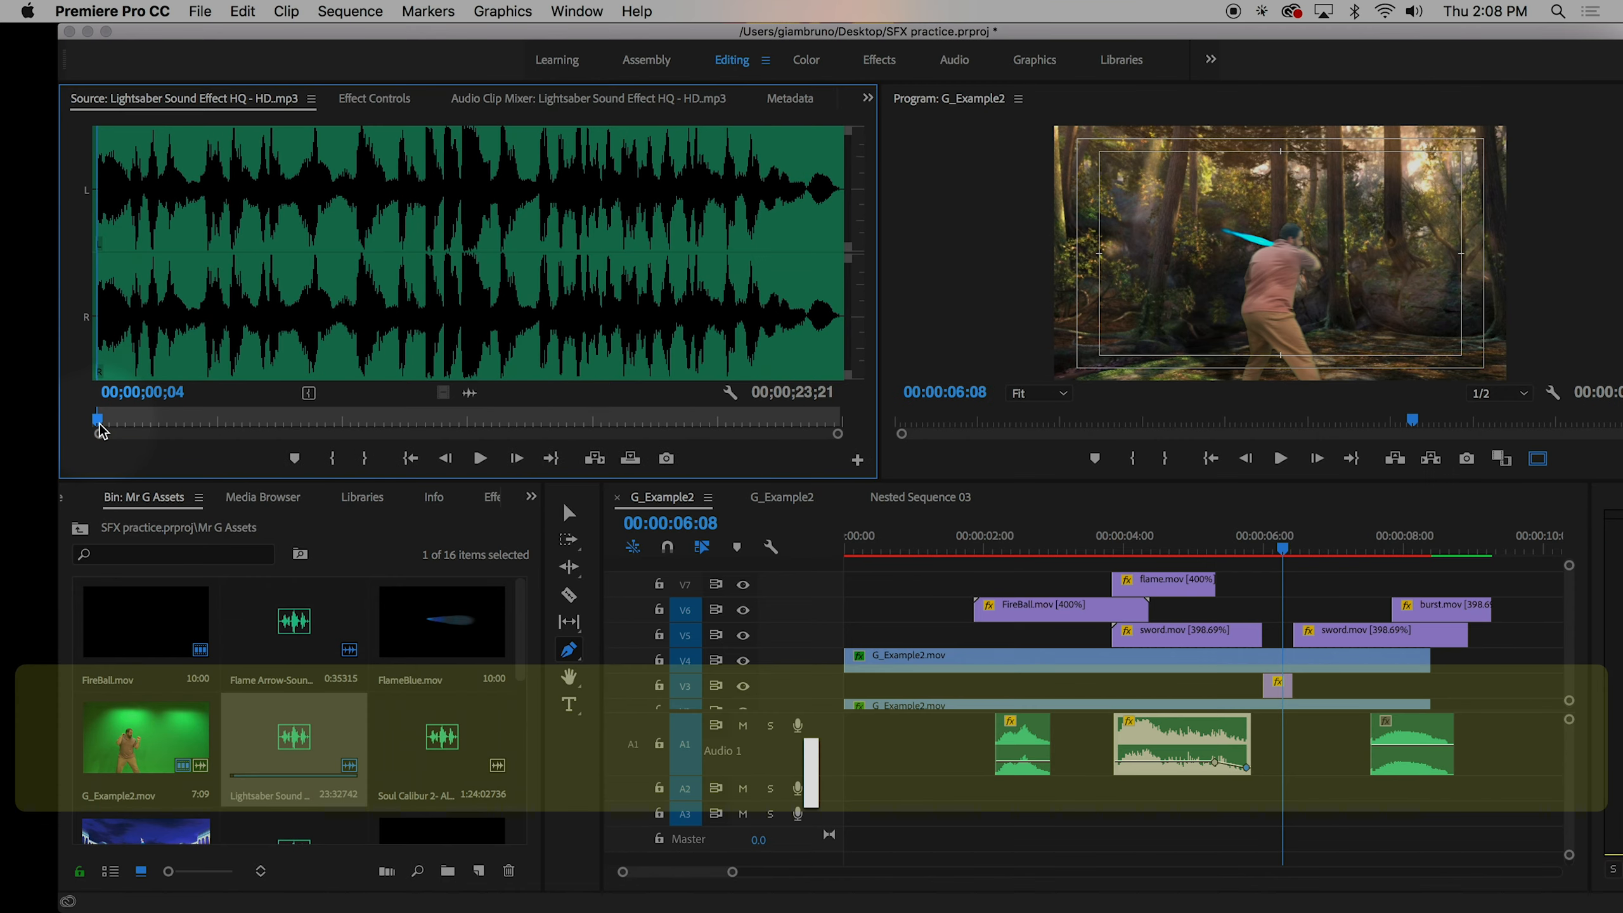
pyautogui.press('l')
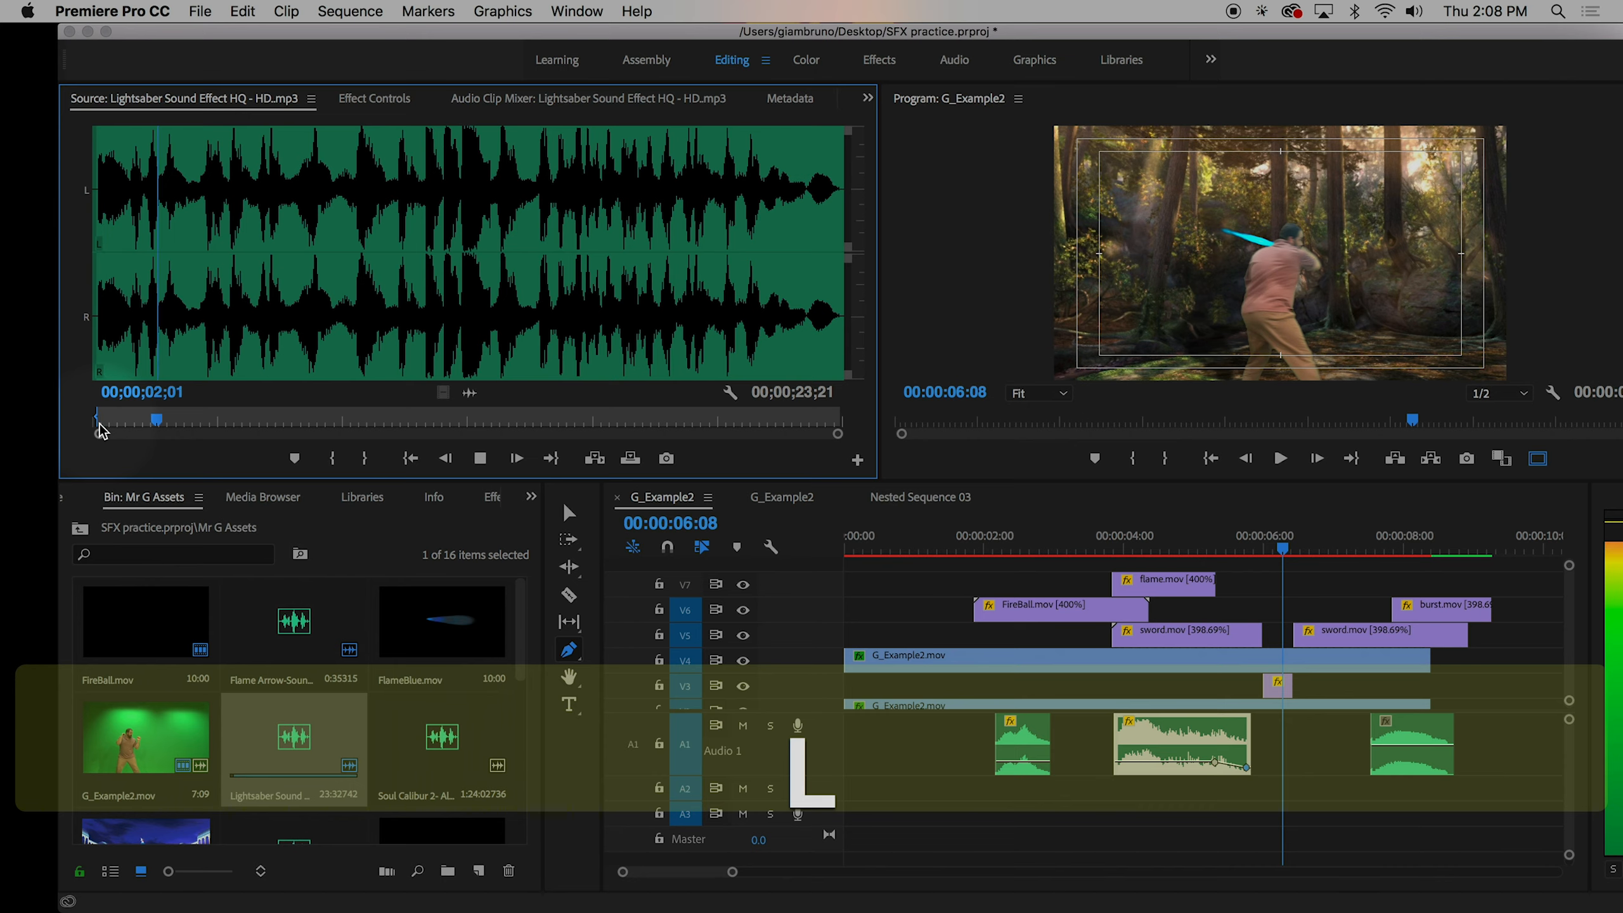
pyautogui.press('k')
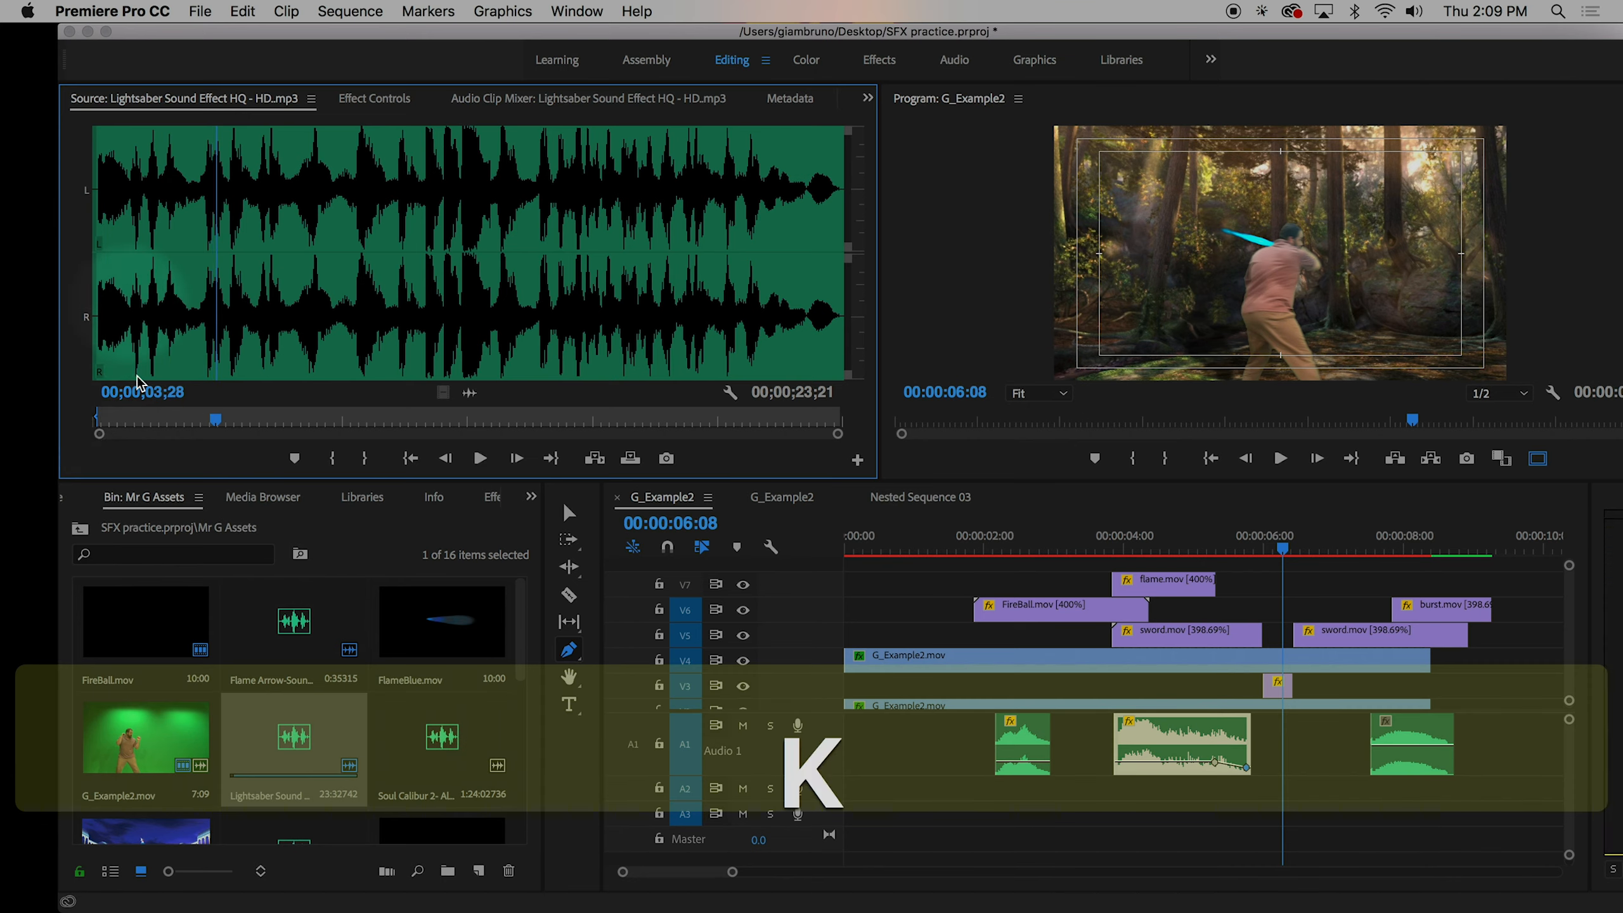
pyautogui.moveTo(210, 421); pyautogui.dragTo(192, 425)
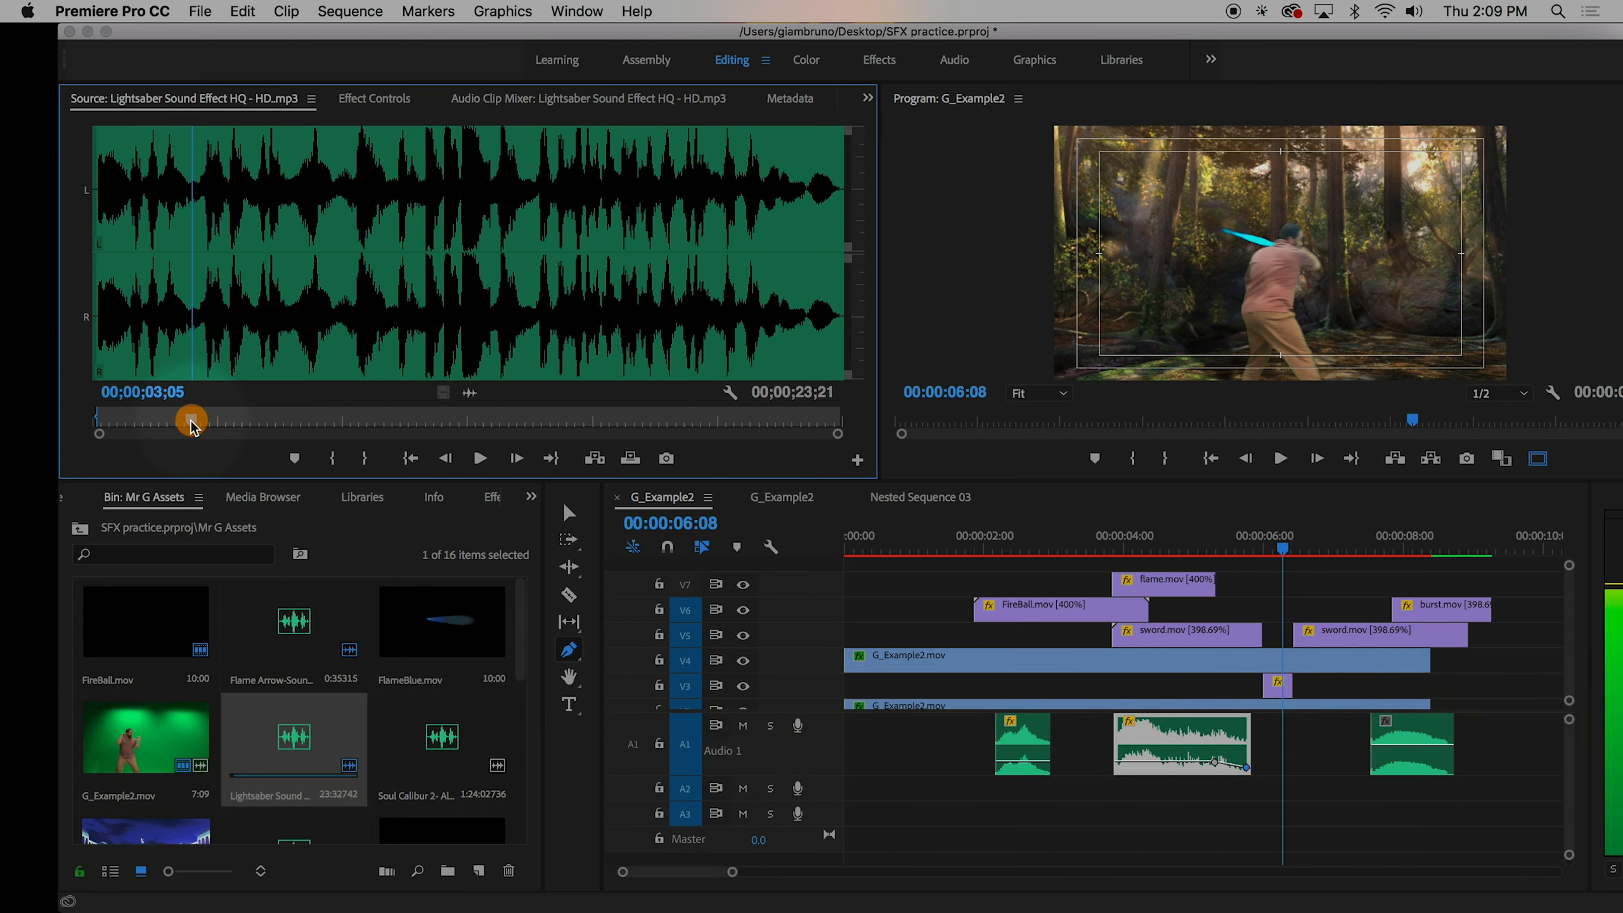
pyautogui.press('o')
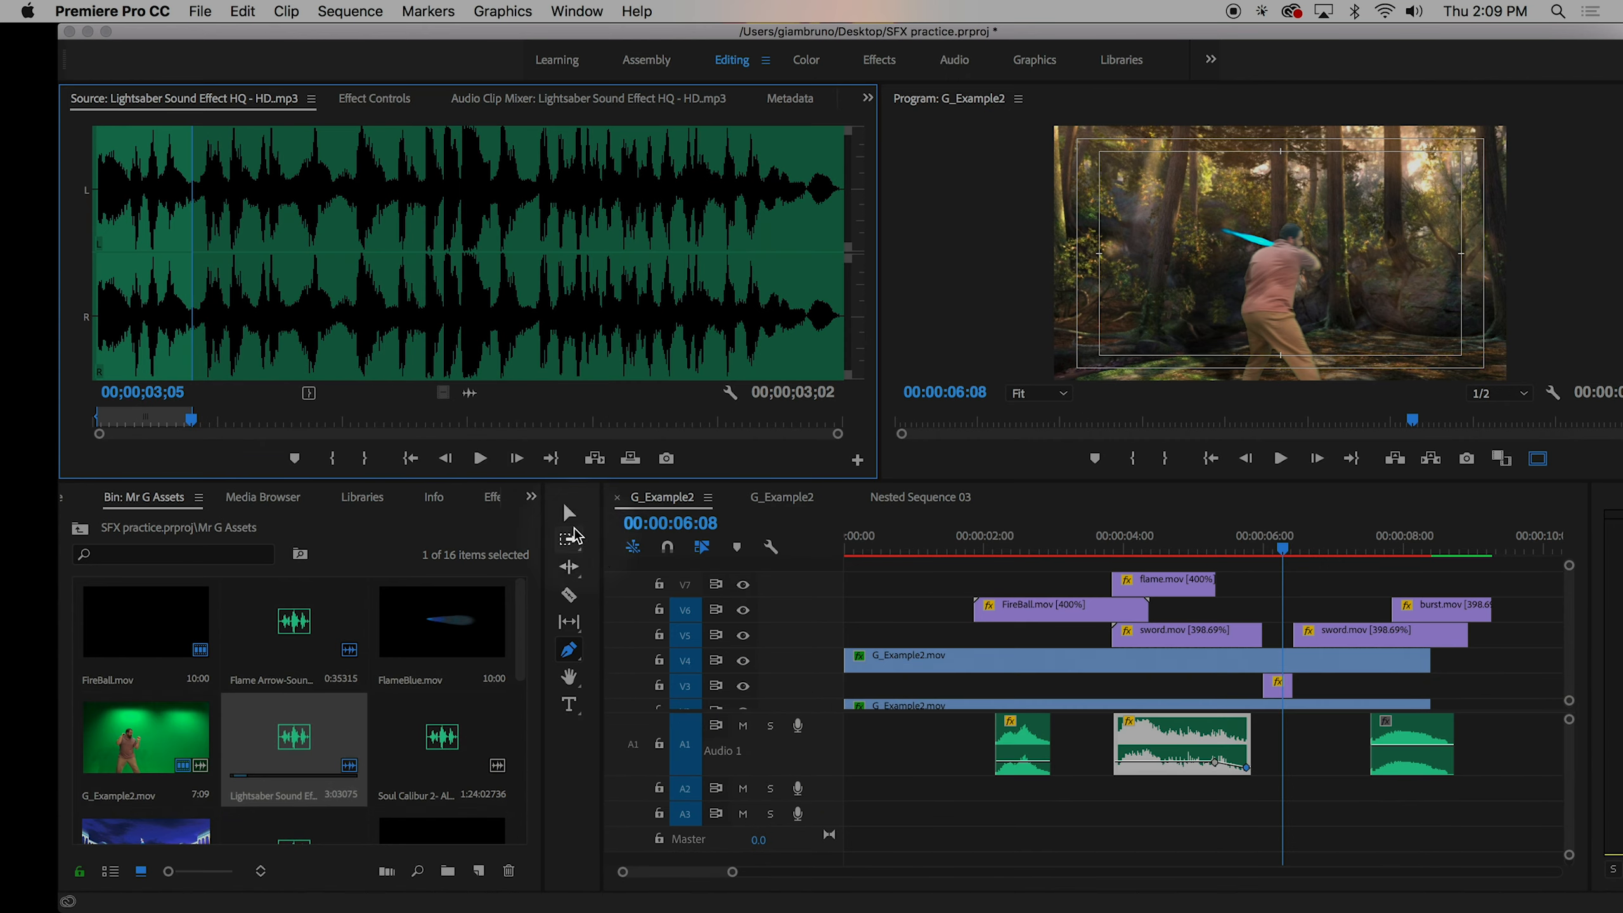
# - Place the newly marked Lightsaber section on A2 near the end of the Torch clip and expand that track's height
pyautogui.press('v')
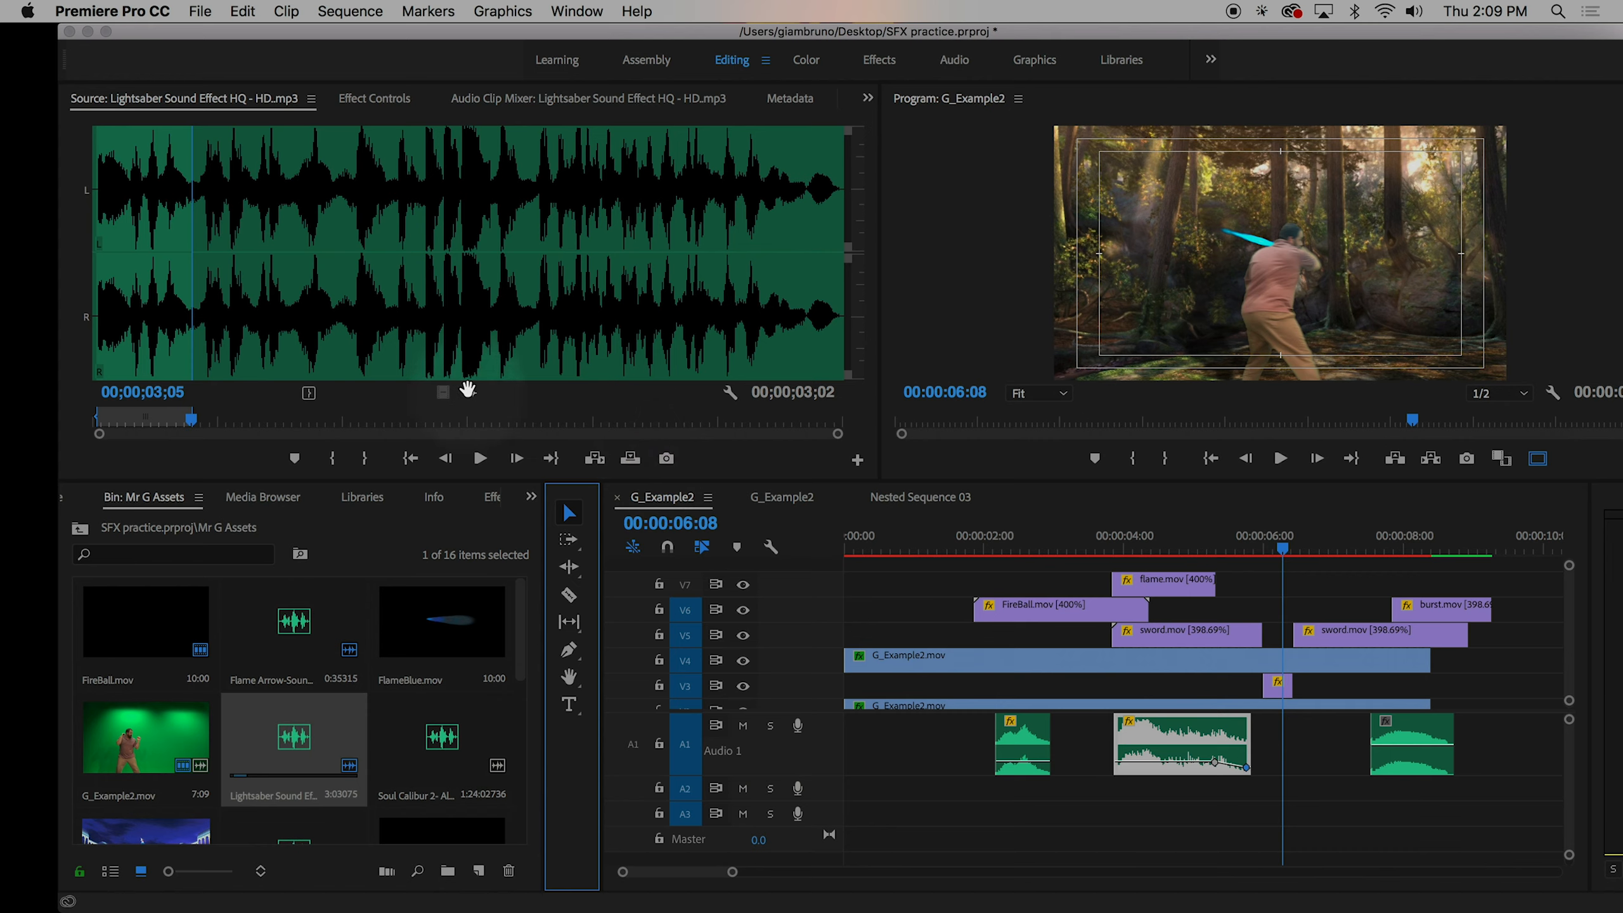
pyautogui.moveTo(470, 393); pyautogui.dragTo(1231, 796)
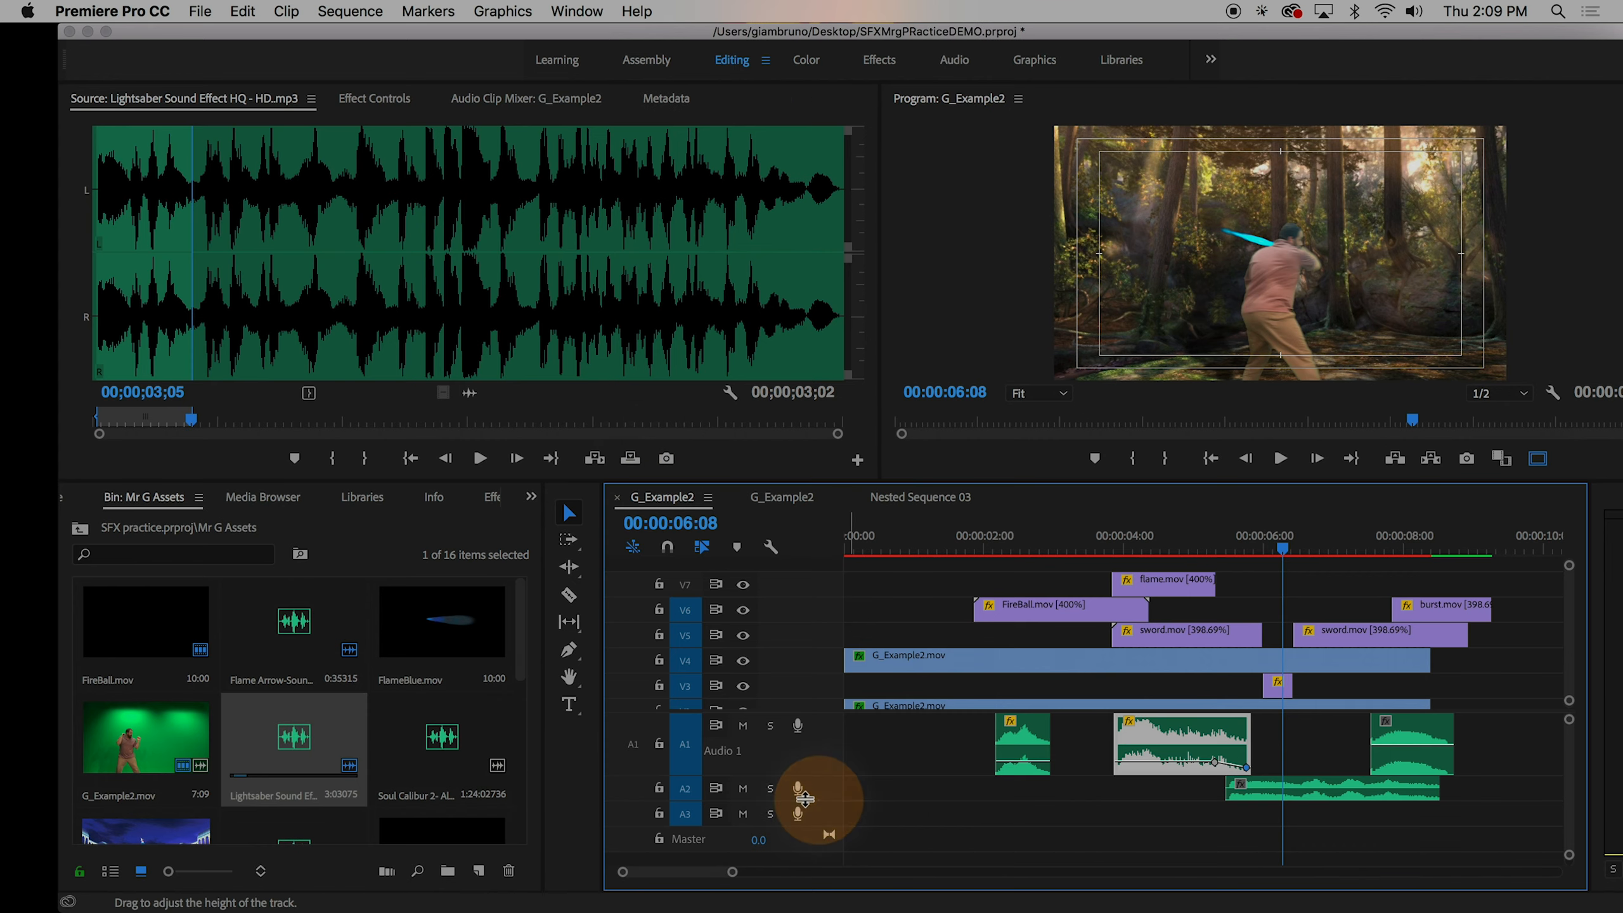
pyautogui.moveTo(822, 853); pyautogui.dragTo(823, 853)
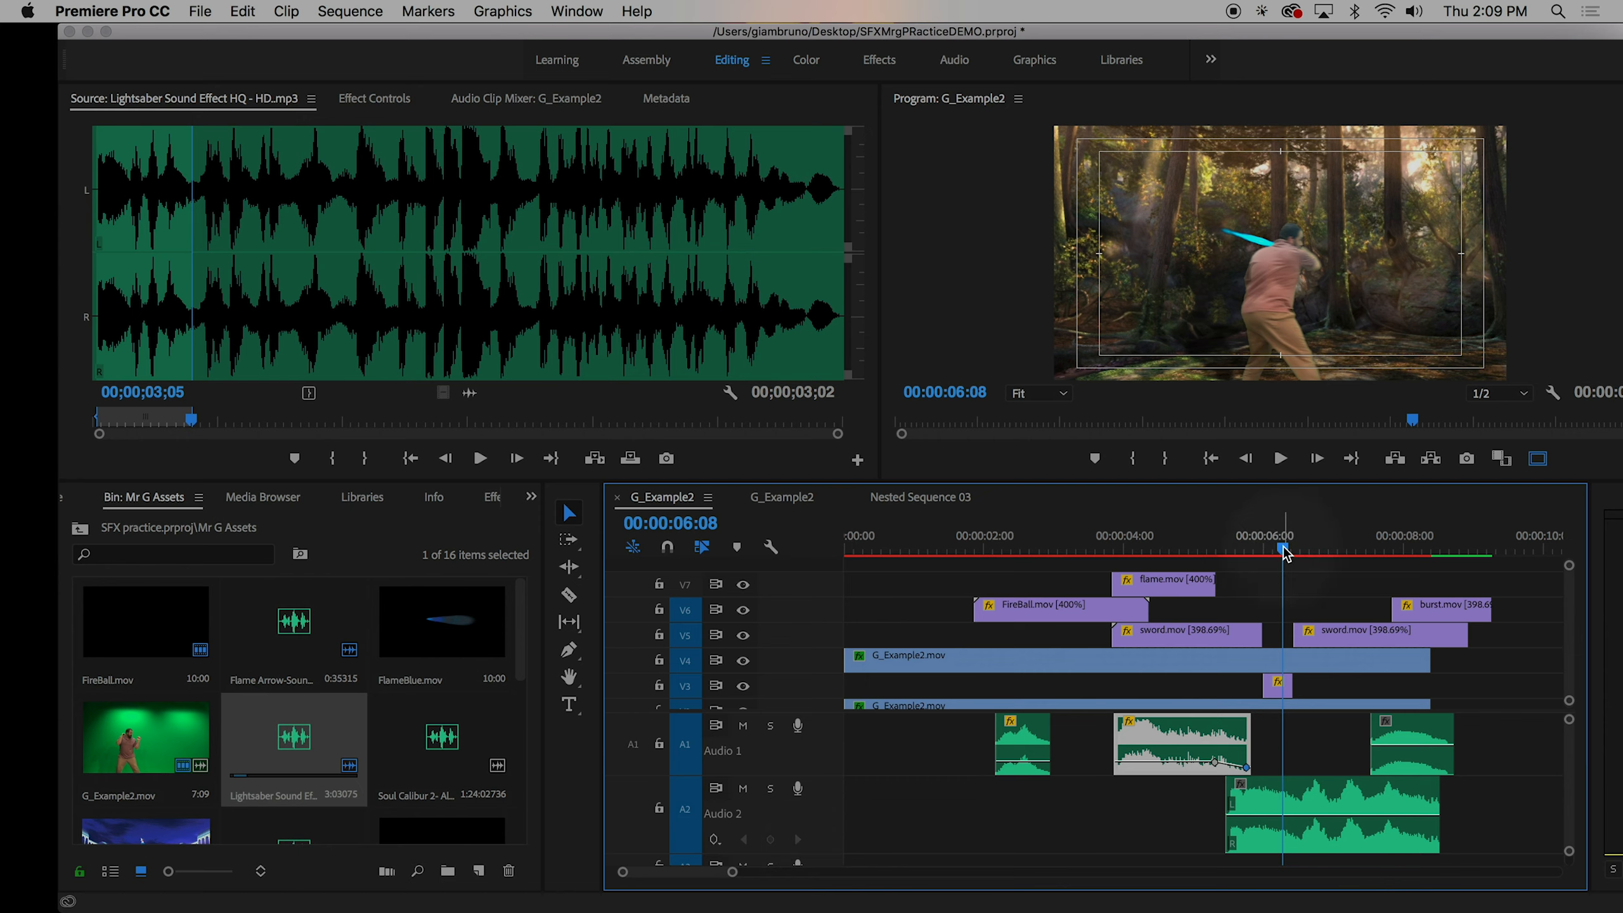
# - Move the Lightsaber clip on A2 to start at 00:00:05:06 and play the sequence from 00:00:05:04
pyautogui.moveTo(1284, 554); pyautogui.dragTo(1191, 555)
pyautogui.moveTo(1288, 808); pyautogui.dragTo(1214, 797)
pyautogui.moveTo(1145, 553); pyautogui.dragTo(1215, 561)
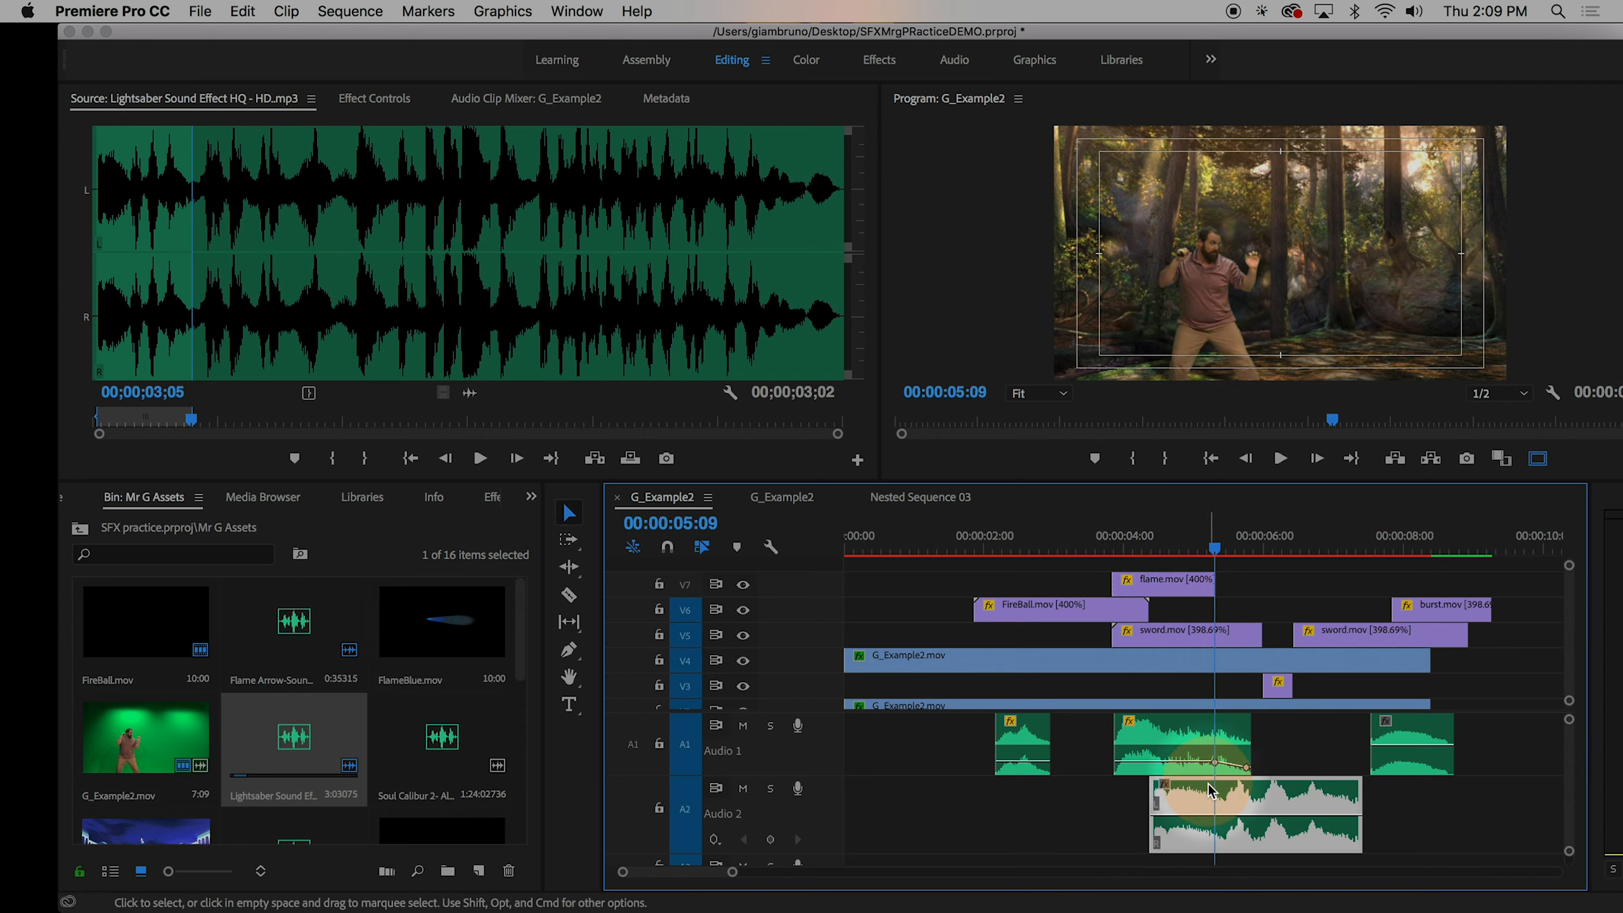
pyautogui.click(1227, 806)
pyautogui.moveTo(1227, 805); pyautogui.dragTo(1286, 807)
pyautogui.click(1204, 553)
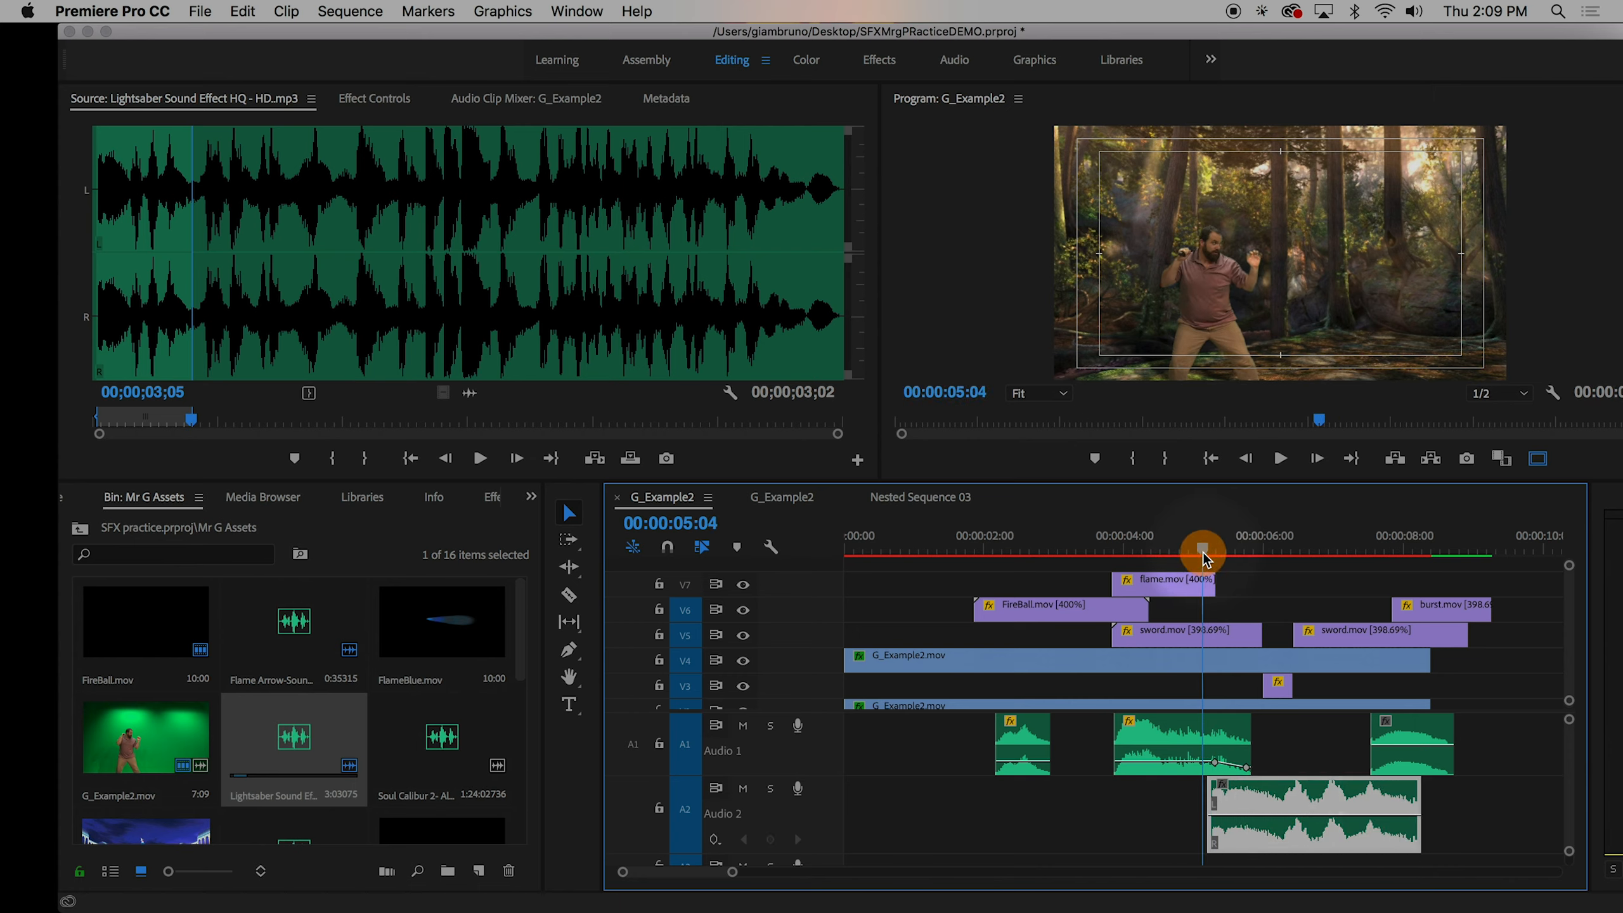
pyautogui.press('space')
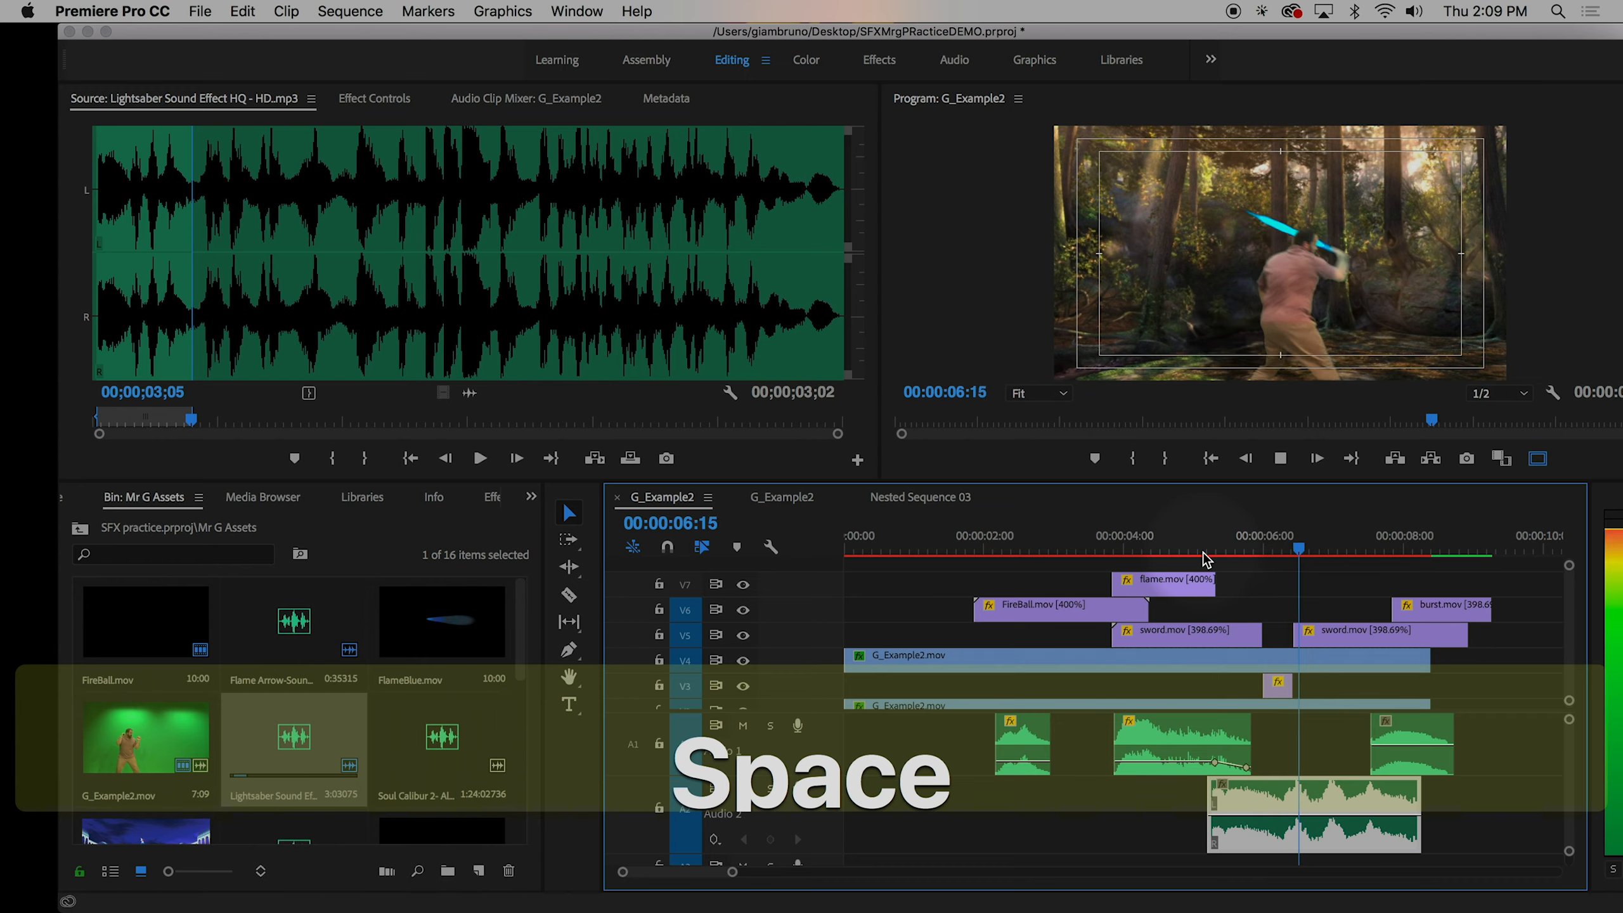
pyautogui.press('space')
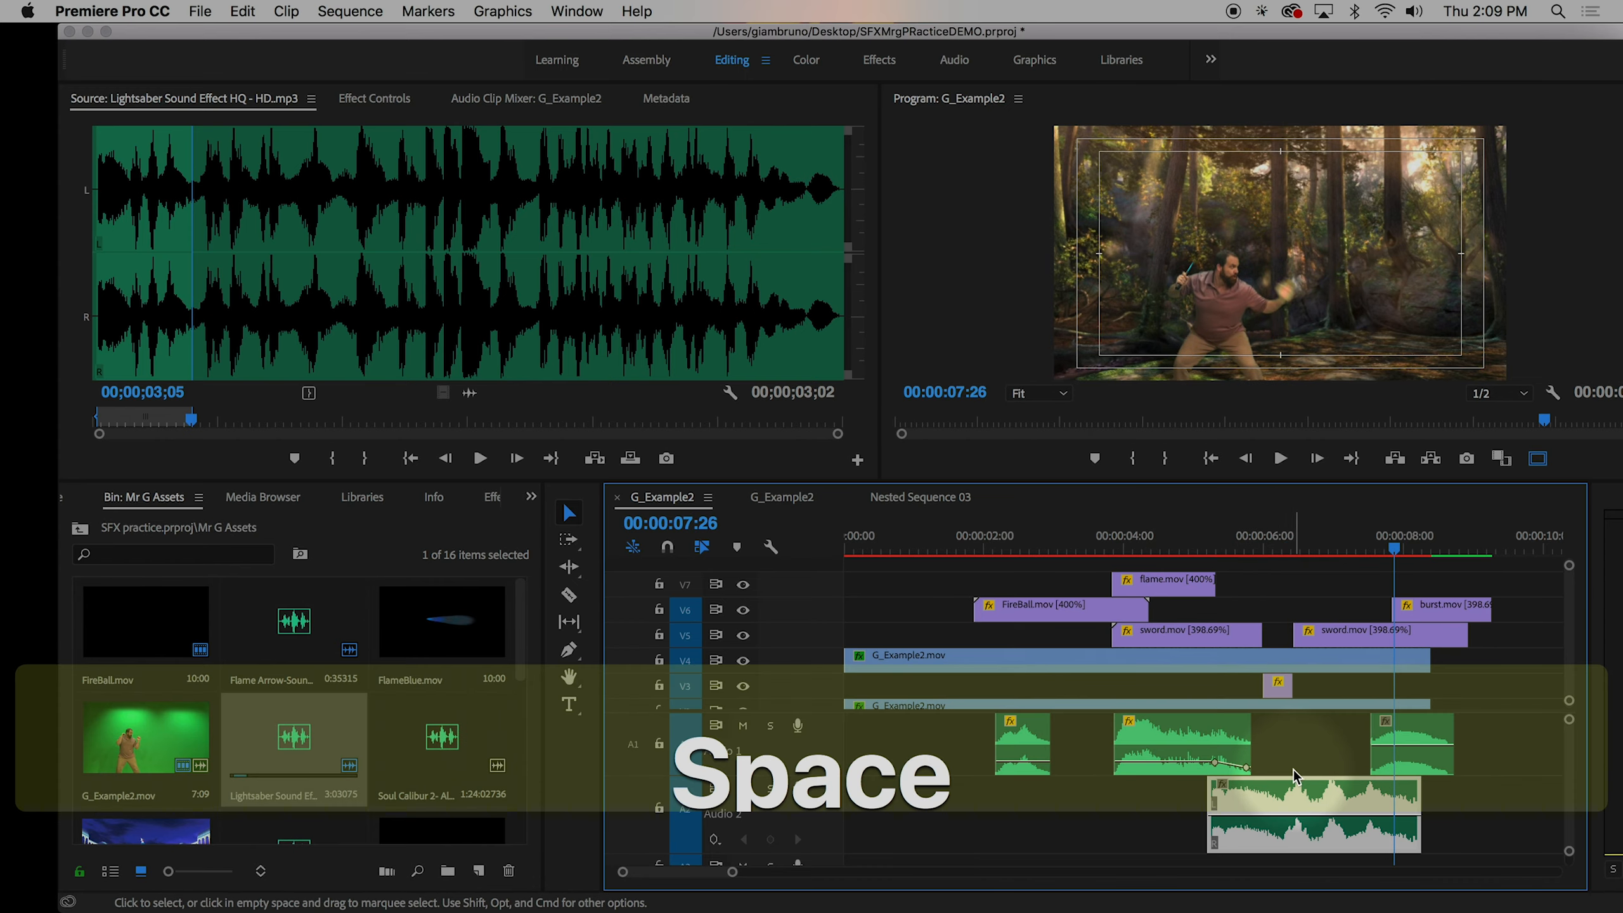
# - Shift the closing Lightsaber clip on A1 slightly later and lower the volume of the A1 and A2 Lightsaber clips
pyautogui.moveTo(1408, 737); pyautogui.dragTo(1424, 737)
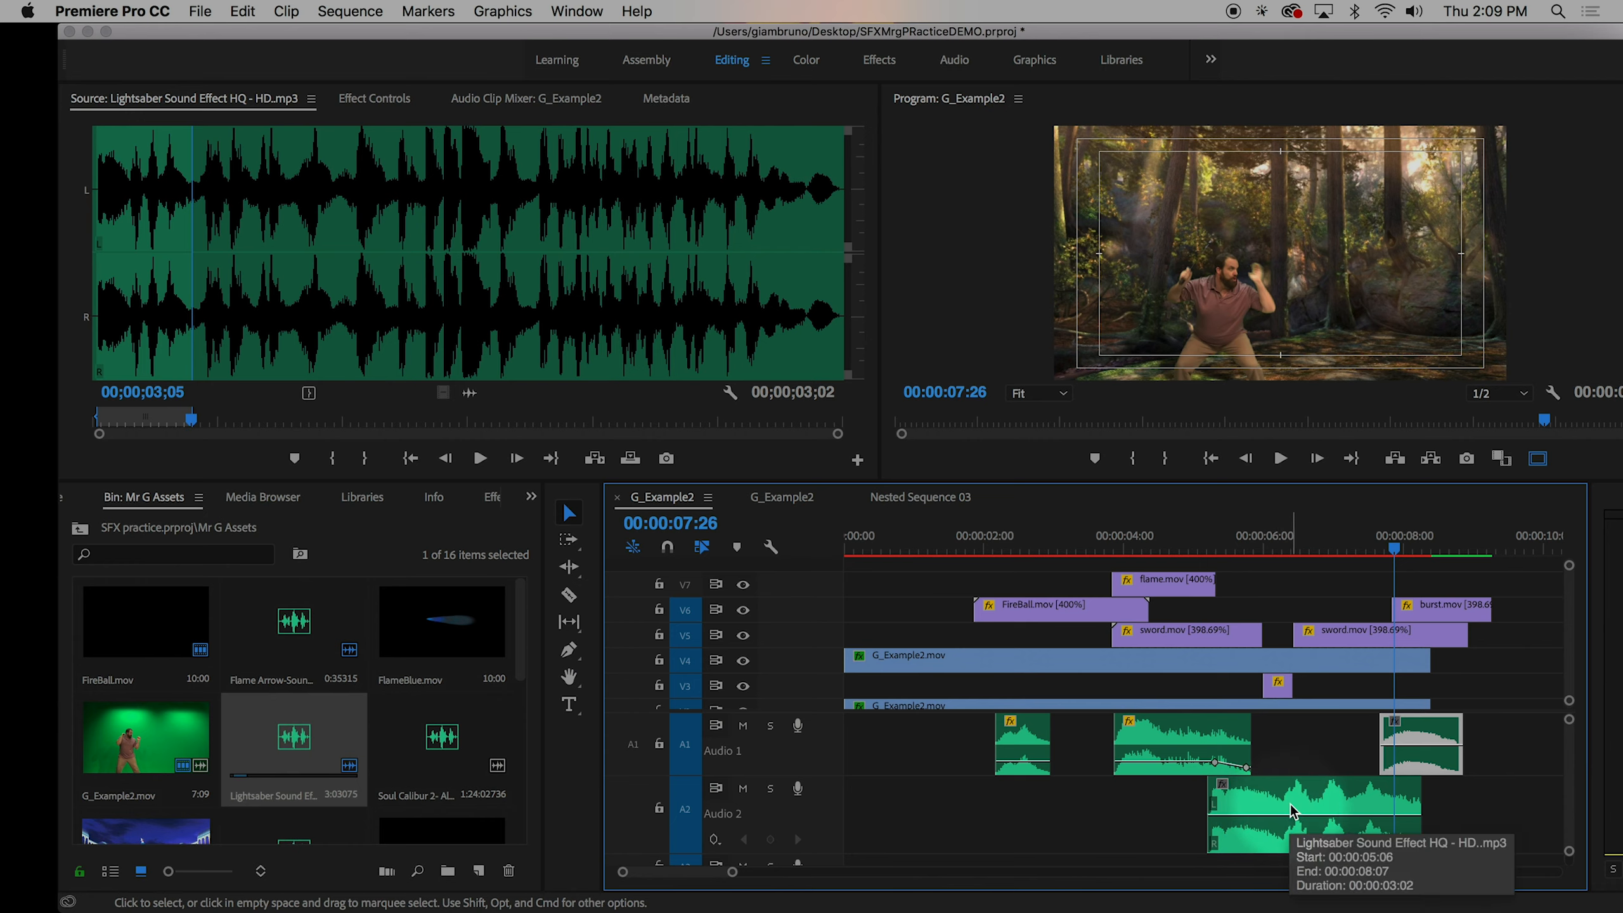
pyautogui.click(1293, 827)
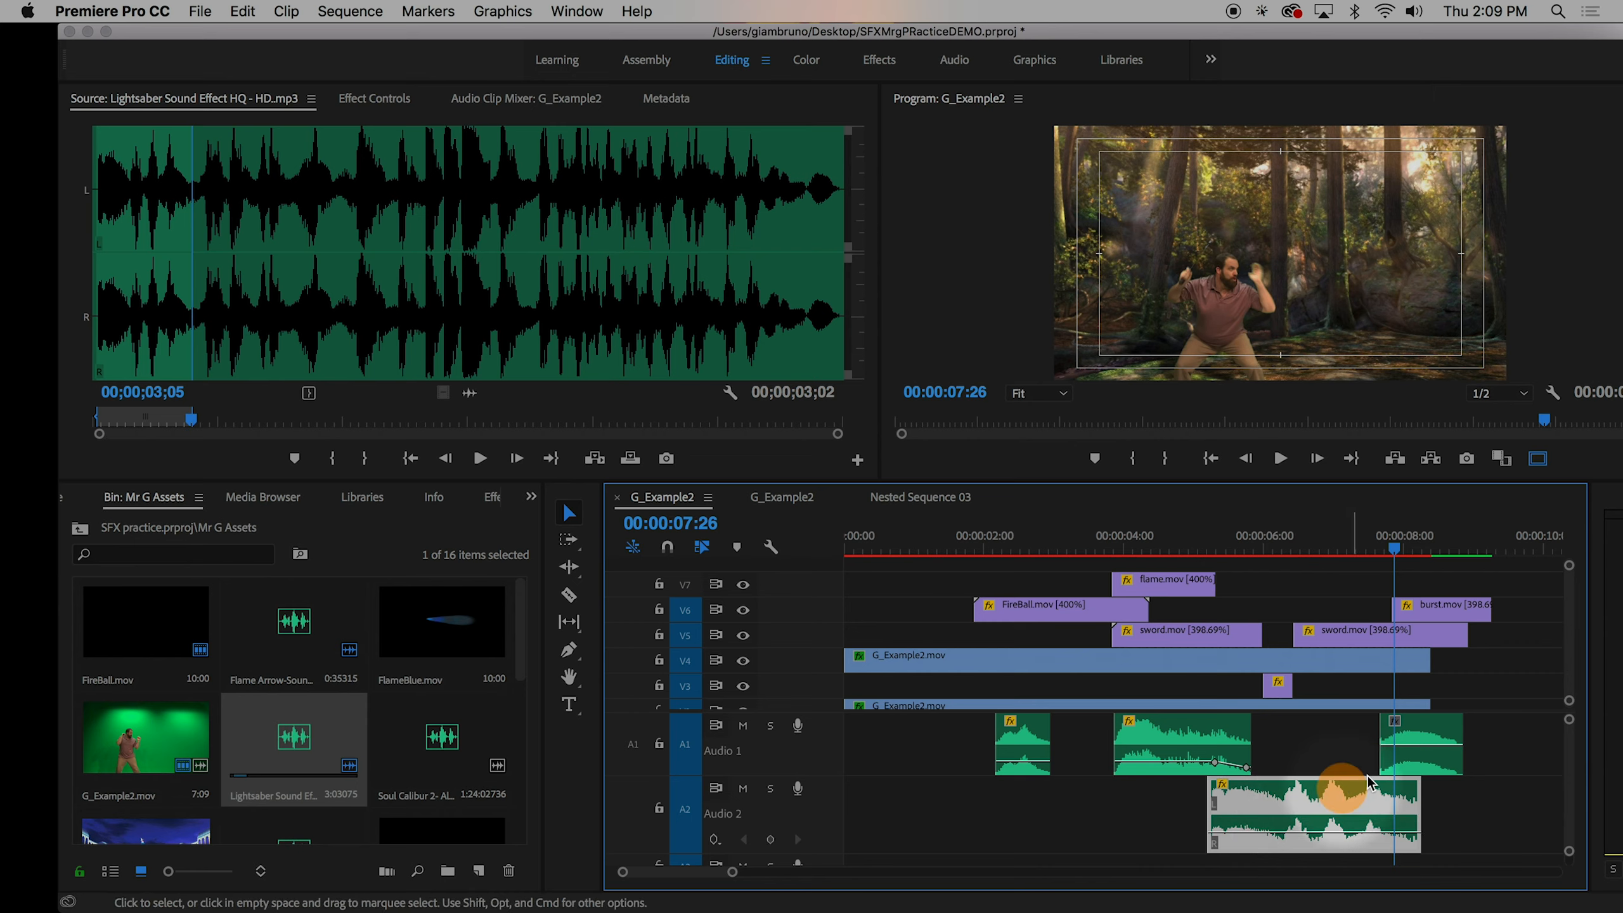
pyautogui.click(1399, 750)
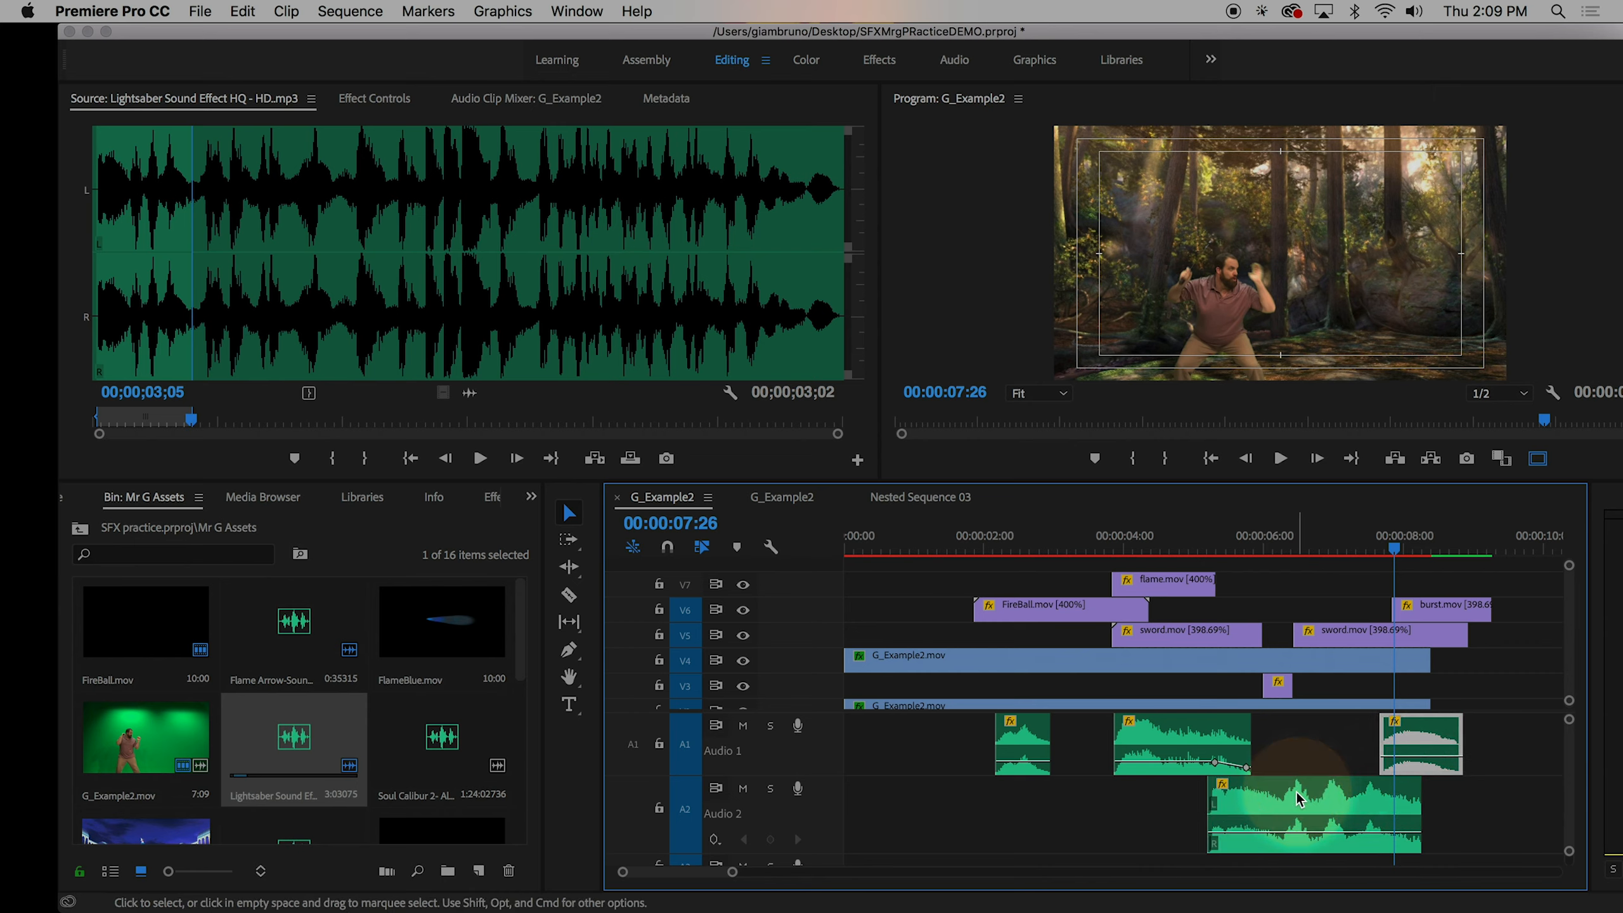
# - Split the A2 Lightsaber clip near 00:00:06:08 and move its second part onto A3, slightly earlier so both parts overlap
pyautogui.press('c')
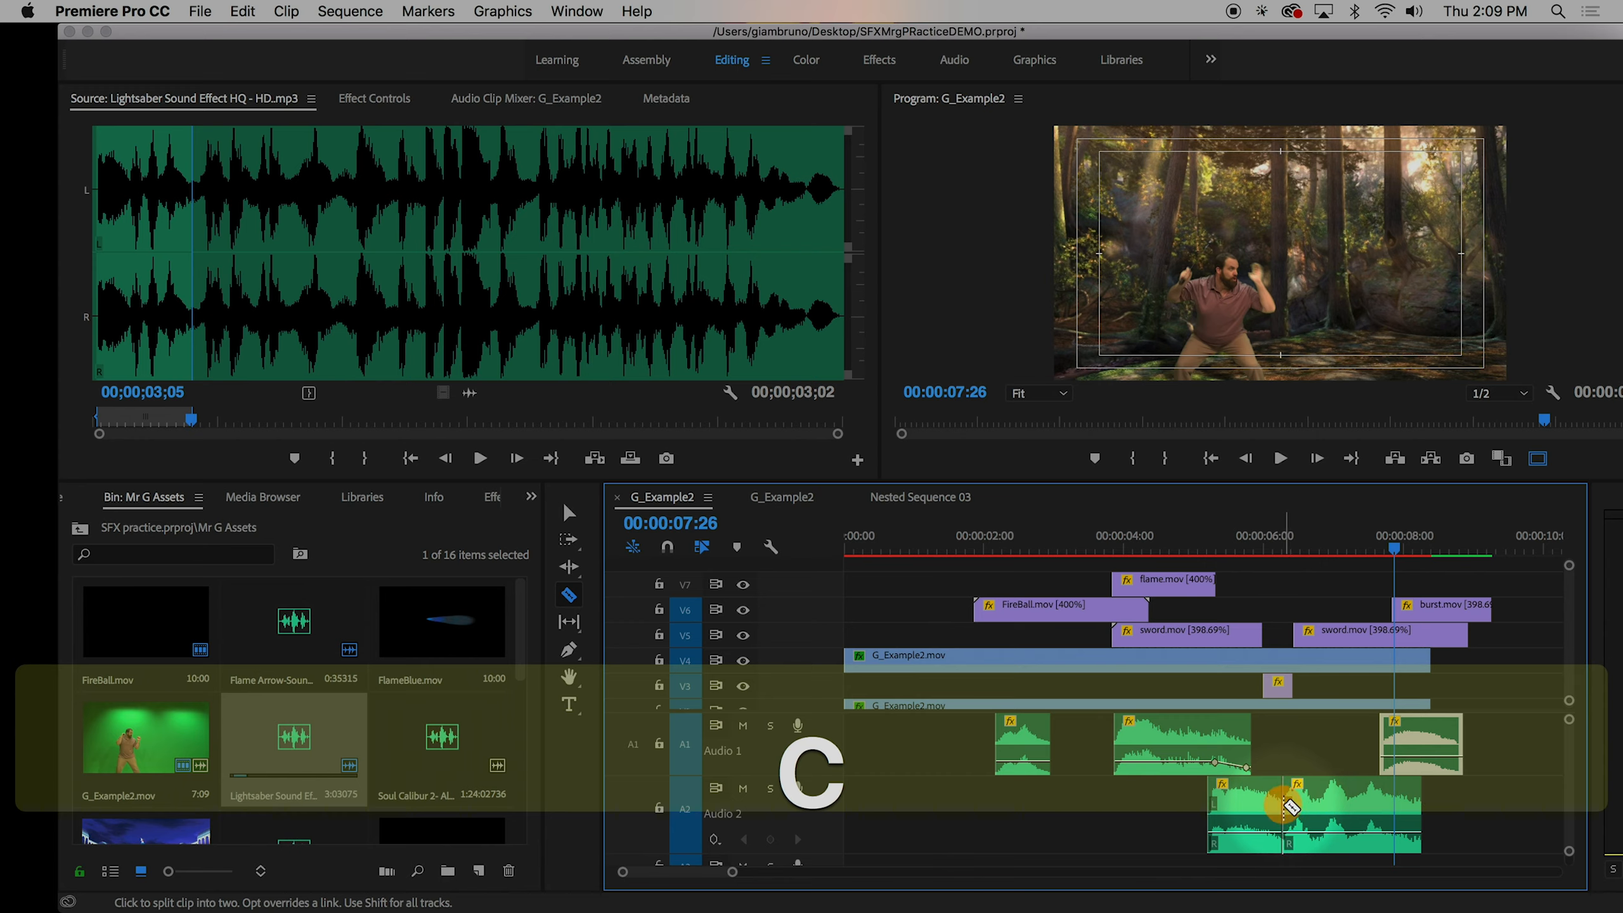
pyautogui.scroll(-2, 1292, 803)
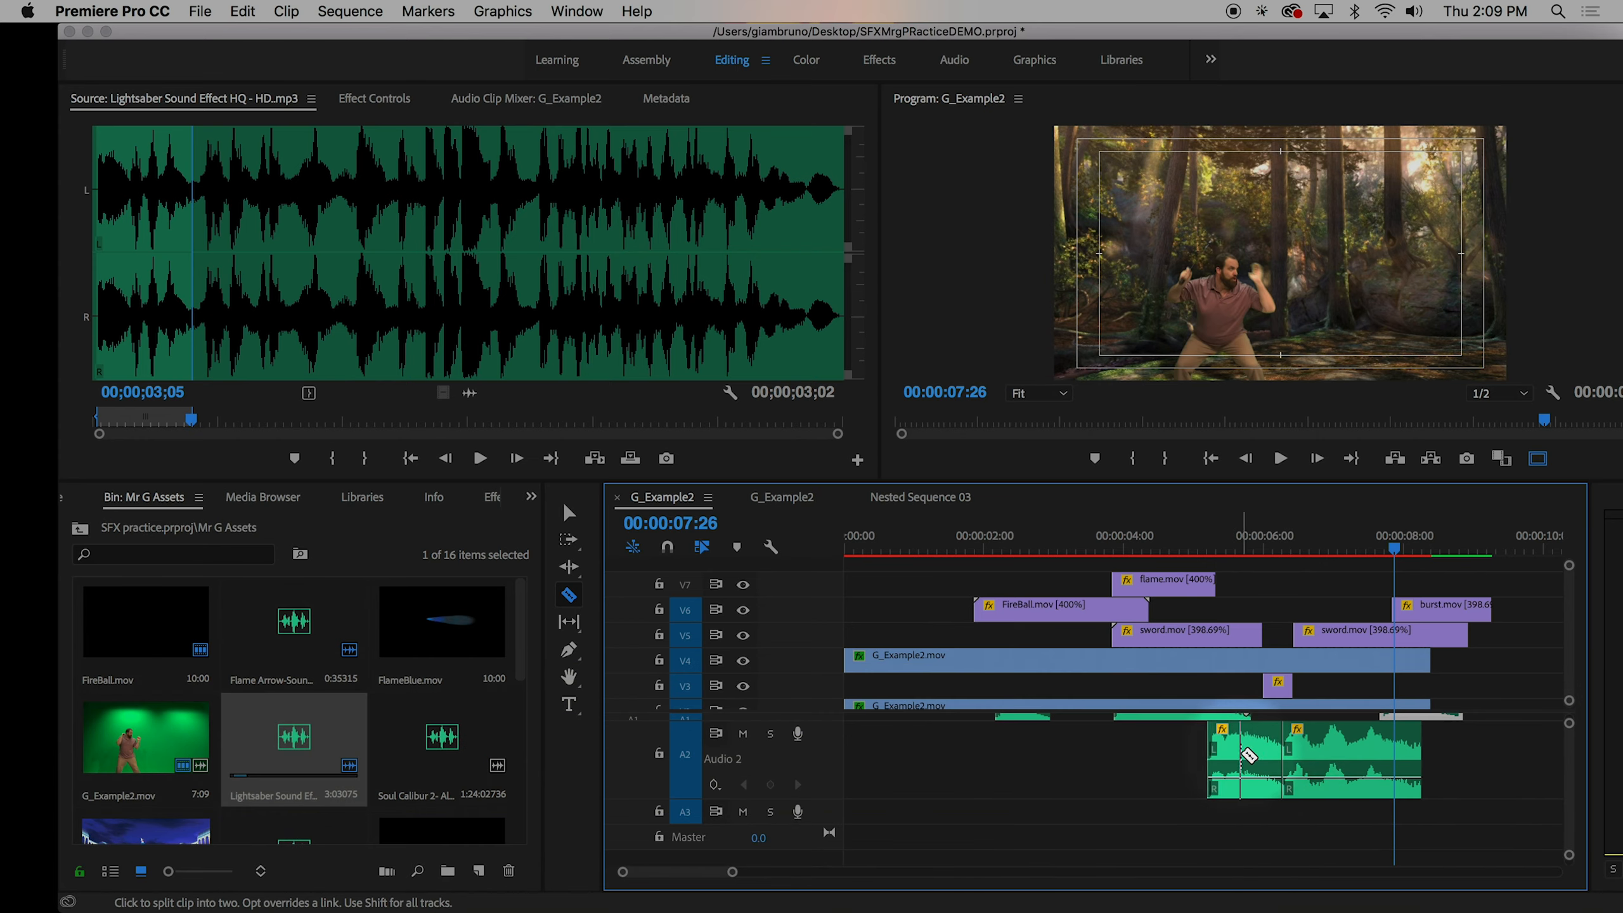
pyautogui.press('v')
pyautogui.moveTo(1303, 758); pyautogui.dragTo(1291, 808)
# - Play back the overlapping Lightsaber parts from 00:00:05:28 and again from further before the cut
pyautogui.click(1261, 553)
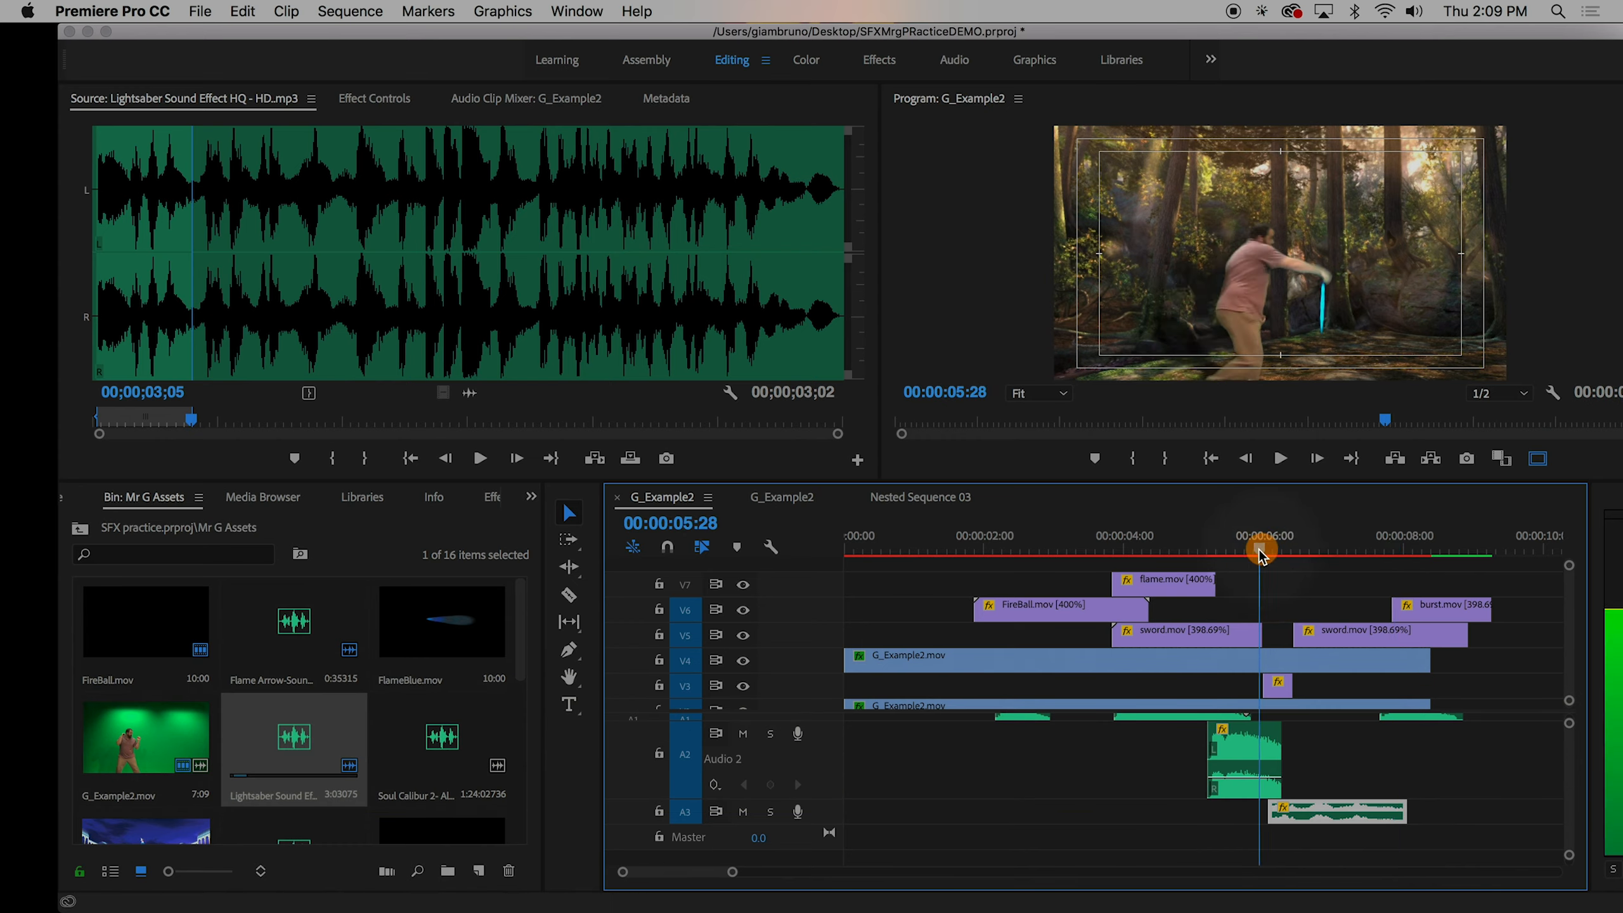
pyautogui.press('space')
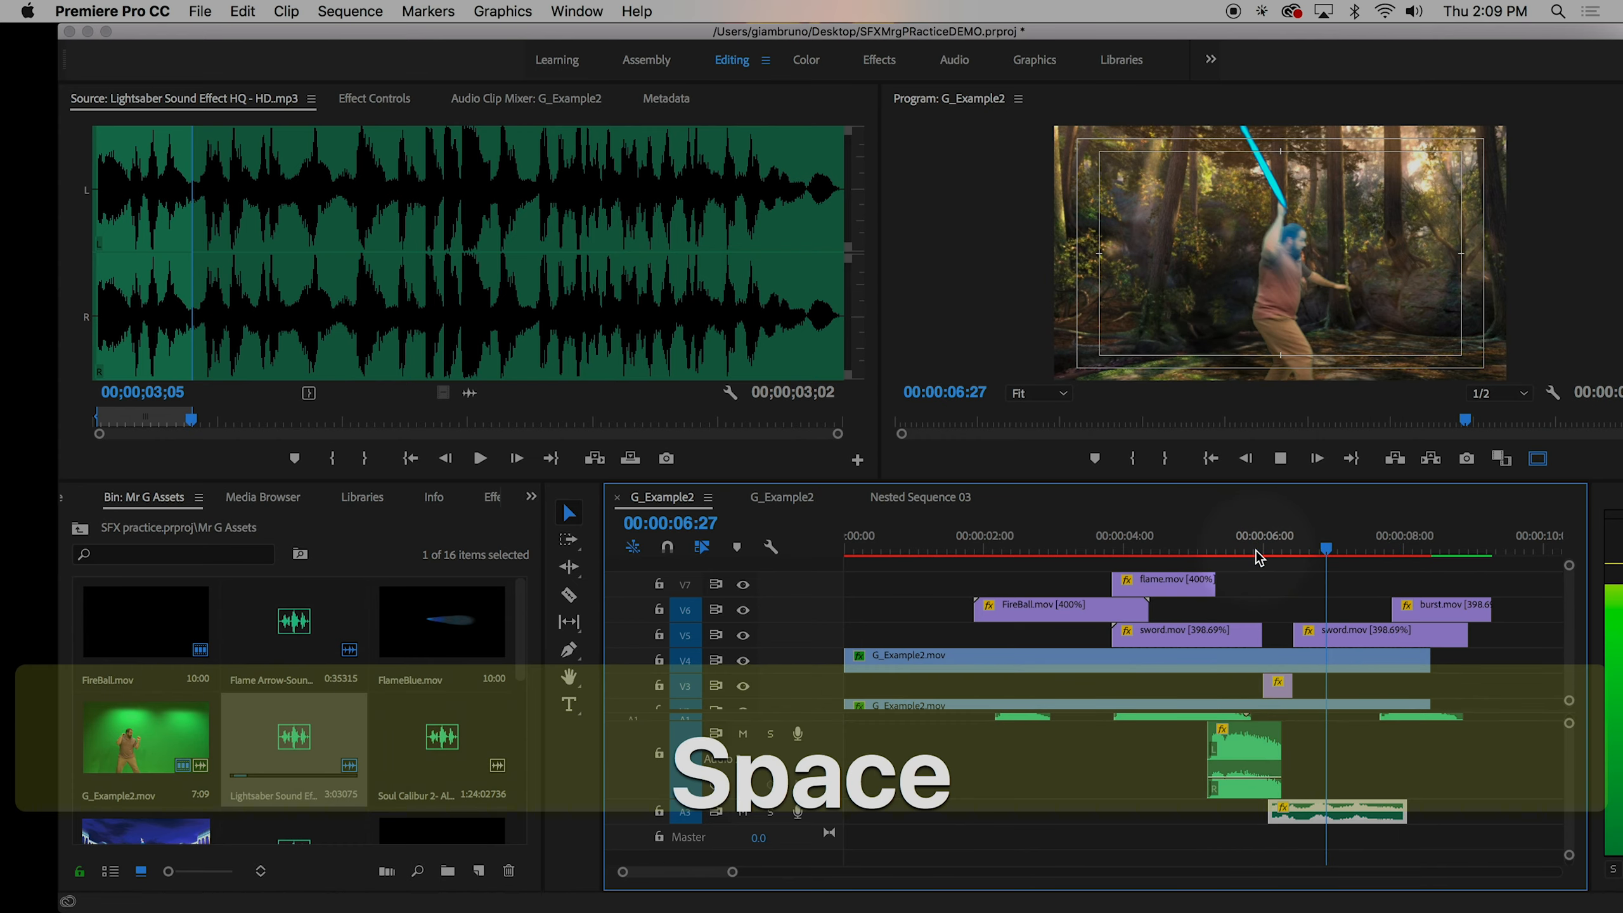
pyautogui.press('space')
pyautogui.click(1245, 553)
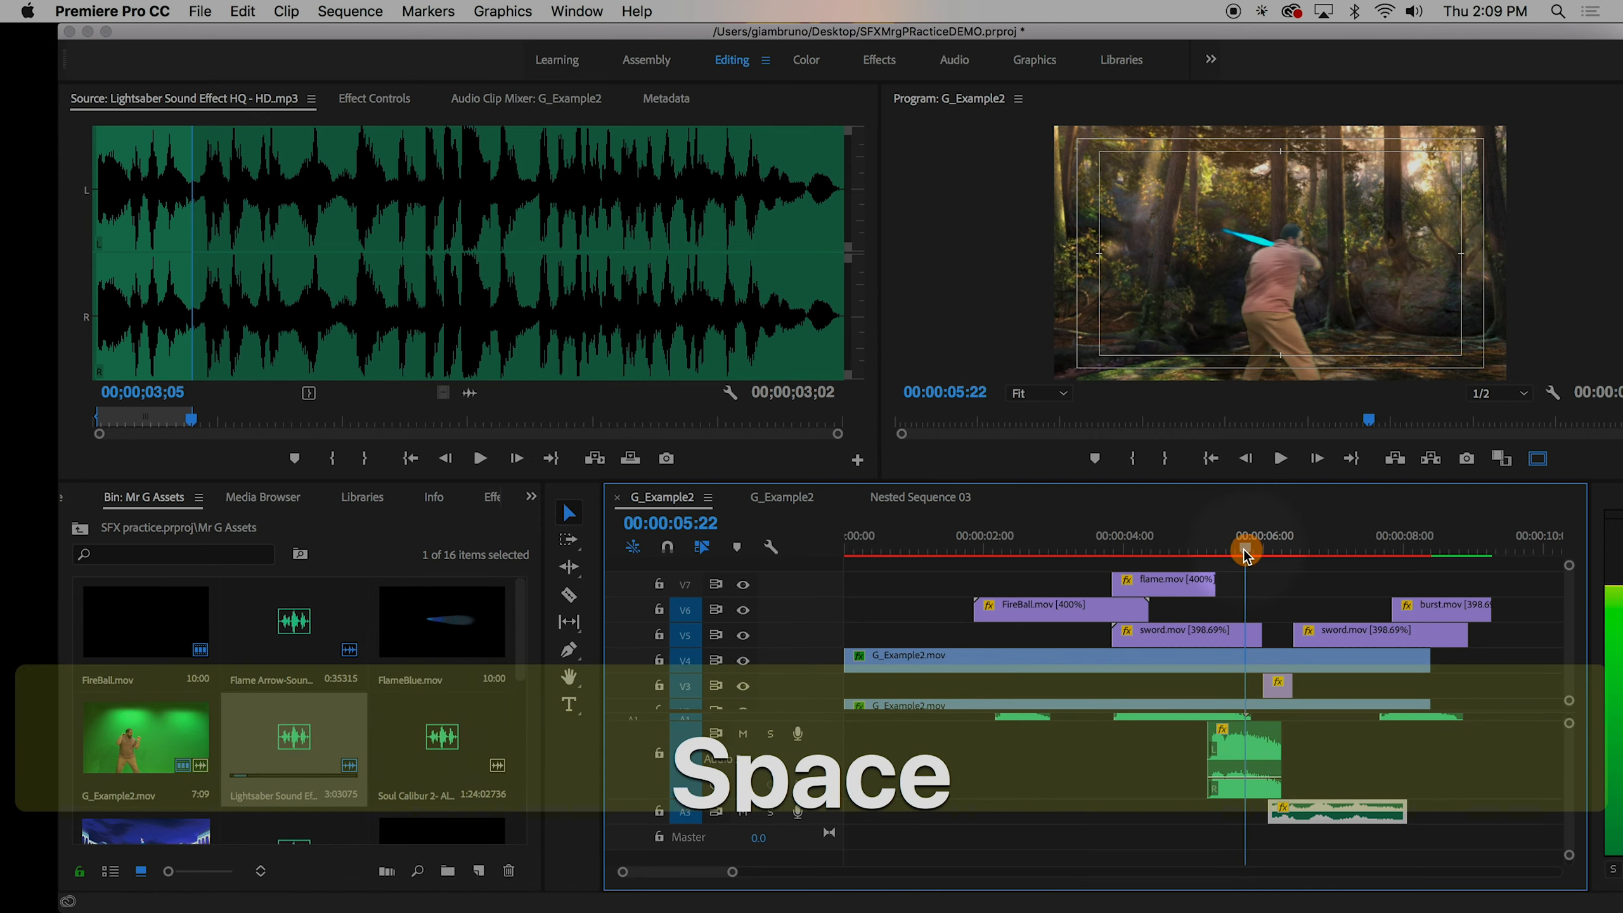
pyautogui.moveTo(1244, 555); pyautogui.dragTo(1214, 555)
pyautogui.press('space')
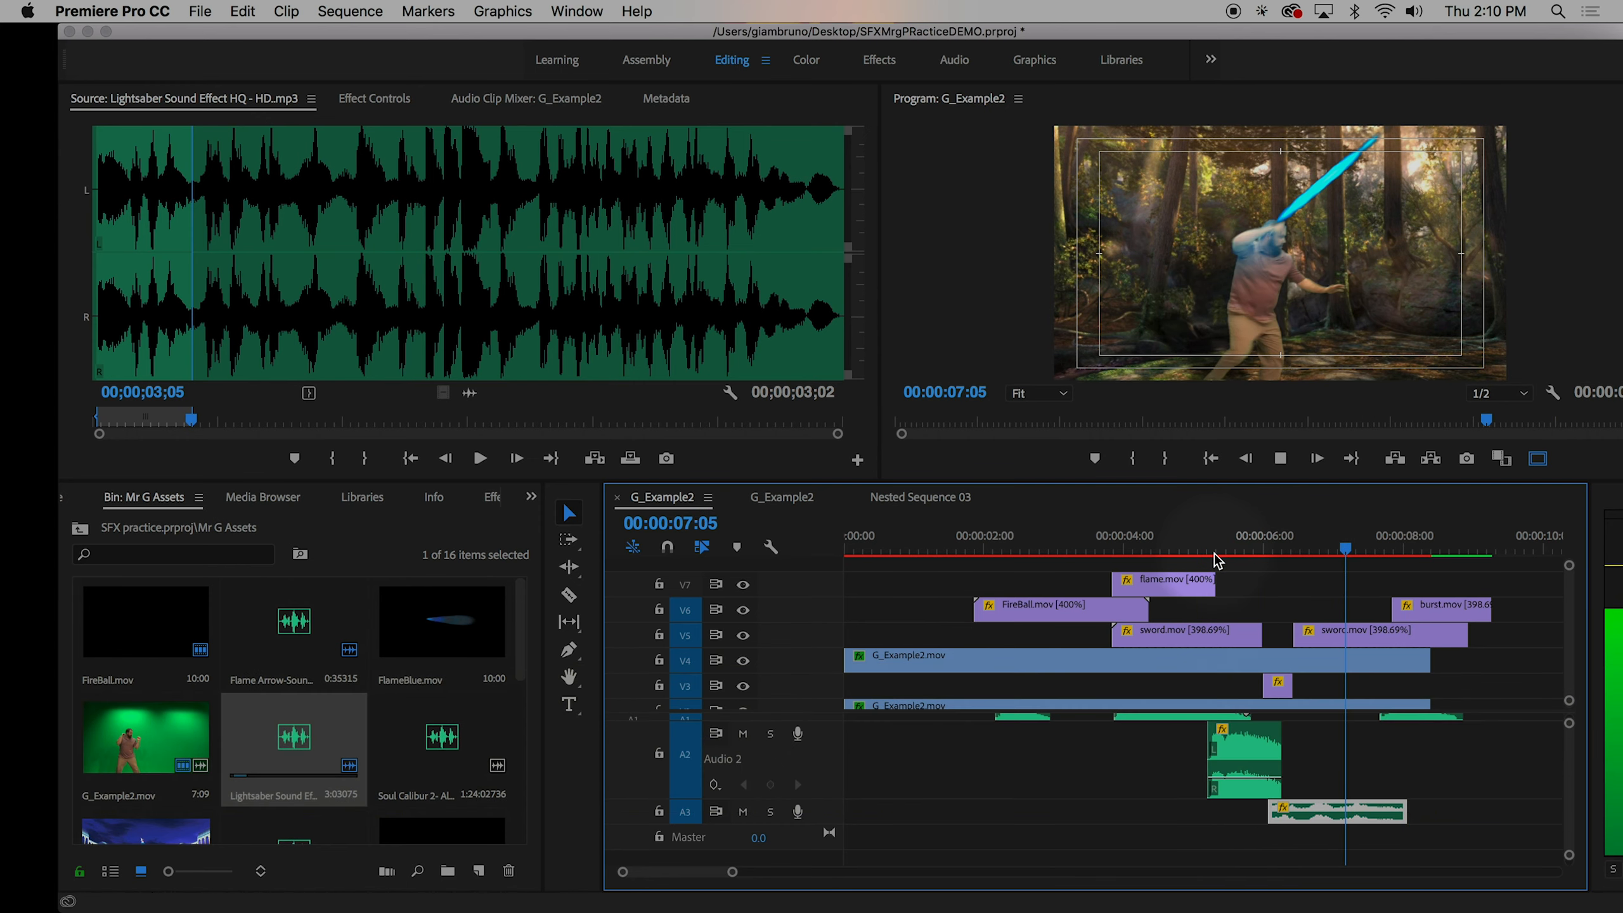
pyautogui.press('space')
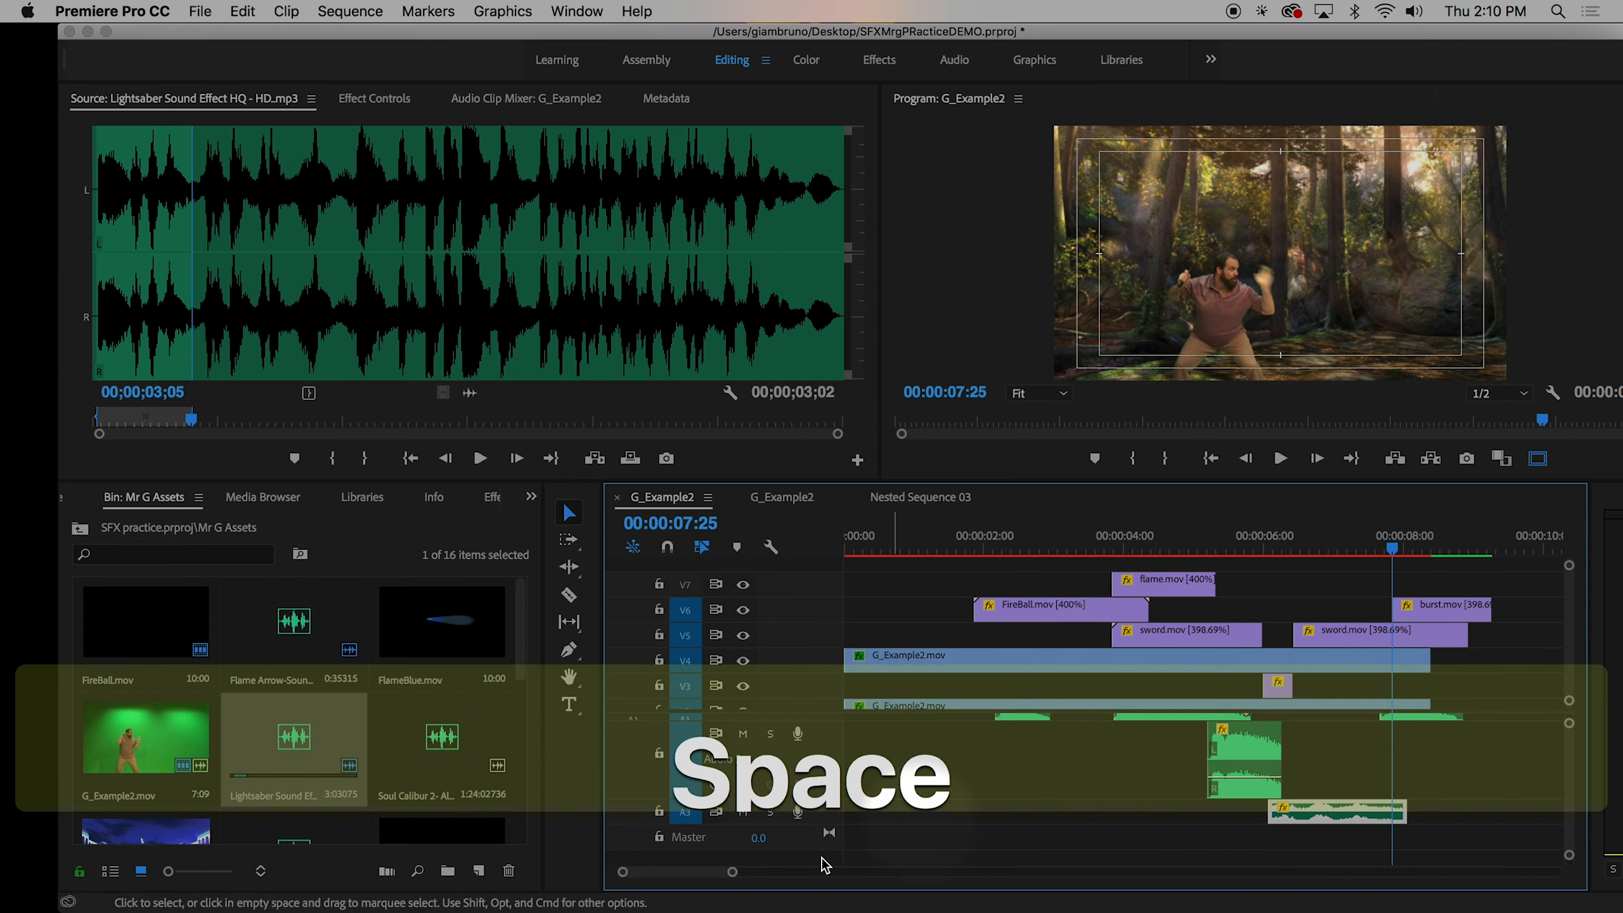
# - Reduce the heights of audio tracks A2 and A3 and select all the sound effect clips on A1 to A3
pyautogui.moveTo(830, 826); pyautogui.dragTo(830, 868)
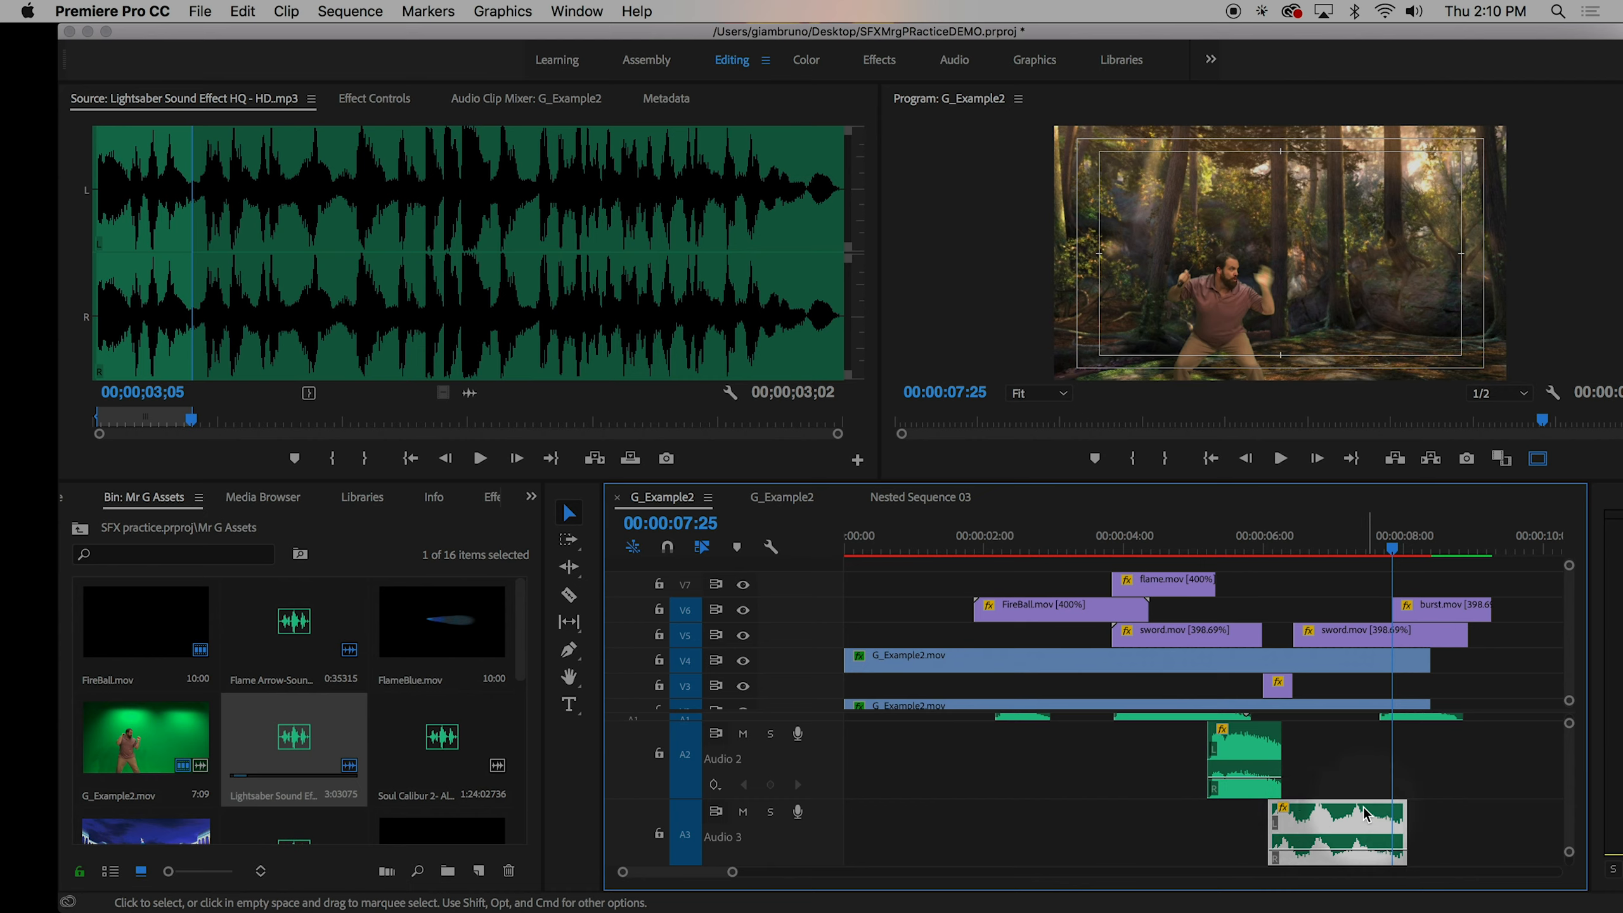
pyautogui.scroll(2, 1367, 764)
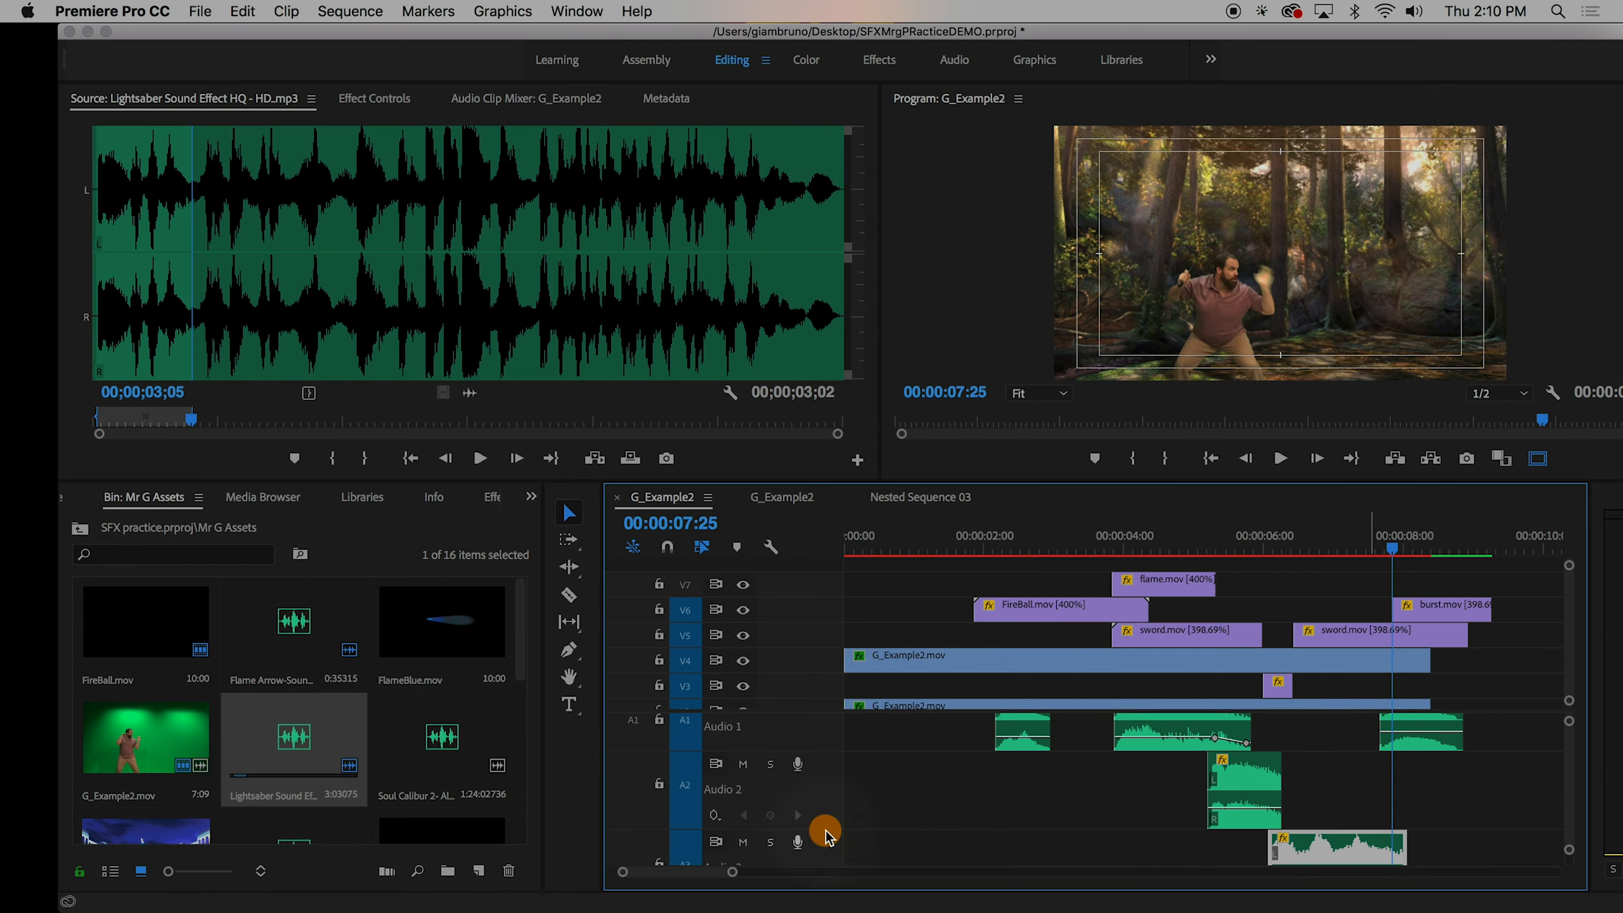
pyautogui.moveTo(825, 831); pyautogui.dragTo(831, 781)
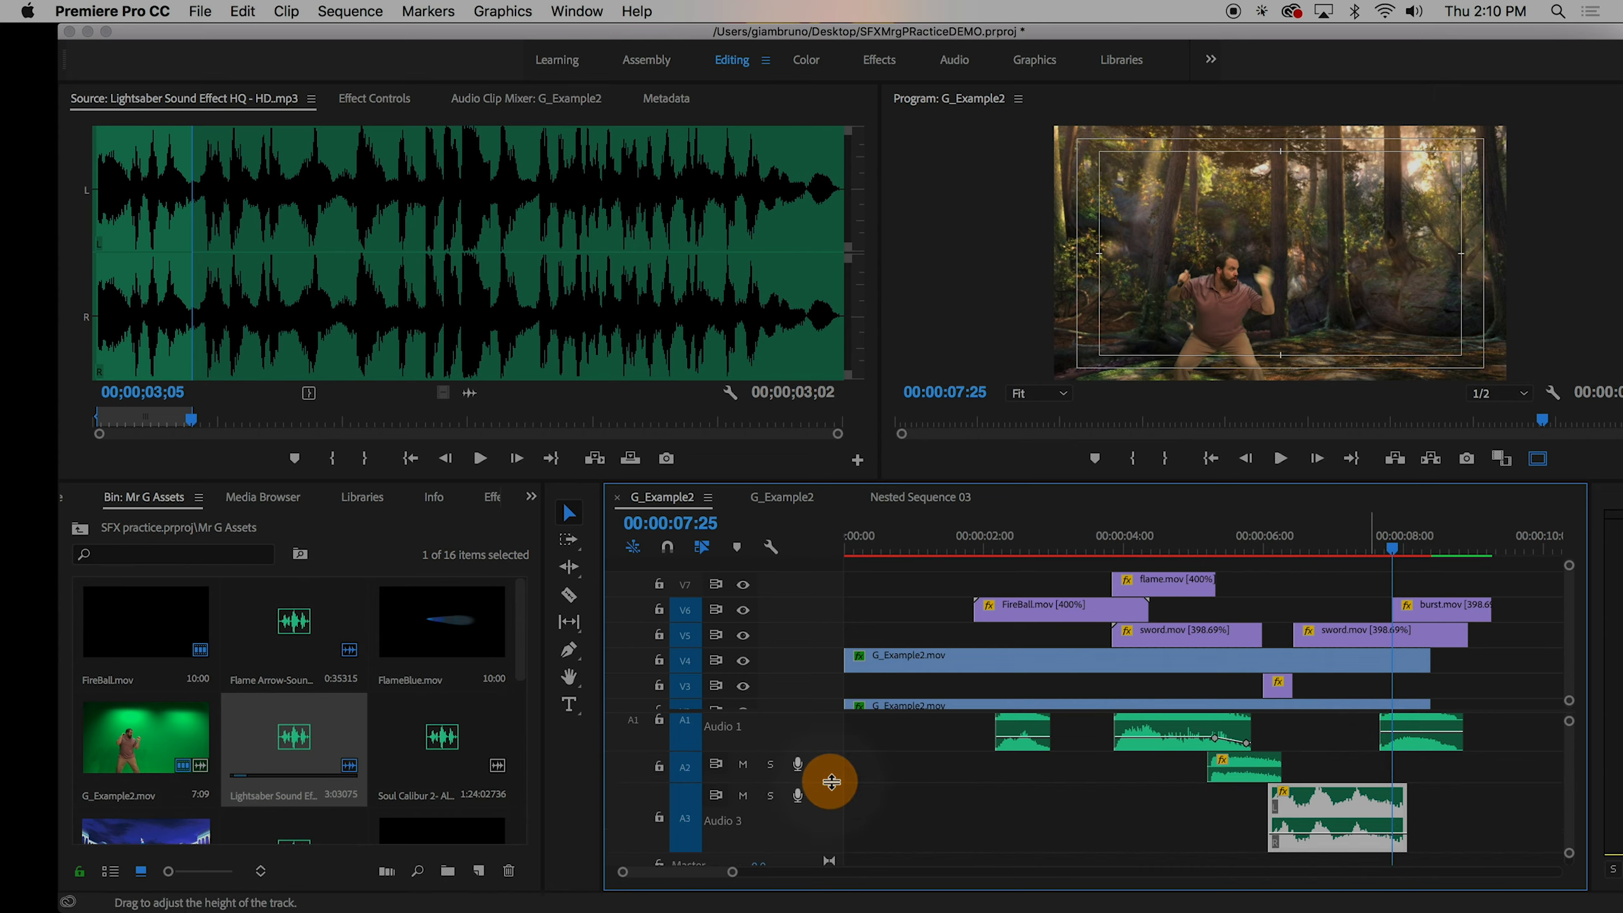
pyautogui.moveTo(829, 851); pyautogui.dragTo(832, 796)
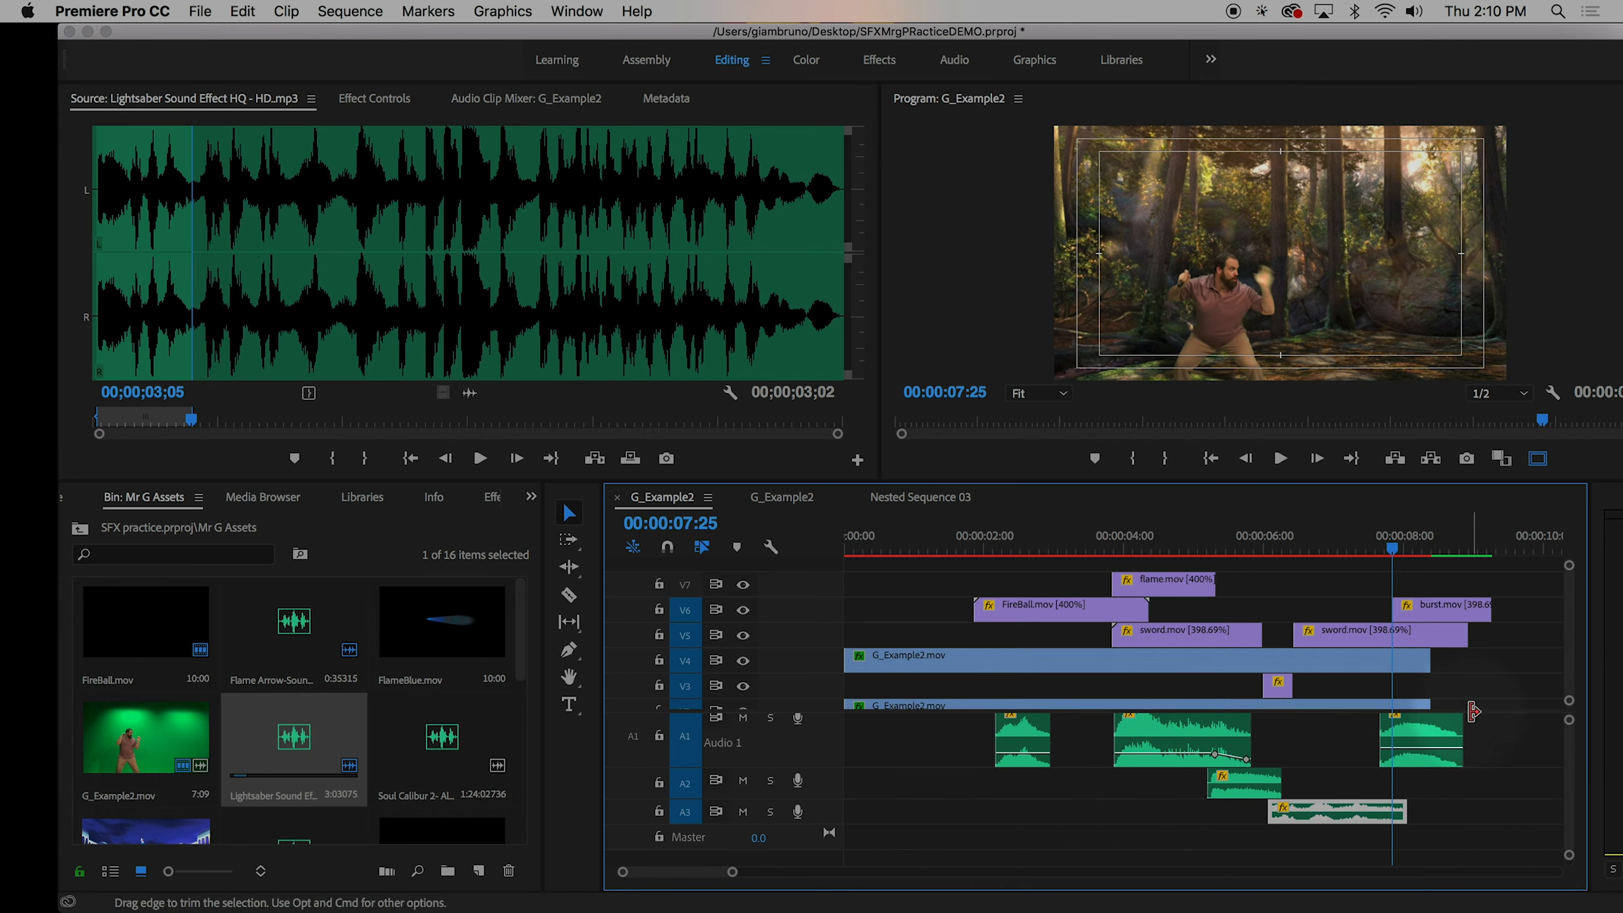
pyautogui.moveTo(1510, 743); pyautogui.dragTo(959, 818)
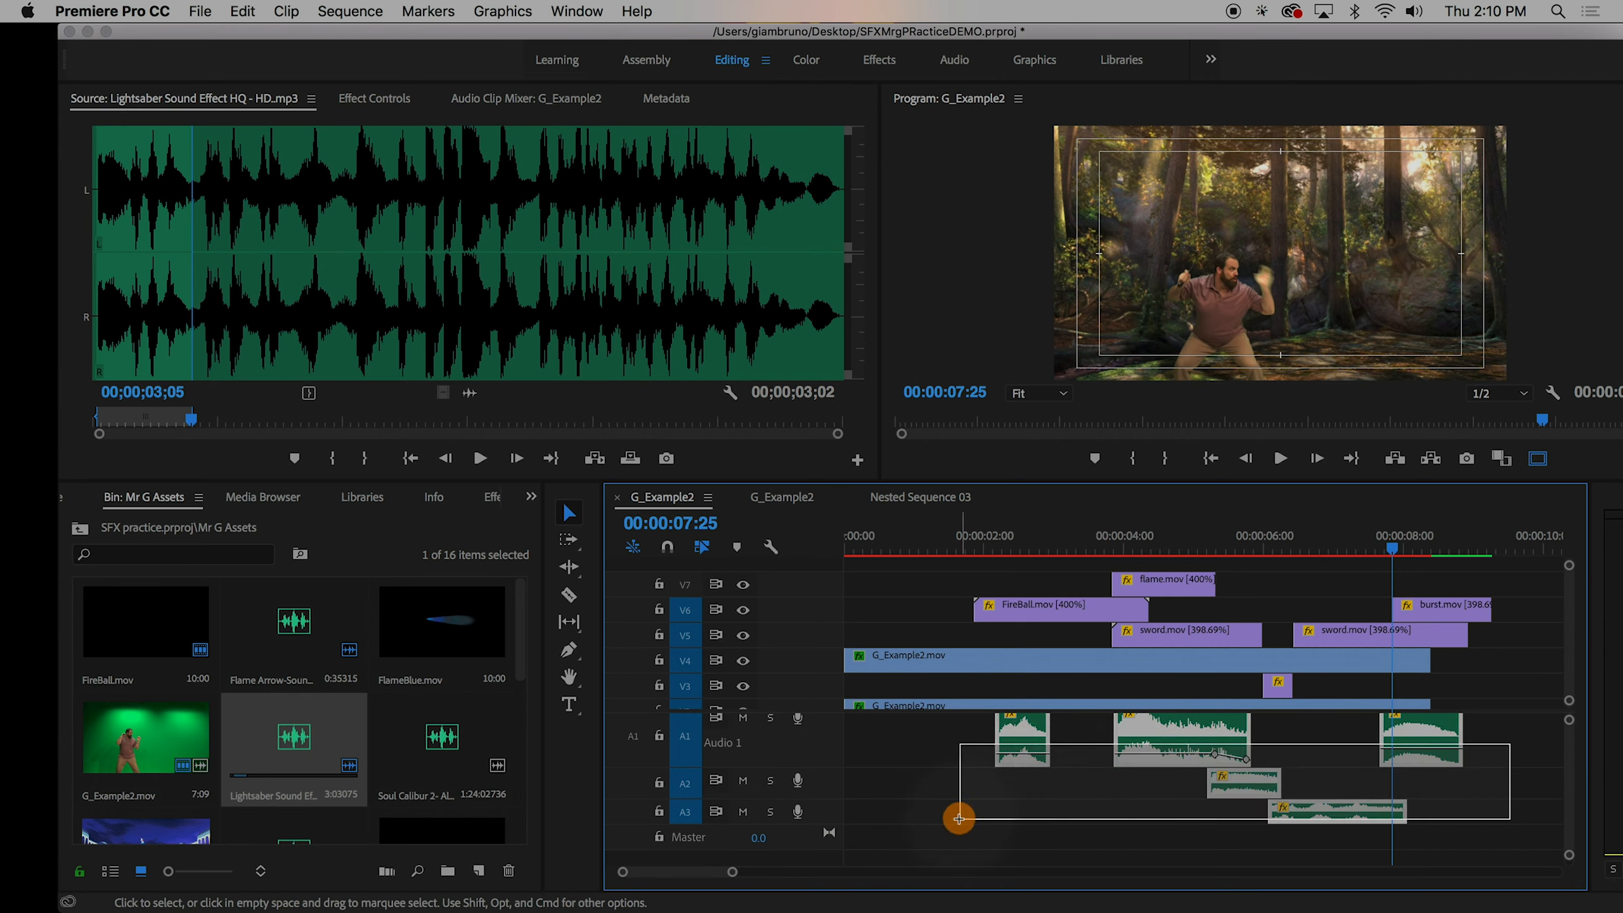
pyautogui.click(1475, 751)
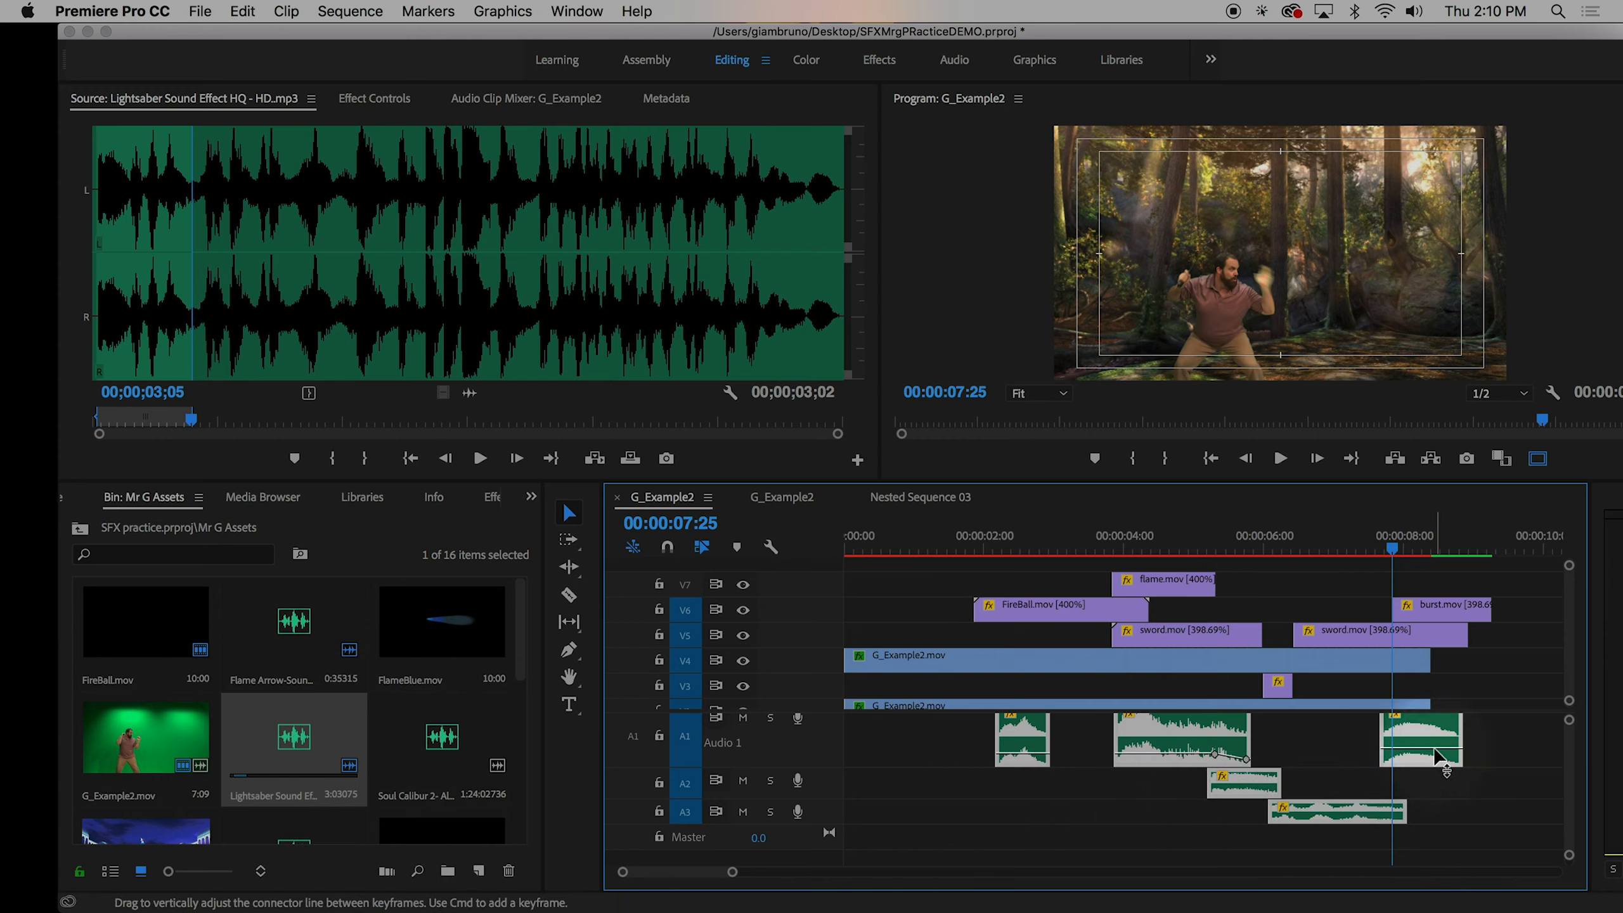
pyautogui.press('p')
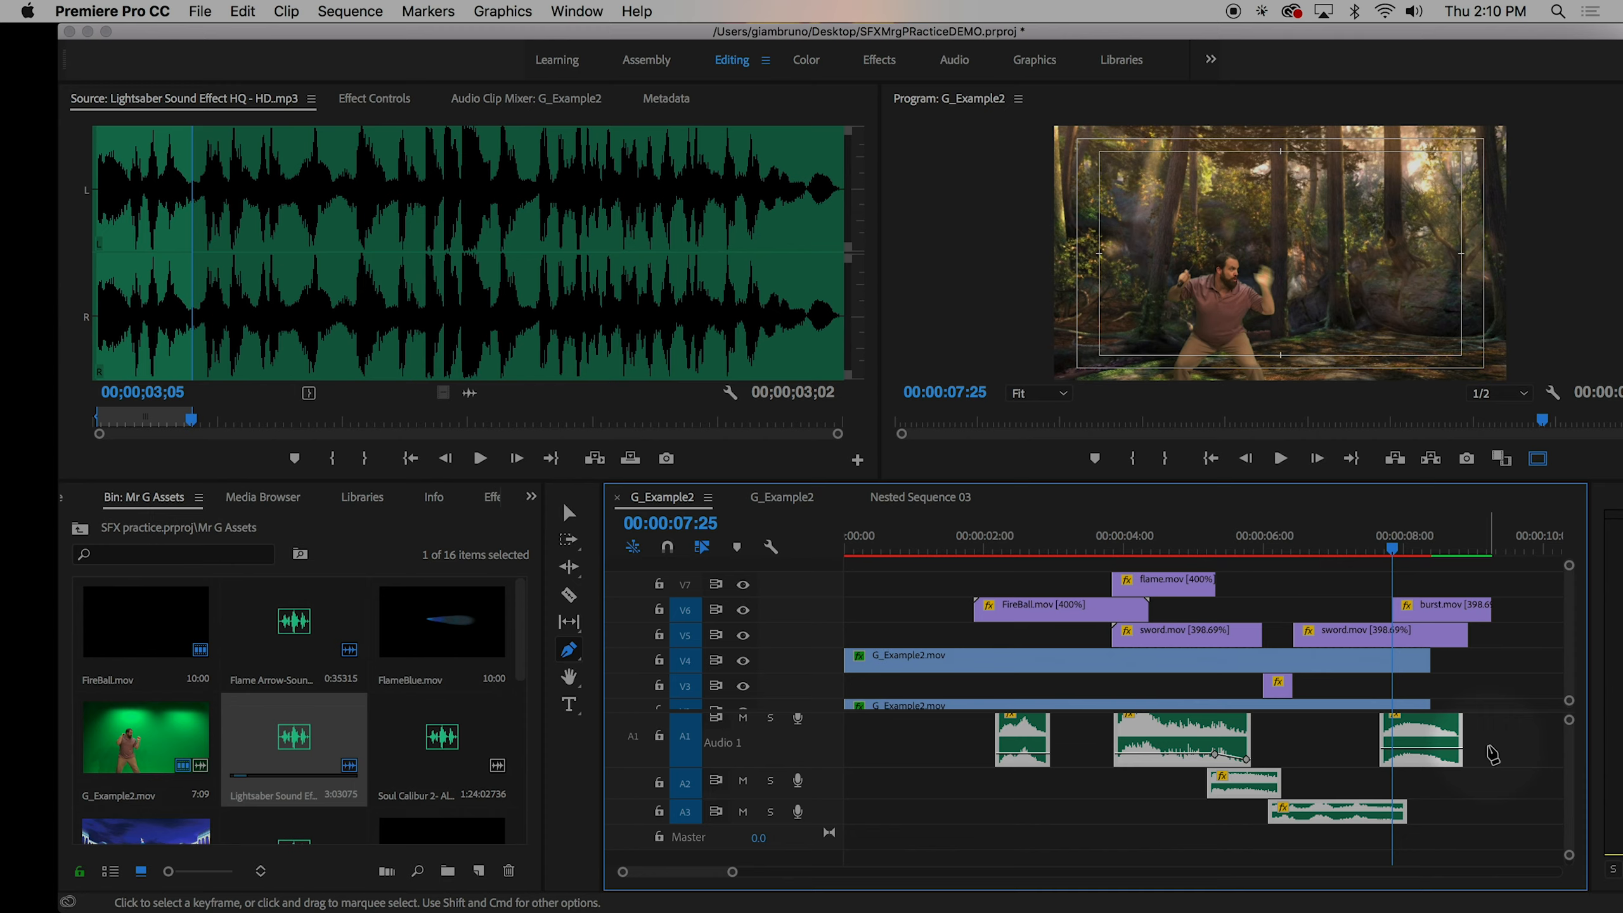
pyautogui.press('a')
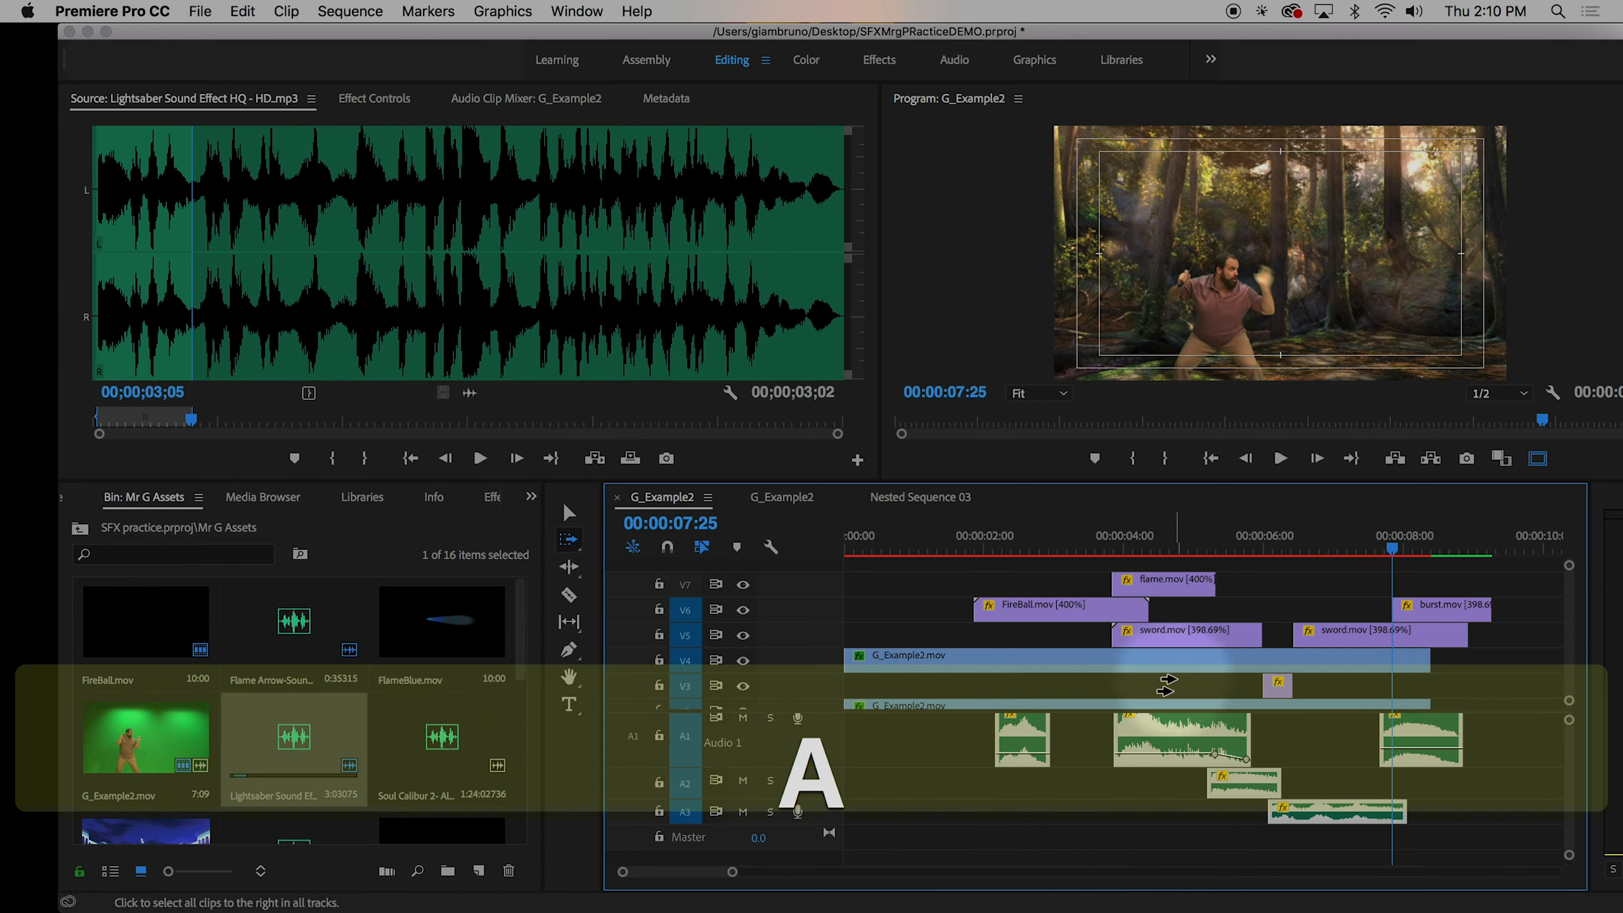
pyautogui.press('v')
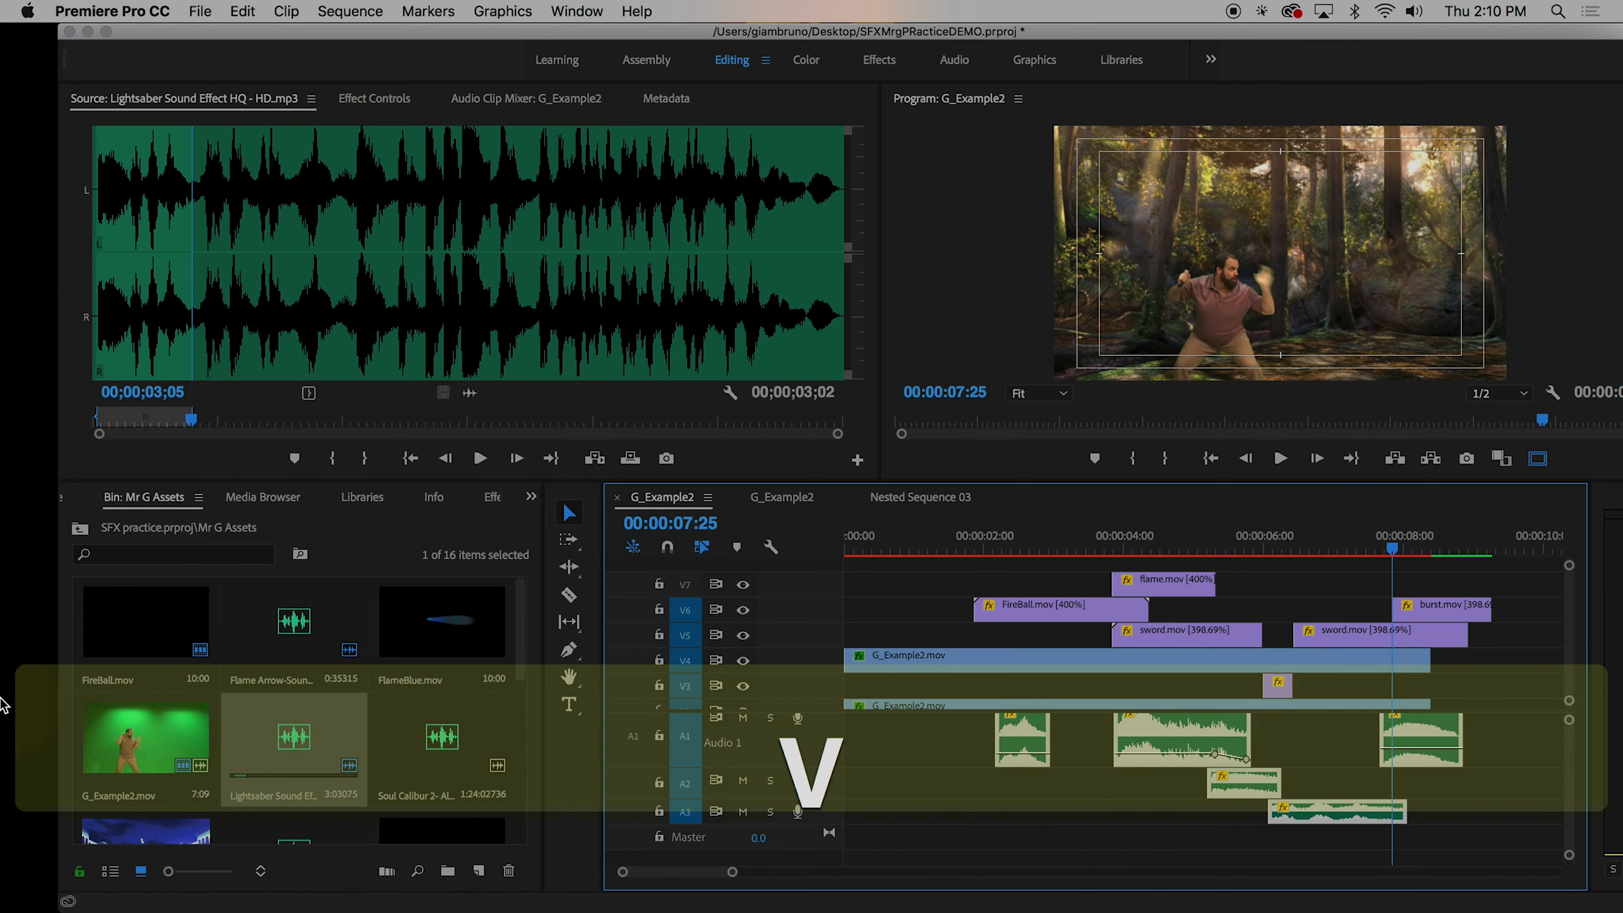
# - Switch to Chrome to check the Green Screen Practice requirements slide and return to Premiere Pro
pyautogui.moveTo(72, 484)
pyautogui.click(61, 175)
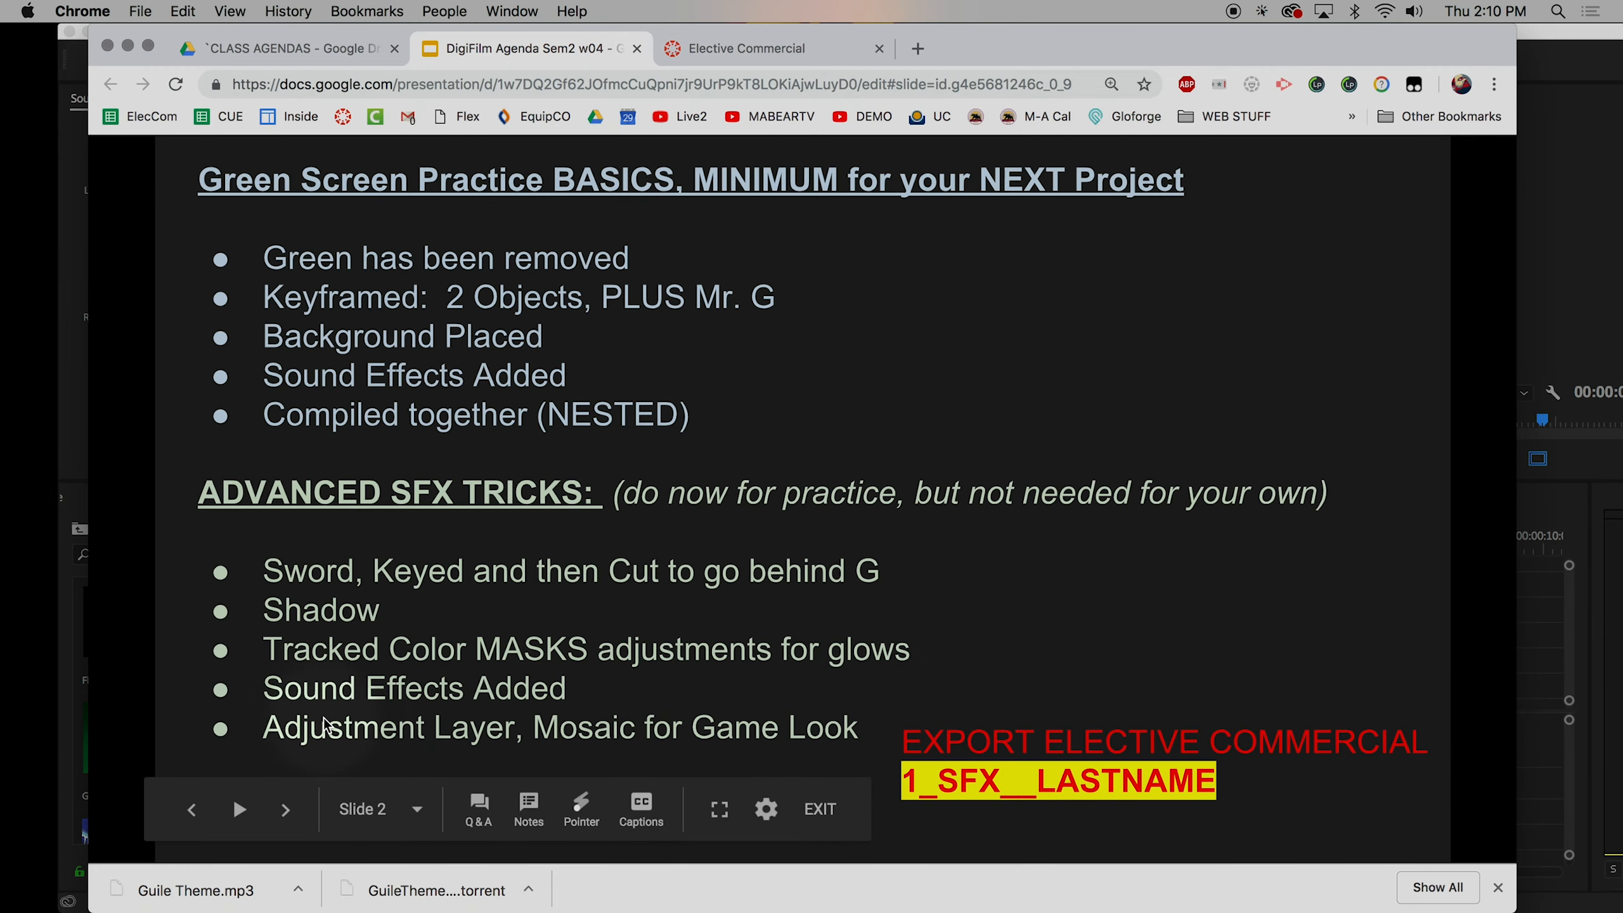
pyautogui.click(1561, 30)
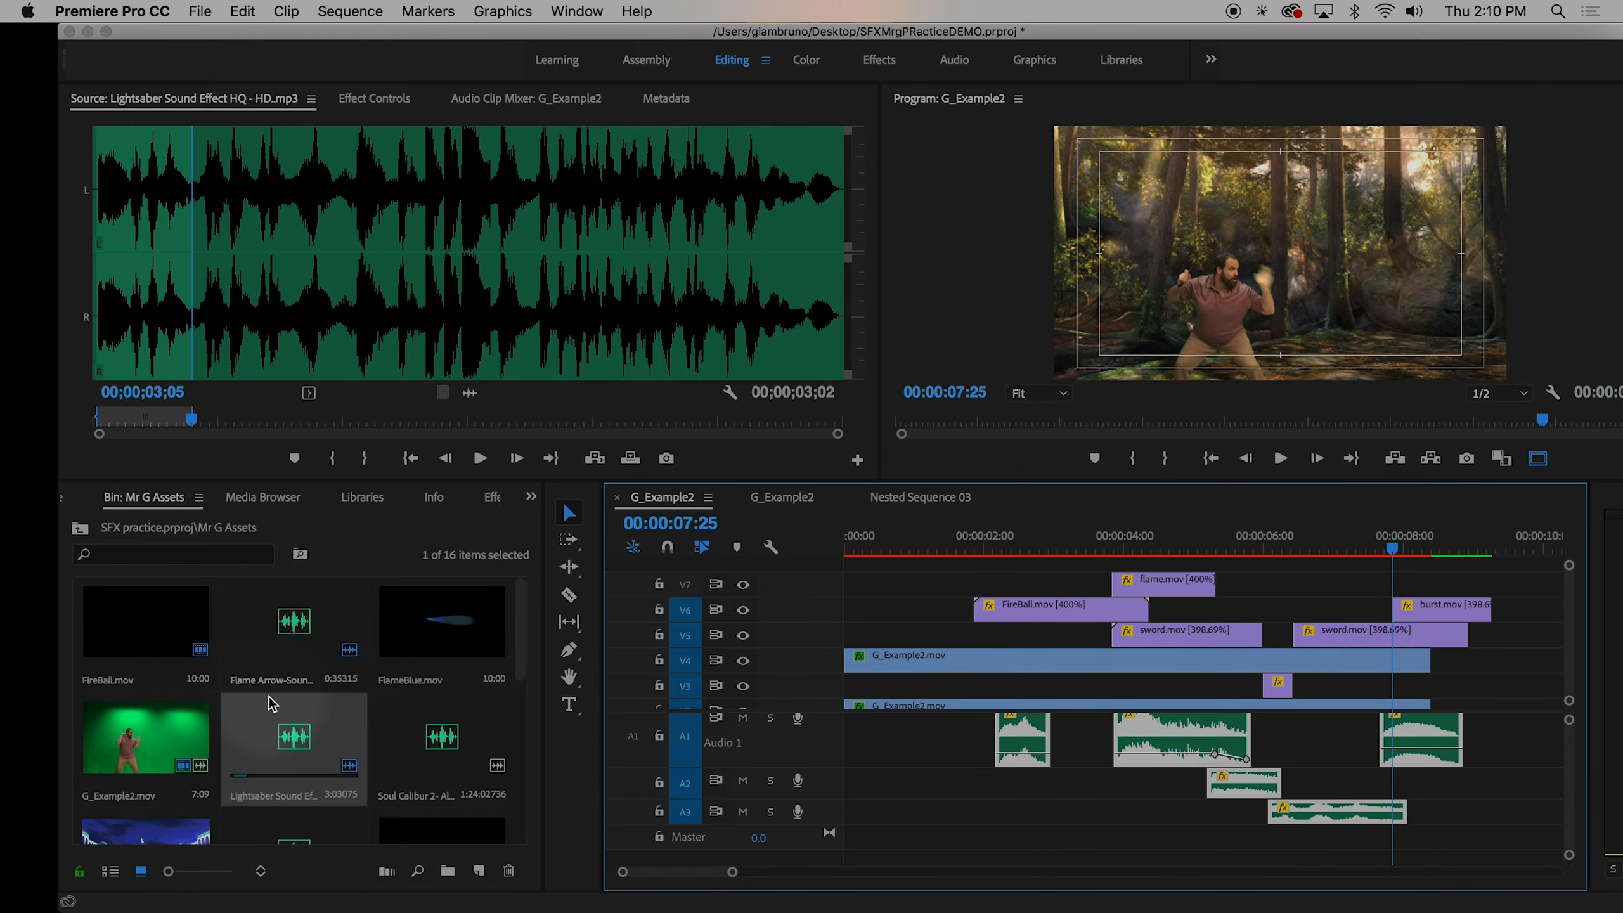
# - Preview the Soul Calibur 2 voice clips sound from about 00;00;27 and look through the rest of the Mr G Assets bin
pyautogui.scroll(-3, 269, 697)
pyautogui.scroll(2, 269, 698)
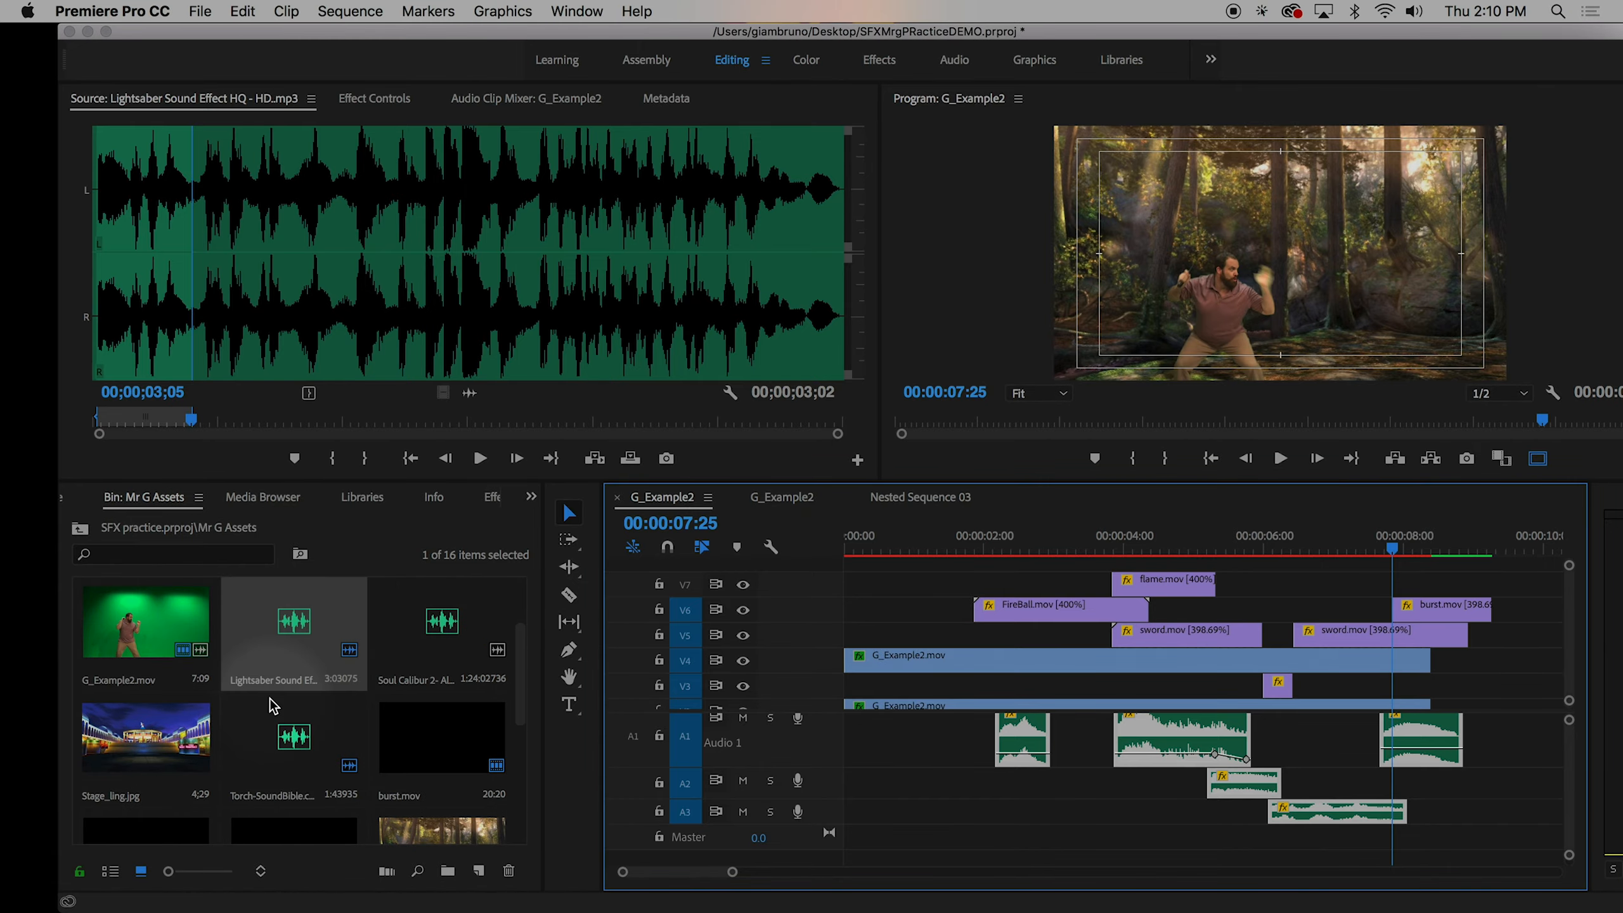
pyautogui.doubleClick(428, 632)
pyautogui.moveTo(416, 409); pyautogui.dragTo(349, 416)
pyautogui.press('space')
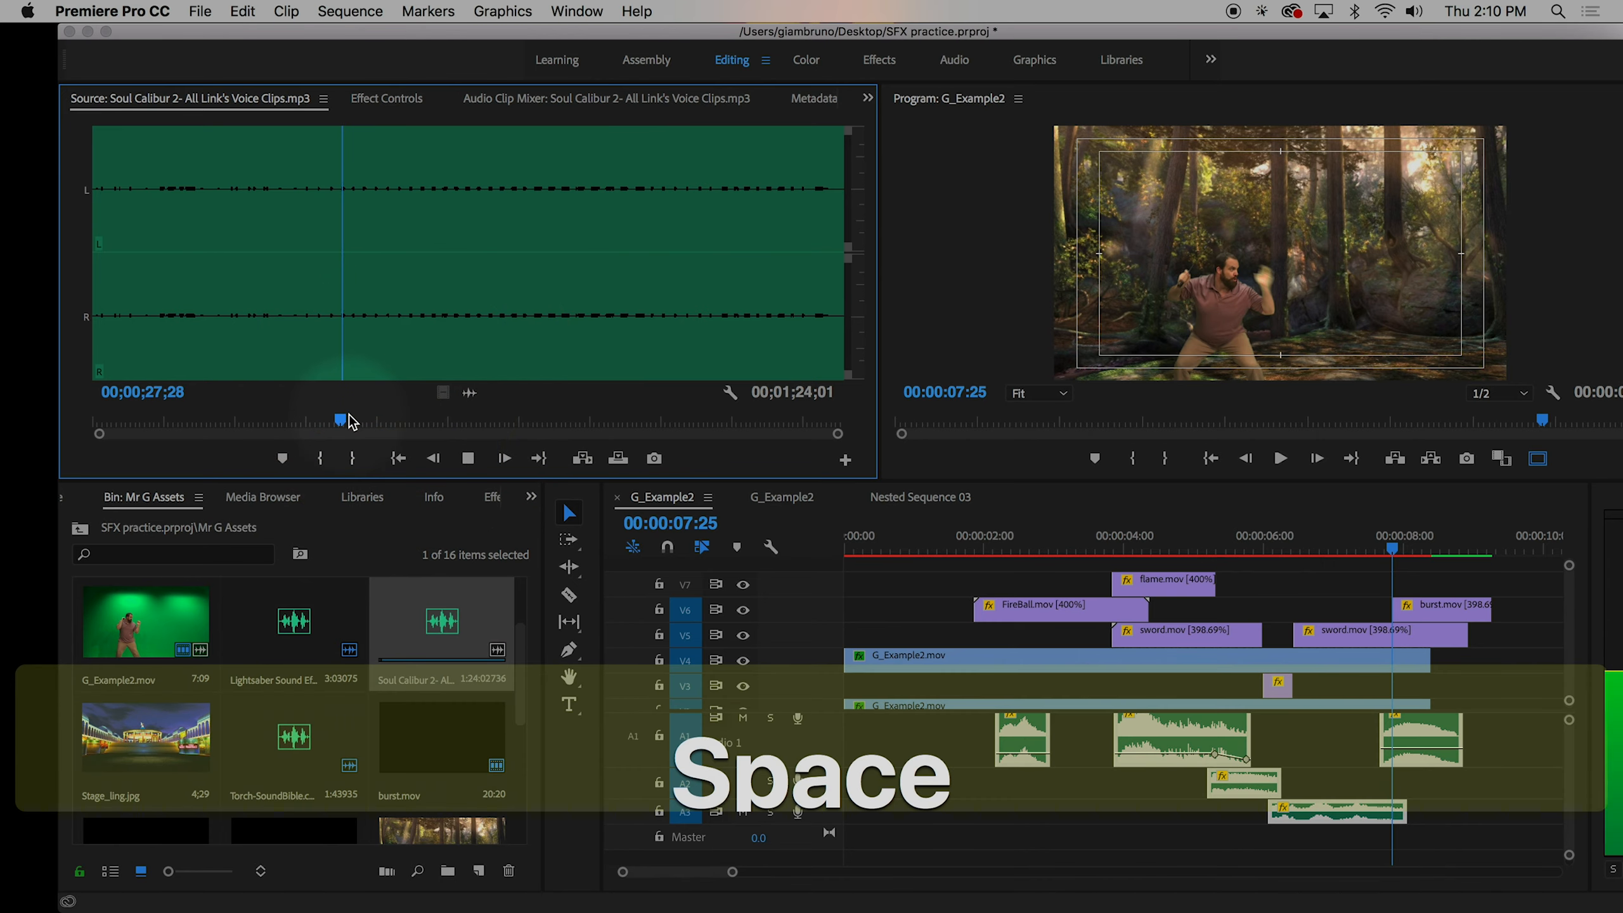
pyautogui.press('XF86AudioRaiseVolume')
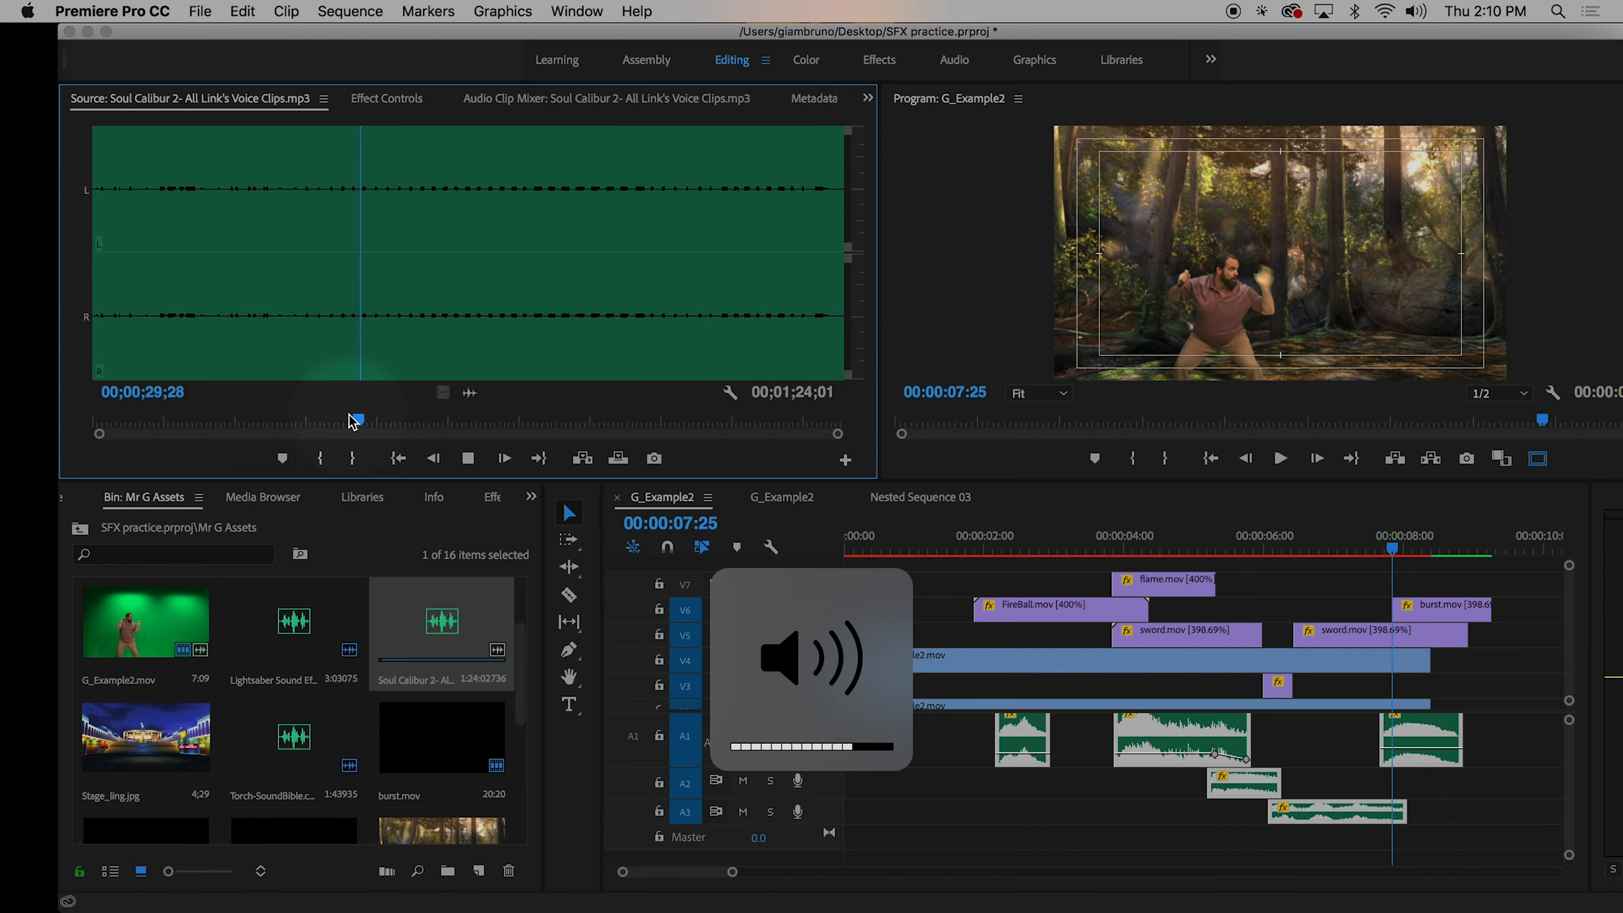
pyautogui.press('space')
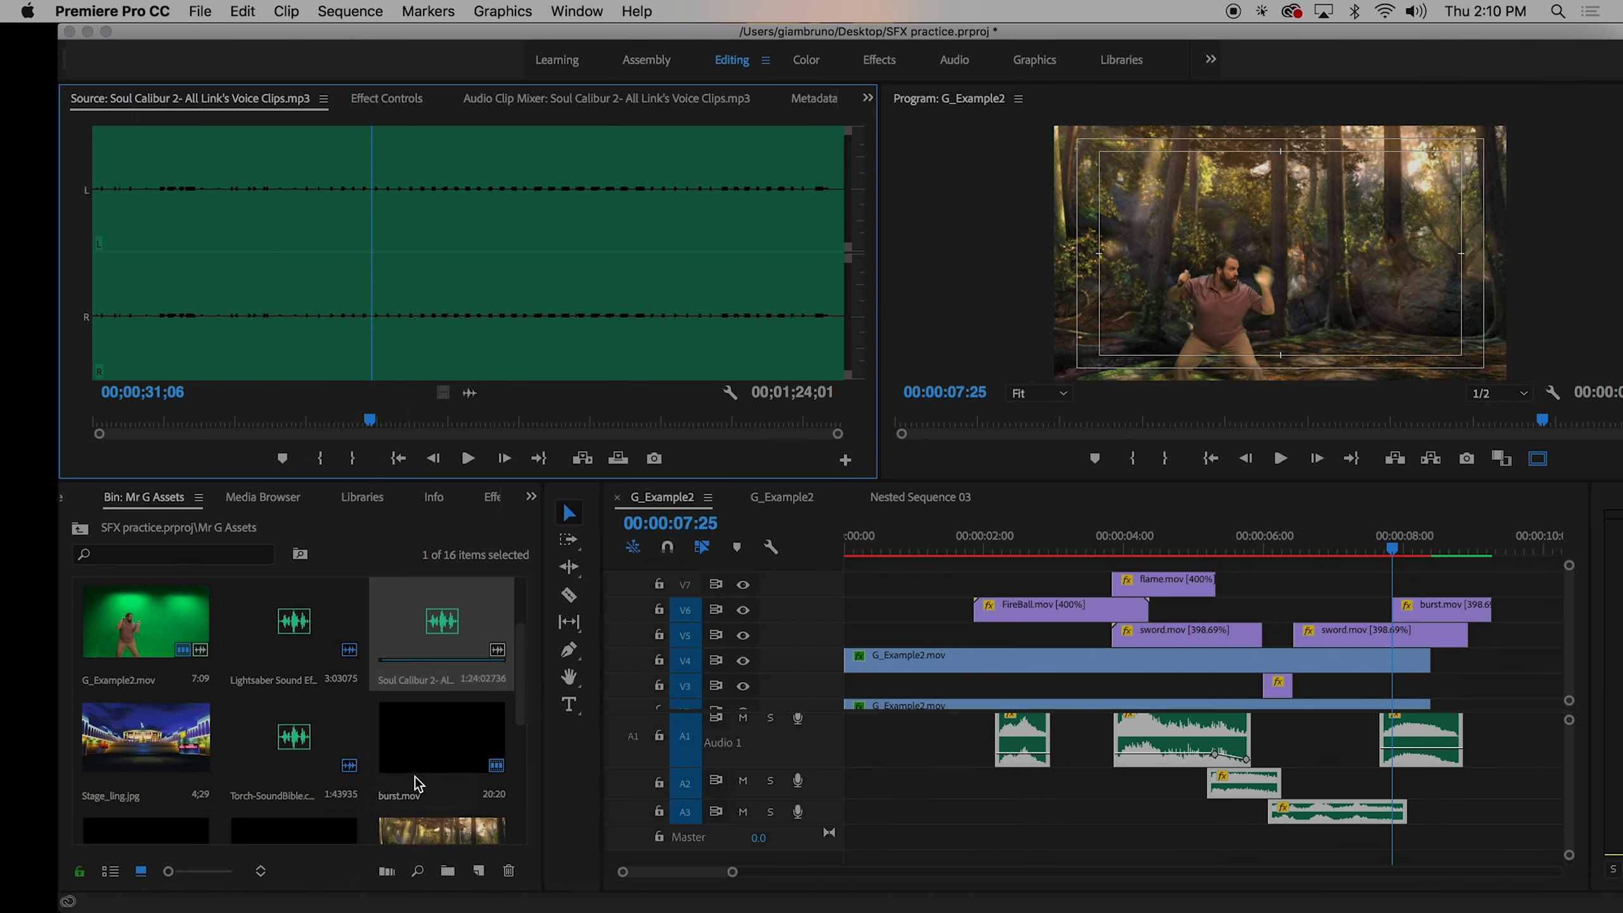
pyautogui.scroll(-5, 409, 742)
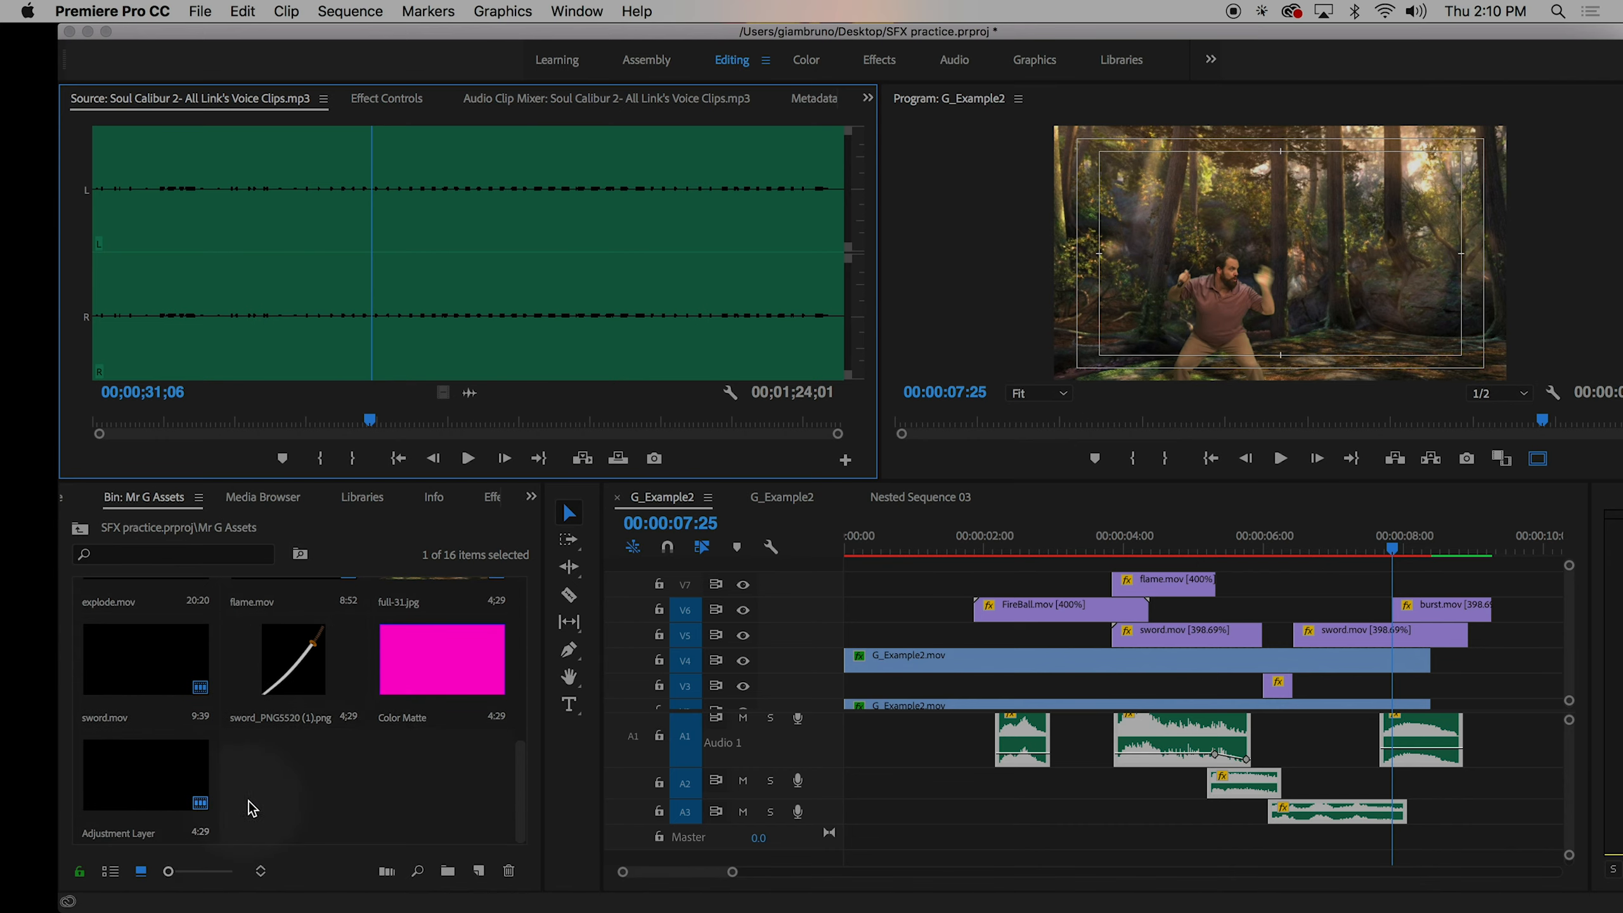
pyautogui.scroll(2, 249, 807)
pyautogui.scroll(4, 249, 807)
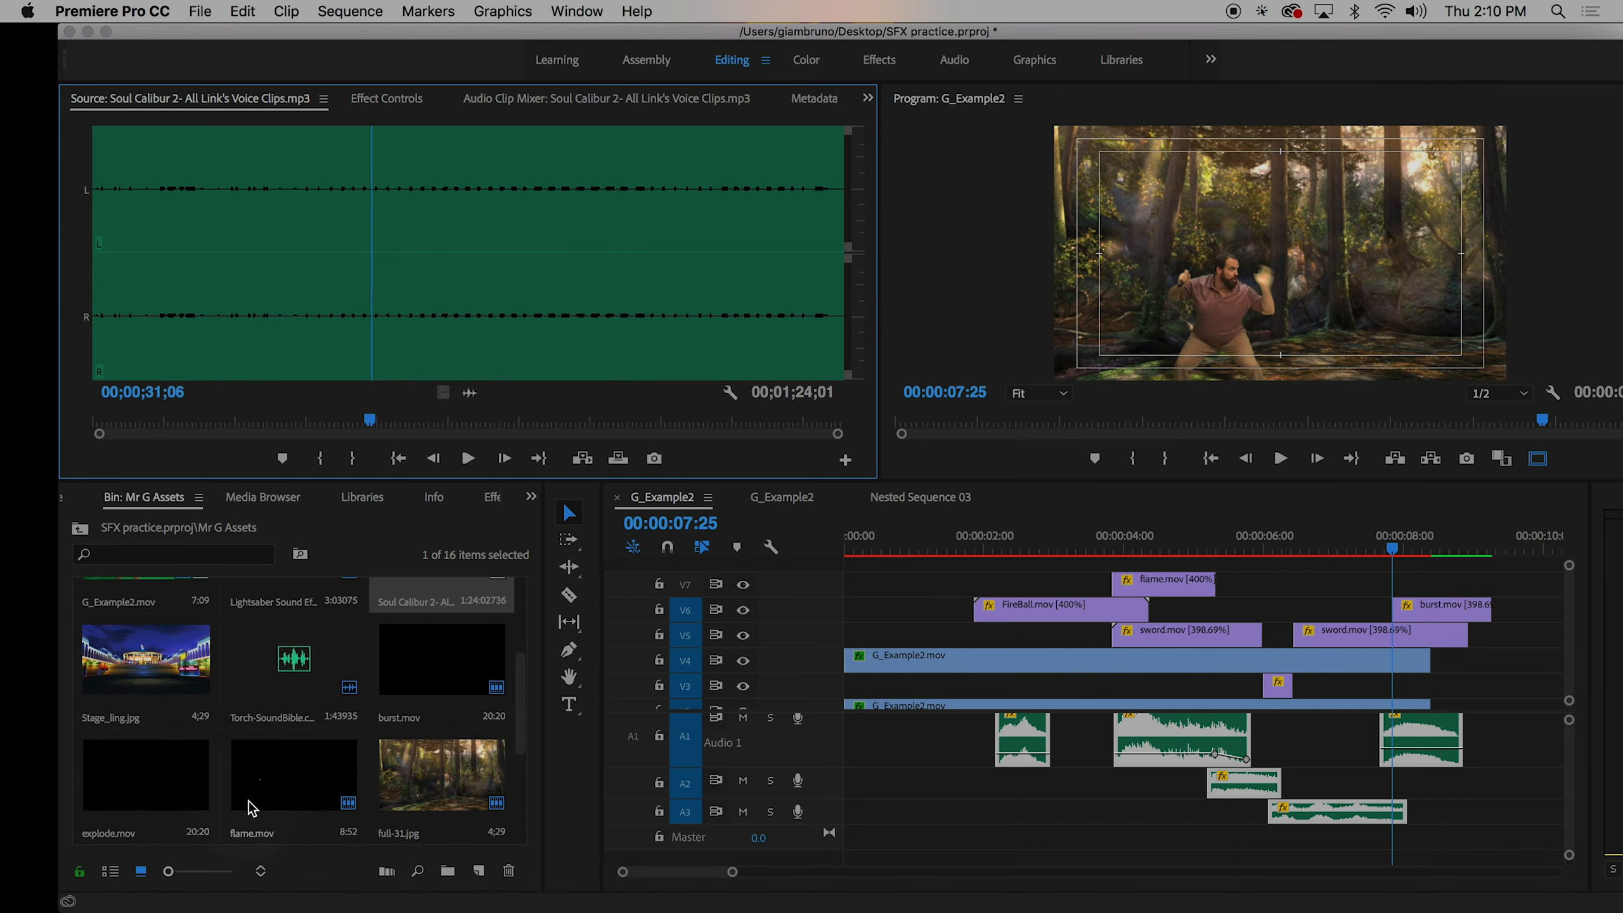
pyautogui.scroll(2, 249, 807)
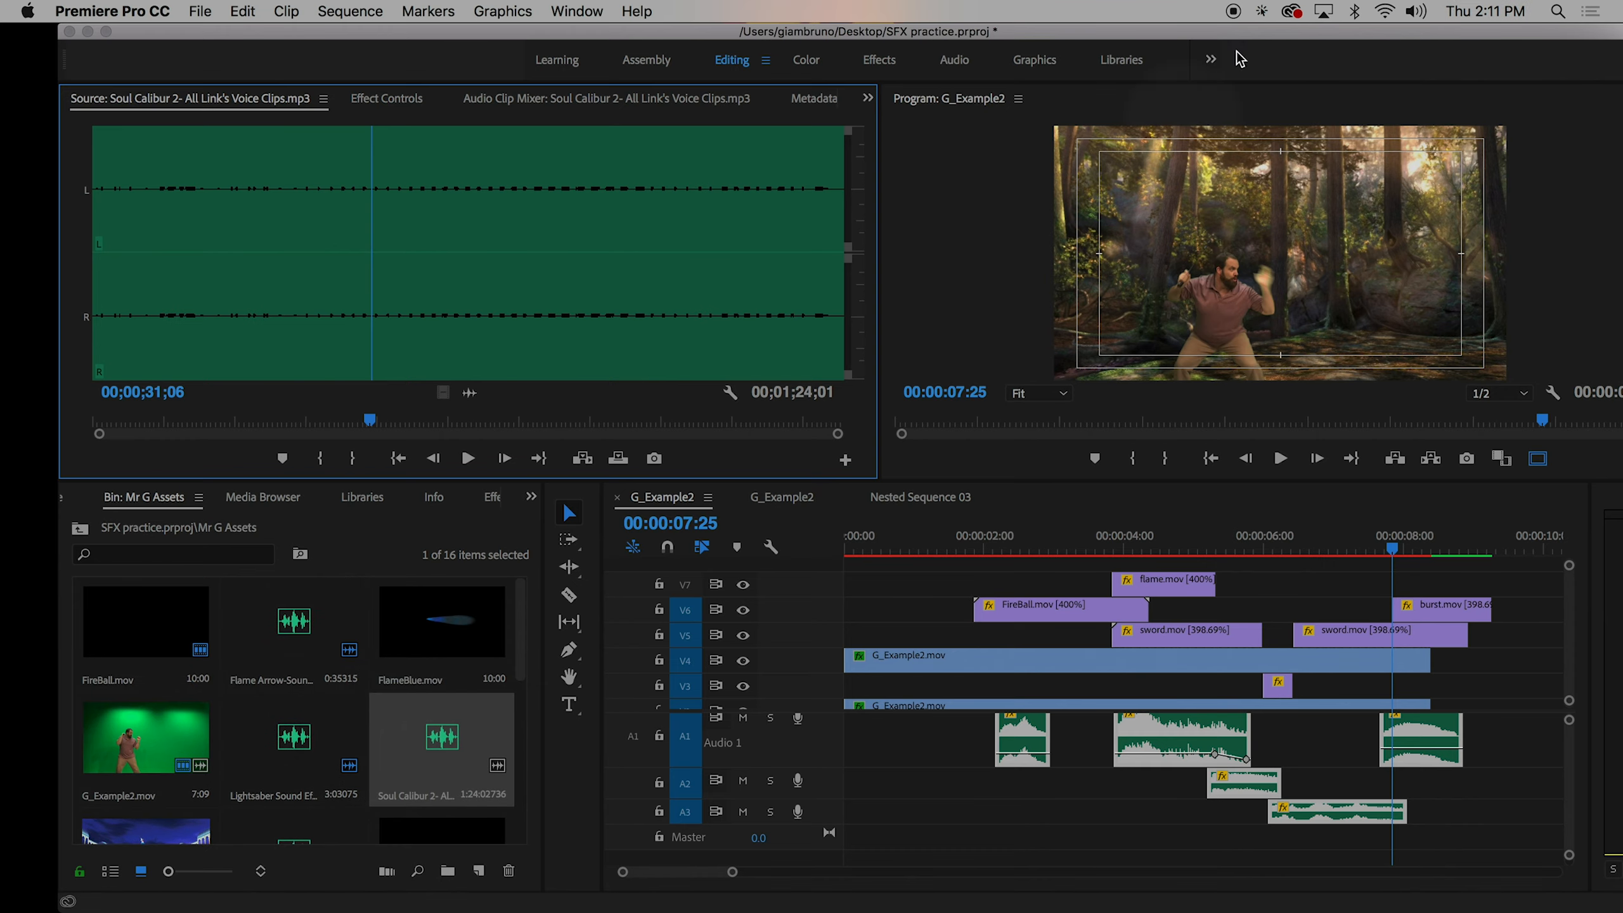
# - Move the Premiere Pro window aside, switch to Finder and open the Mr G Assets folder on the Desktop
pyautogui.moveTo(1346, 31); pyautogui.dragTo(1108, 28)
pyautogui.click(1582, 30)
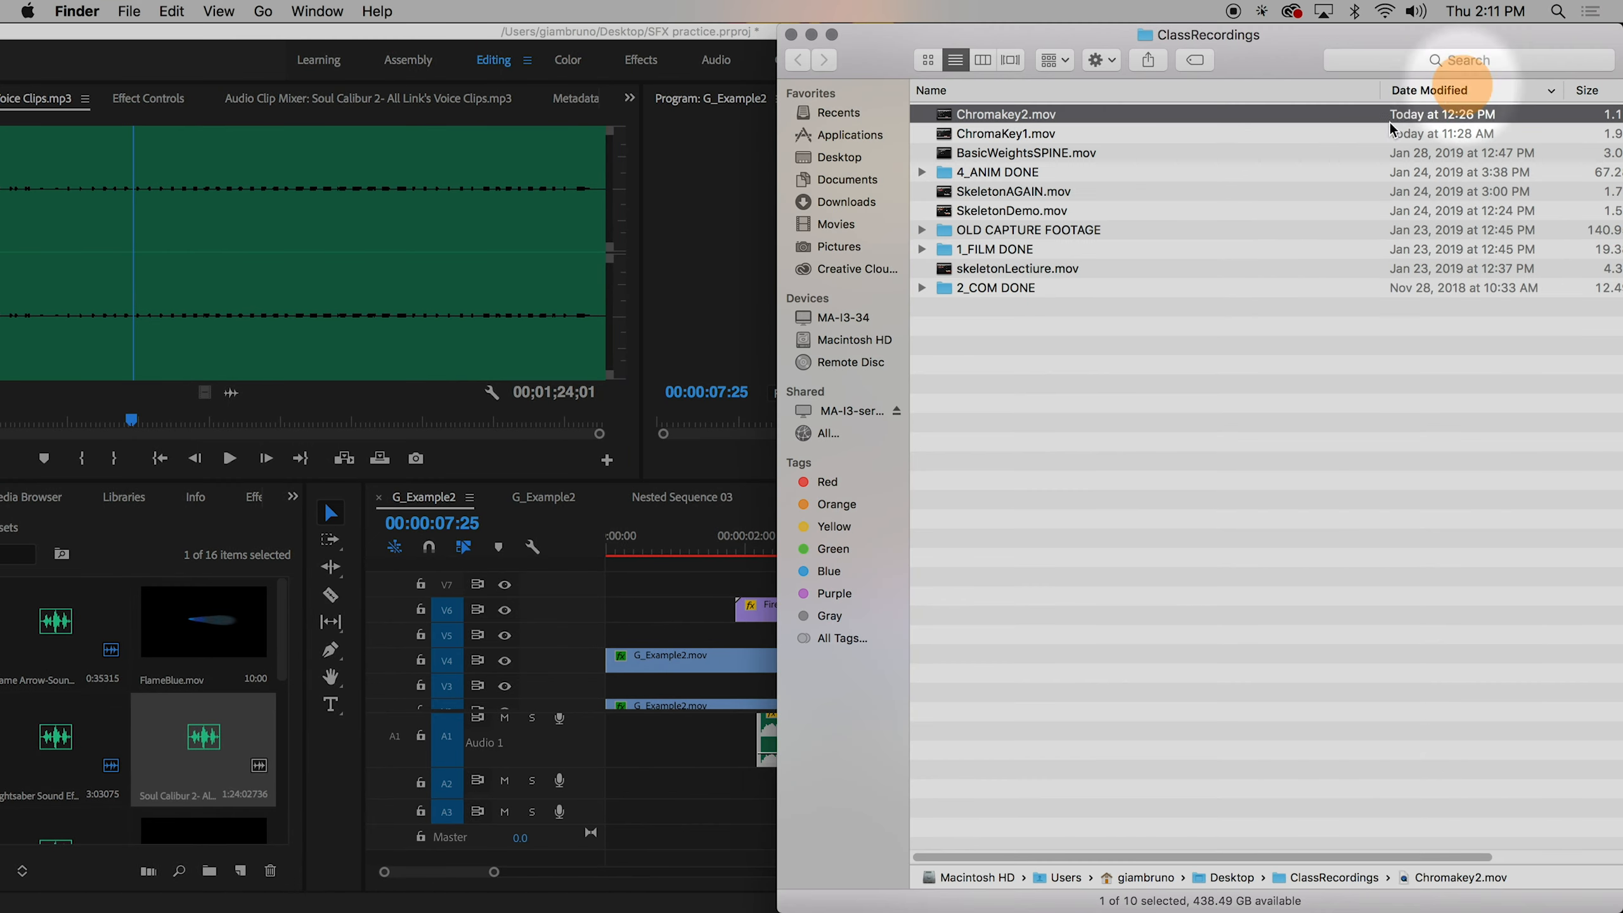
pyautogui.click(836, 158)
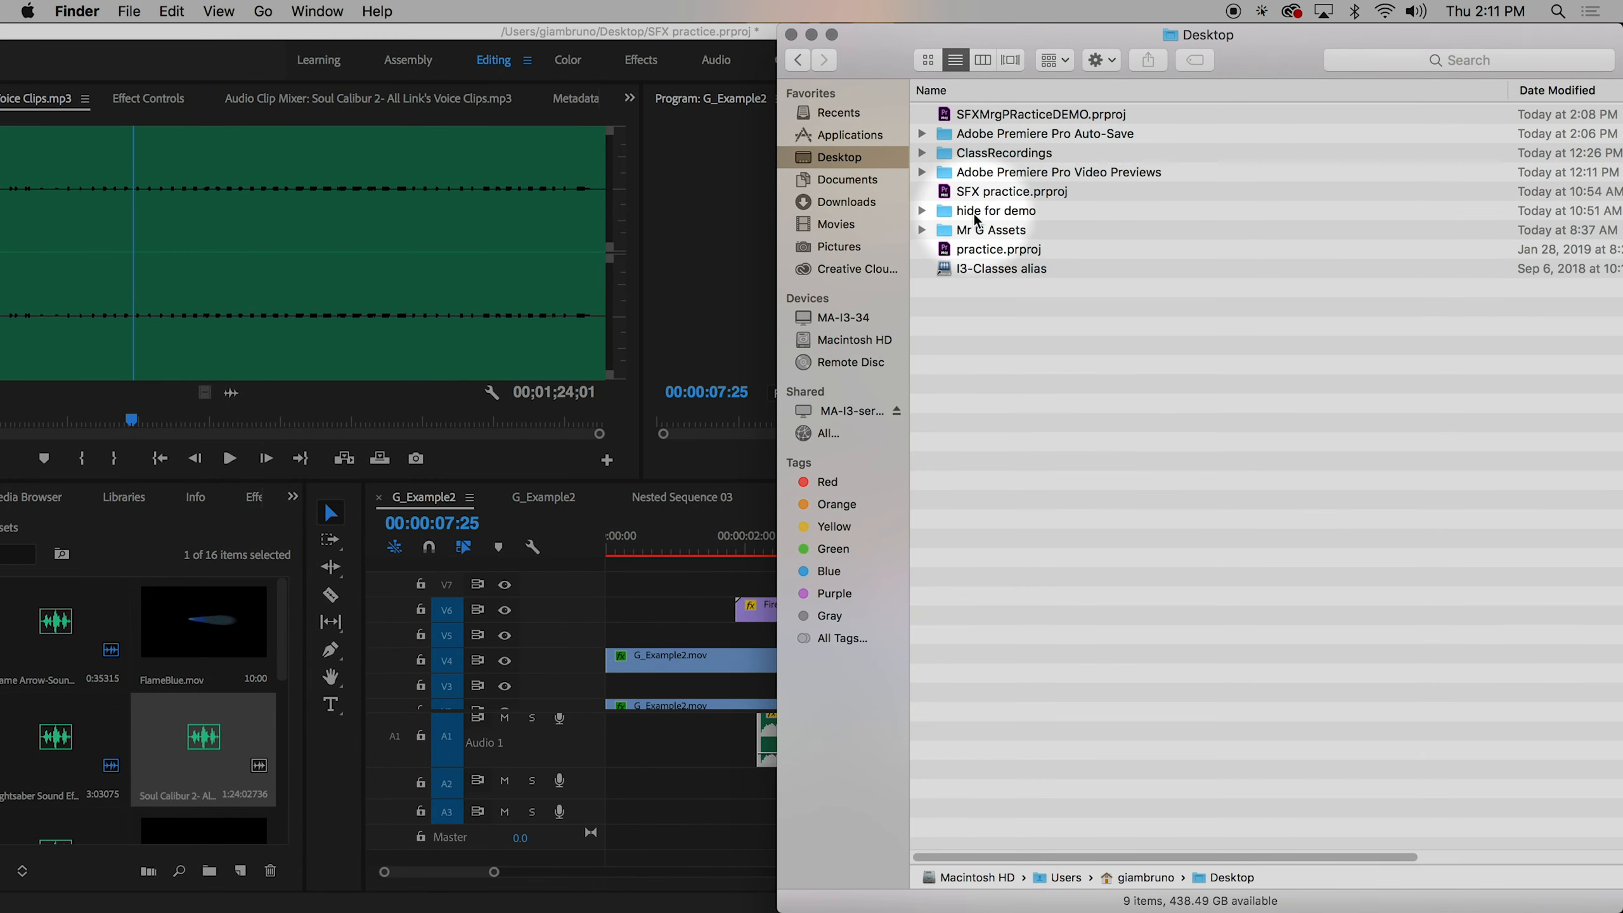
pyautogui.doubleClick(977, 229)
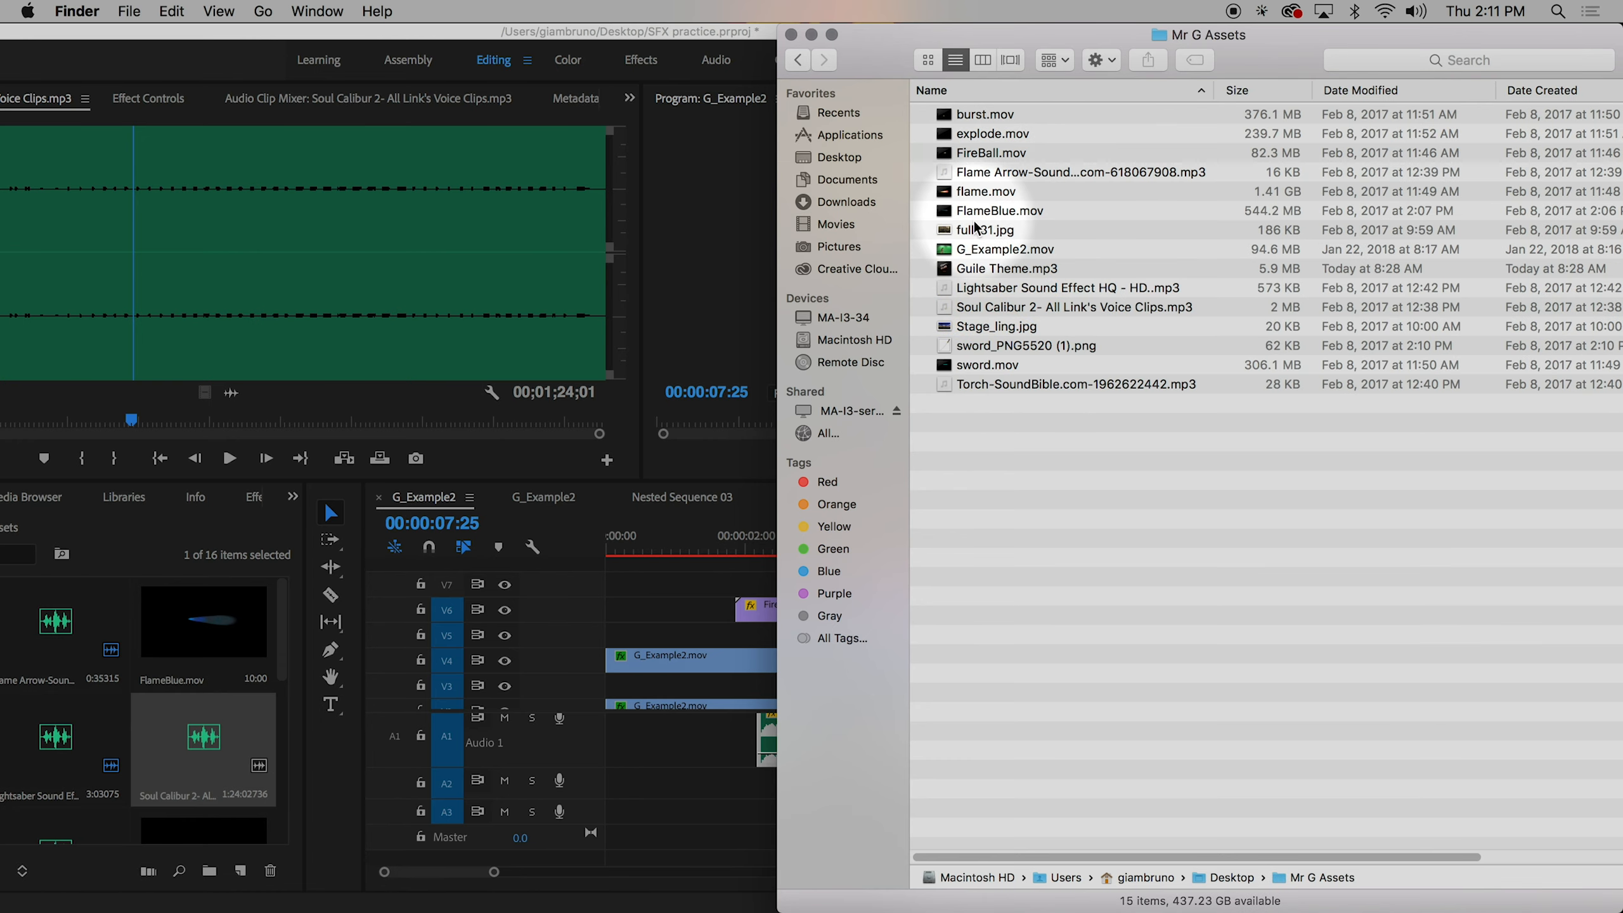
# - Select Guile Theme.mp3 in the Mr G Assets folder and move the Finder window aside to uncover the timeline
pyautogui.click(993, 387)
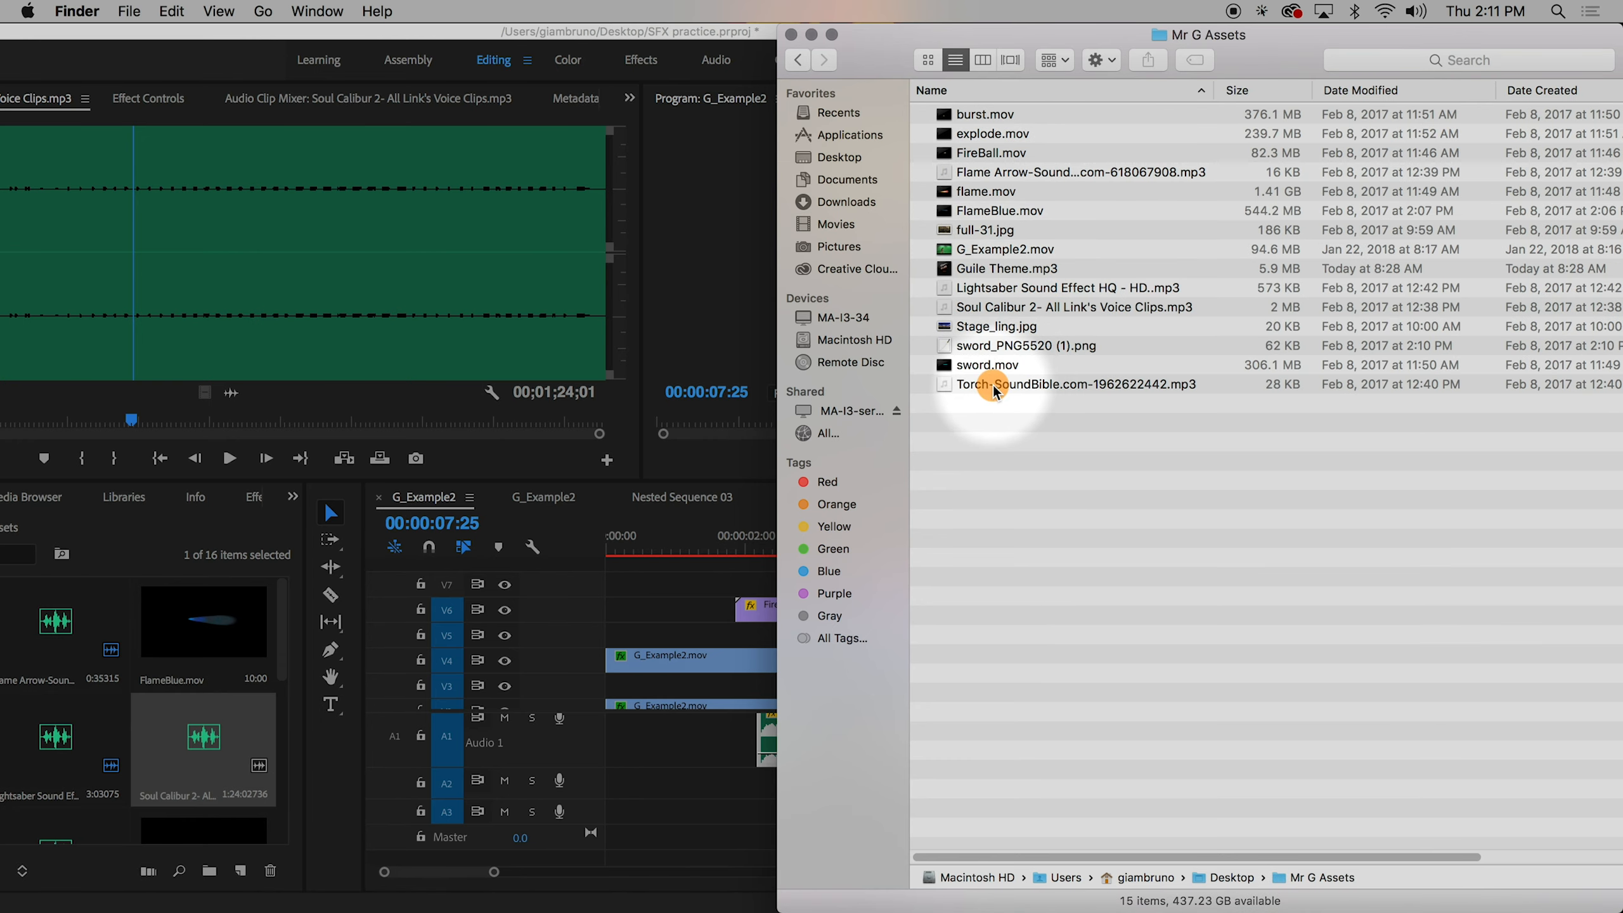
pyautogui.click(1029, 290)
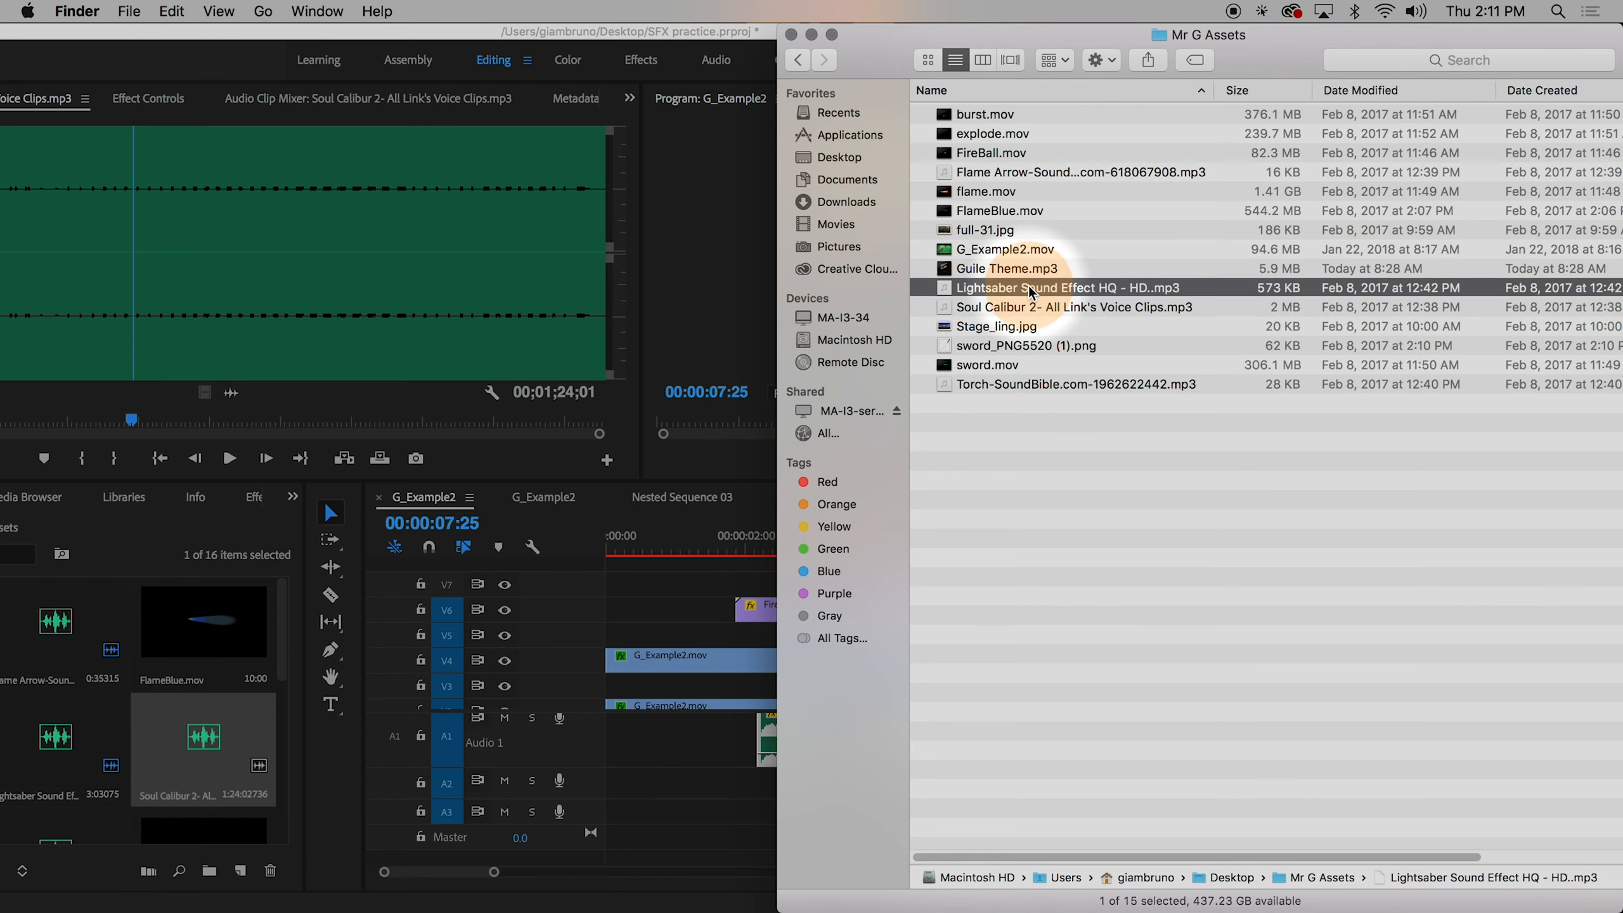
pyautogui.click(971, 173)
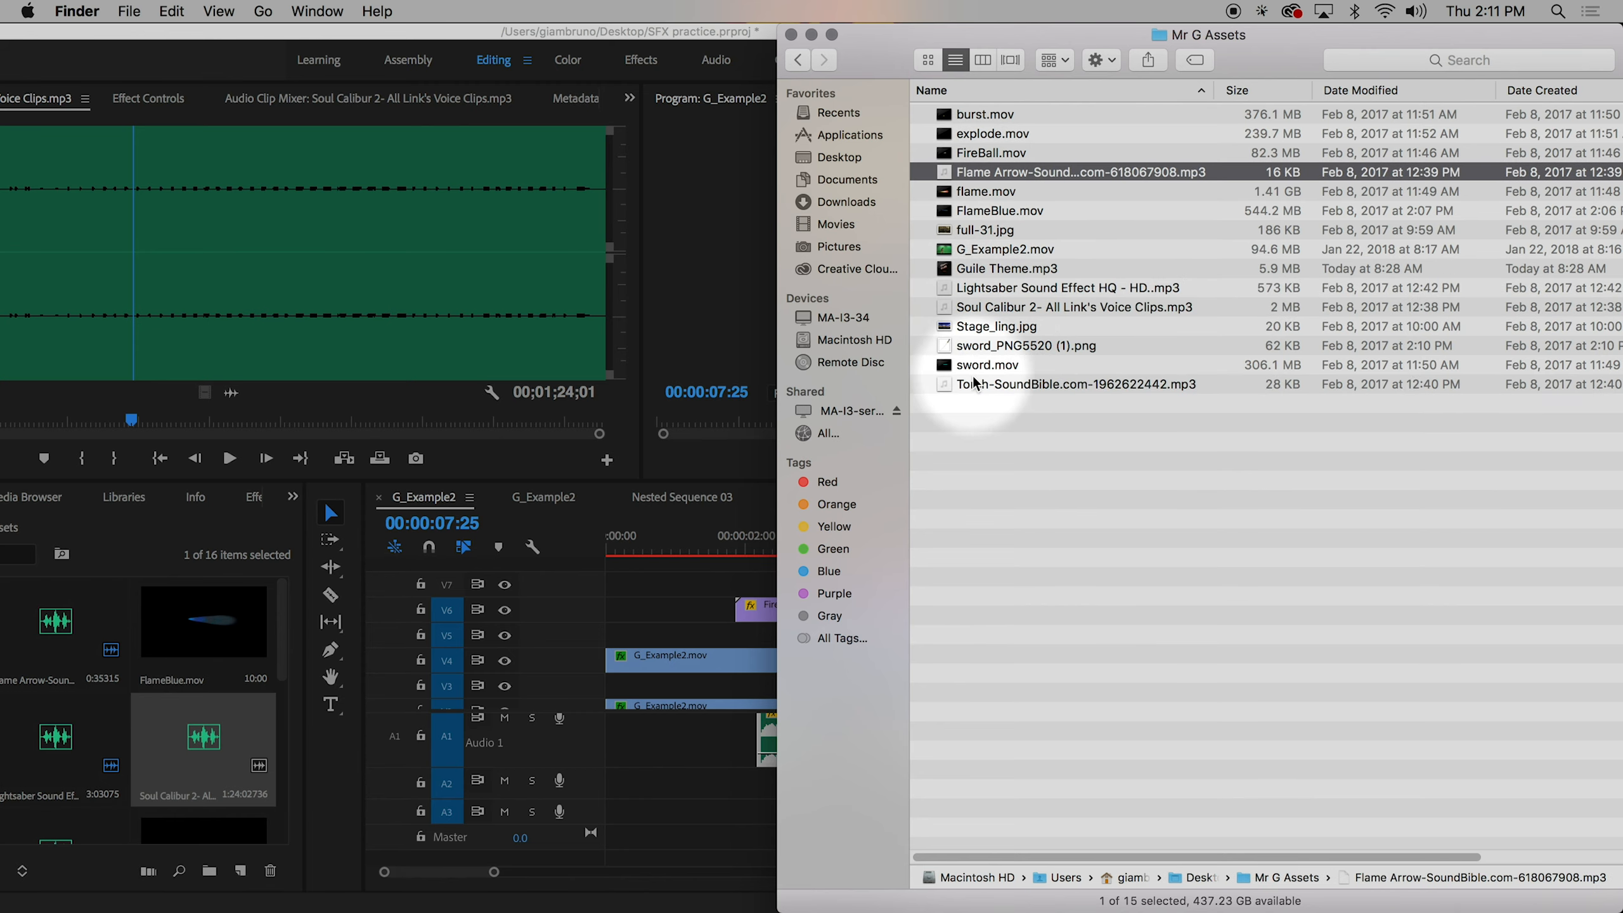
pyautogui.click(971, 270)
pyautogui.moveTo(868, 55); pyautogui.dragTo(1307, 54)
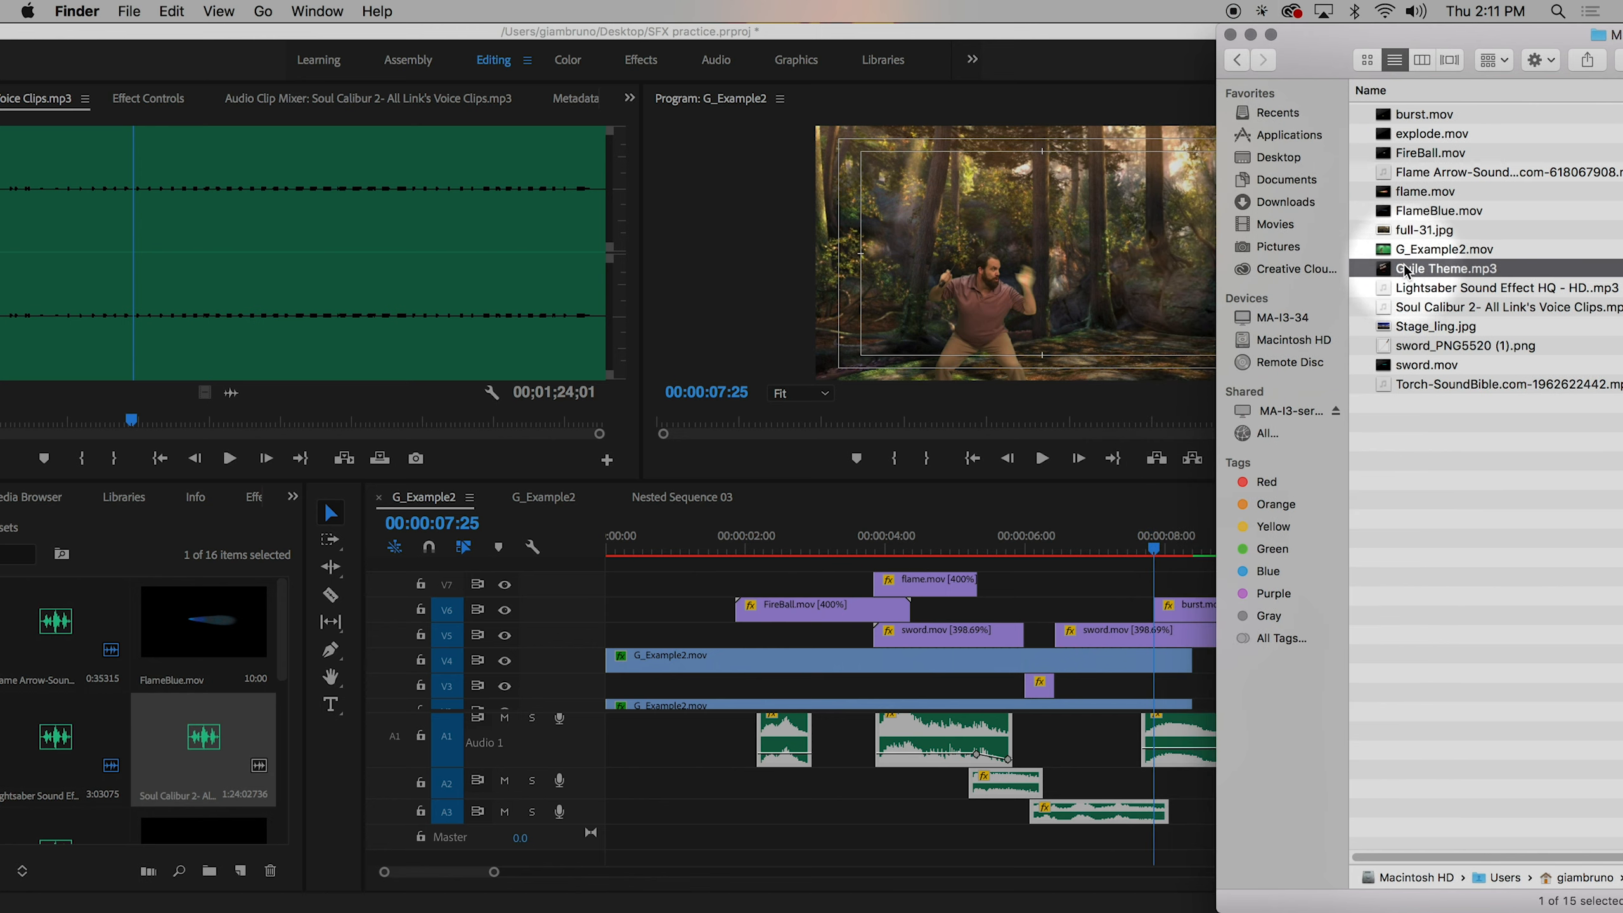
# - Add audio track A4 to the G_Example2 sequence and place Guile Theme.mp3 on it at the sequence start
pyautogui.moveTo(1406, 272); pyautogui.dragTo(1491, 291)
pyautogui.rightClick(593, 815)
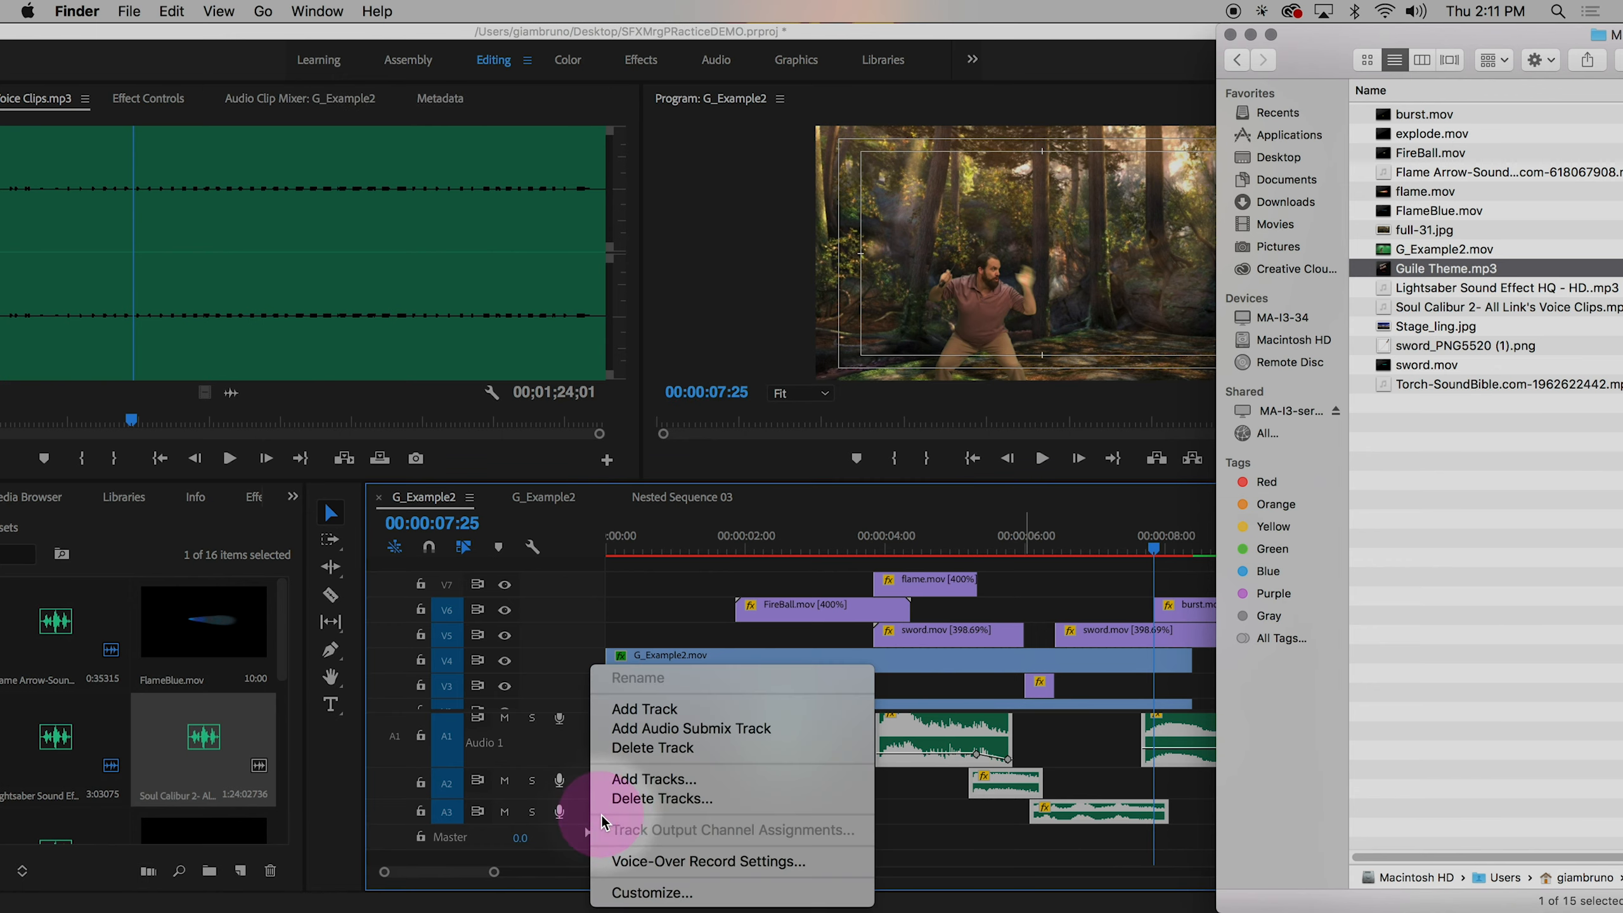
pyautogui.click(645, 709)
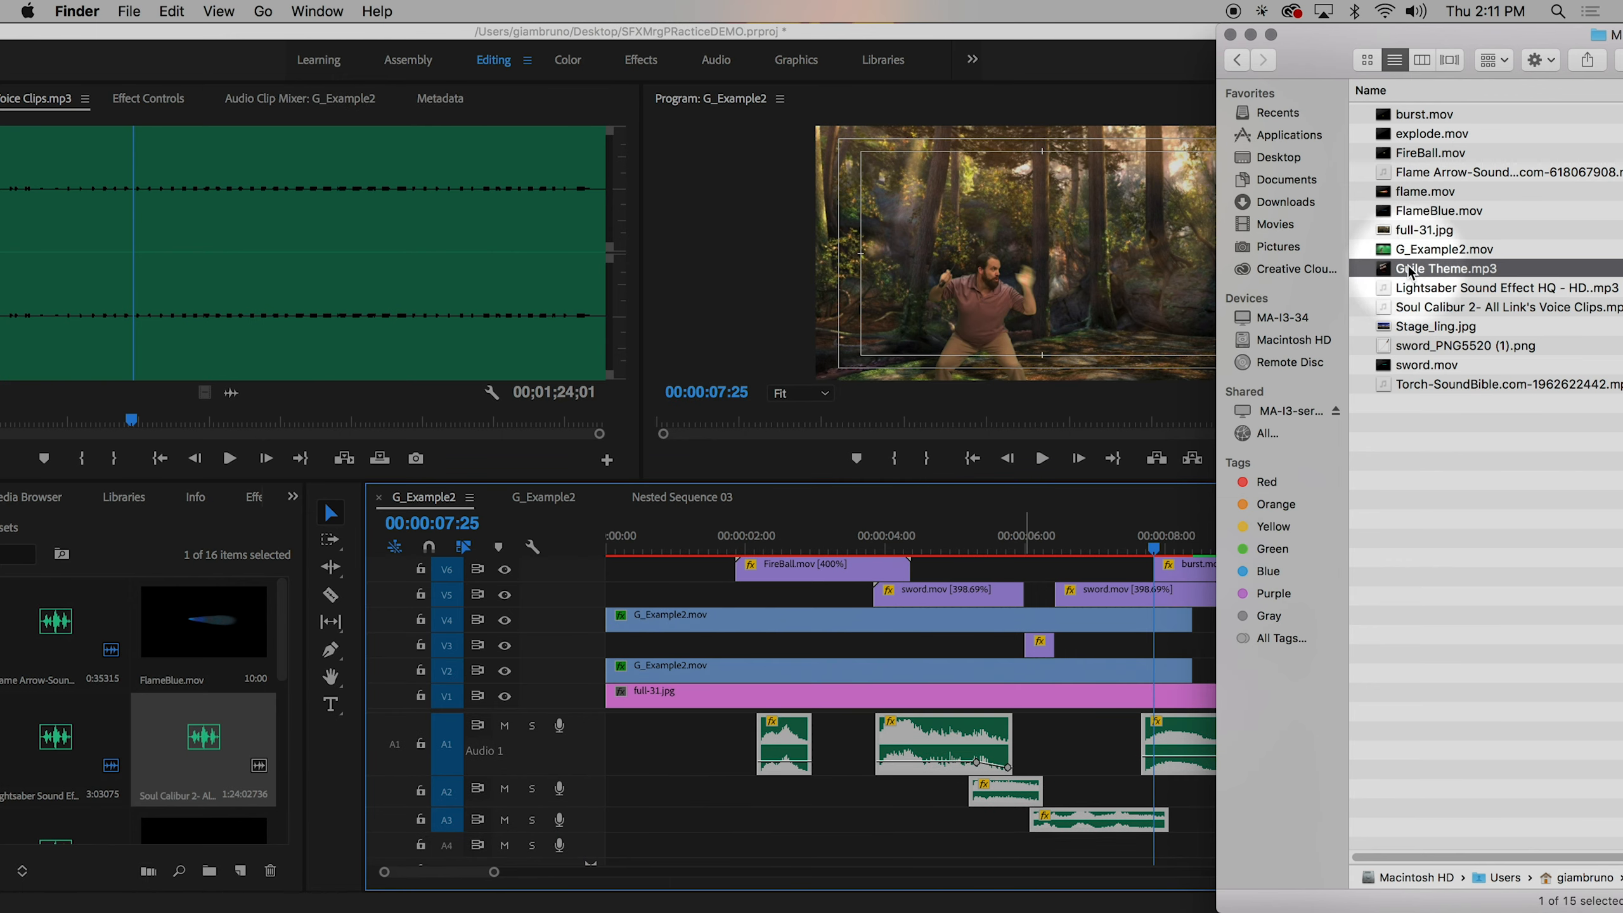
pyautogui.moveTo(1409, 270); pyautogui.dragTo(596, 852)
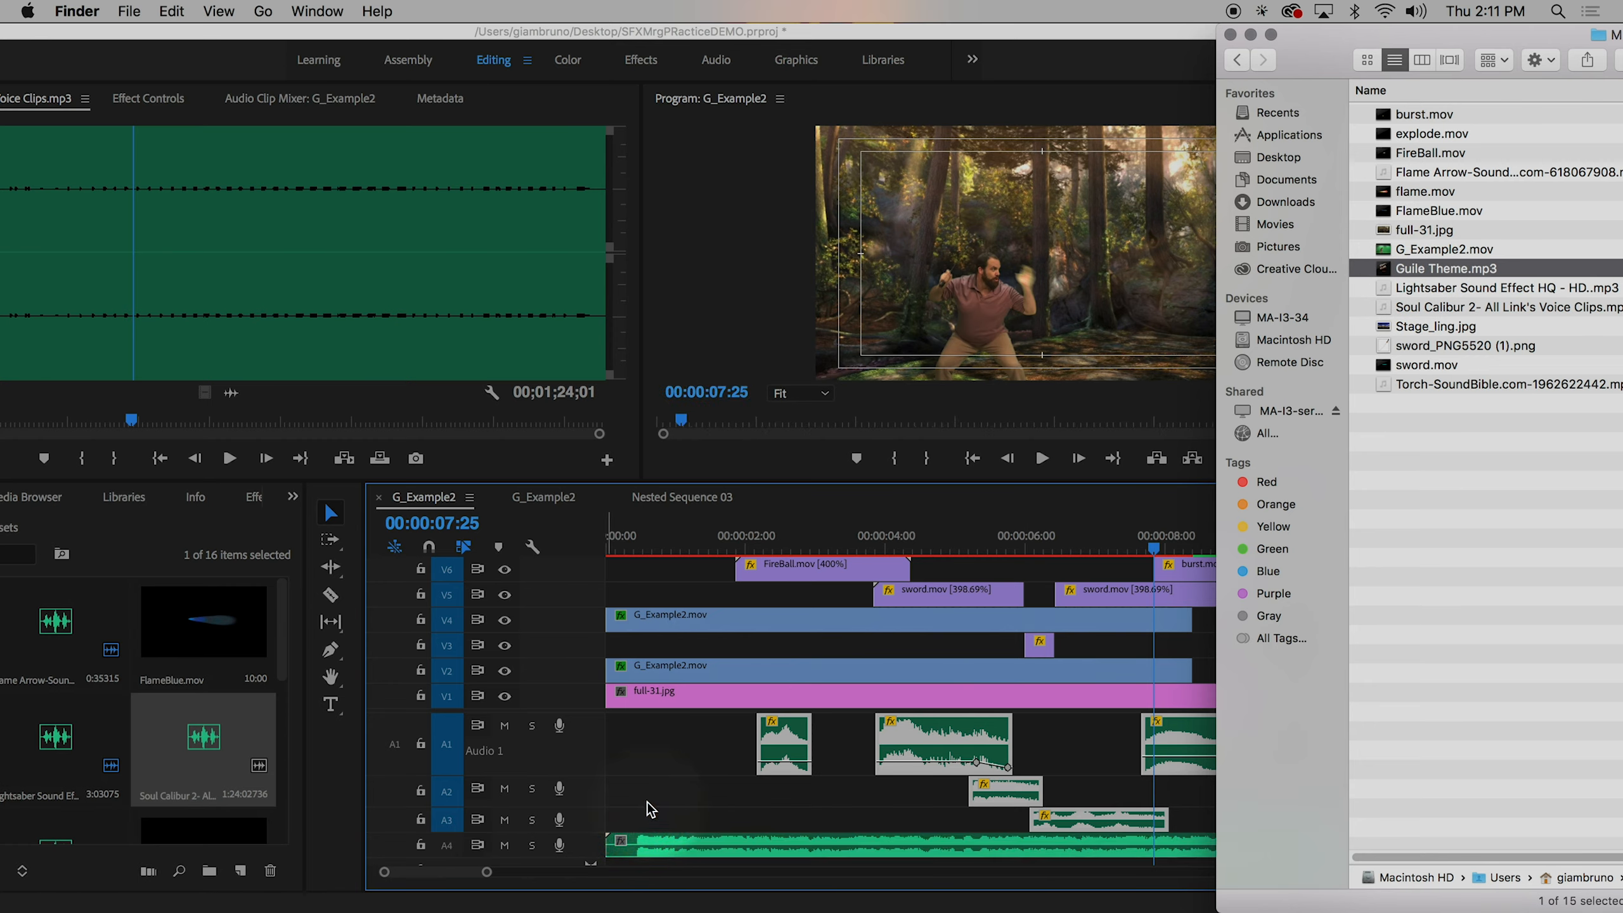
# - Switch to Premiere Pro, reduce the height of track A3 and enlarge track A4 to show the music waveform
pyautogui.click(664, 797)
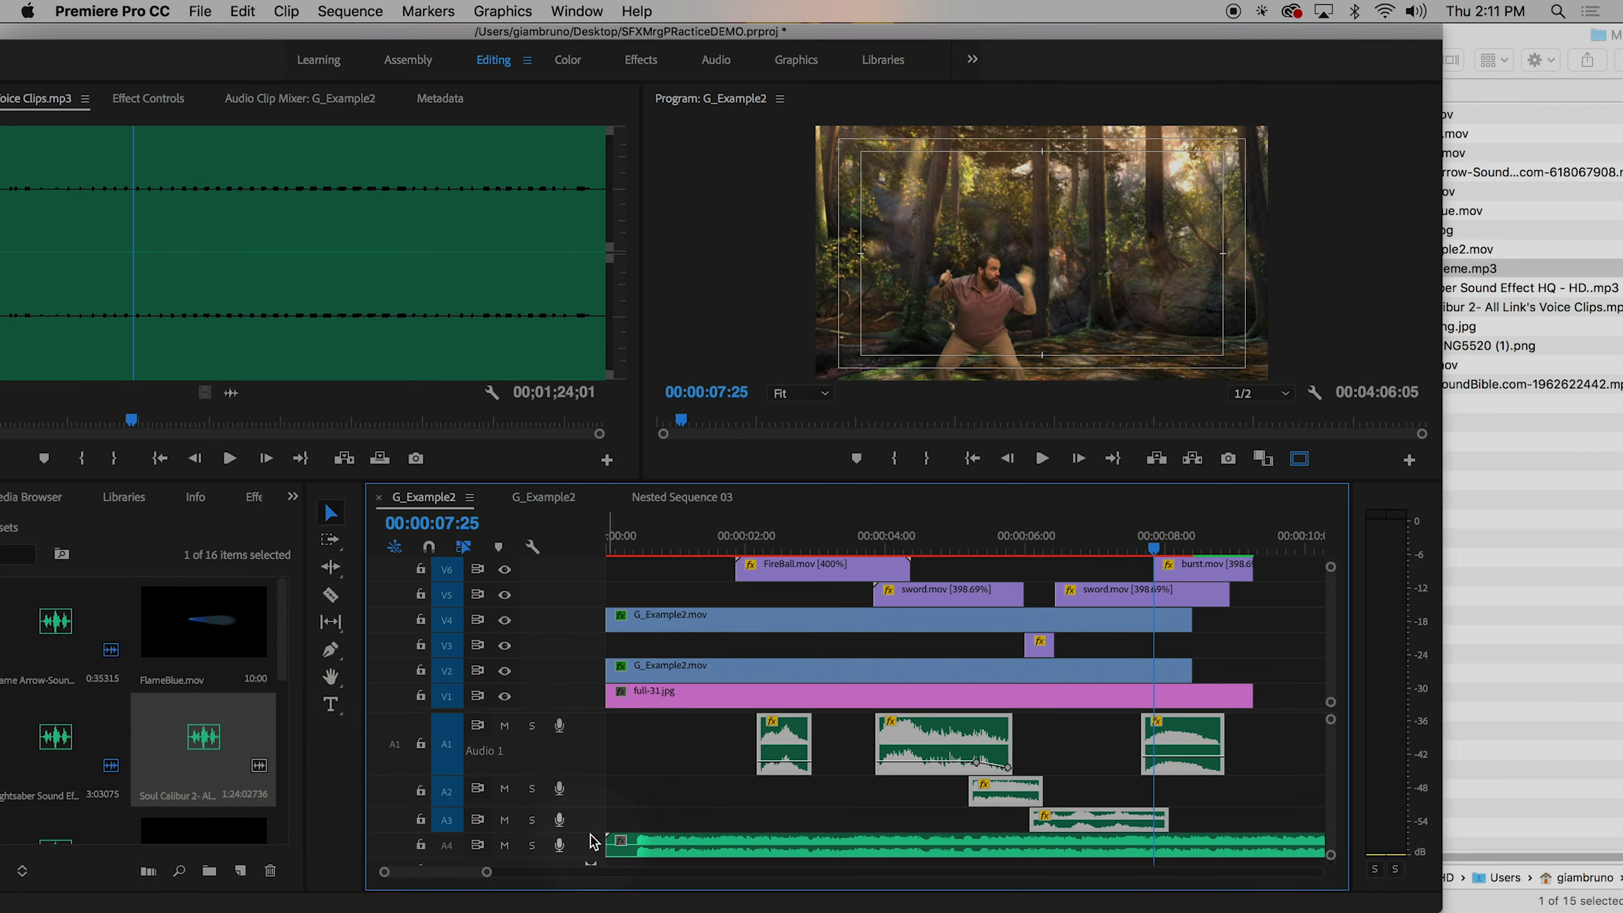
pyautogui.moveTo(591, 834); pyautogui.dragTo(611, 764)
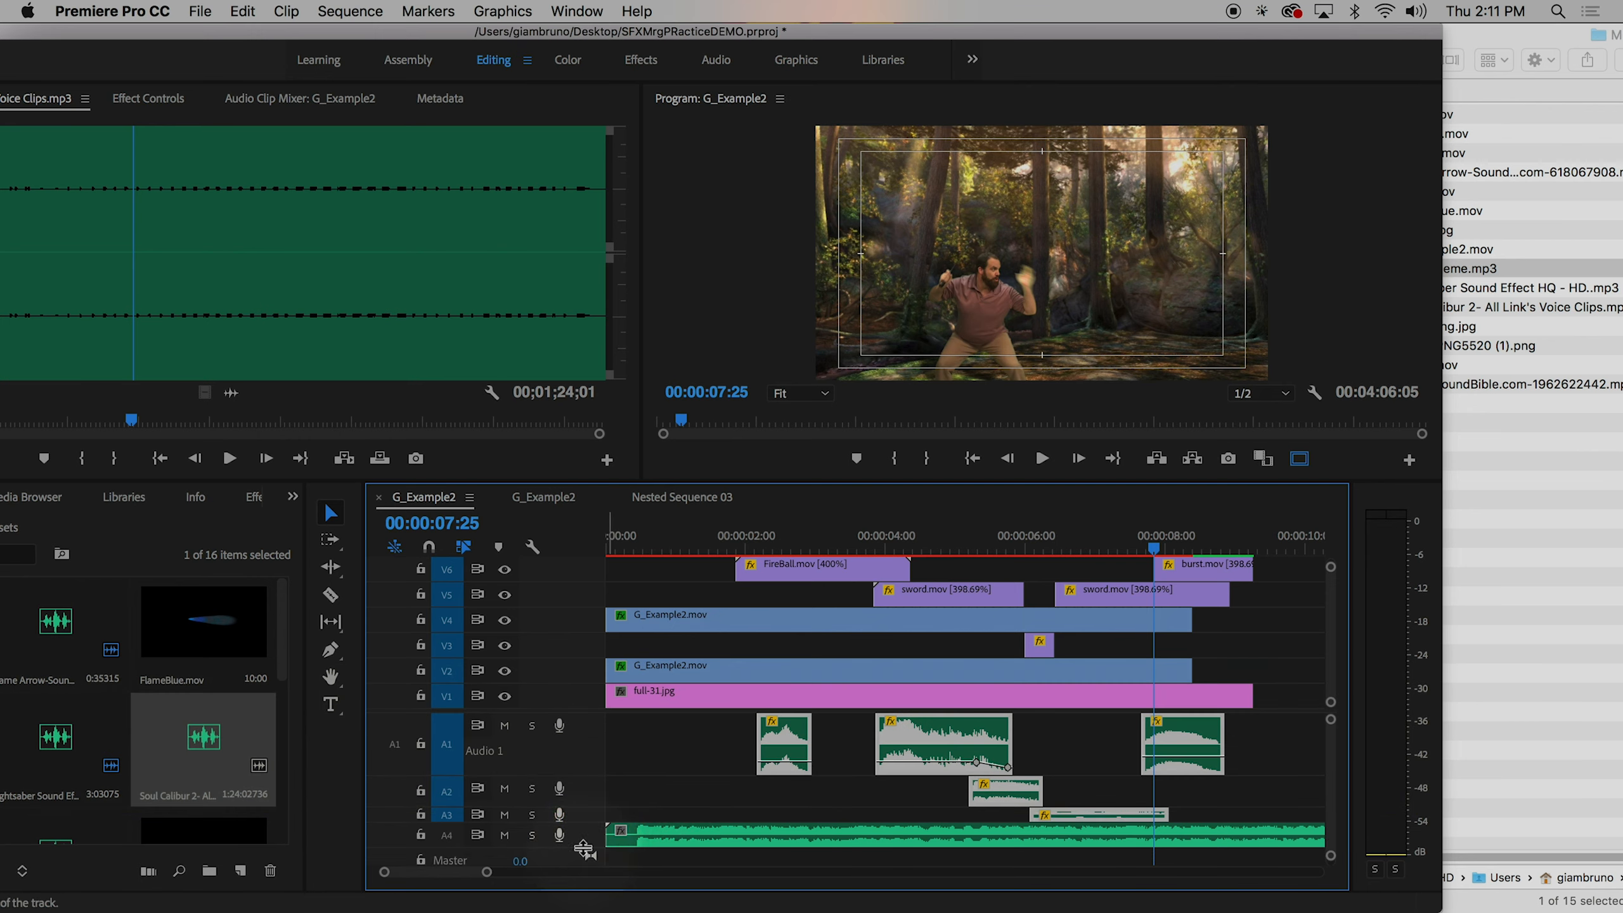
pyautogui.moveTo(582, 909); pyautogui.dragTo(582, 912)
pyautogui.scroll(-3, 721, 831)
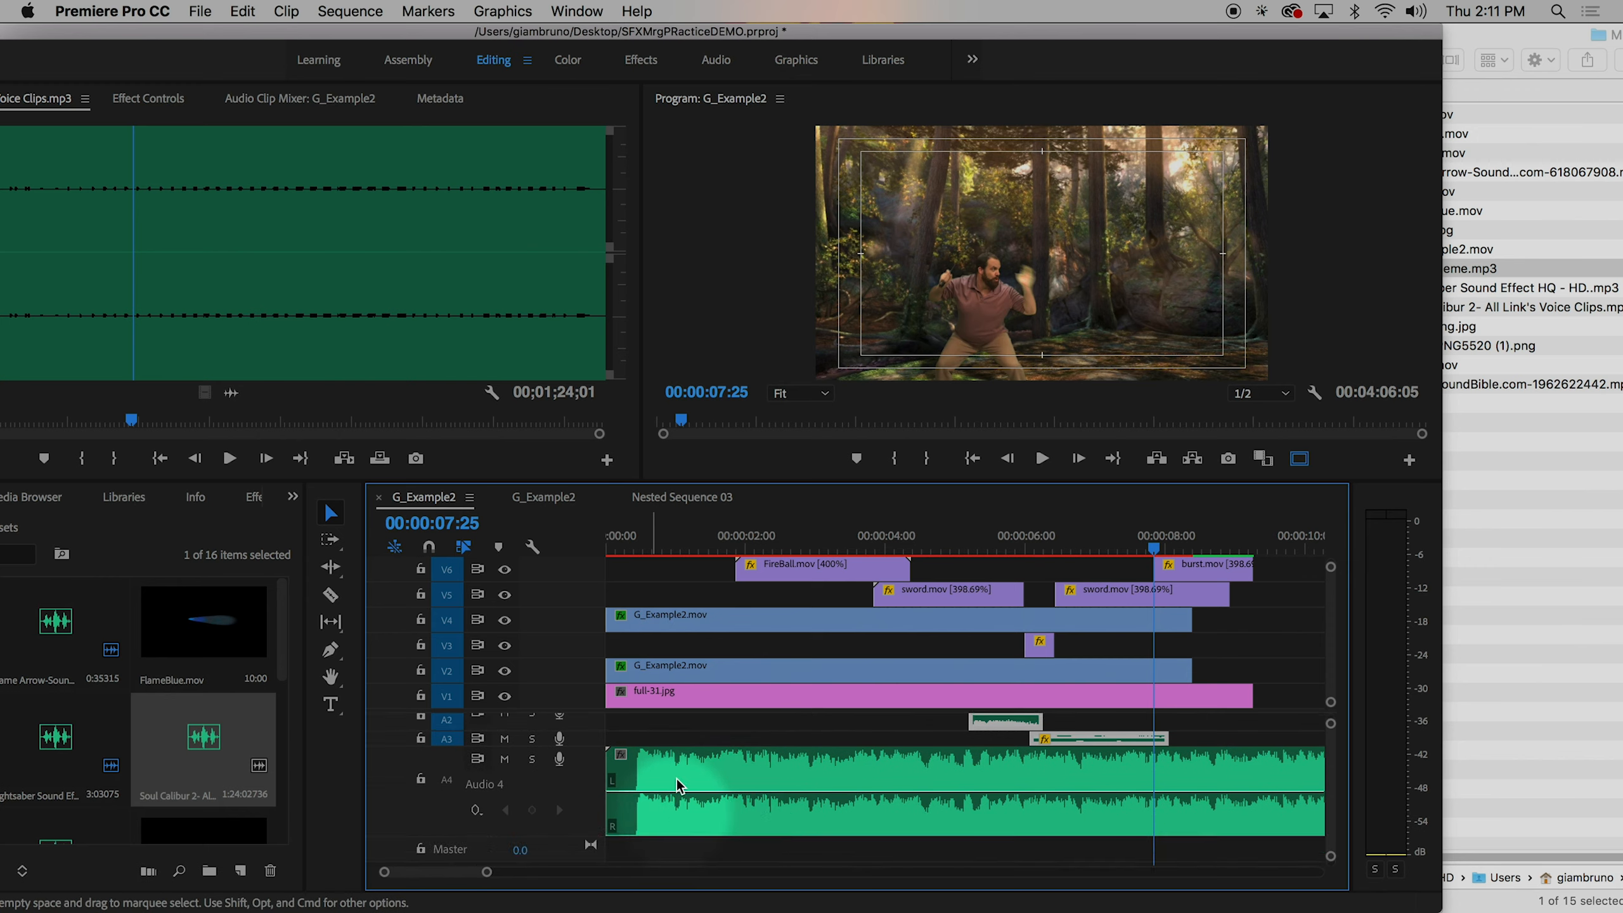
# - Trim the quiet opening of the music clip on A4 up to 00:00:00:20 and close the gap
pyautogui.moveTo(667, 545)
pyautogui.mouseDown()
pyautogui.moveTo(623, 548)
pyautogui.moveTo(656, 550)
pyautogui.mouseUp()
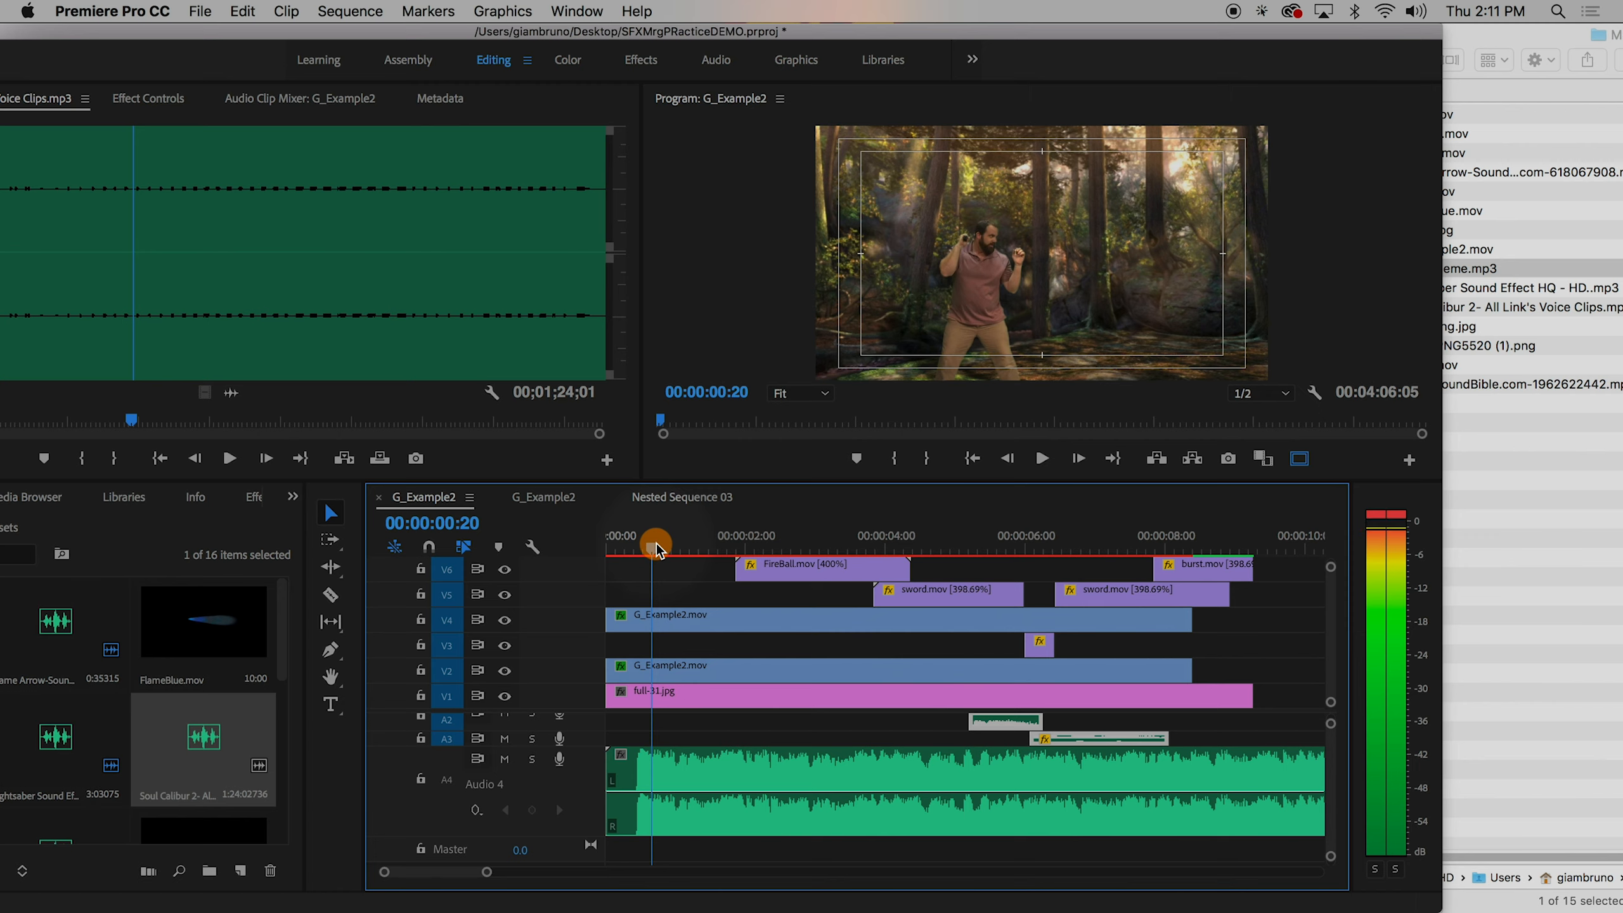
pyautogui.moveTo(616, 758)
pyautogui.mouseDown()
pyautogui.moveTo(660, 759)
pyautogui.moveTo(606, 766)
pyautogui.mouseUp()
pyautogui.click(611, 765)
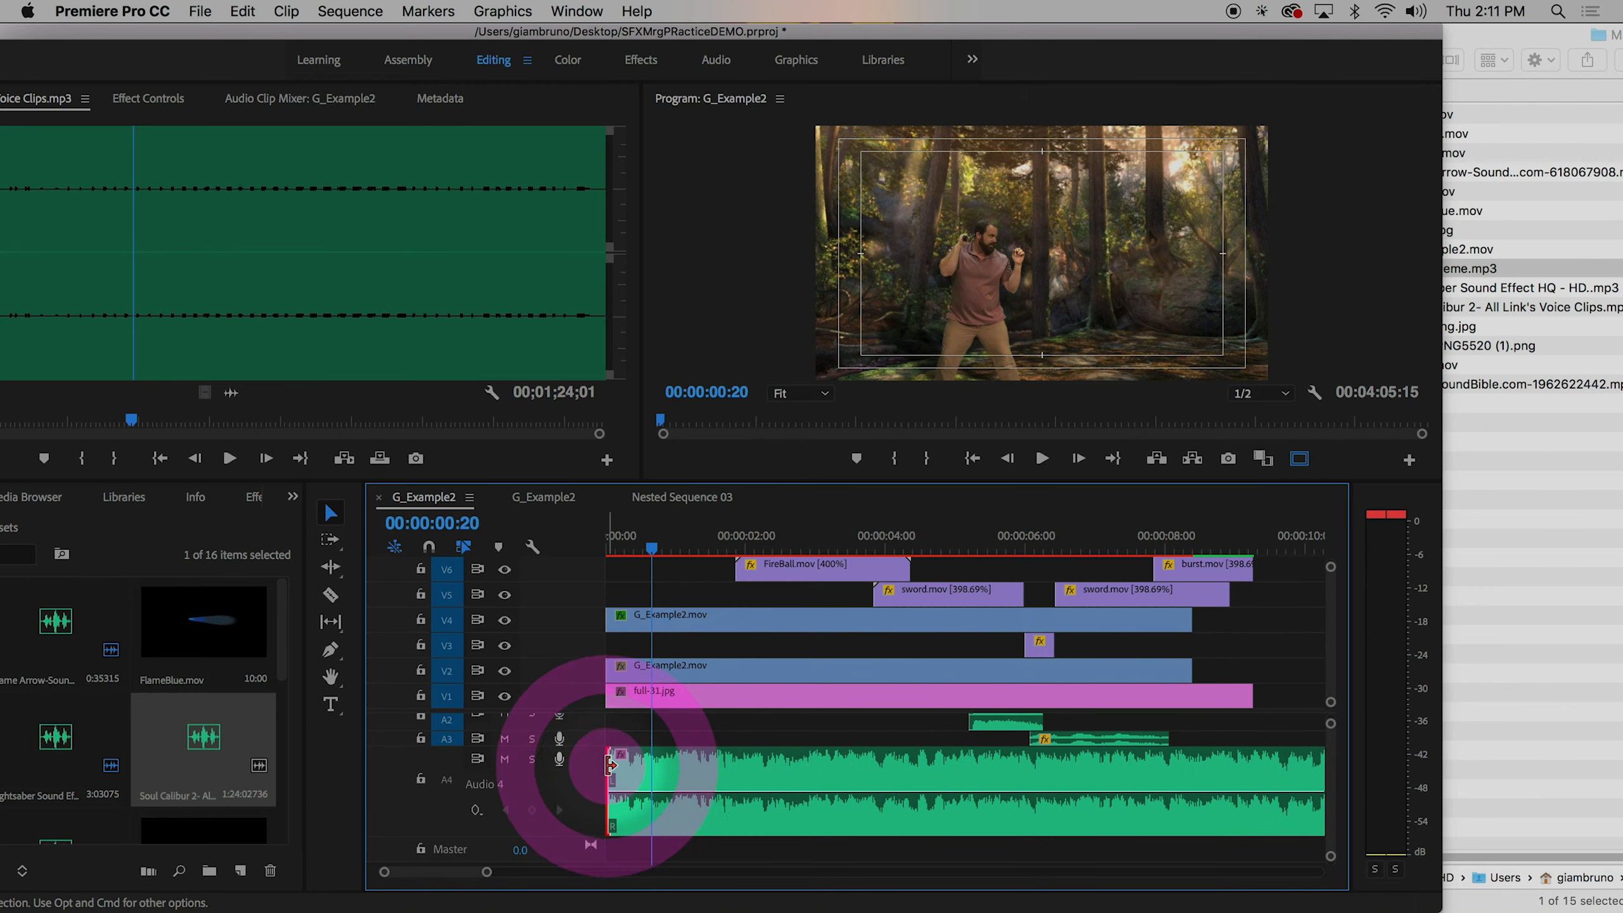
# - Apply a shortened Constant Power fade-in at the start of the A4 music clip and lower the clip's volume
pyautogui.rightClick(609, 777)
pyautogui.click(636, 873)
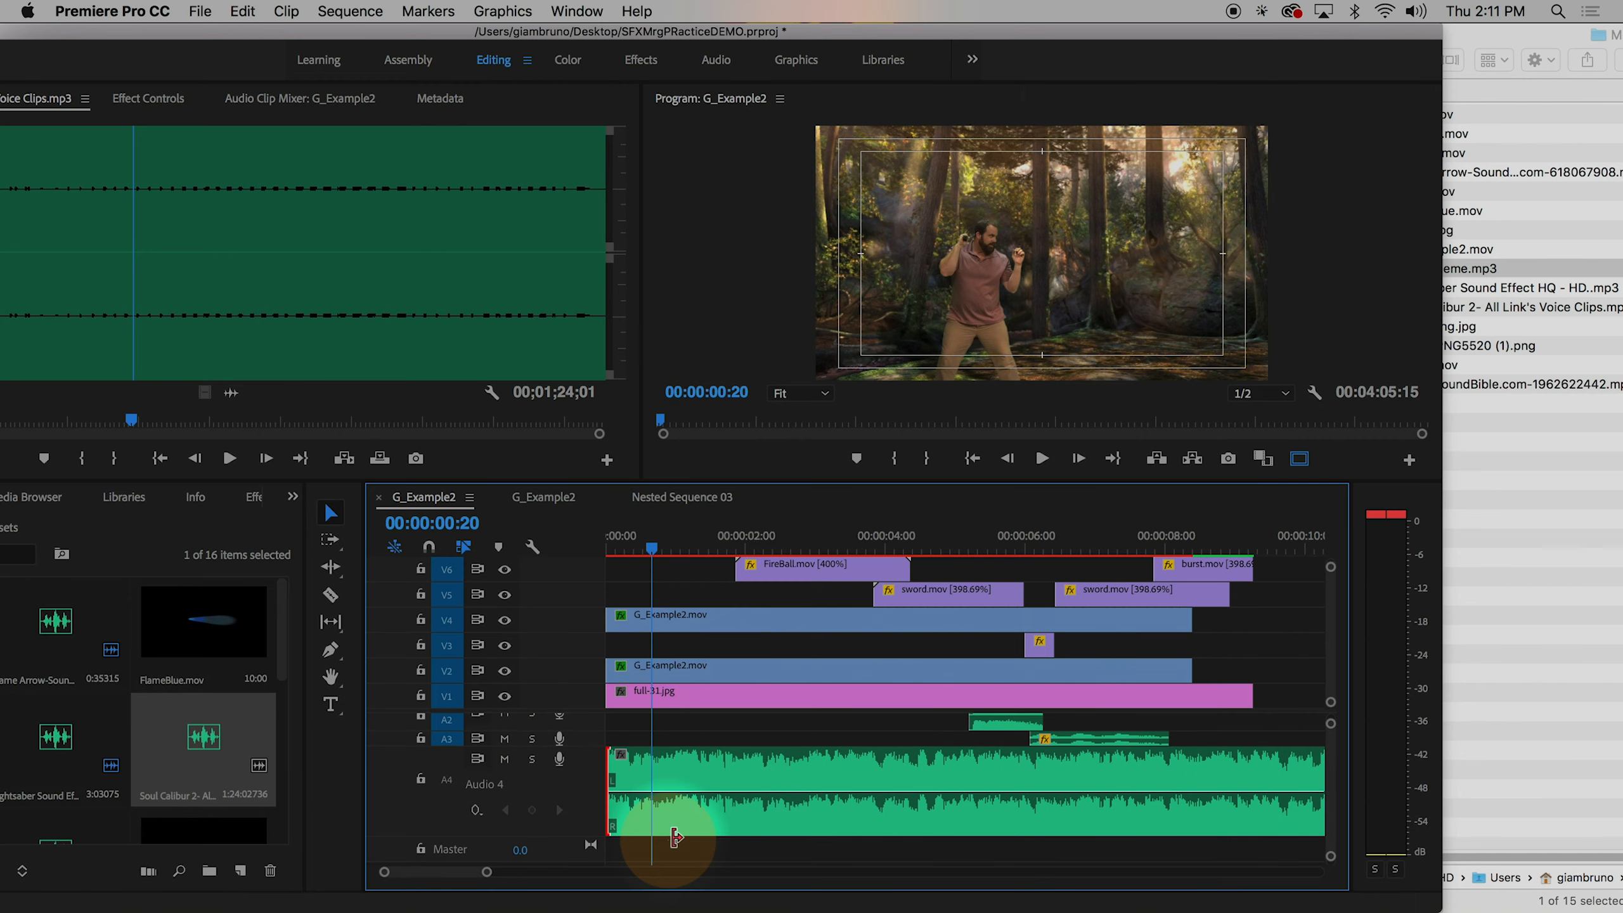
pyautogui.doubleClick(649, 803)
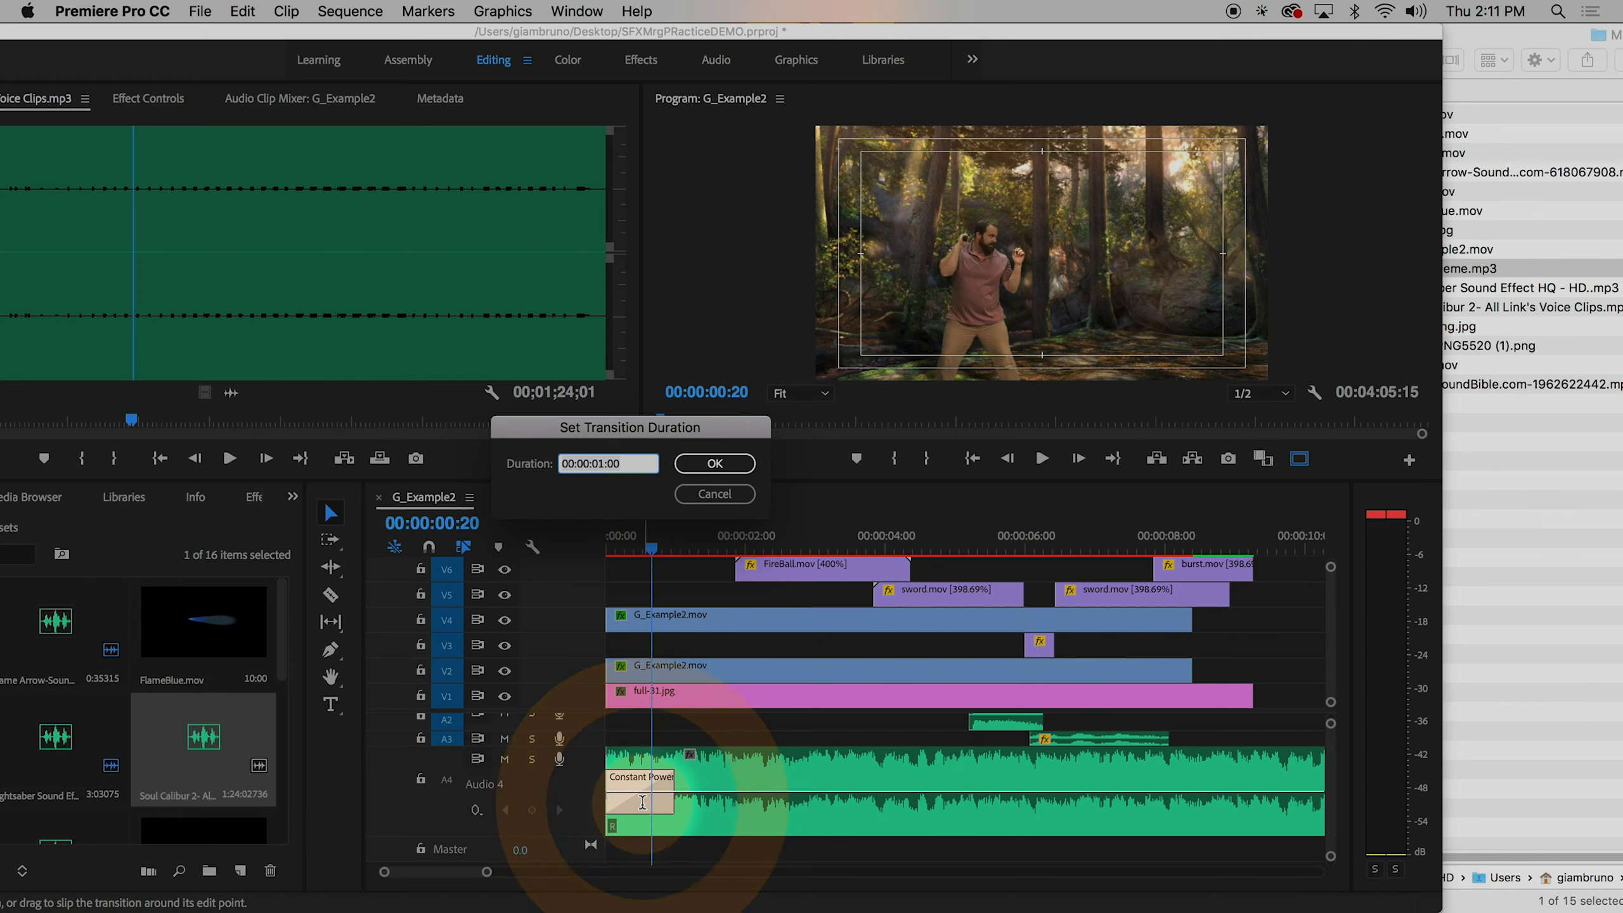
pyautogui.write('1')
pyautogui.press('Return')
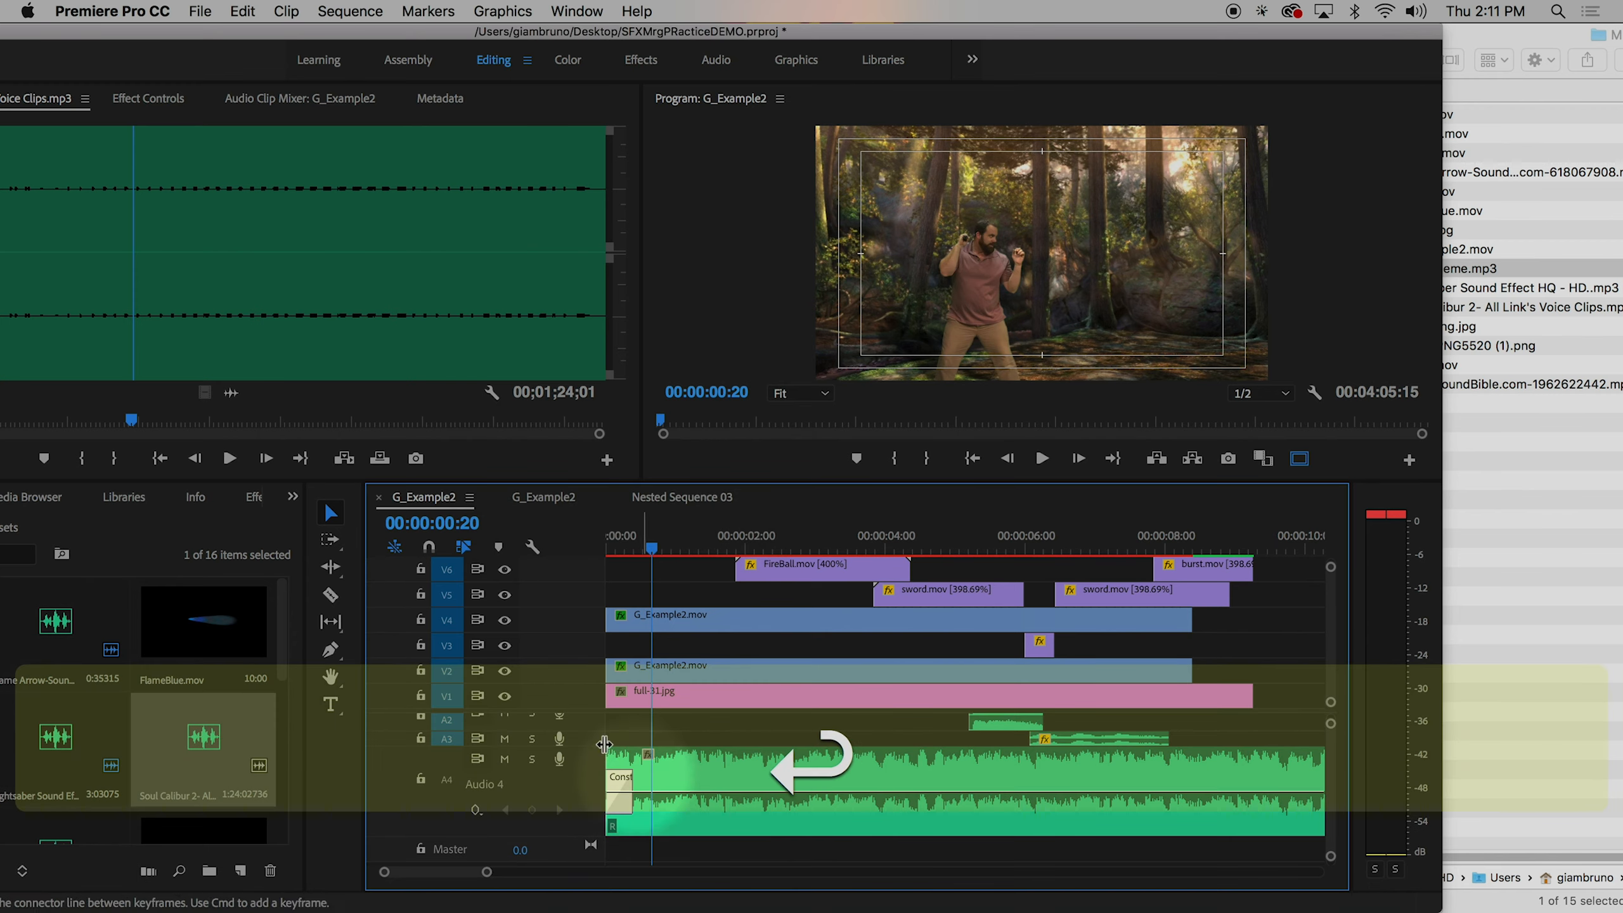
pyautogui.moveTo(726, 792); pyautogui.dragTo(726, 807)
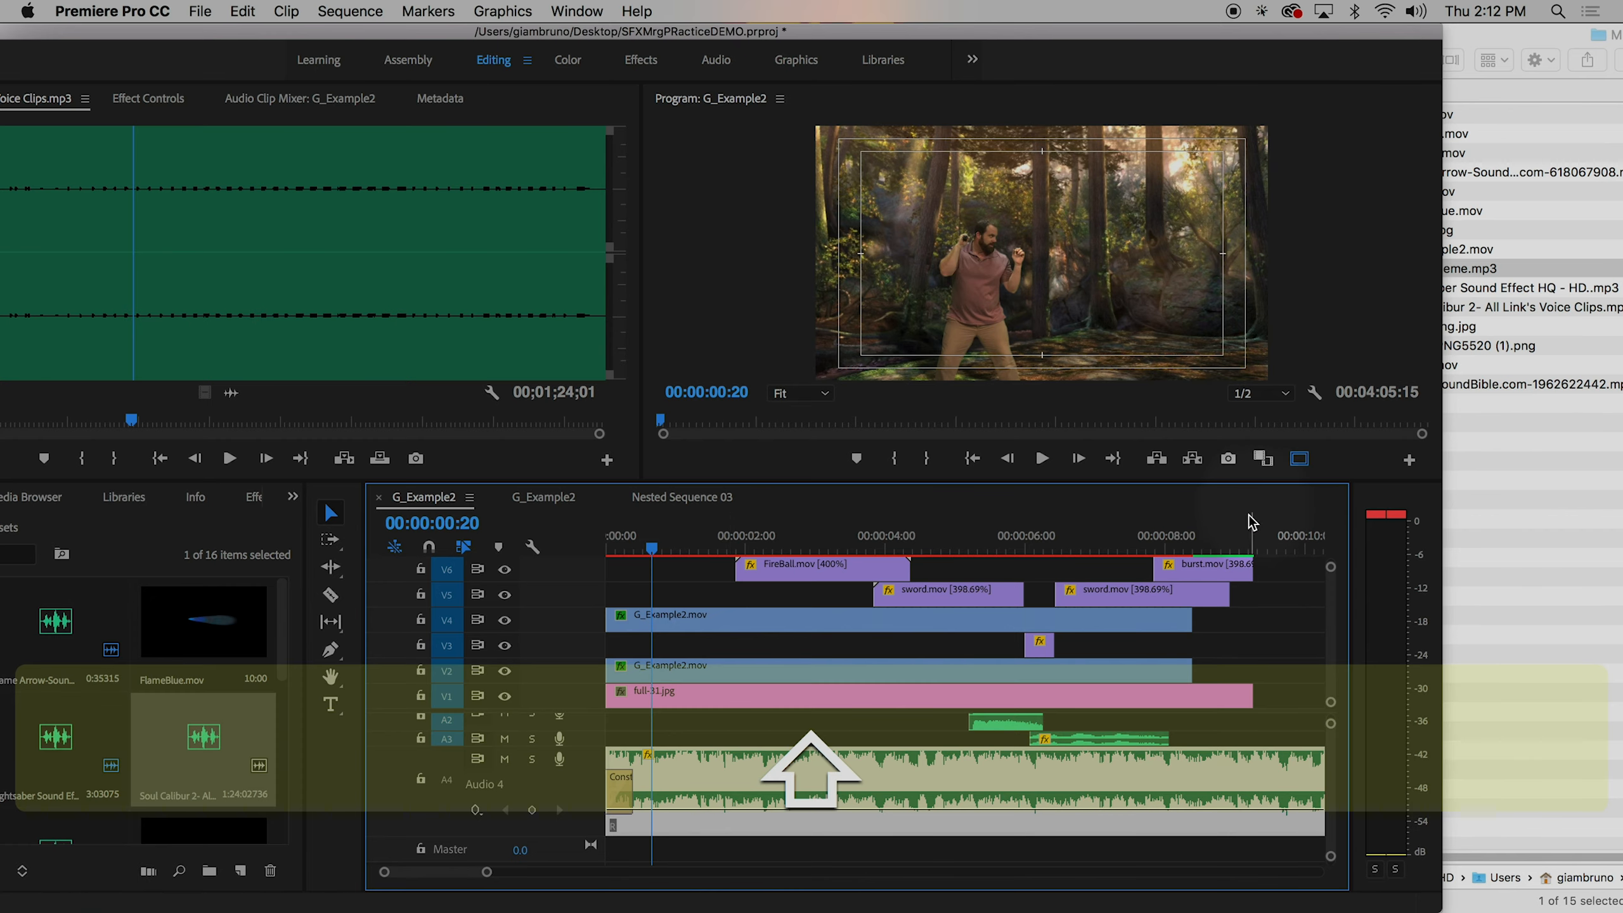
# - Cut the A4 music clip at 00:00:09:15 and delete the part after the cut
pyautogui.moveTo(1208, 543); pyautogui.dragTo(1274, 550)
pyautogui.press('c')
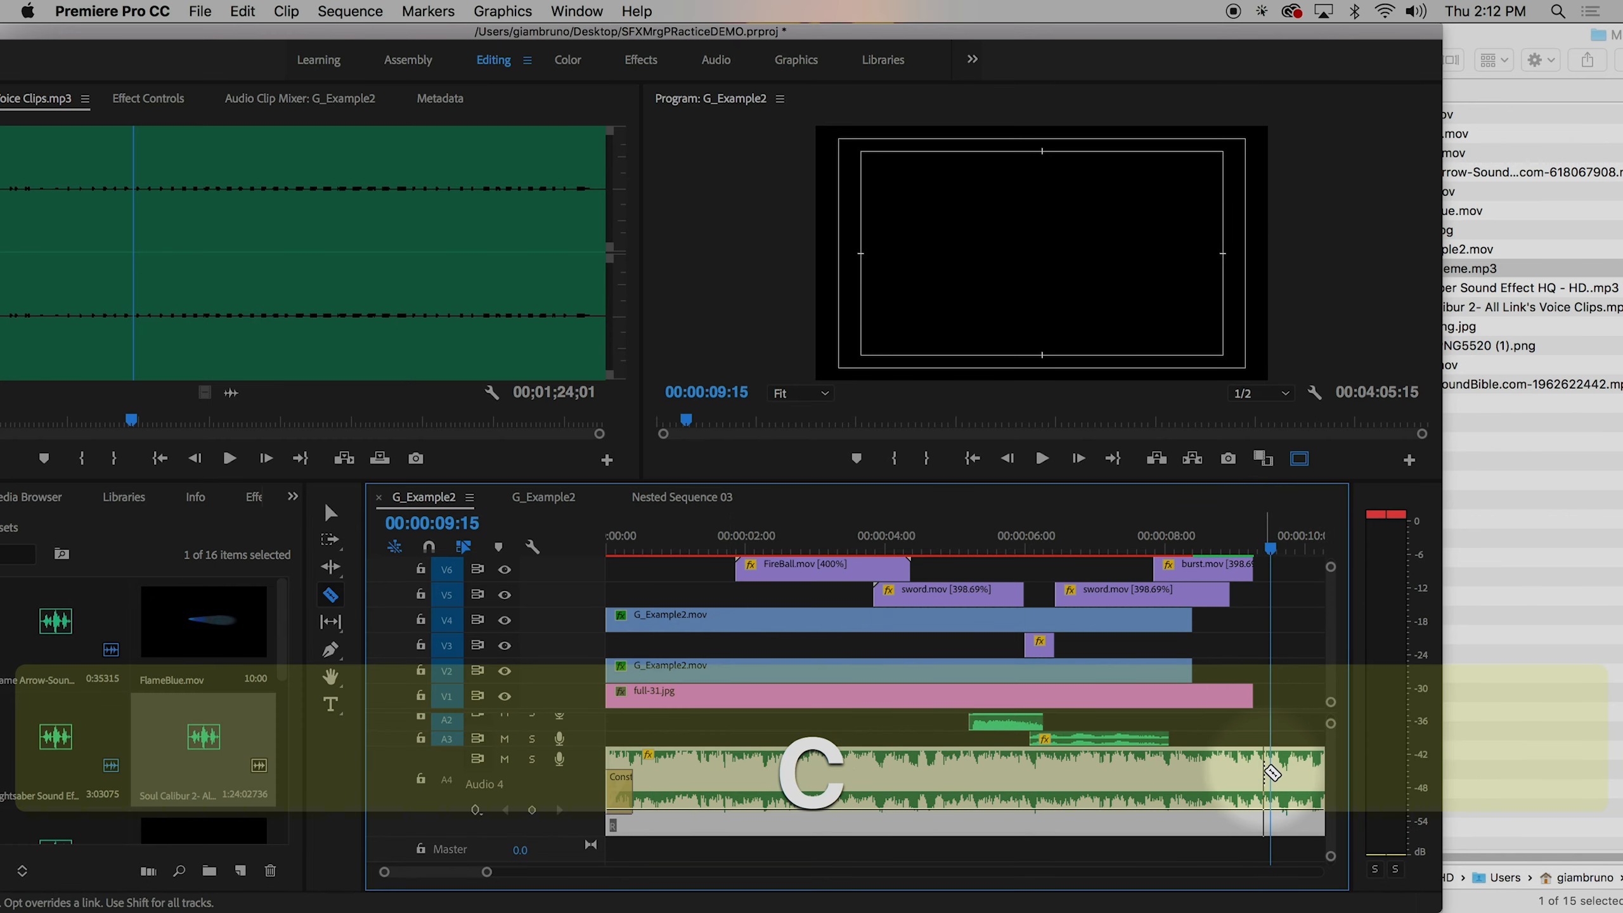
pyautogui.press('a')
pyautogui.click(1306, 776)
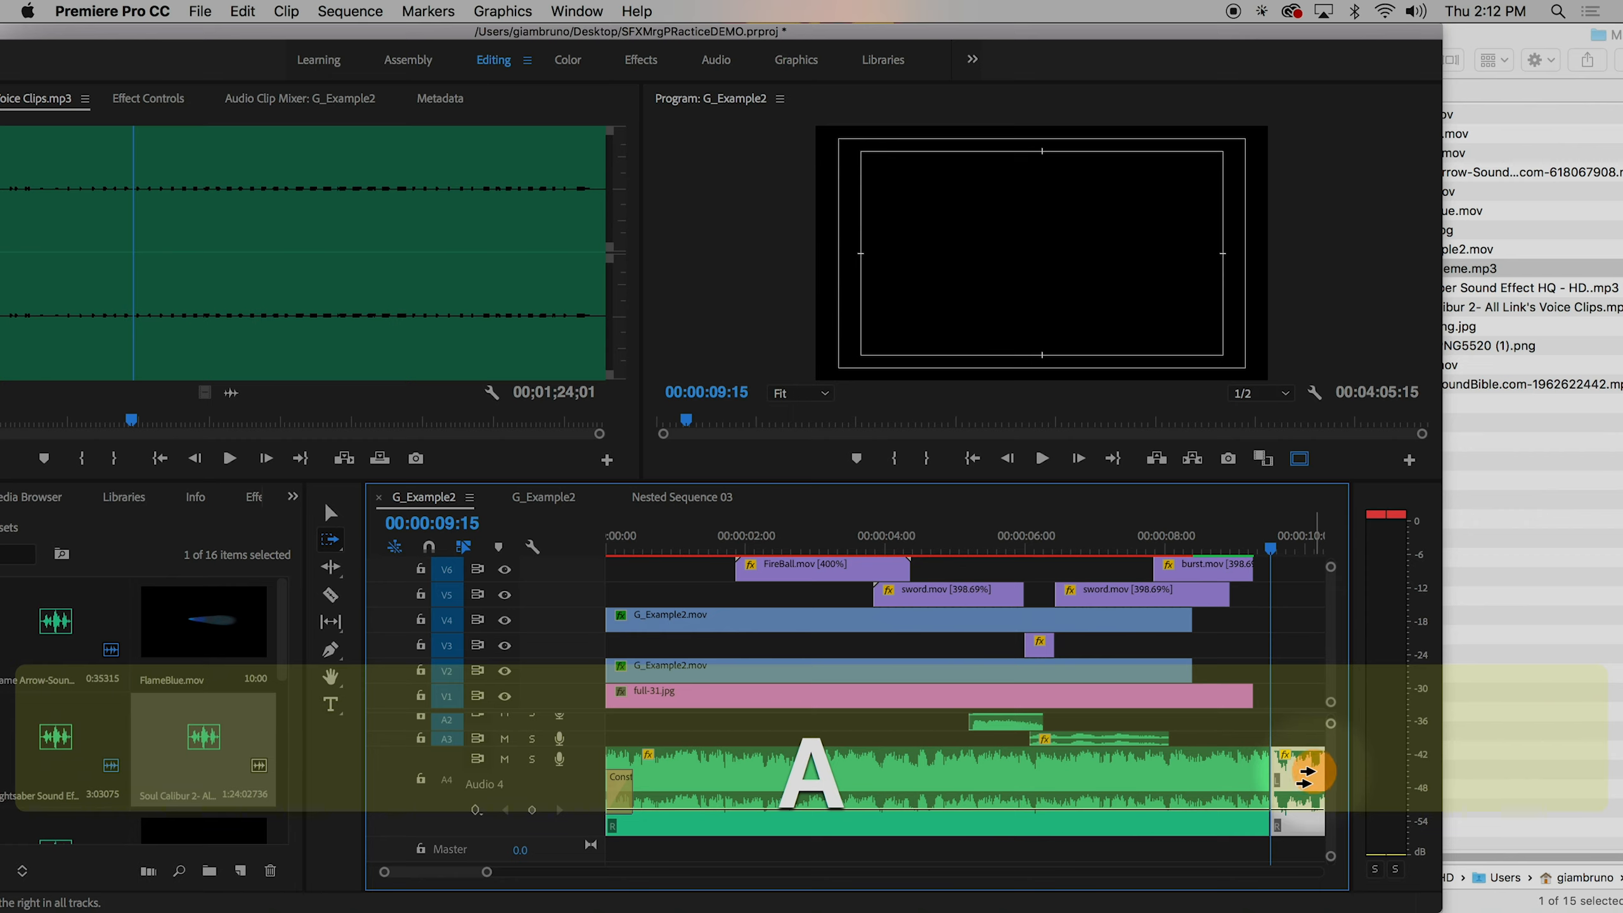
pyautogui.press('BackSpace')
# - Reduce the music clip's volume further and play the sequence from the start to about 00:00:07:29
pyautogui.moveTo(1202, 543); pyautogui.dragTo(420, 547)
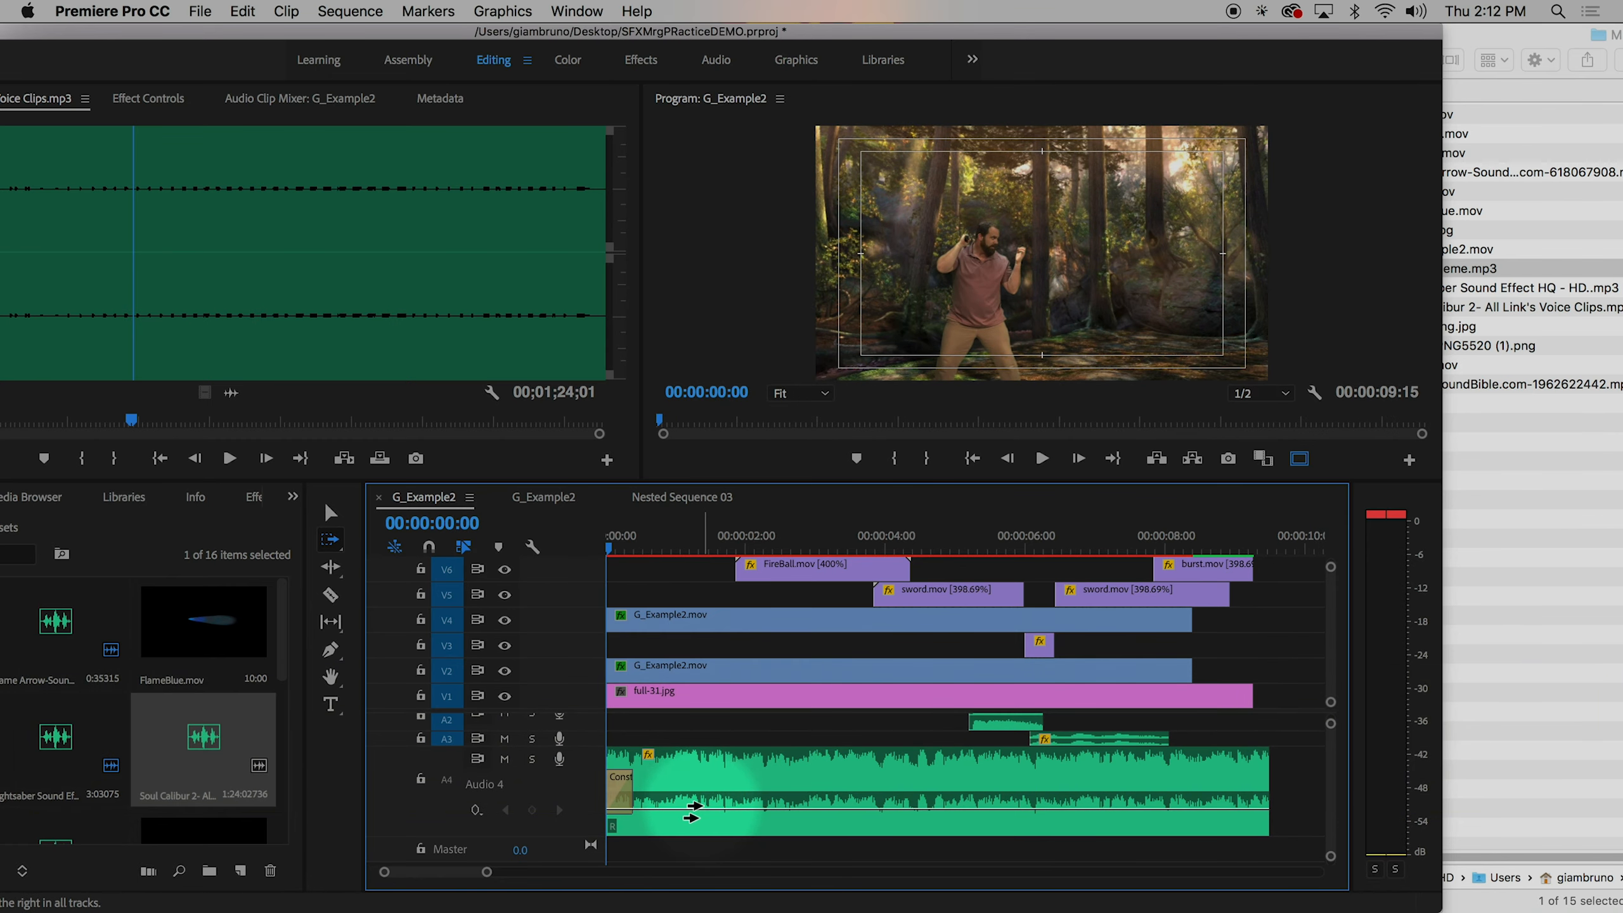
pyautogui.press('v')
pyautogui.click(708, 818)
pyautogui.press('space')
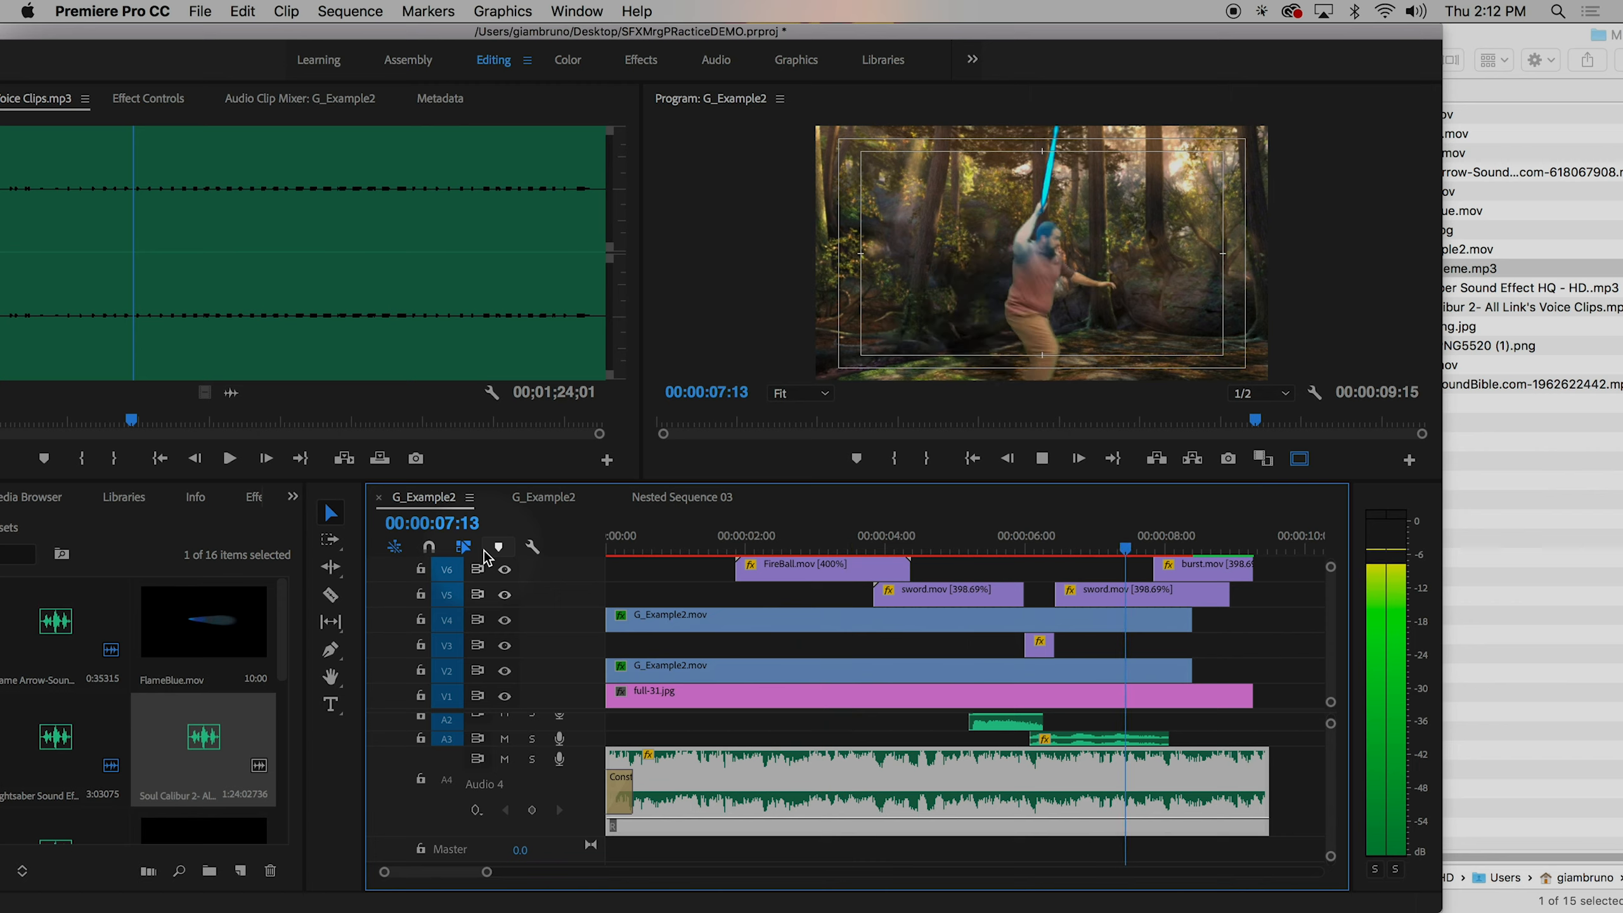
pyautogui.press('space')
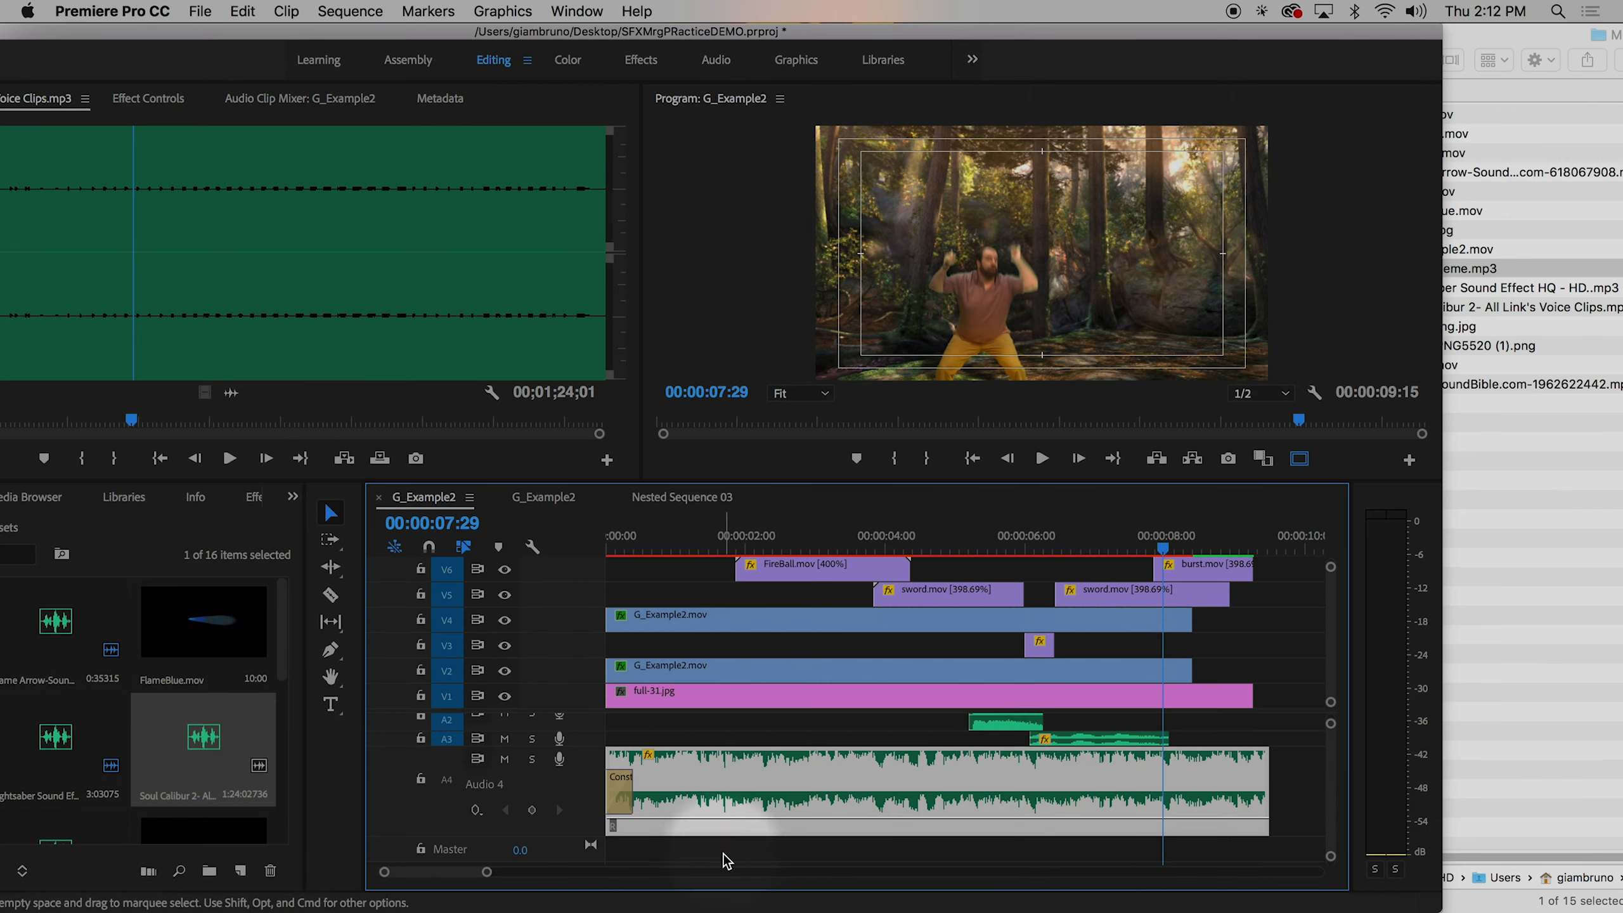
# - Lower the A4 music slightly more and replay the opening of the sequence up to about 00:00:03:05
pyautogui.scroll(-1, 978, 722)
pyautogui.scroll(4, 978, 722)
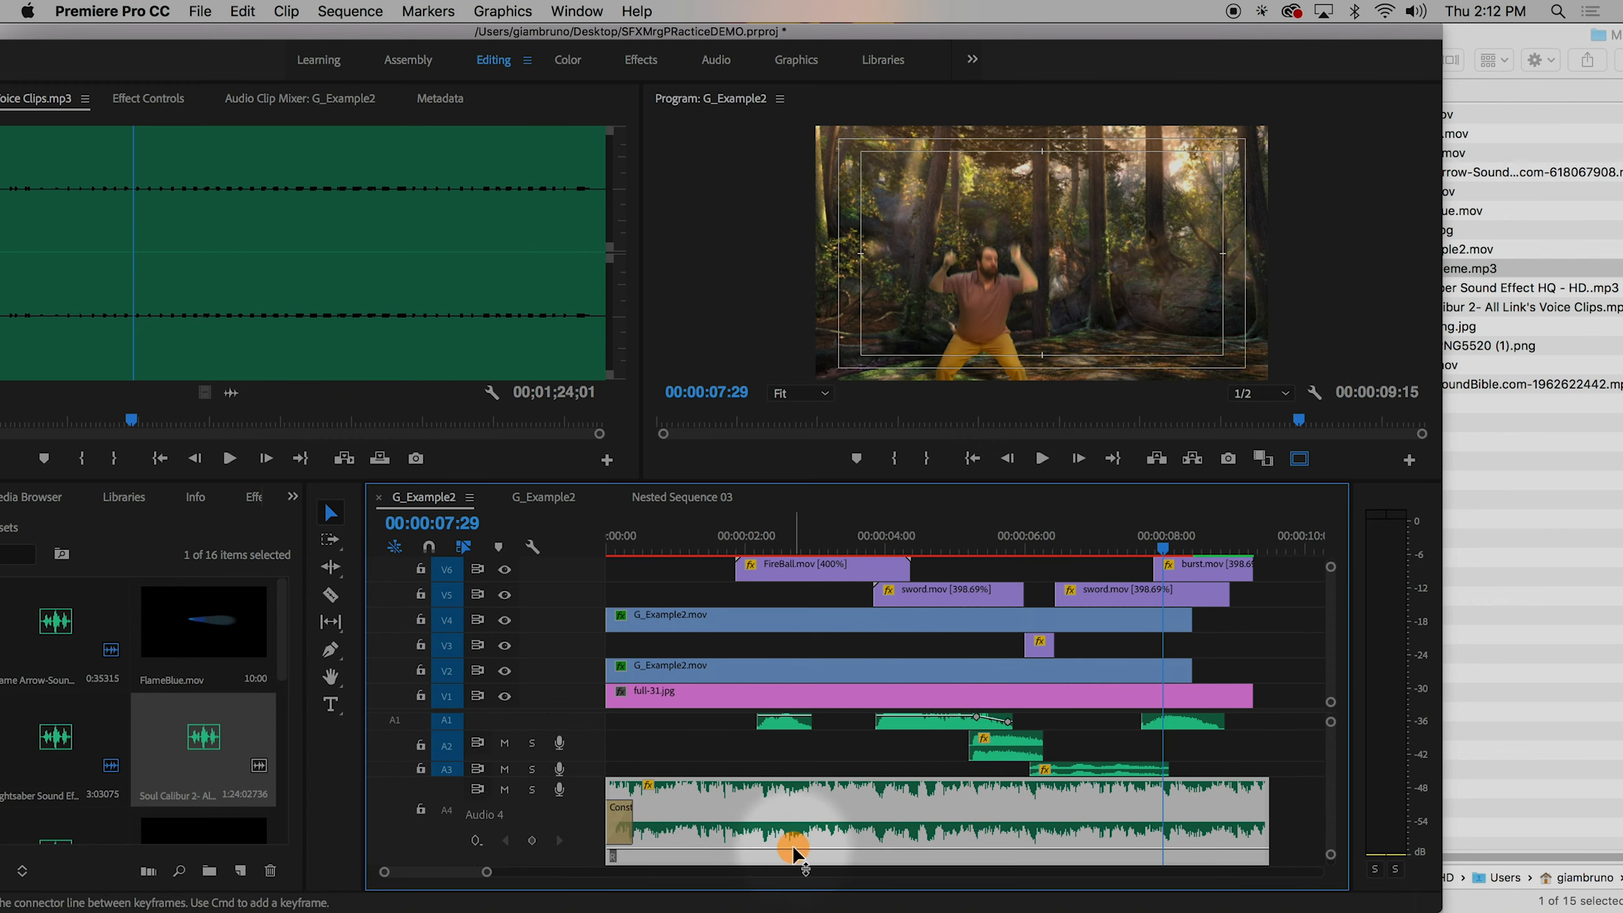
pyautogui.click(606, 550)
pyautogui.press('space')
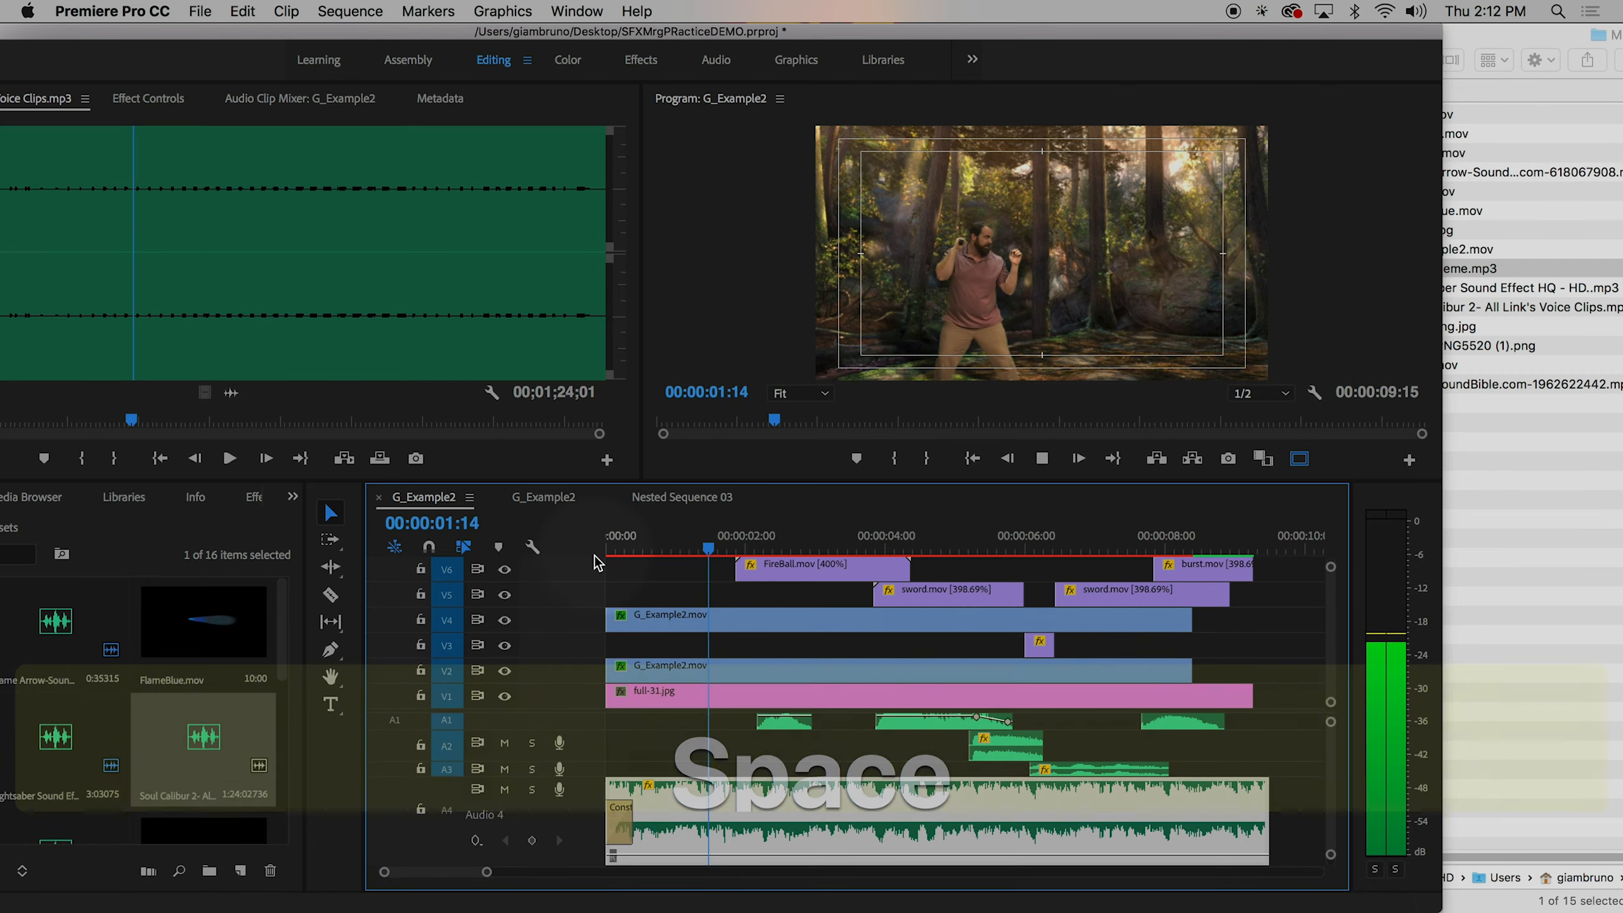
pyautogui.press('space')
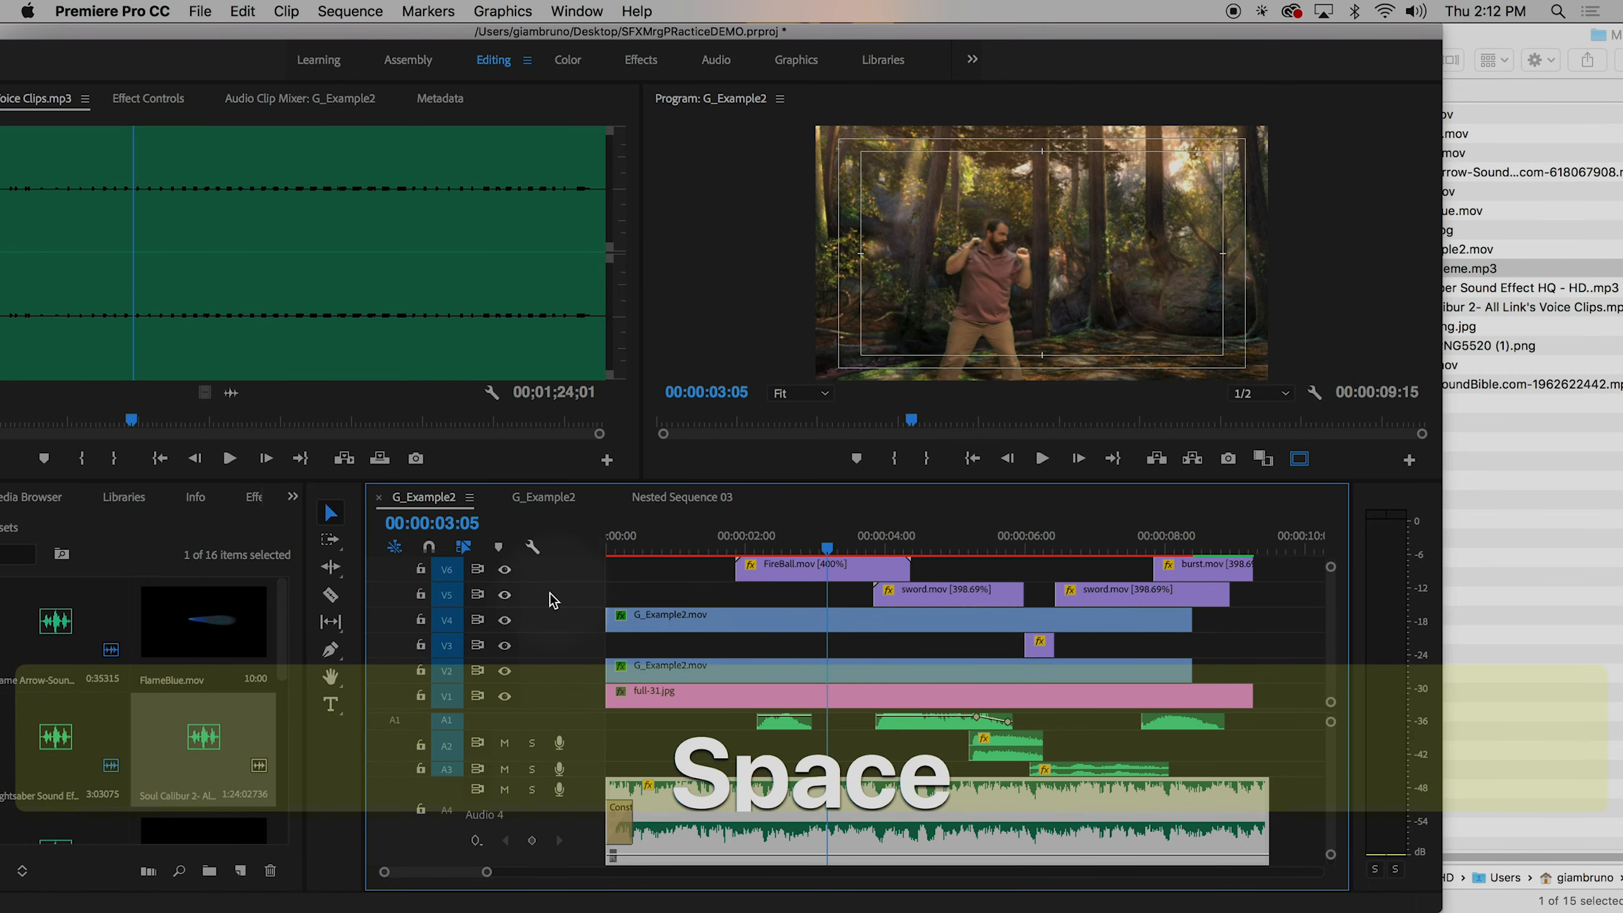
# - Move the Premiere Pro window aside, check the advanced SFX tricks on the Chrome slide and return to Premiere Pro
pyautogui.moveTo(386, 25); pyautogui.dragTo(478, 21)
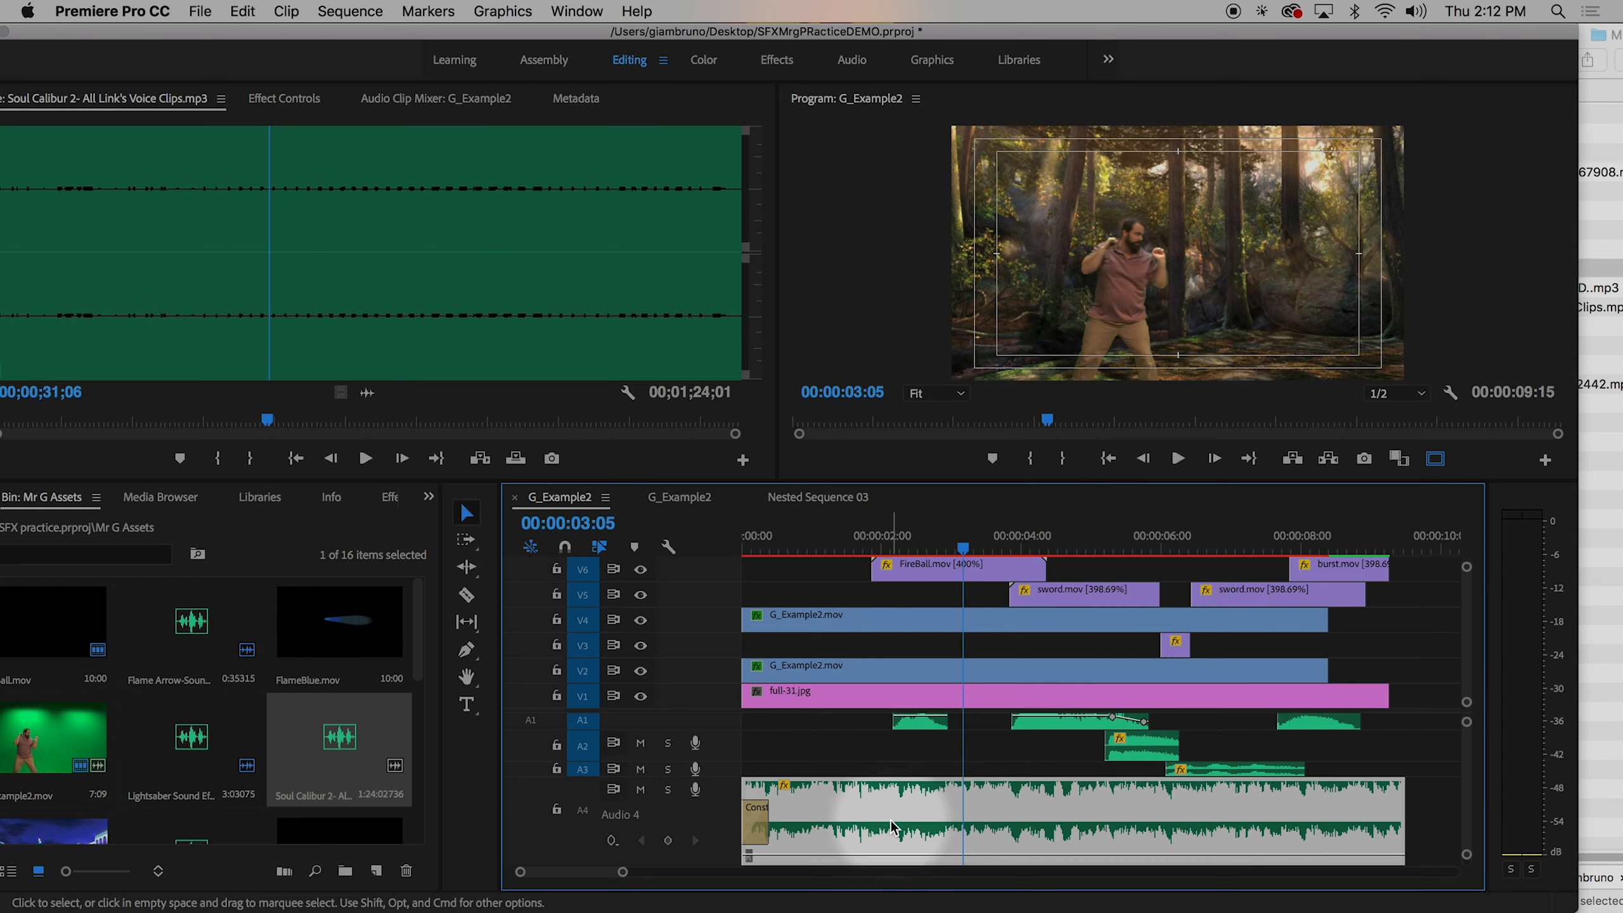
pyautogui.scroll(-2, 850, 777)
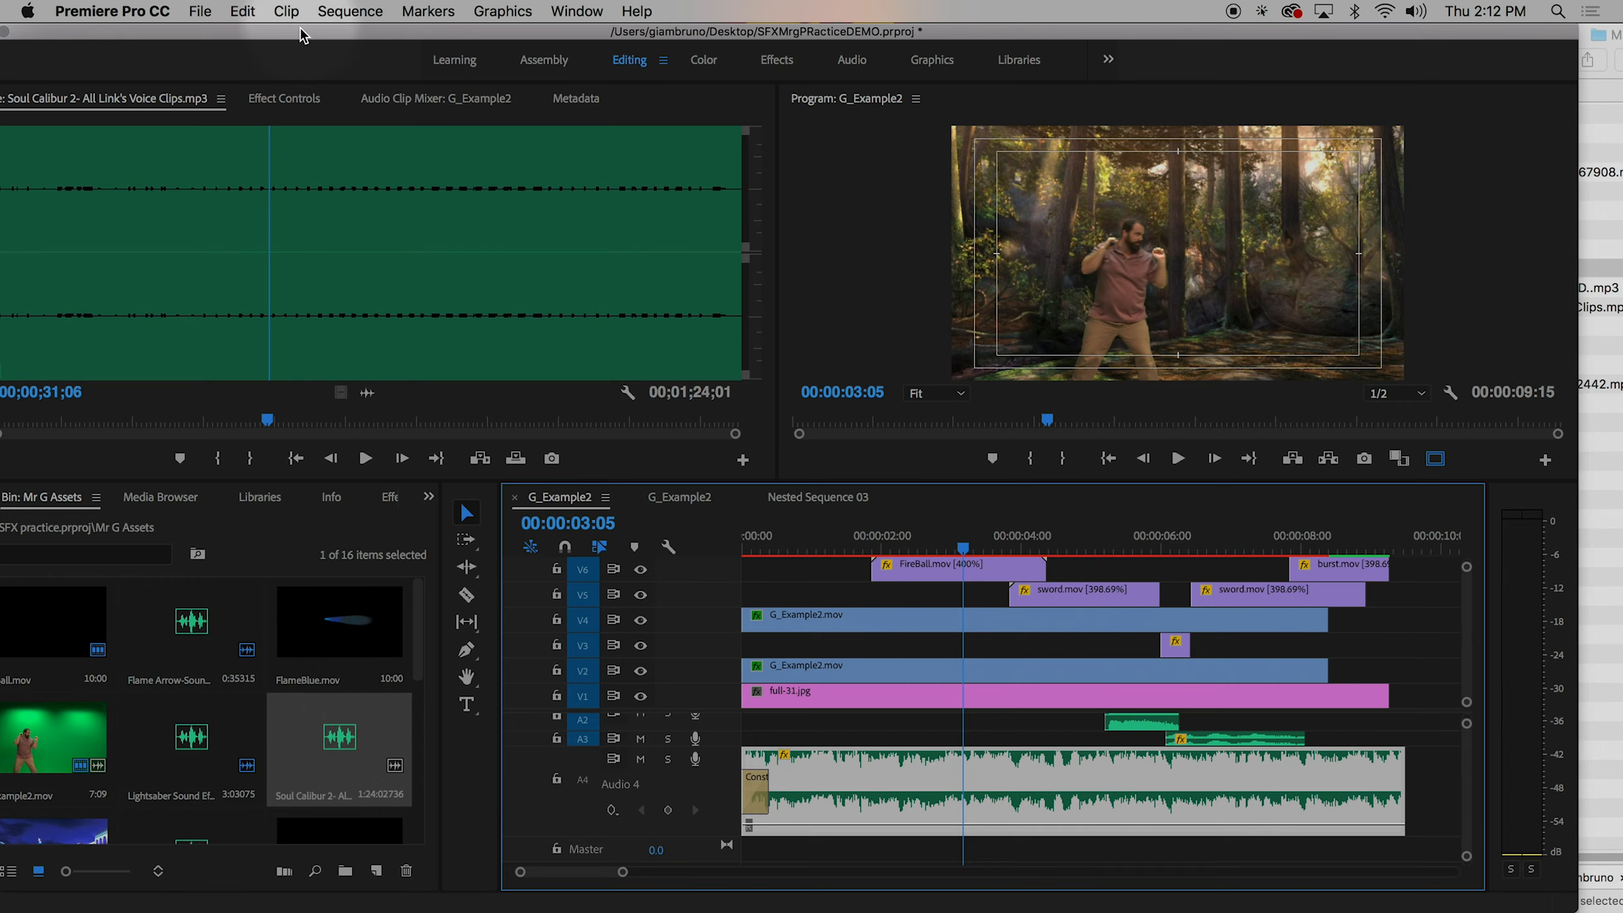
pyautogui.moveTo(301, 26); pyautogui.dragTo(188, 430)
pyautogui.click(881, 275)
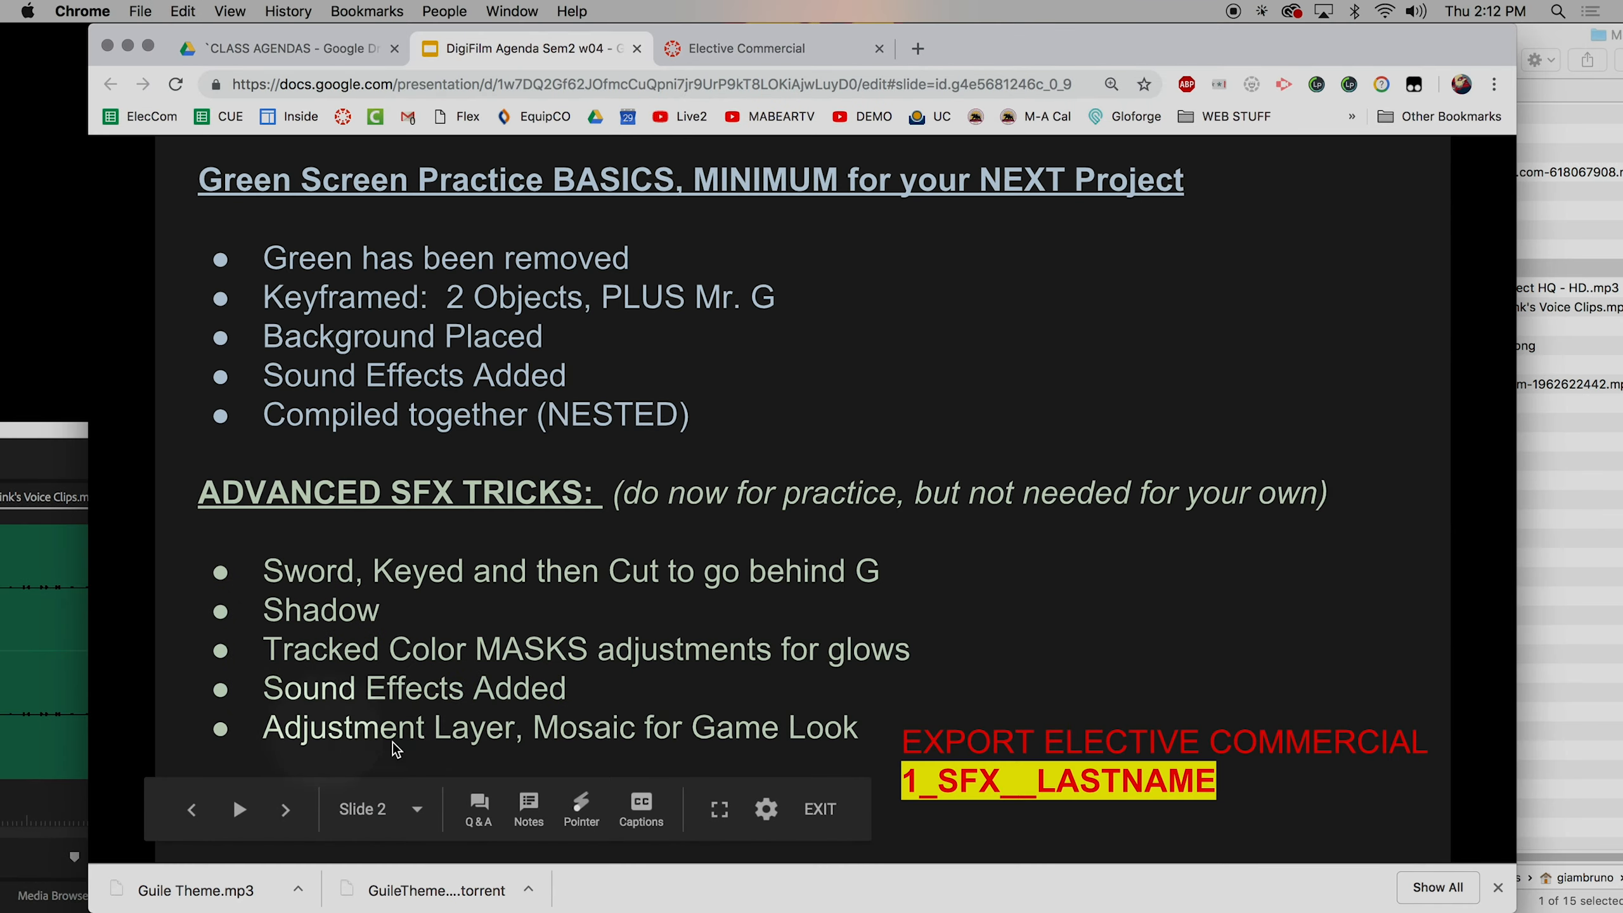
pyautogui.moveTo(59, 436); pyautogui.dragTo(184, 12)
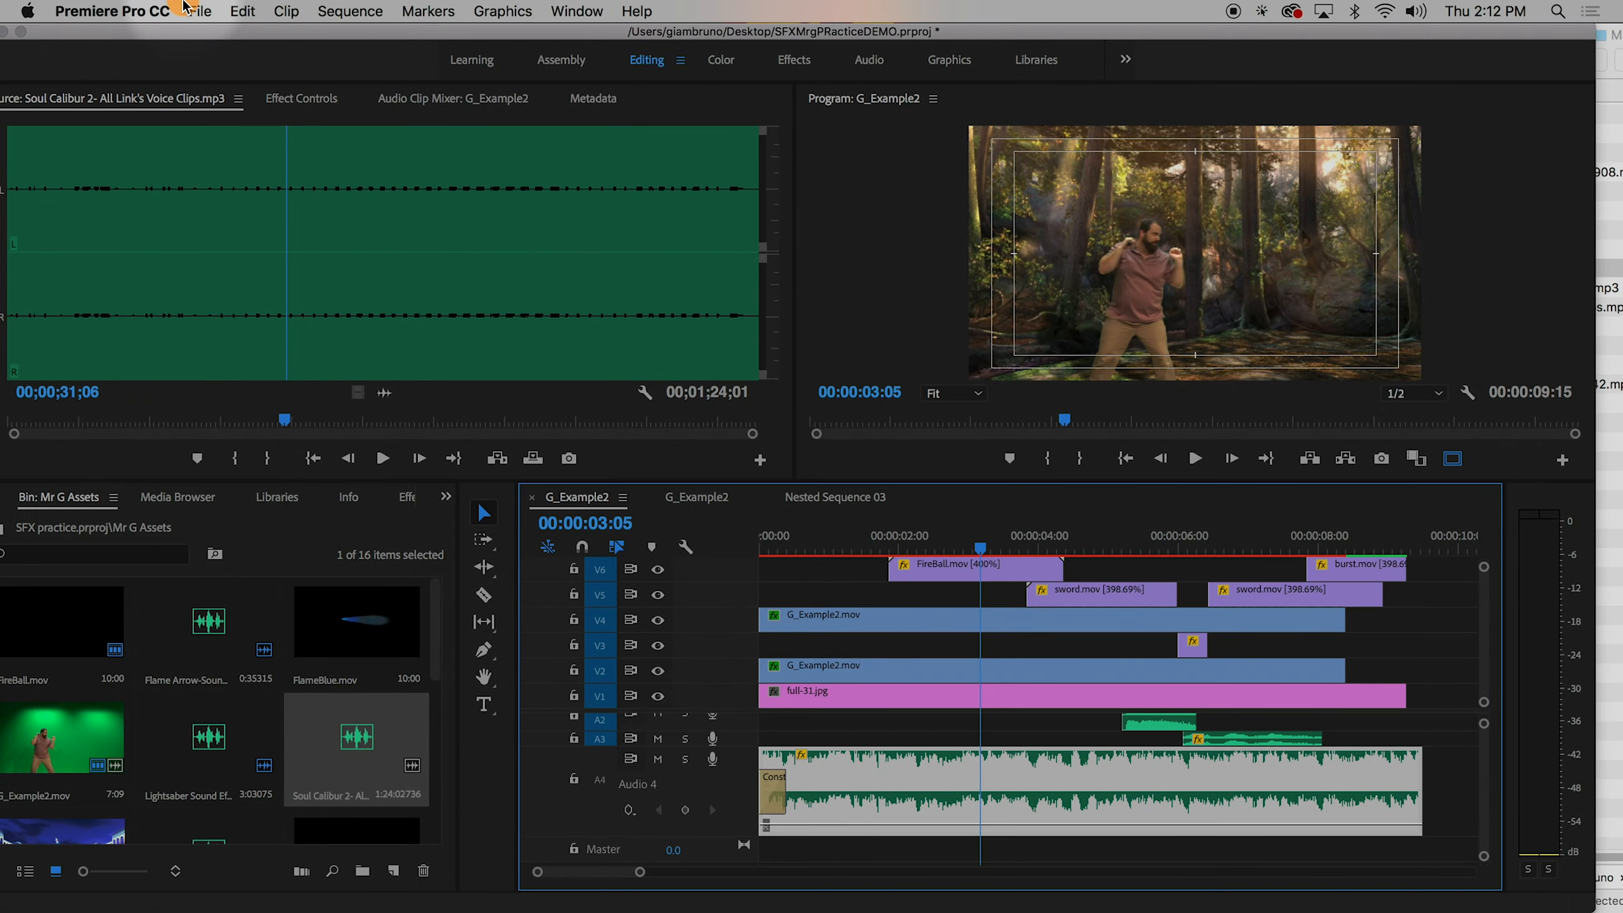
# - Scrub the G_Example2 sequence to 00:00:04:15 to examine the flame effect
pyautogui.click(670, 517)
pyautogui.scroll(2, 1125, 662)
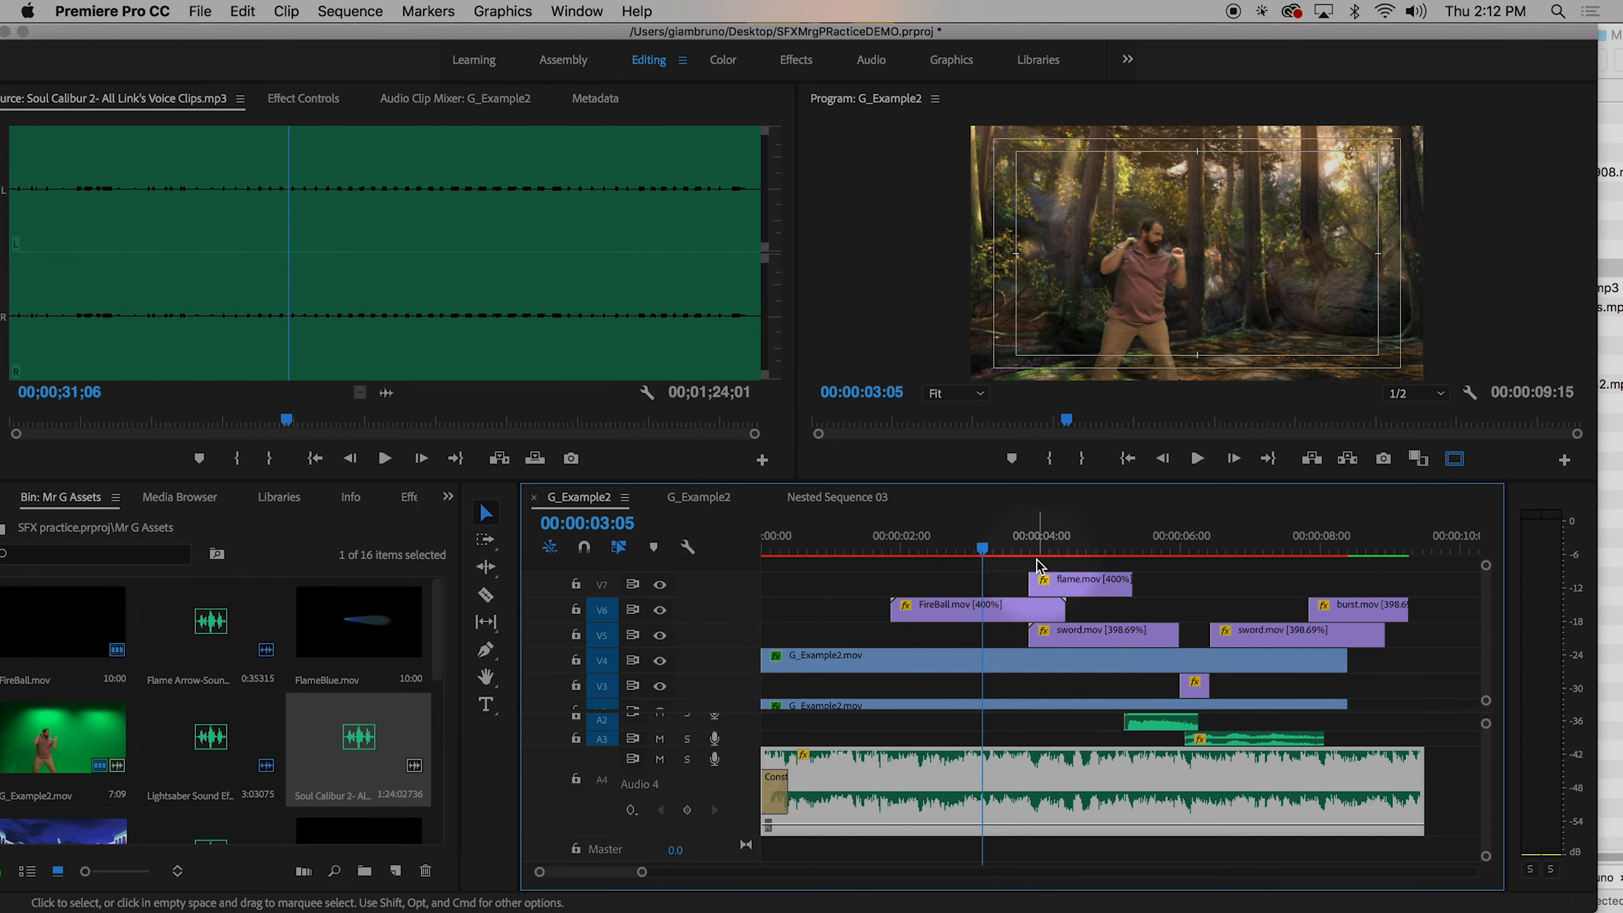
pyautogui.moveTo(967, 554); pyautogui.dragTo(1076, 575)
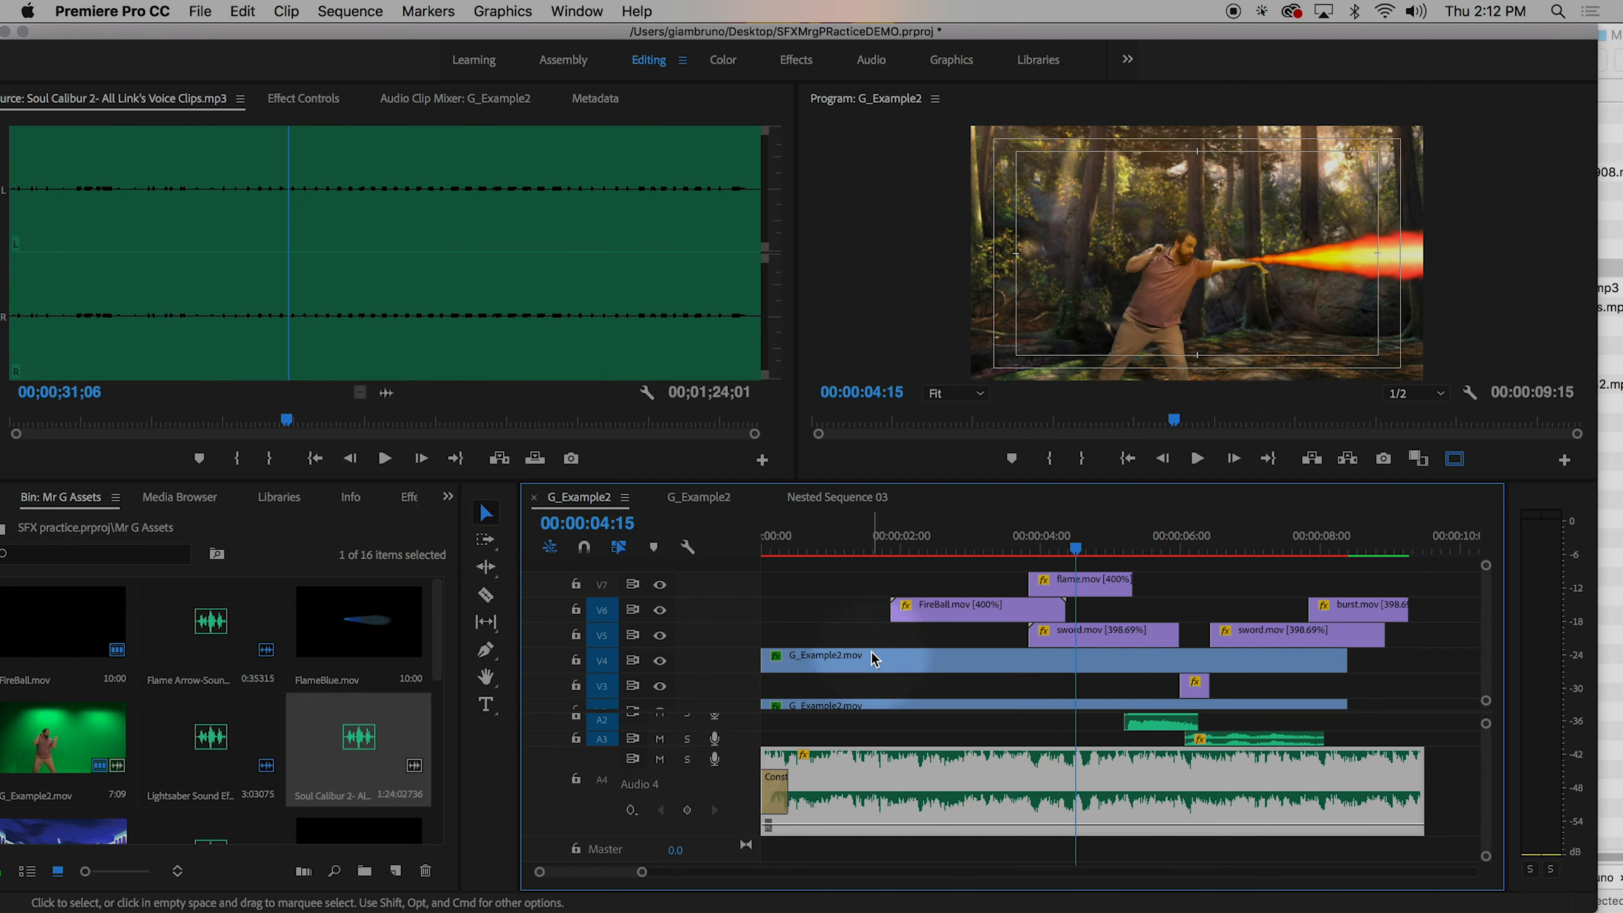
# - Show the Effects list with the window fully in view and collapse the Color Correction folder under Video Effects
pyautogui.click(412, 499)
pyautogui.moveTo(358, 31); pyautogui.dragTo(461, 30)
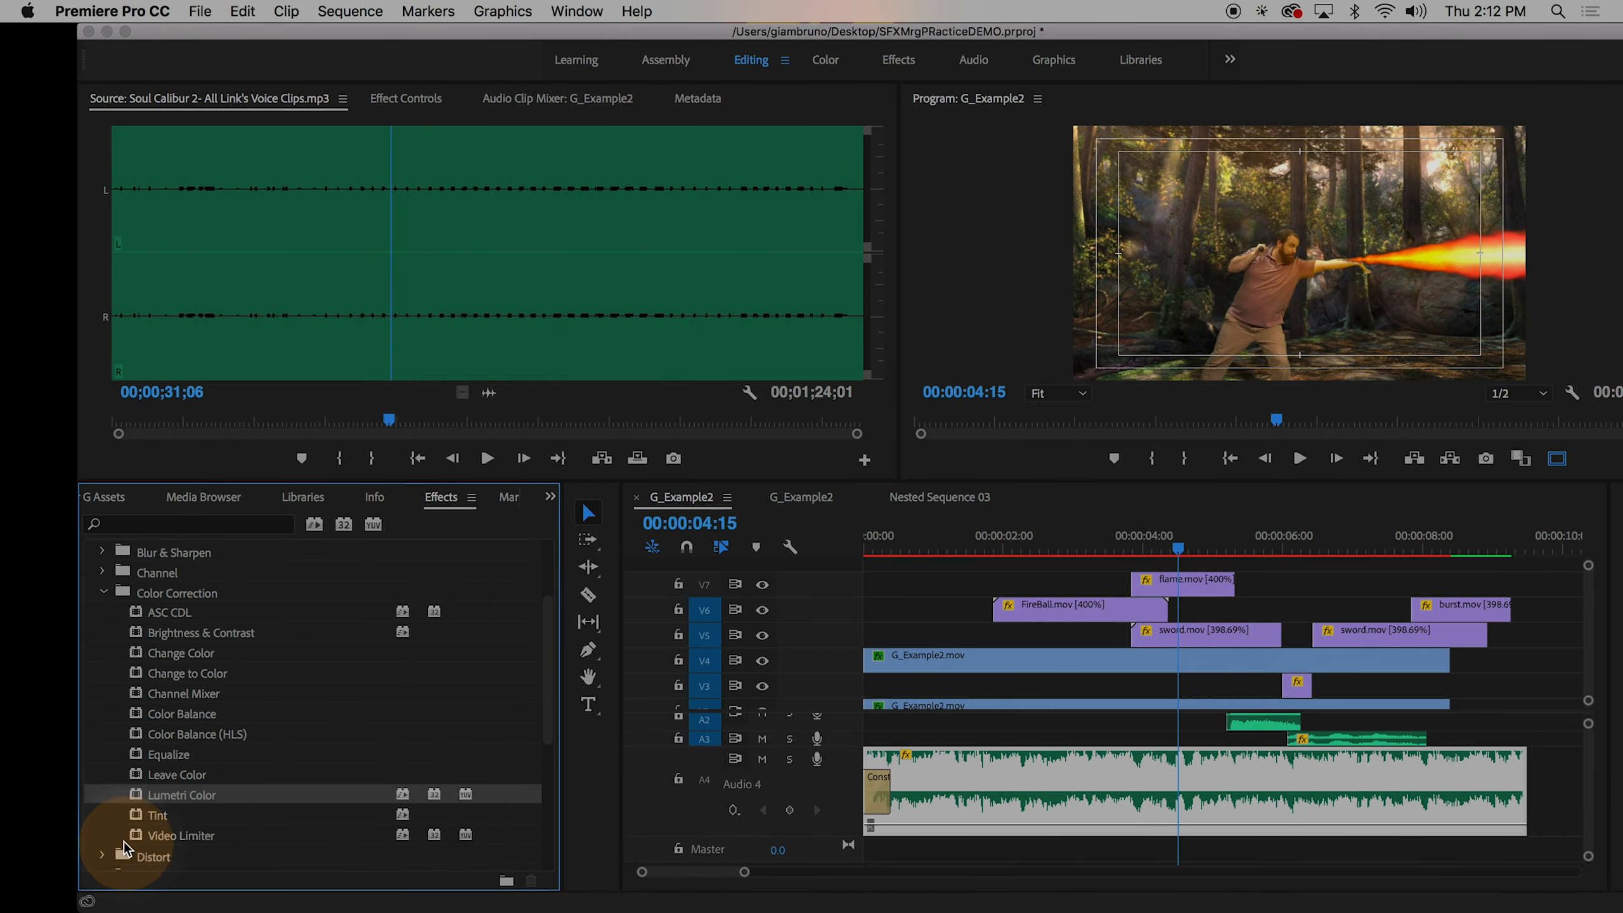
pyautogui.scroll(2, 154, 697)
pyautogui.click(103, 631)
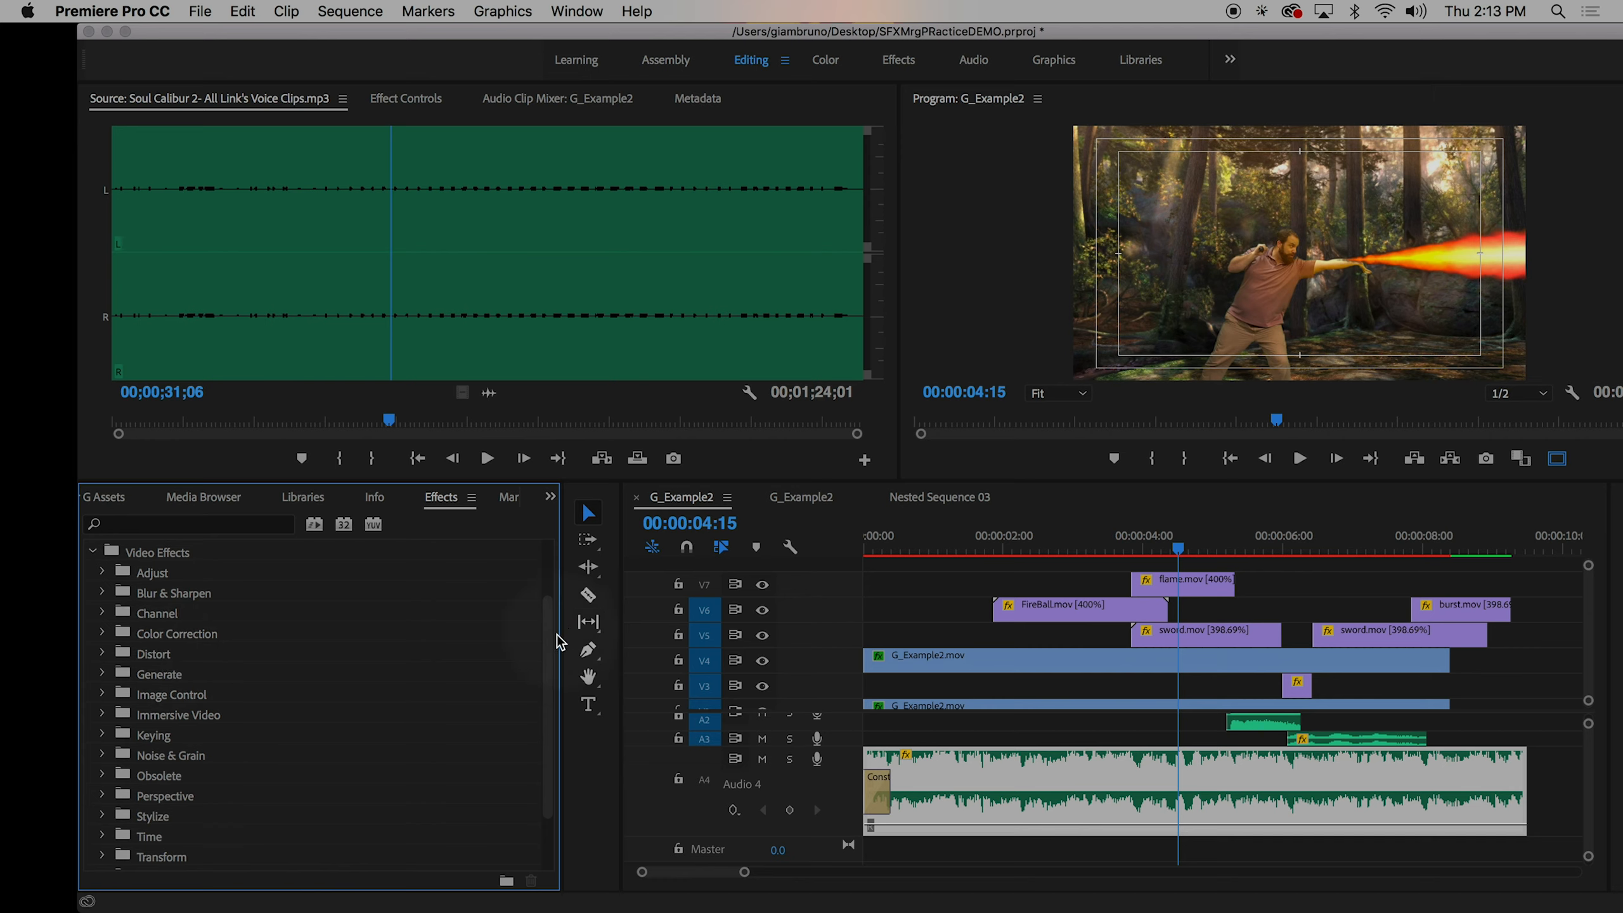
# - Return the G_Example2 playhead to the start and create a 1920 x 1080, 29.97 fps adjustment layer in the Mr G Assets bin
pyautogui.moveTo(980, 556); pyautogui.dragTo(866, 553)
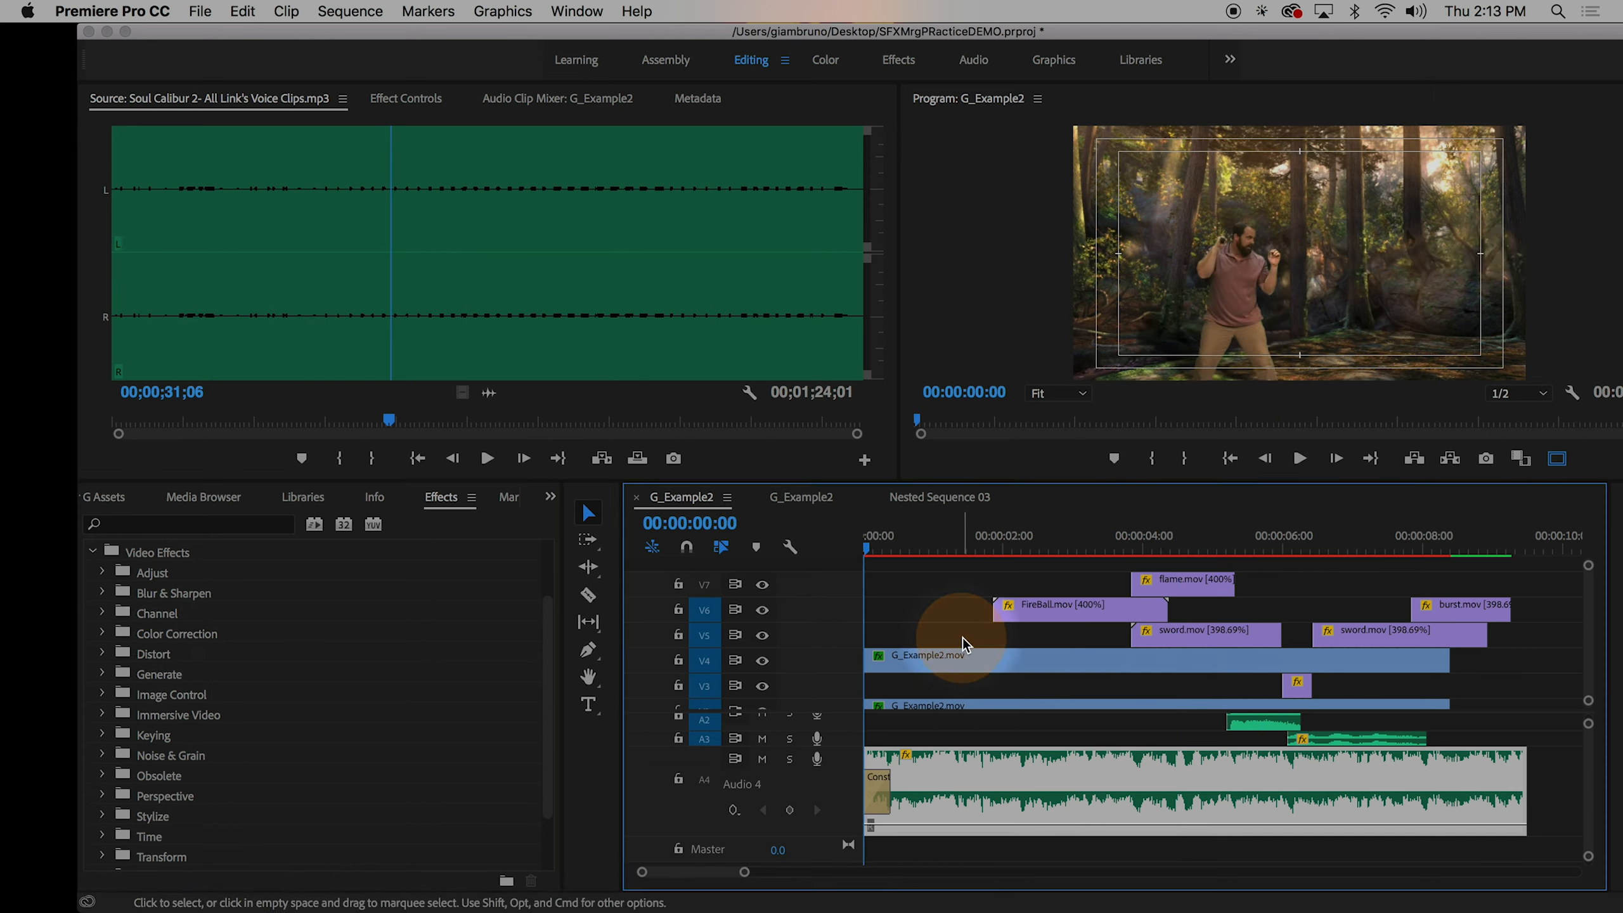
pyautogui.click(95, 498)
pyautogui.click(200, 11)
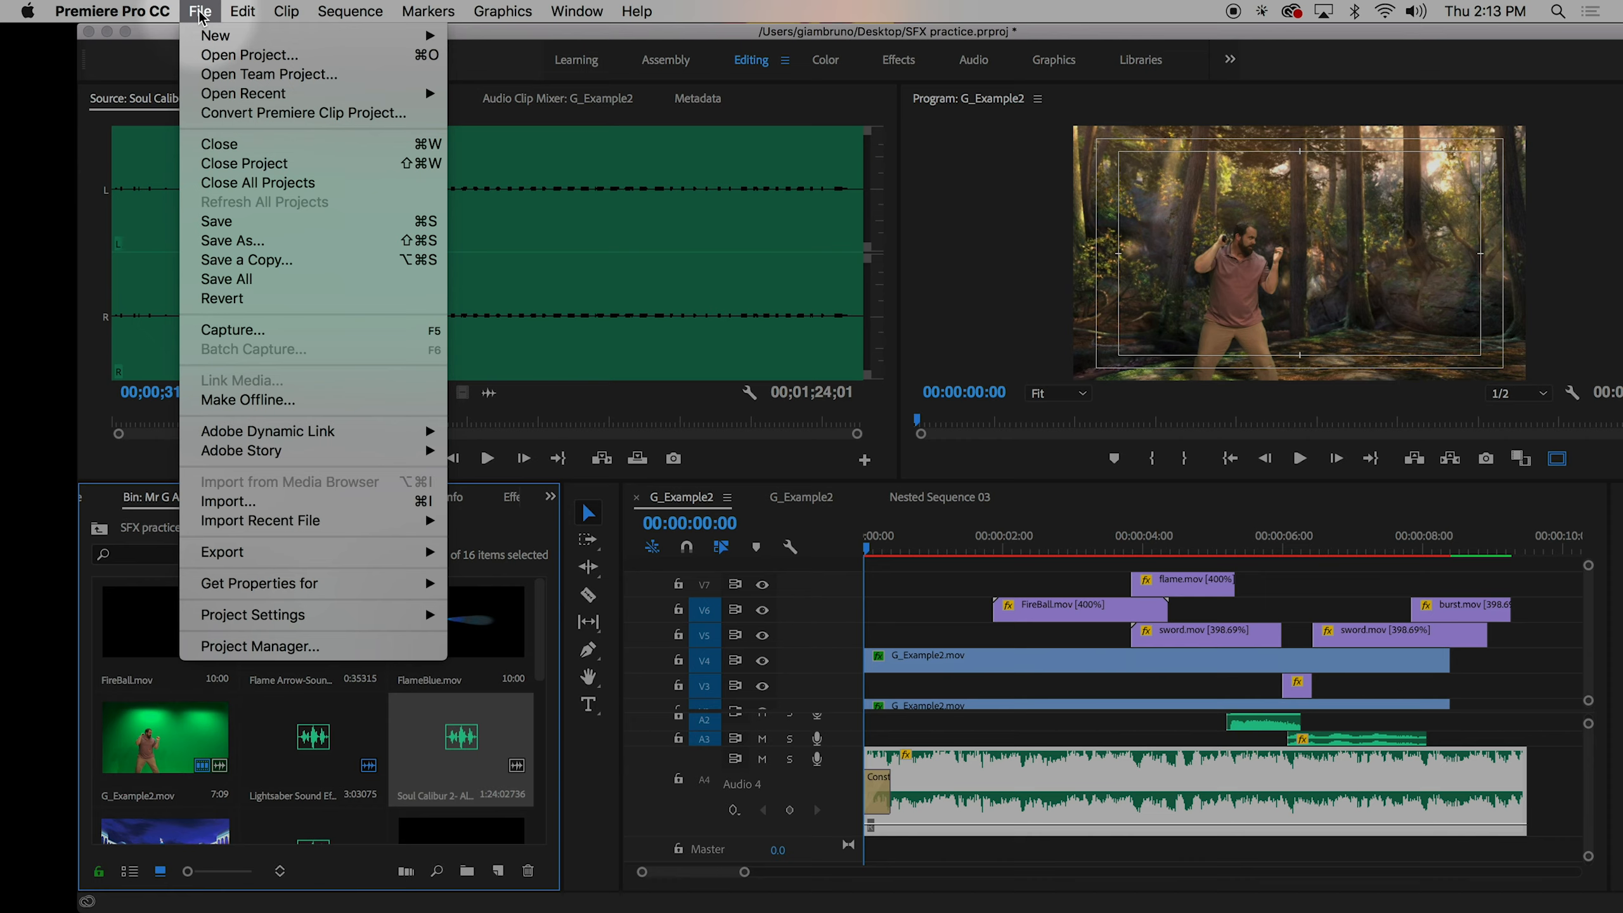
pyautogui.moveTo(201, 40)
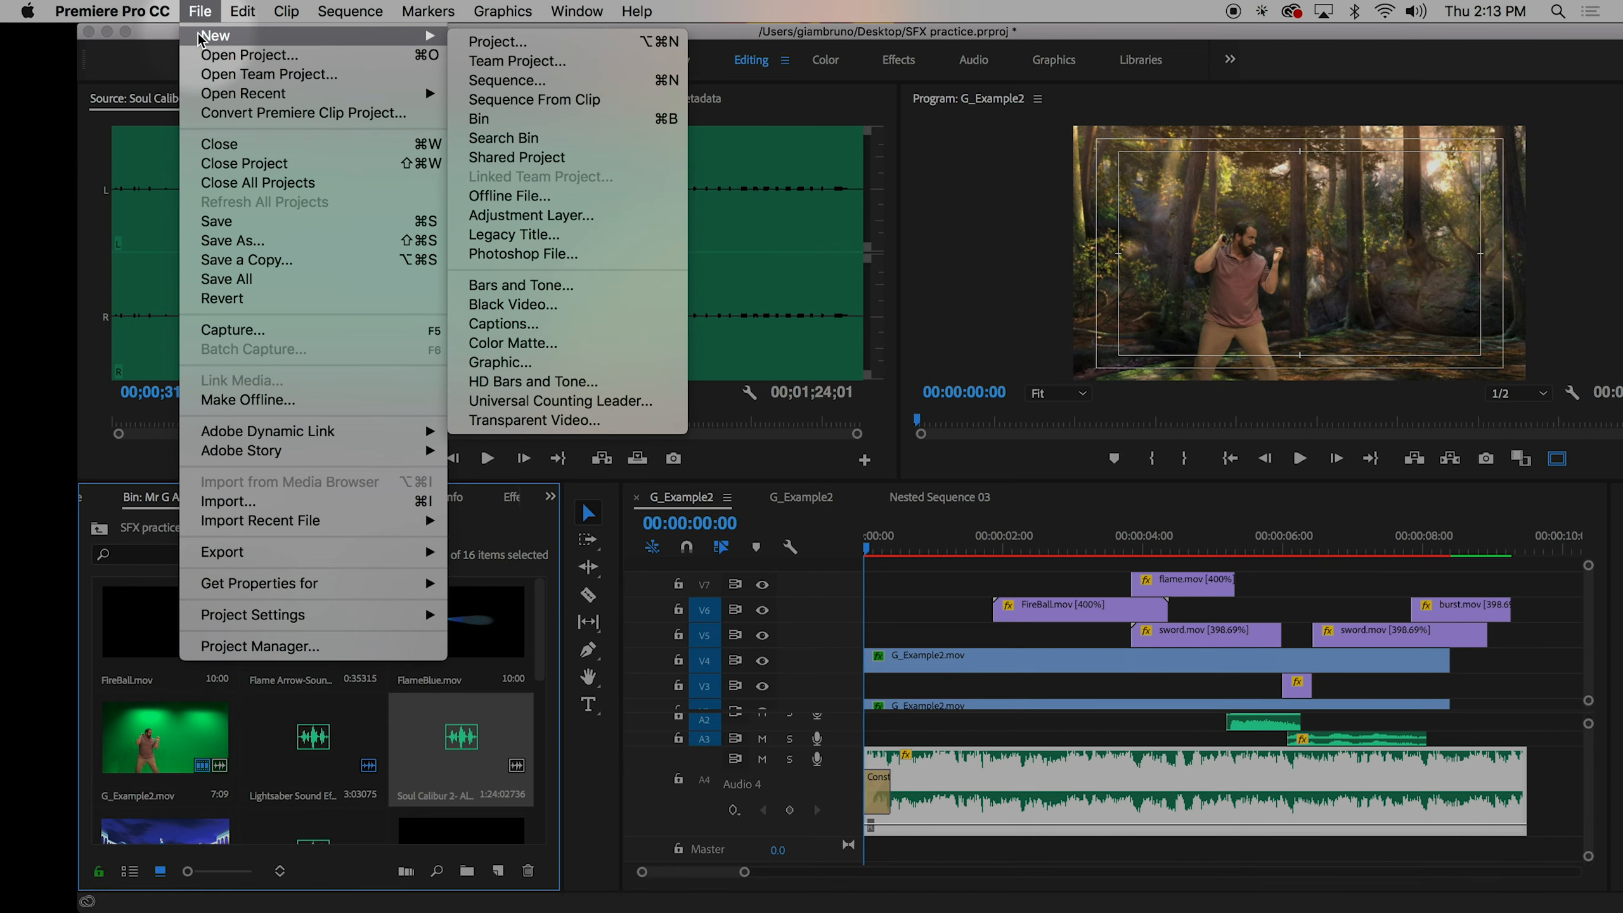
pyautogui.click(582, 212)
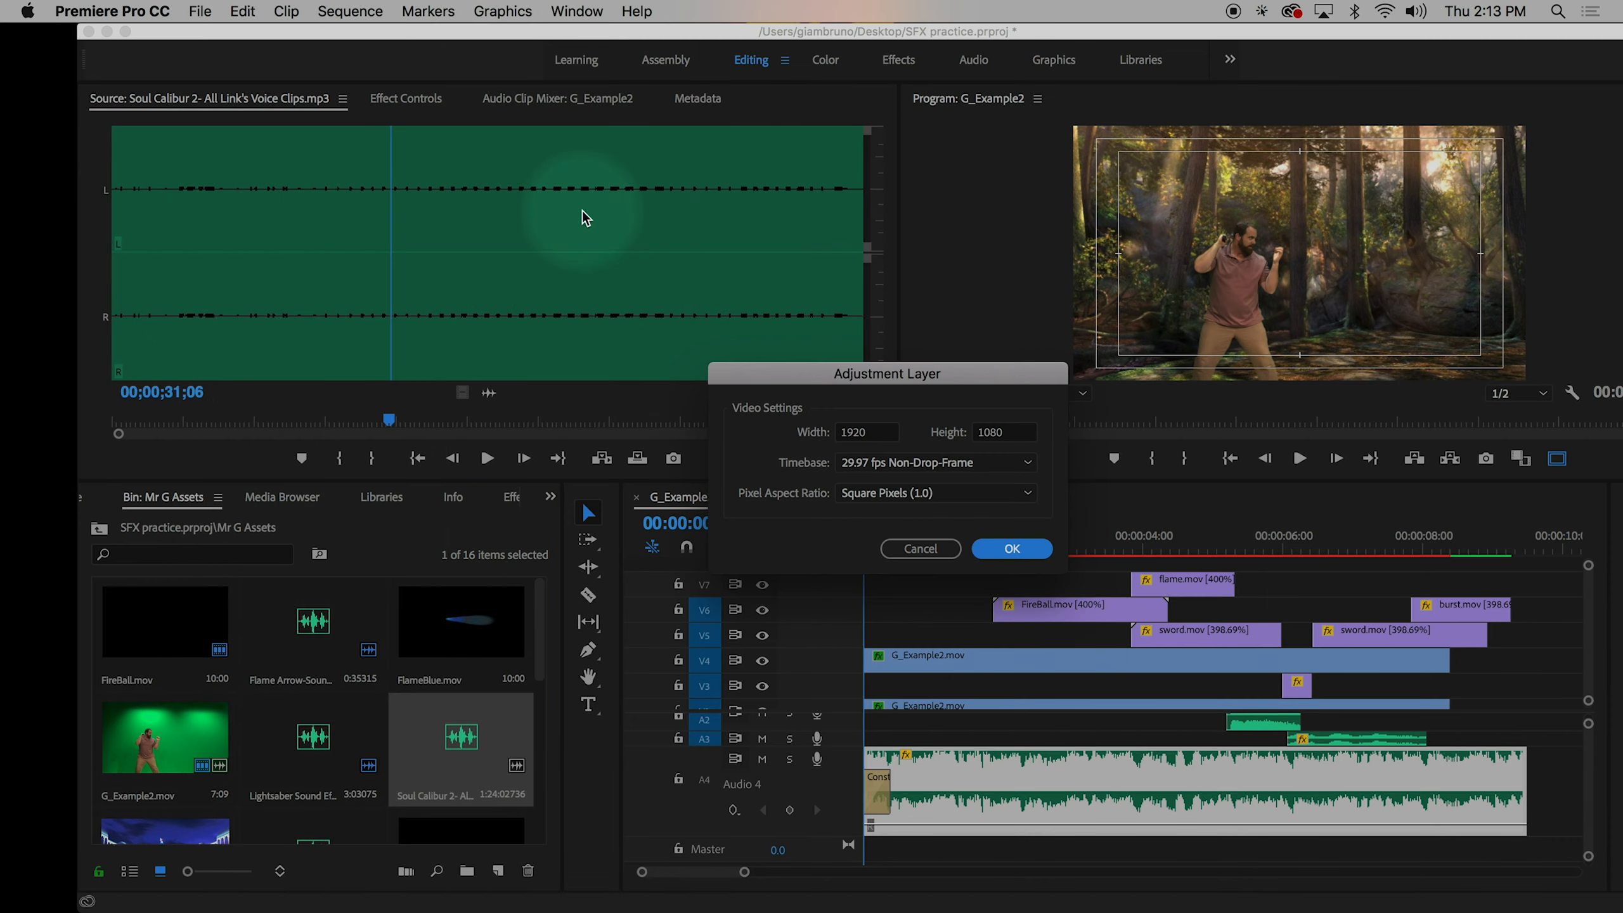
pyautogui.click(1001, 558)
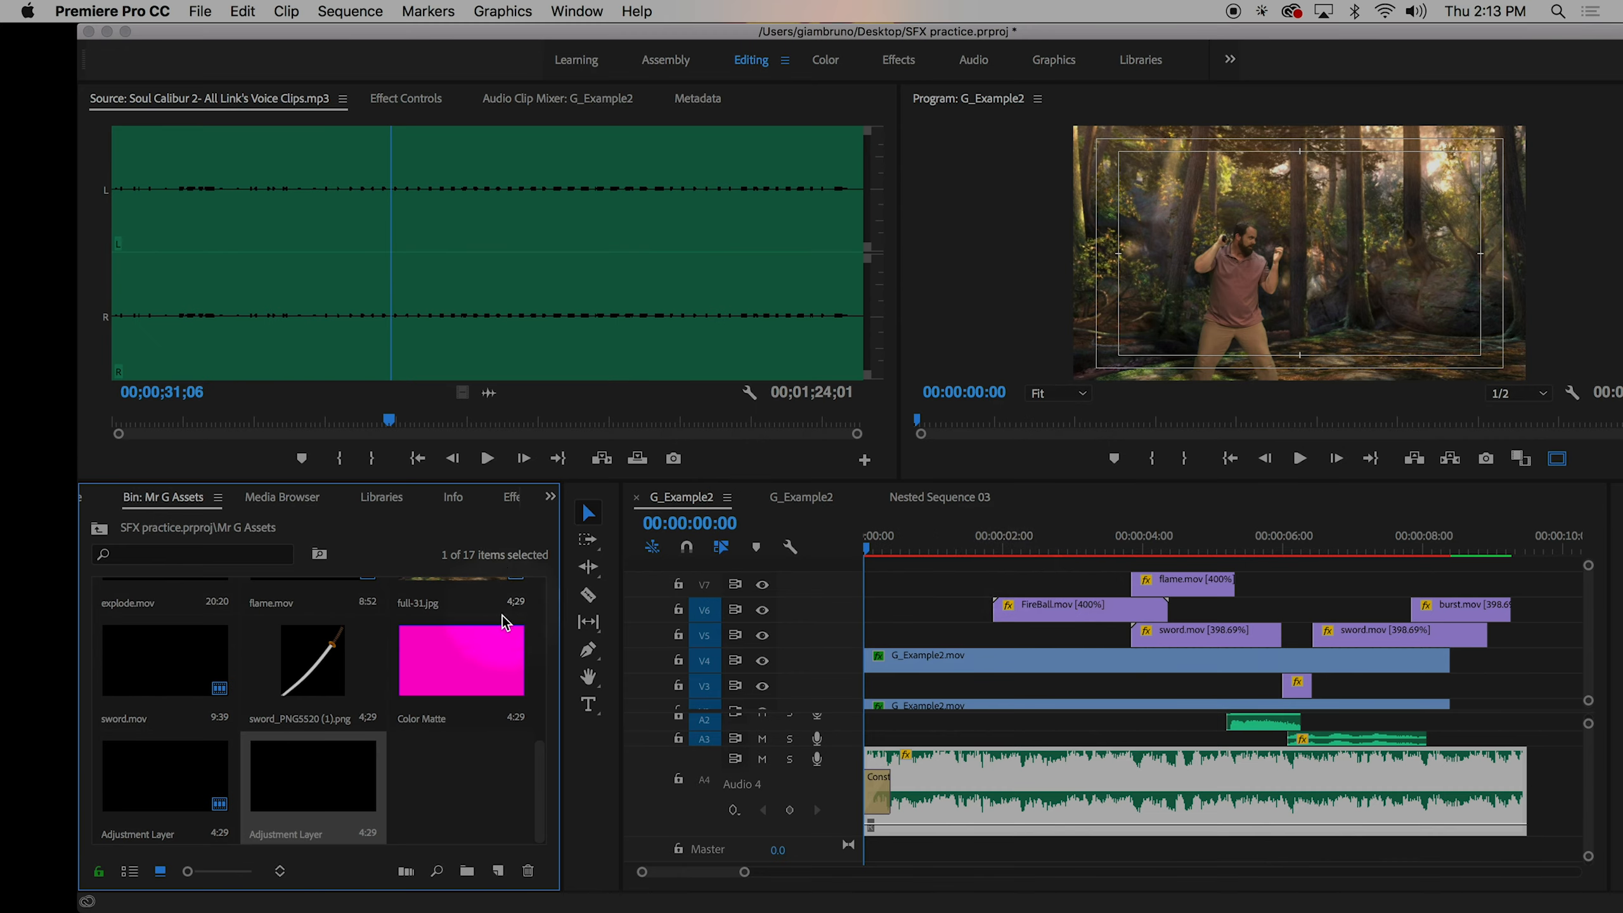
# - Place the new adjustment layer at the sequence start on V8, above flame.mov, and extend its end to 00:00:09:10
pyautogui.moveTo(427, 785); pyautogui.dragTo(840, 563)
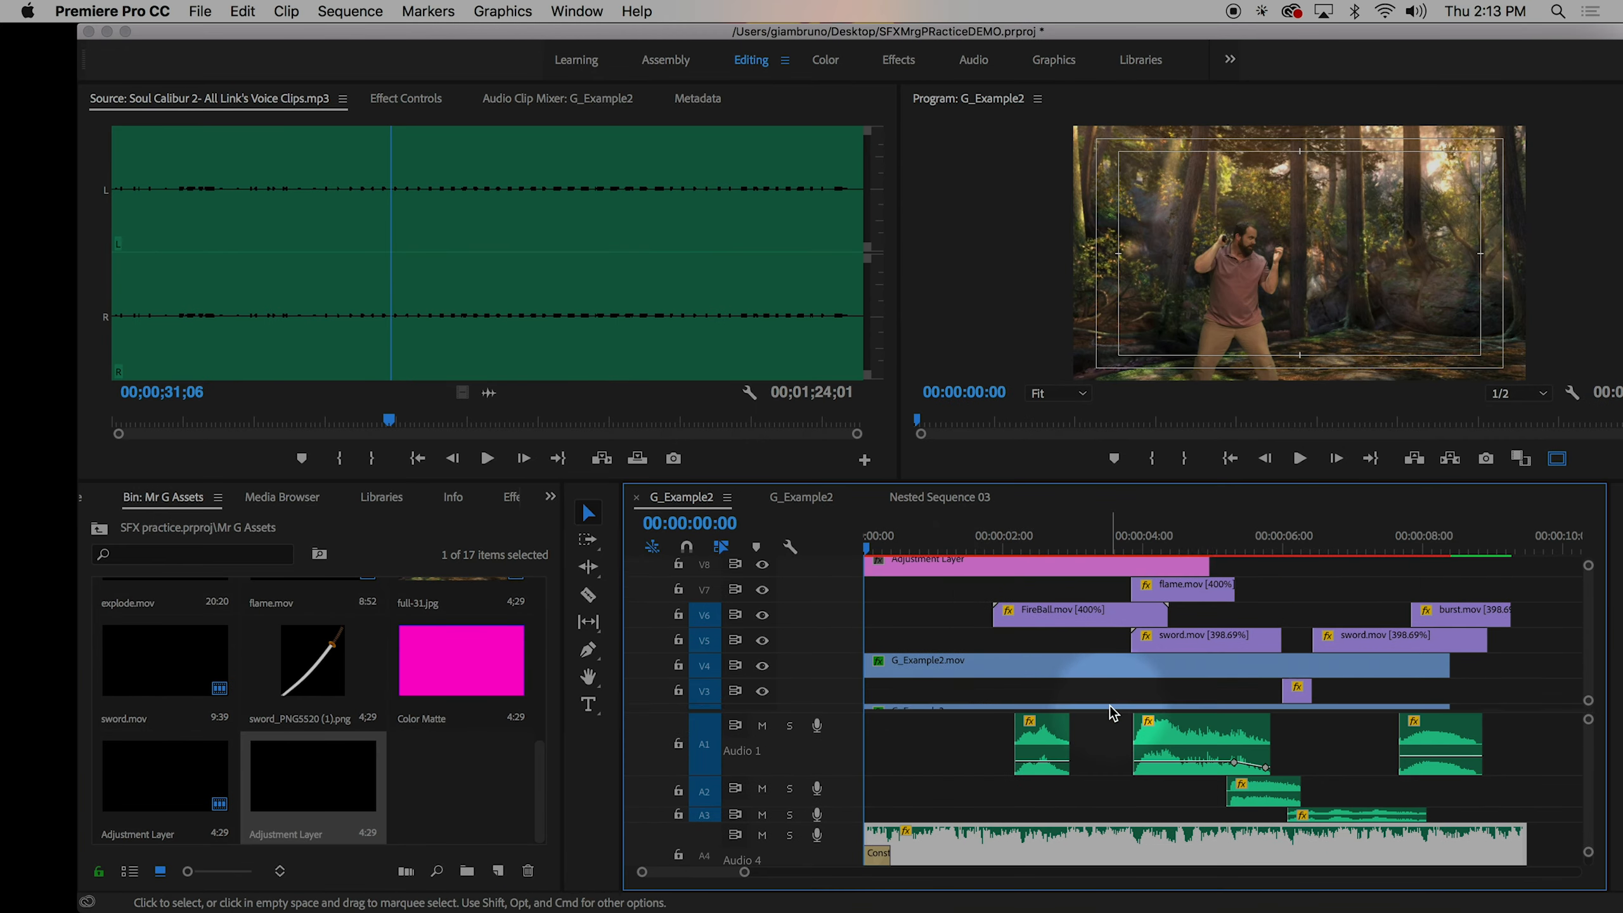
pyautogui.scroll(1, 1182, 639)
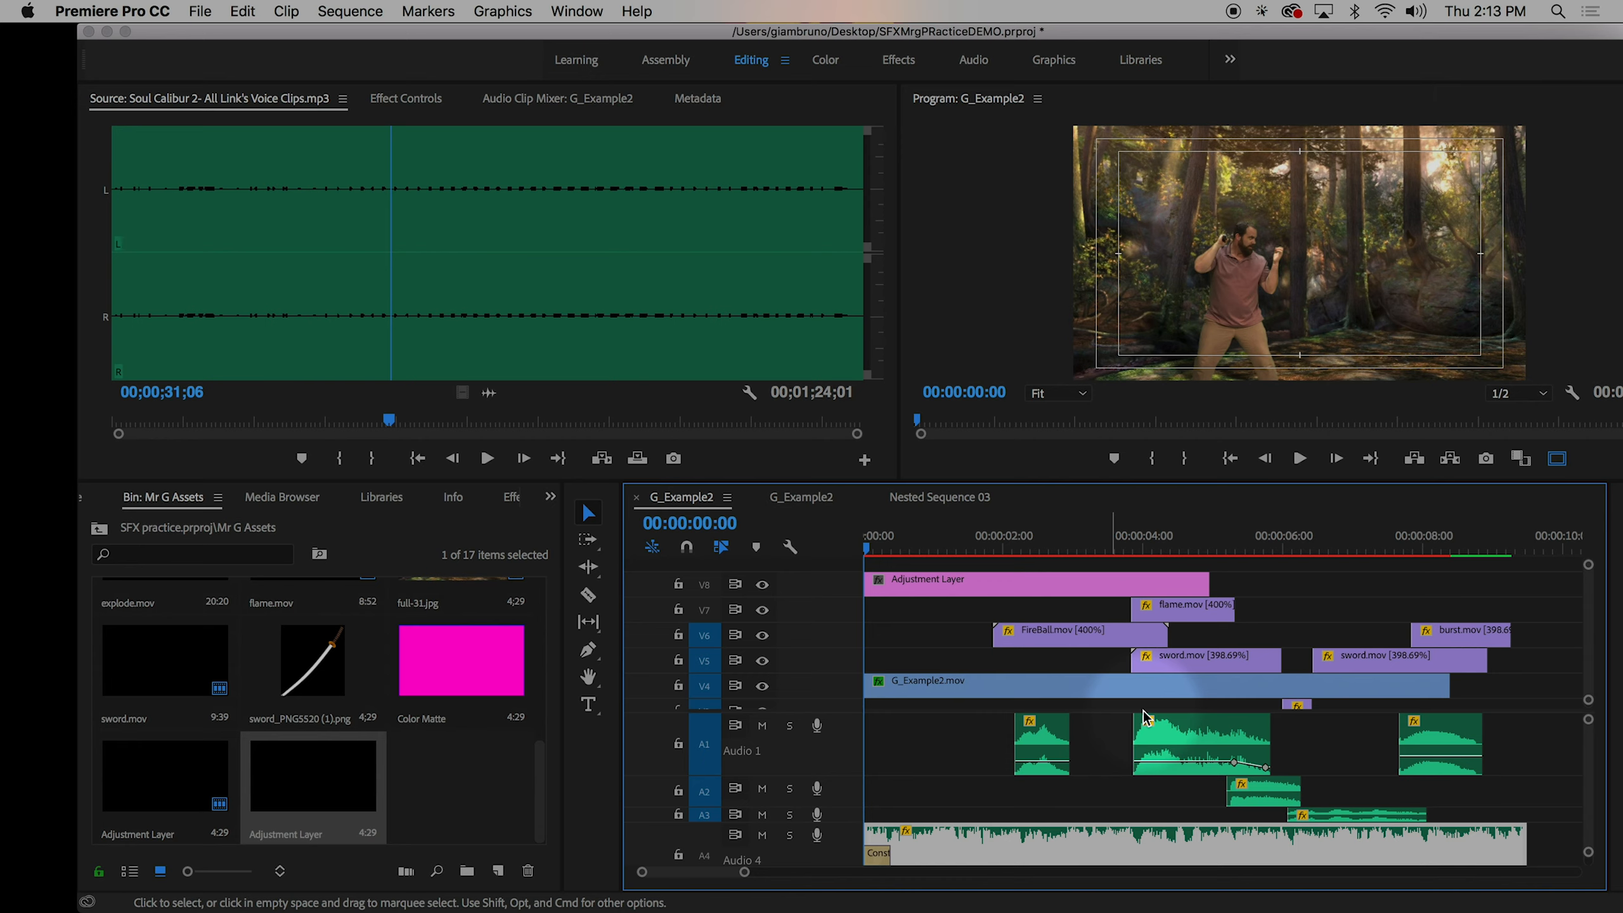
pyautogui.moveTo(1210, 585); pyautogui.dragTo(1516, 591)
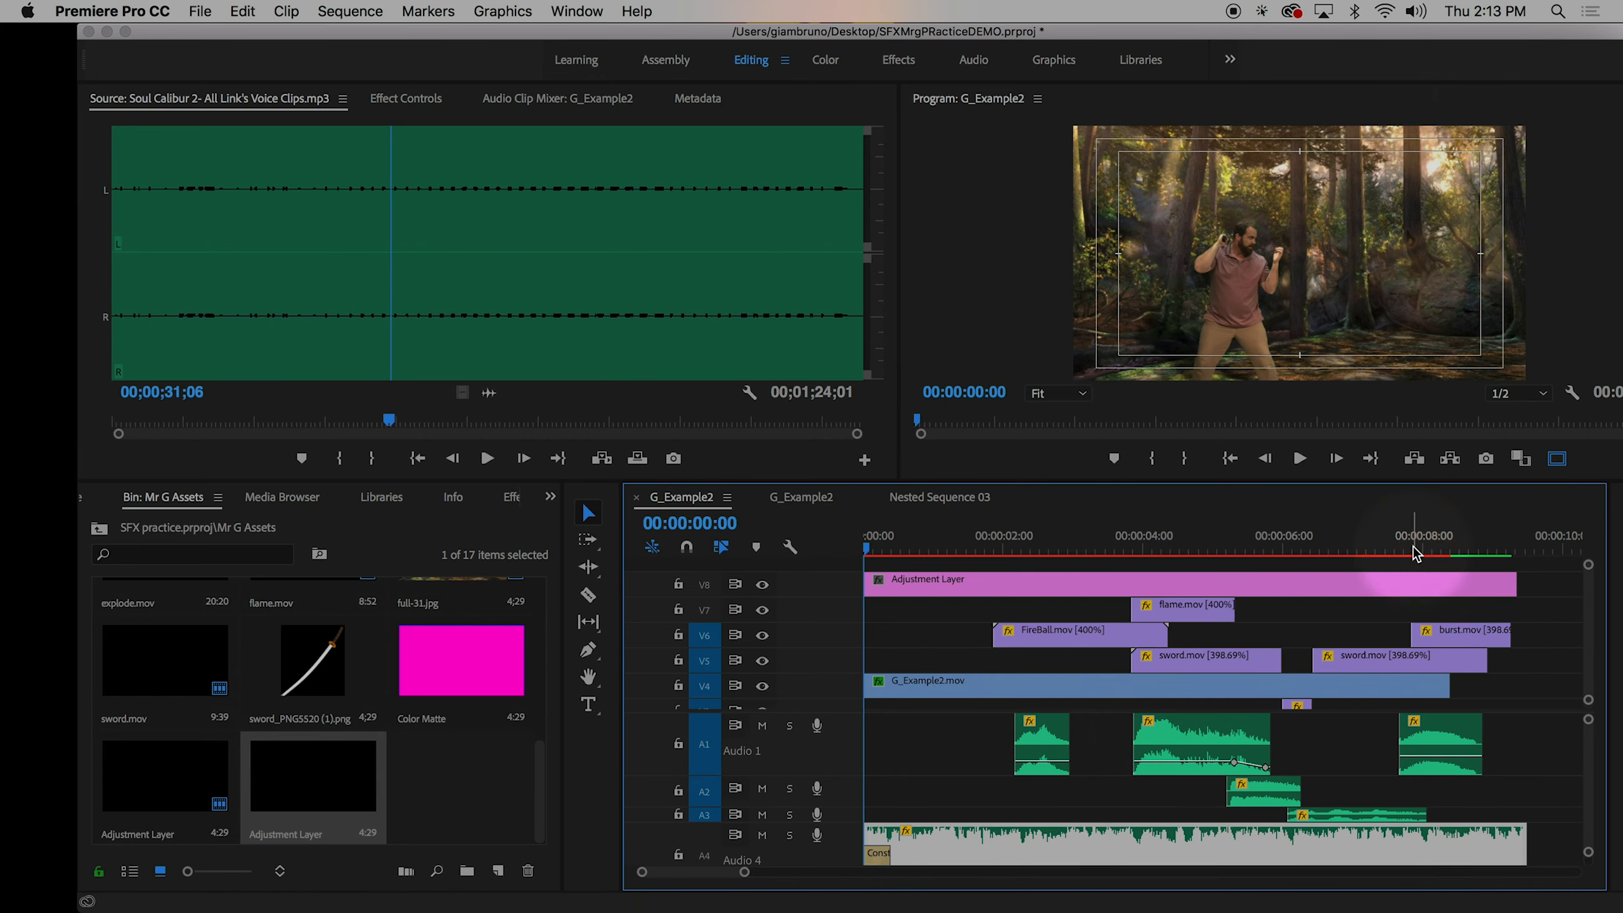
# - Apply the Stylize Mosaic effect to the V8 adjustment layer with the playhead at 00:00:03:07 and show its effect settings
pyautogui.moveTo(1413, 551); pyautogui.dragTo(1089, 548)
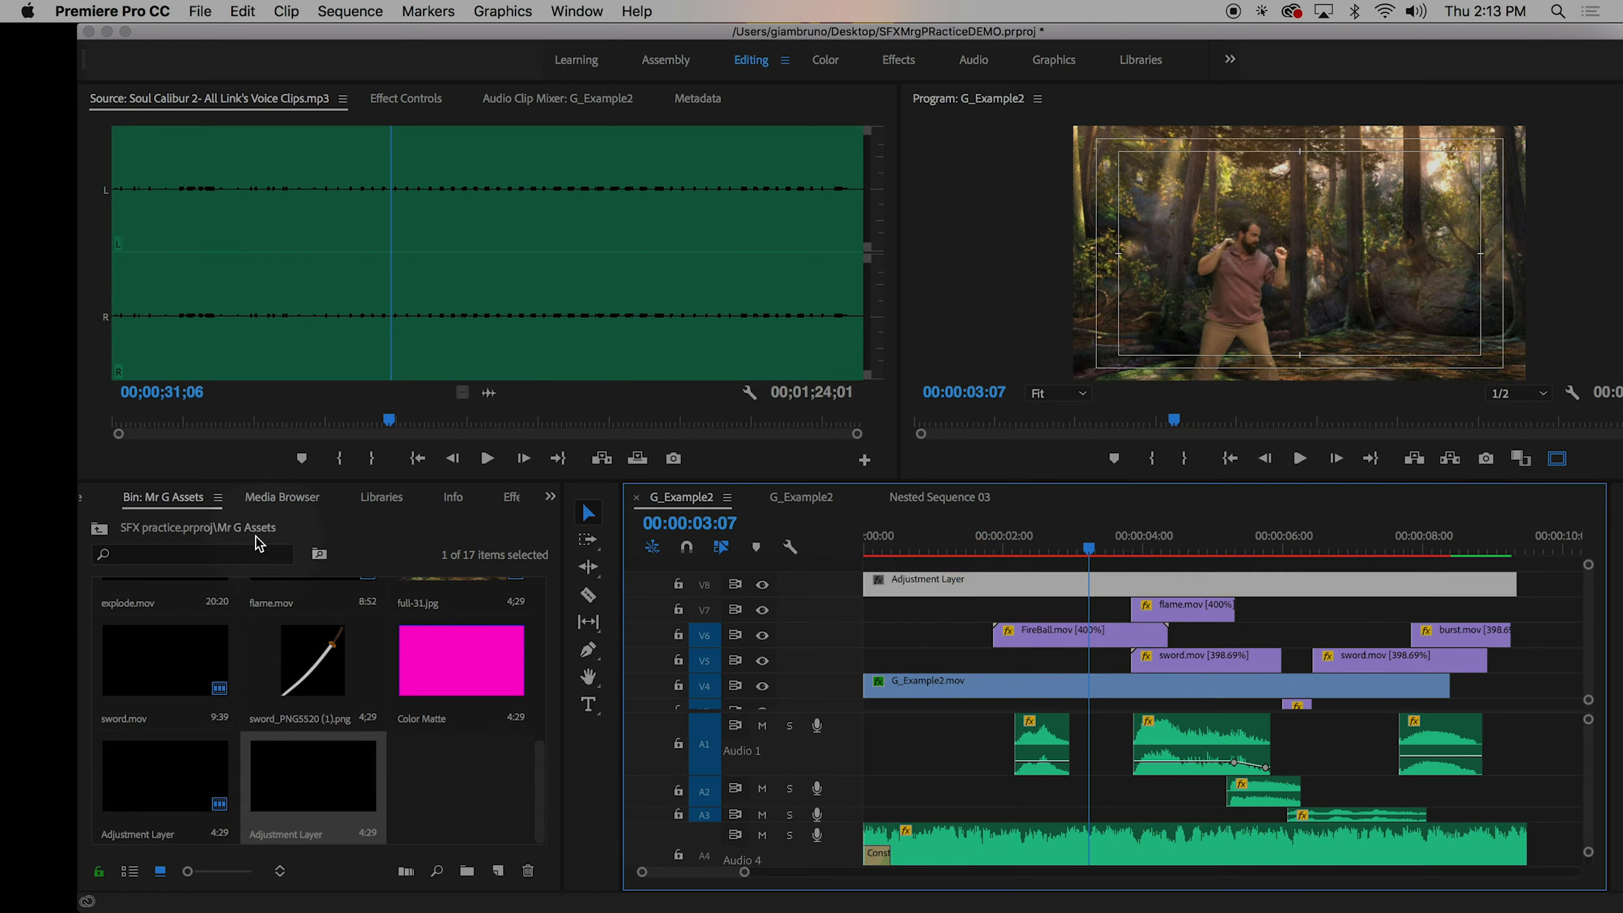
pyautogui.click(518, 502)
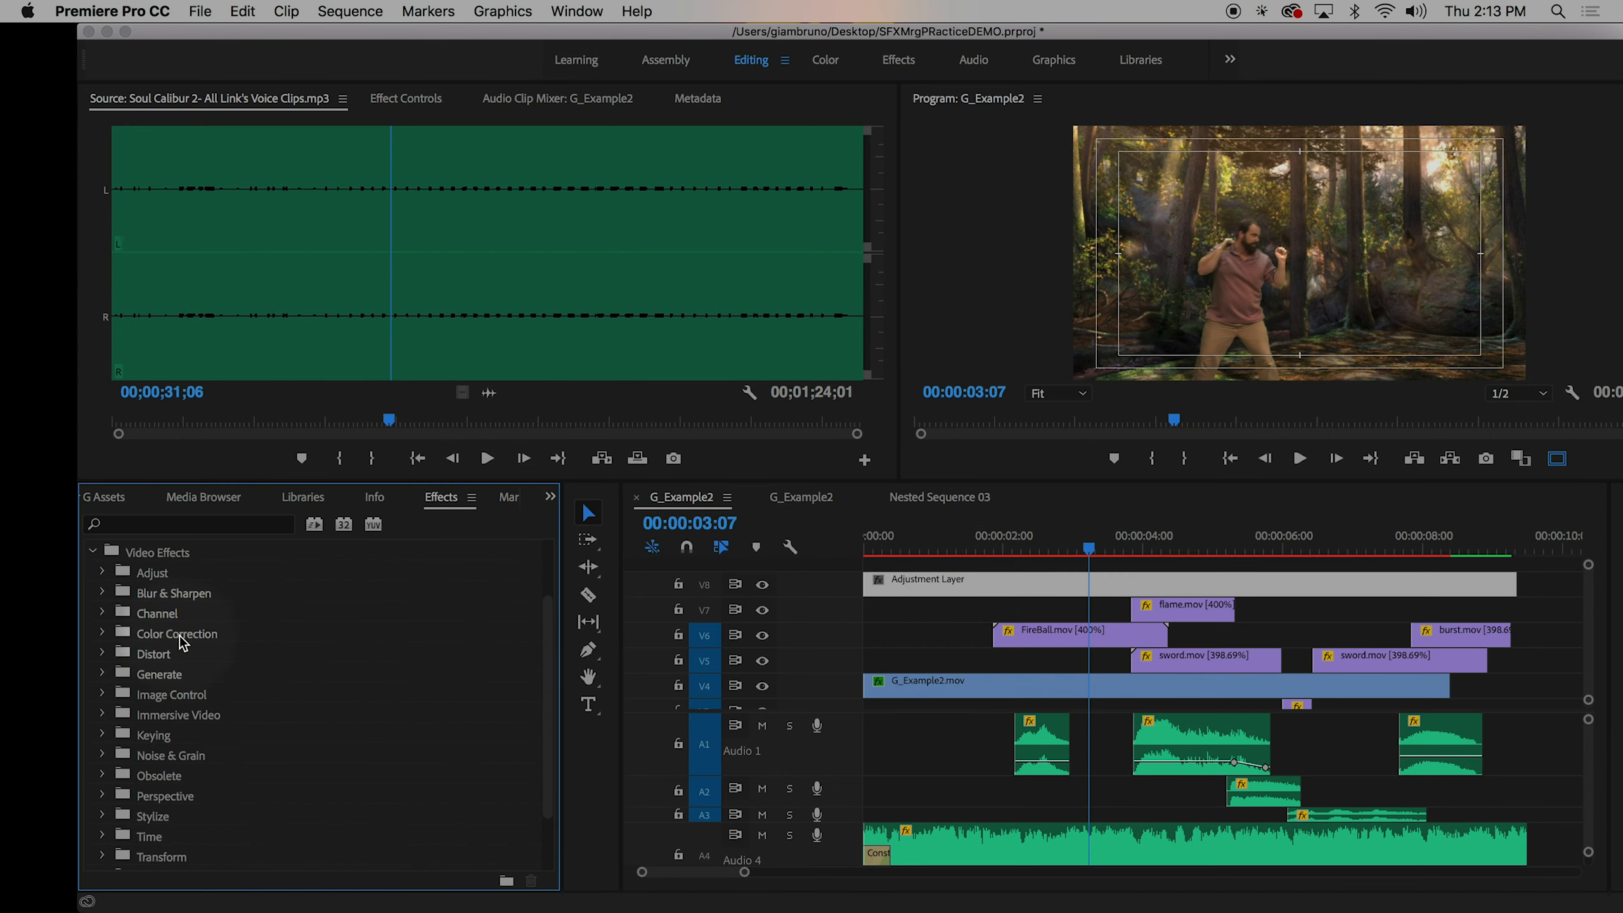
pyautogui.click(102, 653)
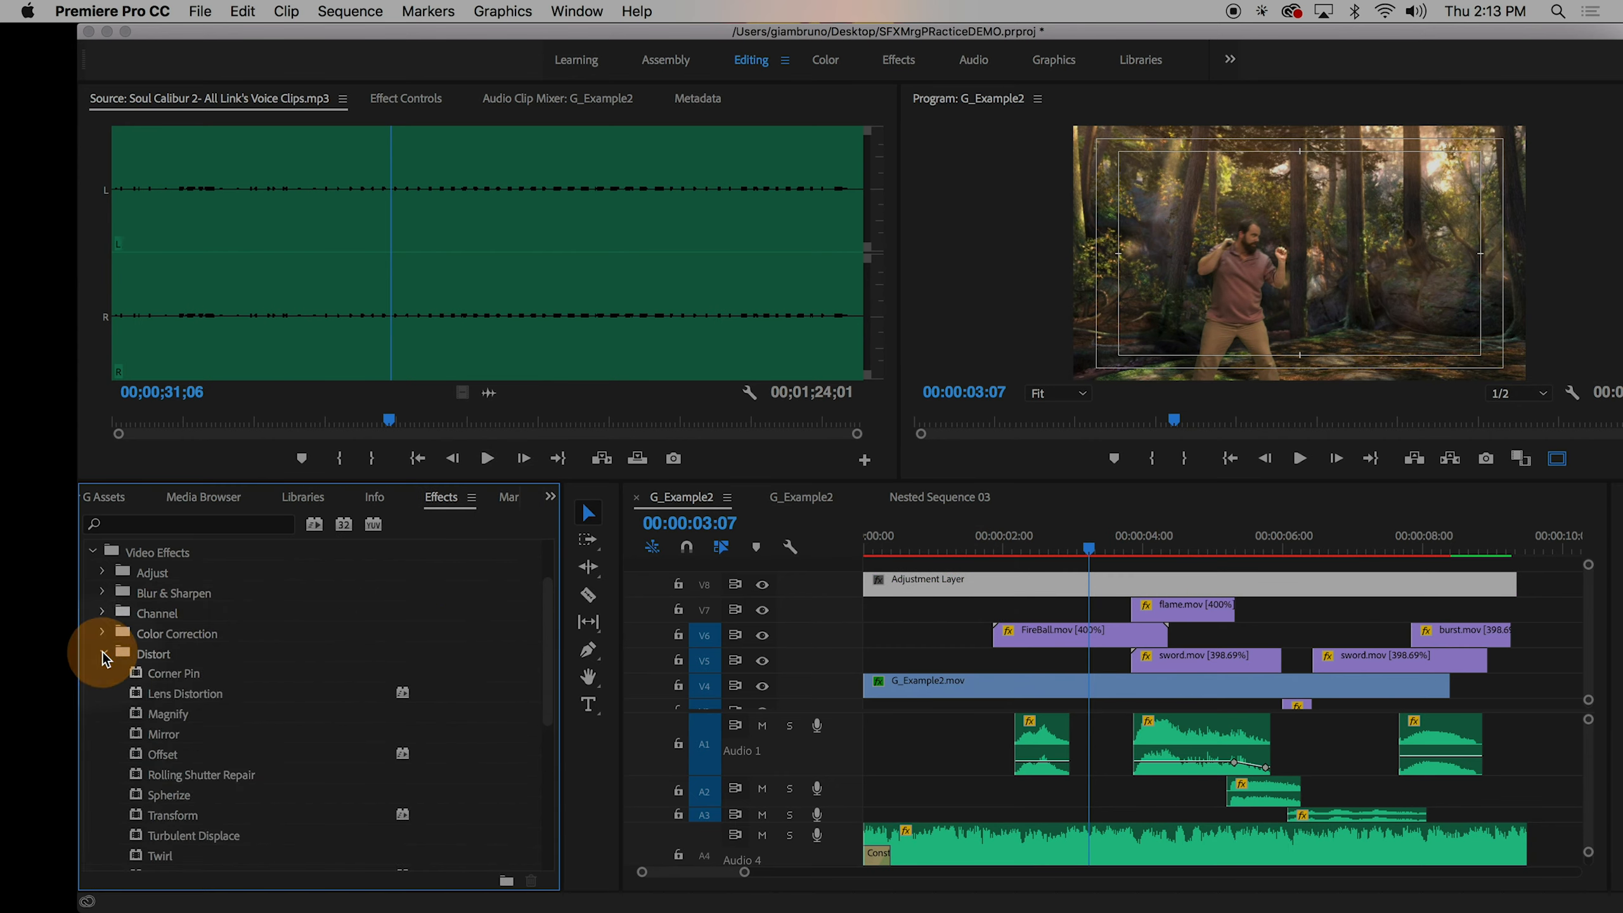
pyautogui.scroll(-4, 232, 815)
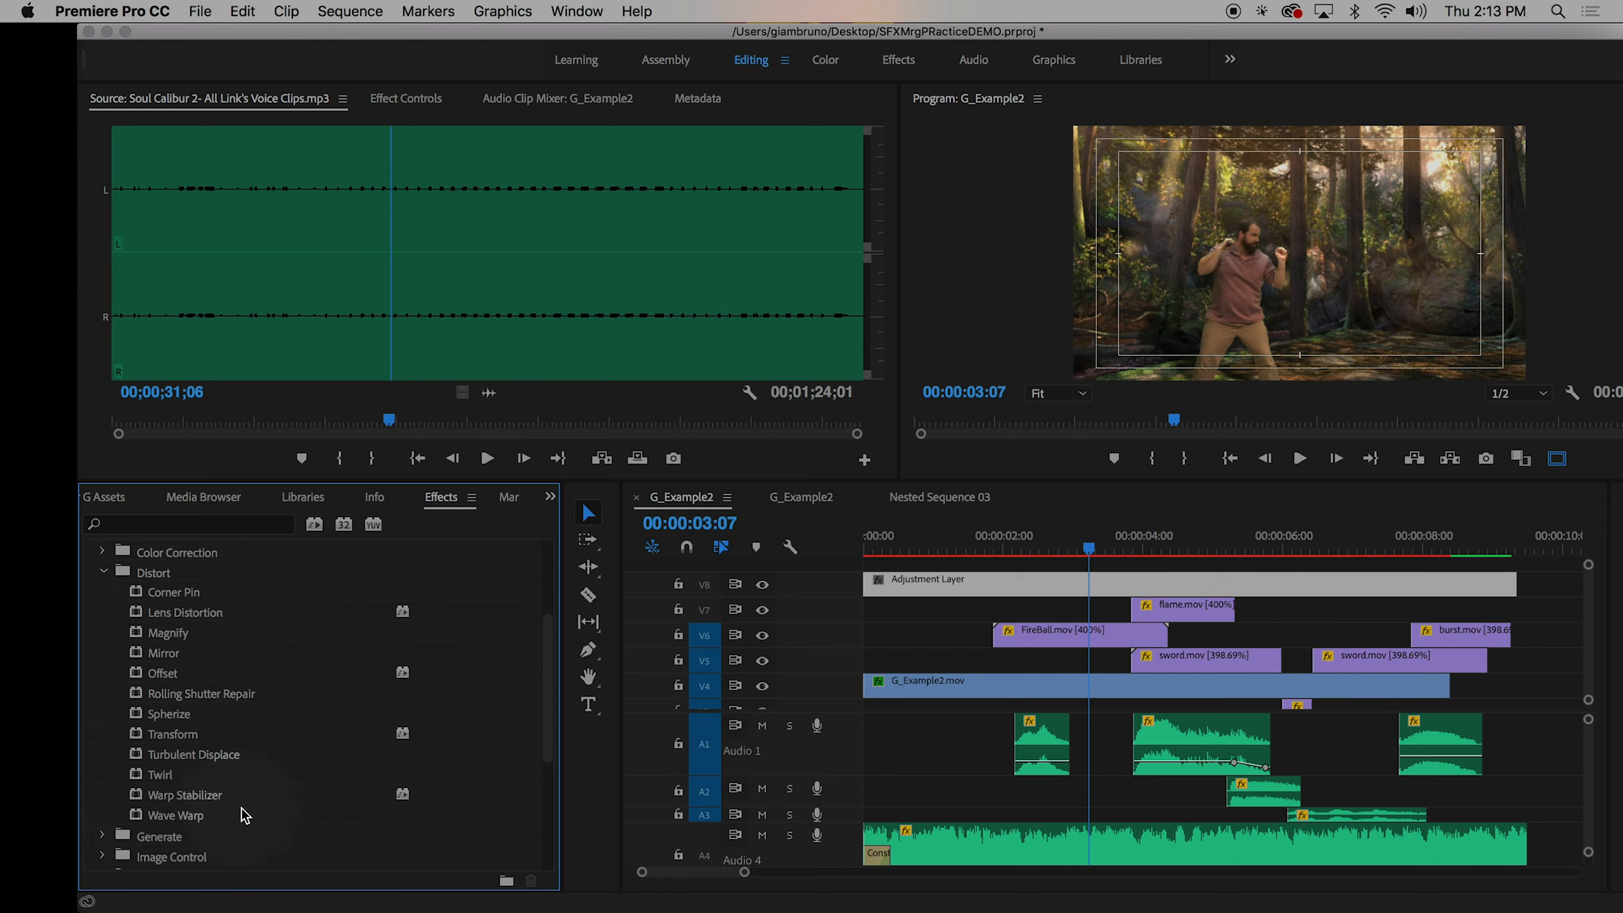
pyautogui.click(102, 571)
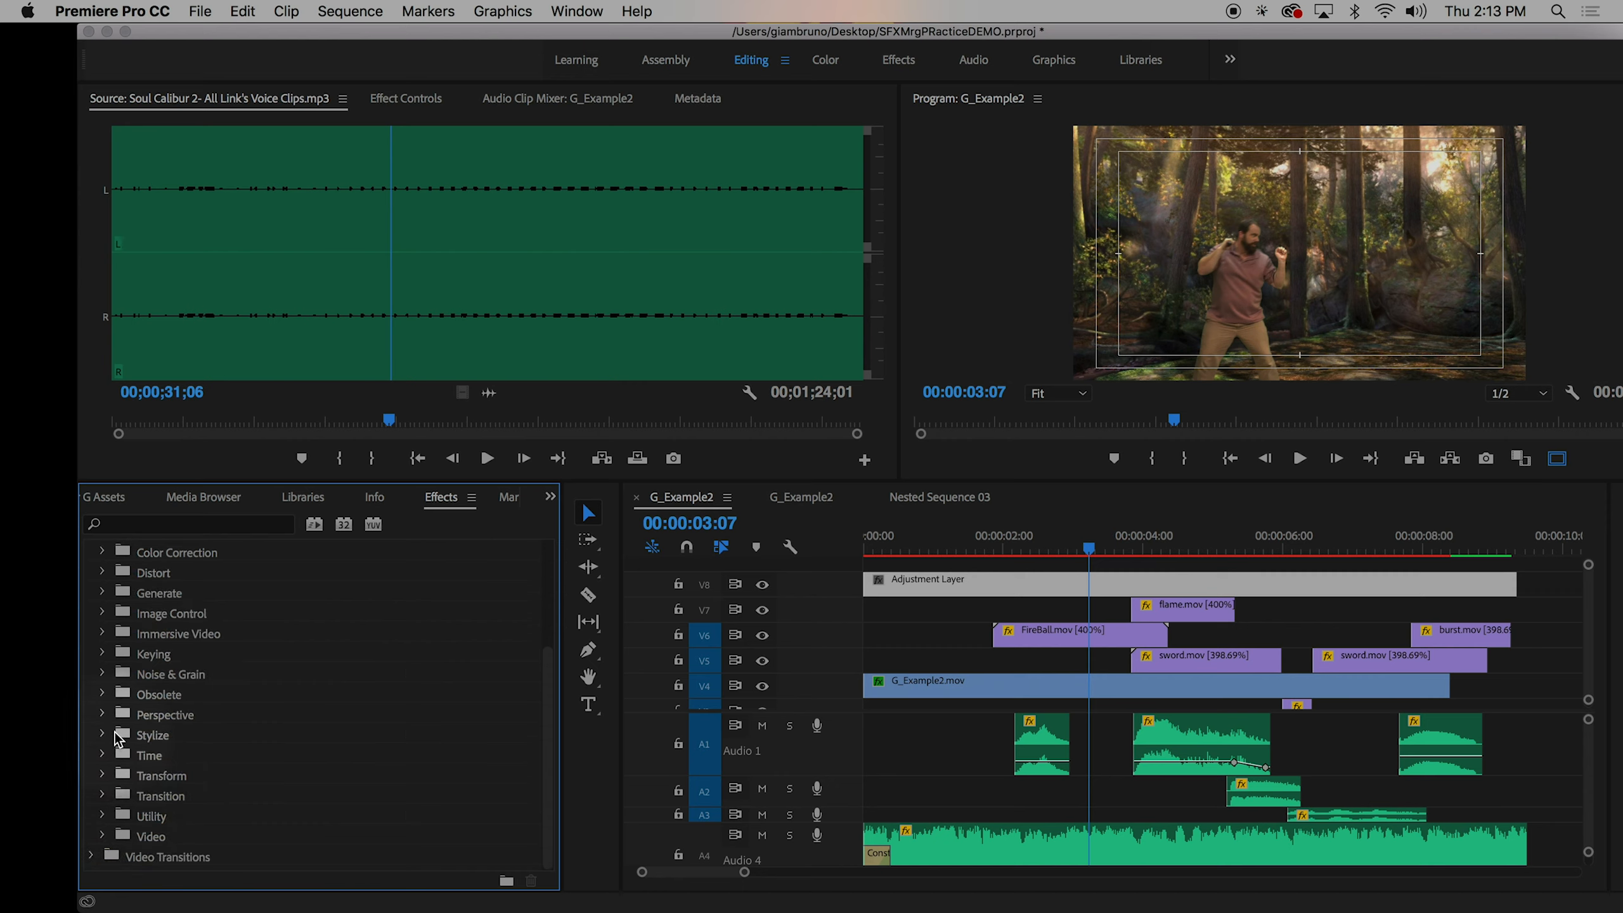
pyautogui.click(104, 735)
pyautogui.scroll(-4, 211, 761)
pyautogui.click(173, 781)
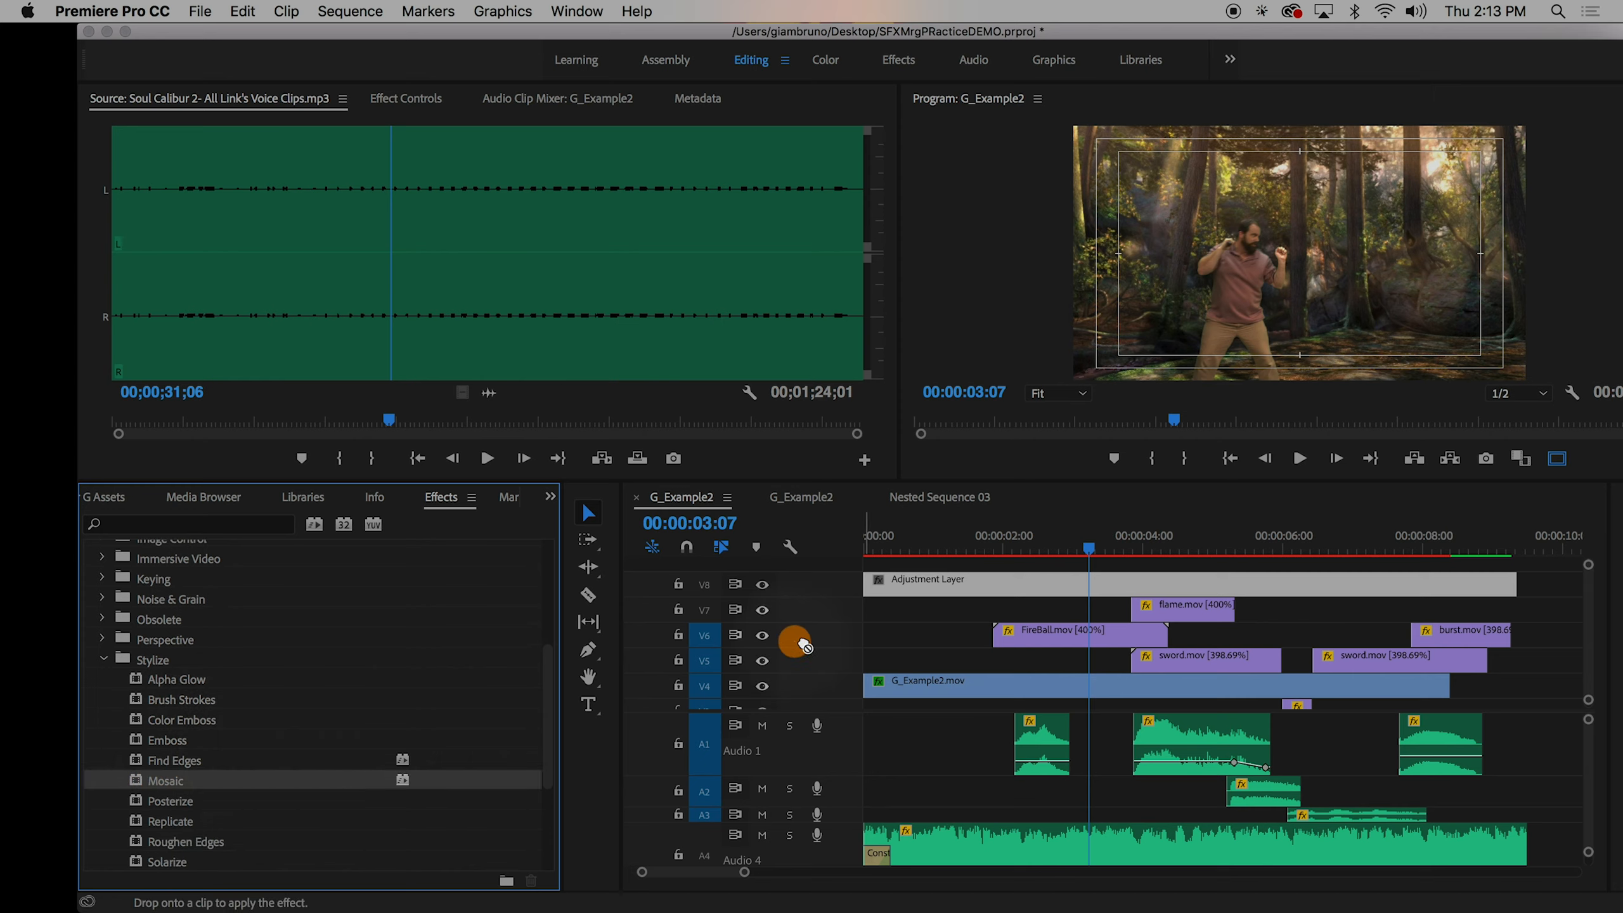
pyautogui.moveTo(796, 643); pyautogui.dragTo(923, 583)
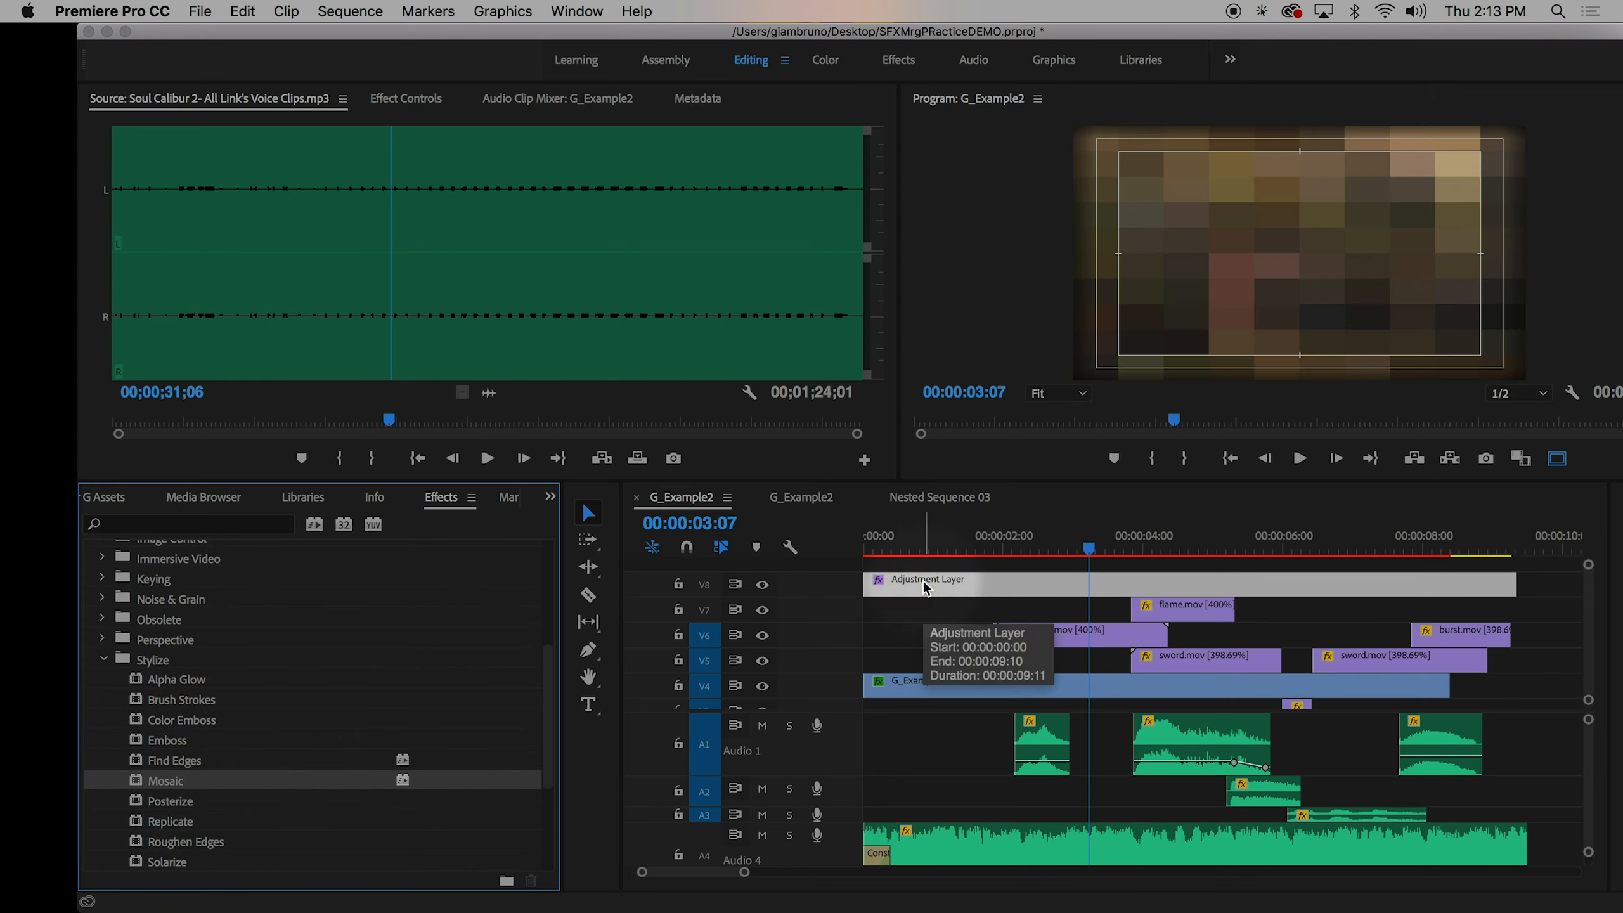
pyautogui.click(409, 101)
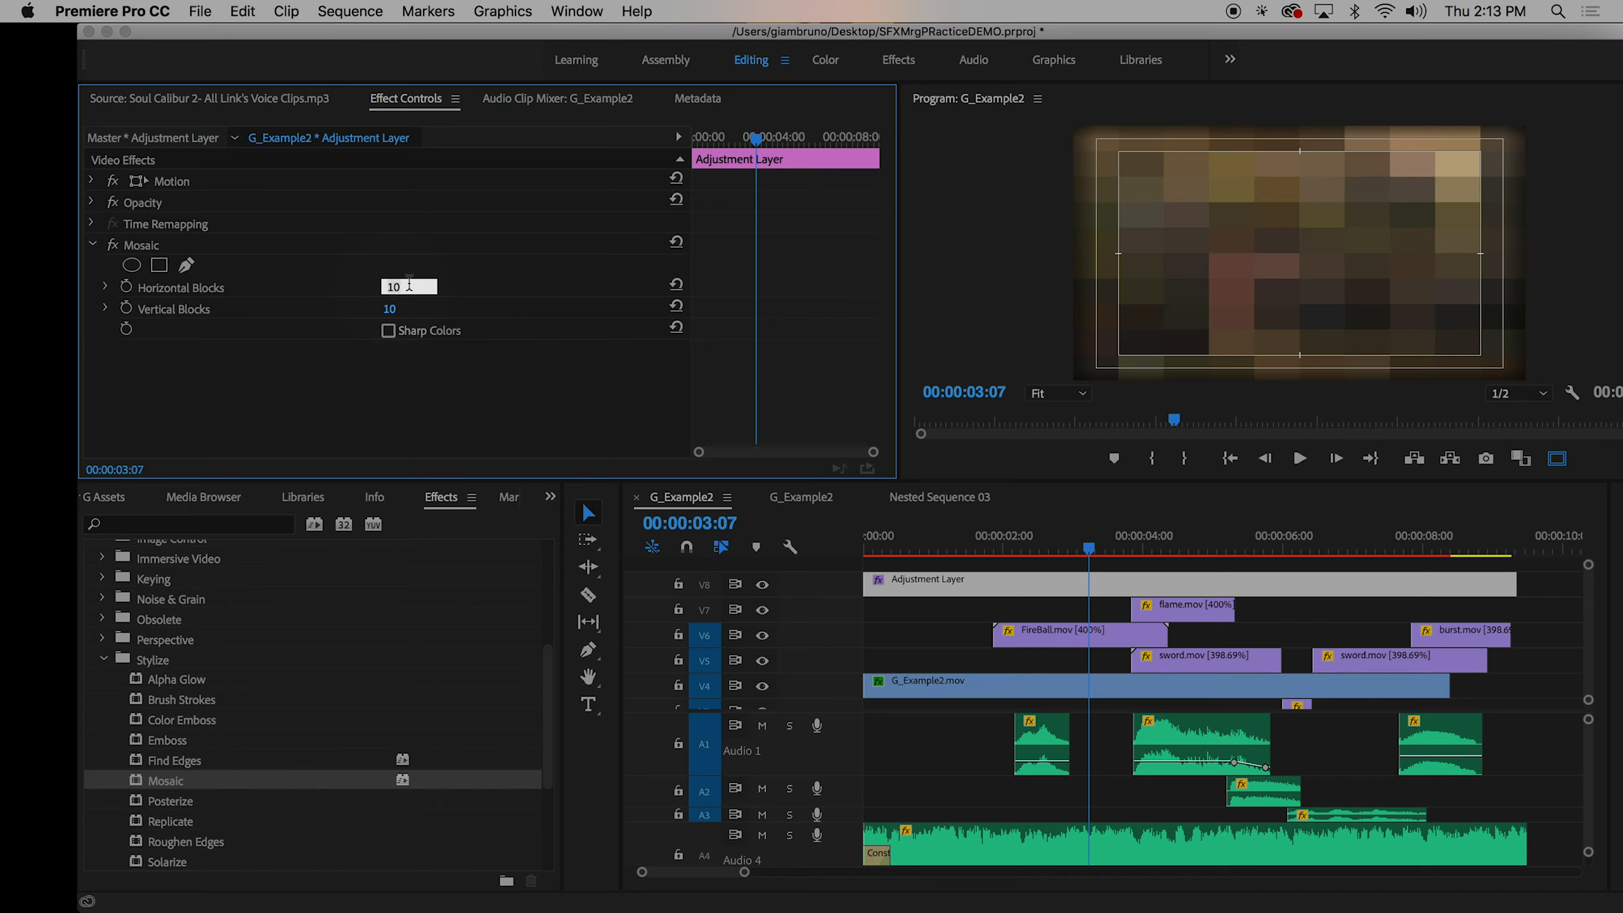
# - Set Mosaic's Horizontal and Vertical Blocks to 88 and scrub to 00:00:04:24 to preview the look
pyautogui.write('88')
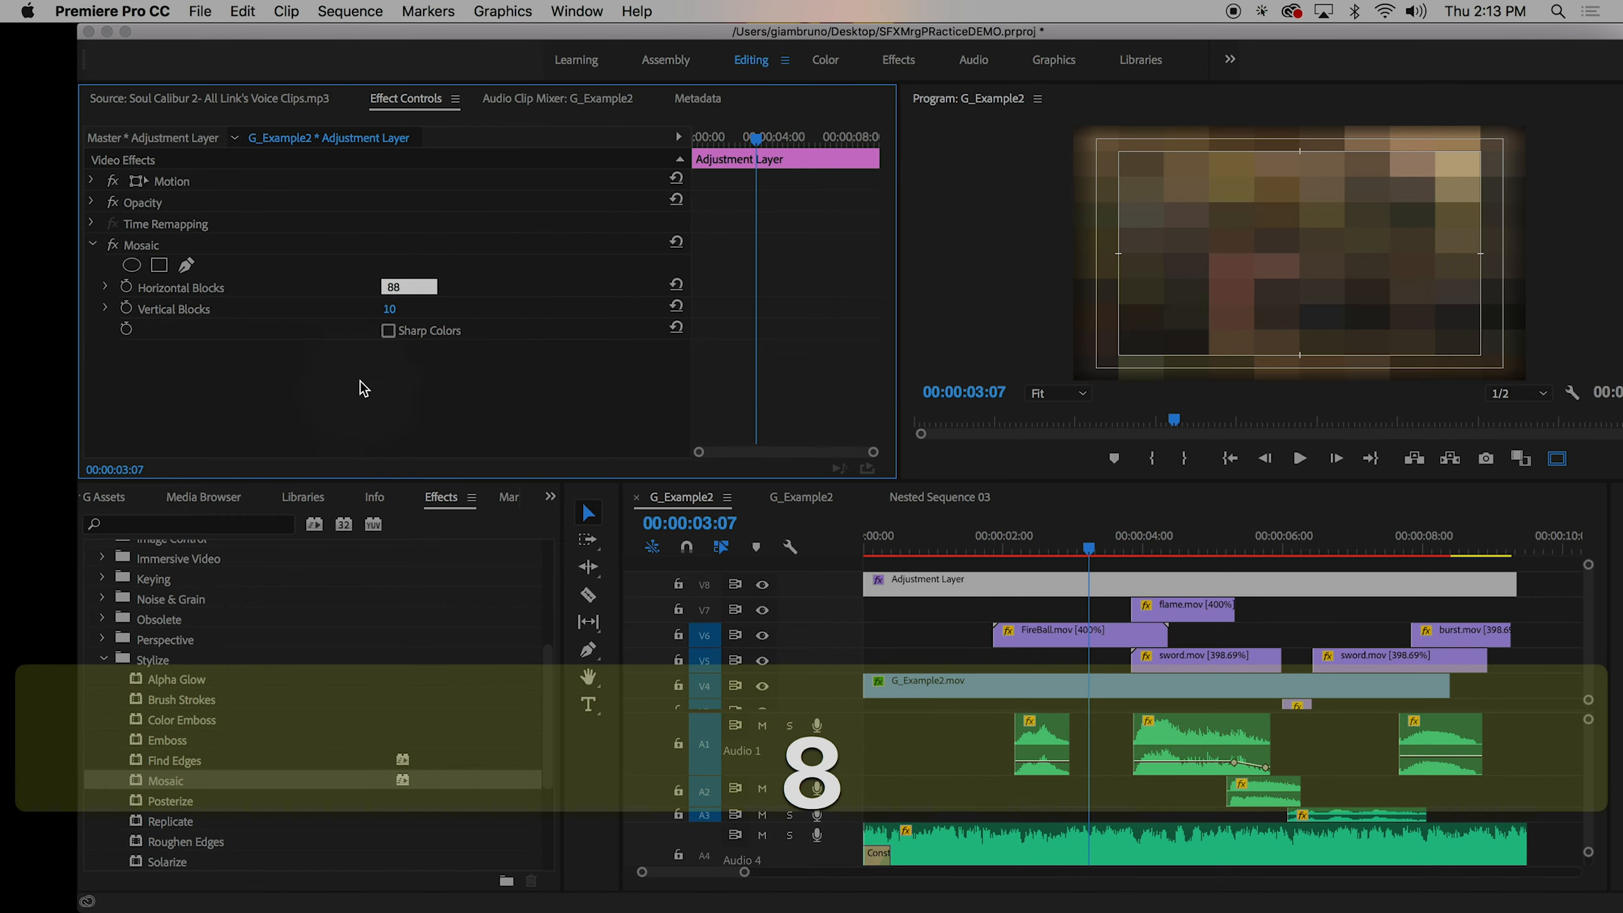
pyautogui.click(391, 309)
pyautogui.write('88')
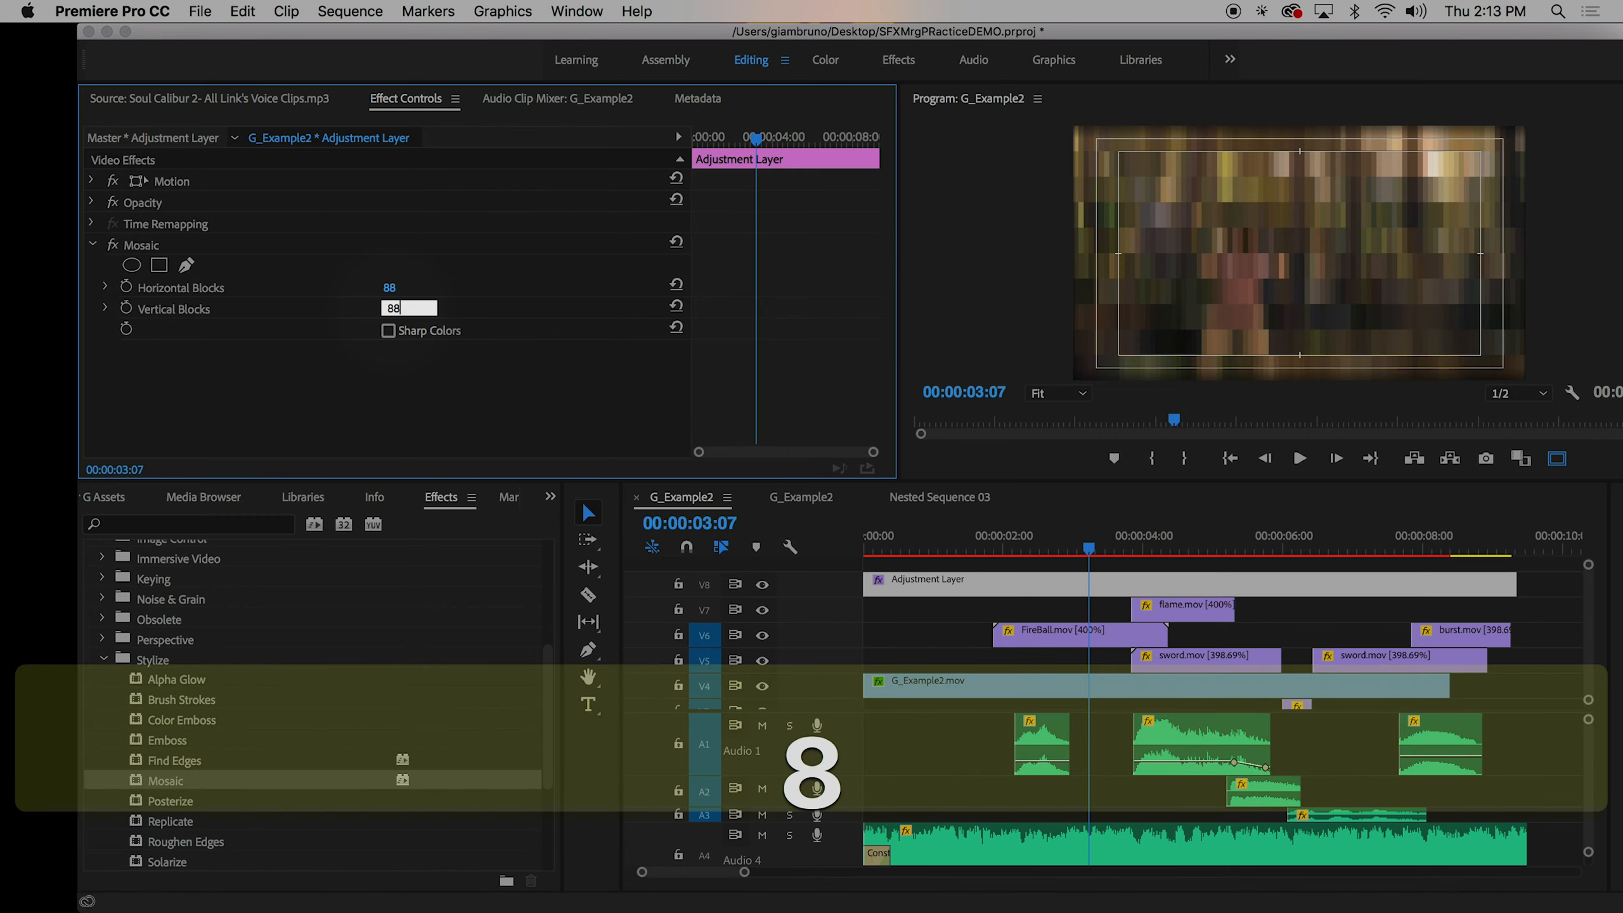
pyautogui.press('Return')
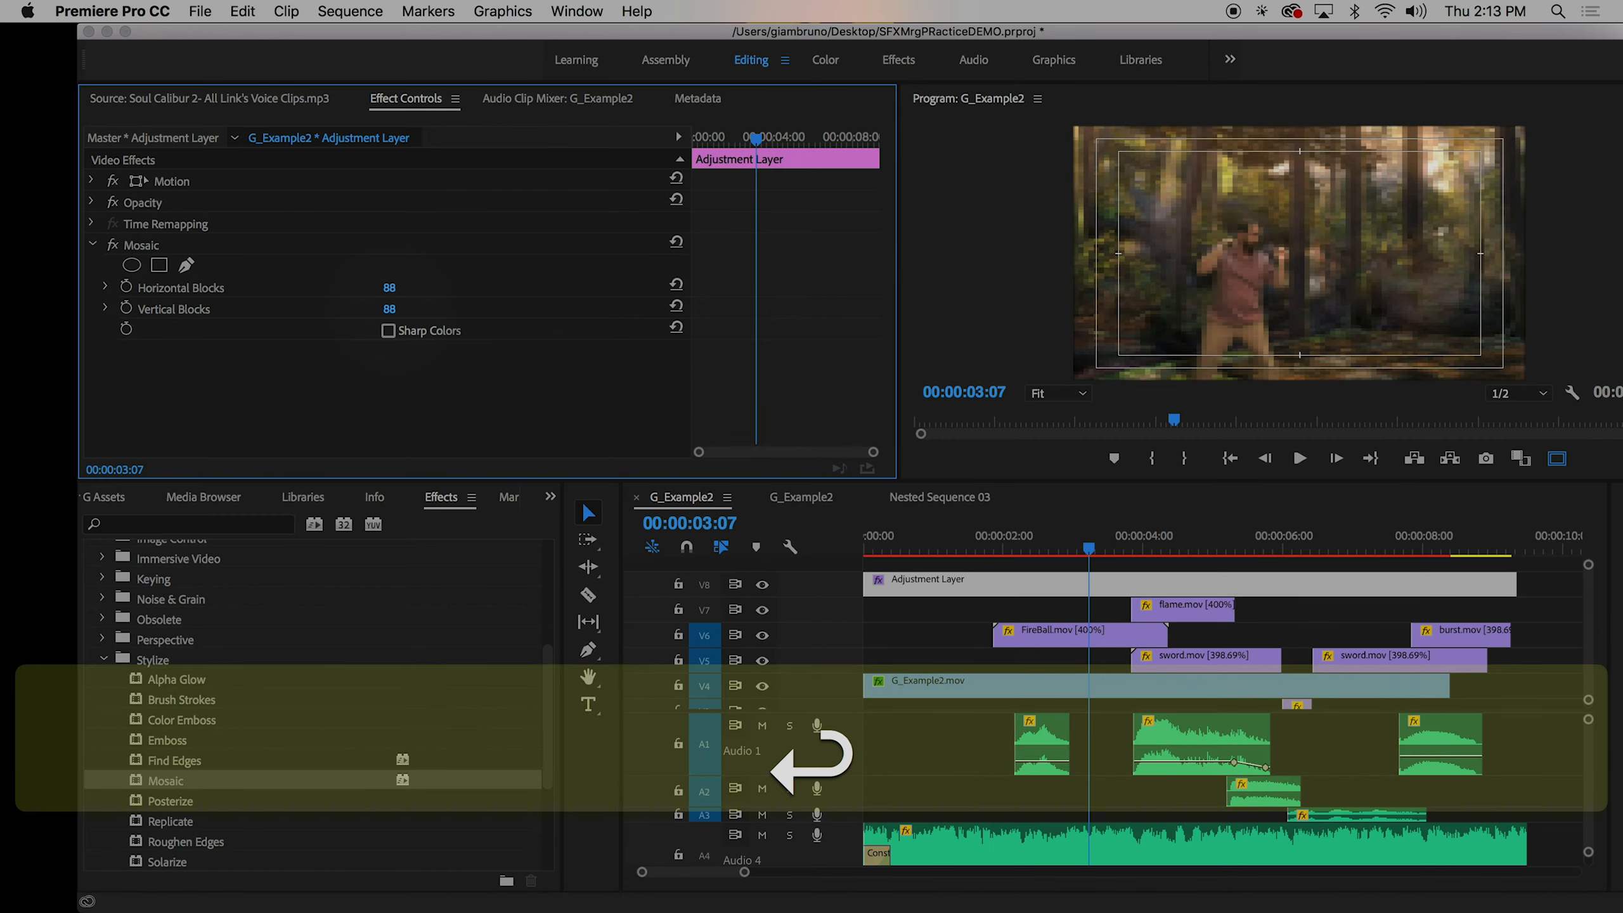
pyautogui.moveTo(1020, 552); pyautogui.dragTo(1199, 563)
# - Set Mosaic's Horizontal and Vertical Blocks to 112 and scrub back to 00:00:02:17 to check the picture
pyautogui.click(409, 286)
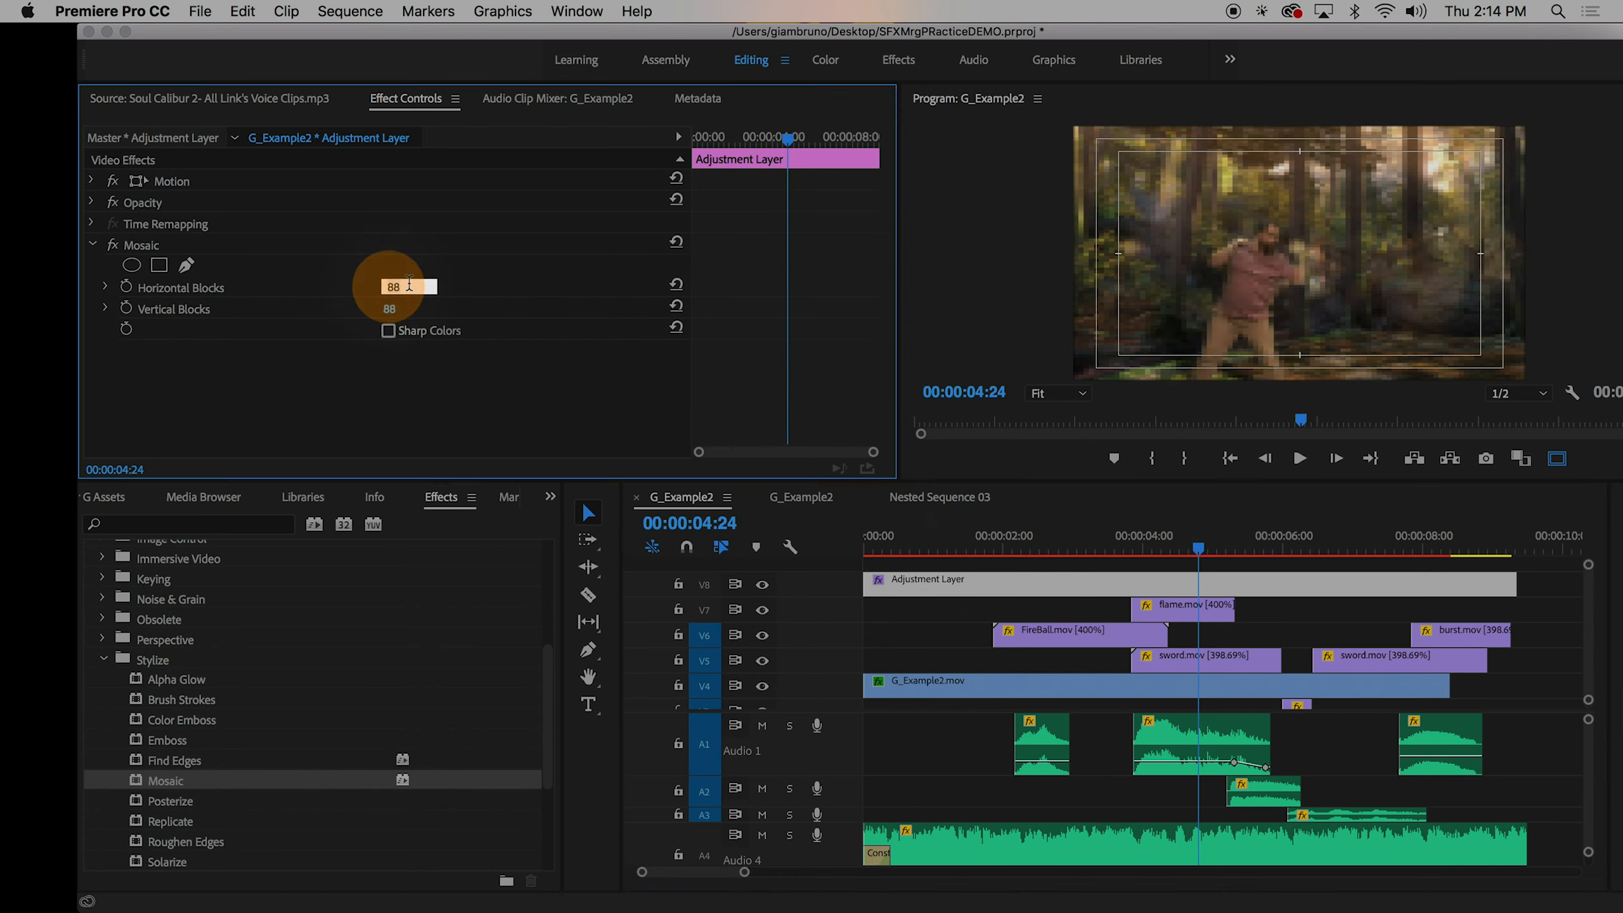
pyautogui.write('112')
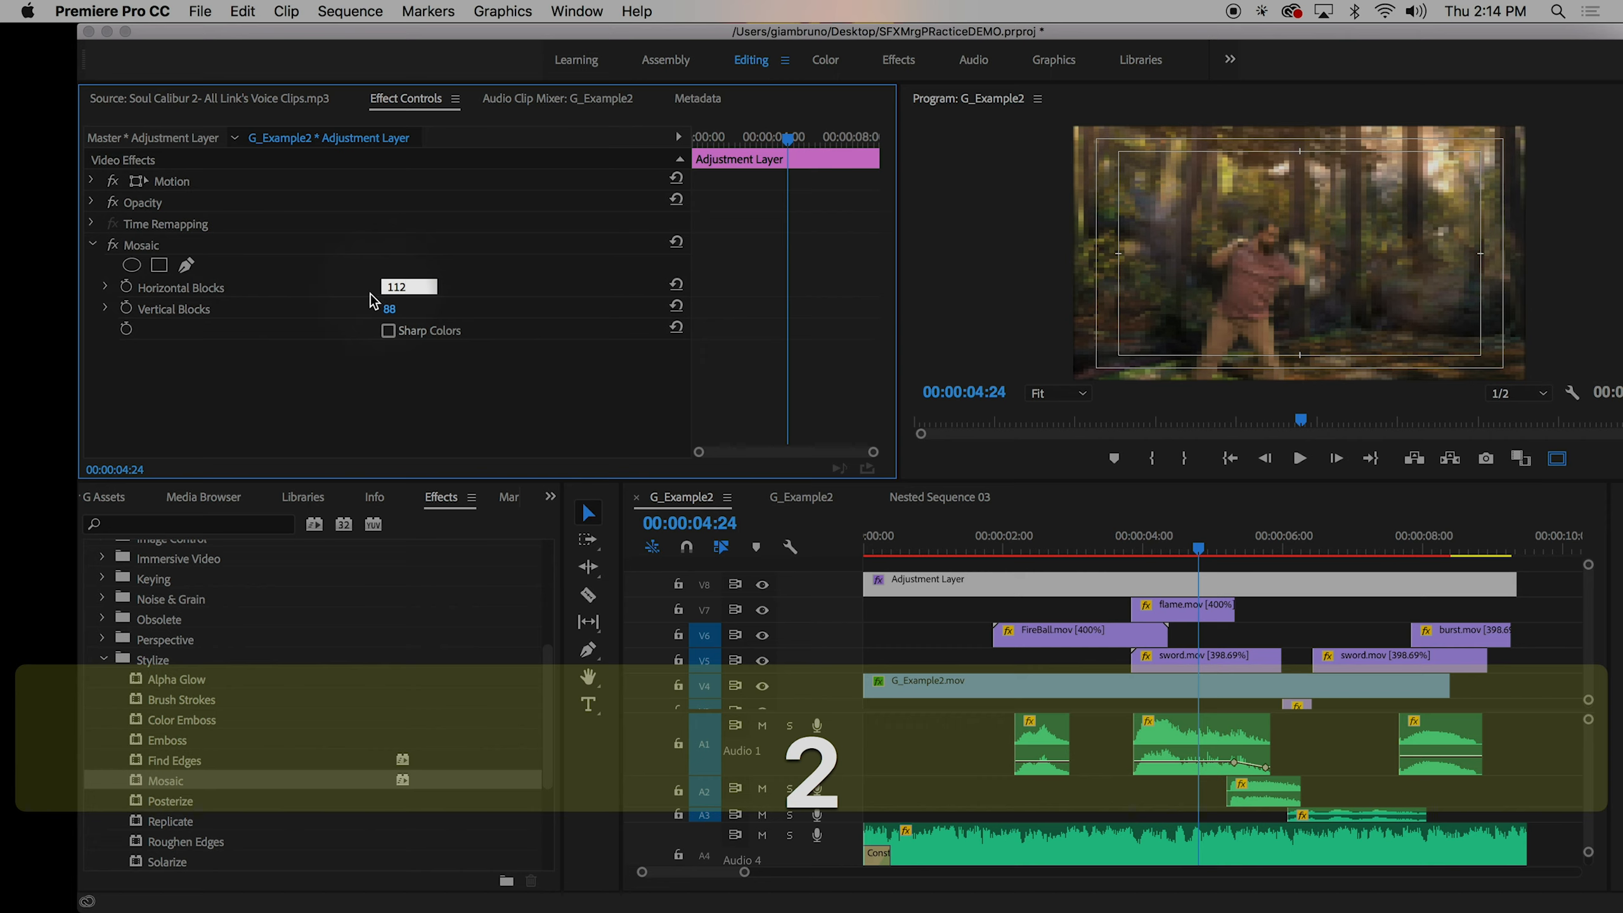
pyautogui.click(389, 309)
pyautogui.write('12')
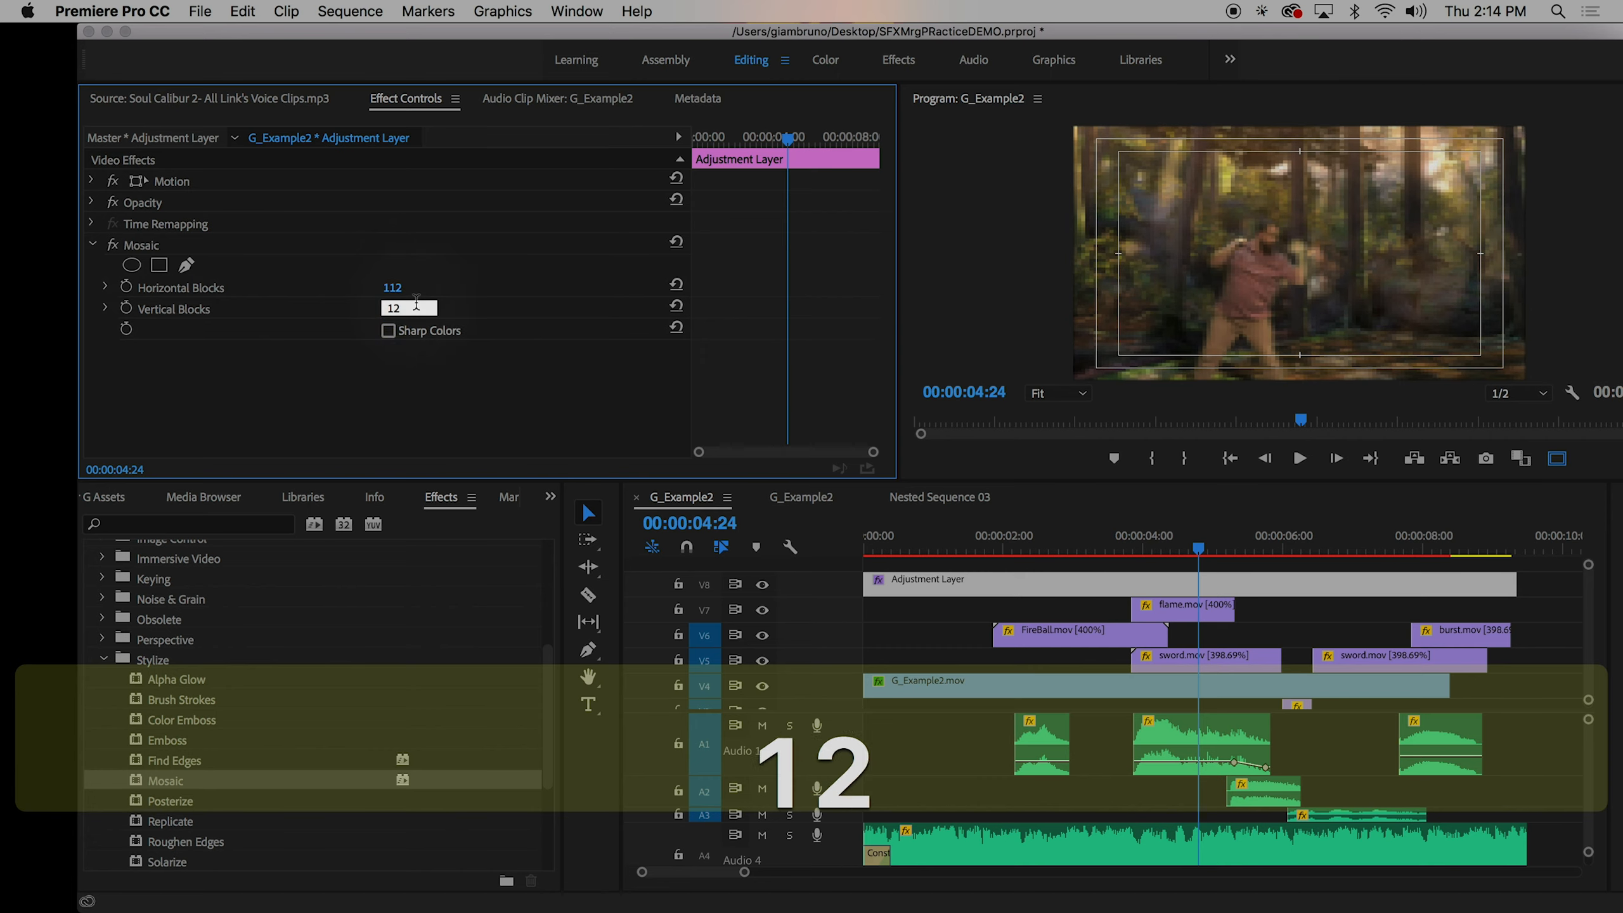
pyautogui.write('1')
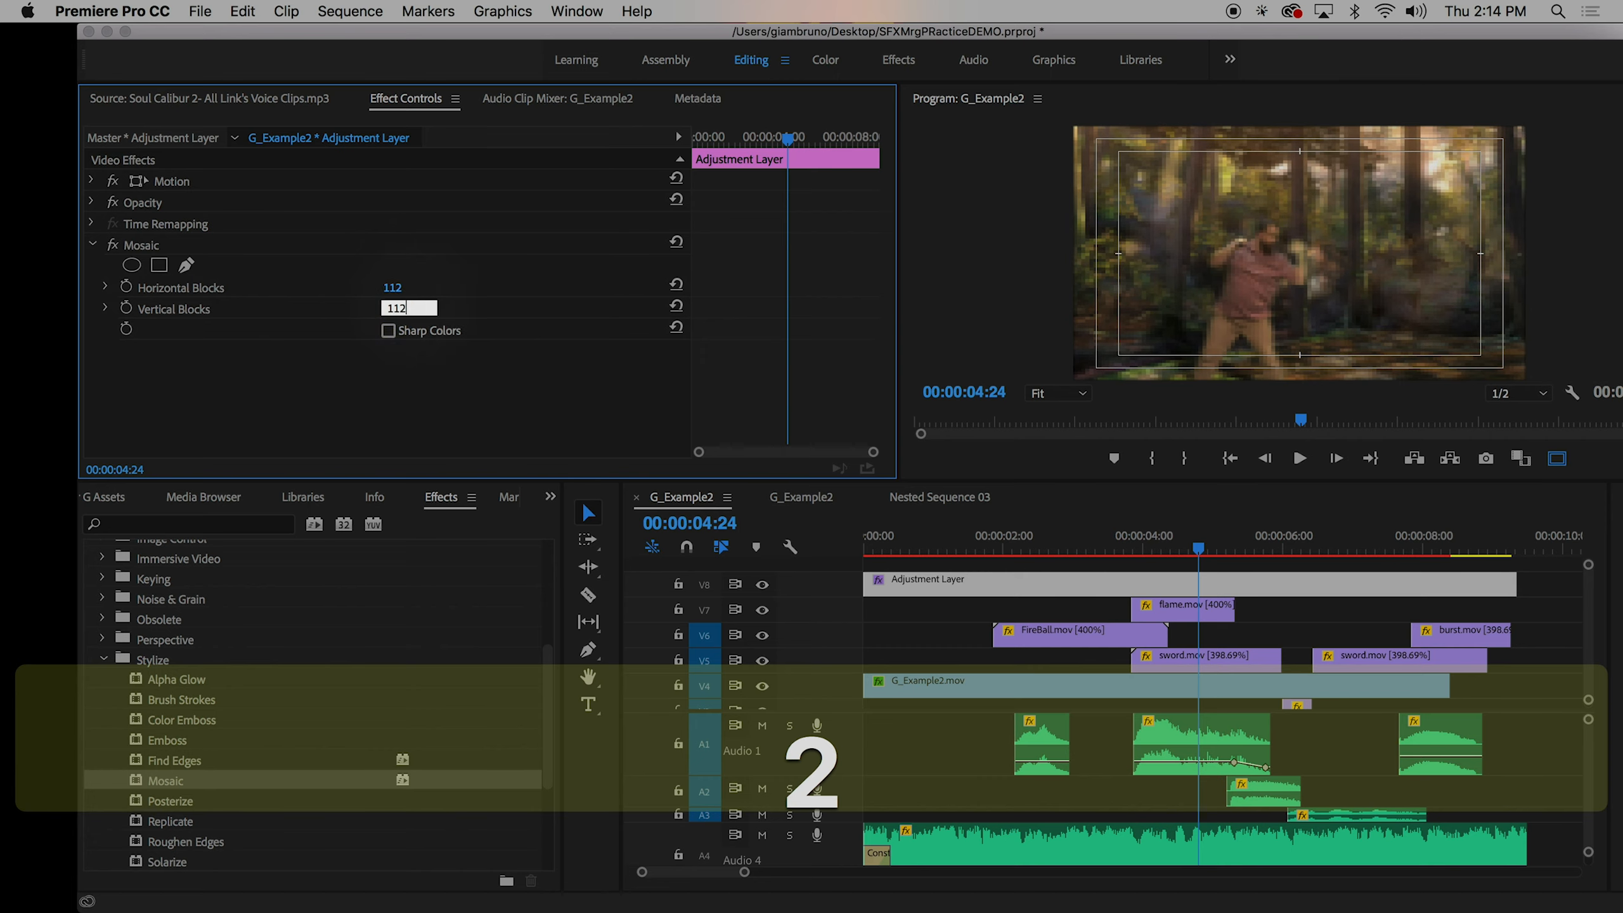
pyautogui.press('Return')
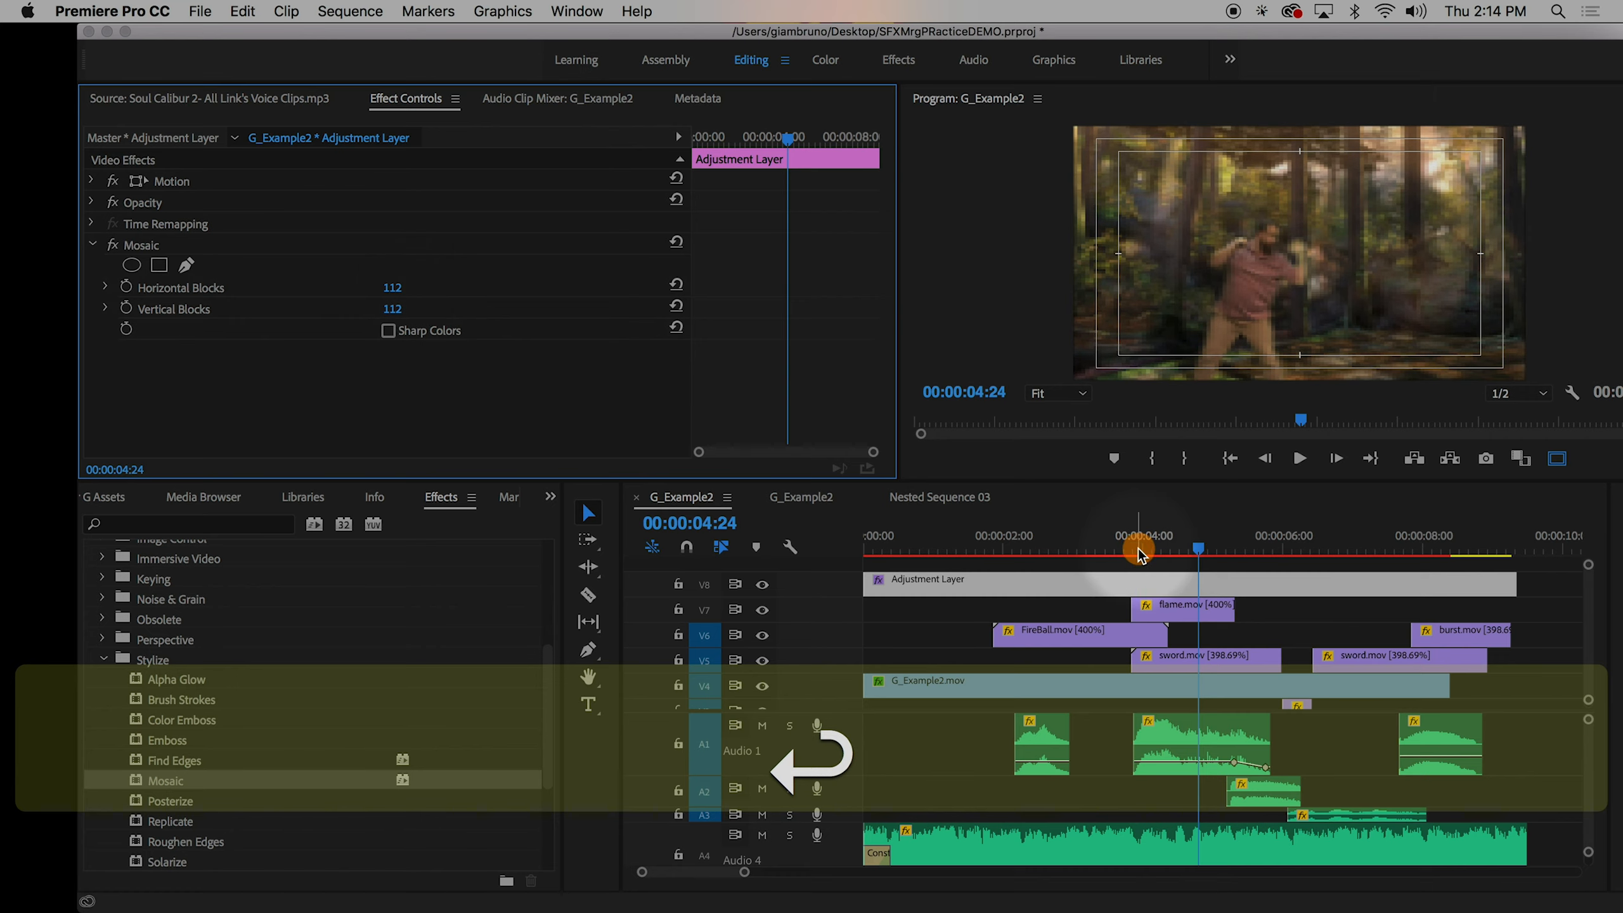
pyautogui.moveTo(1135, 551); pyautogui.dragTo(1042, 550)
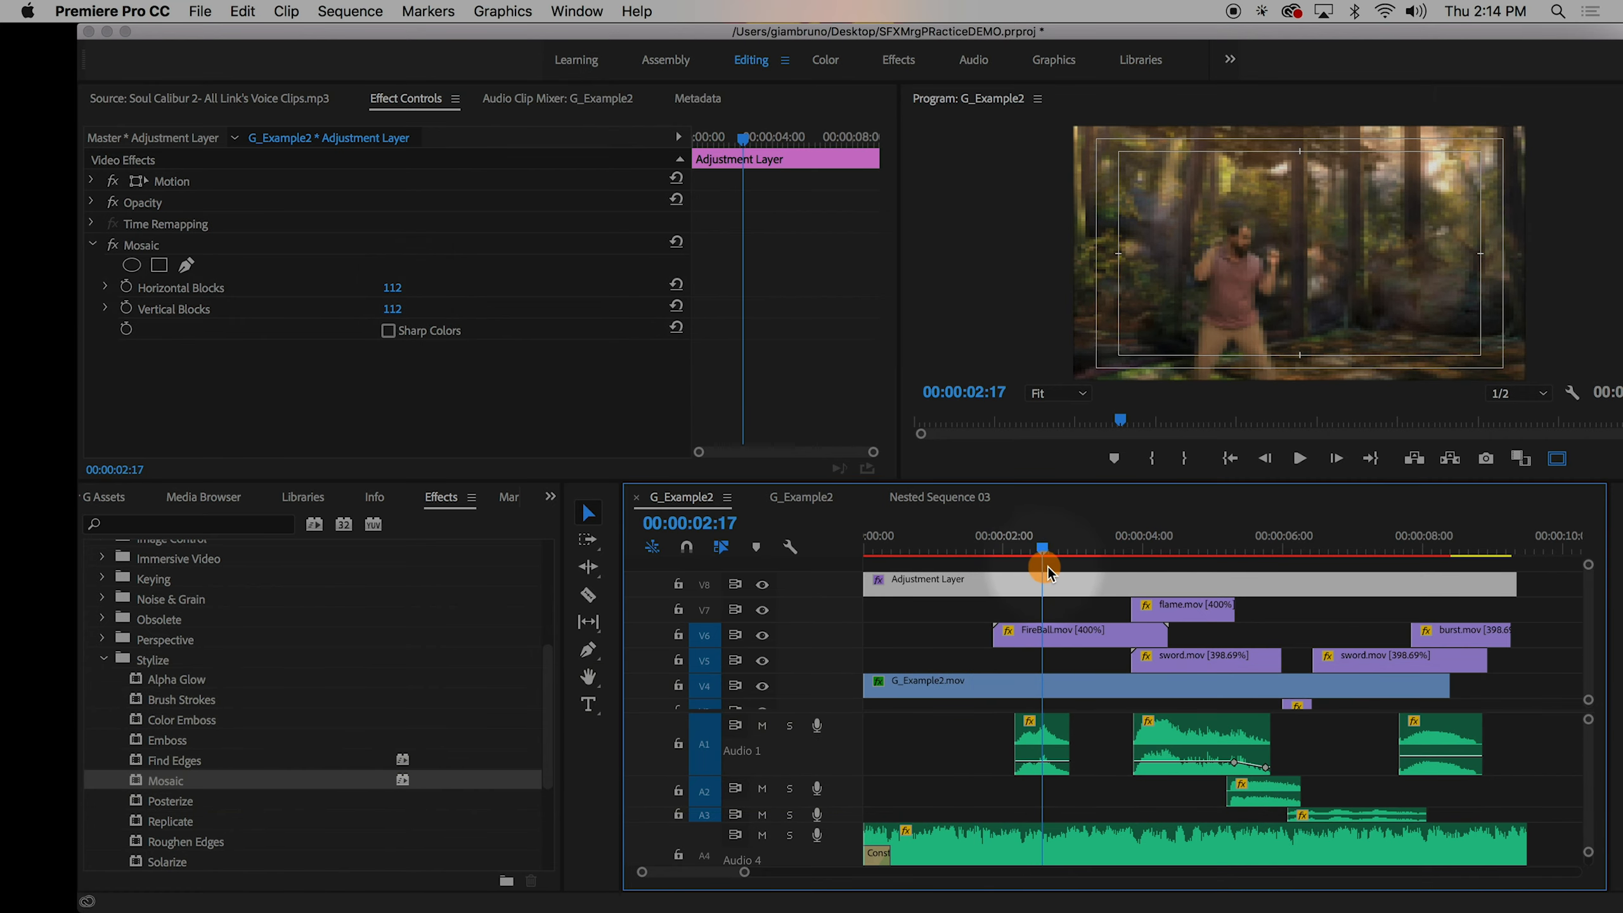
# - Set Mosaic's Horizontal Blocks and Vertical Blocks to 224 on the adjustment layer
pyautogui.click(392, 287)
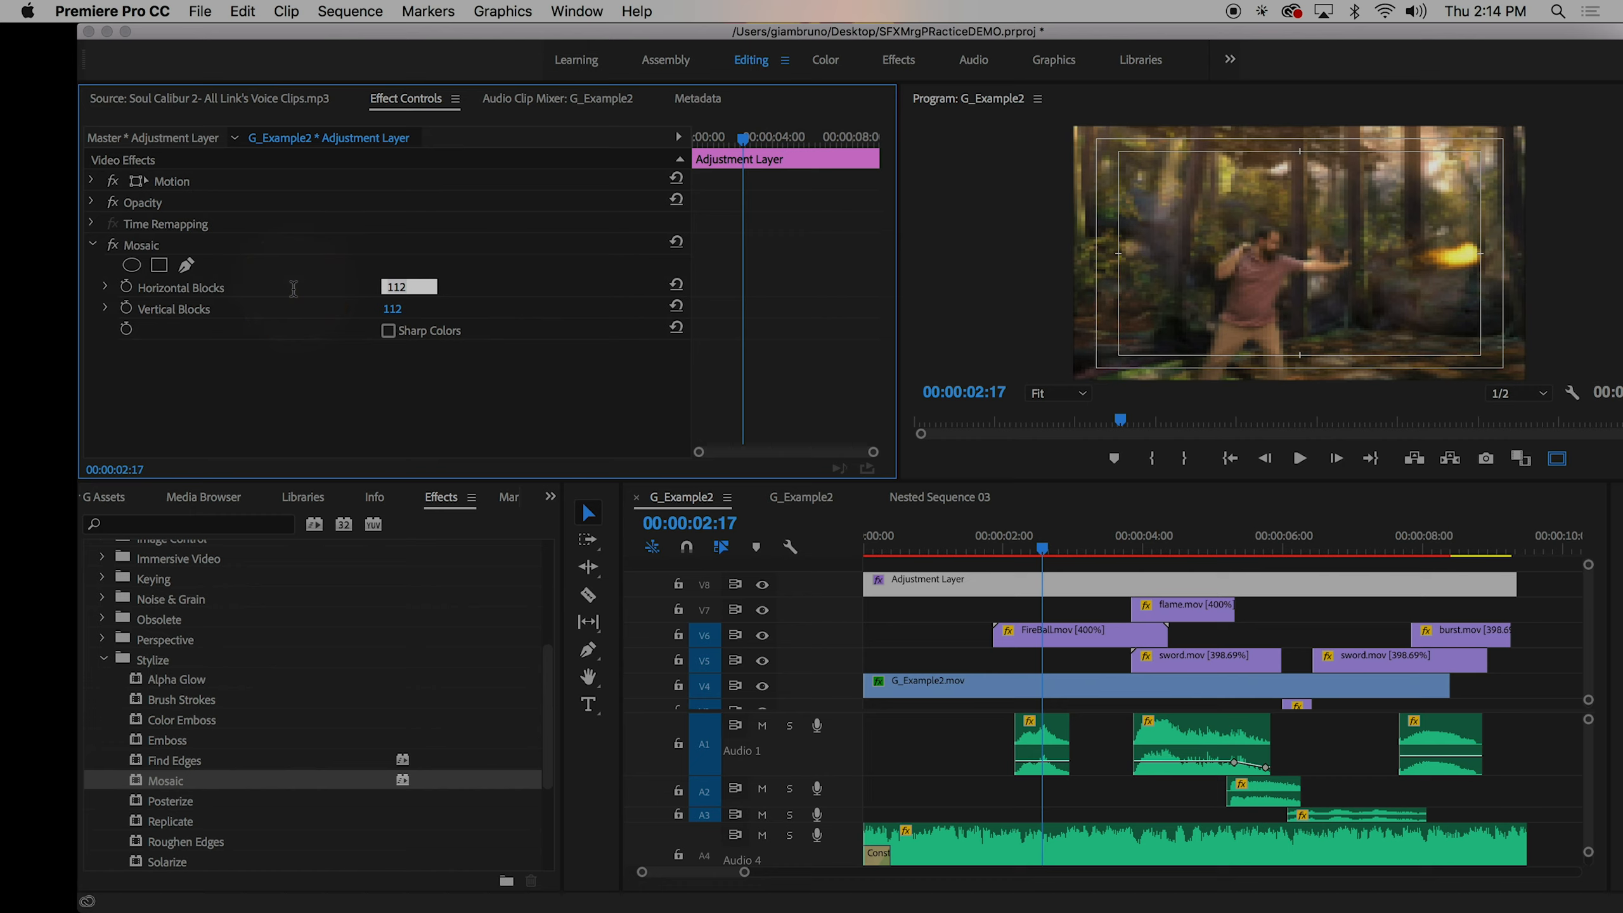
pyautogui.write('224')
pyautogui.click(387, 309)
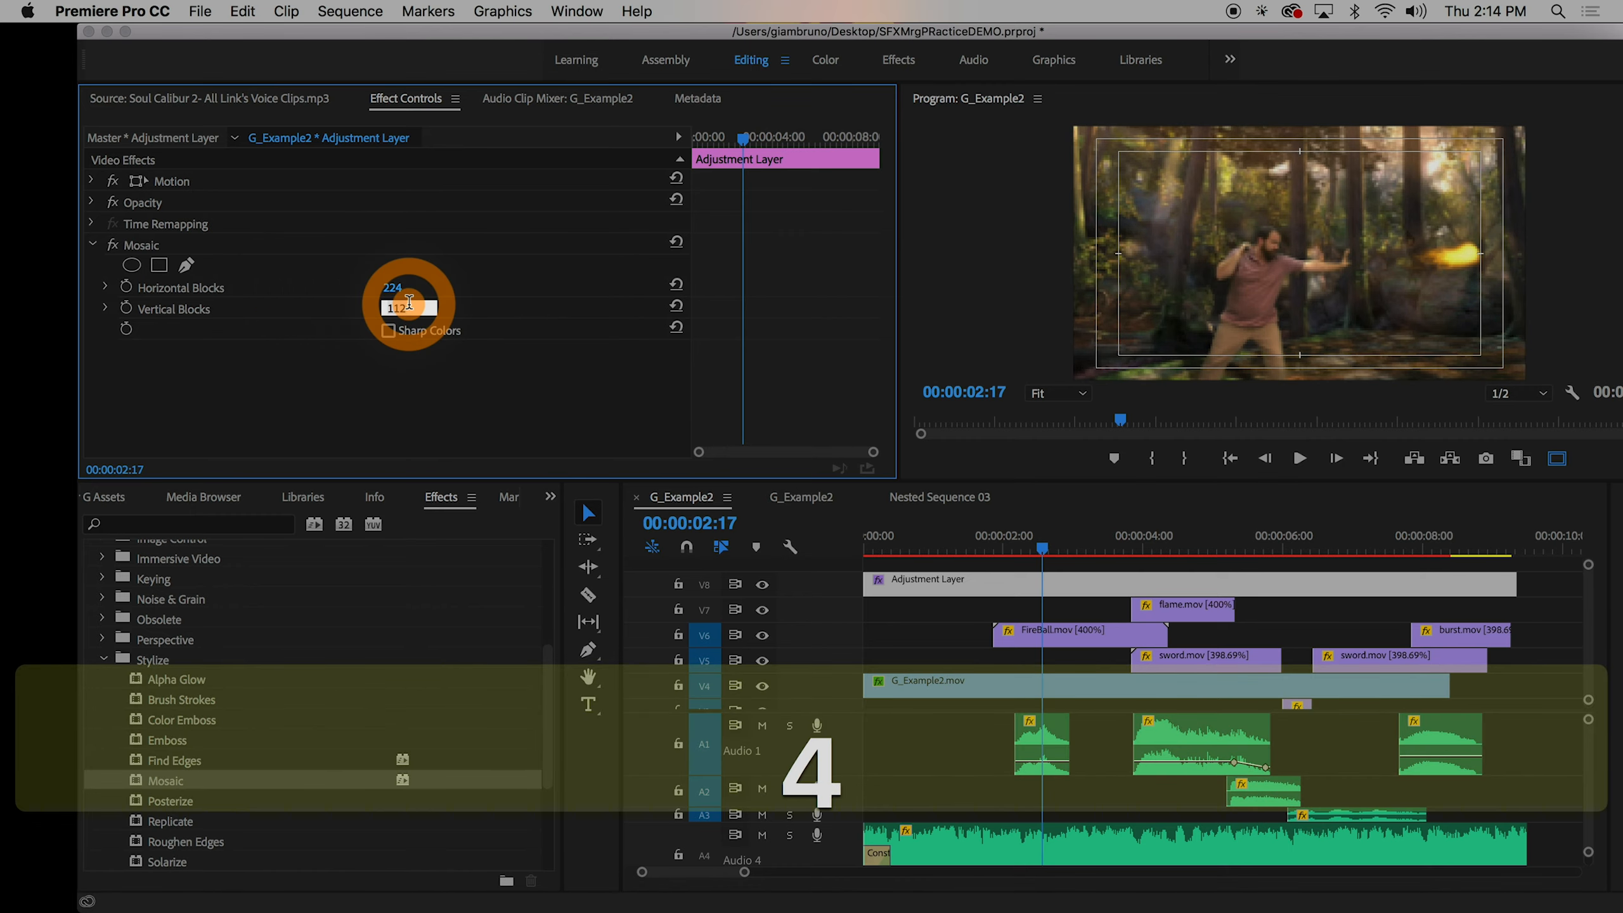
pyautogui.write('224')
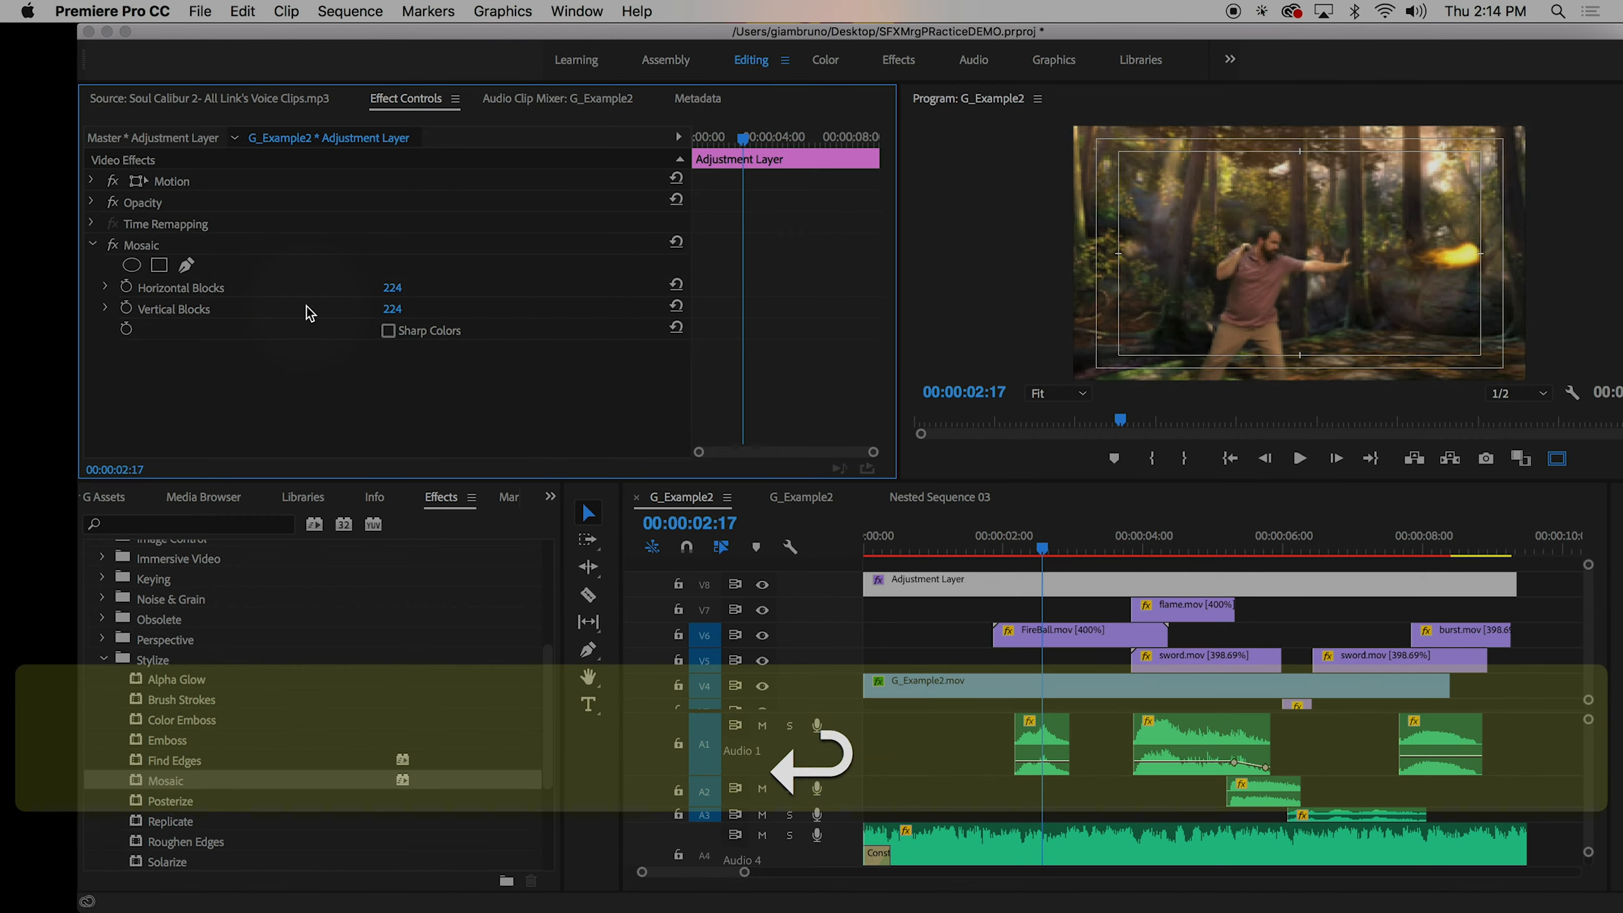
# - Scrub back to 00:00:01:09 and play G_Example2 from the start to 00:00:07:19 to review the Mosaic look
pyautogui.moveTo(1006, 553); pyautogui.dragTo(957, 556)
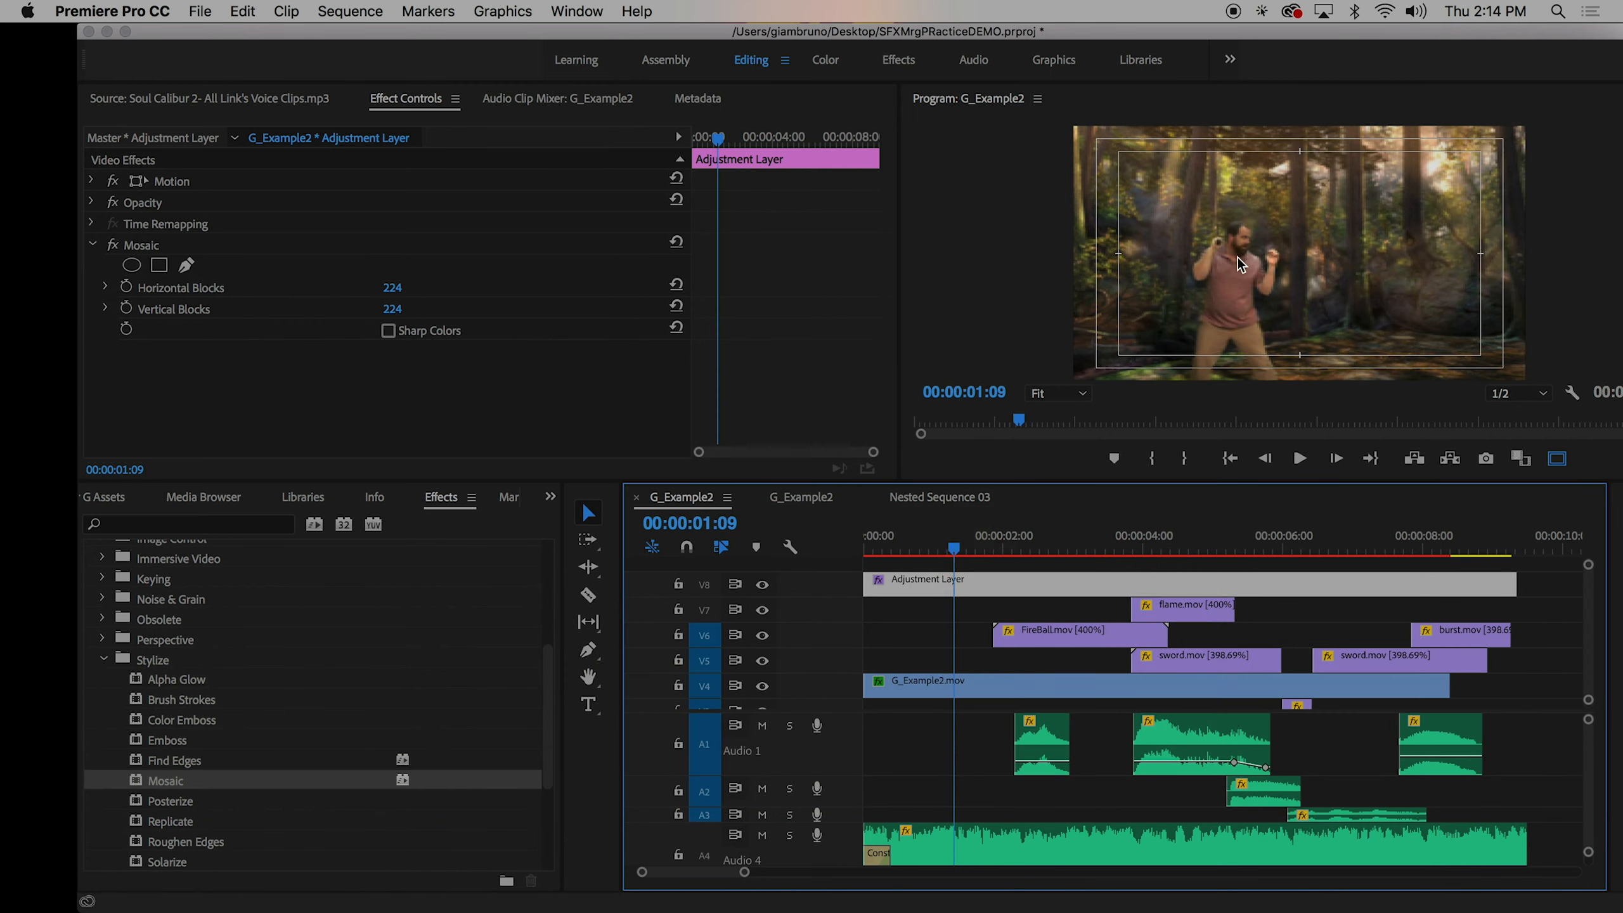
pyautogui.press('Home')
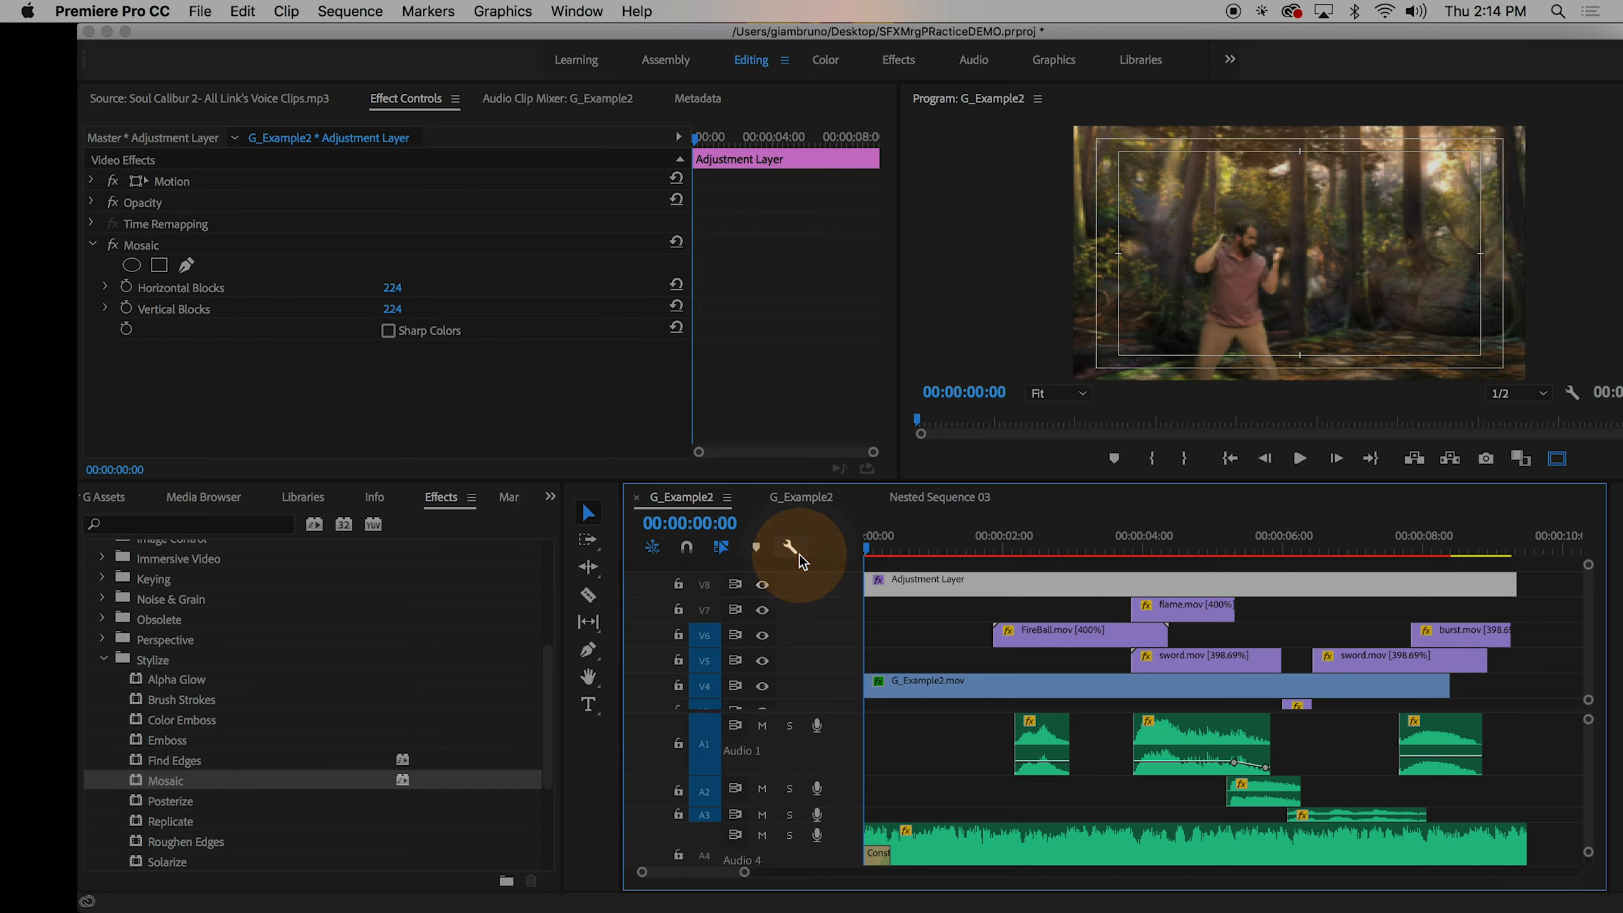
pyautogui.press('space')
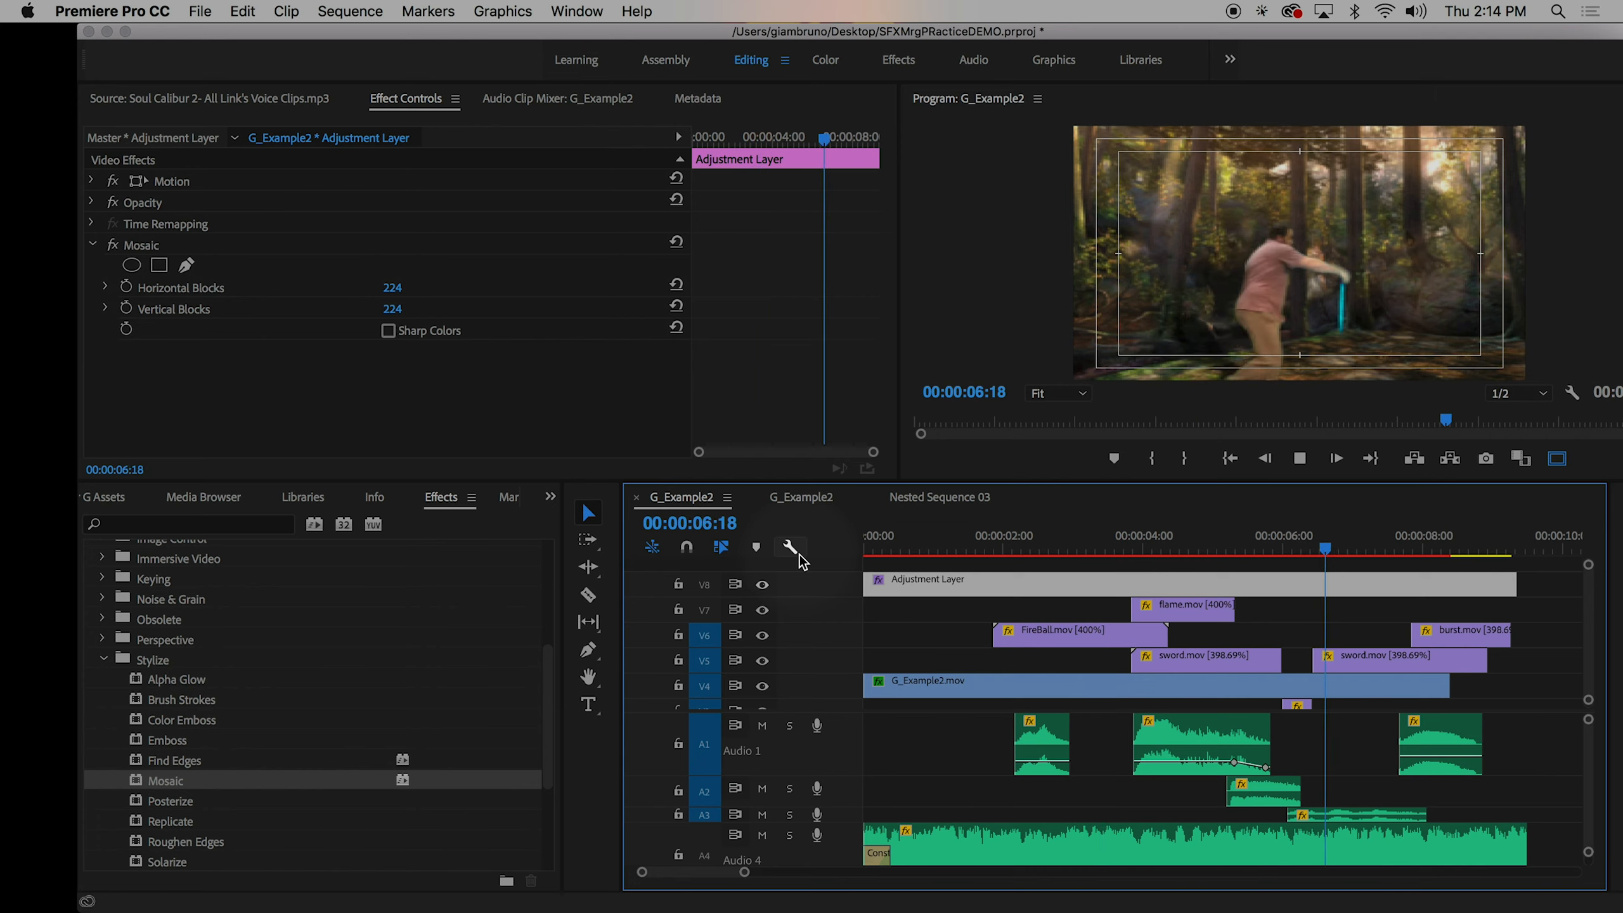
pyautogui.press('space')
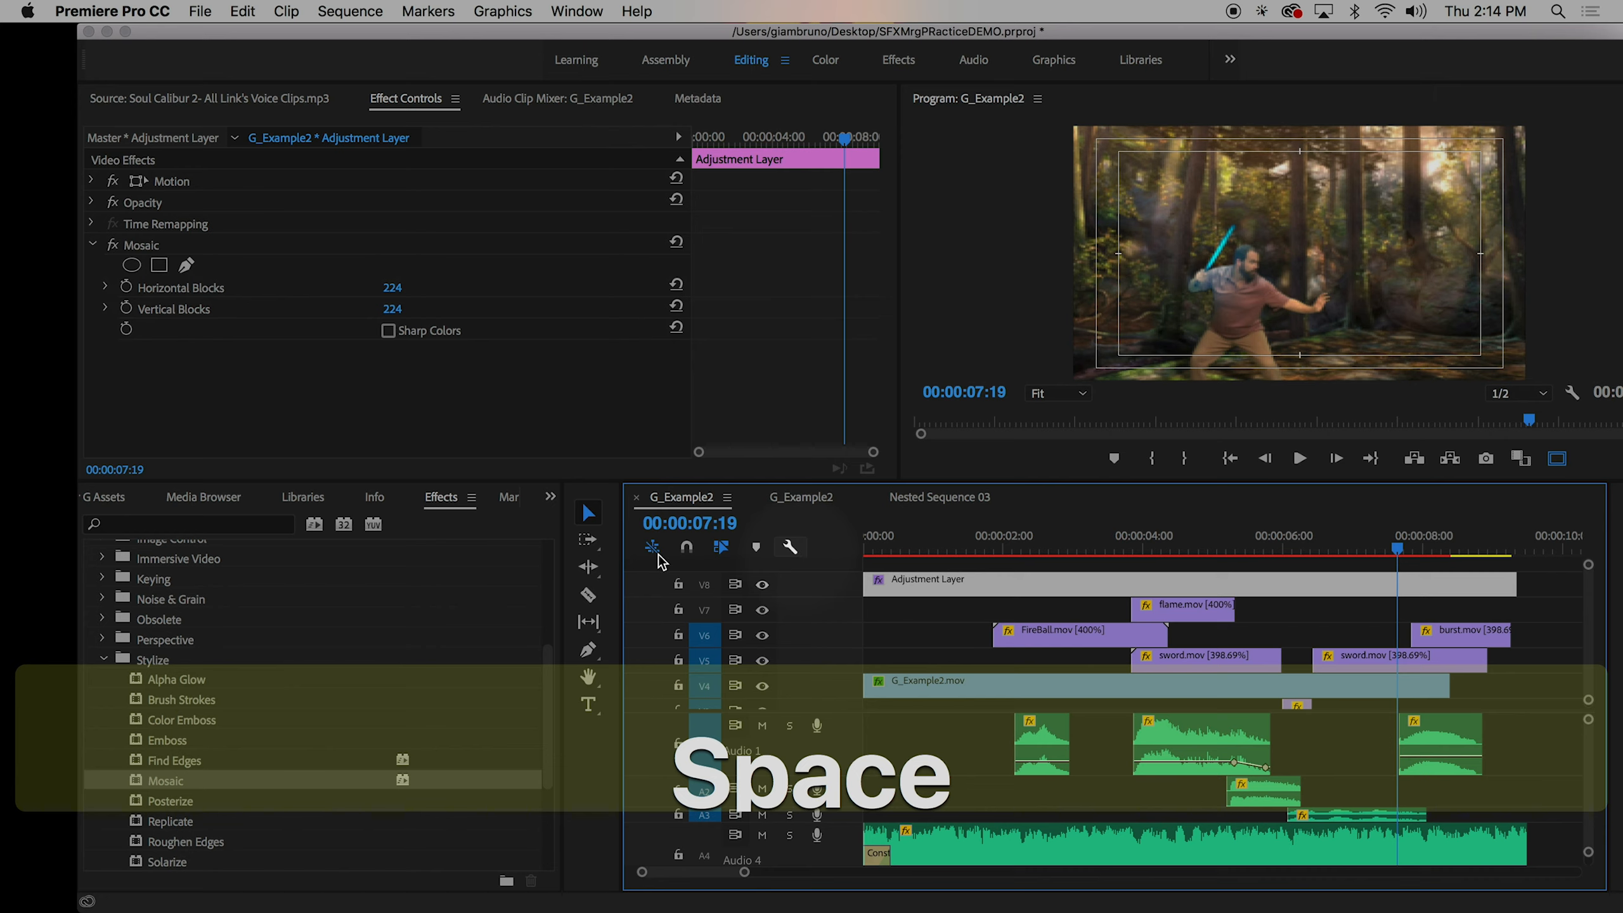
# - Collapse the Stylize effects folder and enlarge the timeline's video area to show all tracks from V8 down to V1
pyautogui.scroll(-3, 198, 767)
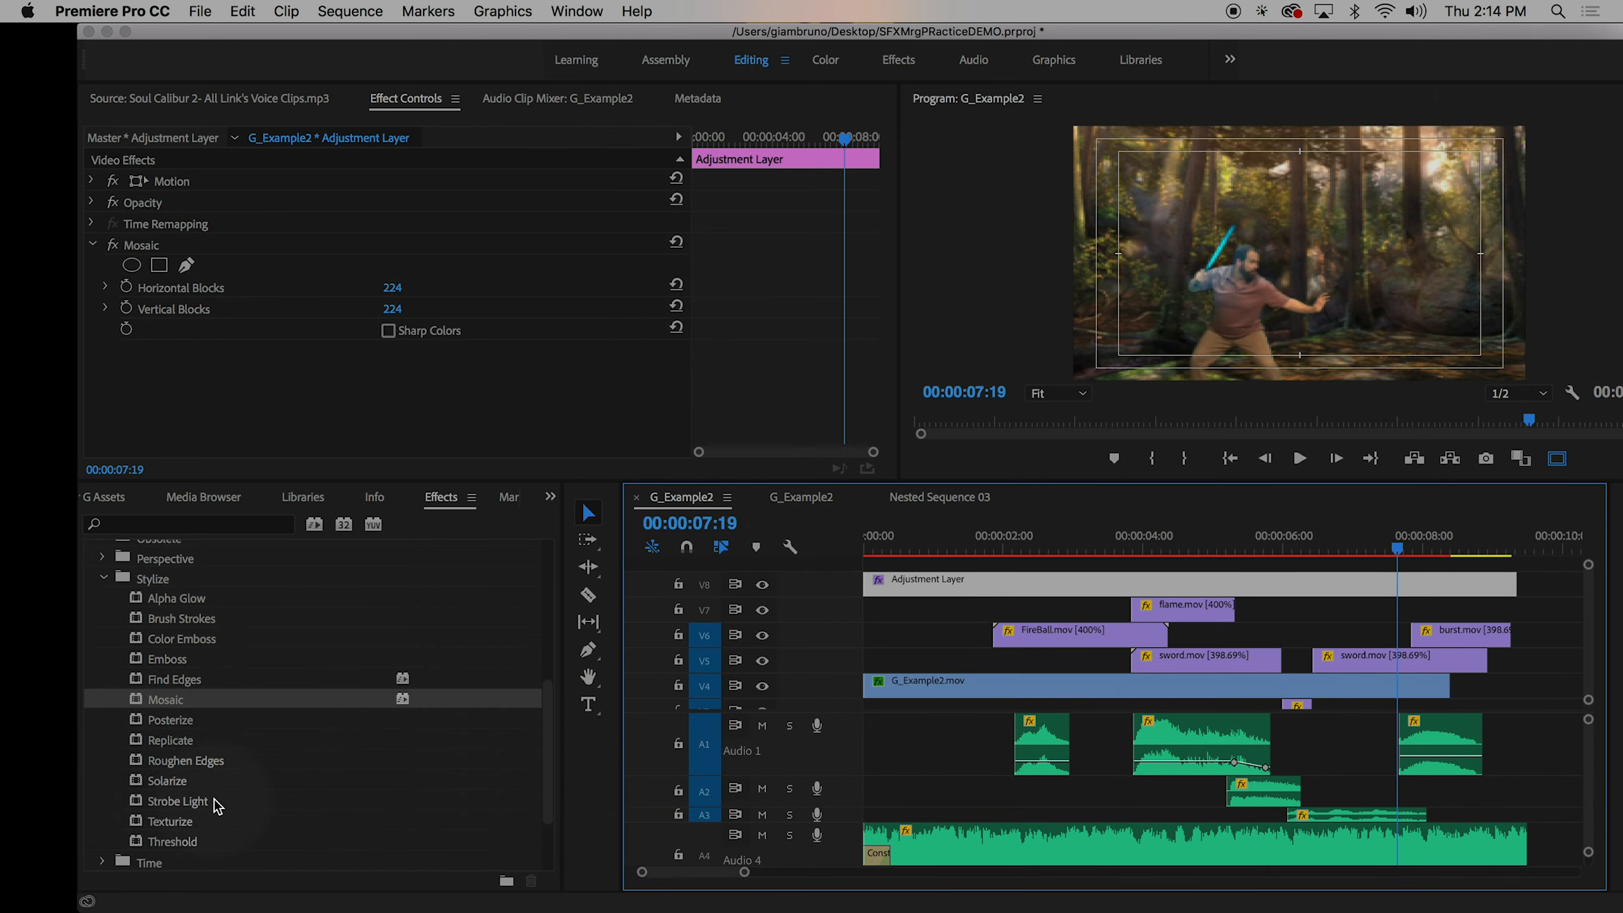
pyautogui.scroll(2, 153, 685)
pyautogui.click(102, 639)
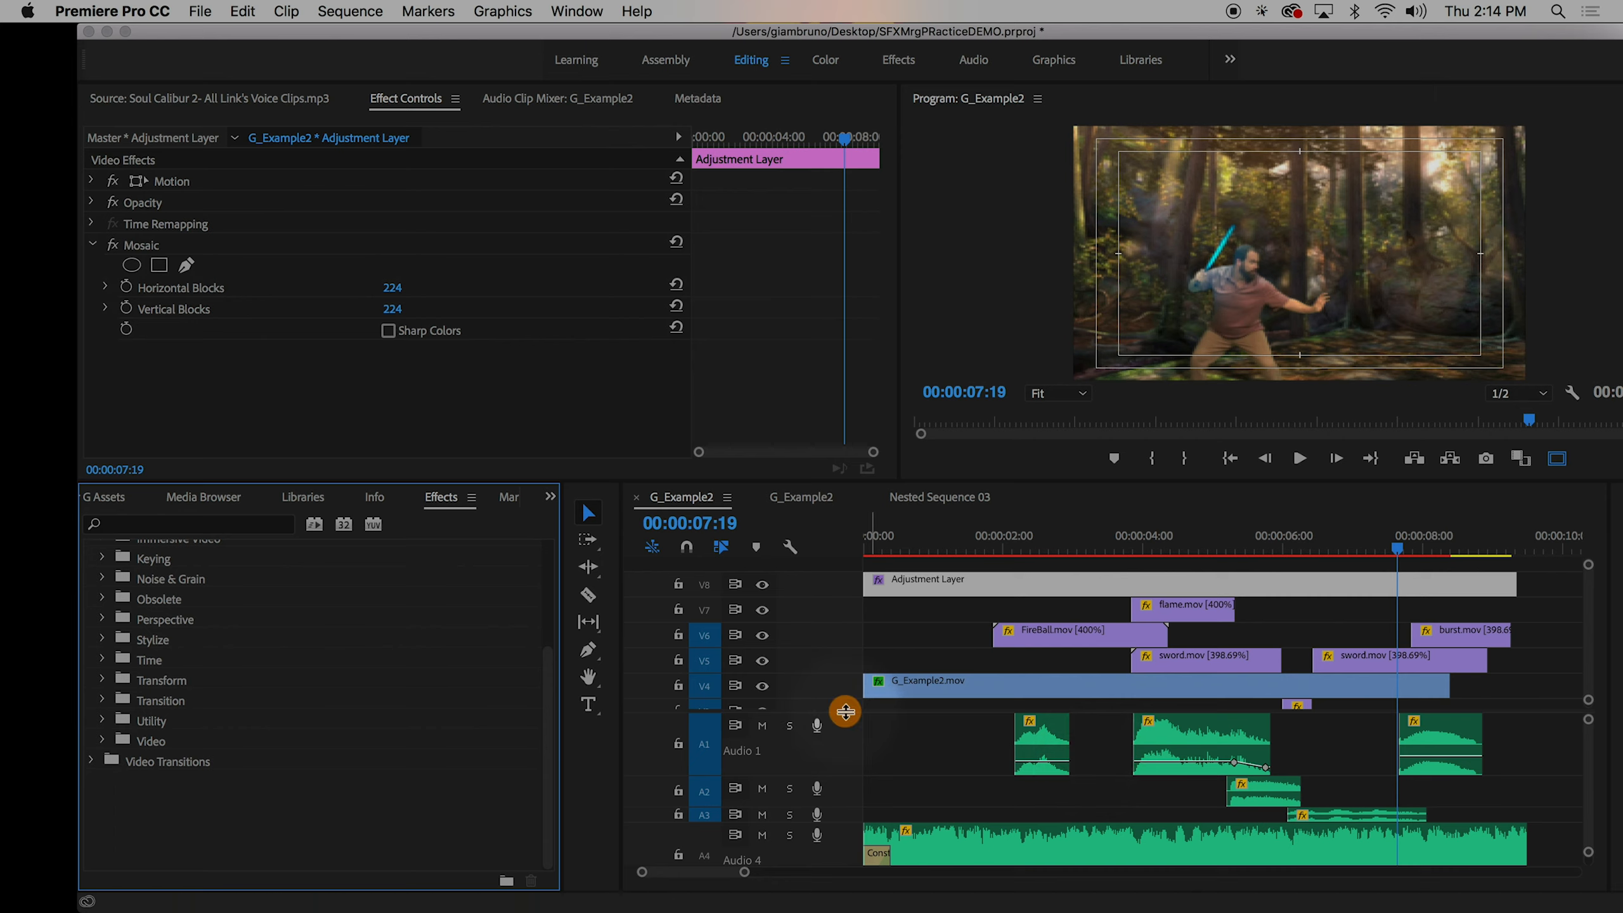
pyautogui.moveTo(846, 711); pyautogui.dragTo(837, 769)
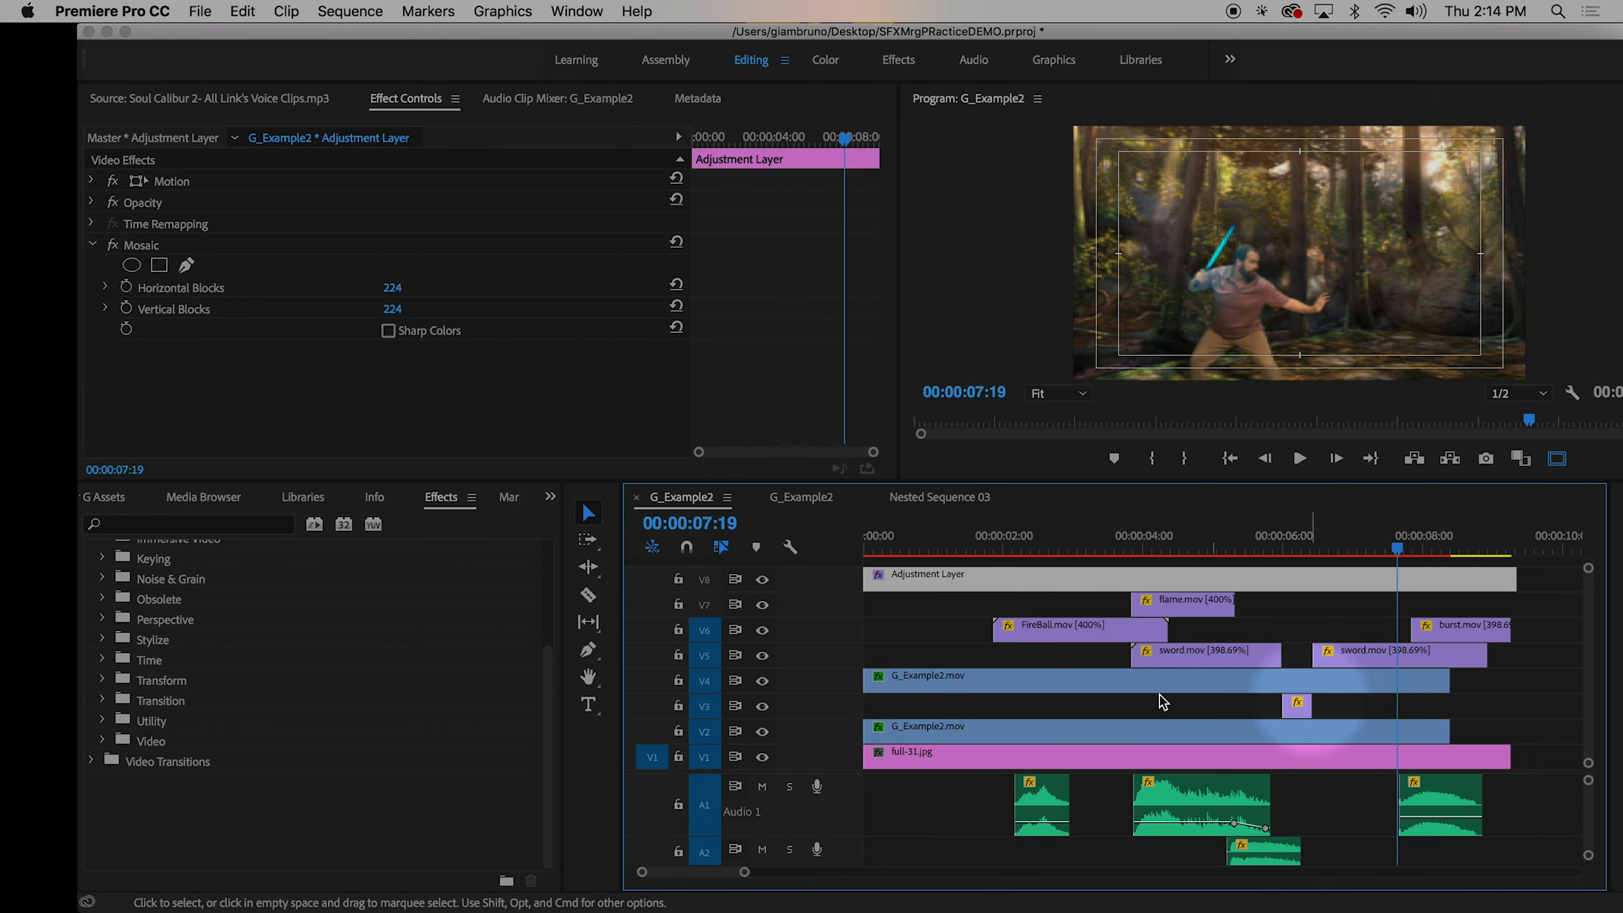
# - Try adding the default Cross Dissolve to both ends of the adjustment layer, both G_Example2.mov clips and full-31.jpg
pyautogui.moveTo(914, 551); pyautogui.dragTo(844, 603)
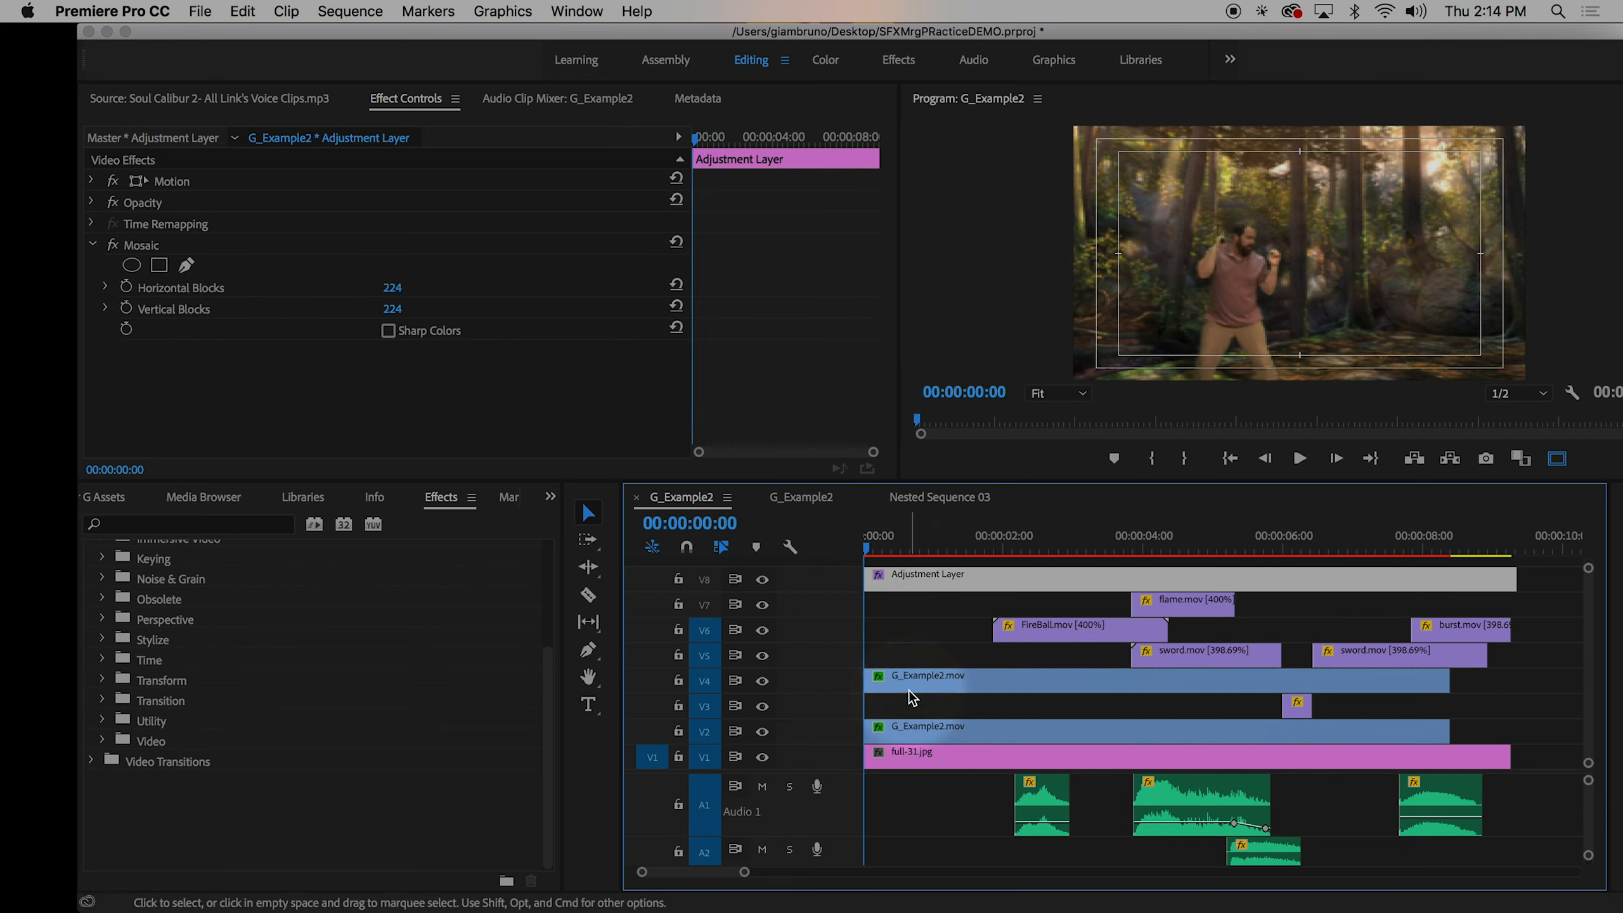
pyautogui.moveTo(1549, 758); pyautogui.dragTo(830, 580)
pyautogui.click(893, 602)
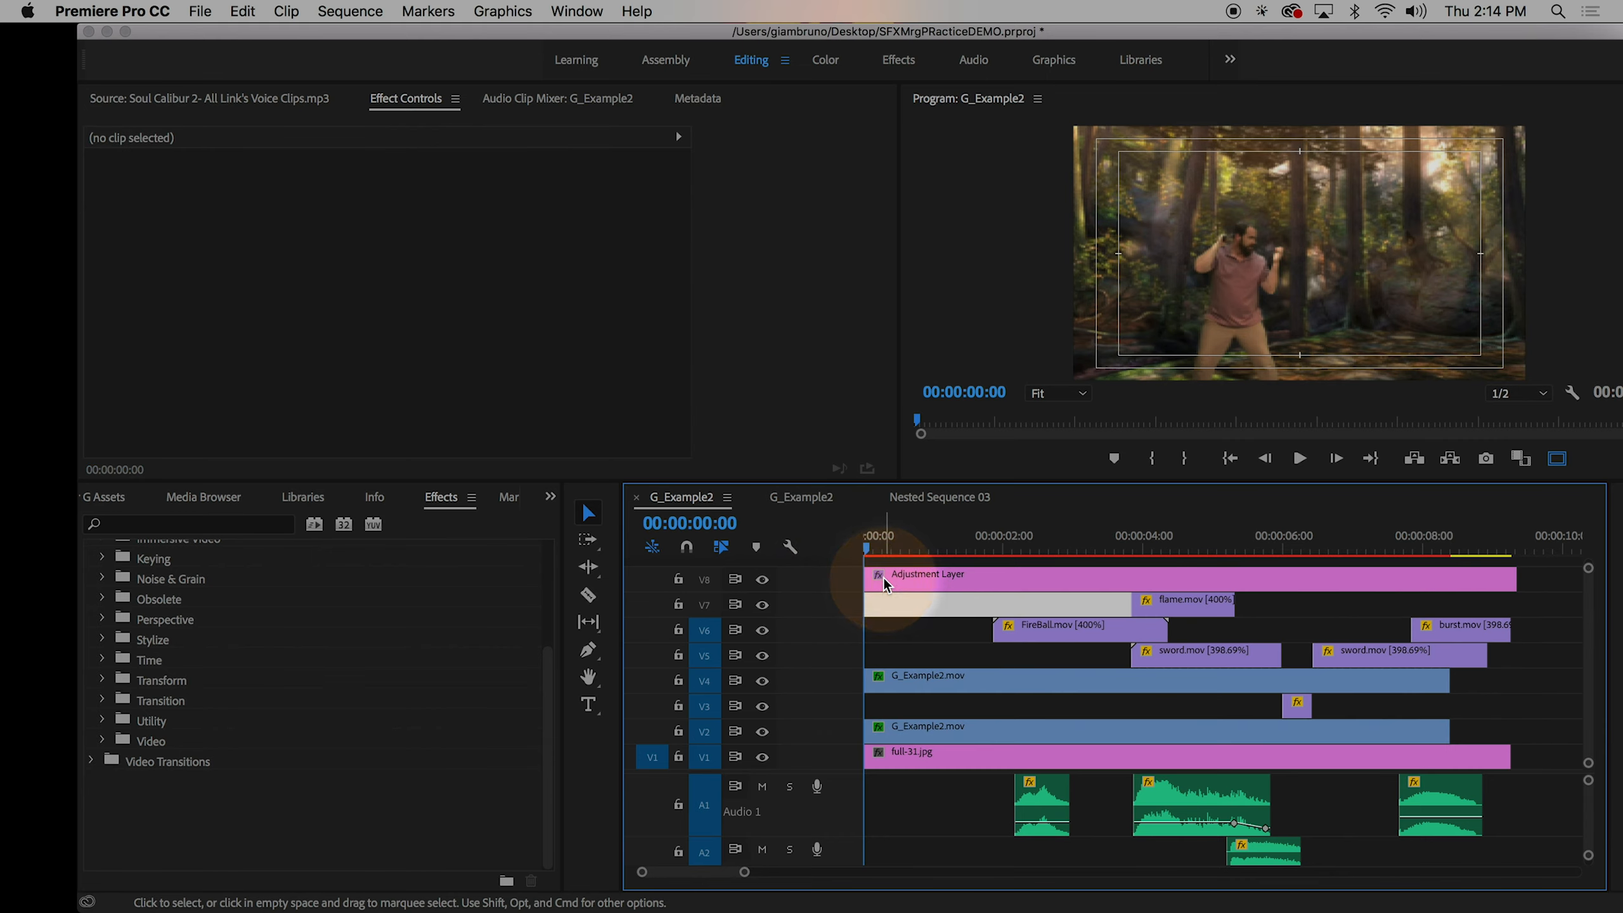
pyautogui.click(885, 583)
pyautogui.keyDown('shift'); pyautogui.click(874, 677); pyautogui.keyUp('shift')
pyautogui.keyDown('shift'); pyautogui.click(895, 730); pyautogui.keyUp('shift')
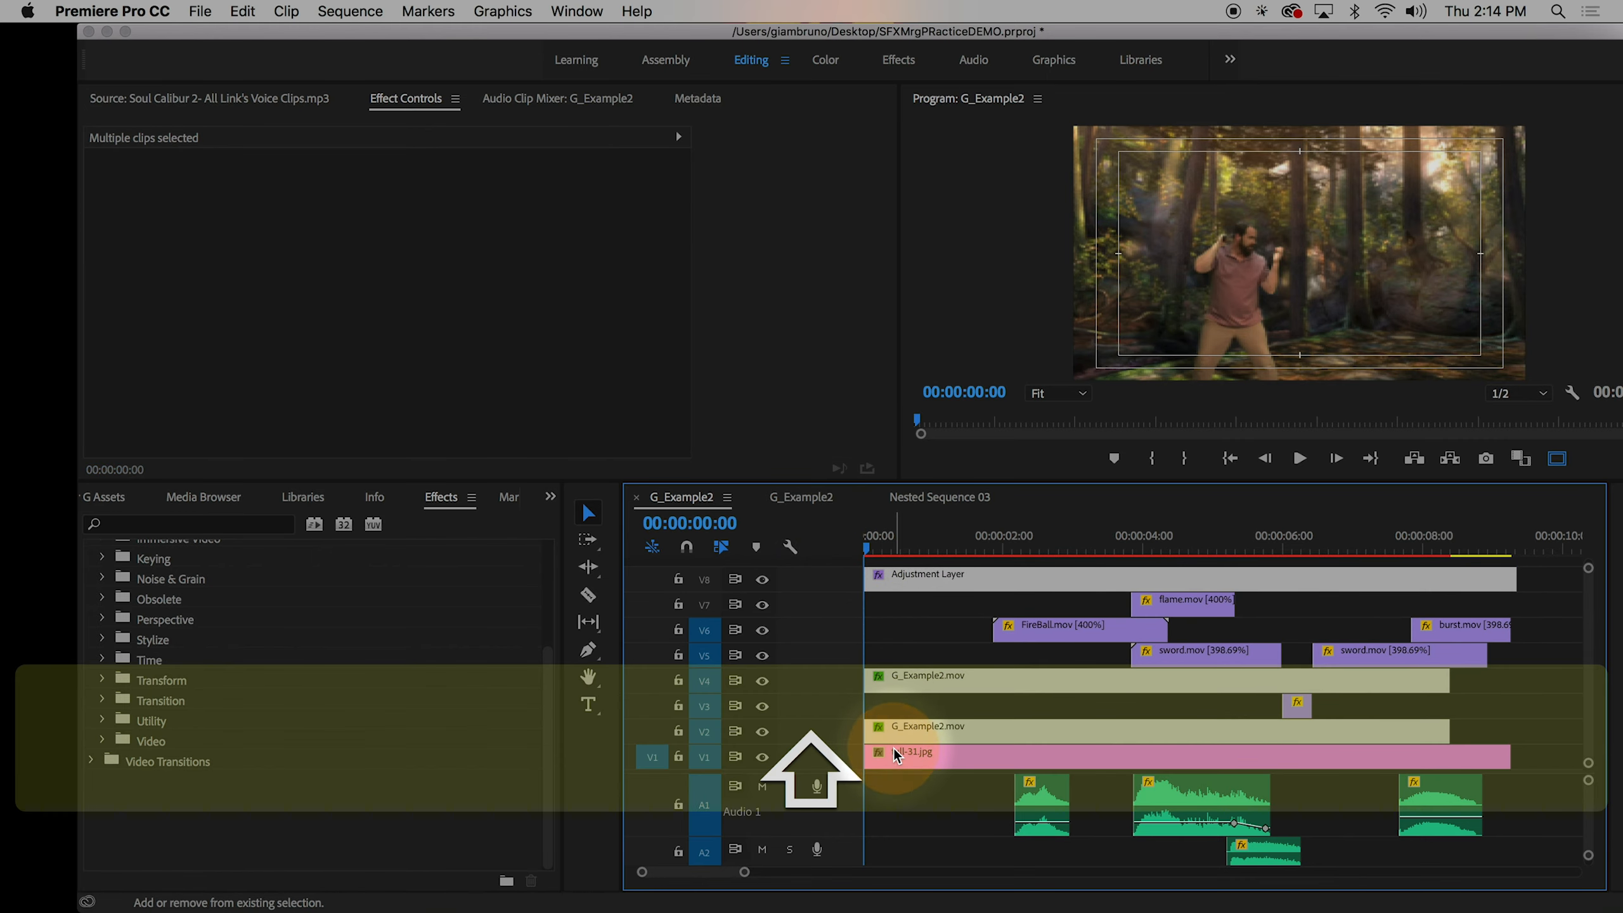
pyautogui.keyDown('shift'); pyautogui.click(897, 756); pyautogui.keyUp('shift')
pyautogui.hotkey('shift', 'd')
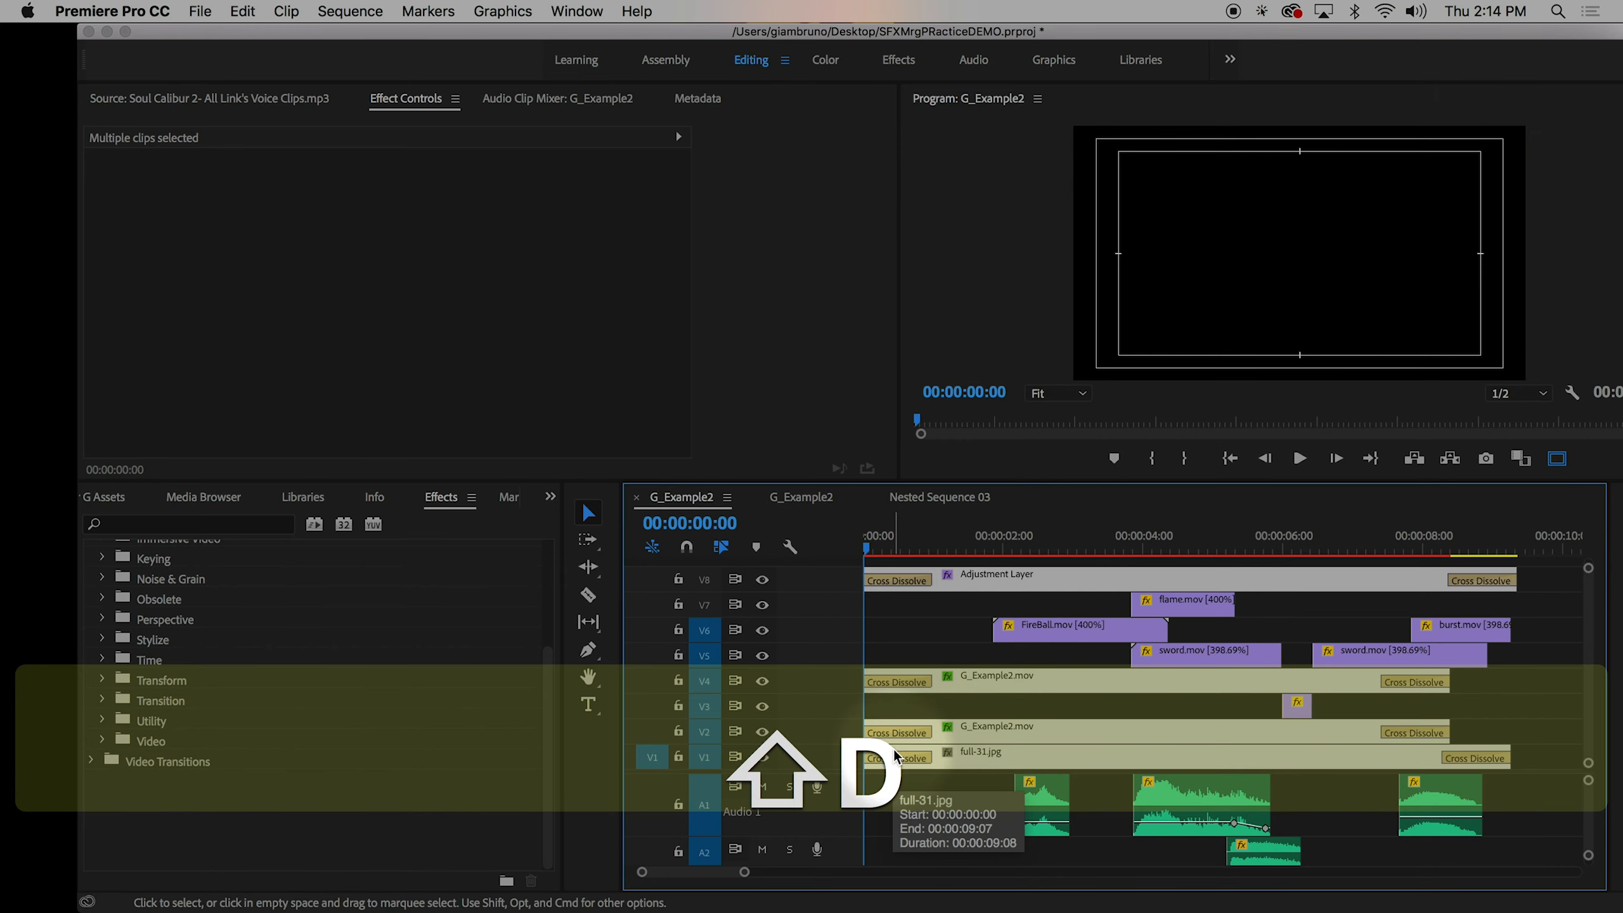
# - Scrub through the opening to 00:00:00:23 to check the dissolves, and undo the Cross Dissolve transitions
pyautogui.click(881, 551)
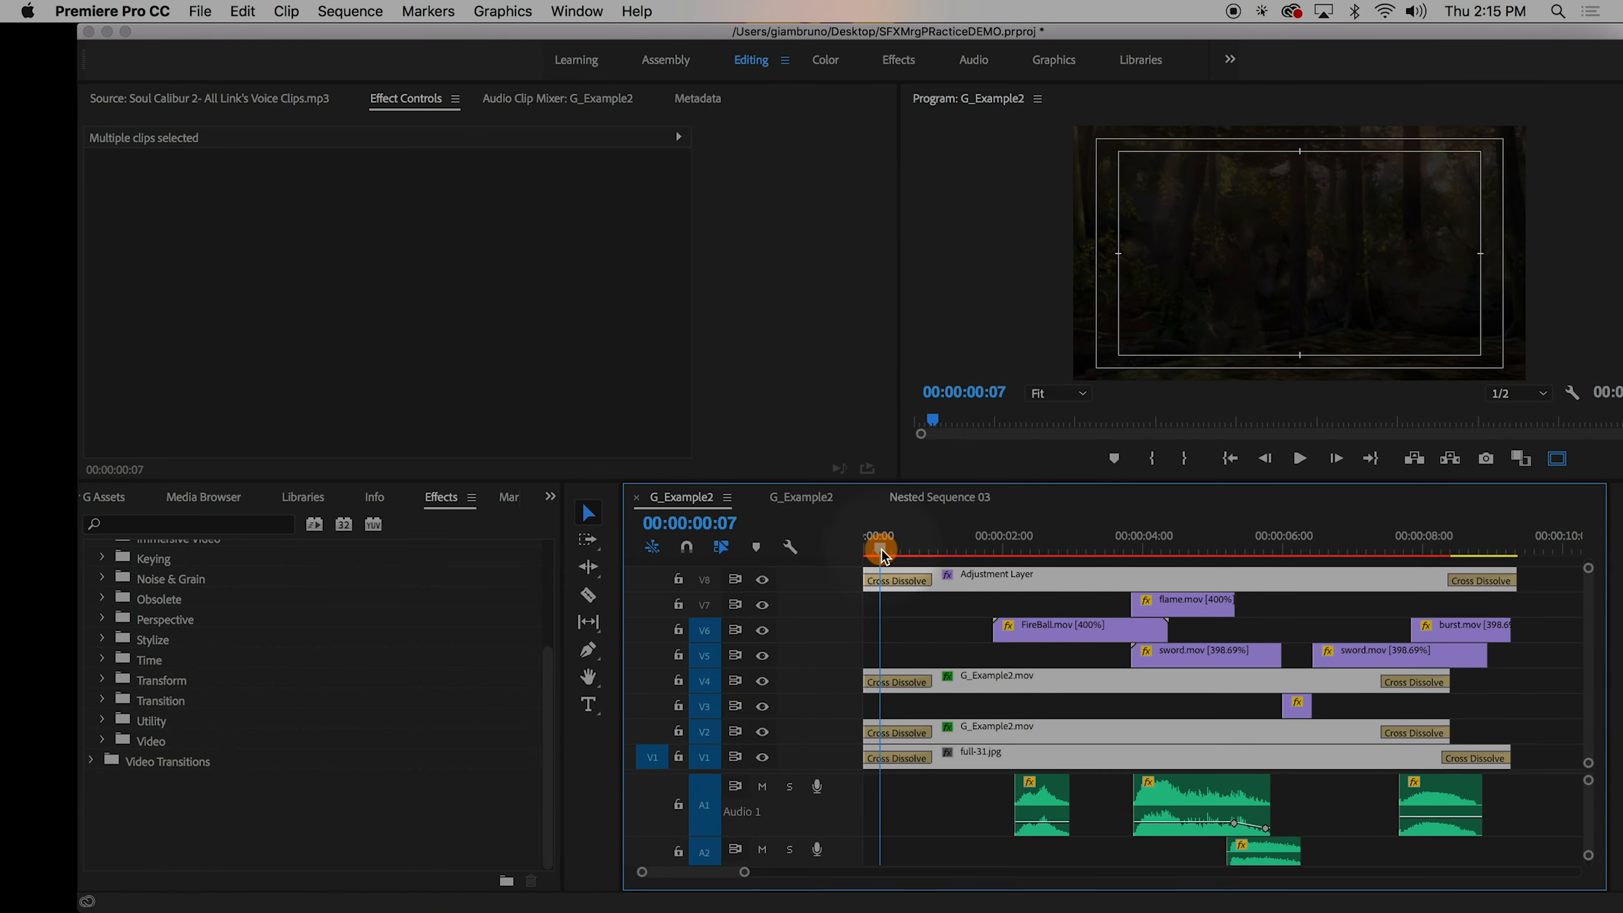
pyautogui.moveTo(882, 554); pyautogui.dragTo(919, 560)
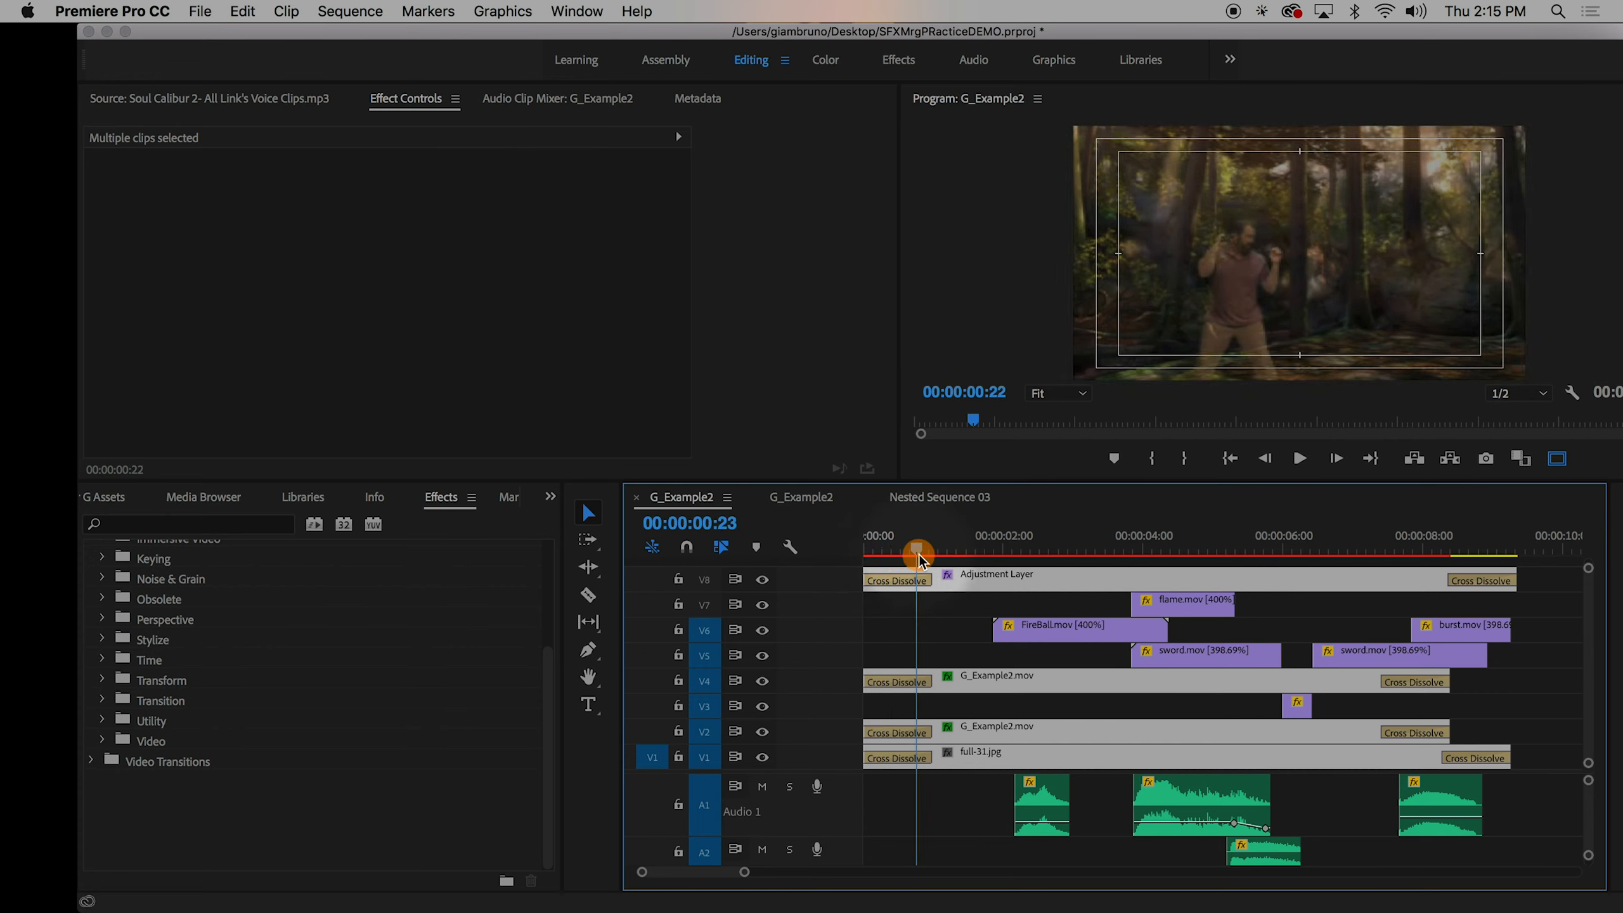
pyautogui.press('super+z')
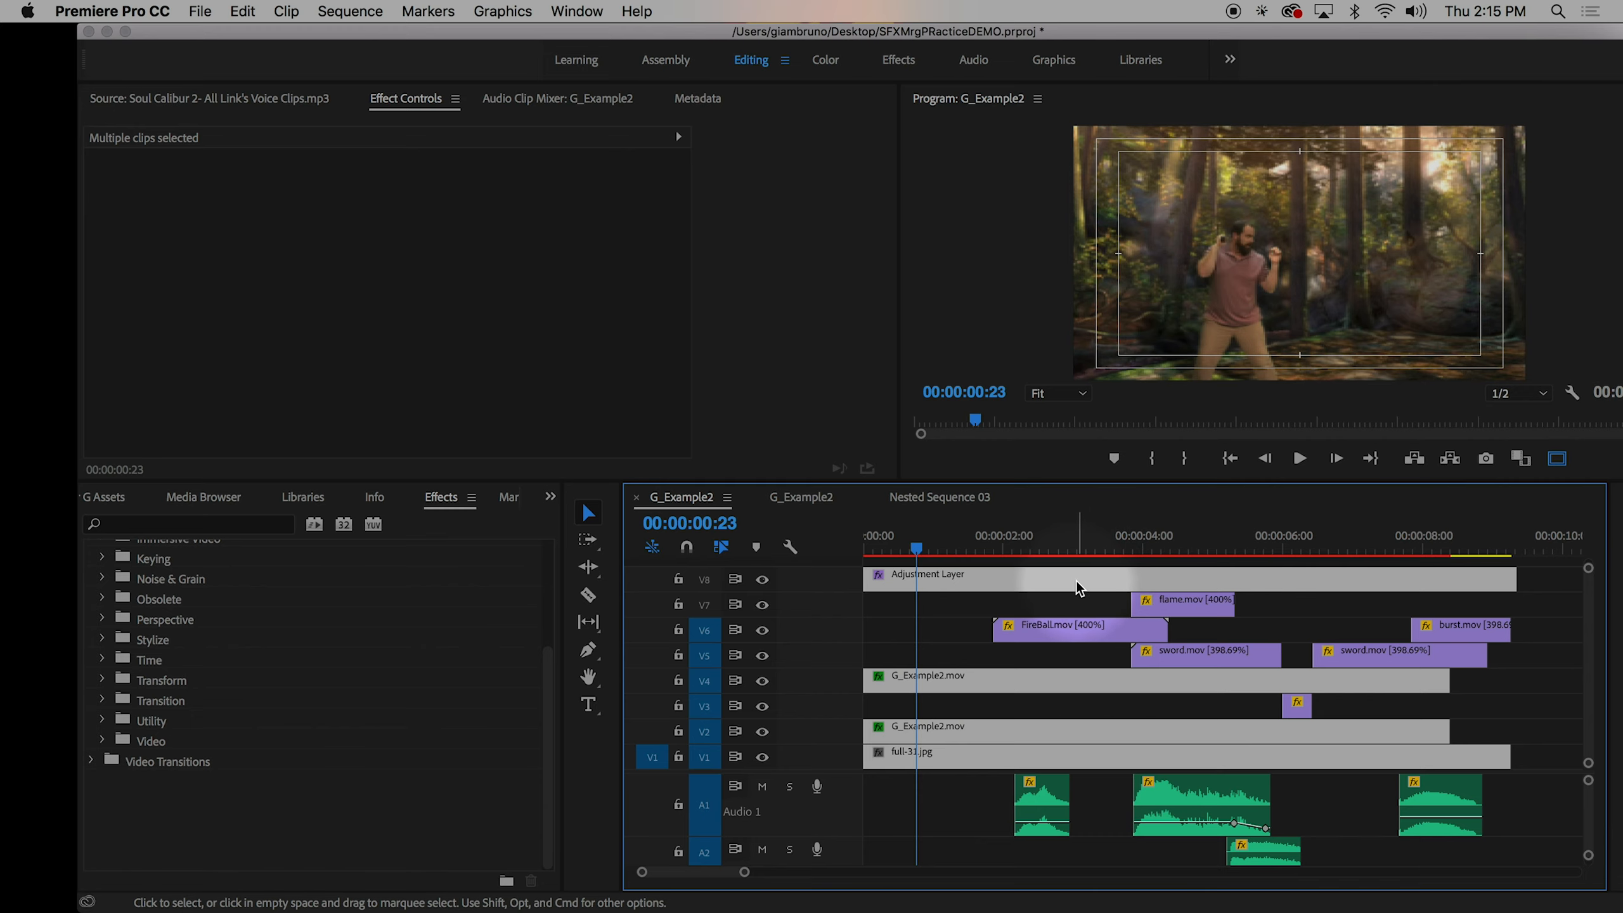
# - Select all clips in the G_Example2 timeline and nest them, keeping the suggested name
pyautogui.click(1556, 714)
pyautogui.press('super+a')
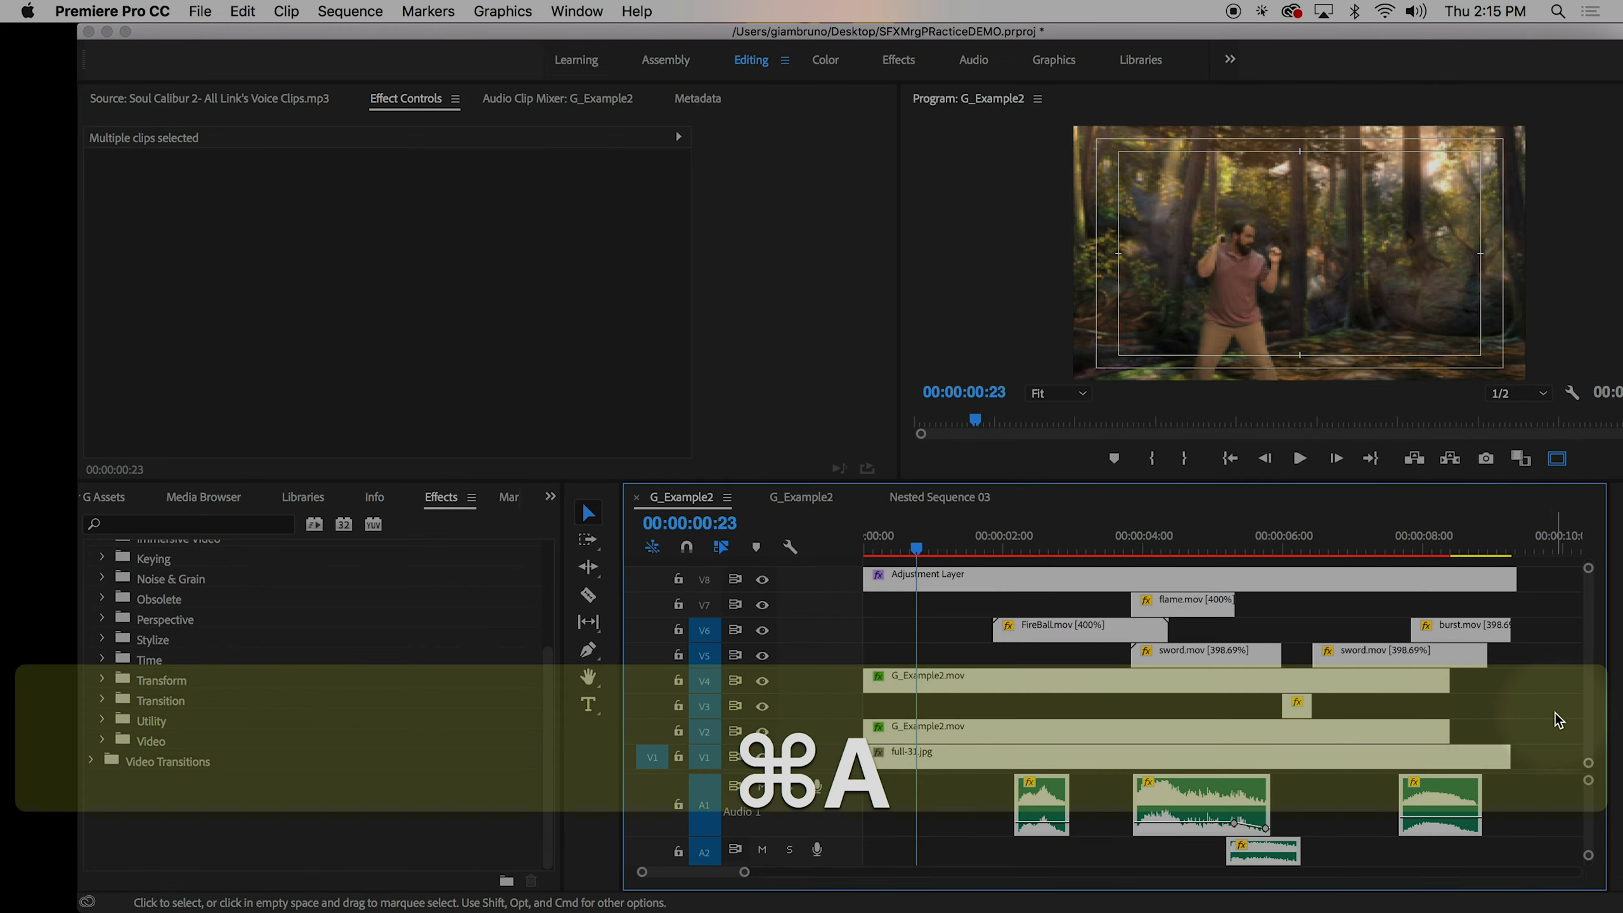
pyautogui.rightClick(1176, 585)
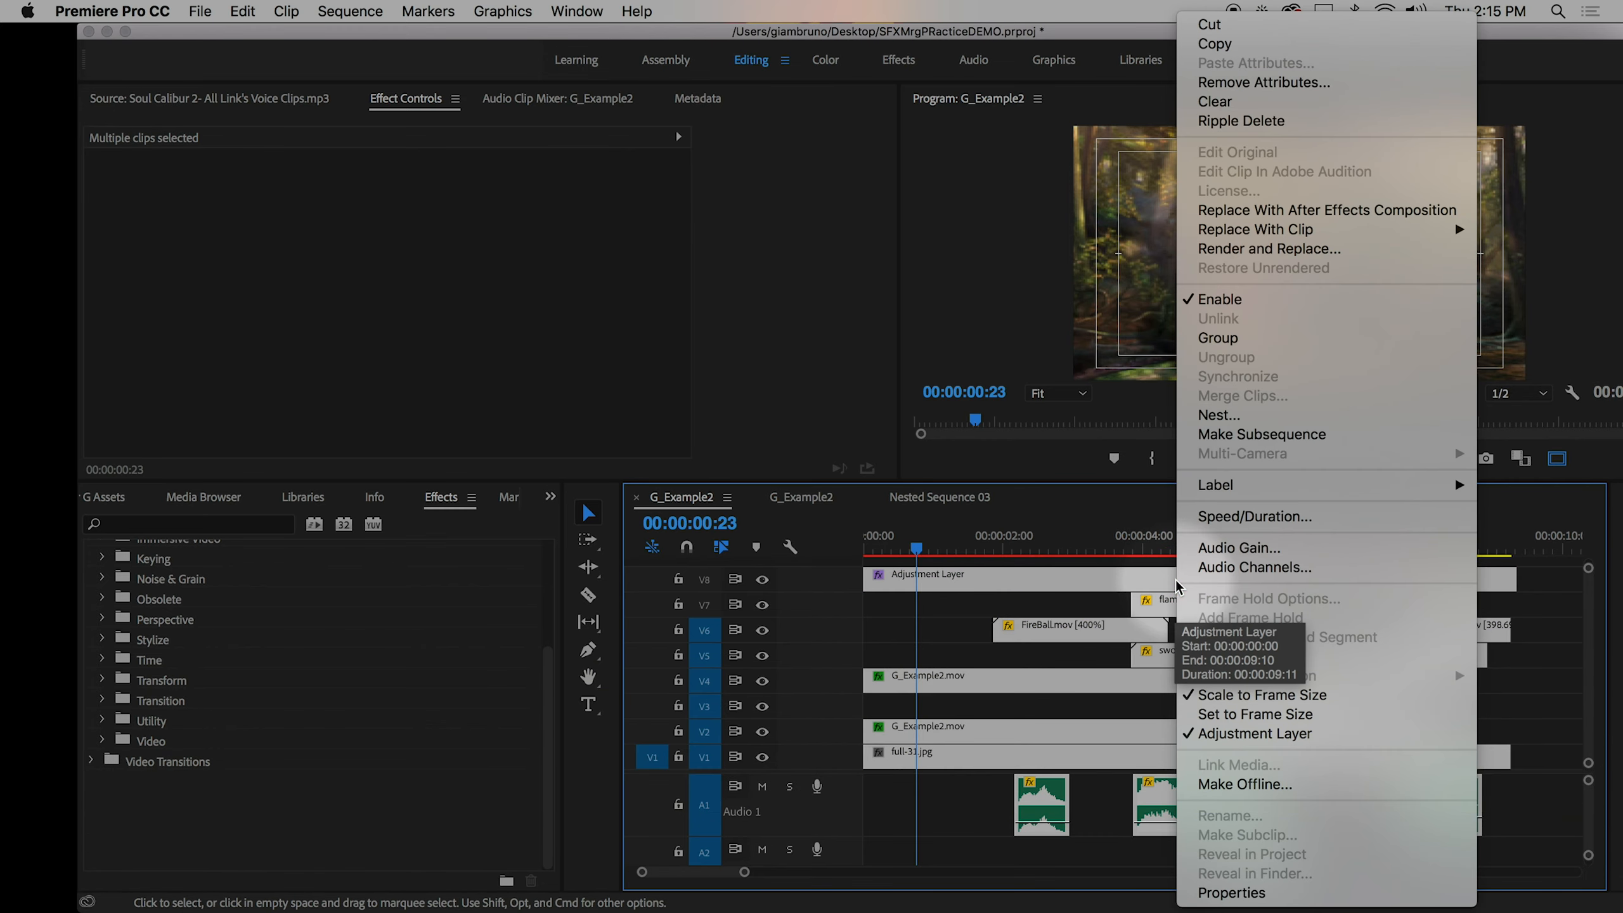
pyautogui.click(1234, 415)
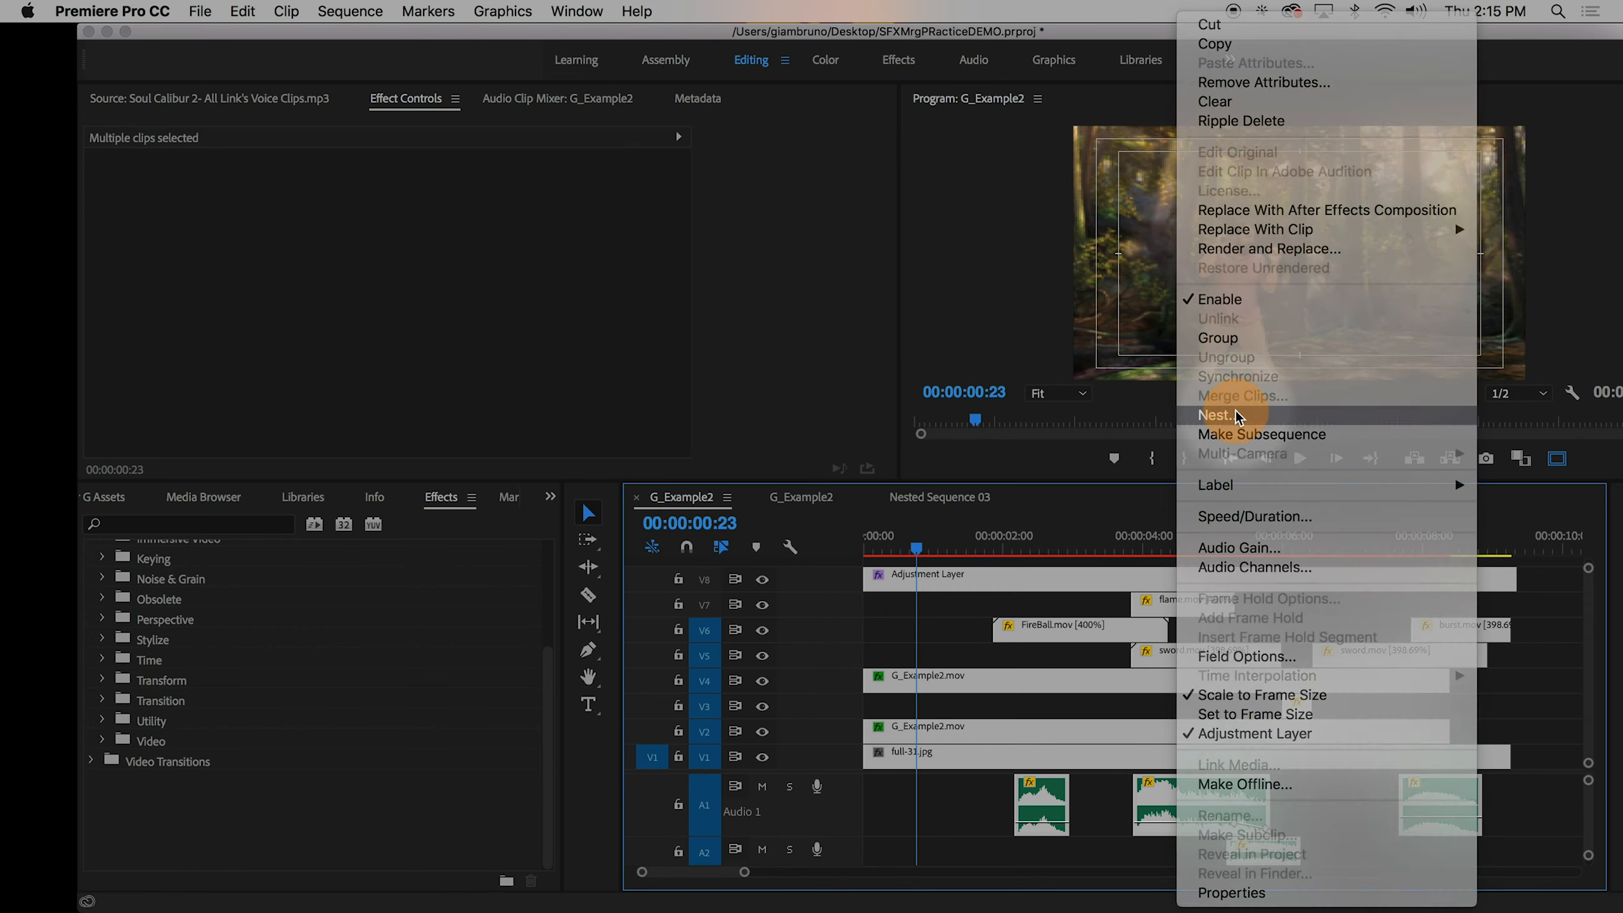
pyautogui.click(937, 501)
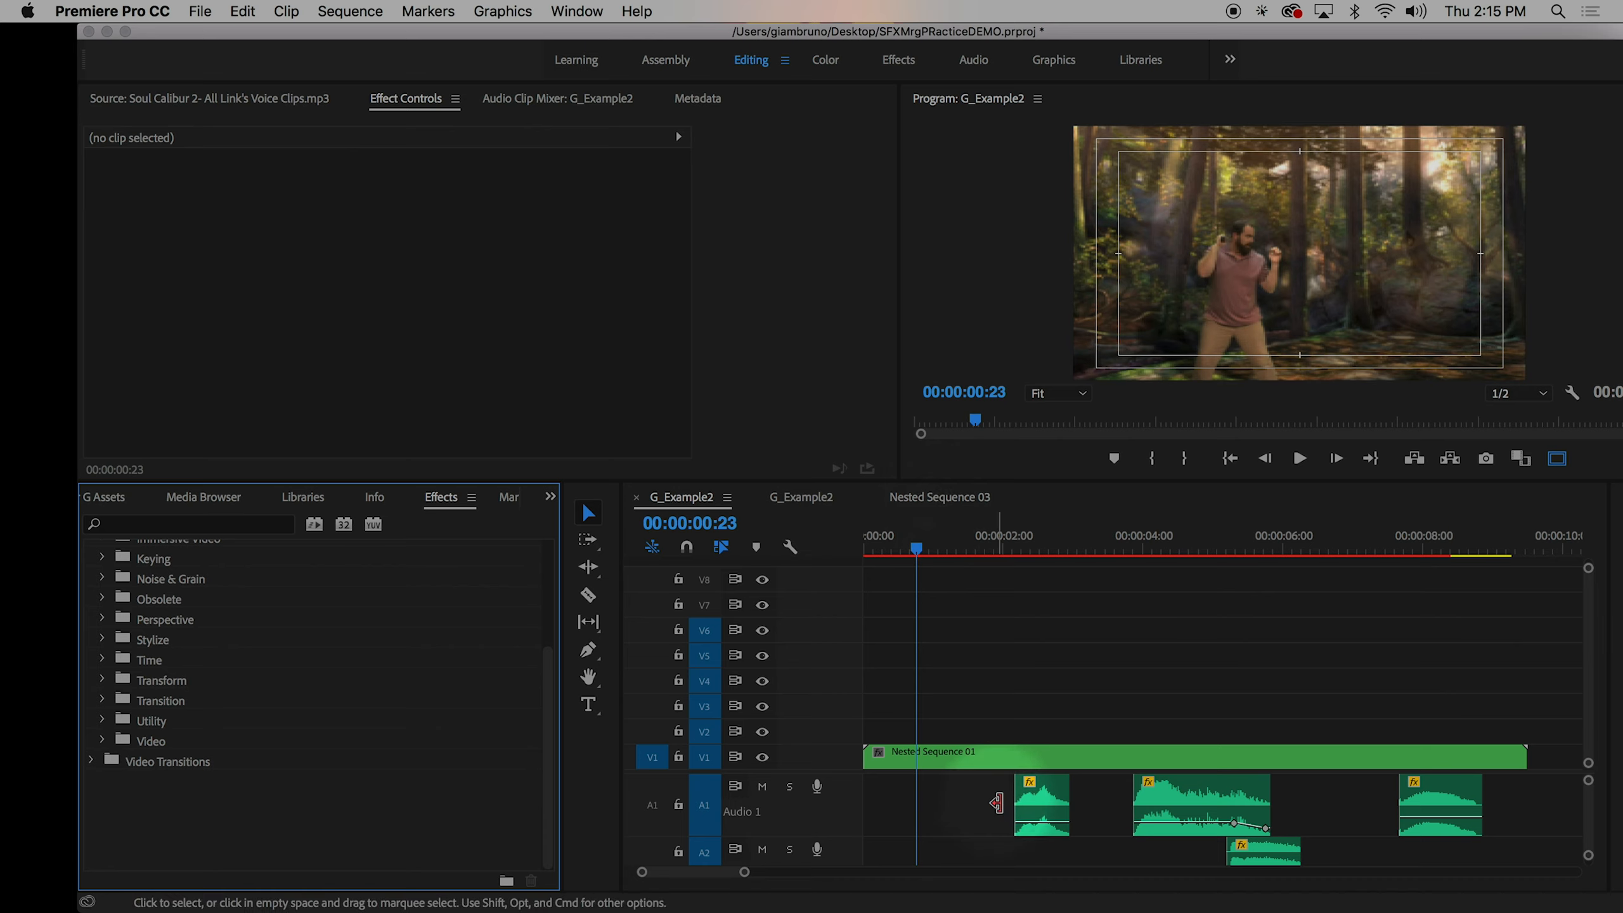
# - Add the default Cross Dissolve to both ends of the nested clip on V1 and render the sequence previews
pyautogui.click(984, 752)
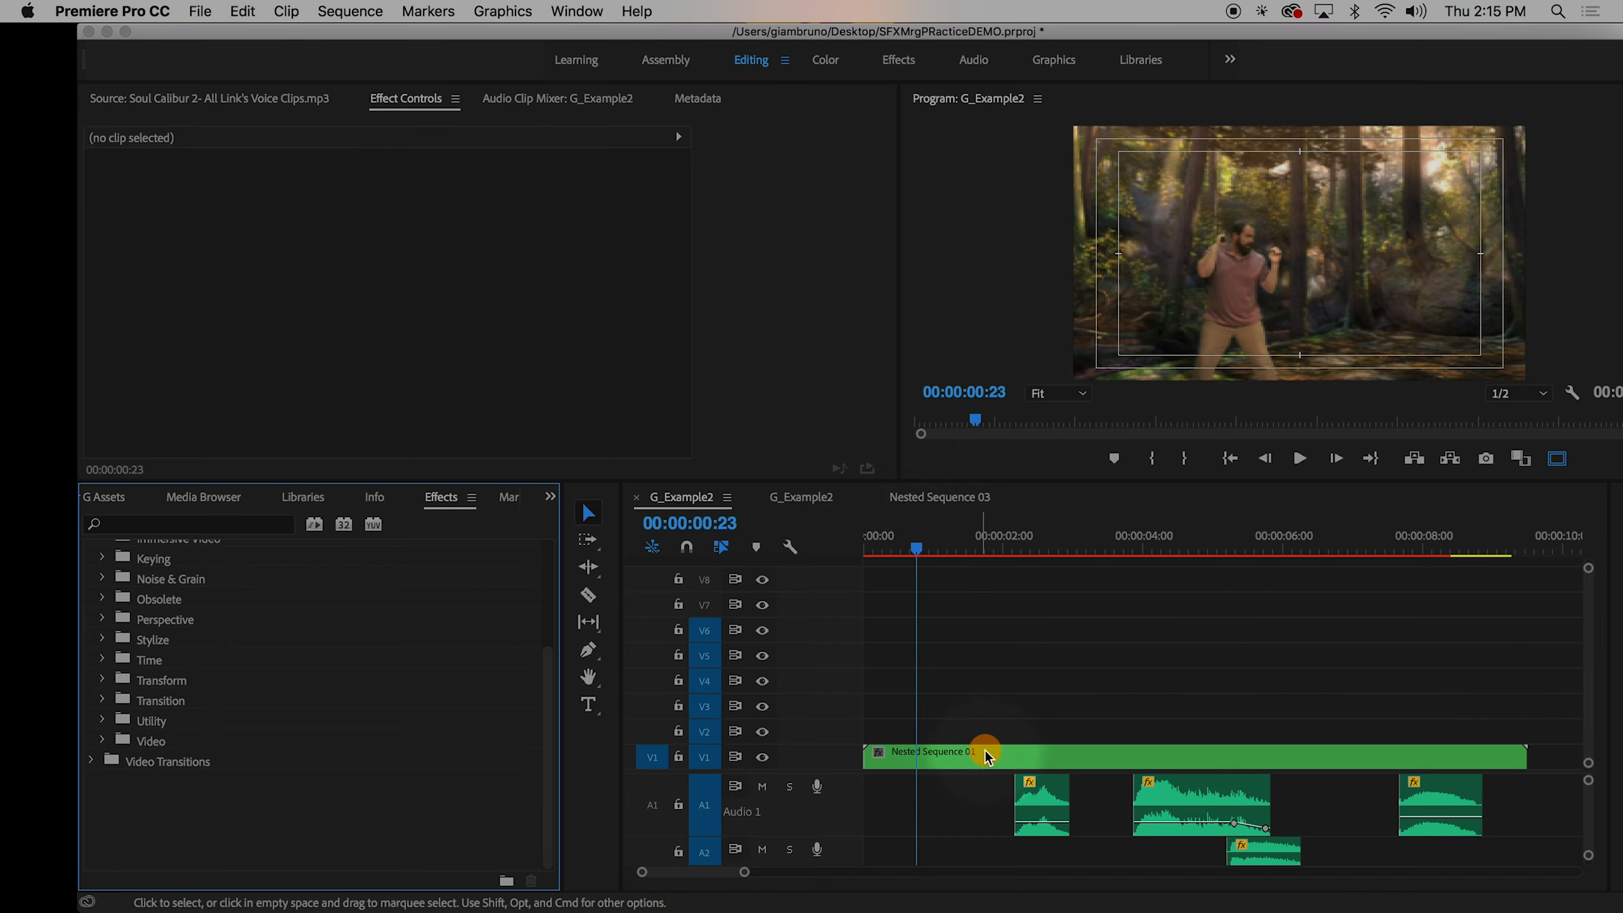
pyautogui.hotkey('shift', 'd')
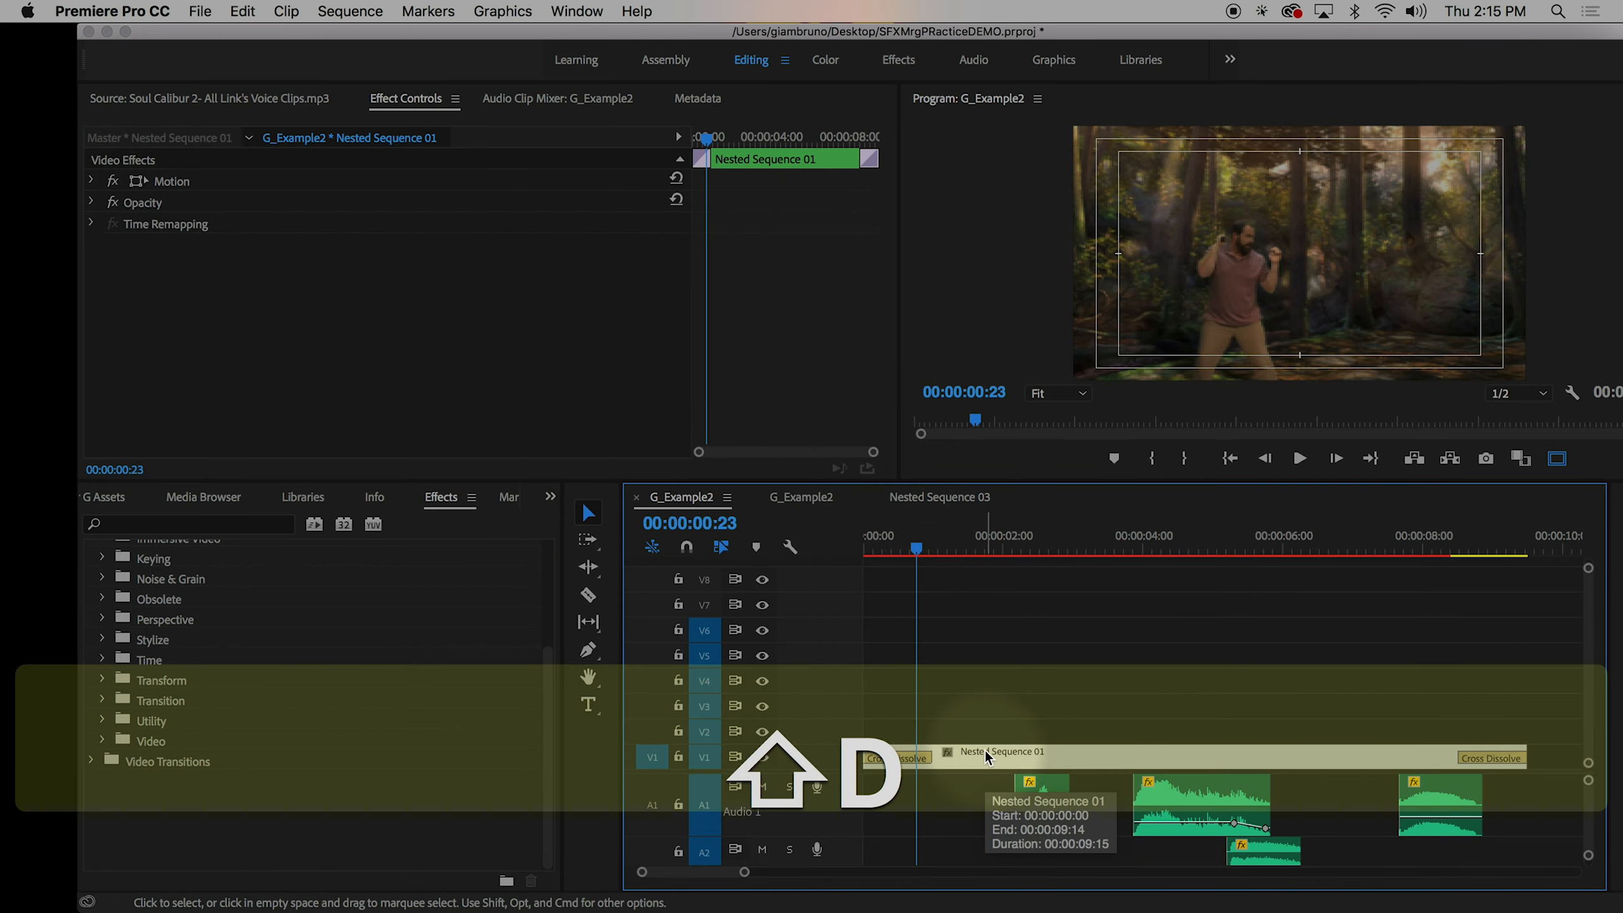
pyautogui.press('Return')
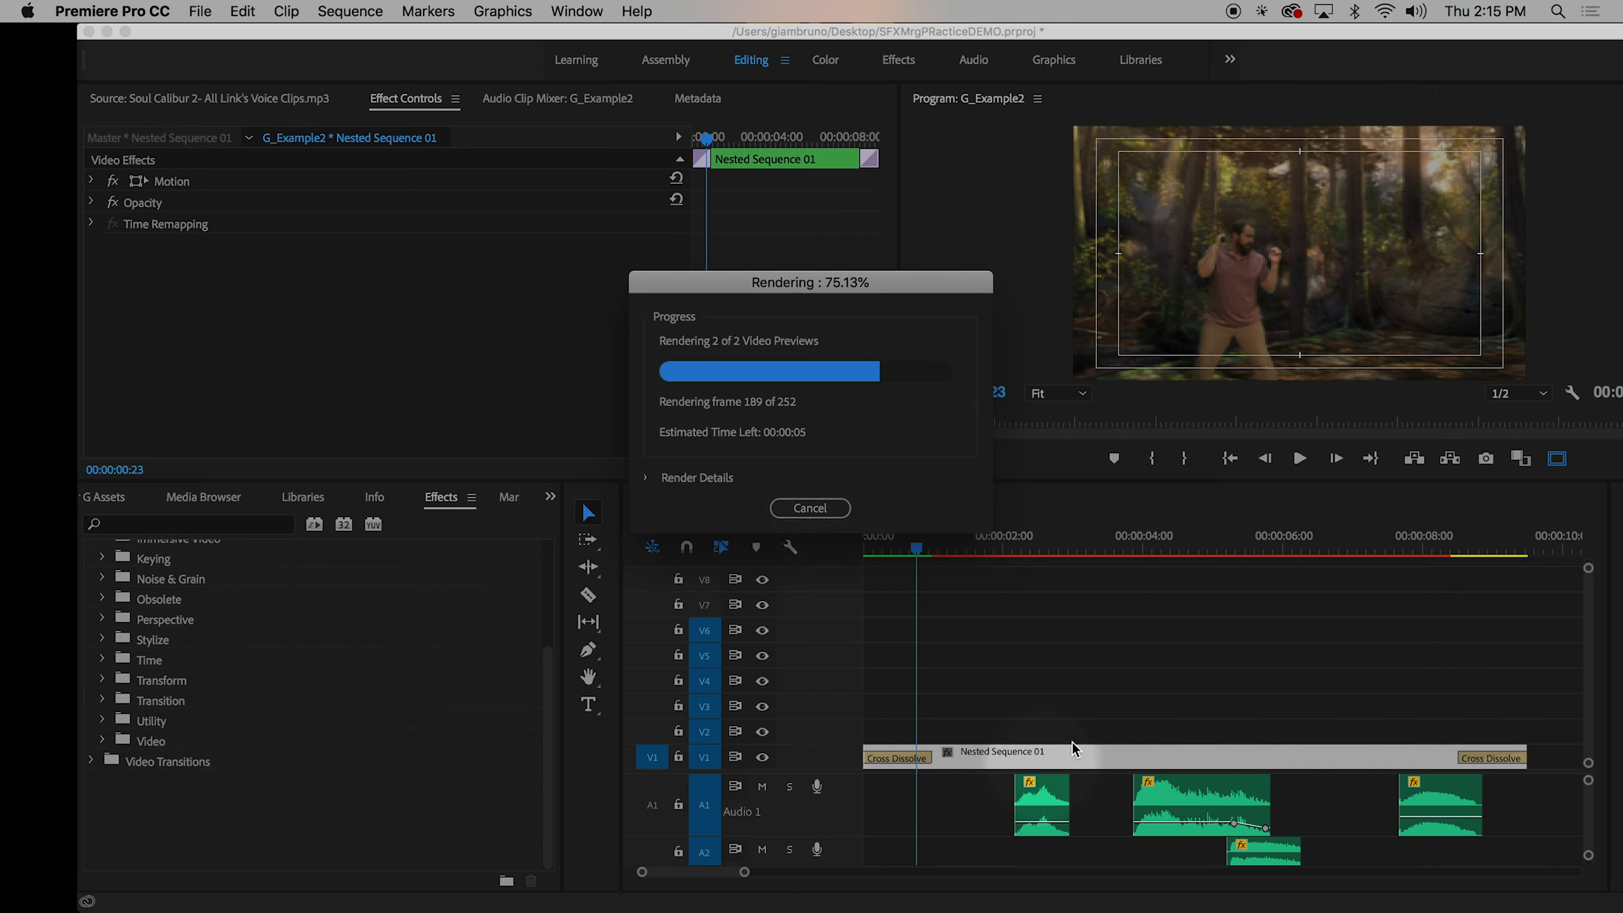
# - Play the rendered G_Example2 sequence to review the nested clip's fade-in and fade-out
pyautogui.click(1060, 653)
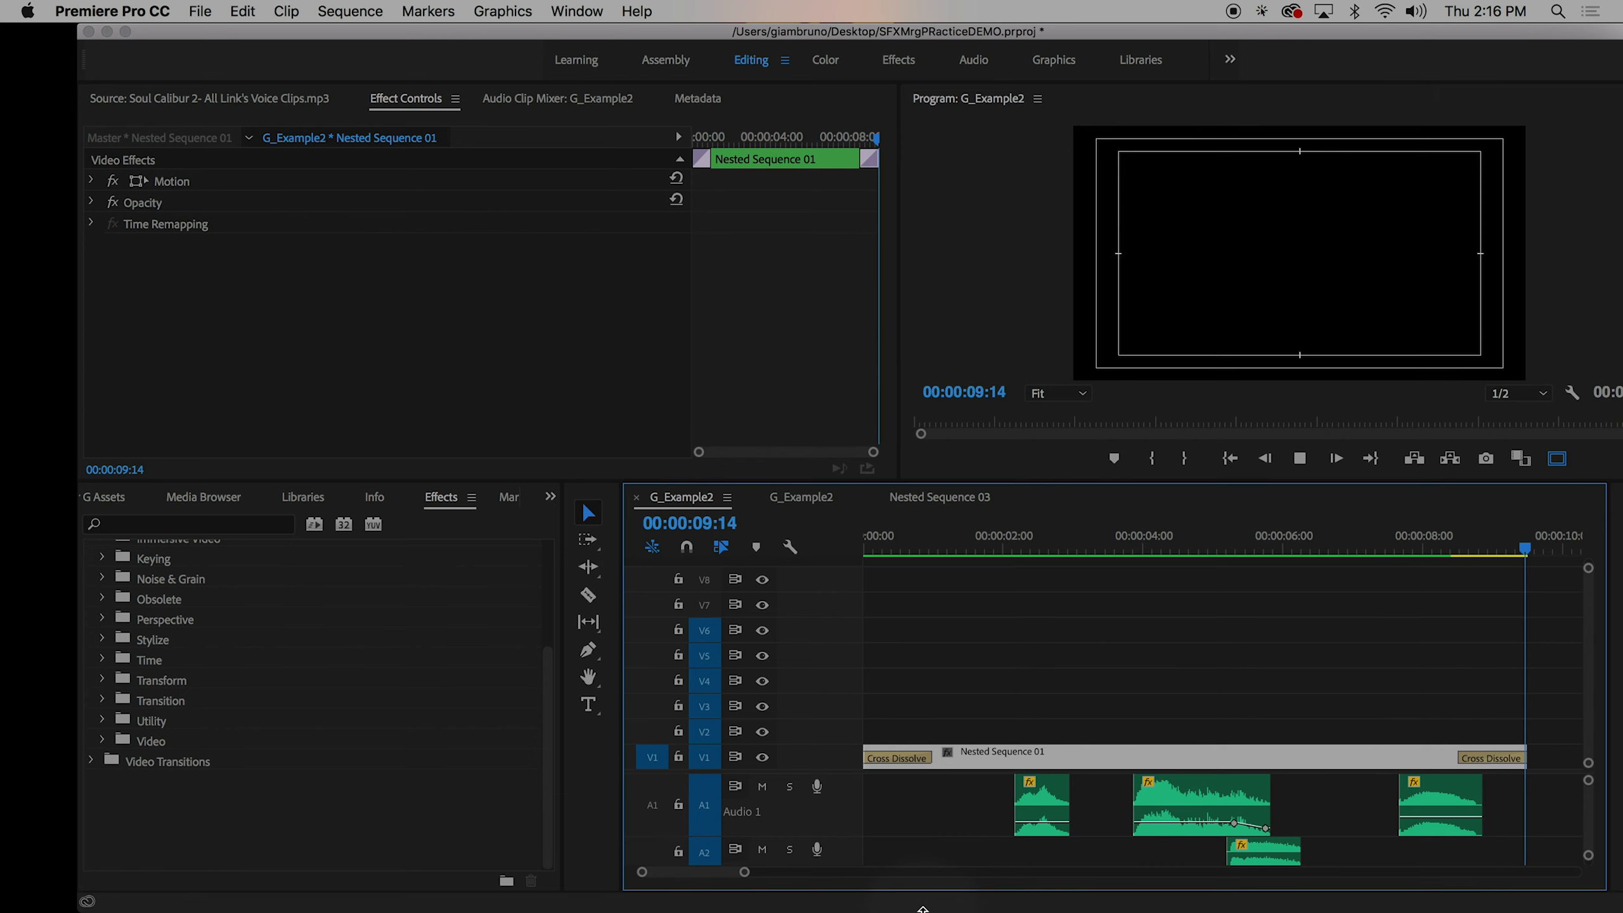
pyautogui.press('space')
pyautogui.press('space')
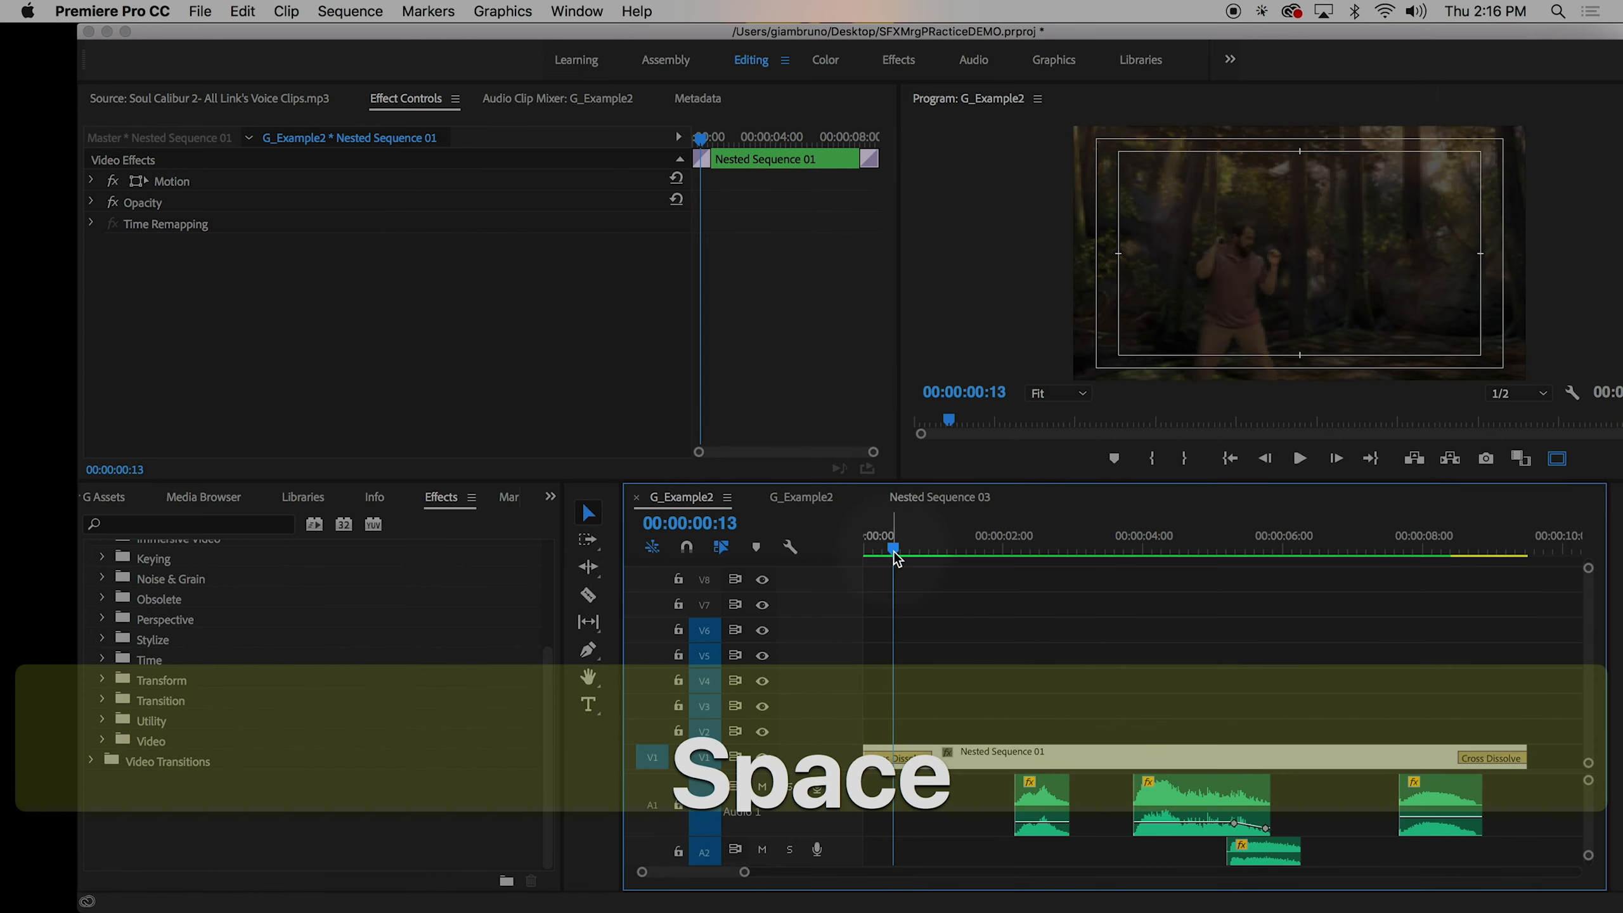
# - Return the playhead to 00:00:00:00, open the export settings, and check the required file name on the agenda slide in Chrome
pyautogui.moveTo(893, 553); pyautogui.dragTo(822, 555)
pyautogui.press('super+m')
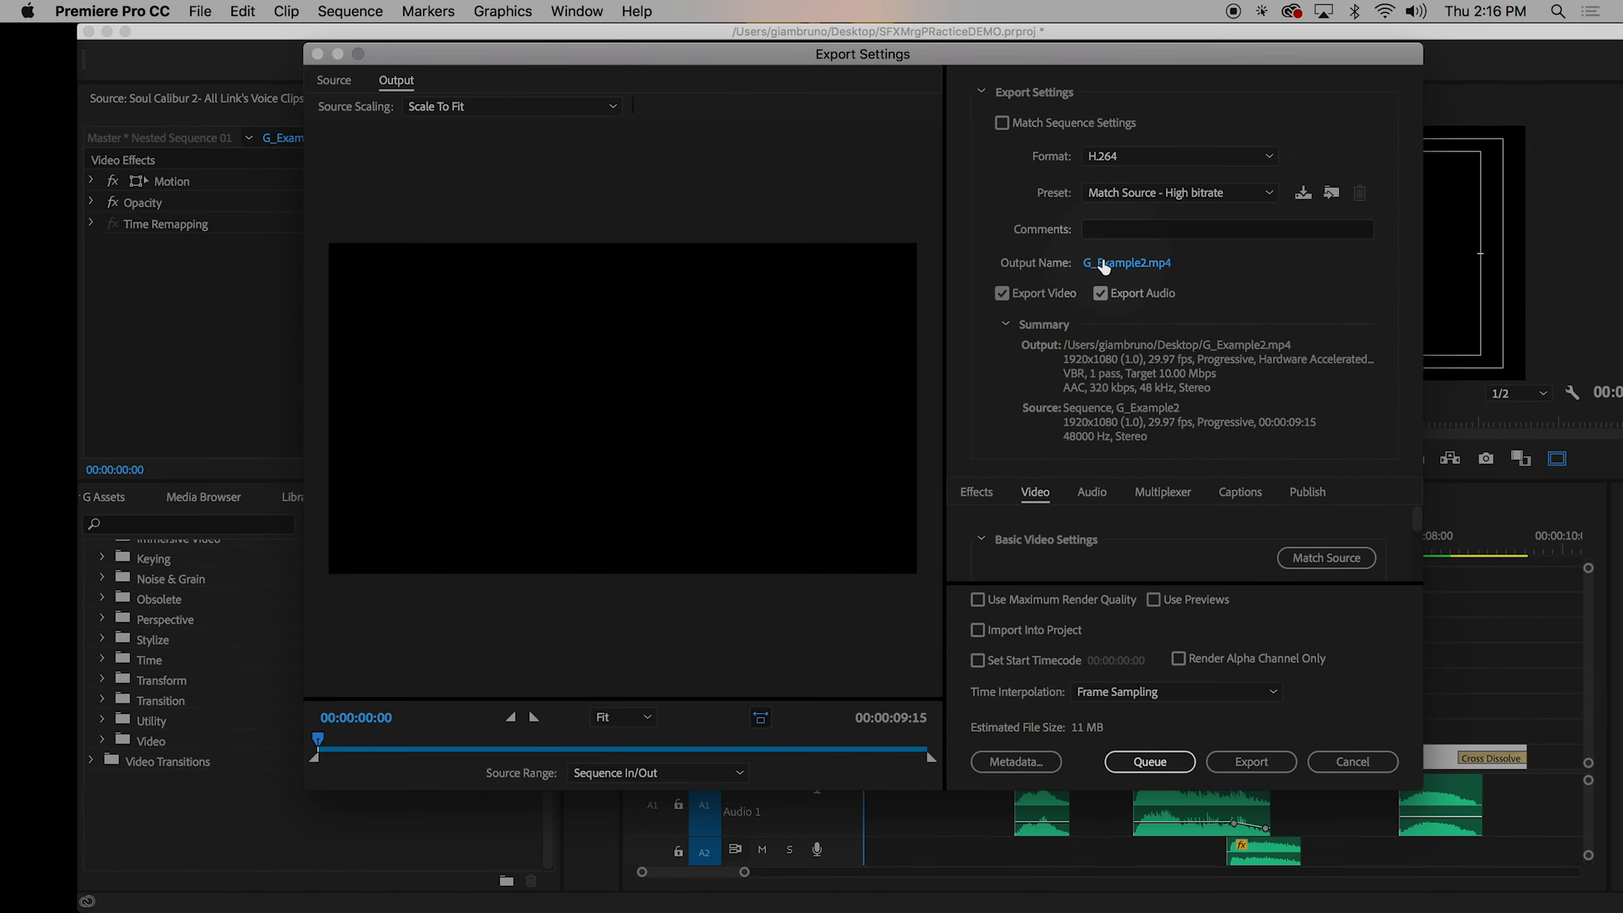
pyautogui.moveTo(15, 591)
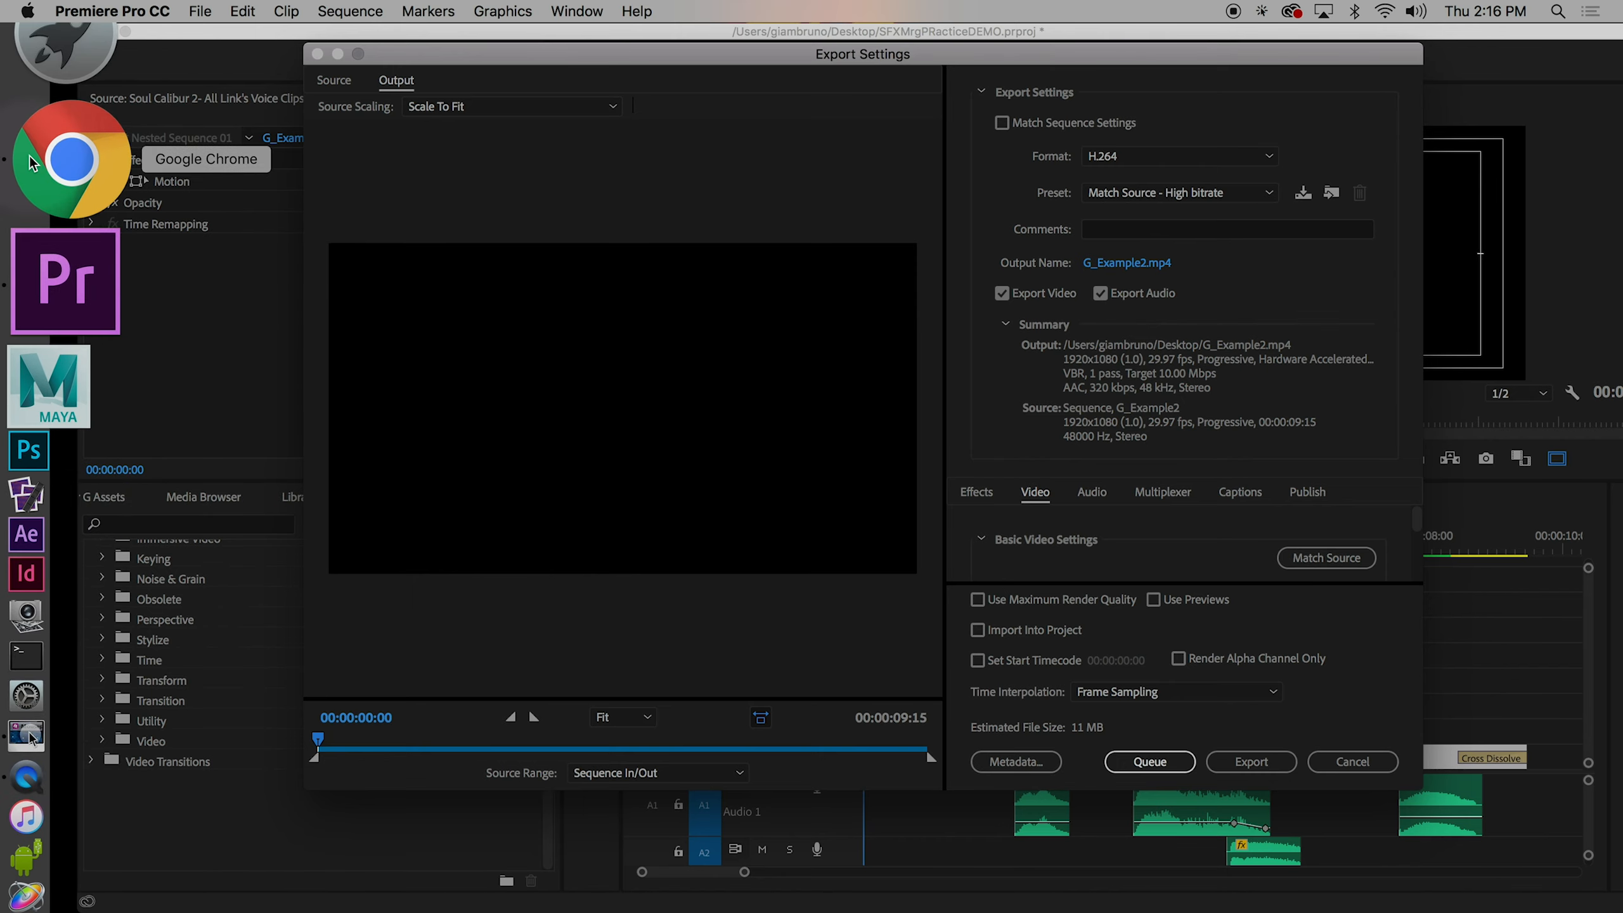
pyautogui.click(67, 156)
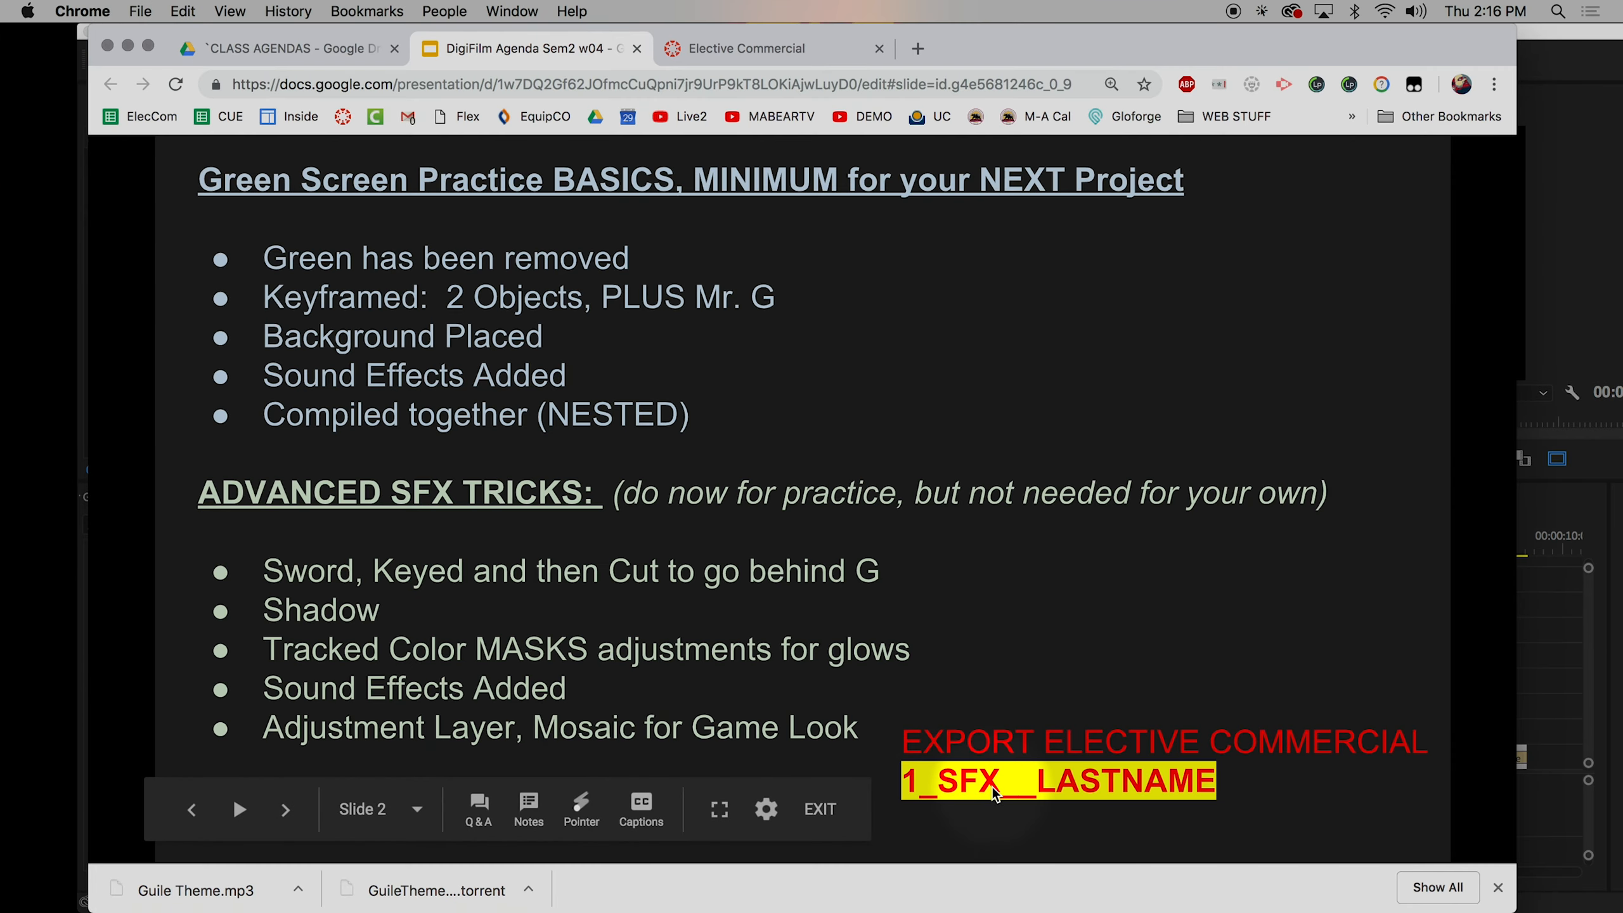
pyautogui.click(1593, 351)
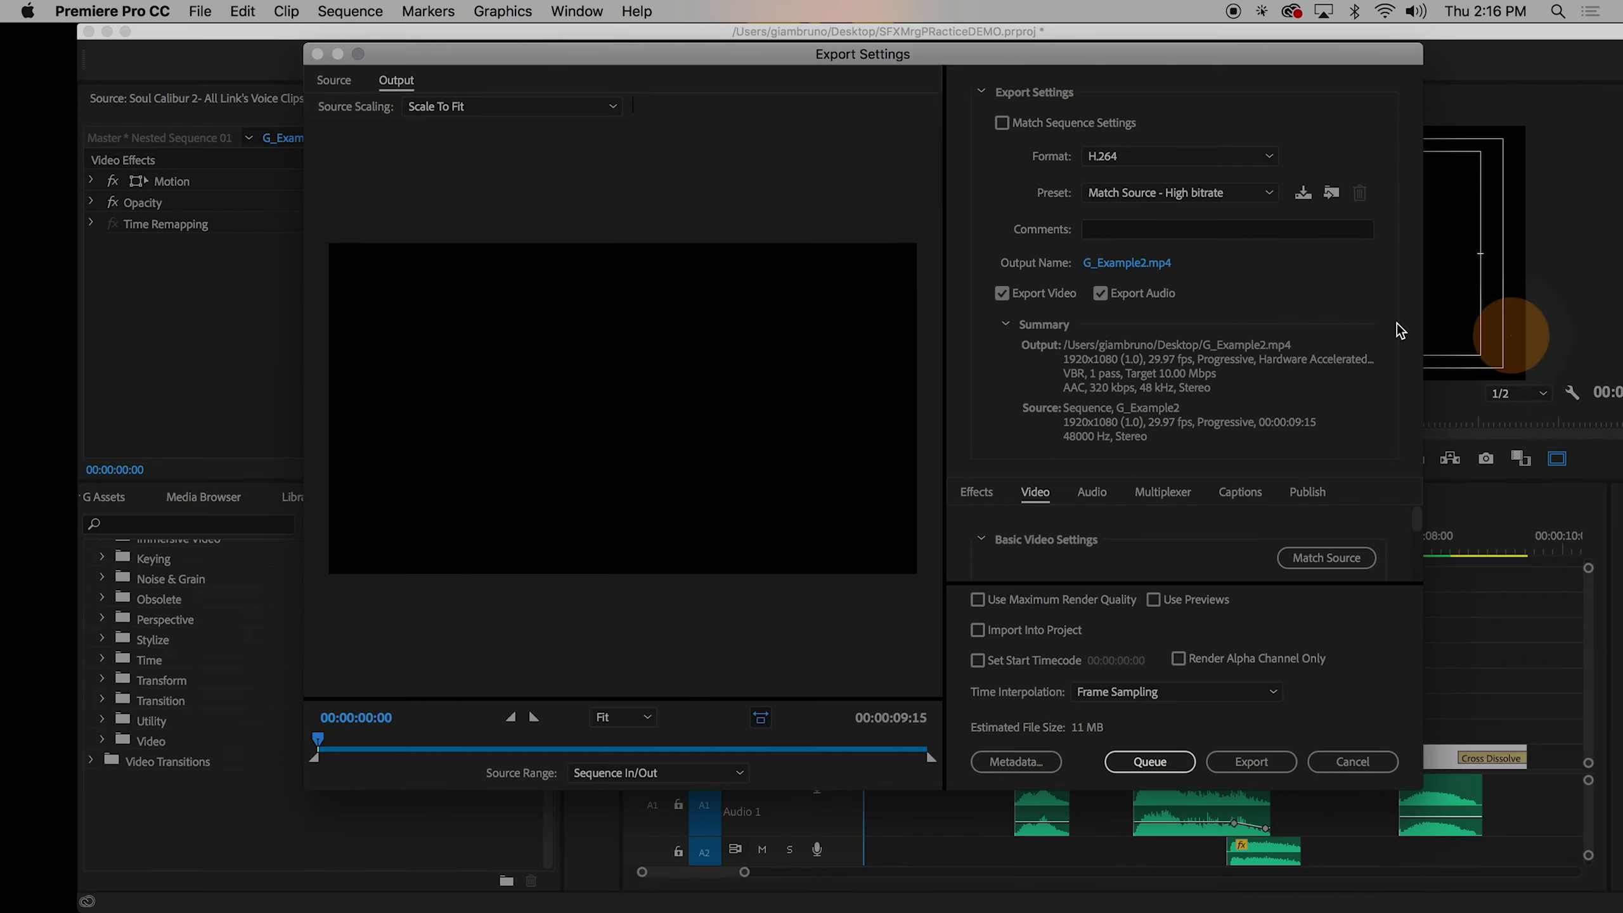
# - Name the output 1_SFX_LASTNAME.mp4 on the Desktop and export the sequence as H.264 with the Match Source - High bitrate preset
pyautogui.click(1119, 263)
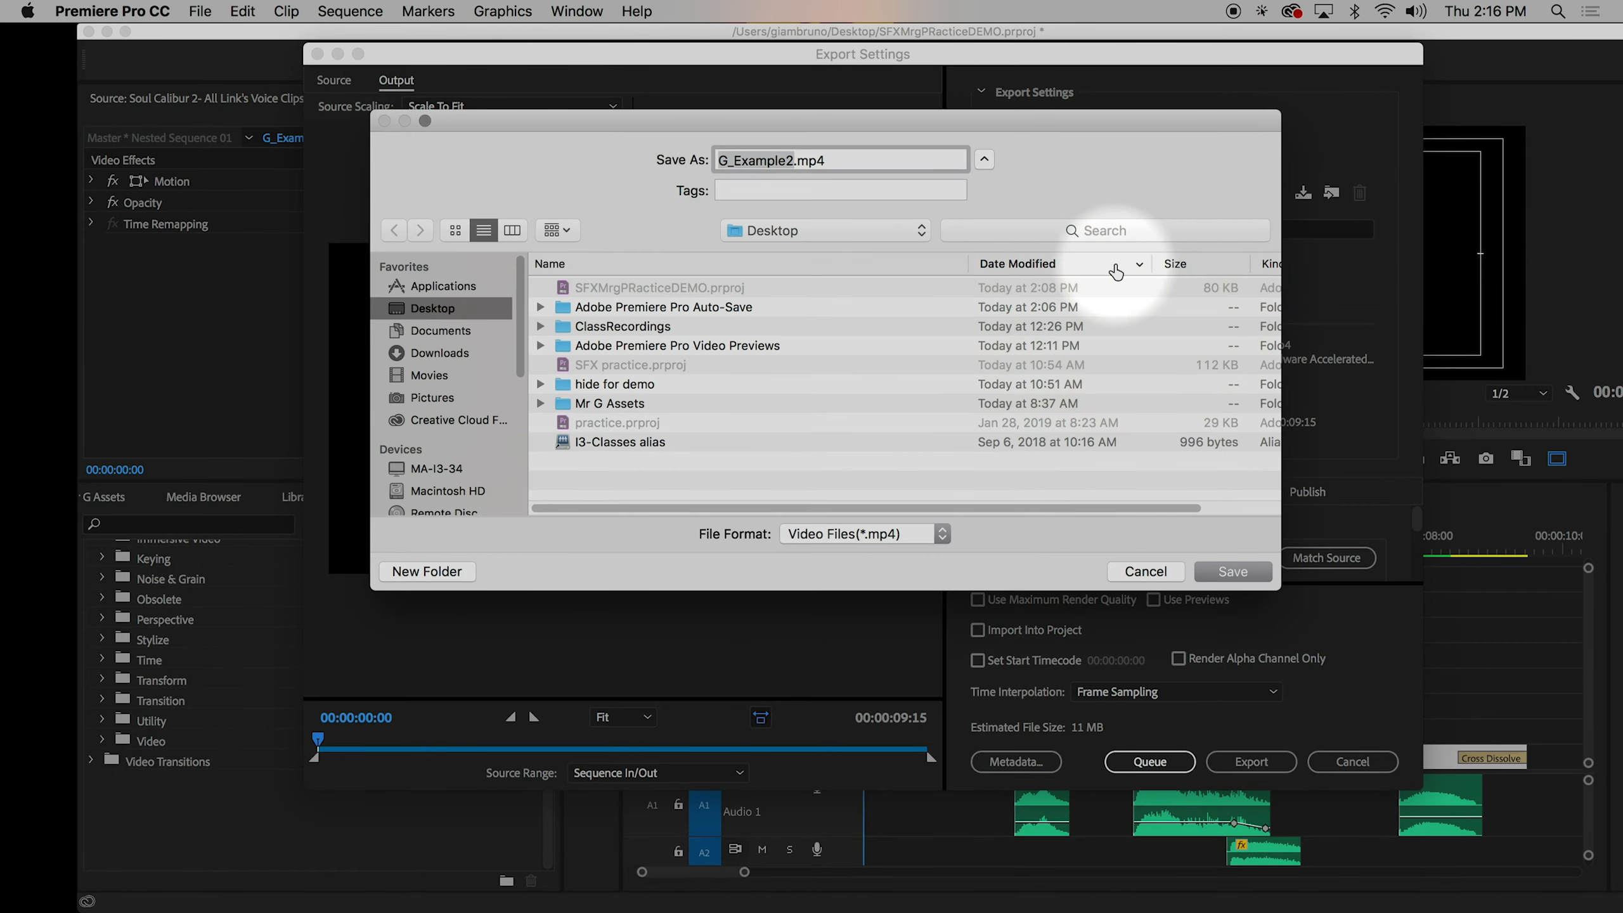
pyautogui.write('1_SFX')
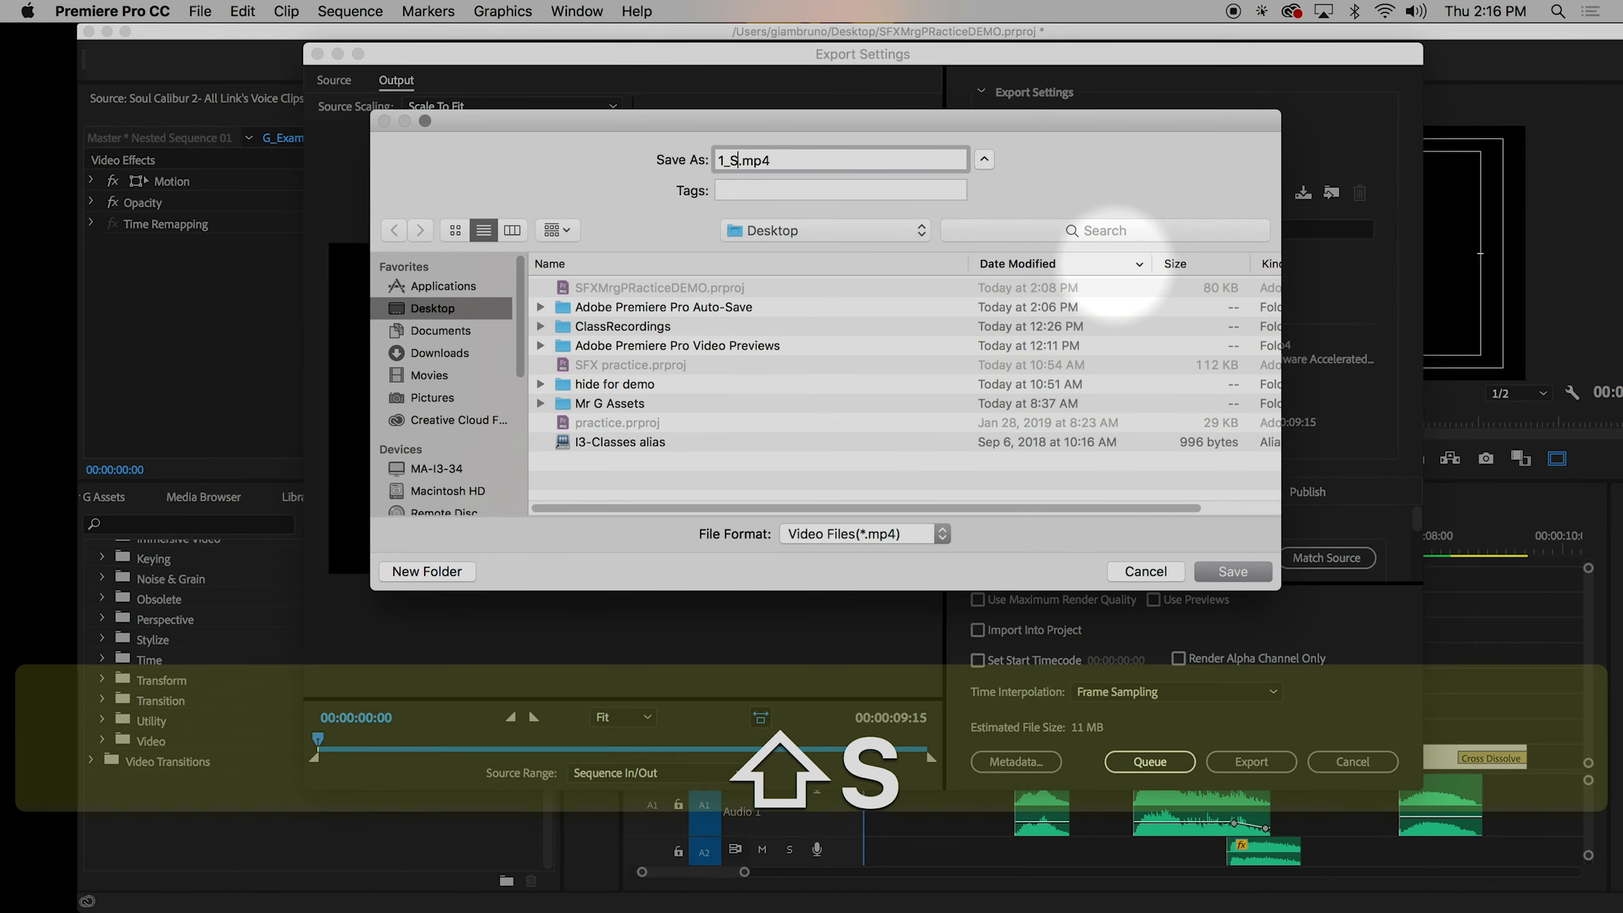
pyautogui.write('_LA')
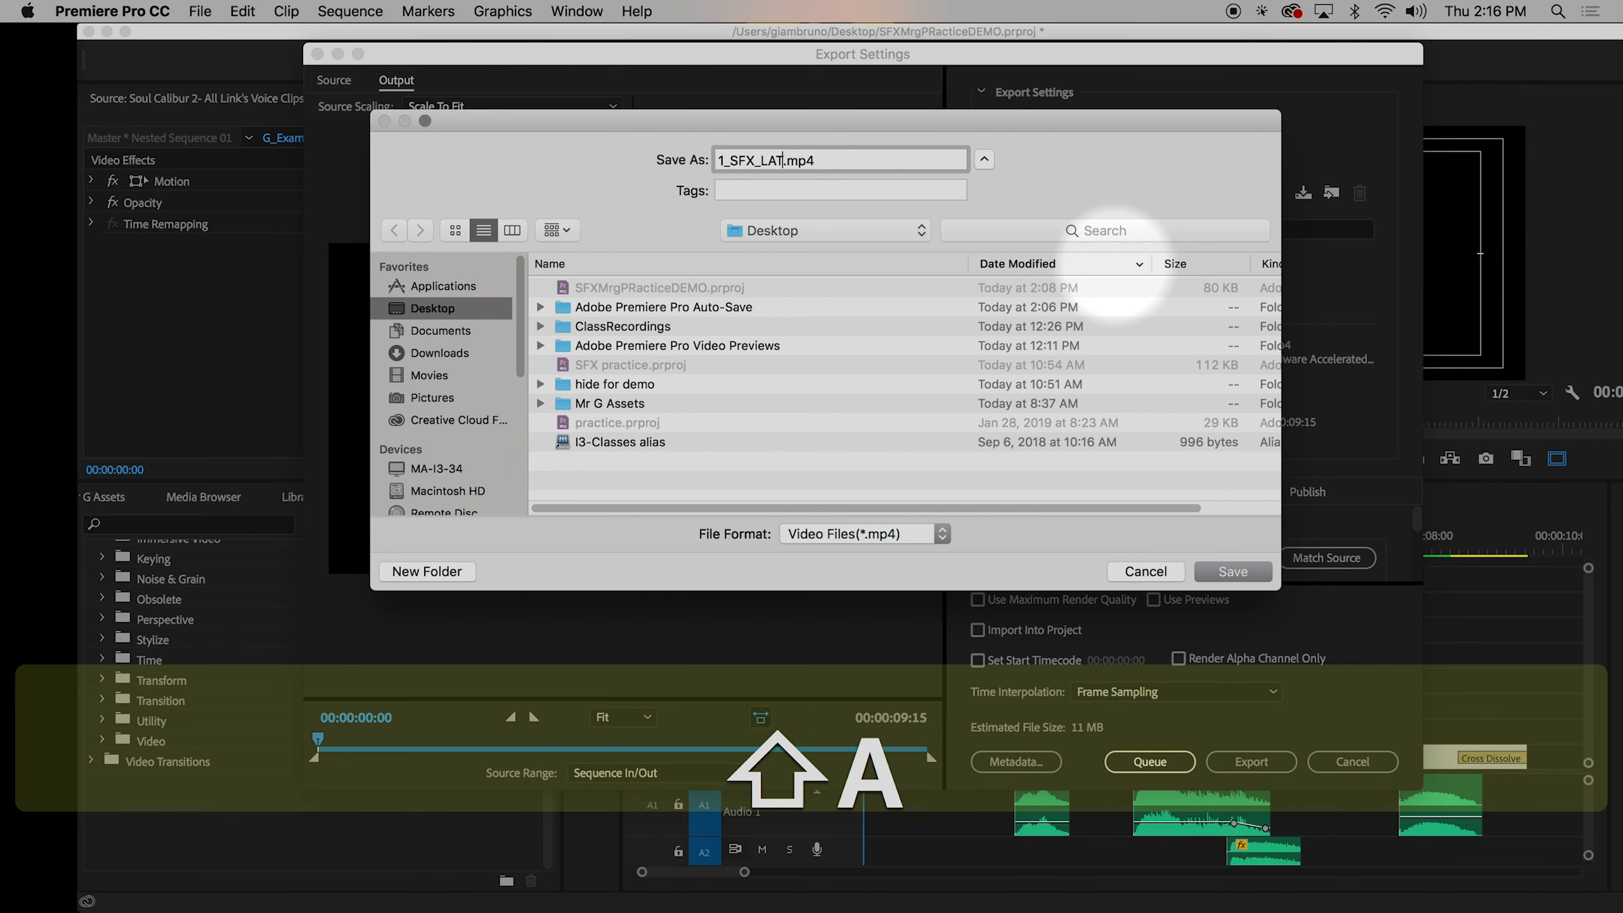
pyautogui.write('STNAME')
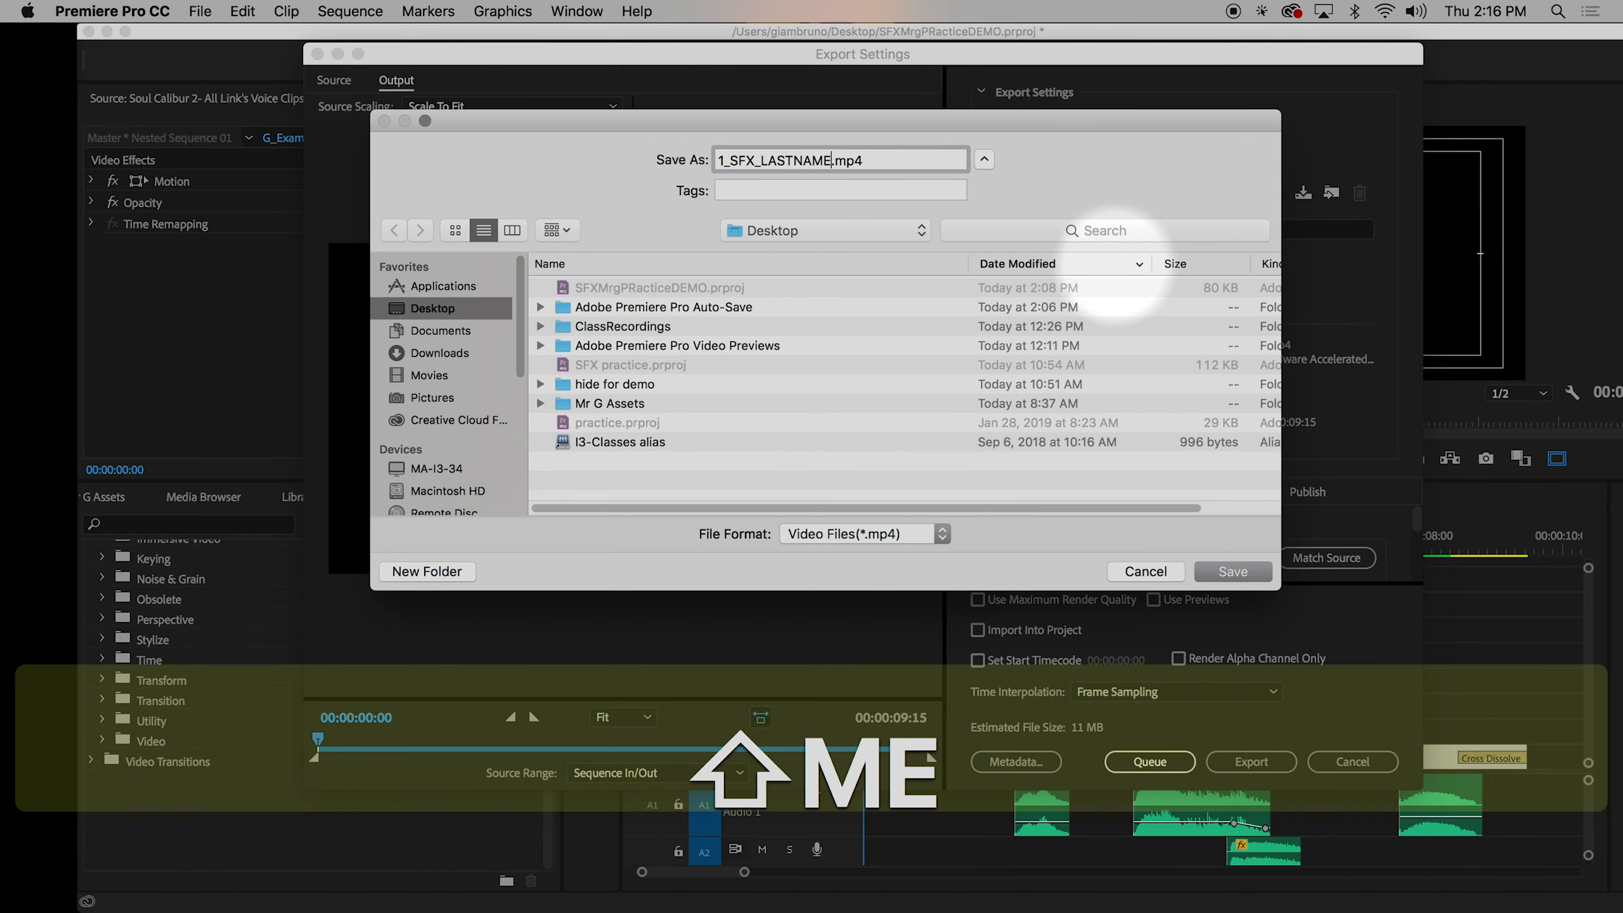
pyautogui.click(1232, 571)
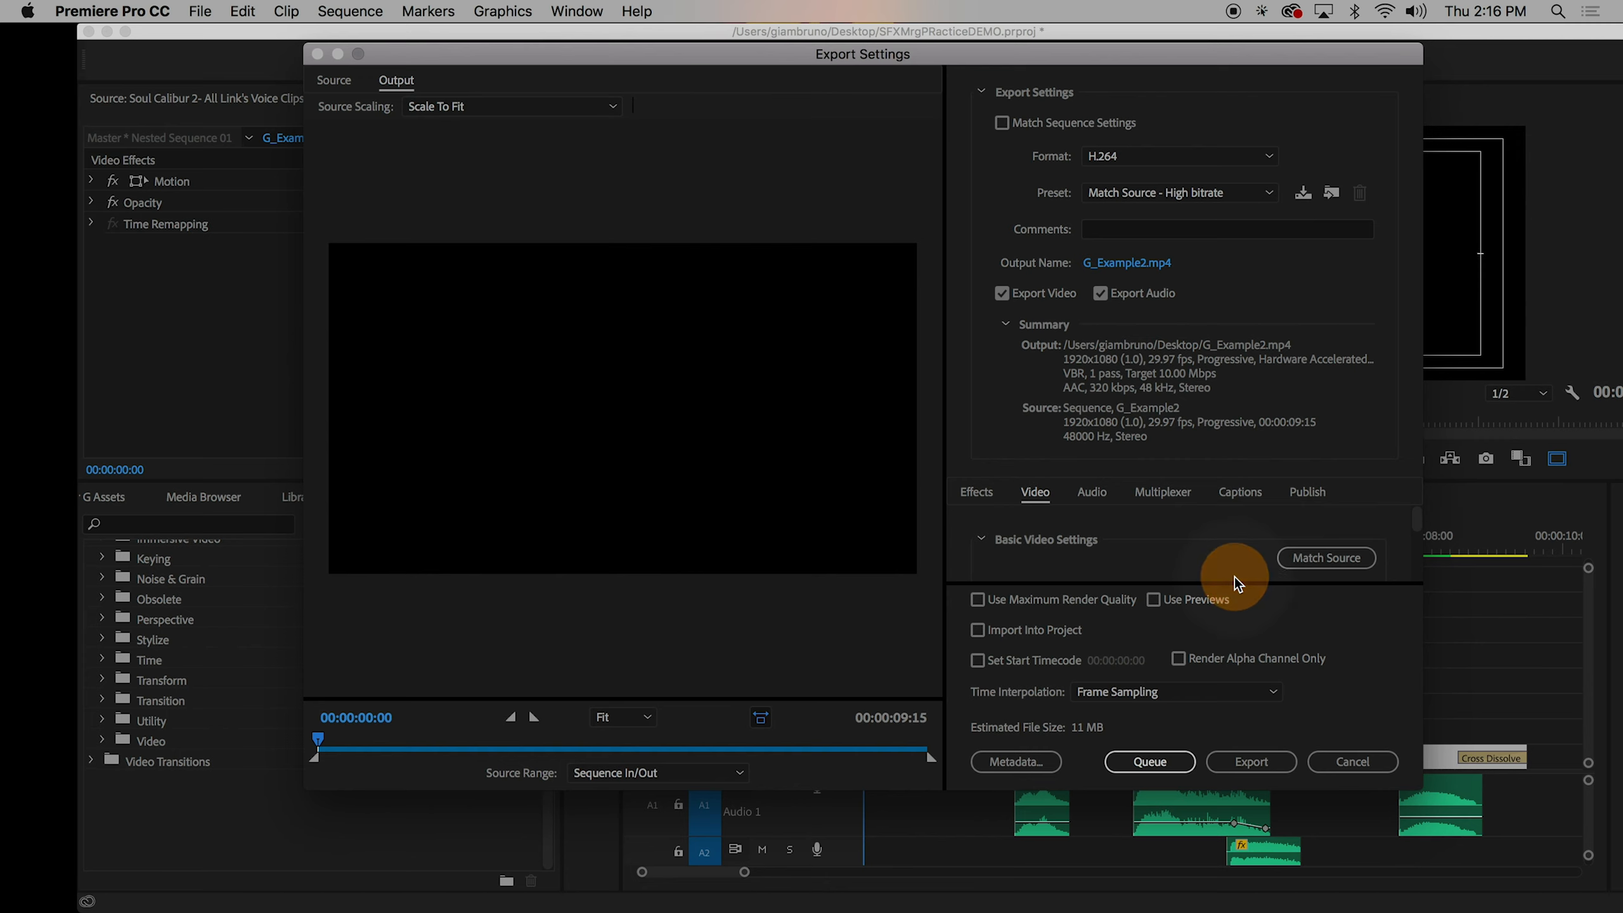
pyautogui.click(1251, 762)
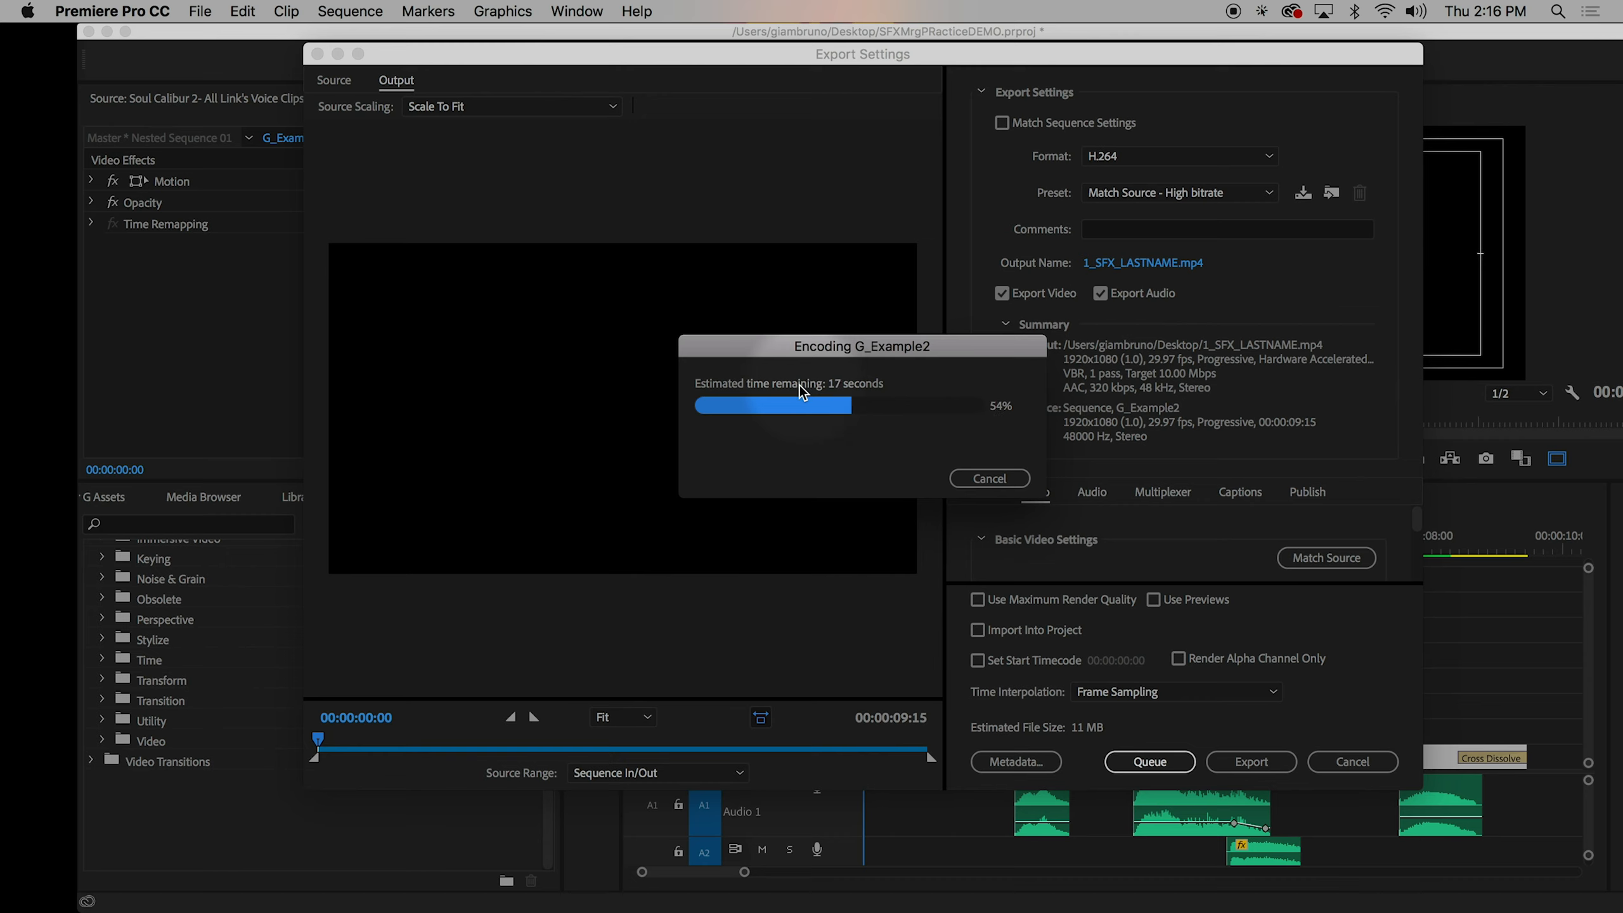
# - Switch to Chrome to review the green screen practice checklist on the agenda slide, and return to Premiere Pro
pyautogui.moveTo(3, 535)
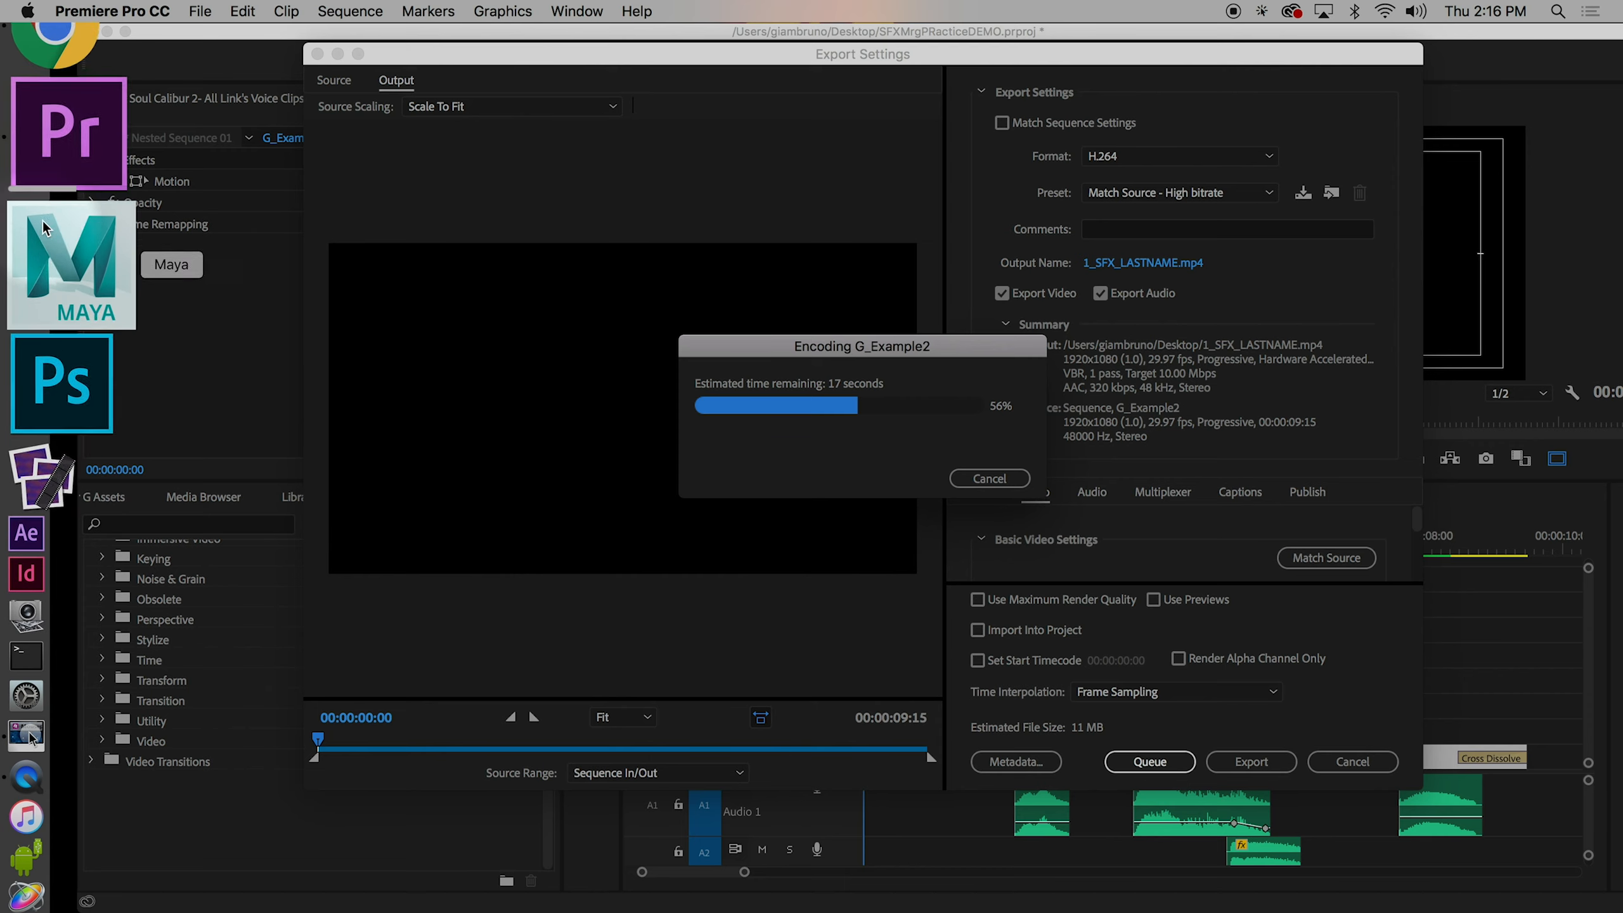
pyautogui.click(91, 184)
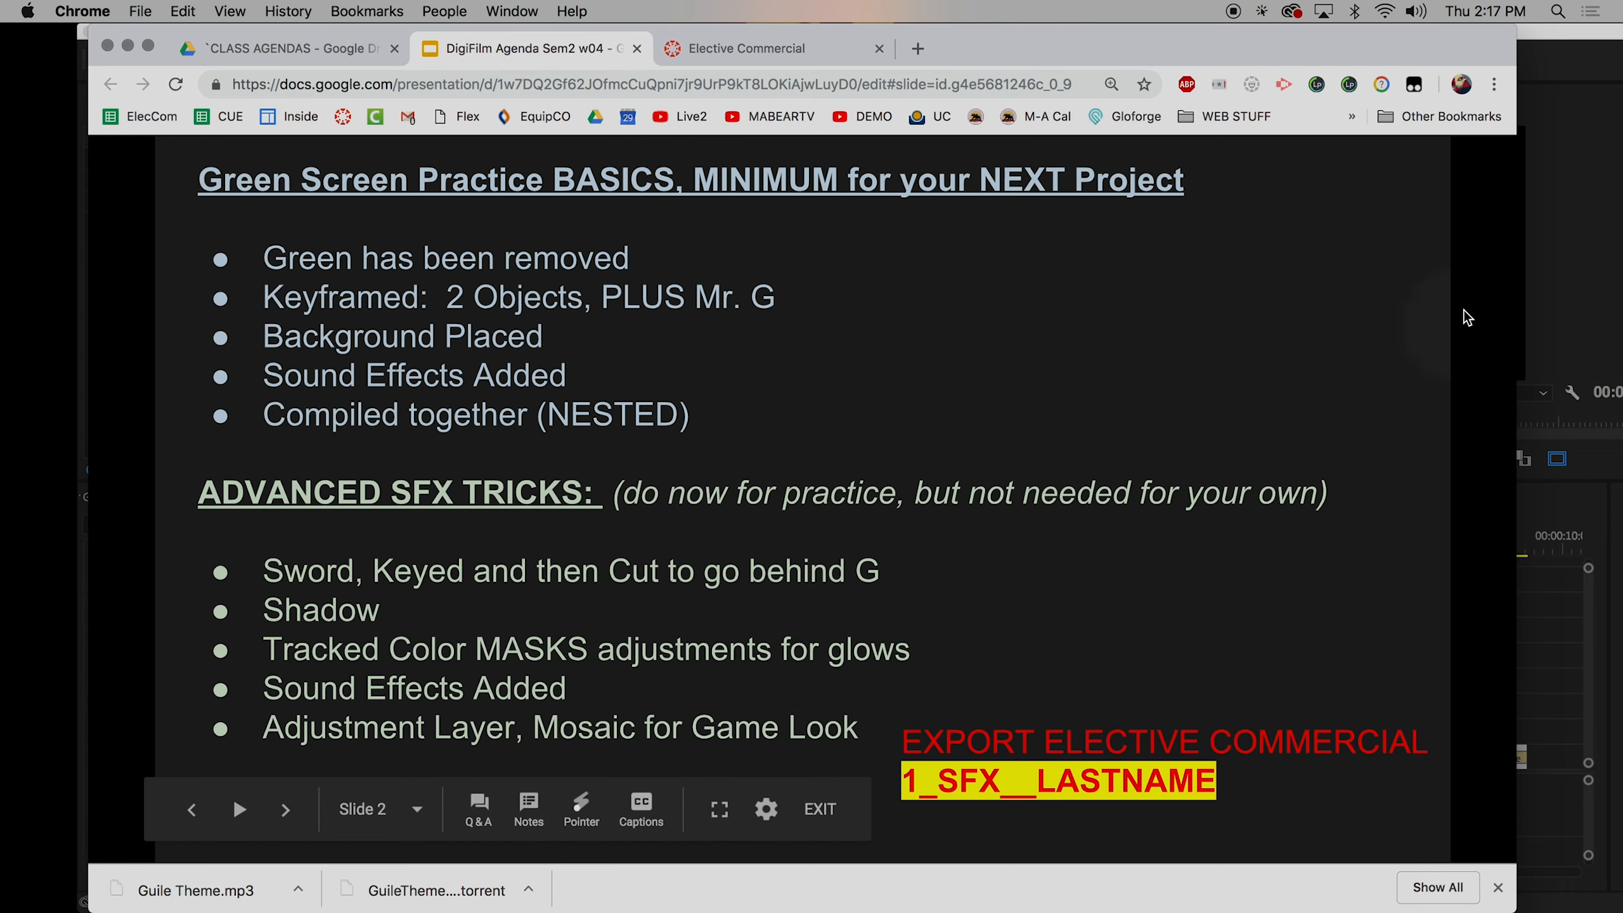
pyautogui.click(1555, 52)
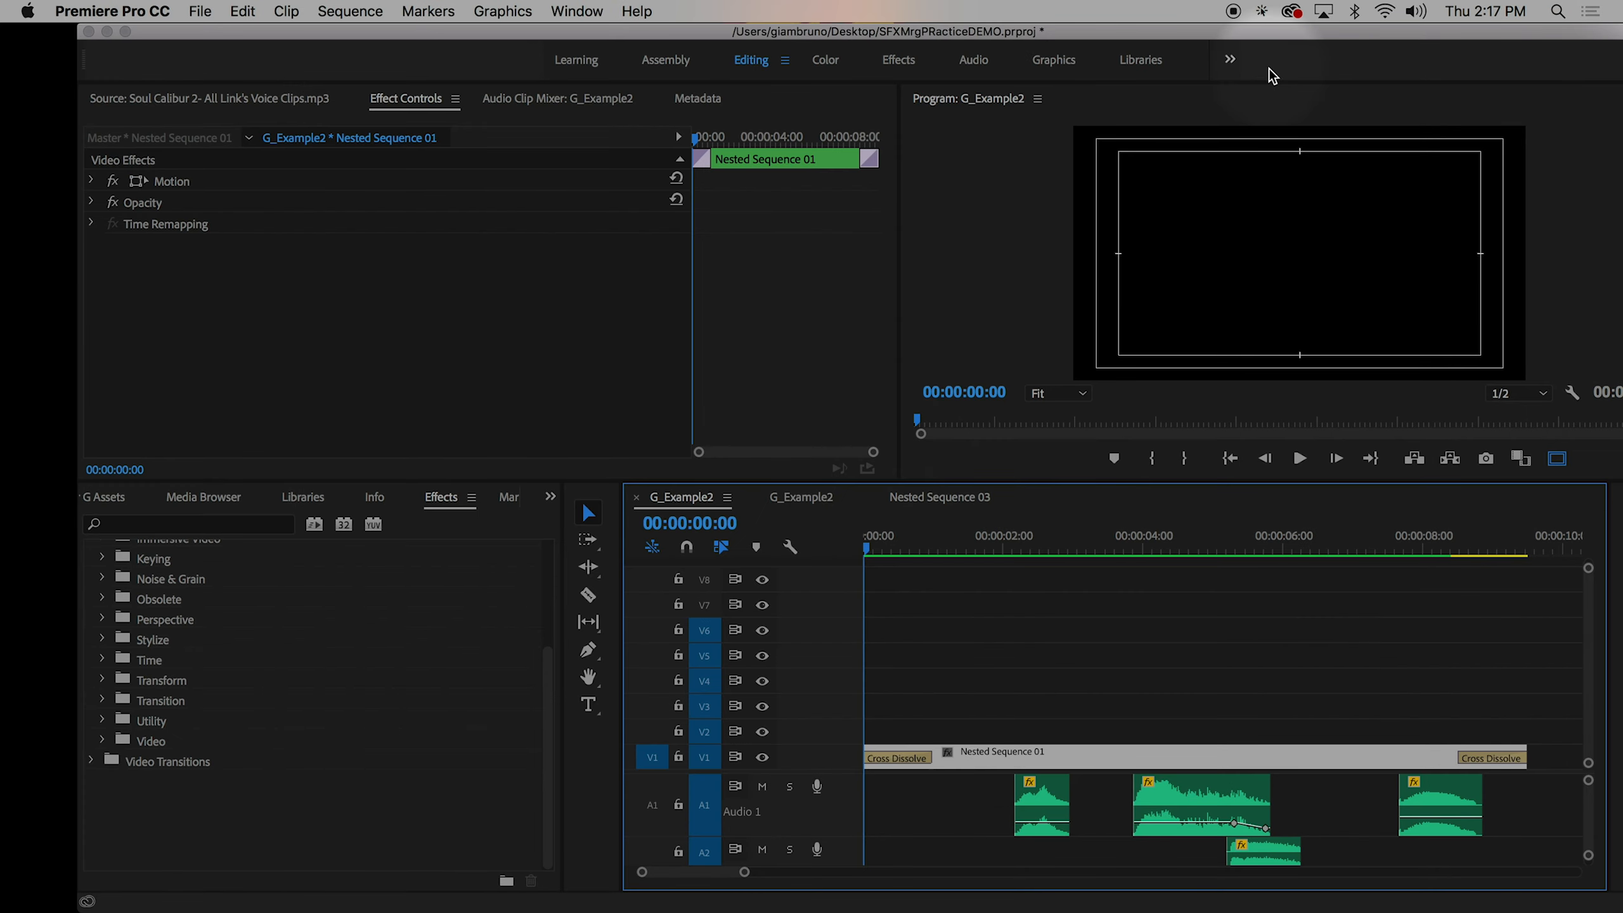
# - Move the open windows aside to uncover the desktop and open 1_SFX_LASTNAME.mp4 in QuickTime Player
pyautogui.moveTo(1284, 31); pyautogui.dragTo(1221, 72)
pyautogui.moveTo(1565, 35); pyautogui.dragTo(1119, 496)
pyautogui.doubleClick(1584, 295)
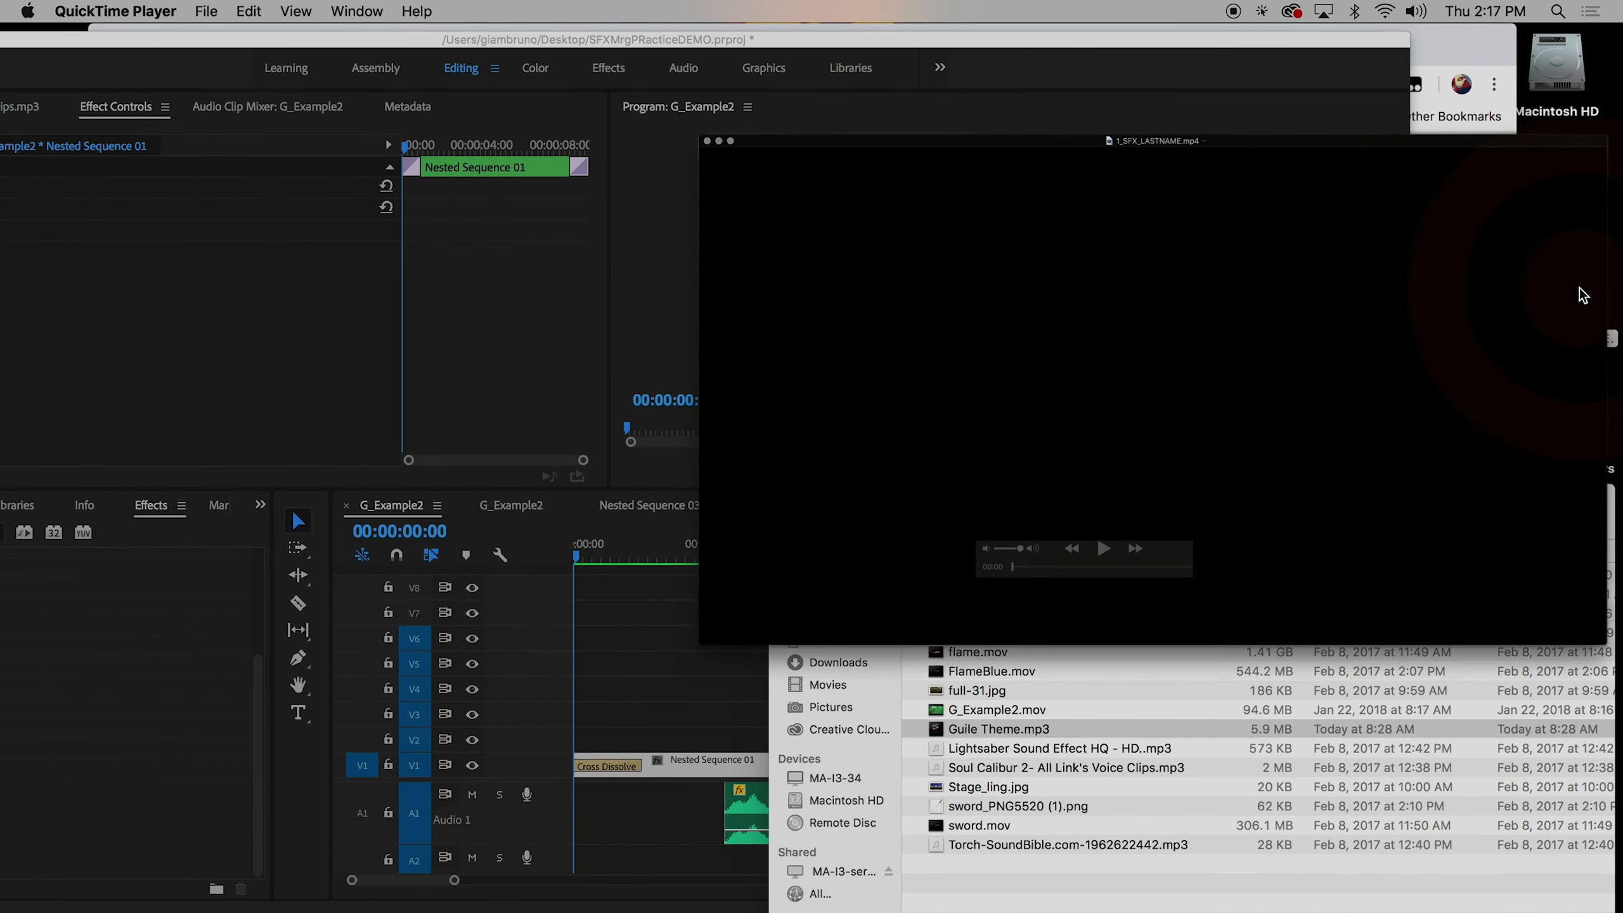
# - Play the exported video in QuickTime Player to review it, close it, and switch back to Premiere Pro
pyautogui.press('space')
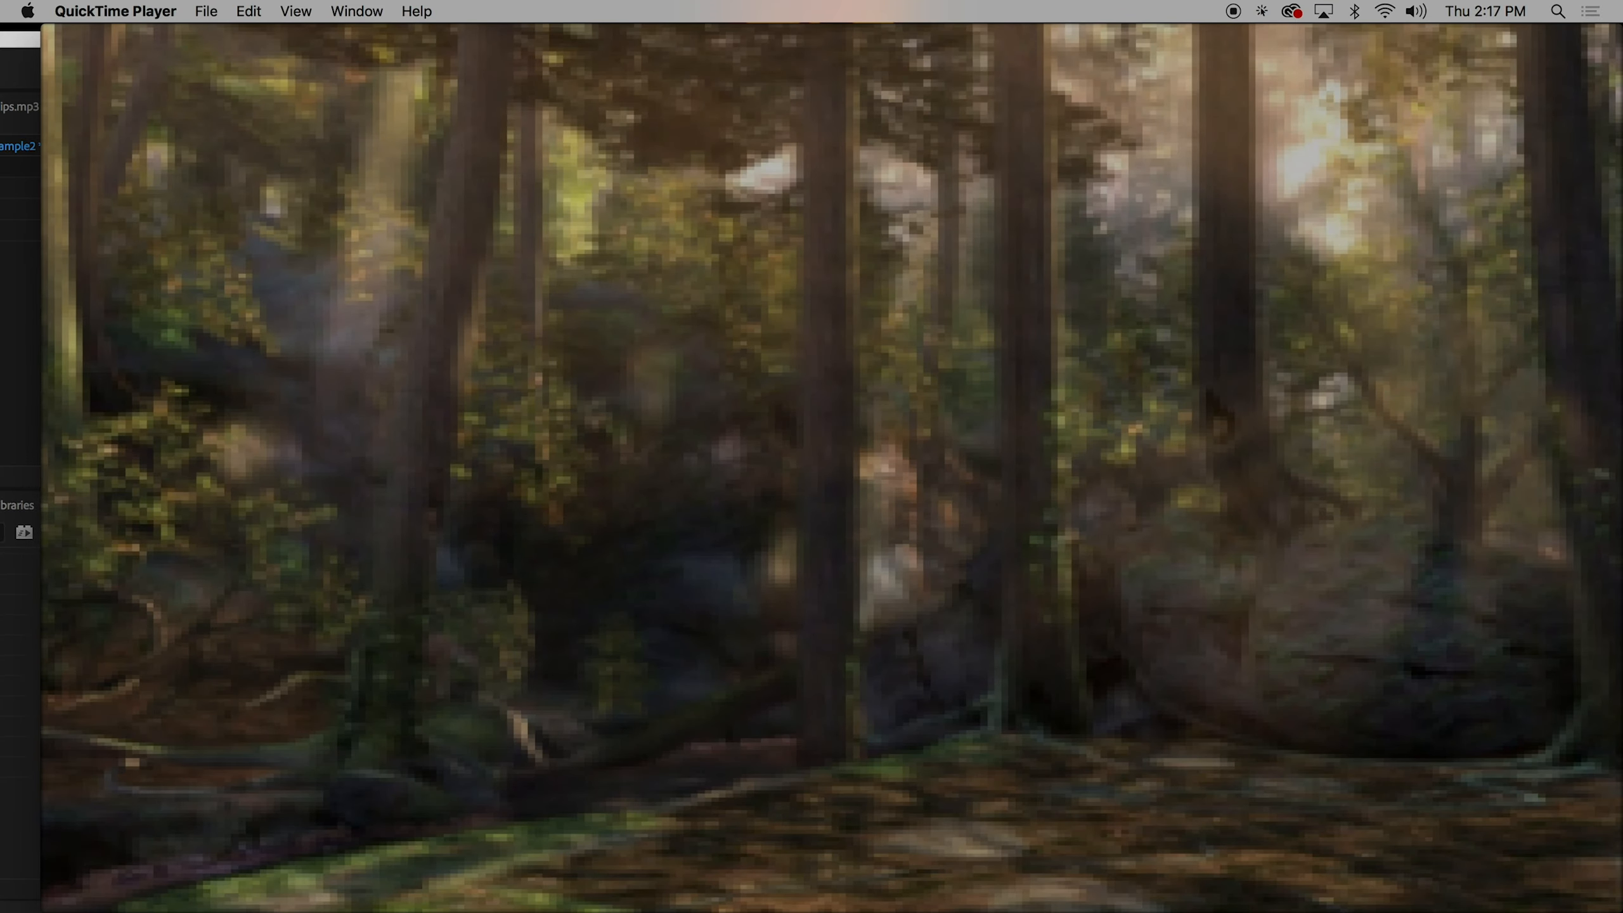
pyautogui.press('space')
pyautogui.press('Escape')
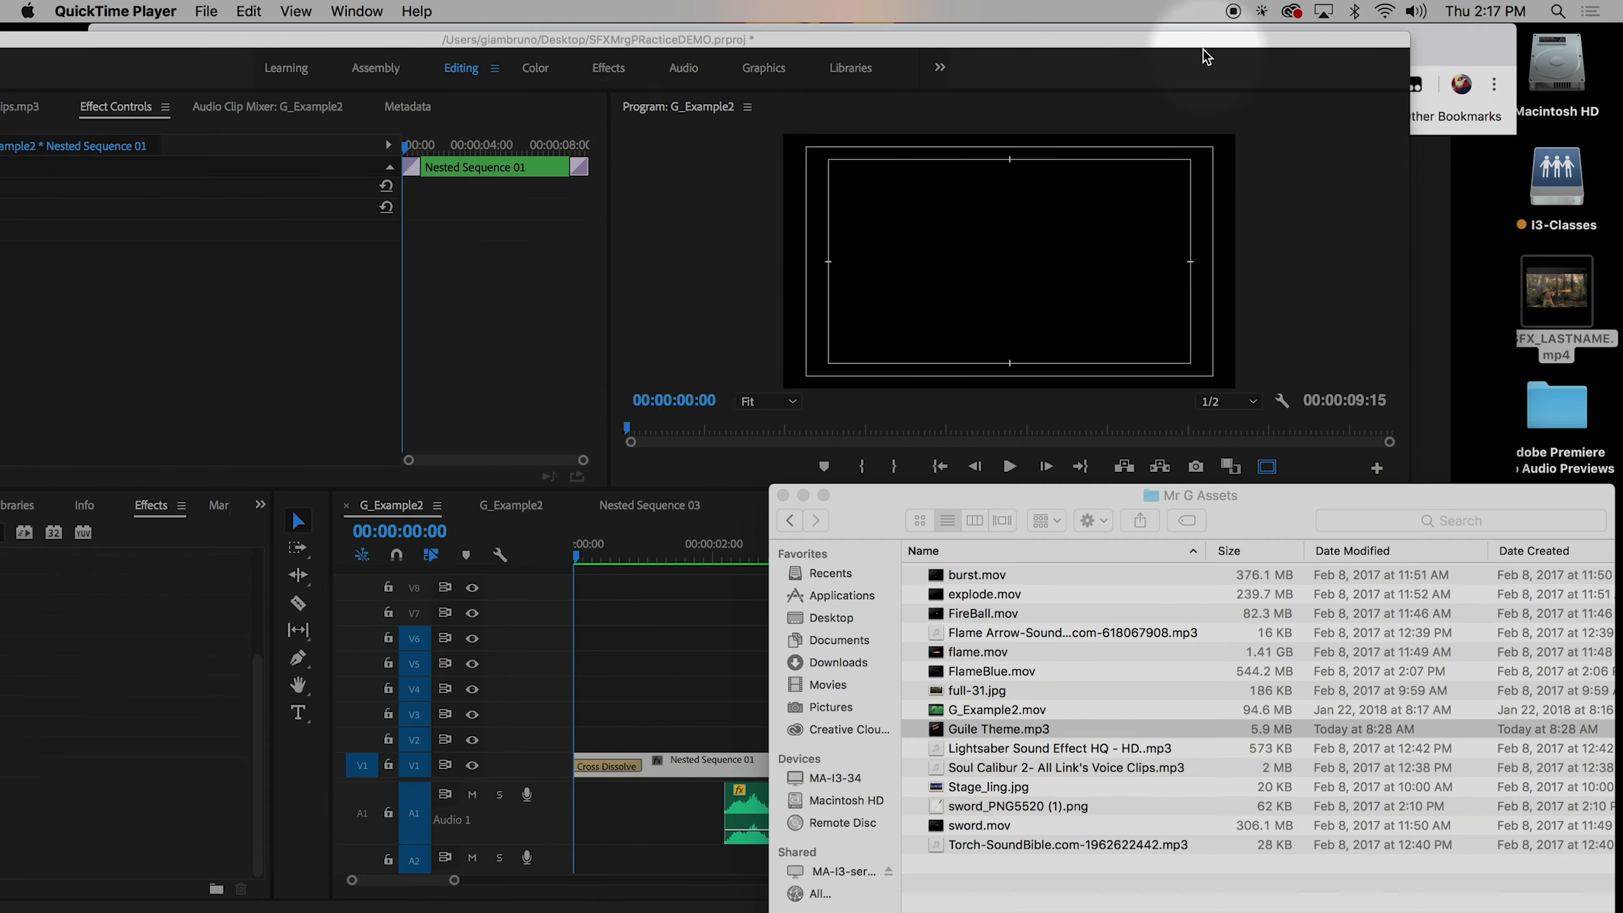
pyautogui.click(1166, 39)
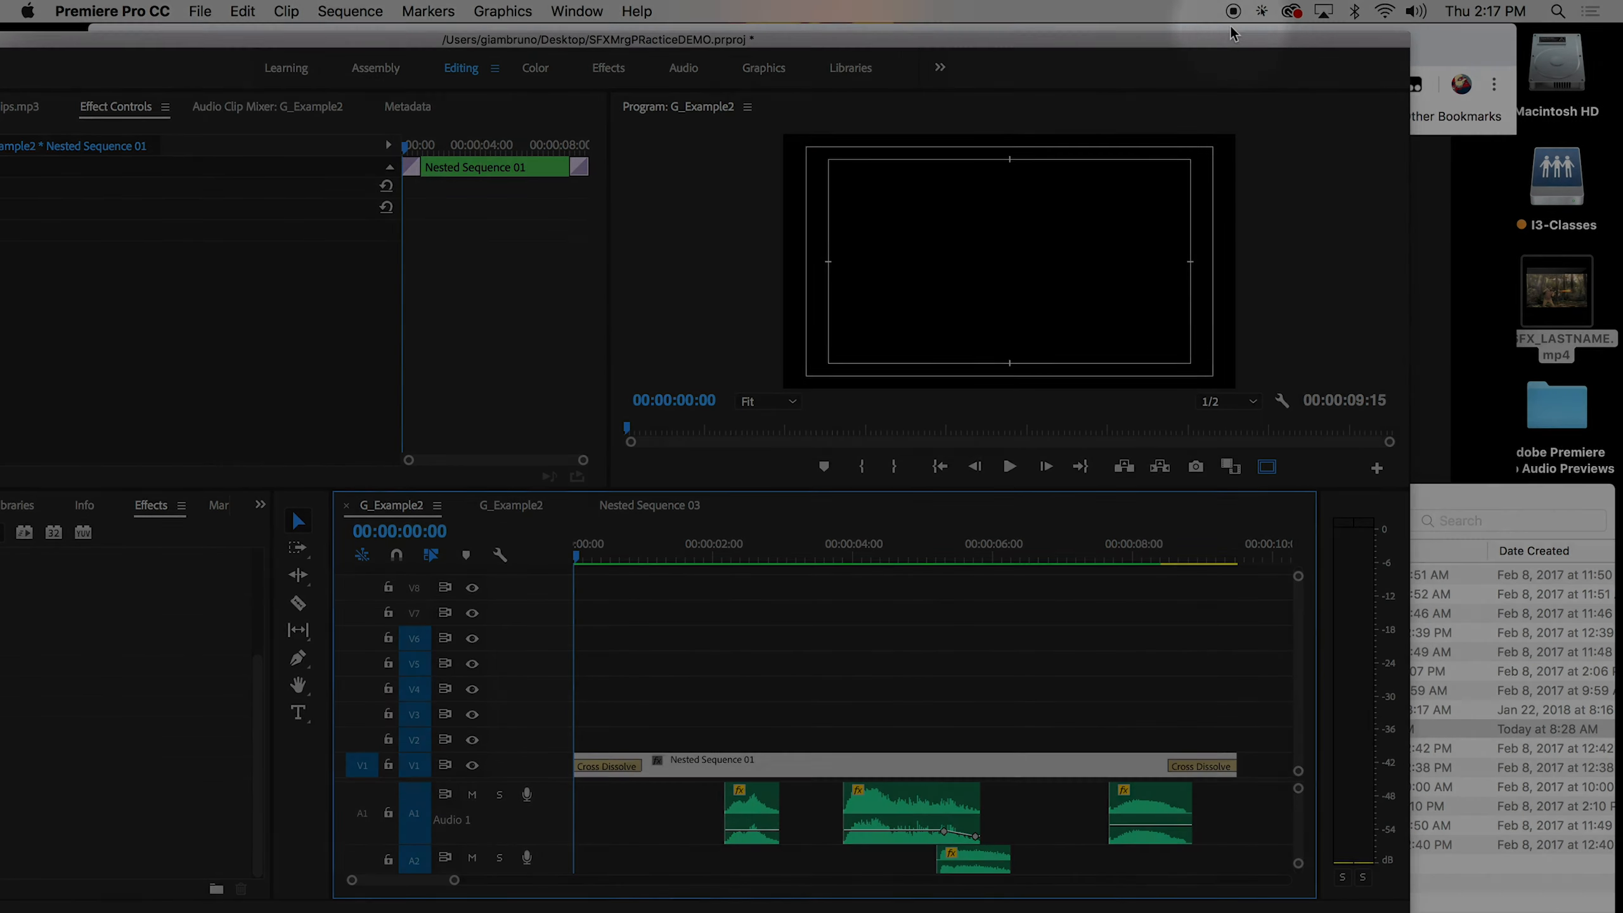